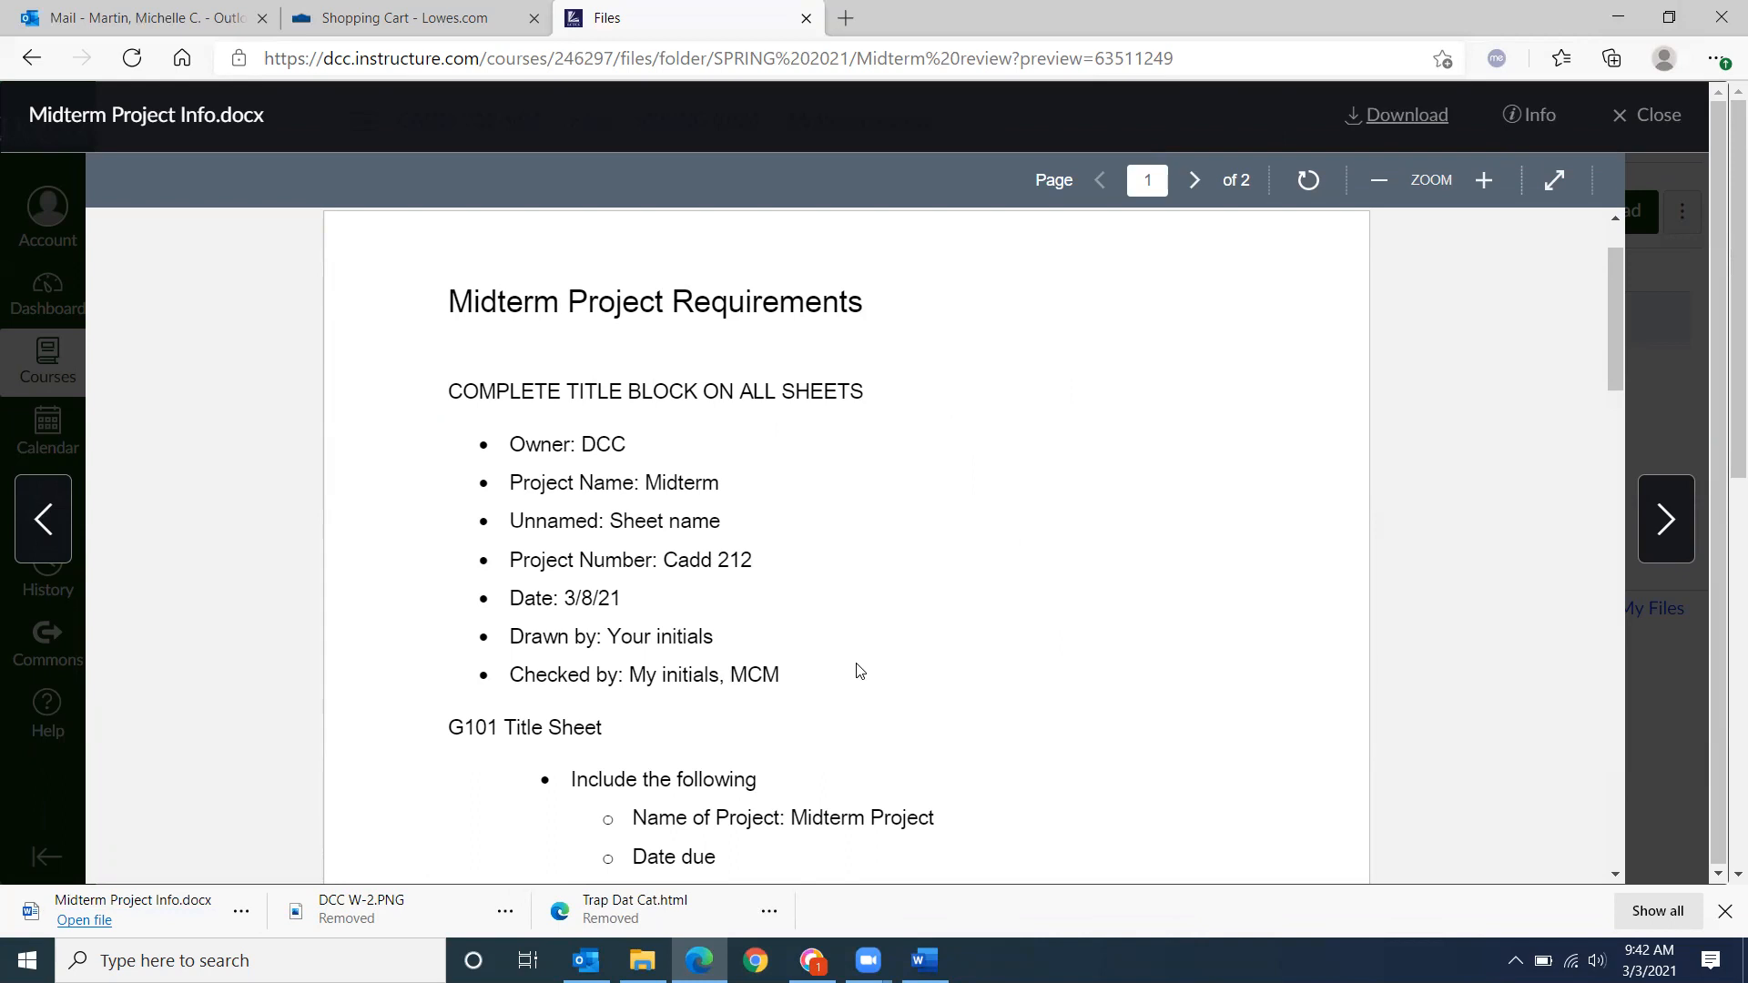
# - Read through the midterm project requirements, download the Midterm Project Info document and close its preview
pyautogui.scroll(-5, 879, 625)
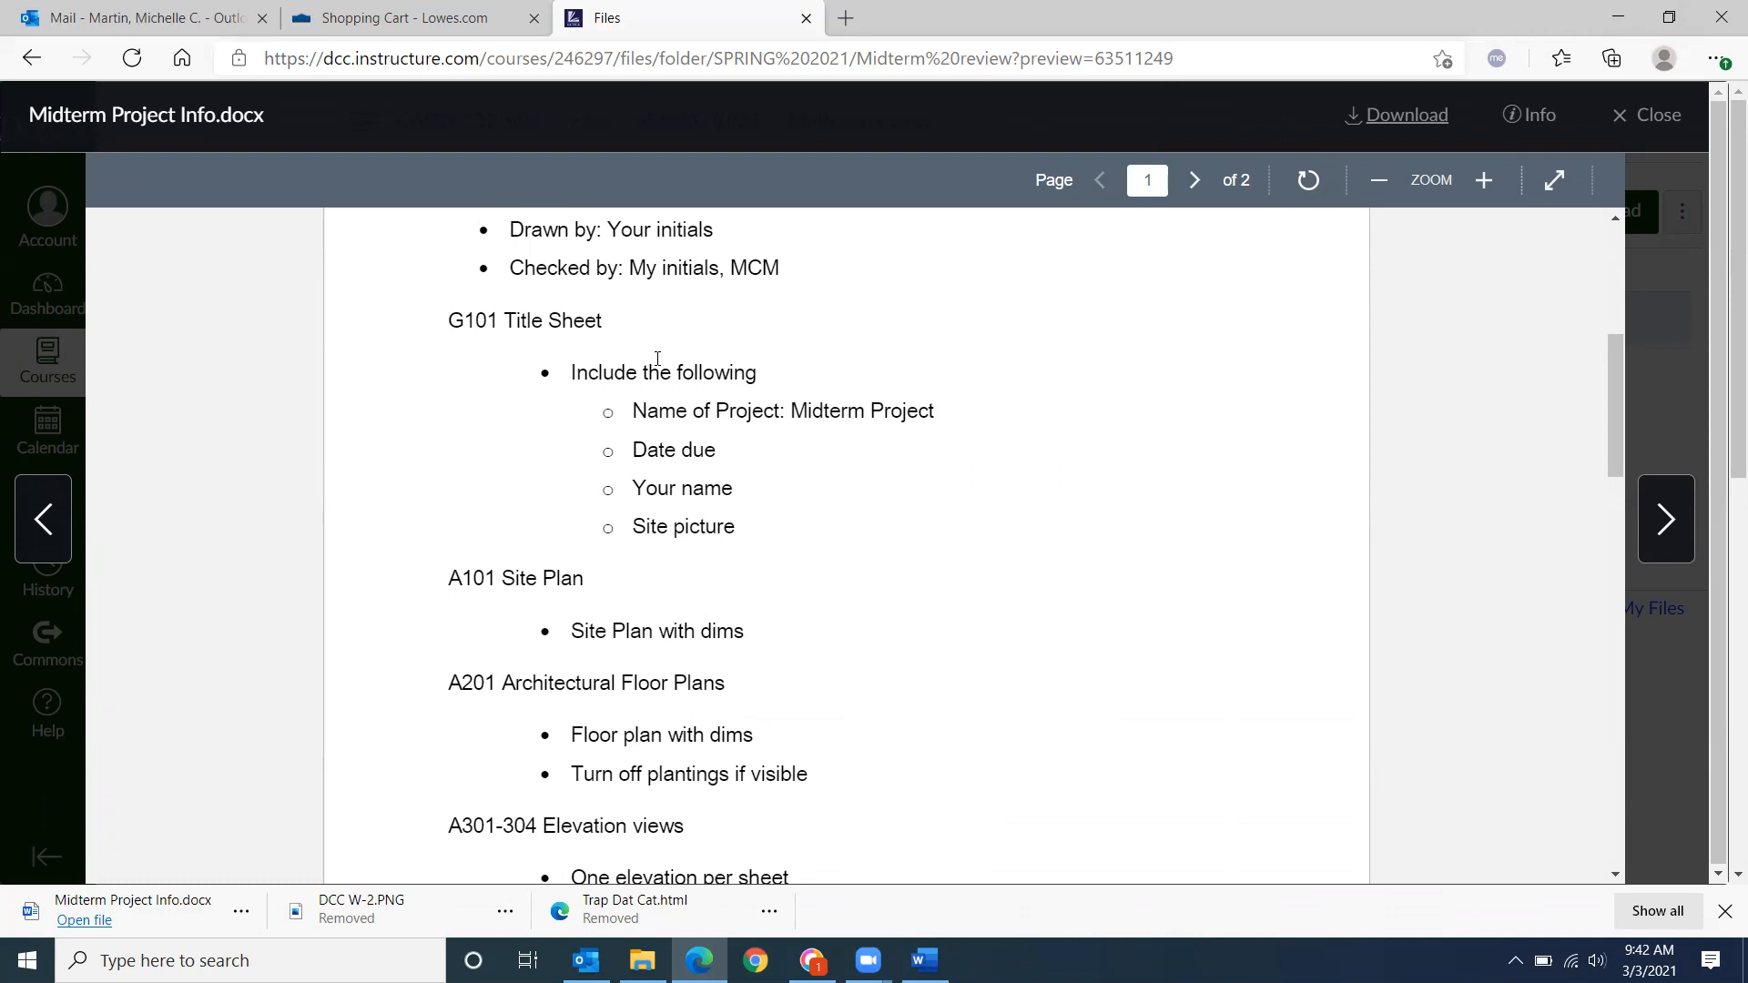
pyautogui.scroll(-3, 500, 468)
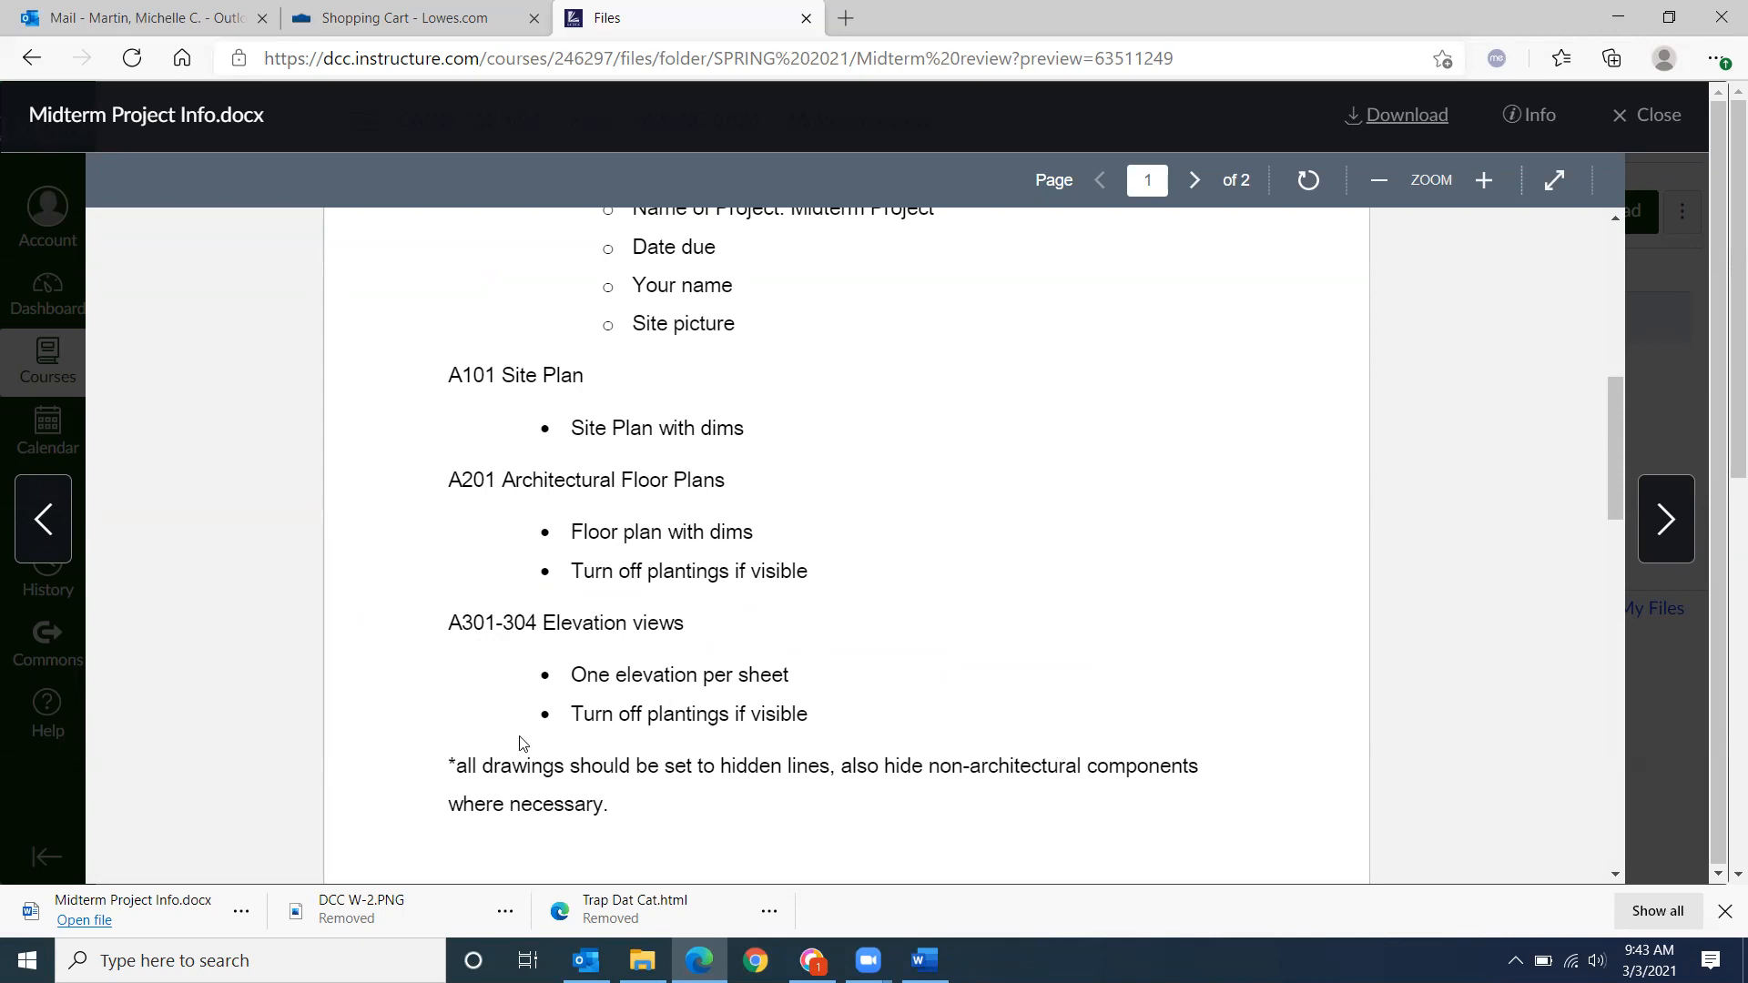
pyautogui.scroll(-3, 514, 740)
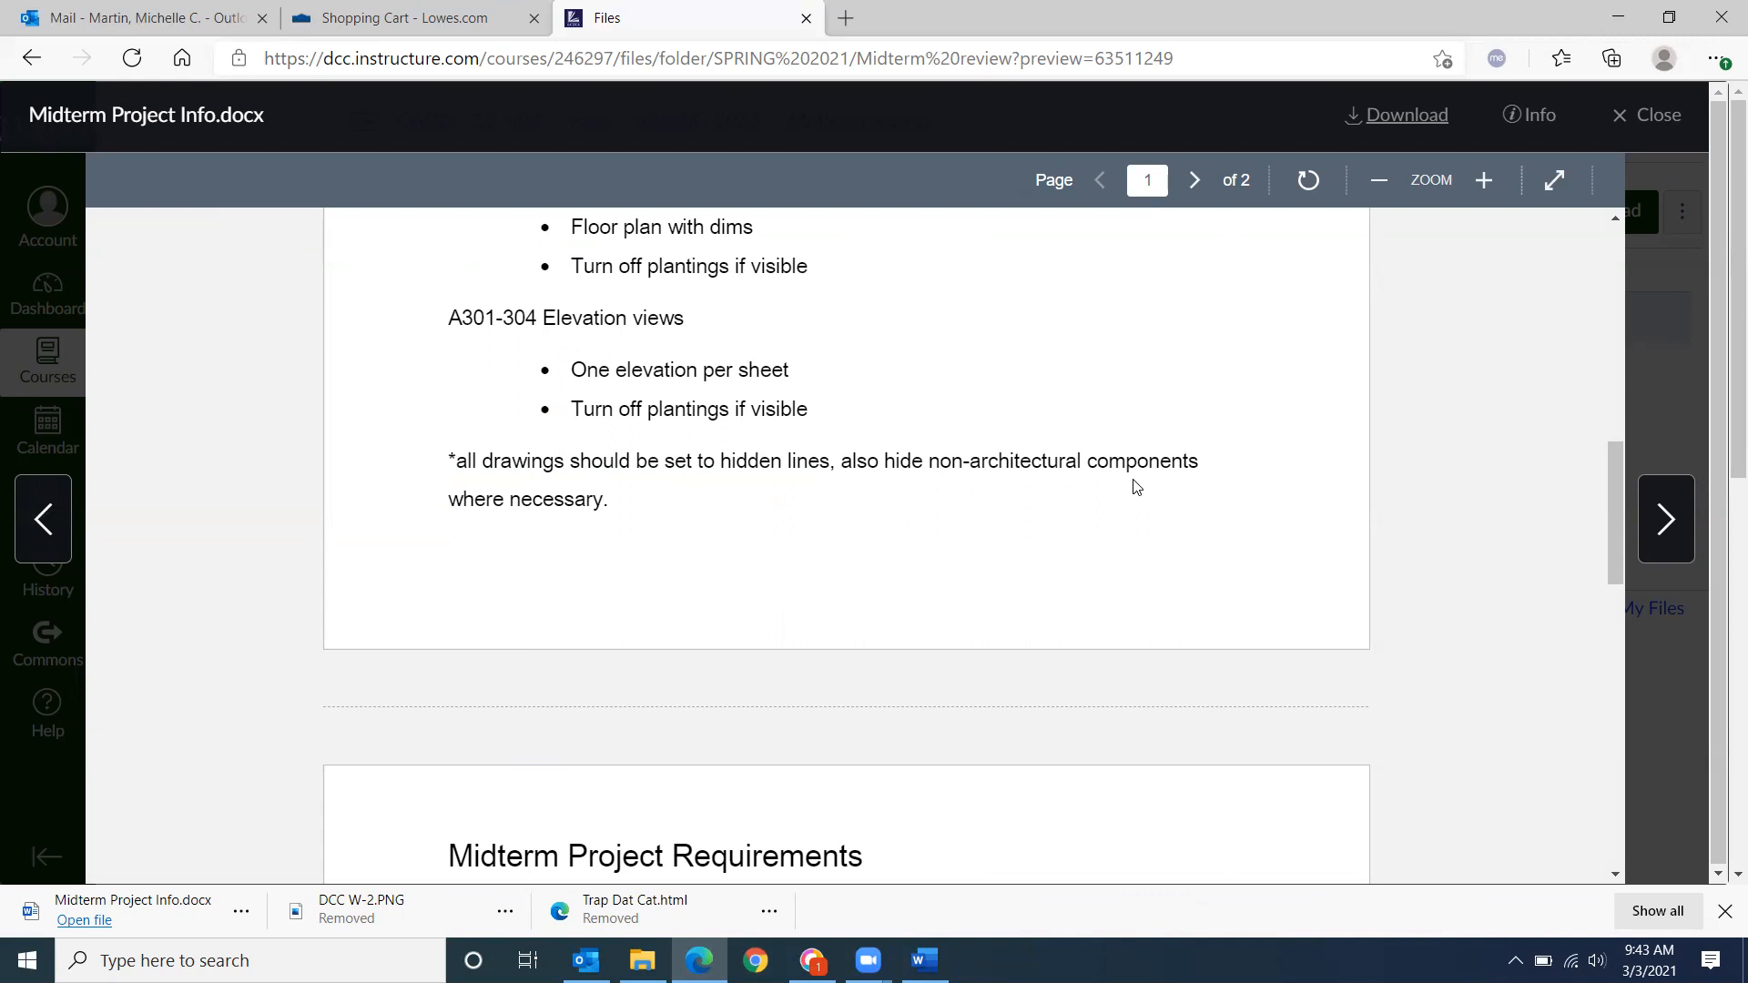
pyautogui.scroll(-1, 1136, 488)
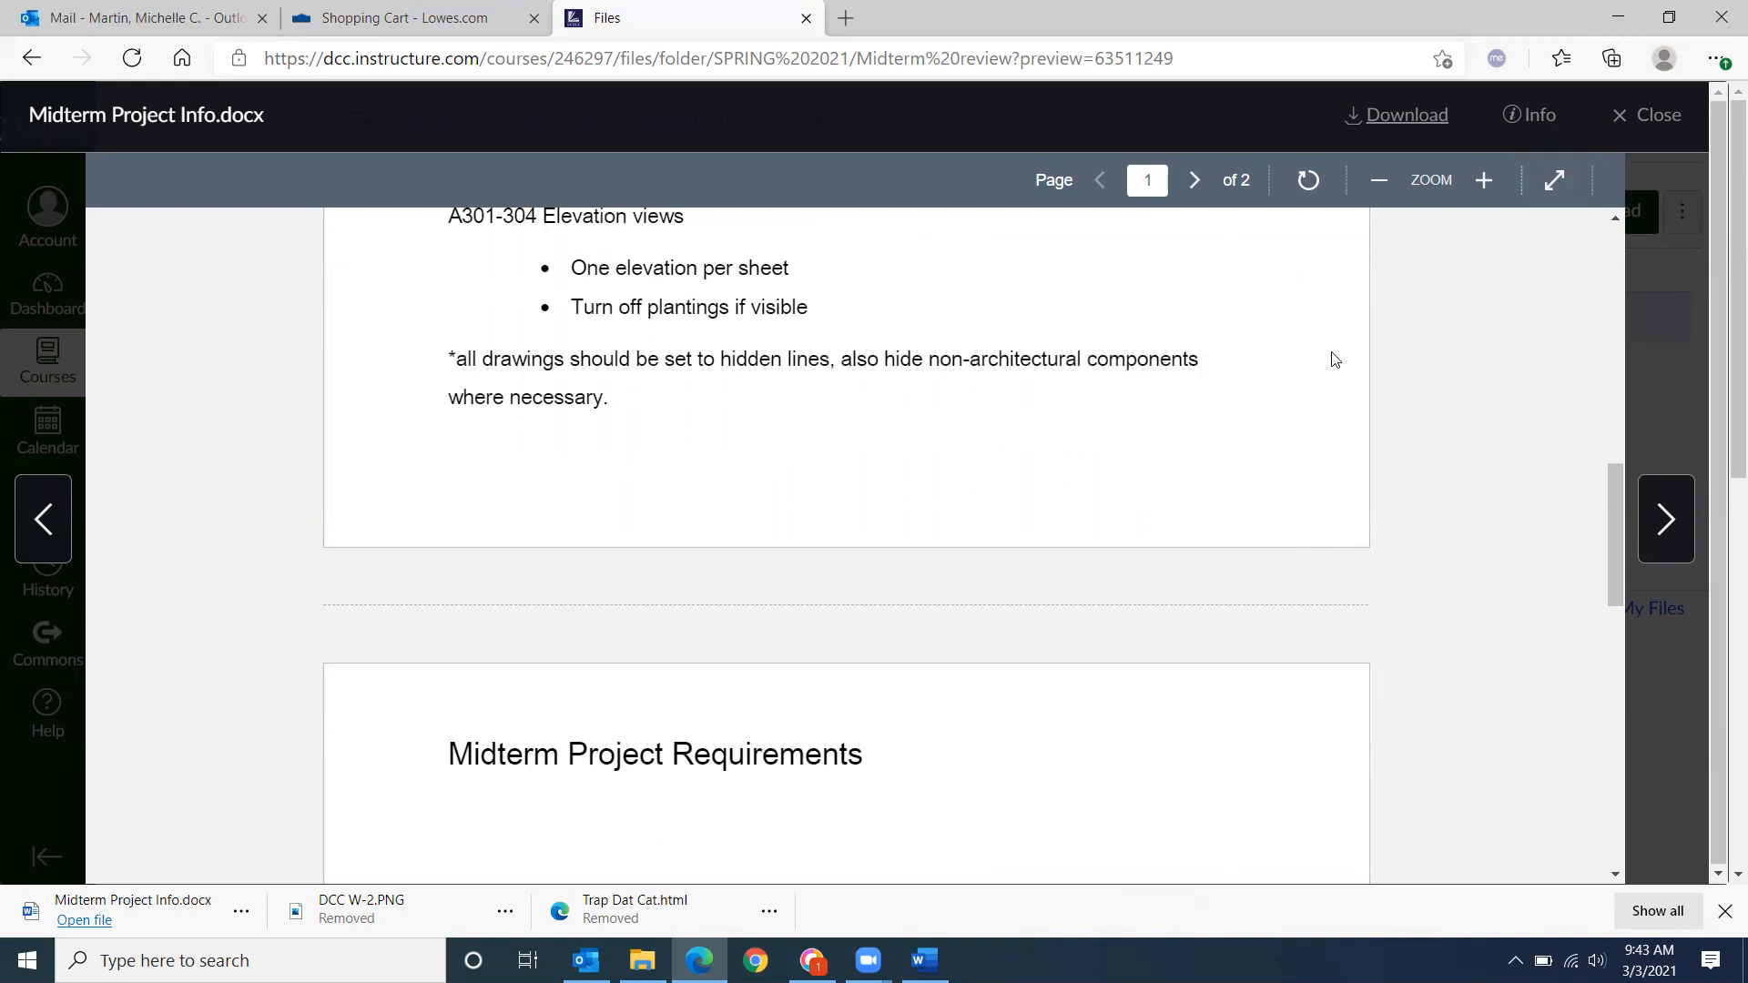
pyautogui.click(1412, 121)
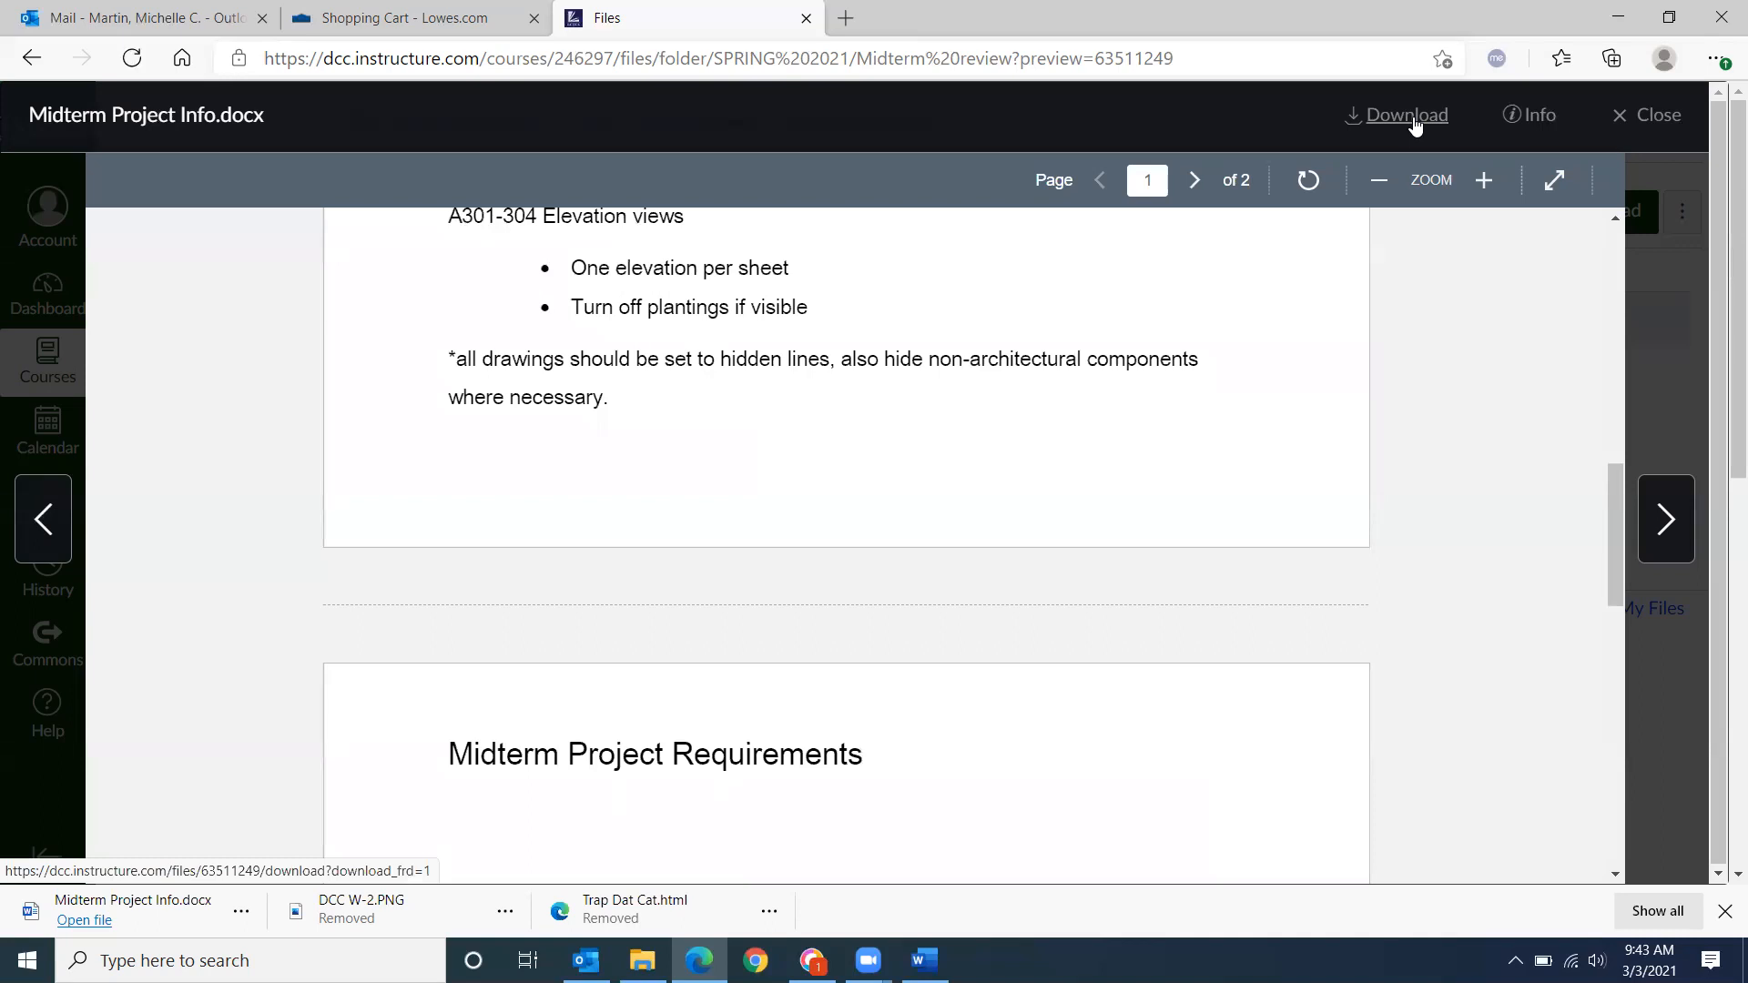
pyautogui.click(1650, 118)
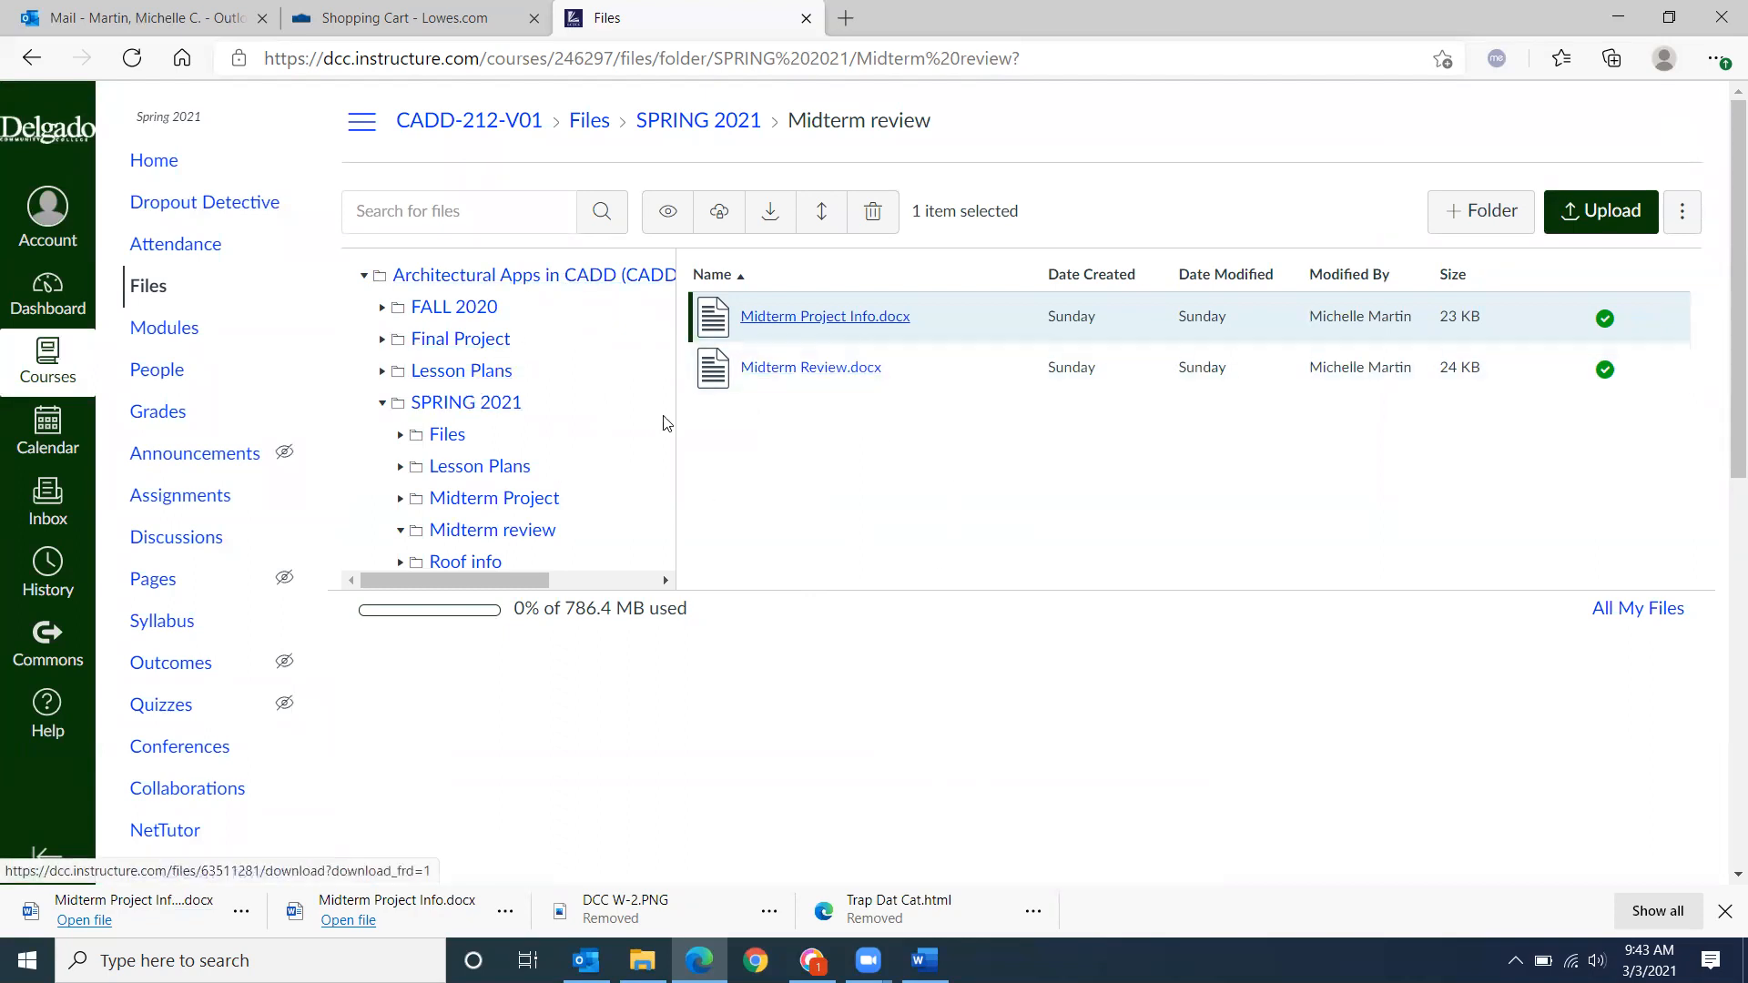
# - Look through the Midterm Project folder inside SPRING 2021, and return to the SPRING 2021 folder
pyautogui.click(458, 403)
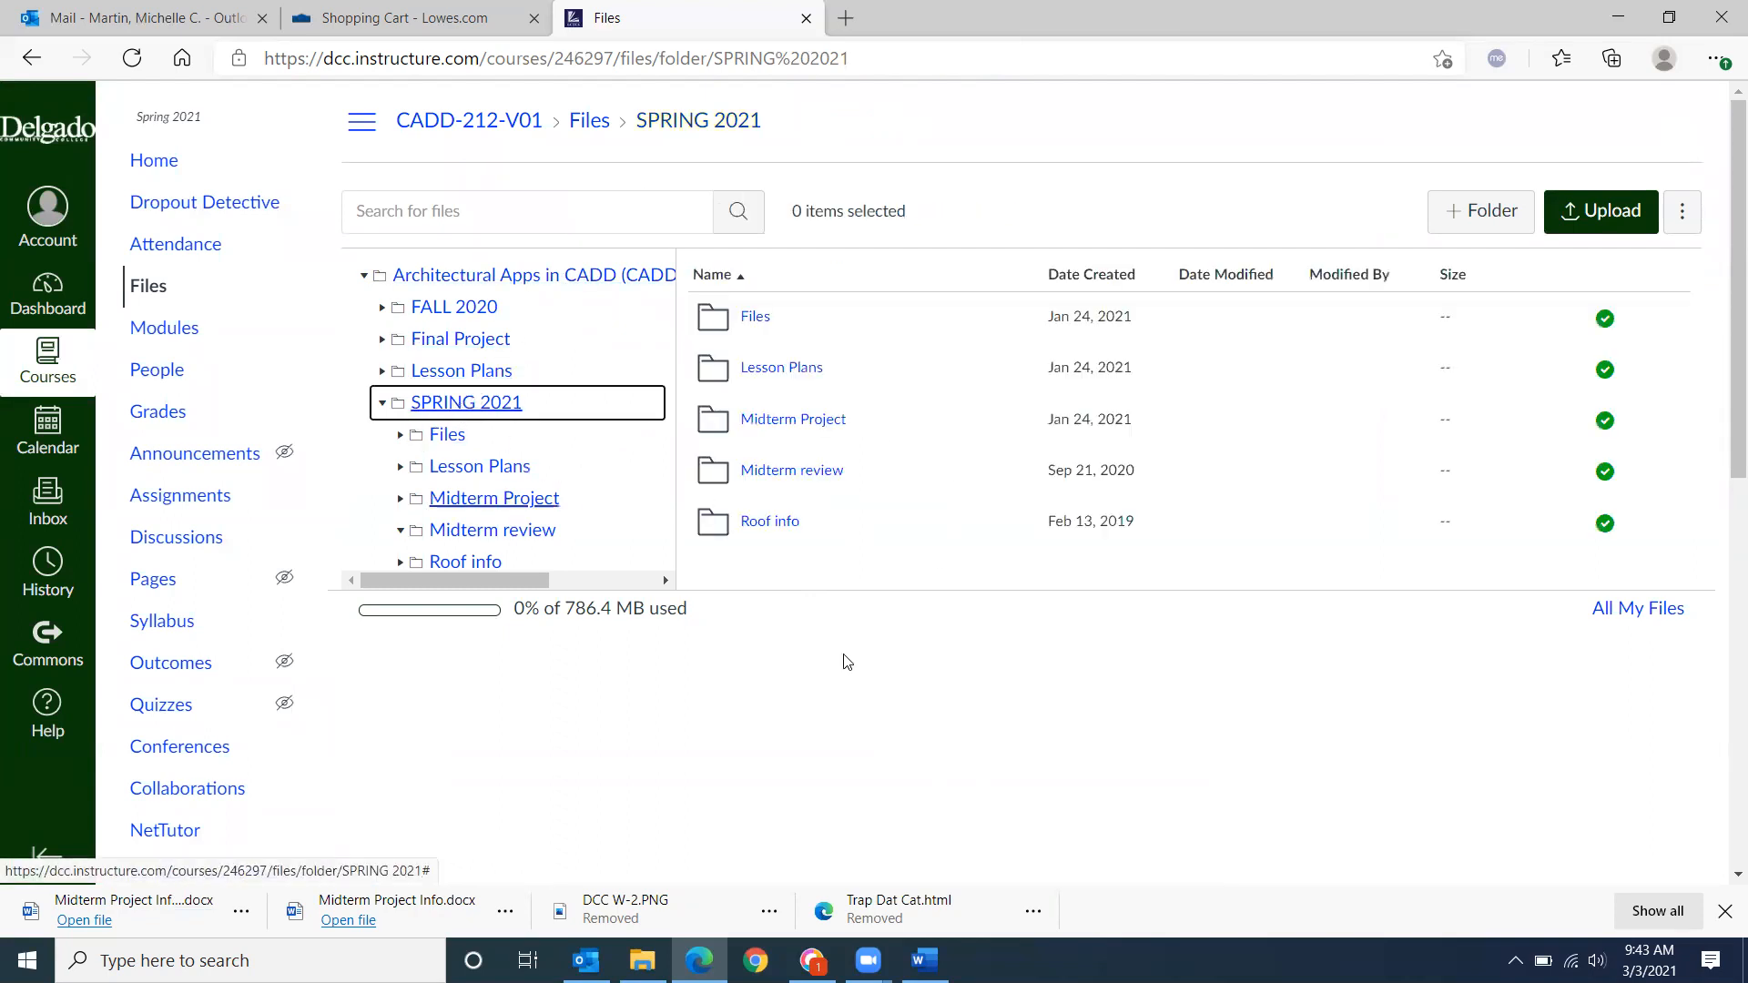
pyautogui.click(792, 420)
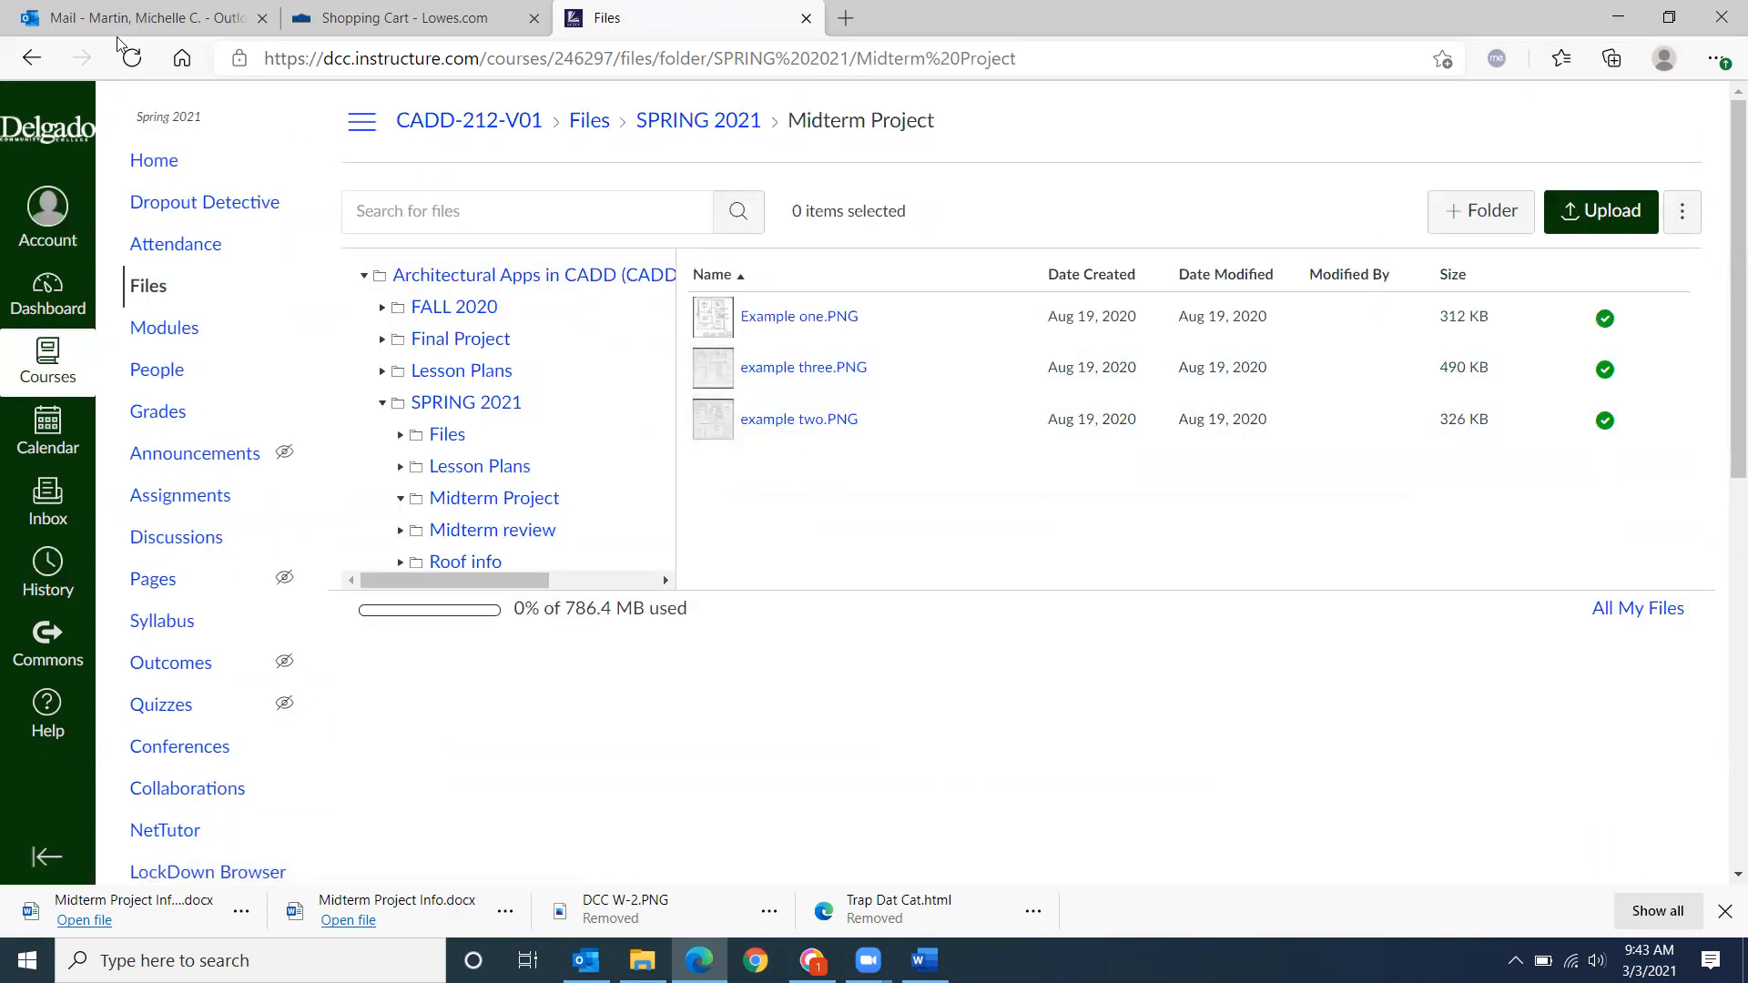
pyautogui.click(31, 57)
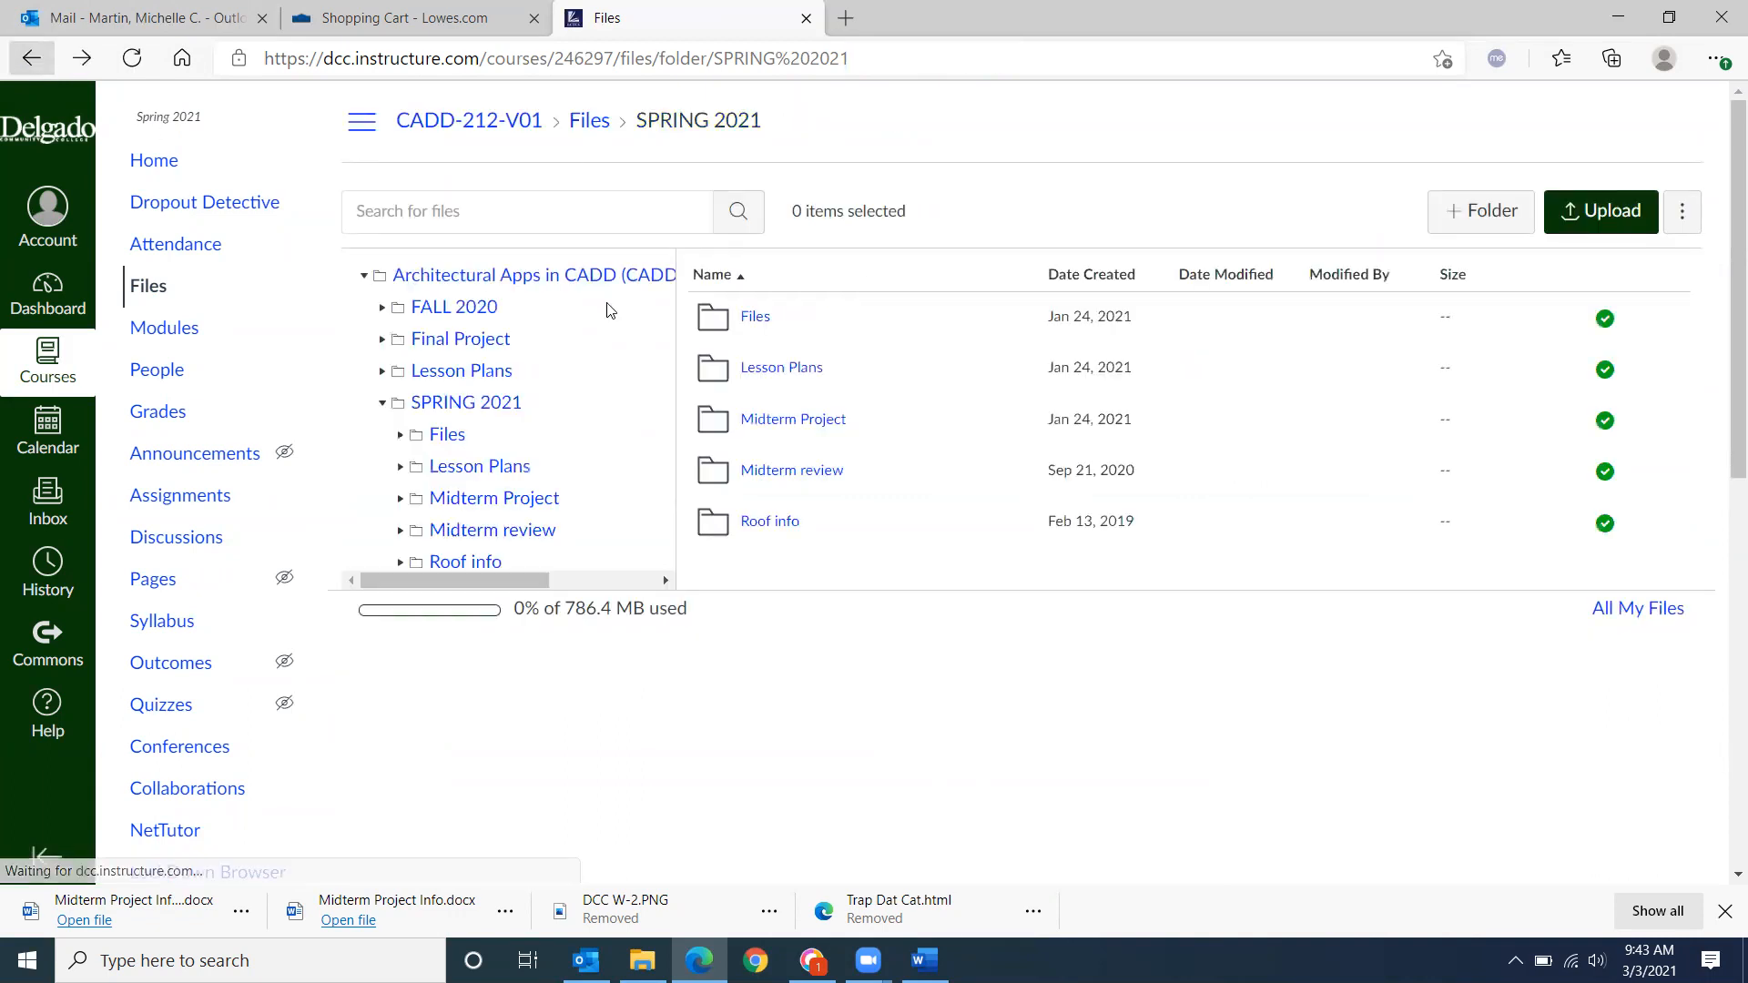
# - Preview Sheet #s.pdf from the SPRING 2021 Files folder and view the sheet file numbering table
pyautogui.click(752, 317)
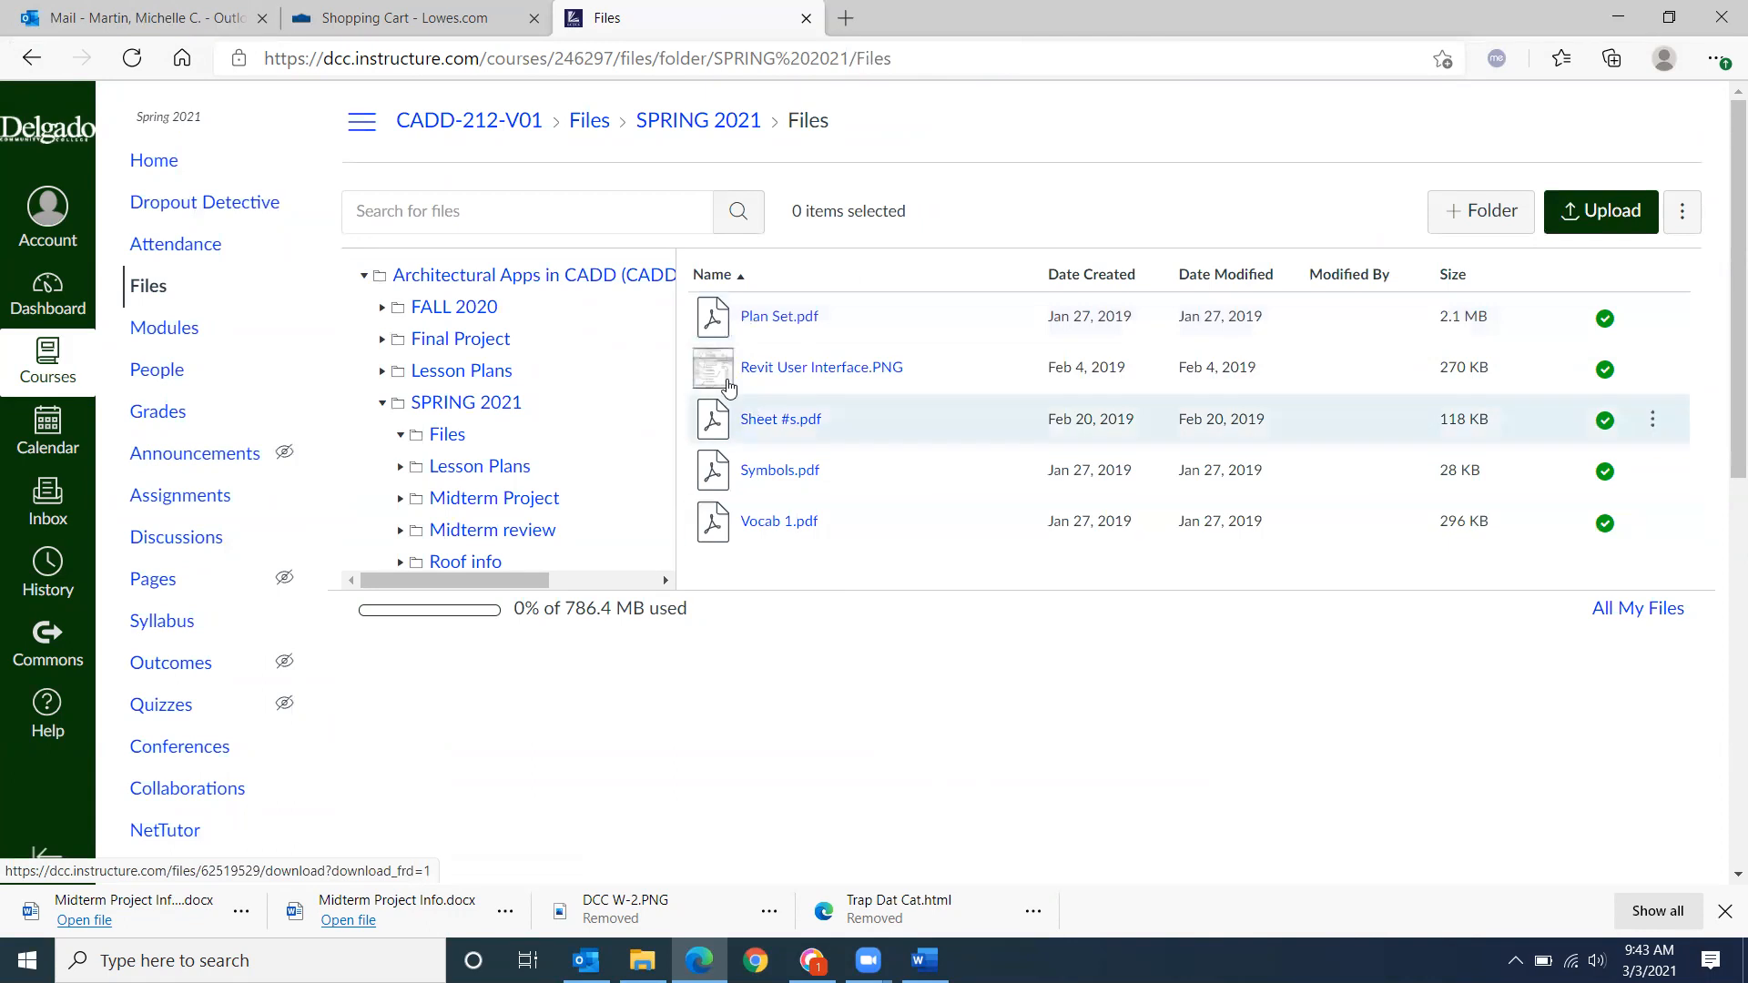
pyautogui.click(761, 427)
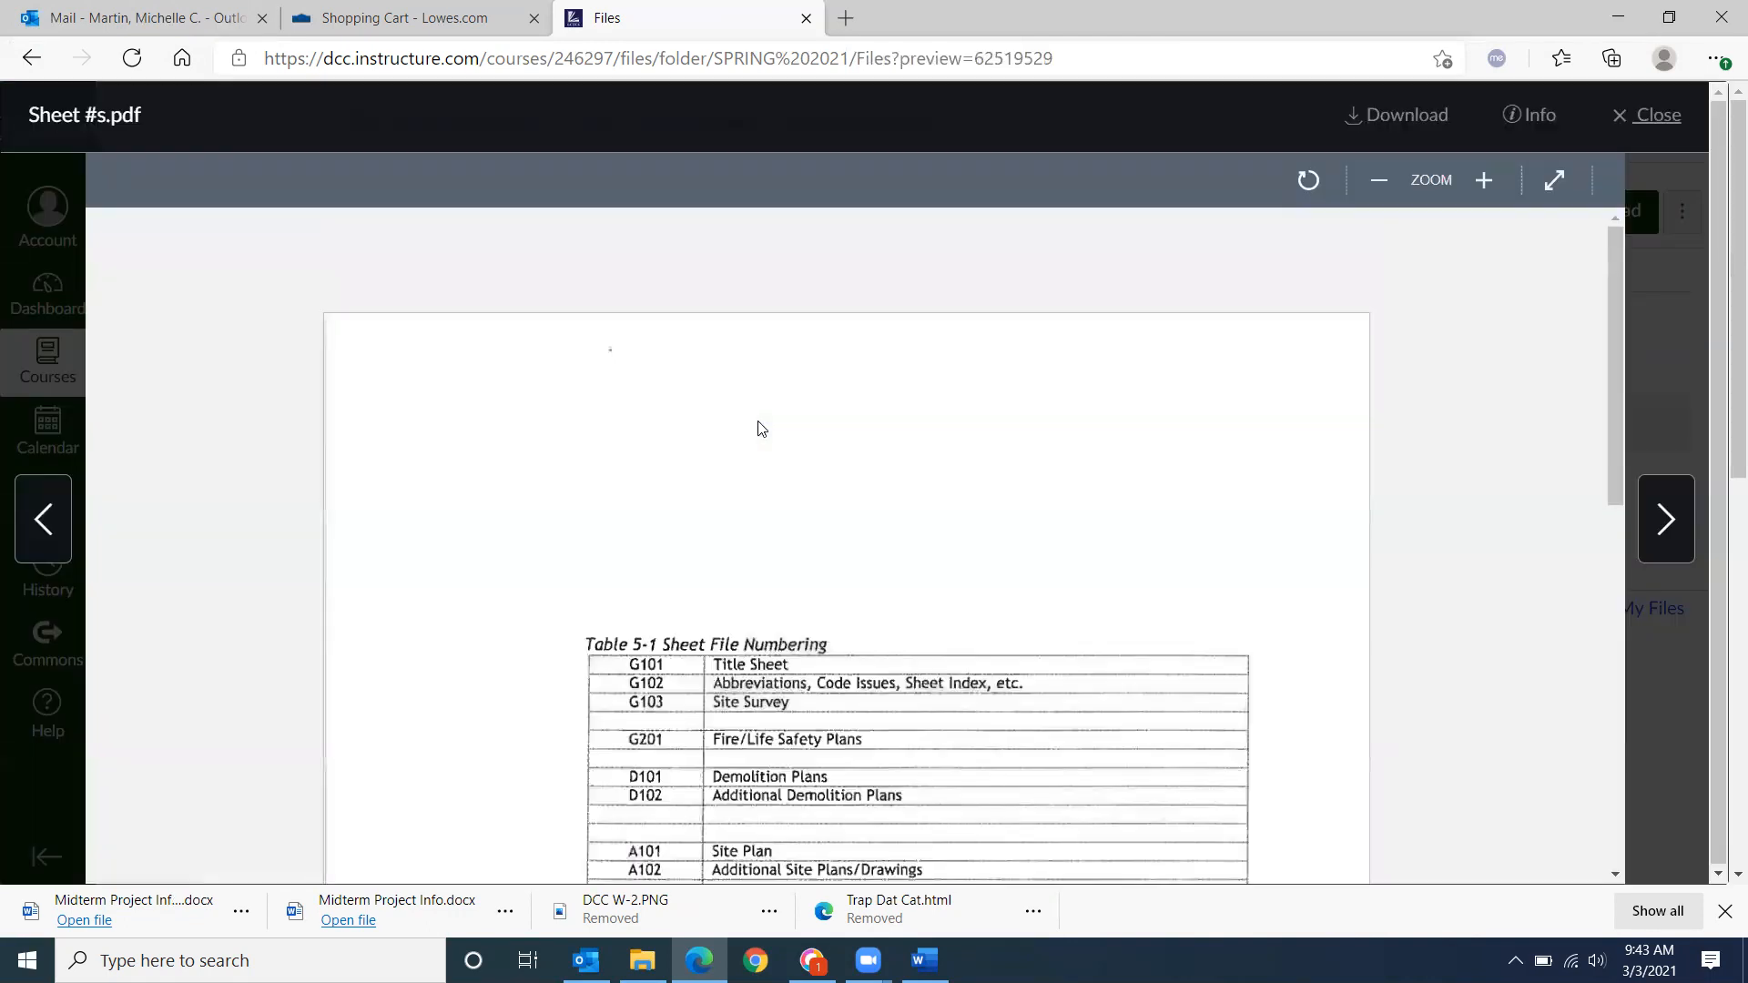
pyautogui.scroll(-5, 1293, 346)
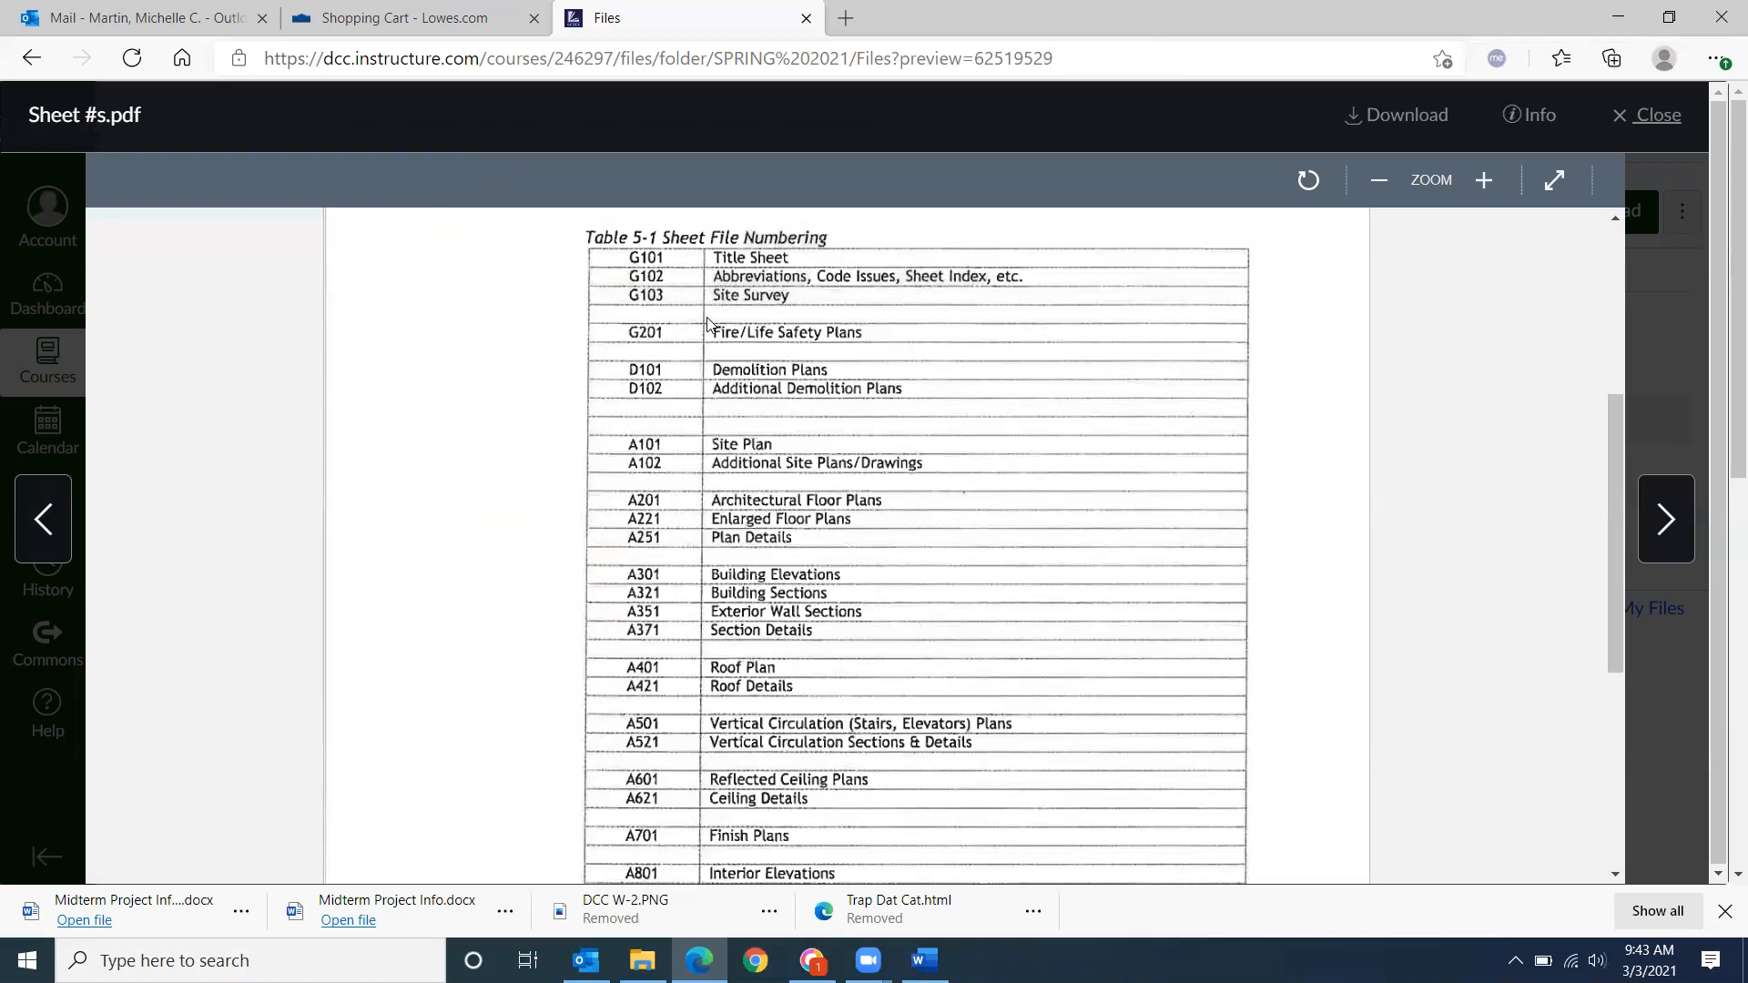
# - Open the downloaded Midterm Project Info document in Word, enable editing and restore its window to a smaller size
pyautogui.click(86, 922)
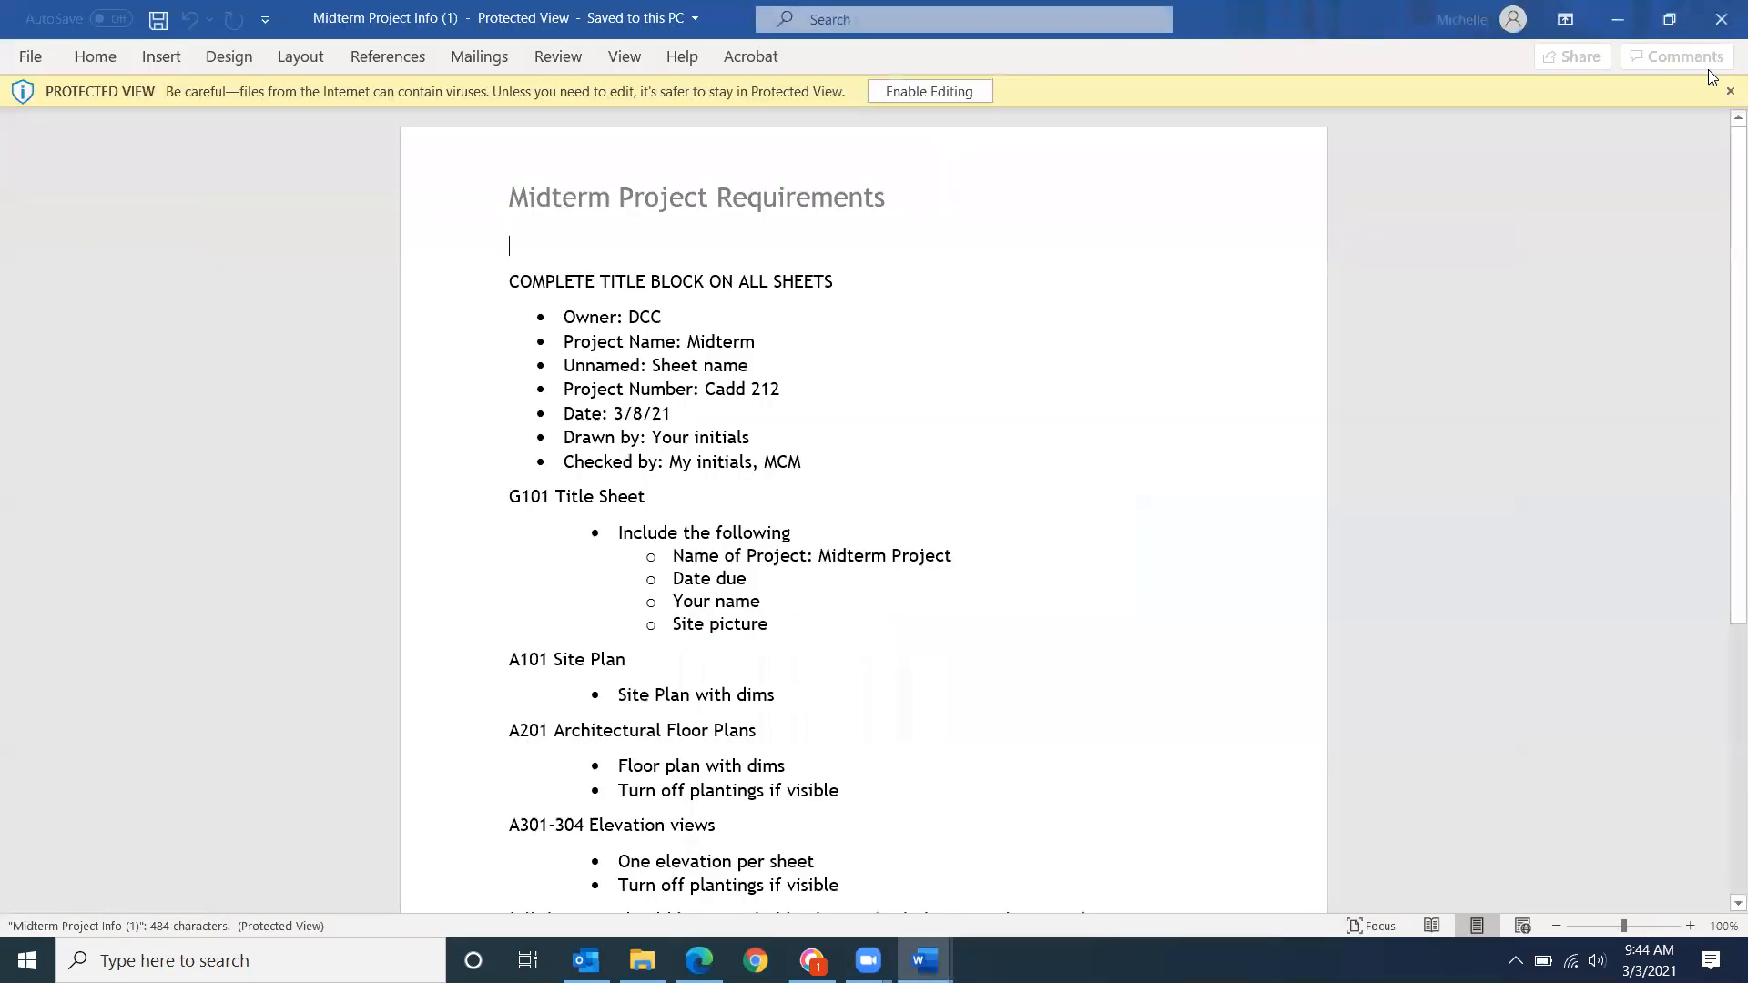
pyautogui.click(974, 92)
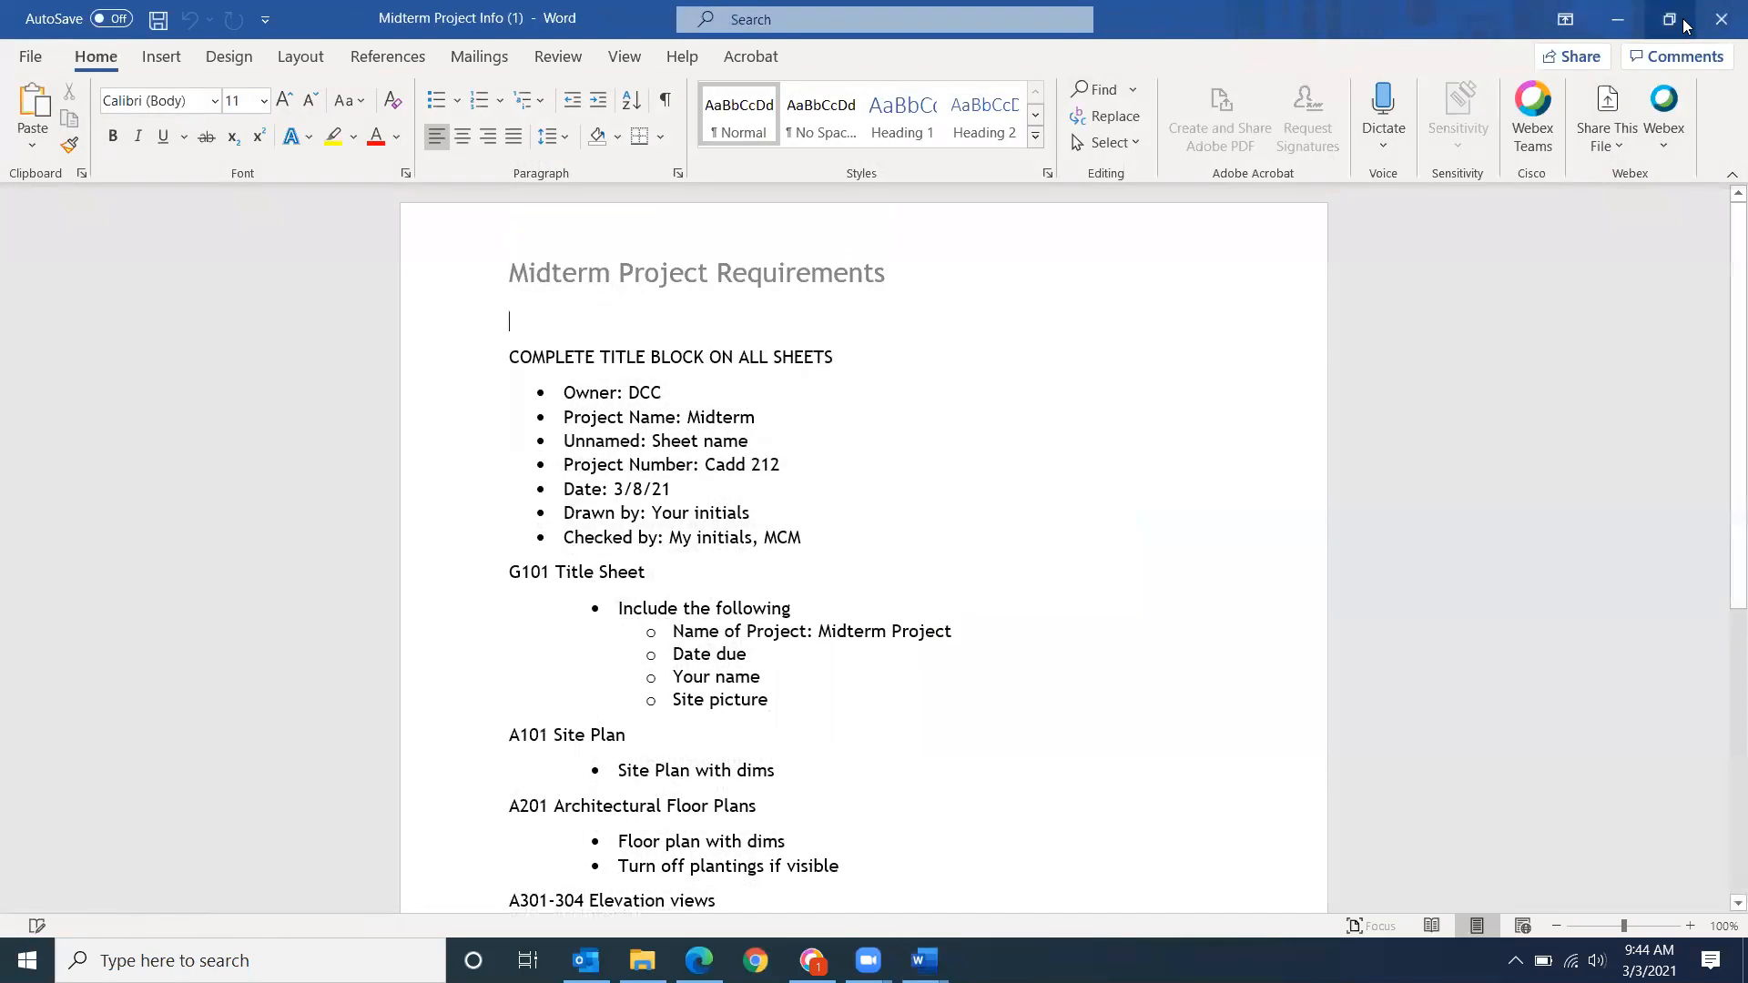
pyautogui.click(1669, 19)
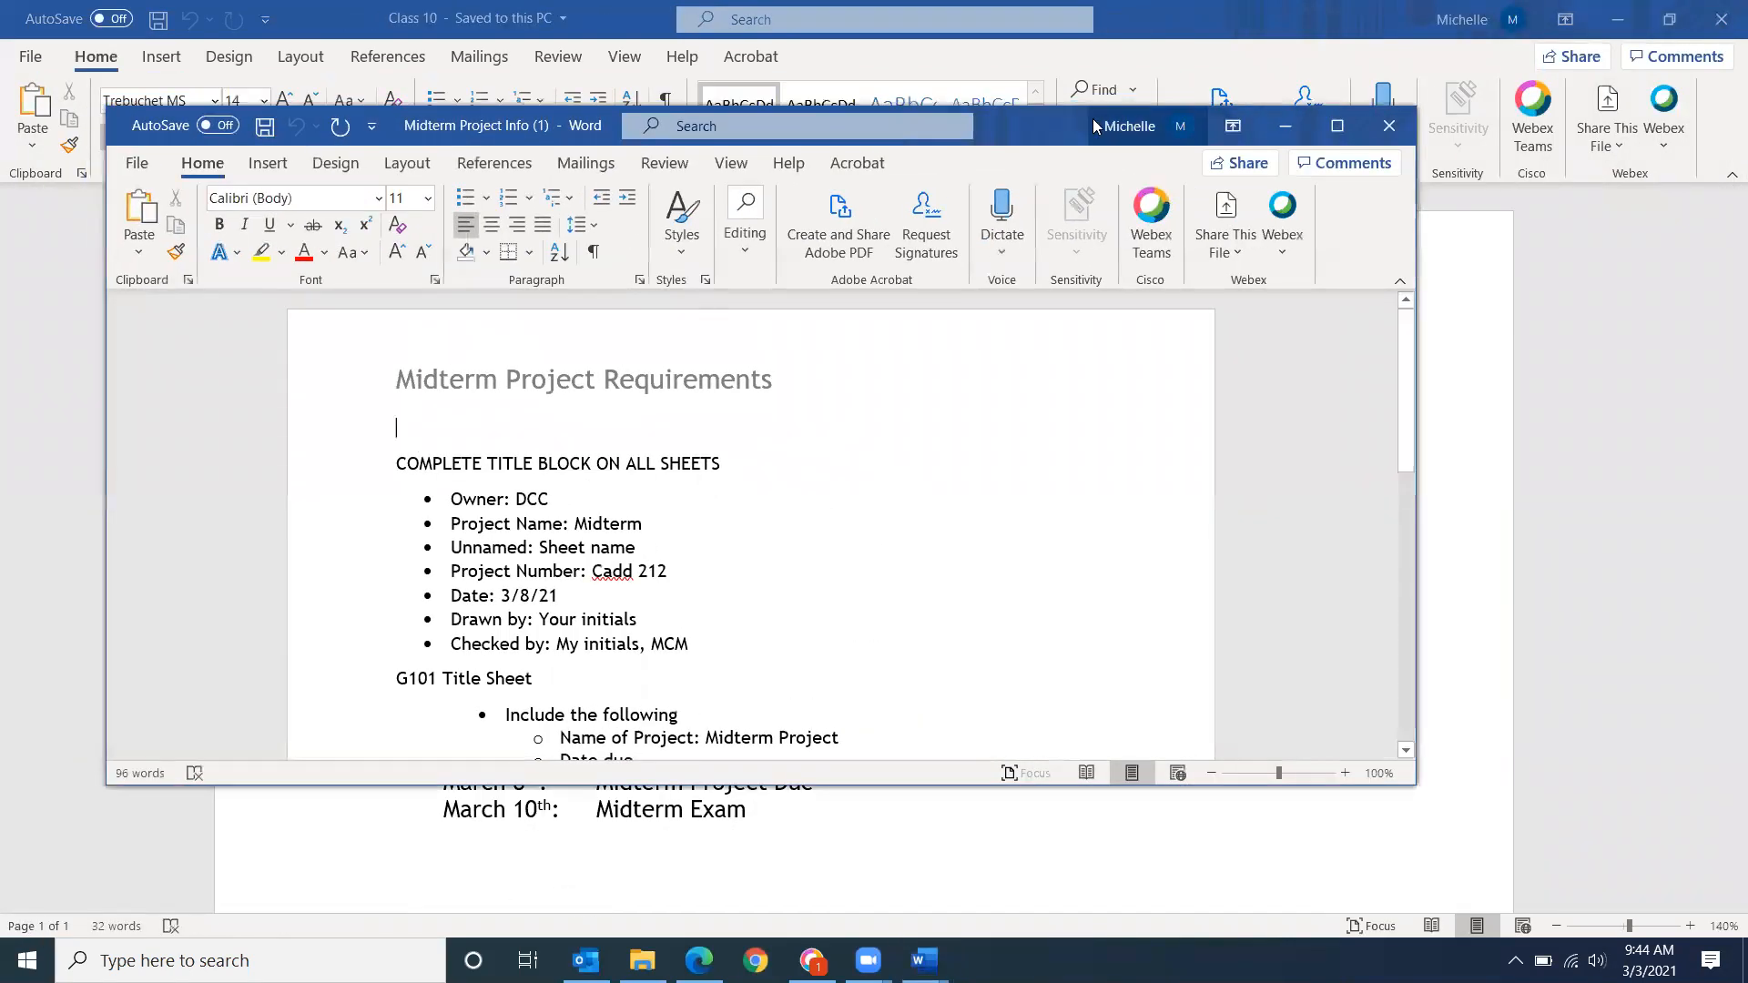
# - Minimize the Class 10 document and place the narrowed Midterm Project Info window beside the sheet numbering table
pyautogui.moveTo(1093, 118); pyautogui.dragTo(714, 308)
pyautogui.click(1619, 19)
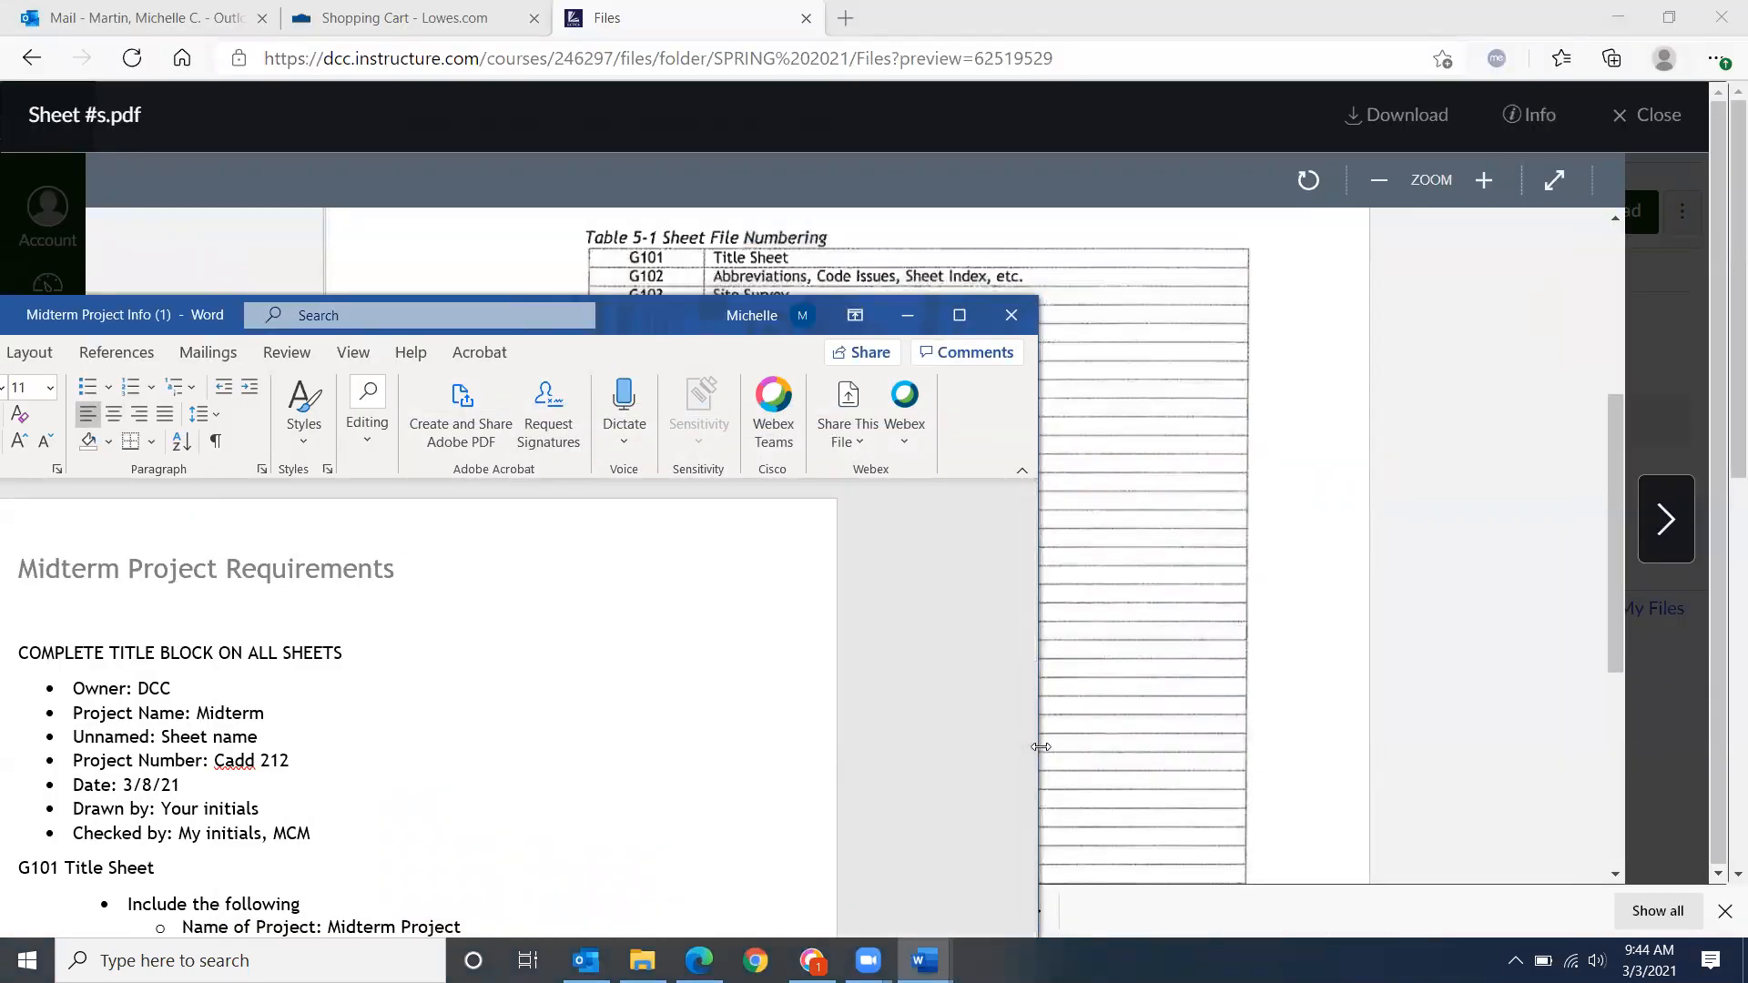
pyautogui.moveTo(1040, 747); pyautogui.dragTo(274, 746)
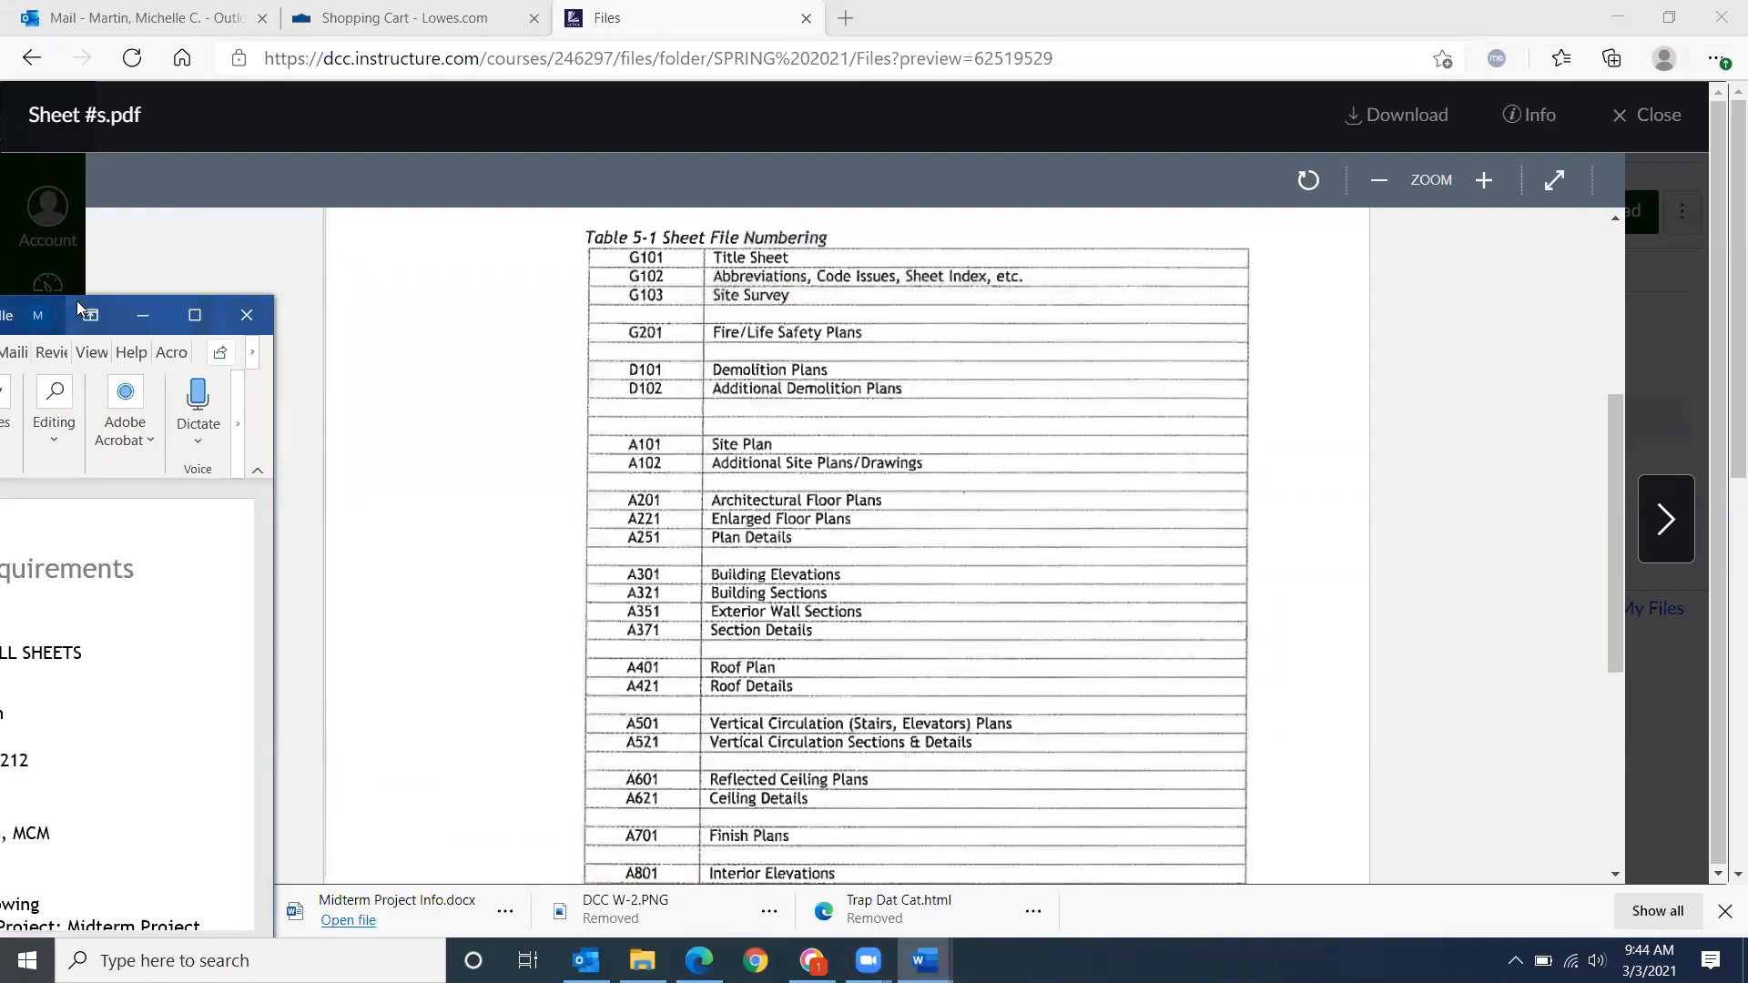
pyautogui.moveTo(77, 301); pyautogui.dragTo(1431, 190)
# - Compare the required midterm sheets with the sheet file numbering table, and close the Sheet #s.pdf preview
pyautogui.scroll(-8, 1406, 485)
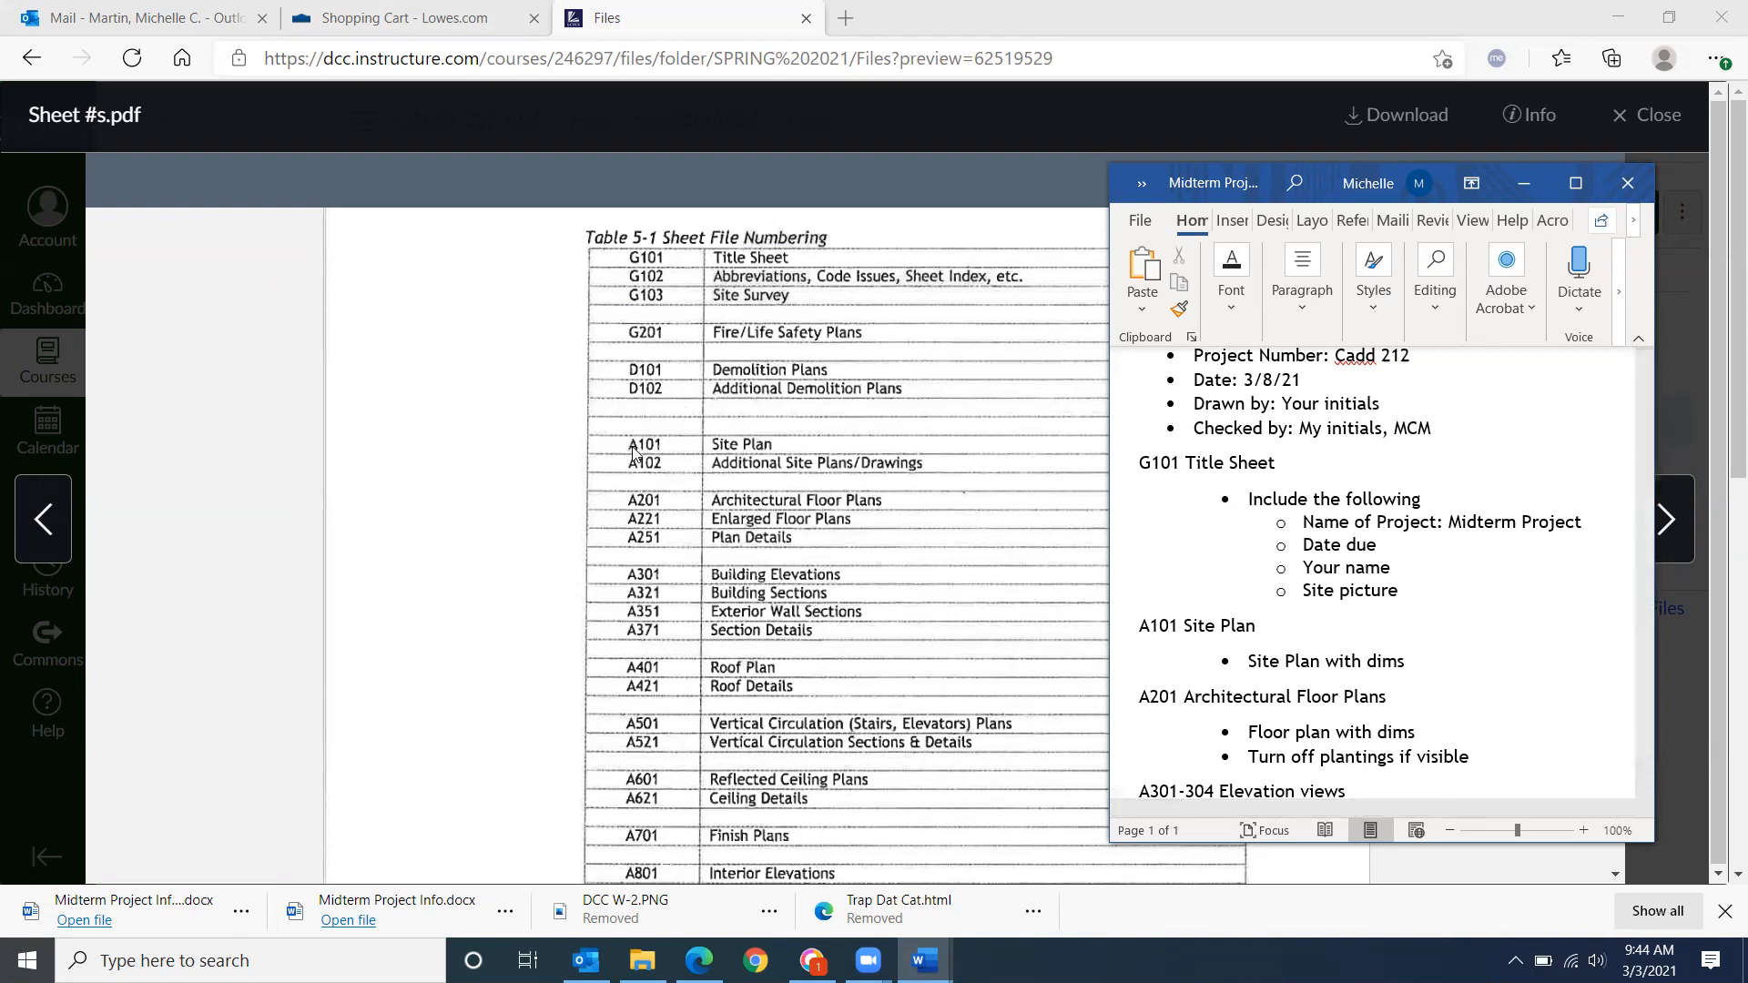
pyautogui.scroll(-4, 1253, 641)
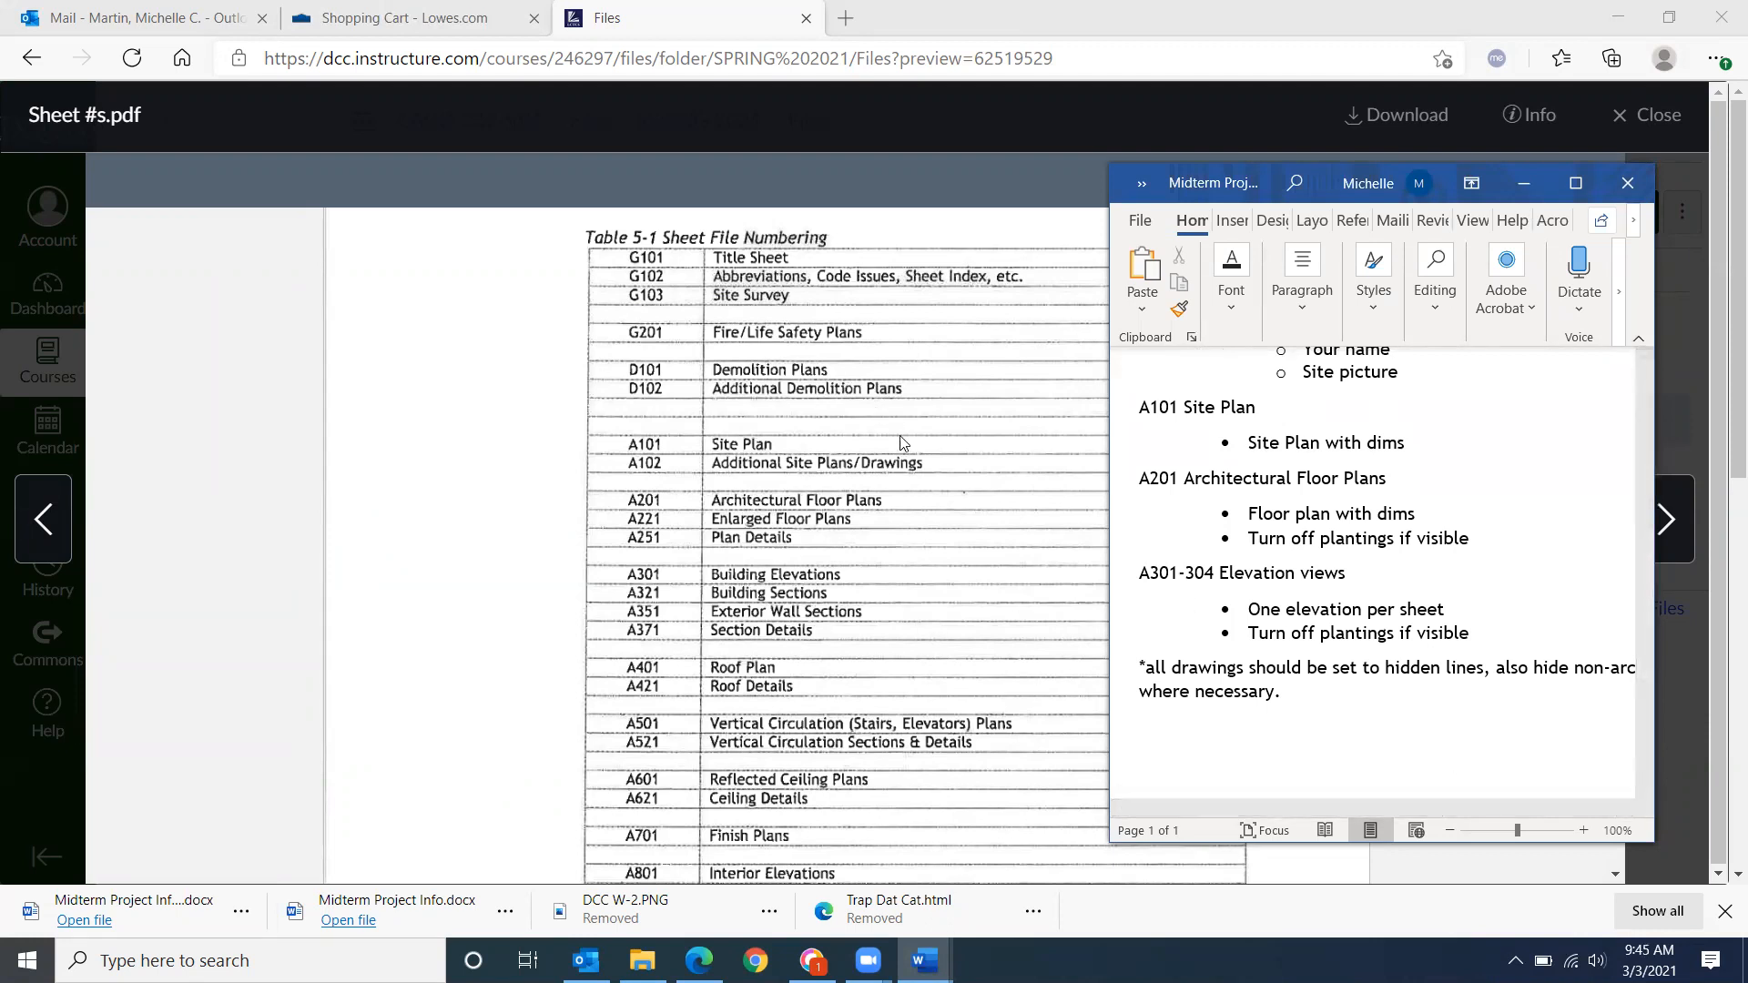
pyautogui.click(434, 419)
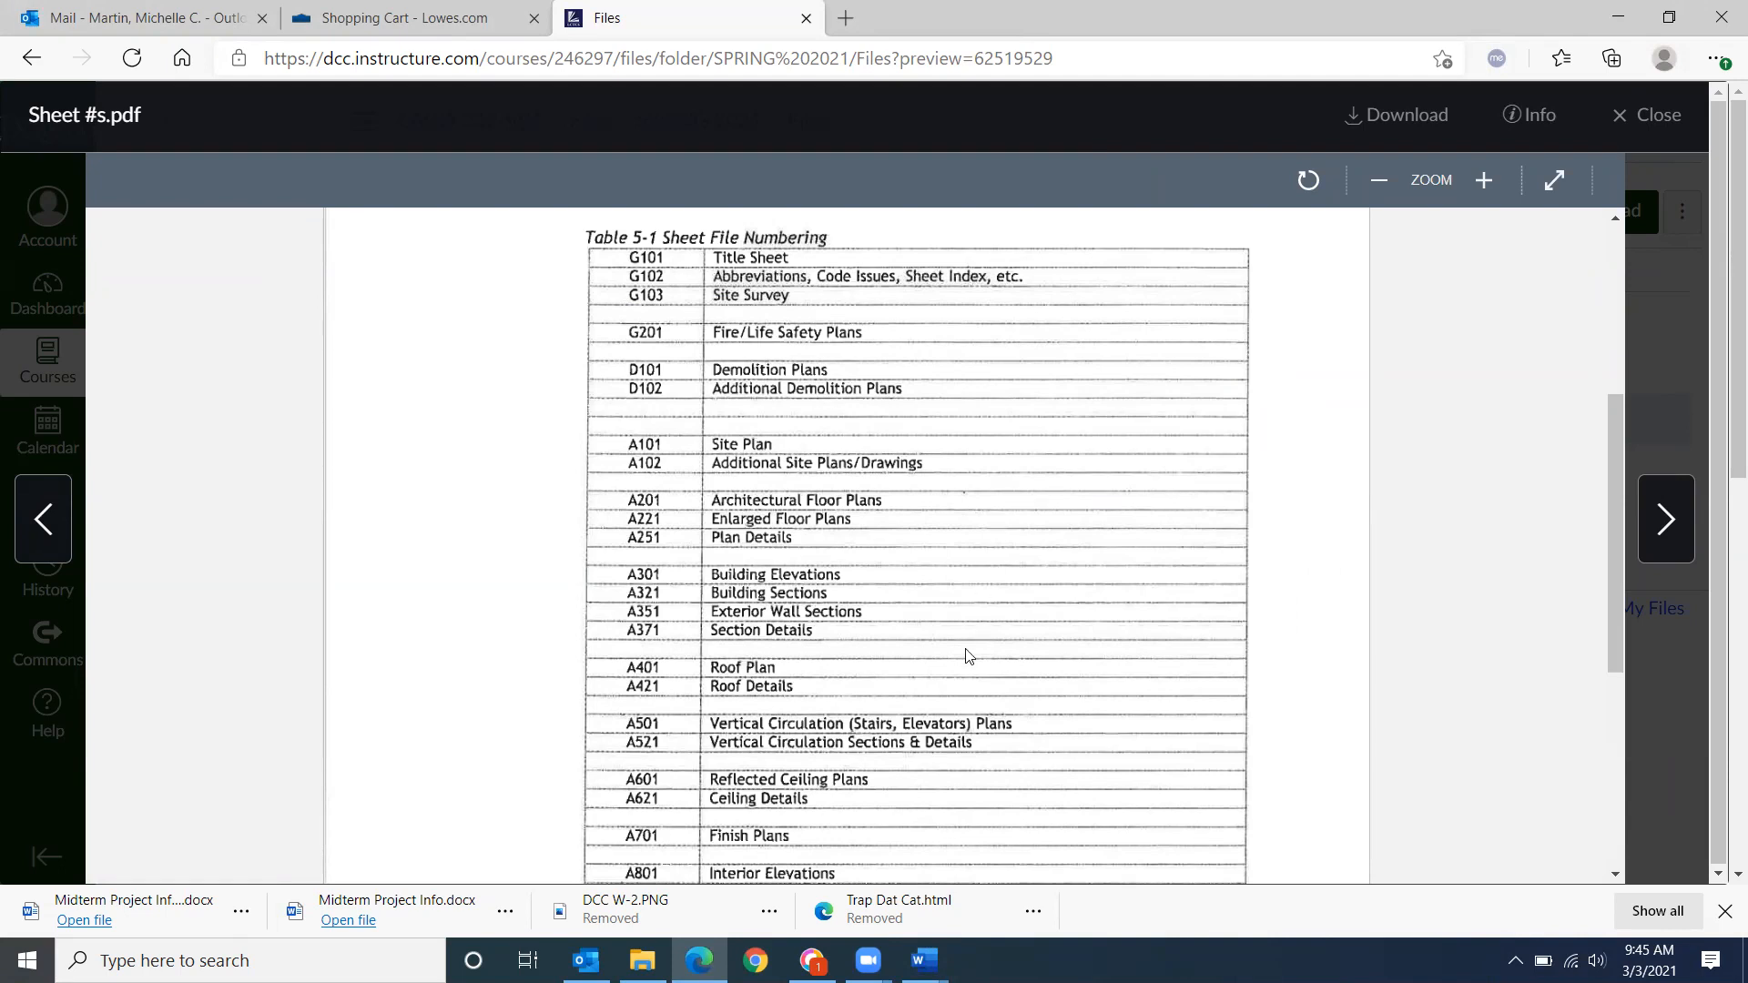
pyautogui.scroll(-2, 1022, 552)
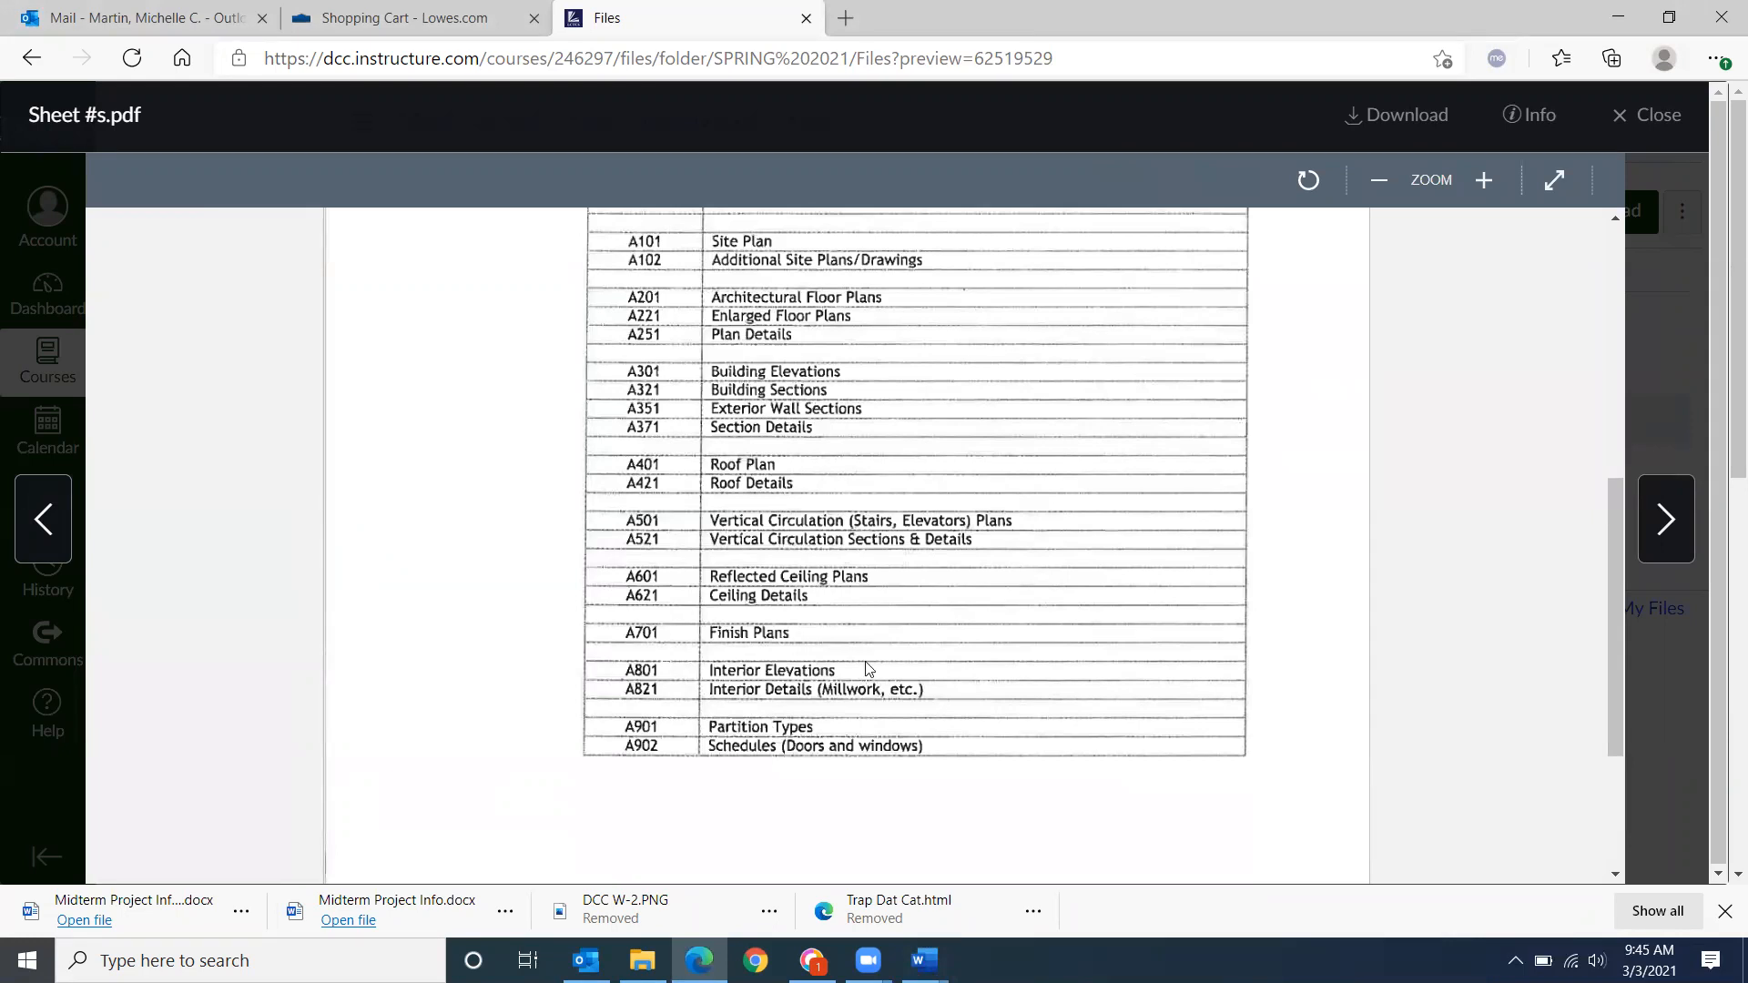
pyautogui.scroll(3, 931, 630)
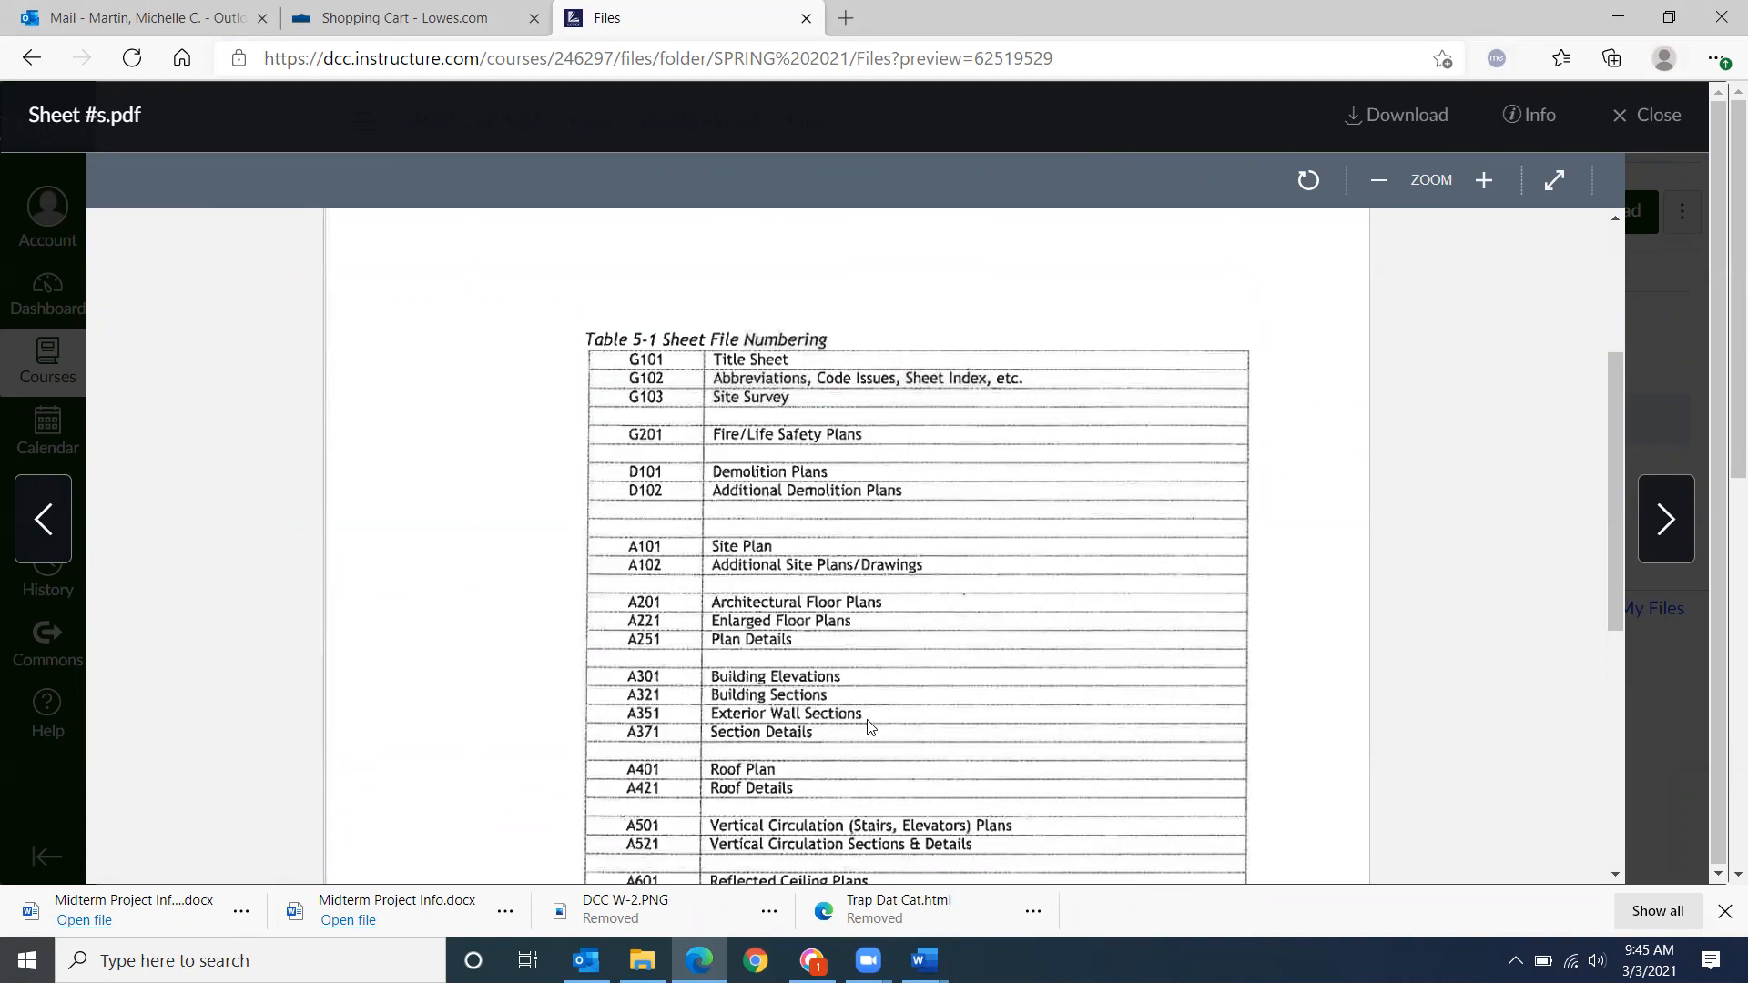
pyautogui.scroll(-1, 947, 722)
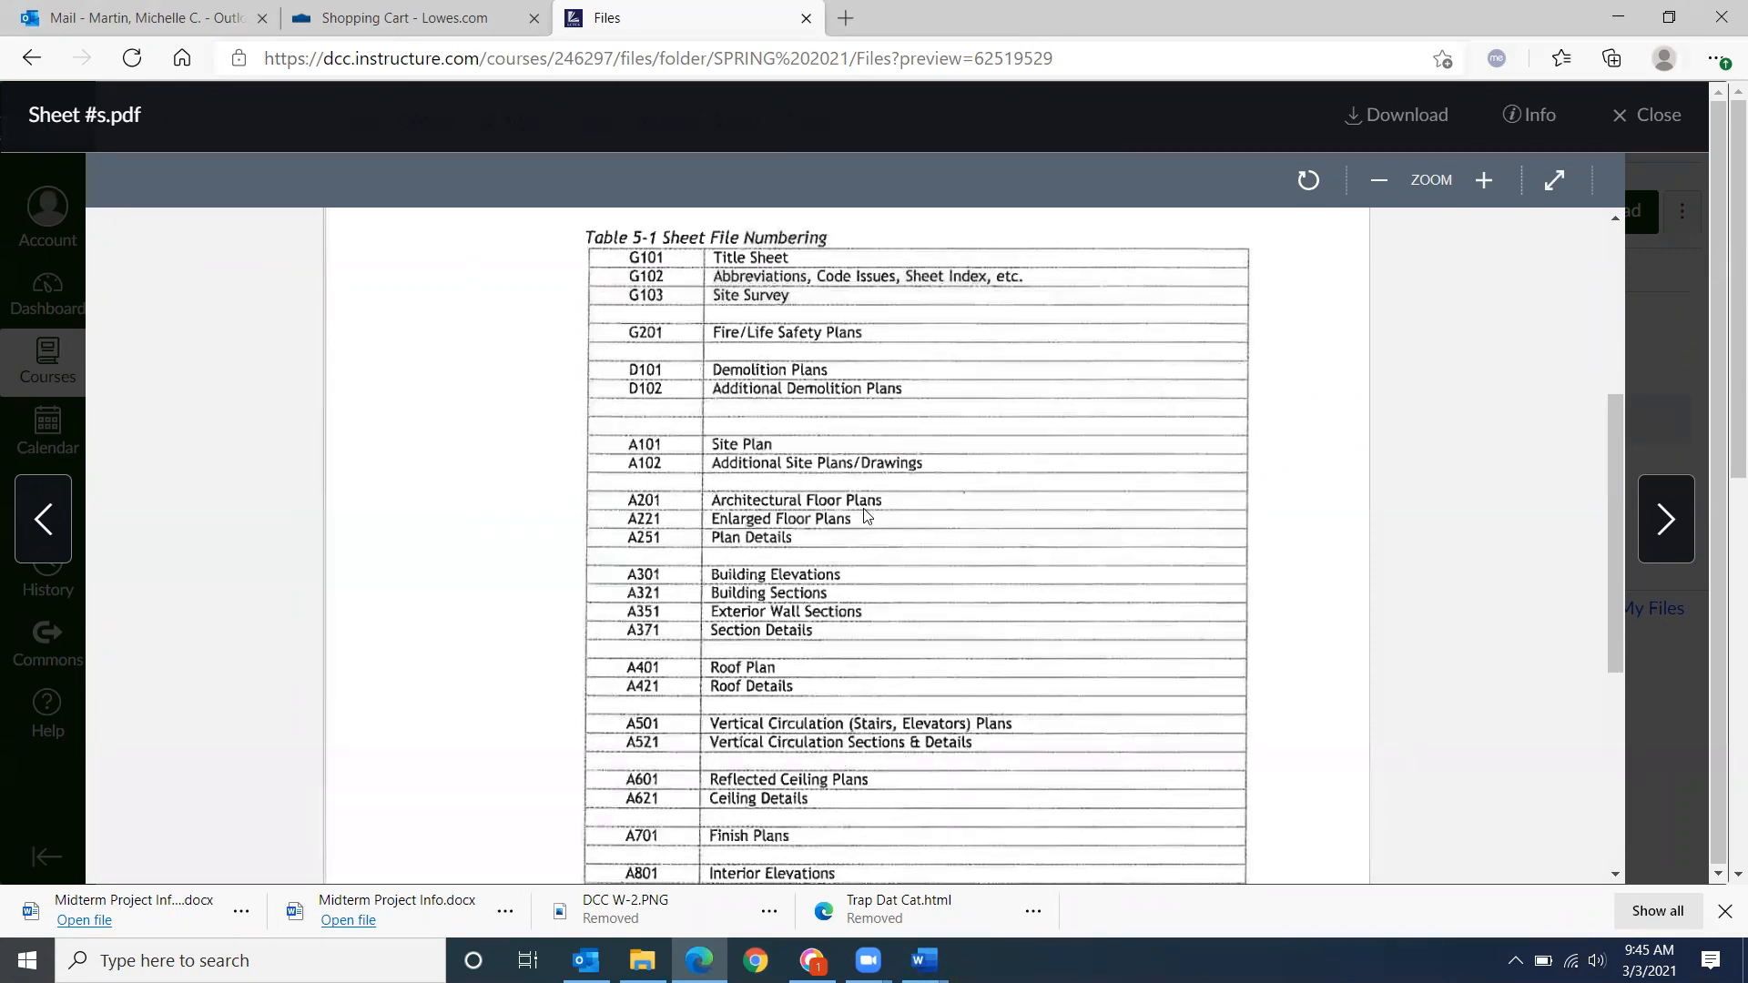
pyautogui.click(1650, 116)
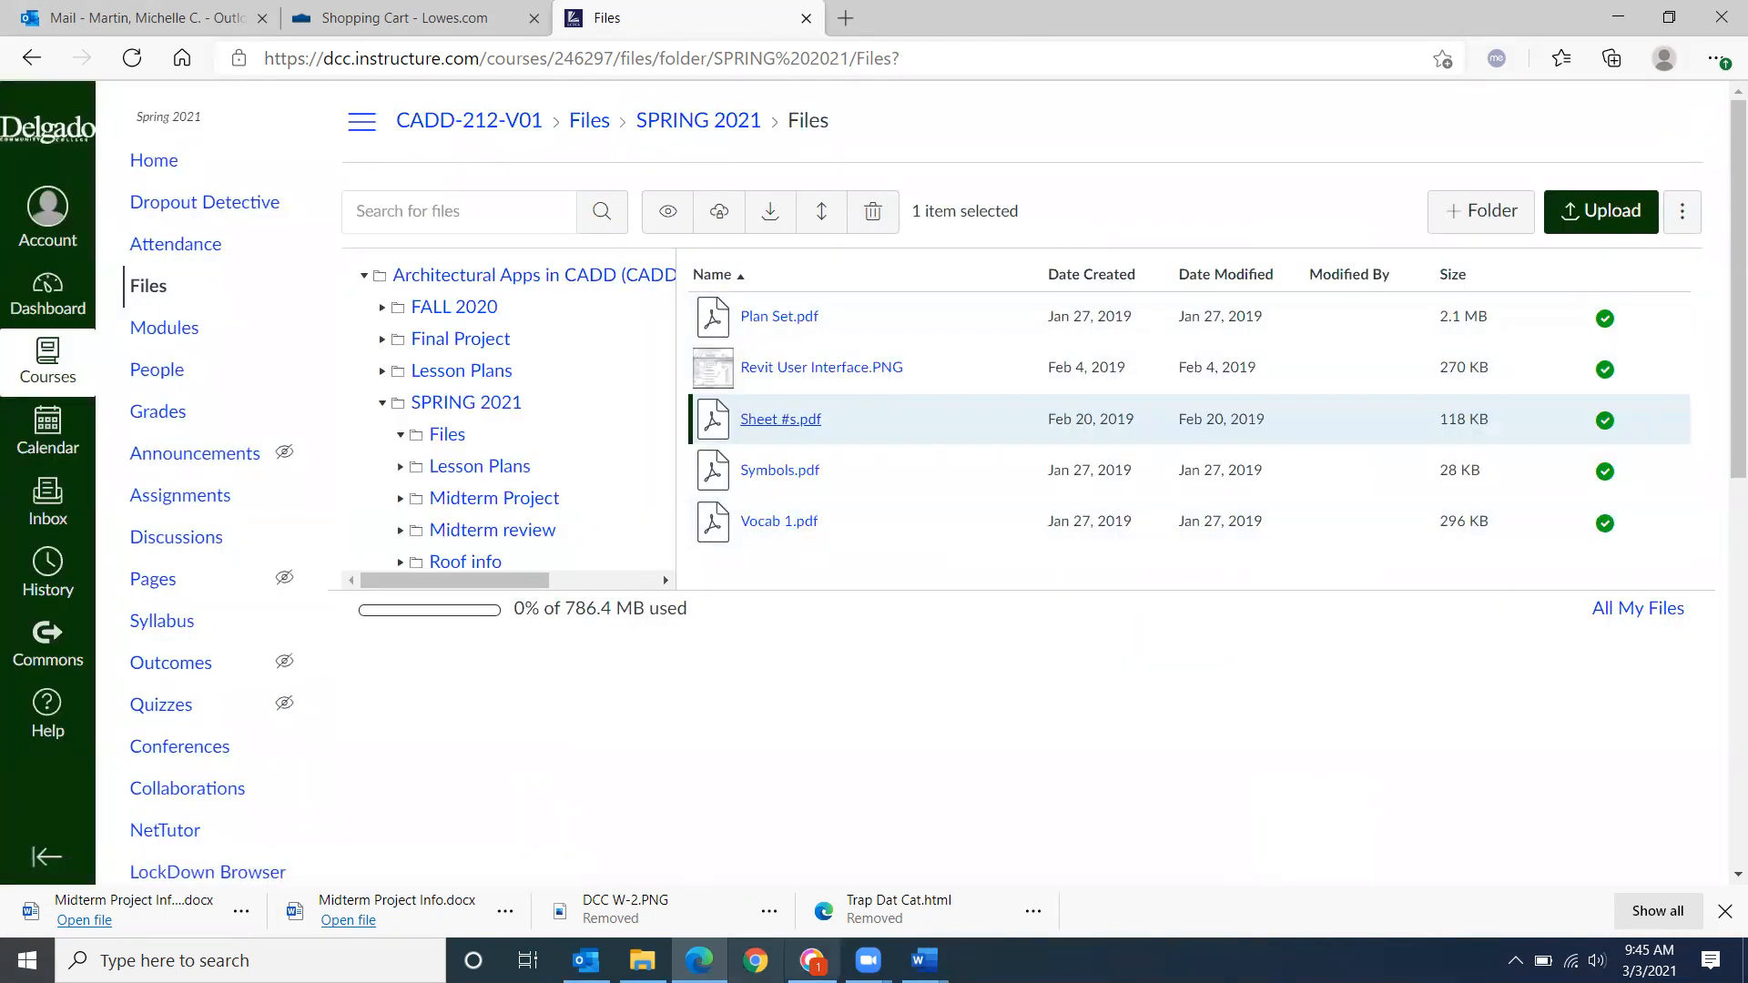
# - Review the Midterm Project Info requirements once more in Word and minimize the document
pyautogui.click(924, 960)
pyautogui.click(1026, 897)
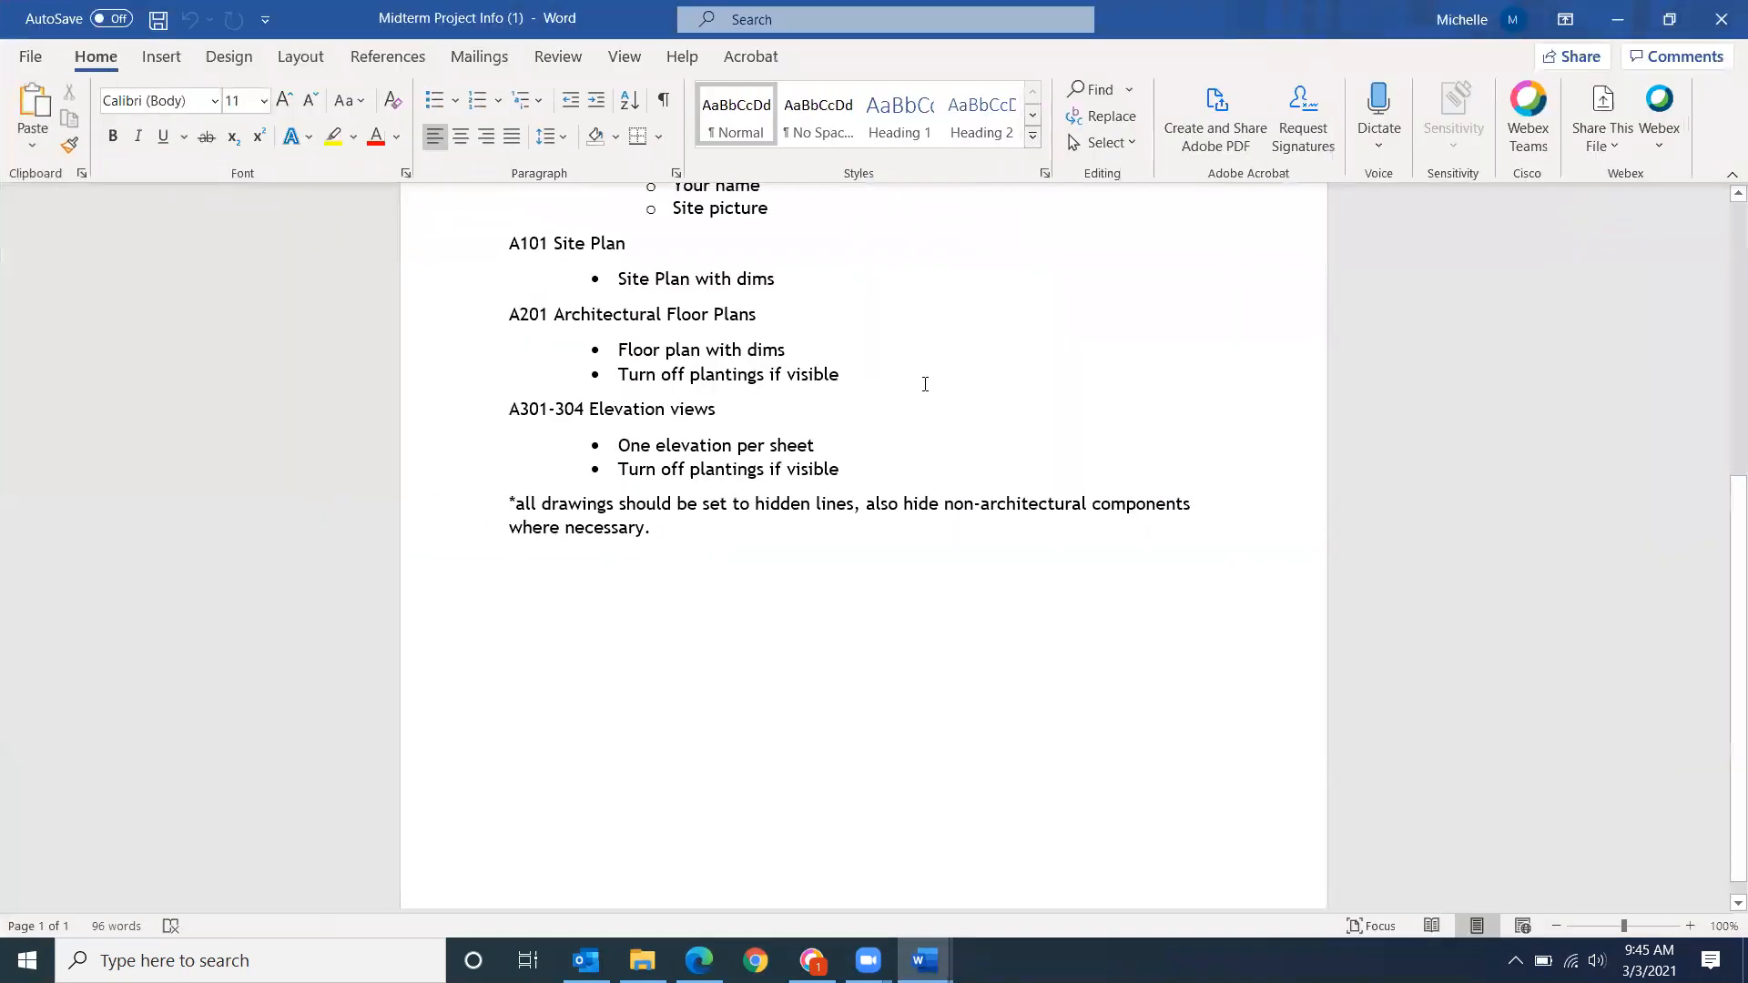
pyautogui.scroll(6, 804, 593)
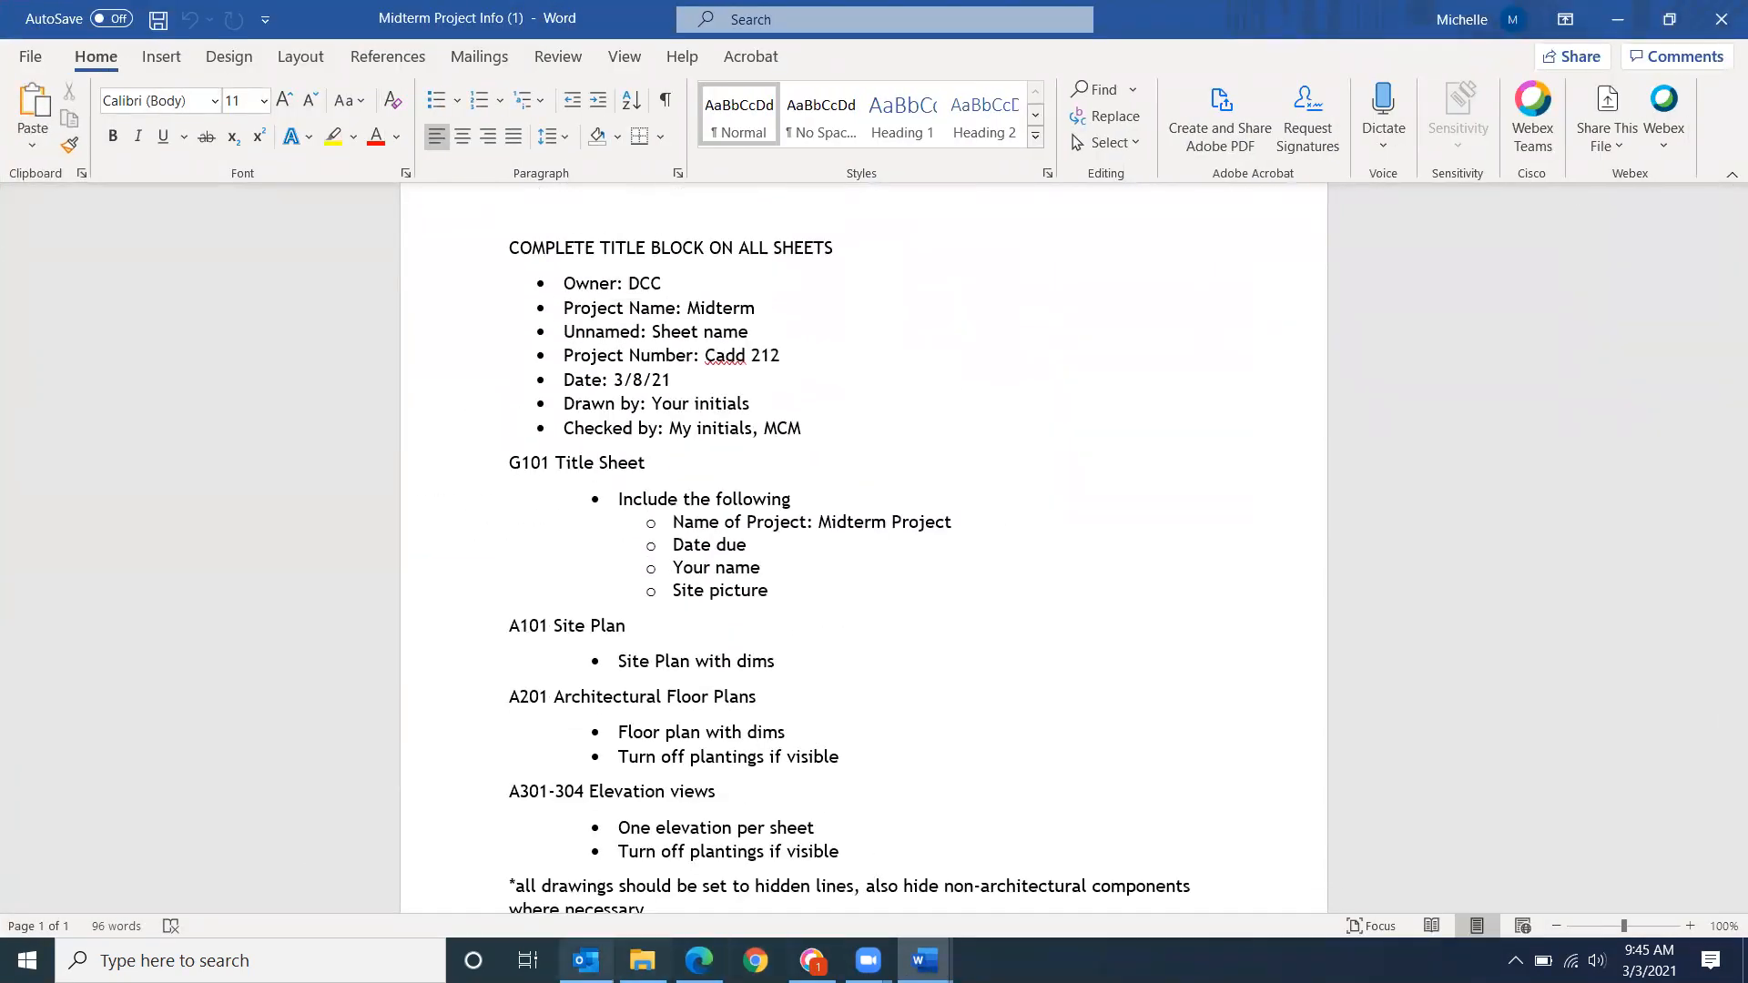
pyautogui.click(1616, 17)
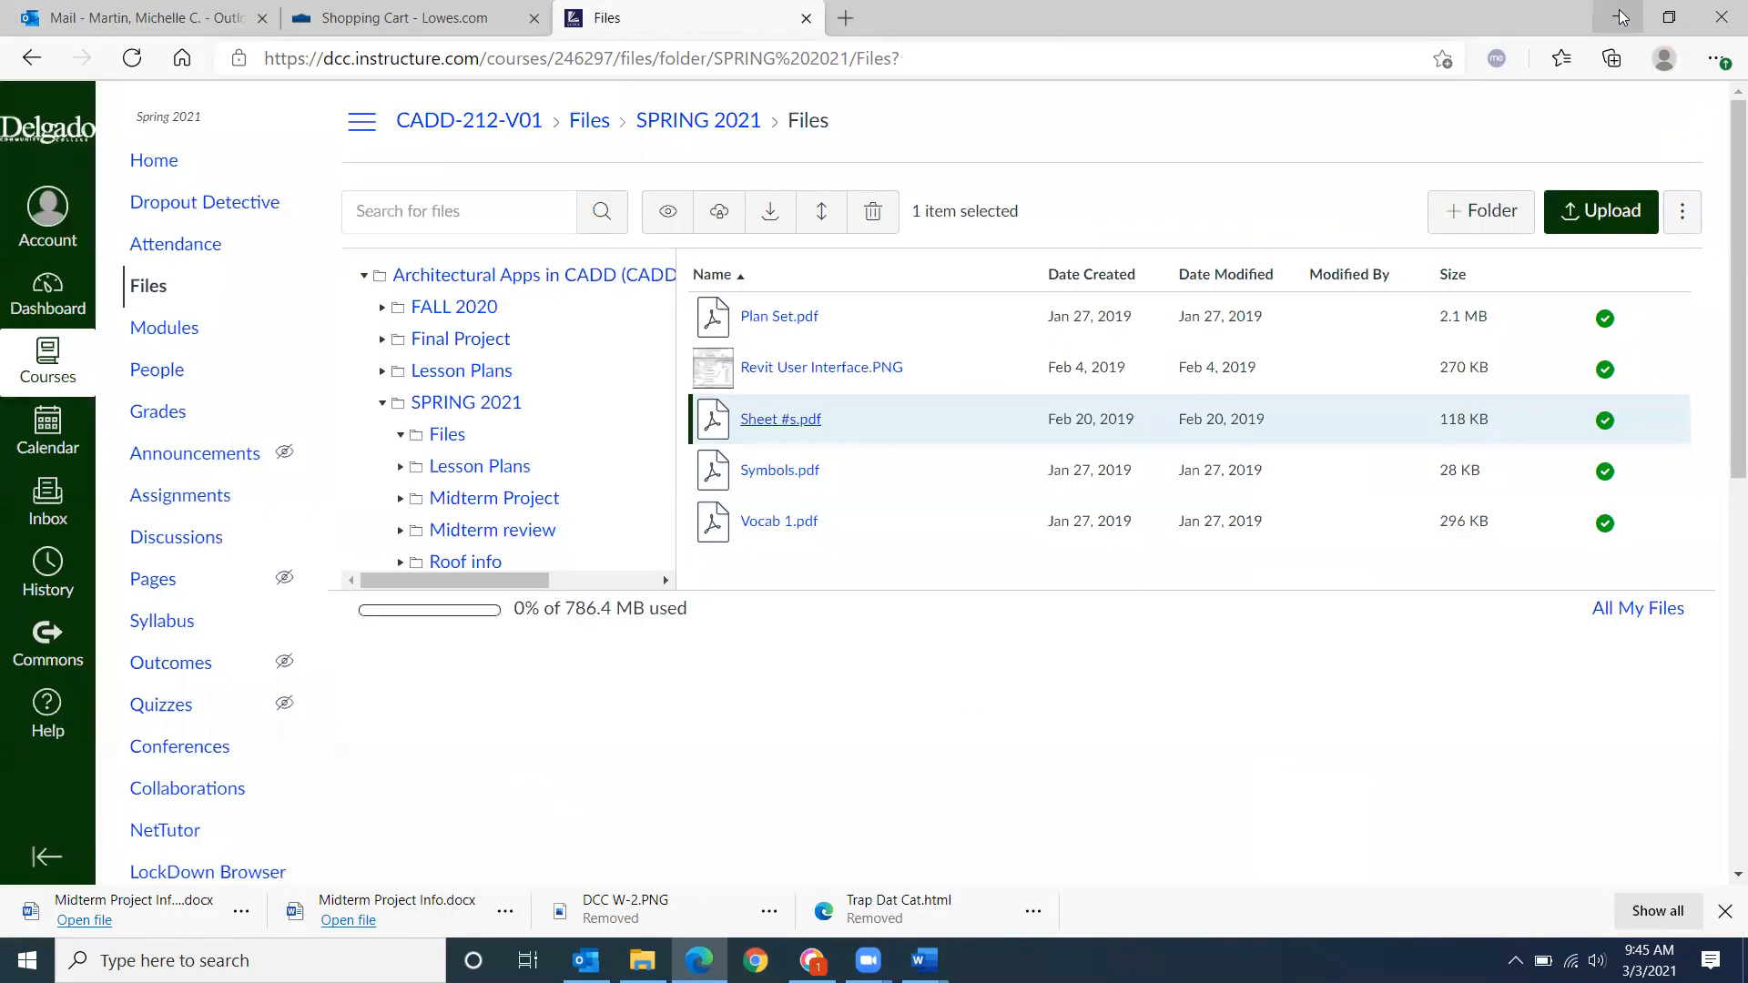
# - Minimize the browser, launch Revit 2020 from the desktop and bring its home screen to the front
pyautogui.click(1618, 13)
pyautogui.click(1618, 14)
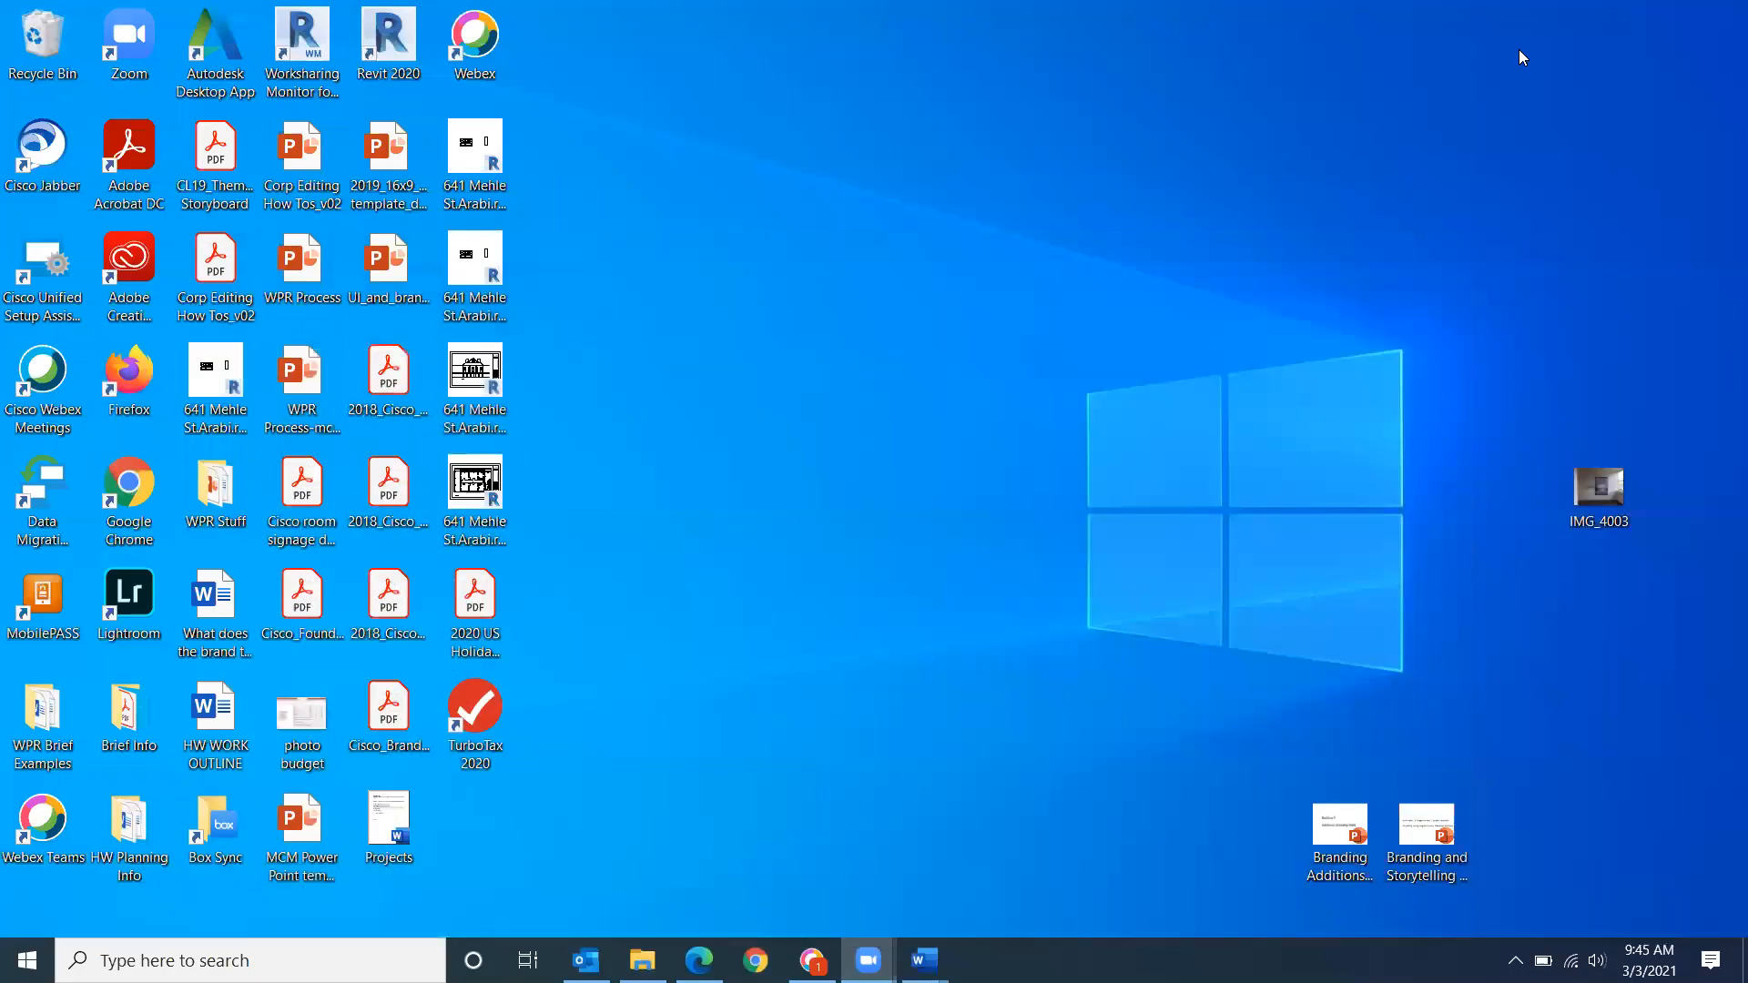
pyautogui.doubleClick(373, 71)
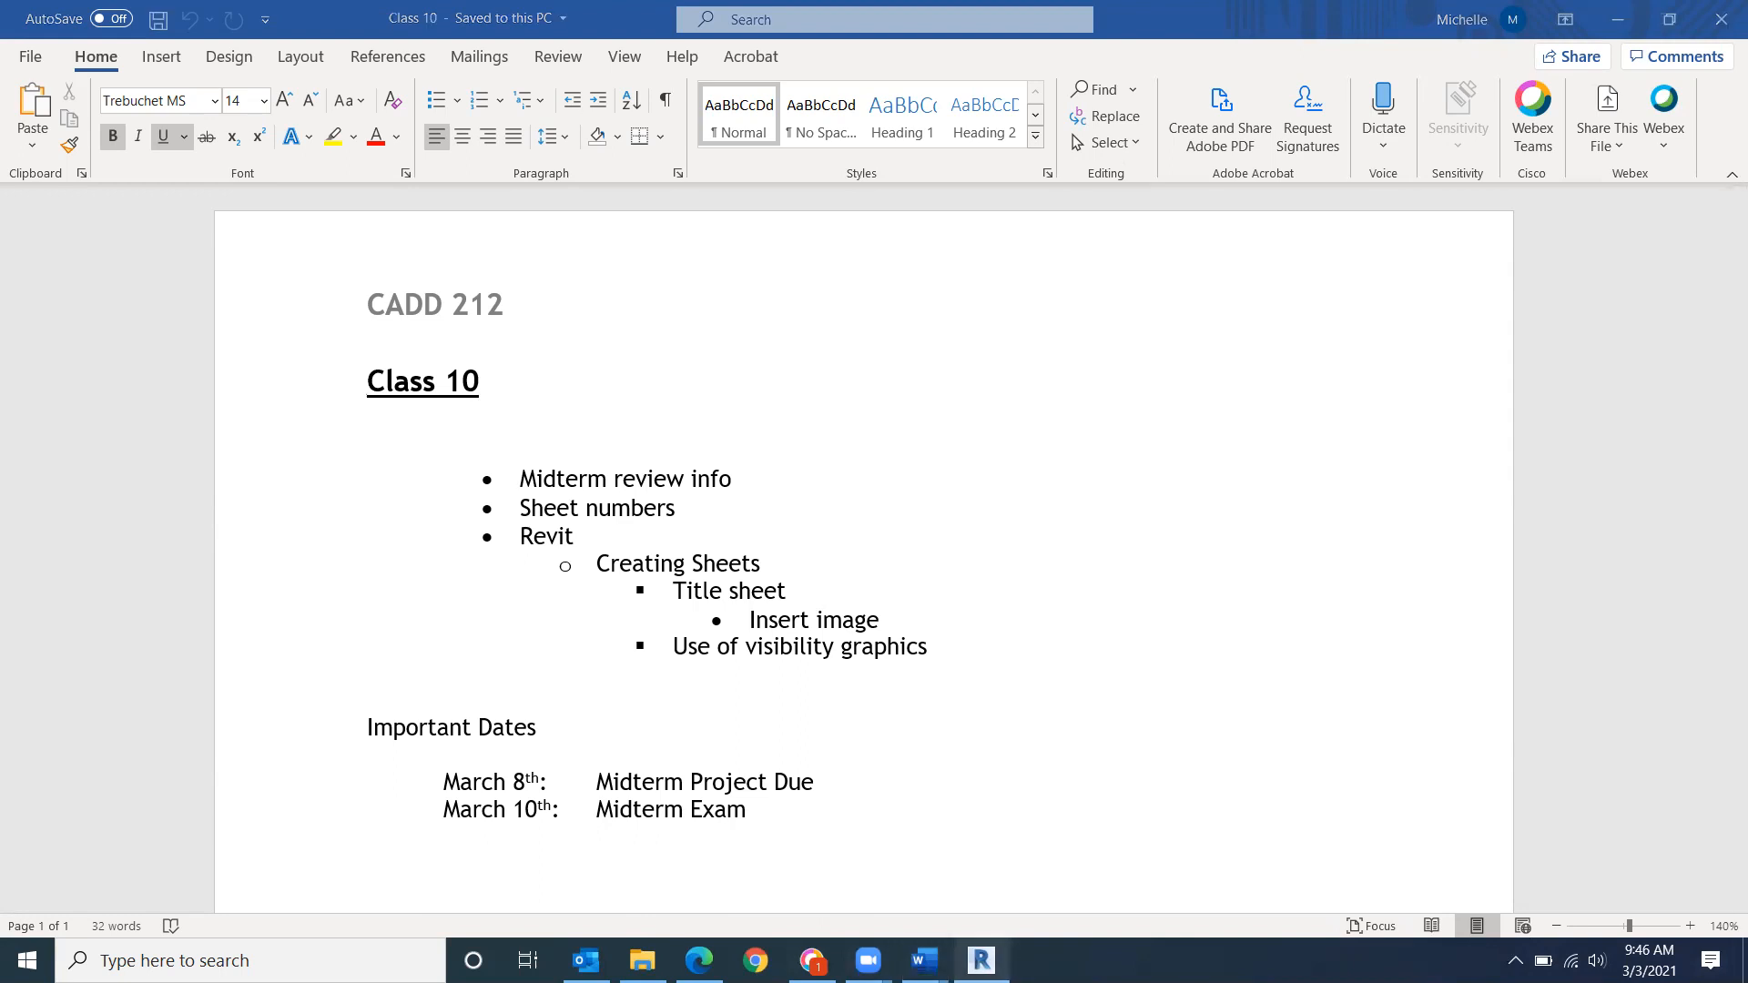
pyautogui.click(981, 961)
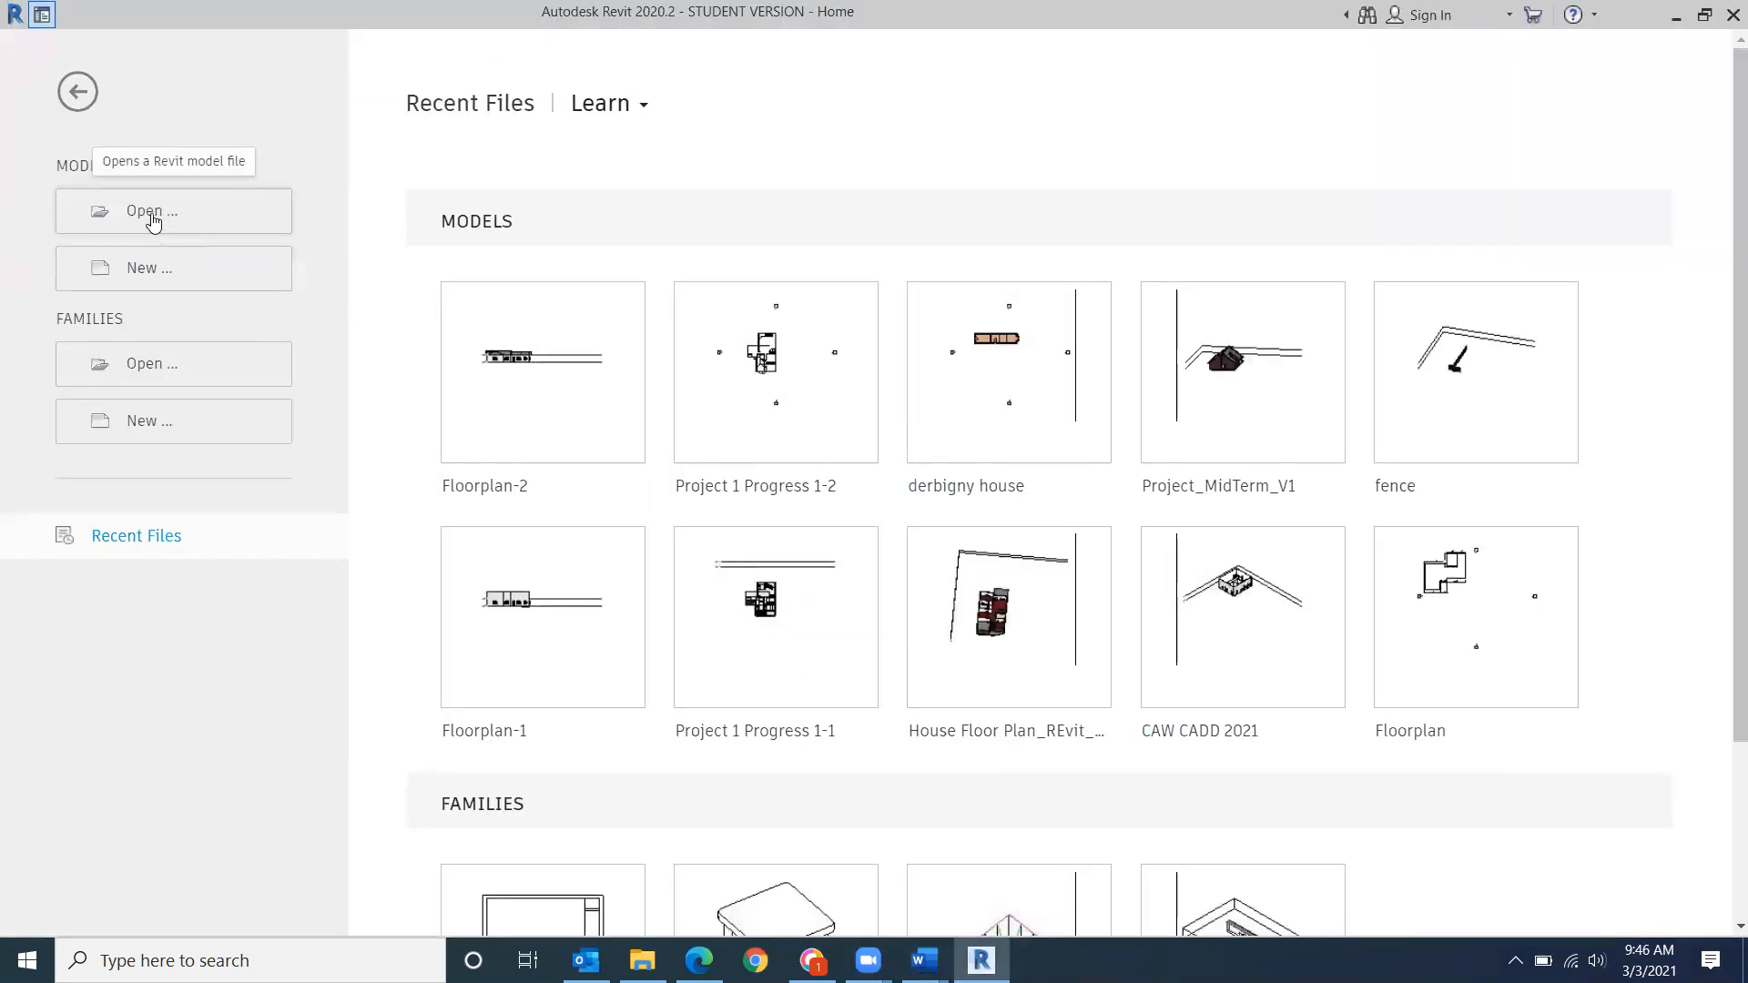
# - Create a new Revit project based on the Architectural Template
pyautogui.click(135, 290)
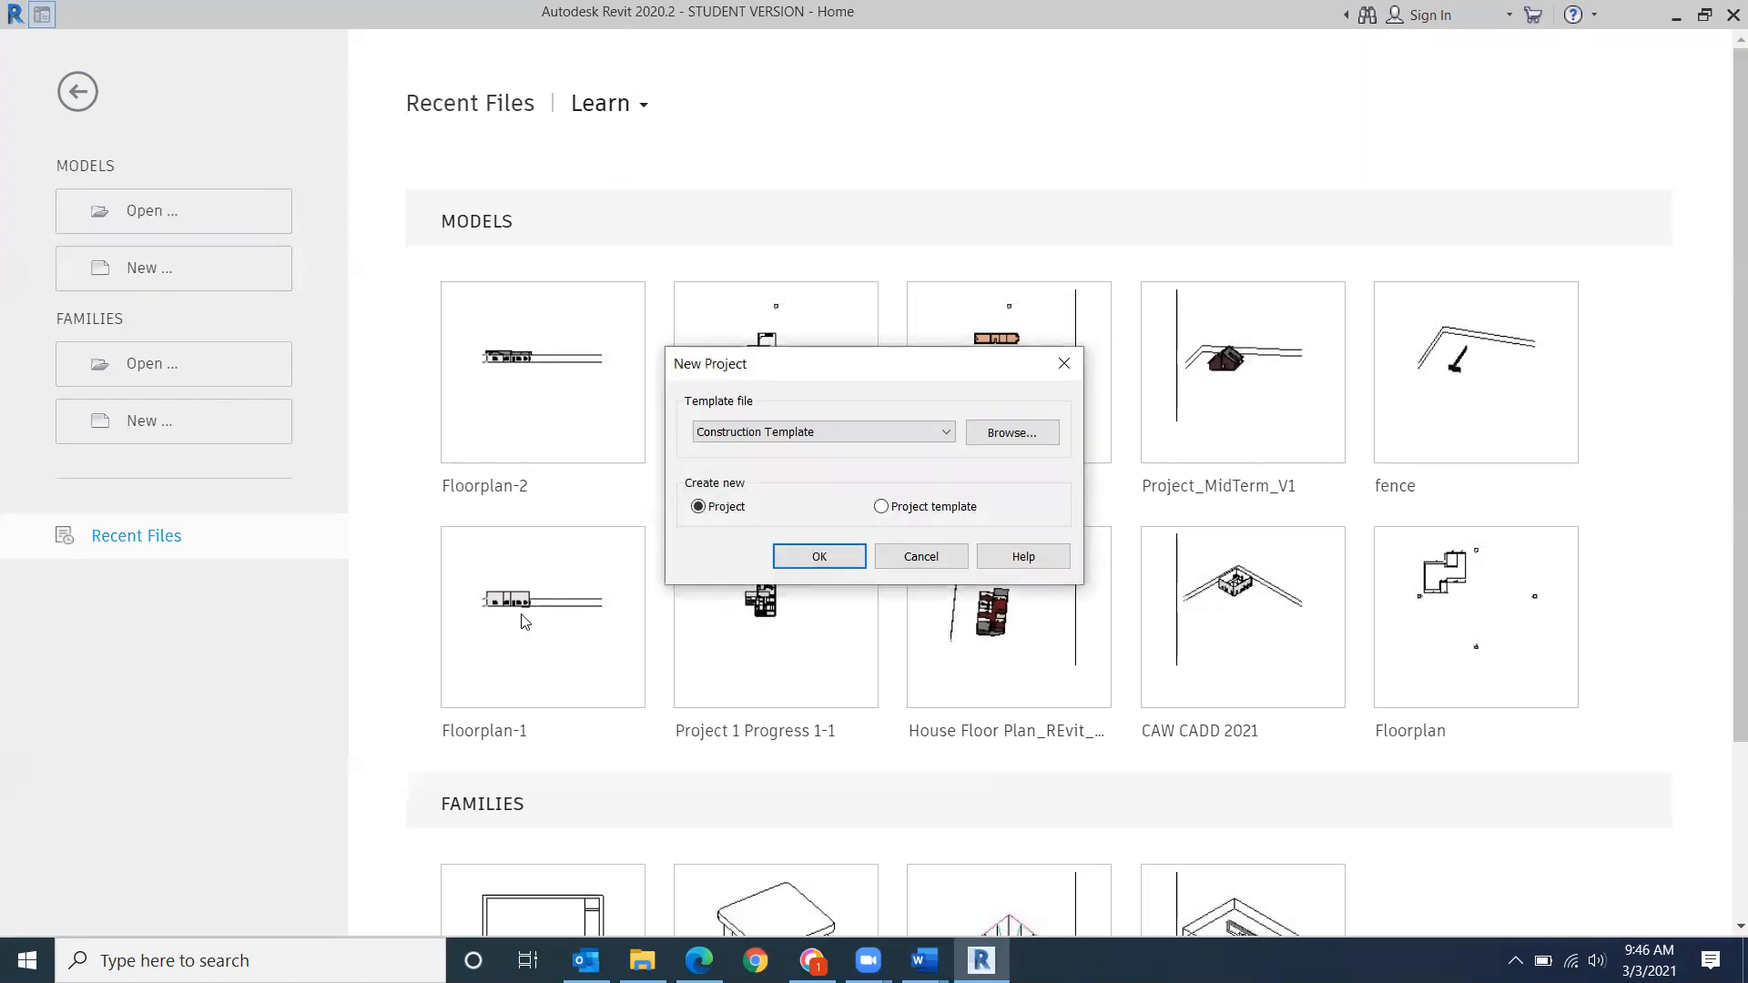
pyautogui.click(946, 432)
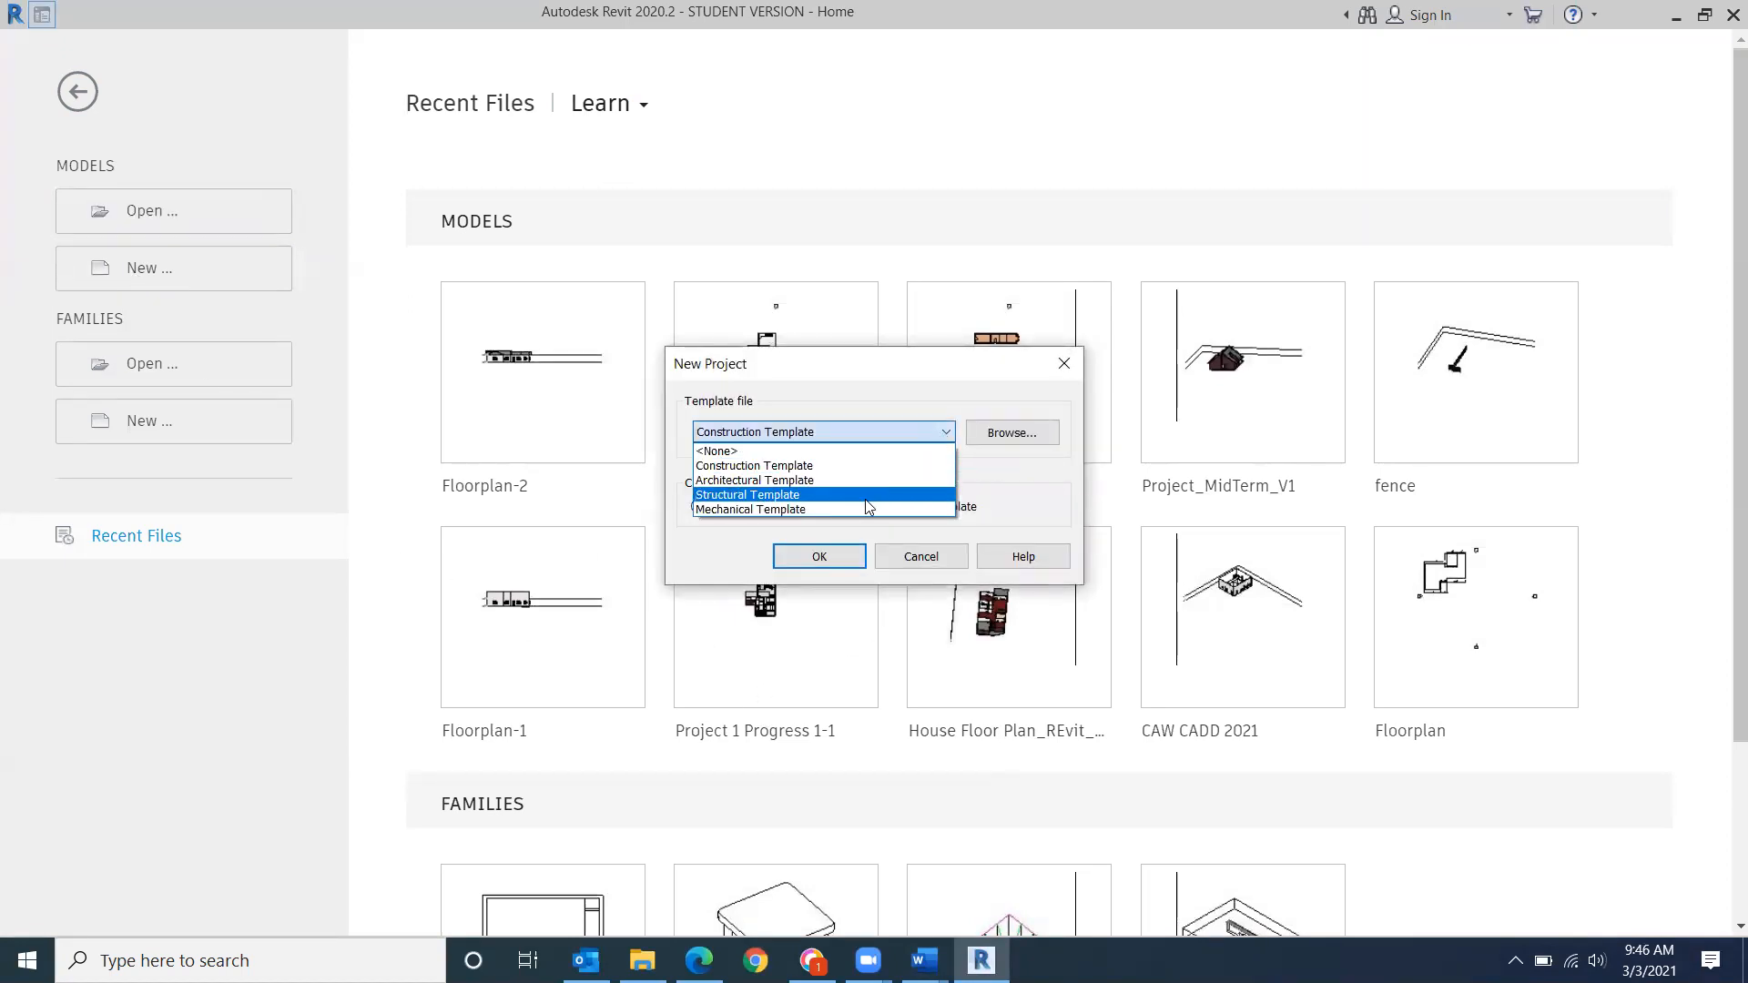
pyautogui.click(865, 481)
pyautogui.click(819, 556)
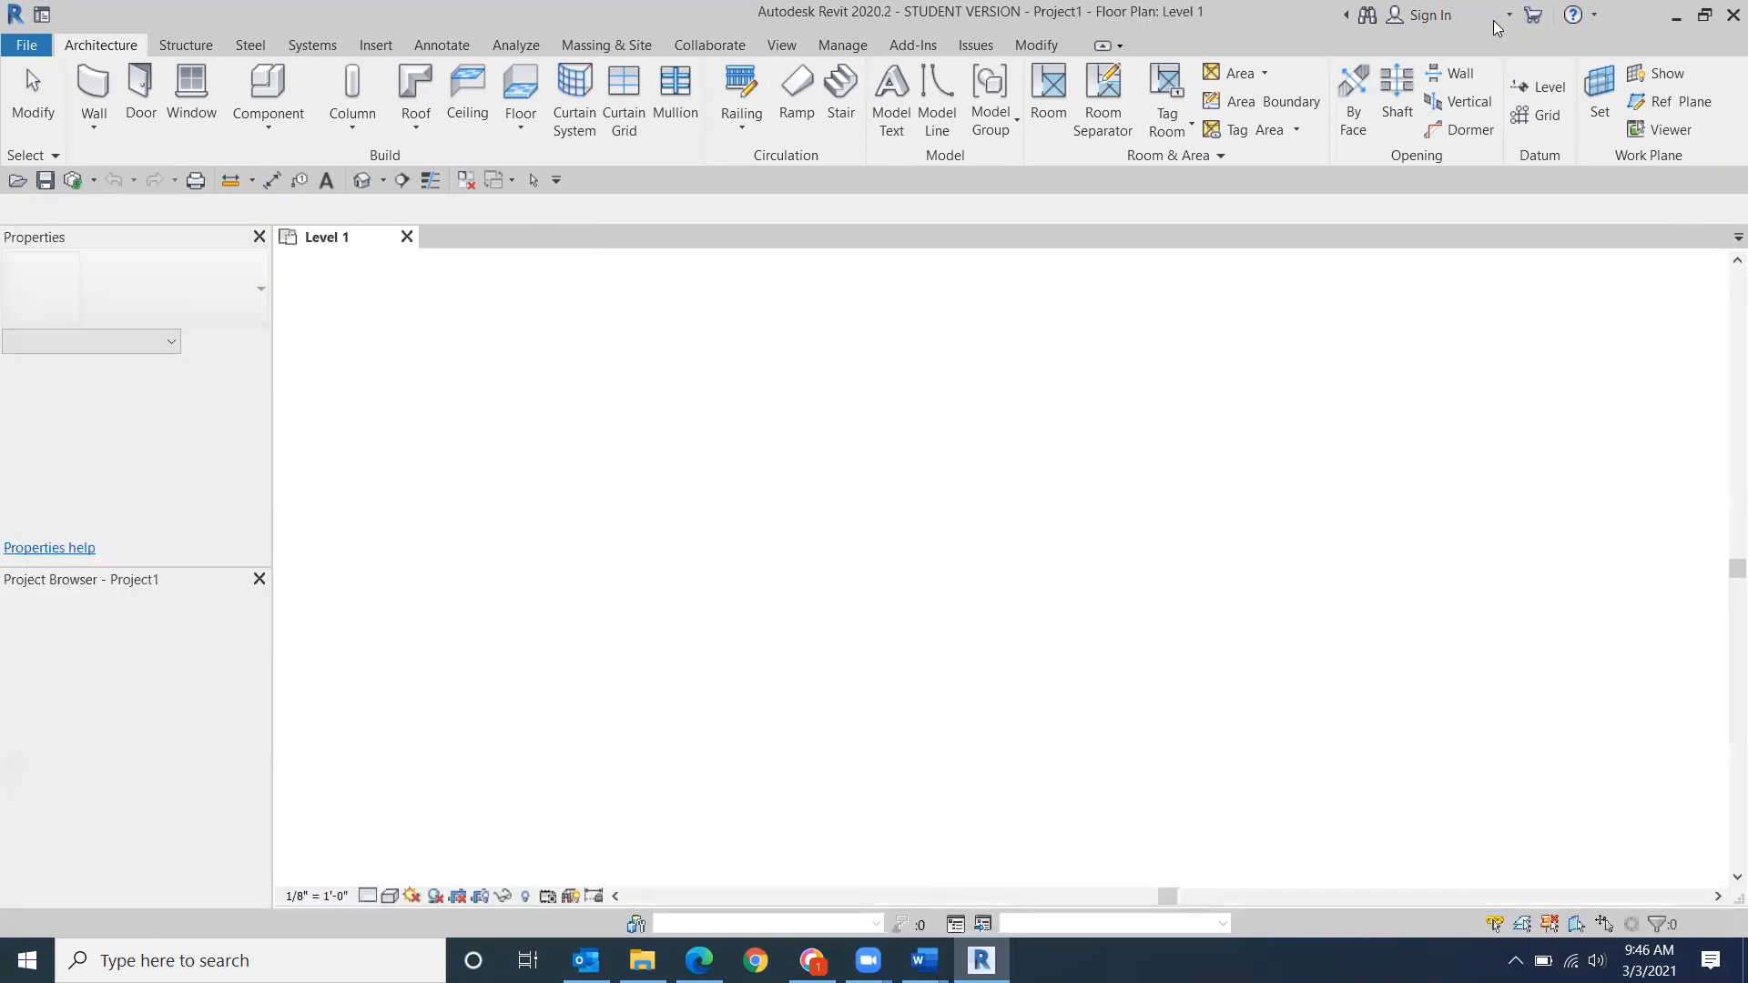
# - Draw a rectangle of Generic - 8" walls about 52' by 32' between the elevation markers on Level 1
pyautogui.click(82, 91)
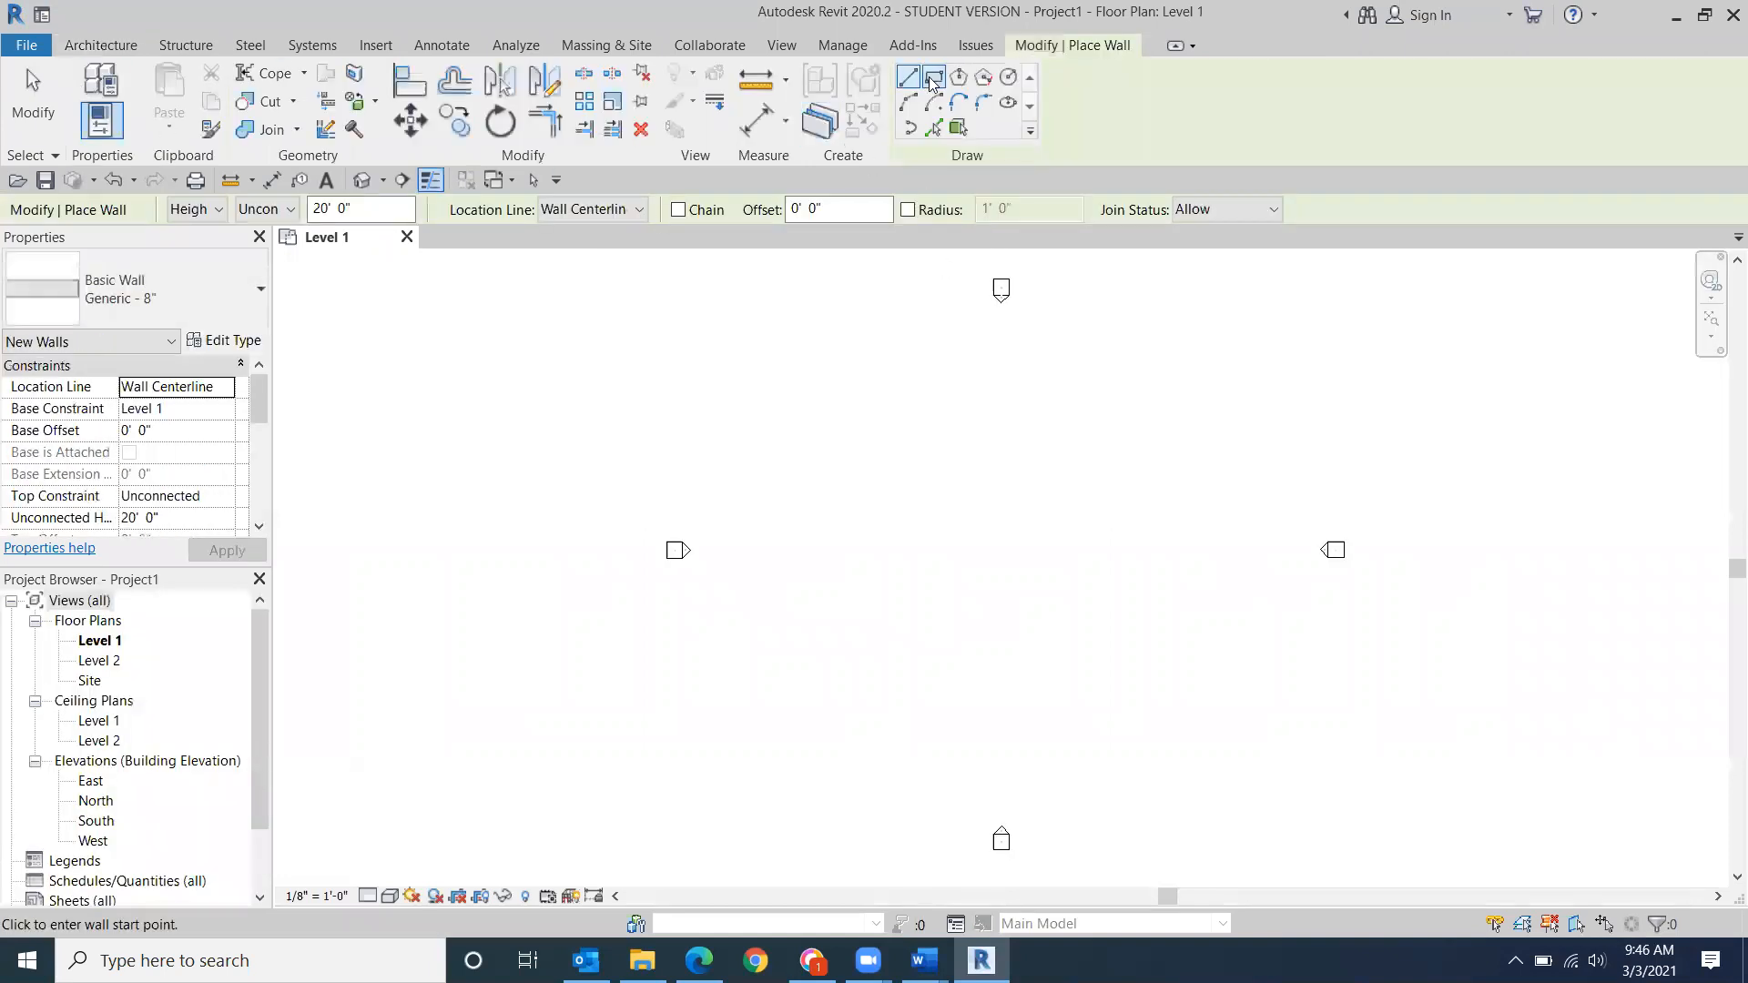
pyautogui.click(815, 521)
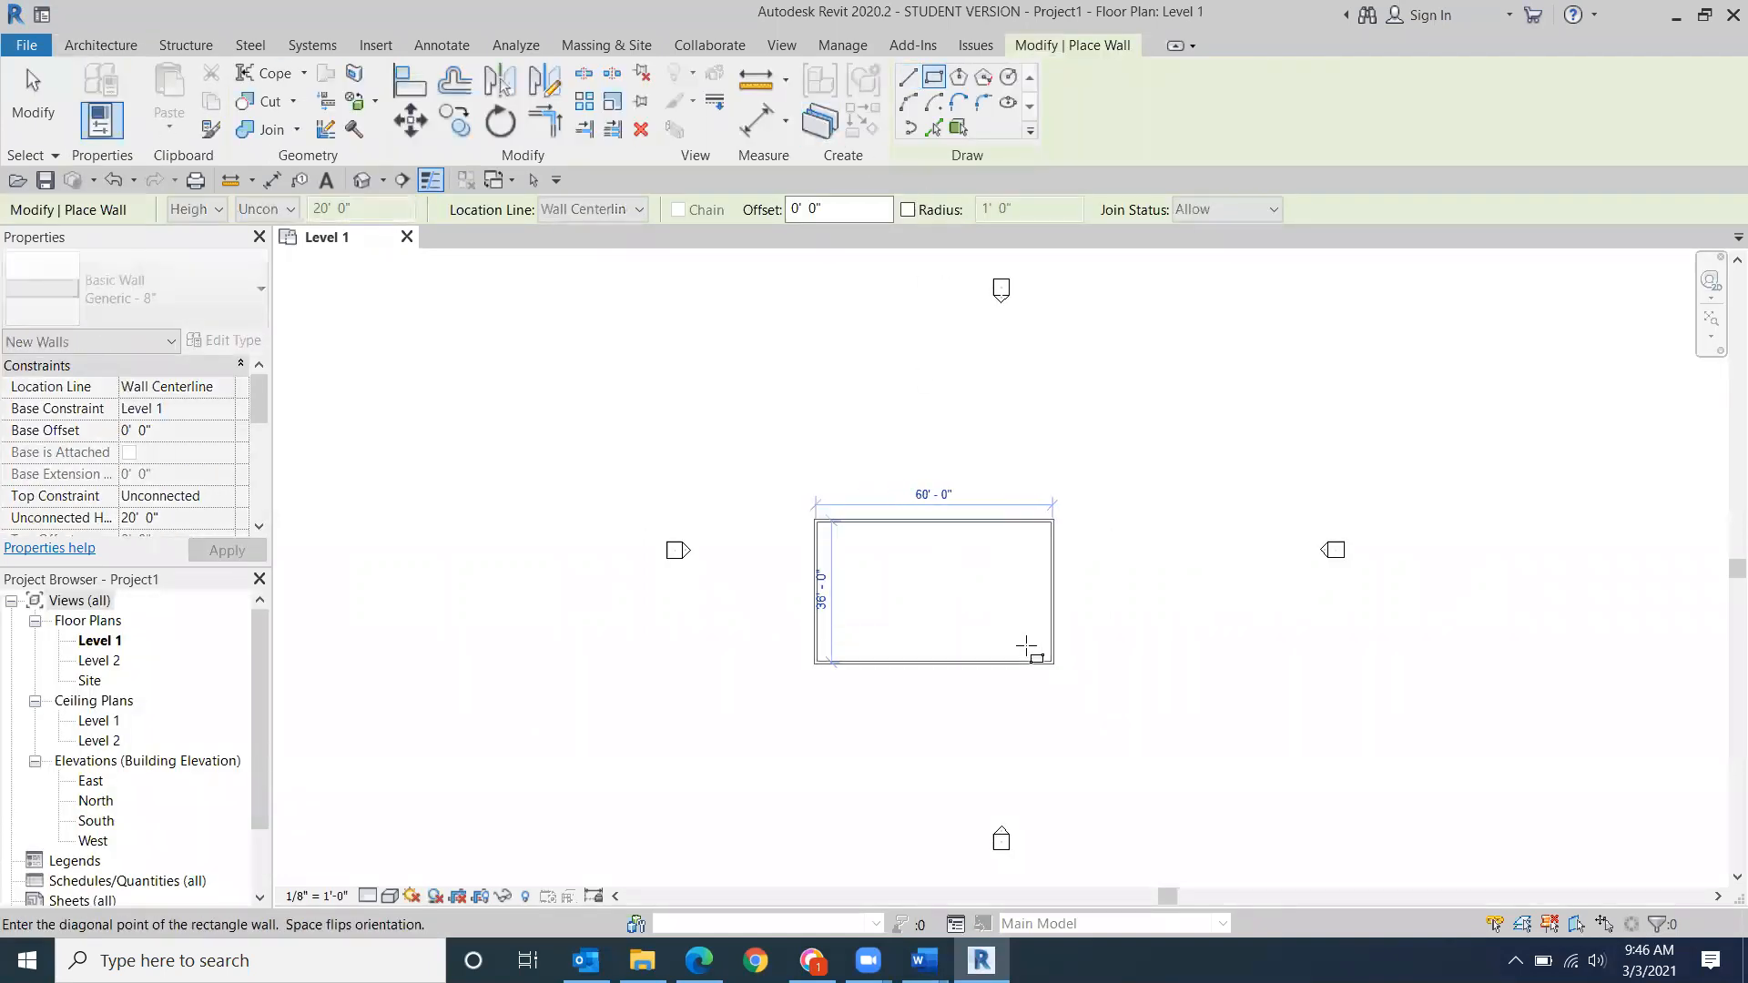
pyautogui.click(1020, 647)
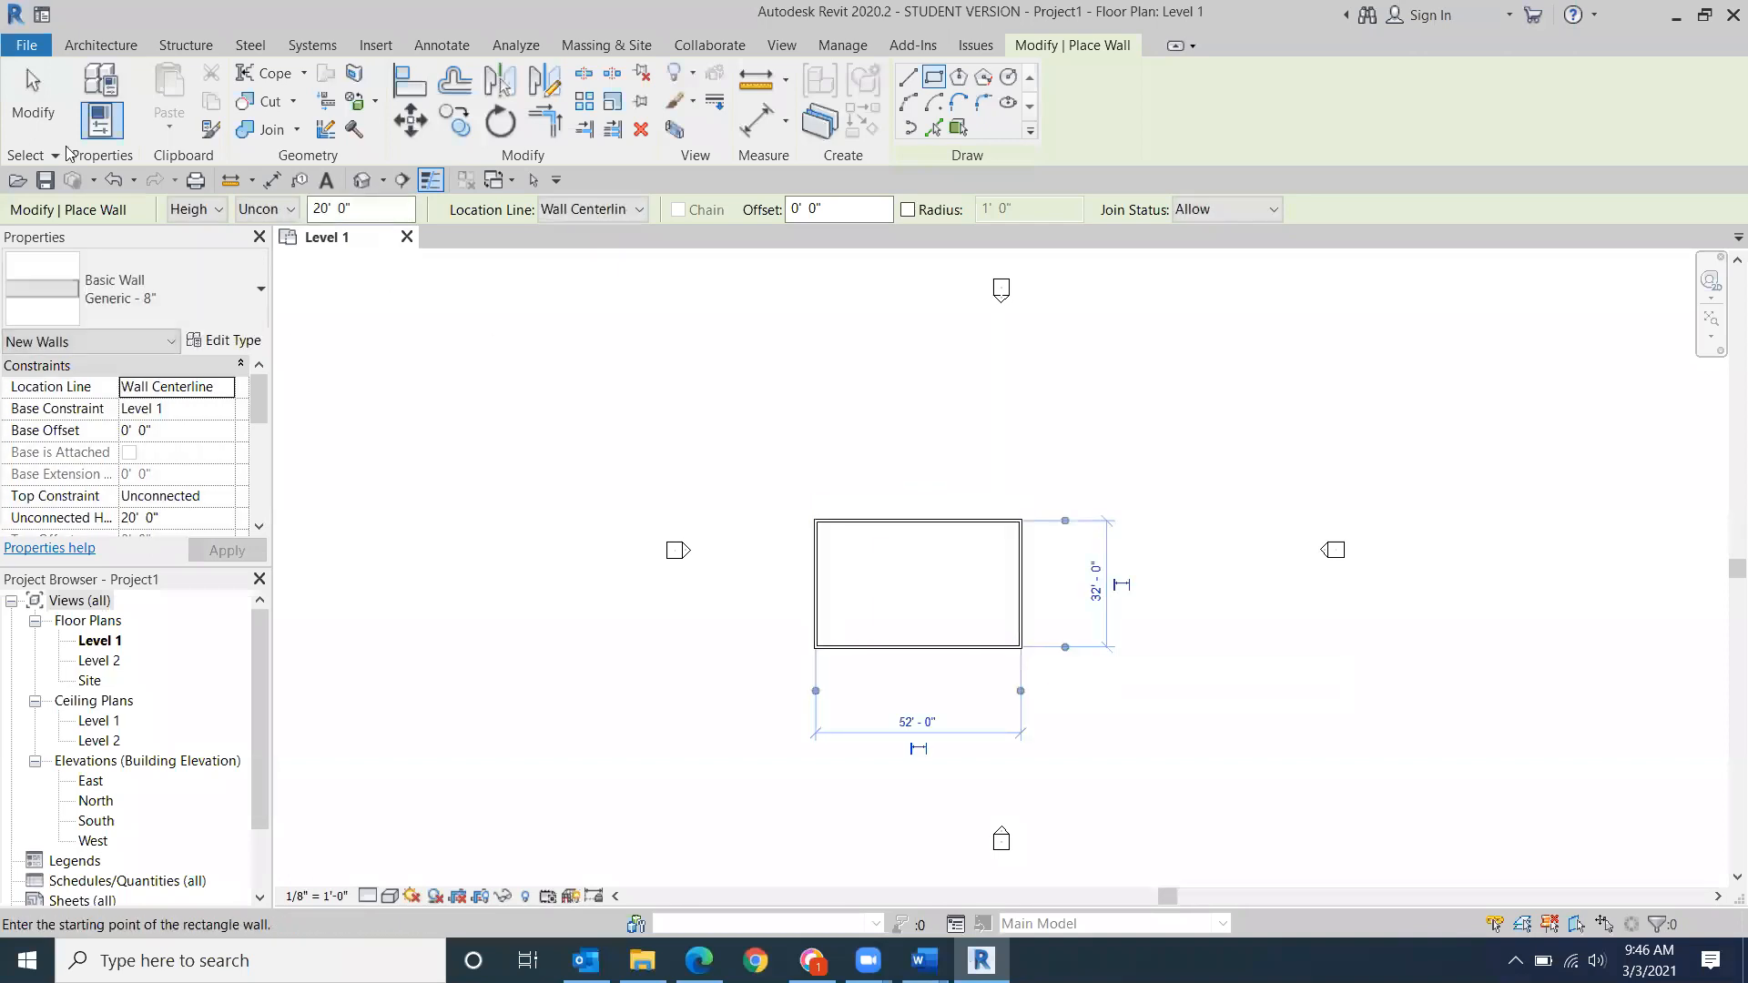
pyautogui.press('Escape')
pyautogui.press('Escape')
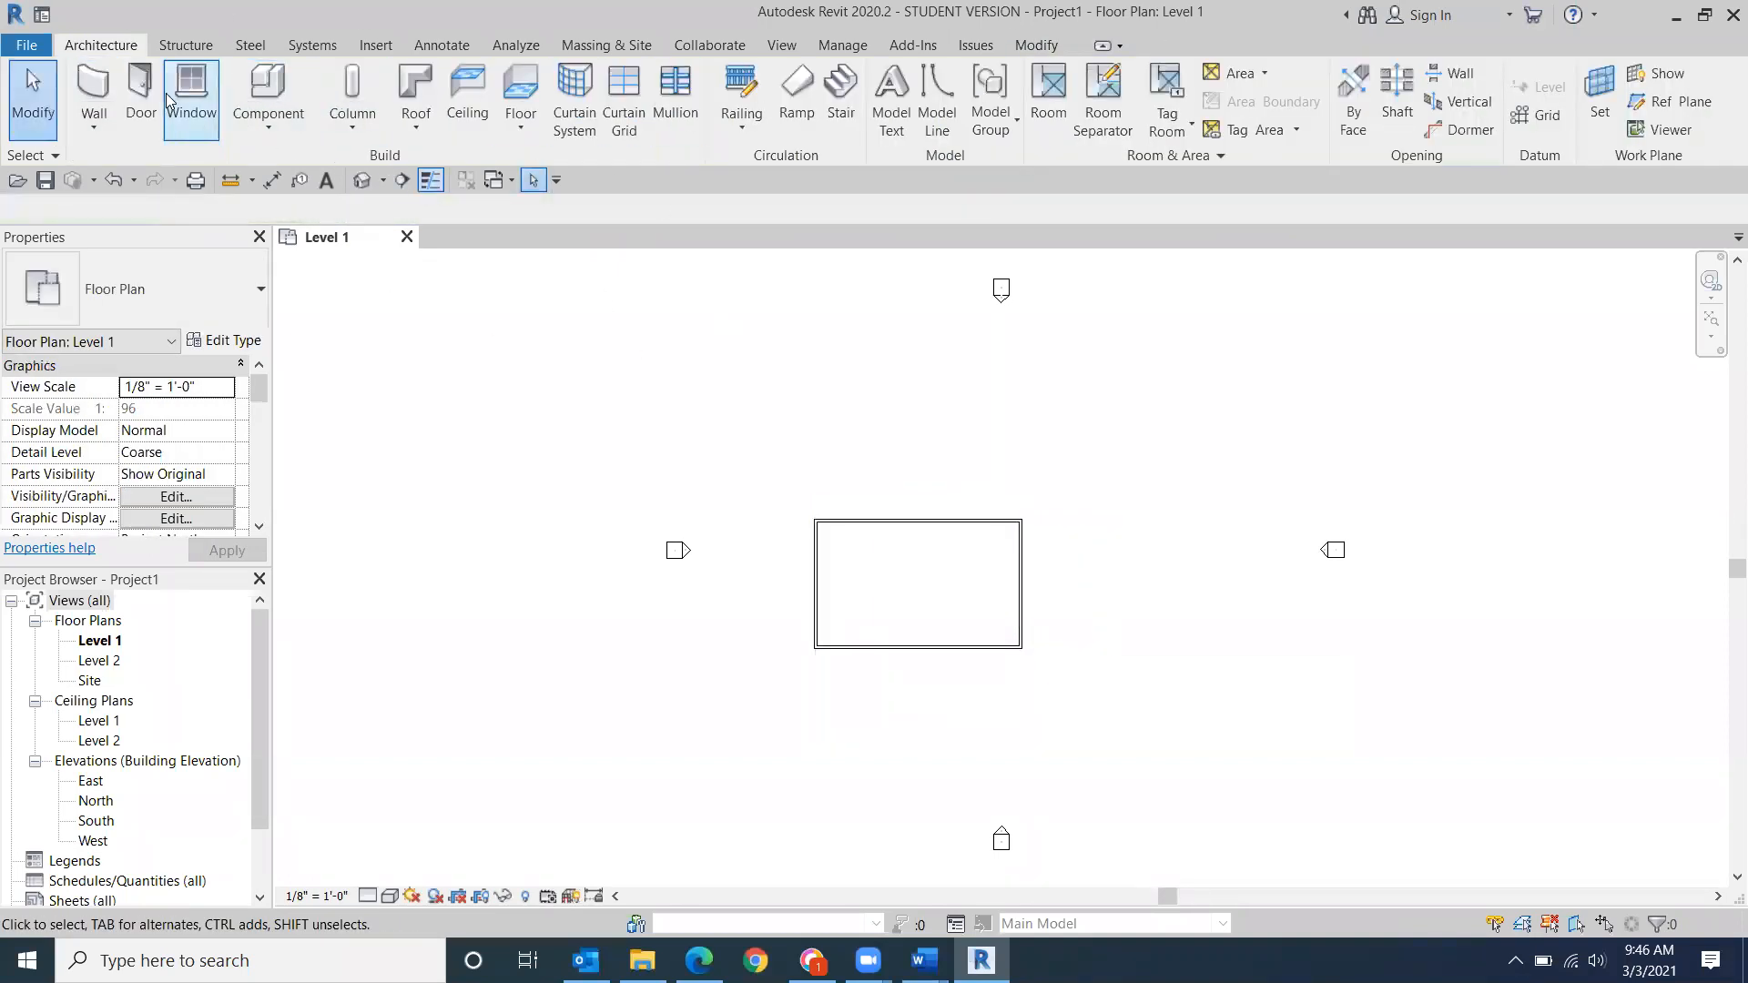
# - Create a sloped footprint roof on Level 2 from the four walls with a 2' 0" overhang, and attach the walls to it
pyautogui.click(414, 119)
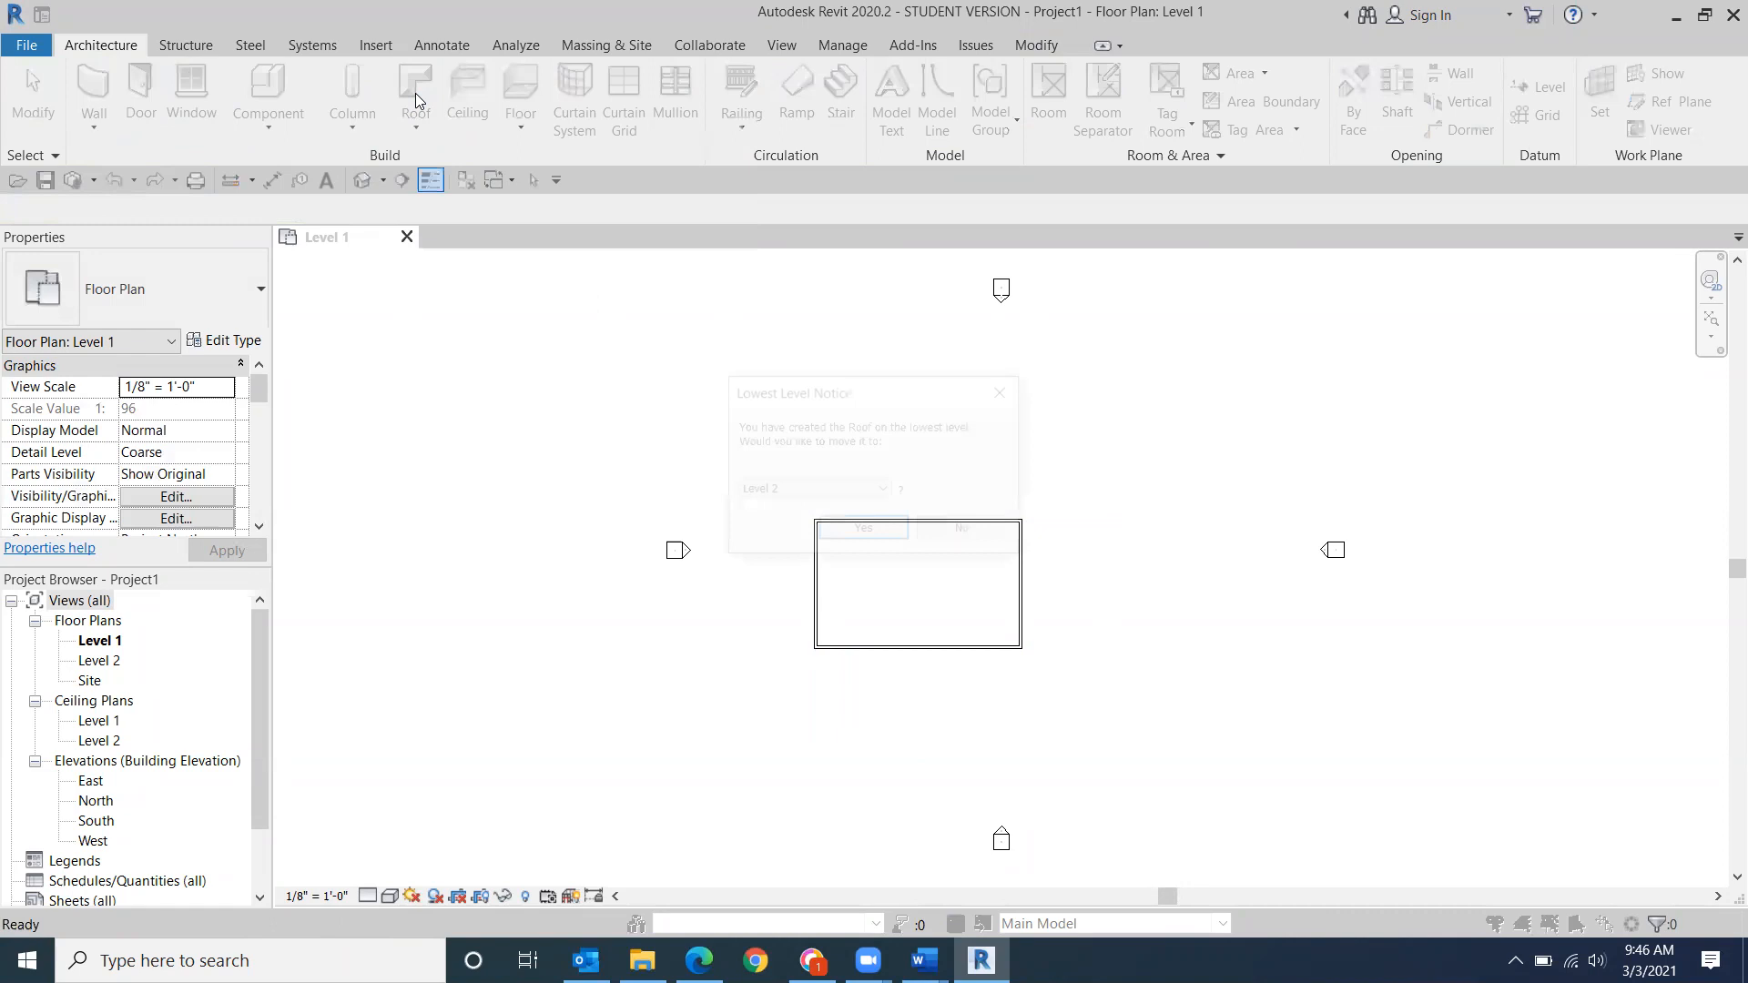
pyautogui.click(856, 530)
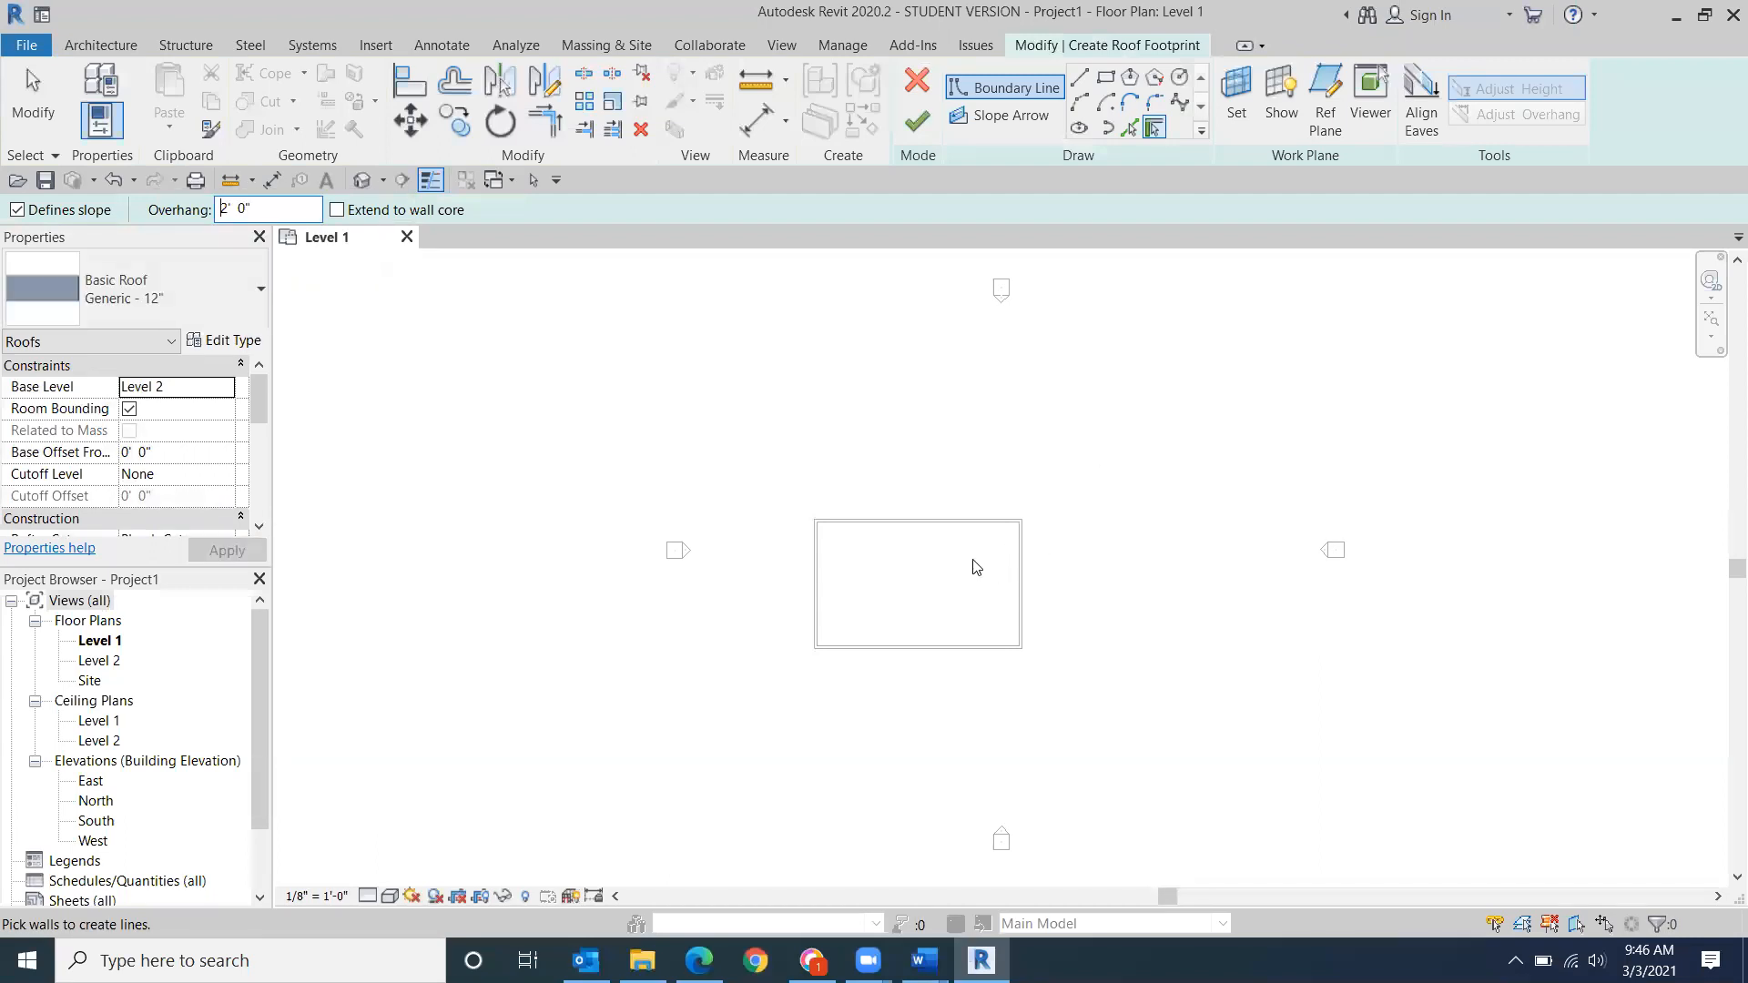
pyautogui.click(917, 520)
pyautogui.click(814, 577)
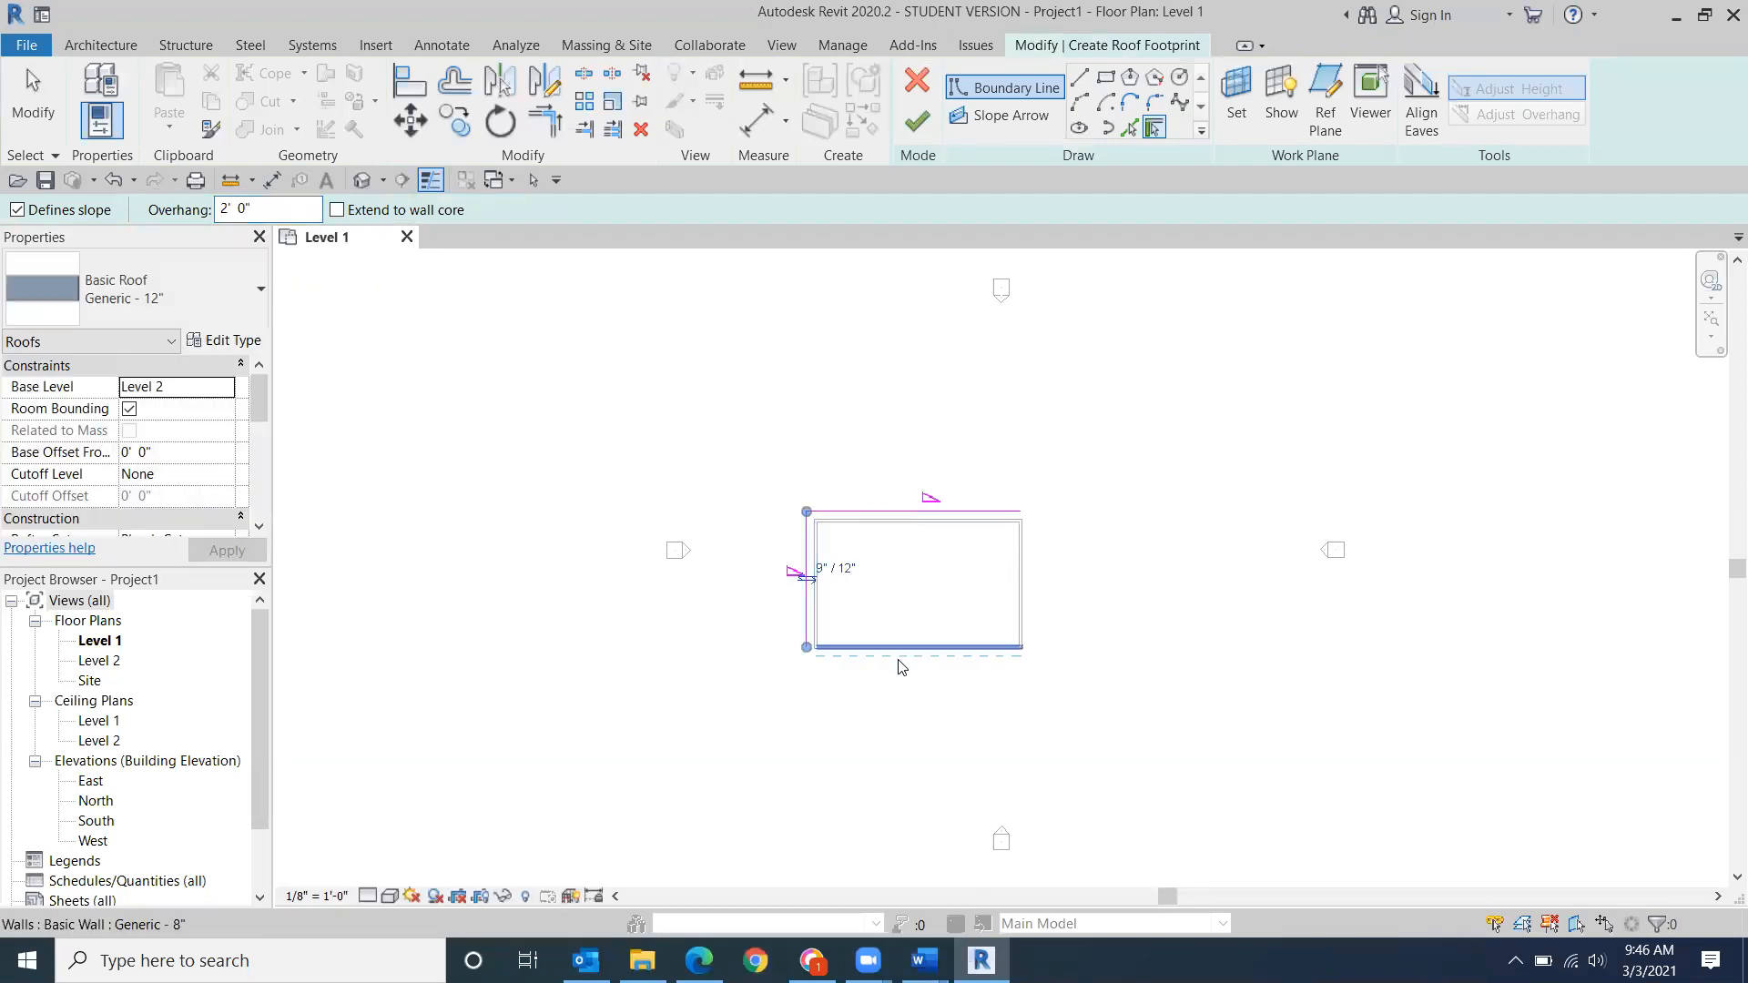
pyautogui.click(907, 662)
pyautogui.click(1021, 601)
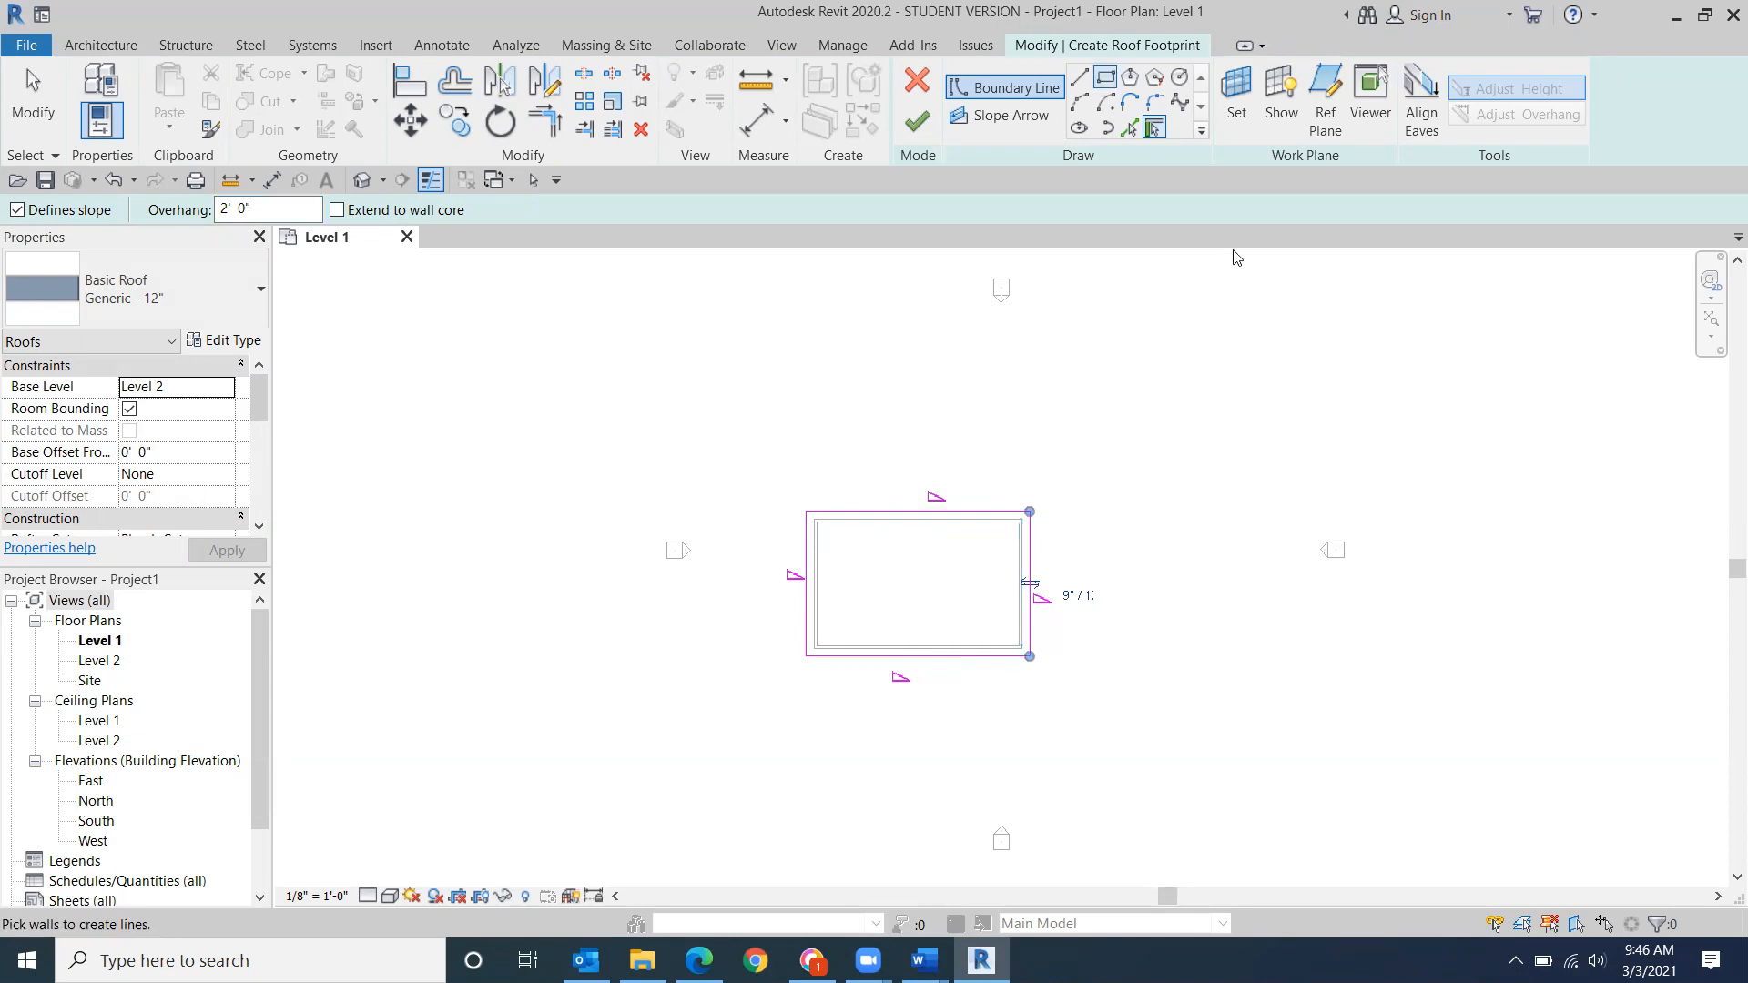
pyautogui.click(917, 121)
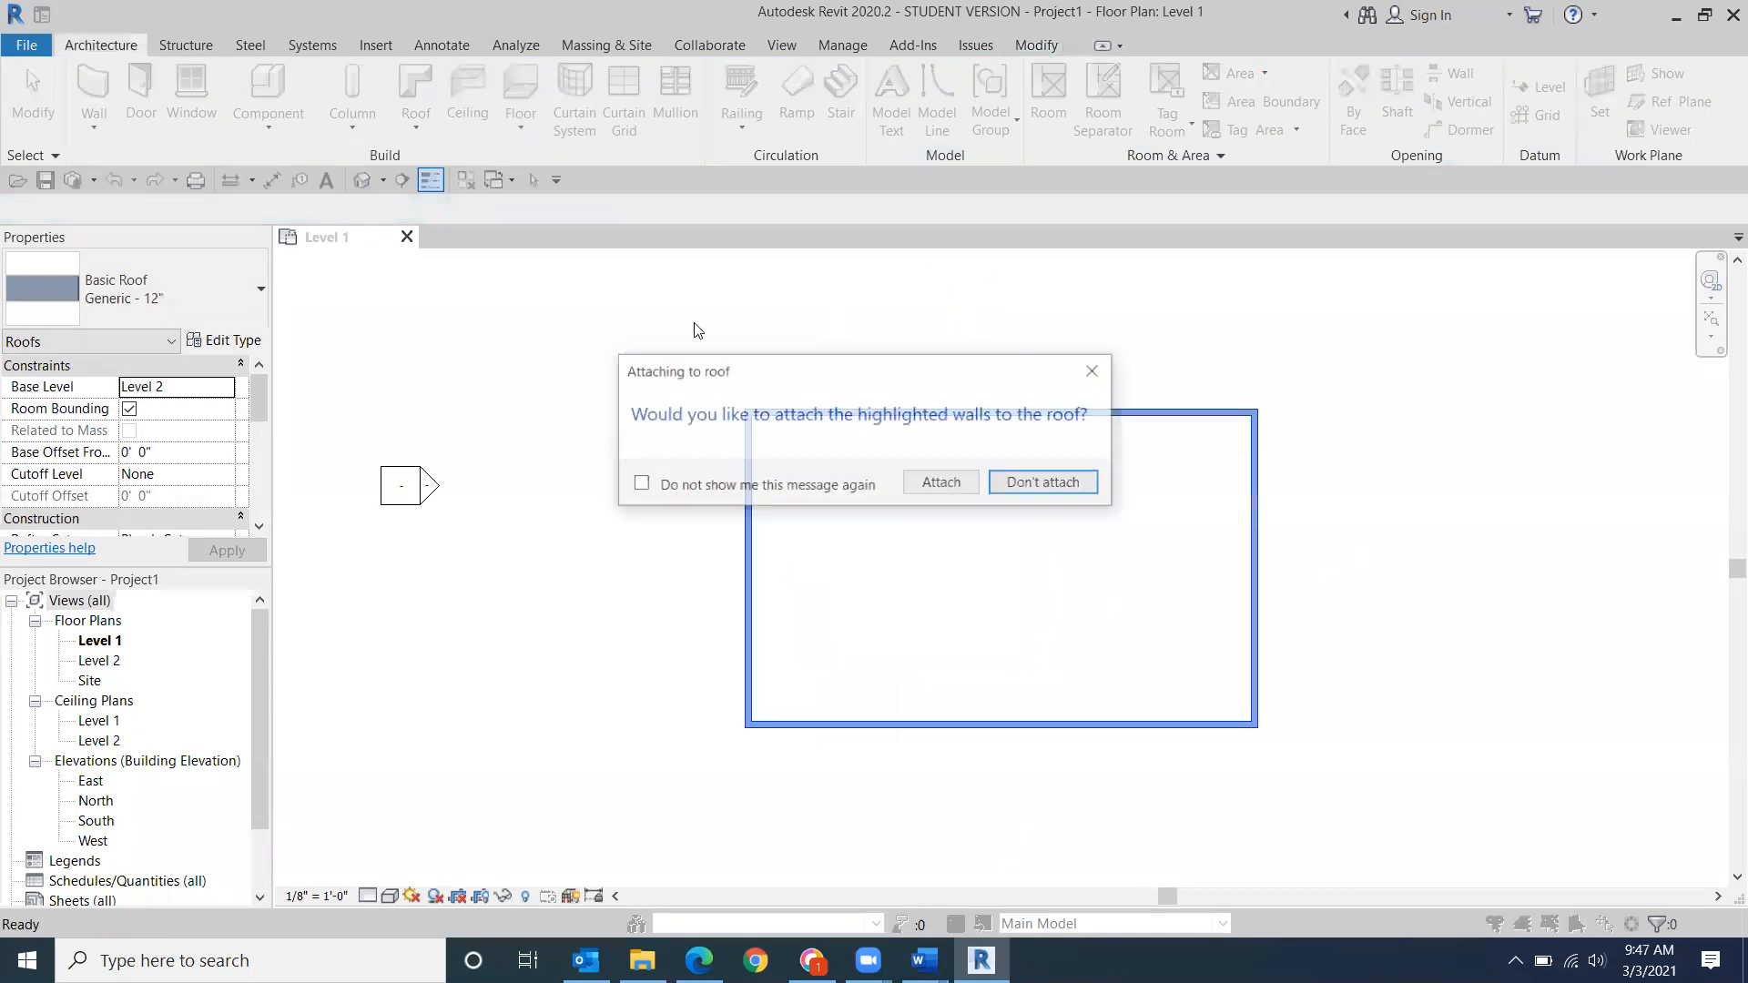
pyautogui.click(942, 483)
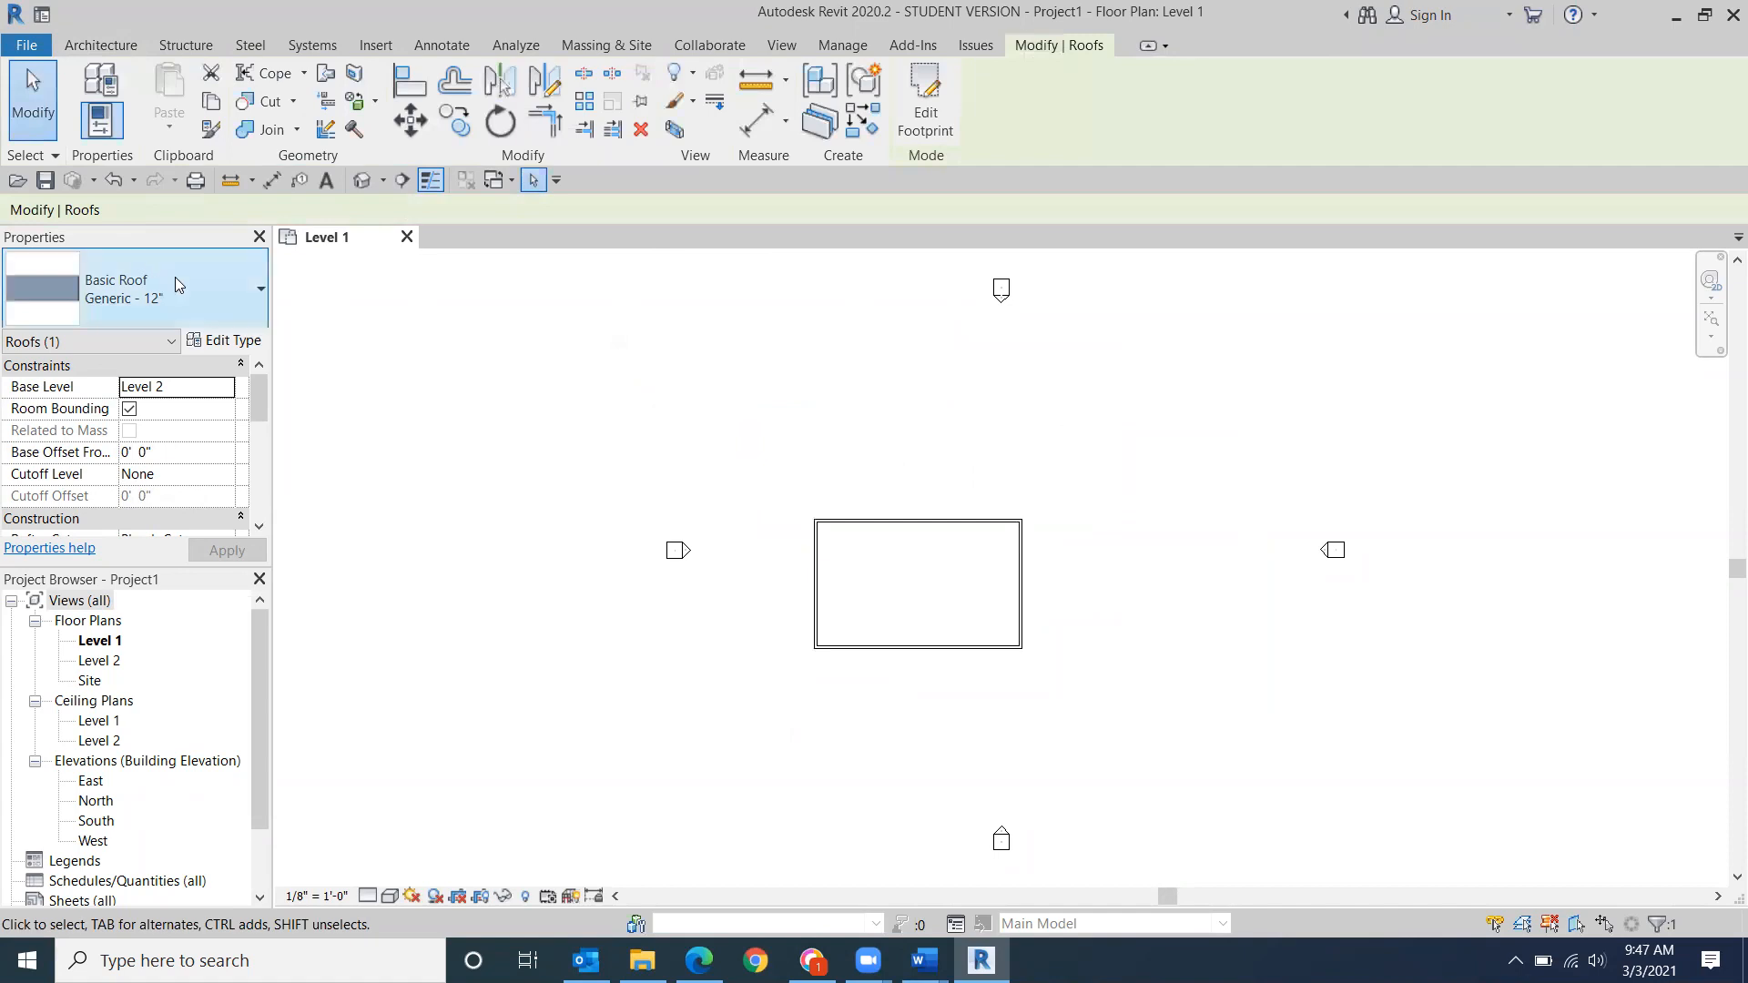
# - In the default 3D view, place a Red Ash - 25' tree on Level 1 beside the building
pyautogui.click(362, 181)
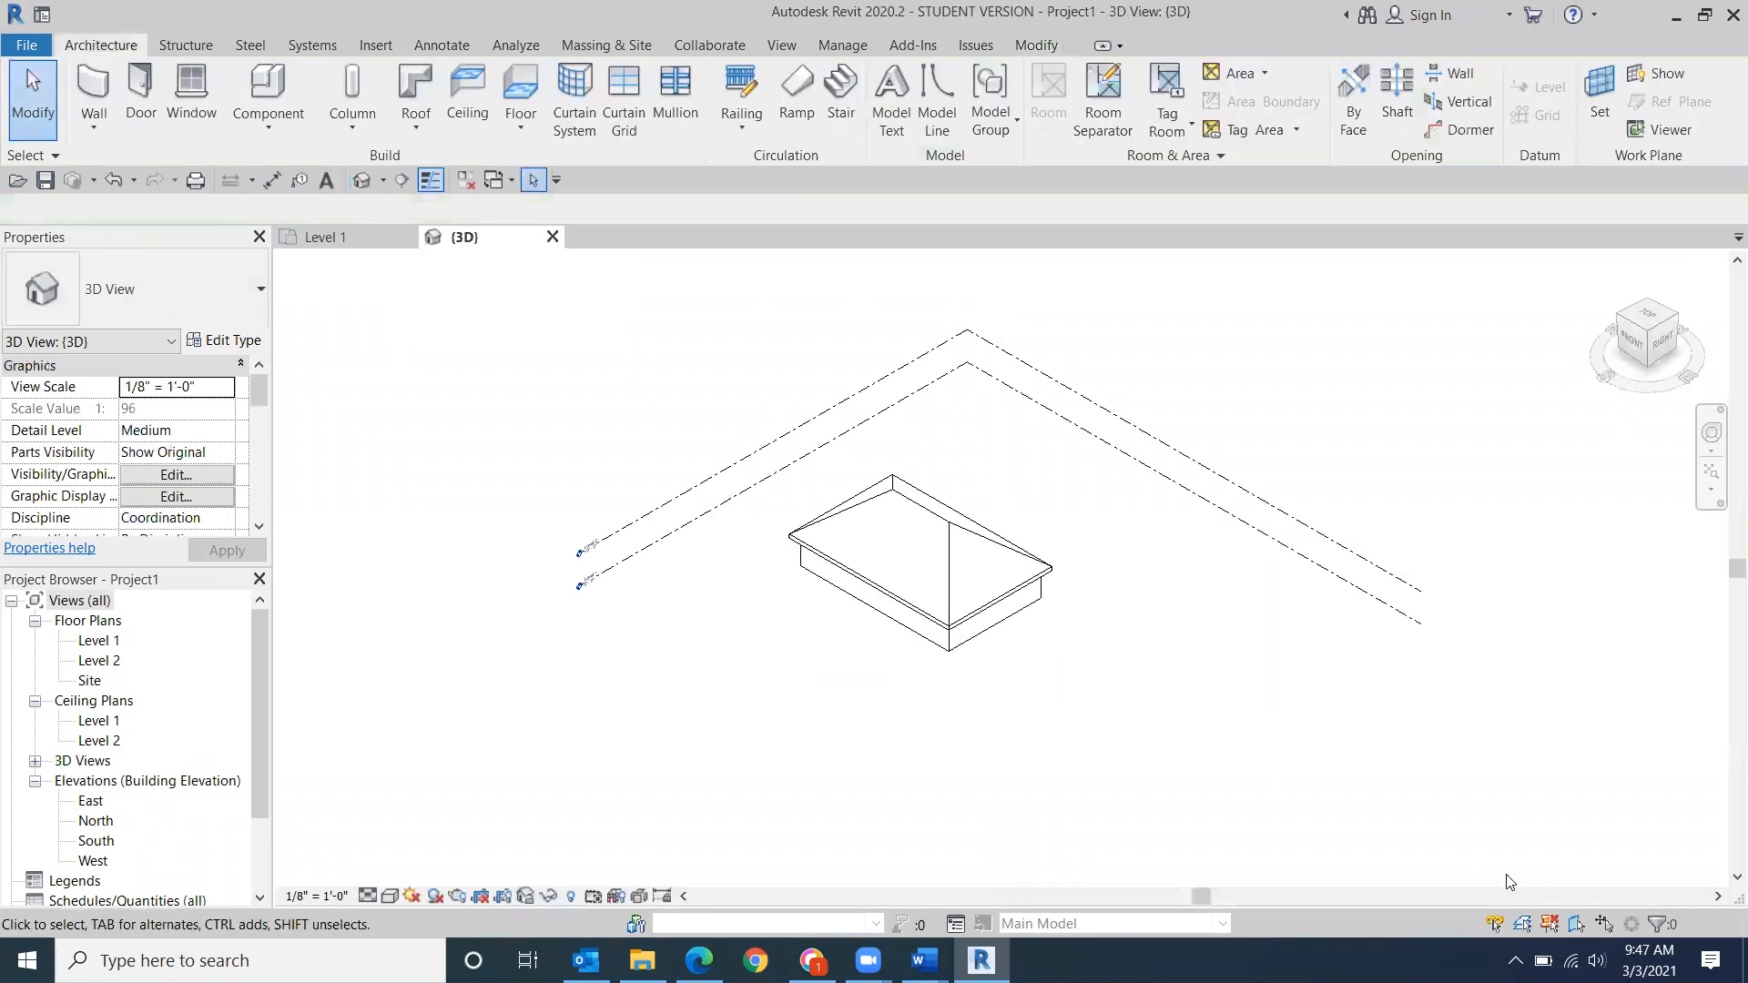
pyautogui.moveTo(1646, 355)
pyautogui.mouseDown()
pyautogui.moveTo(1666, 358)
pyautogui.moveTo(1662, 387)
pyautogui.mouseUp()
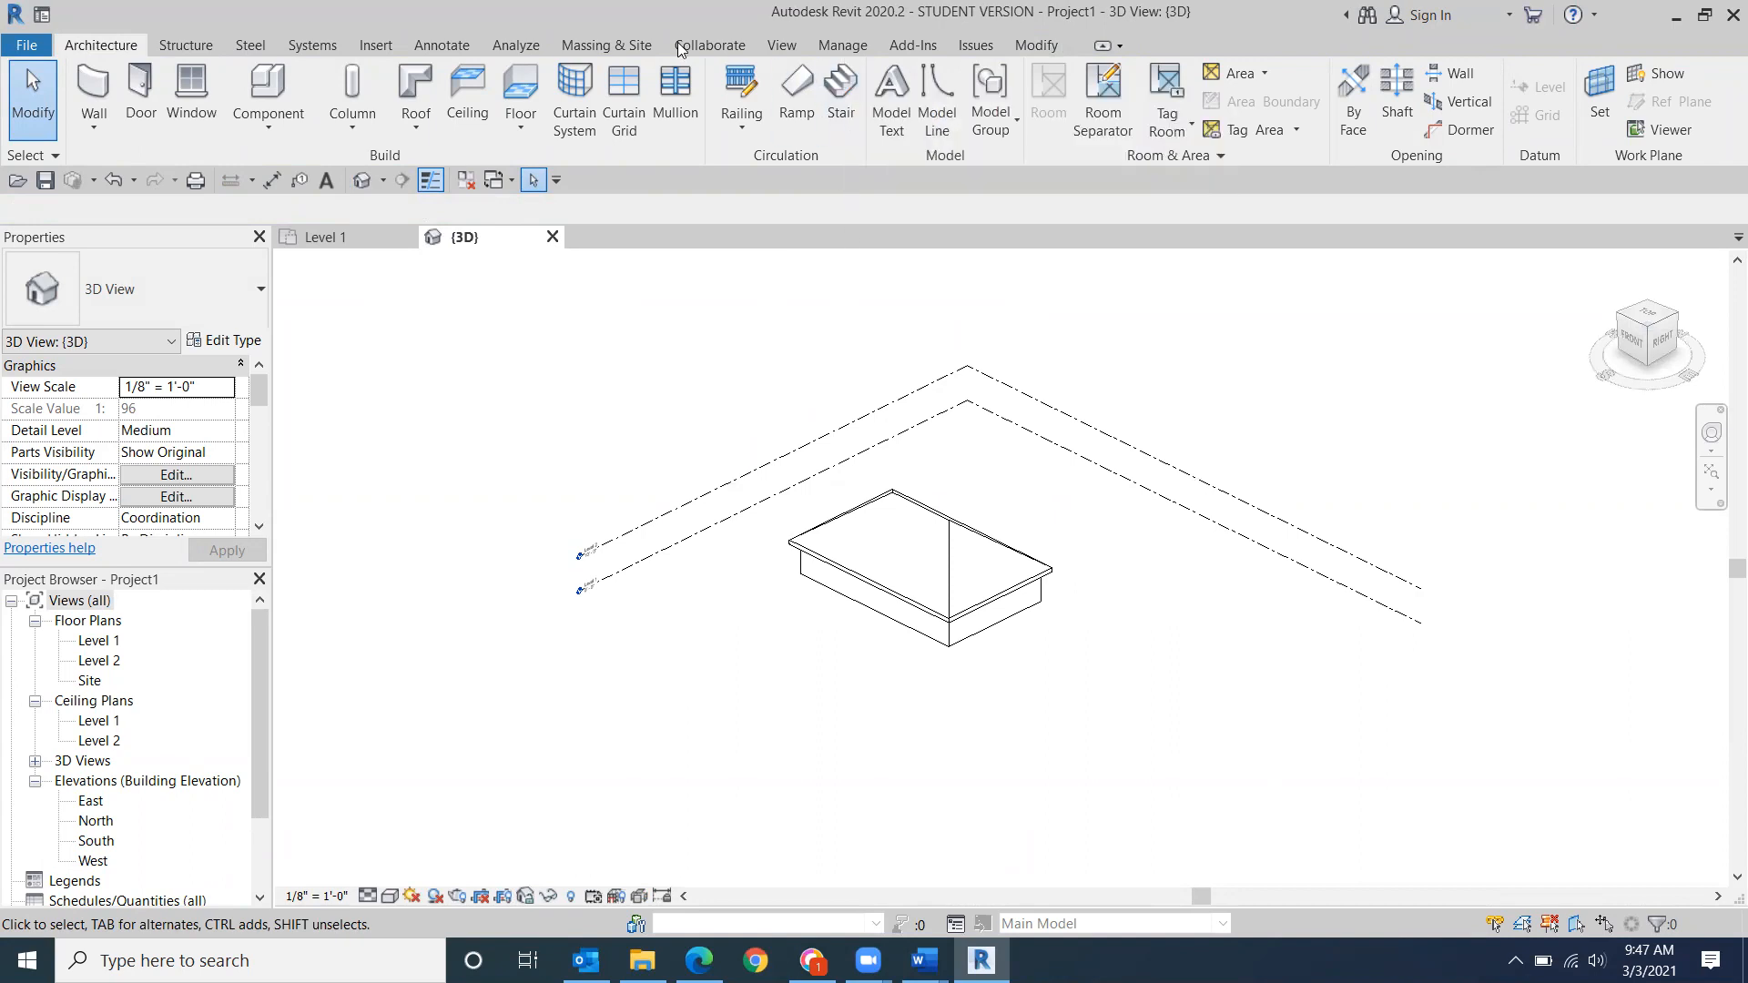
pyautogui.click(632, 47)
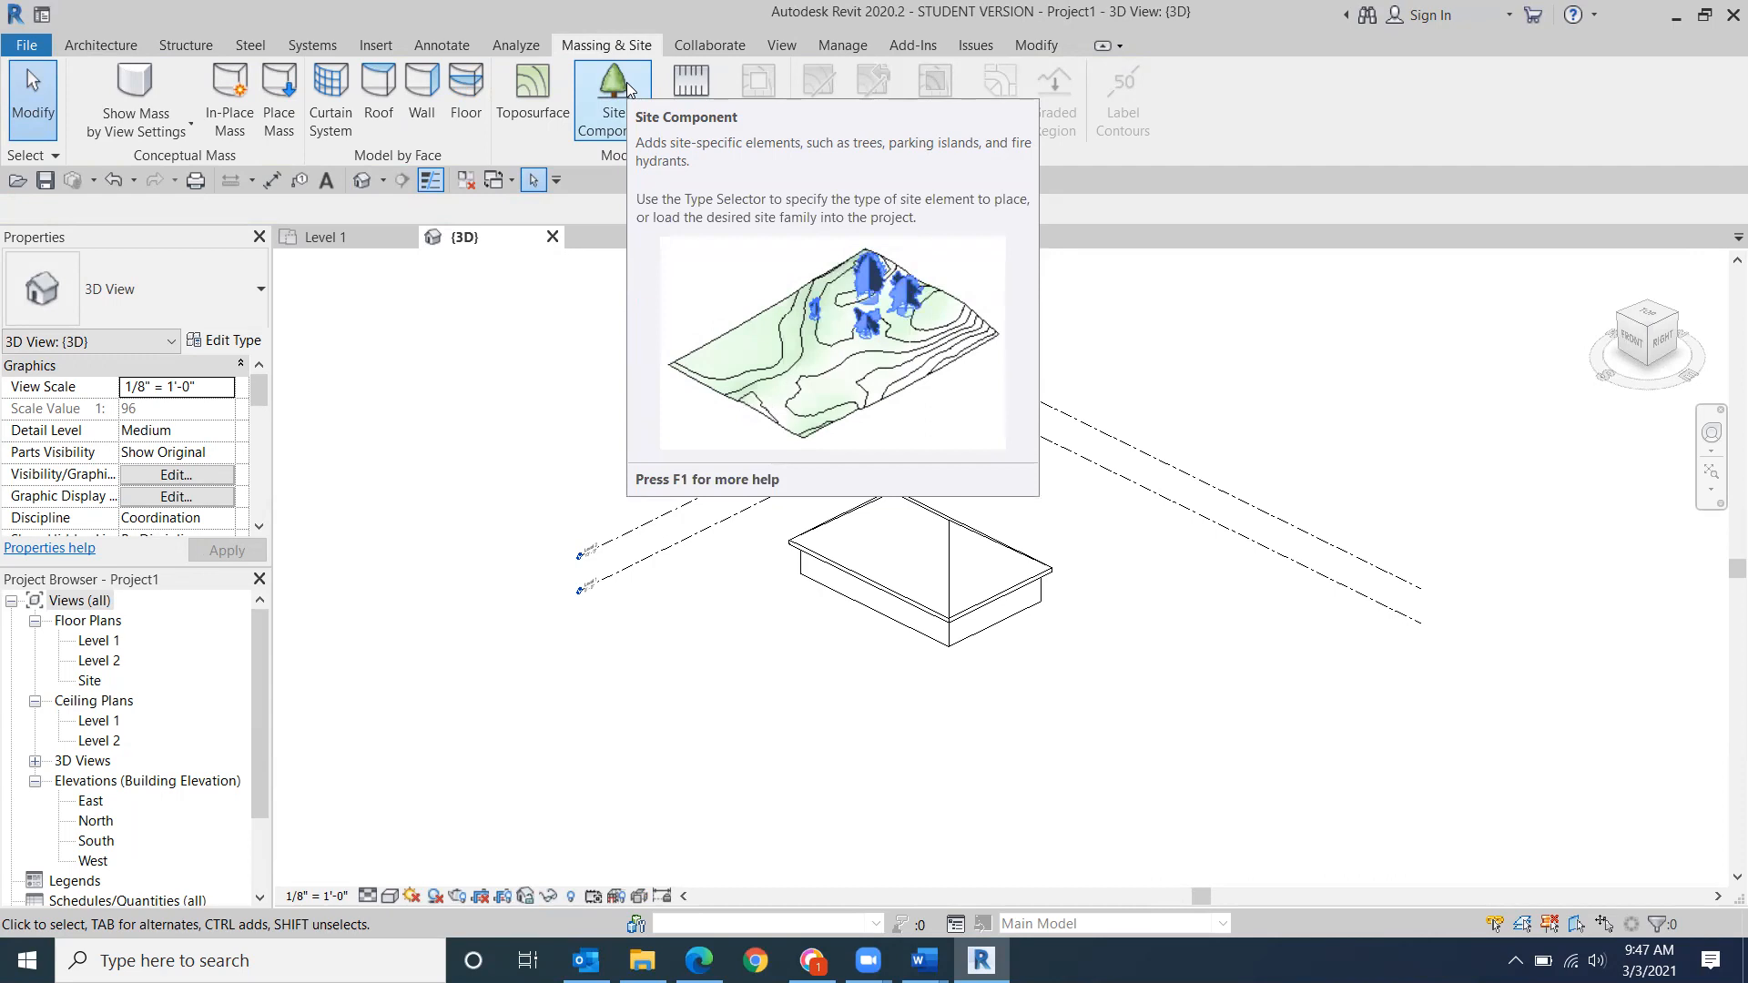
pyautogui.click(621, 82)
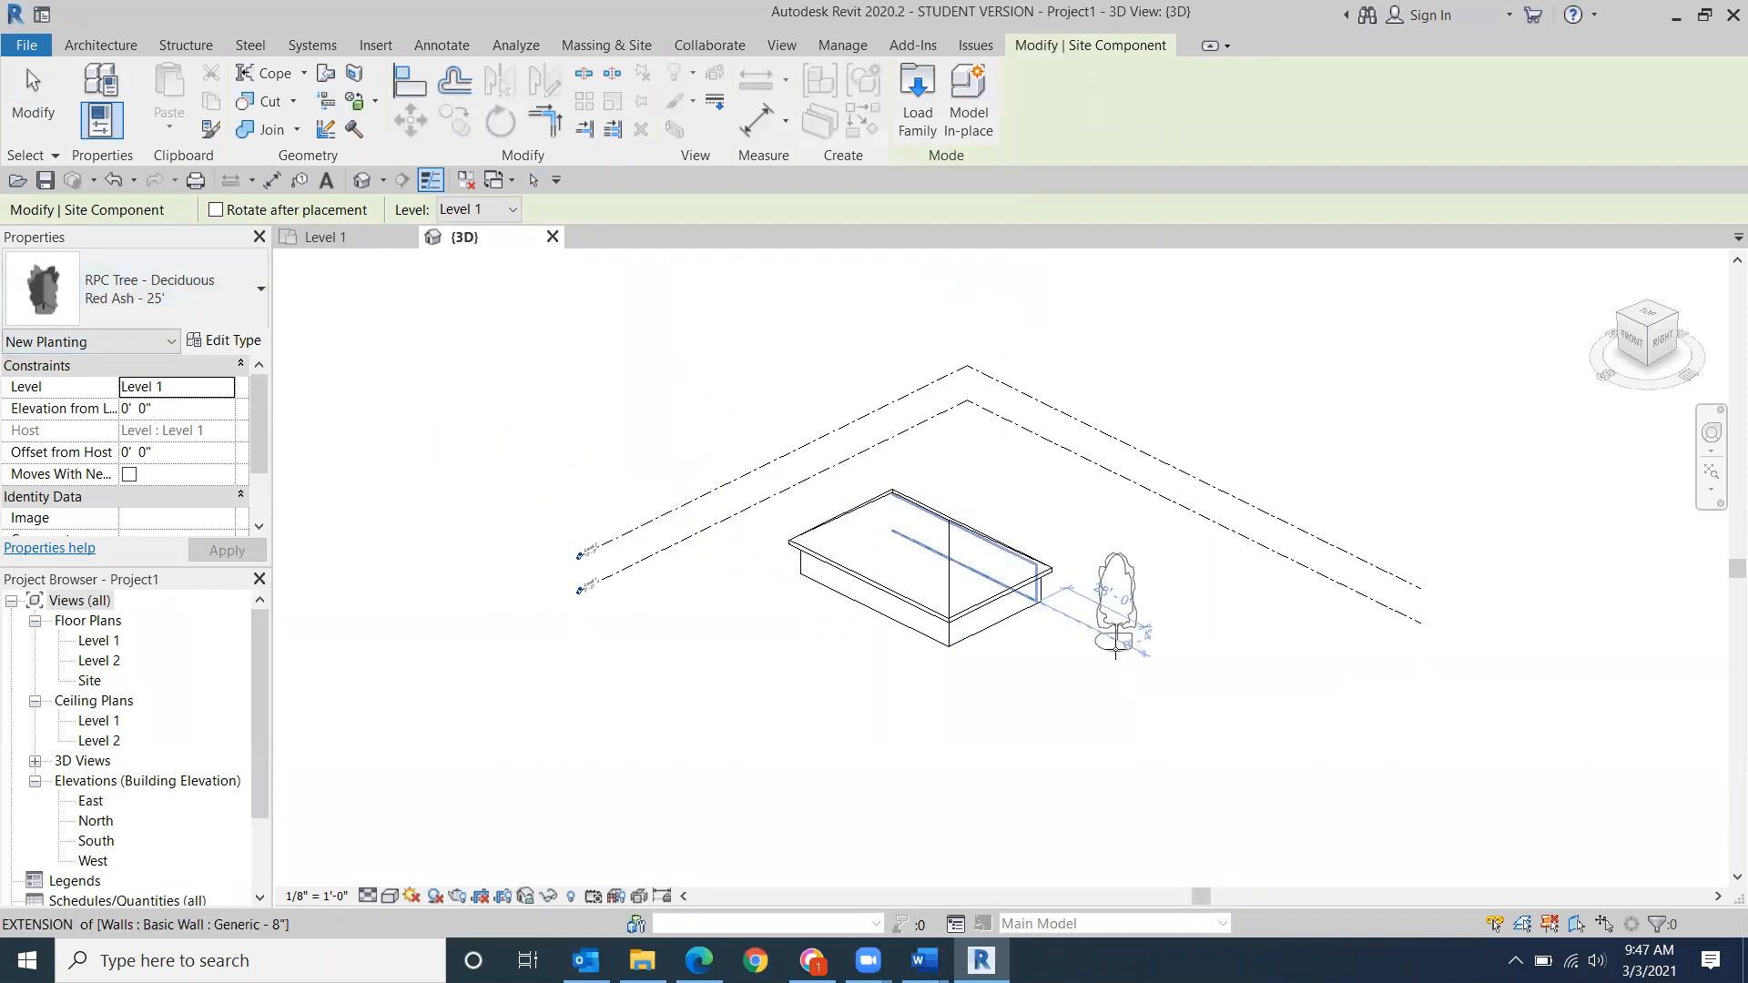
pyautogui.click(1120, 642)
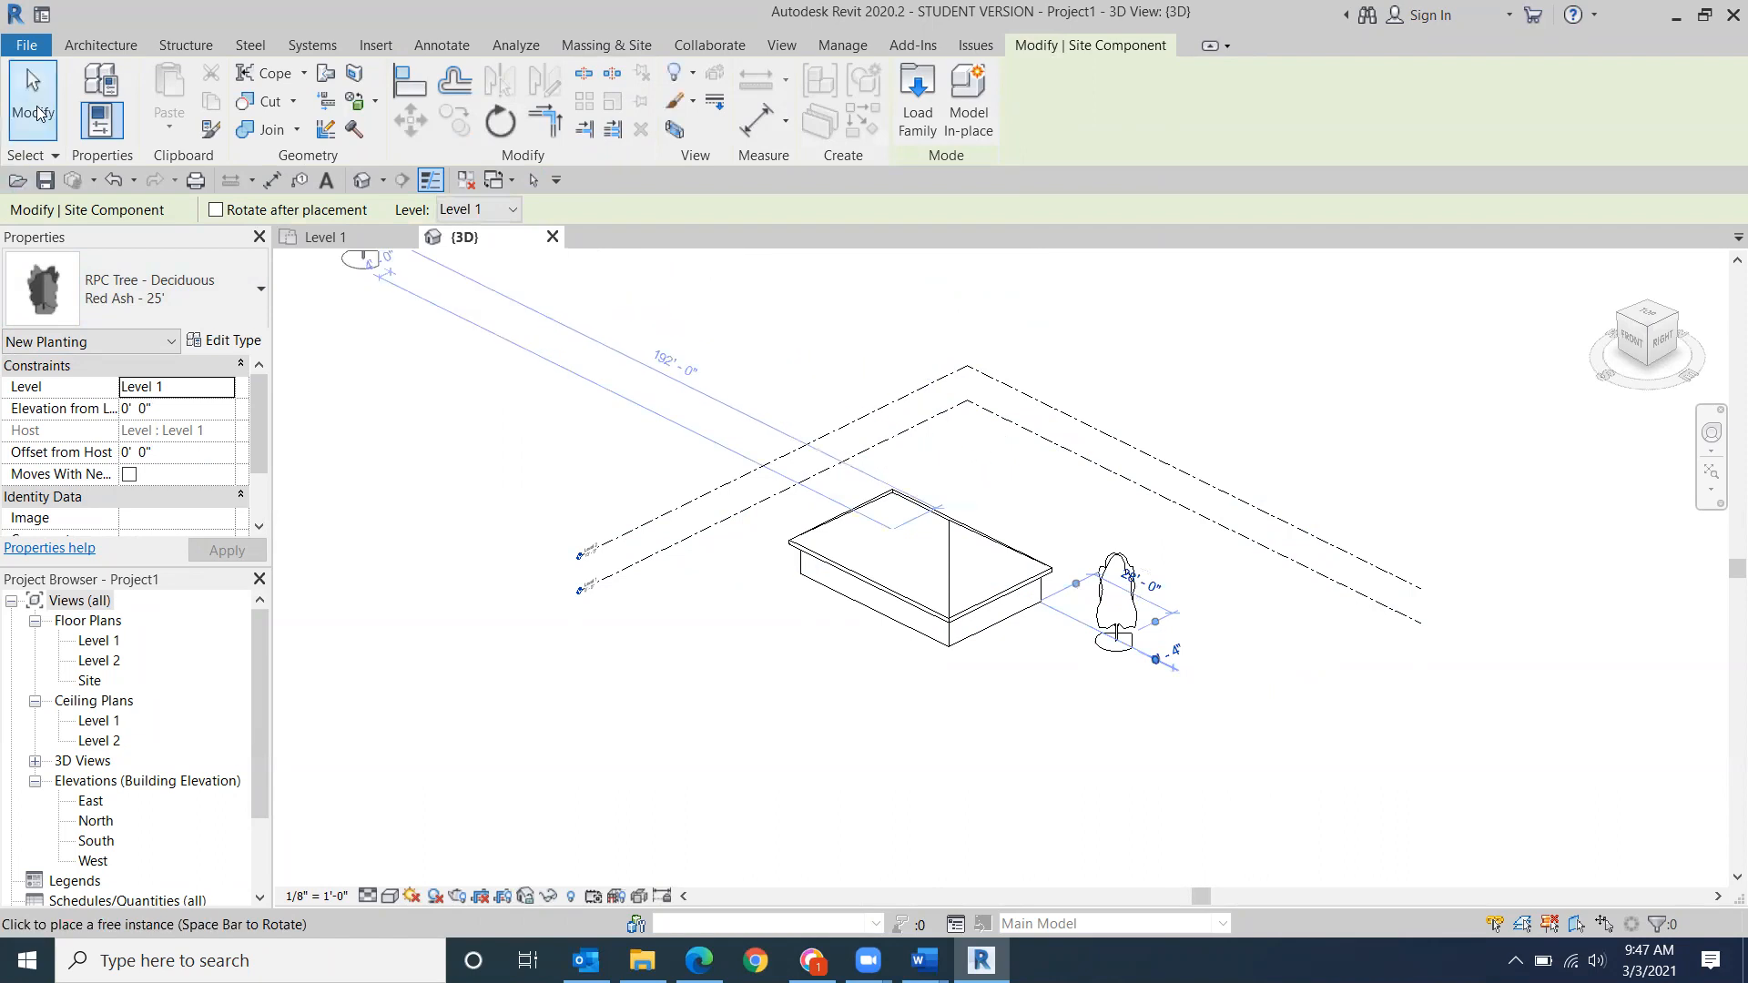
pyautogui.click(37, 110)
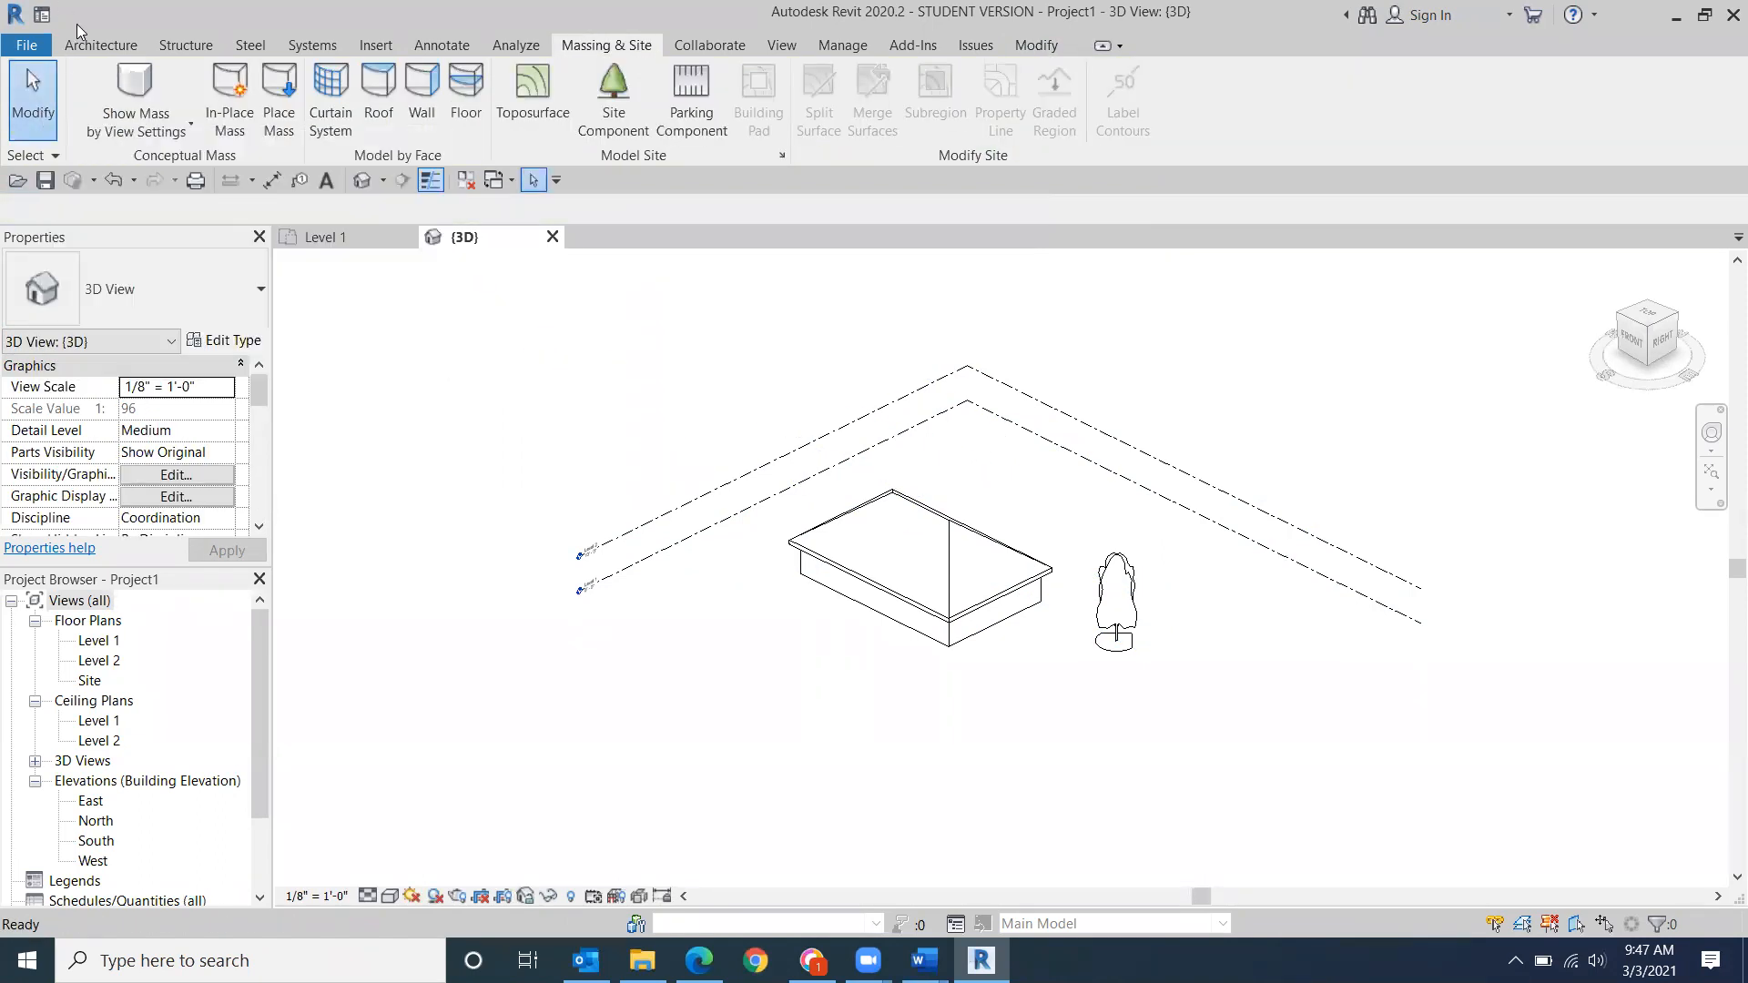
pyautogui.click(99, 46)
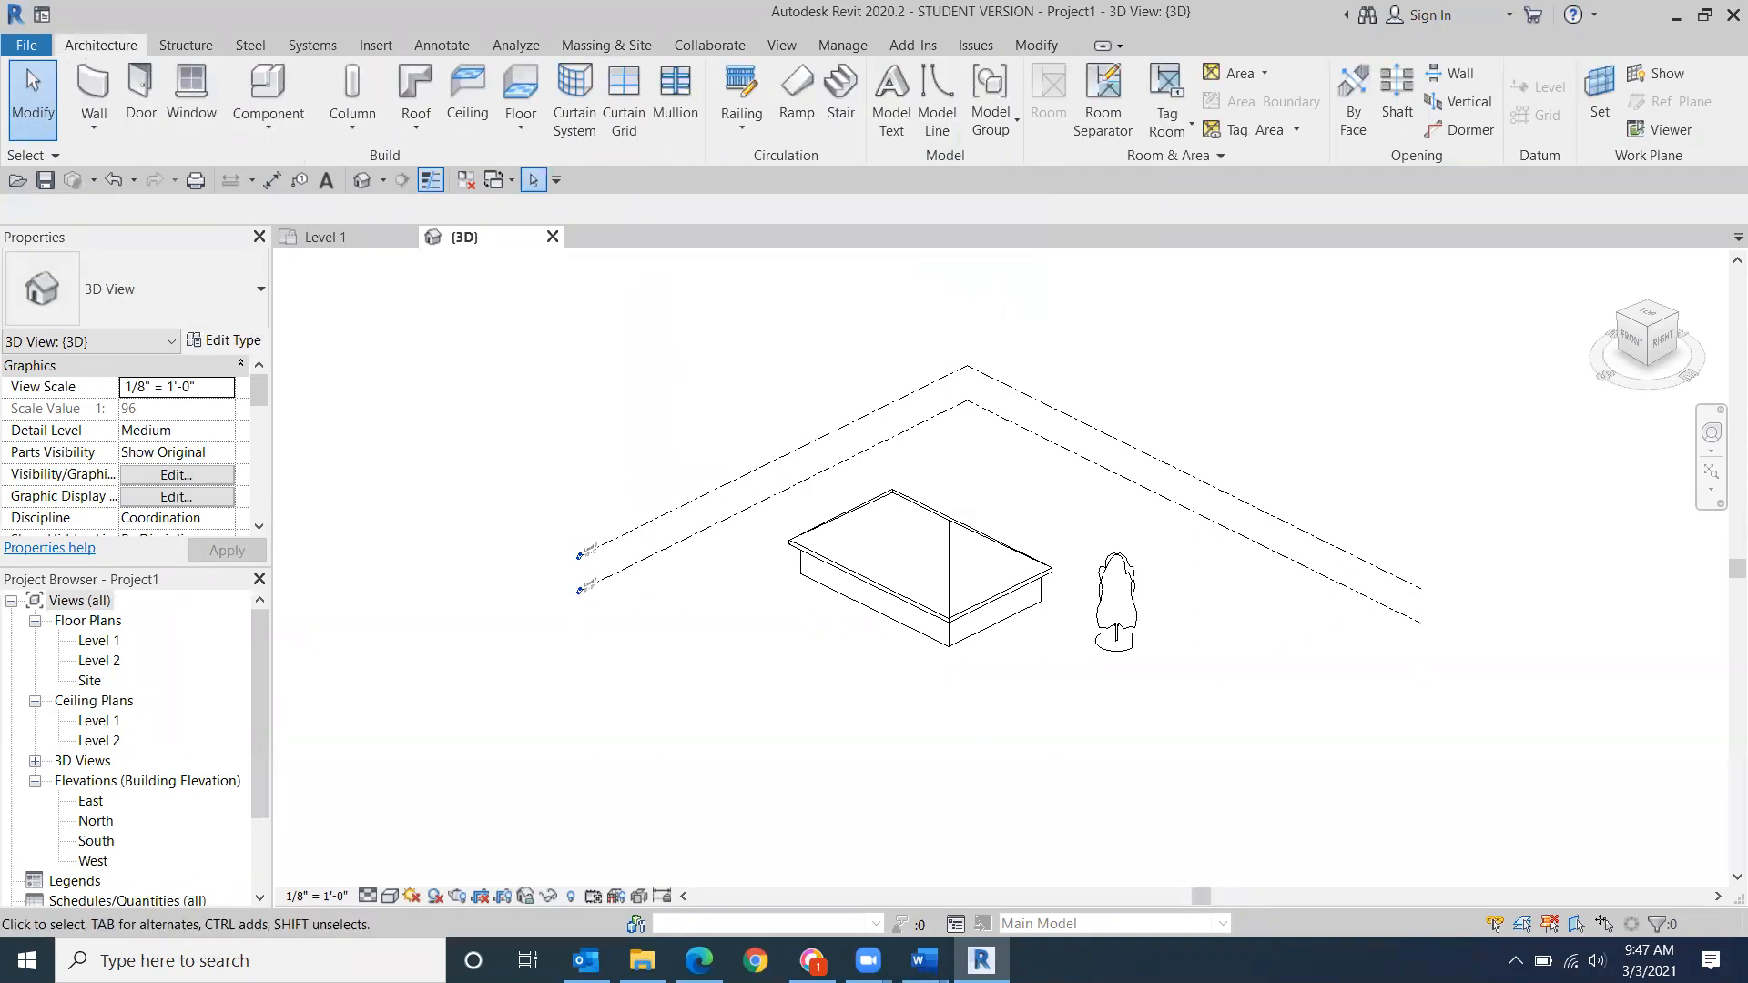
# - Check the Class 10 topic outline in Word and return to the Revit project
pyautogui.moveTo(924, 960)
pyautogui.click(874, 916)
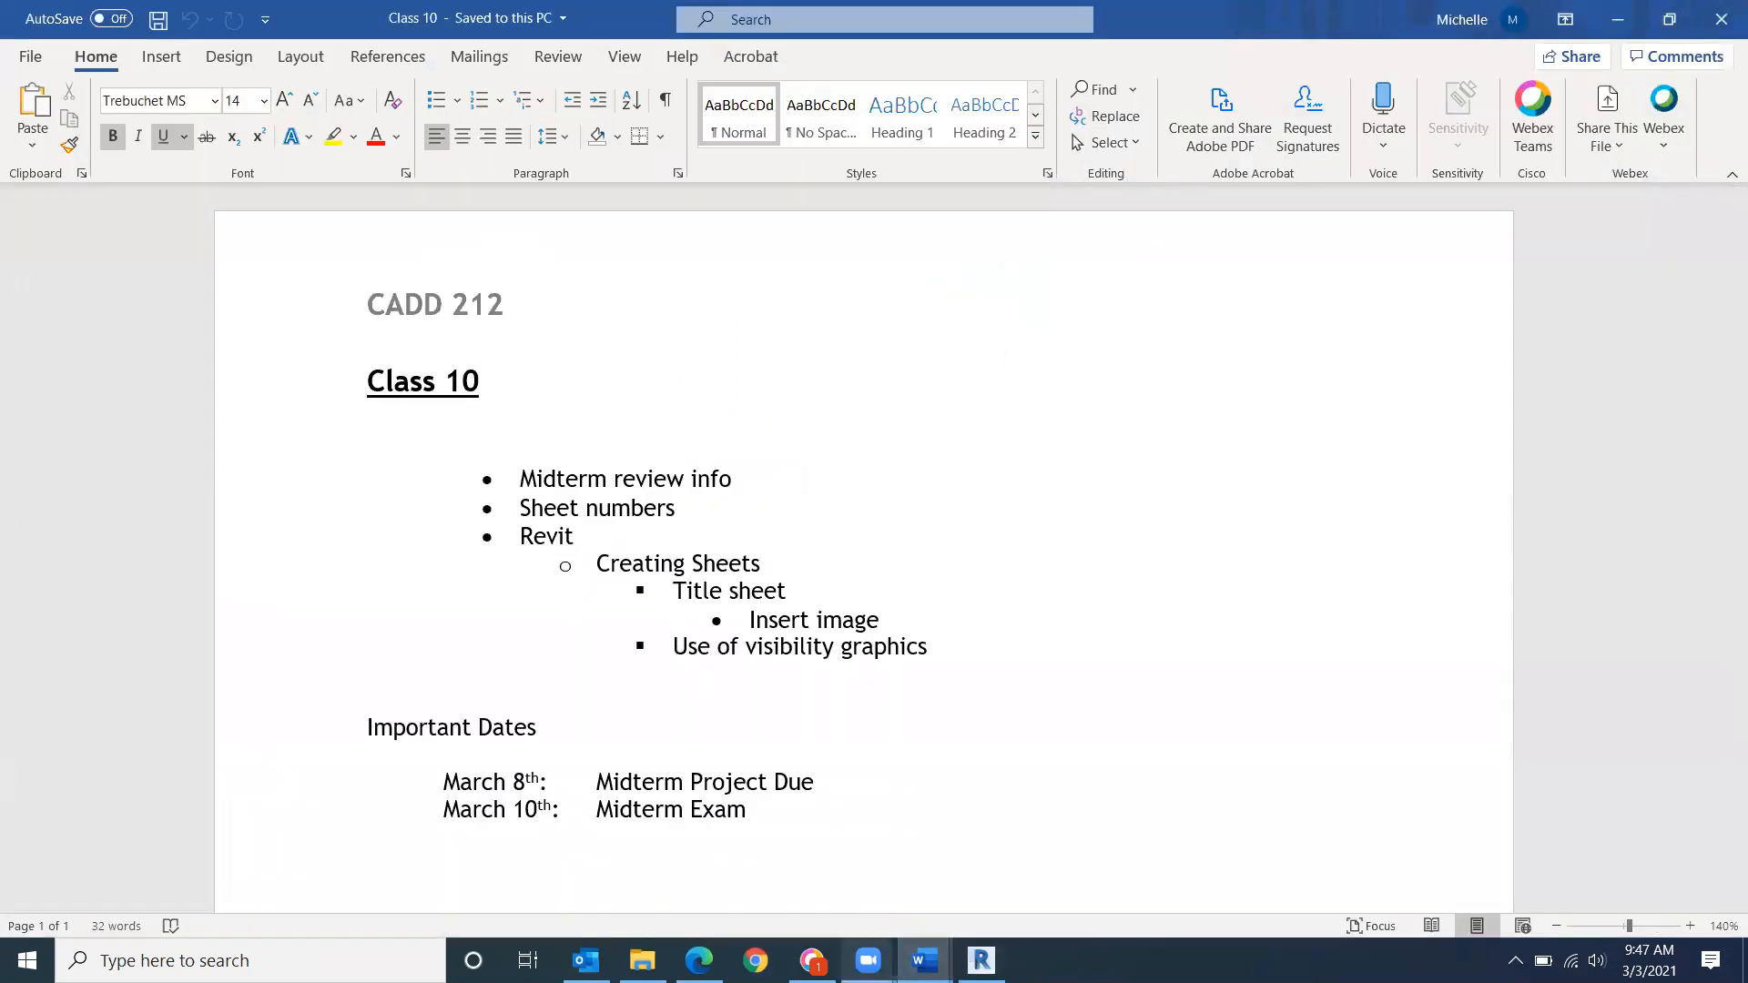
pyautogui.click(982, 960)
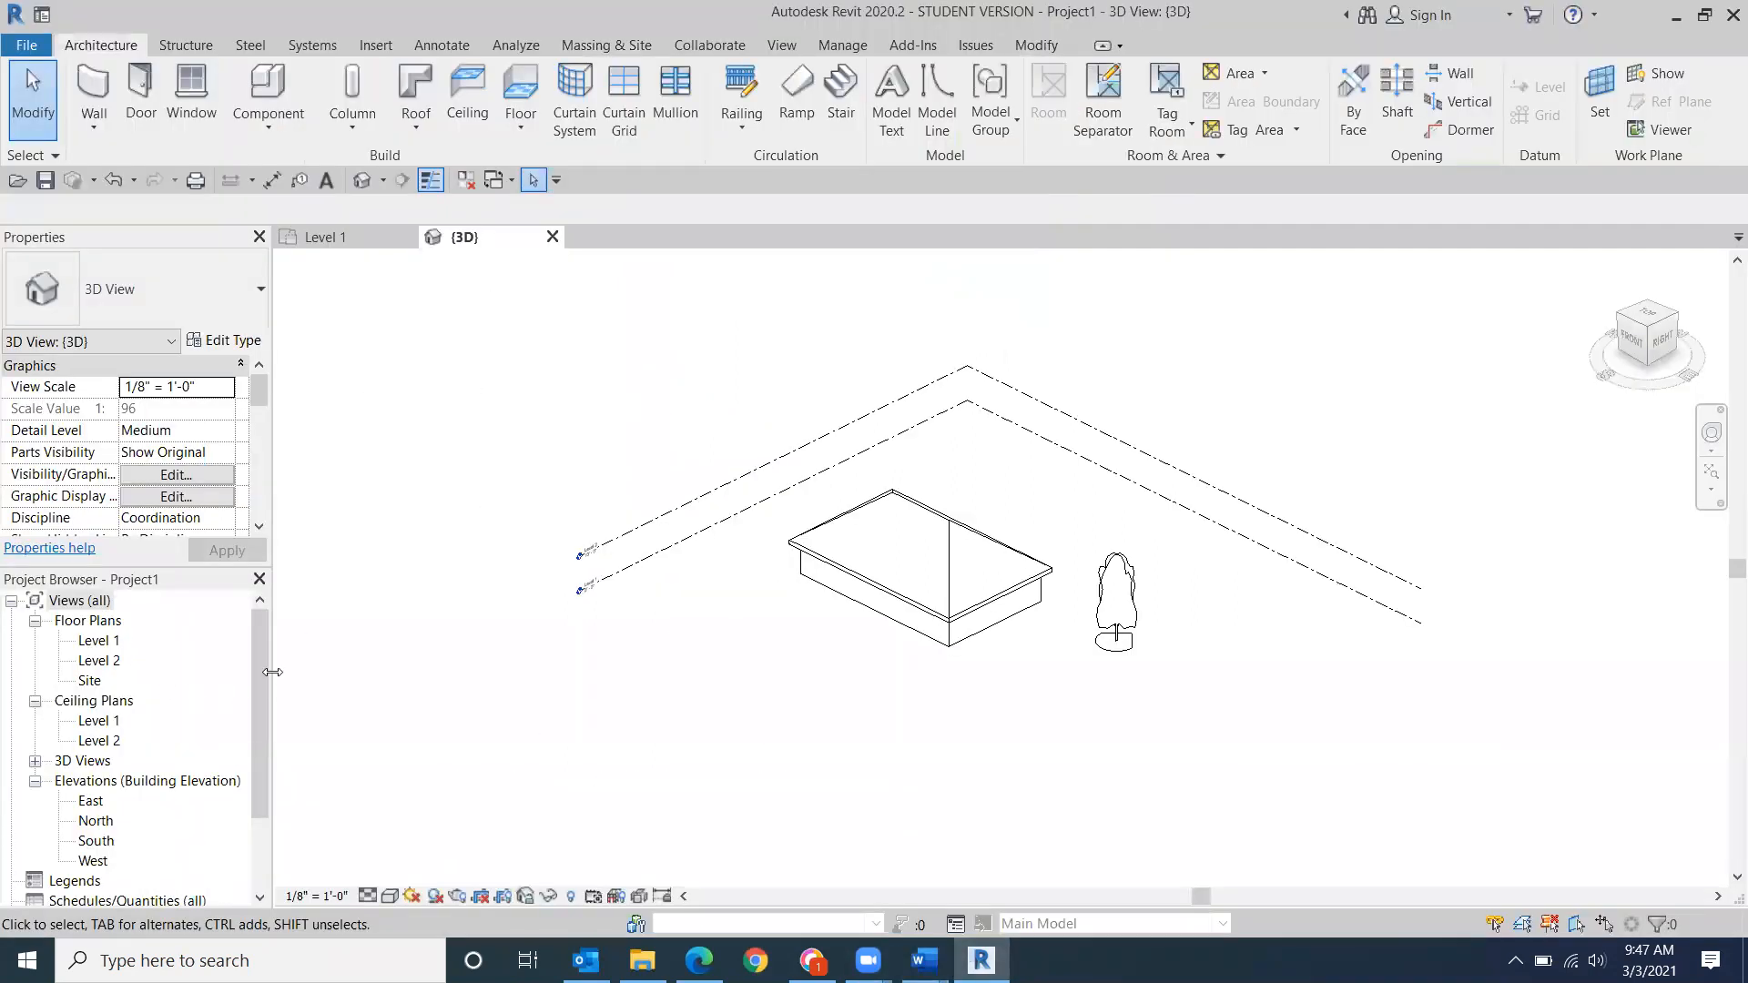
# - Create a new sheet using the B 11 x 17 Horizontal titleblock loaded from the Titleblocks library folder
pyautogui.moveTo(260, 695); pyautogui.dragTo(244, 843)
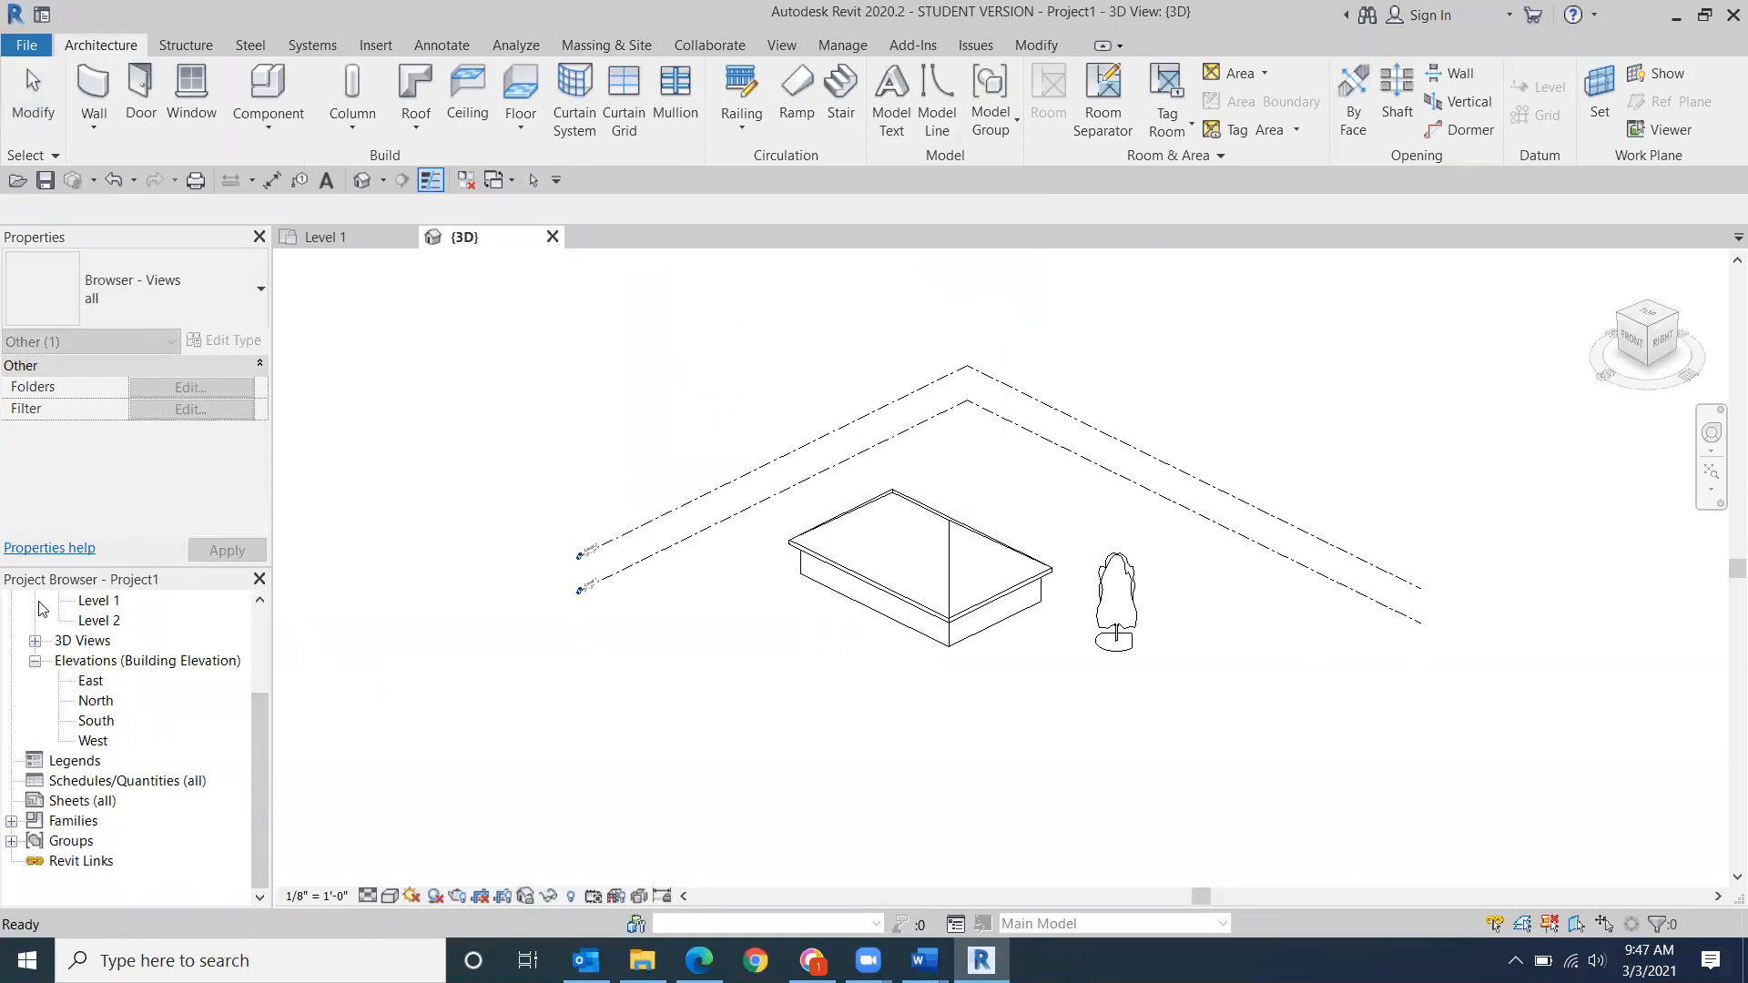
pyautogui.rightClick(69, 804)
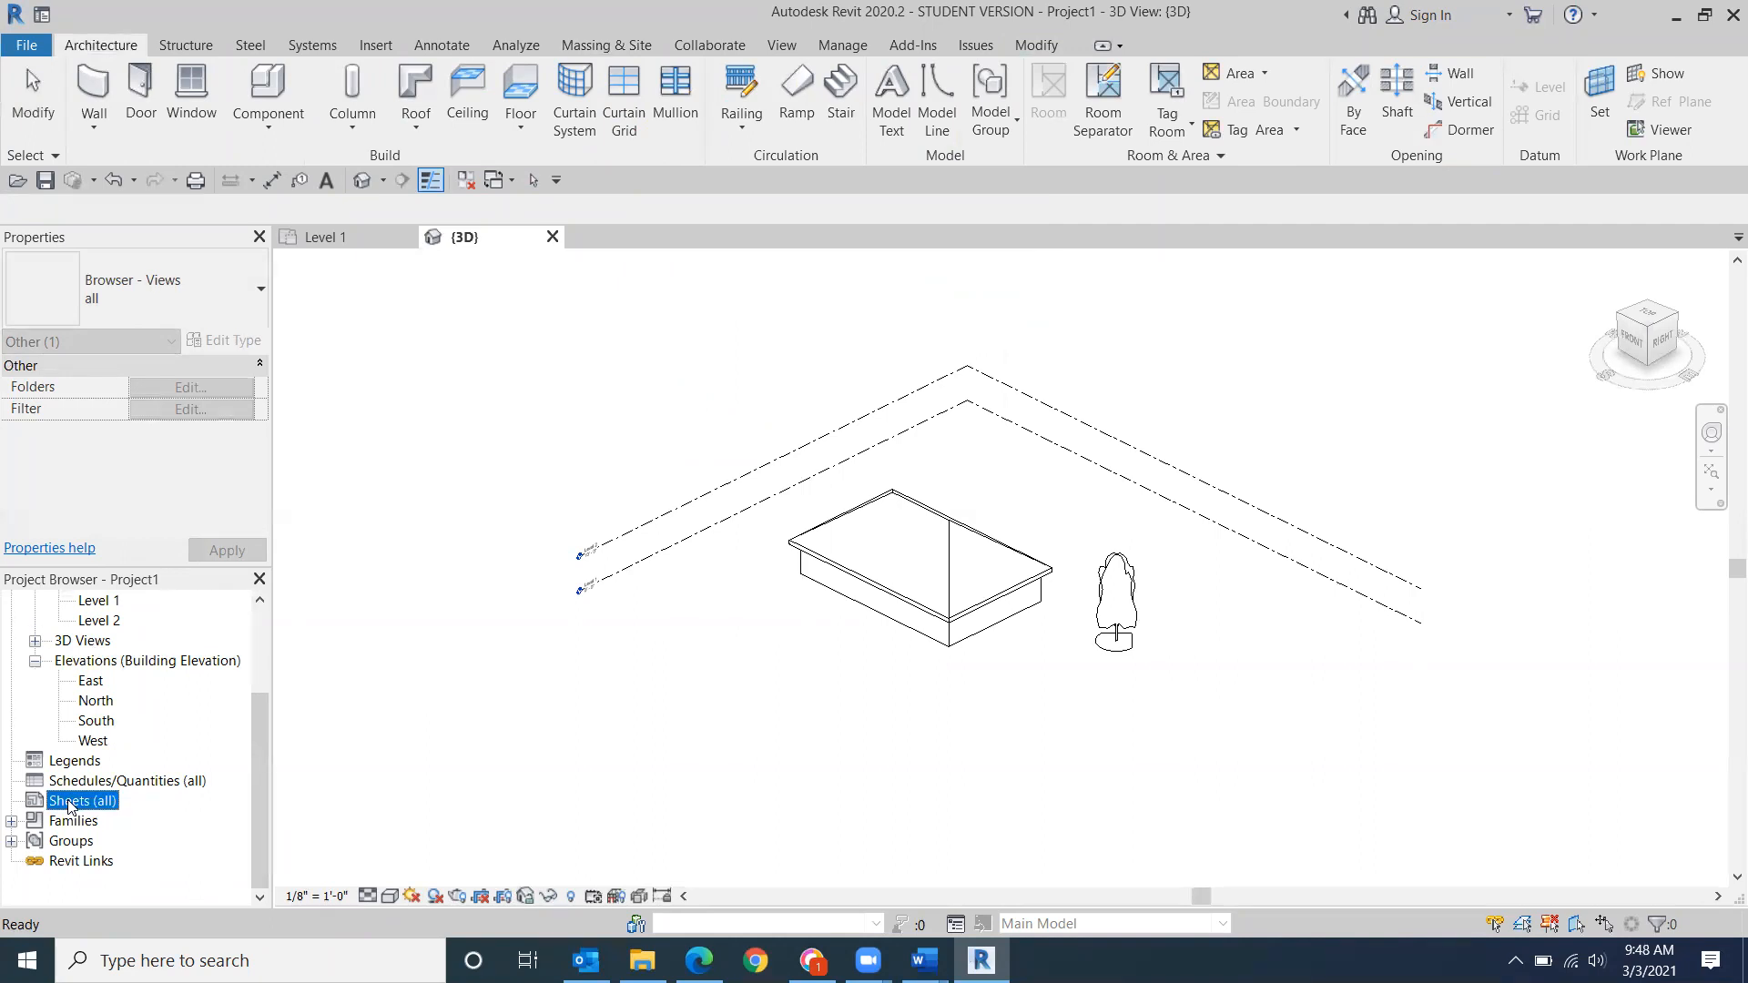
pyautogui.click(132, 816)
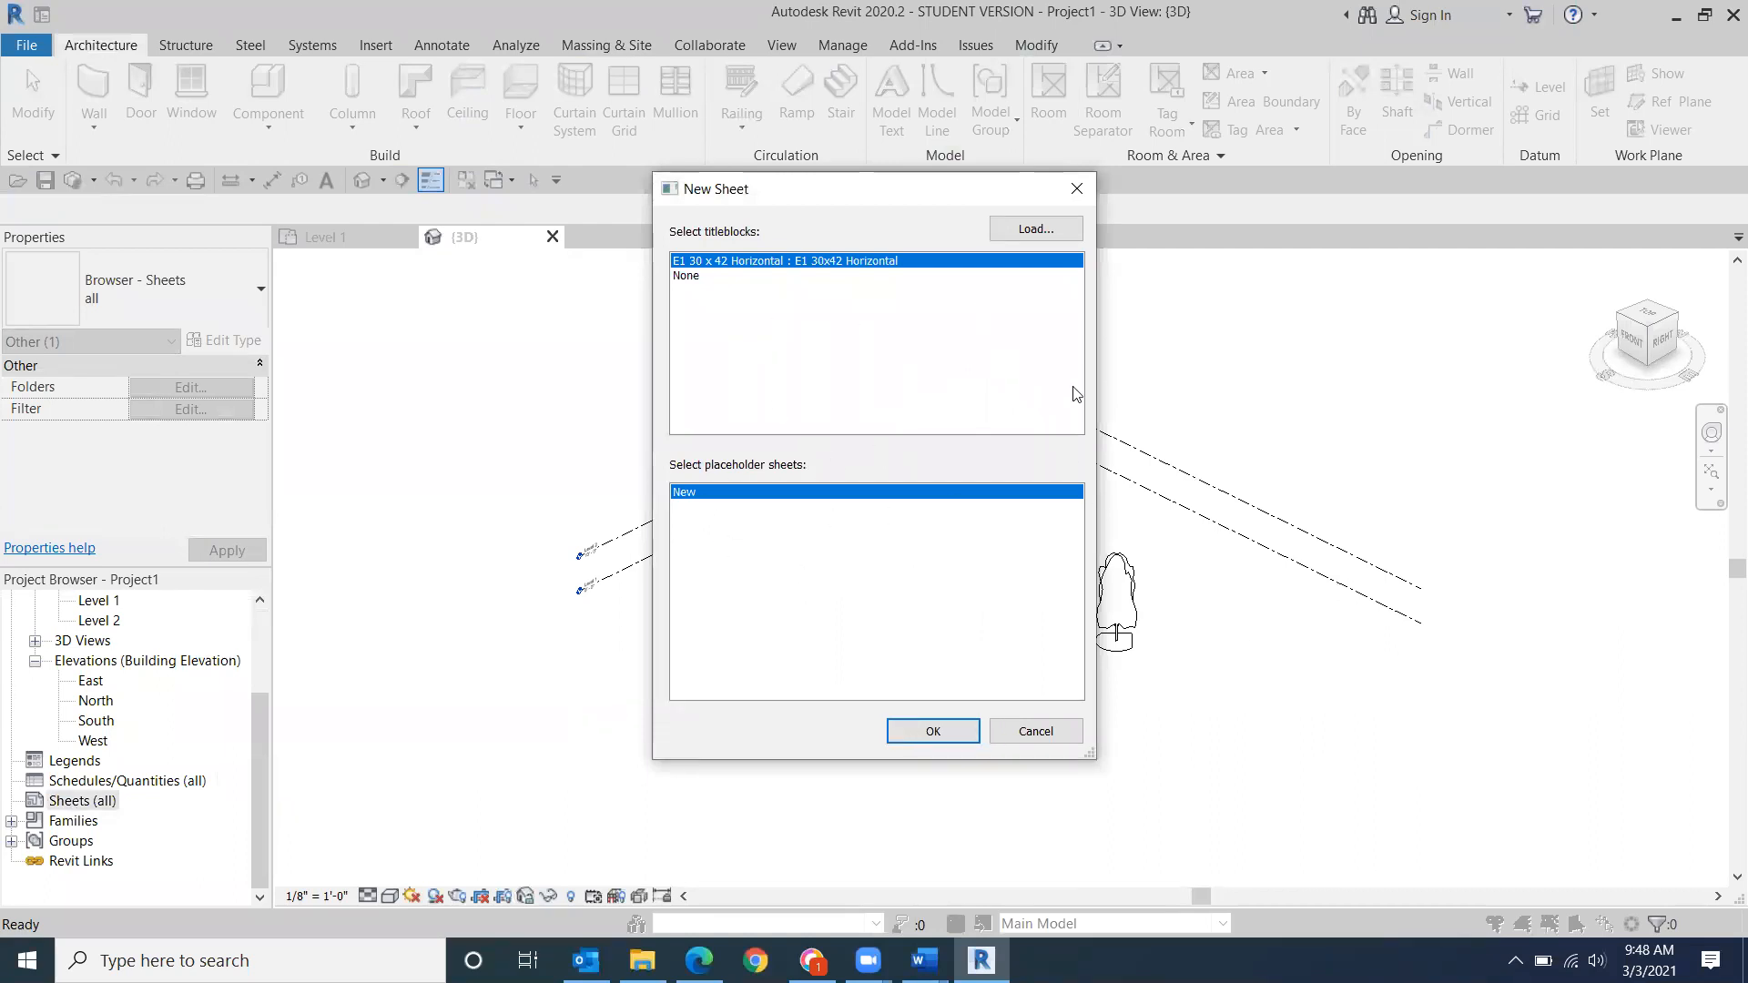
pyautogui.click(1032, 233)
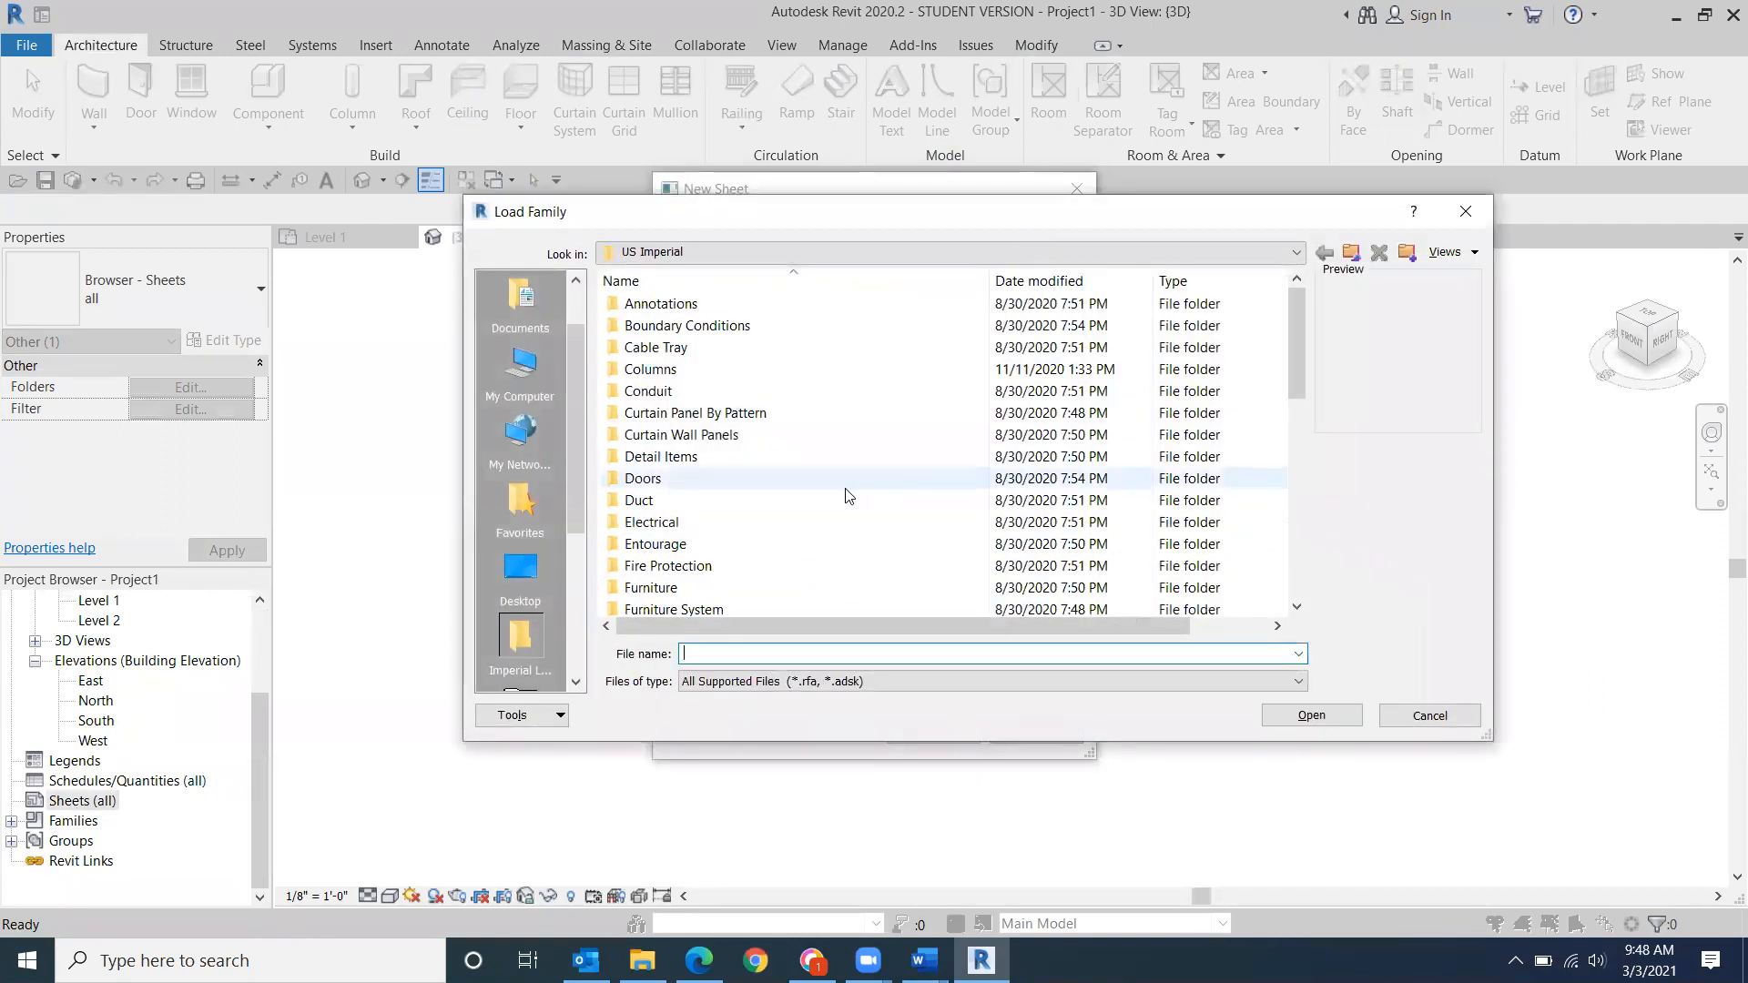
pyautogui.scroll(-9, 847, 492)
pyautogui.doubleClick(800, 573)
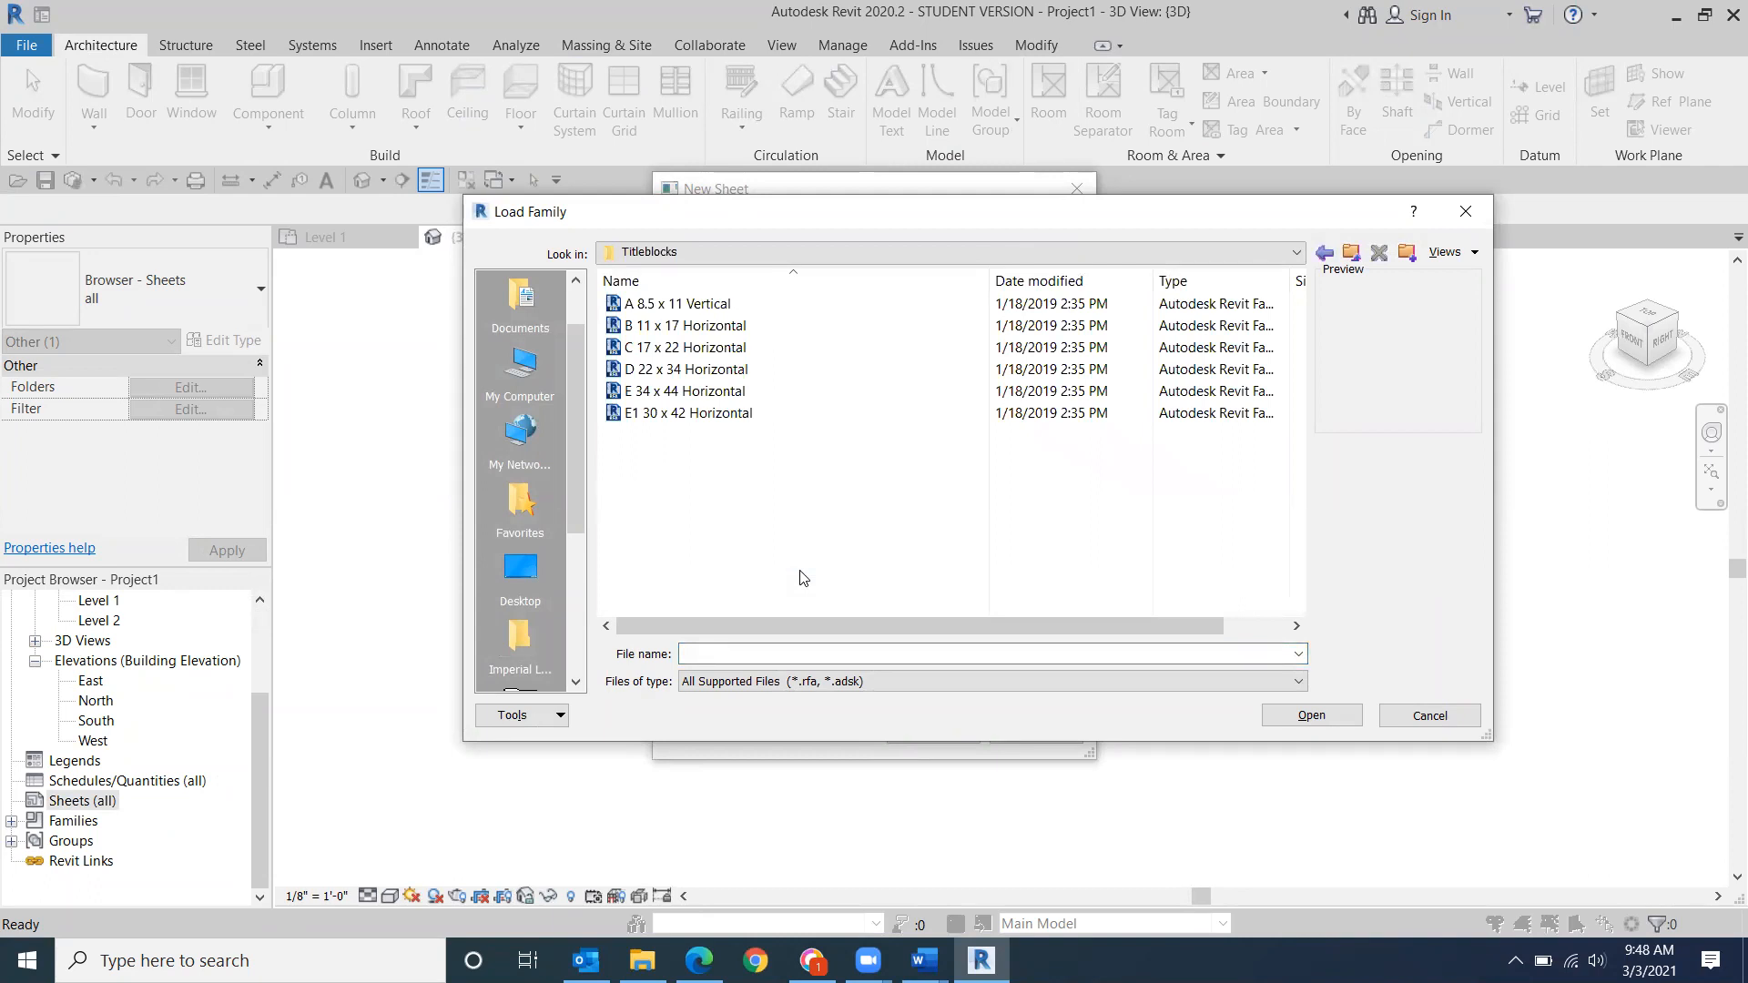
pyautogui.doubleClick(718, 327)
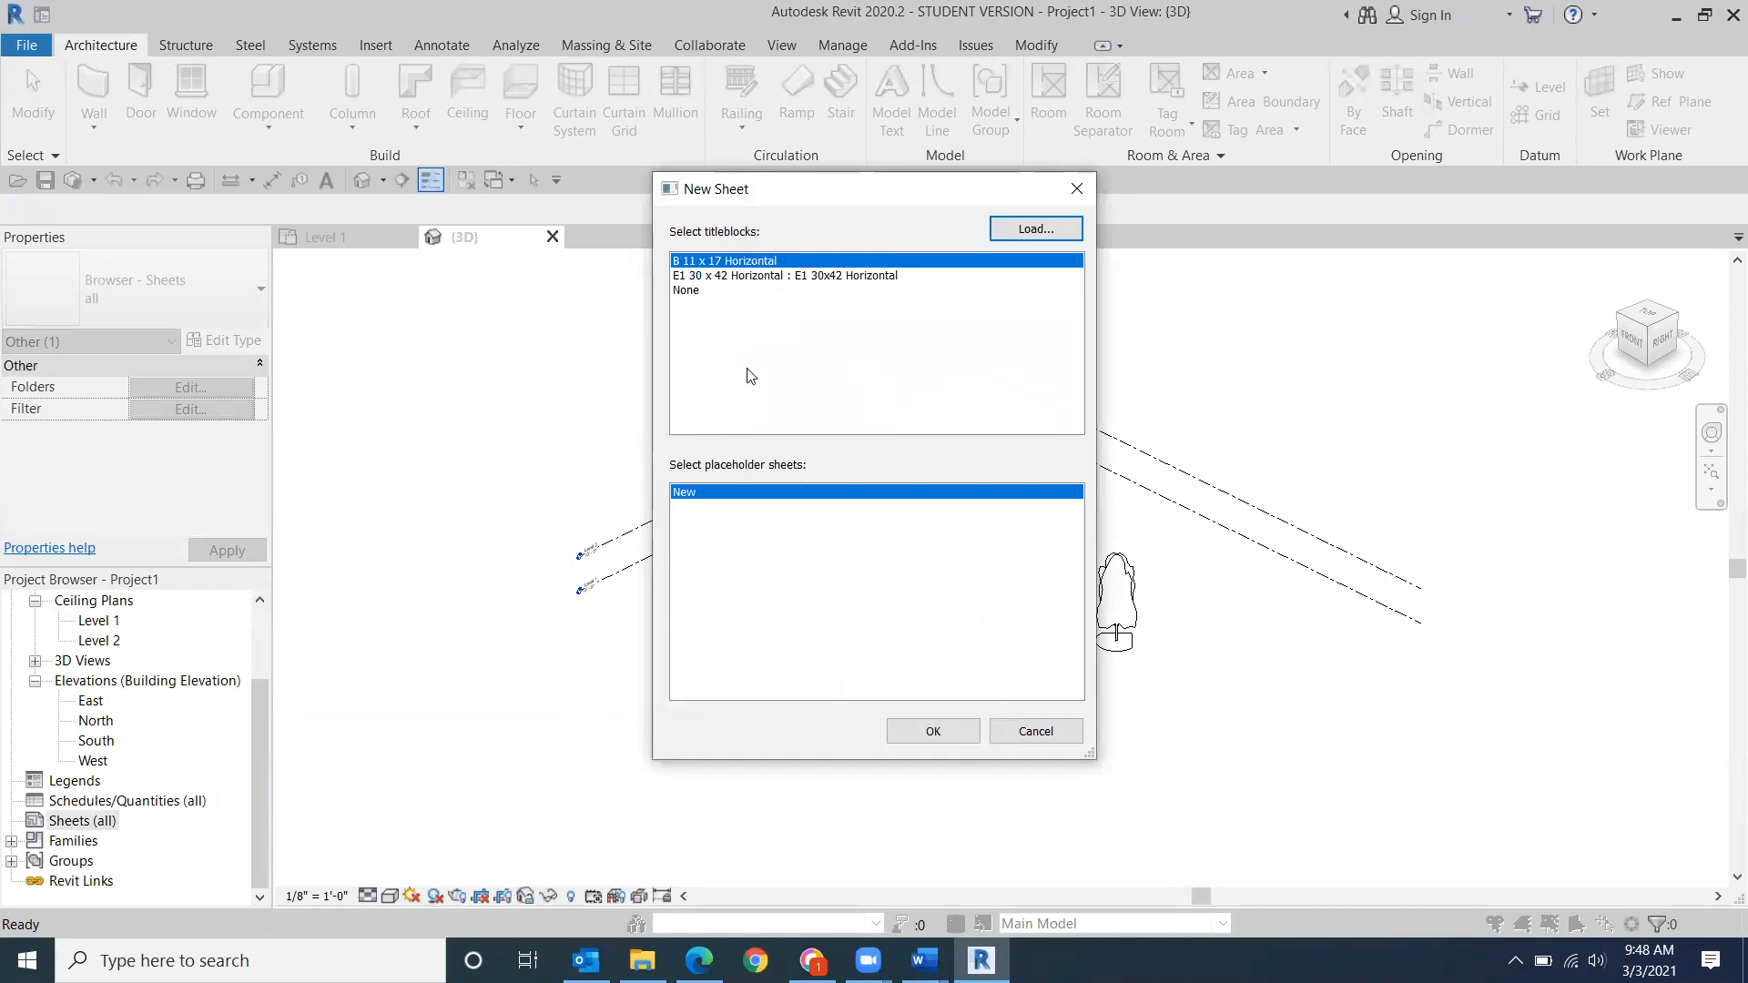
pyautogui.click(930, 733)
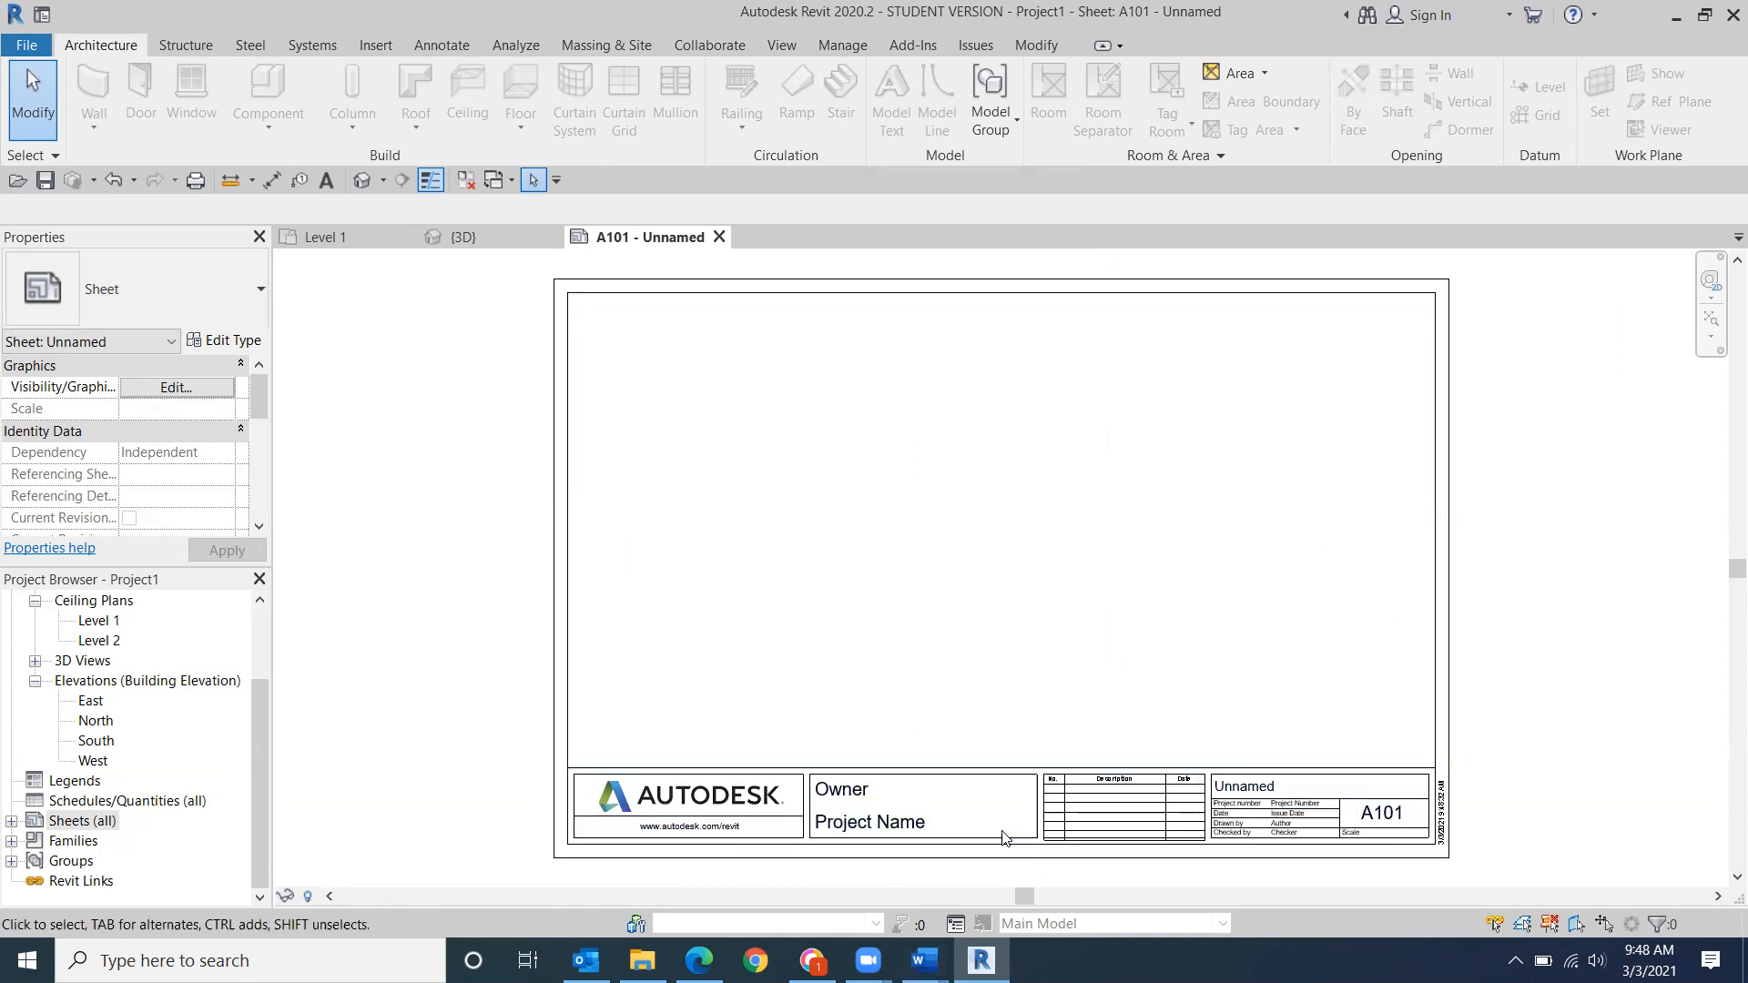
# - Review the title block and title sheet requirements in the Midterm Project Info document in Word, and minimize it
pyautogui.moveTo(925, 961)
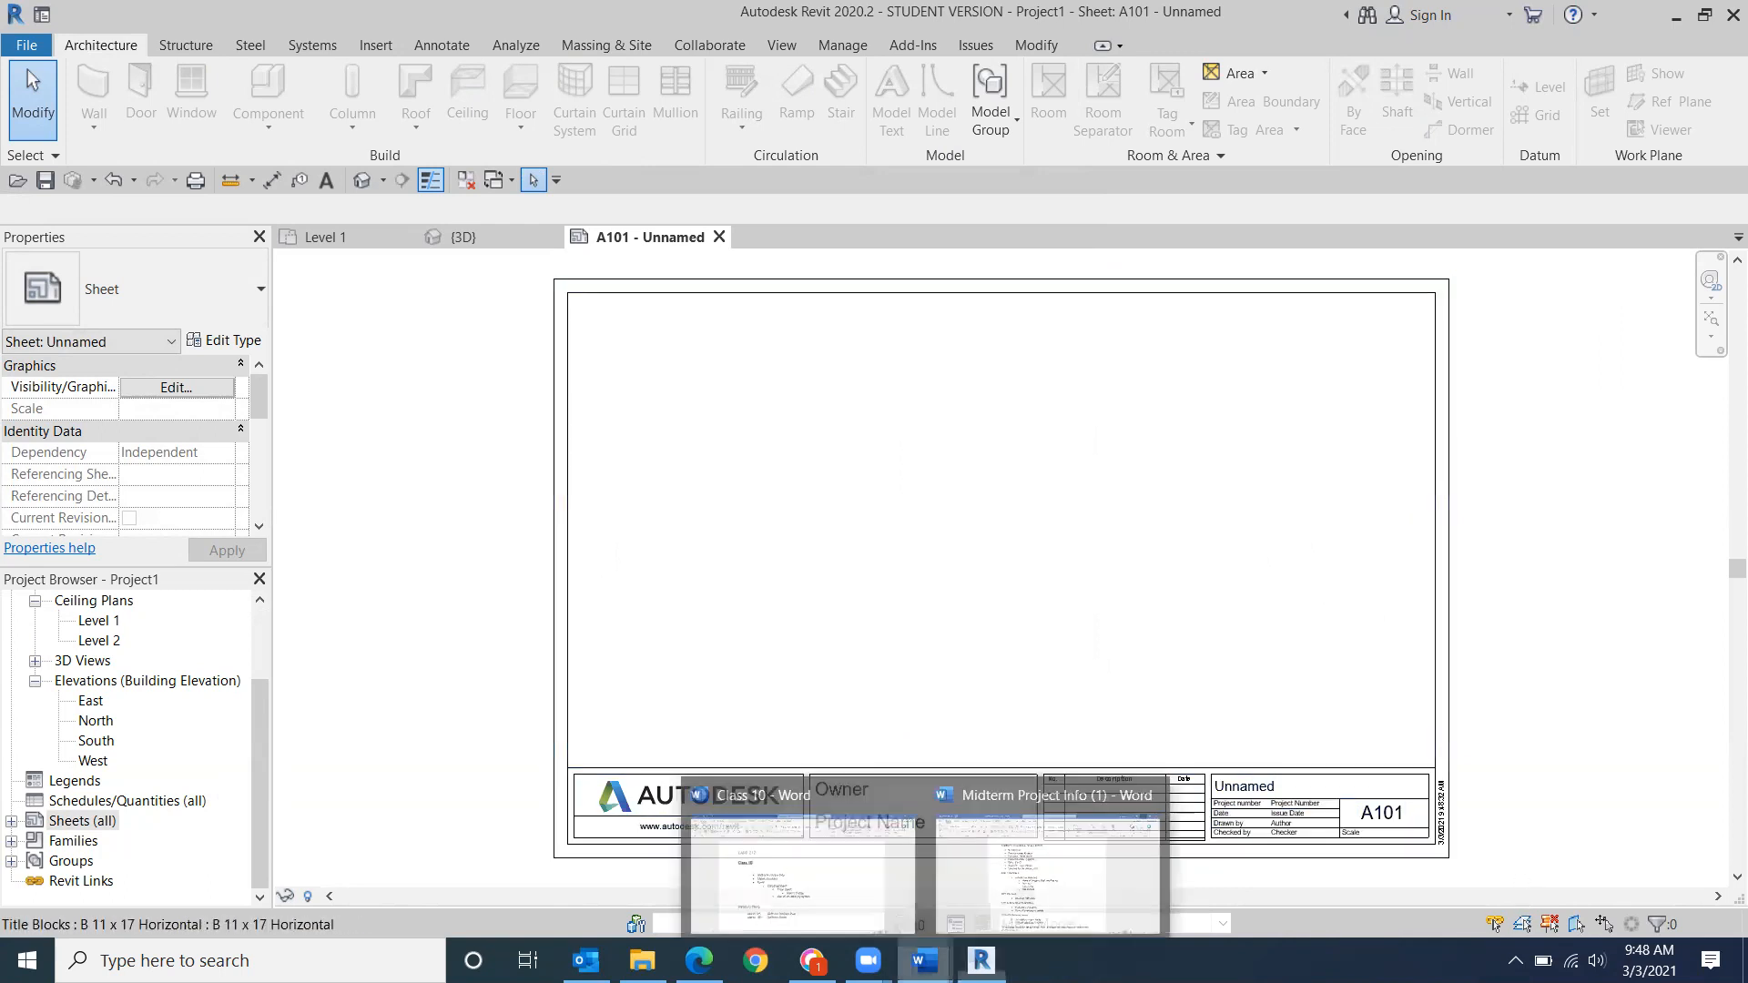
pyautogui.click(989, 897)
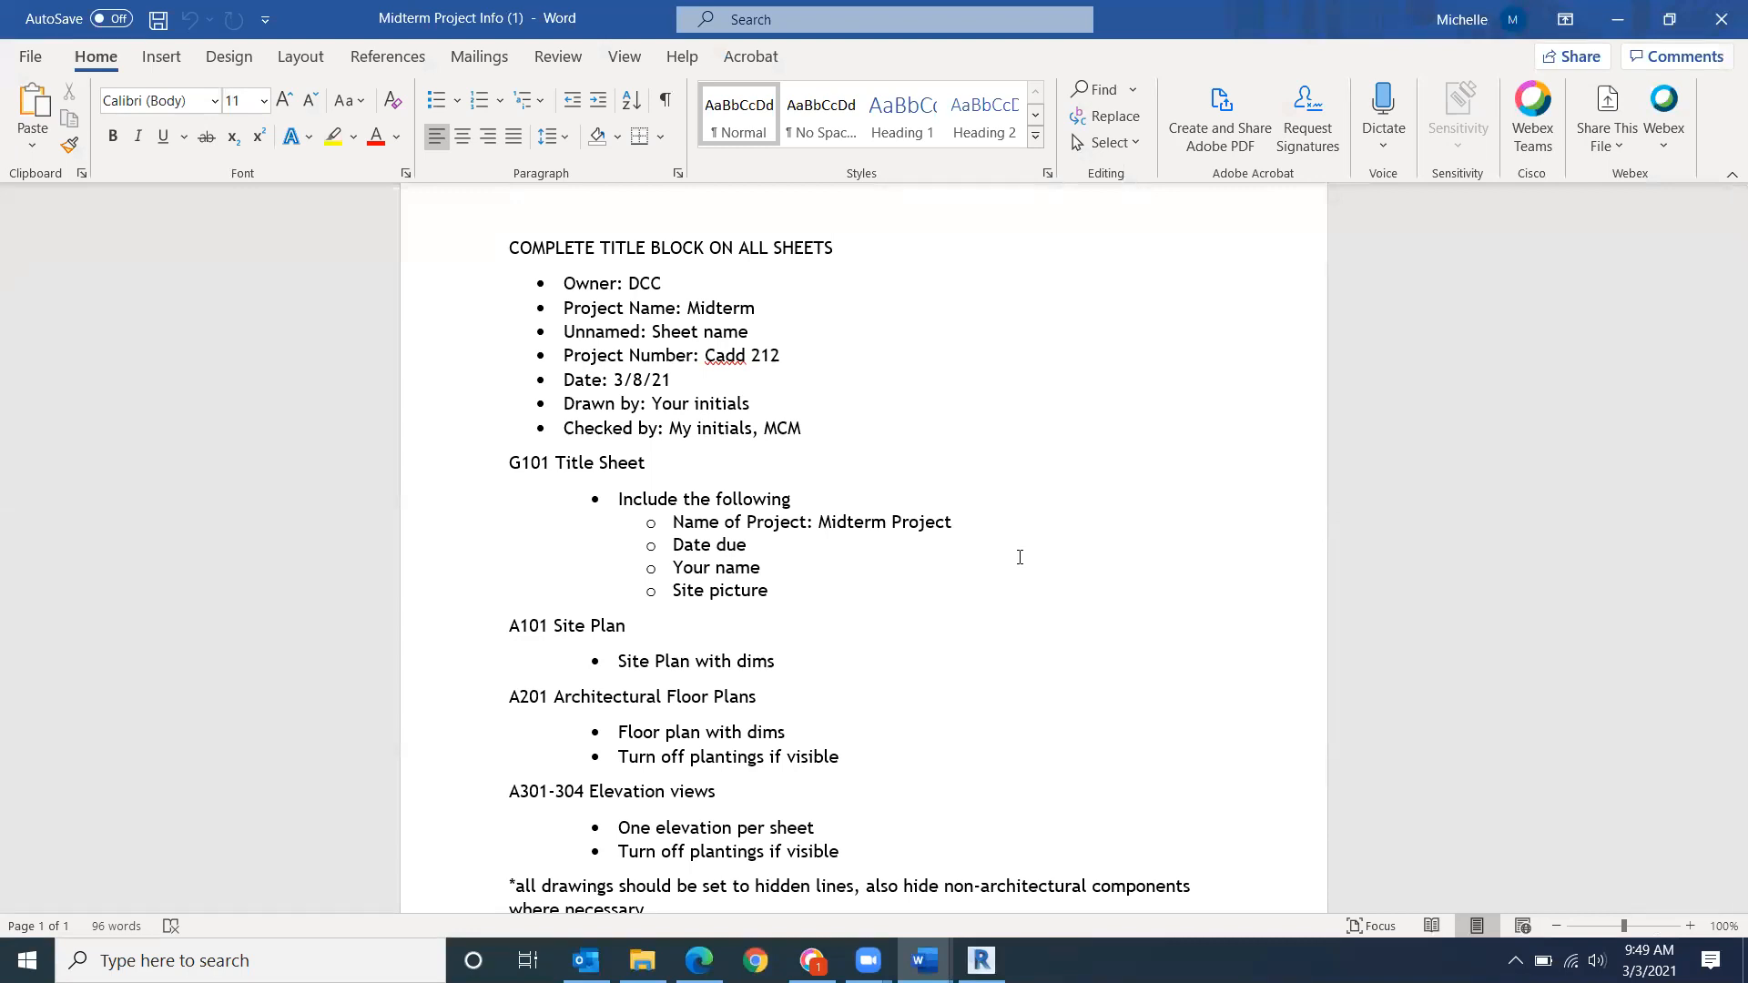
pyautogui.click(1615, 17)
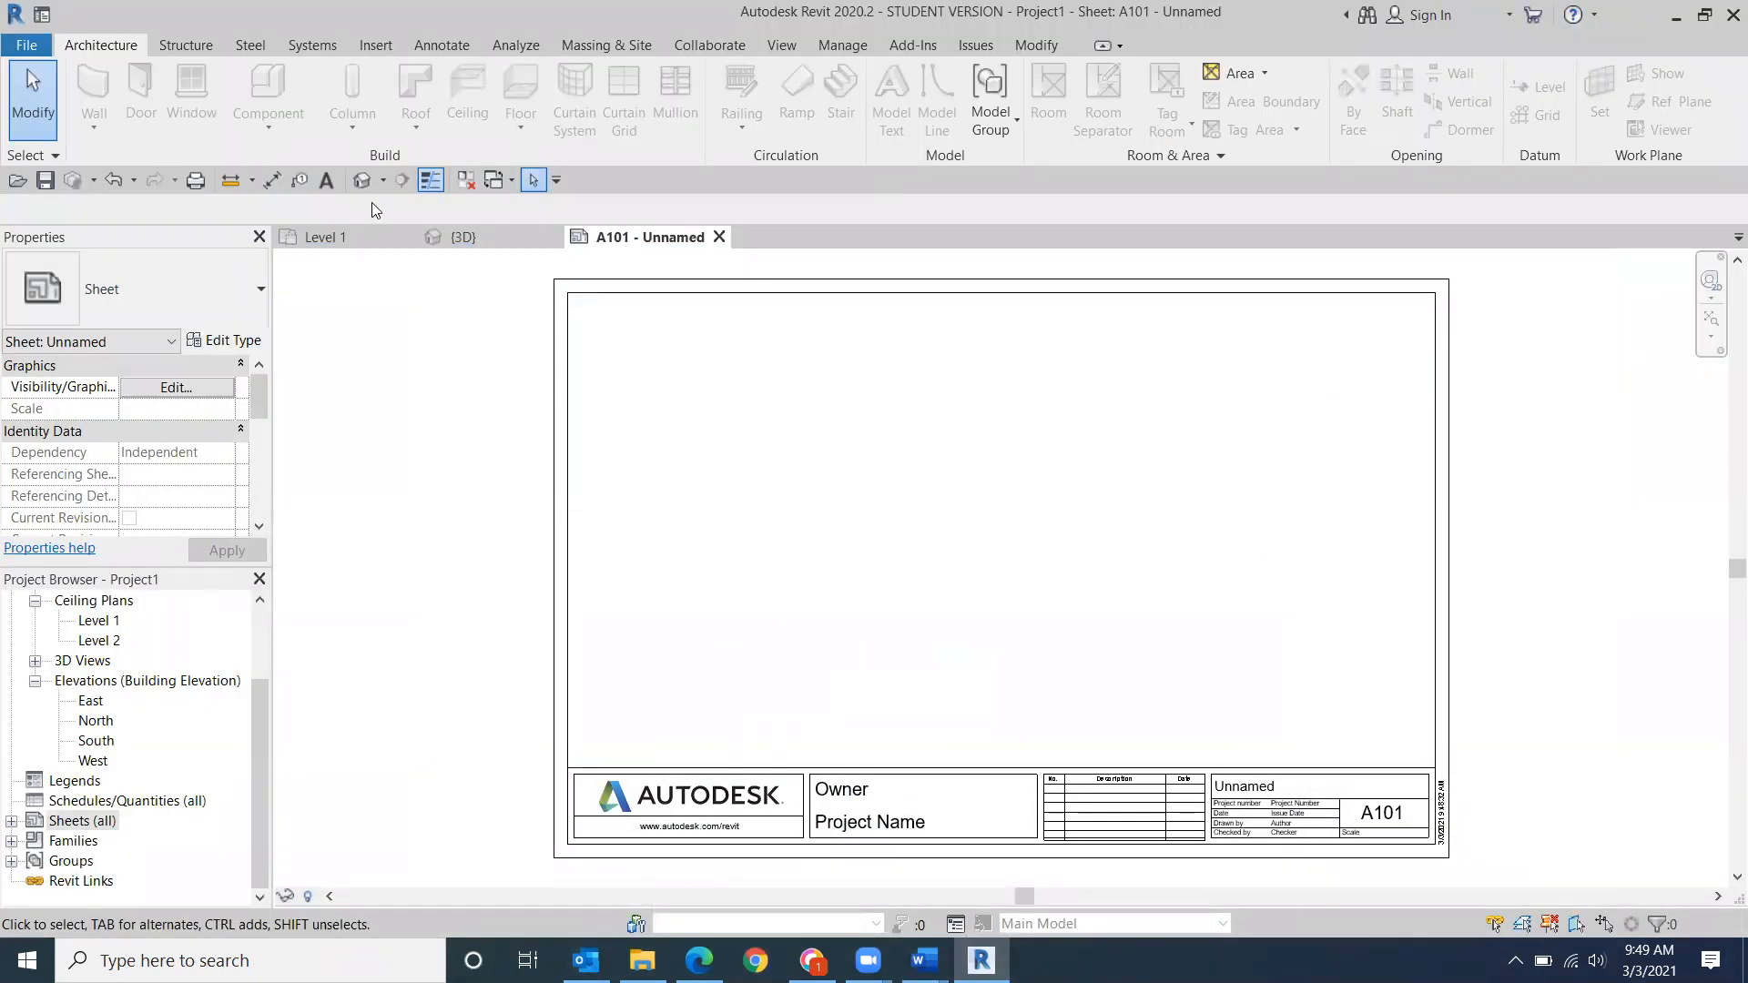
# - Add the 1/4" Arial text MIDTERM in the upper left area of the sheet and extend its text box slightly to the left
pyautogui.click(439, 47)
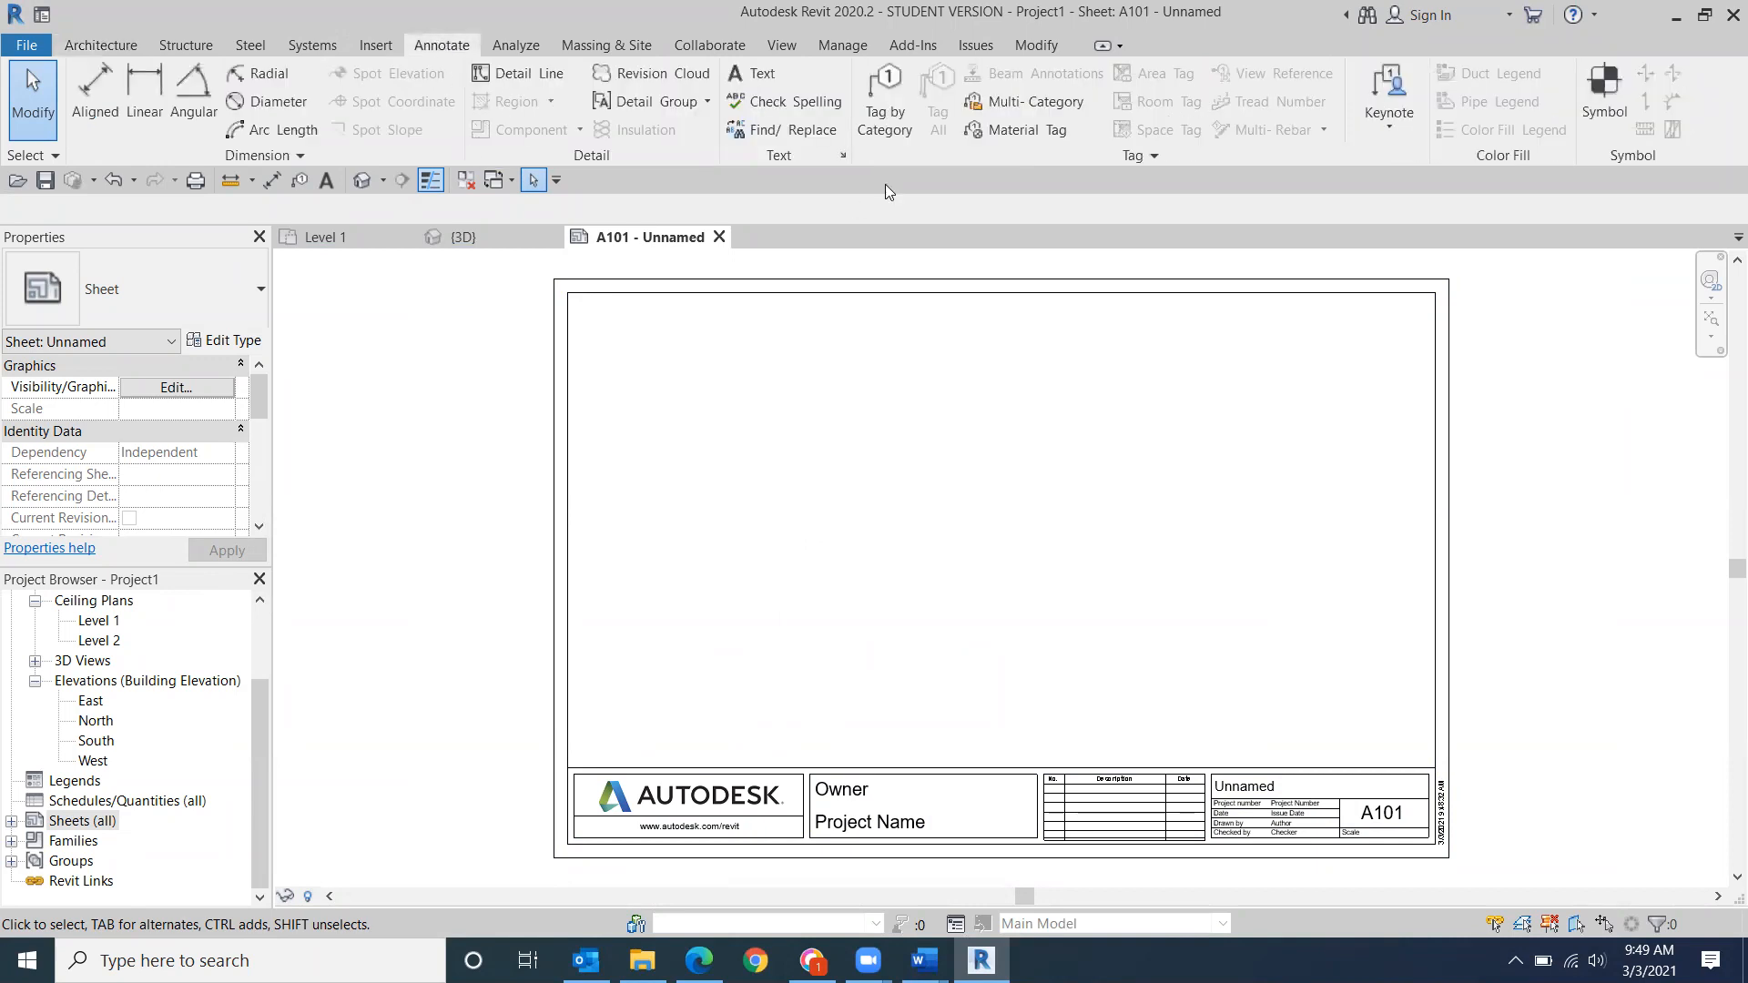
pyautogui.click(755, 77)
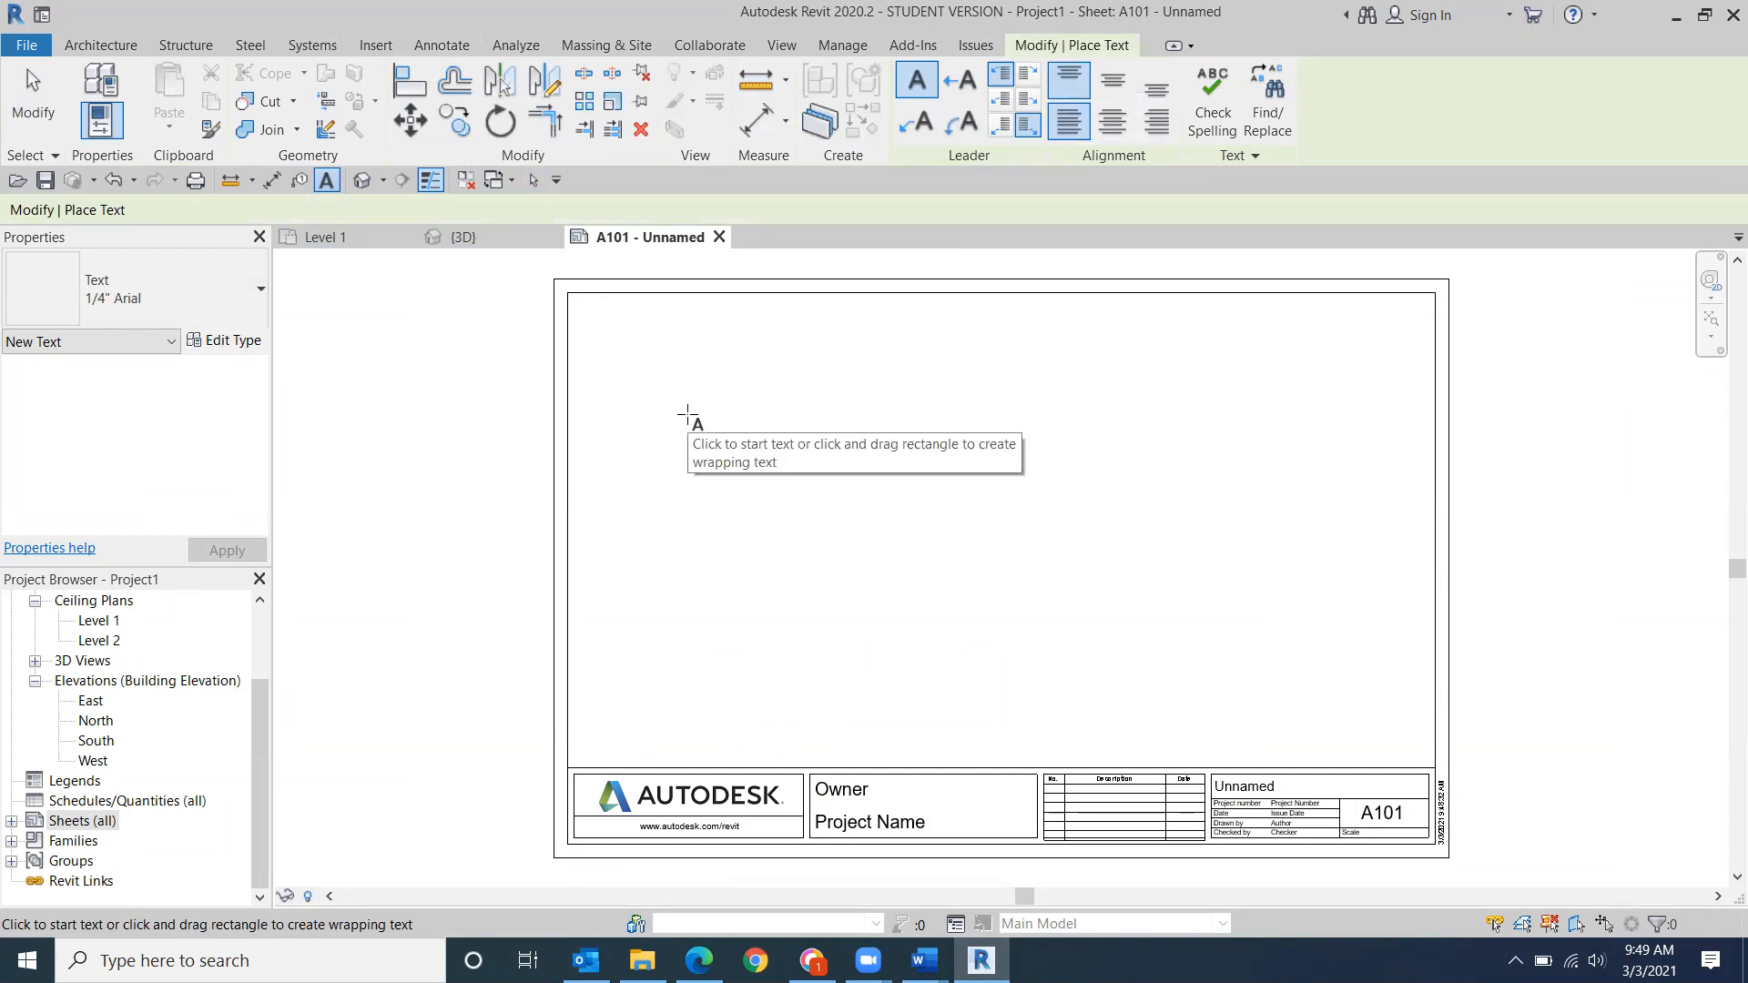
pyautogui.click(688, 414)
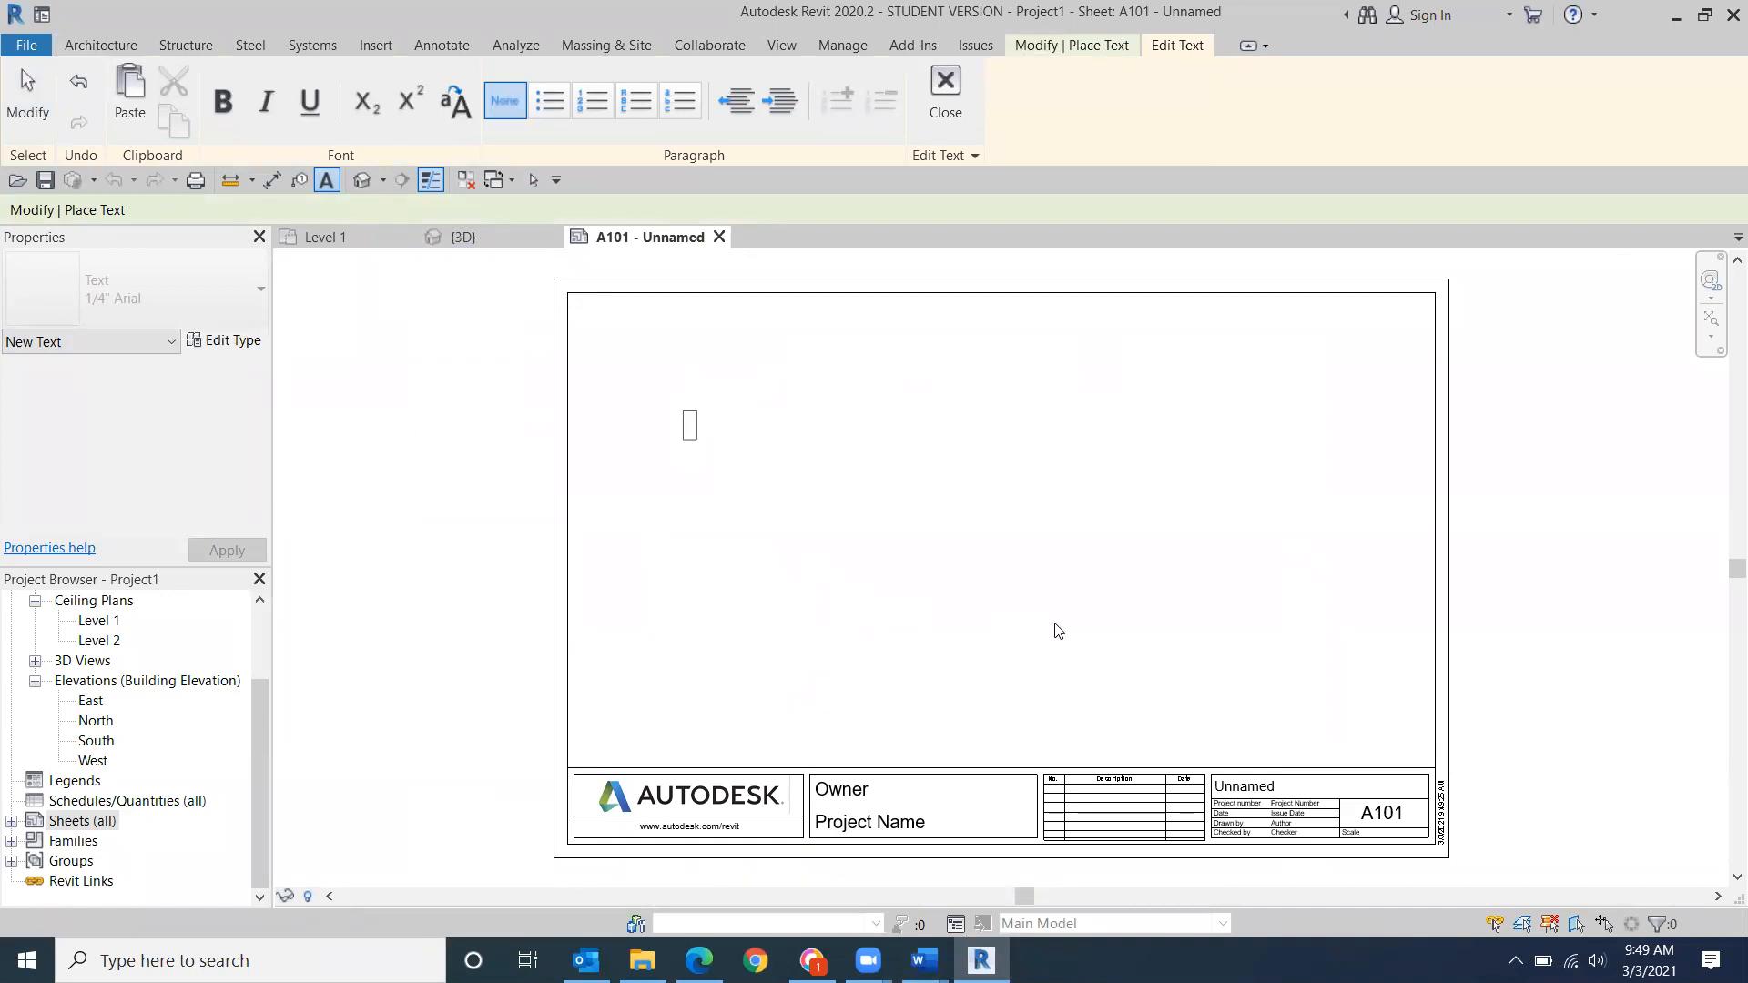
pyautogui.write('M idt')
pyautogui.press('BackSpace')
pyautogui.press('BackSpace')
pyautogui.press('BackSpace')
pyautogui.press('BackSpace')
pyautogui.write('IDTERM')
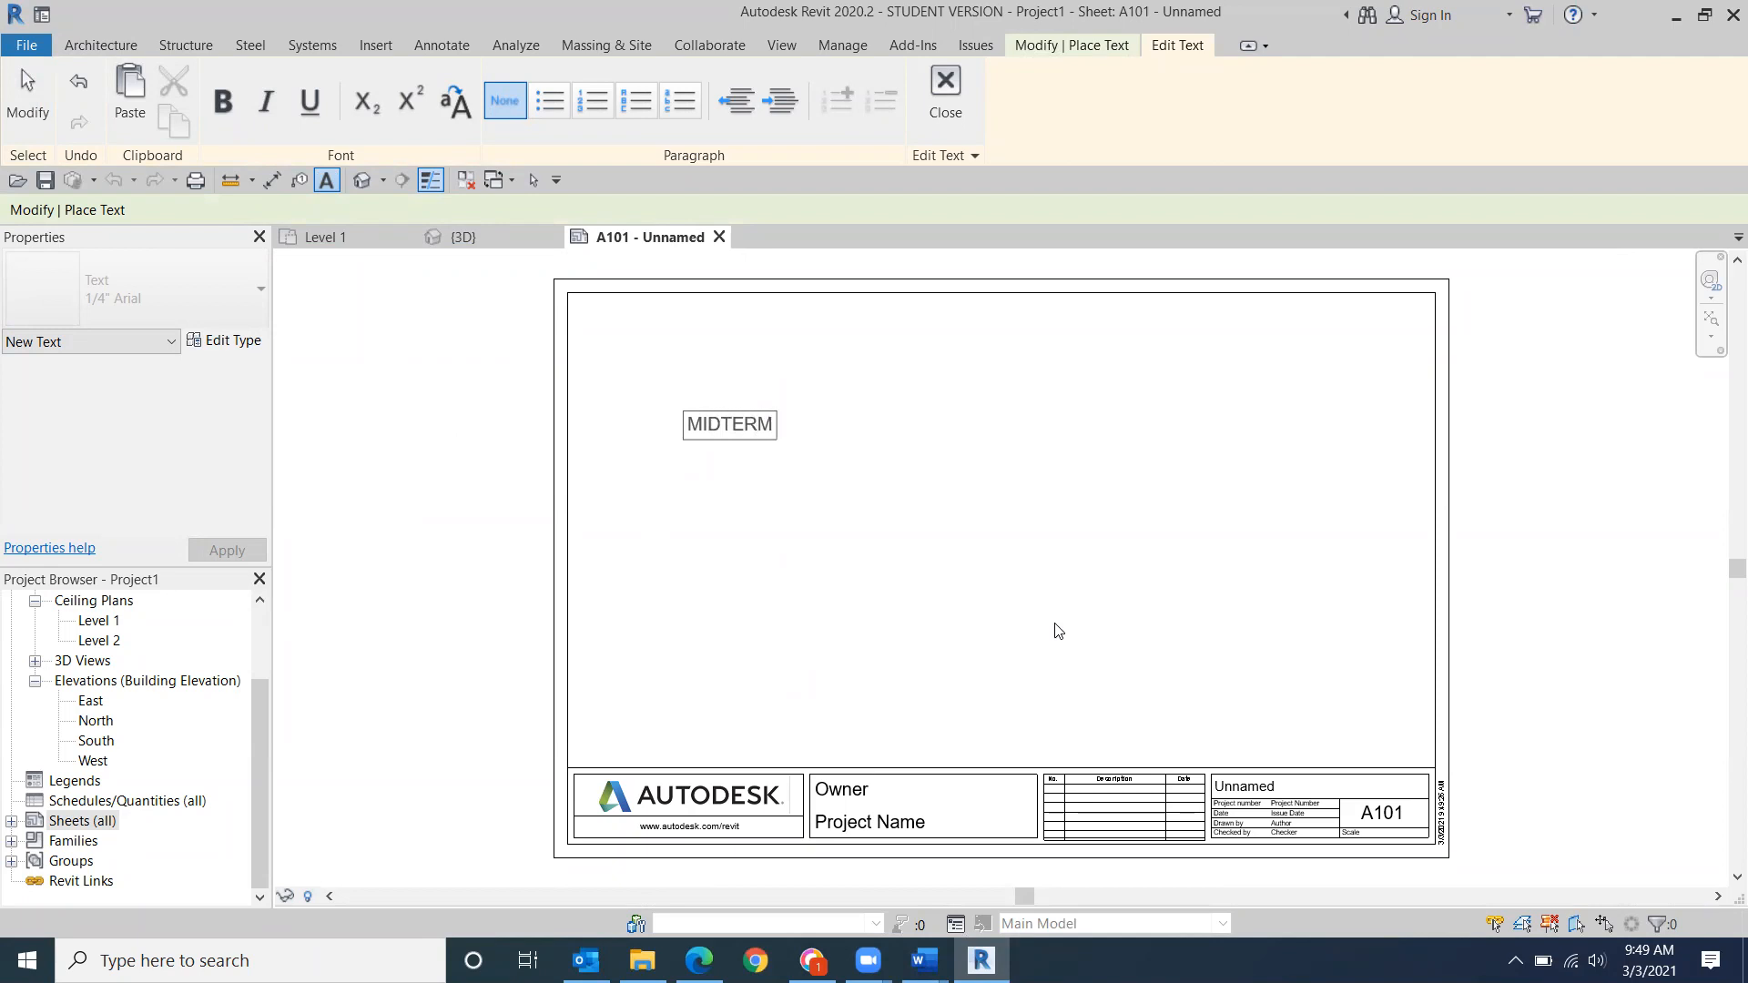
pyautogui.click(876, 590)
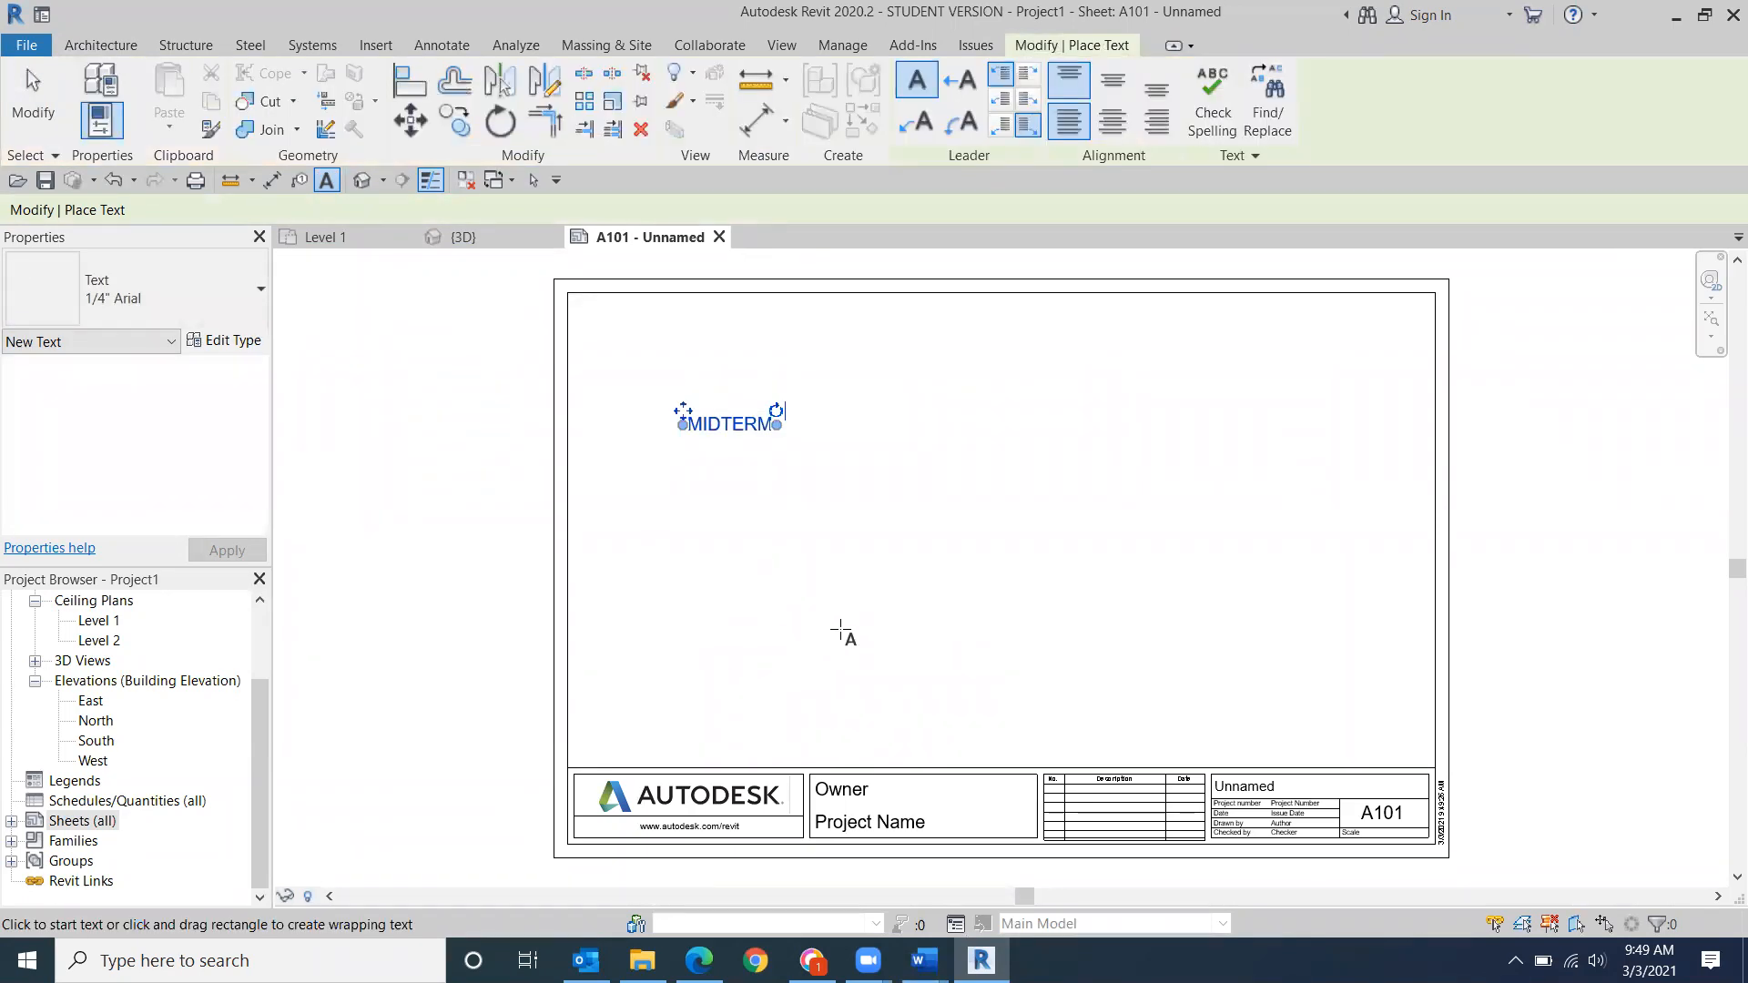
pyautogui.moveTo(683, 411)
pyautogui.mouseDown()
pyautogui.moveTo(643, 352)
pyautogui.moveTo(668, 398)
pyautogui.moveTo(664, 364)
pyautogui.moveTo(670, 378)
pyautogui.moveTo(665, 412)
pyautogui.mouseUp()
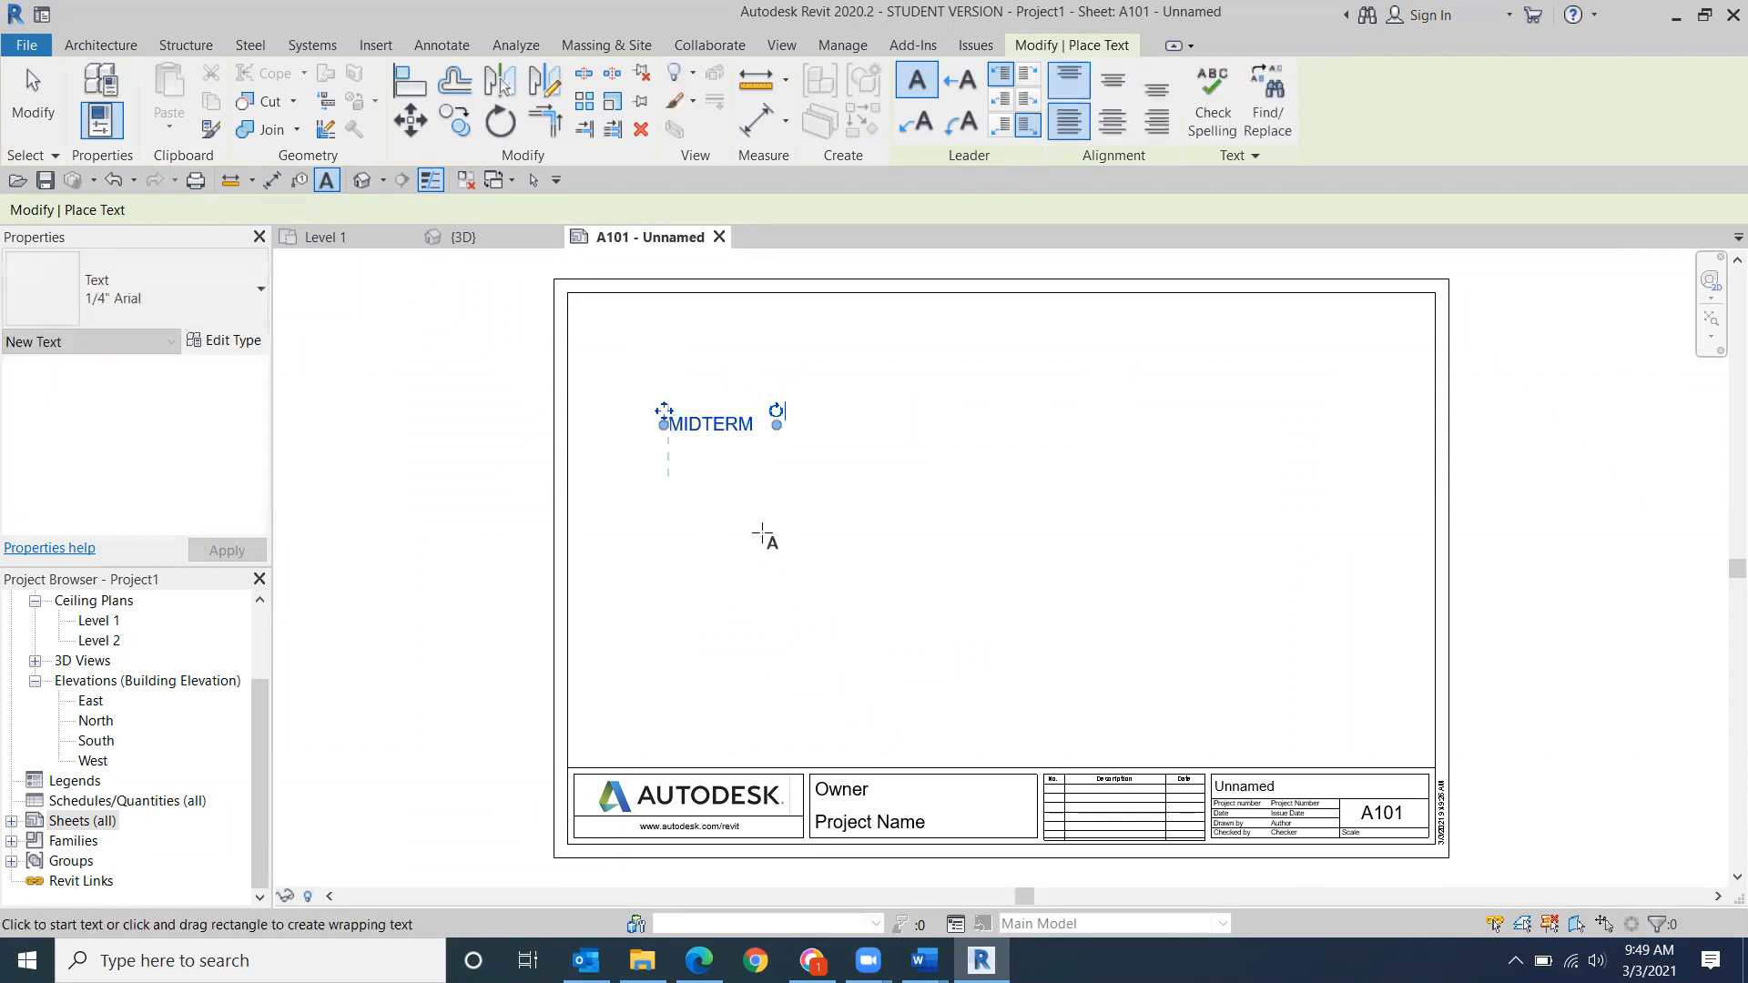
# - Narrow the MIDTERM text box slightly from its left side and move the text up and slightly left on the sheet
pyautogui.press('Escape')
pyautogui.press('Escape')
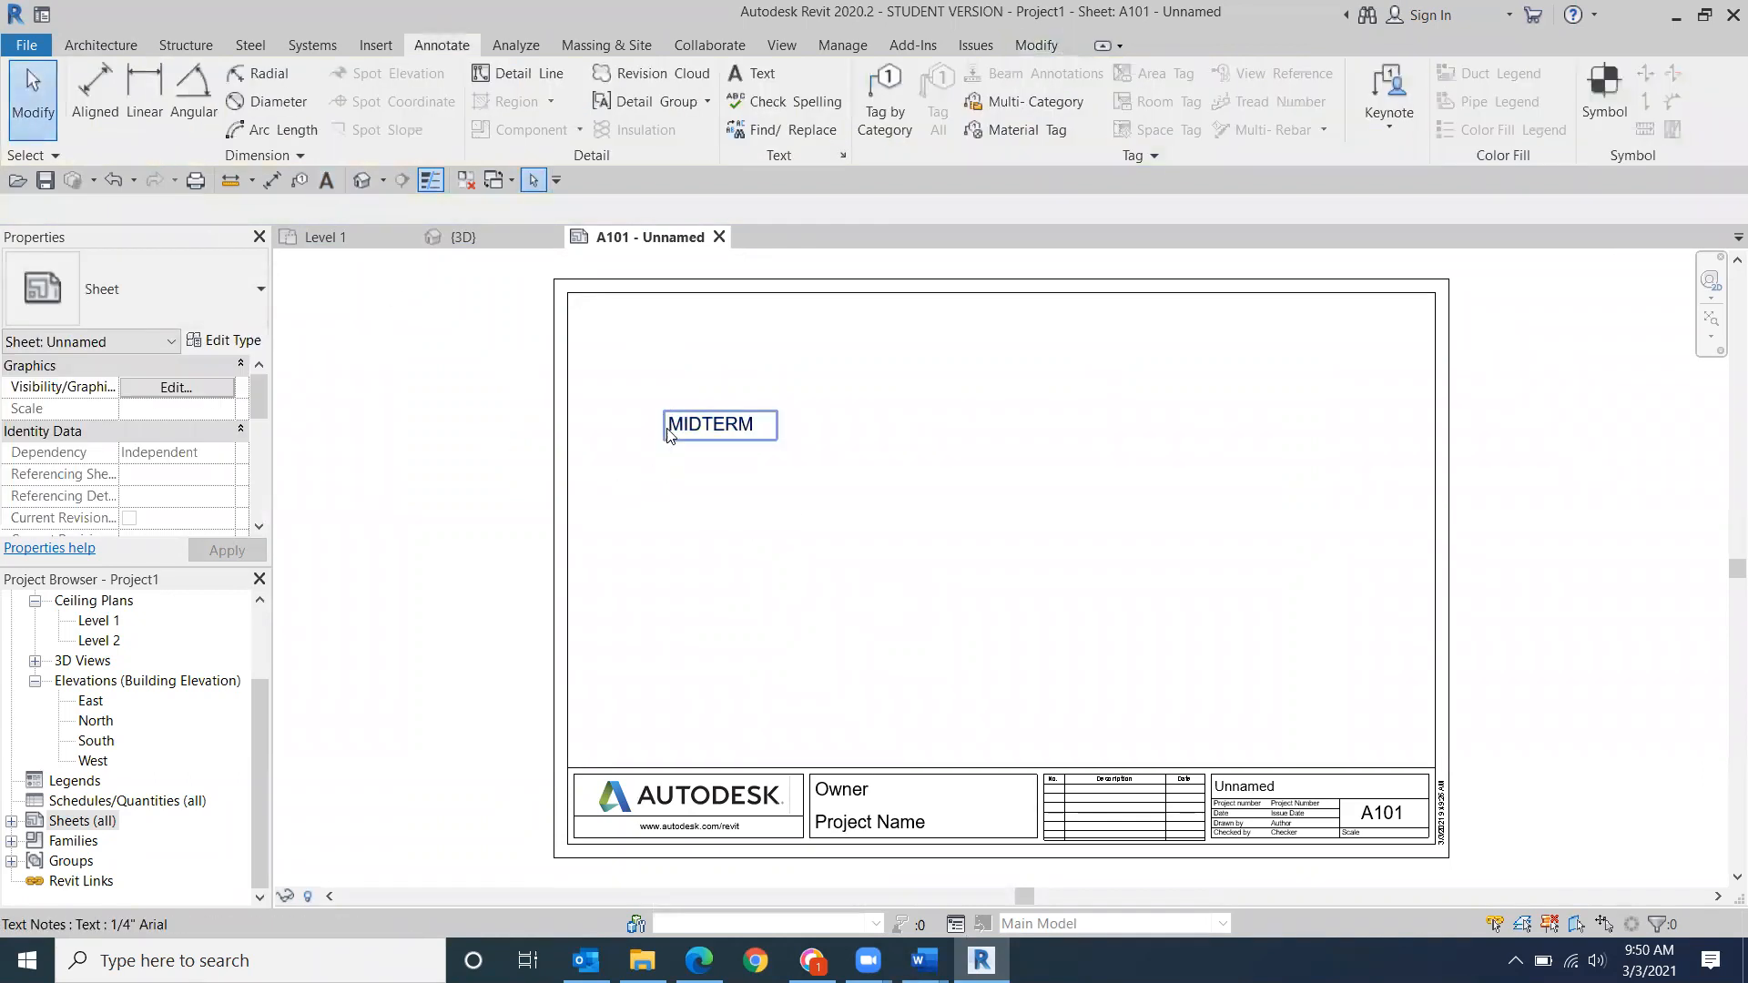
pyautogui.click(668, 434)
pyautogui.moveTo(657, 409)
pyautogui.mouseDown()
pyautogui.moveTo(650, 337)
pyautogui.moveTo(668, 411)
pyautogui.mouseUp()
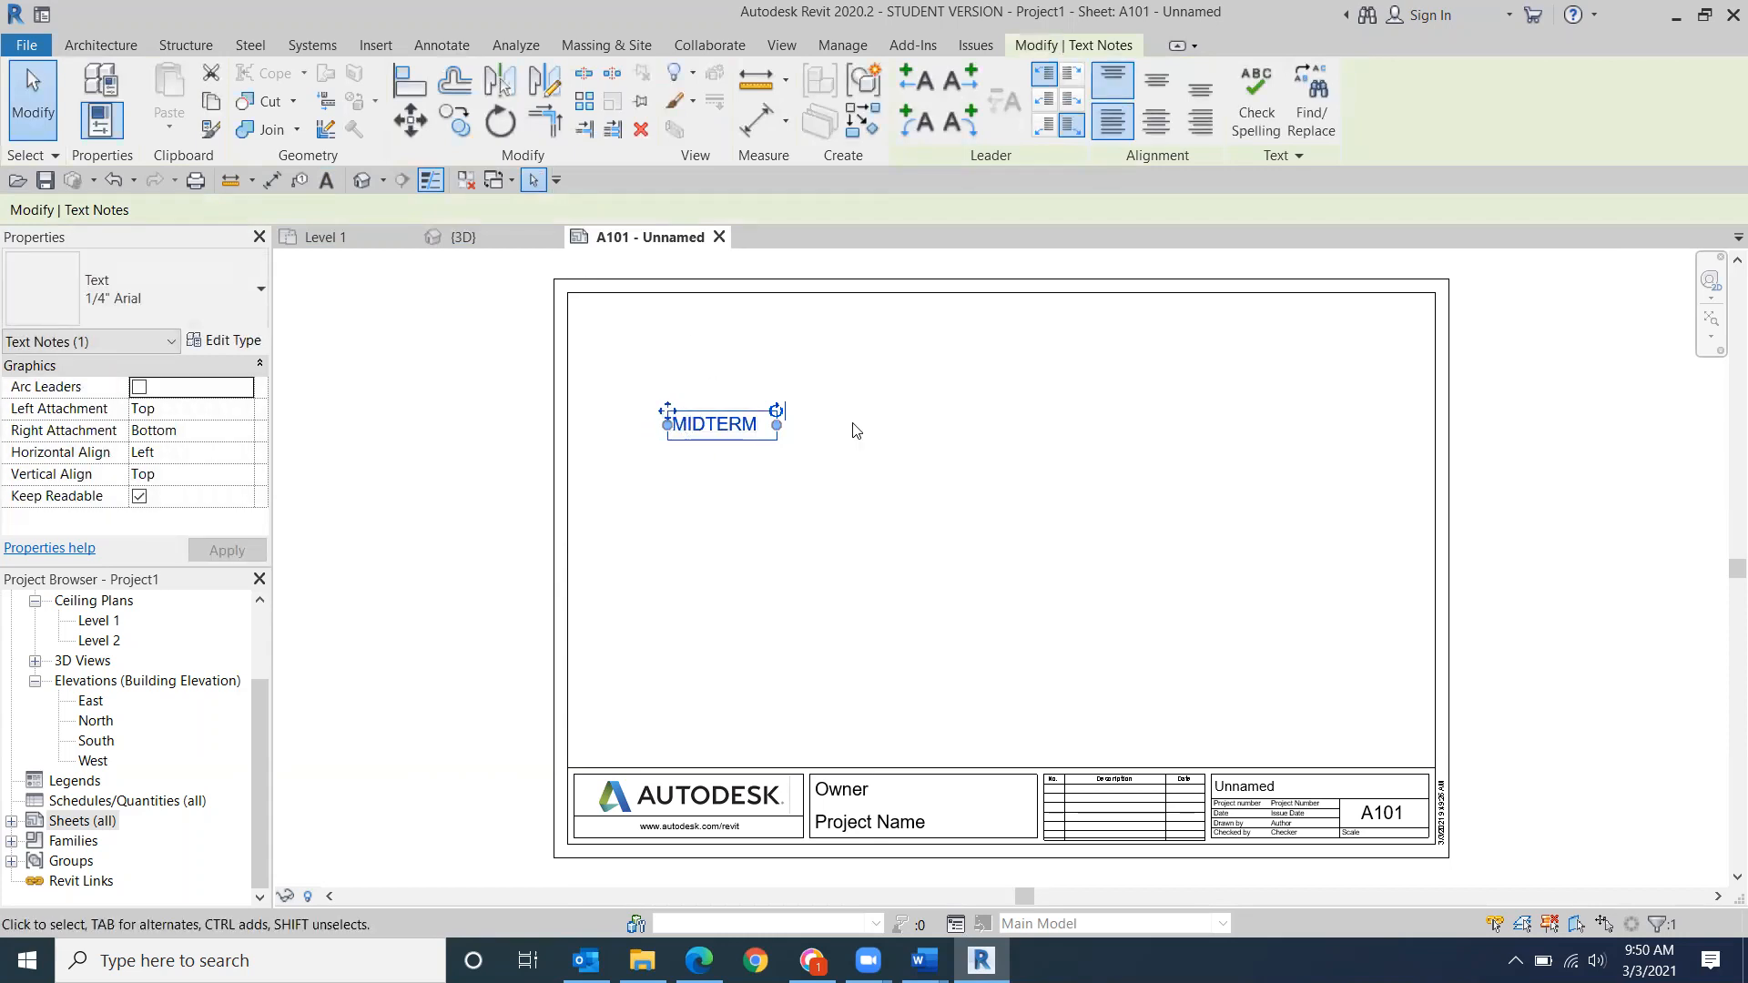
pyautogui.click(410, 119)
pyautogui.click(706, 411)
pyautogui.press('Escape')
pyautogui.keyDown('ctrl'); pyautogui.moveTo(671, 412); pyautogui.dragTo(649, 372); pyautogui.keyUp('ctrl')
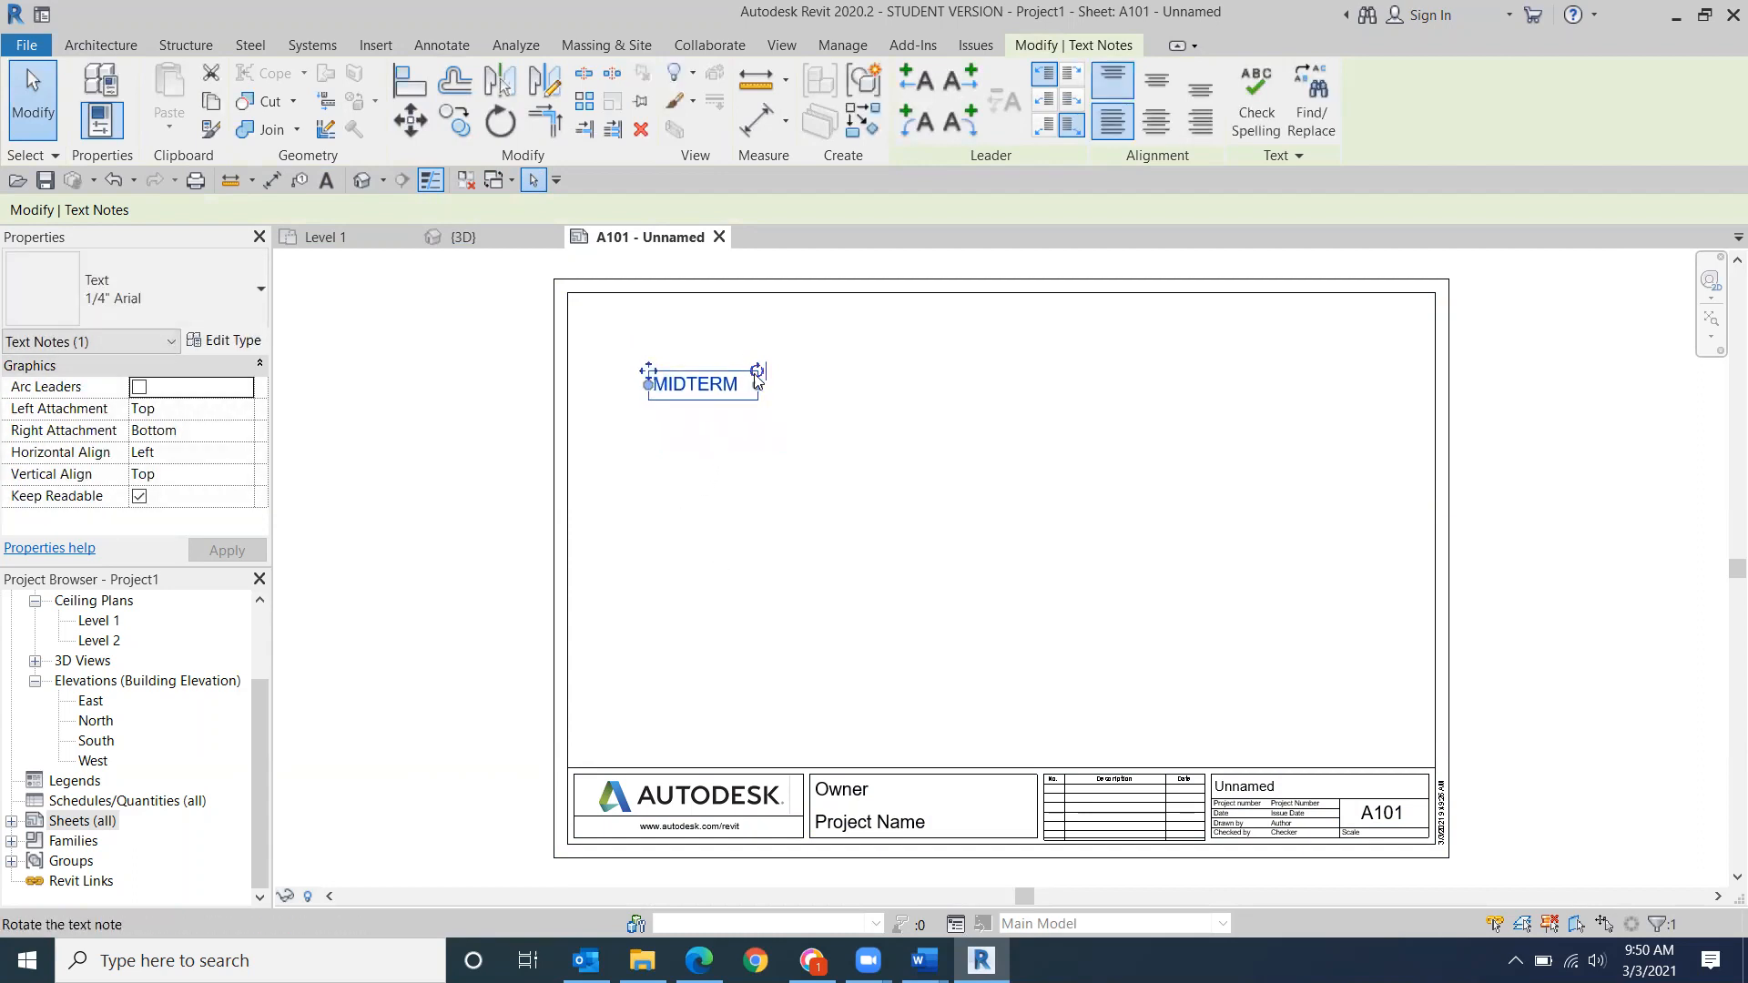
pyautogui.moveTo(757, 370)
pyautogui.mouseDown()
pyautogui.moveTo(776, 402)
pyautogui.moveTo(780, 367)
pyautogui.moveTo(777, 413)
pyautogui.moveTo(788, 376)
pyautogui.mouseUp()
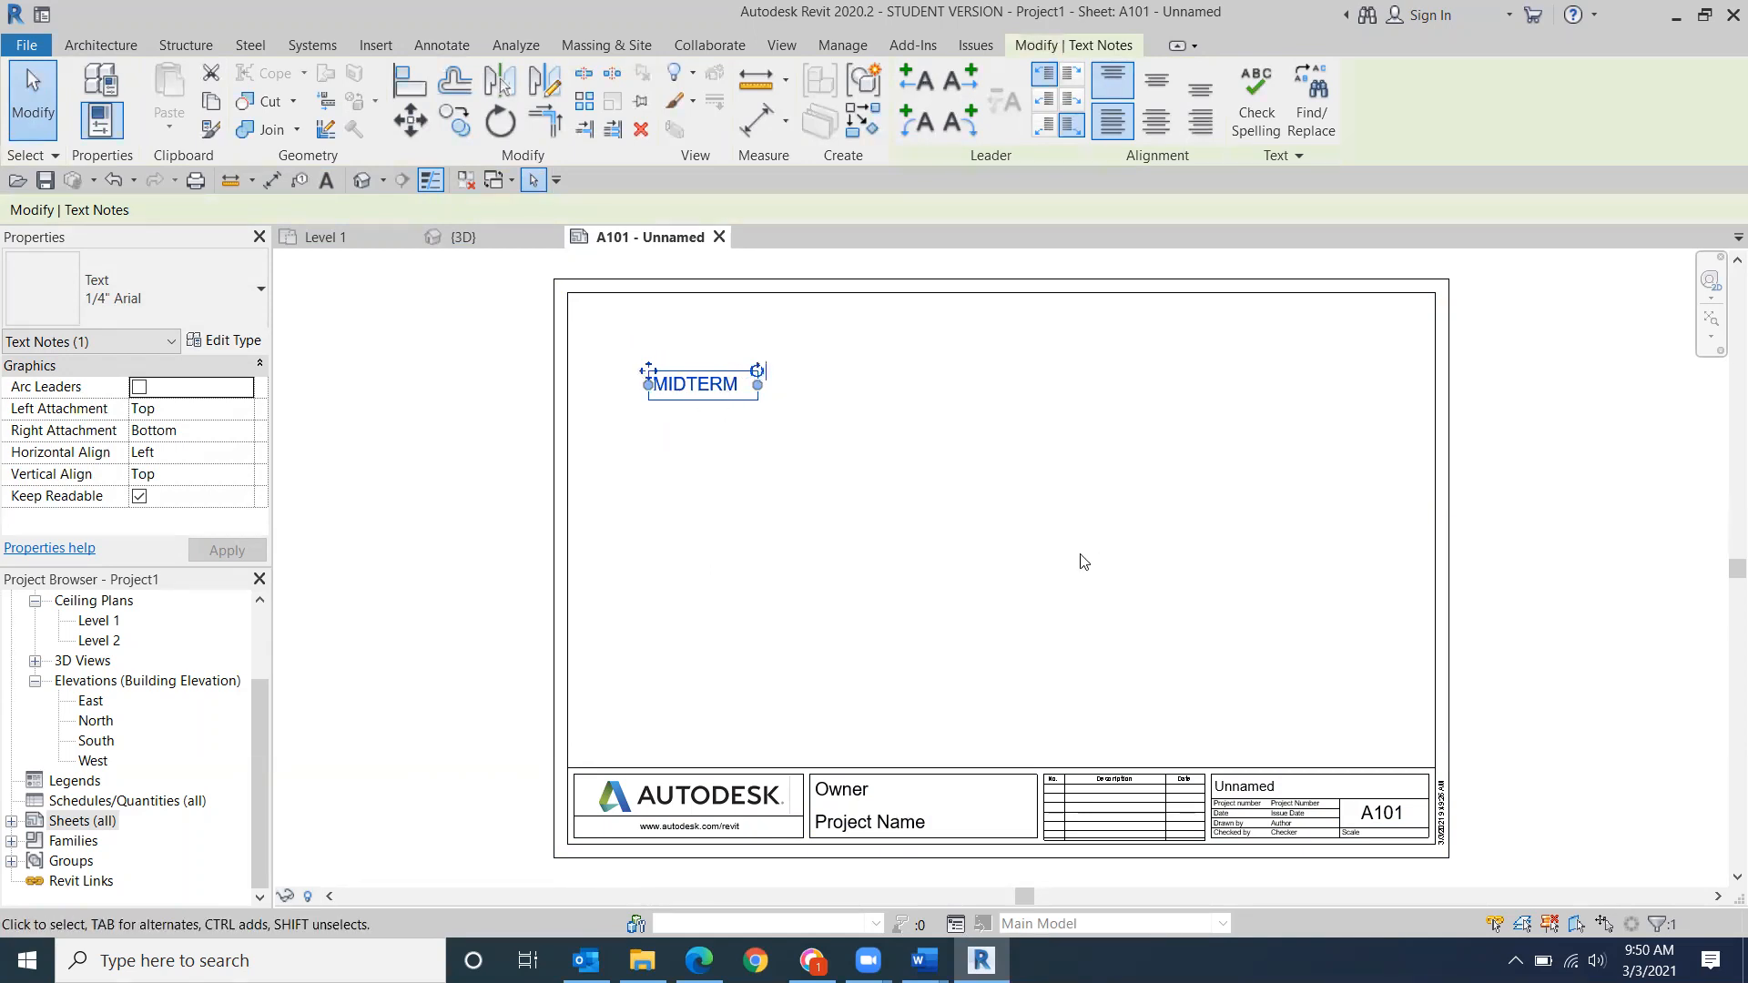
pyautogui.click(1152, 531)
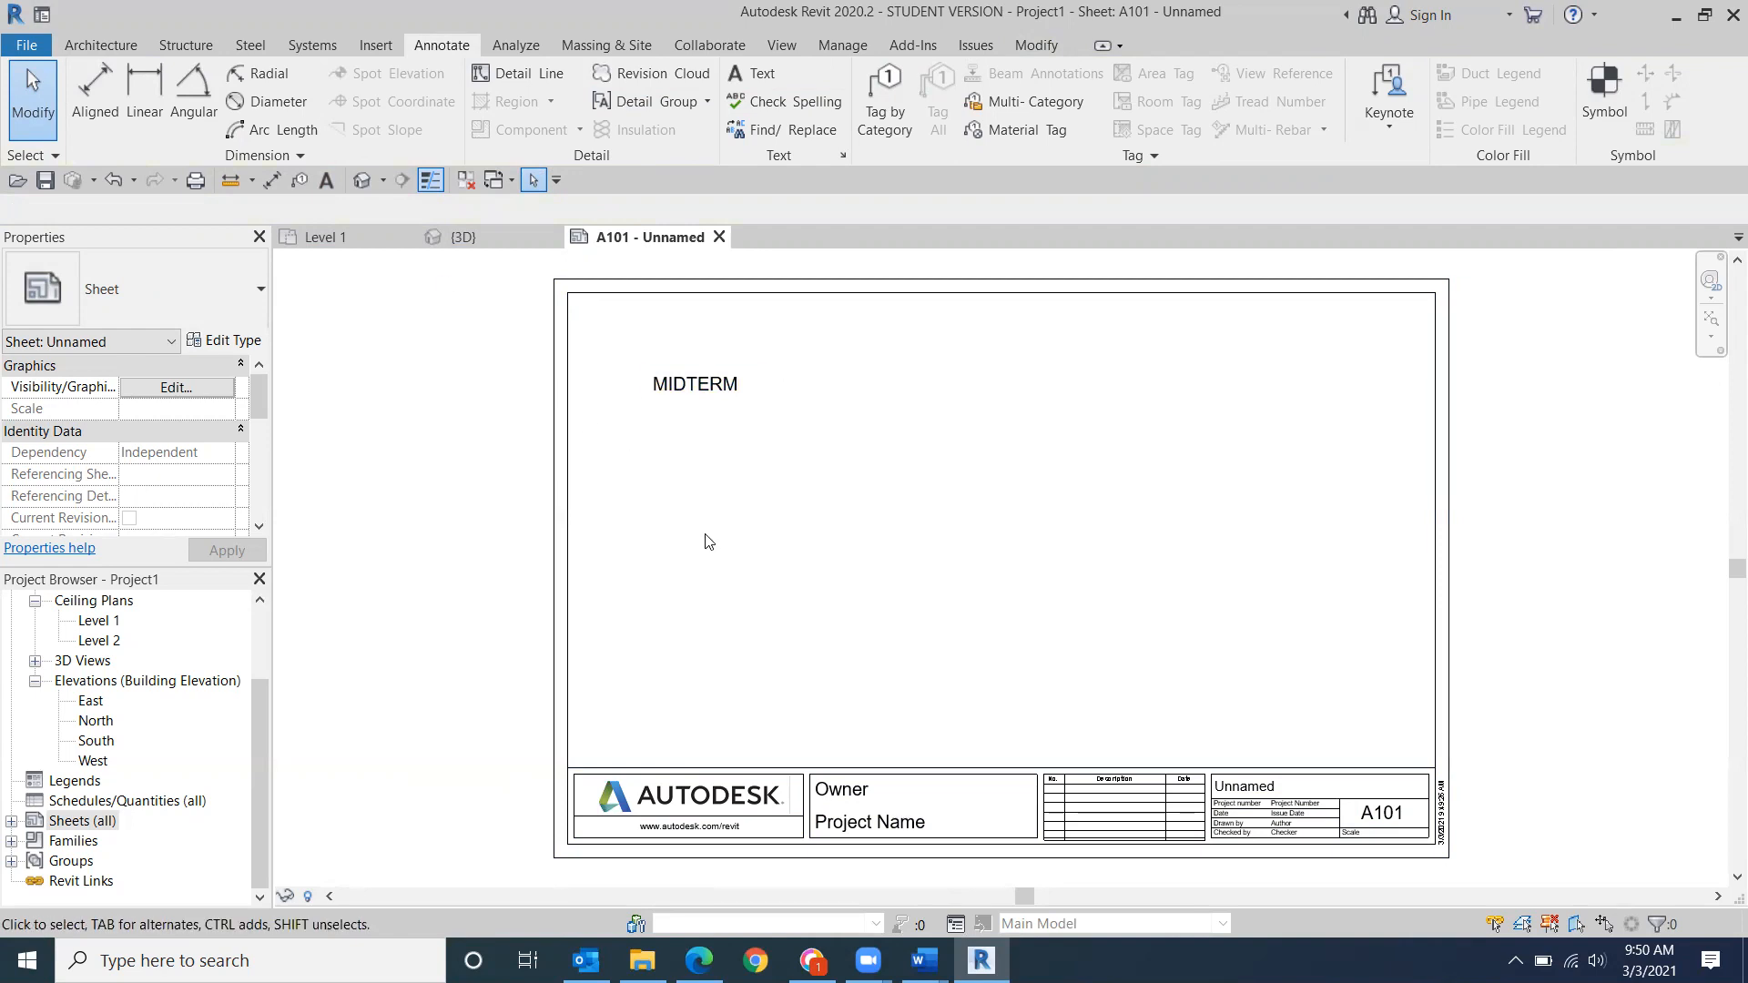
# - Start a new text note and duplicate the 1/4" Arial type under the name My text mcm 1/2"
pyautogui.click(754, 78)
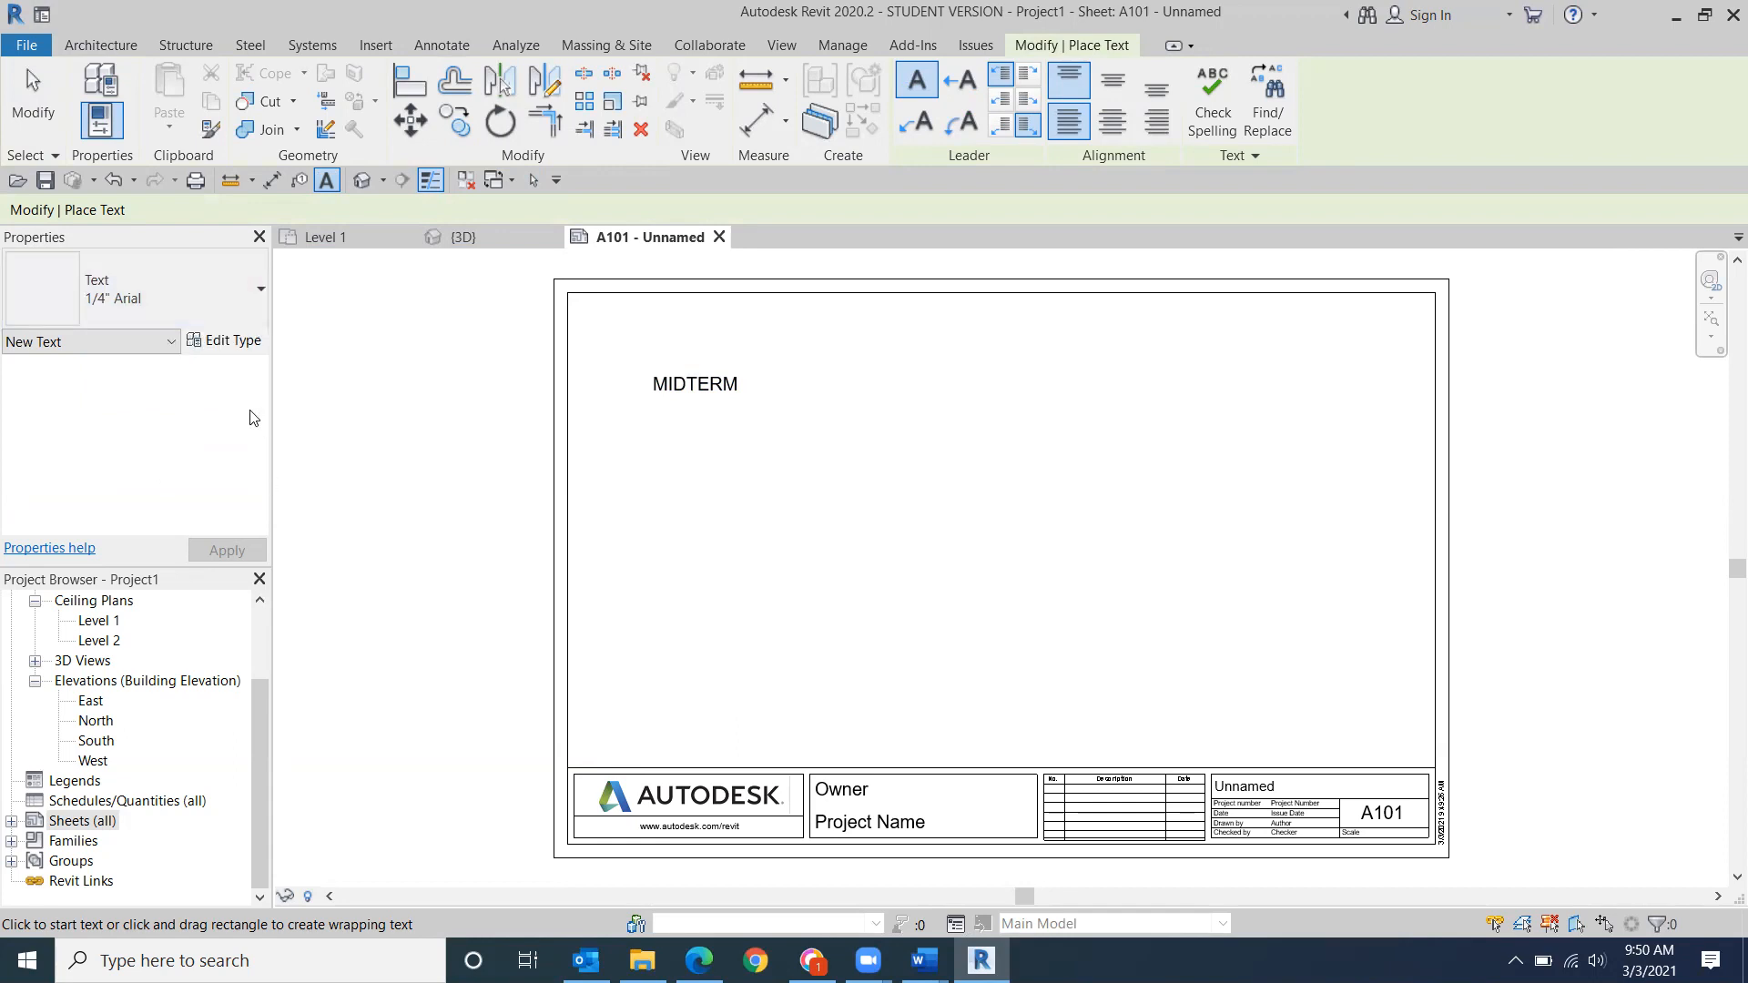
pyautogui.click(223, 342)
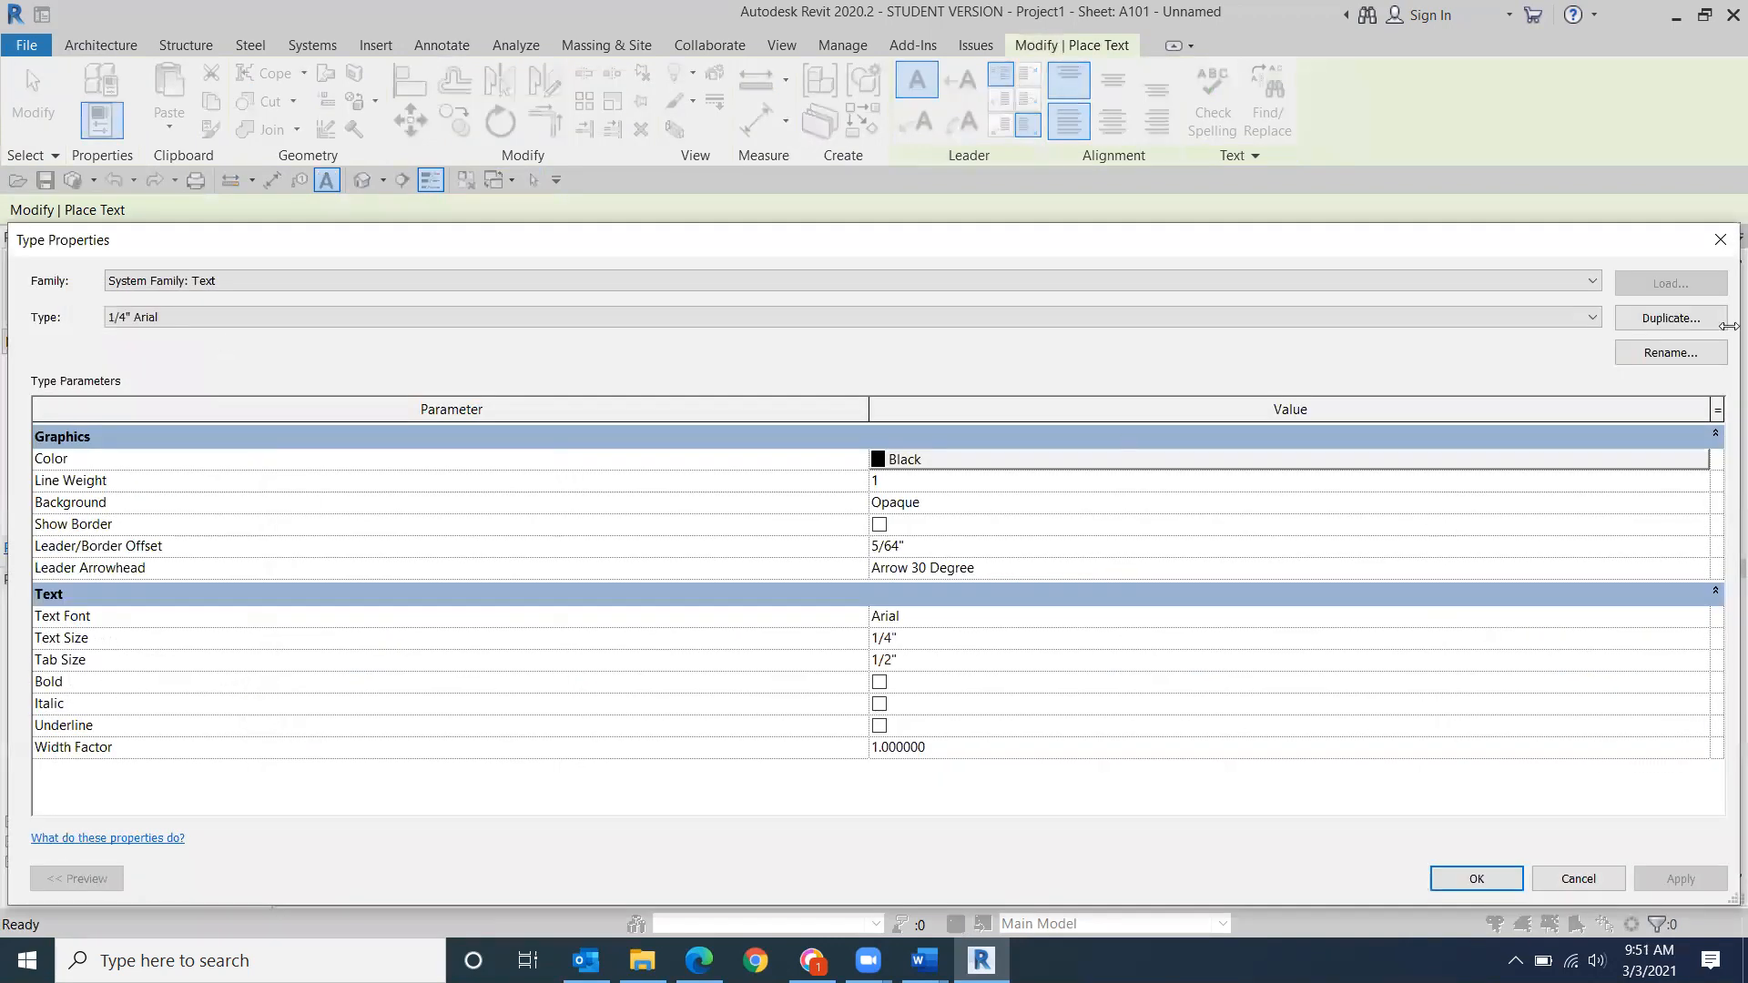
pyautogui.click(1674, 319)
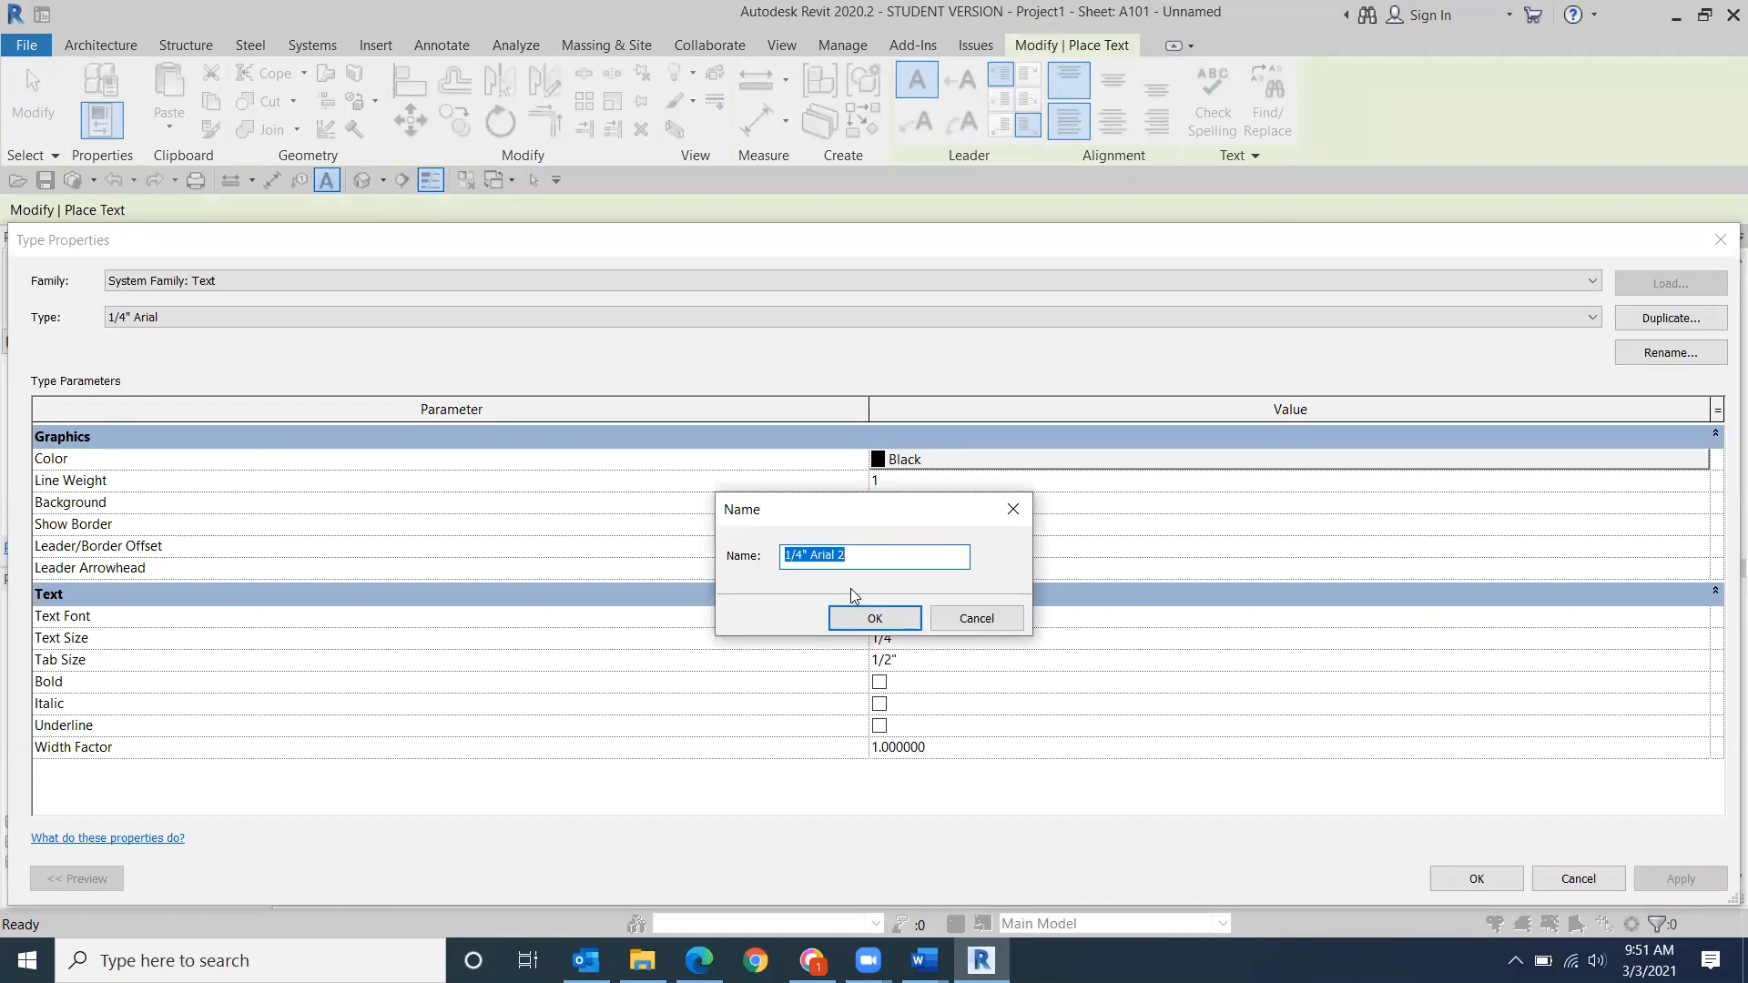
pyautogui.write('My text mcm 1/2')
pyautogui.click(872, 621)
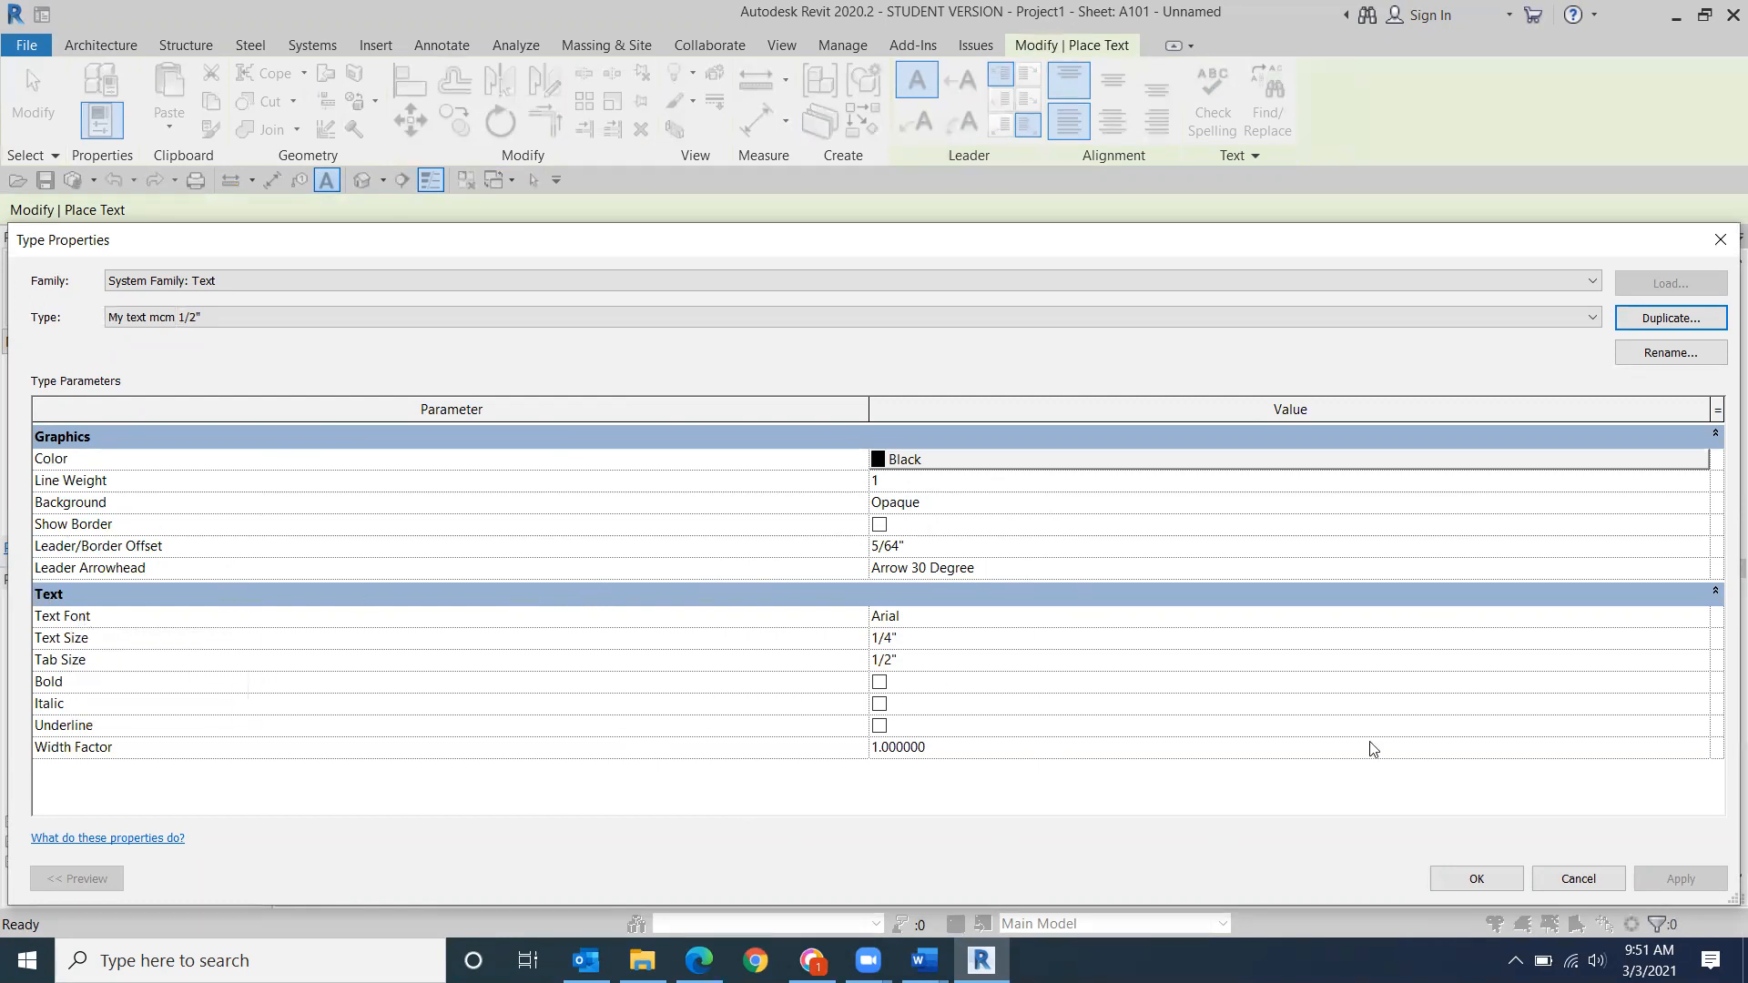
# - Set the font of the duplicated text type to Trebuchet MS
pyautogui.click(1704, 621)
pyautogui.click(1700, 617)
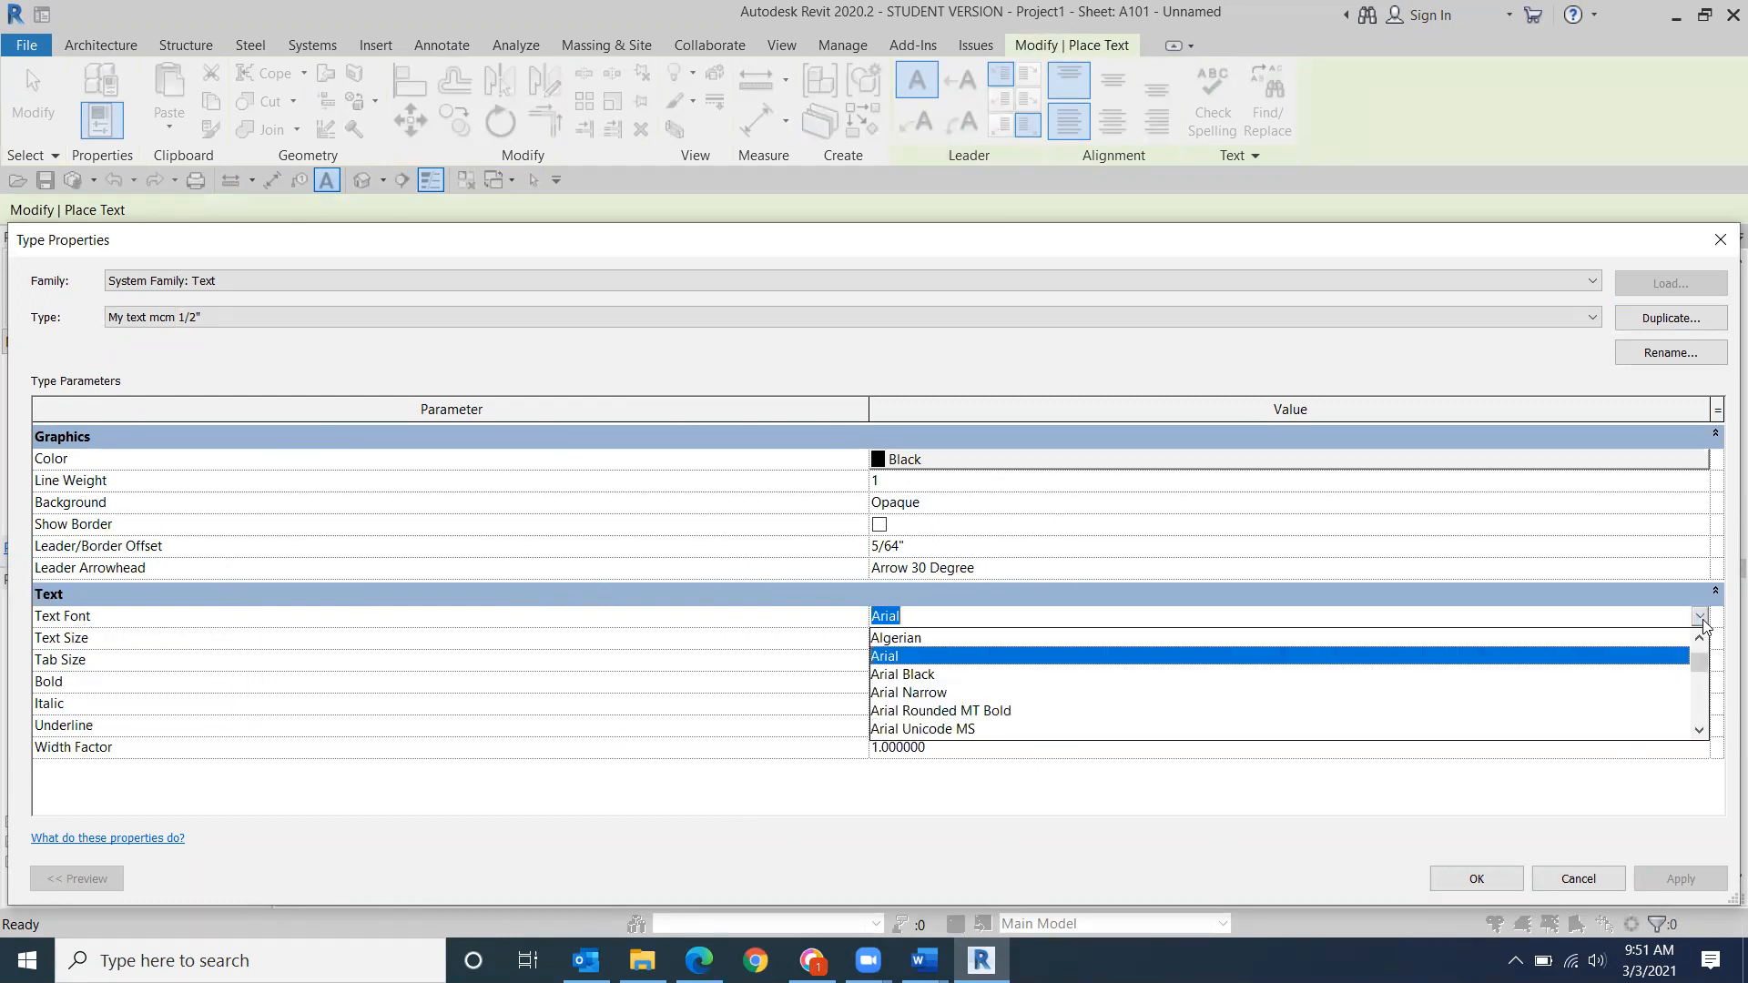
pyautogui.scroll(-8, 1569, 674)
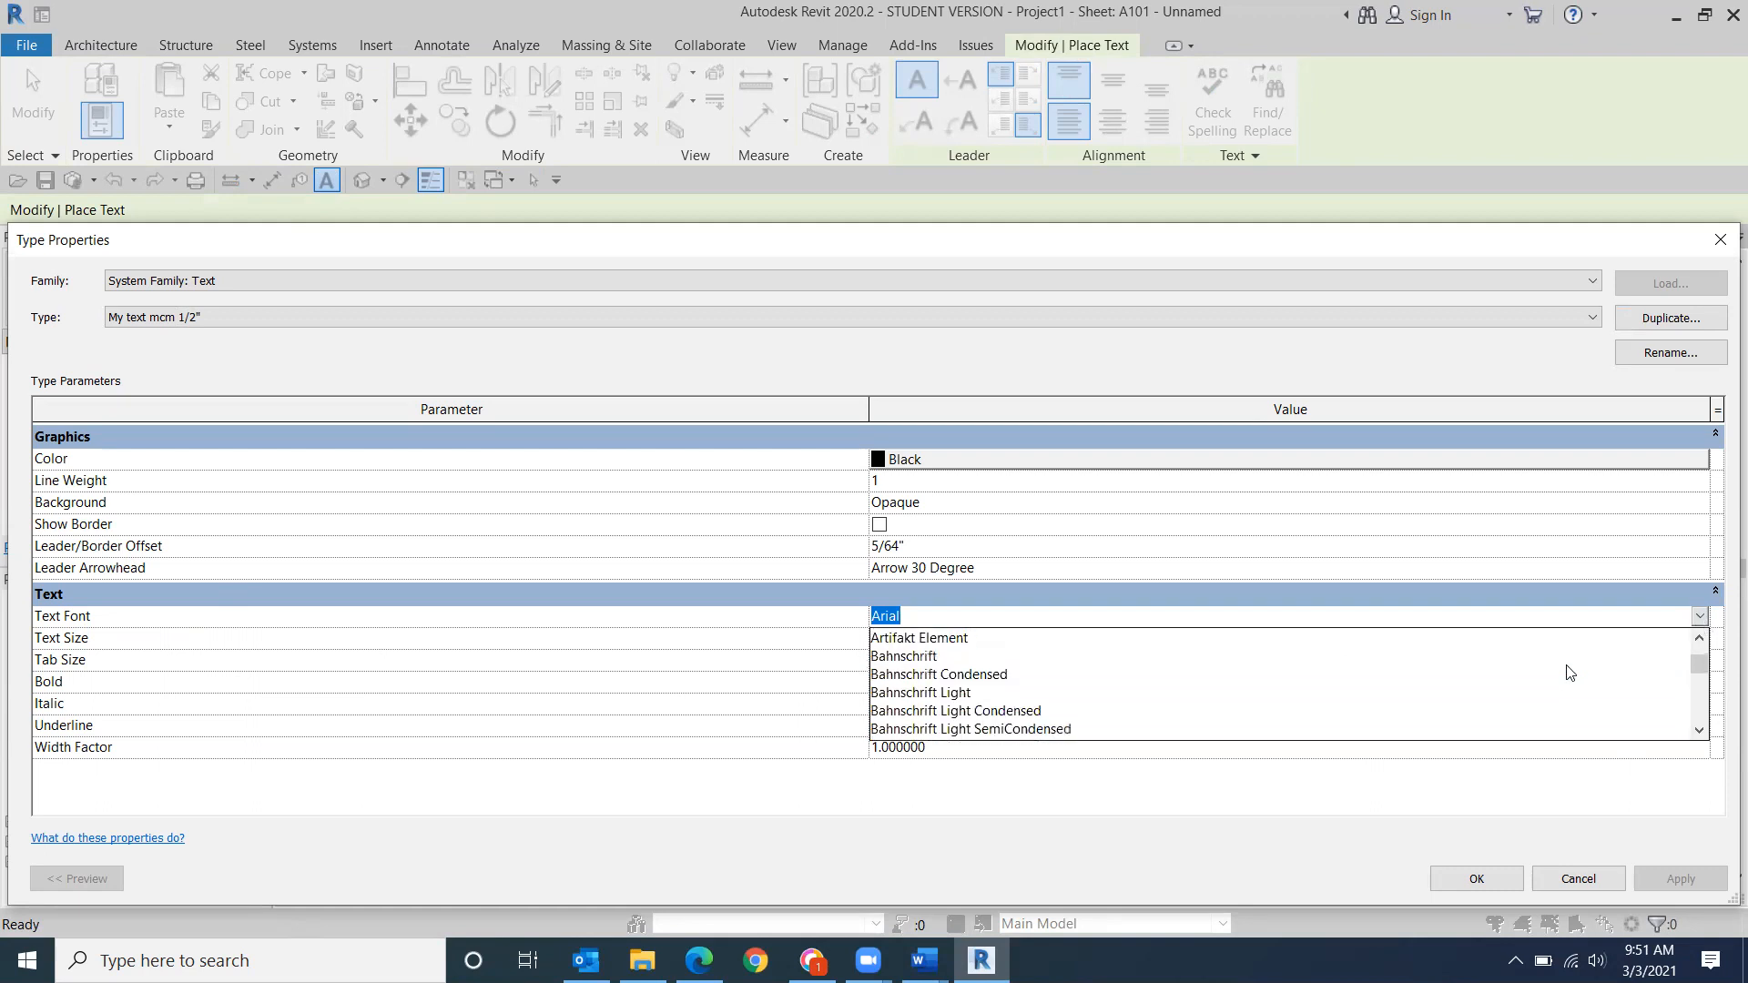
pyautogui.scroll(-4, 1562, 696)
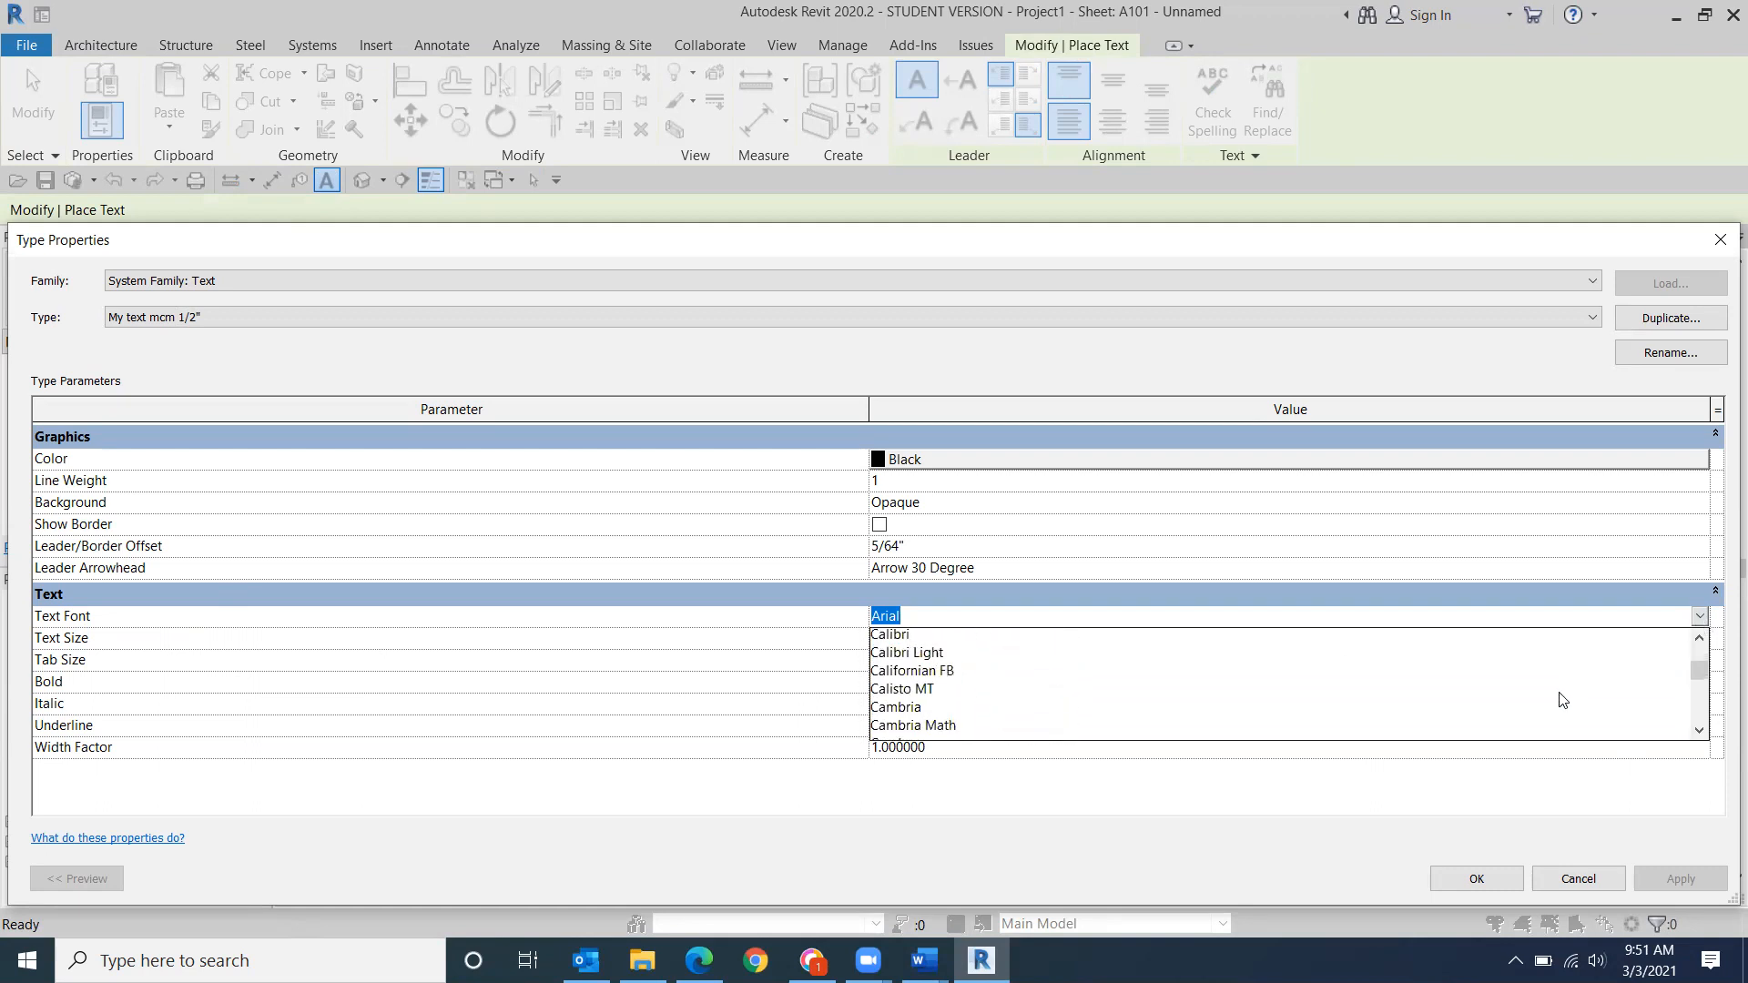
pyautogui.scroll(-5, 1563, 698)
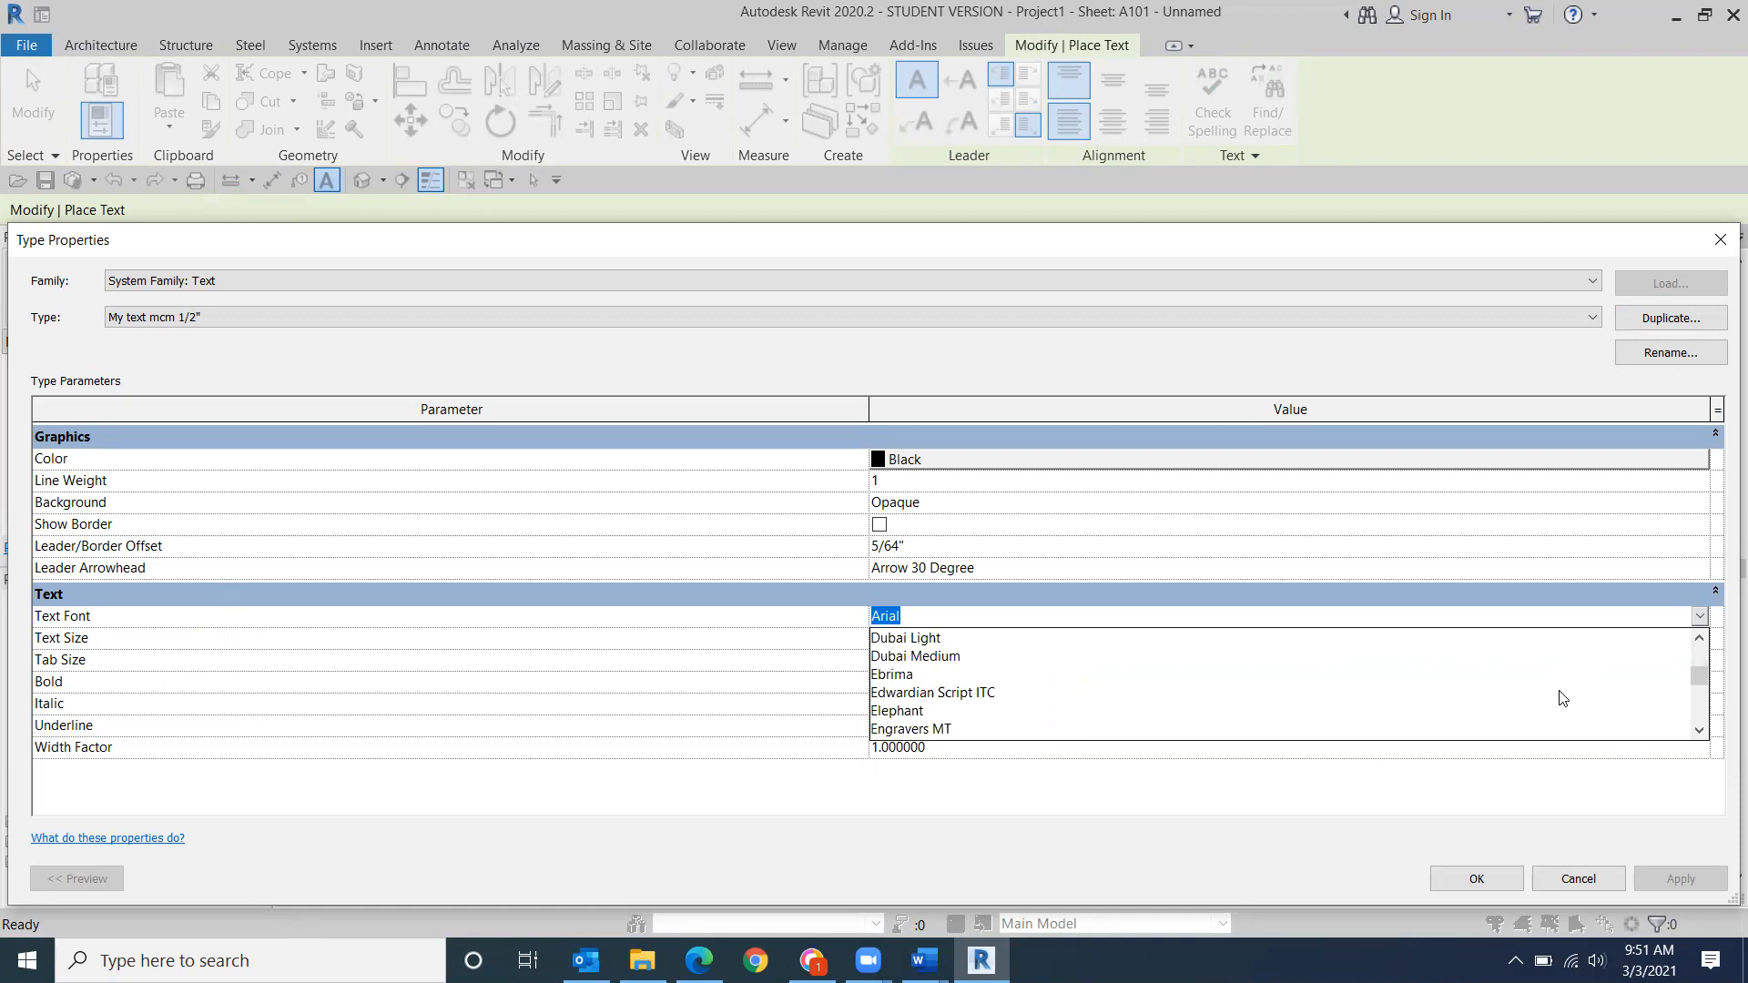
pyautogui.scroll(-7, 1563, 699)
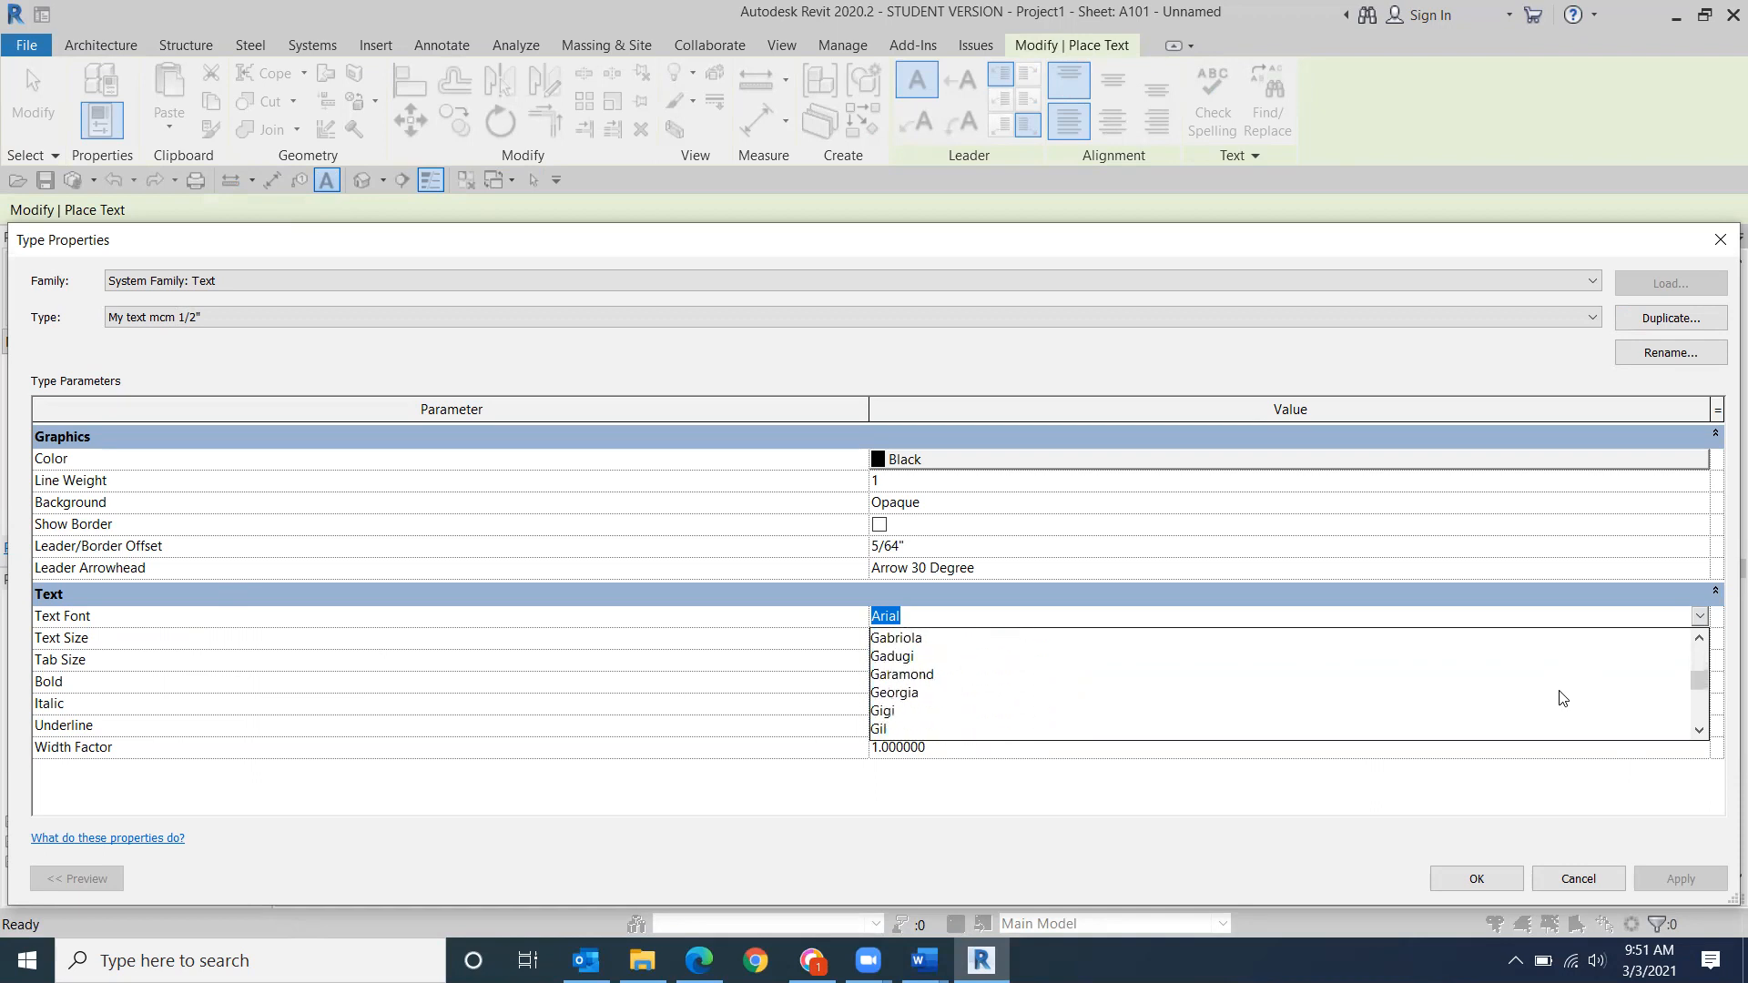
pyautogui.scroll(-4, 1563, 698)
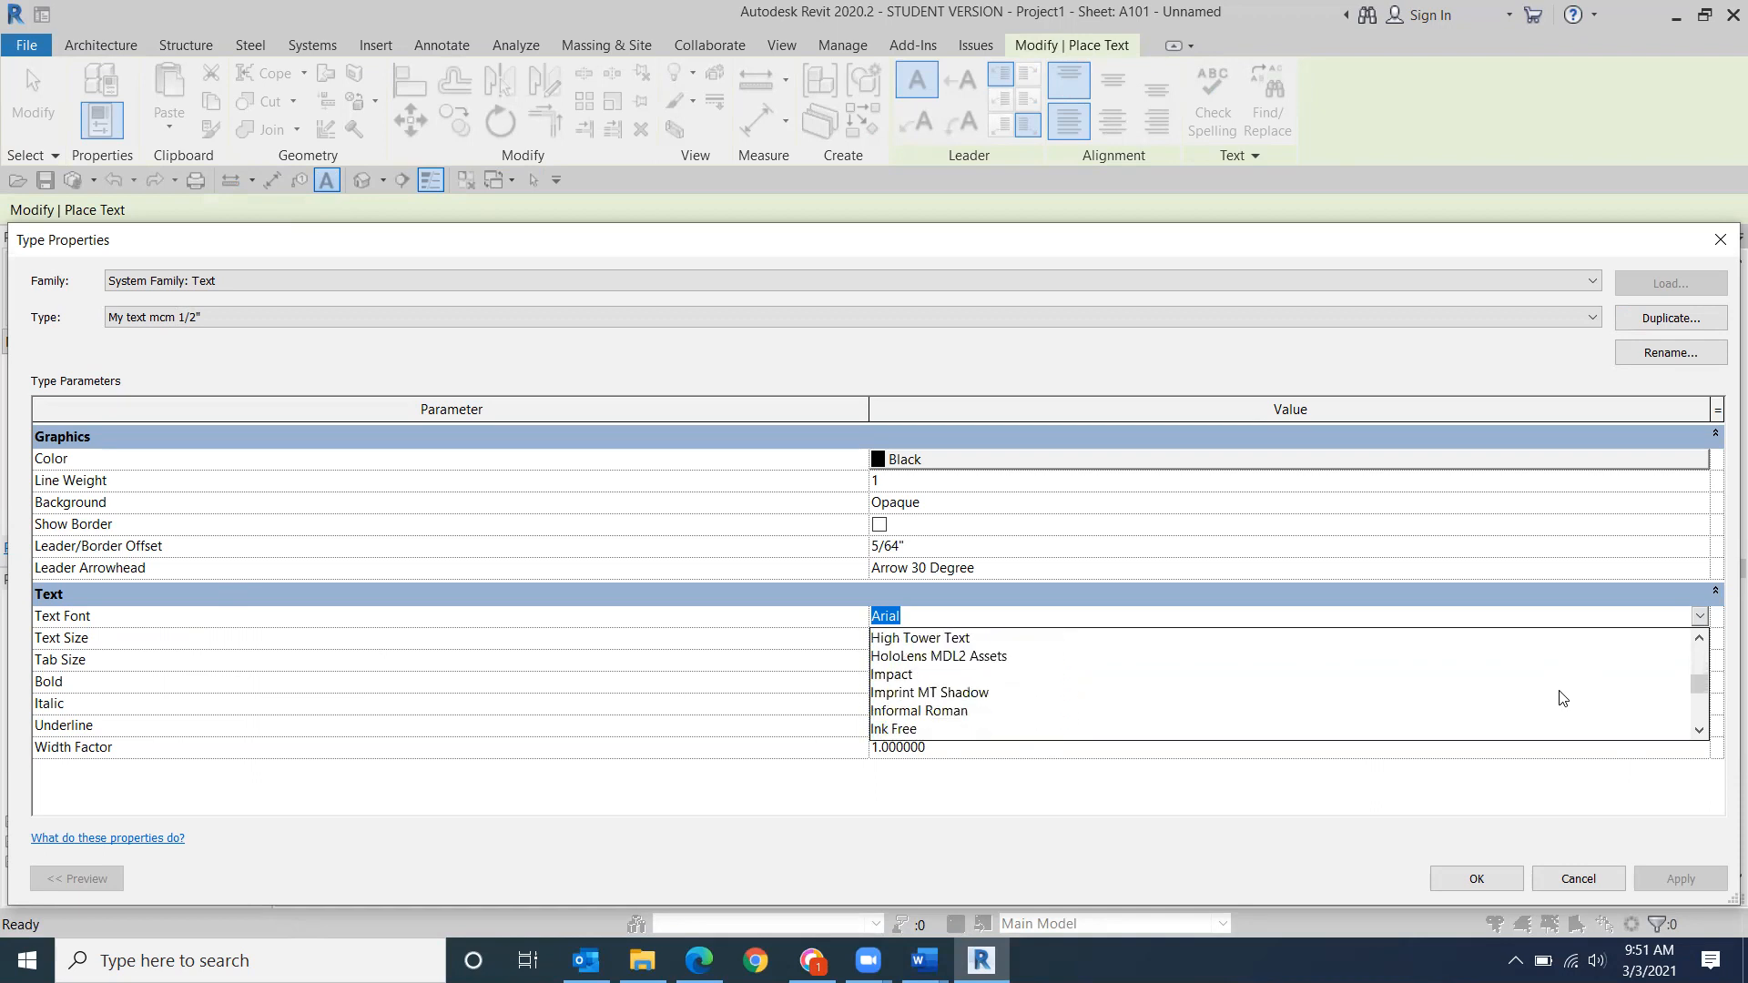
pyautogui.scroll(-8, 1562, 699)
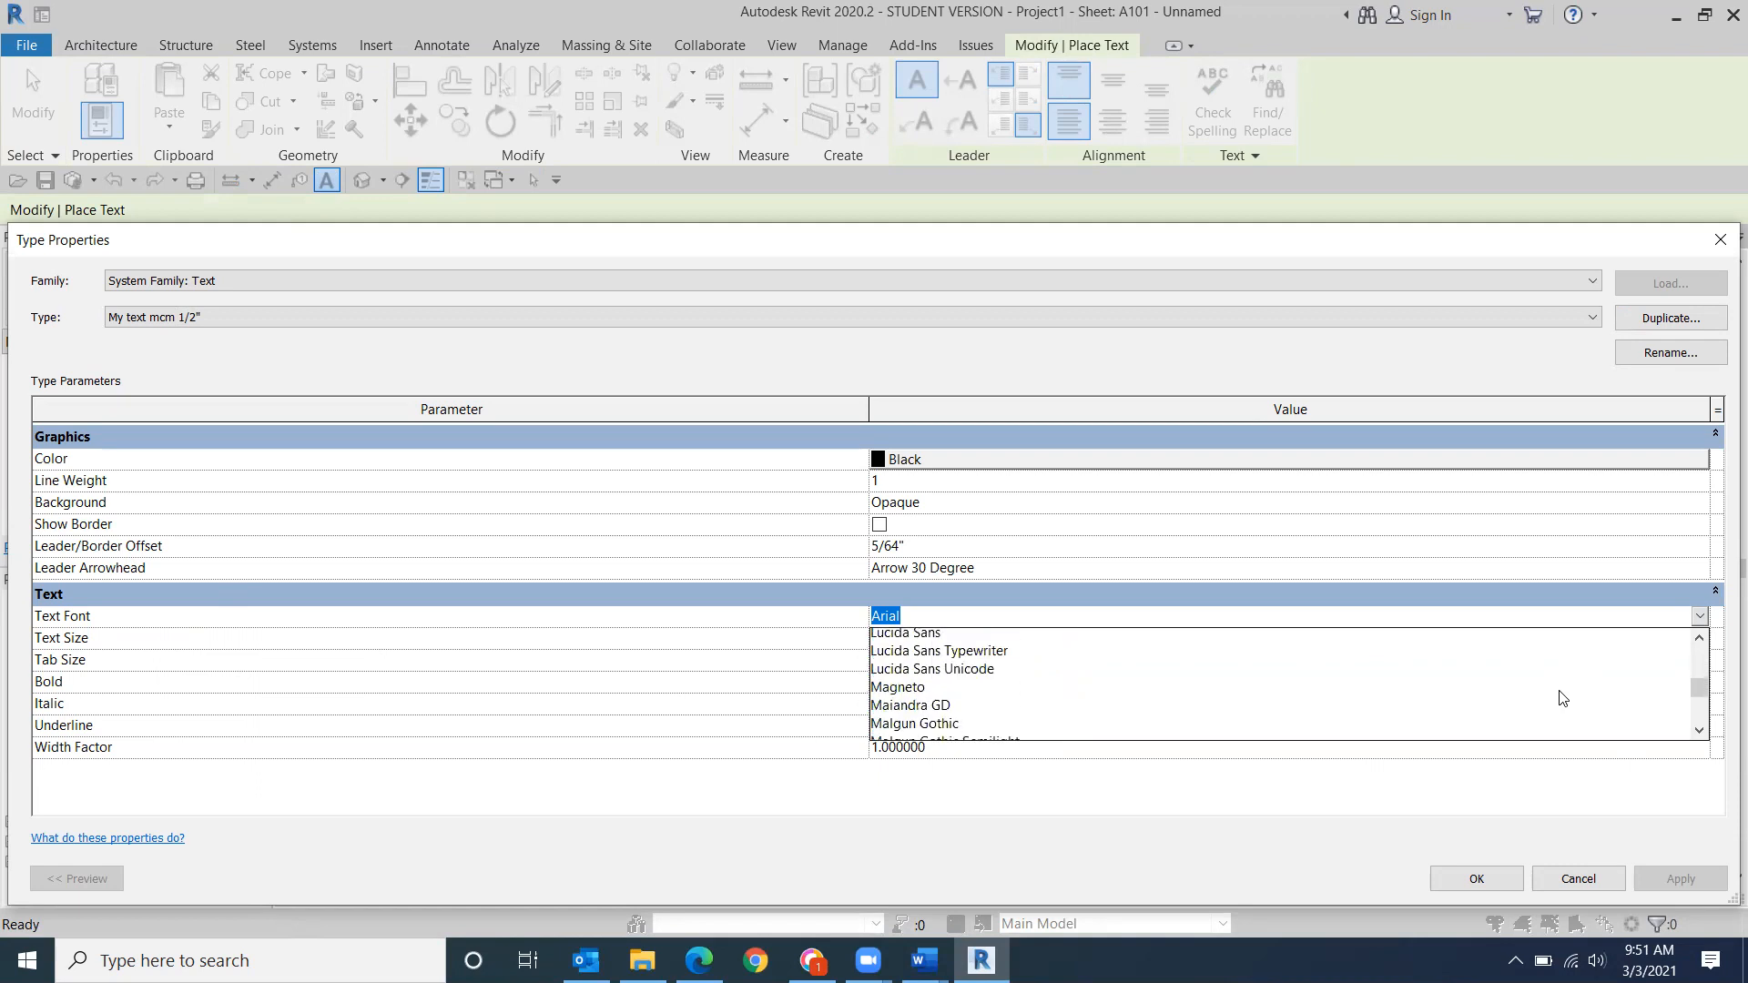
pyautogui.scroll(-8, 1563, 698)
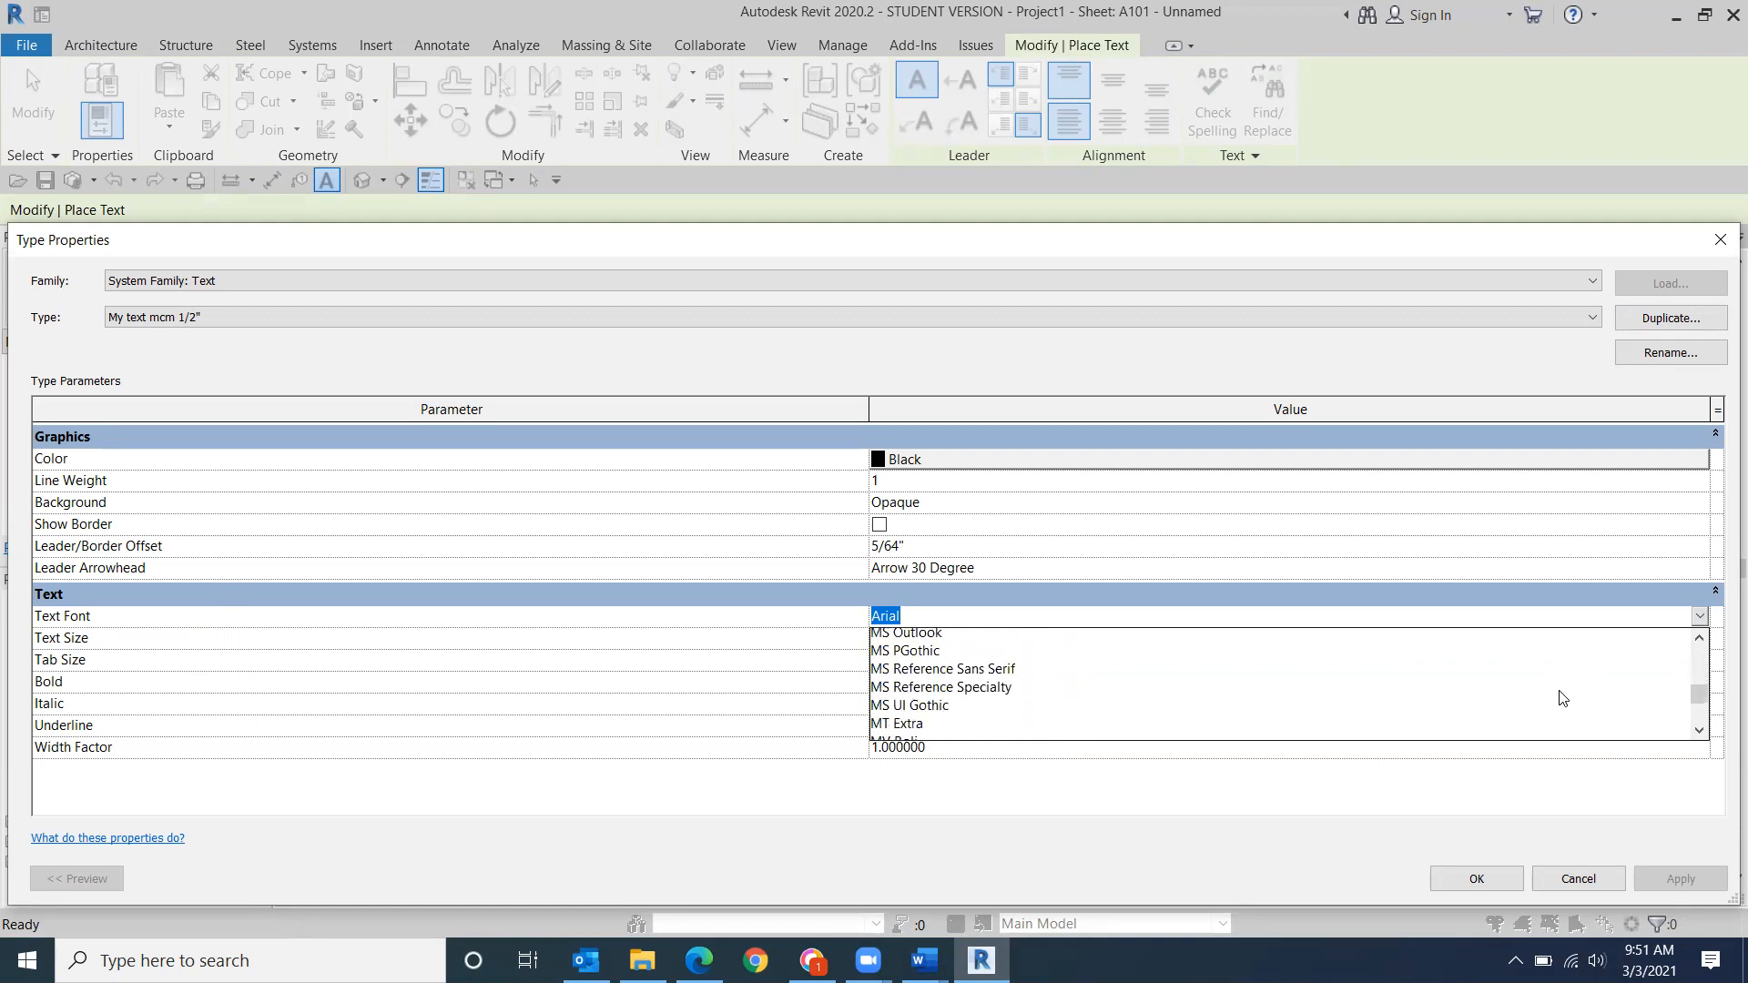
pyautogui.scroll(-8, 1562, 698)
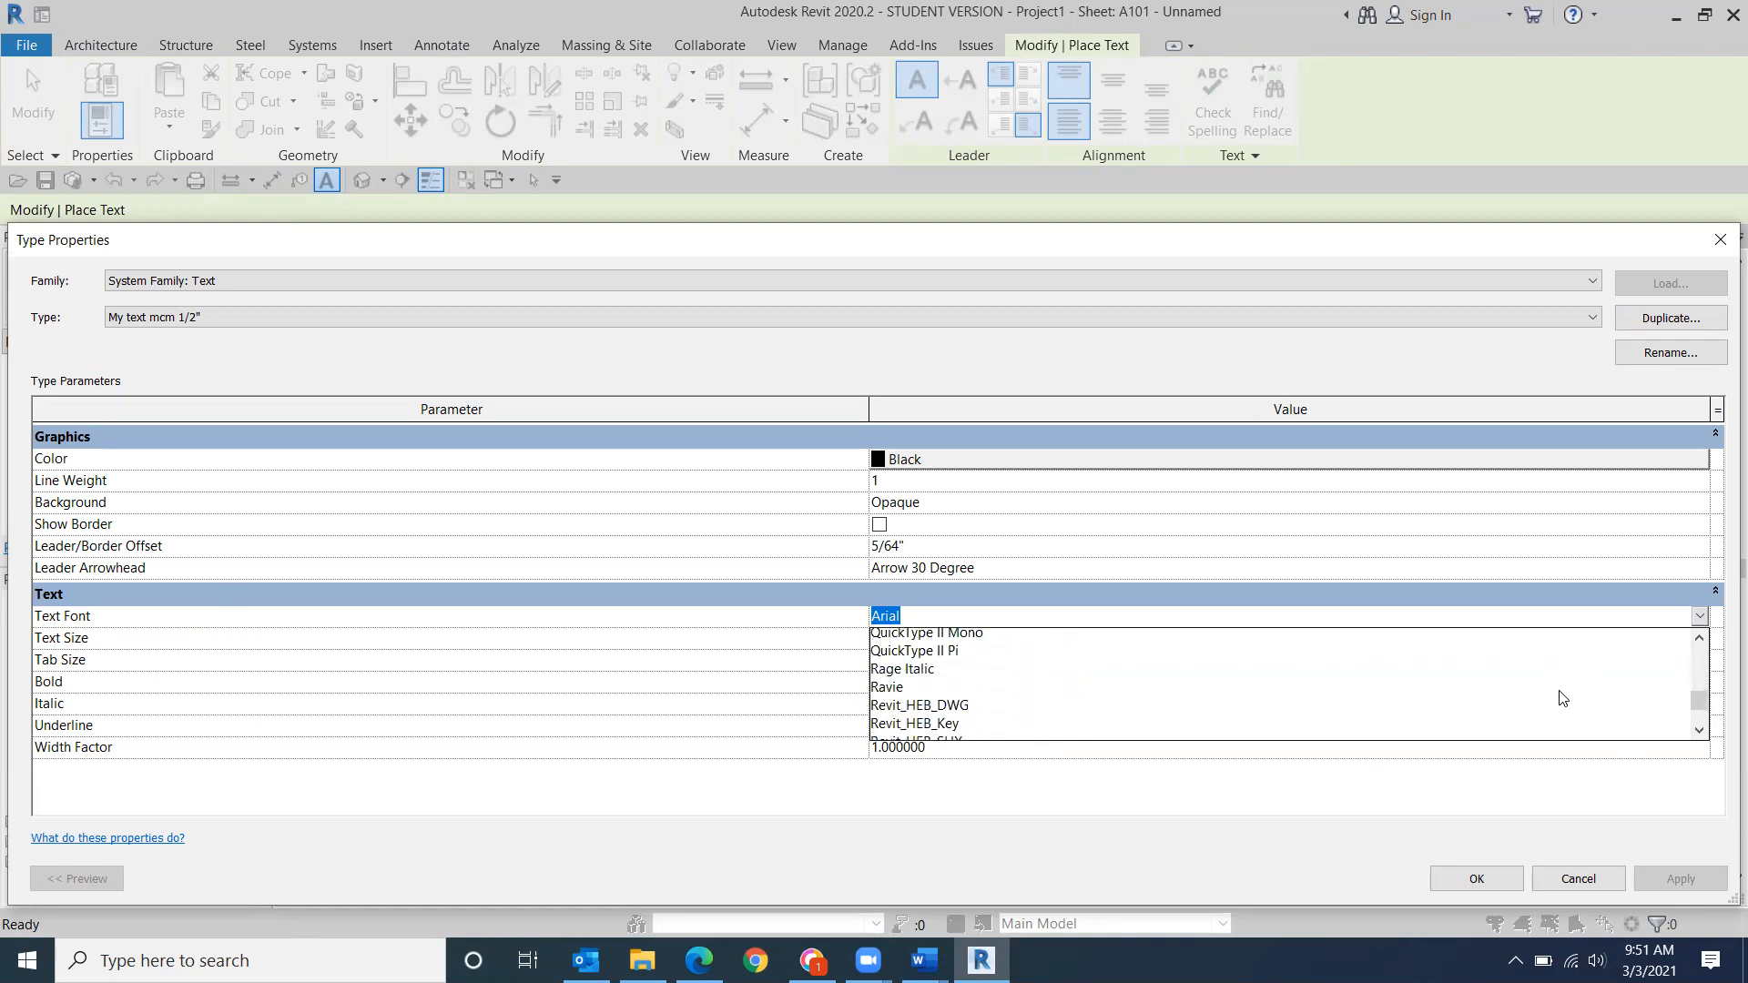
pyautogui.scroll(-8, 1562, 698)
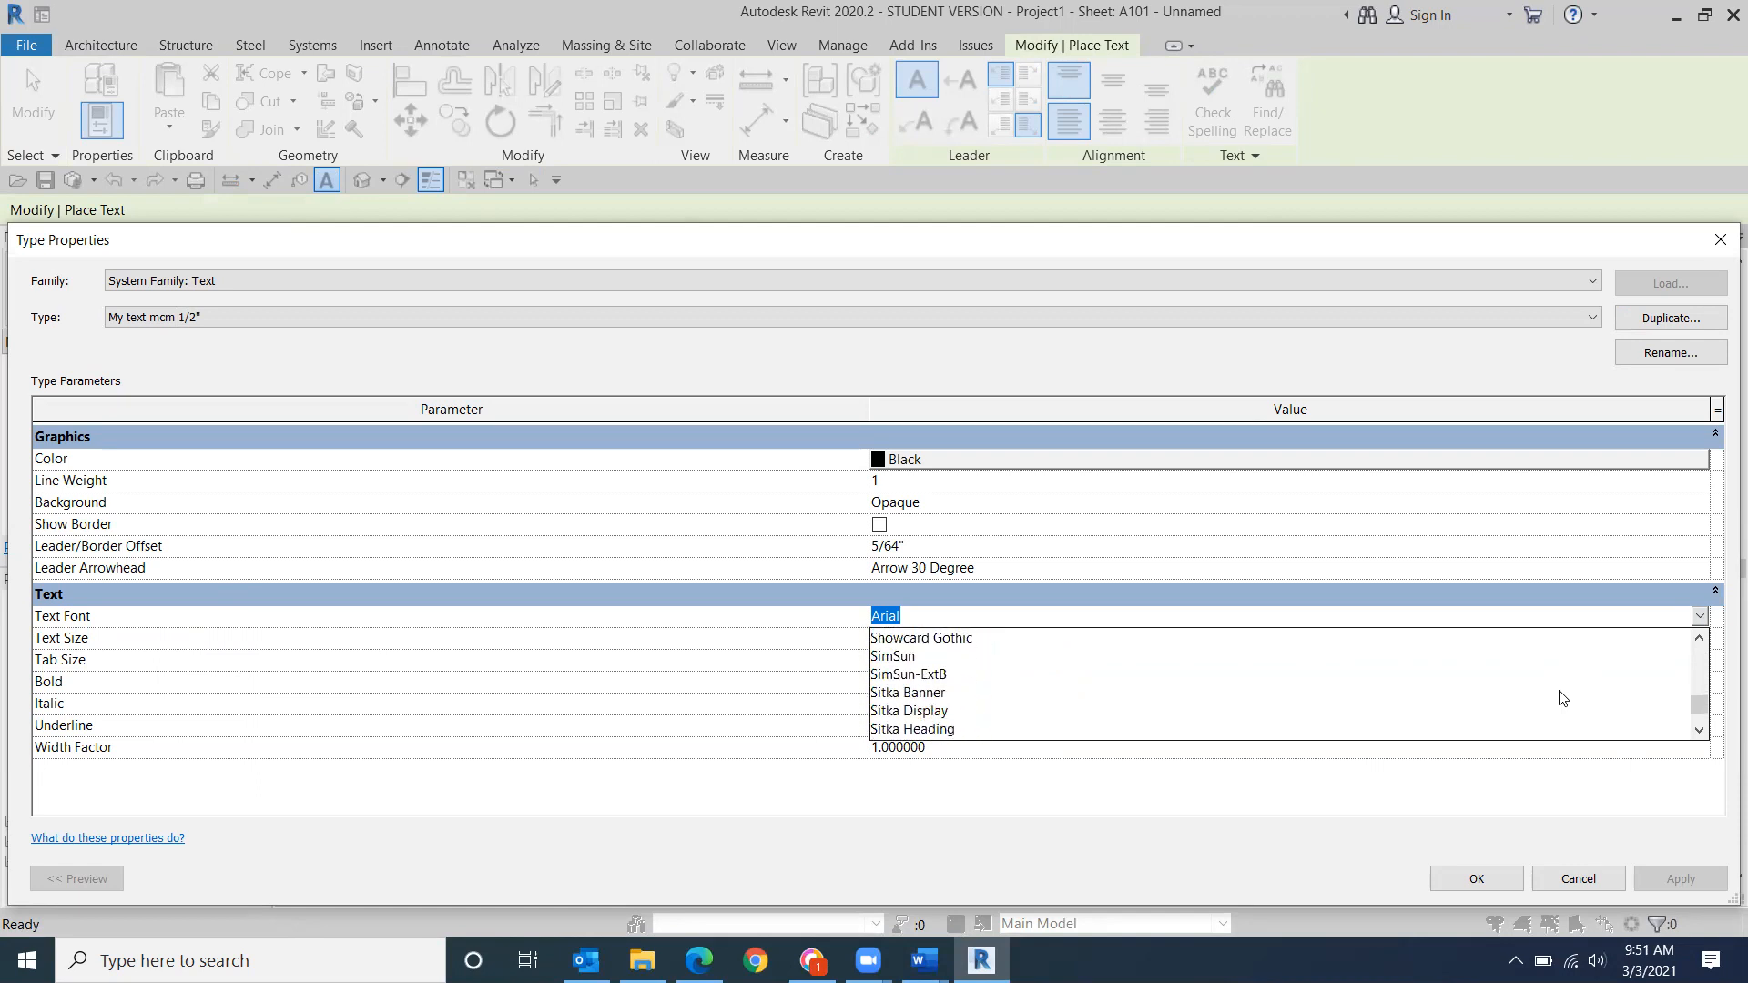
pyautogui.scroll(-6, 1563, 699)
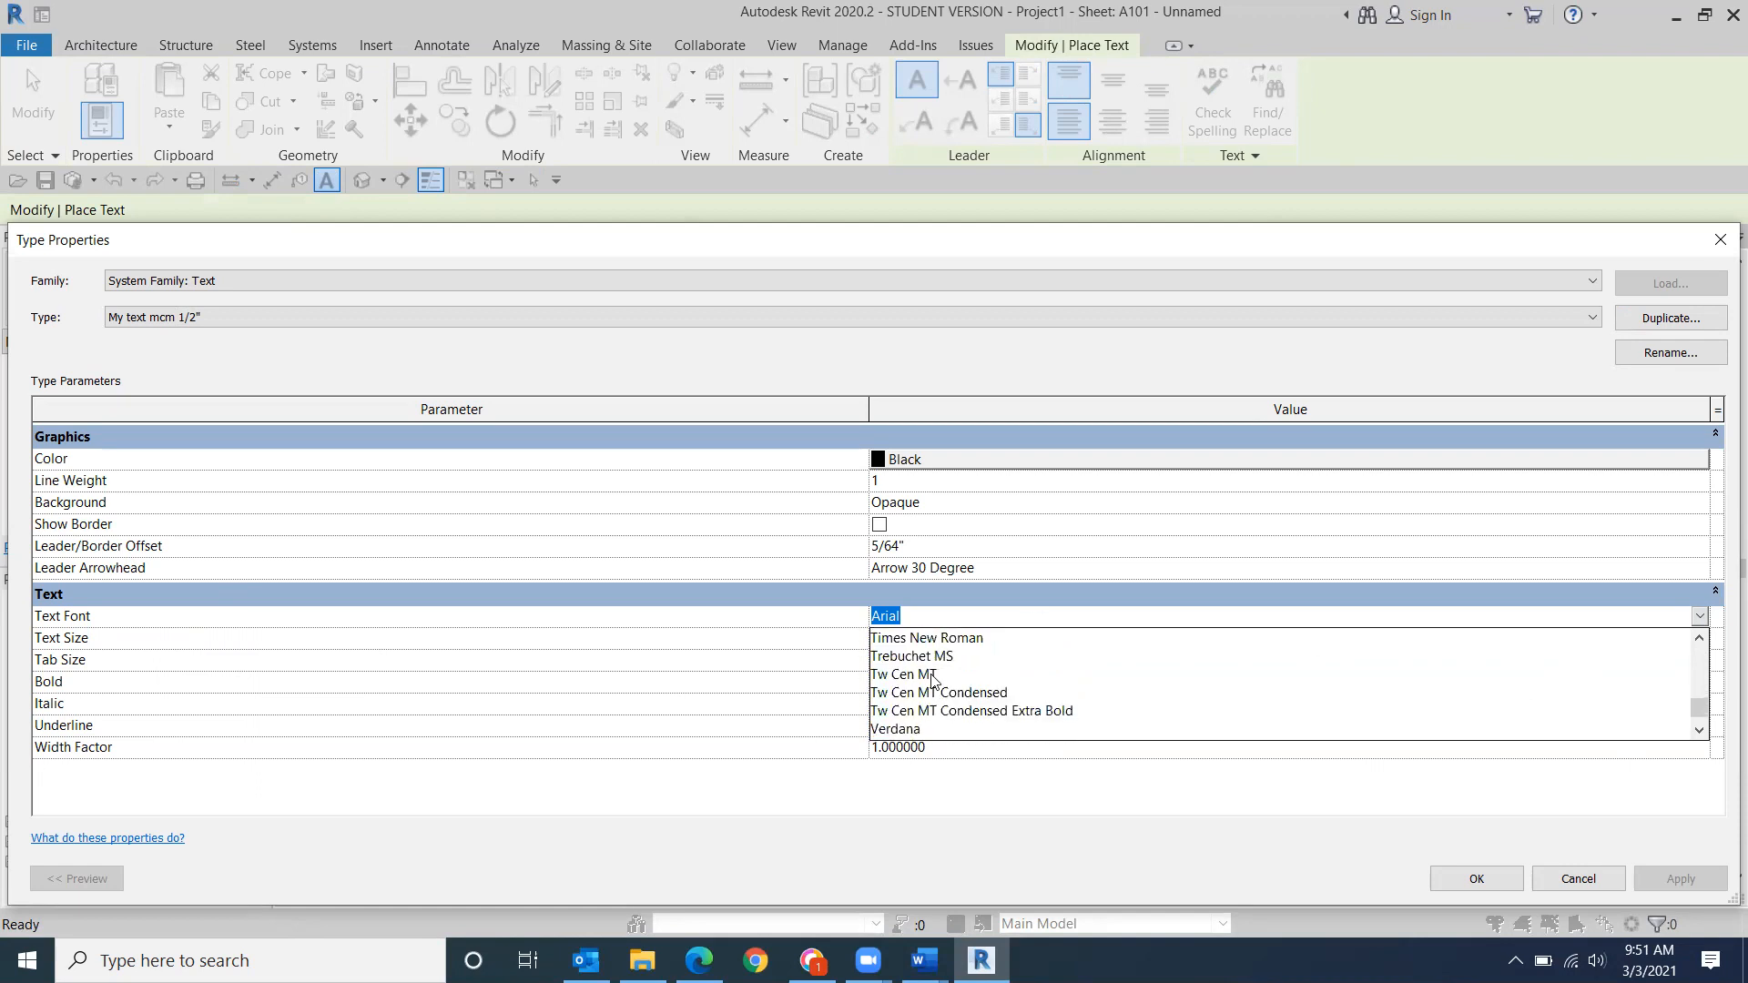
pyautogui.click(927, 657)
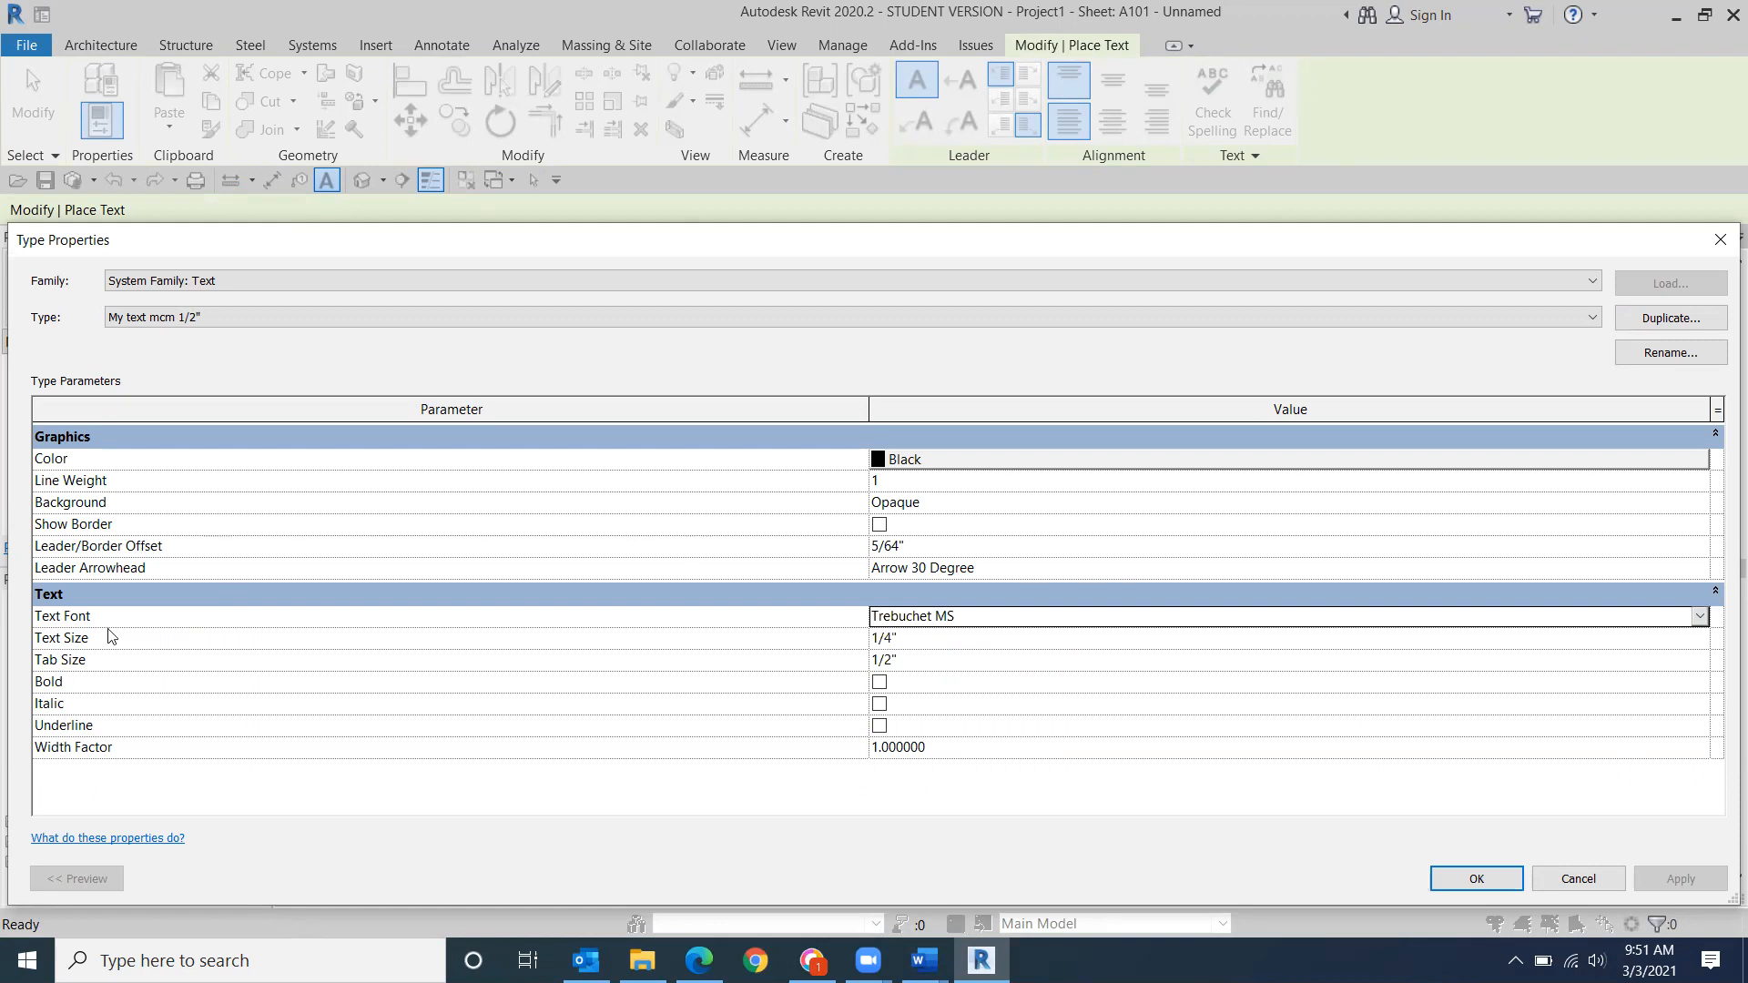
# - Set the text size of the My text mcm 1/2" type to 1" and accept the type properties
pyautogui.click(908, 645)
pyautogui.write('1')
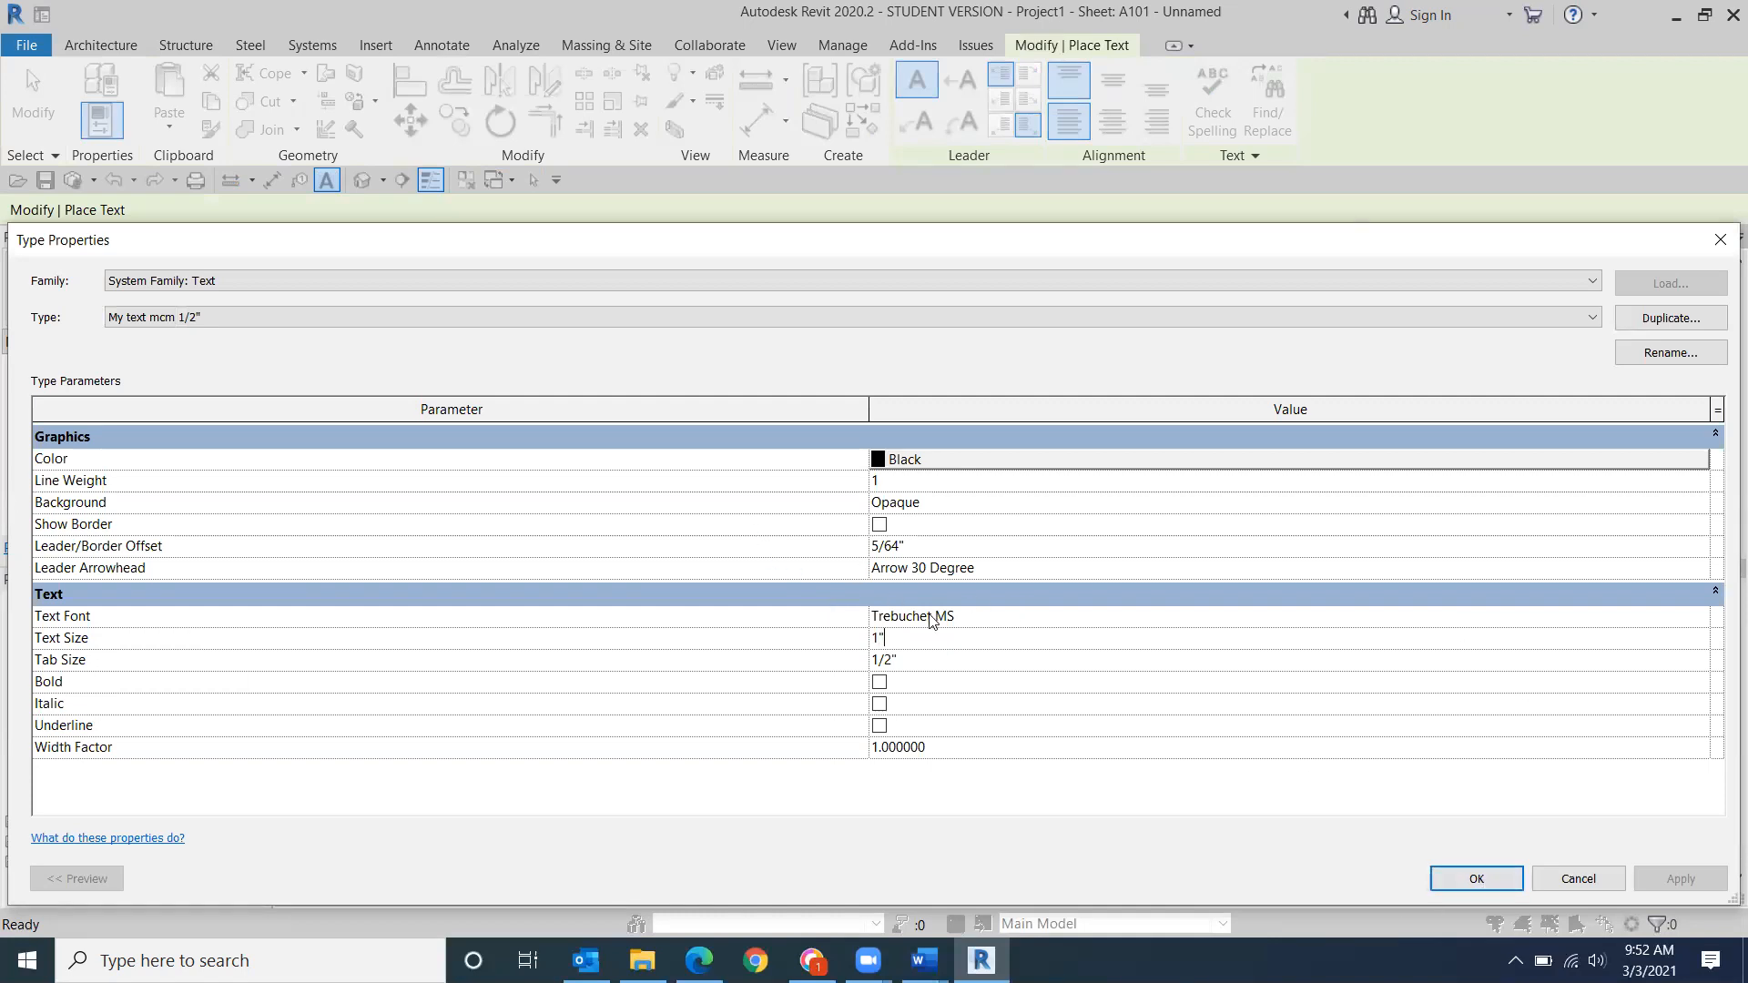
pyautogui.click(1476, 879)
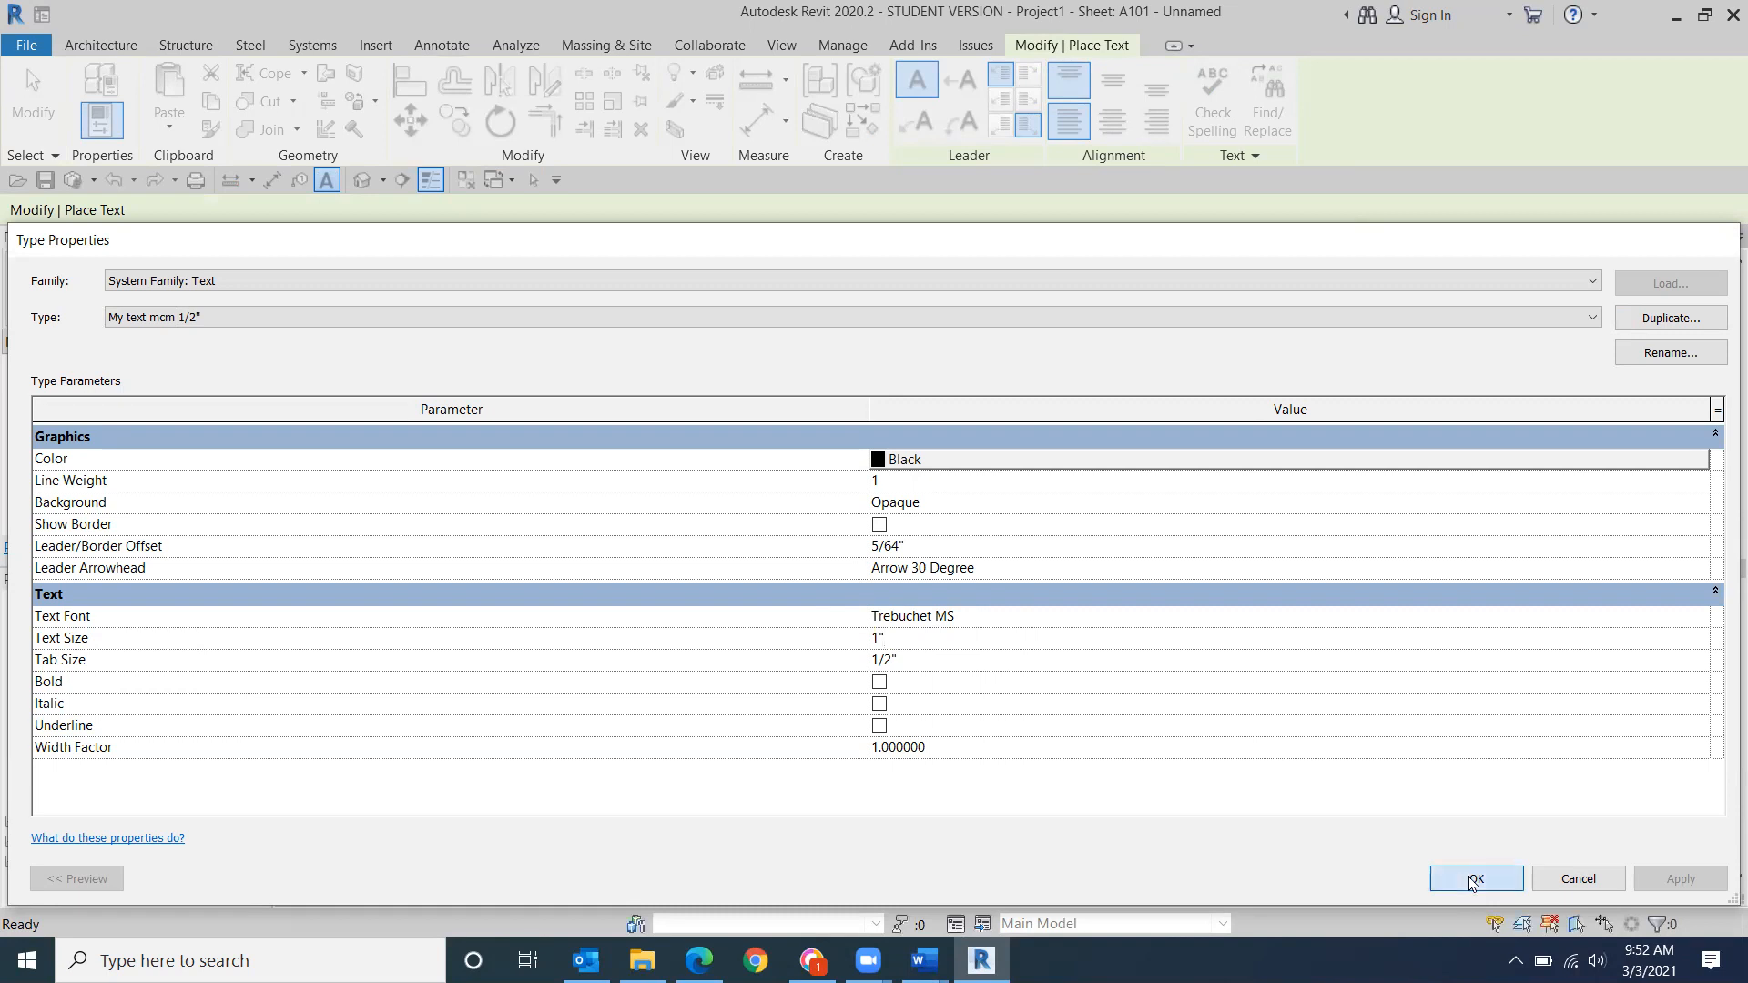
# - Place the text MCM on the sheet below MIDTERM using the new text type, and end the Text command
pyautogui.click(672, 492)
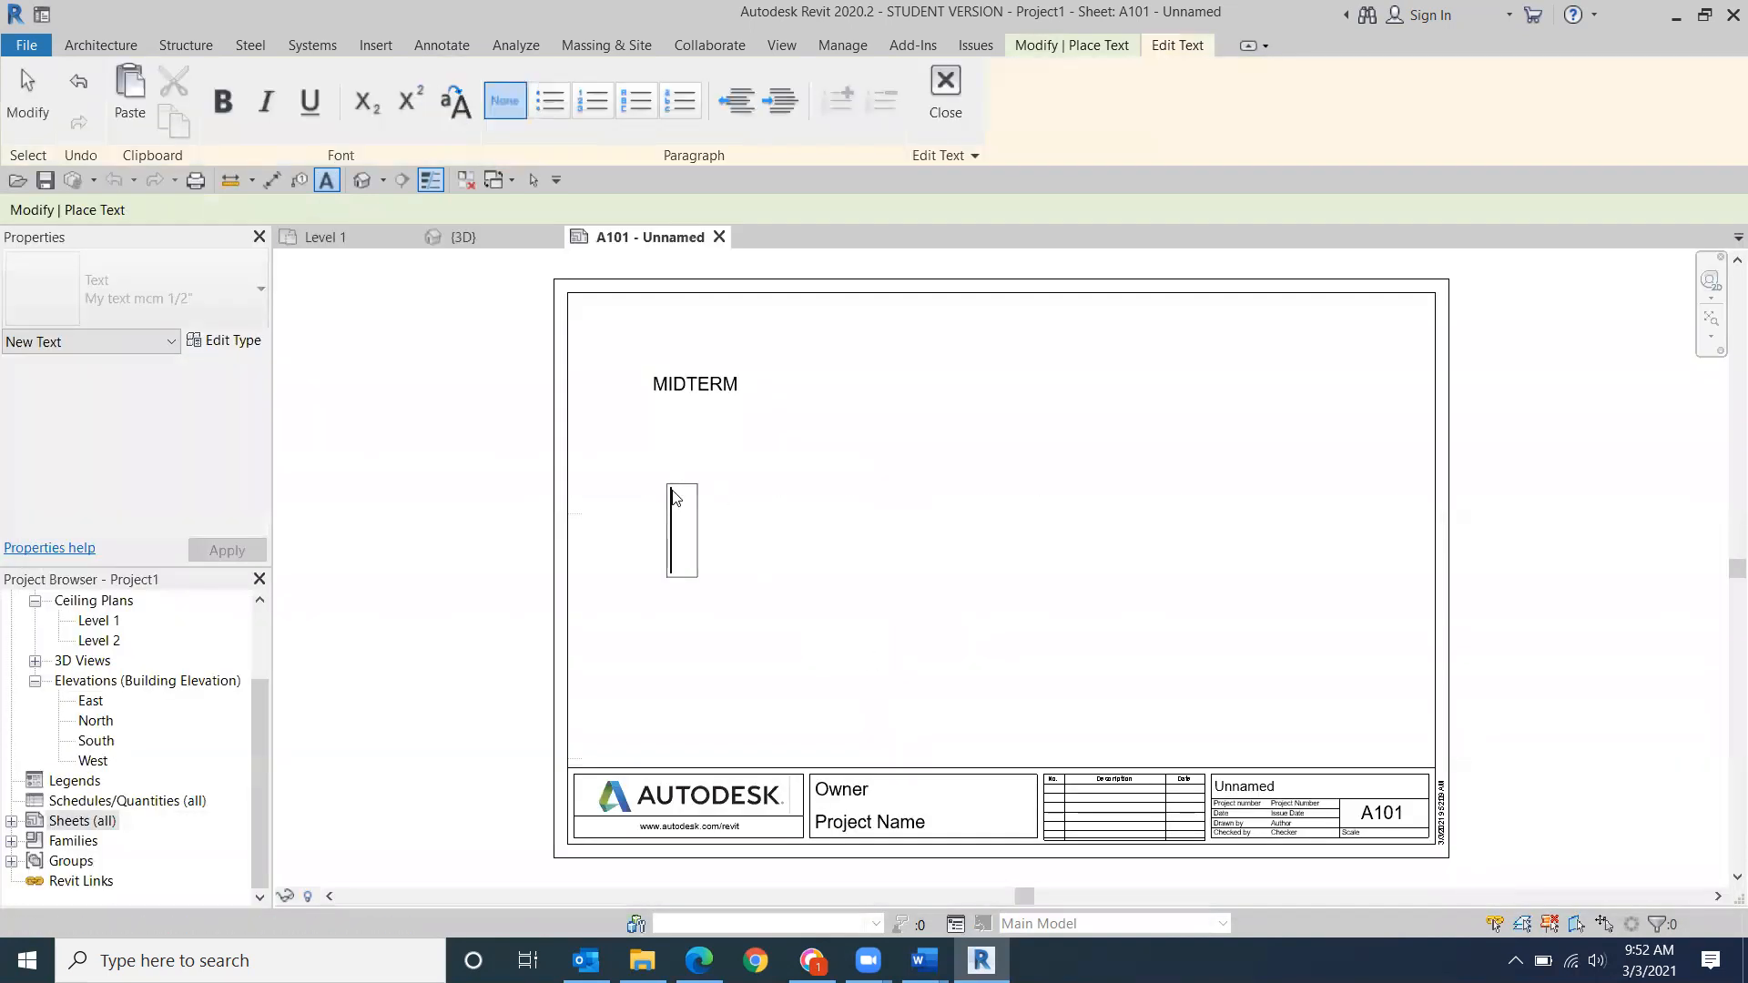
pyautogui.write('CM')
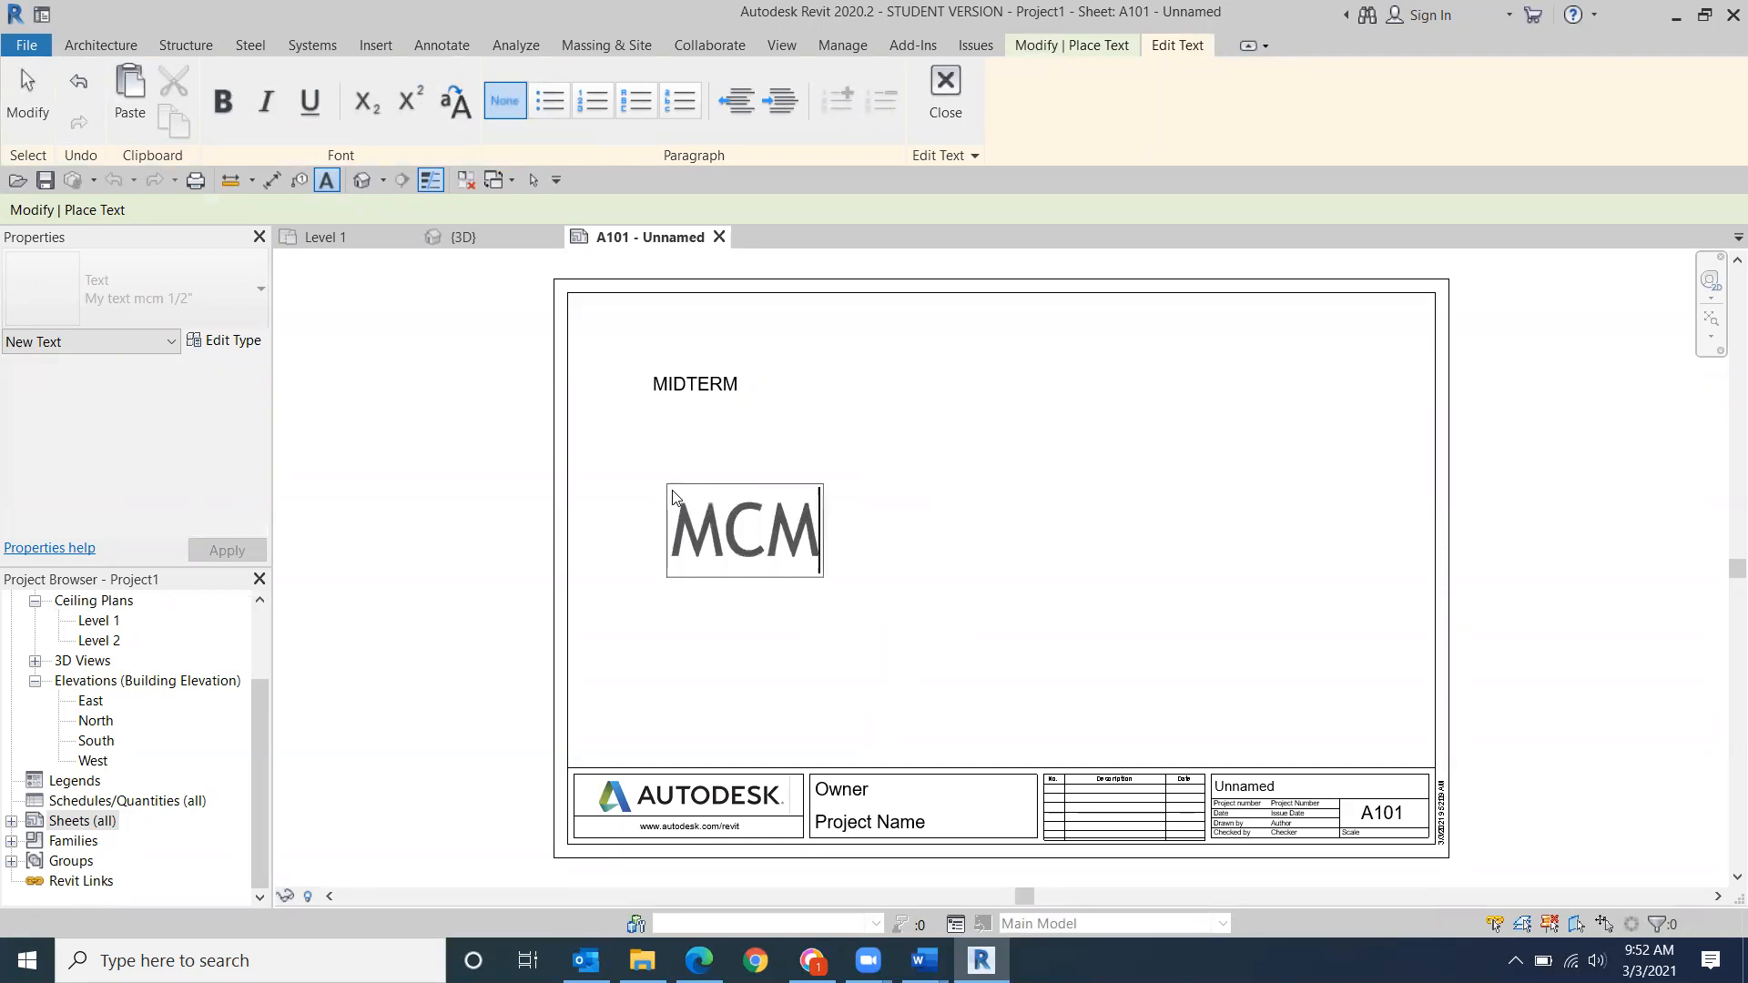
pyautogui.click(1080, 646)
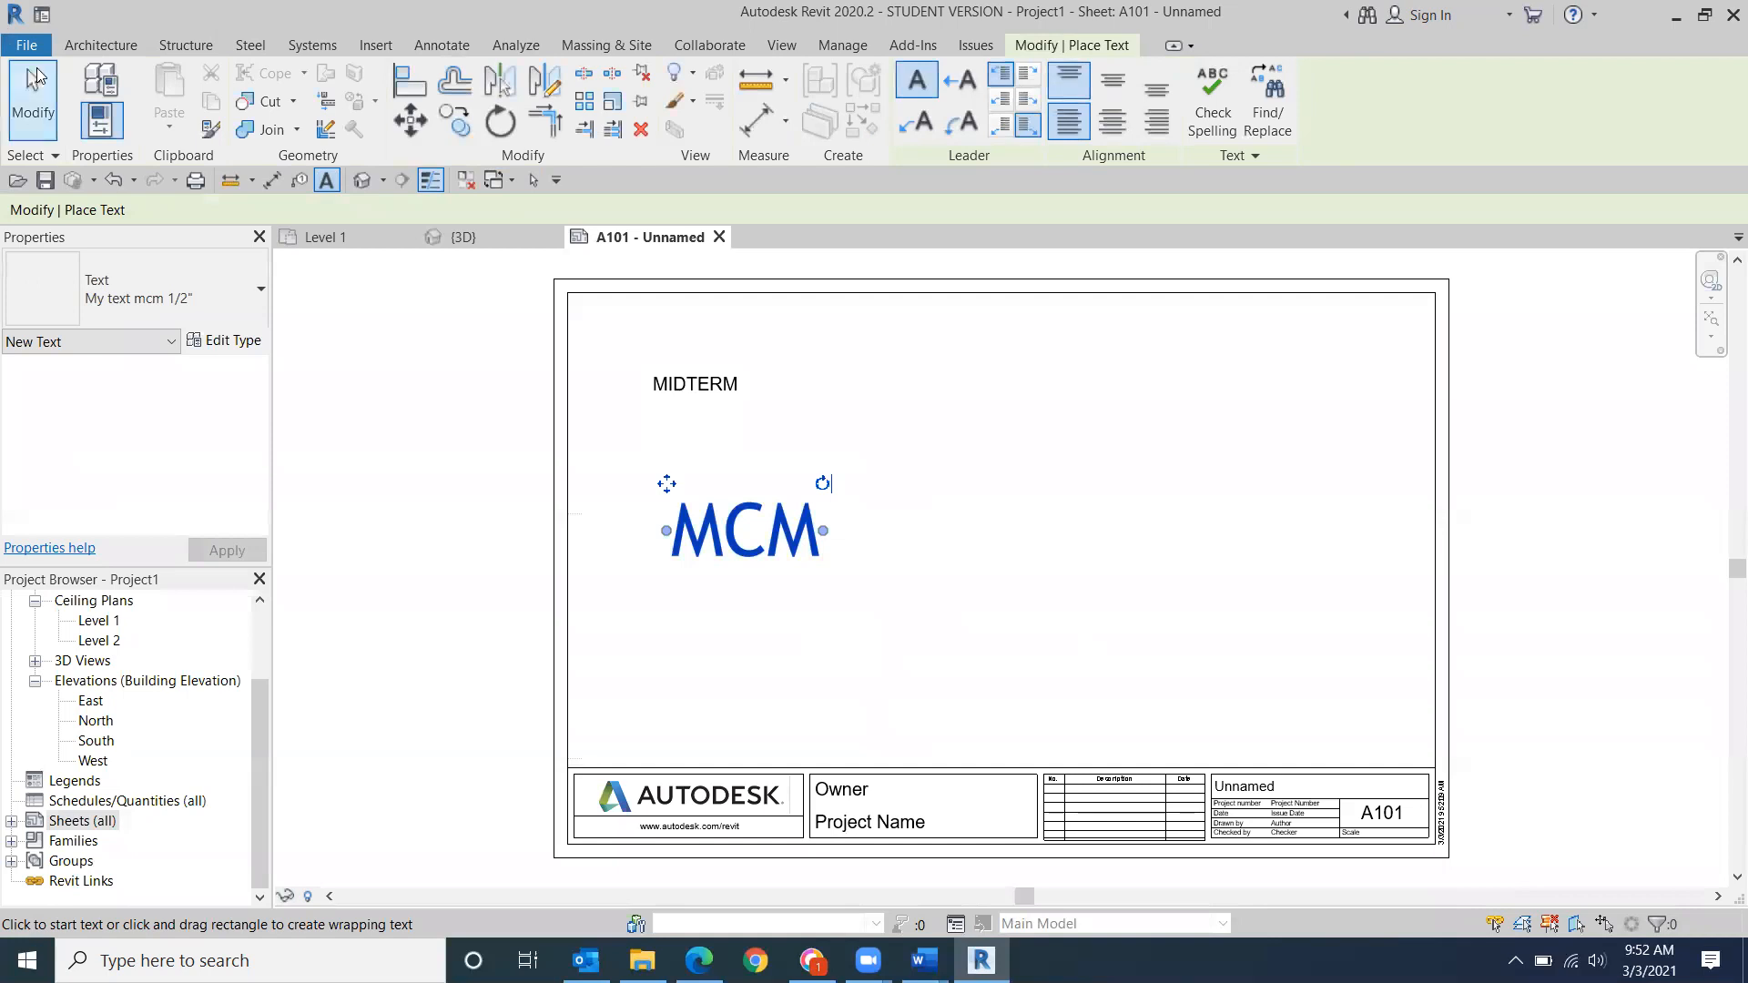
pyautogui.click(33, 95)
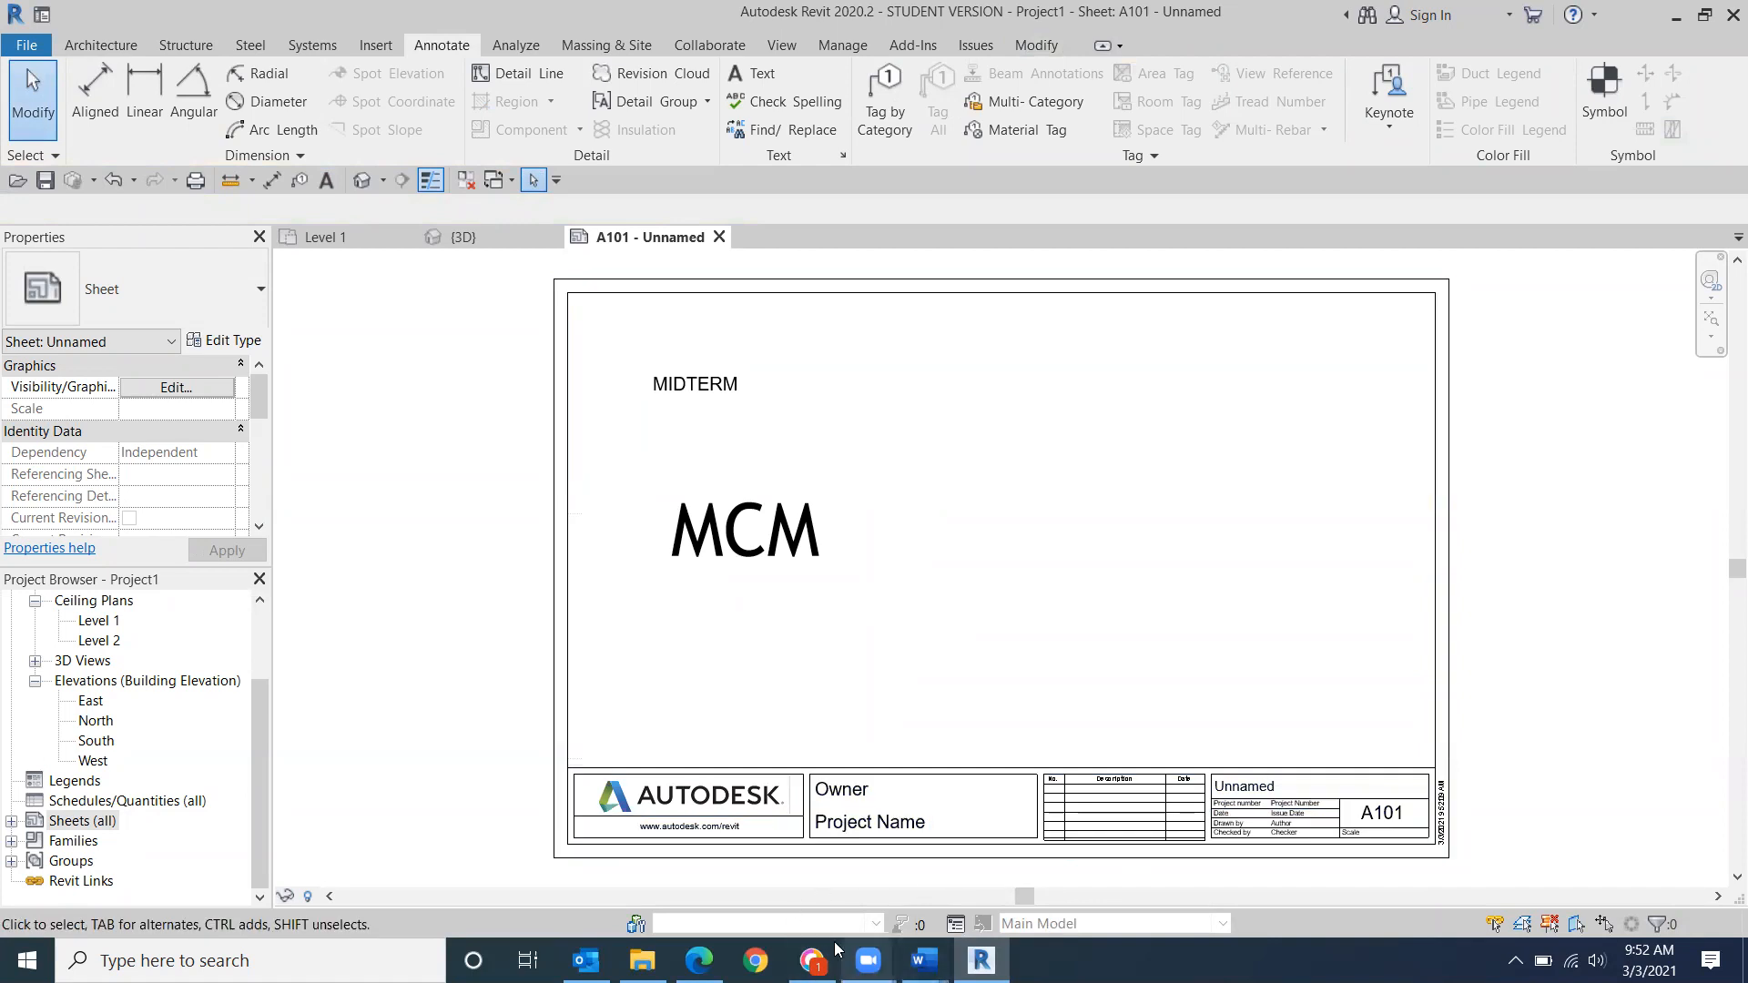
# - Switch to the Edge browser, open Plan Set.pdf from the course files, and examine the title sheet's layout and headings
pyautogui.click(699, 960)
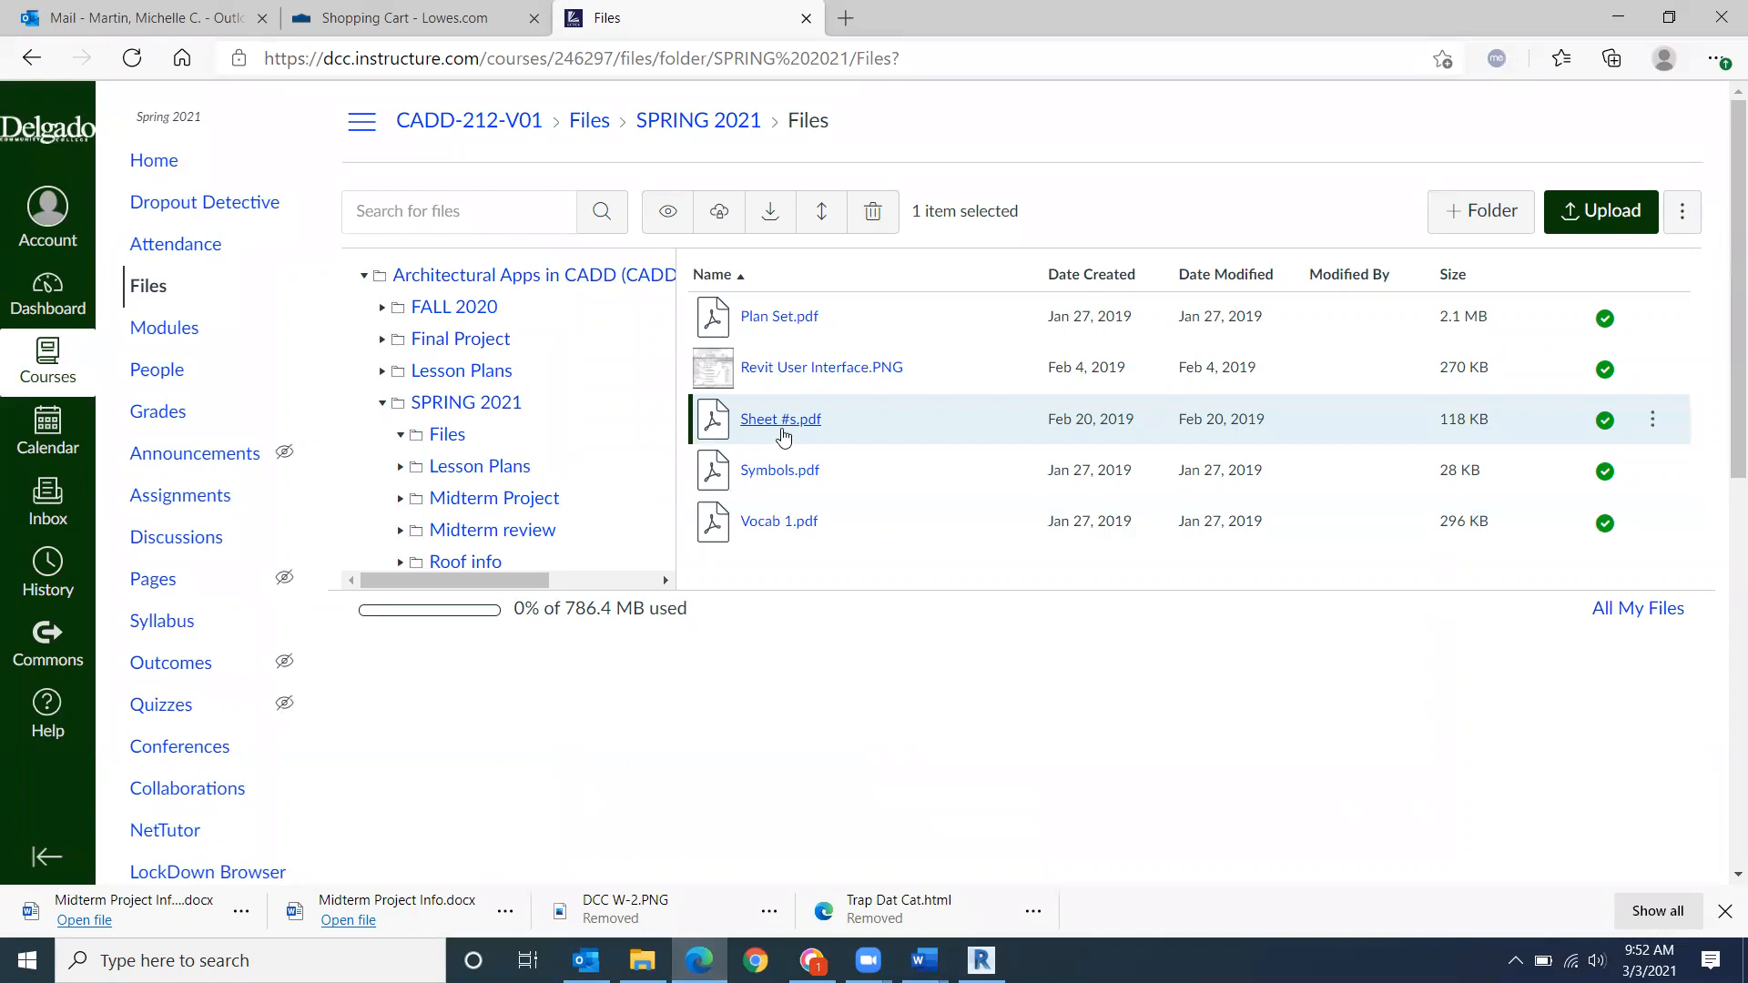
pyautogui.click(779, 319)
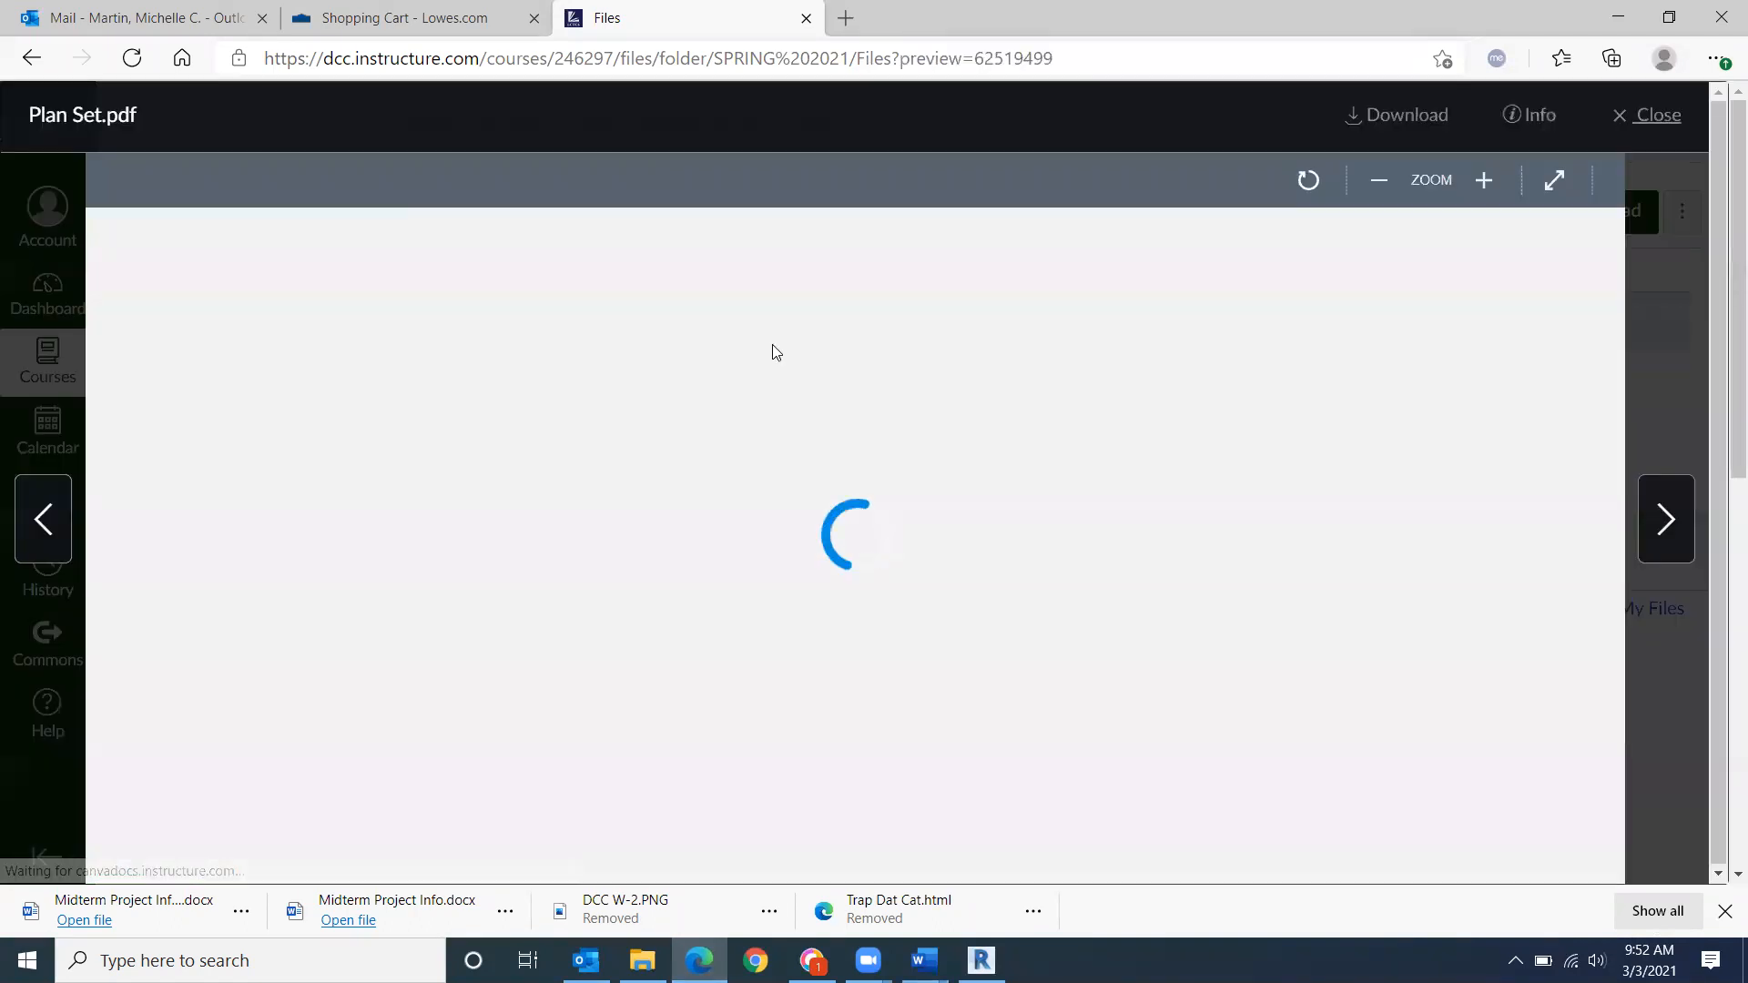
pyautogui.scroll(-4, 972, 455)
pyautogui.scroll(-4, 1069, 471)
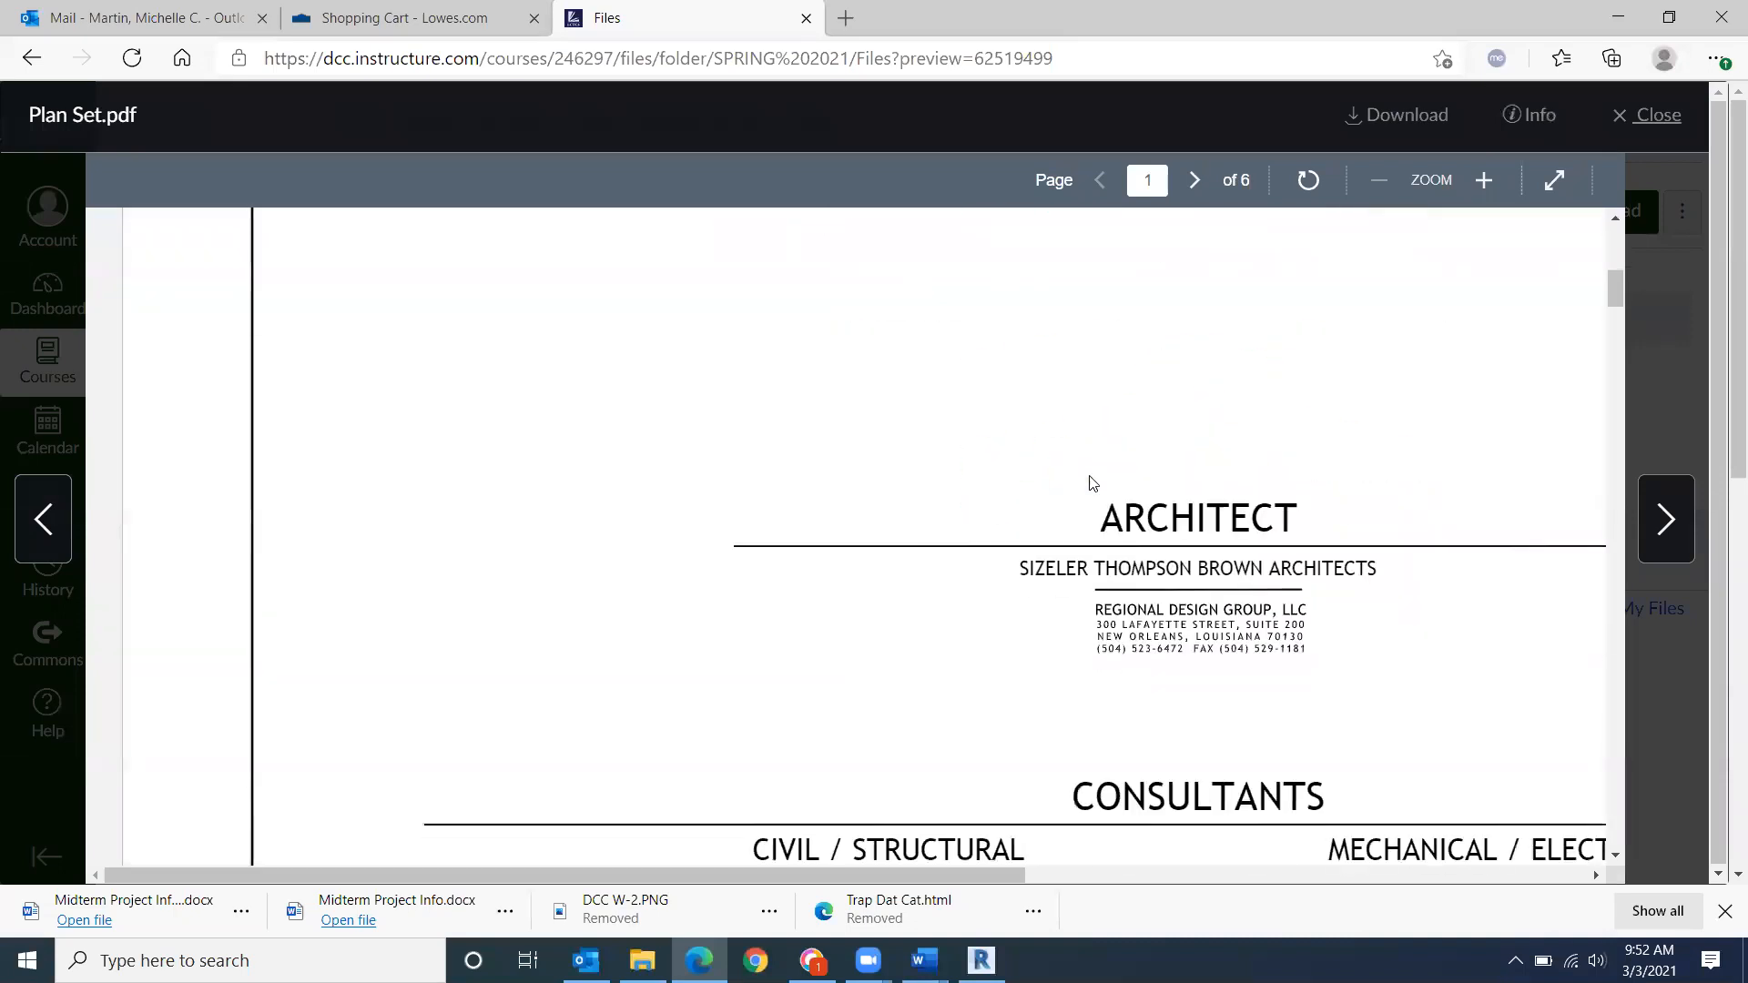
pyautogui.scroll(3, 1151, 632)
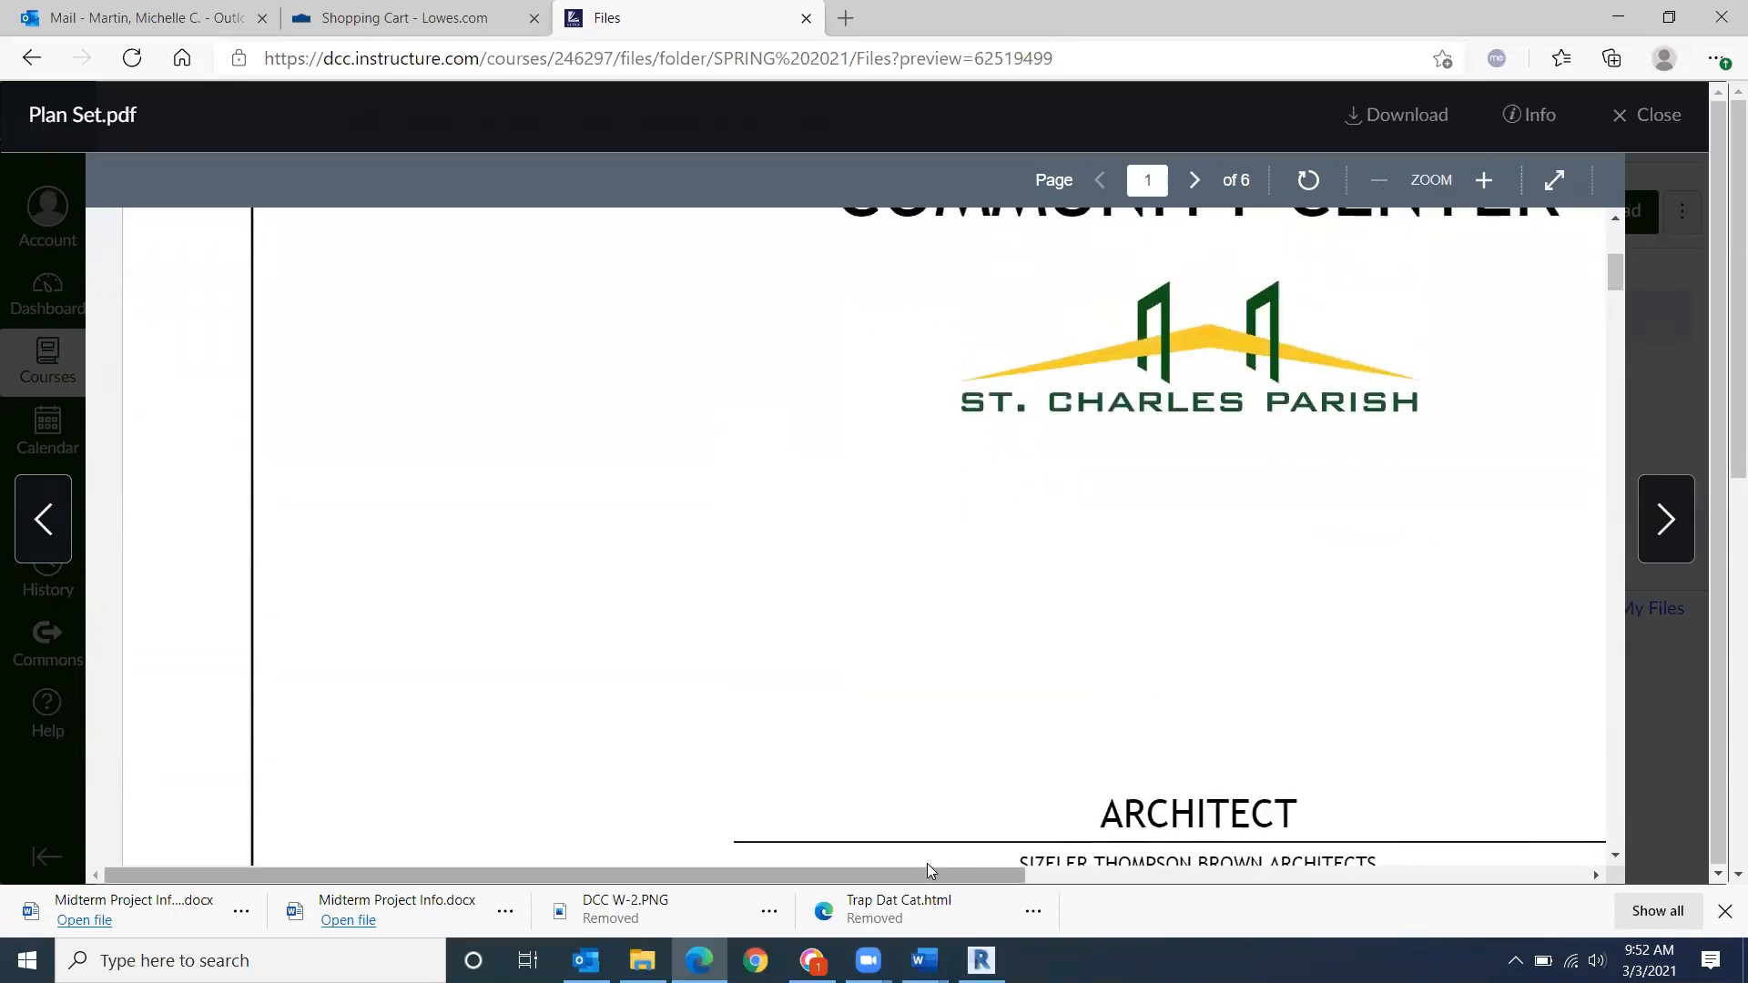
pyautogui.moveTo(923, 869); pyautogui.dragTo(1151, 902)
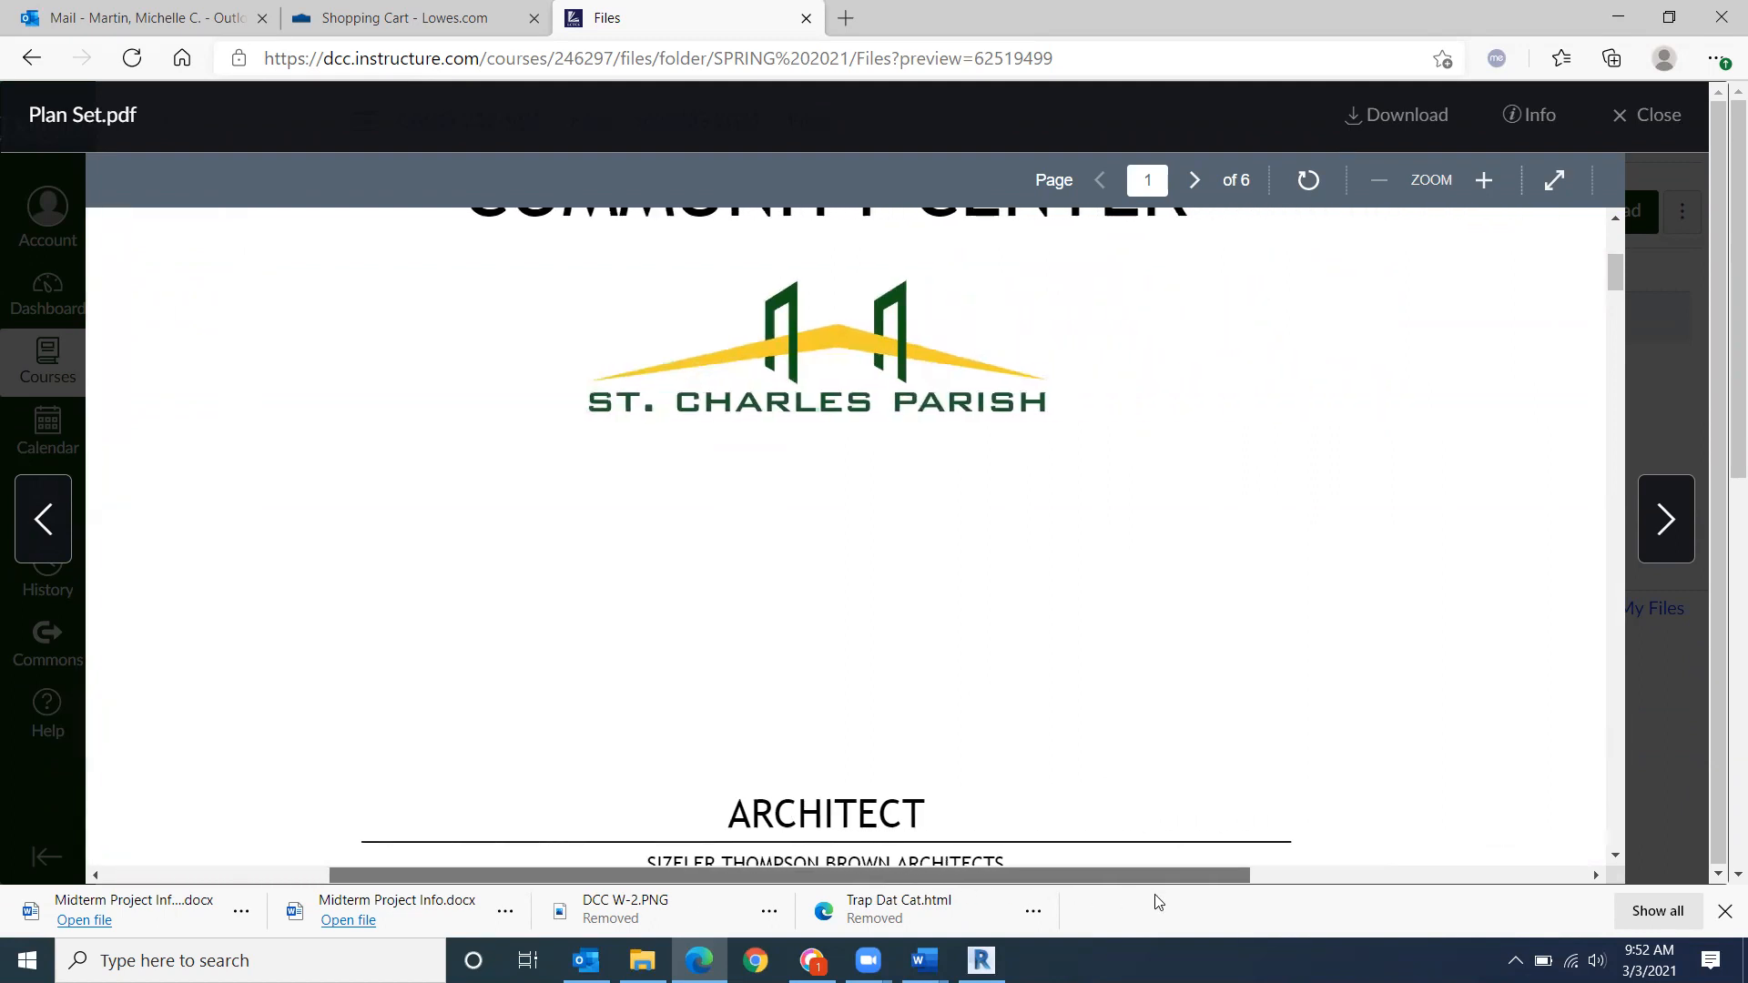
pyautogui.scroll(5, 1182, 741)
pyautogui.scroll(-2, 1185, 742)
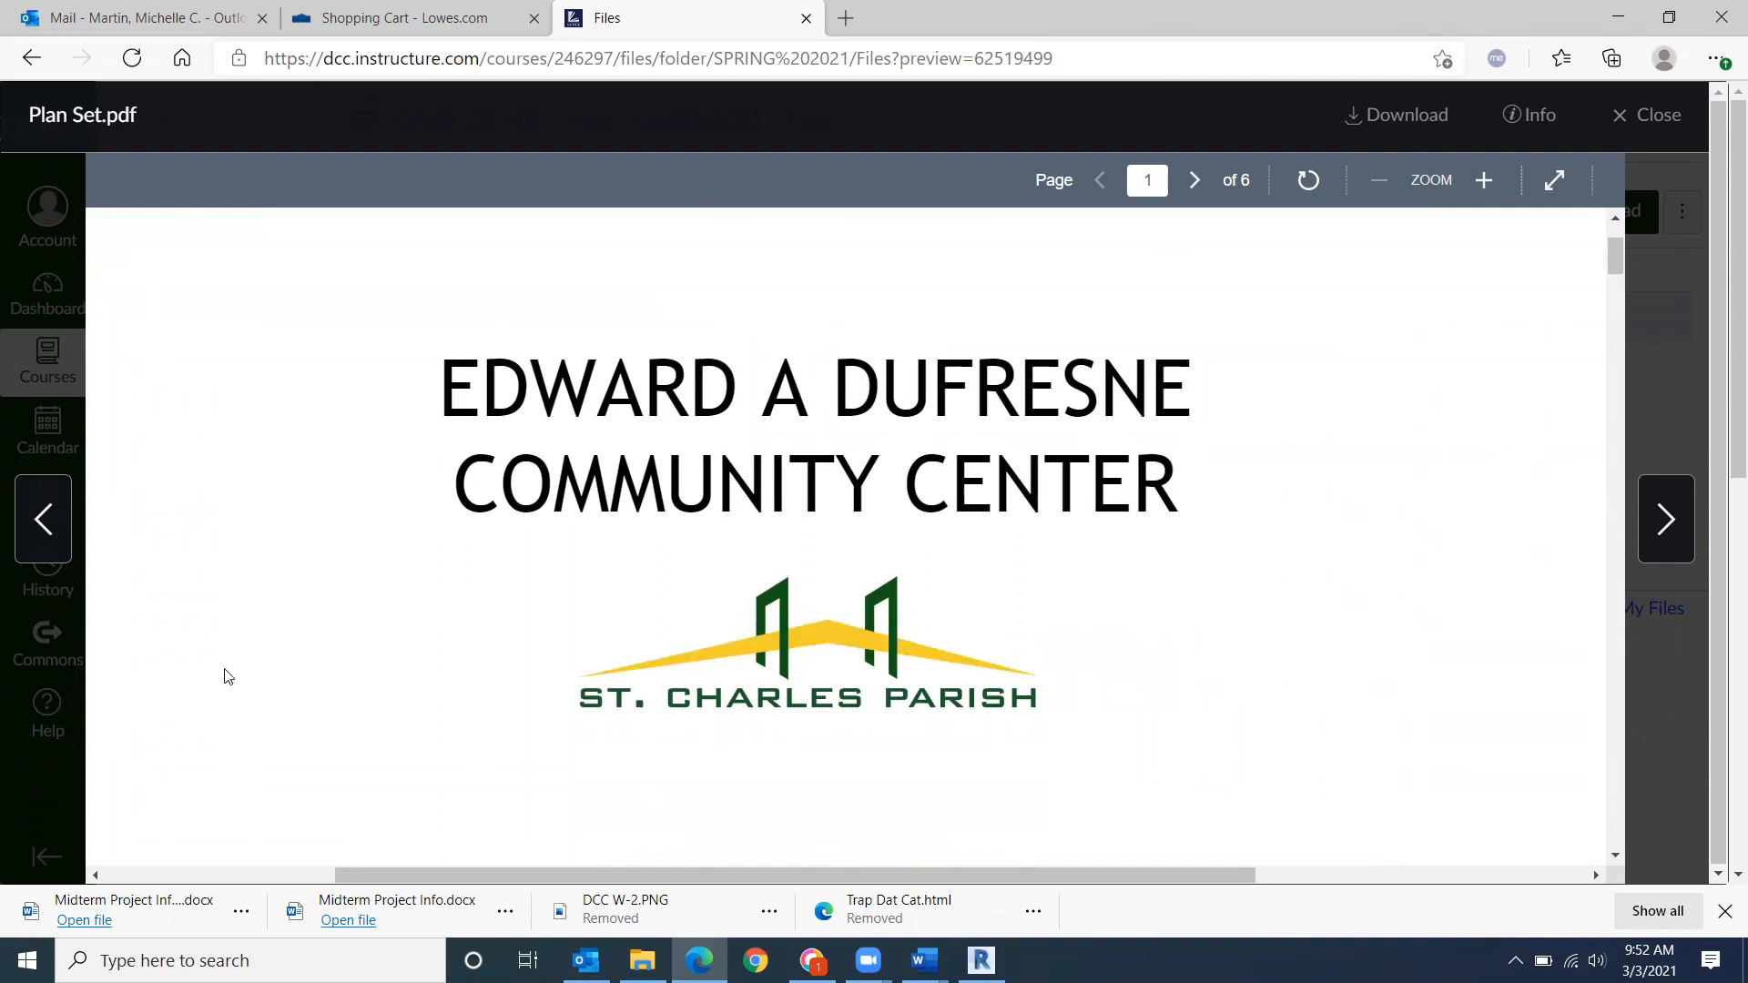
pyautogui.scroll(-5, 881, 741)
pyautogui.scroll(-3, 789, 687)
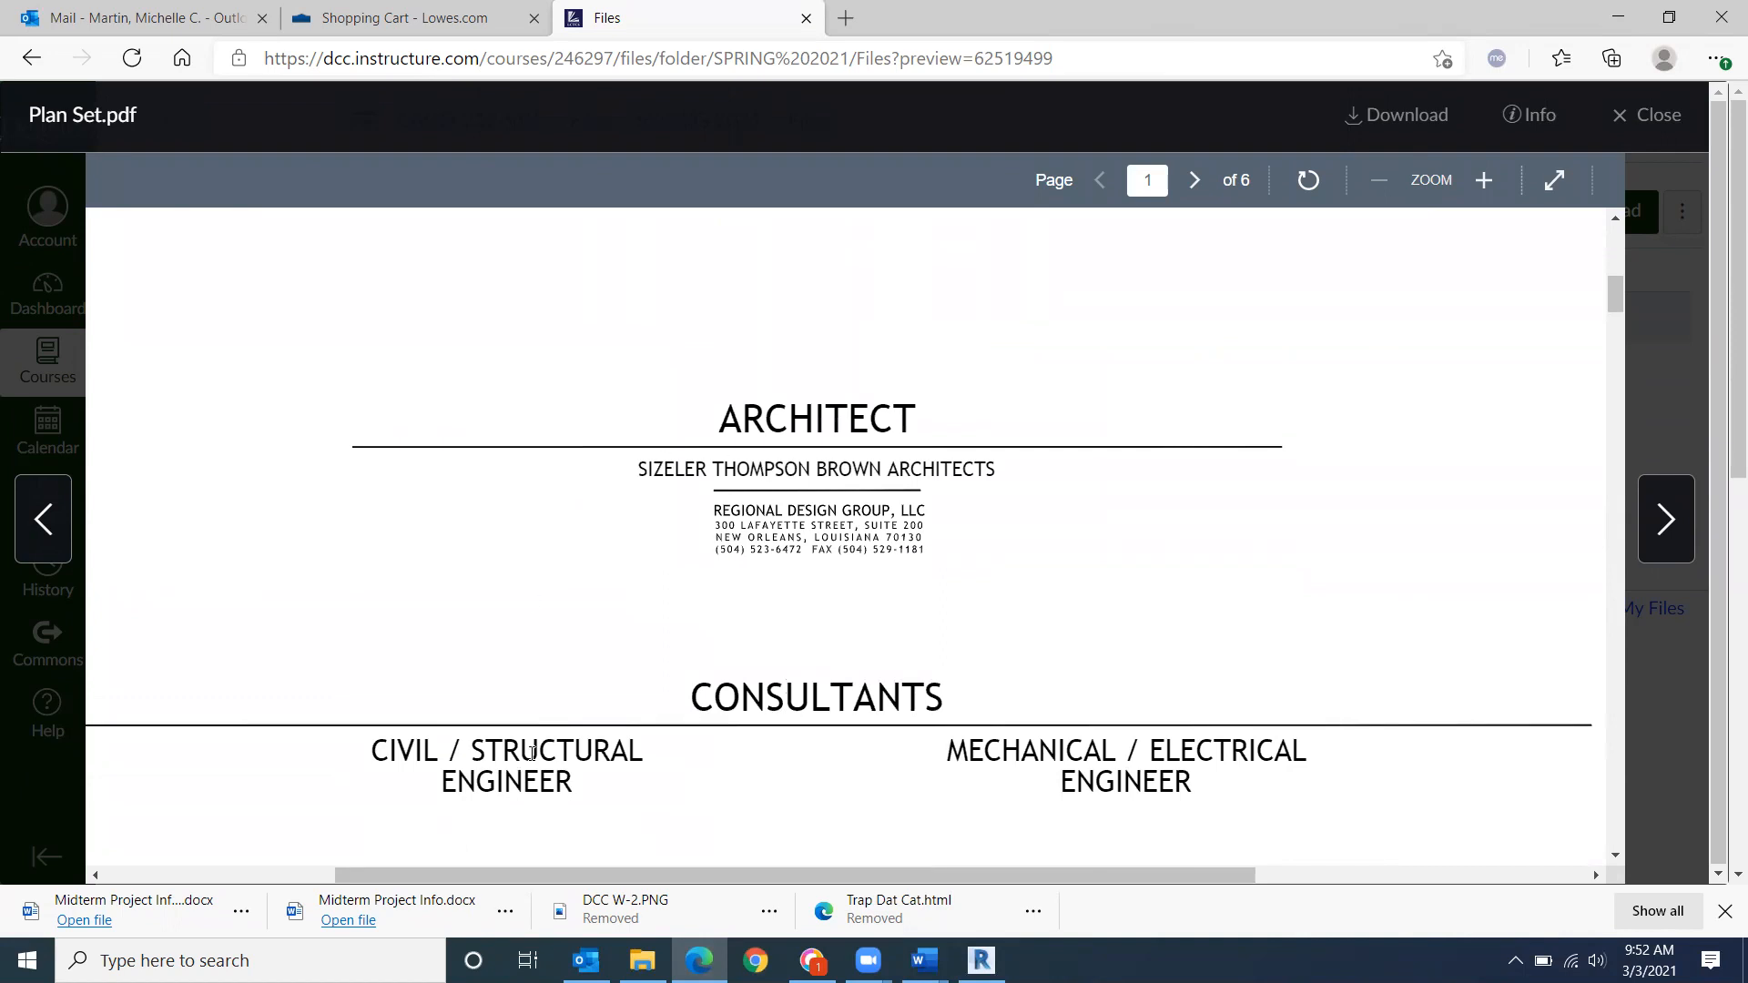
pyautogui.scroll(-6, 915, 646)
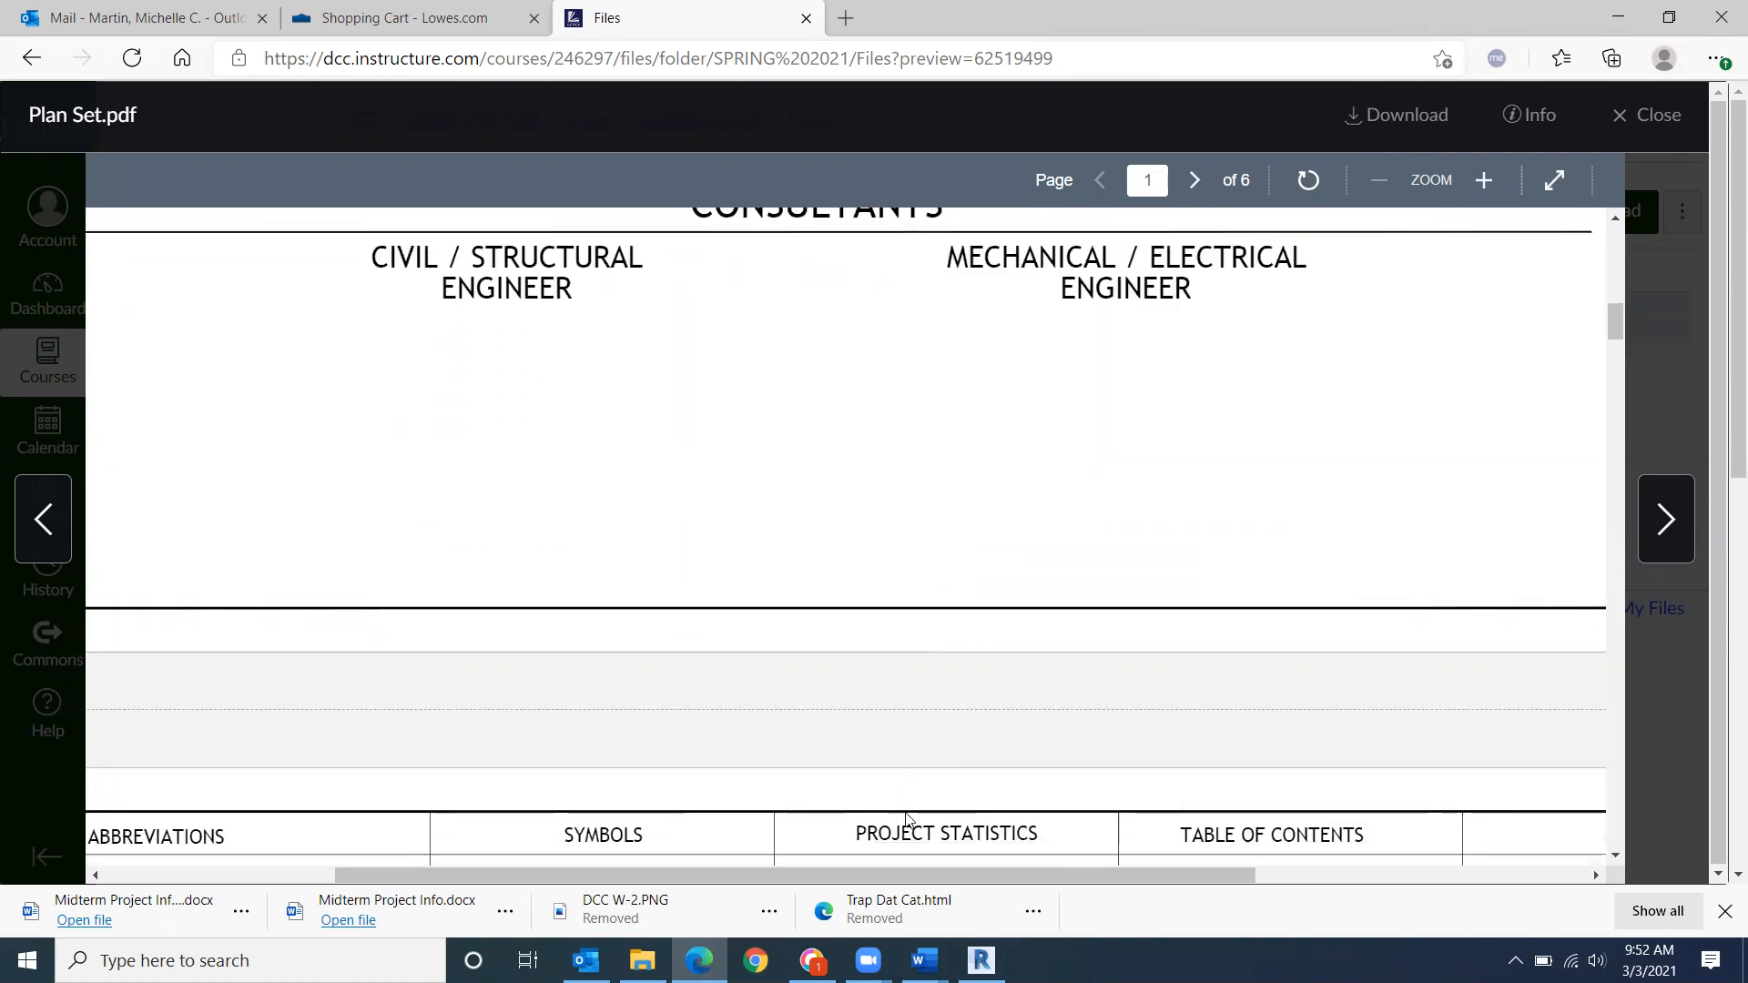
# - Examine the consultants, architect and project title areas on page 1 of Plan Set.pdf as a layout reference
pyautogui.scroll(-2, 907, 815)
pyautogui.scroll(6, 892, 729)
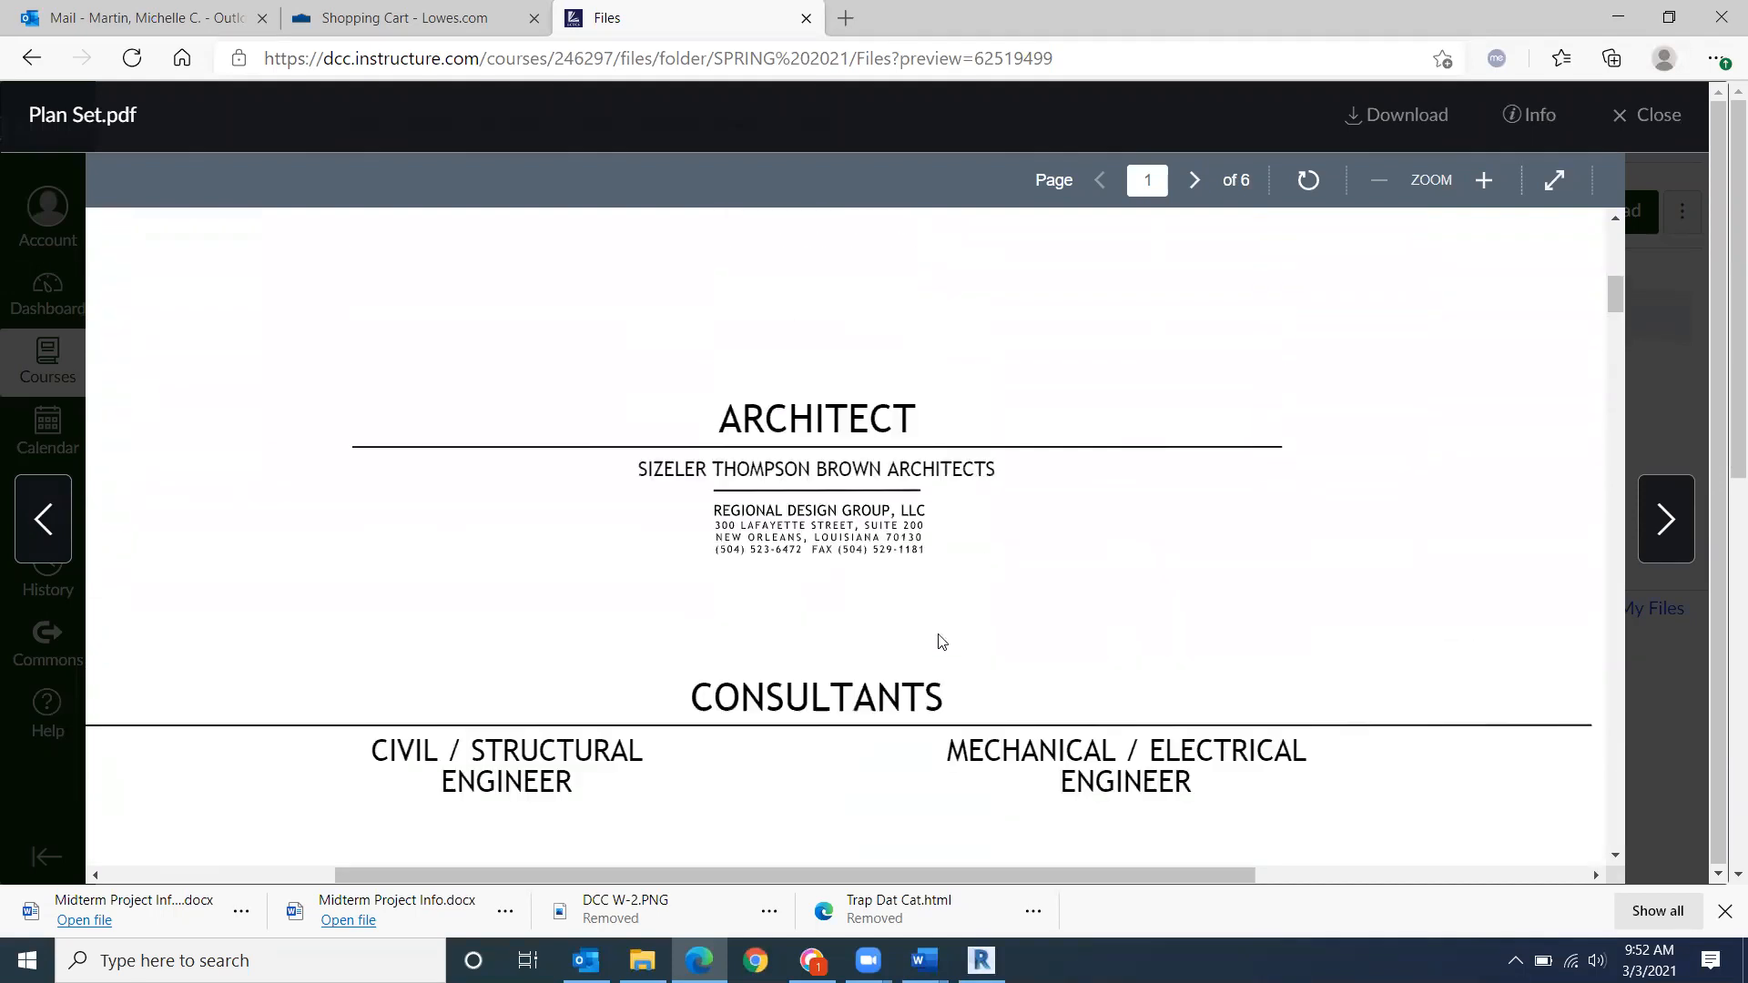
pyautogui.scroll(5, 821, 470)
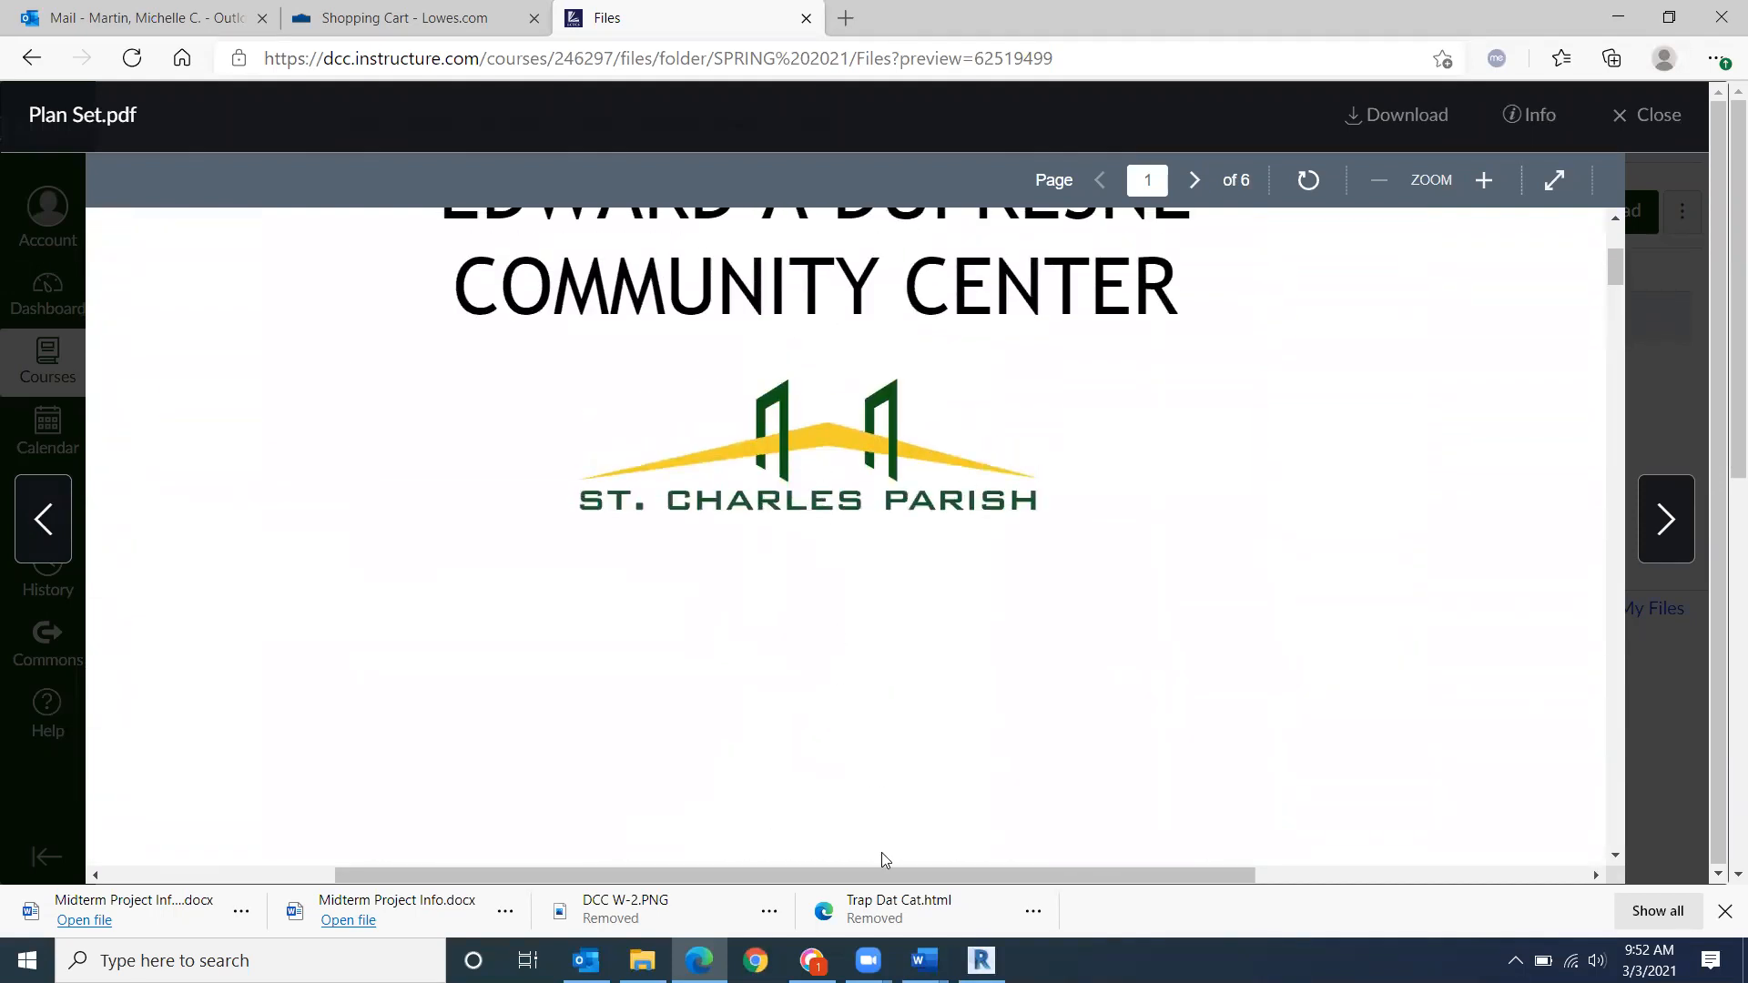
pyautogui.moveTo(899, 874); pyautogui.dragTo(906, 915)
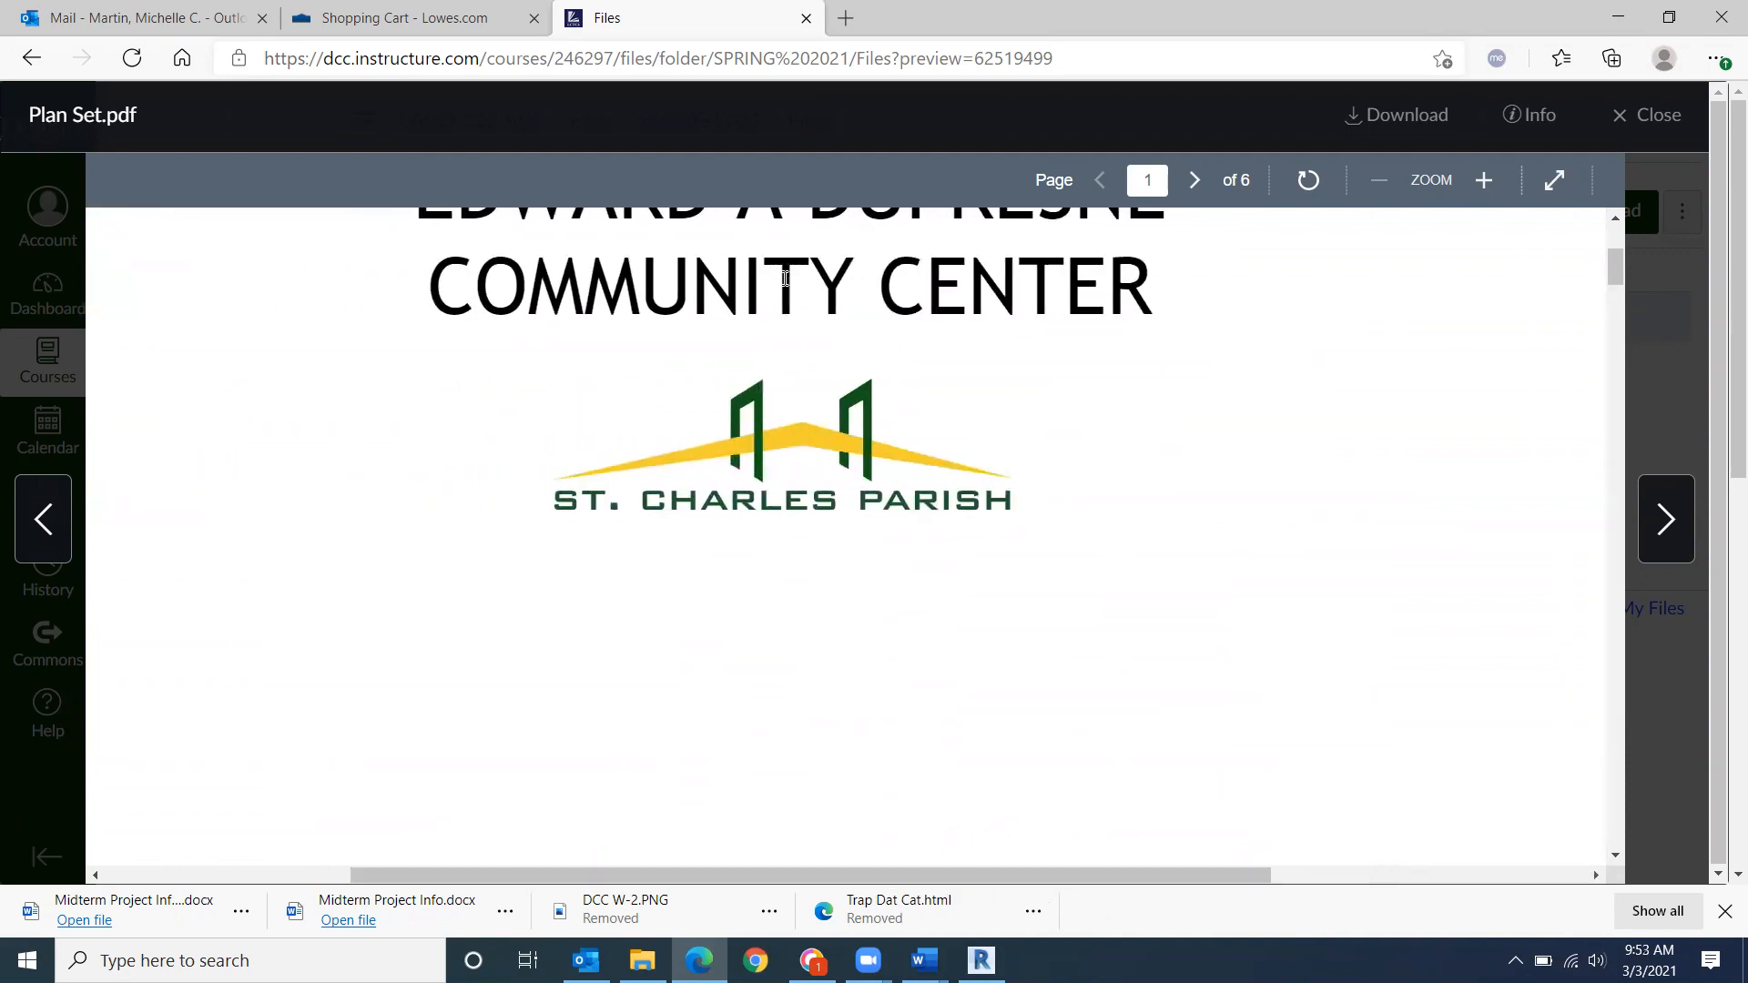
pyautogui.scroll(3, 851, 505)
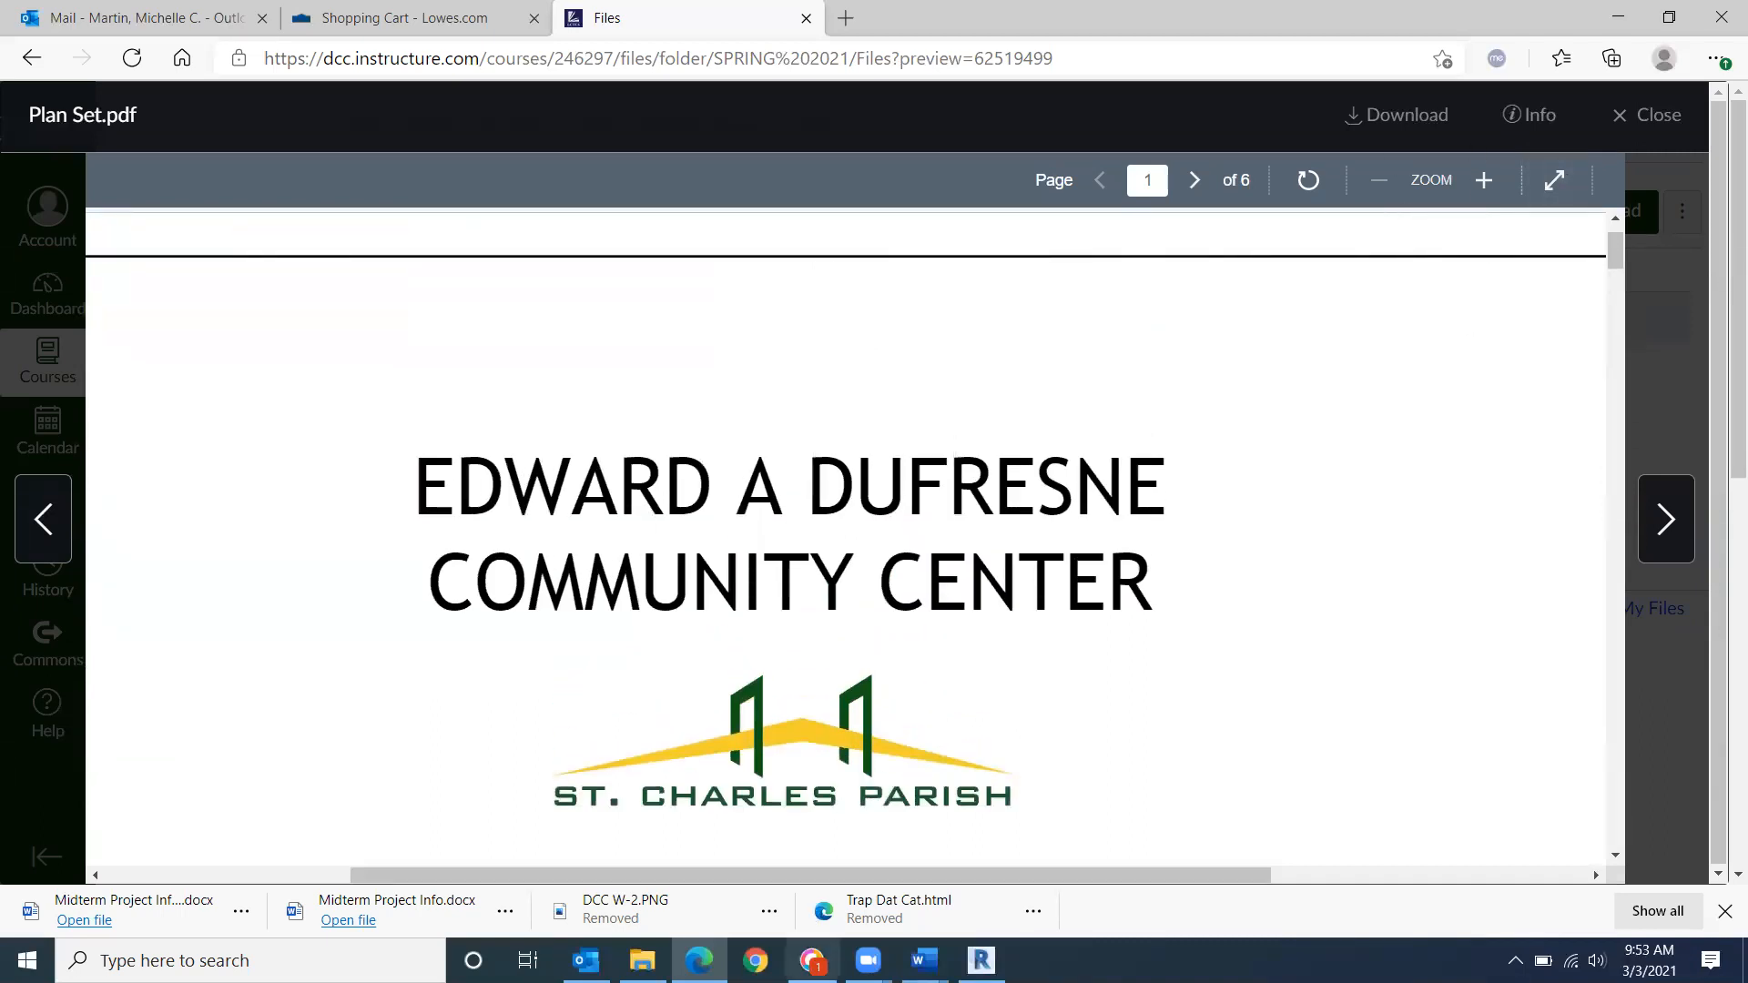
# - Check the title sheet requirements in the Midterm Project Info (1) document in Word, and return to the Revit sheet
pyautogui.click(980, 960)
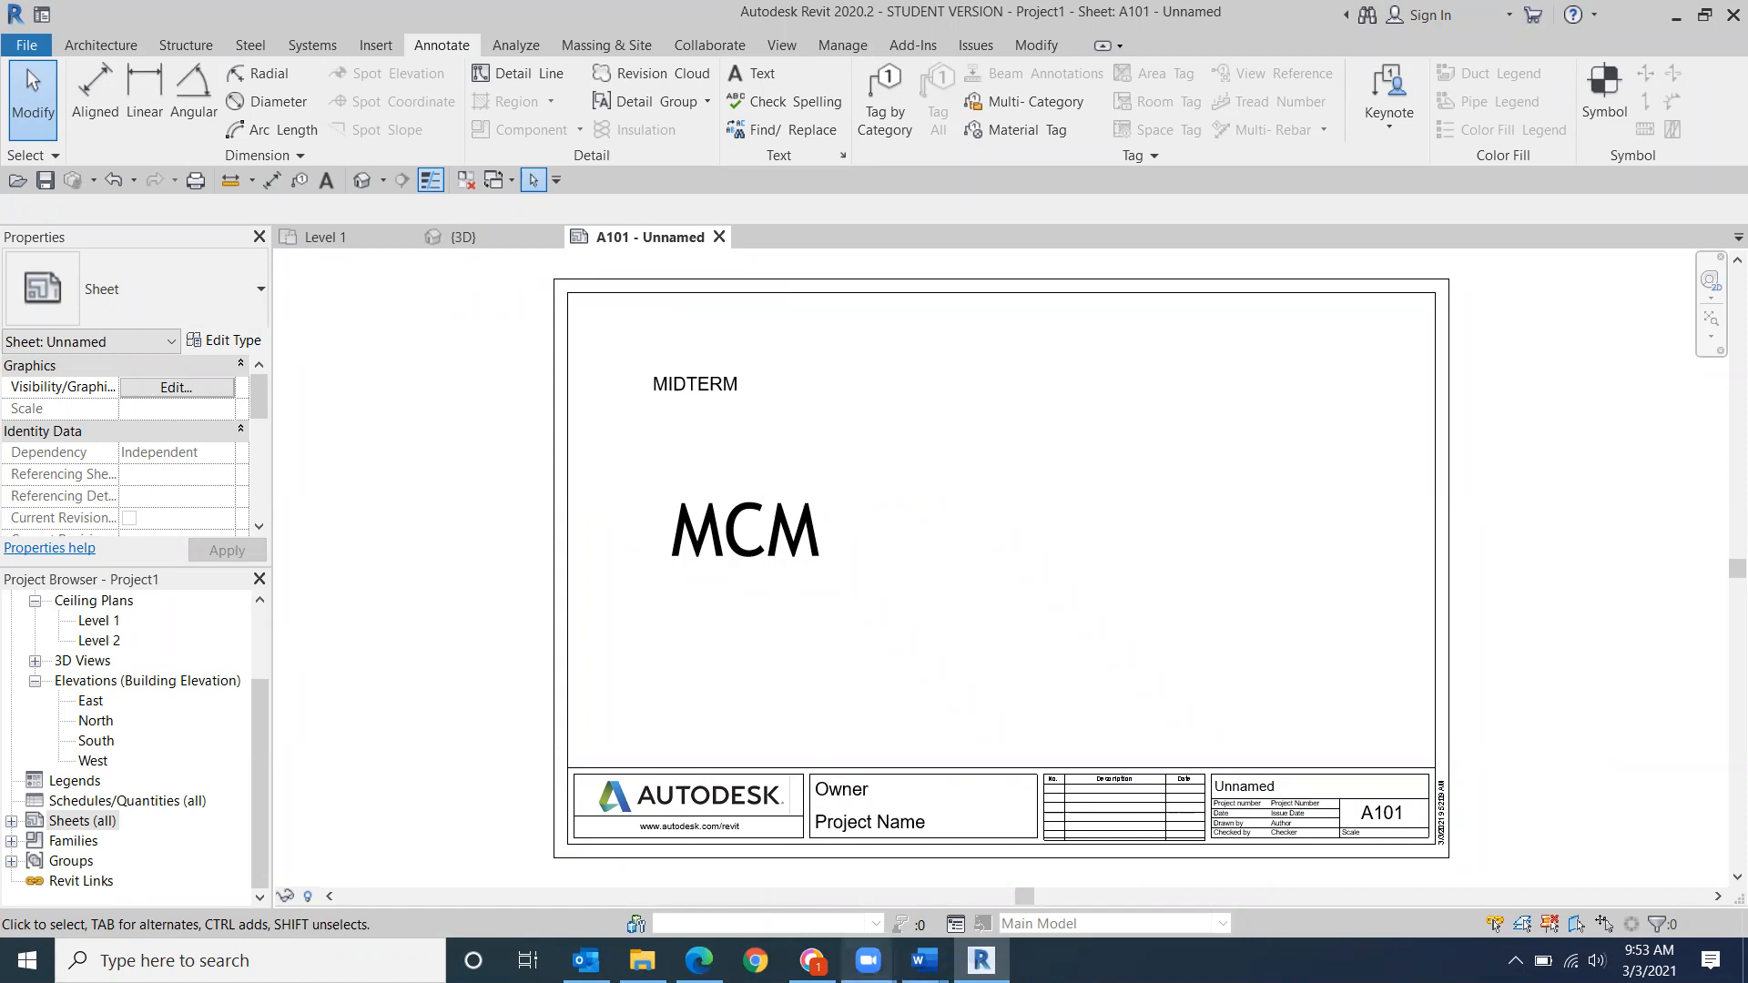
pyautogui.moveTo(924, 961)
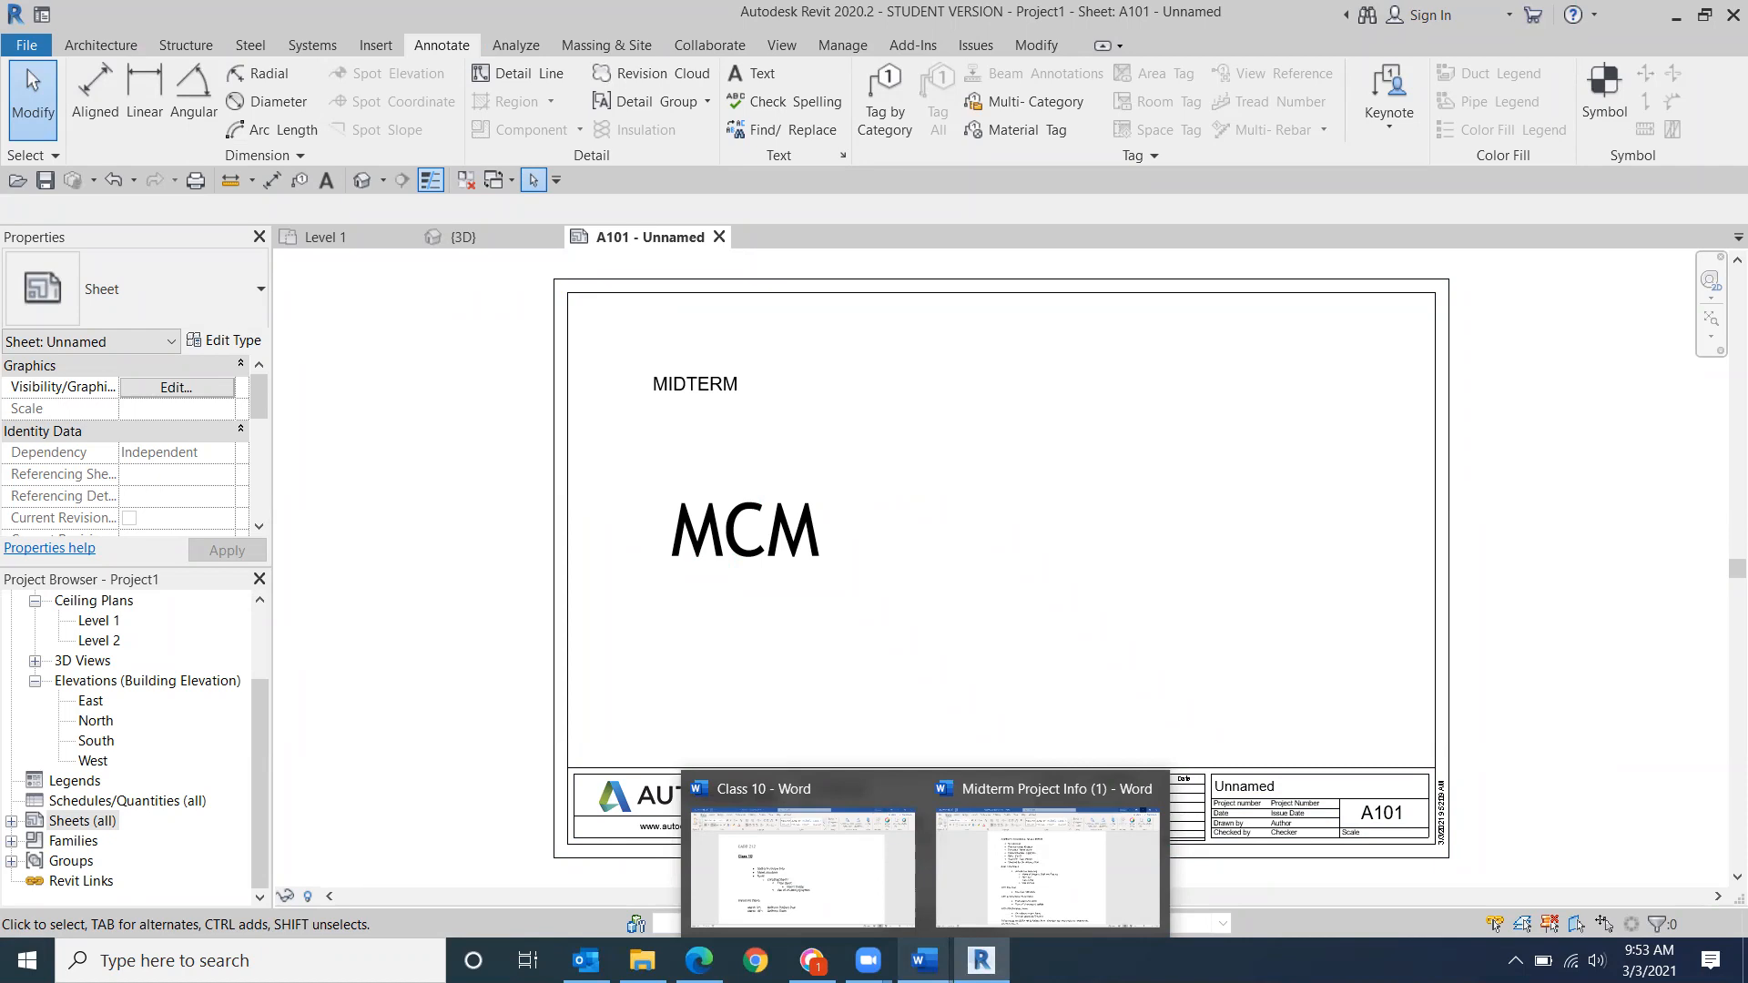
pyautogui.click(982, 909)
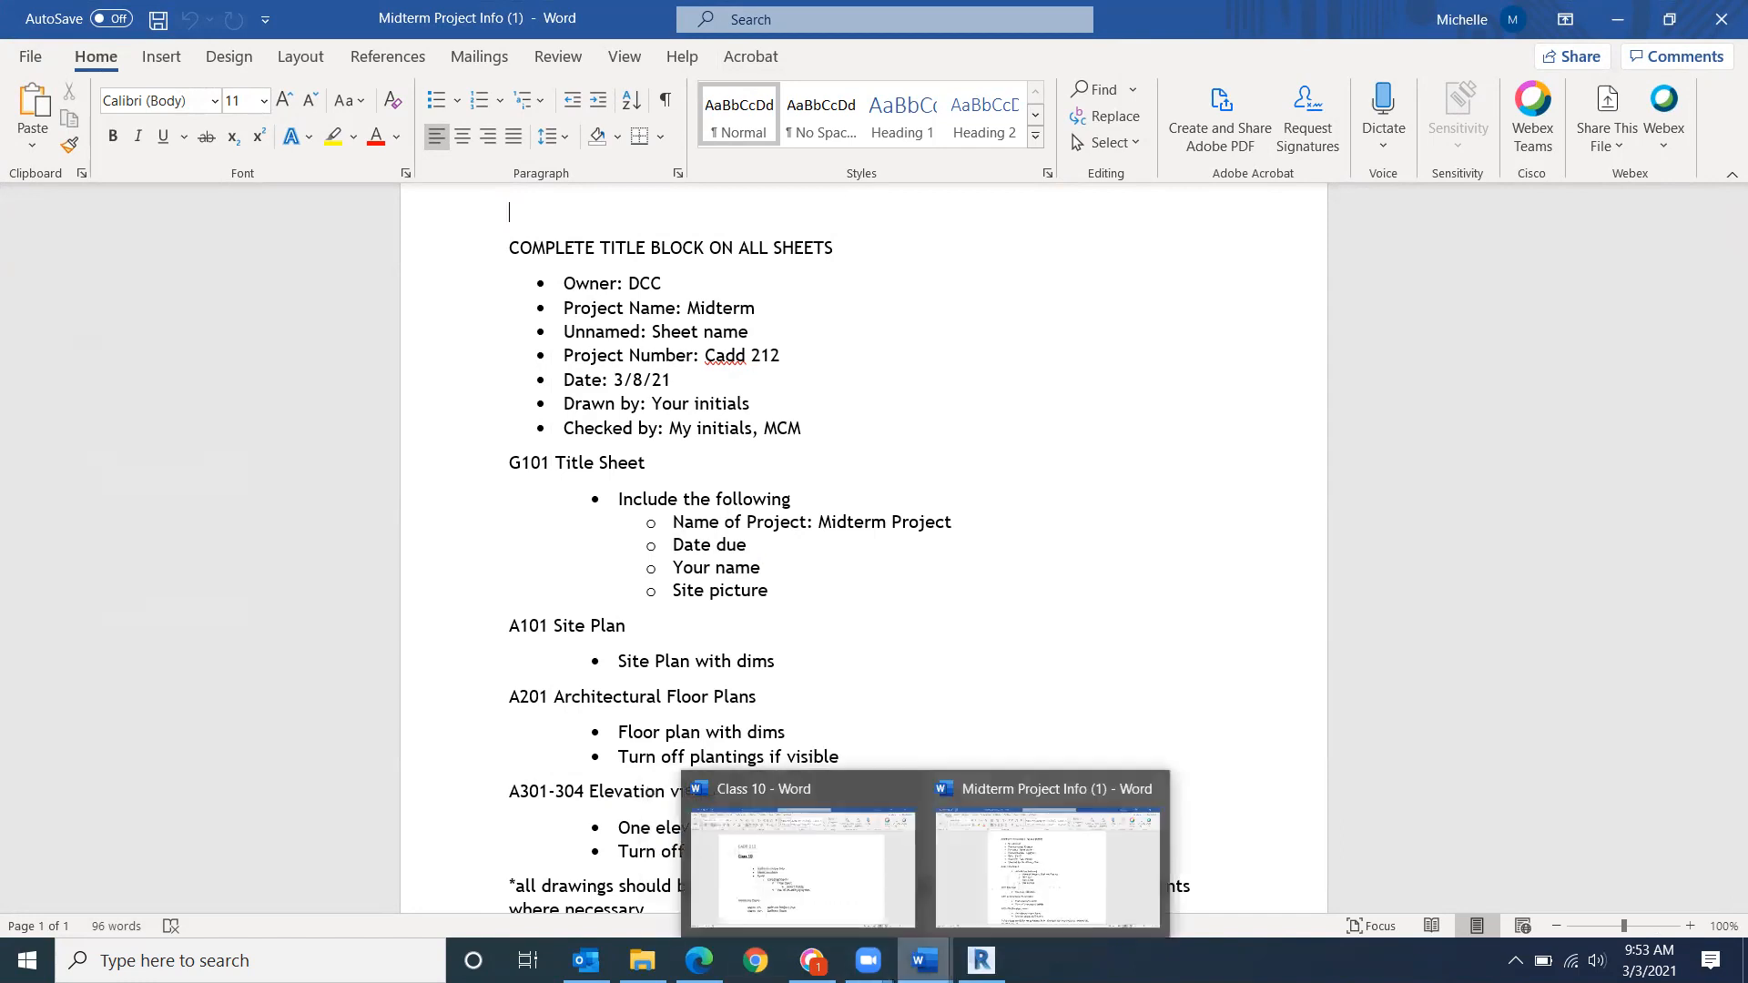
pyautogui.click(981, 961)
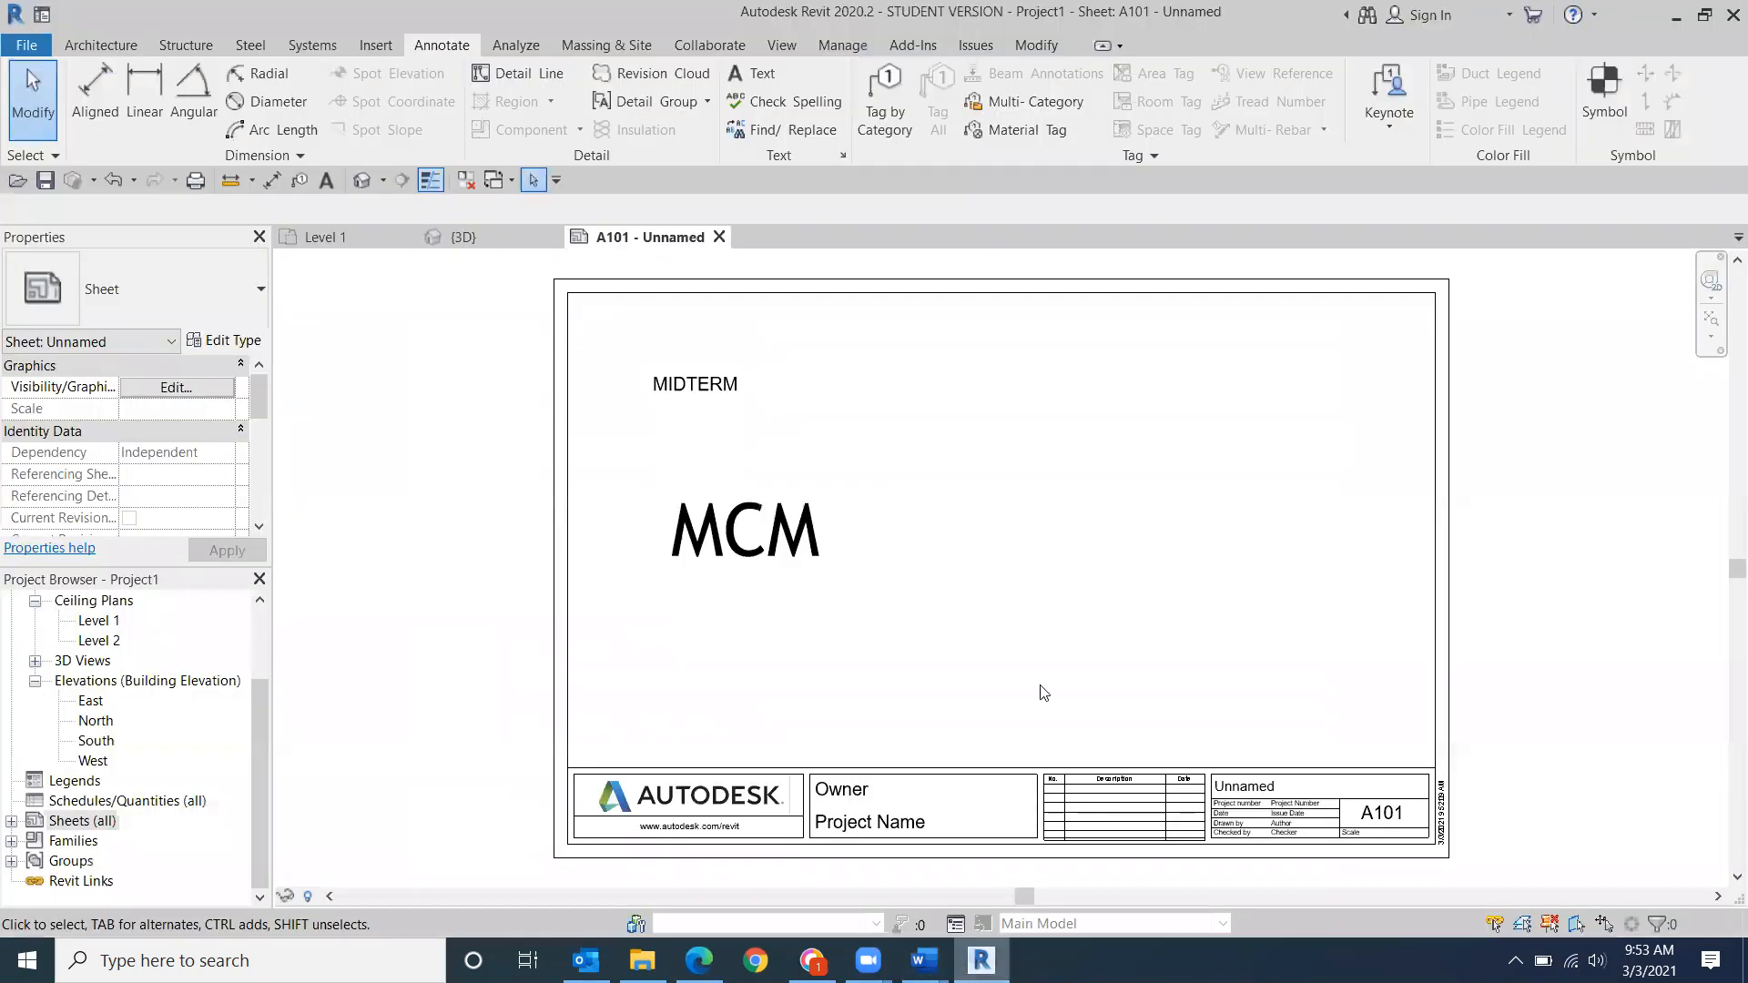
# - Move the MCM text up so that it sits directly beneath the MIDTERM text on the sheet
pyautogui.click(669, 487)
pyautogui.moveTo(668, 486); pyautogui.dragTo(635, 416)
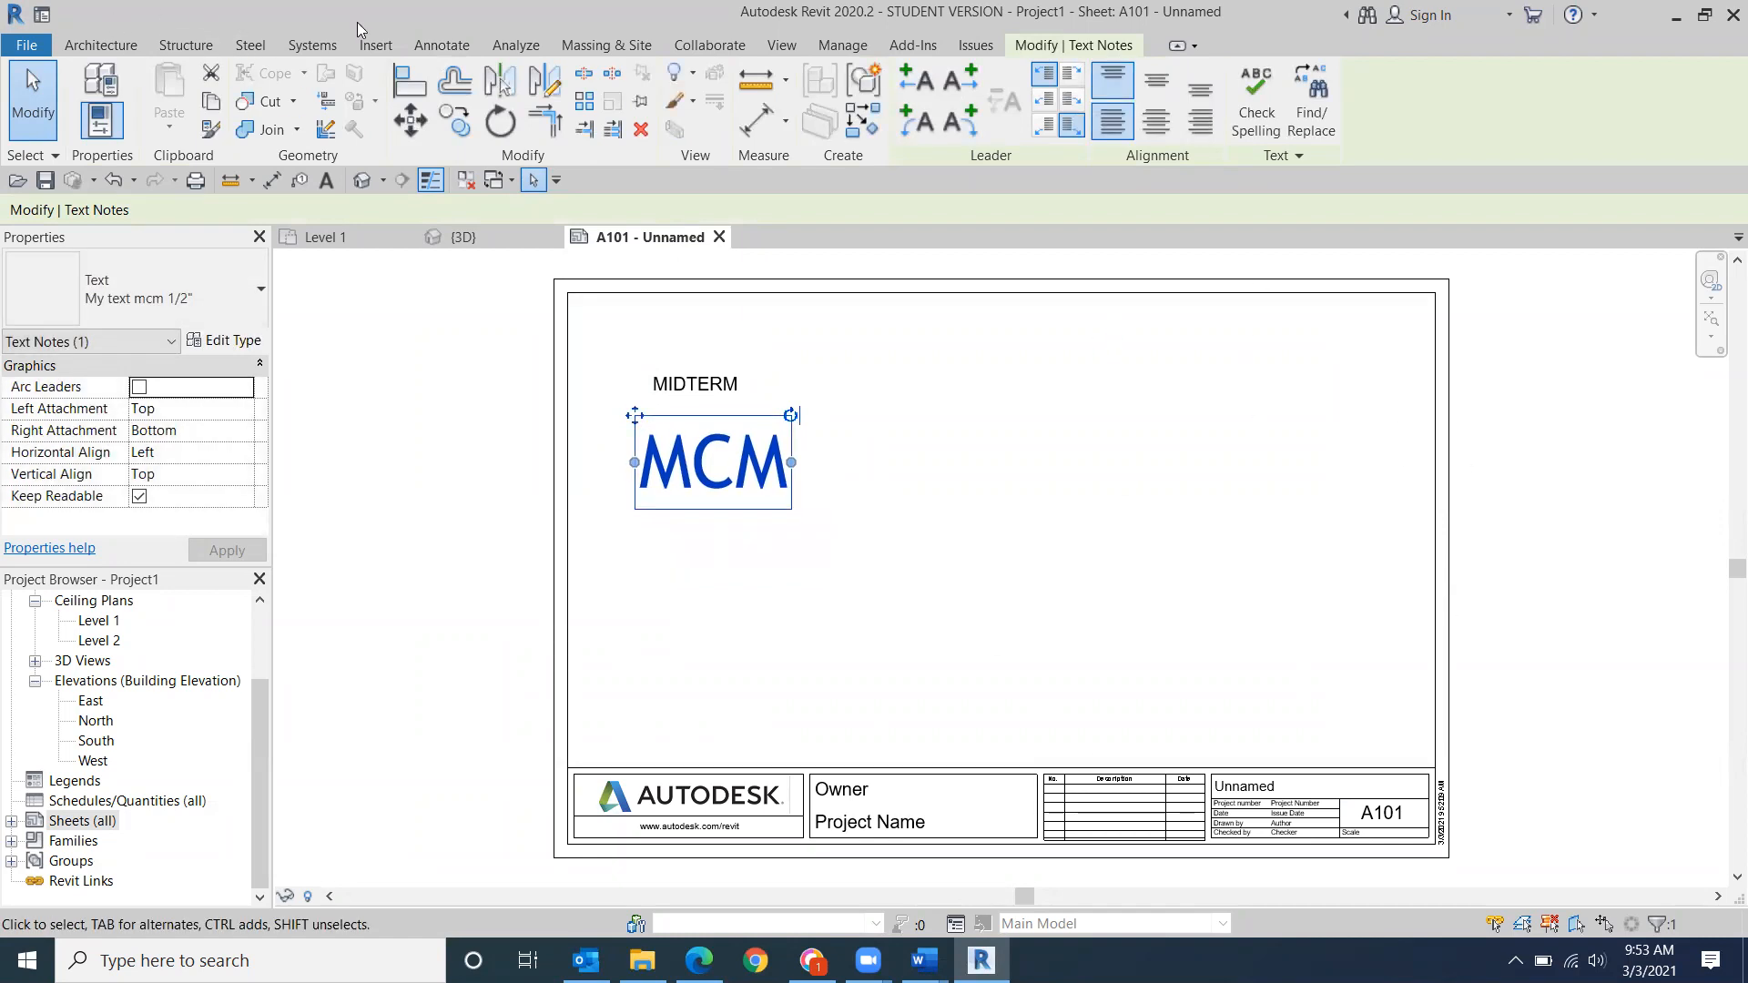
pyautogui.click(376, 47)
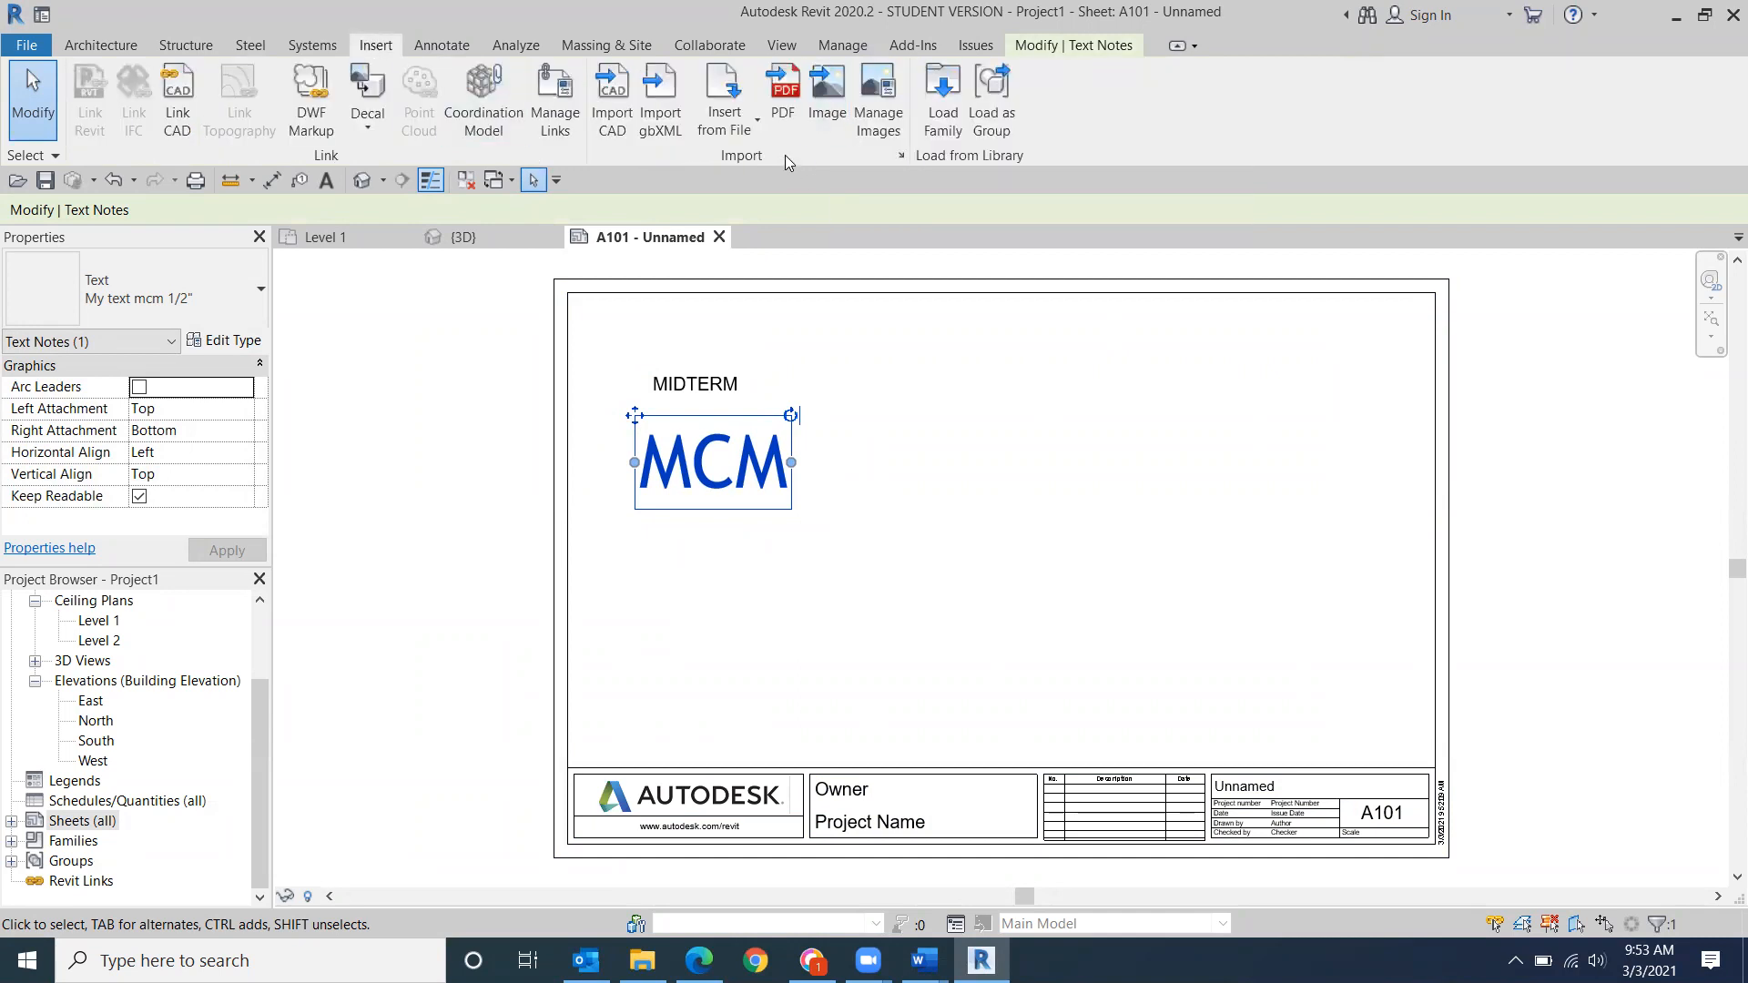
pyautogui.click(828, 96)
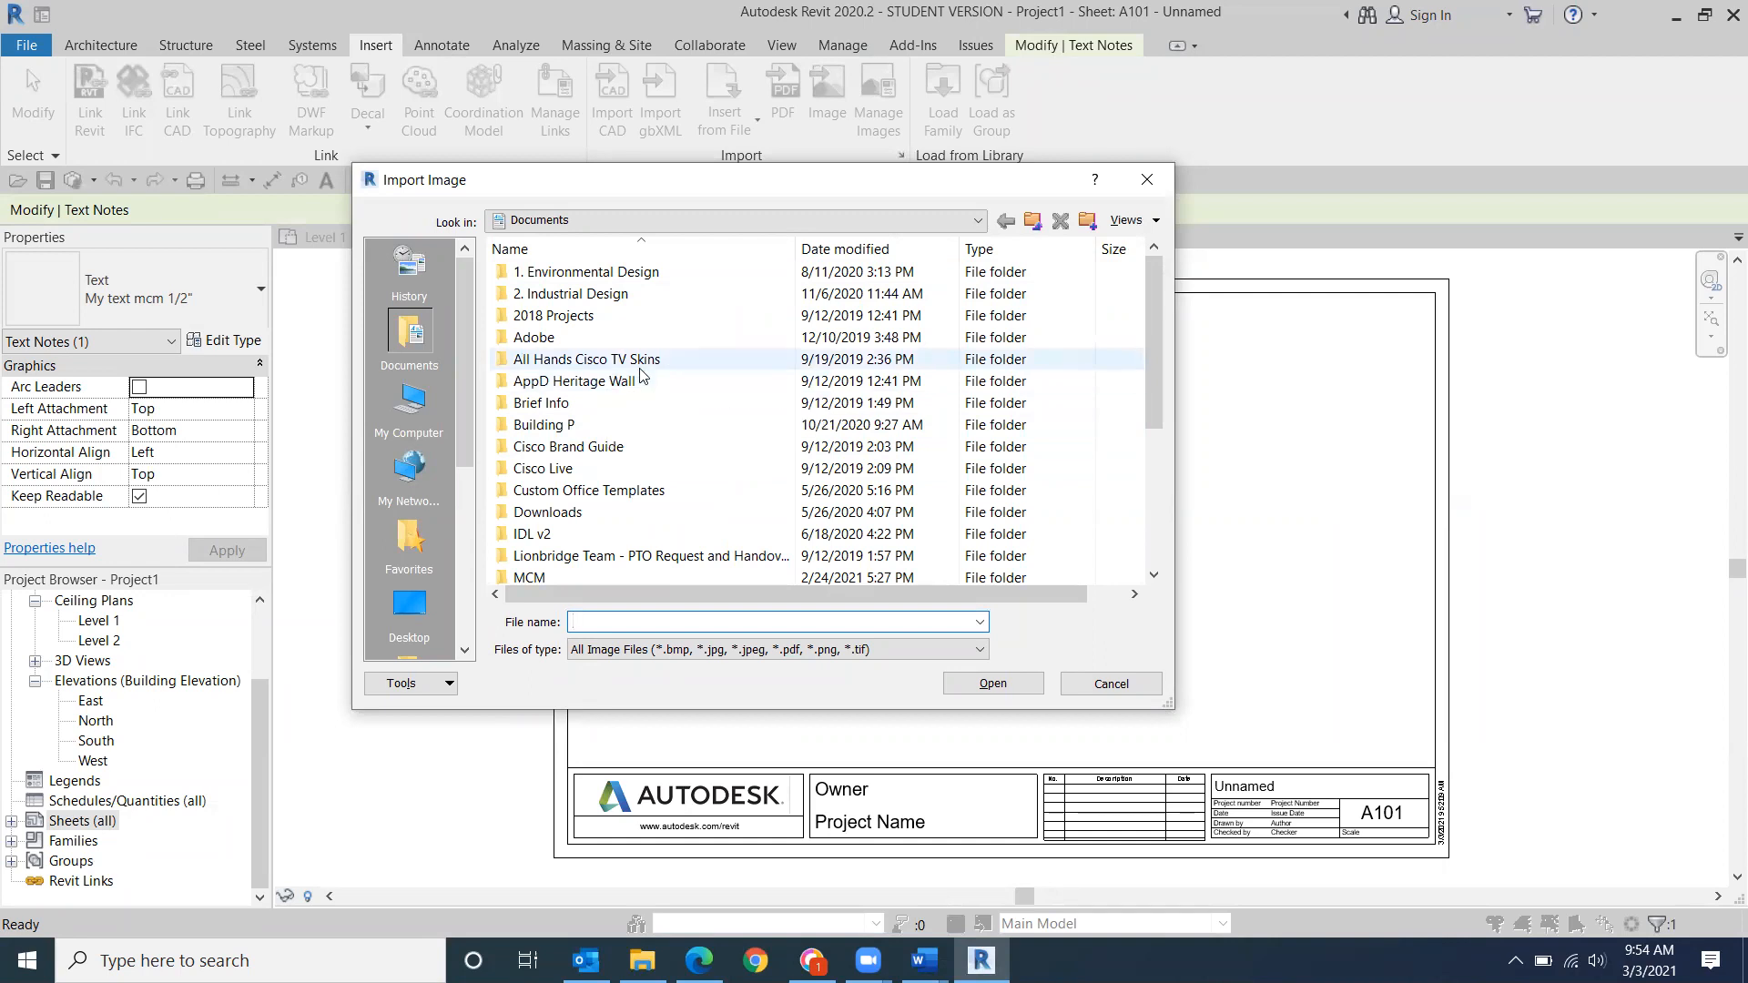
pyautogui.scroll(-2, 640, 373)
pyautogui.moveTo(455, 419); pyautogui.dragTo(460, 373)
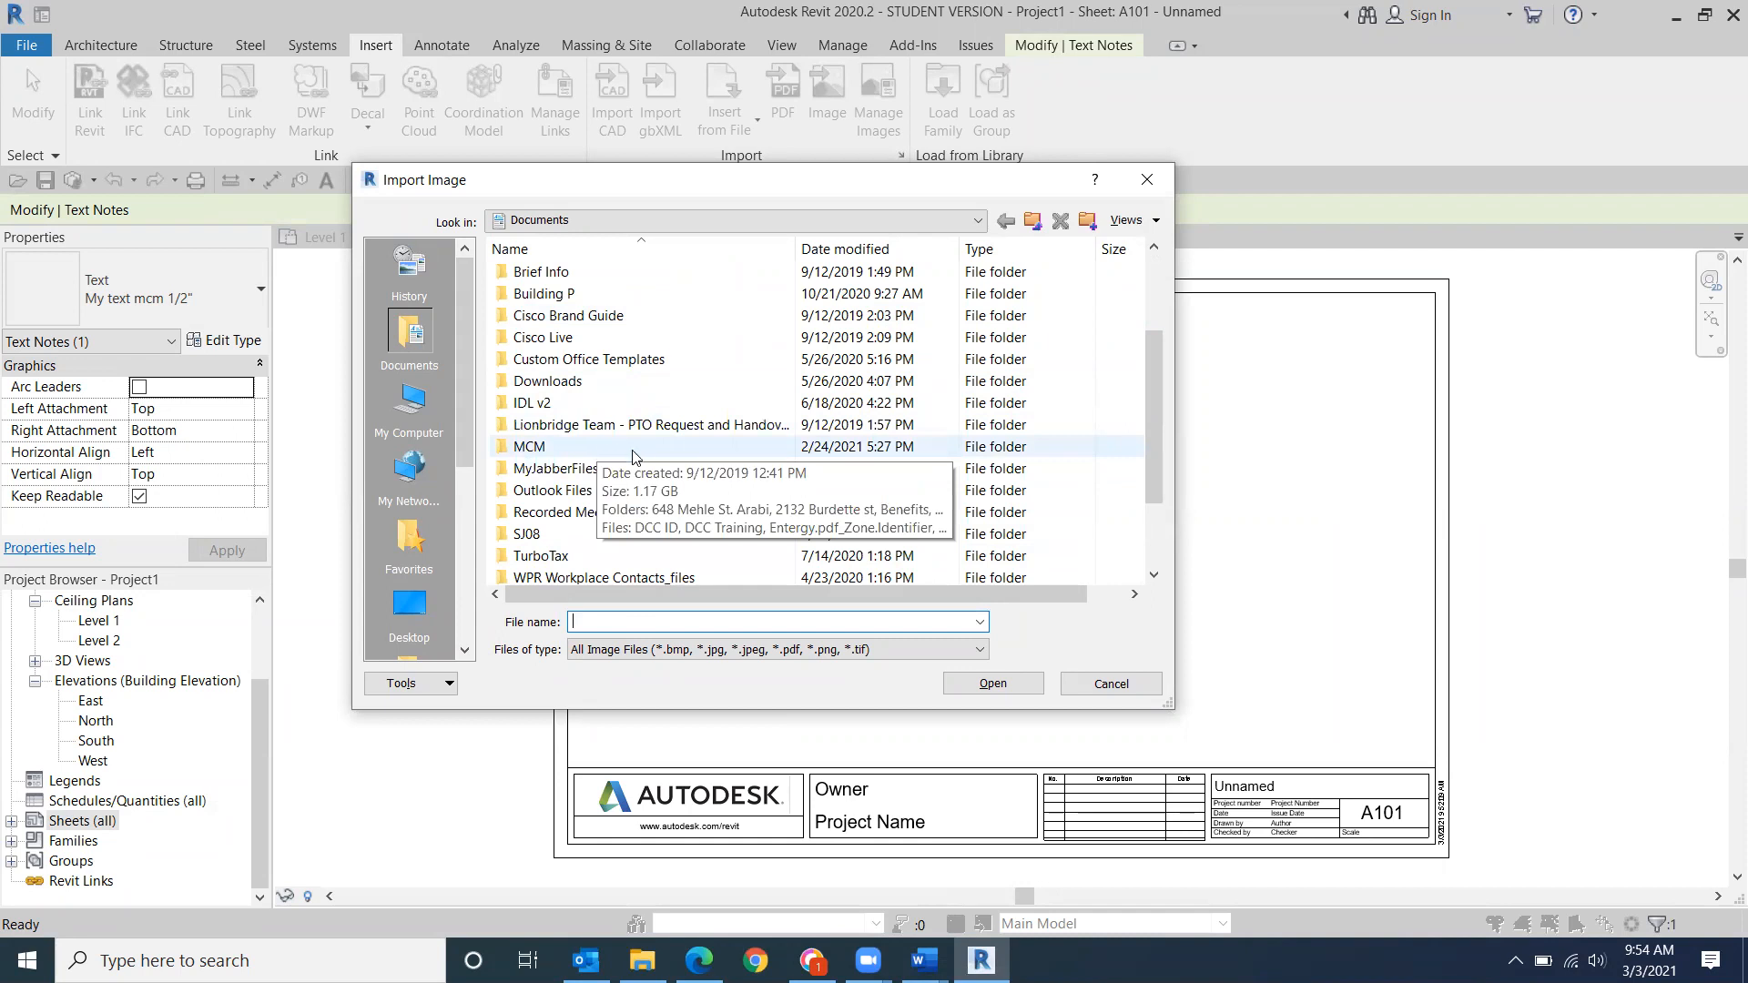
pyautogui.moveTo(470, 435); pyautogui.dragTo(469, 274)
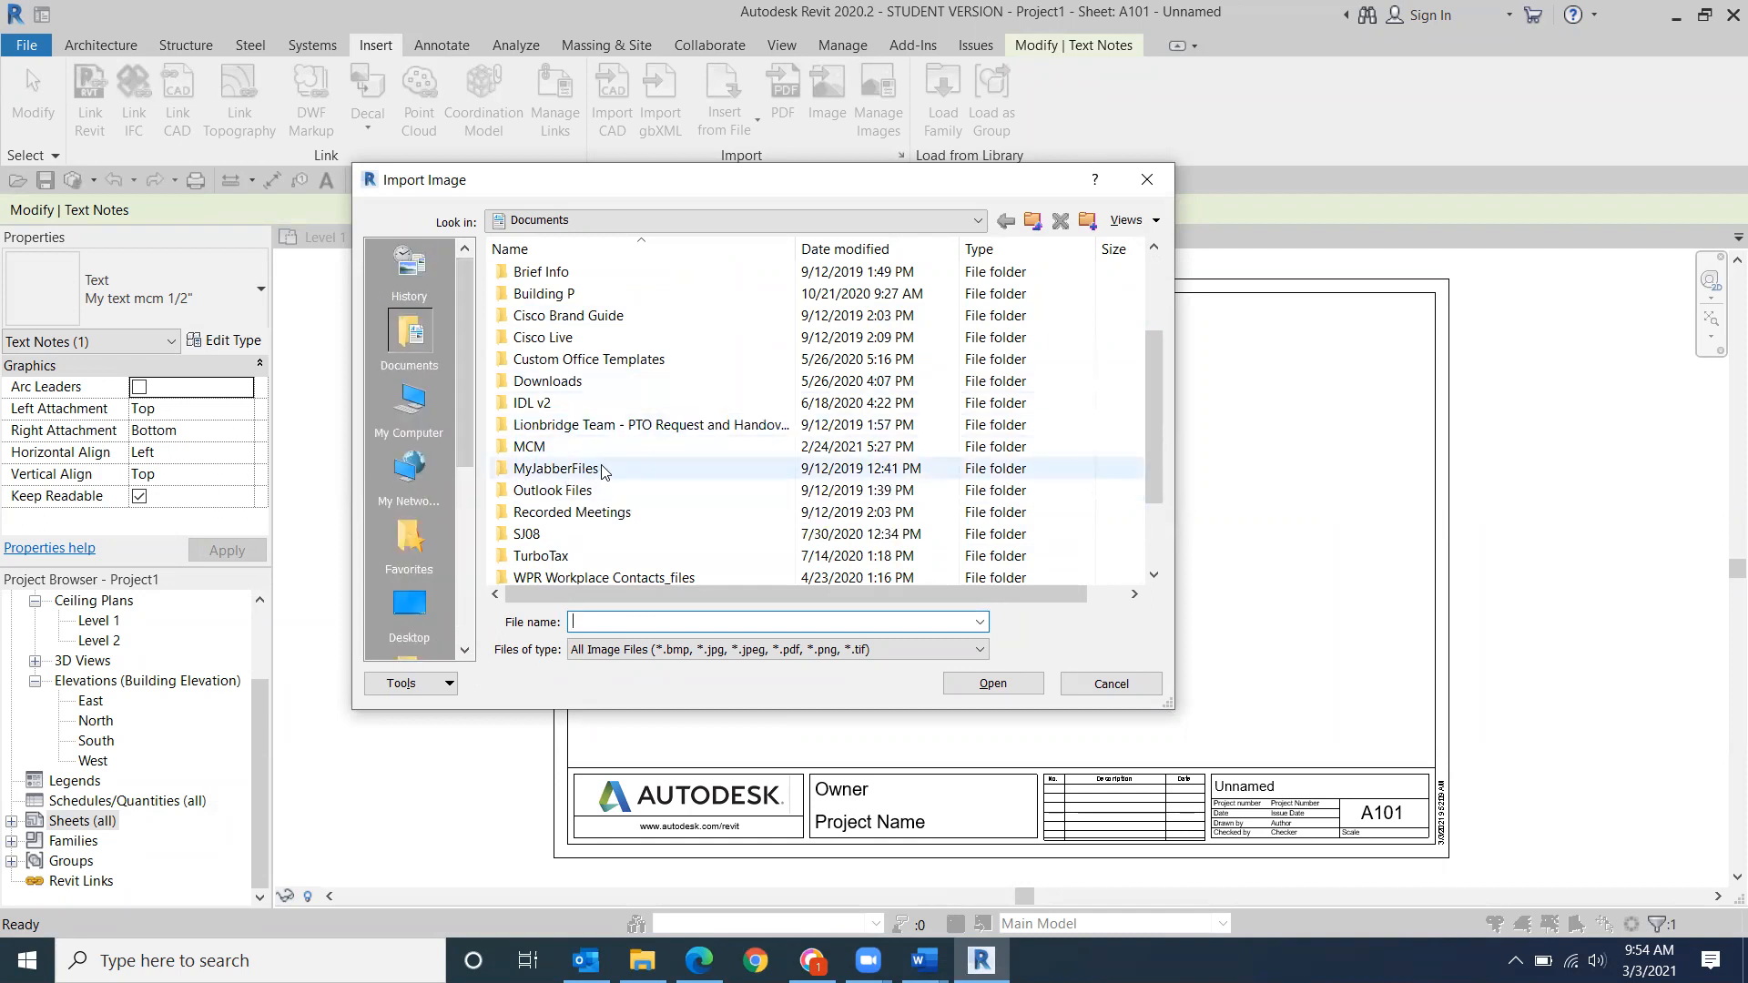
pyautogui.doubleClick(645, 446)
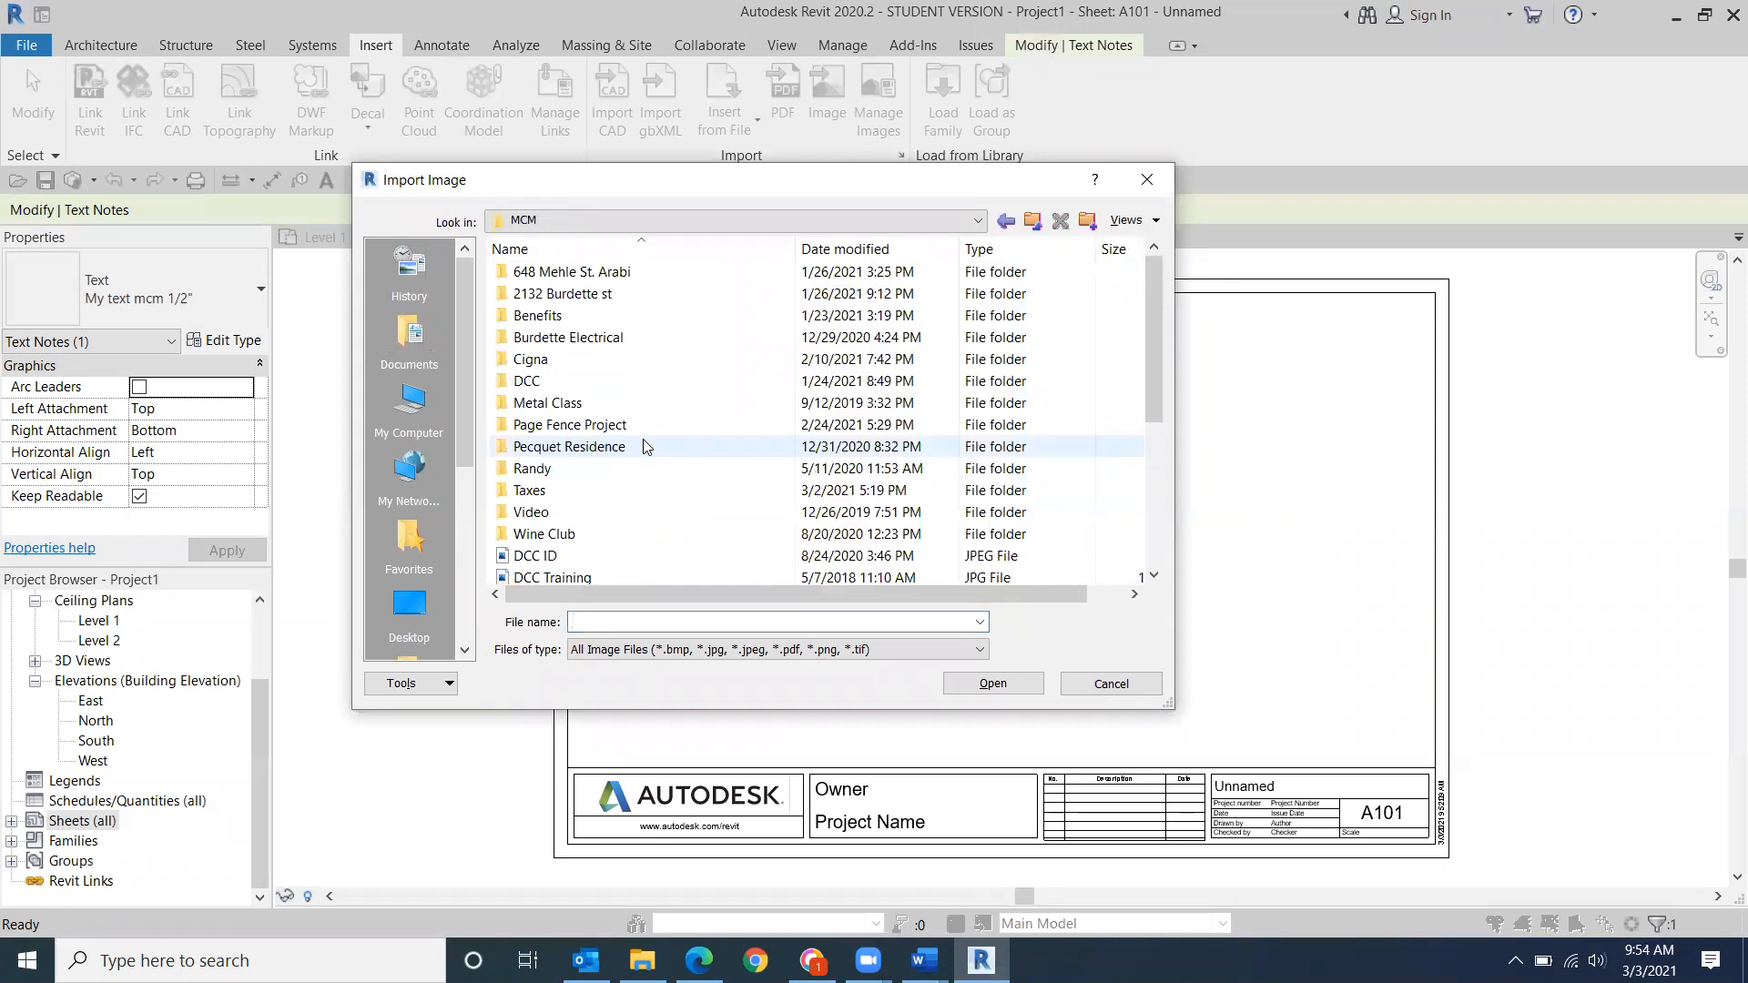
pyautogui.scroll(-4, 644, 460)
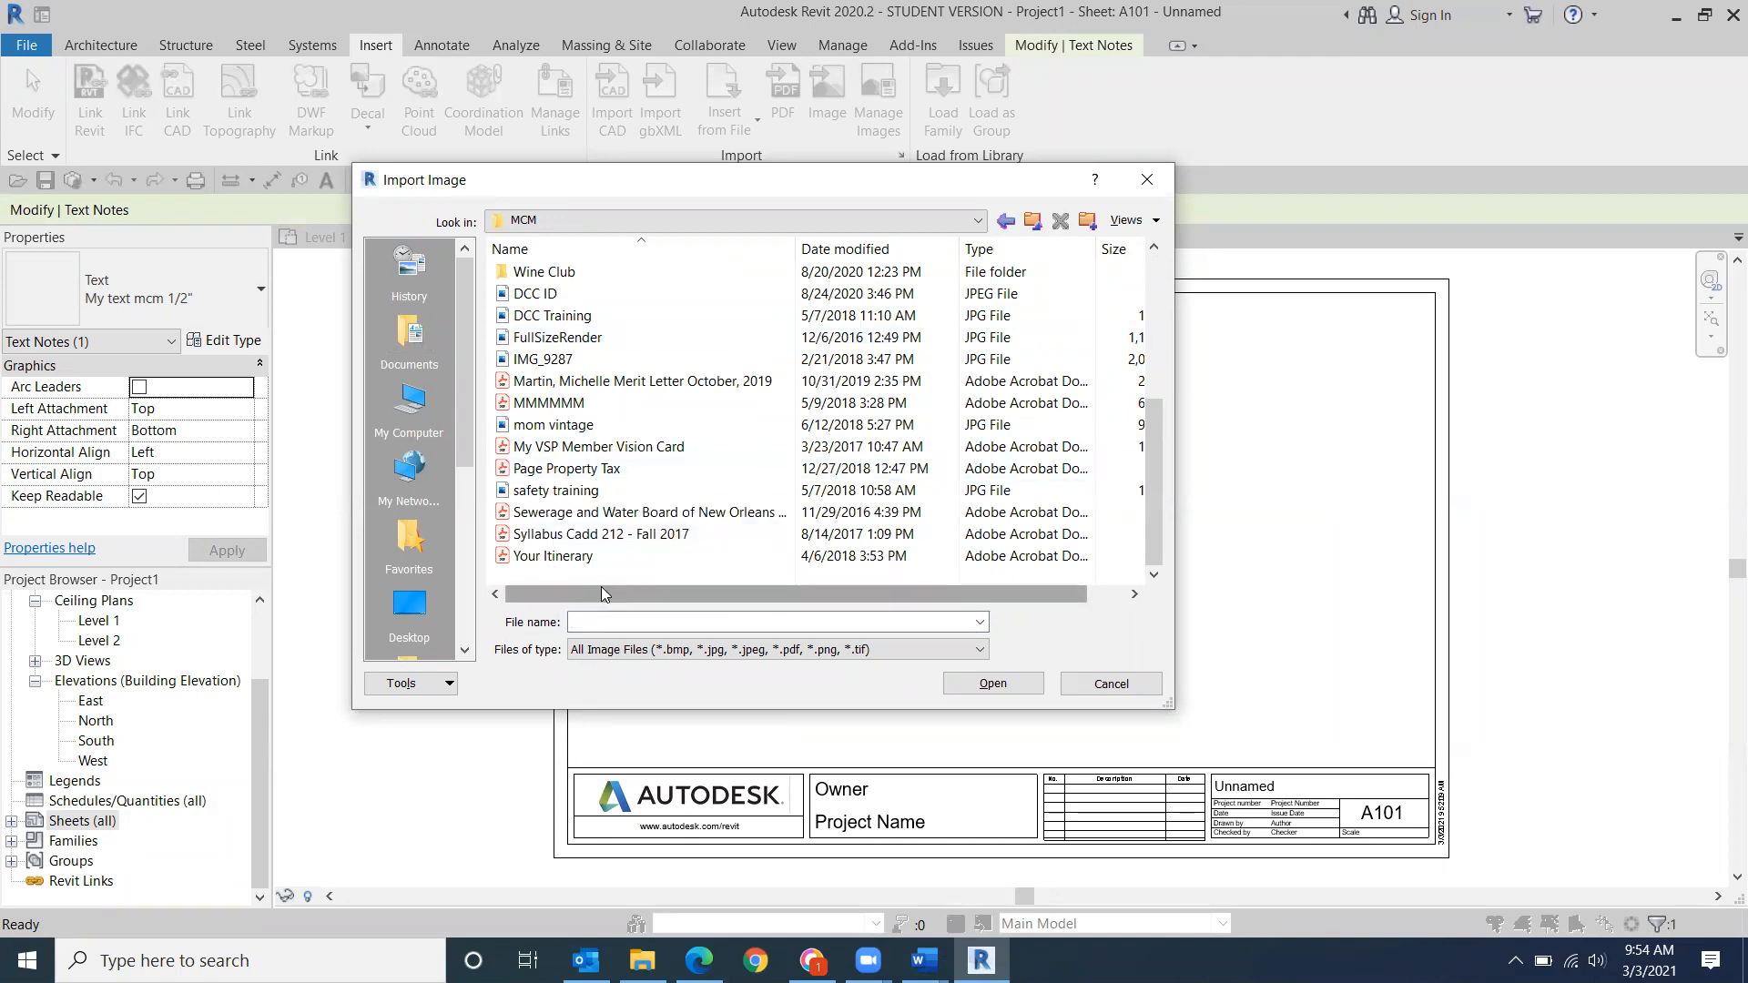
pyautogui.scroll(3, 611, 371)
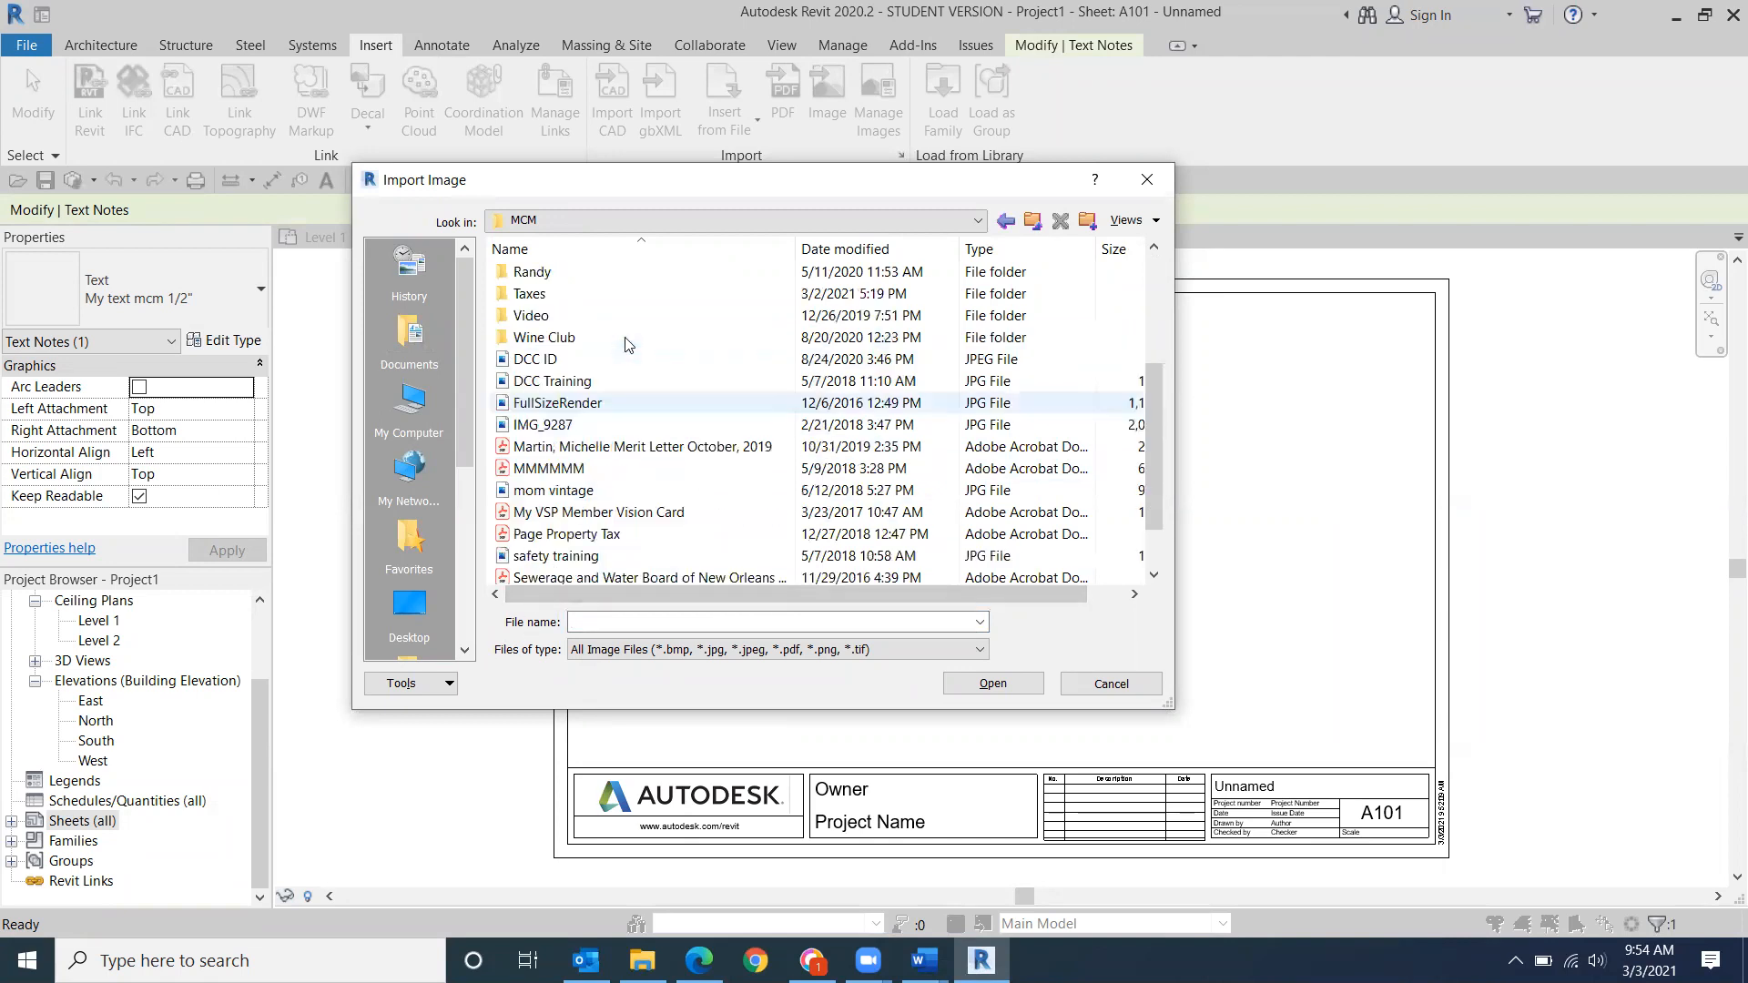
pyautogui.scroll(1, 625, 343)
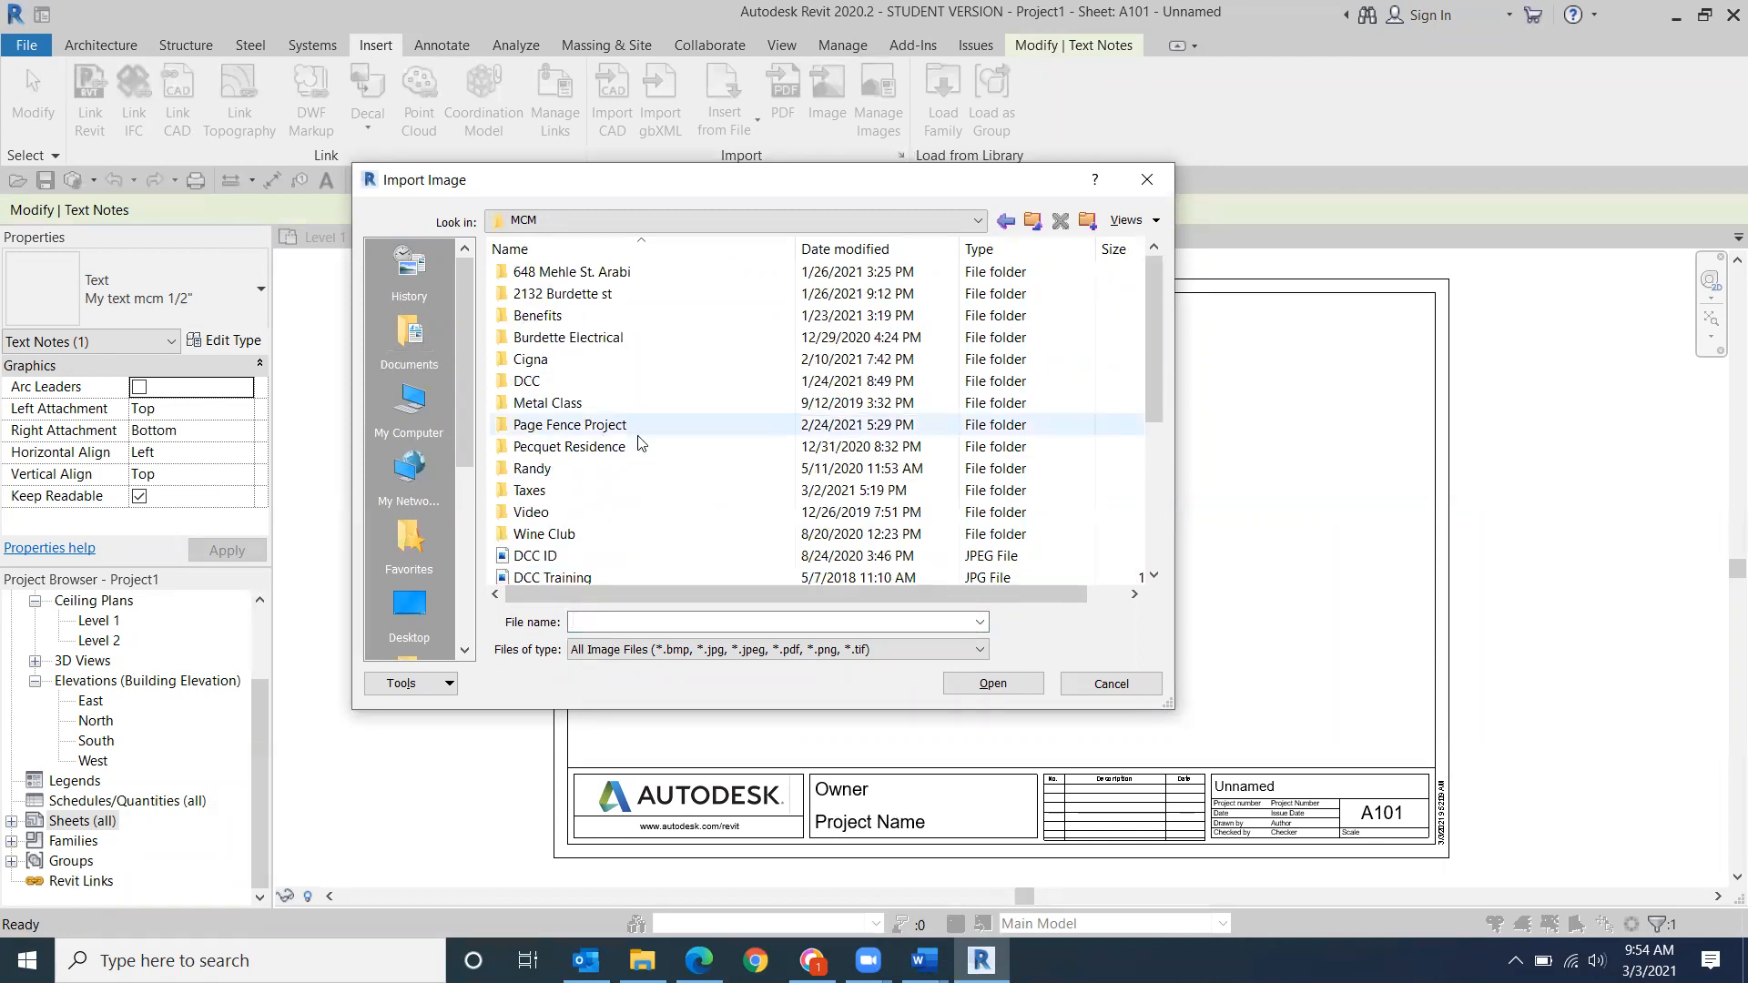
pyautogui.click(1097, 685)
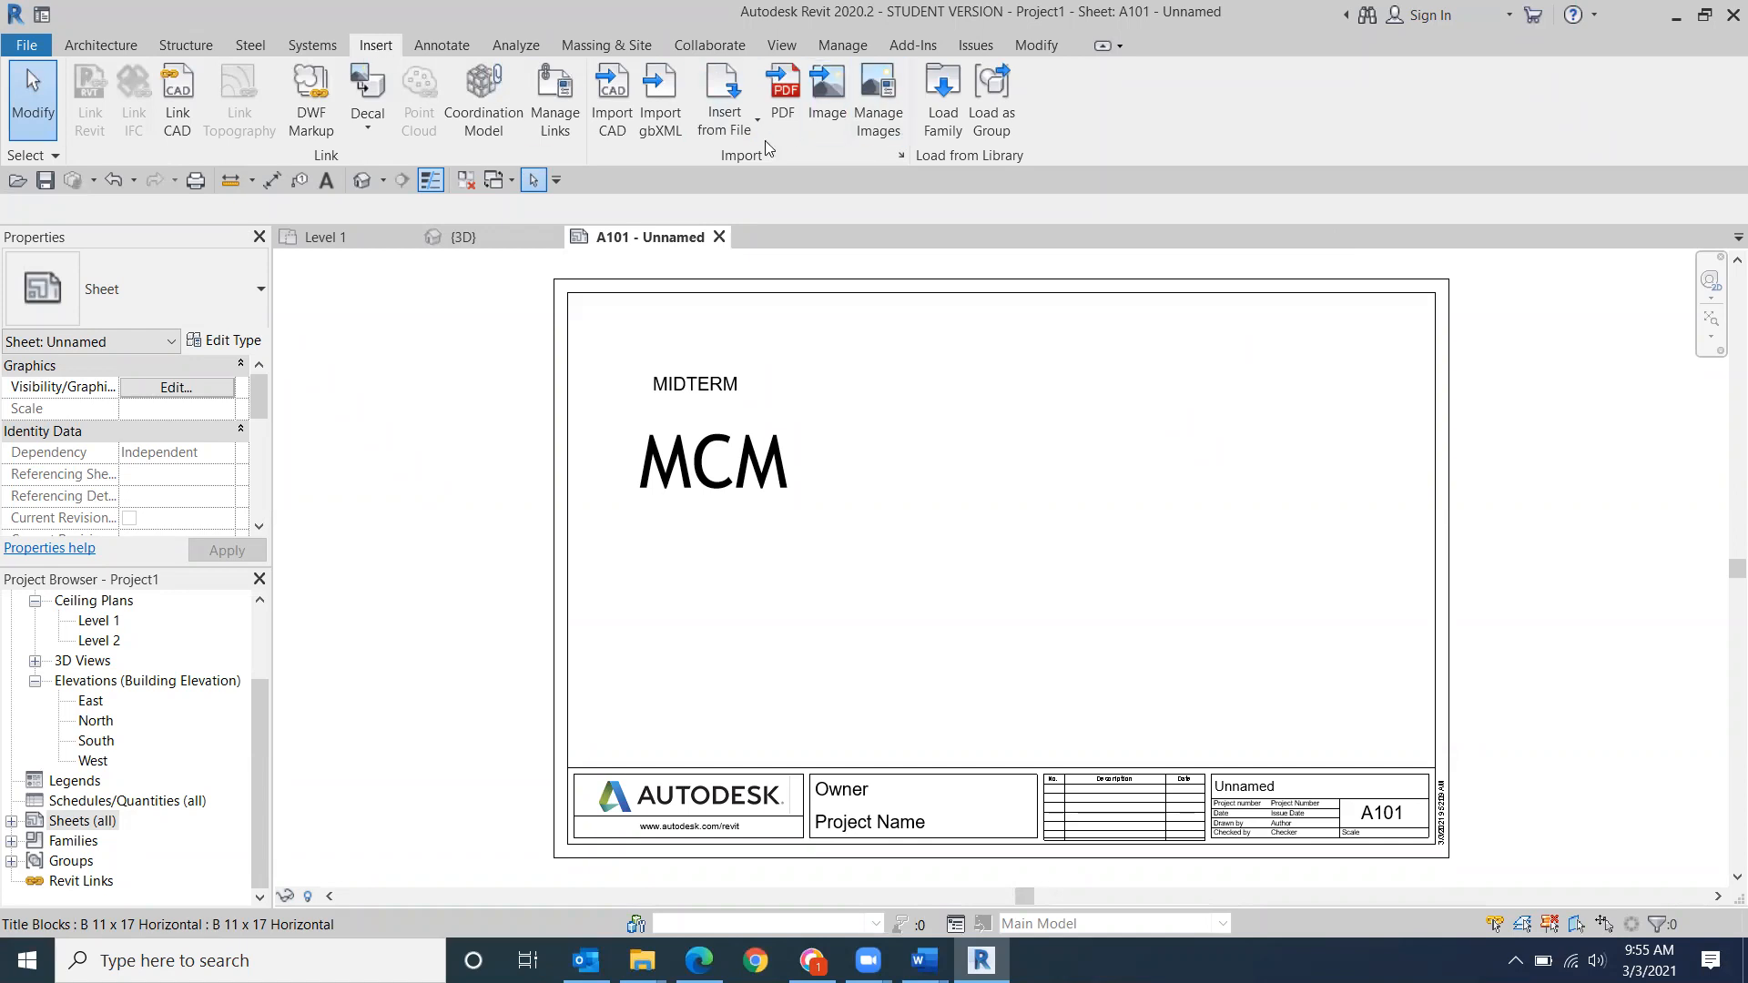
# - Start an image import, browse to the Pictures folder on this PC, and widen the file dialog
pyautogui.click(827, 80)
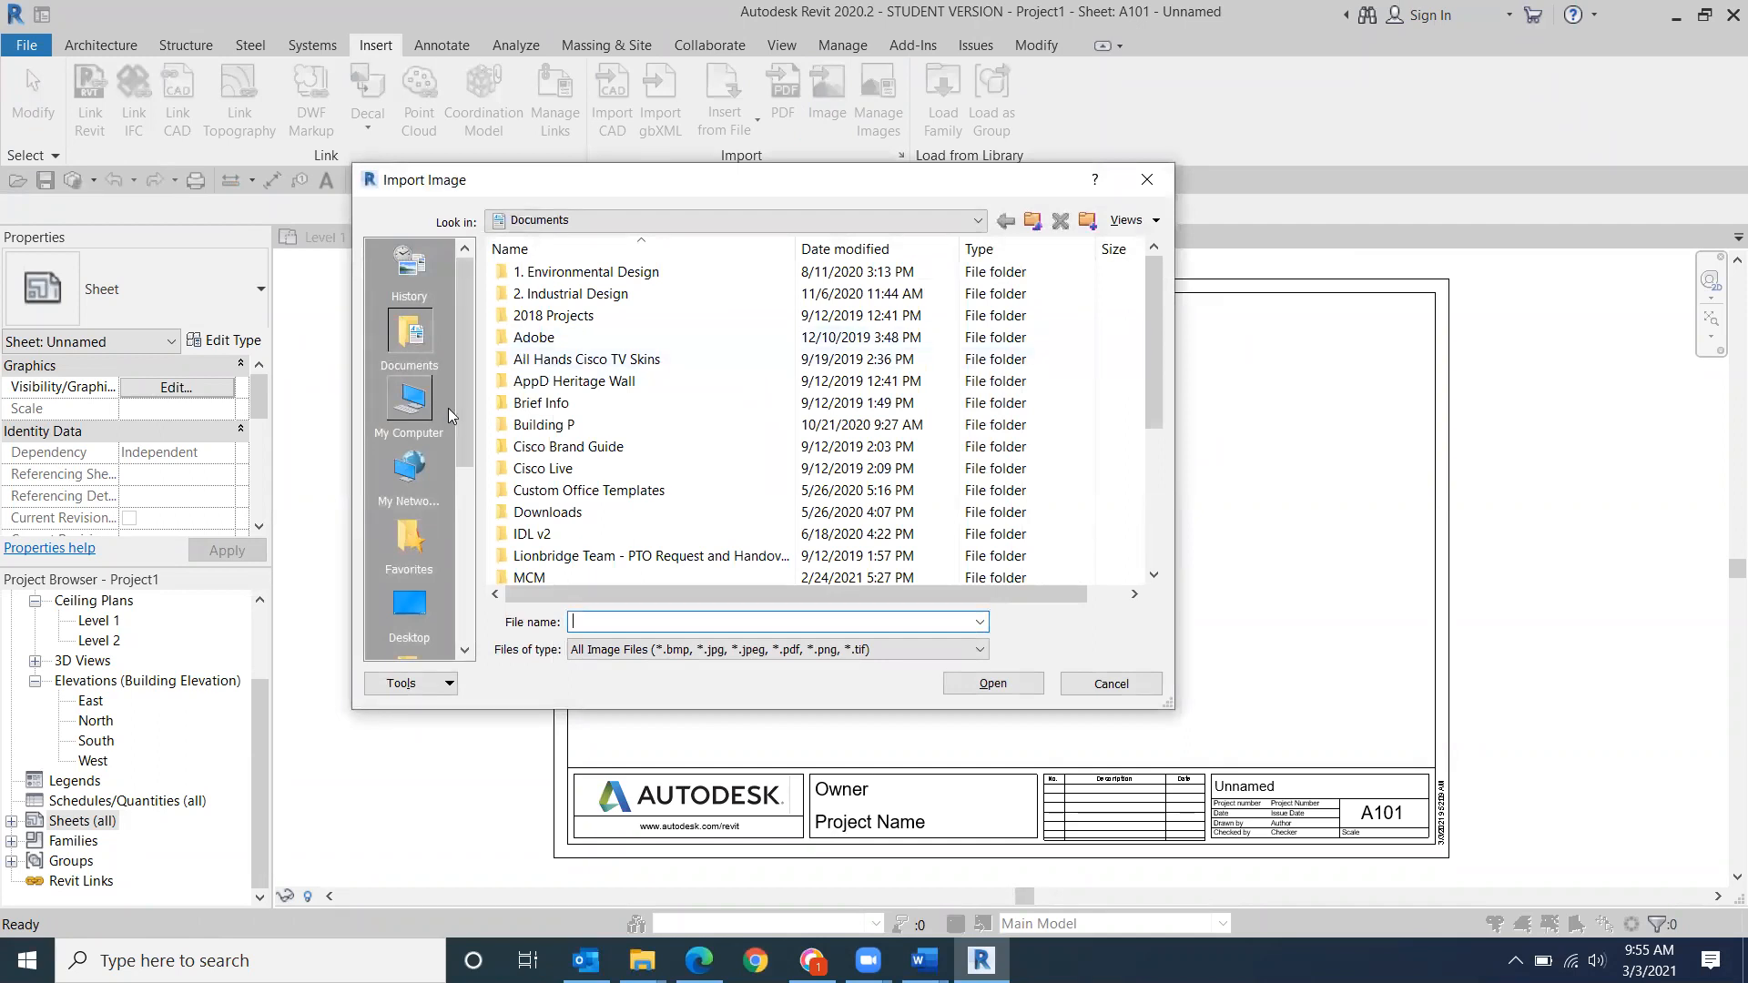
pyautogui.click(416, 414)
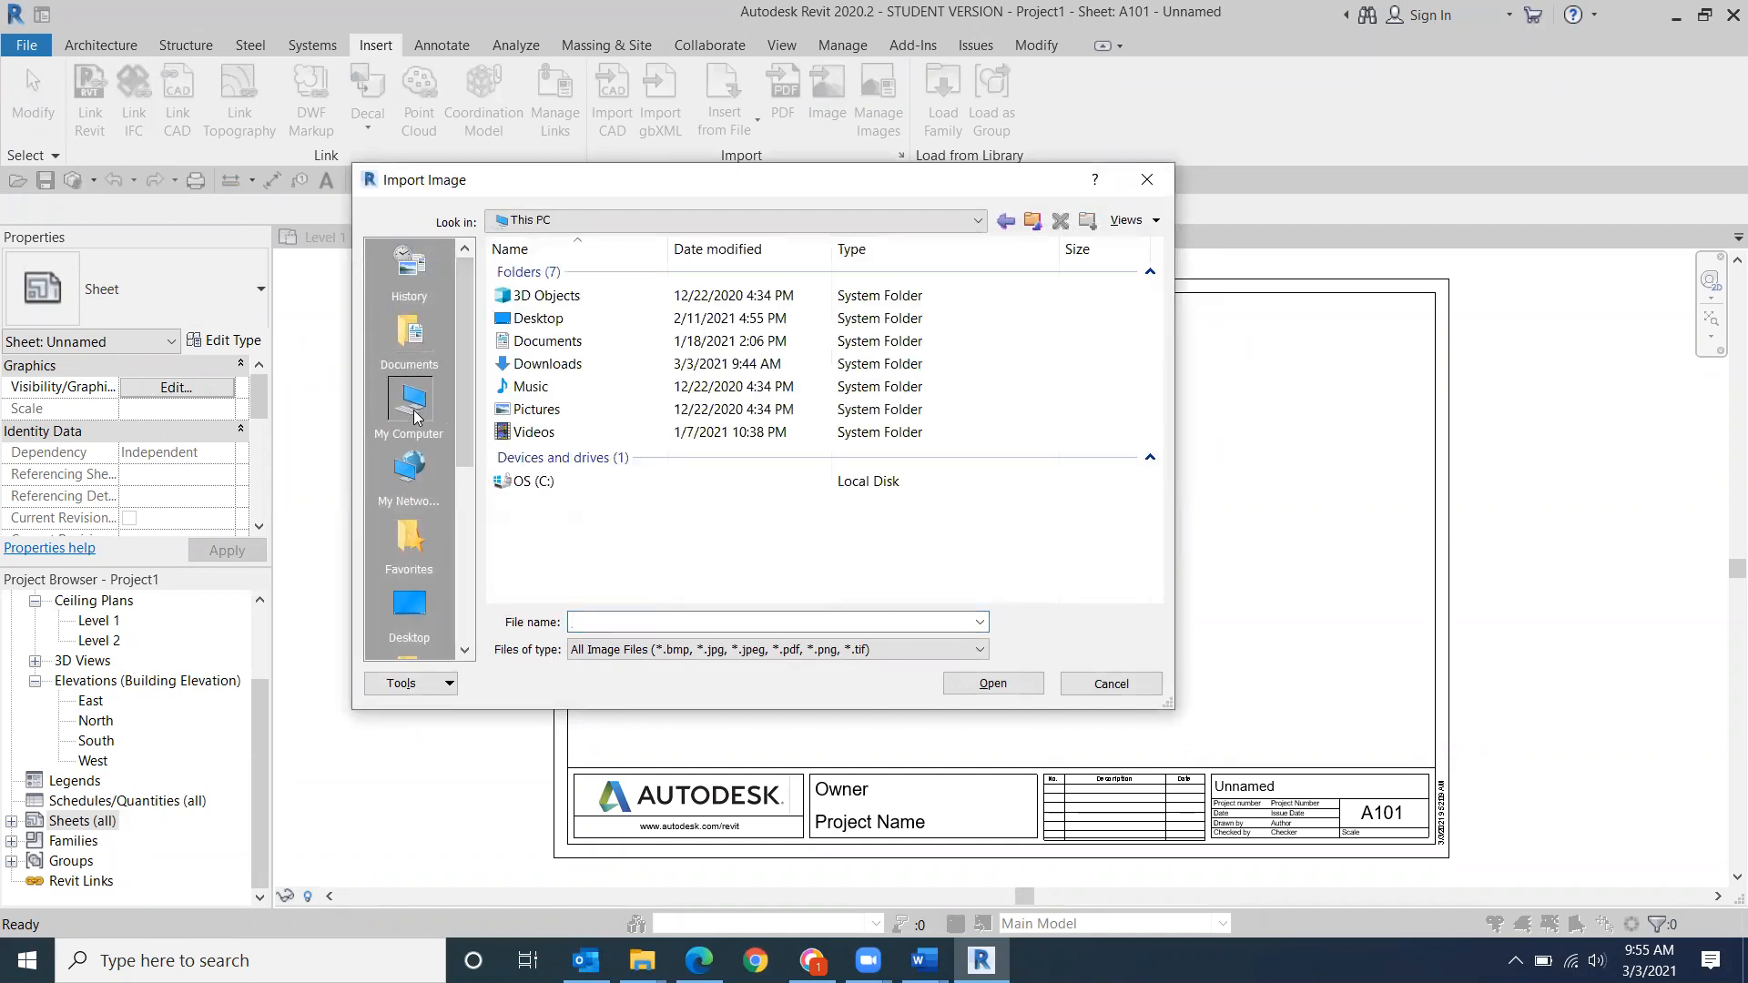
pyautogui.click(556, 415)
pyautogui.doubleClick(556, 415)
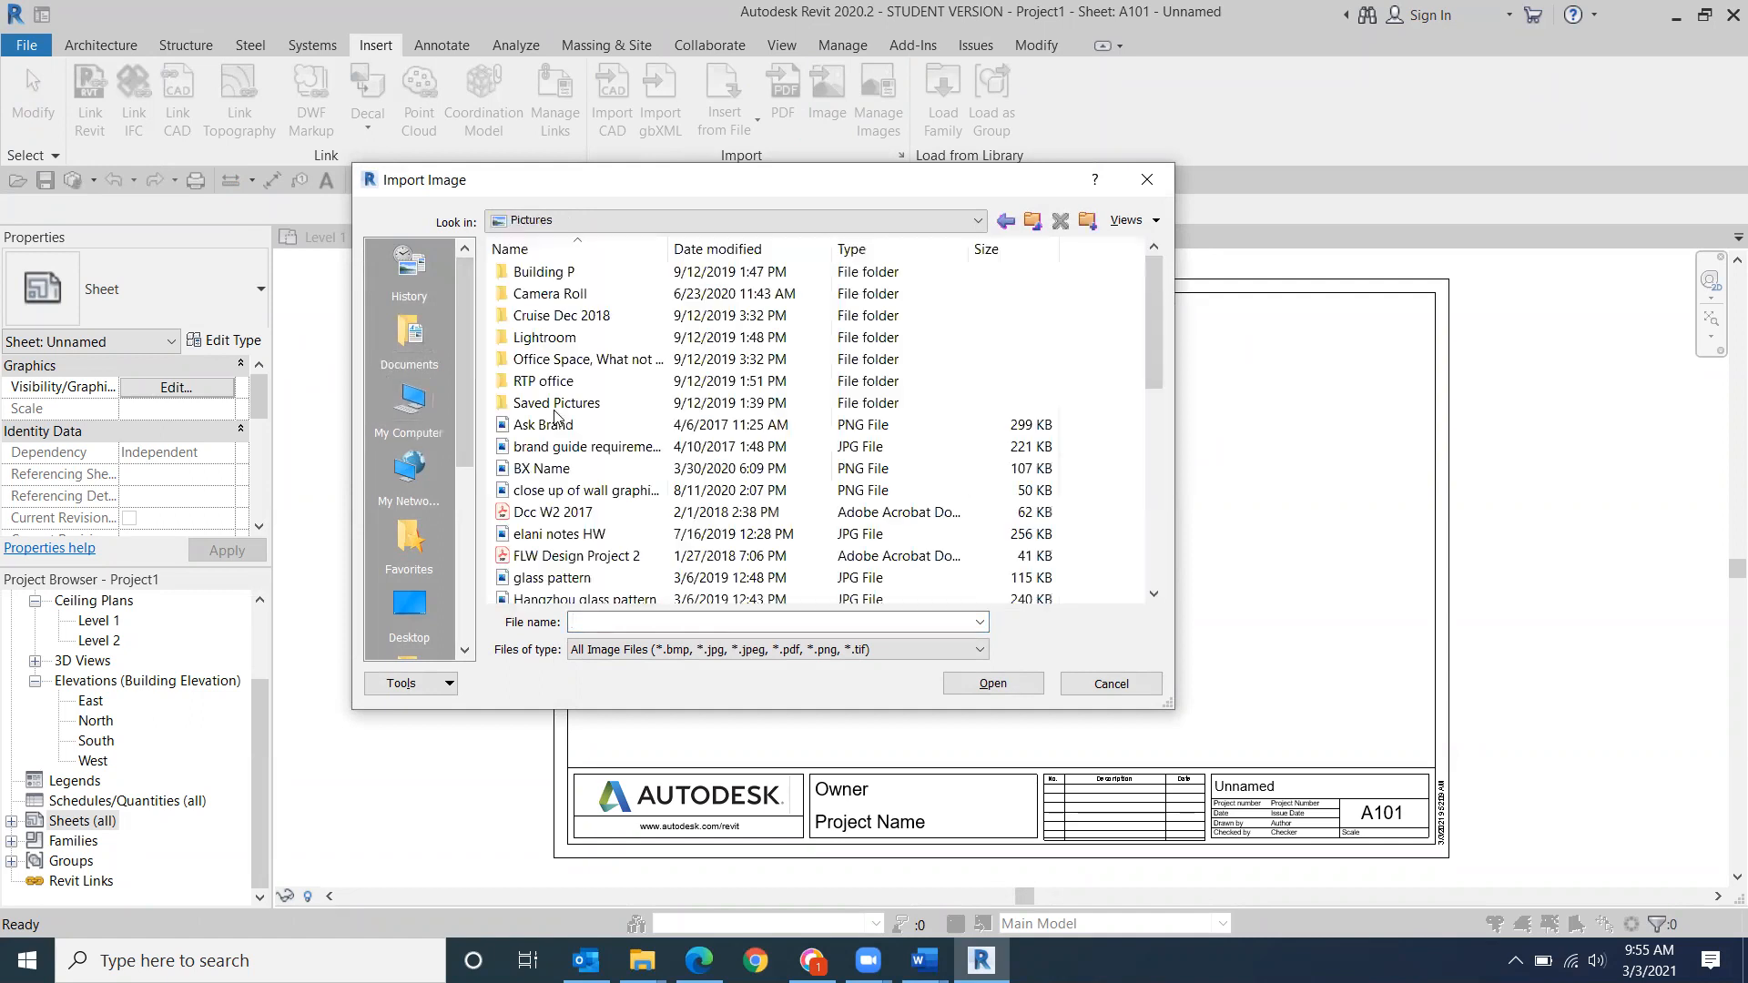
pyautogui.scroll(-3, 625, 415)
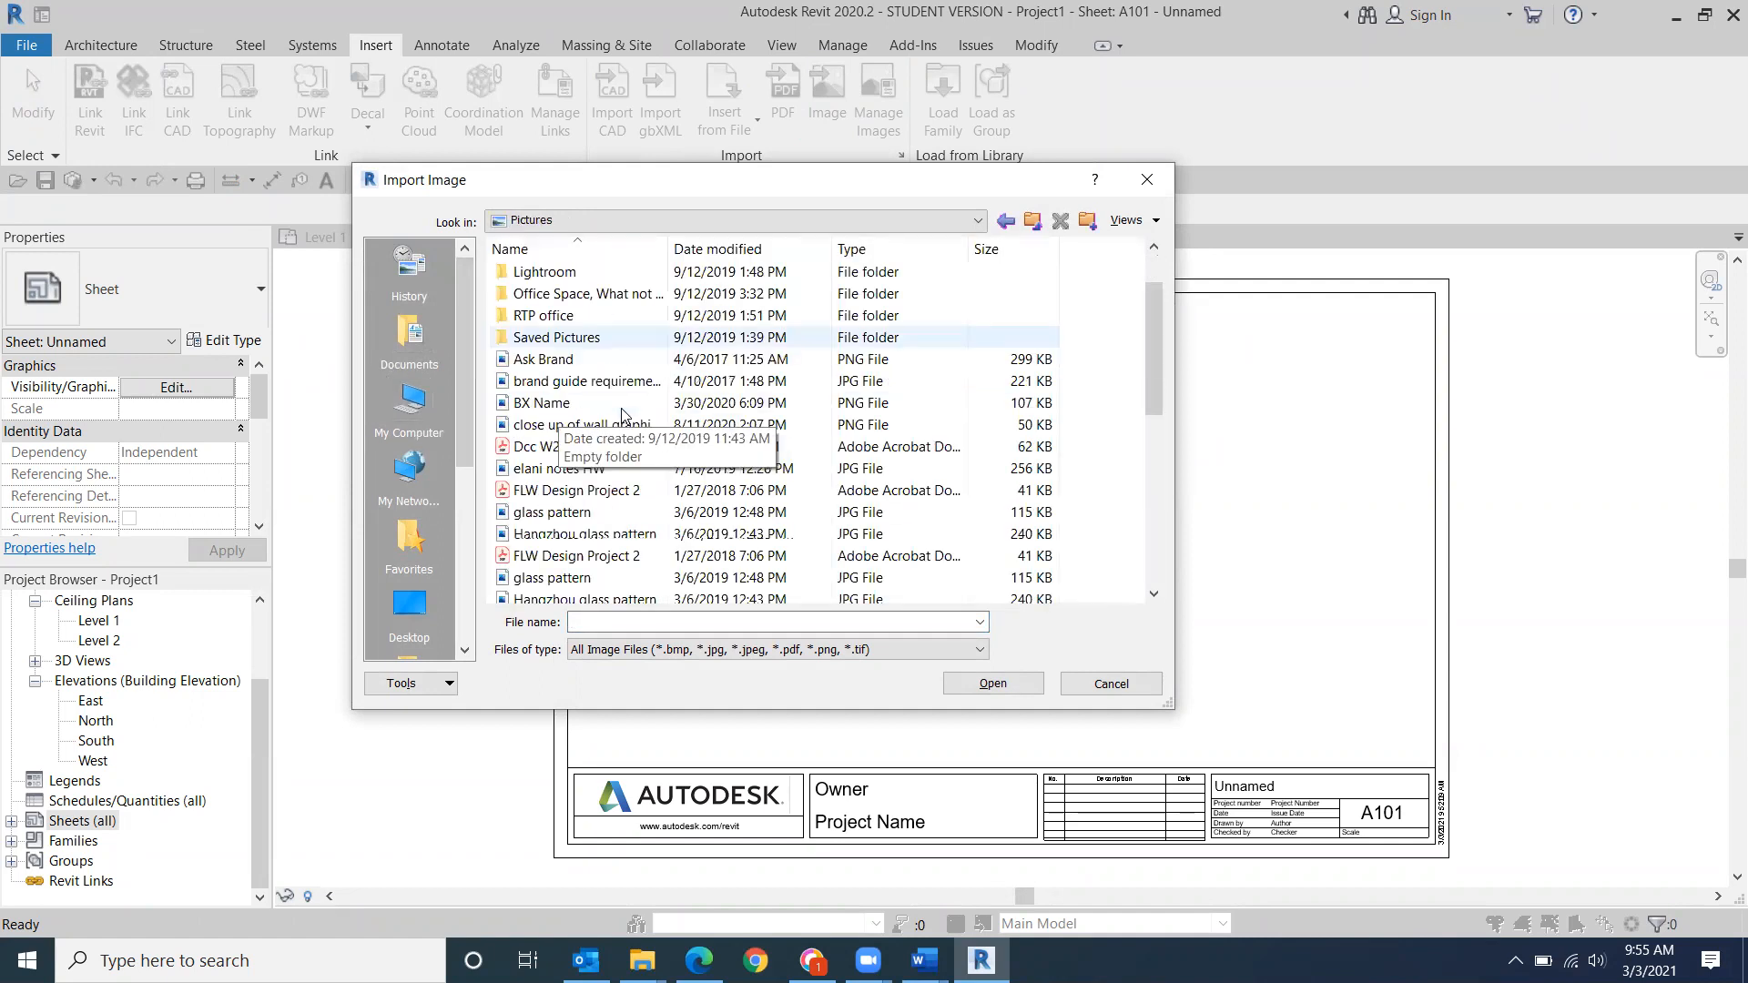
pyautogui.scroll(-2, 625, 415)
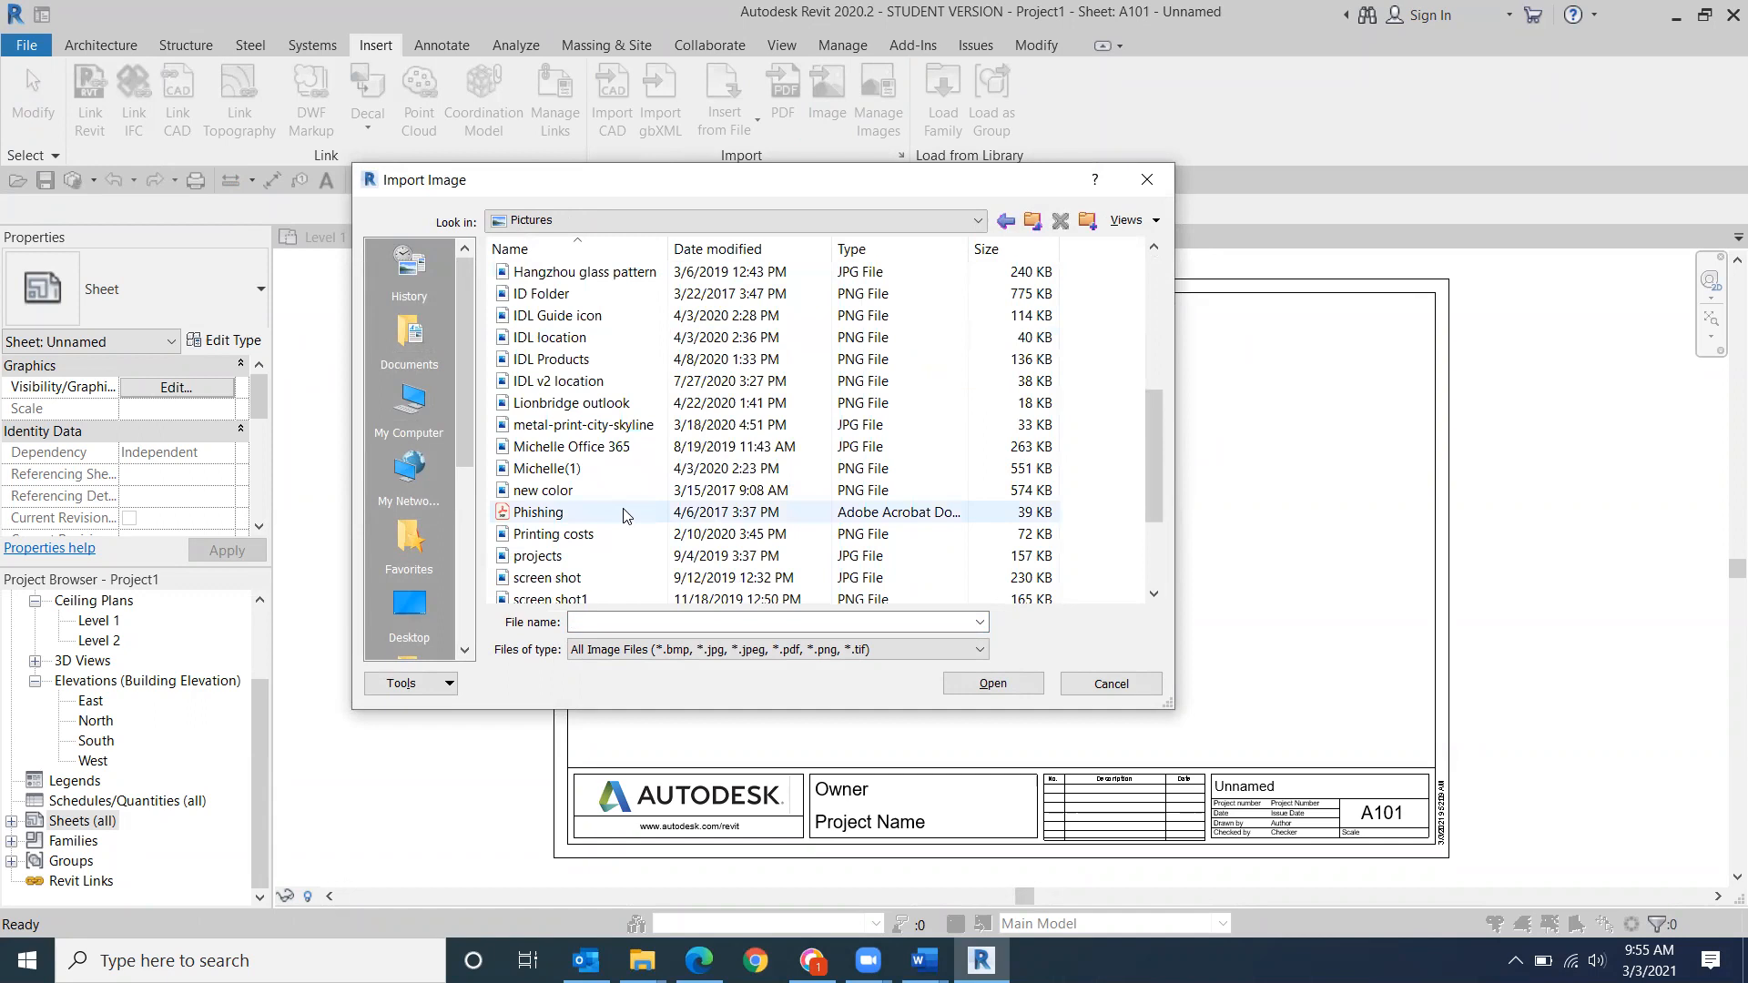
pyautogui.scroll(-2, 620, 517)
pyautogui.scroll(6, 620, 517)
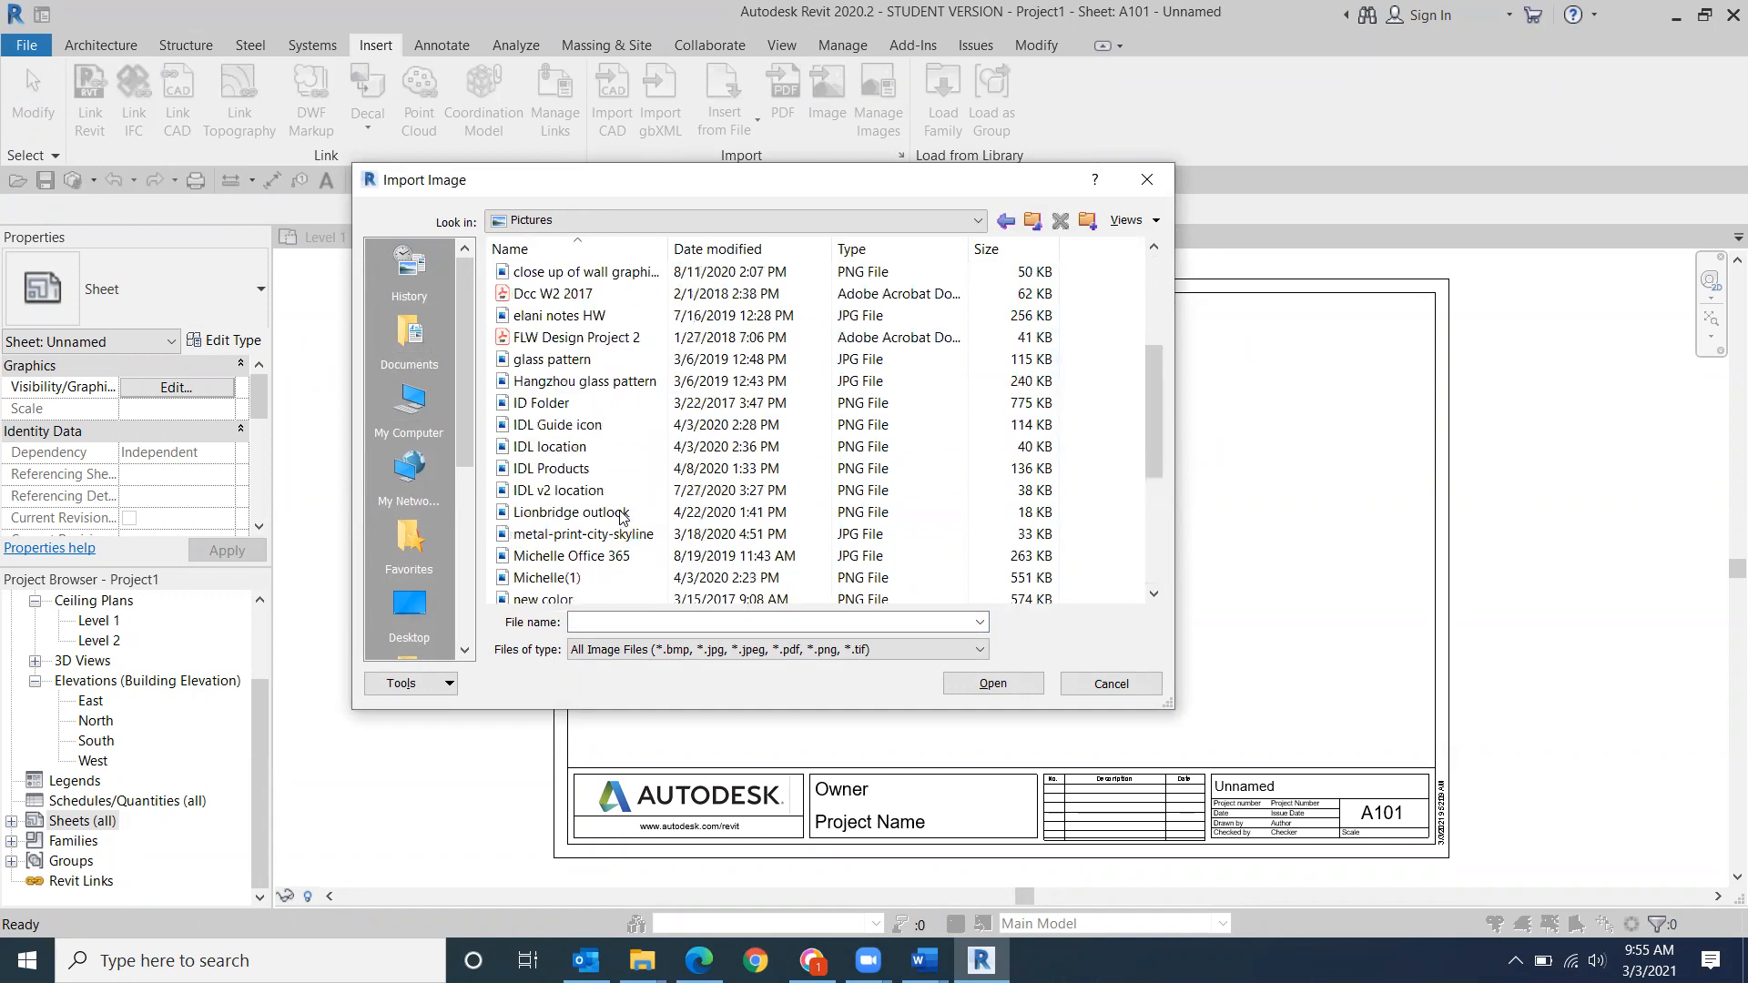
pyautogui.moveTo(1176, 490); pyautogui.dragTo(1390, 492)
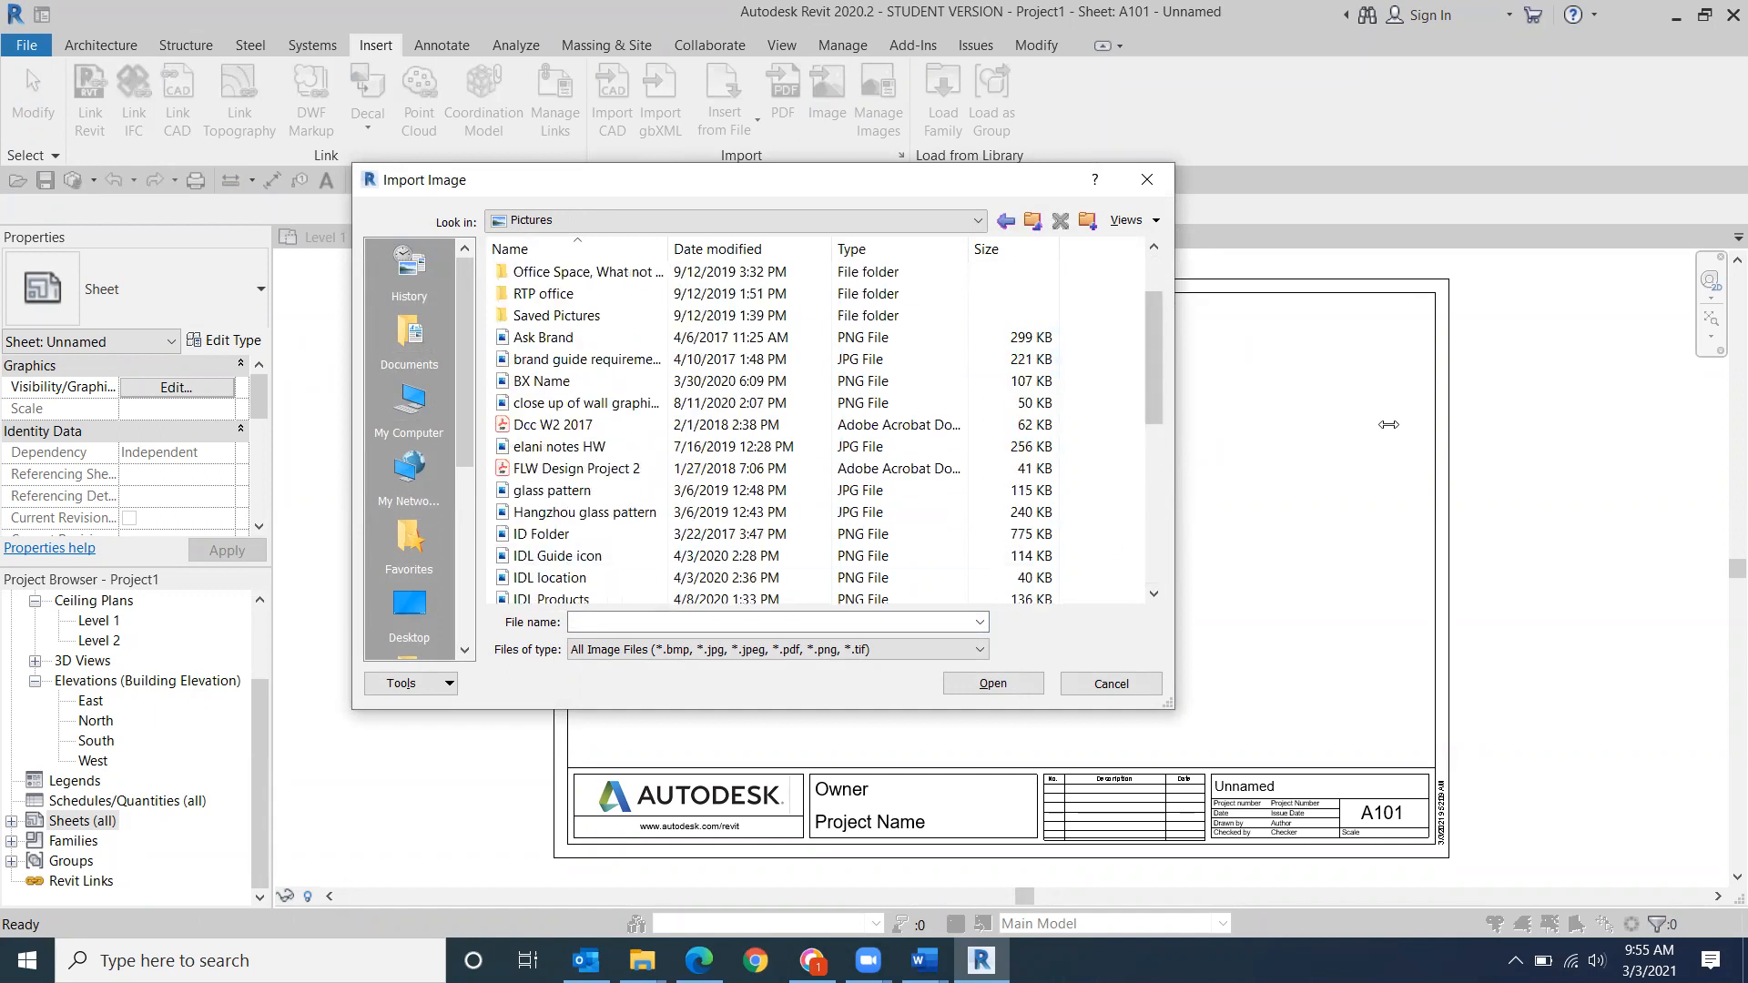
# - Import IMG_7777 from the RTP office folder and place the picture over the sheet
pyautogui.doubleClick(554, 294)
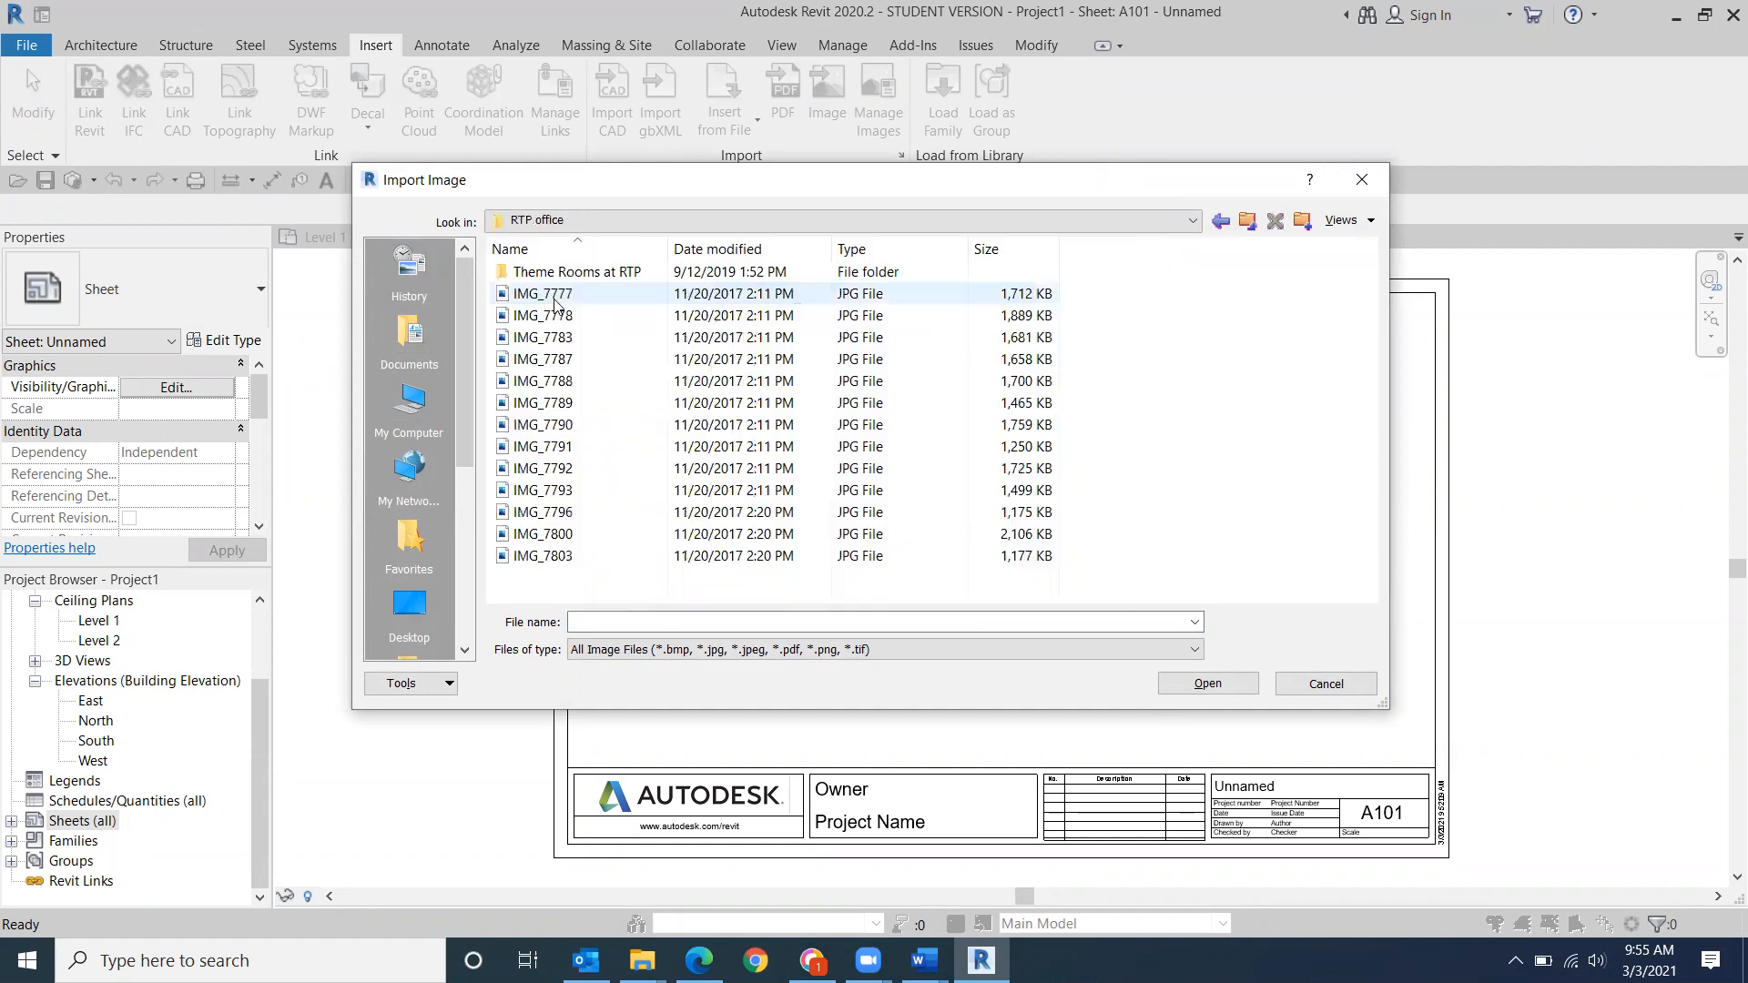
pyautogui.doubleClick(554, 296)
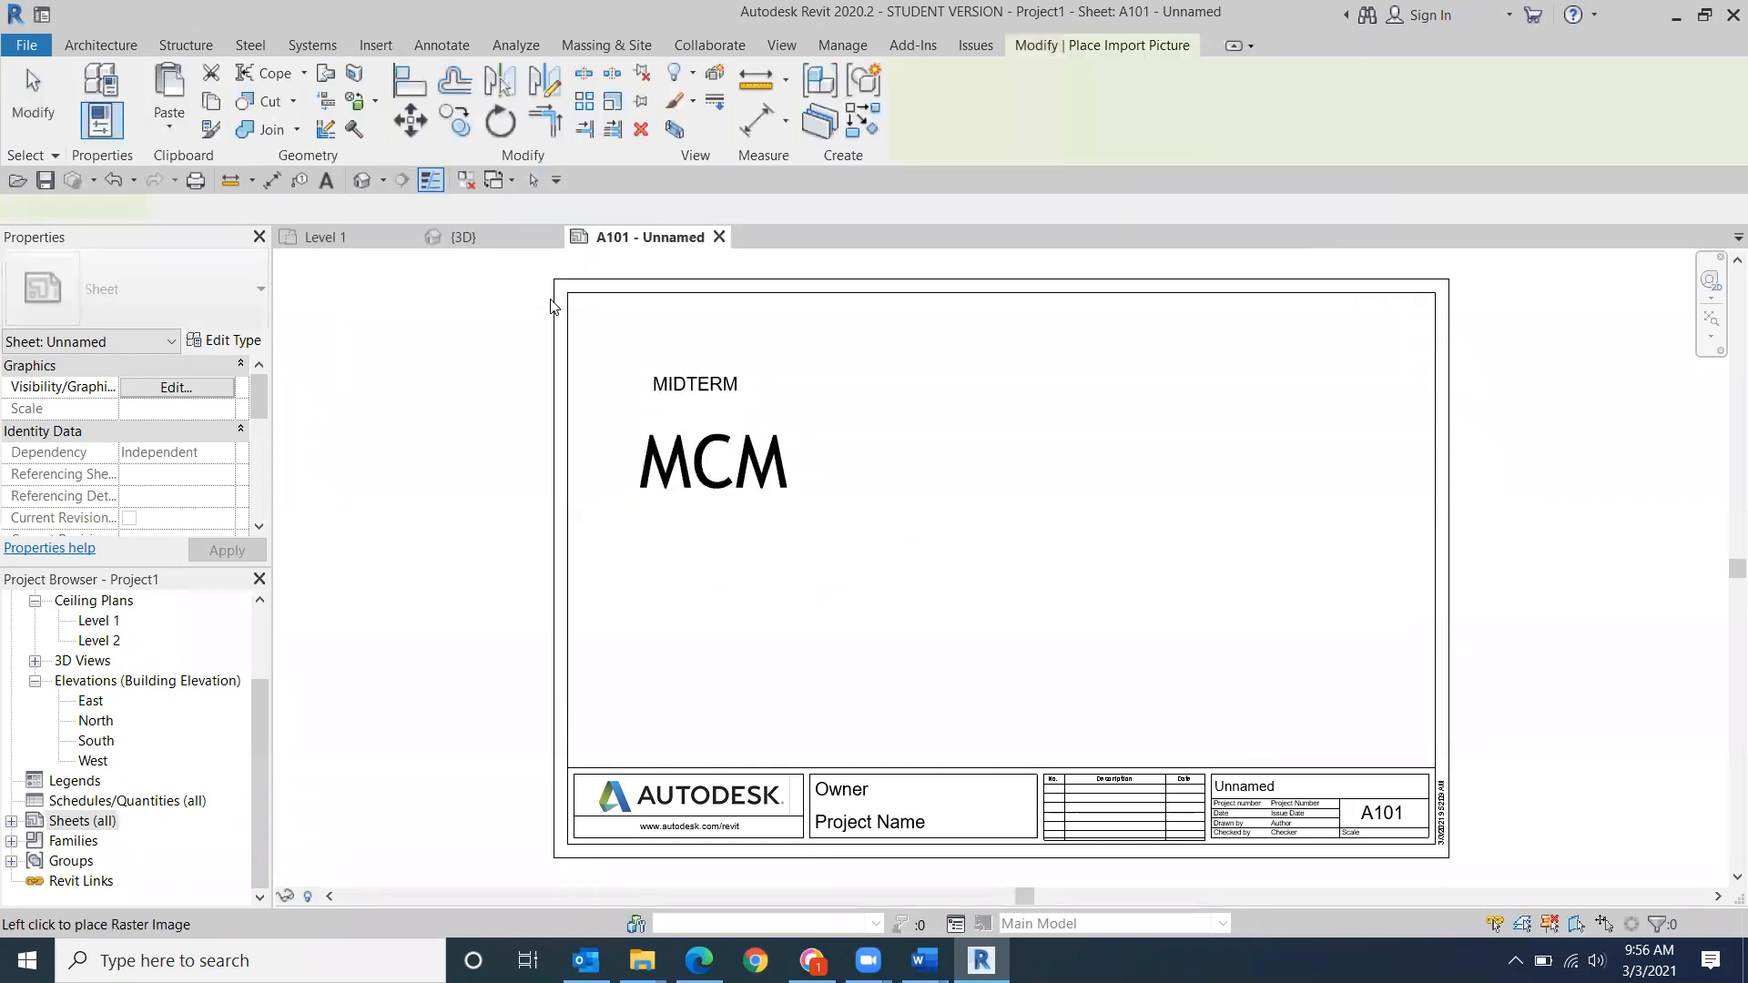
pyautogui.click(551, 305)
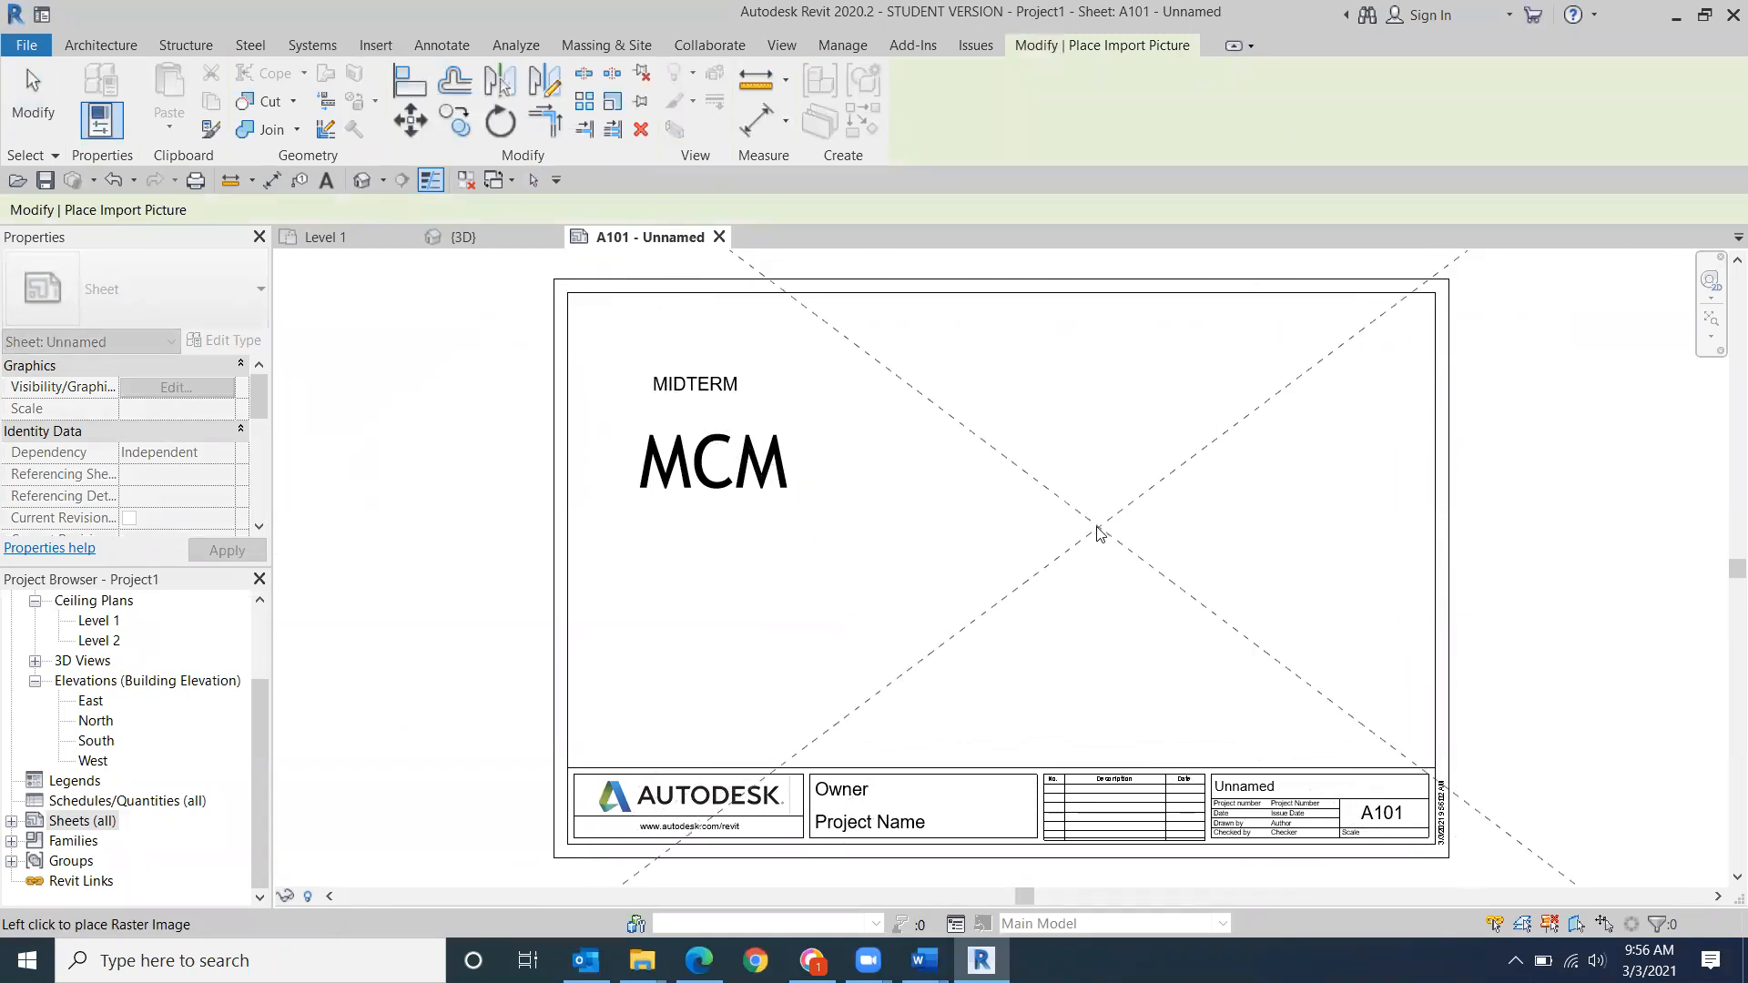
pyautogui.click(1067, 541)
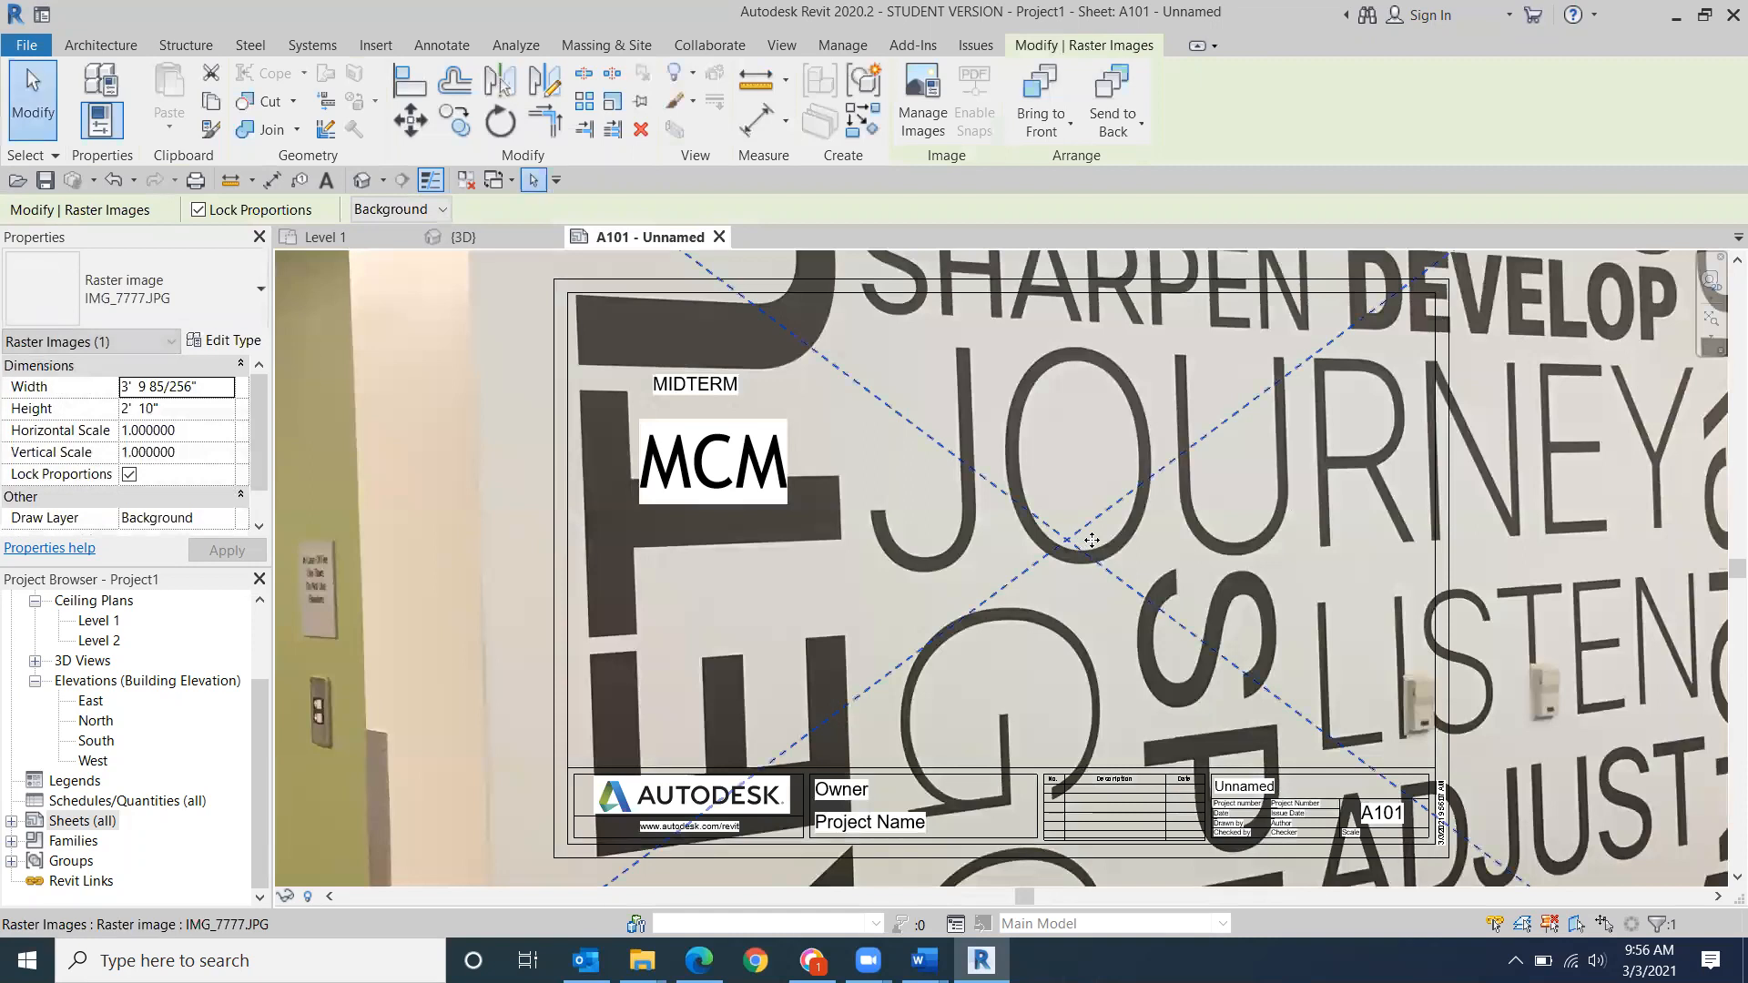
pyautogui.scroll(-4, 1084, 544)
pyautogui.scroll(-3, 1104, 550)
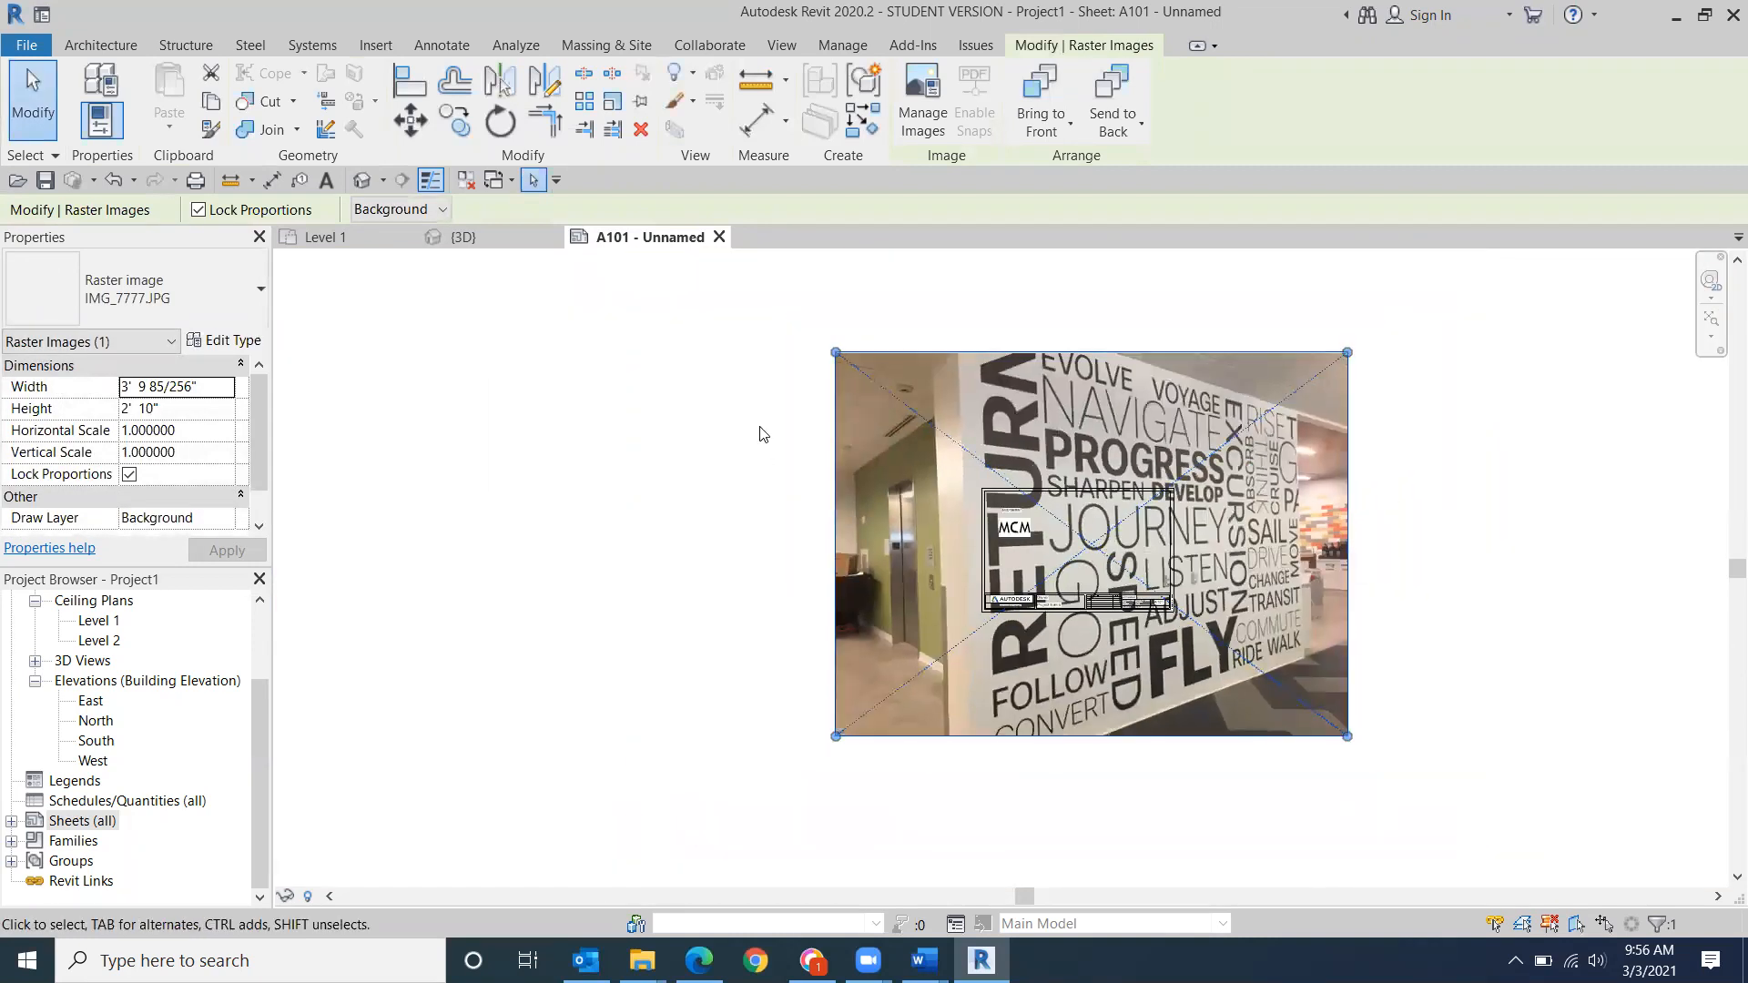
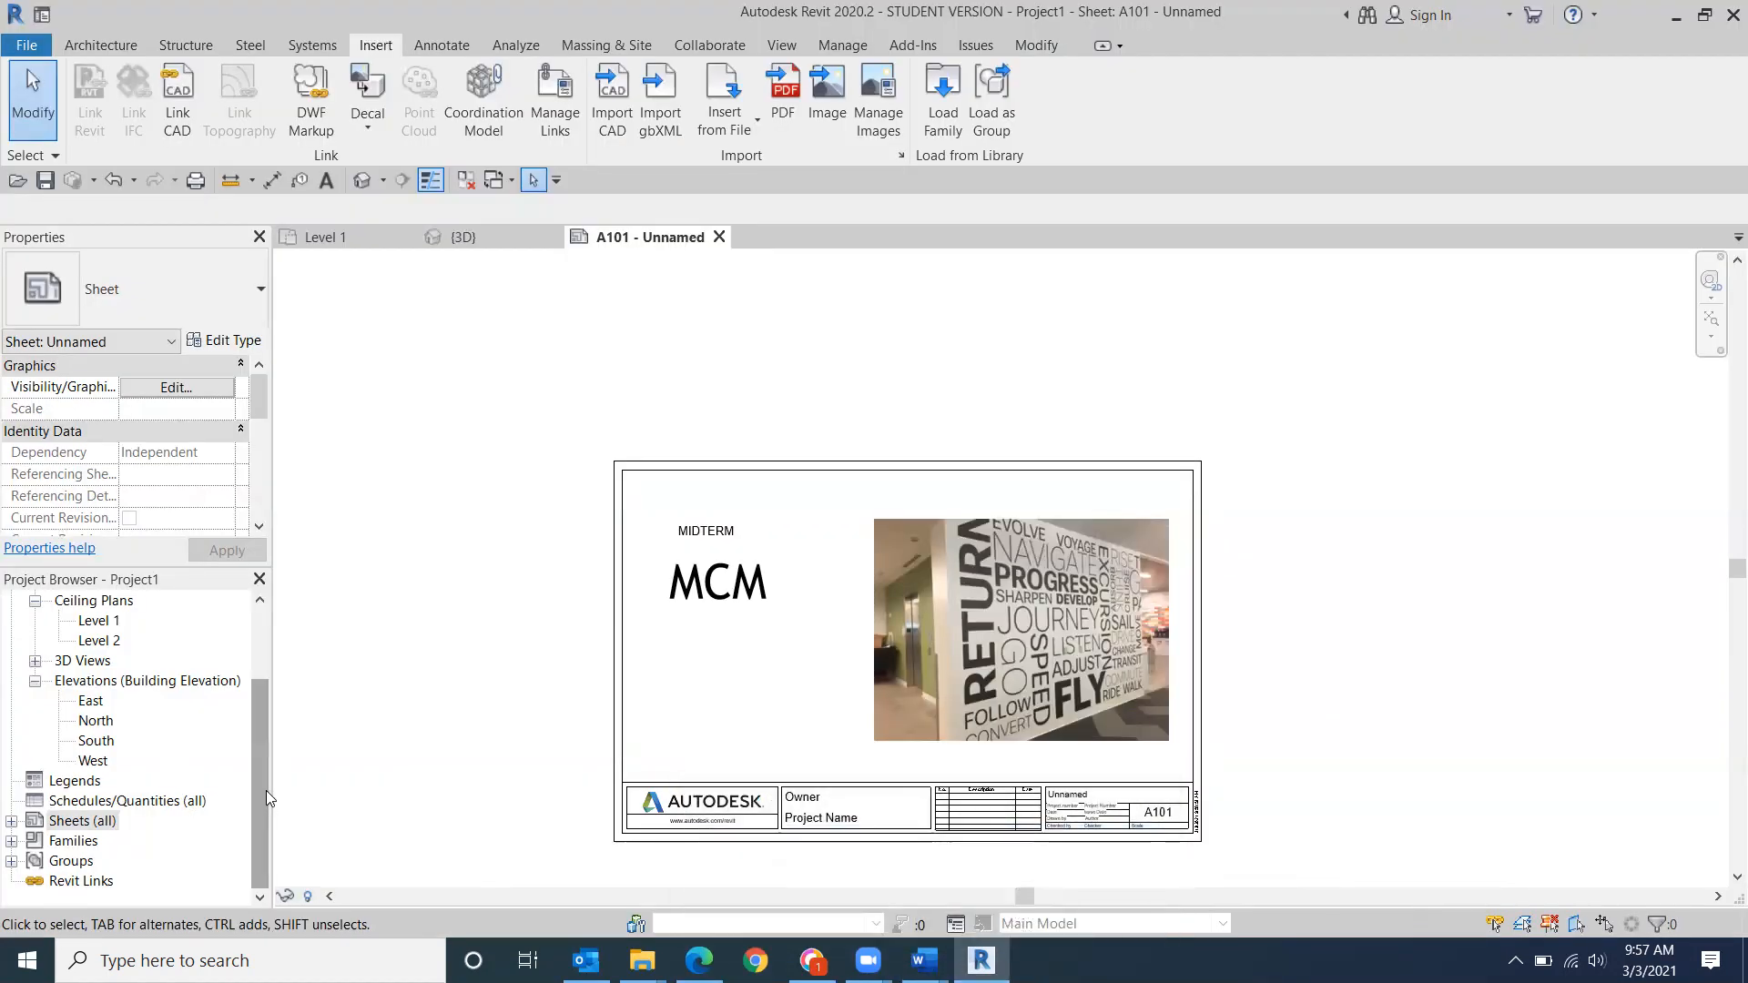
# - Change the title sheet's number from A101 to G101 in its title block
pyautogui.click(82, 820)
pyautogui.click(11, 821)
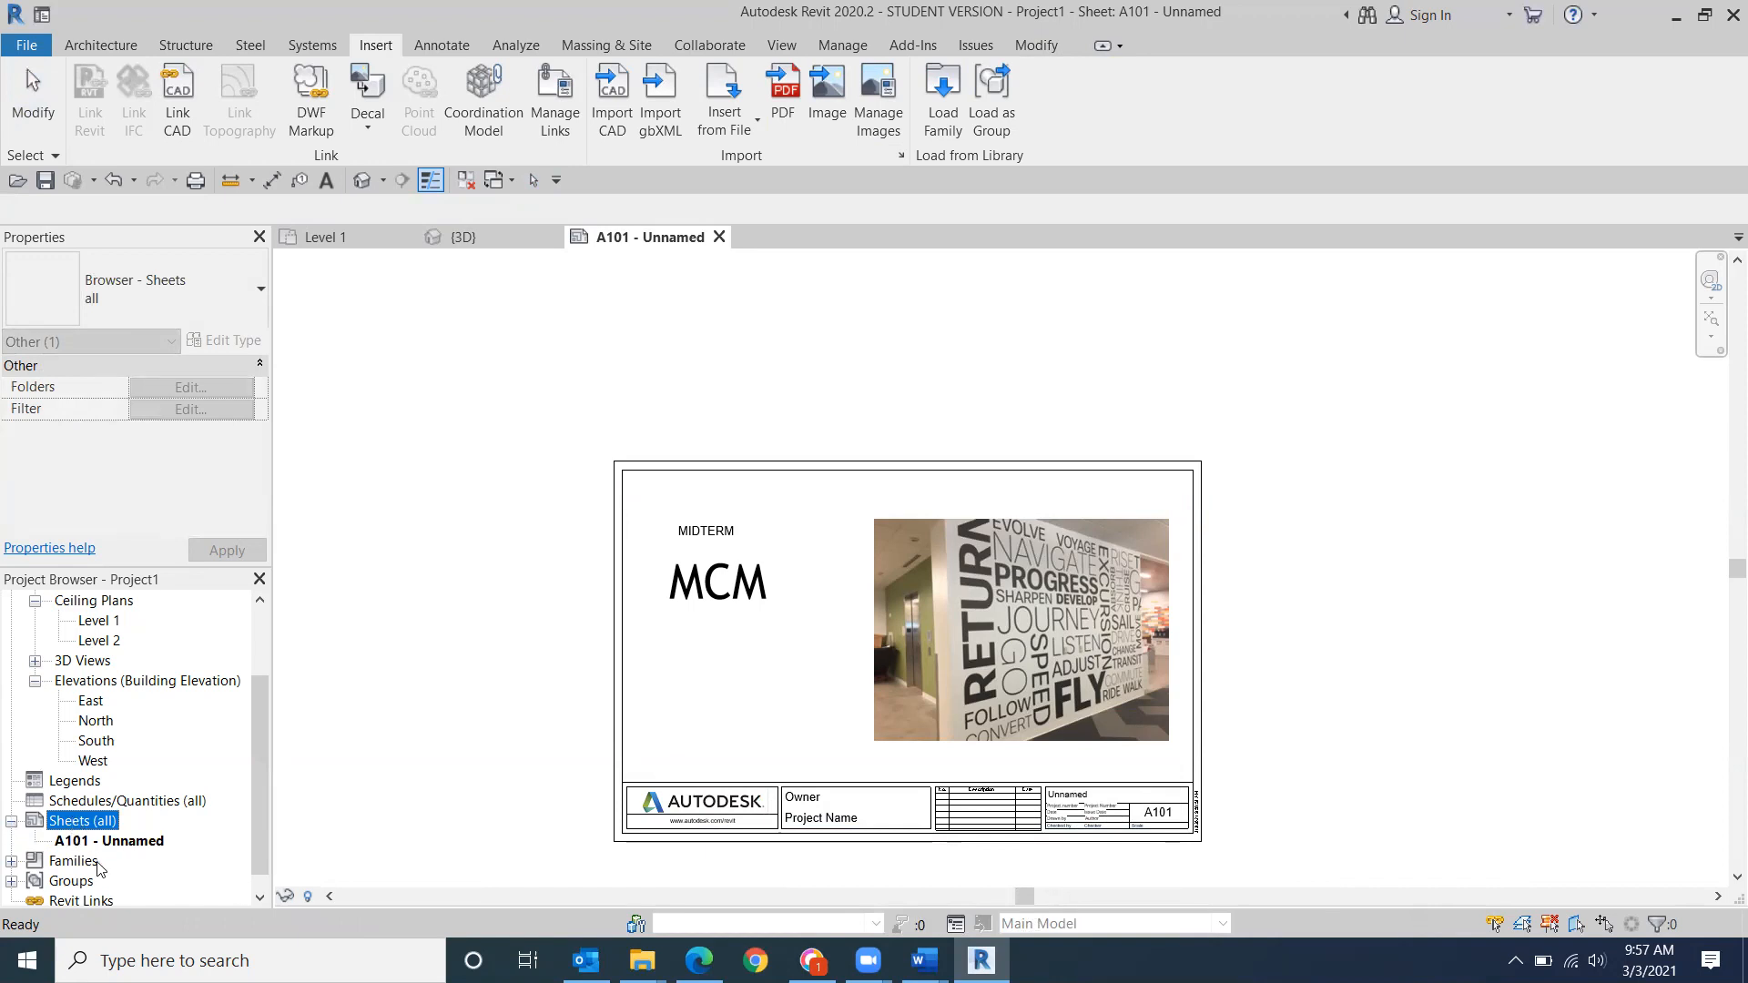
pyautogui.scroll(-1, 100, 869)
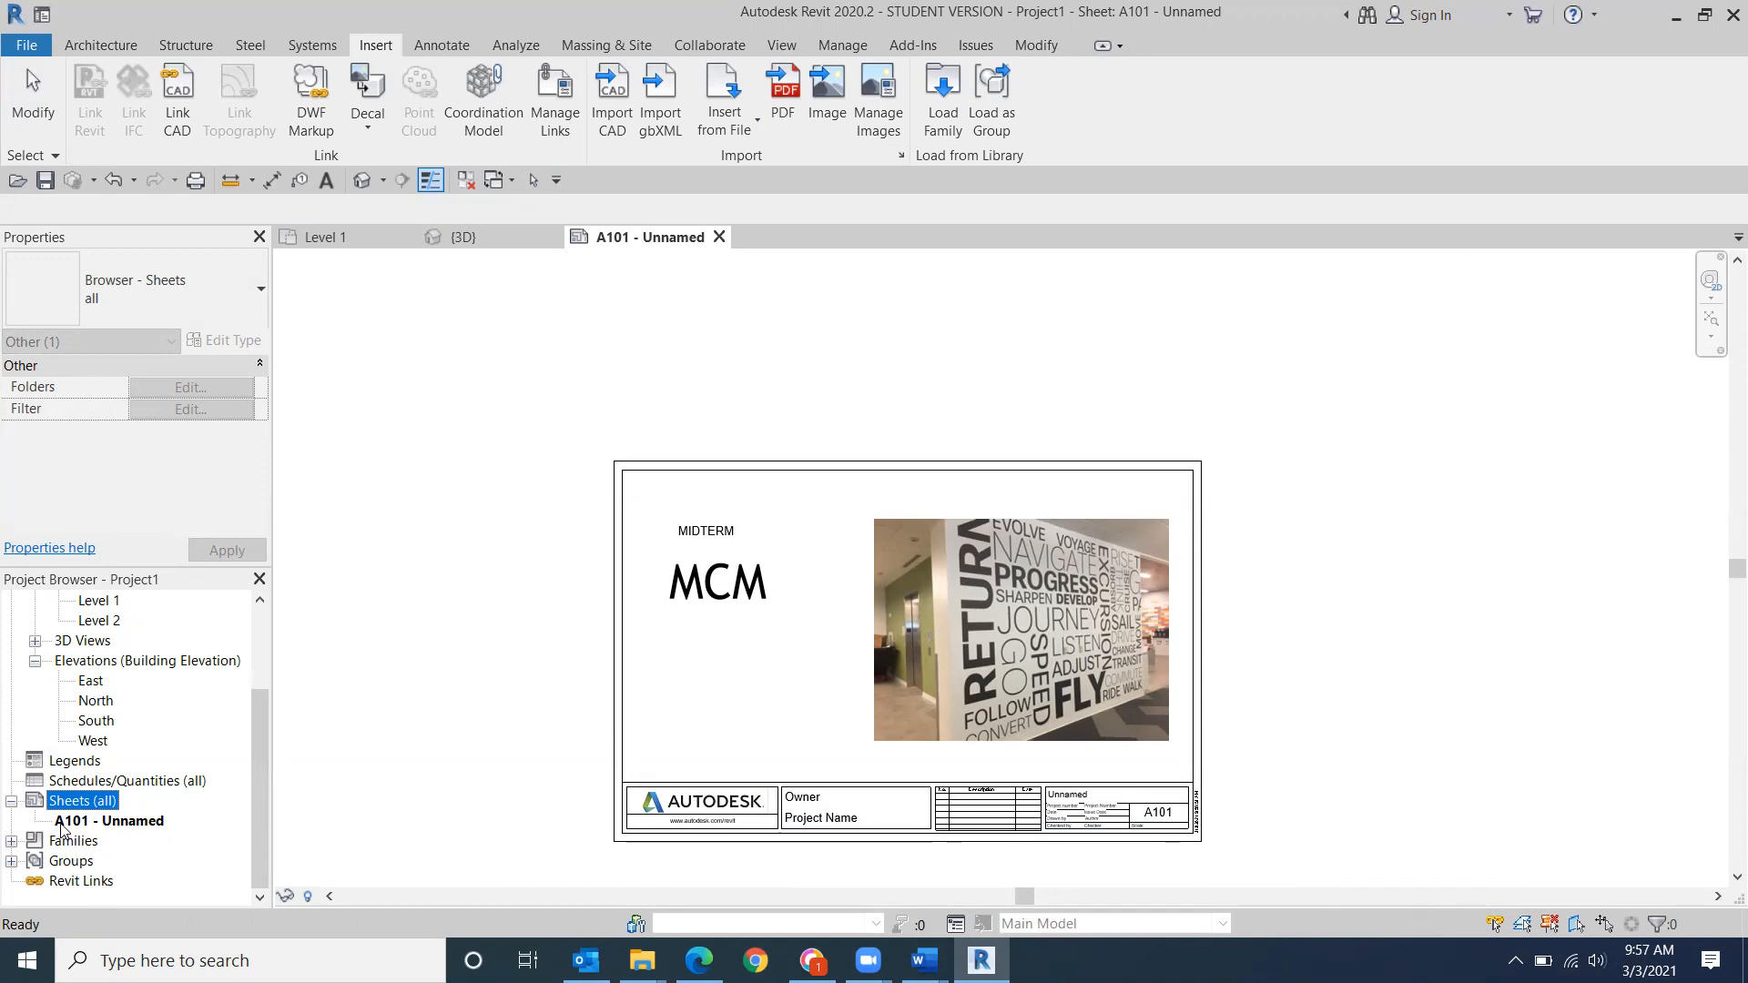
pyautogui.scroll(5, 1129, 843)
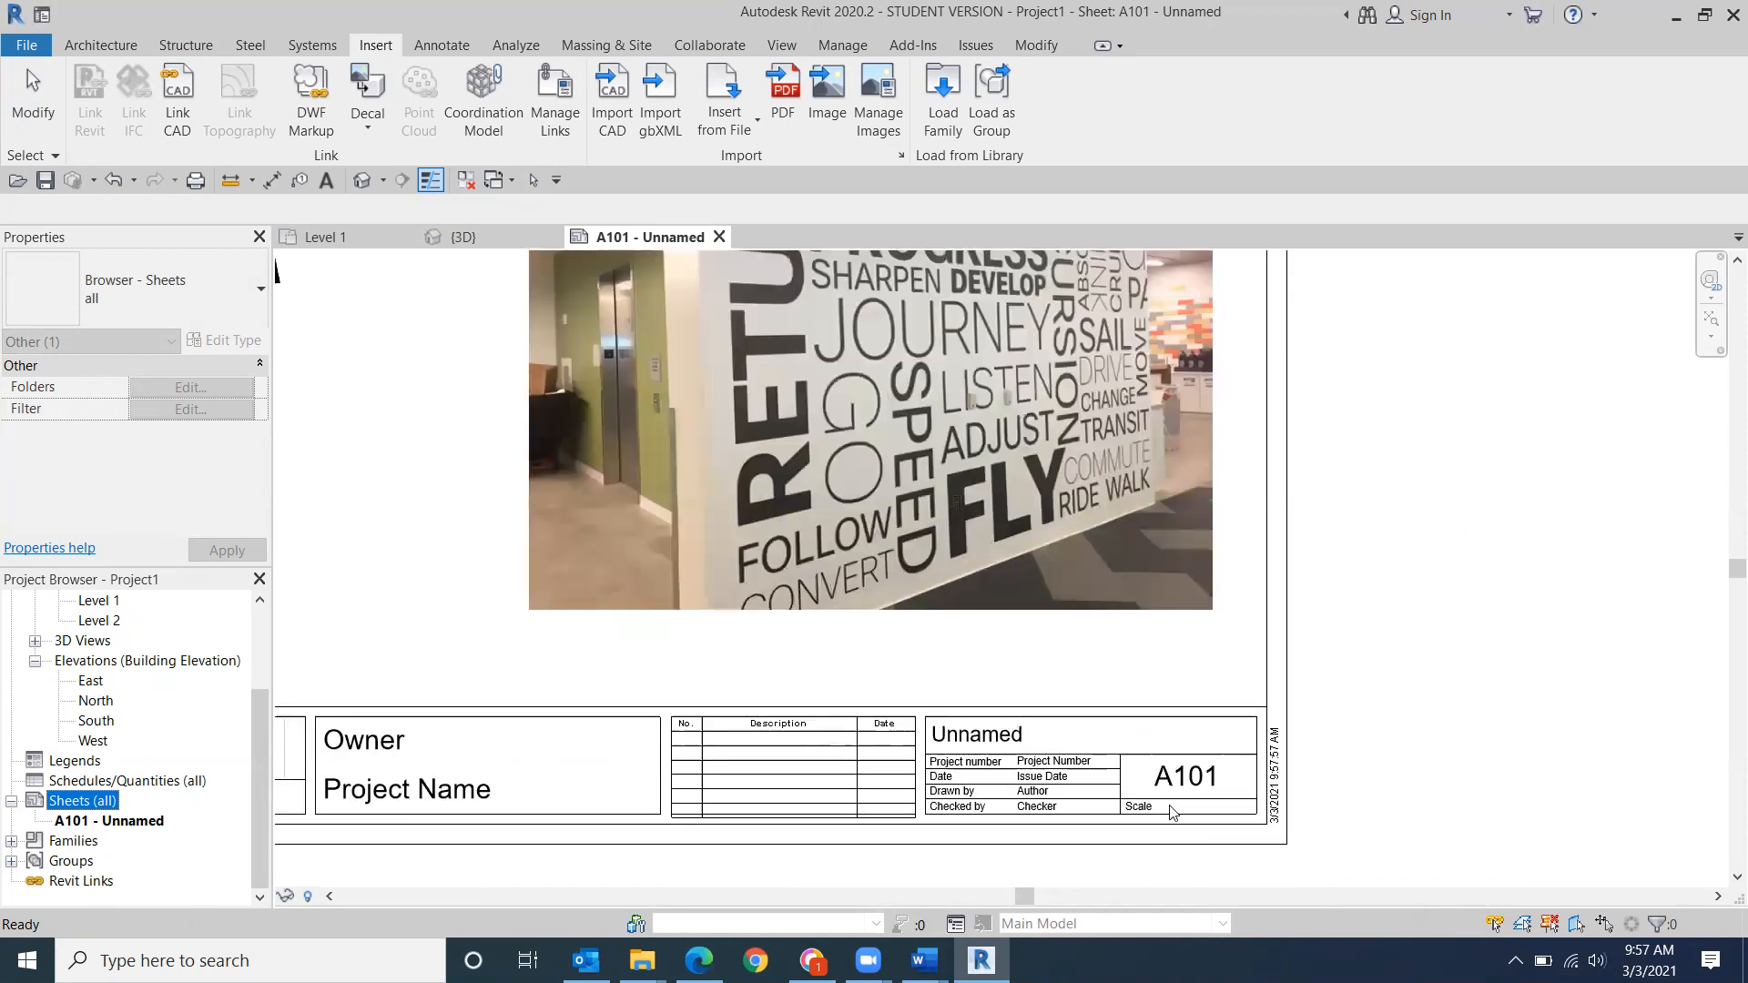
pyautogui.click(1171, 797)
pyautogui.click(1164, 791)
pyautogui.moveTo(1152, 785); pyautogui.dragTo(1146, 798)
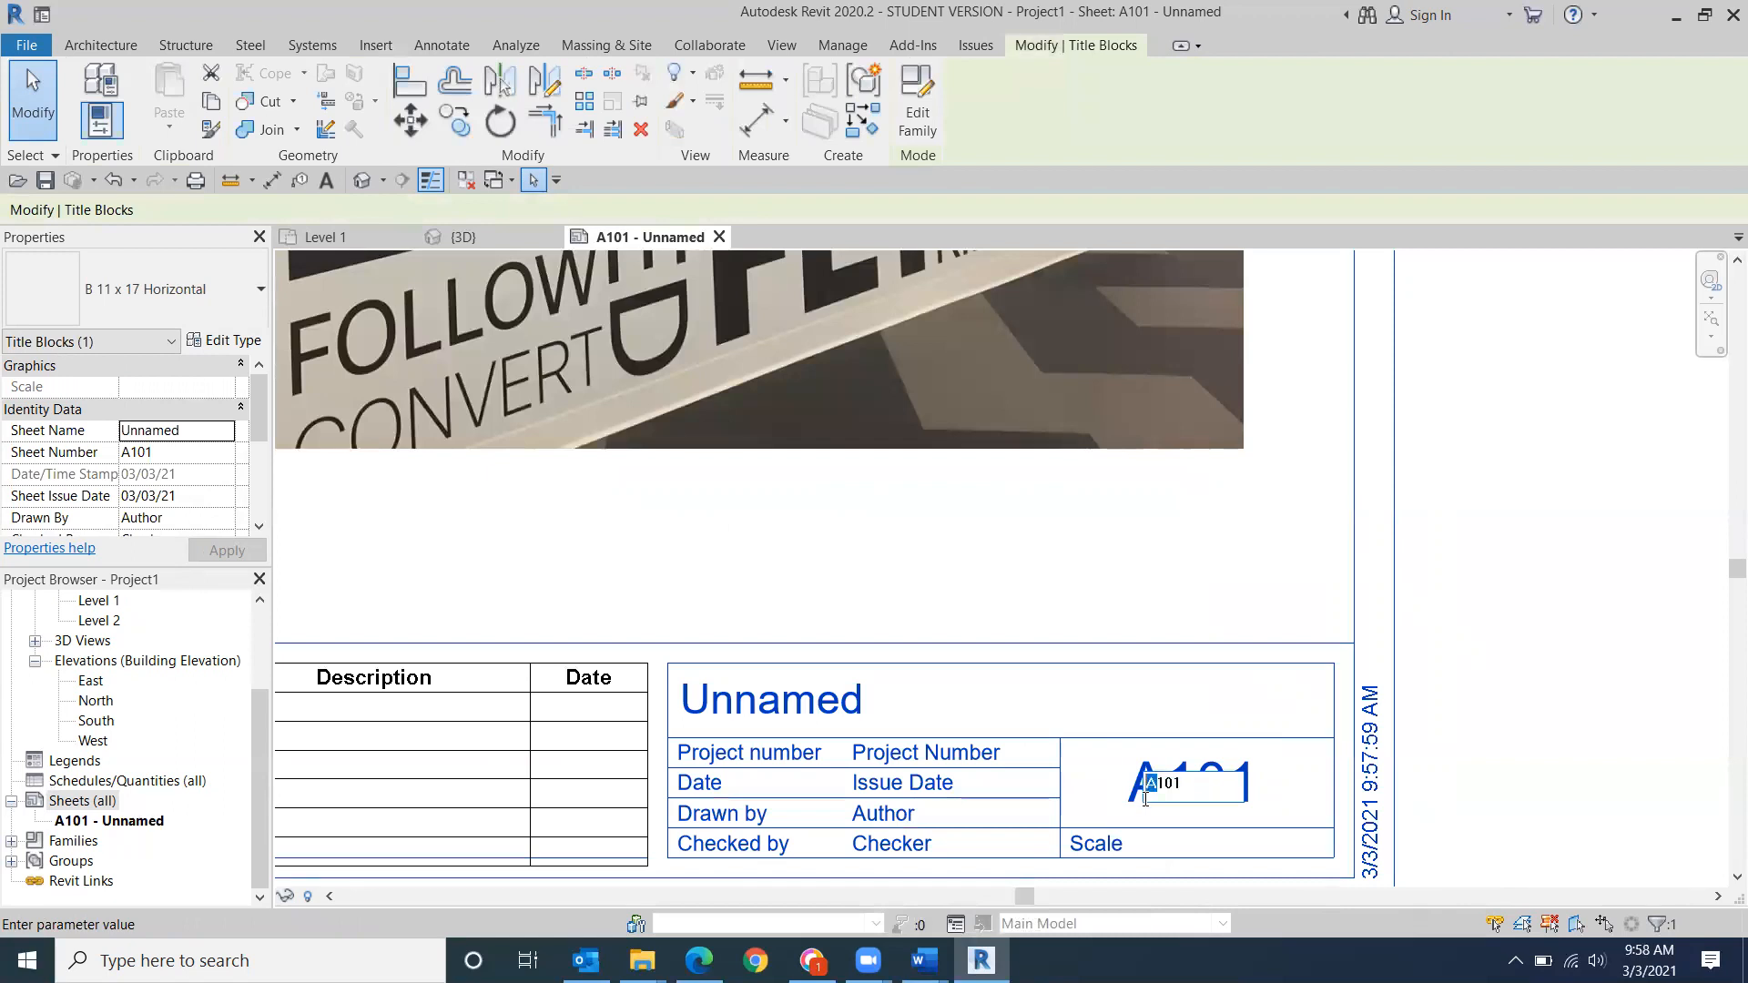
pyautogui.write('G')
pyautogui.click(1636, 692)
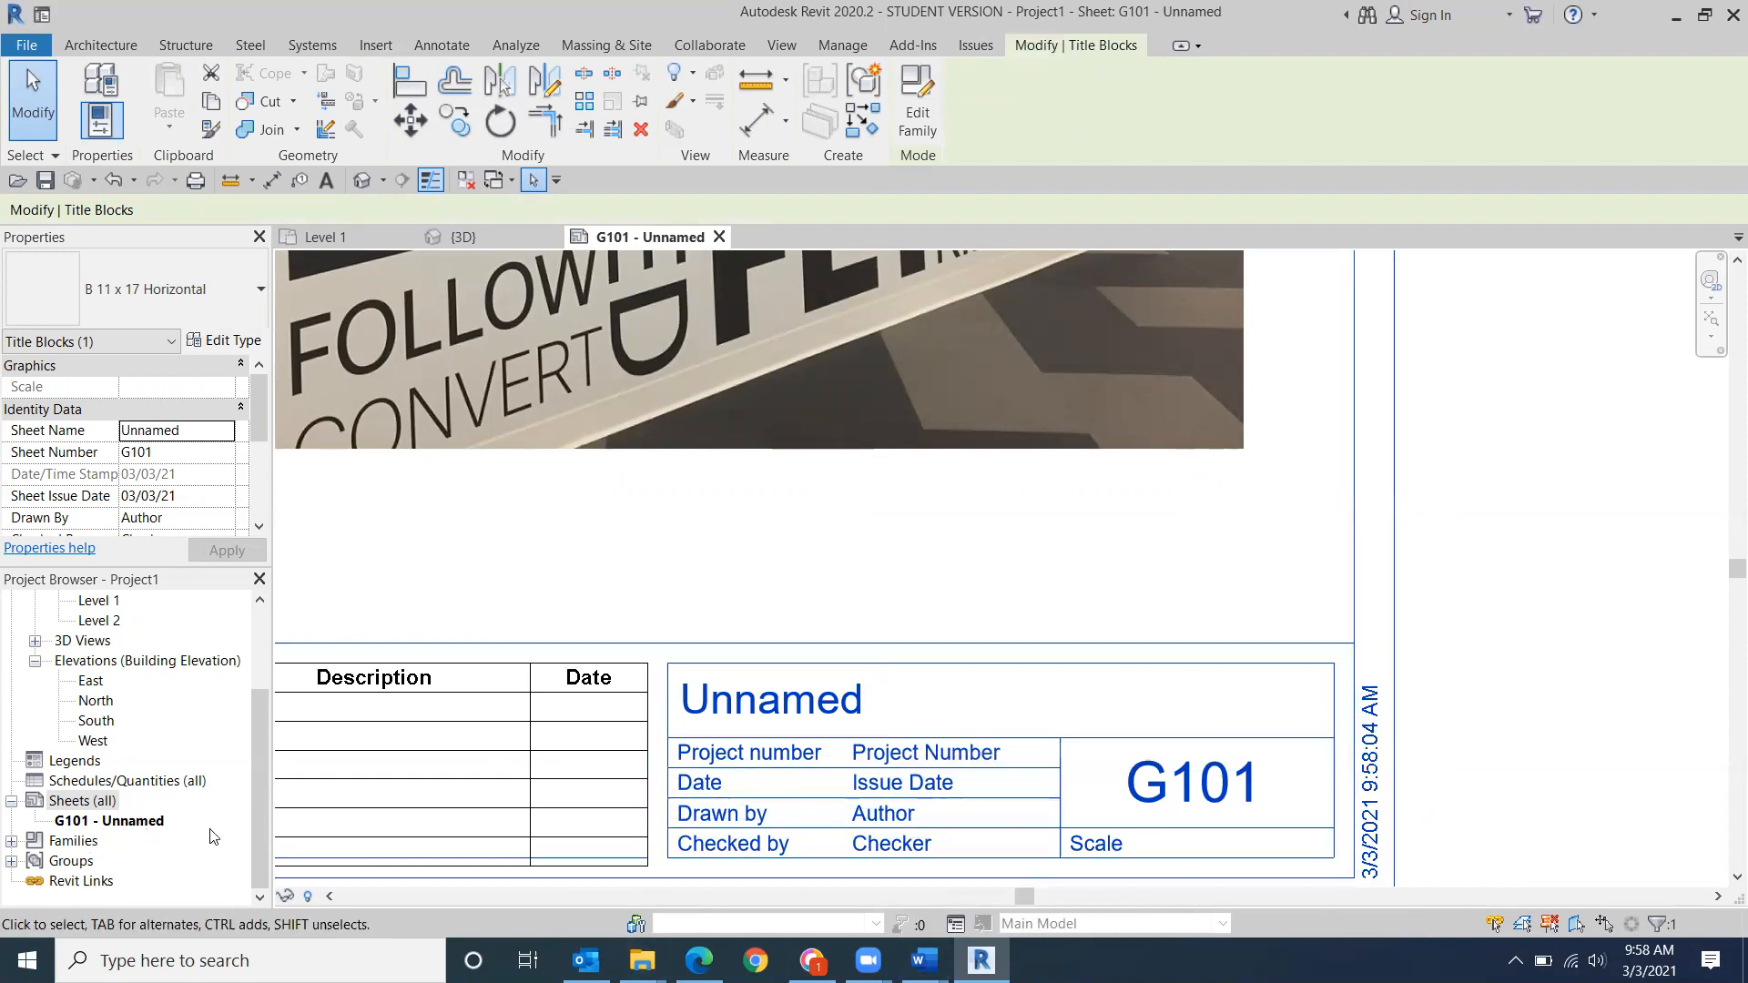
# - Create a new sheet with the B 11 x 17 Horizontal title block
pyautogui.rightClick(67, 806)
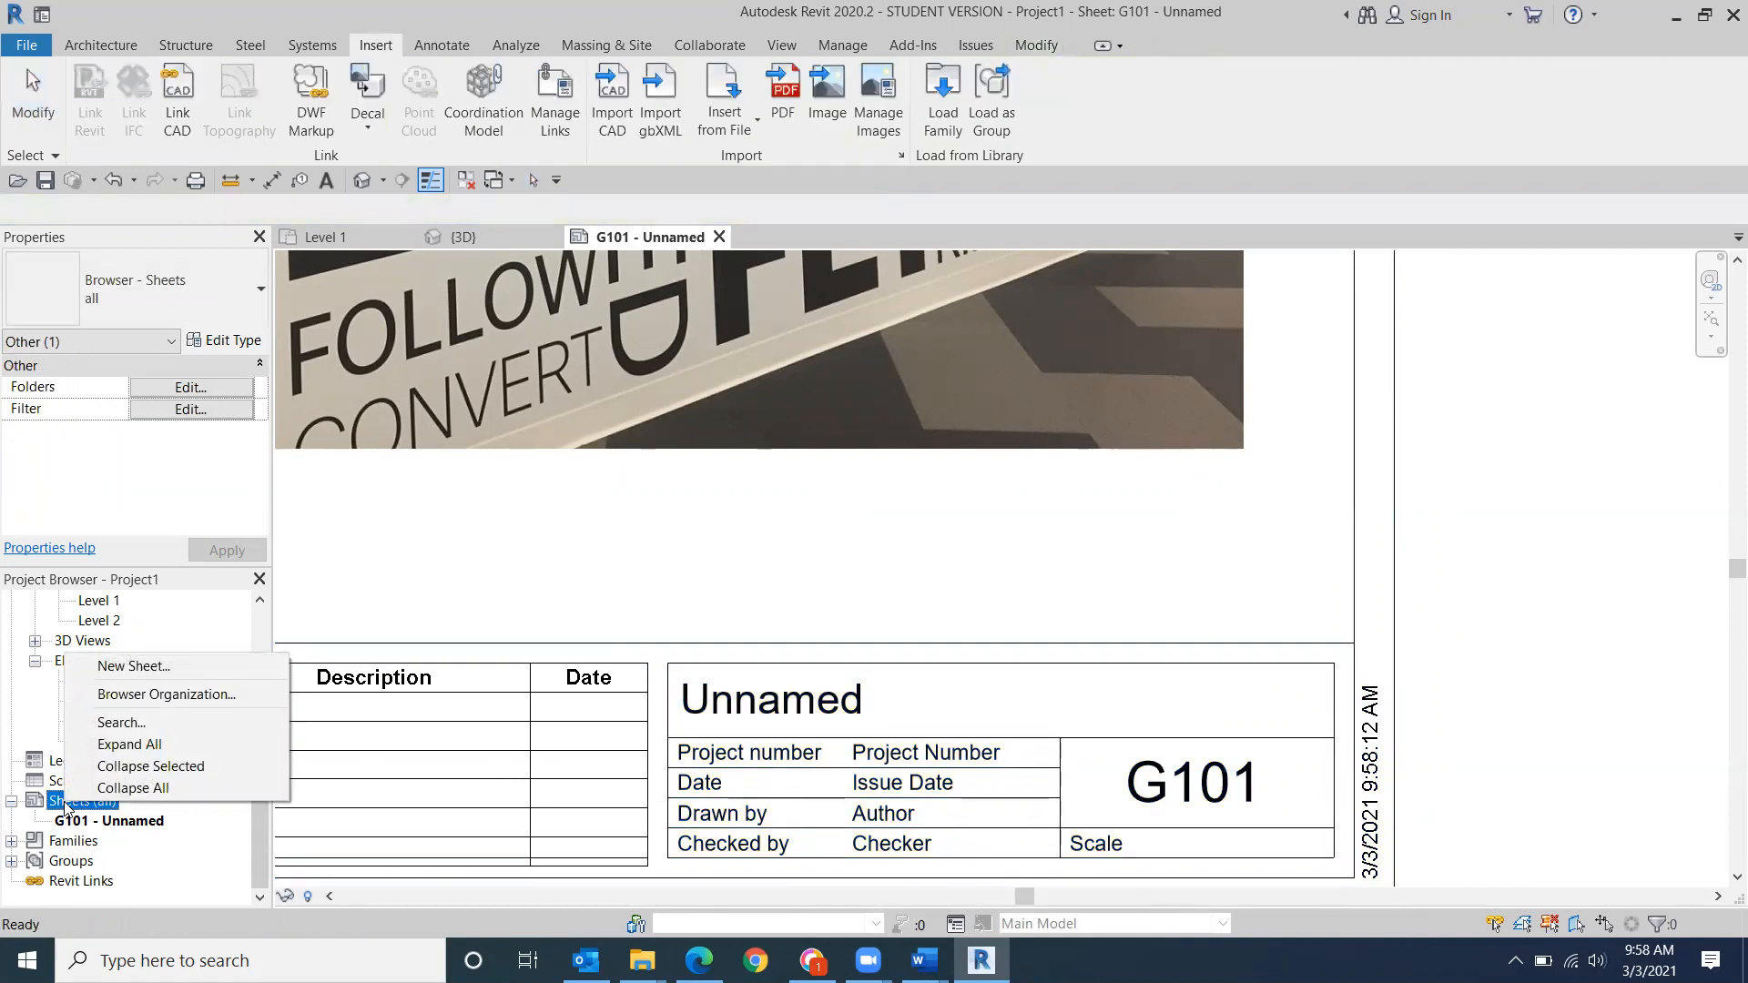
pyautogui.click(137, 669)
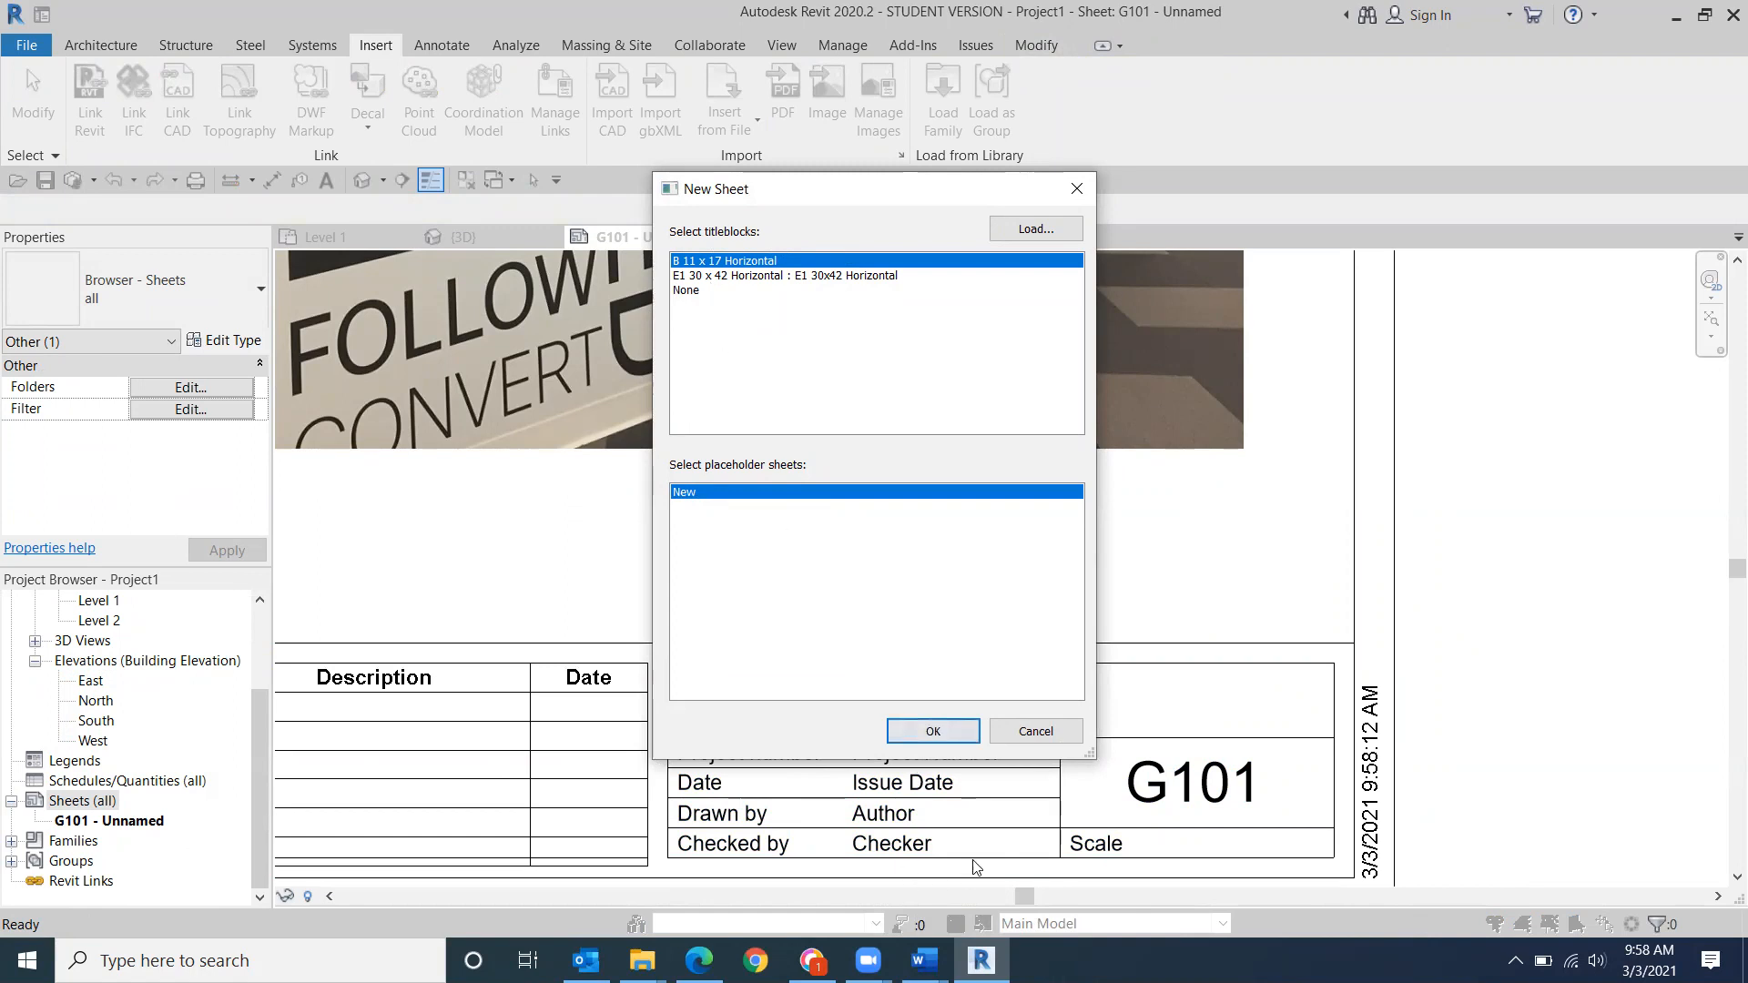
pyautogui.click(930, 733)
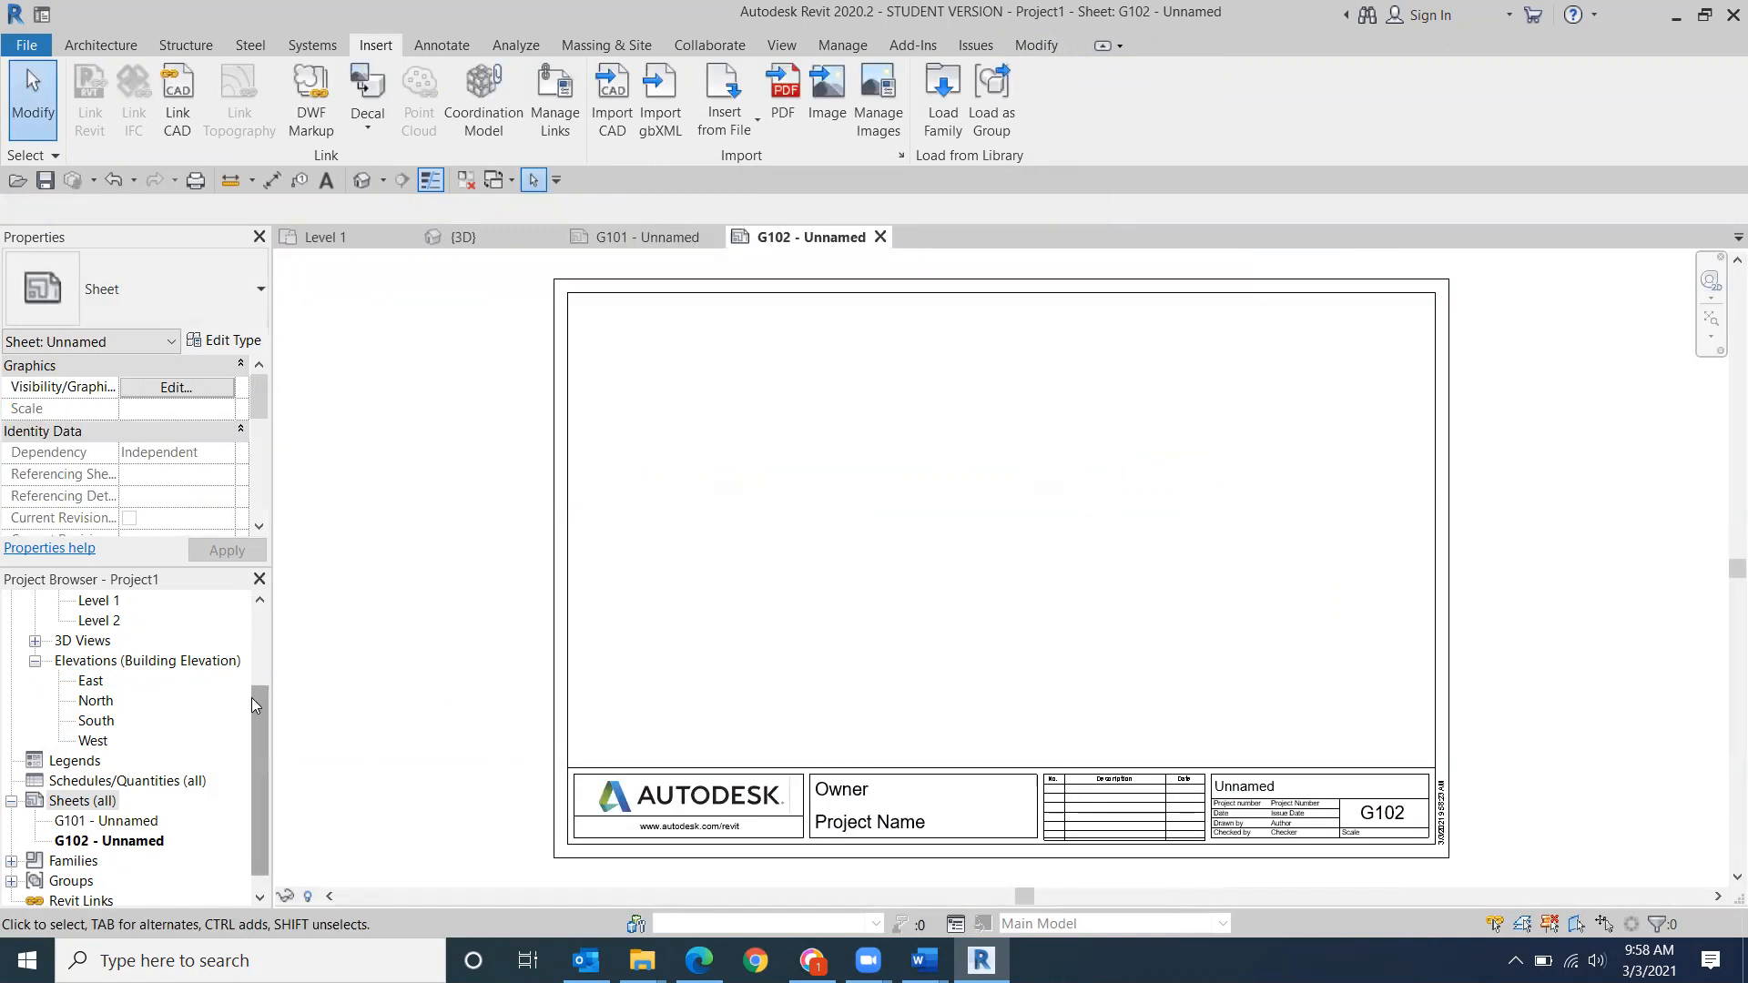
# - Place the Site floor plan view in the middle of the new G102 sheet
pyautogui.moveTo(252, 697); pyautogui.dragTo(253, 599)
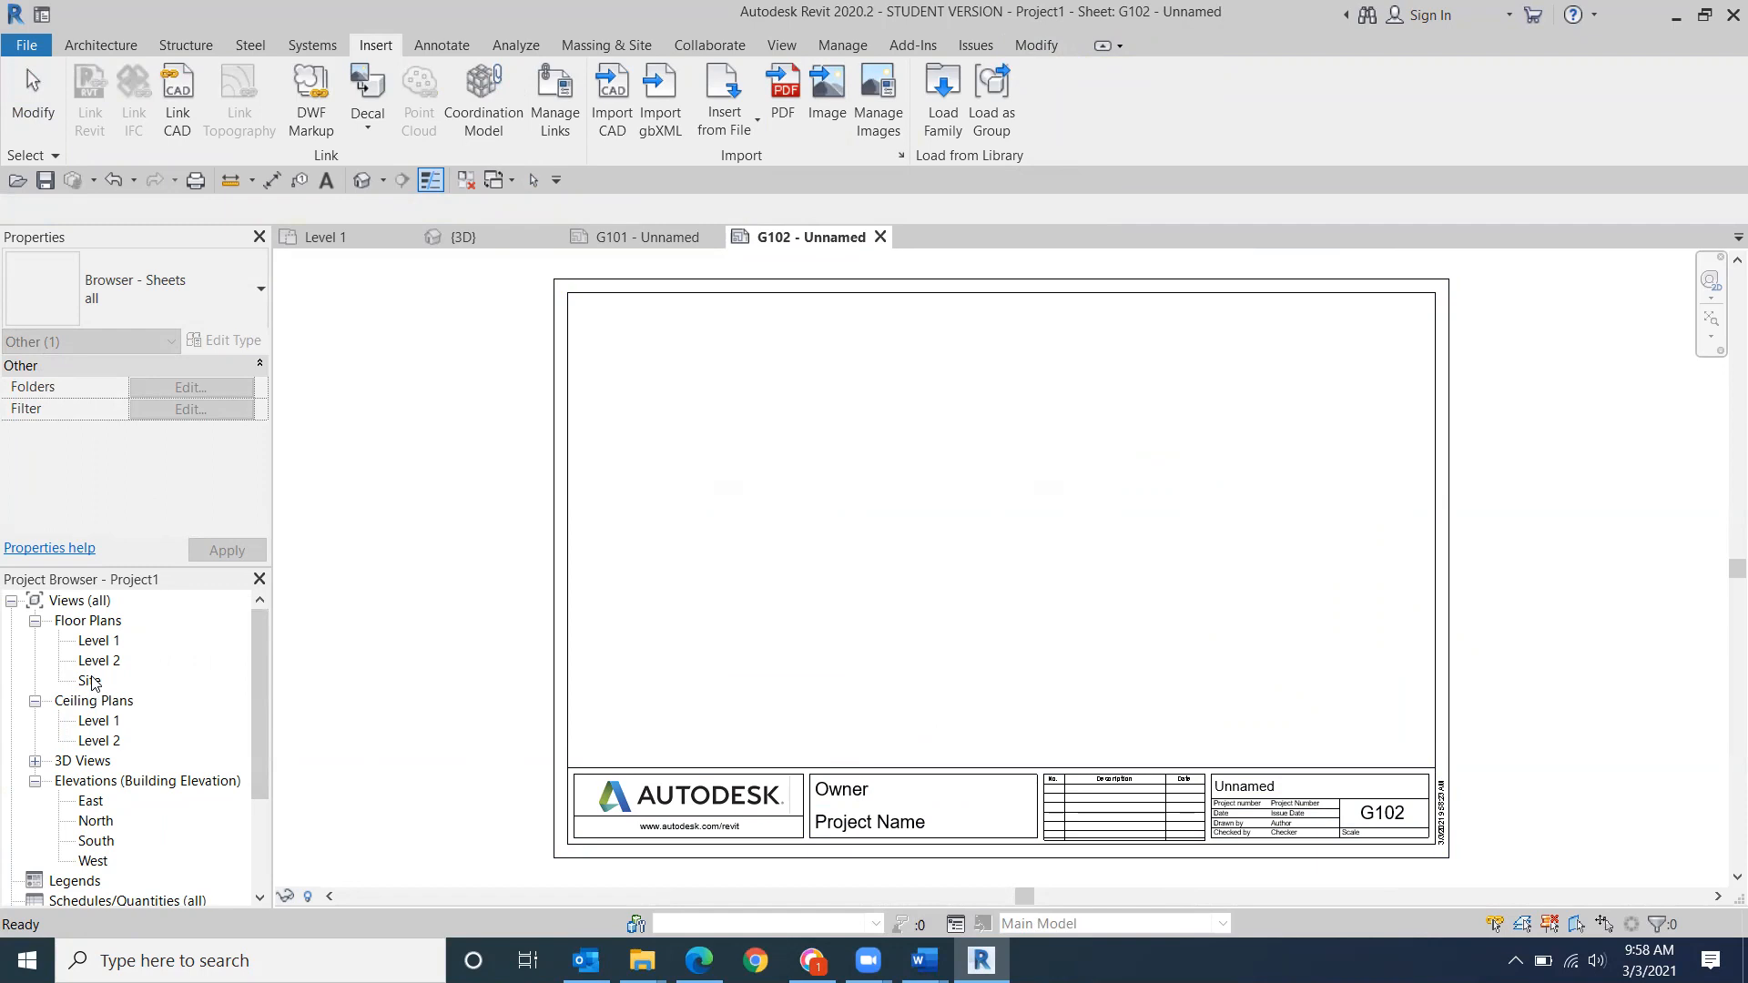
pyautogui.moveTo(91, 683); pyautogui.dragTo(476, 636)
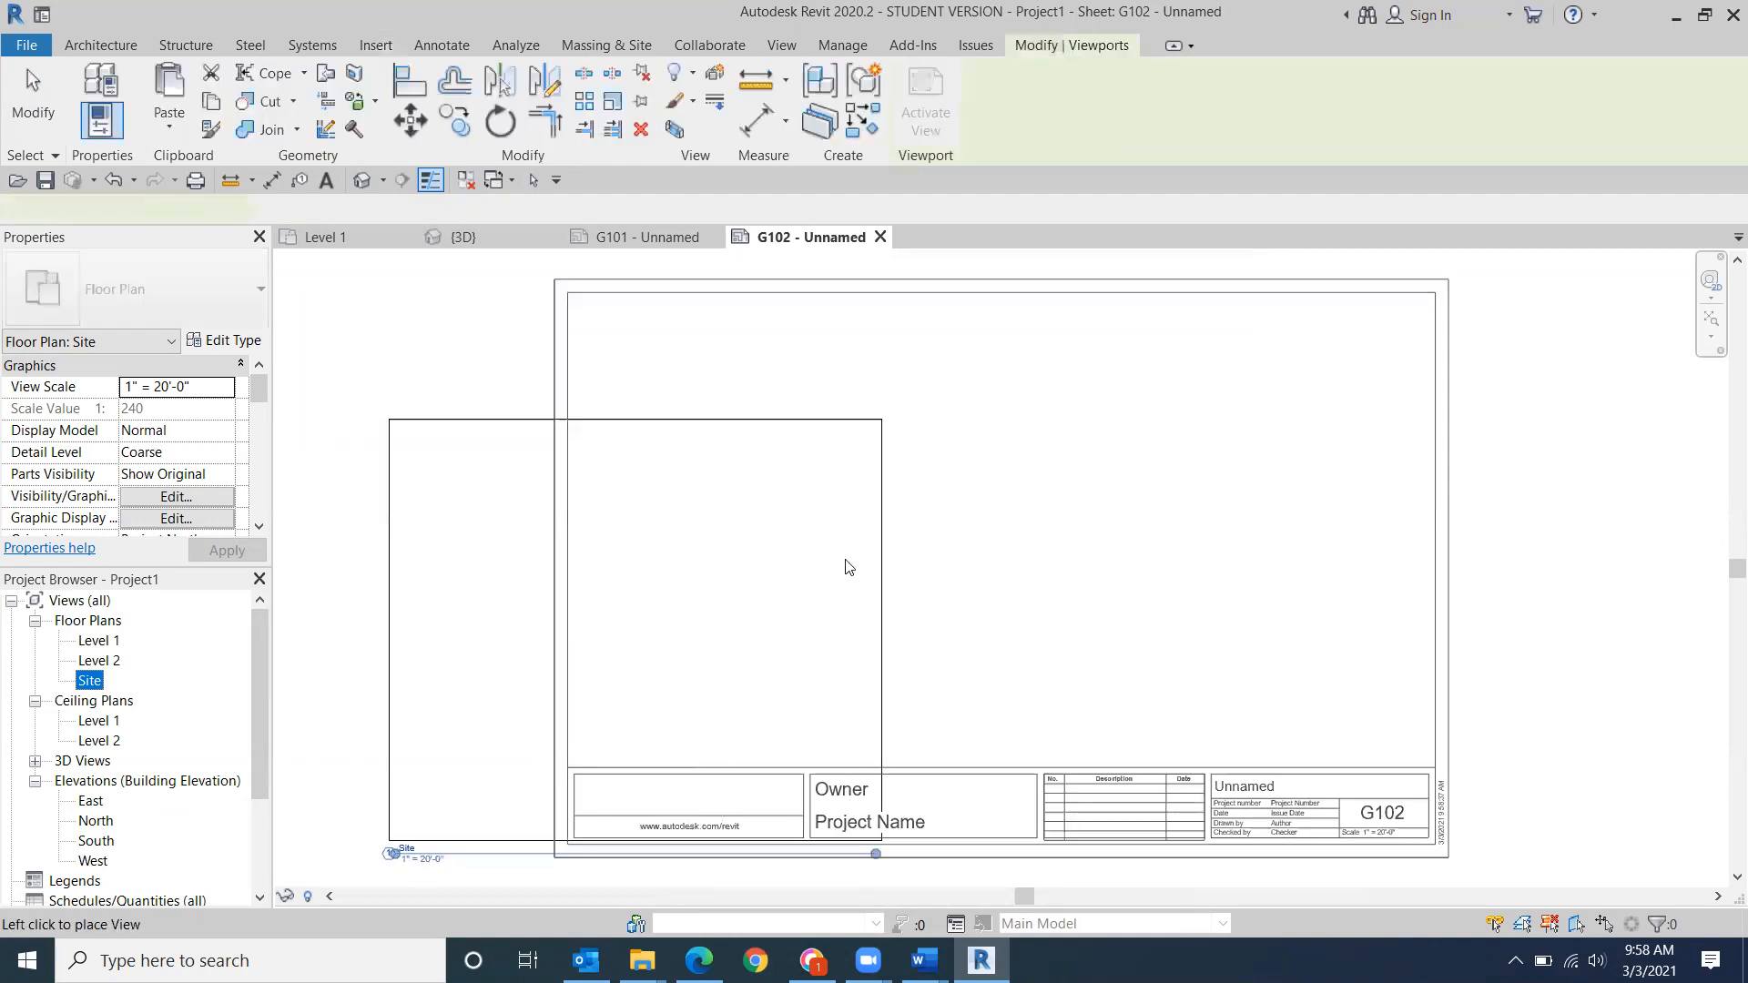
pyautogui.click(1007, 511)
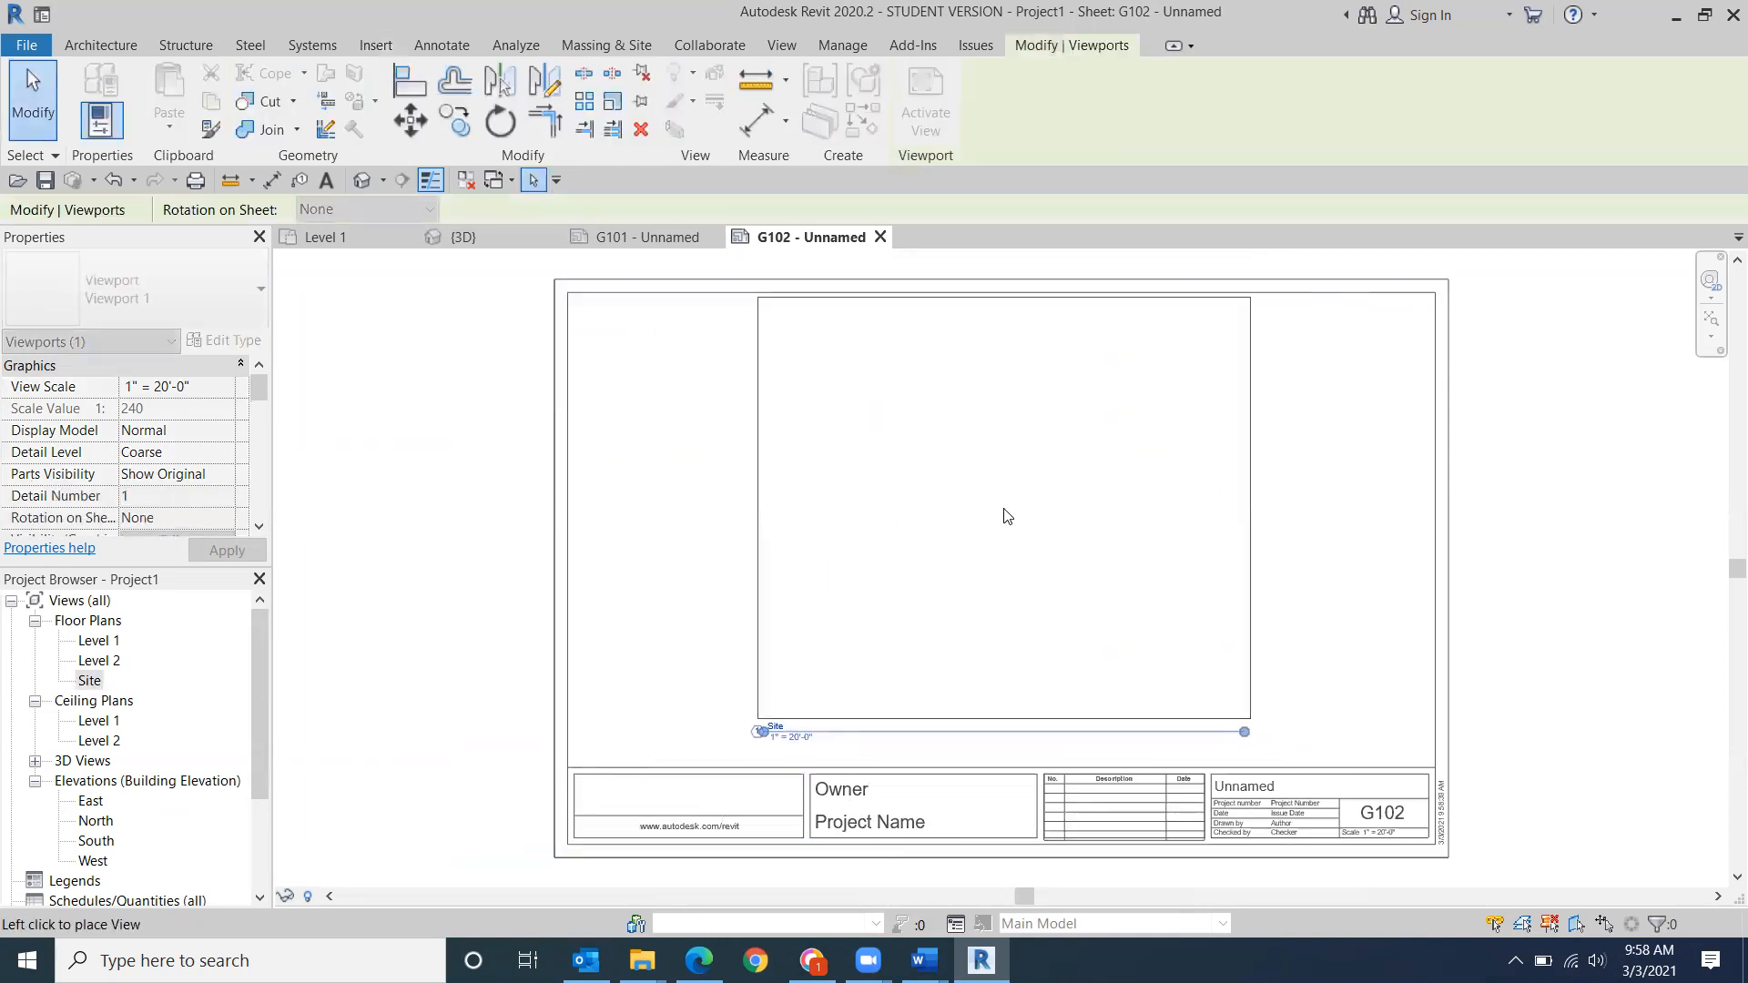
pyautogui.click(995, 539)
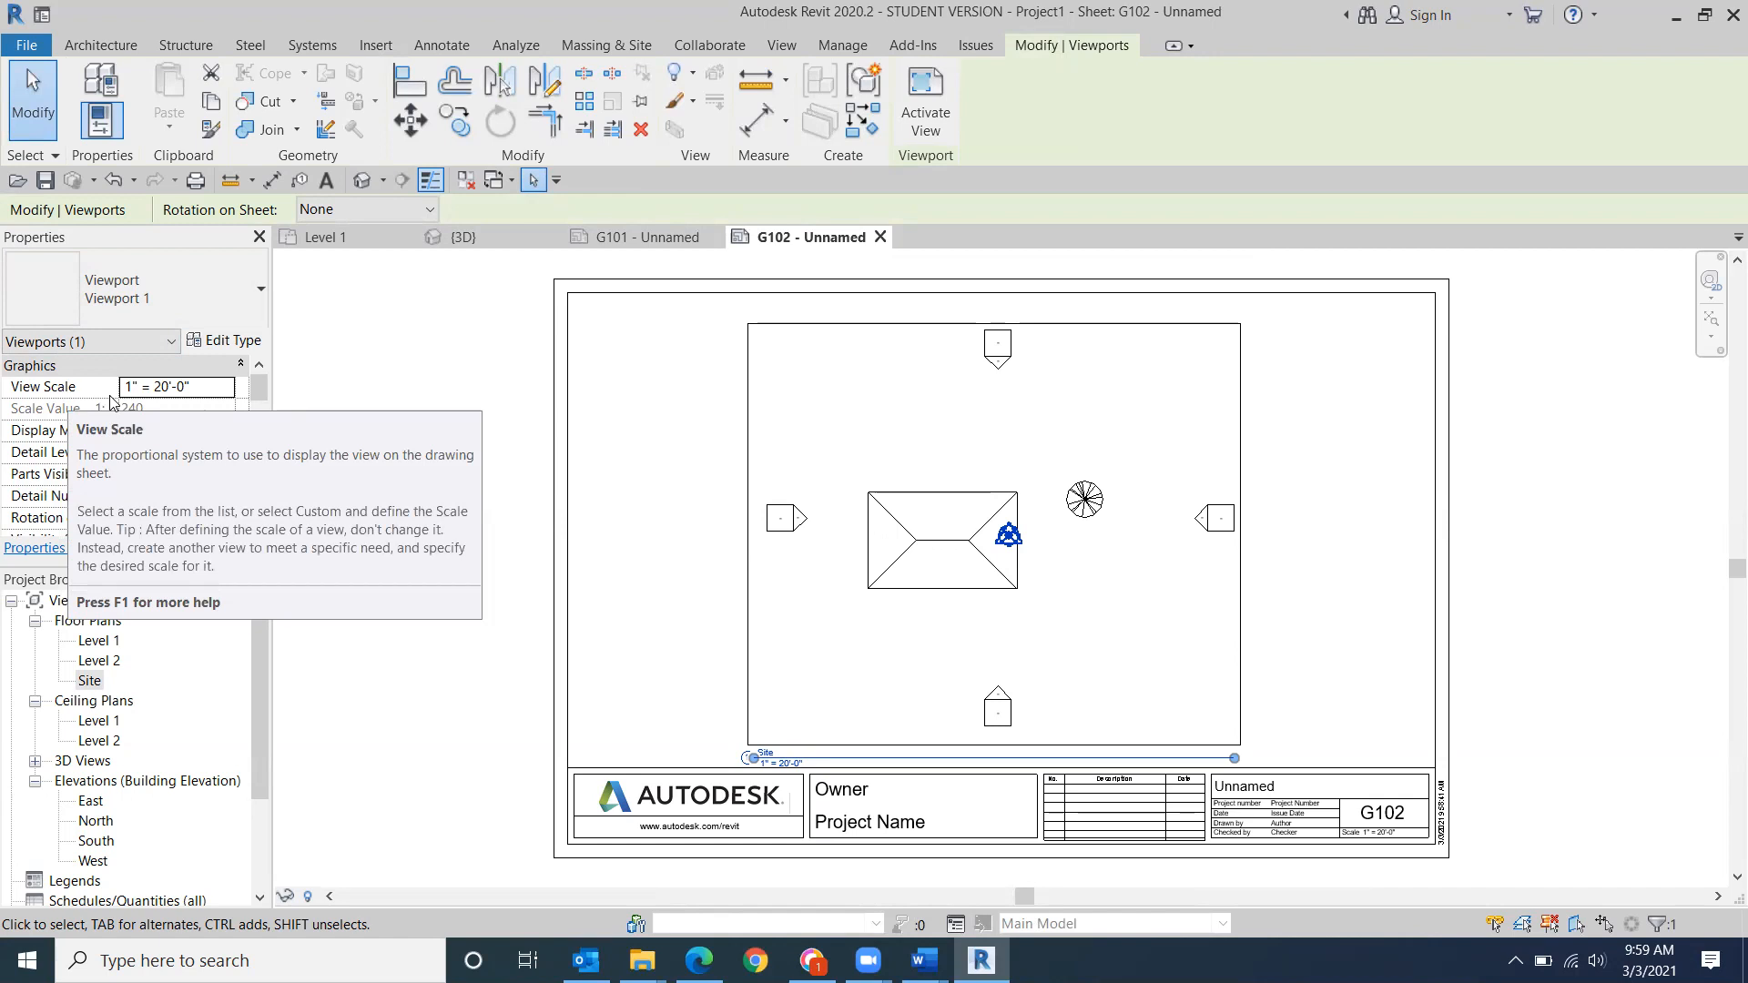
# - Try the view scales 3/64" = 1'-0" and 1/32" = 1'-0" on the Site viewport
pyautogui.click(225, 386)
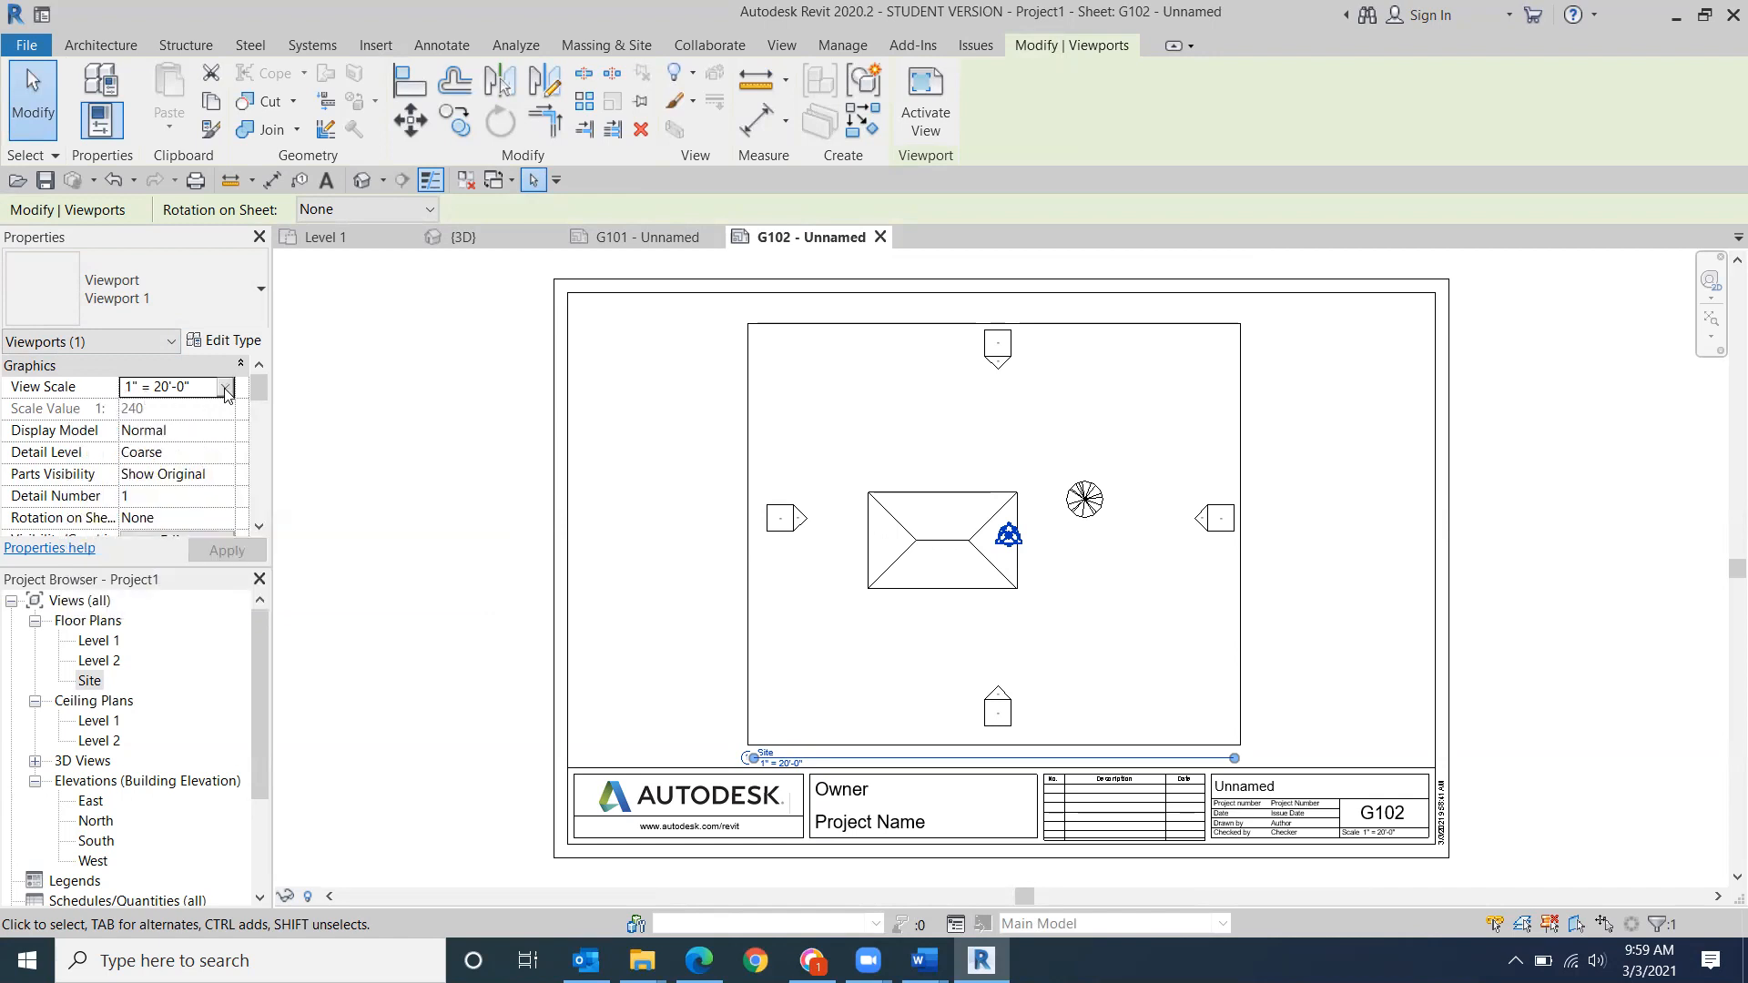
pyautogui.click(225, 386)
pyautogui.click(177, 445)
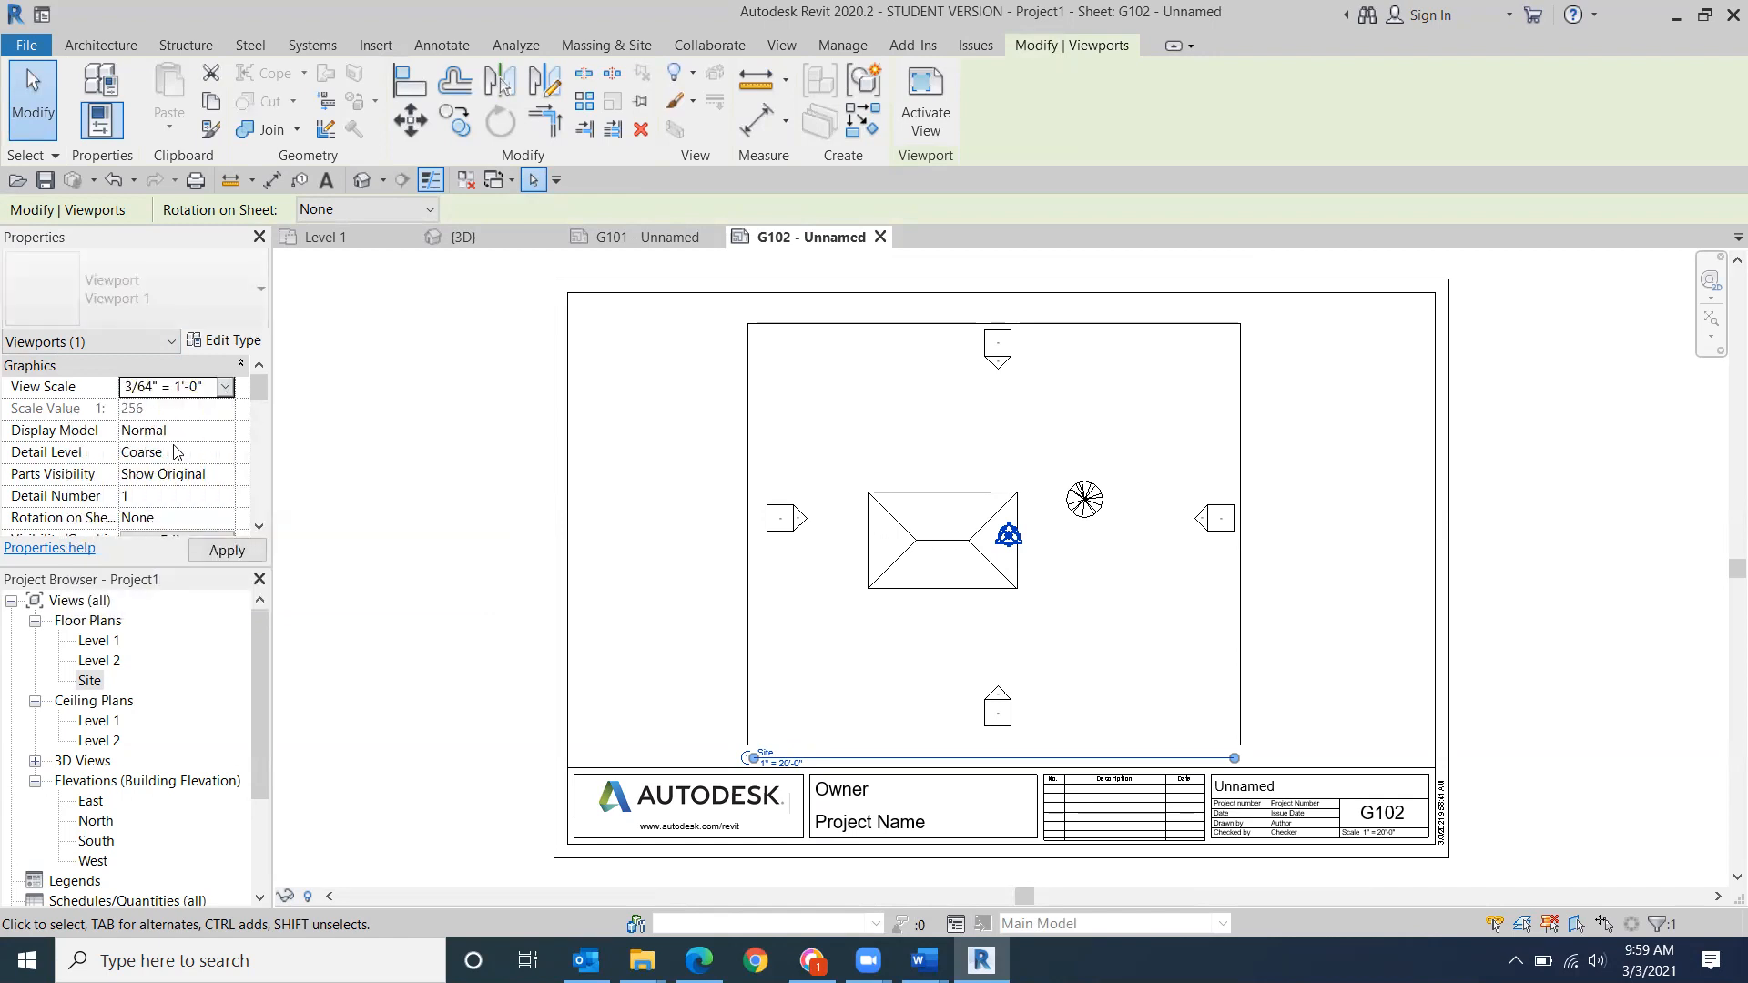
pyautogui.click(232, 550)
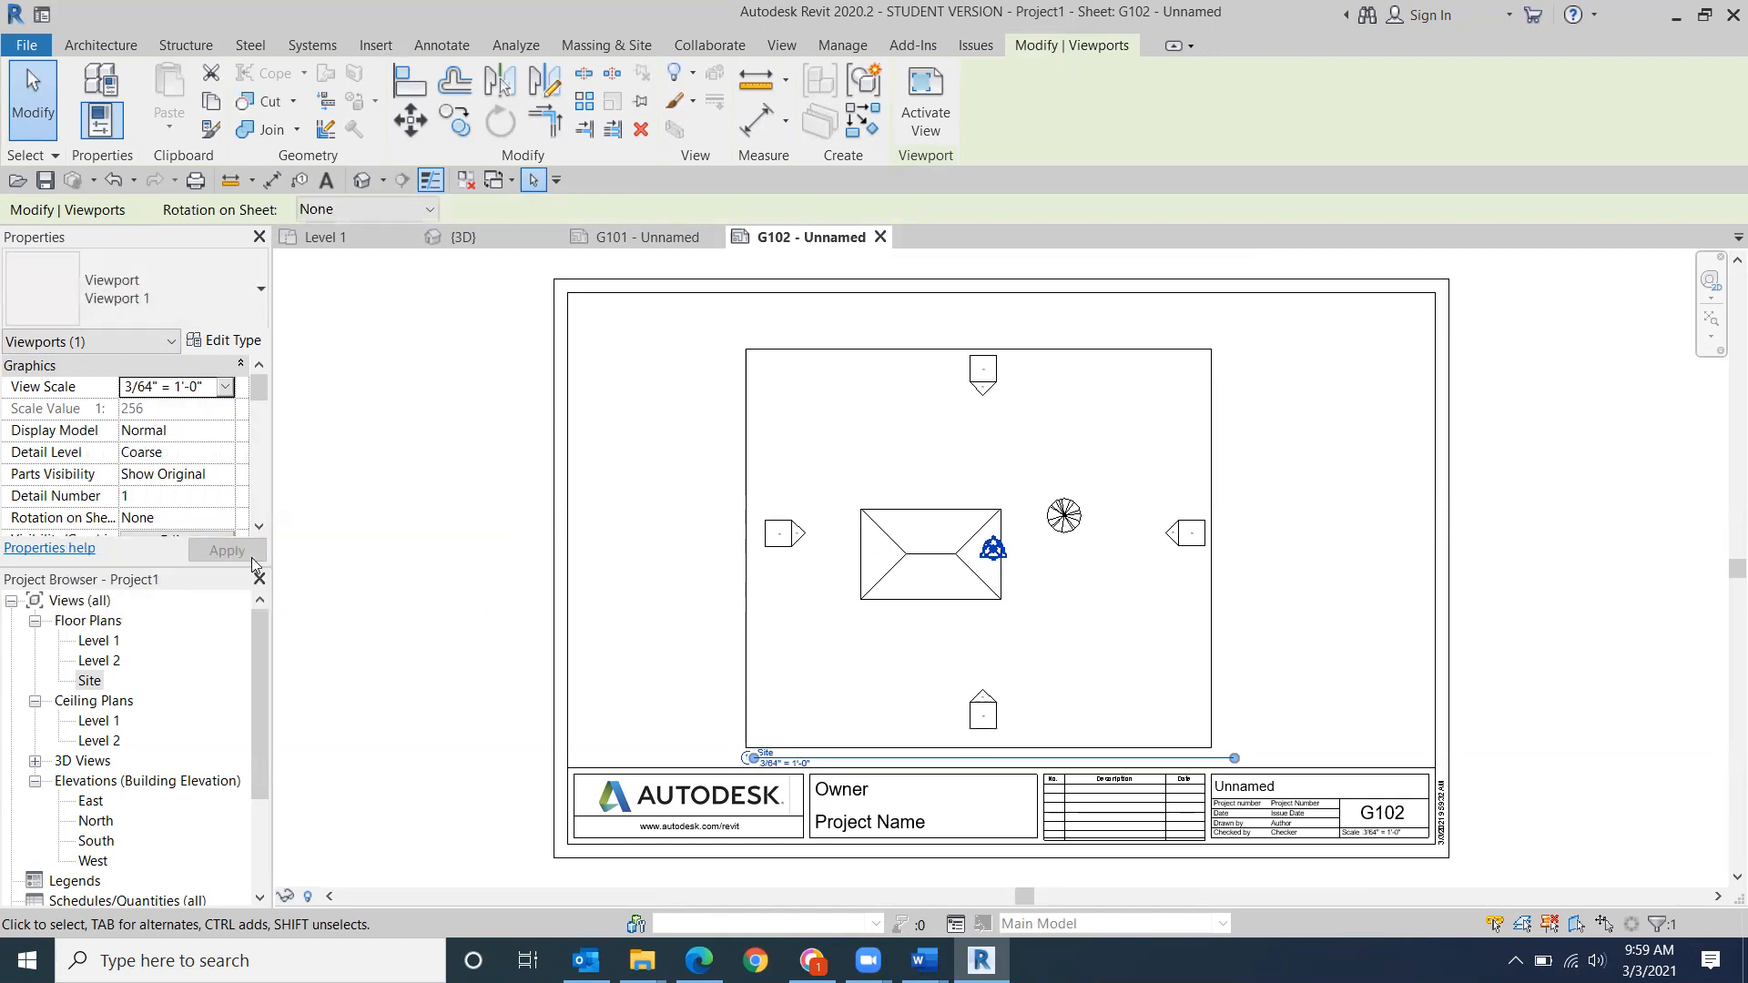
pyautogui.click(225, 386)
pyautogui.click(218, 502)
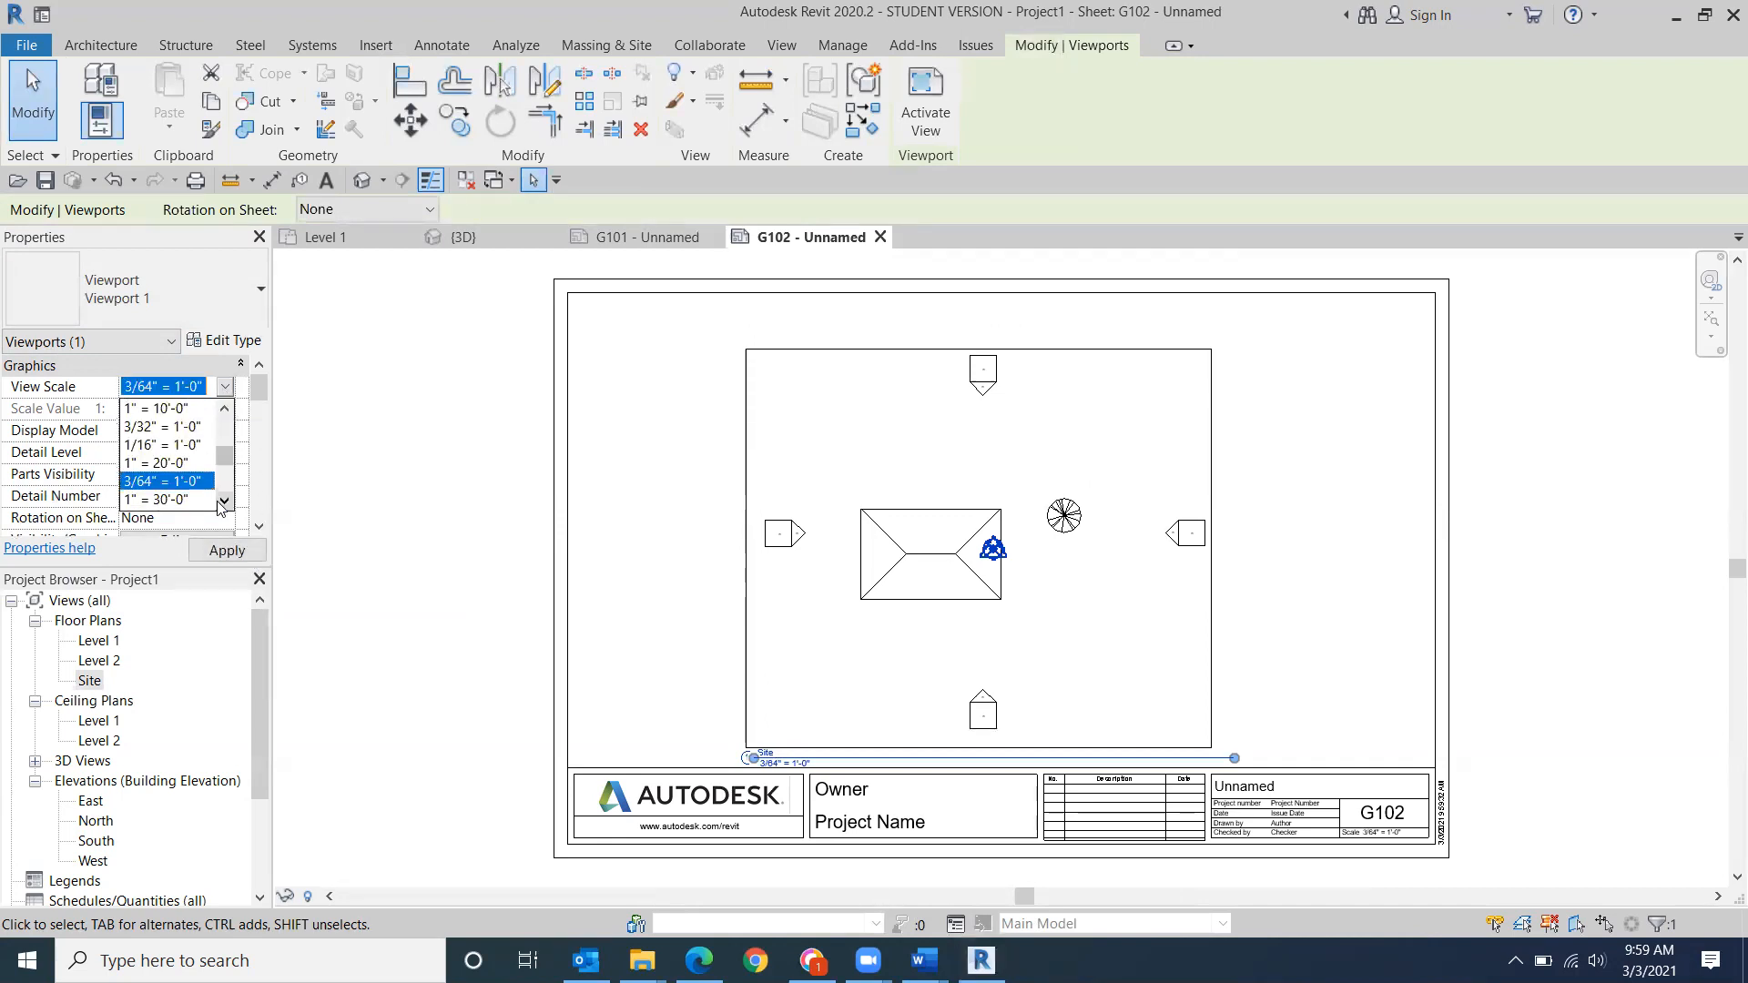
pyautogui.click(218, 502)
pyautogui.click(167, 499)
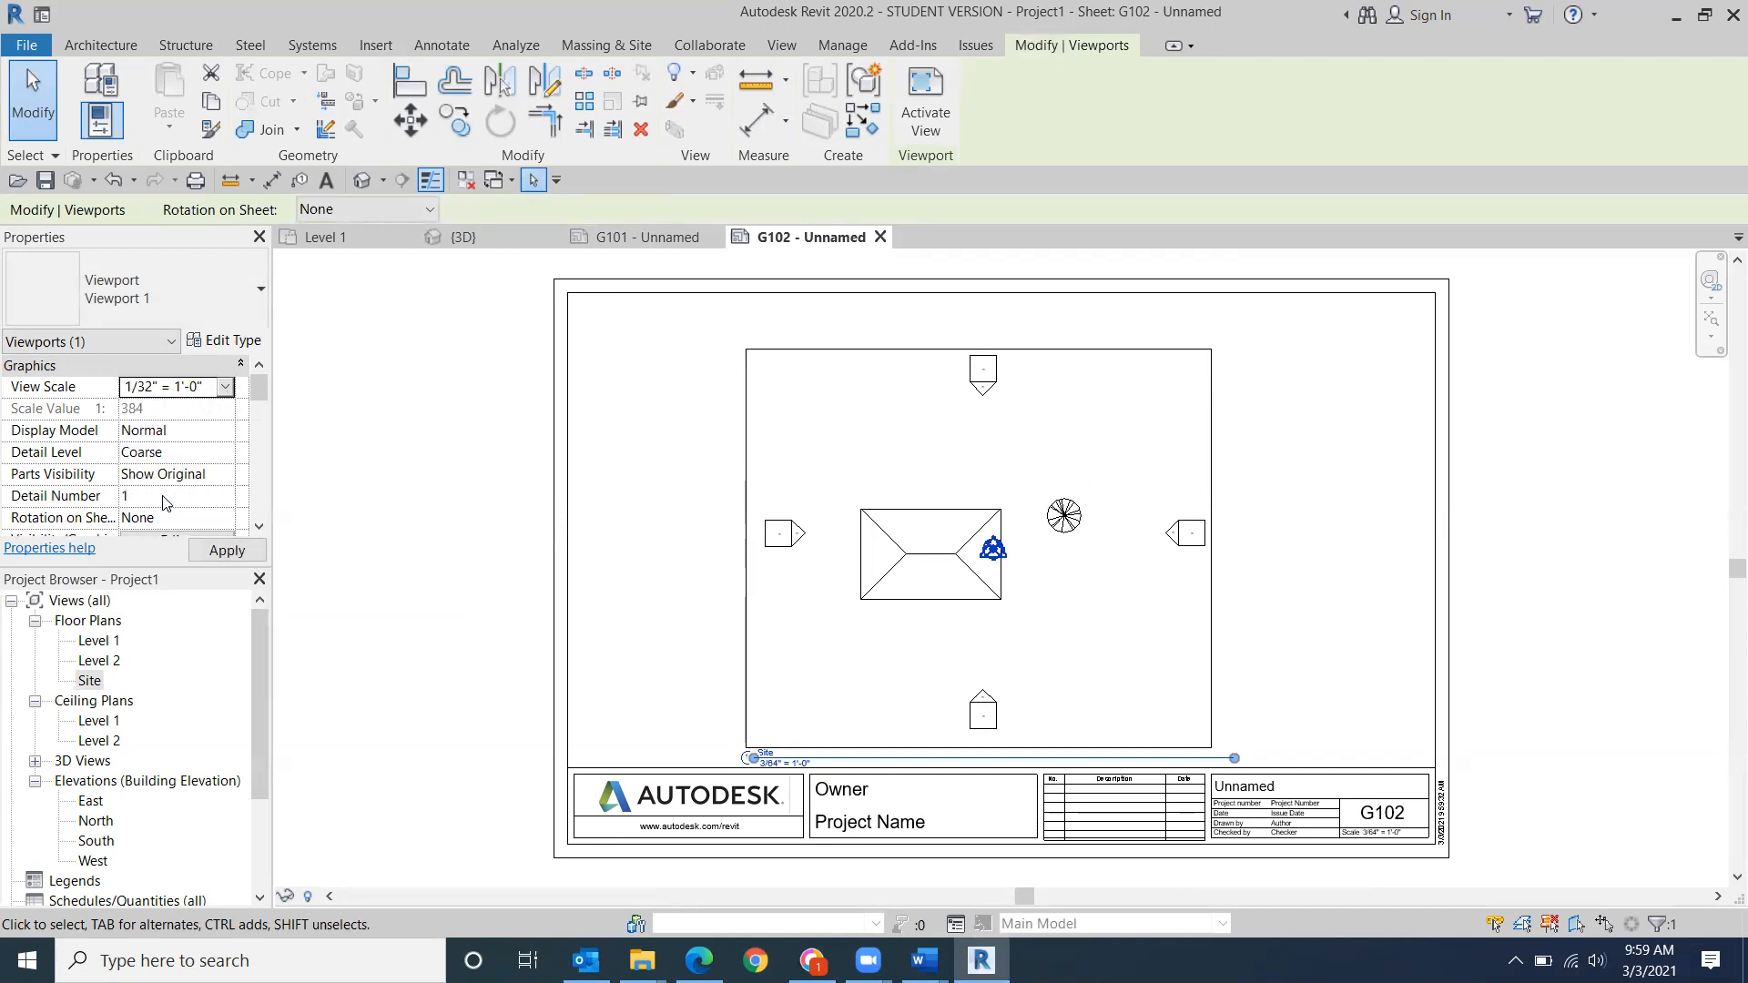
pyautogui.click(211, 552)
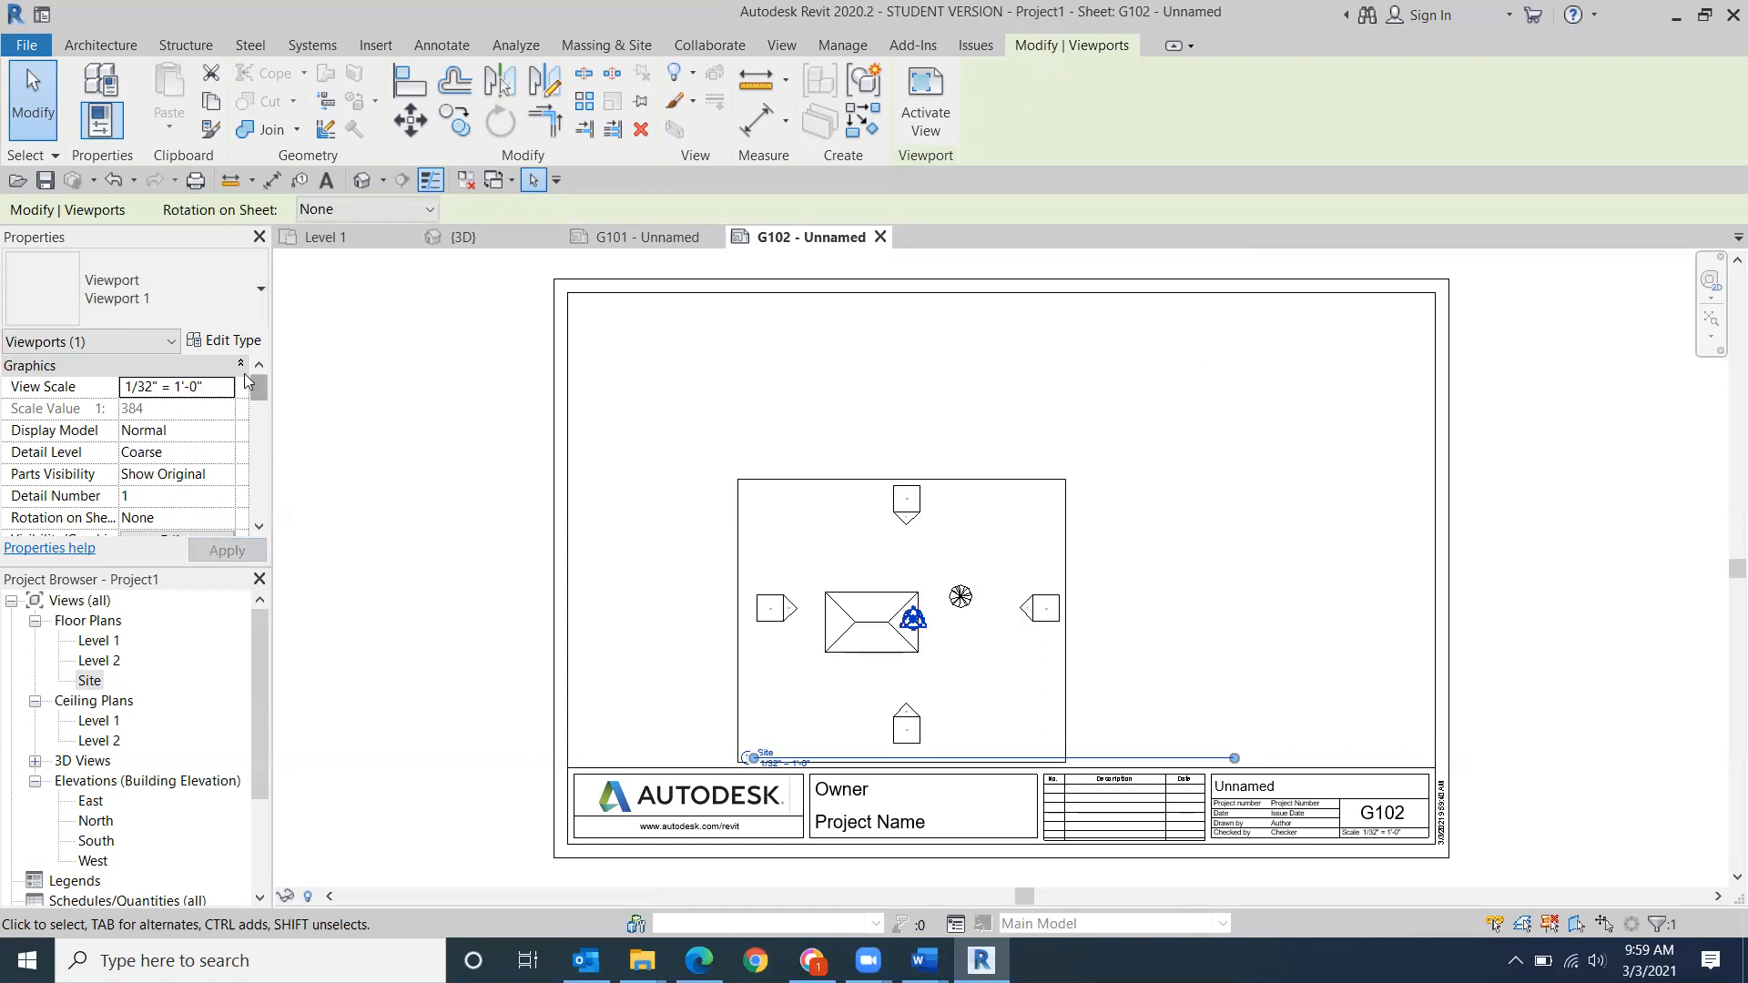
# - Try a view scale of 3/16" = 1'-0" on the Site viewport
pyautogui.click(225, 389)
pyautogui.click(227, 407)
pyautogui.click(229, 405)
pyautogui.click(230, 407)
pyautogui.click(230, 407)
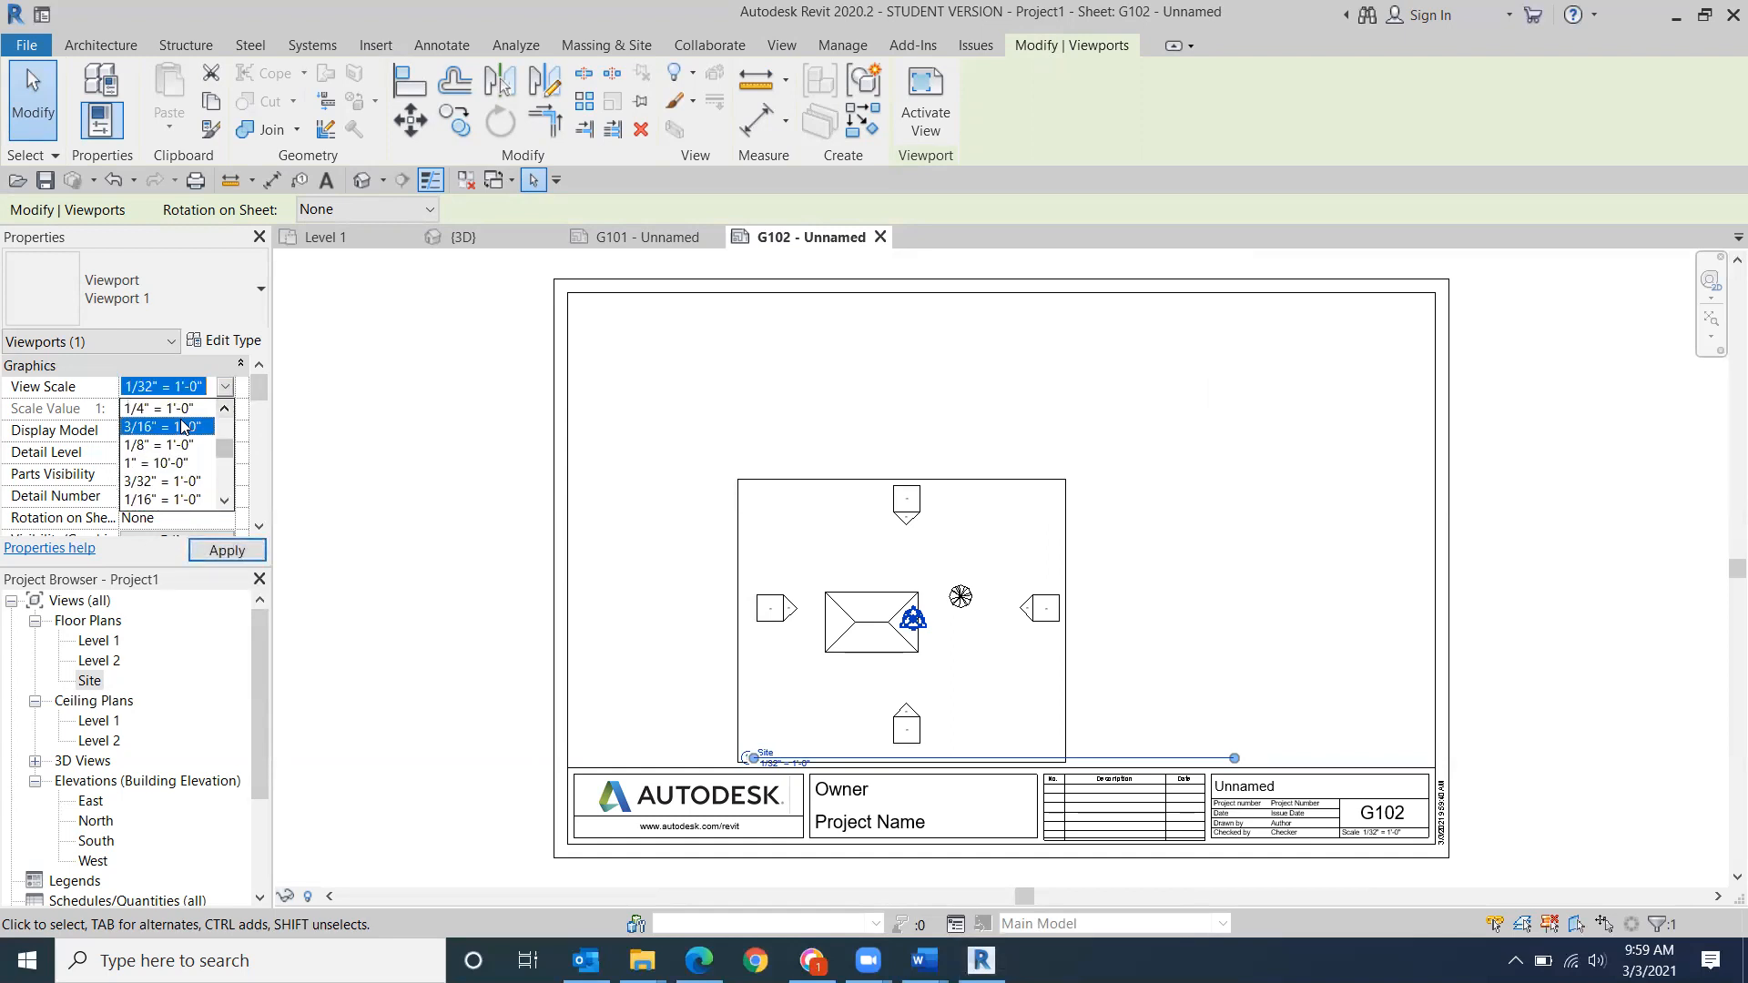
pyautogui.click(186, 427)
pyautogui.click(226, 550)
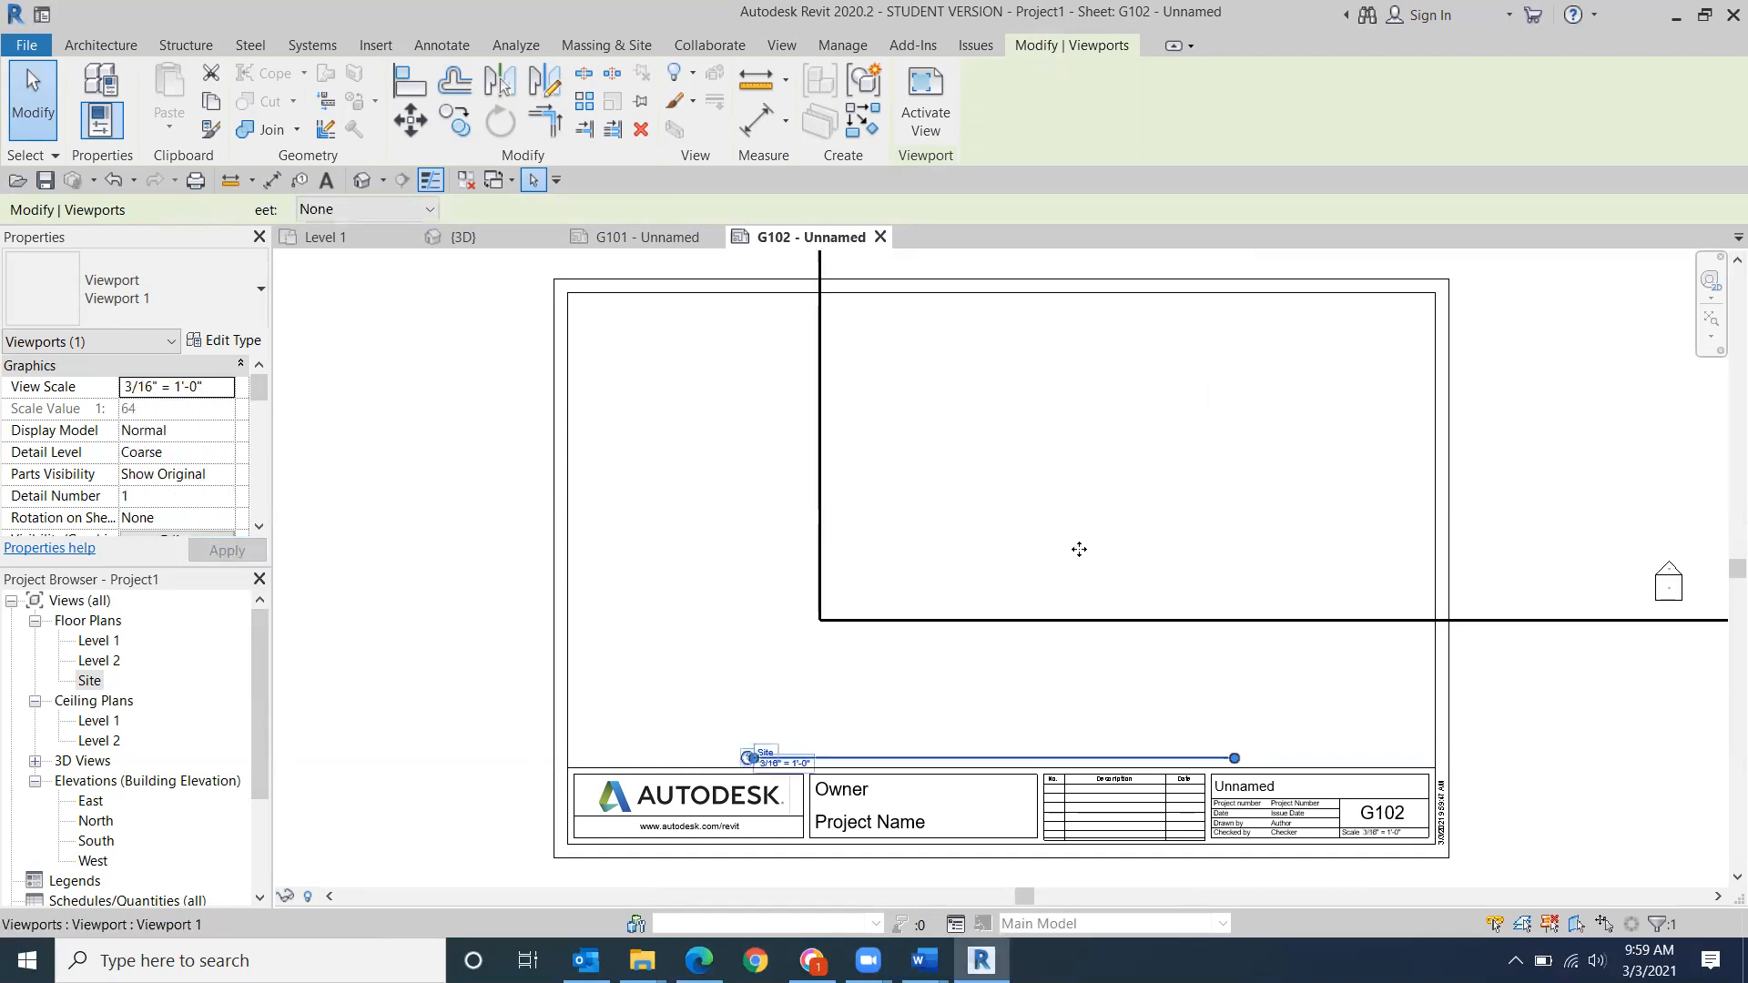
# - Move the enlarged Site viewport and nudge it so that the building roof lies inside the sheet border
pyautogui.scroll(-3, 1079, 558)
pyautogui.moveTo(1350, 433); pyautogui.dragTo(1152, 627)
pyautogui.moveTo(1347, 542)
pyautogui.mouseDown()
pyautogui.moveTo(1322, 613)
pyautogui.moveTo(1352, 571)
pyautogui.mouseUp()
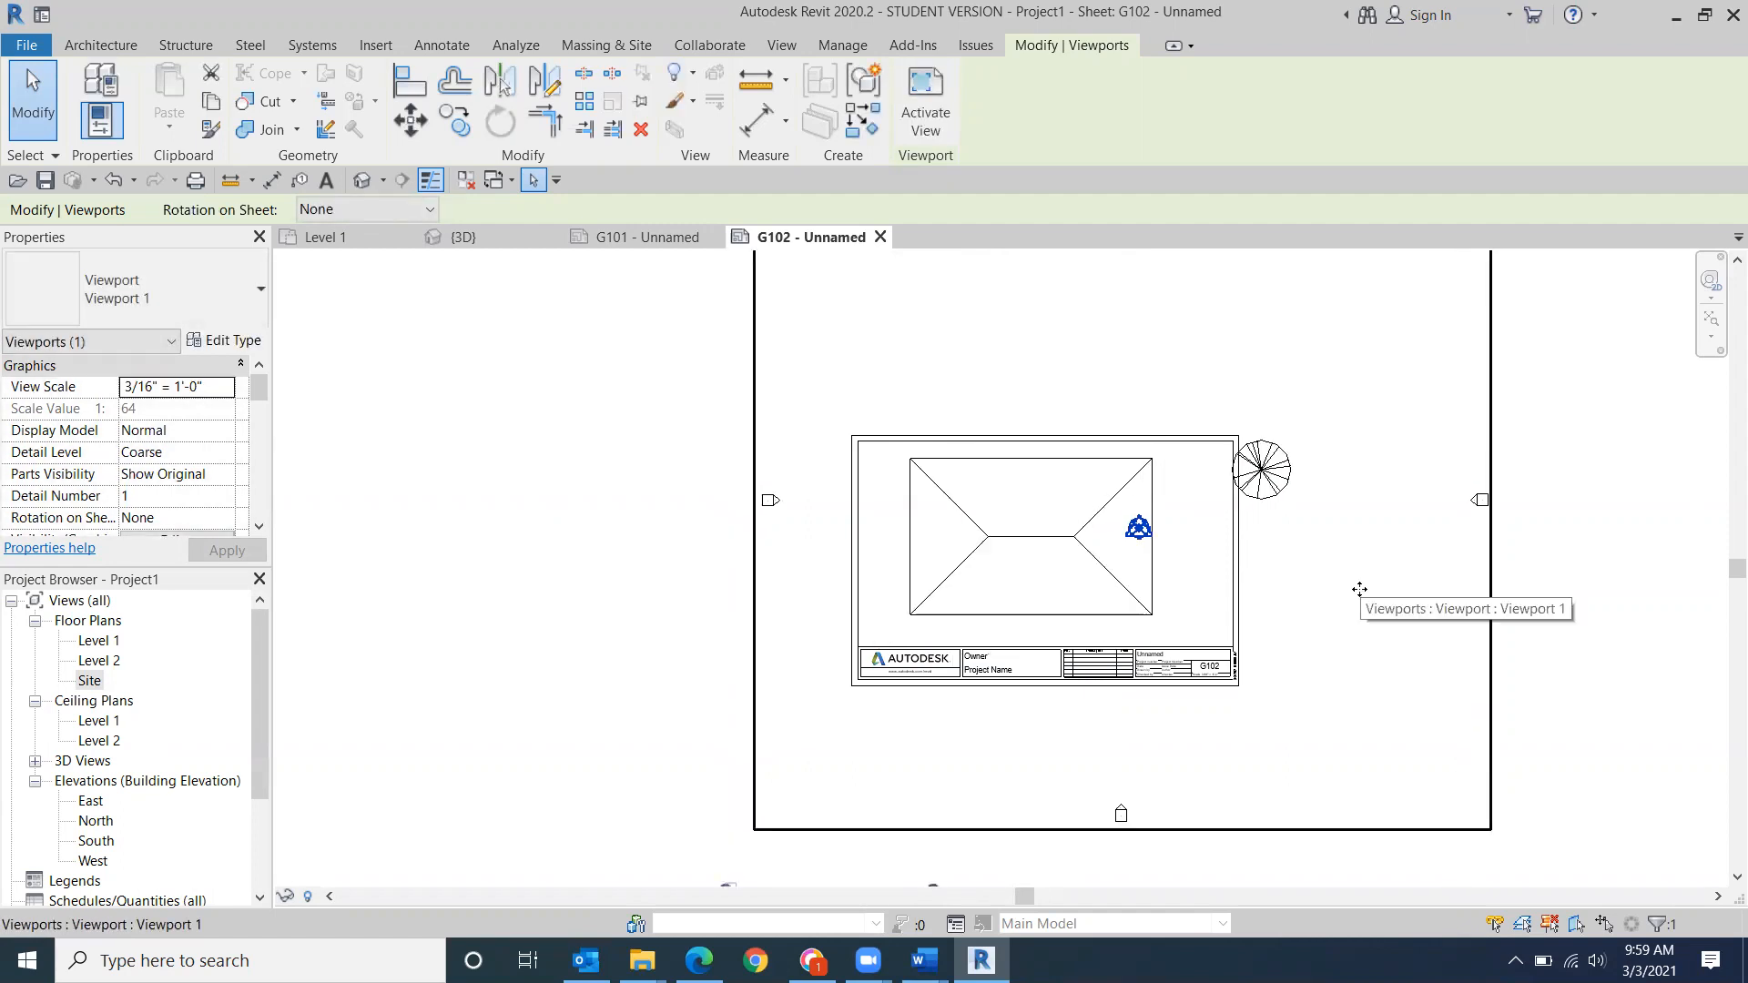
pyautogui.moveTo(1356, 590)
pyautogui.mouseDown()
pyautogui.moveTo(1382, 630)
pyautogui.moveTo(1366, 605)
pyautogui.mouseUp()
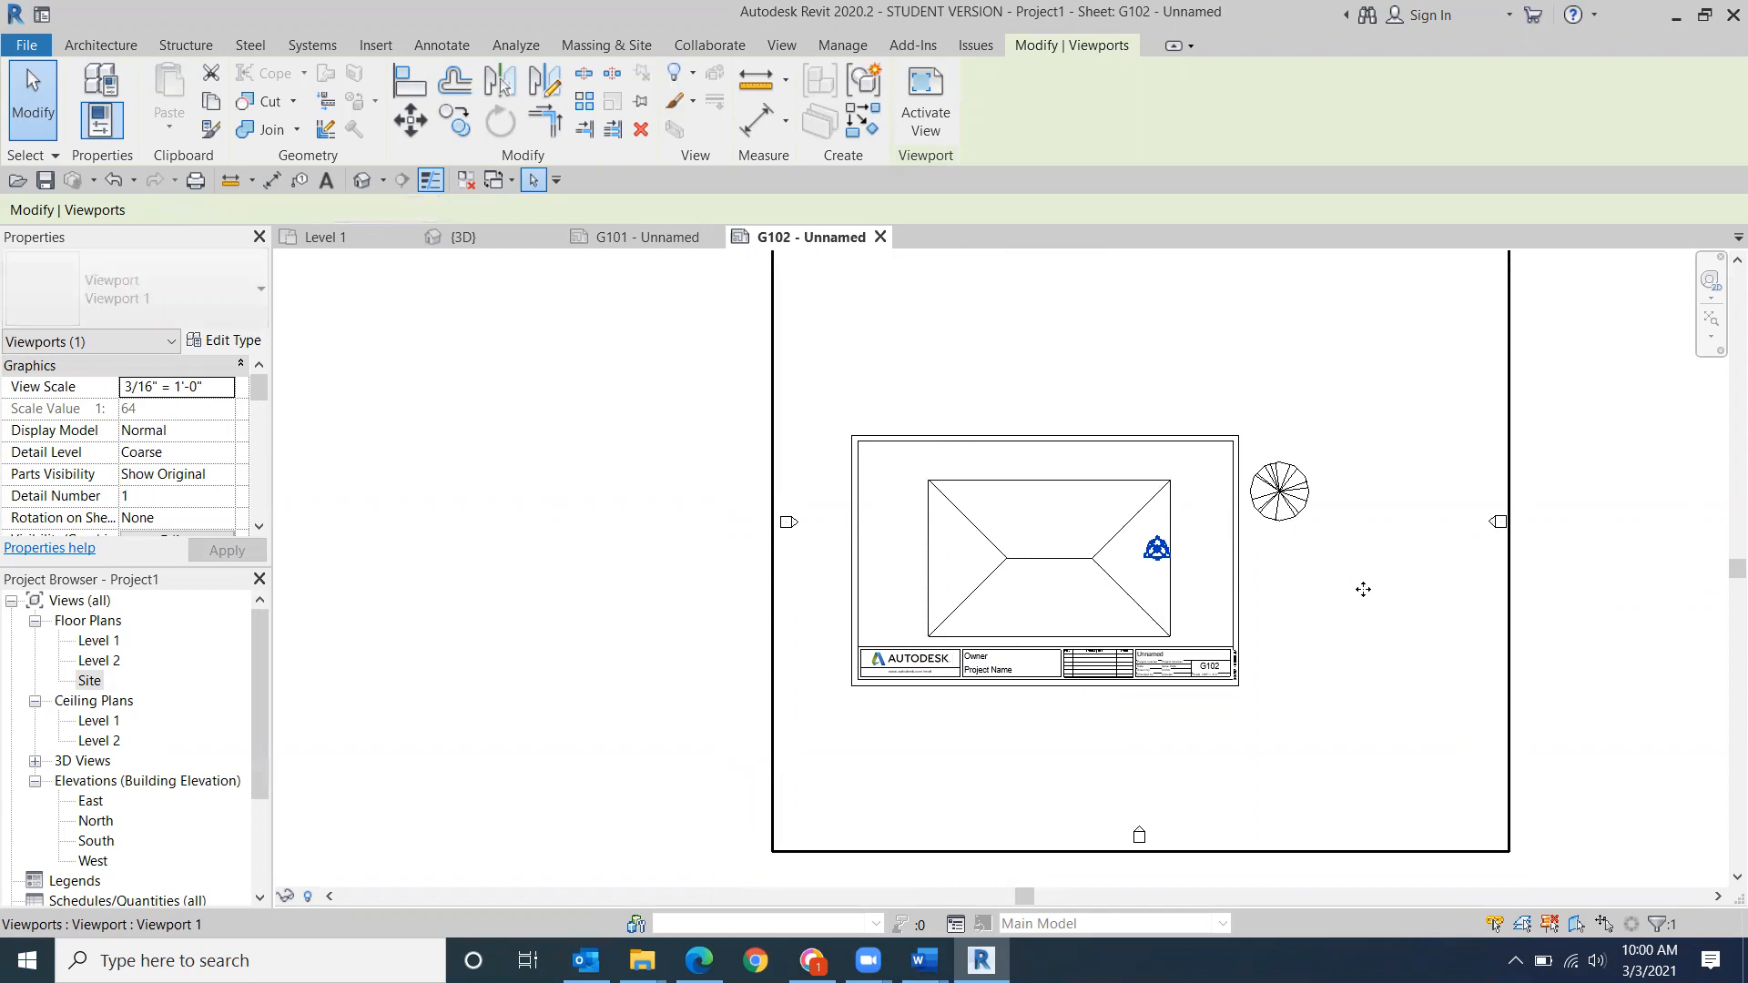
pyautogui.press('Up')
pyautogui.press('Up')
pyautogui.press('Left')
pyautogui.press('Left')
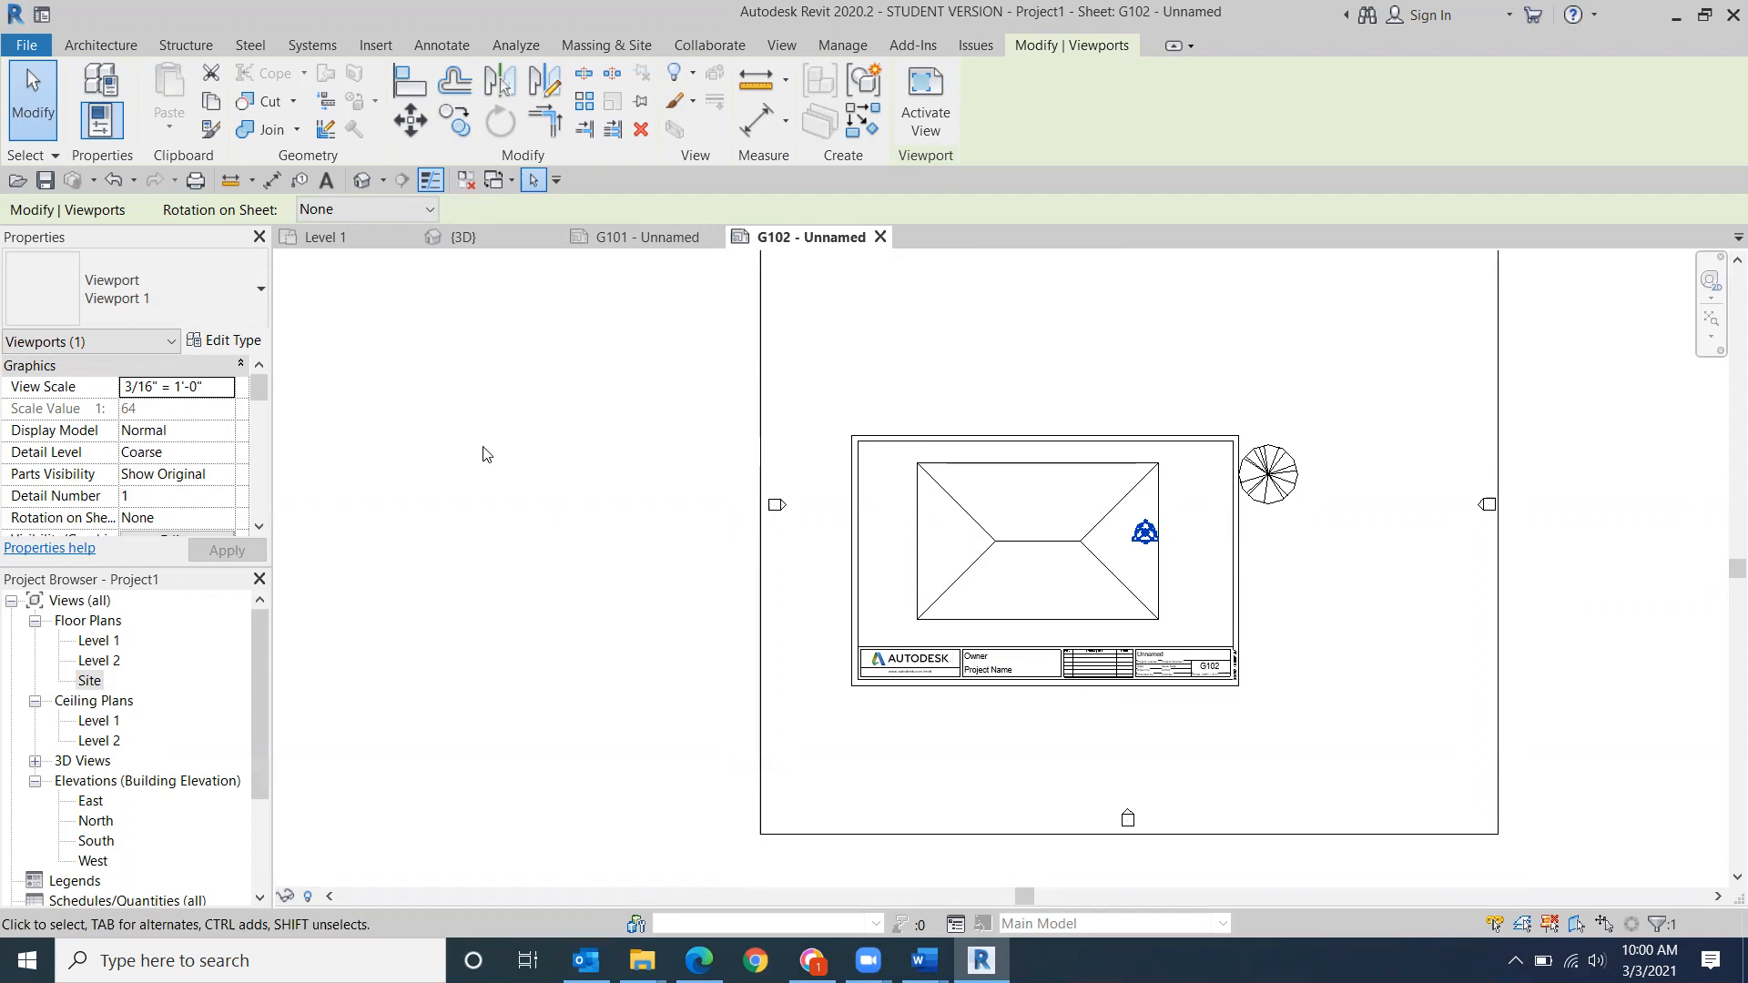
# - Set the Site viewport's view scale to 1/8" = 1'-0"
pyautogui.click(230, 388)
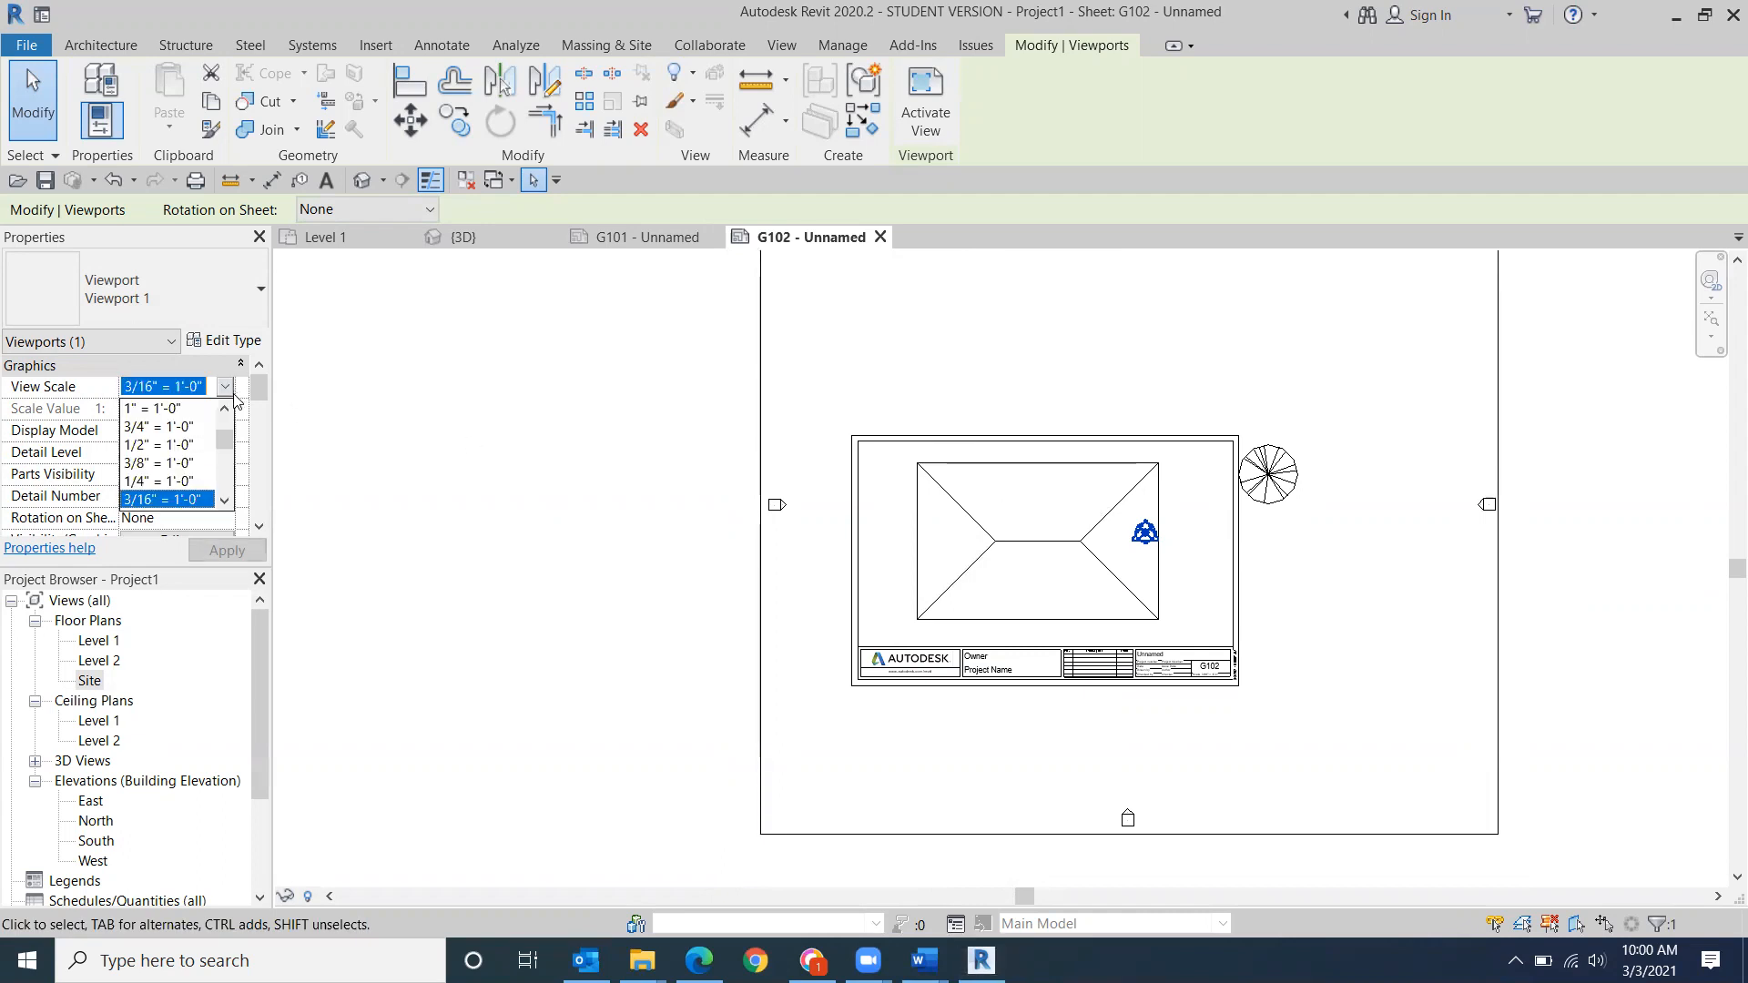
pyautogui.click(194, 503)
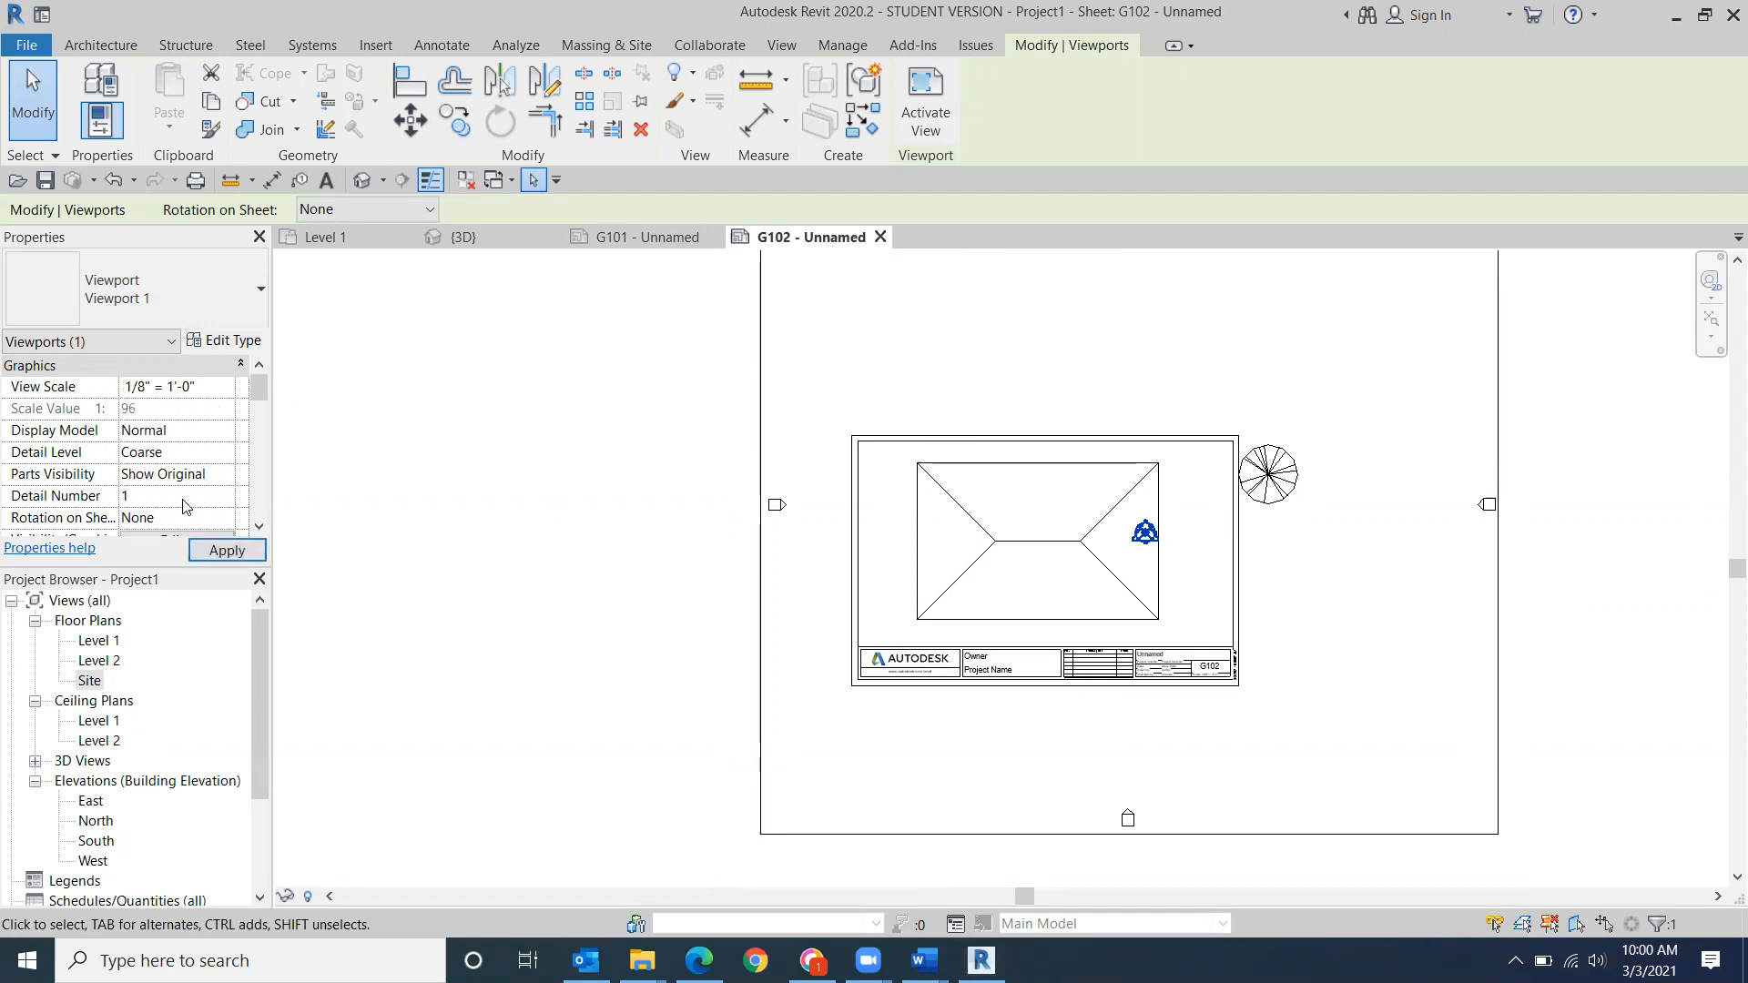
pyautogui.click(227, 551)
# - Move and nudge the Site viewport to center the building roof in the G102 sheet's drawing area
pyautogui.moveTo(994, 774); pyautogui.dragTo(1088, 654)
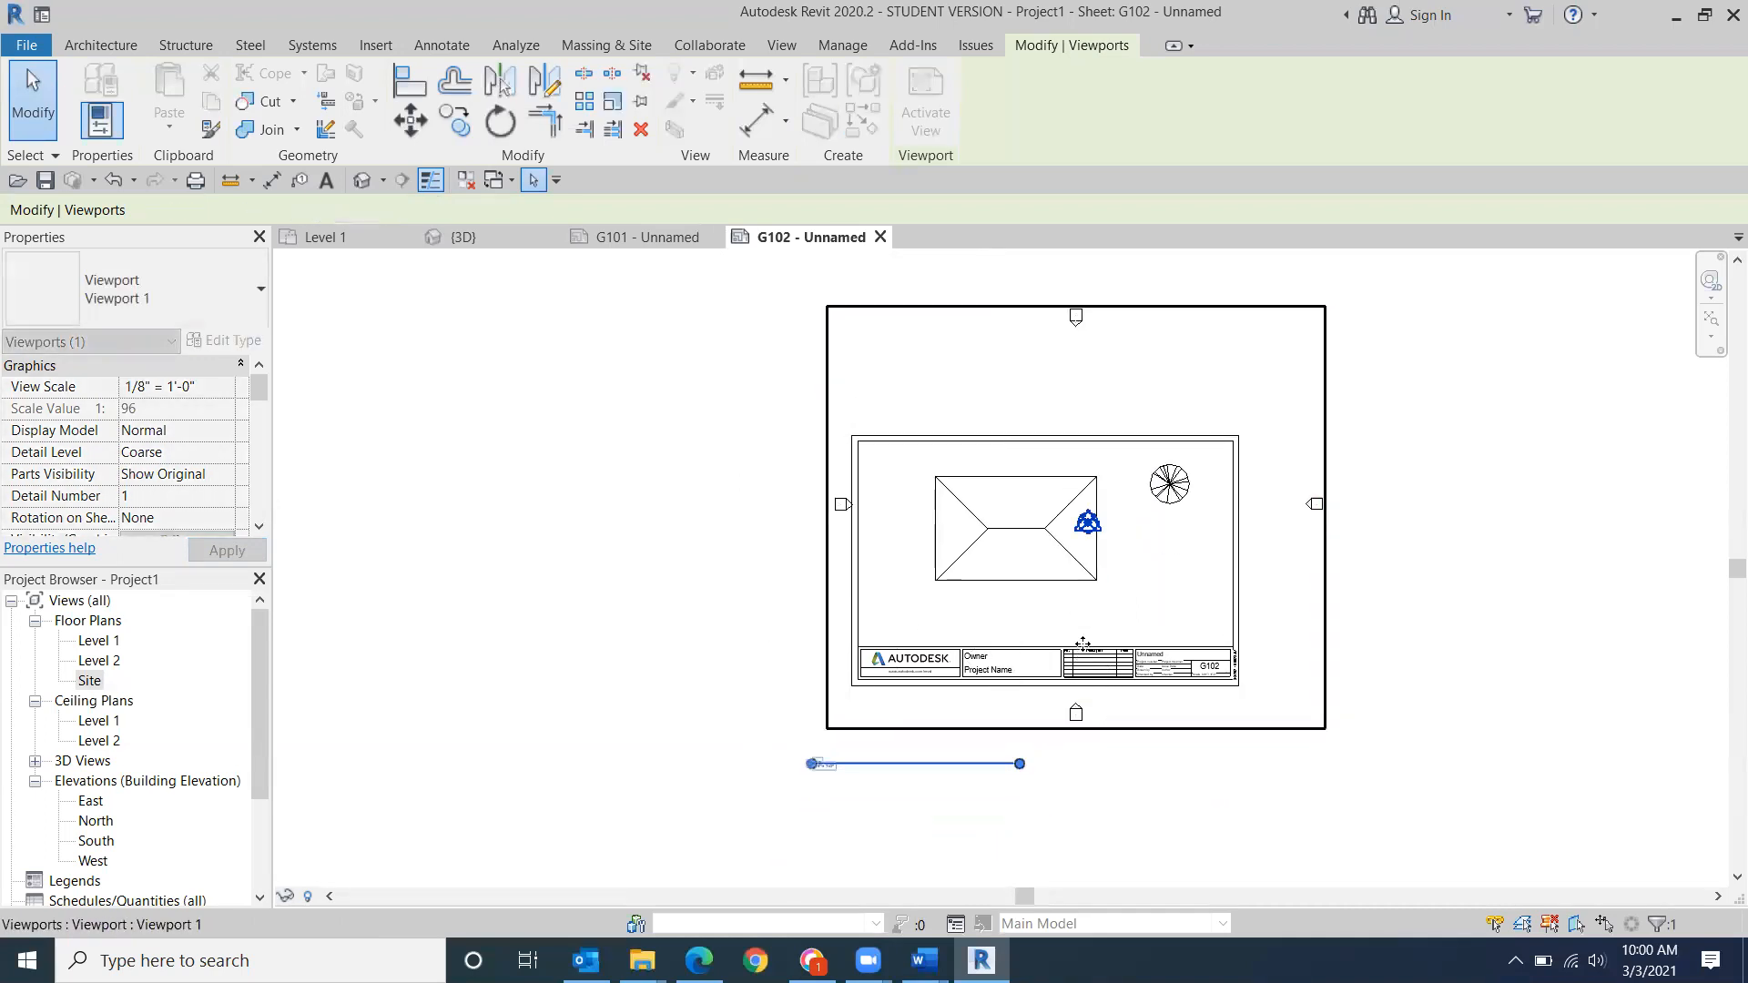
pyautogui.press('Down')
pyautogui.press('Down')
pyautogui.press('Down')
pyautogui.press('Down')
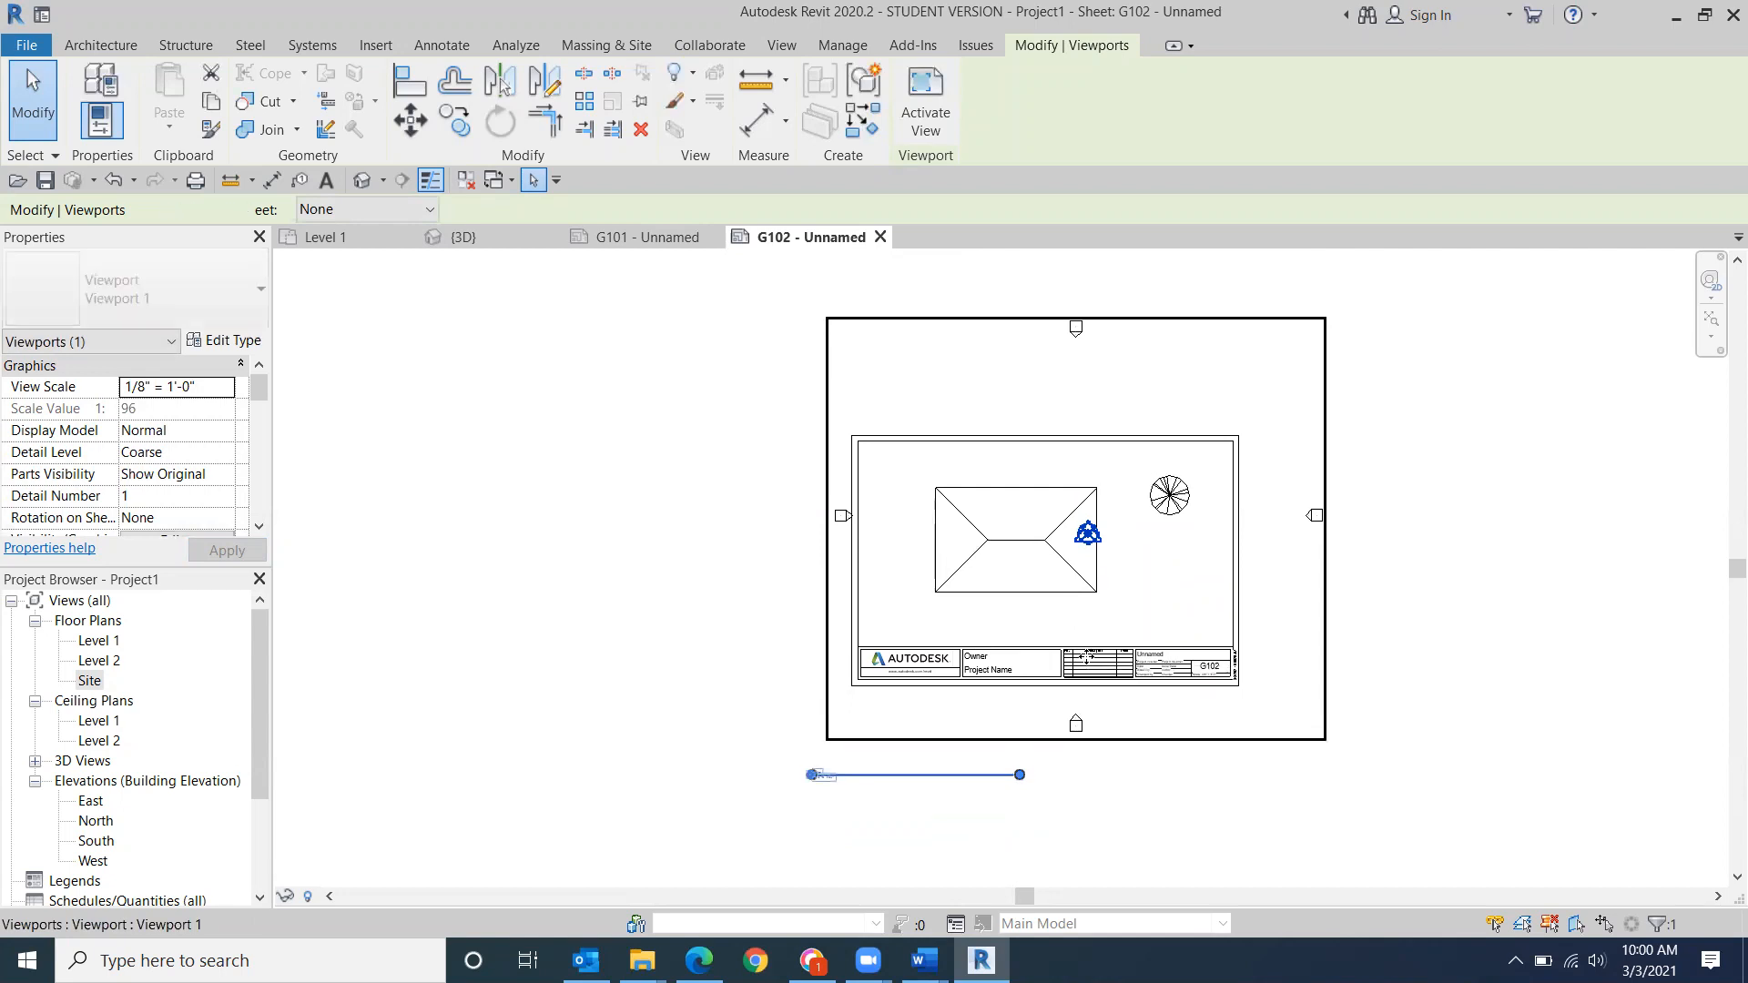
pyautogui.press('Right')
pyautogui.press('Right')
pyautogui.press('Right')
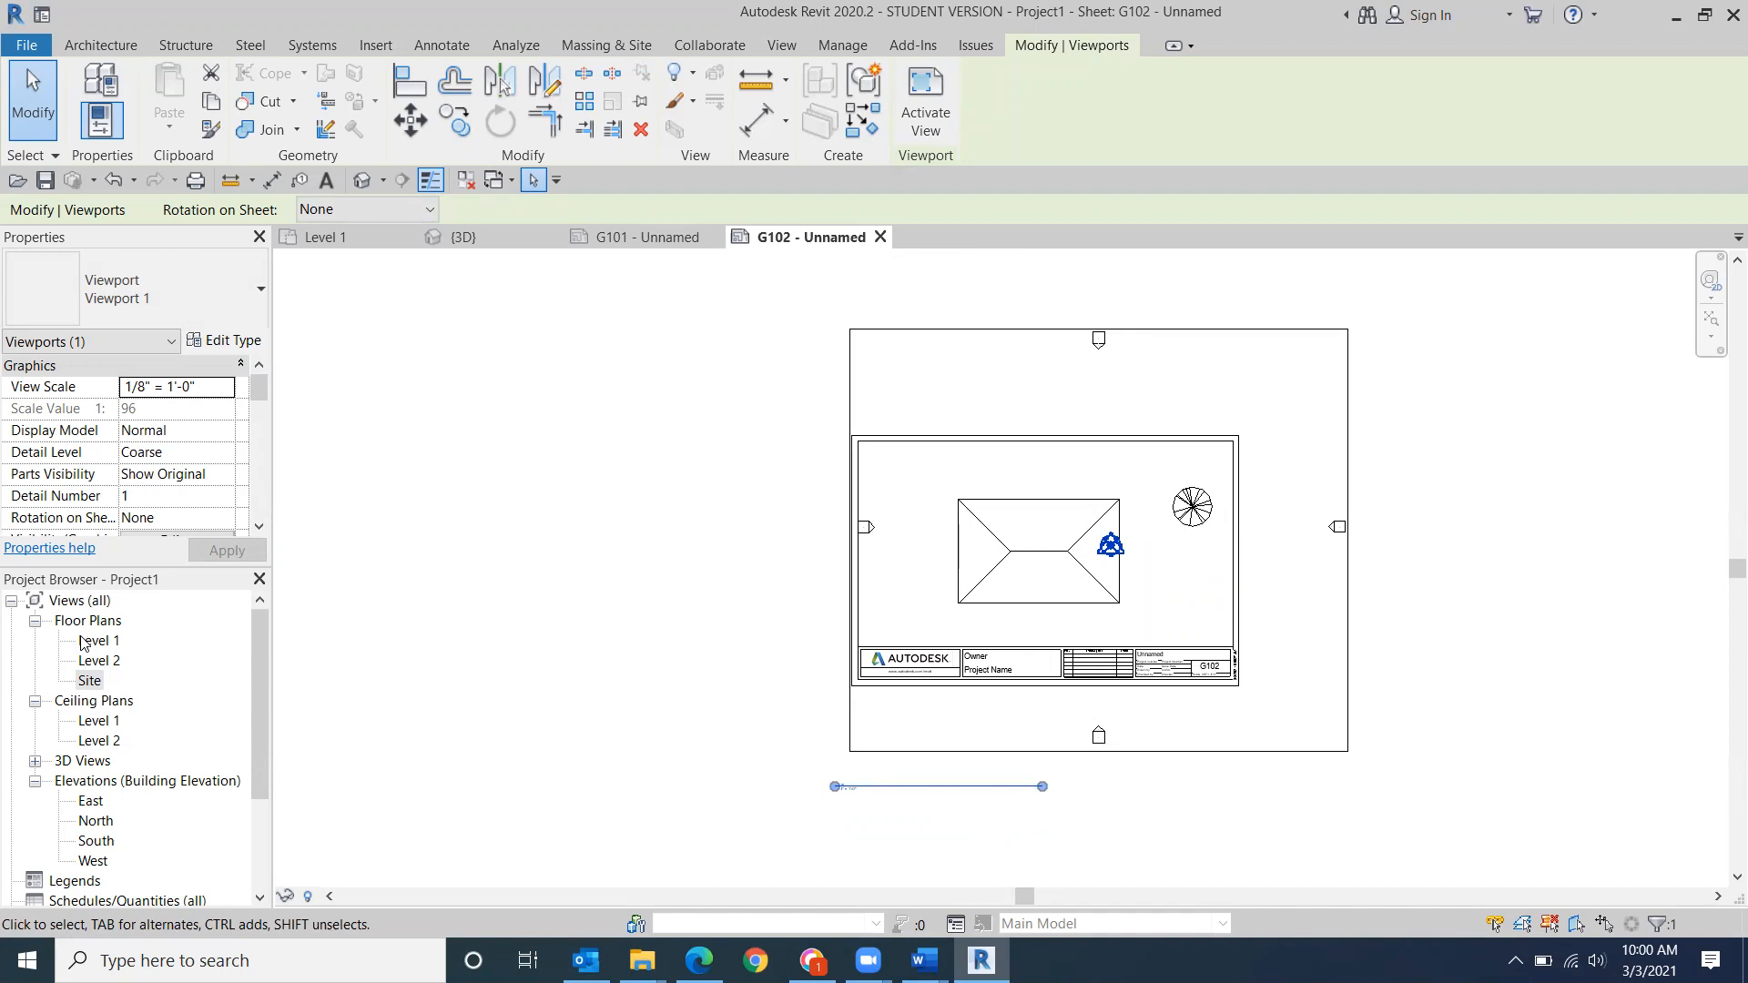
# - Open the Site floor plan and turn off the Planting category in its visibility/graphic overrides
pyautogui.doubleClick(84, 682)
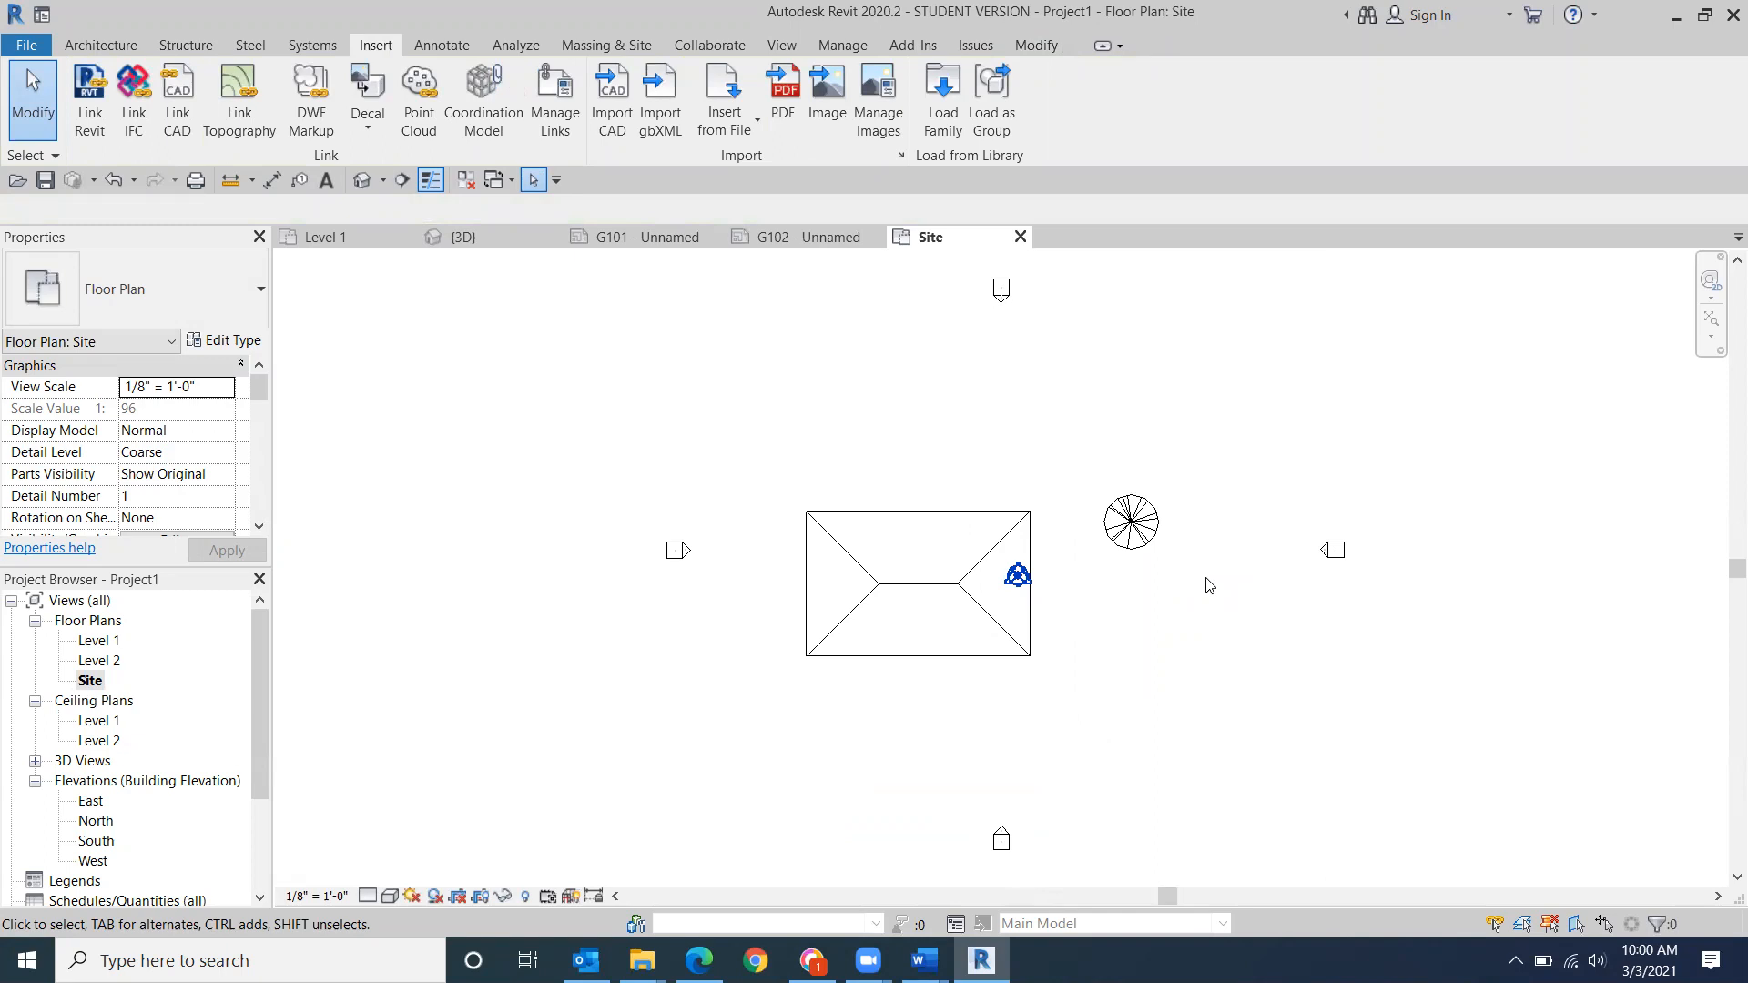
pyautogui.press('v')
pyautogui.press('v')
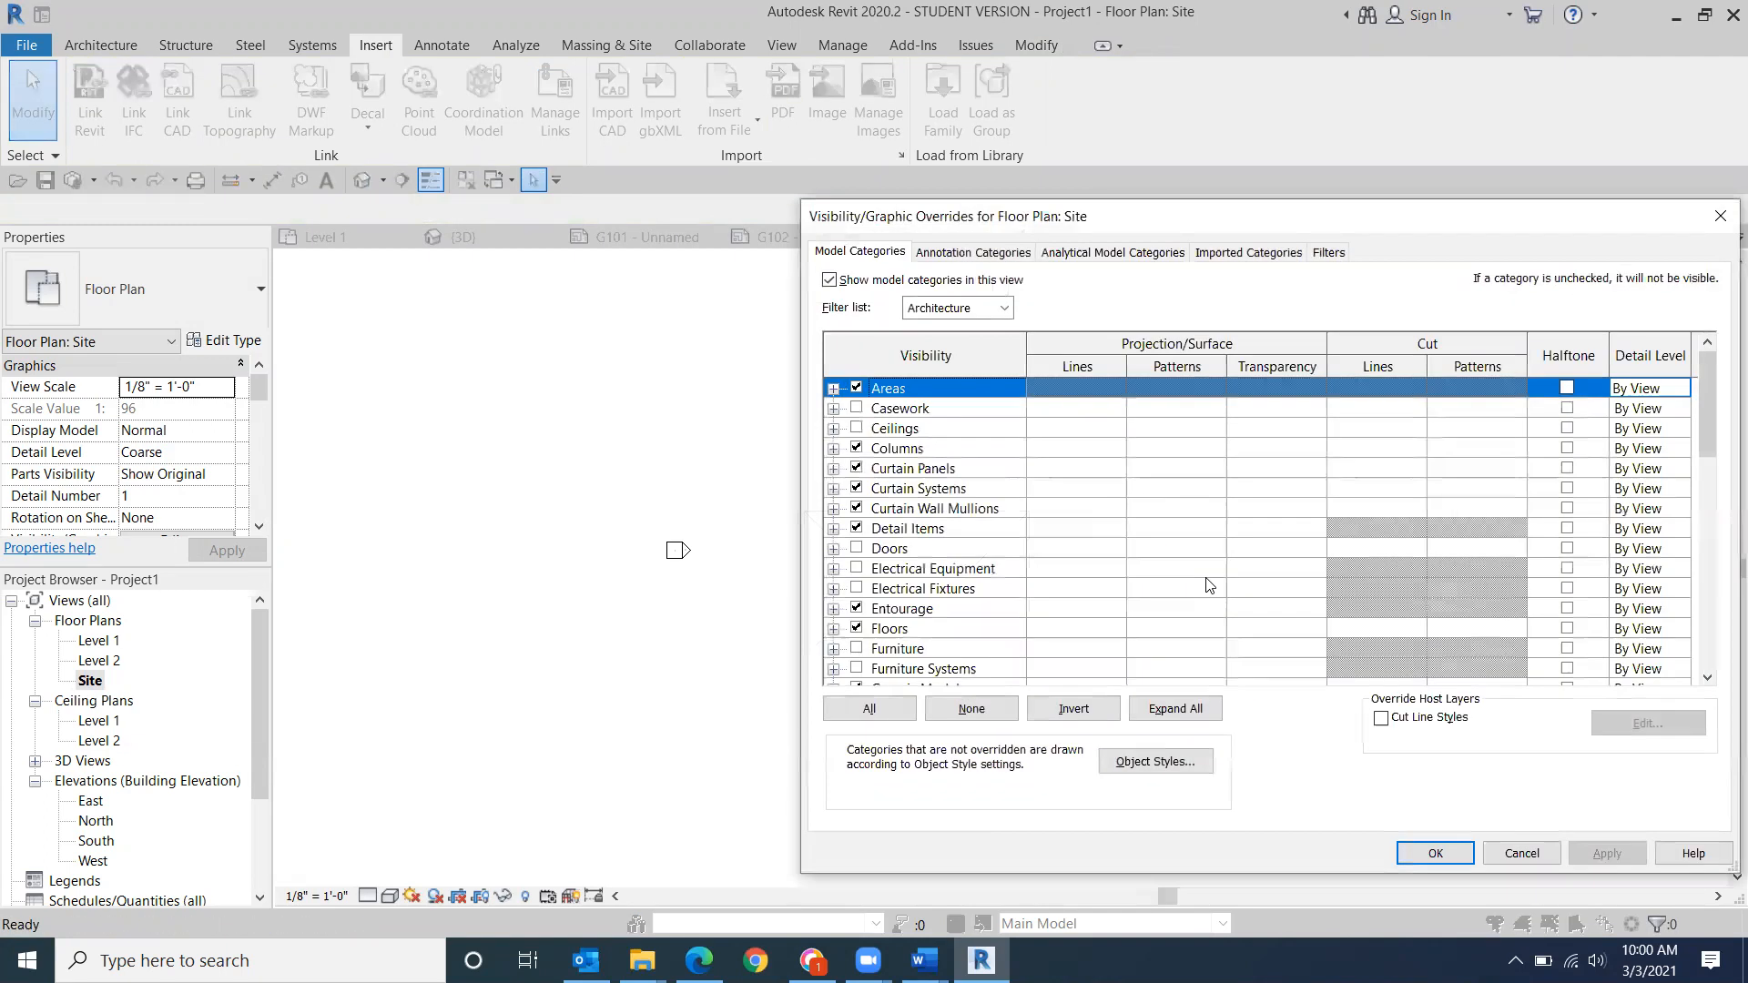
pyautogui.scroll(-4, 1031, 590)
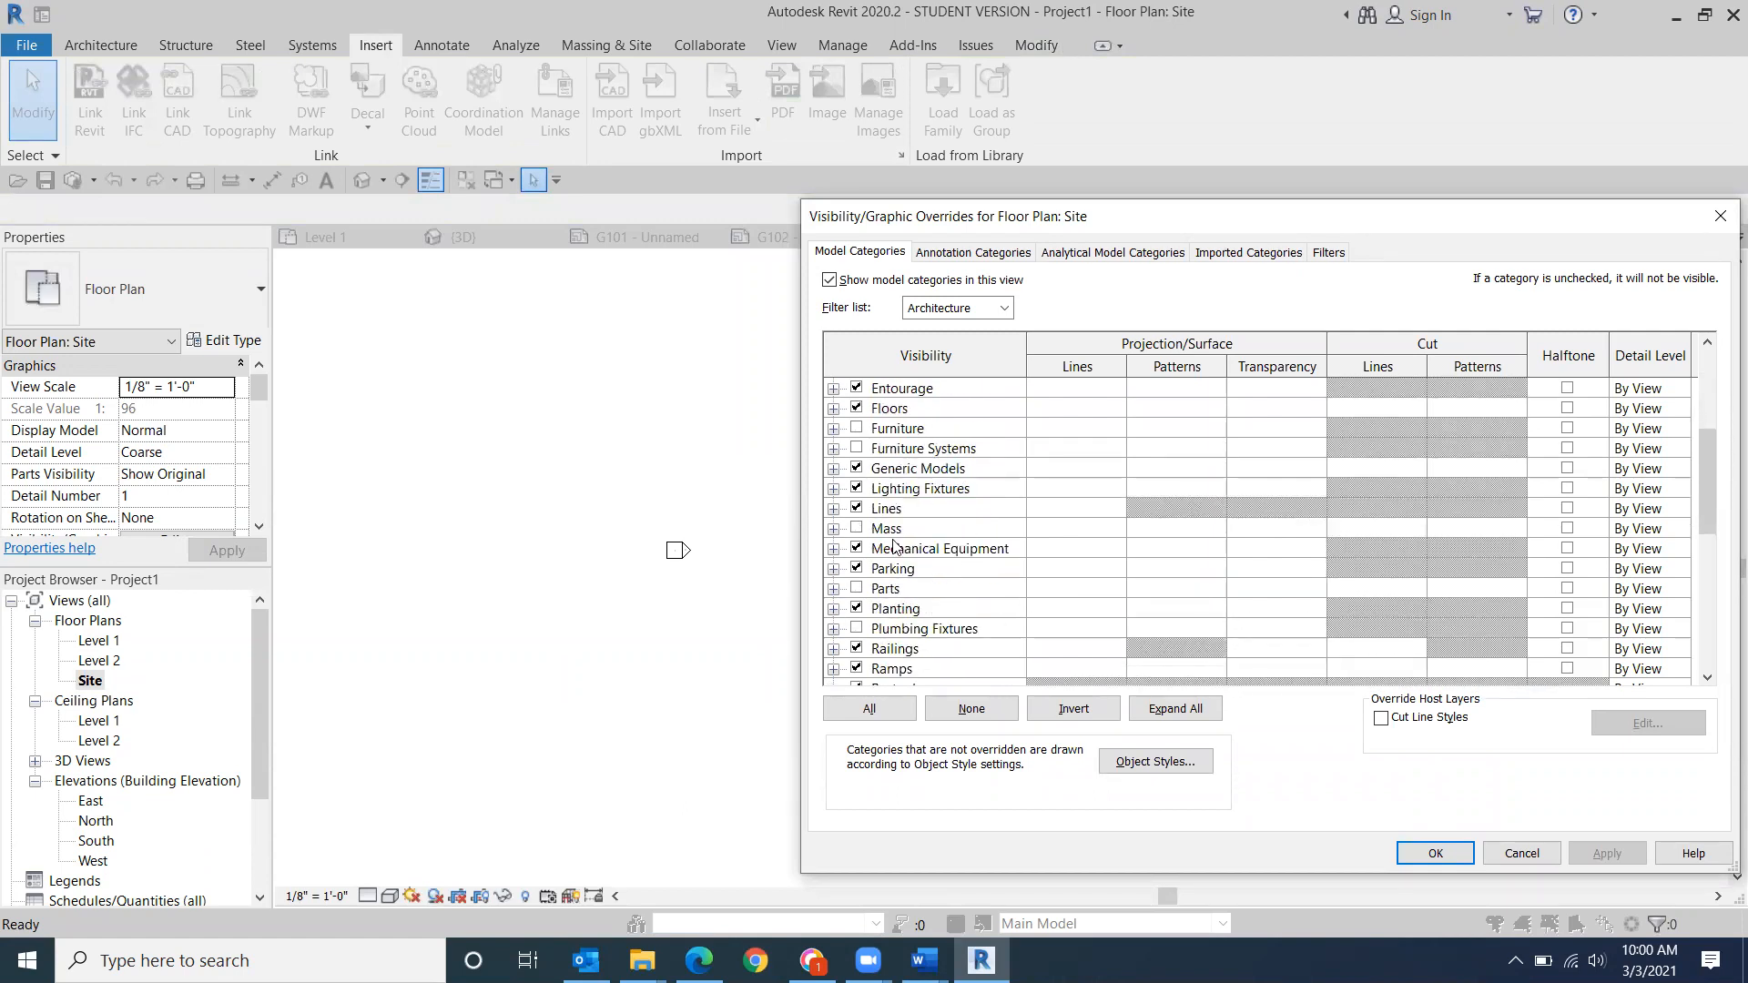
pyautogui.click(857, 608)
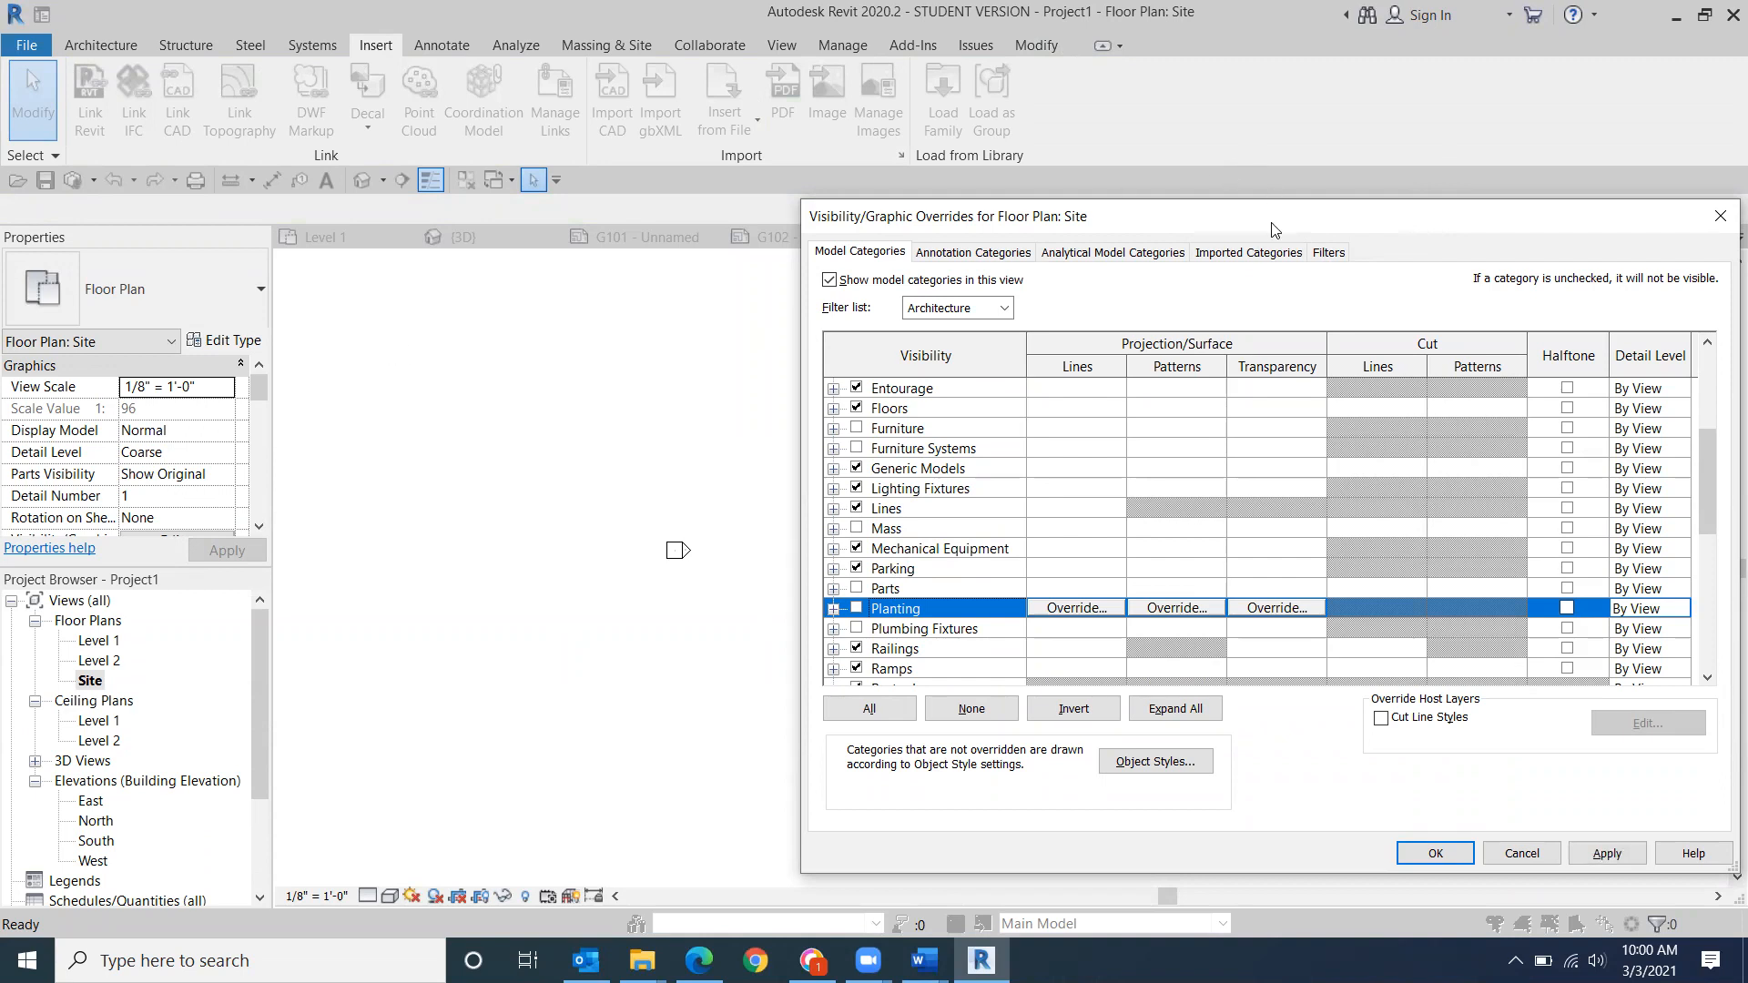
pyautogui.moveTo(1271, 223); pyautogui.dragTo(517, 157)
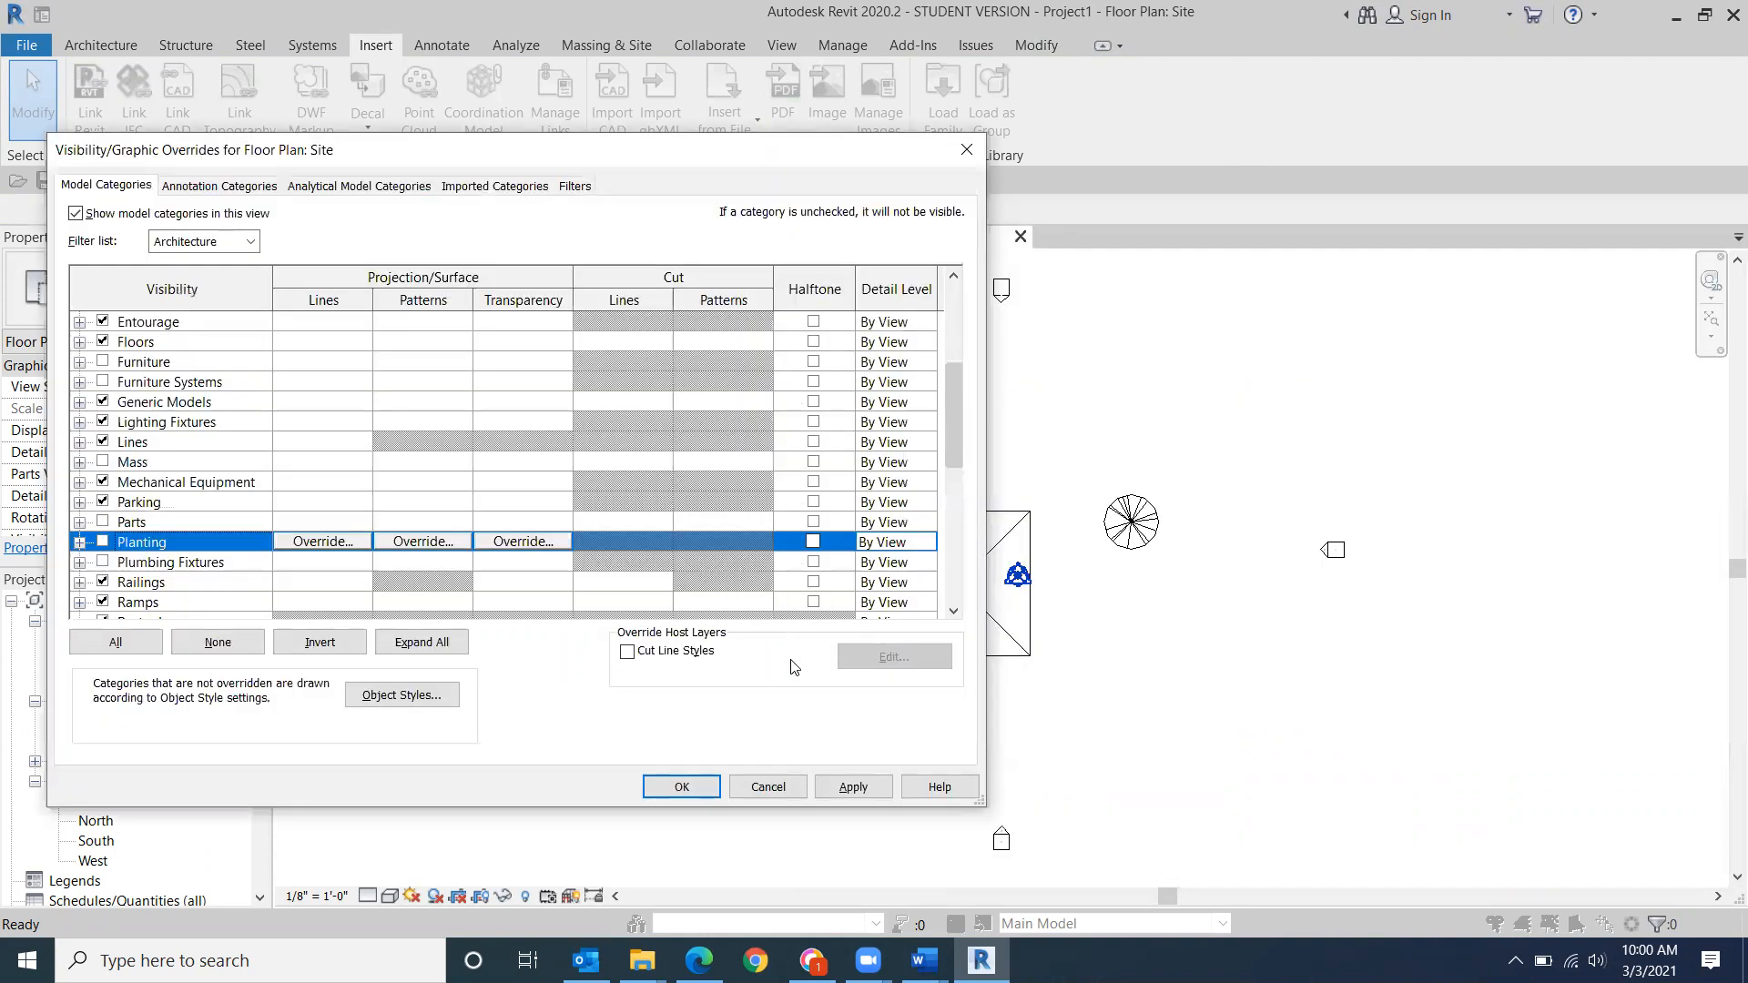
pyautogui.click(872, 790)
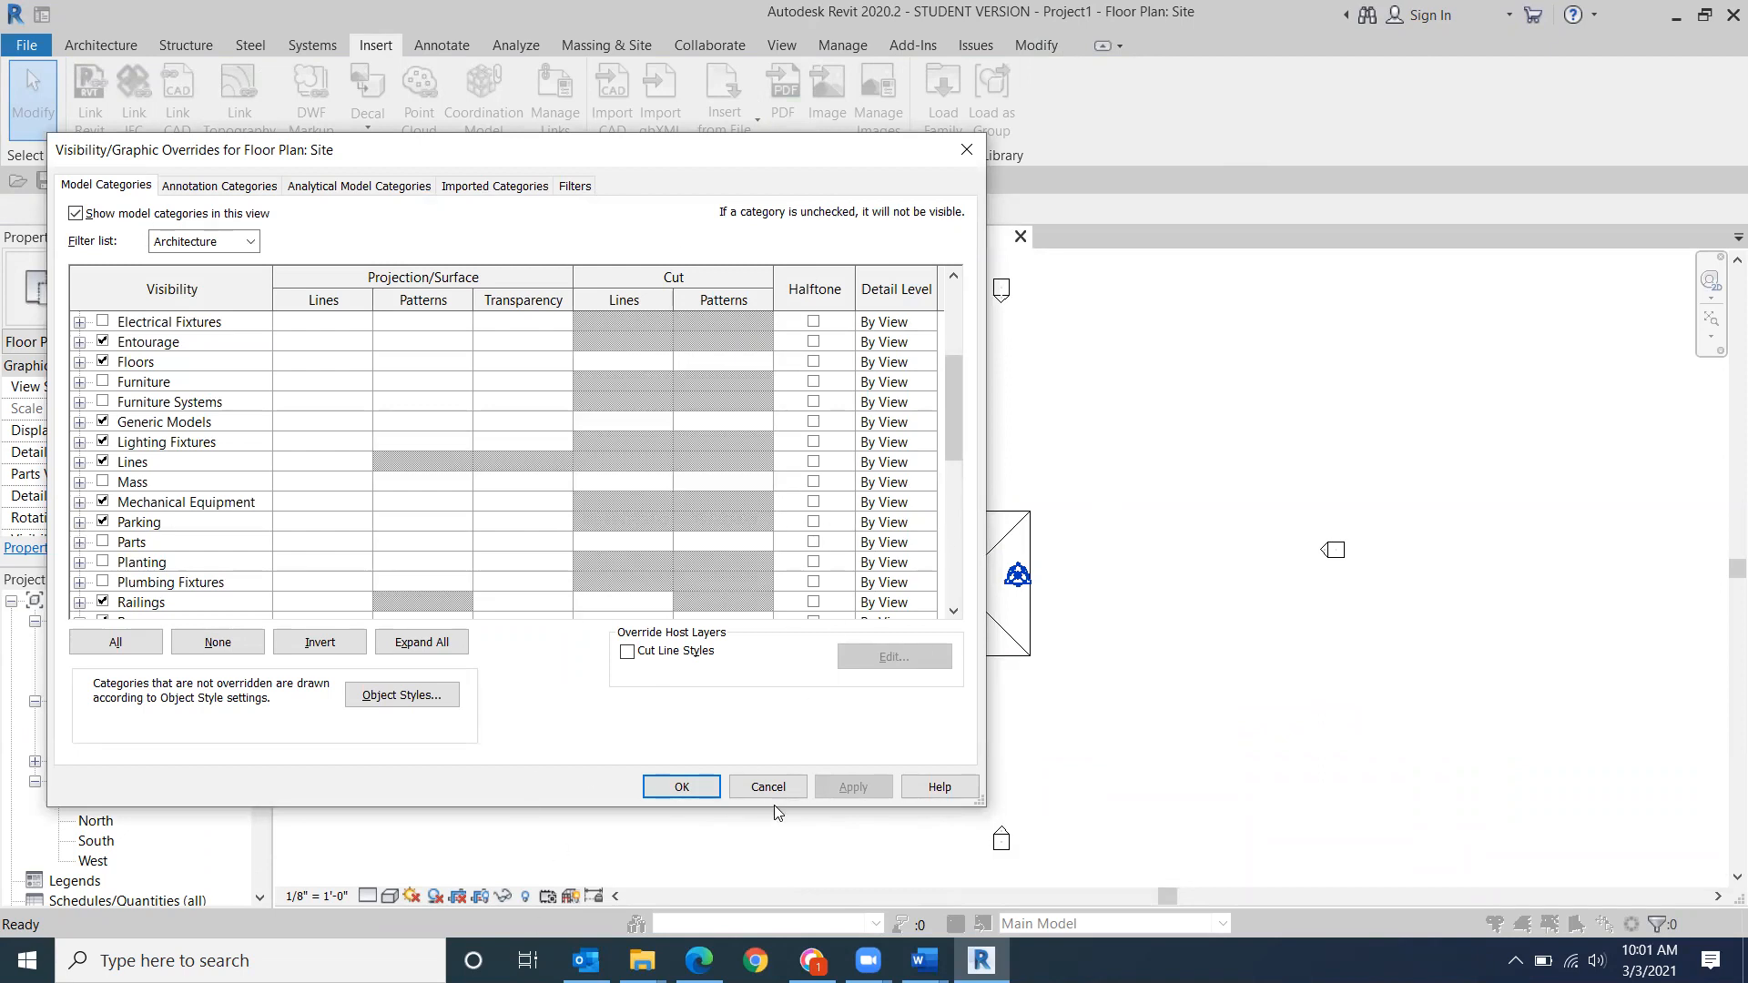
pyautogui.click(683, 788)
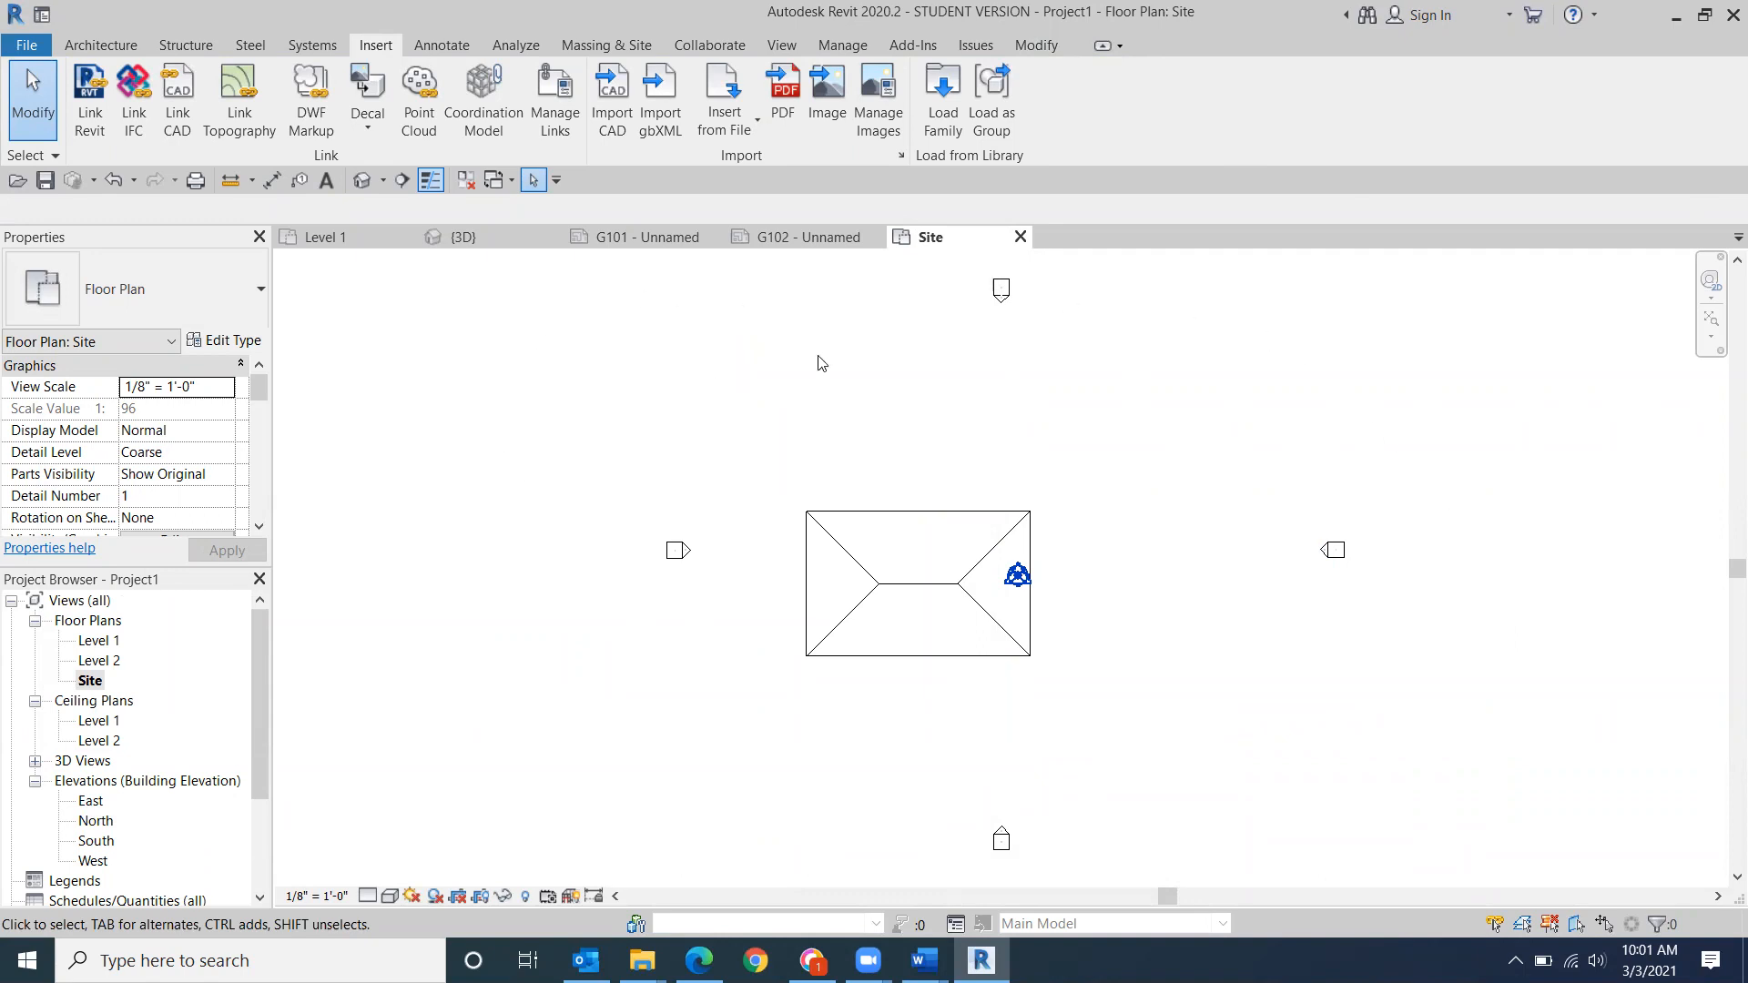
# - Move the west and south elevation markers farther out from the building in the Site plan, and open sheet G102
pyautogui.scroll(-3, 1190, 410)
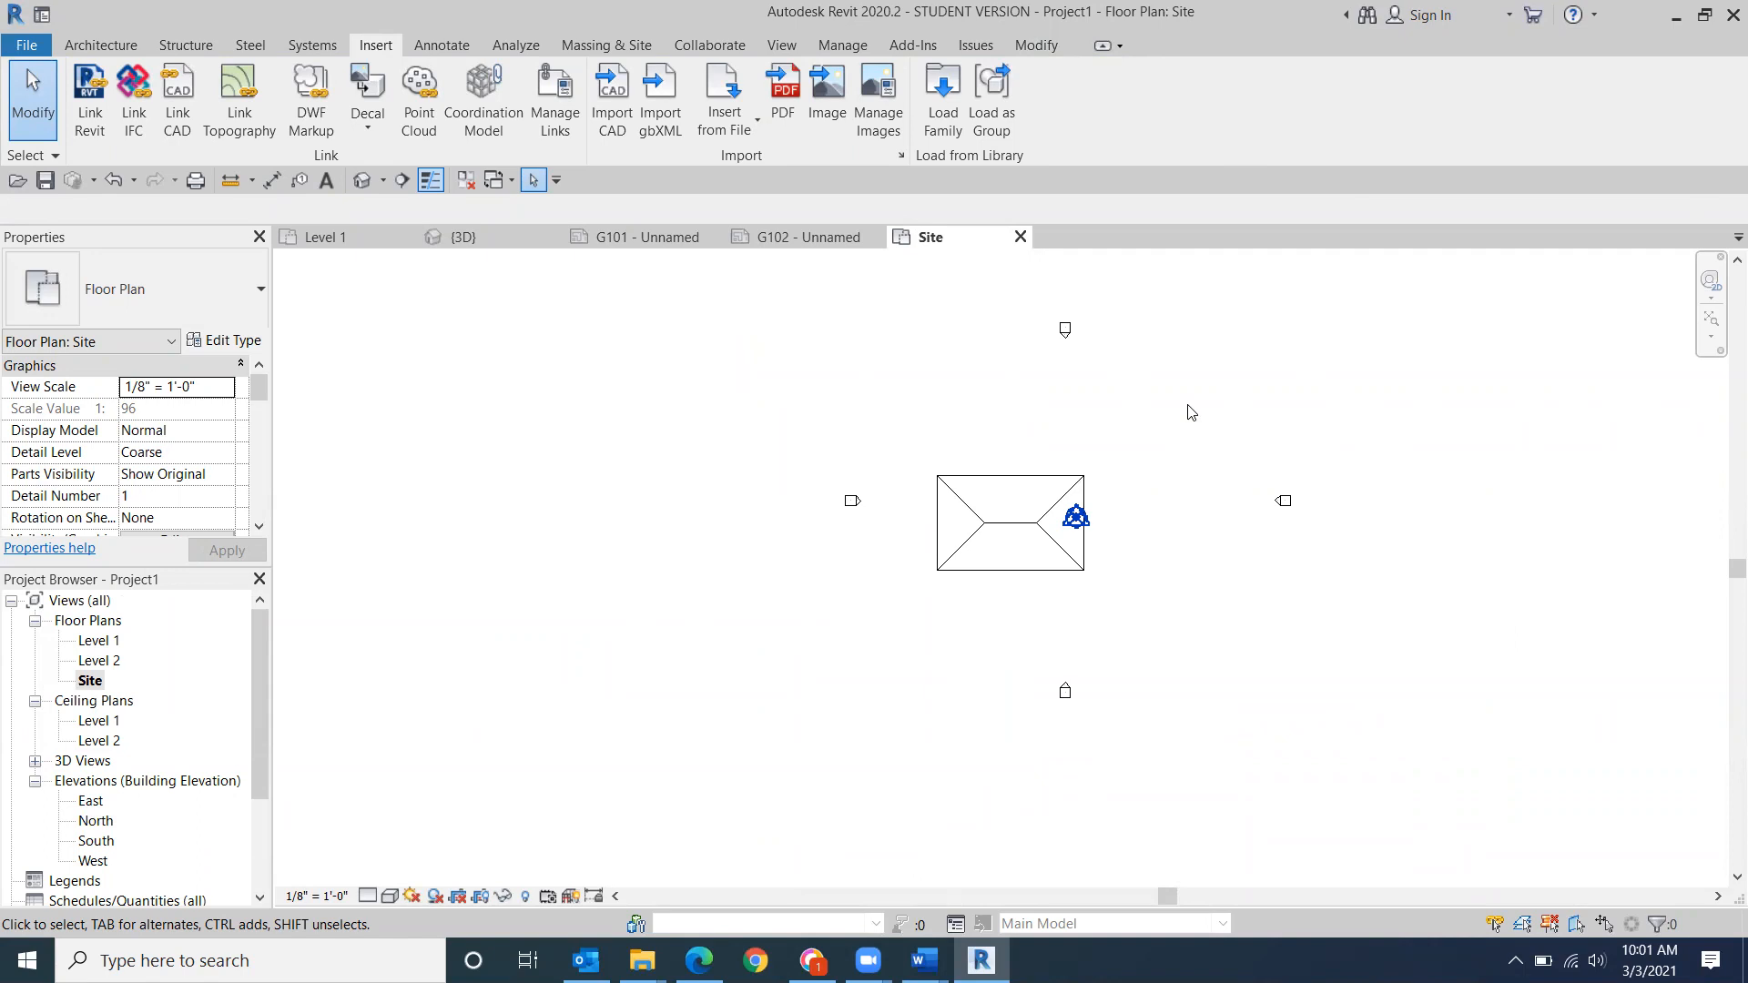
pyautogui.moveTo(888, 476)
pyautogui.mouseDown()
pyautogui.moveTo(827, 521)
pyautogui.moveTo(555, 519)
pyautogui.moveTo(546, 490)
pyautogui.mouseUp()
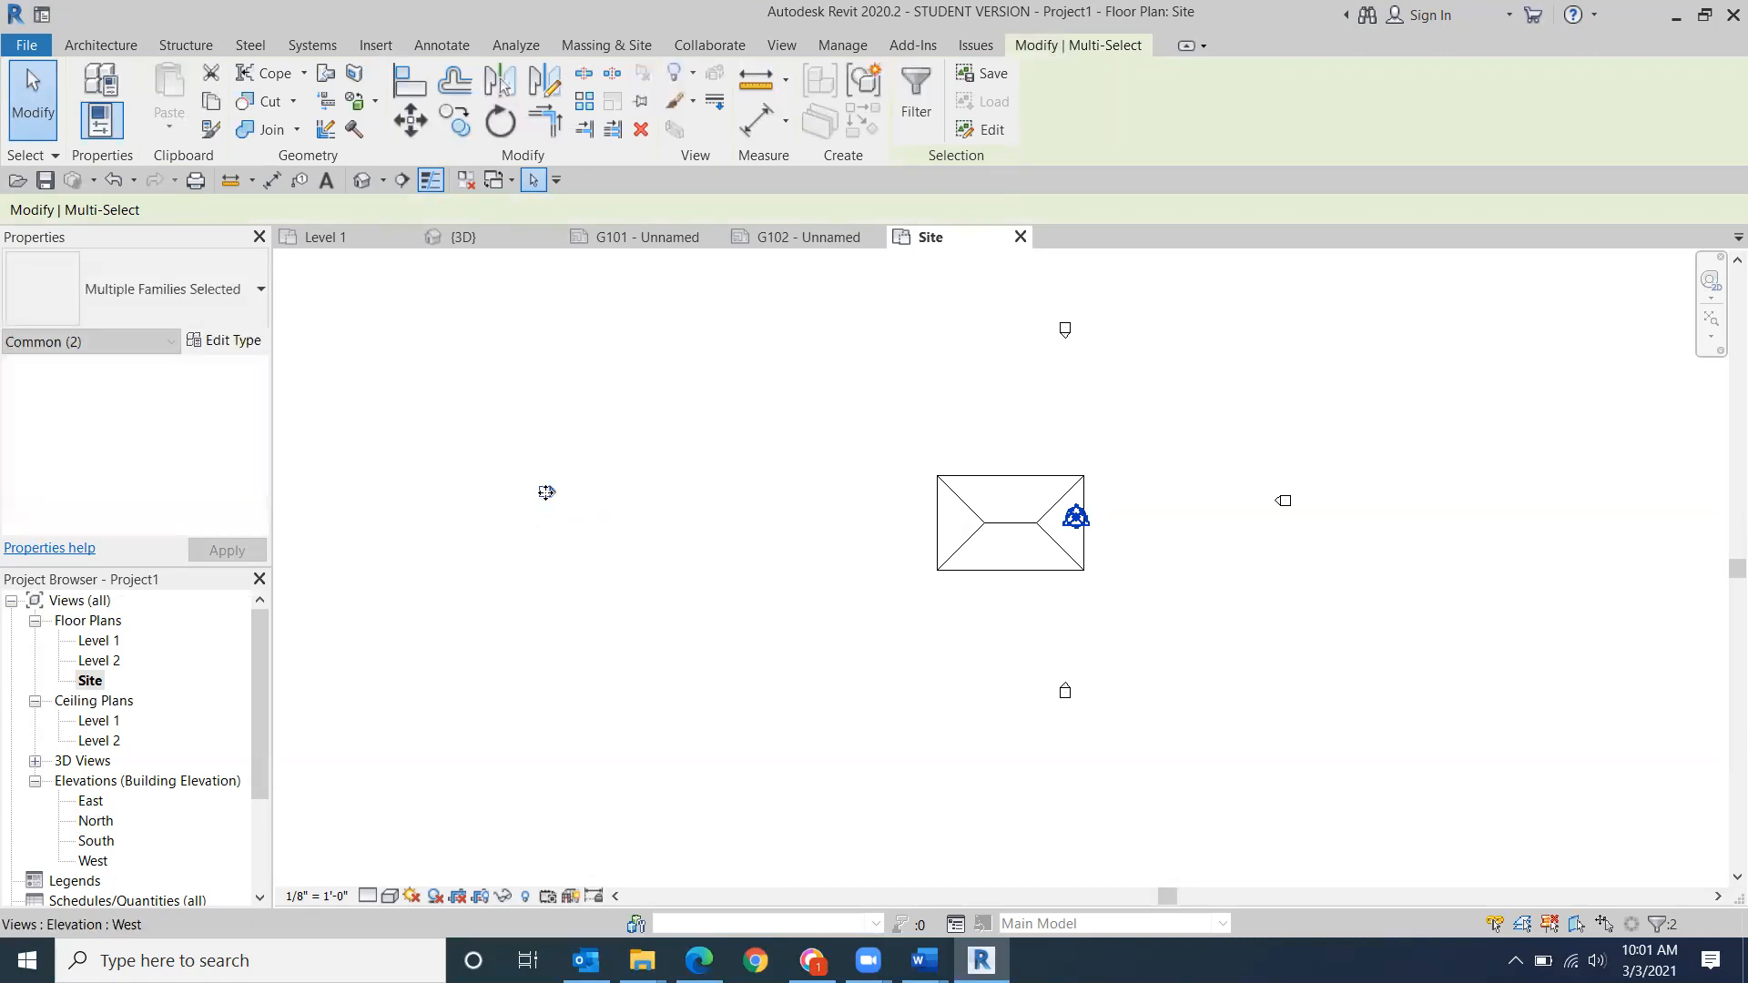
pyautogui.moveTo(1083, 694)
pyautogui.mouseDown()
pyautogui.moveTo(1062, 695)
pyautogui.moveTo(1048, 853)
pyautogui.mouseUp()
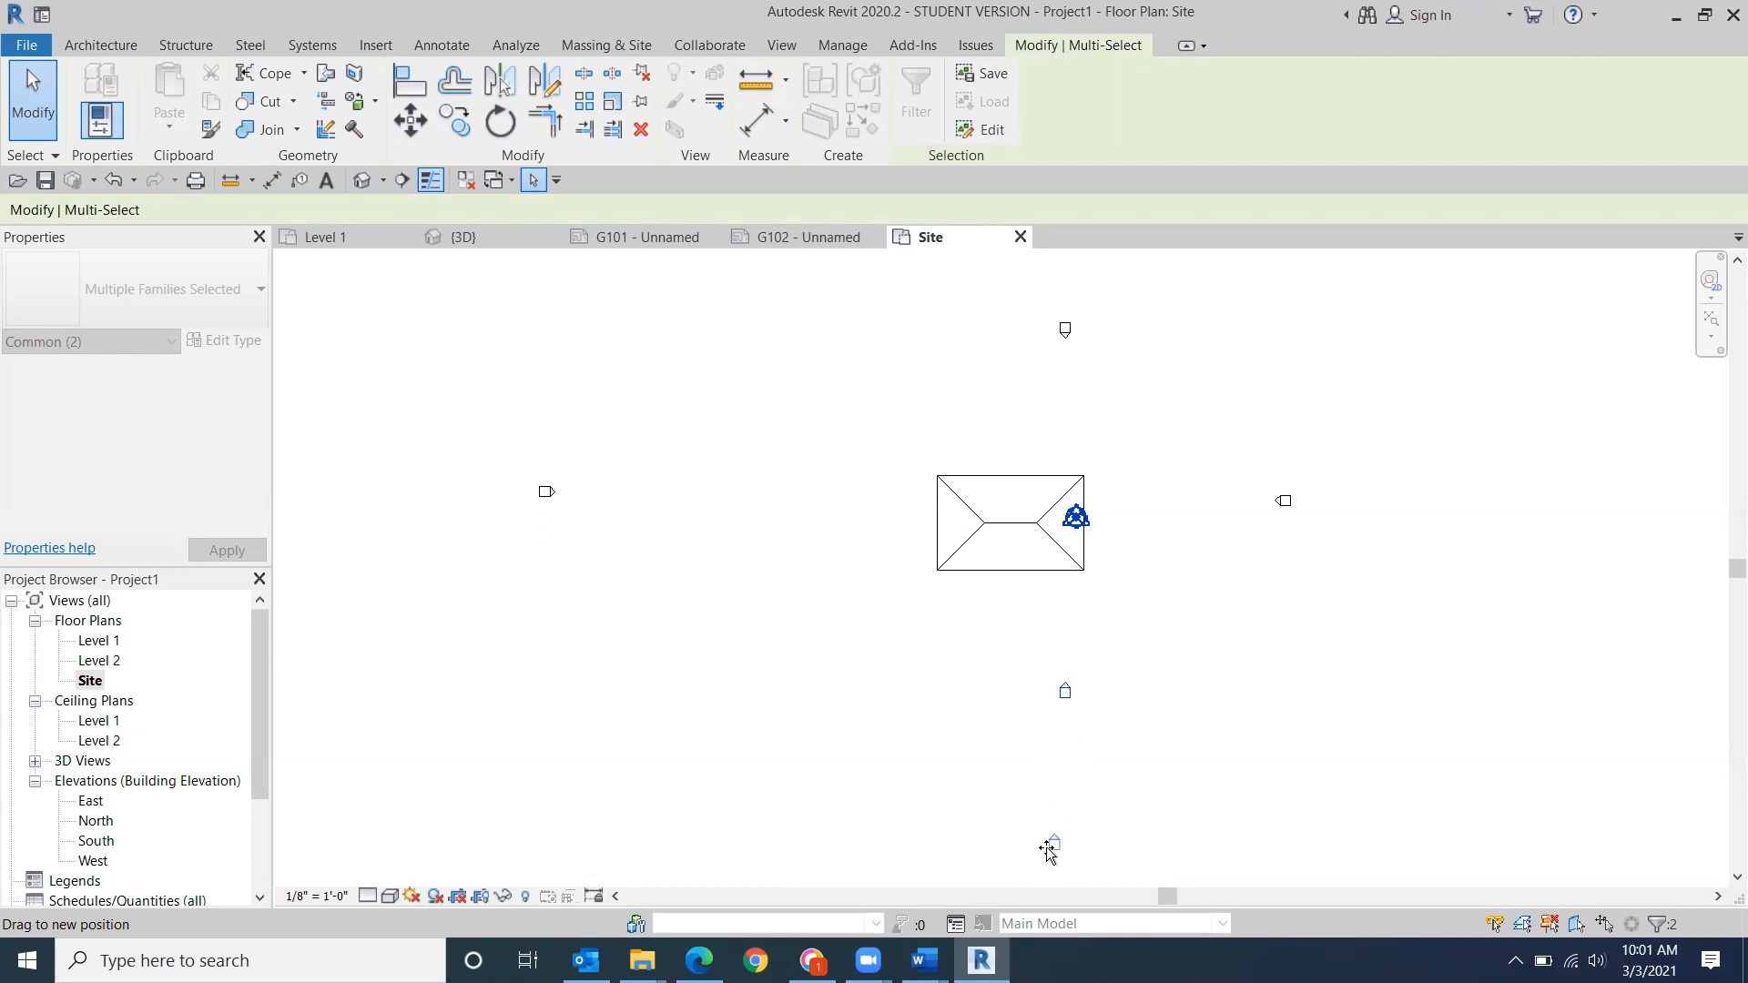
pyautogui.moveTo(1048, 849)
pyautogui.mouseDown()
pyautogui.moveTo(1038, 579)
pyautogui.moveTo(999, 421)
pyautogui.moveTo(1496, 485)
pyautogui.moveTo(1297, 634)
pyautogui.moveTo(1006, 541)
pyautogui.moveTo(1022, 876)
pyautogui.mouseUp()
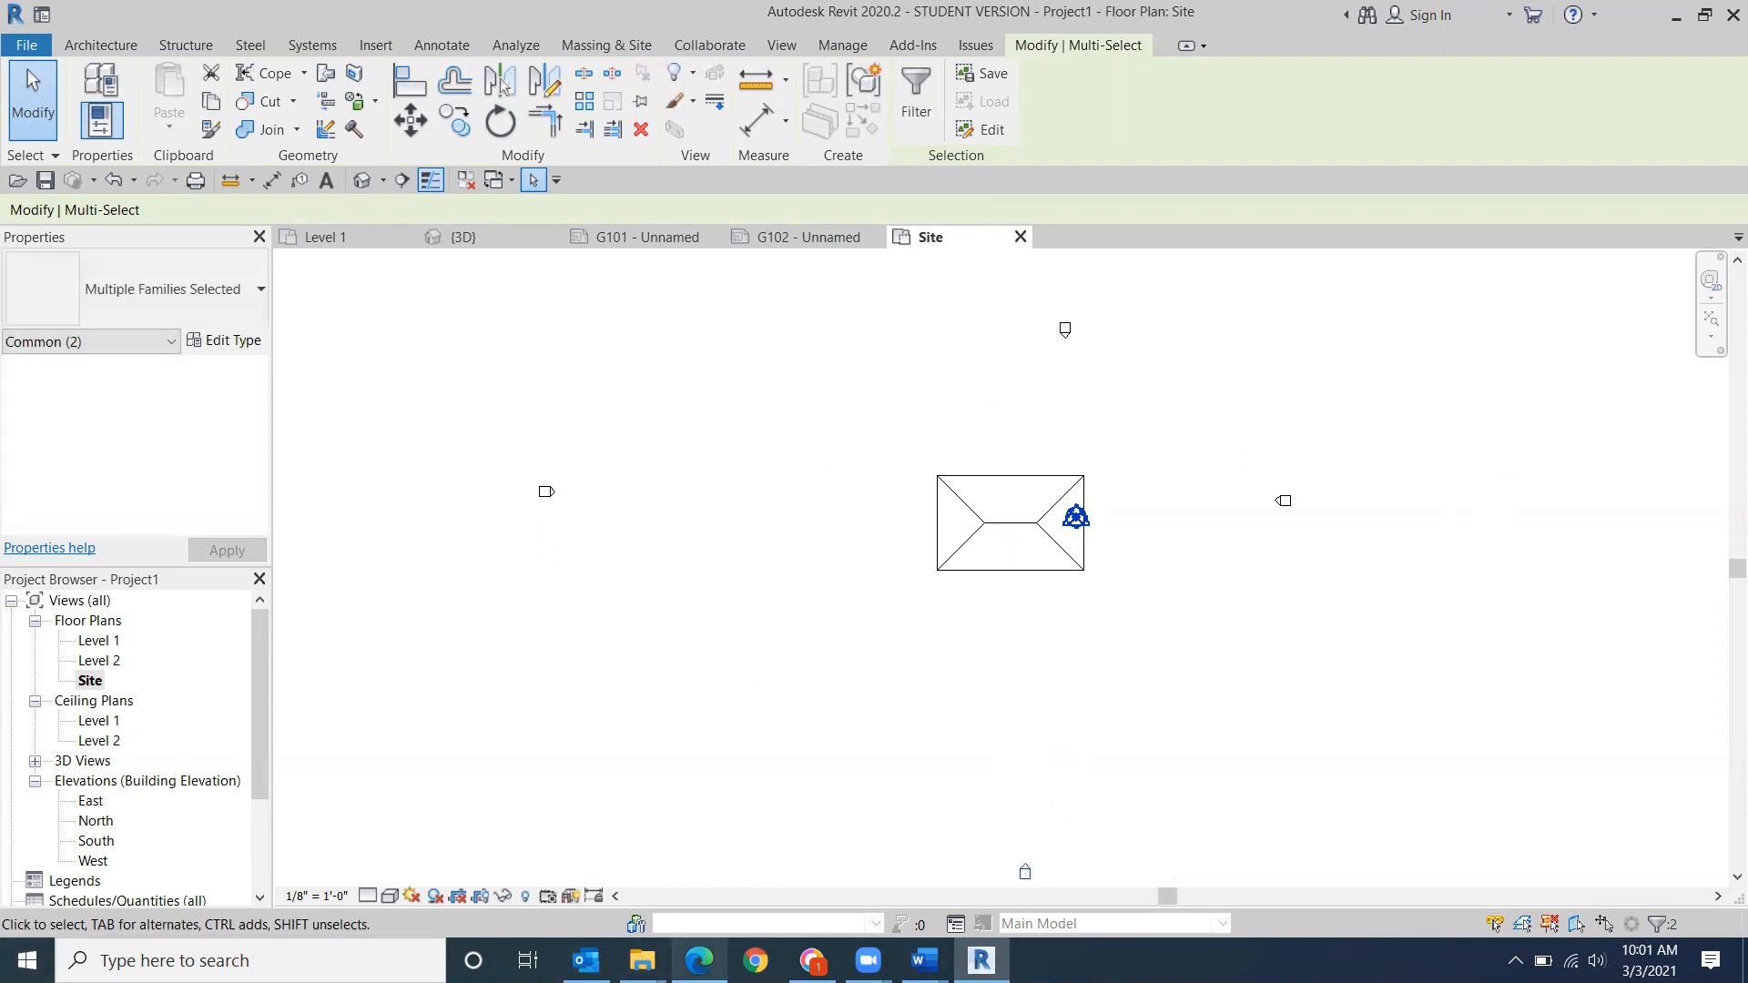
pyautogui.moveTo(258, 749); pyautogui.dragTo(259, 837)
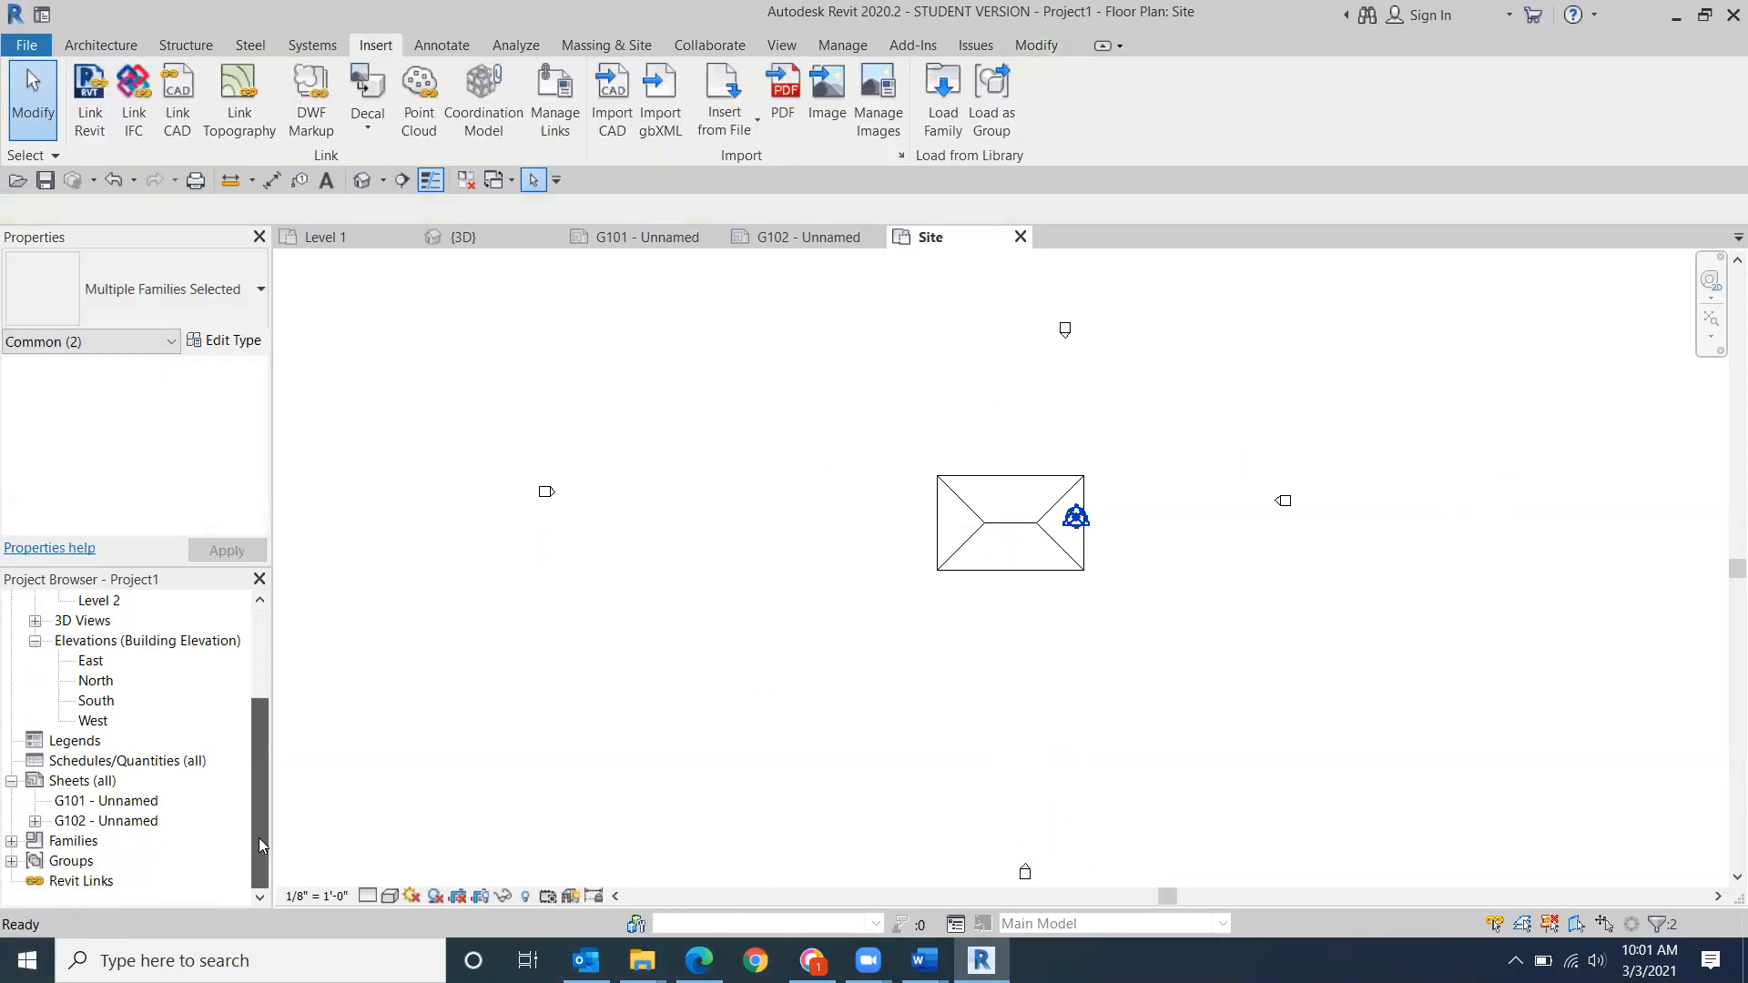
pyautogui.doubleClick(134, 826)
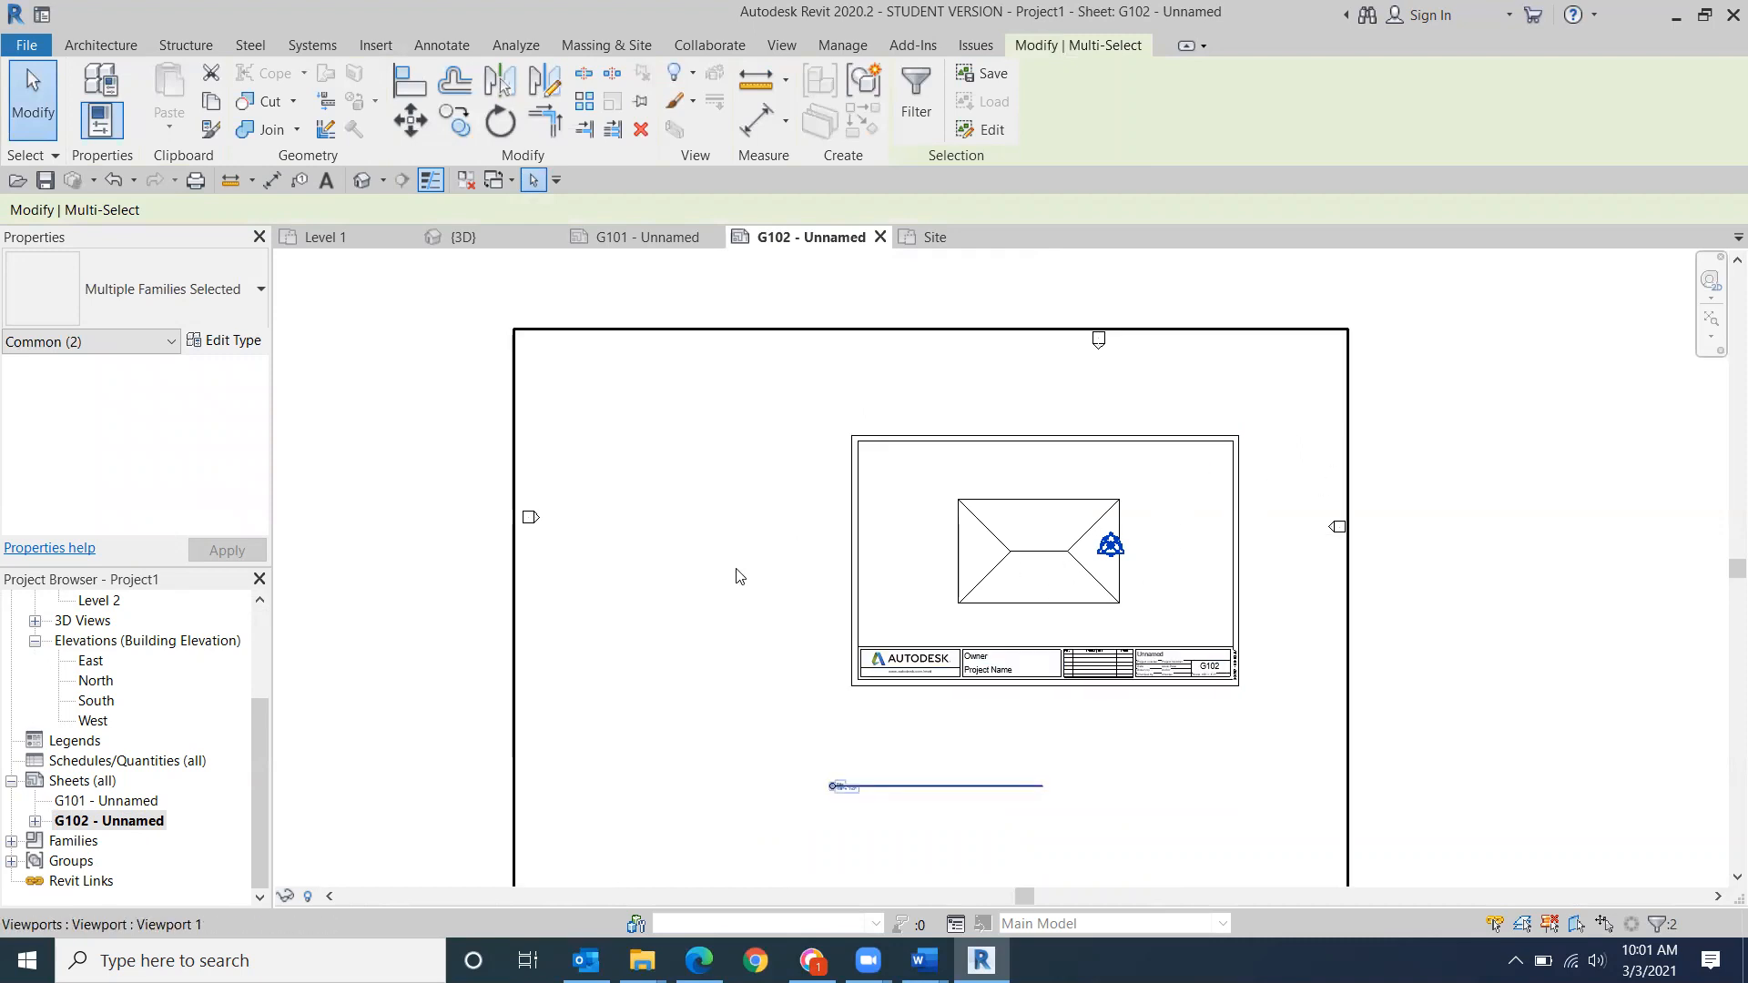
# - In the Site floor plan, create a toposurface at elevation 0' 0" from four corner points surrounding the building roof
pyautogui.moveTo(264, 788); pyautogui.dragTo(264, 697)
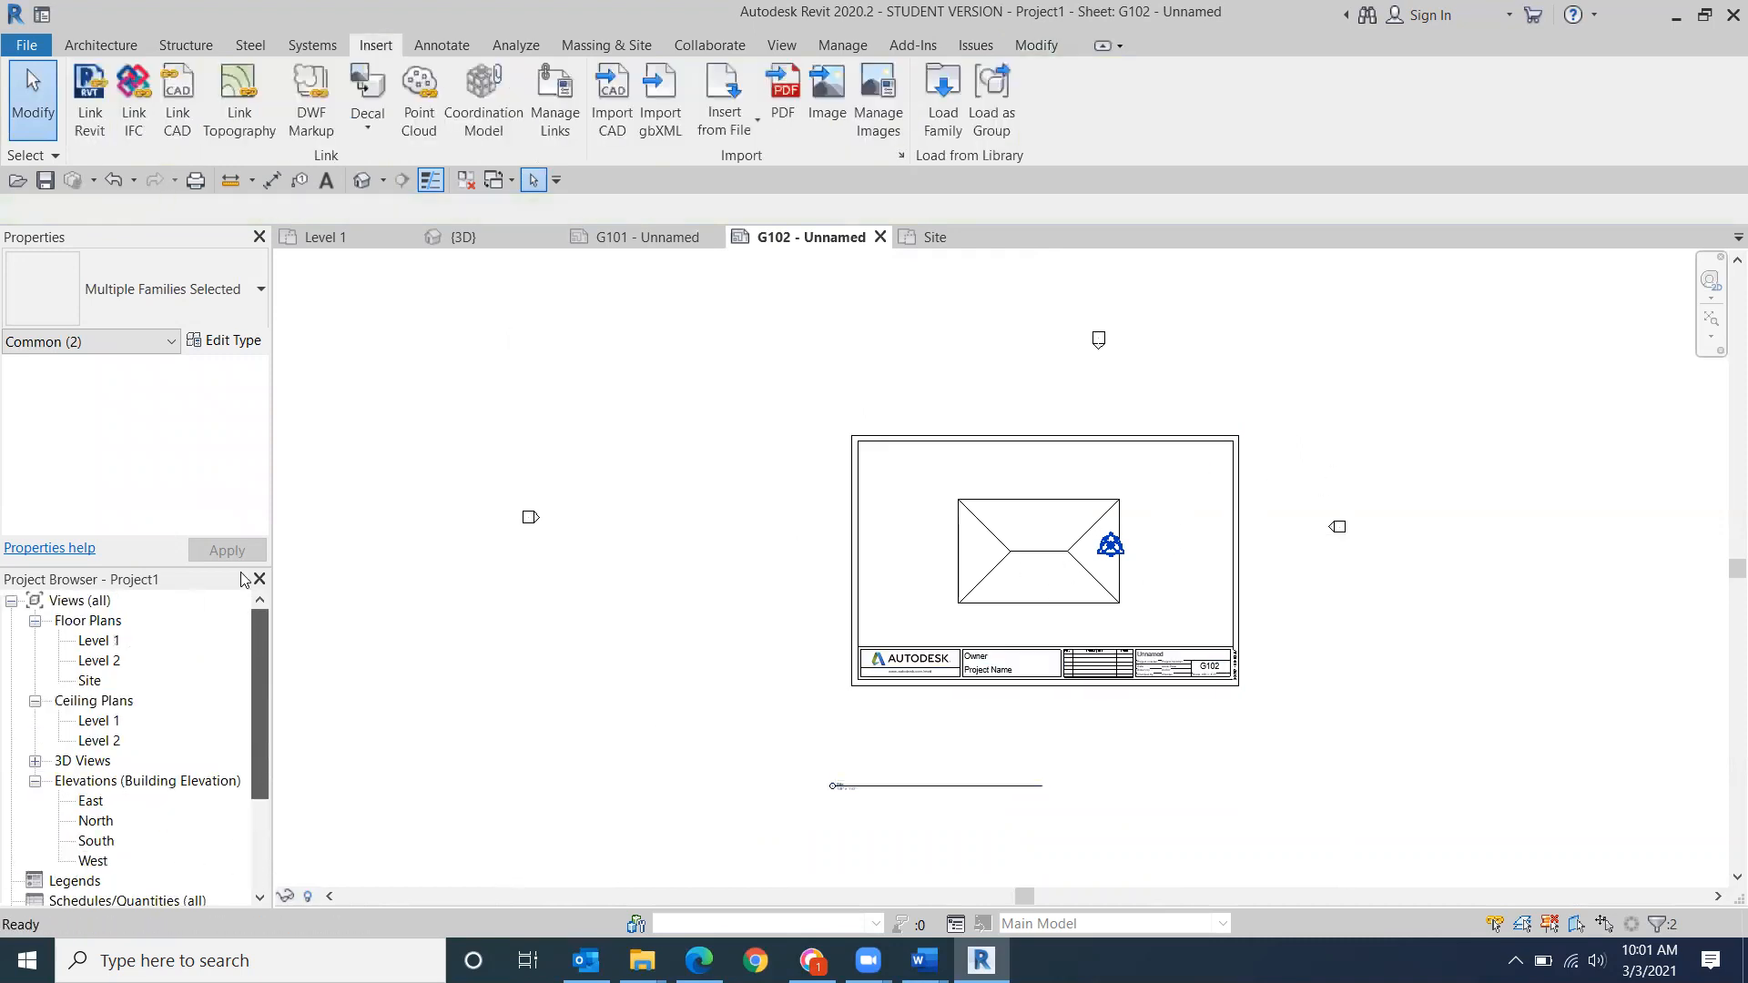
pyautogui.doubleClick(89, 680)
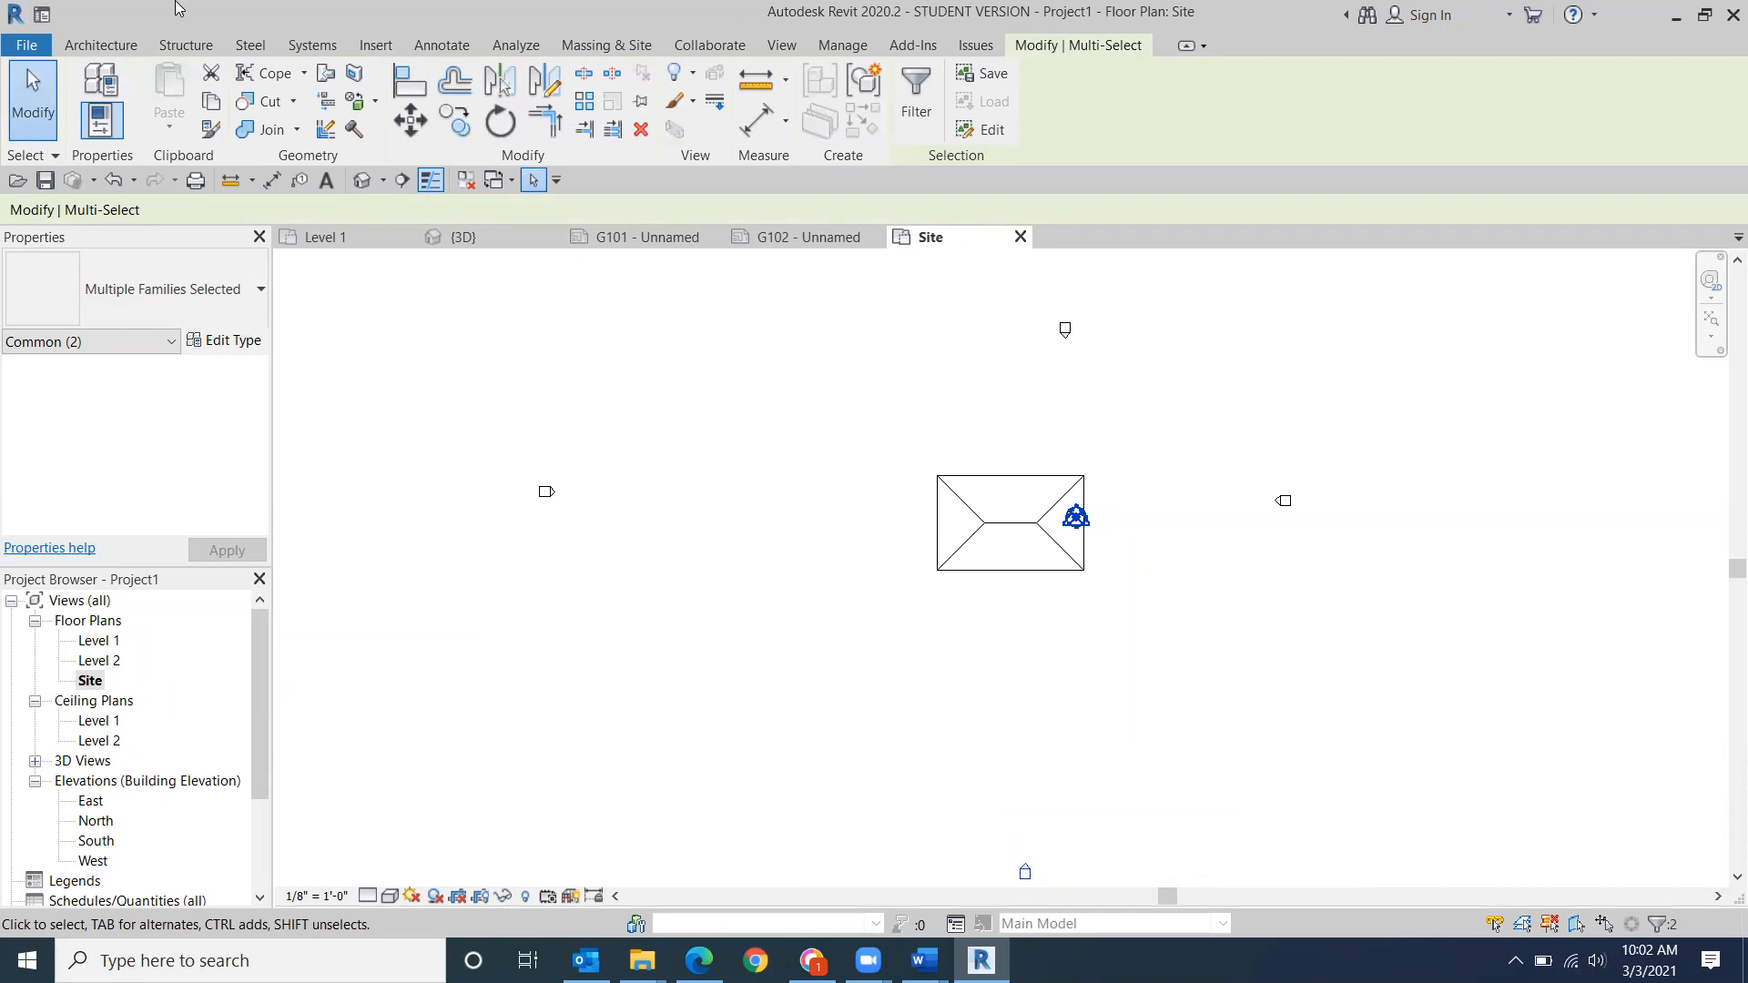
pyautogui.click(604, 48)
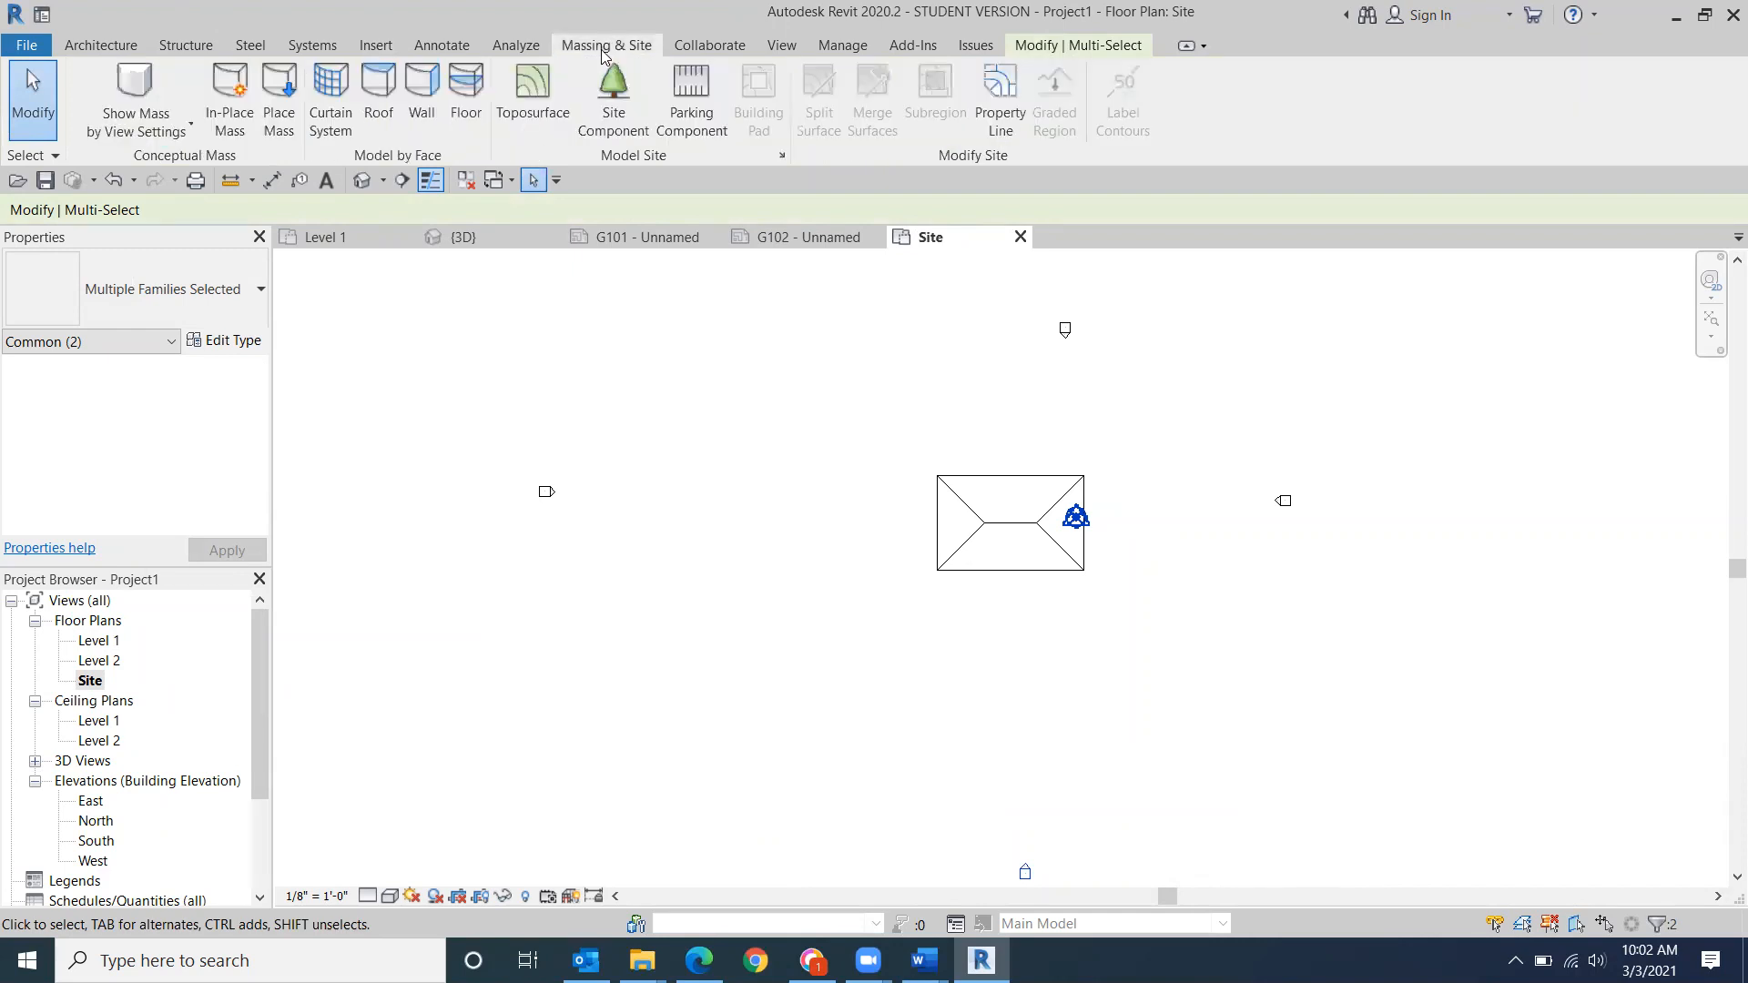
pyautogui.click(536, 87)
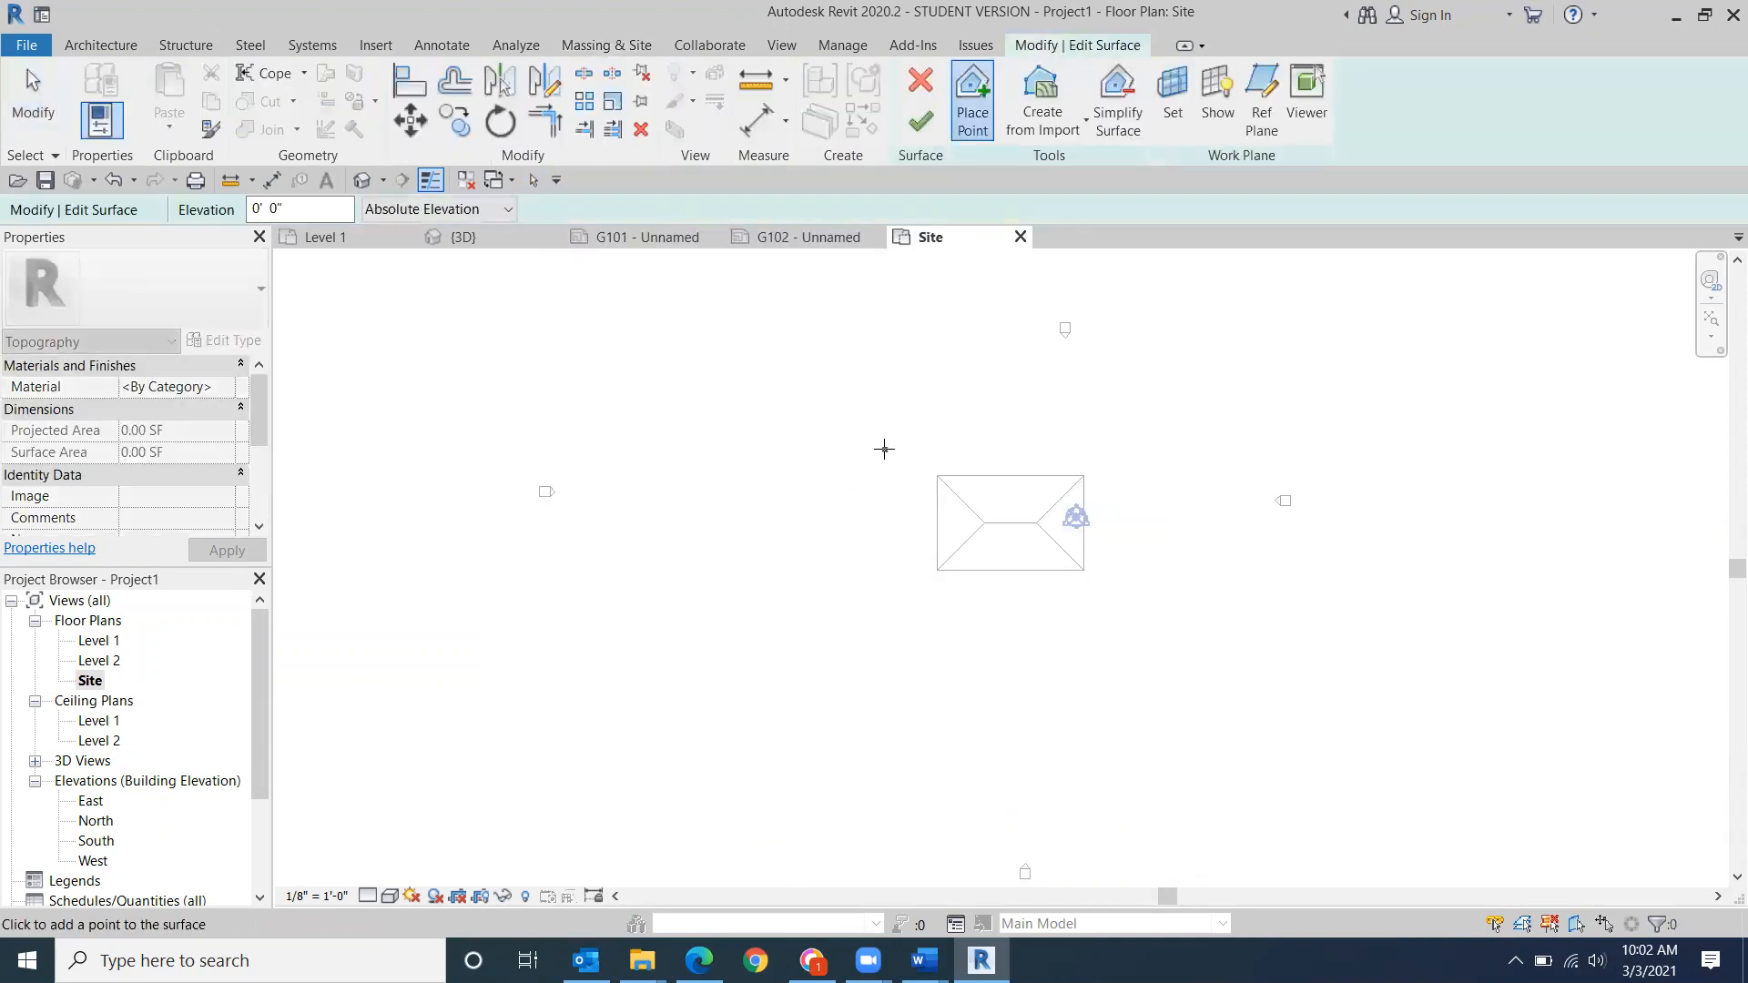
pyautogui.click(884, 449)
pyautogui.click(1154, 443)
pyautogui.click(1162, 511)
pyautogui.click(1154, 612)
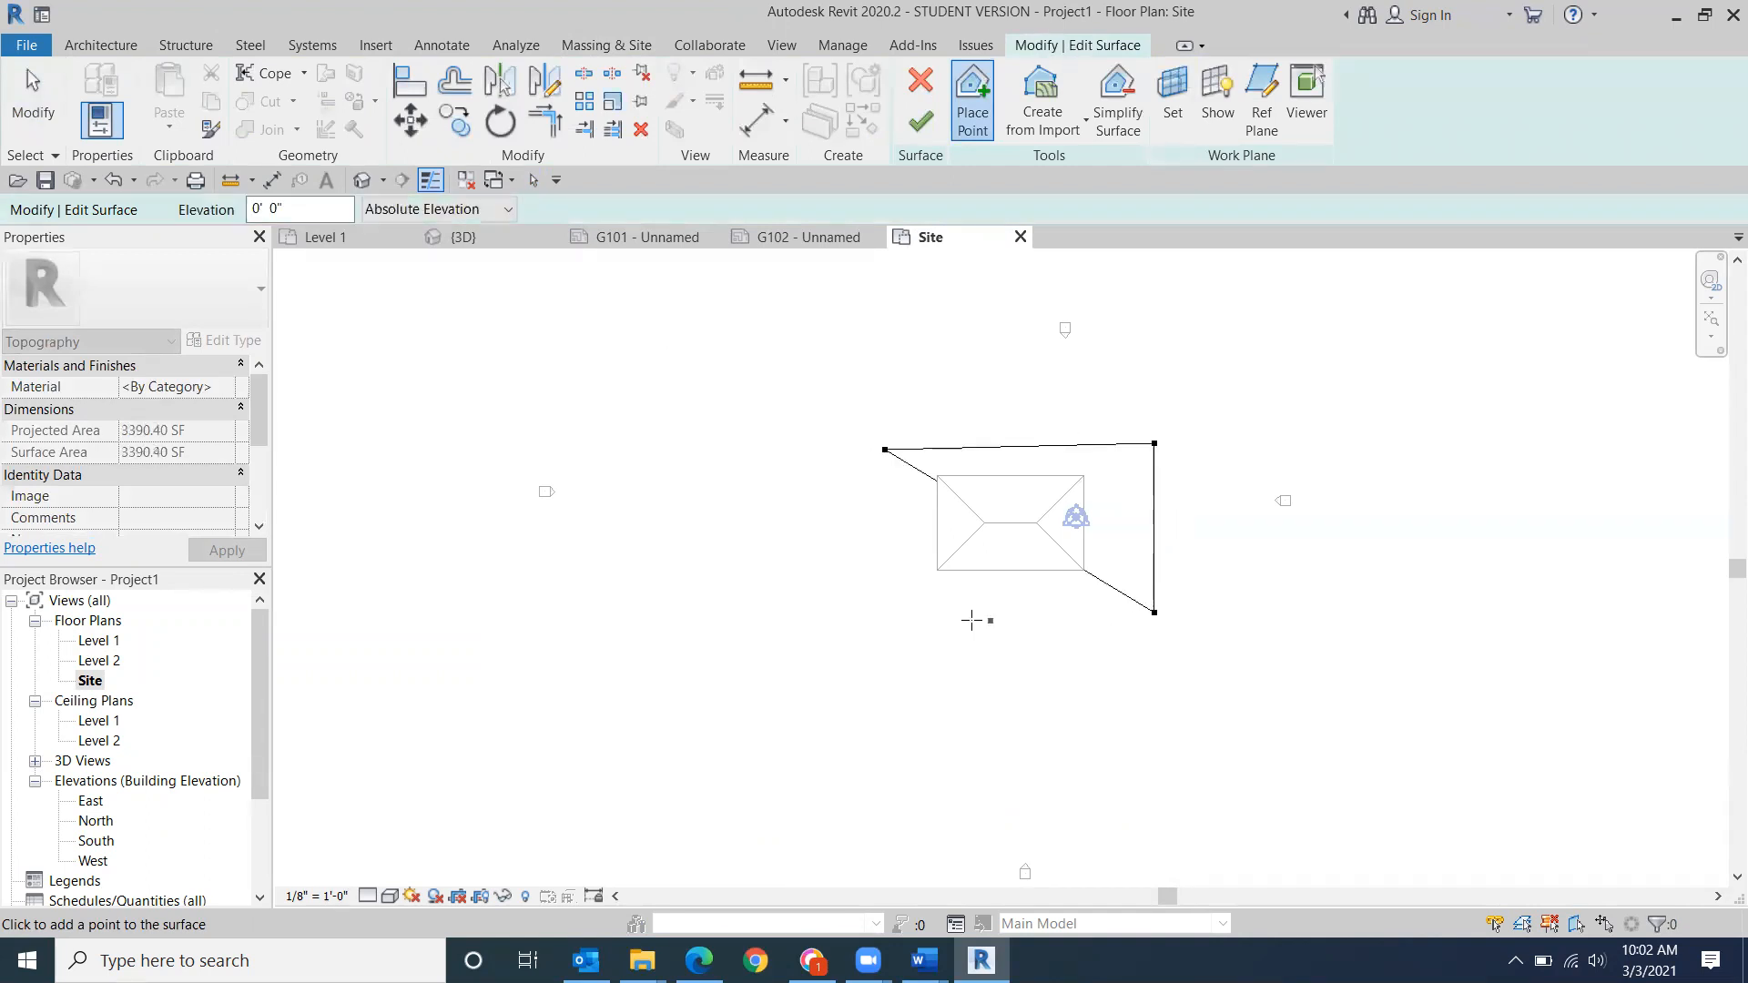
pyautogui.click(906, 622)
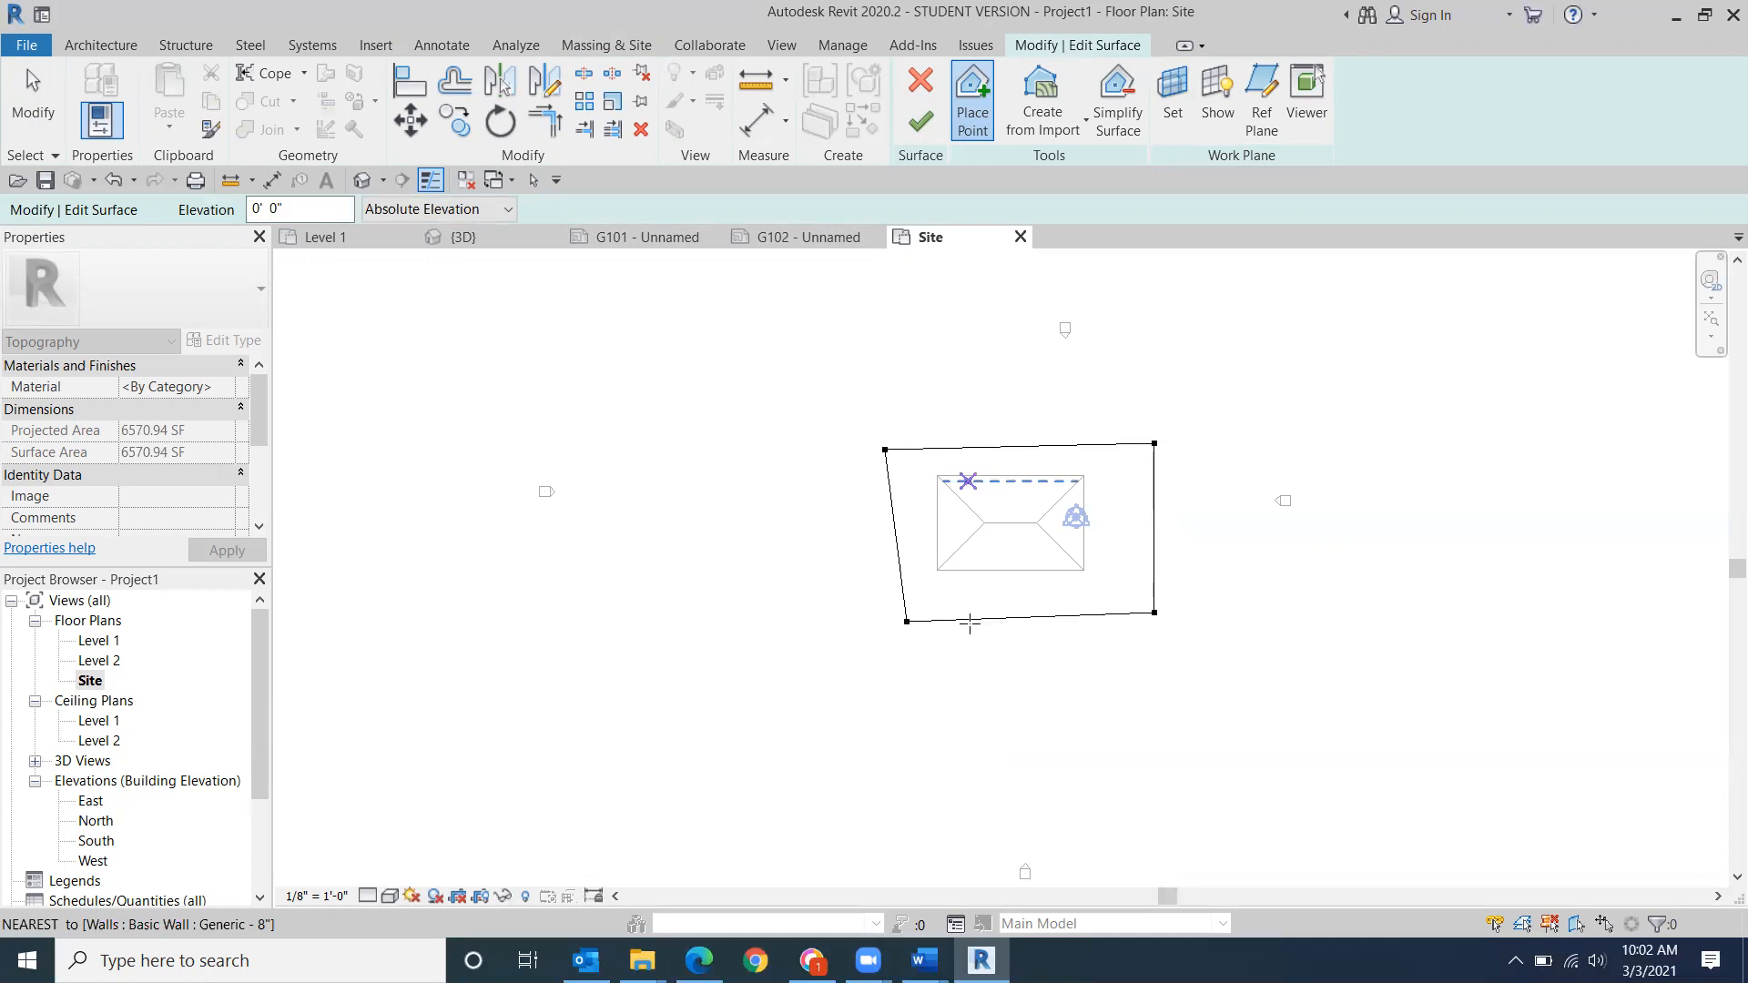
pyautogui.click(920, 122)
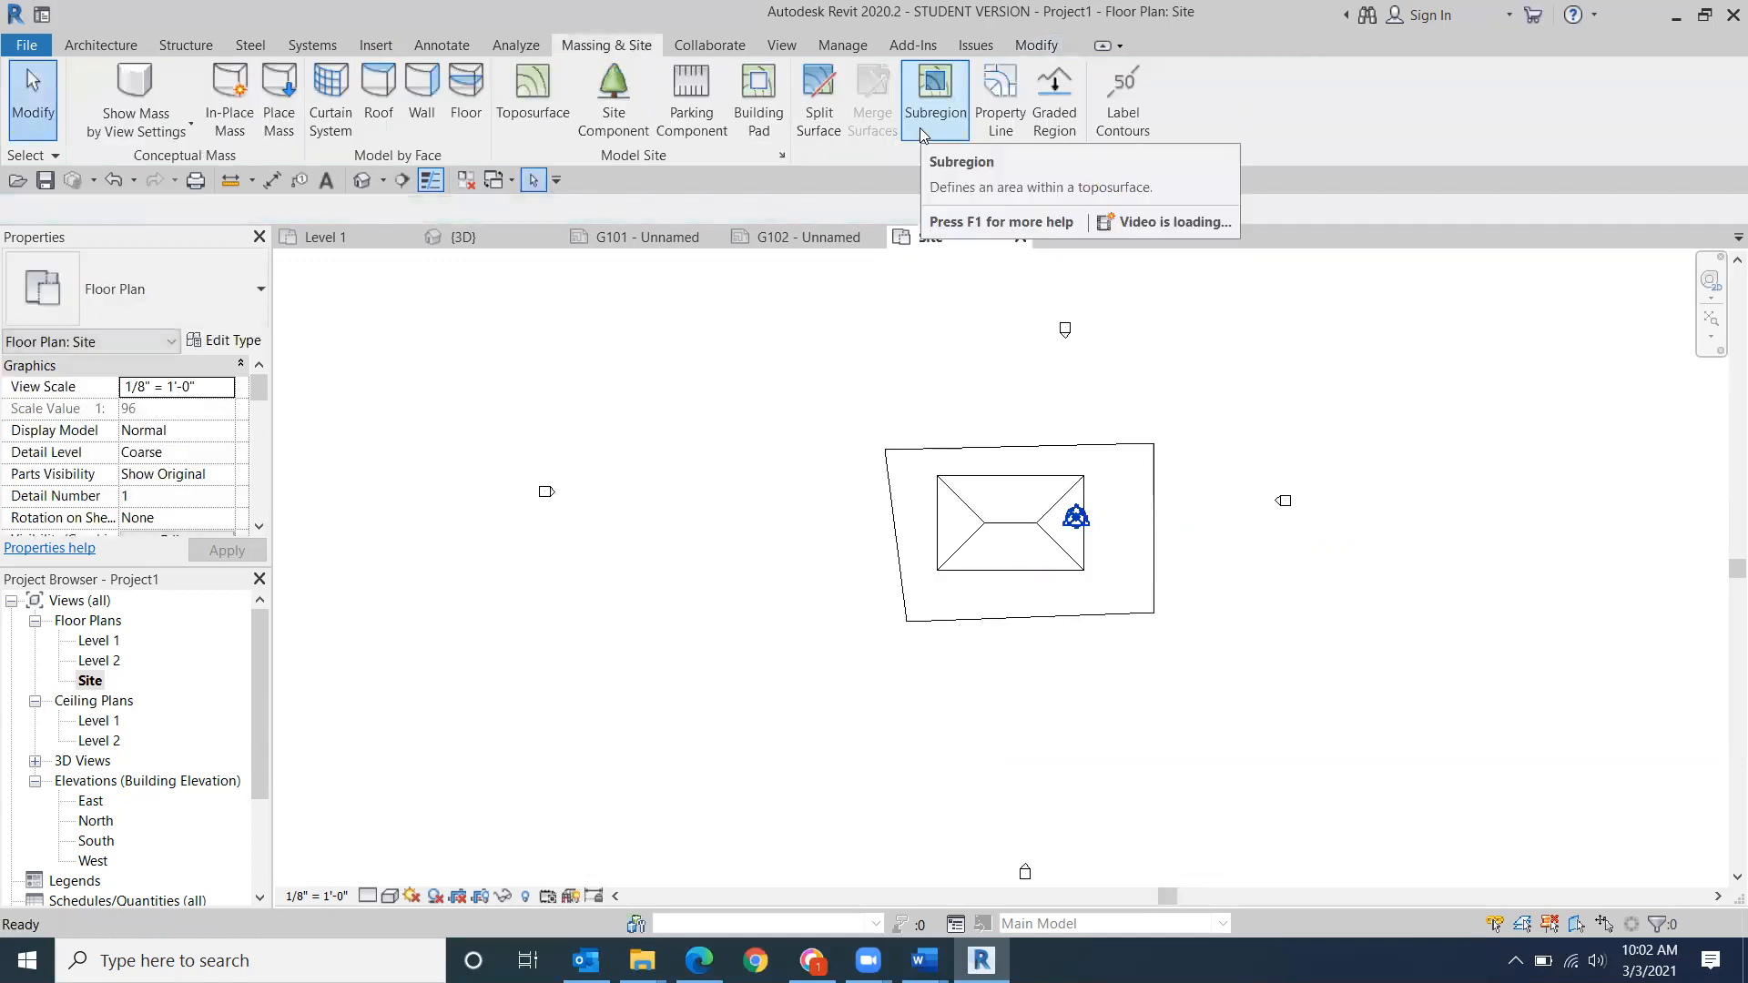
# - Open sheet G102 and examine how the toposurface outline fits within the border and title block
pyautogui.moveTo(260, 746); pyautogui.dragTo(258, 843)
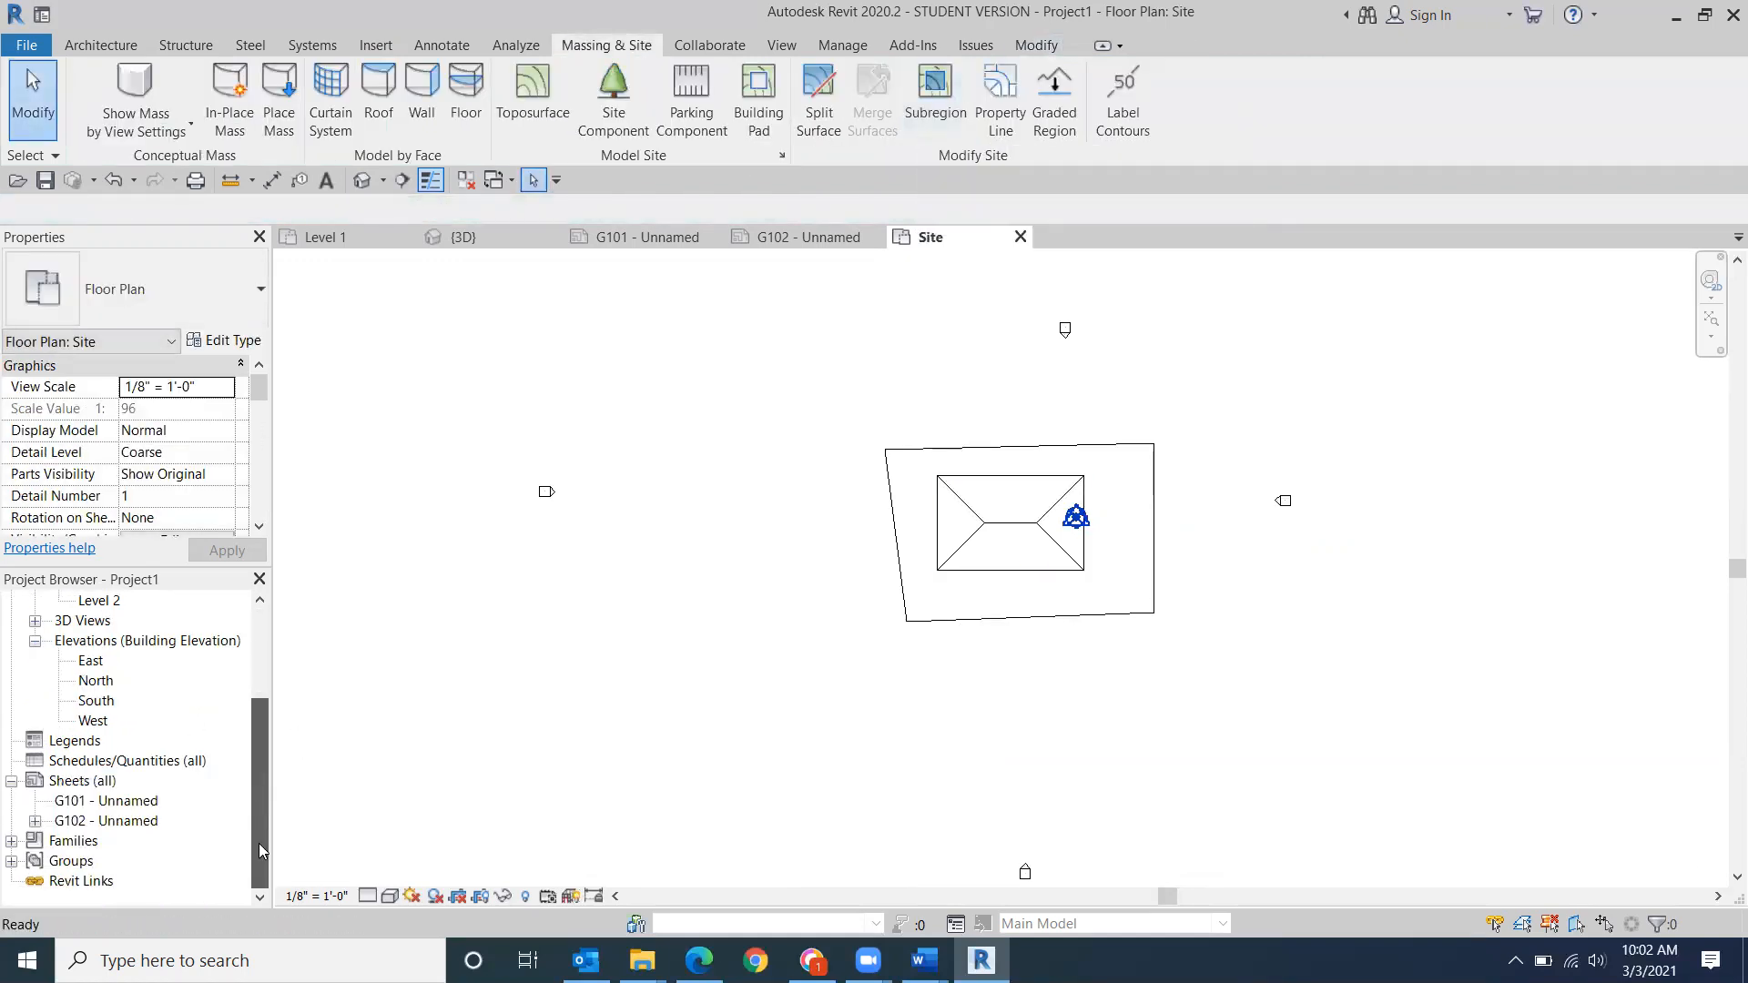
pyautogui.doubleClick(128, 821)
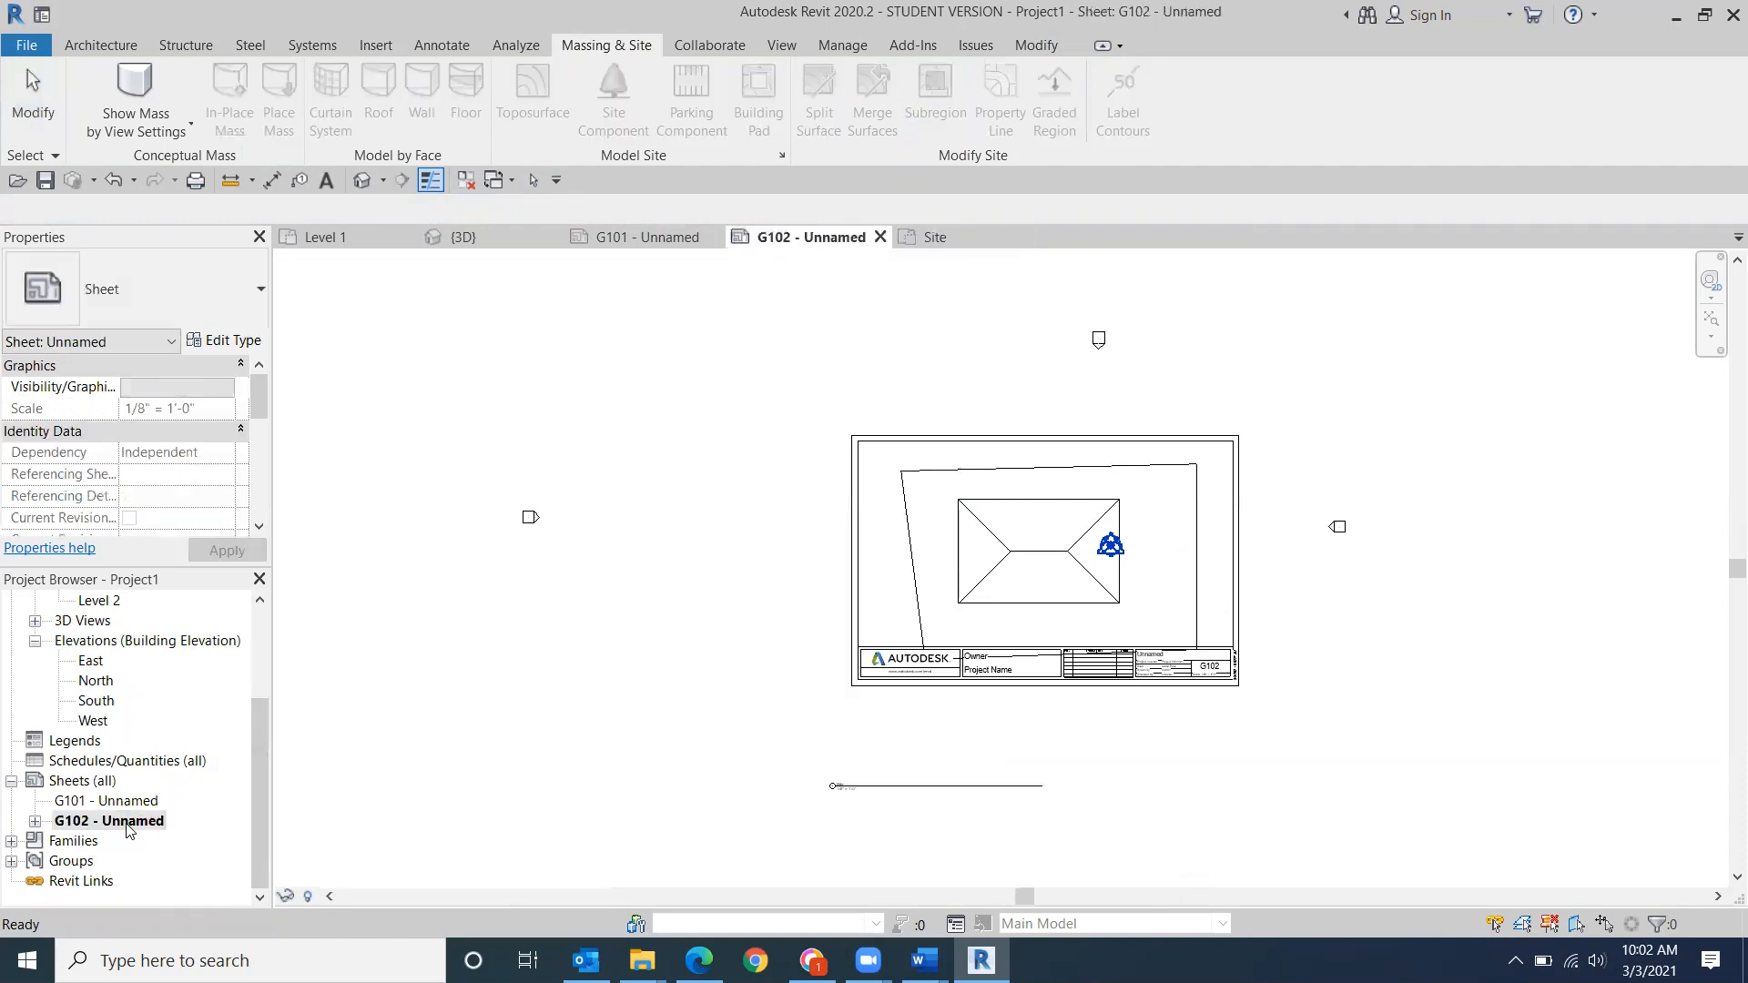
pyautogui.scroll(4, 877, 613)
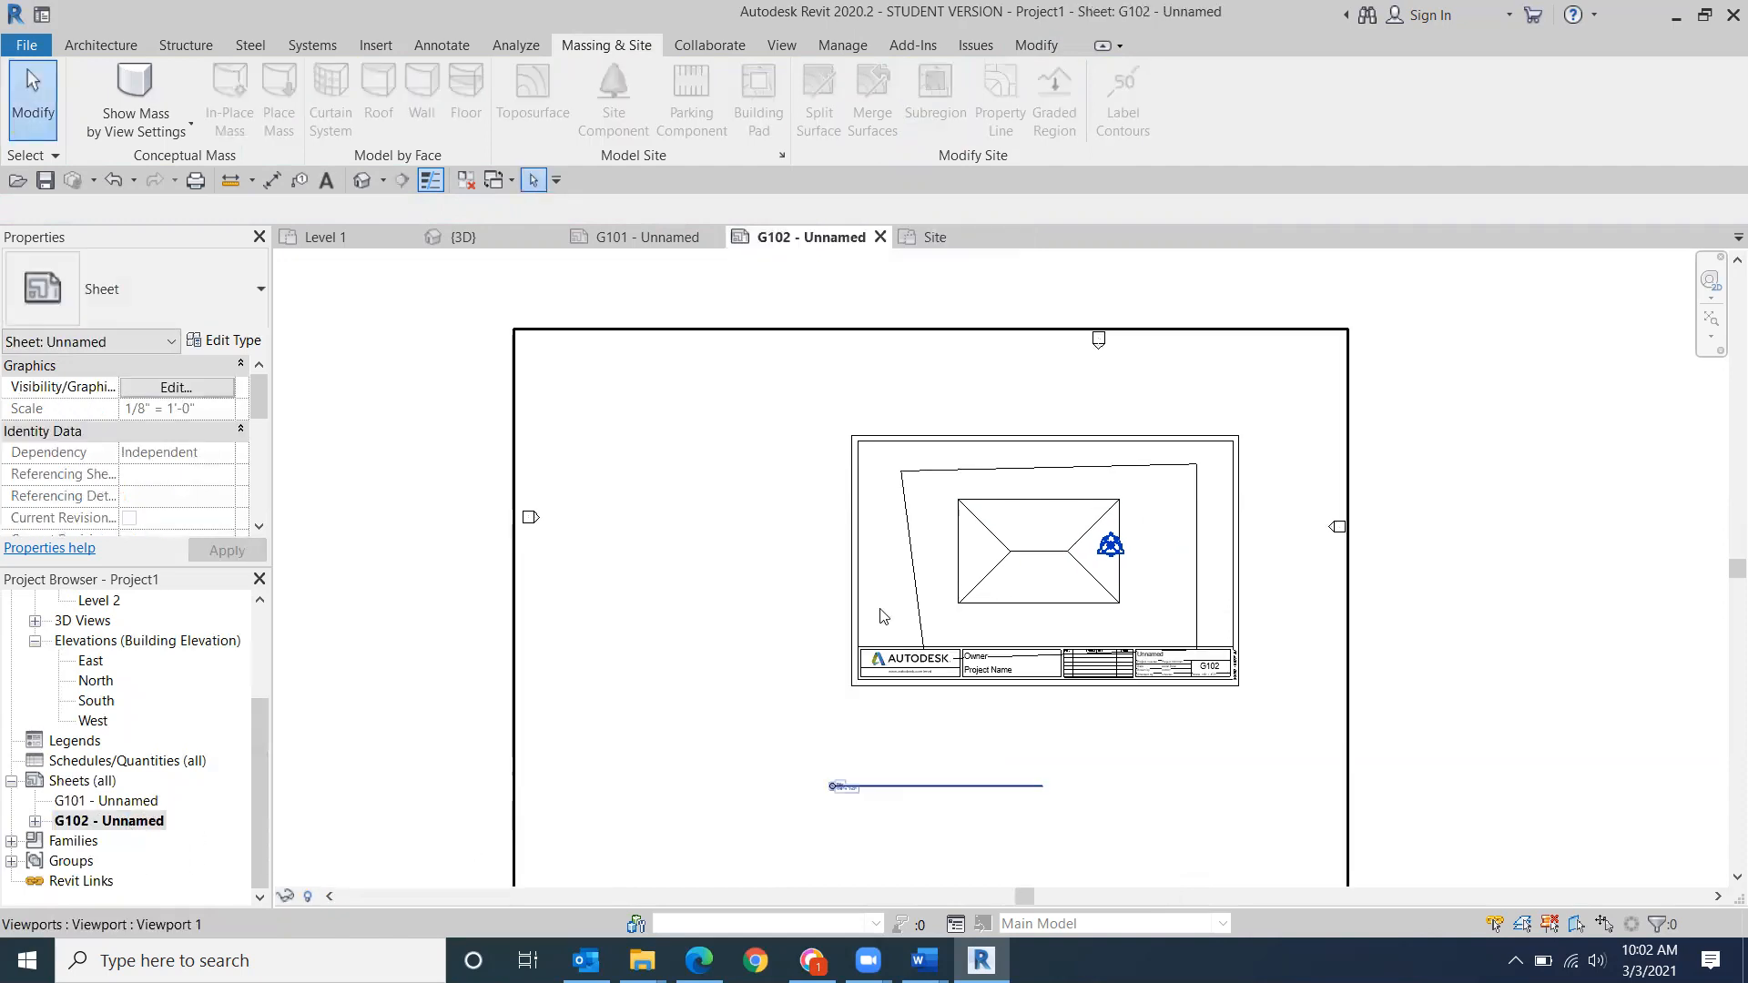
pyautogui.scroll(-1, 1069, 593)
pyautogui.moveTo(1035, 546); pyautogui.dragTo(999, 512, button='middle')
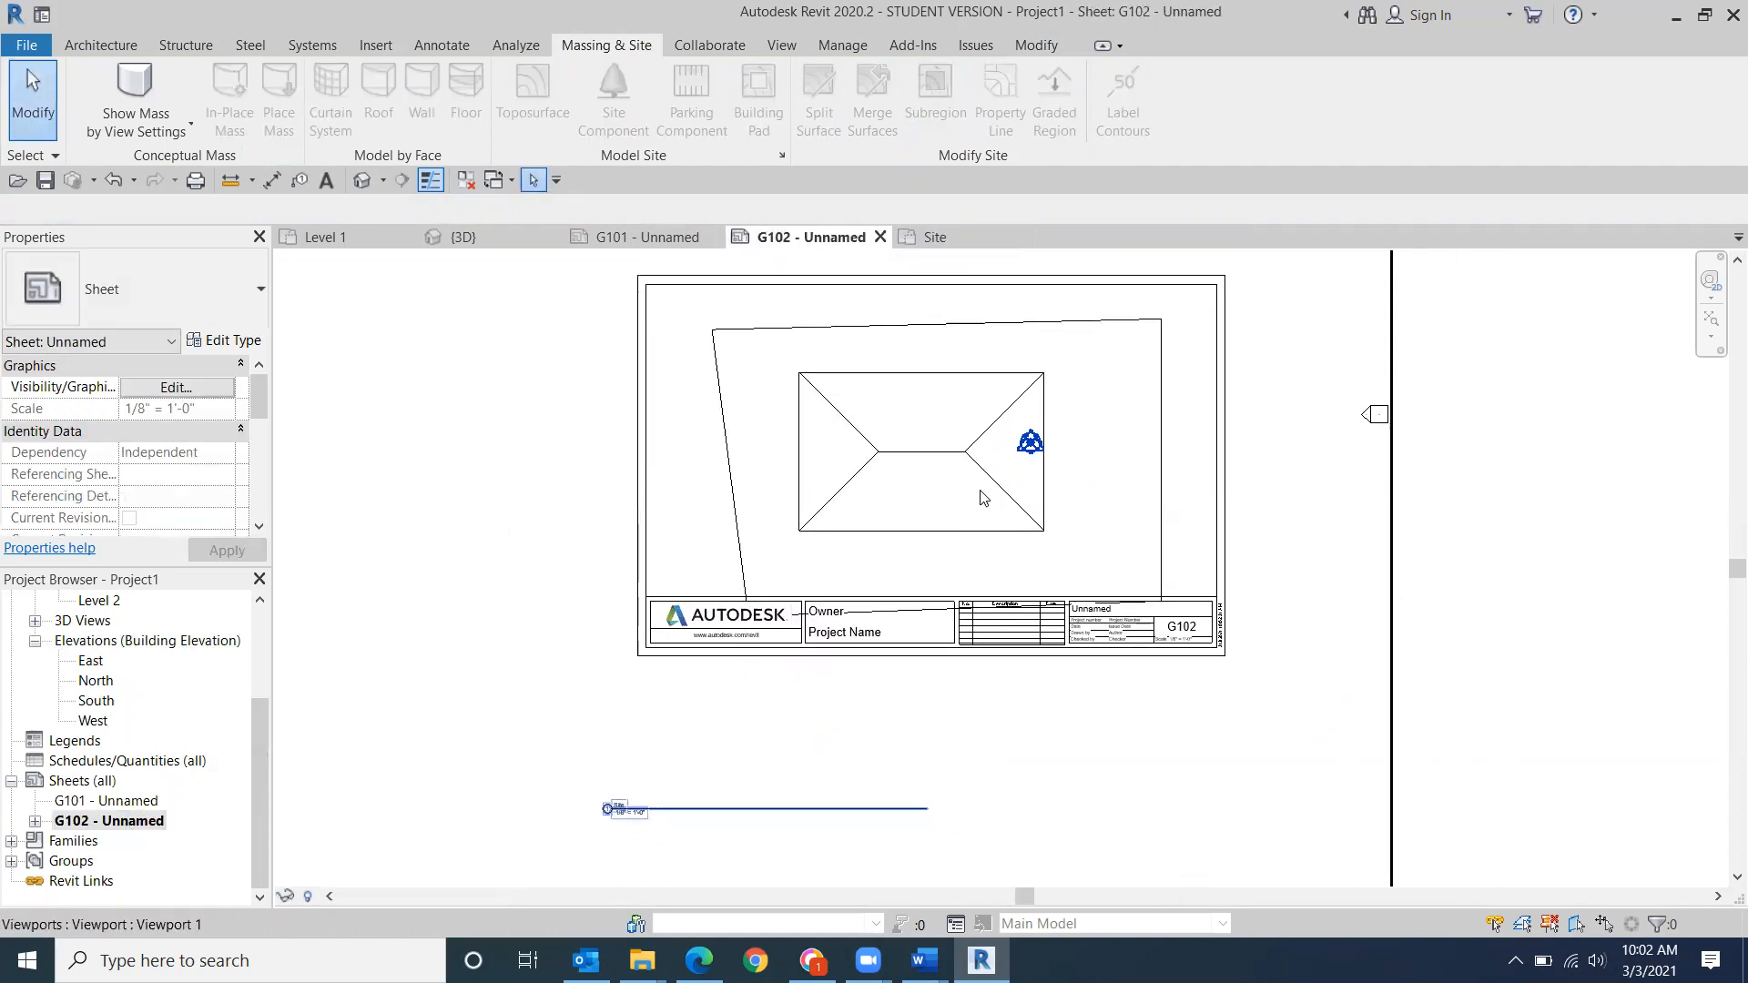
pyautogui.scroll(-1, 956, 504)
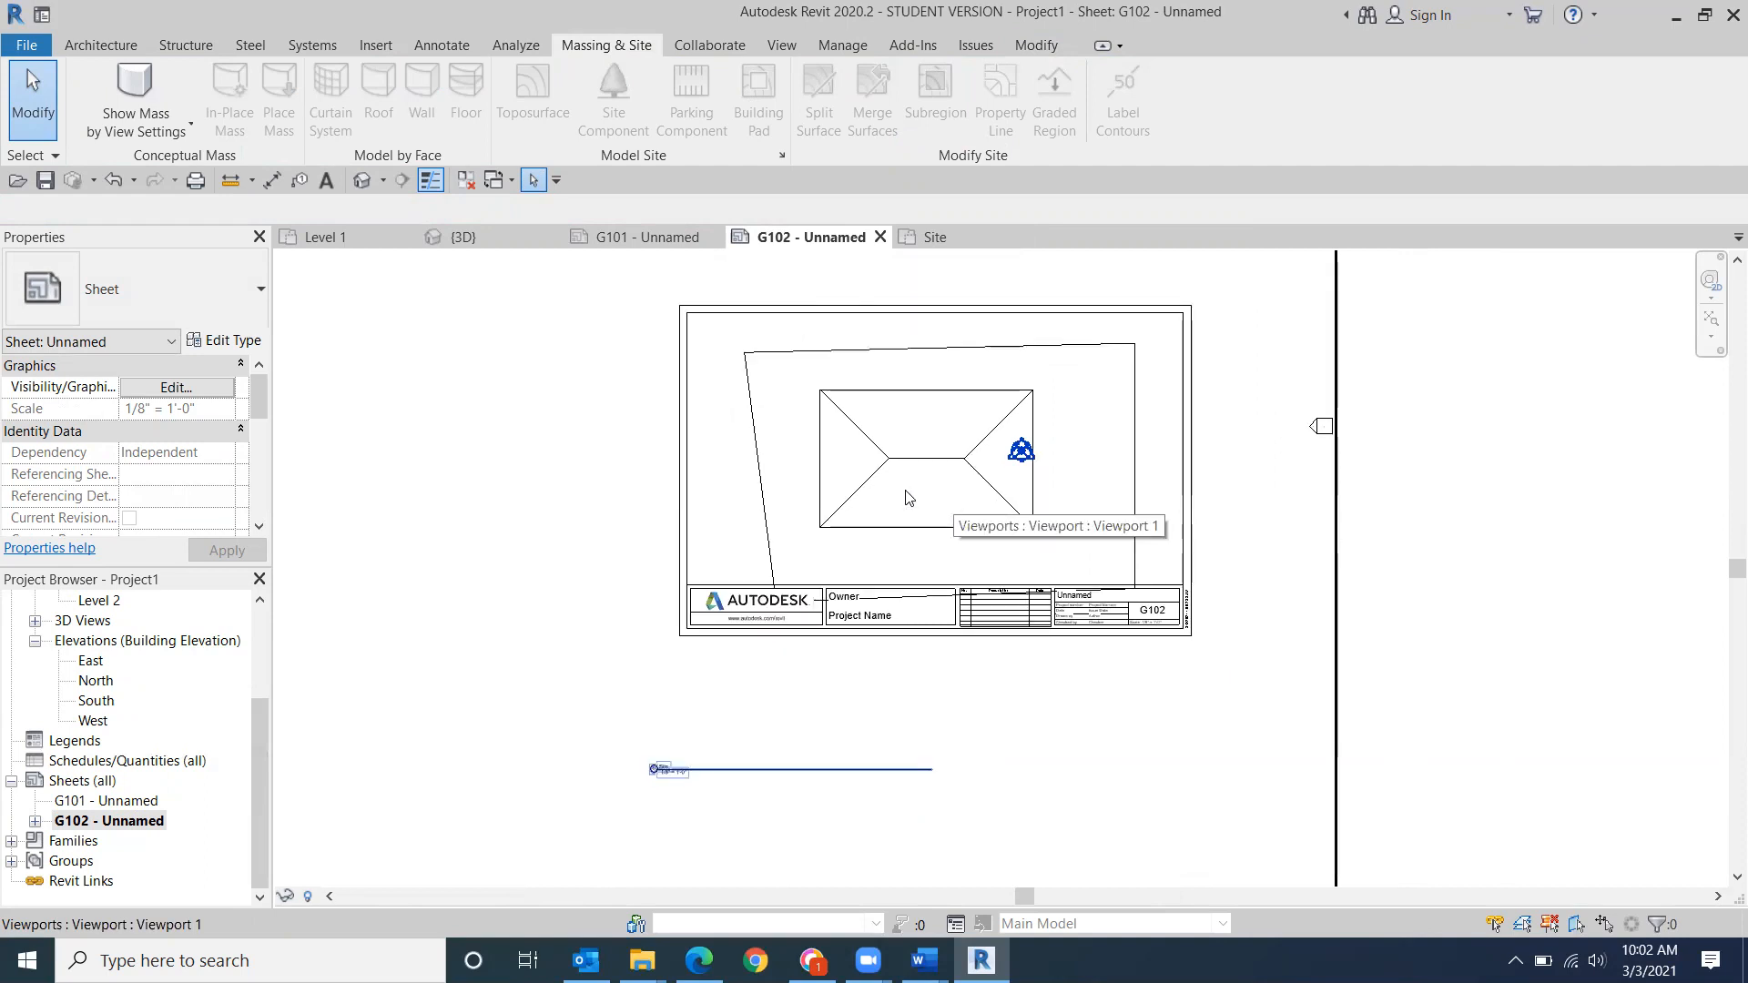
pyautogui.scroll(3, 973, 654)
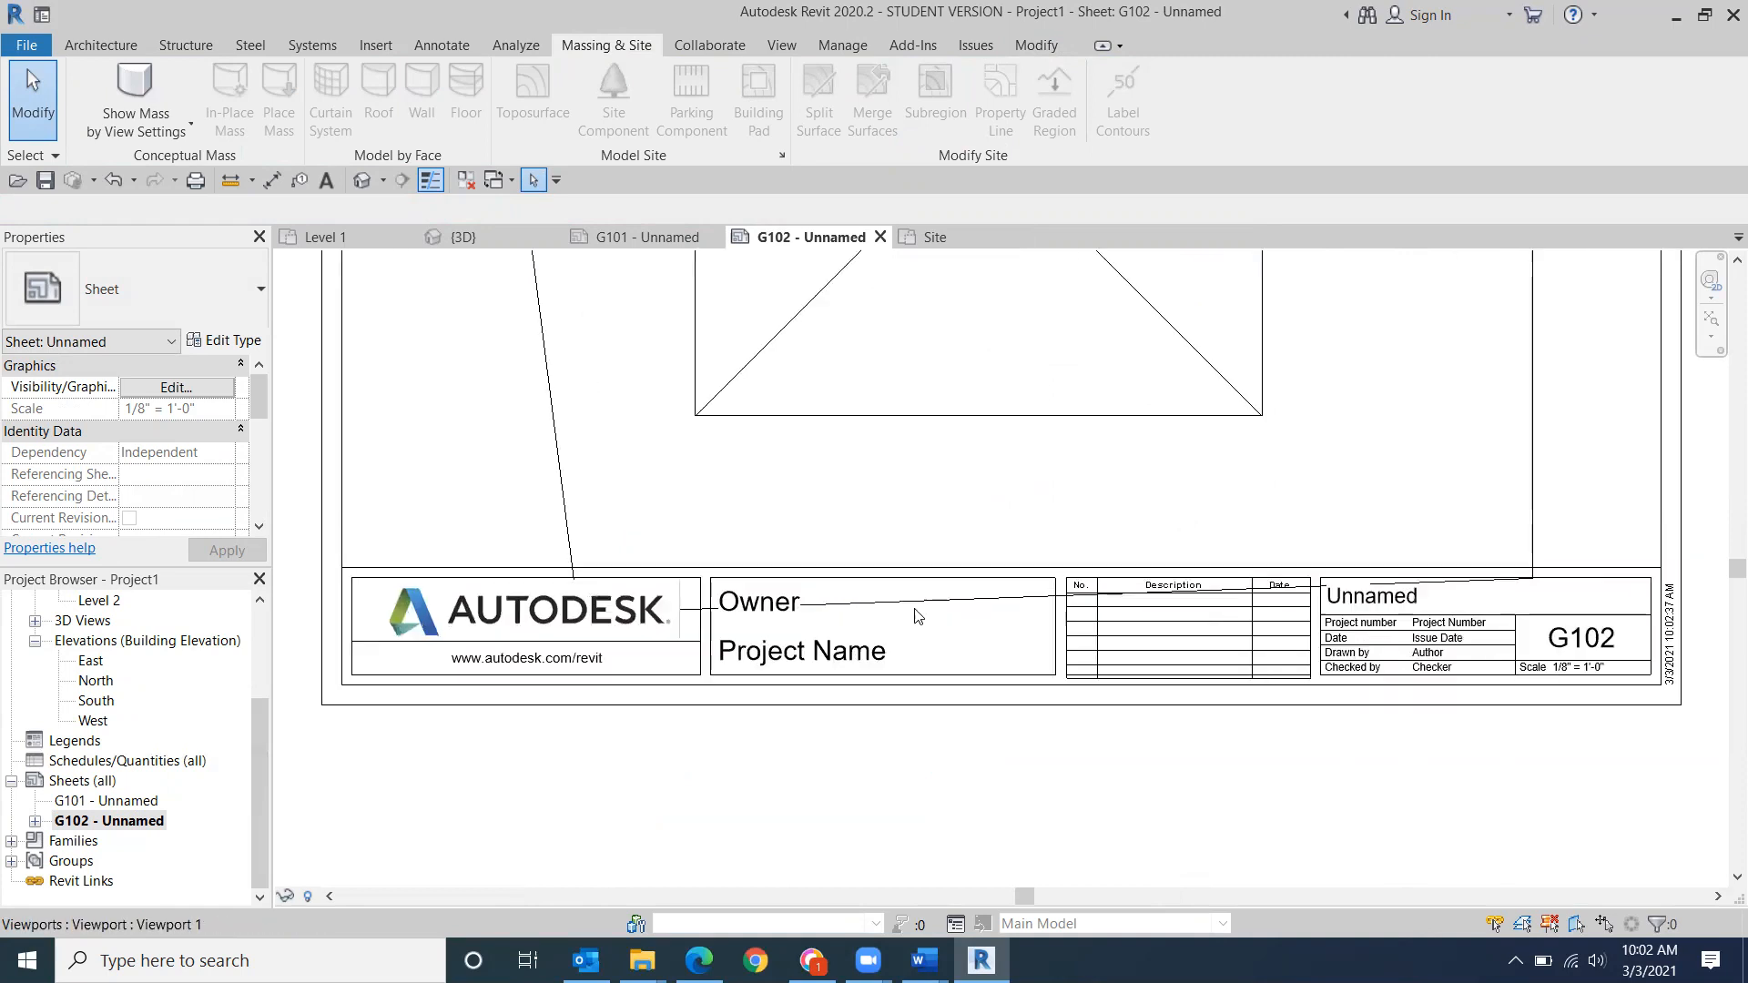
pyautogui.scroll(-5, 915, 614)
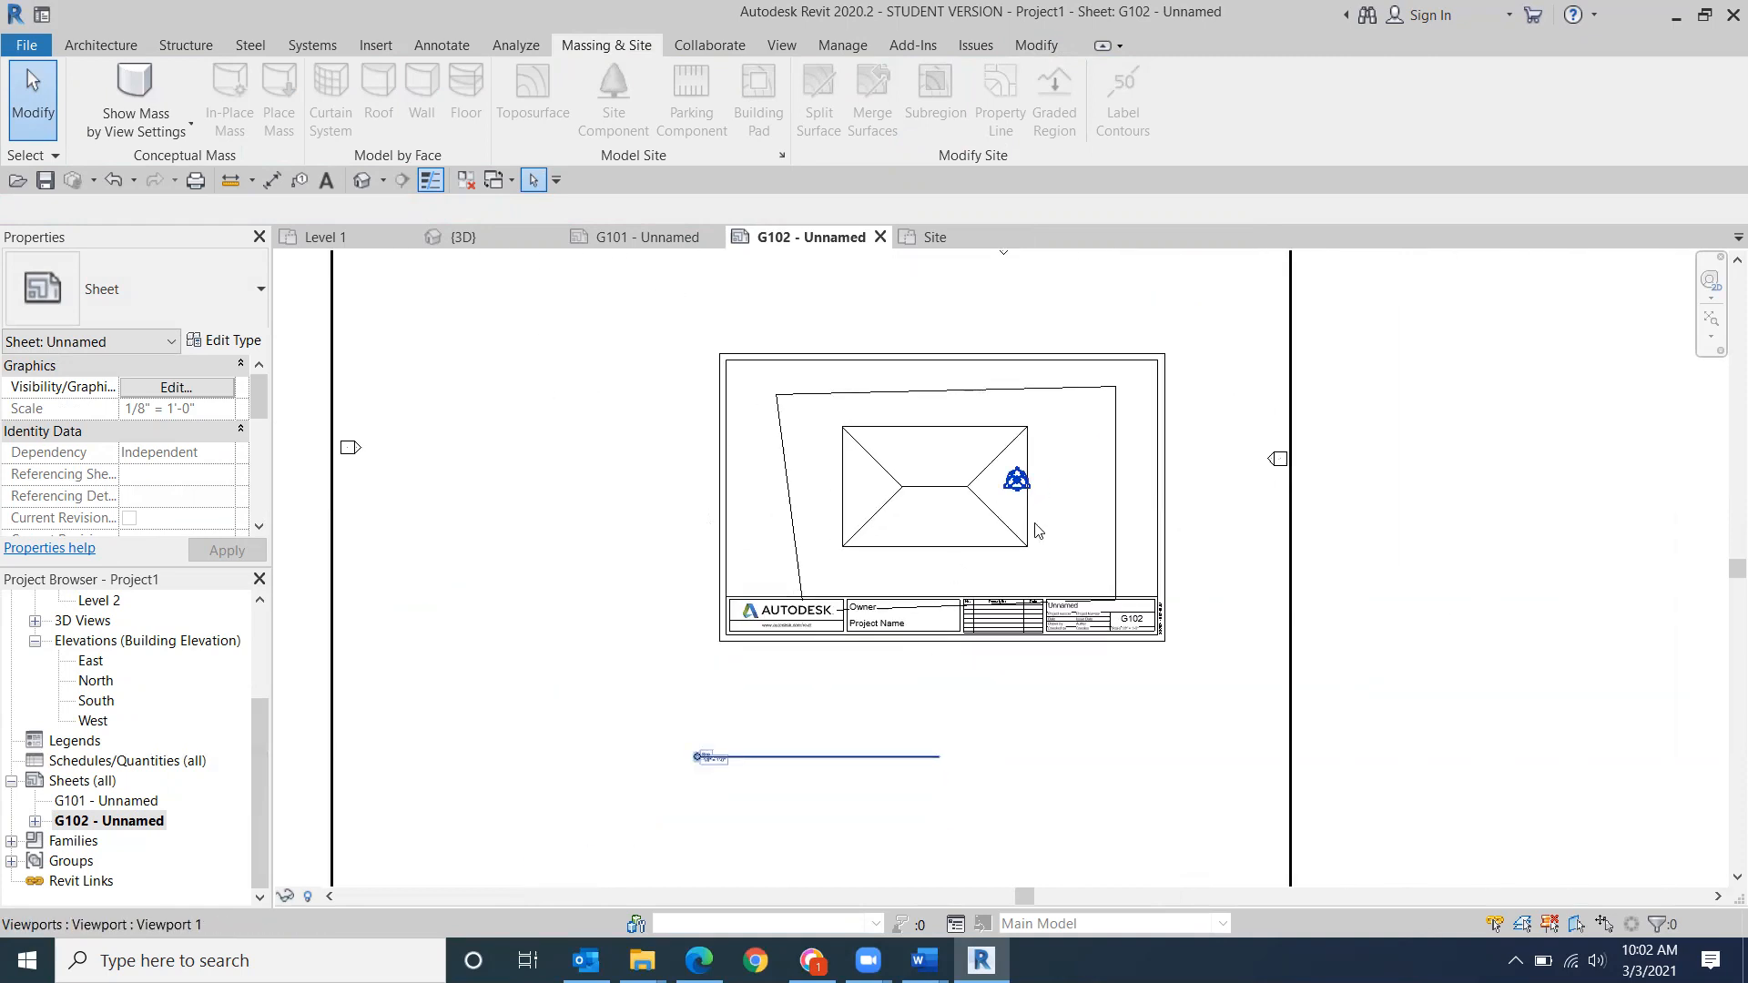
pyautogui.scroll(-2, 1036, 524)
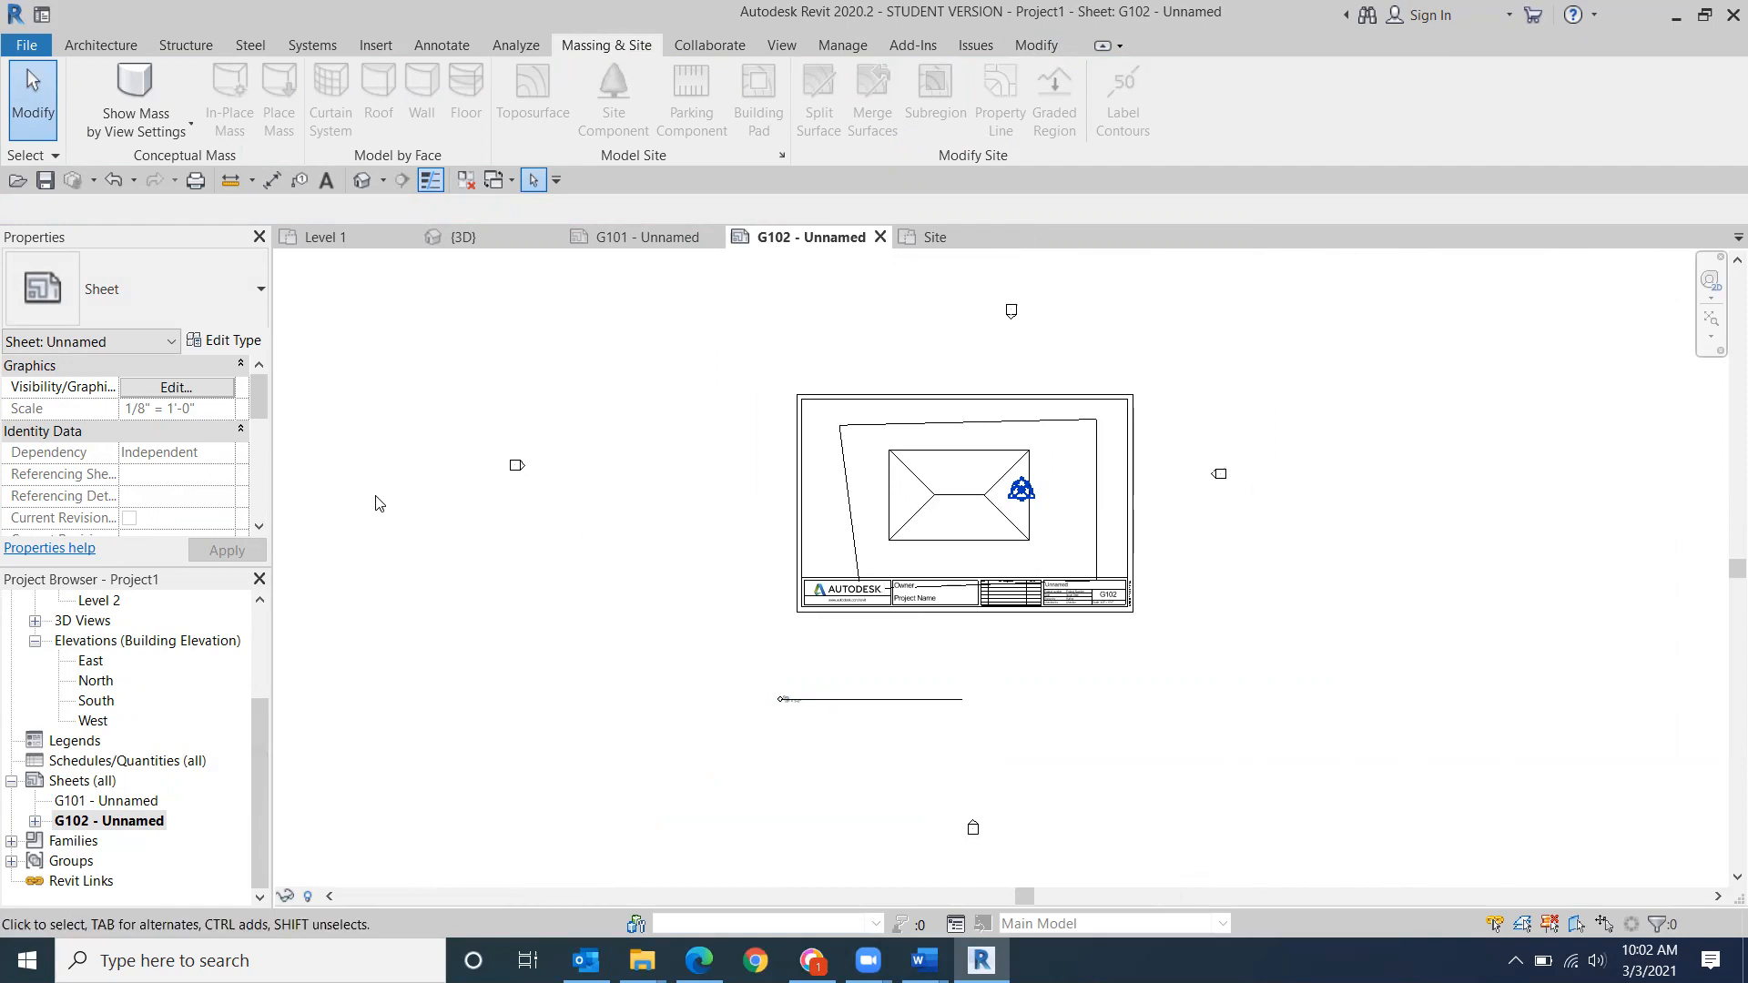
# - Set the Site viewport's view scale on sheet G102 to 1" = 10'-0"
pyautogui.click(725, 540)
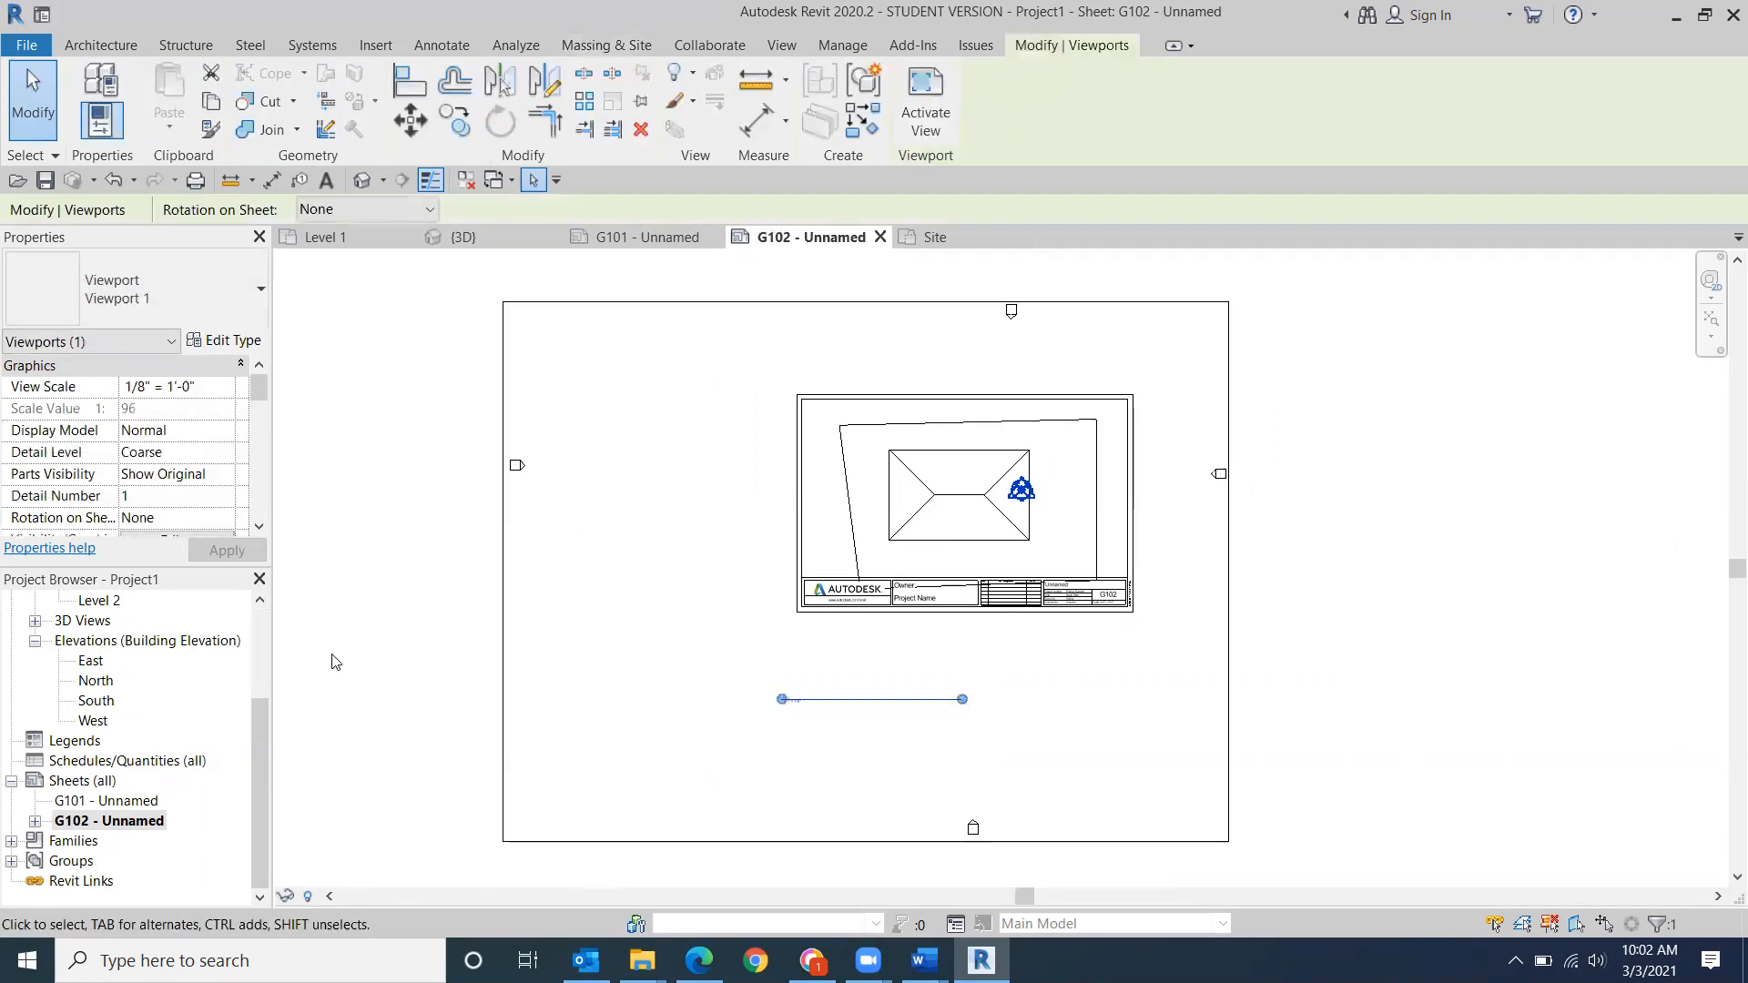
pyautogui.click(223, 388)
pyautogui.click(224, 501)
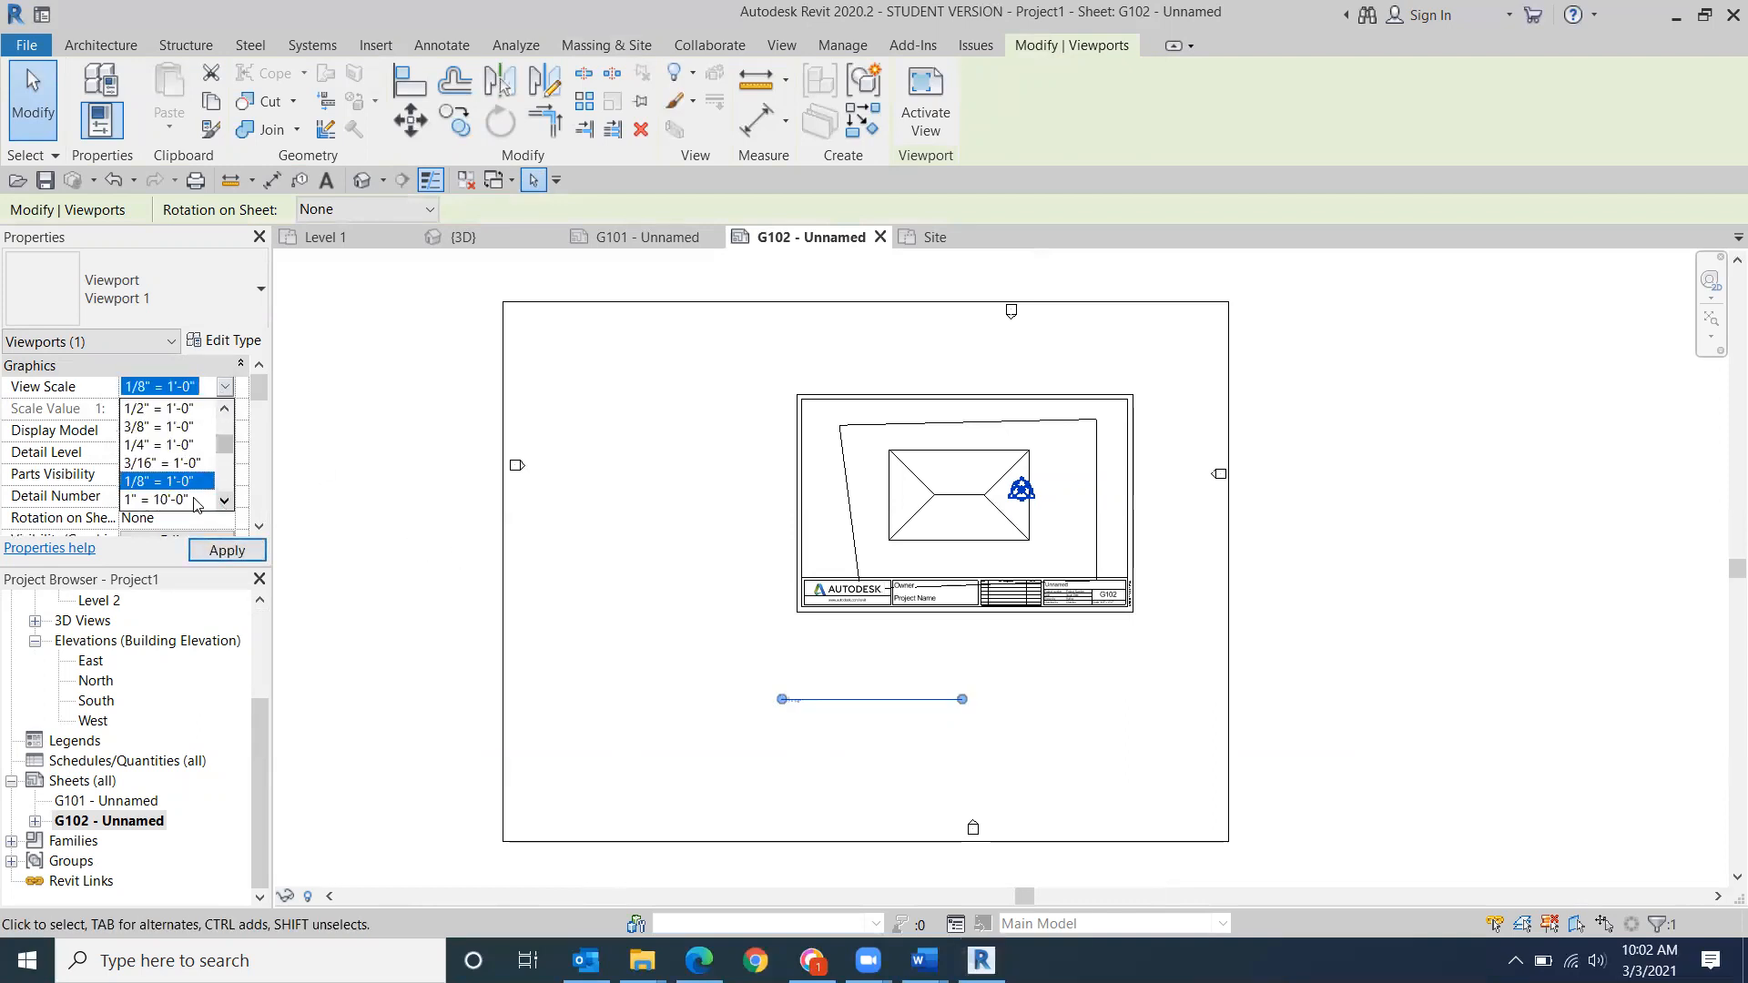
pyautogui.click(187, 500)
pyautogui.click(213, 552)
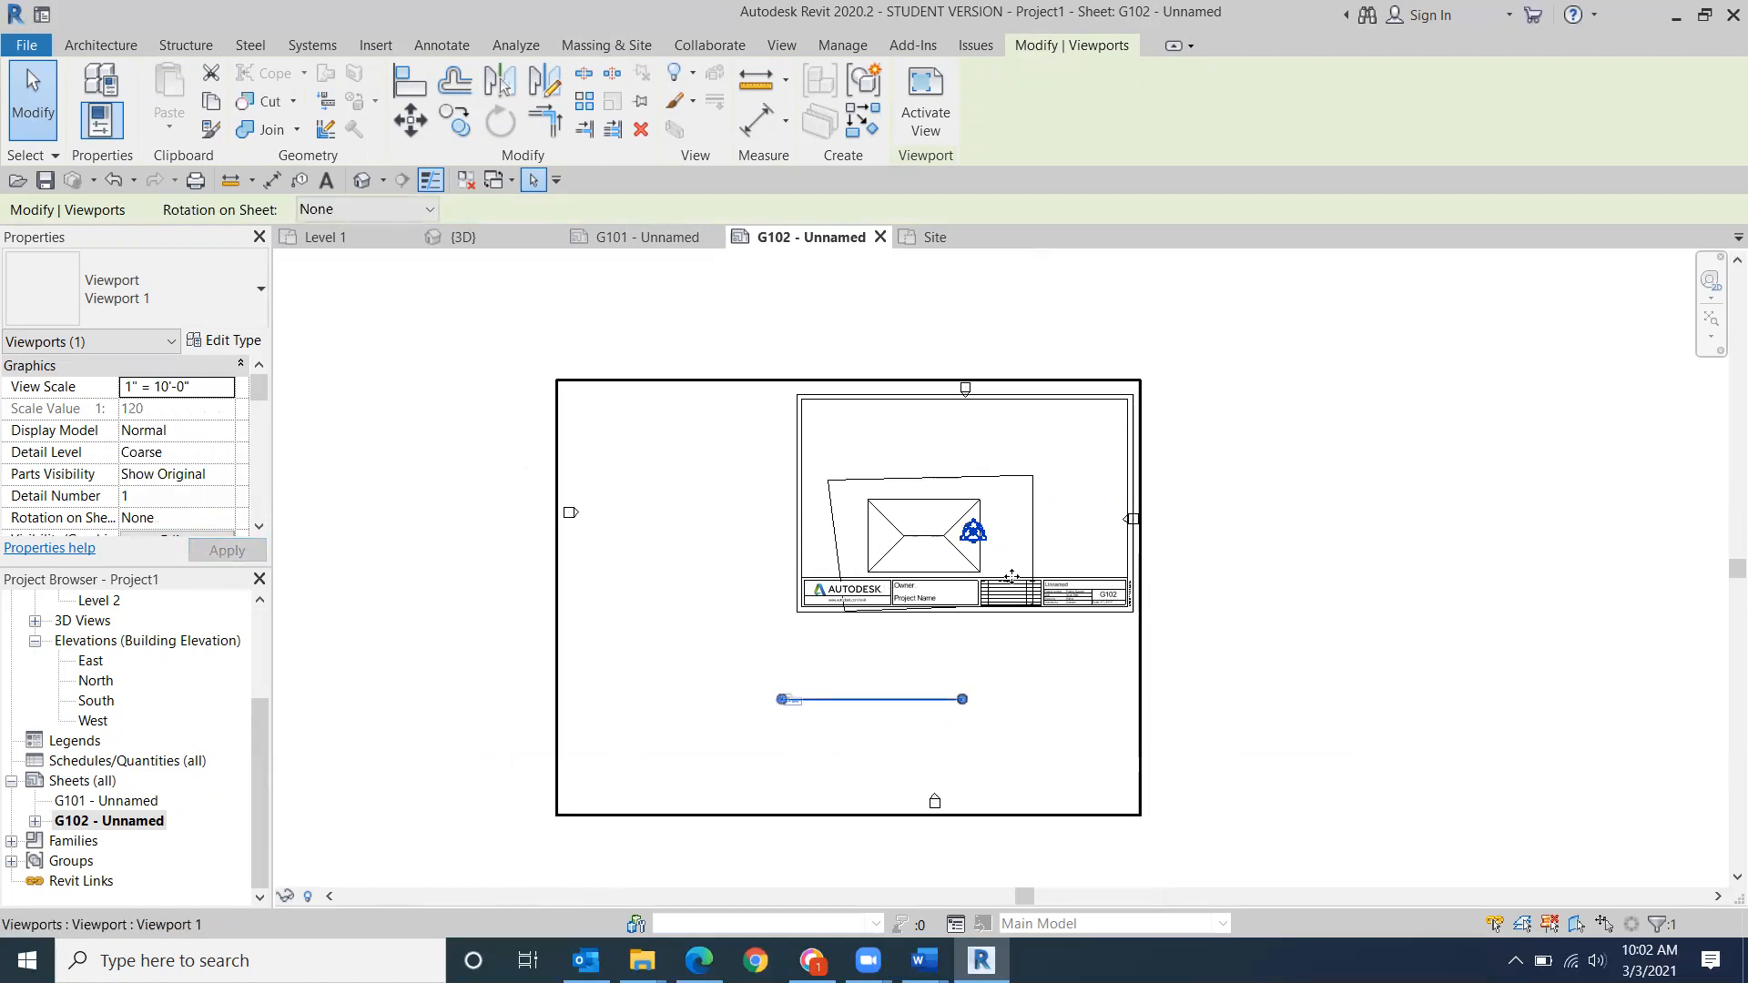
# - Move and nudge the Site viewport so that the toposurface and roof lie inside the drawing area above the title block
pyautogui.moveTo(1013, 549); pyautogui.dragTo(1065, 485)
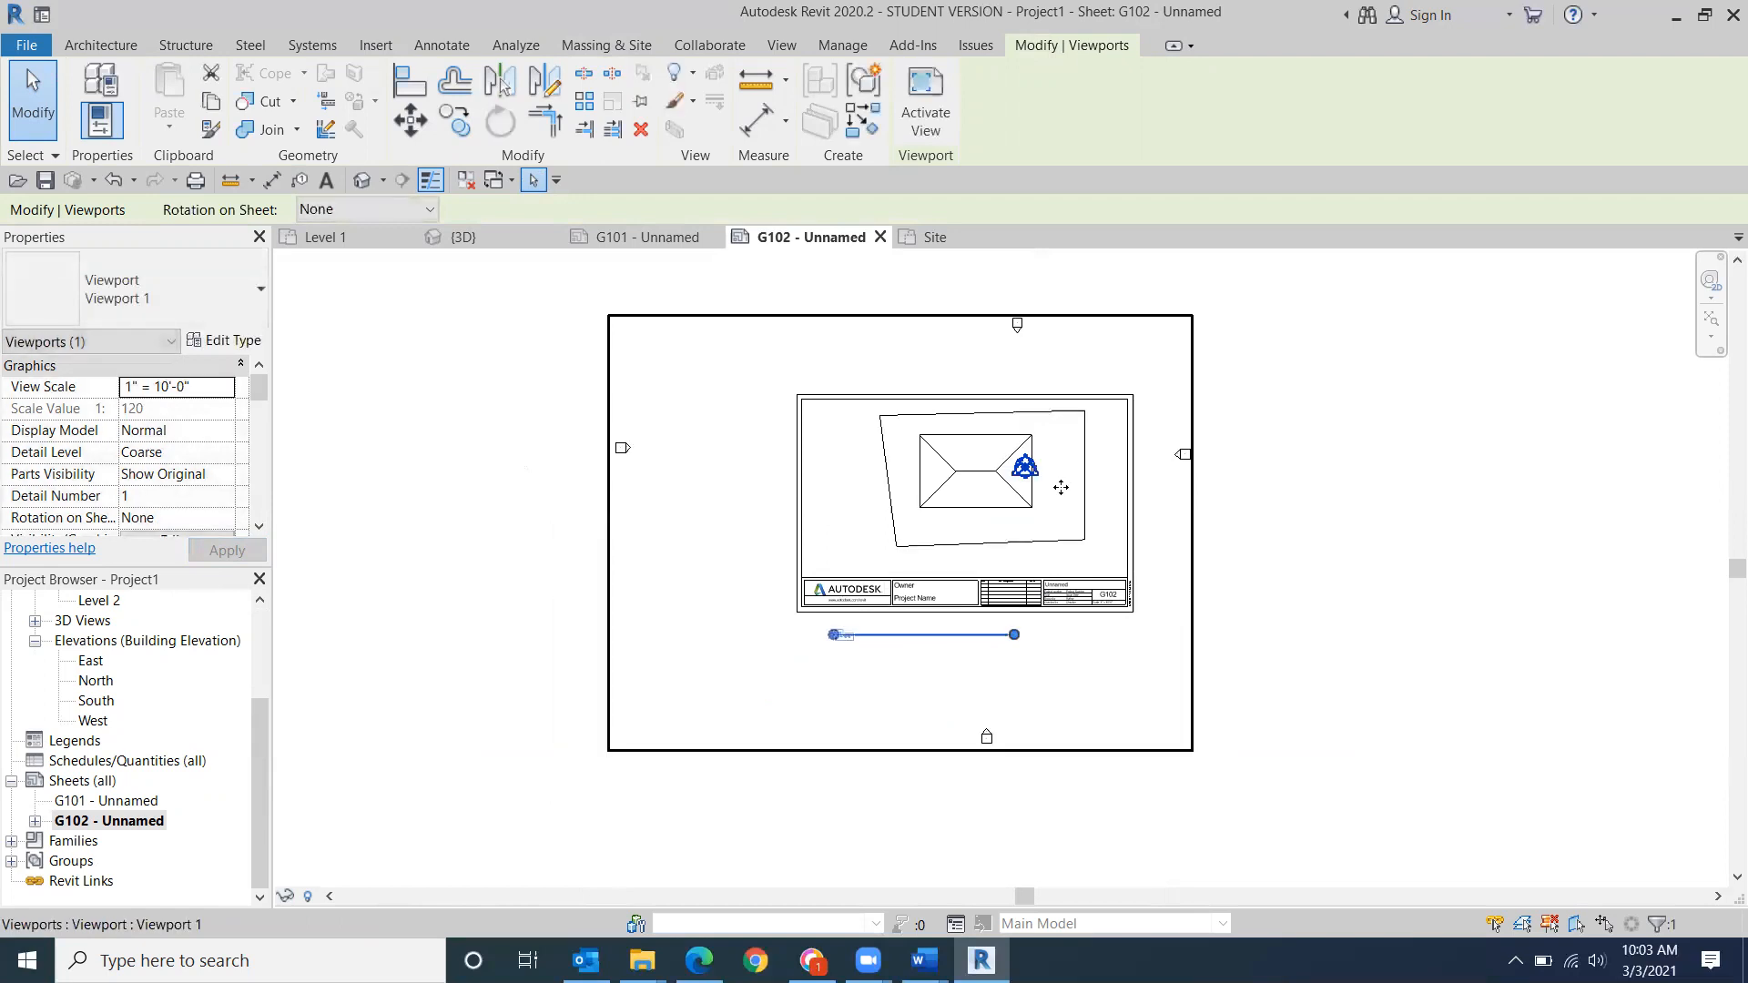
pyautogui.press('Down')
pyautogui.press('Down')
pyautogui.press('Down')
pyautogui.press('Left')
pyautogui.press('Left')
pyautogui.press('Left')
pyautogui.press('Left')
pyautogui.press('Left')
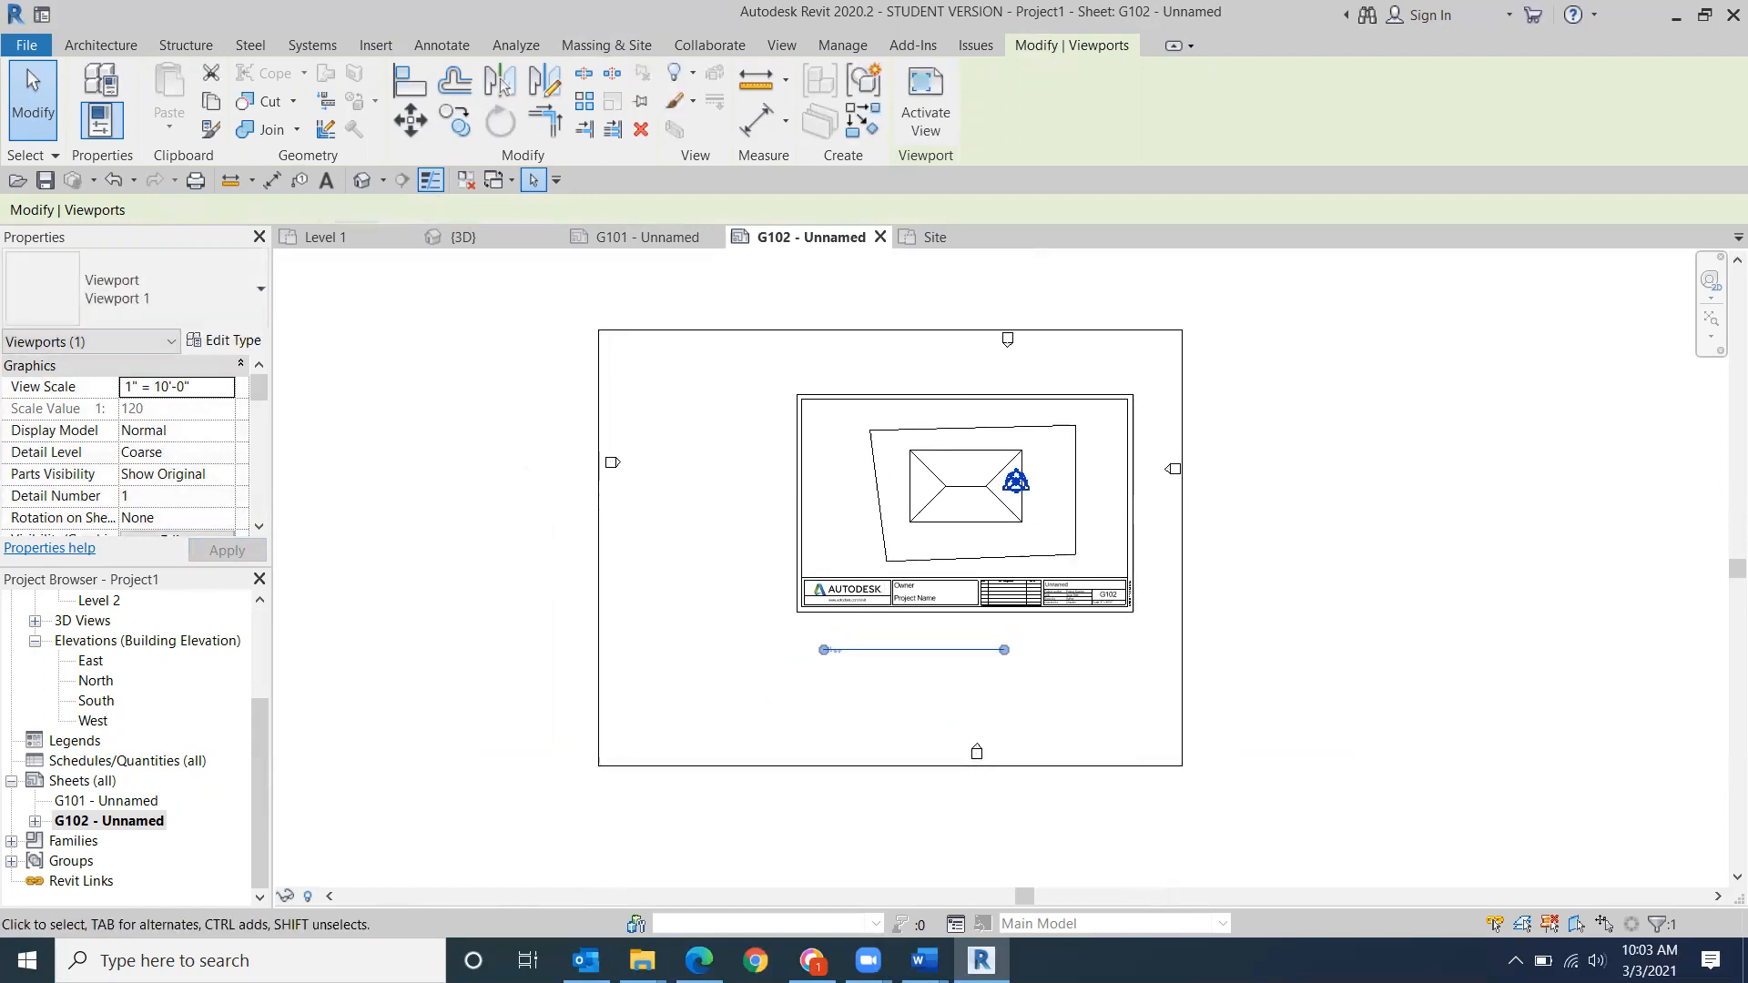
pyautogui.press('Left')
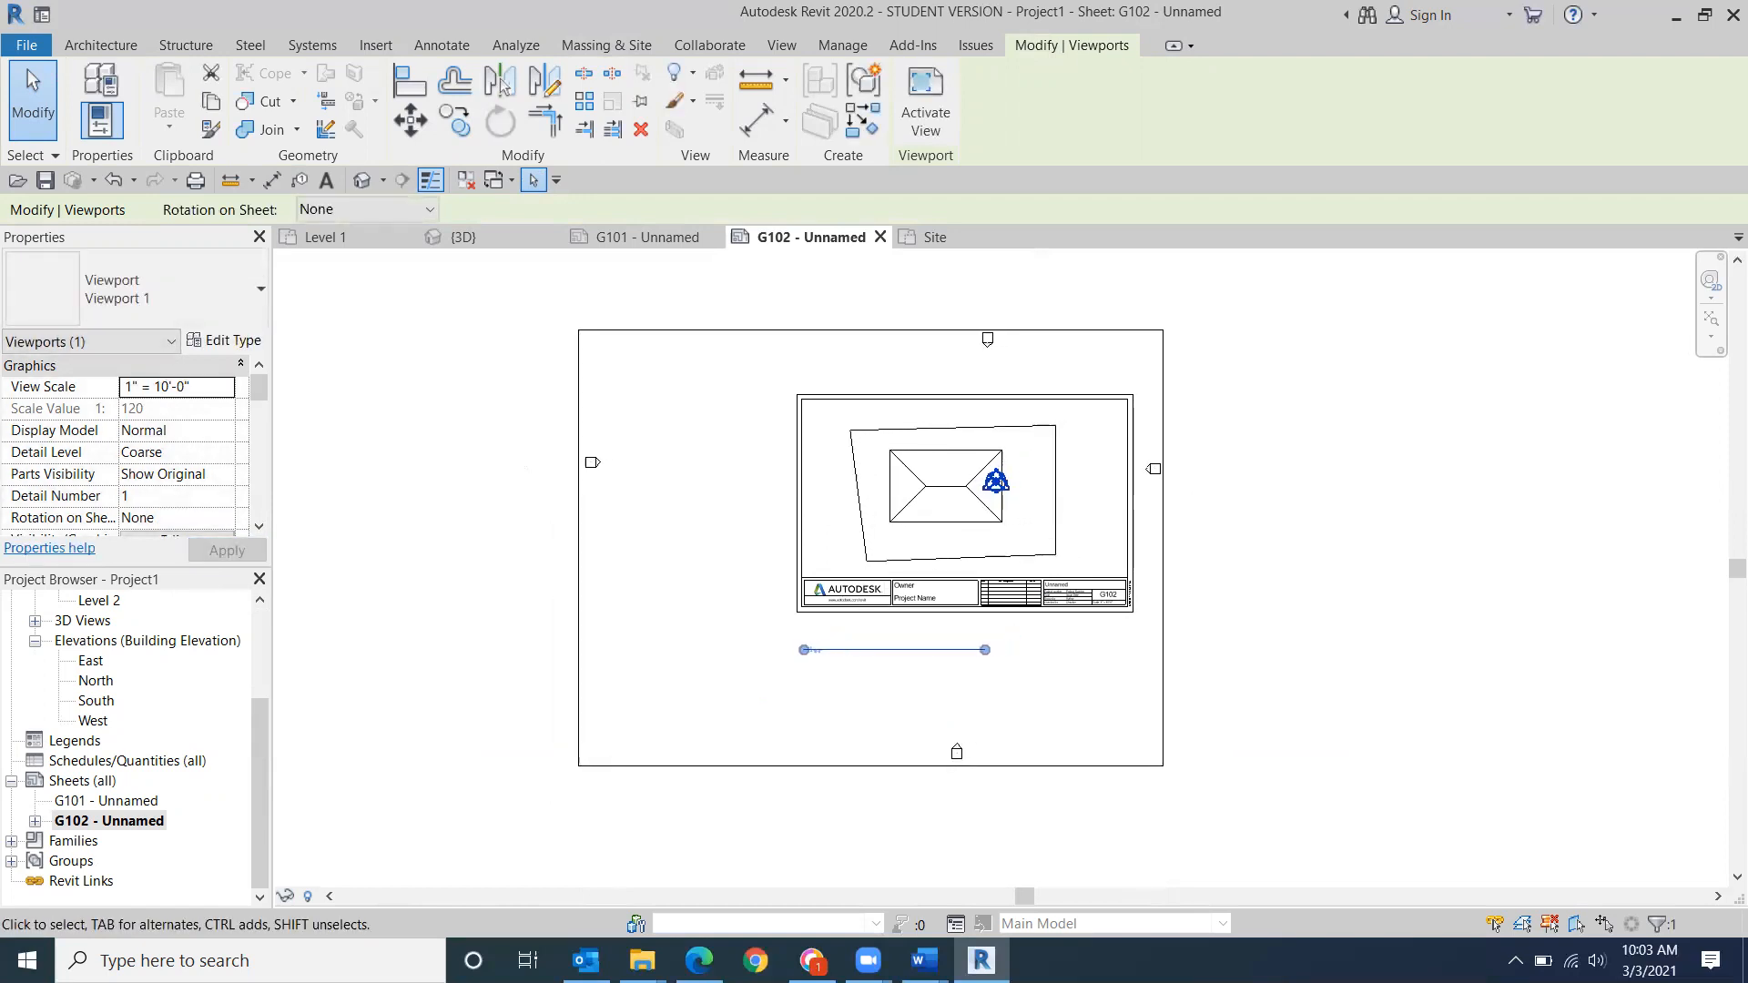
pyautogui.click(1440, 659)
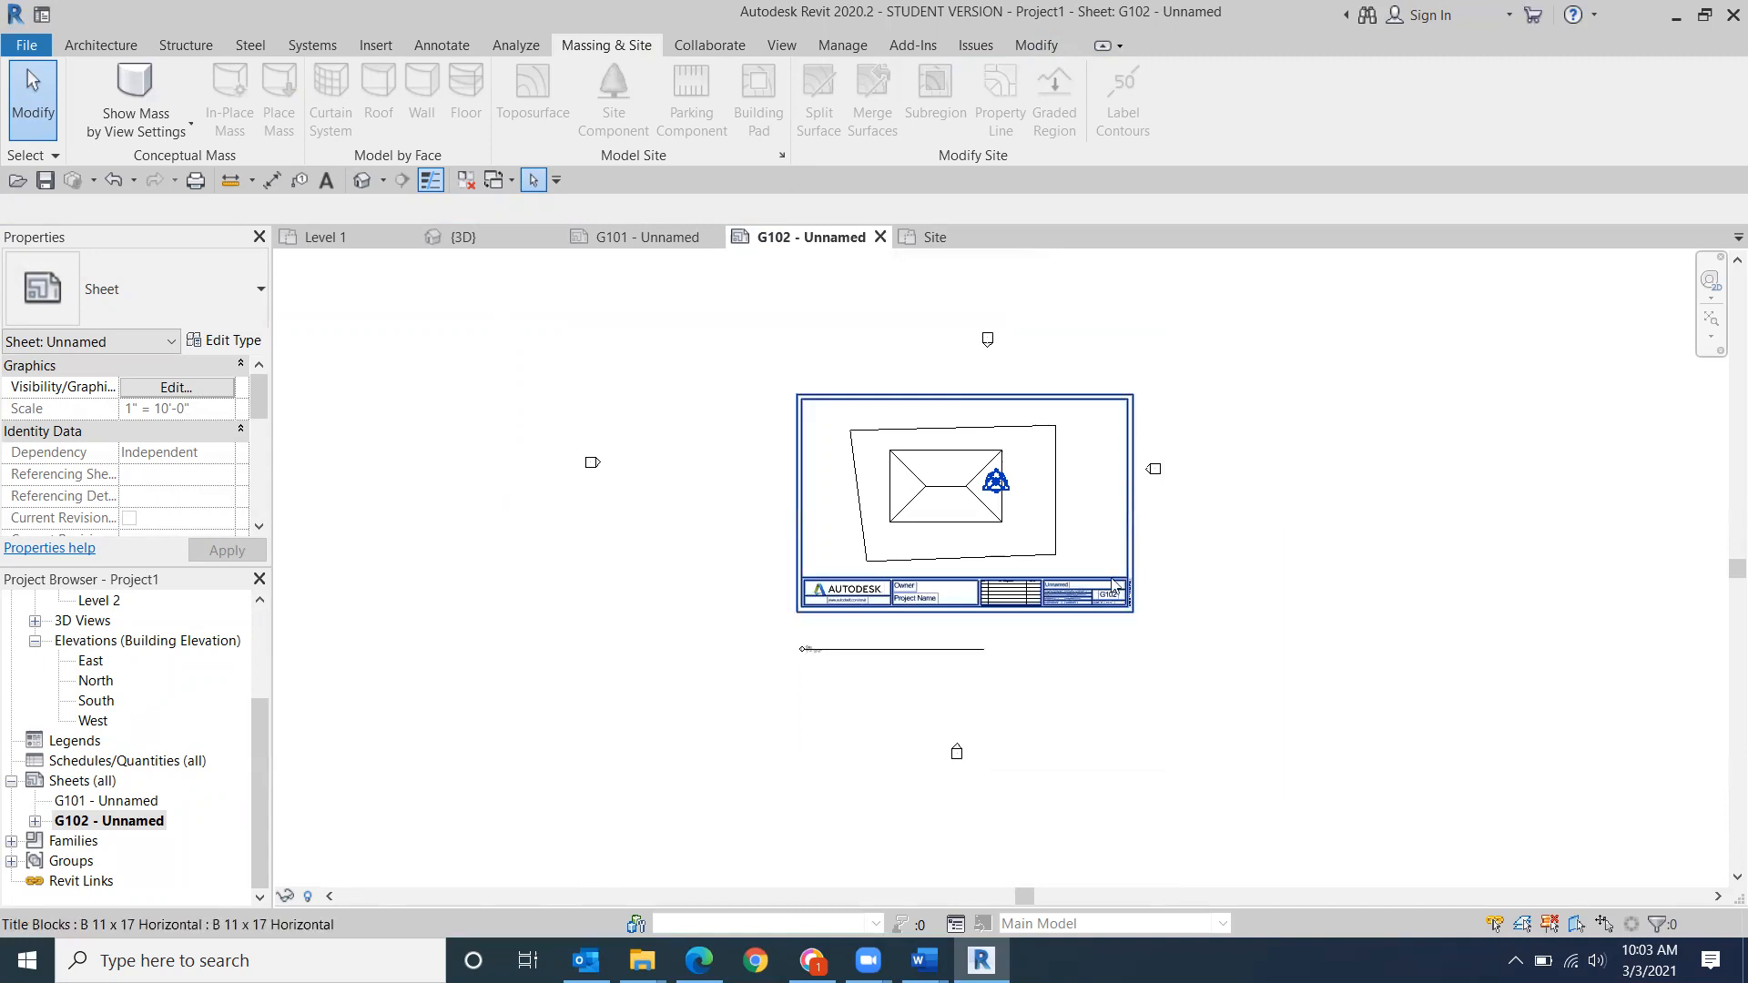
# - Move the Site view title inside the sheet border, between the toposurface outline and the title block
pyautogui.scroll(3, 828, 708)
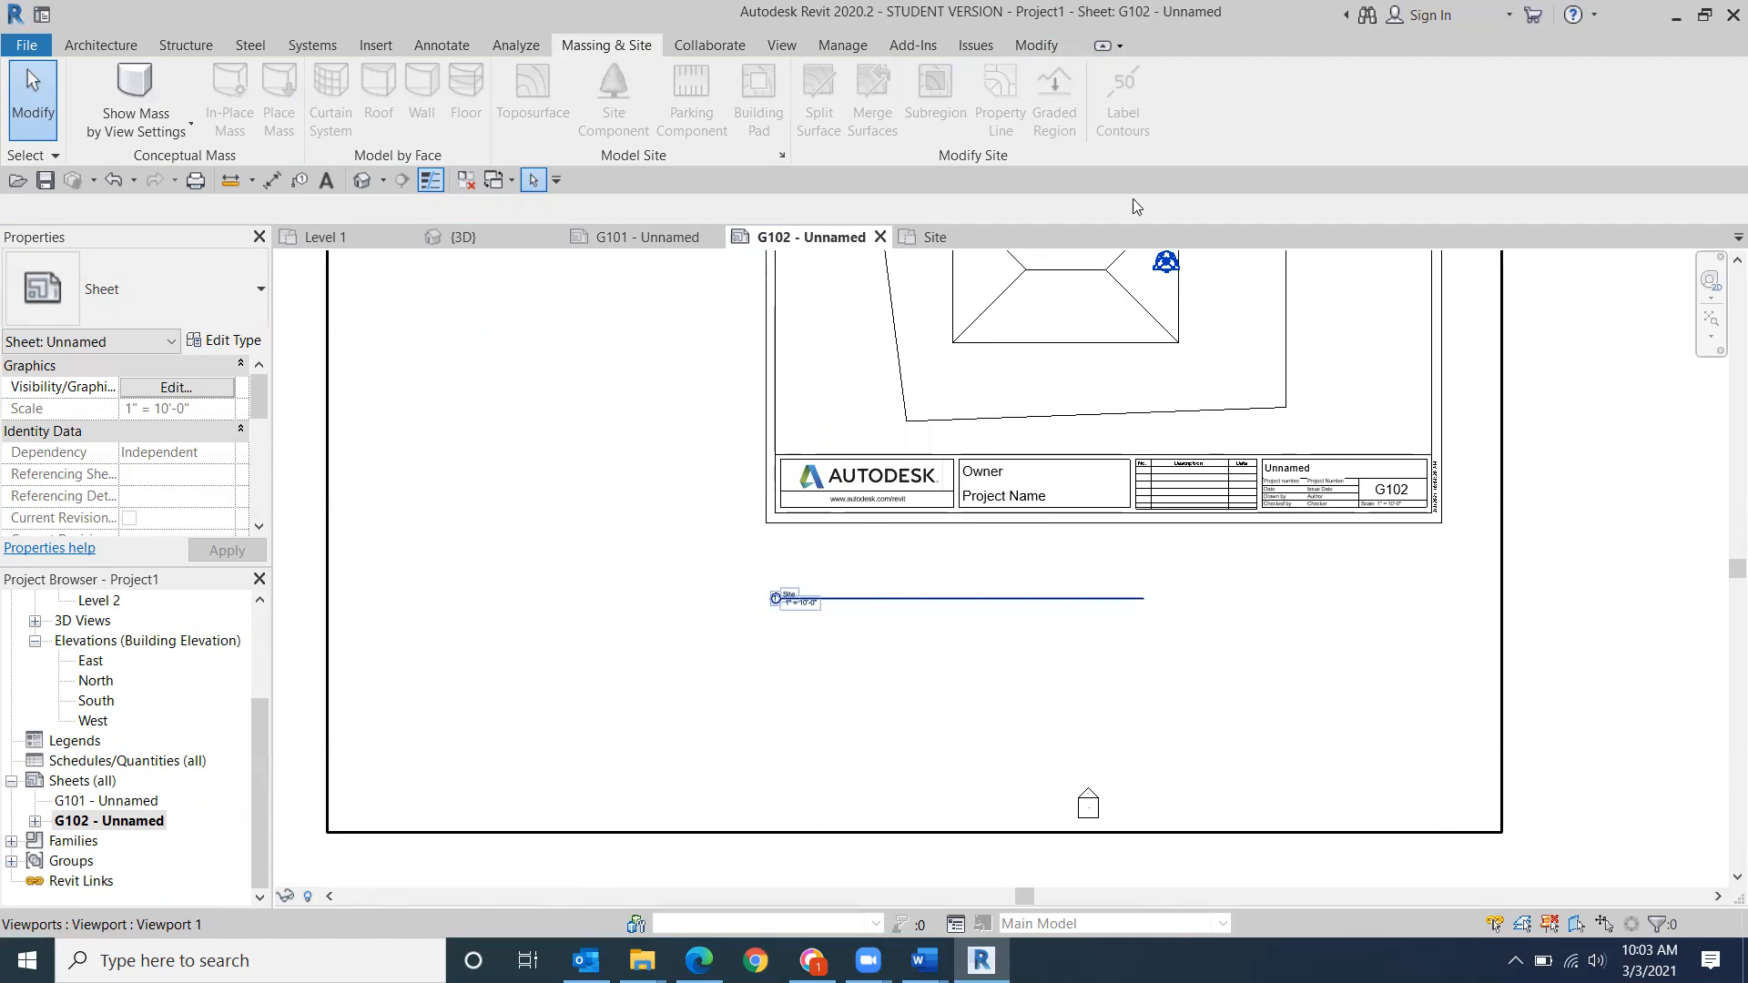
pyautogui.scroll(-3, 1044, 355)
pyautogui.moveTo(1045, 355); pyautogui.dragTo(994, 475, button='middle')
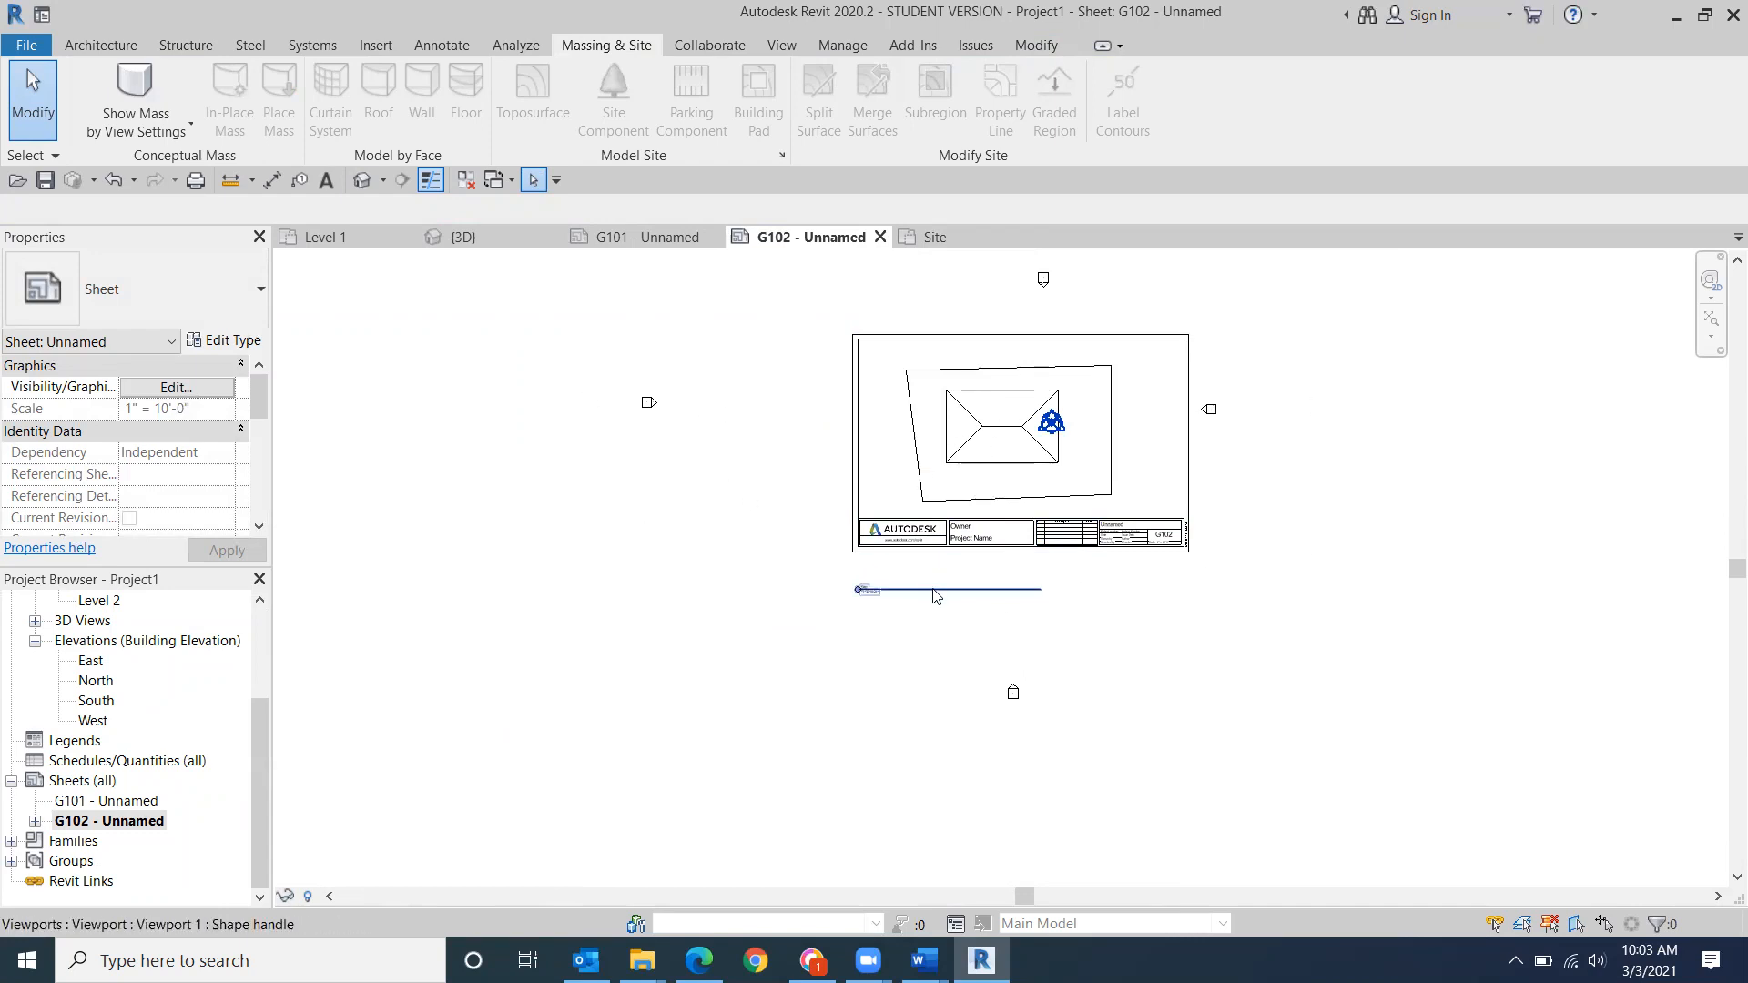
pyautogui.click(861, 592)
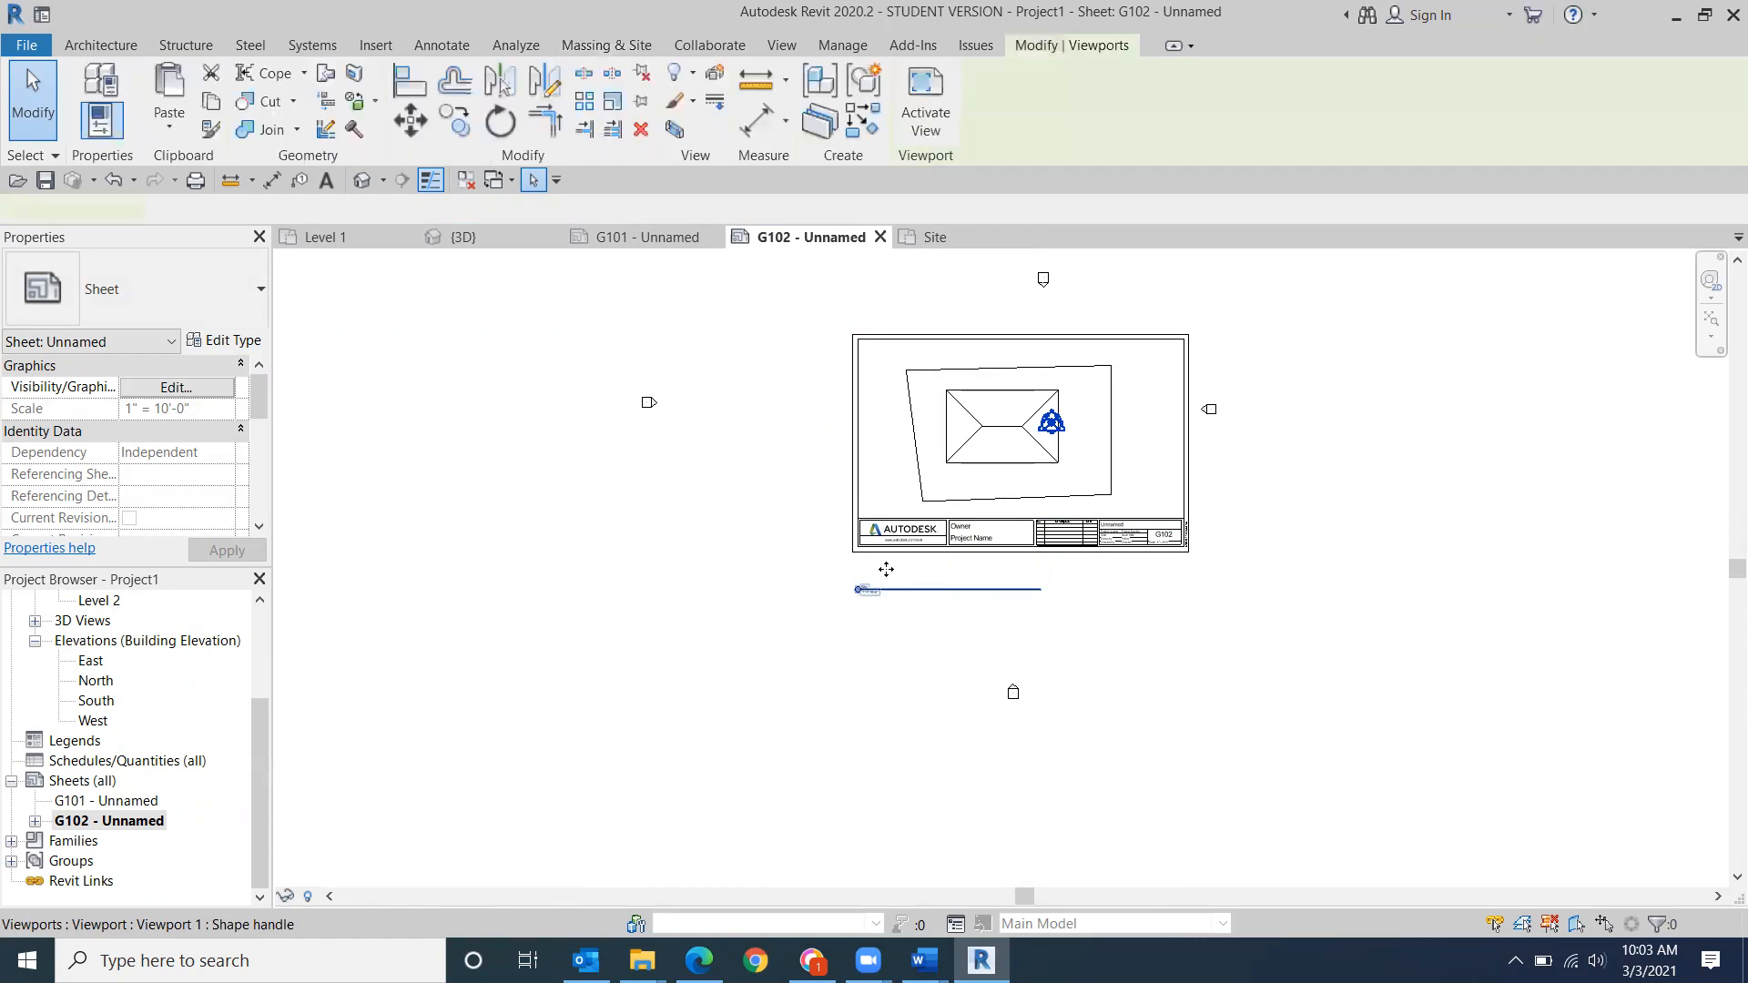
pyautogui.moveTo(925, 526); pyautogui.dragTo(925, 511)
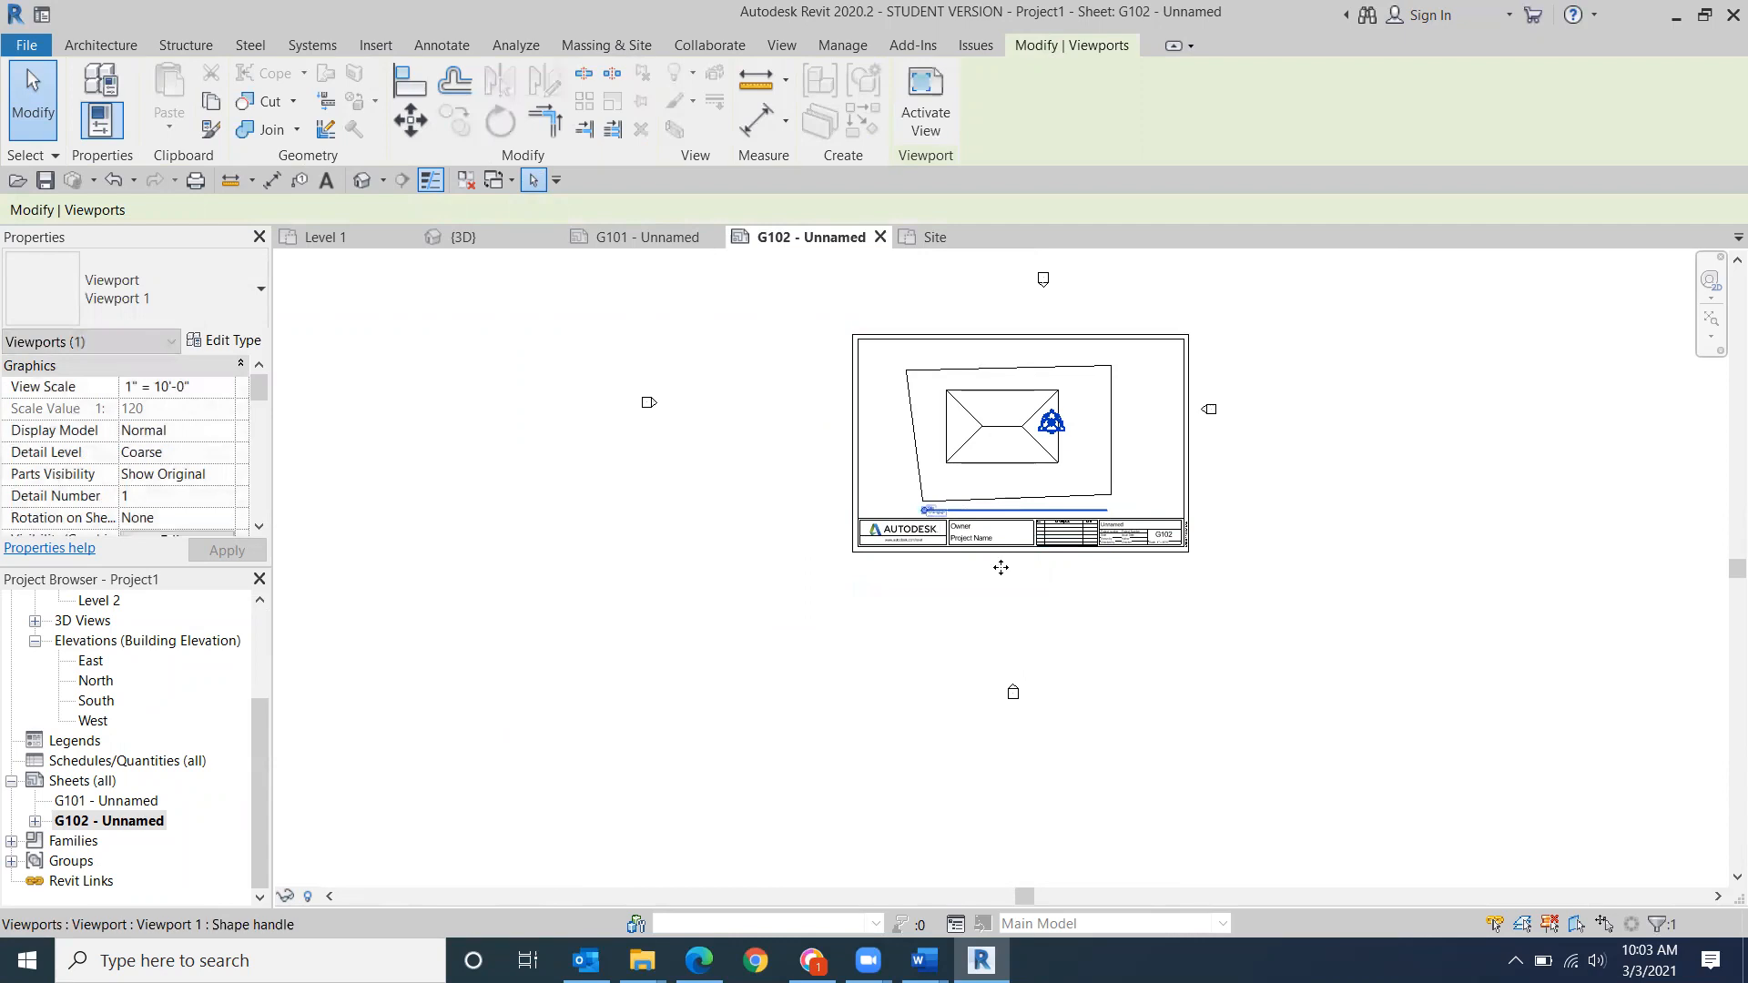
pyautogui.click(1447, 555)
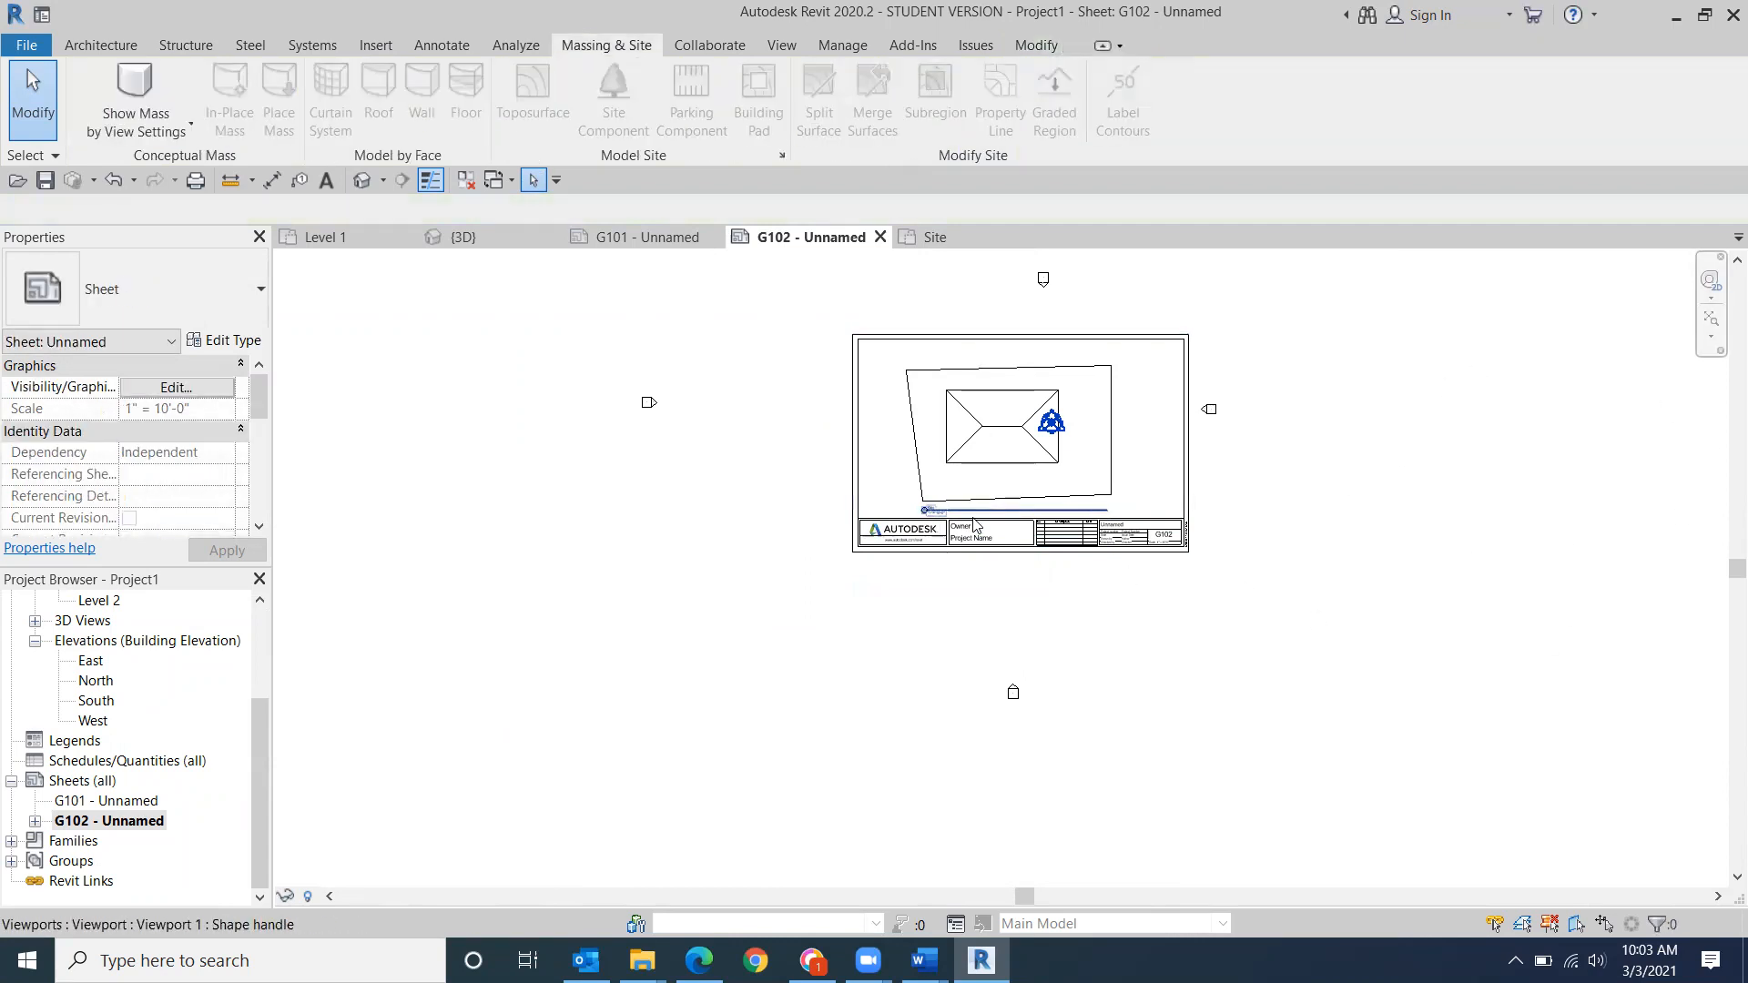
pyautogui.scroll(3, 988, 520)
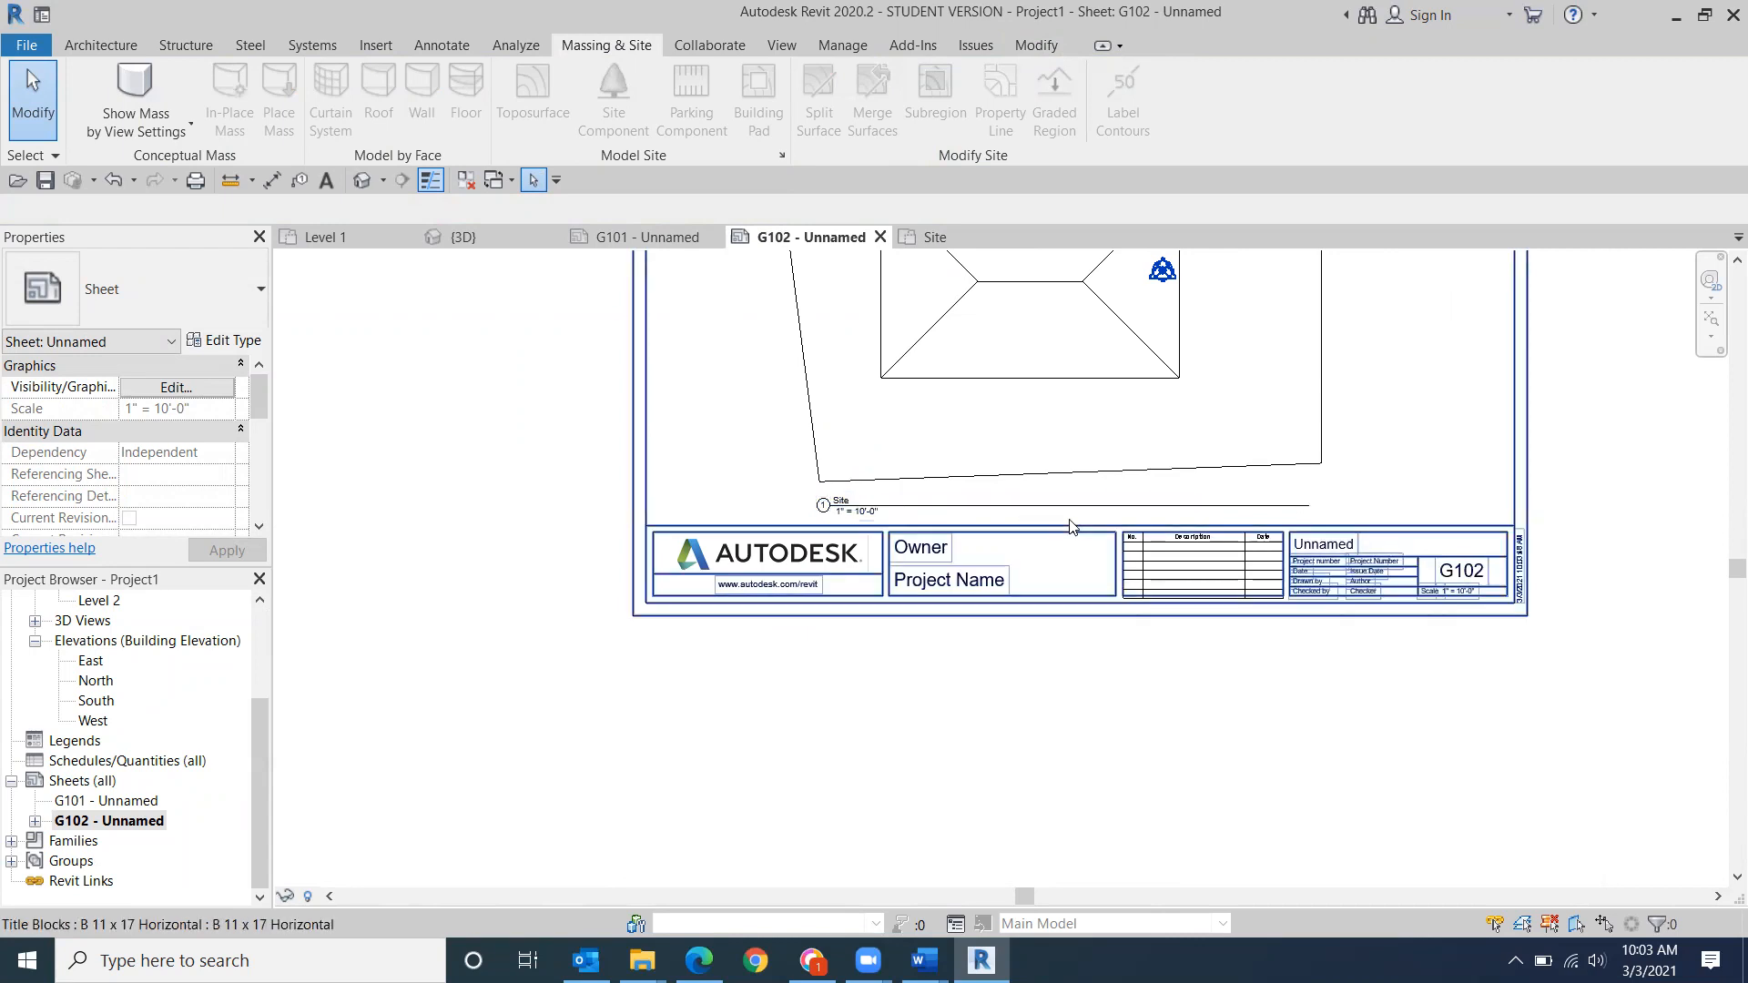
pyautogui.scroll(-2, 1604, 565)
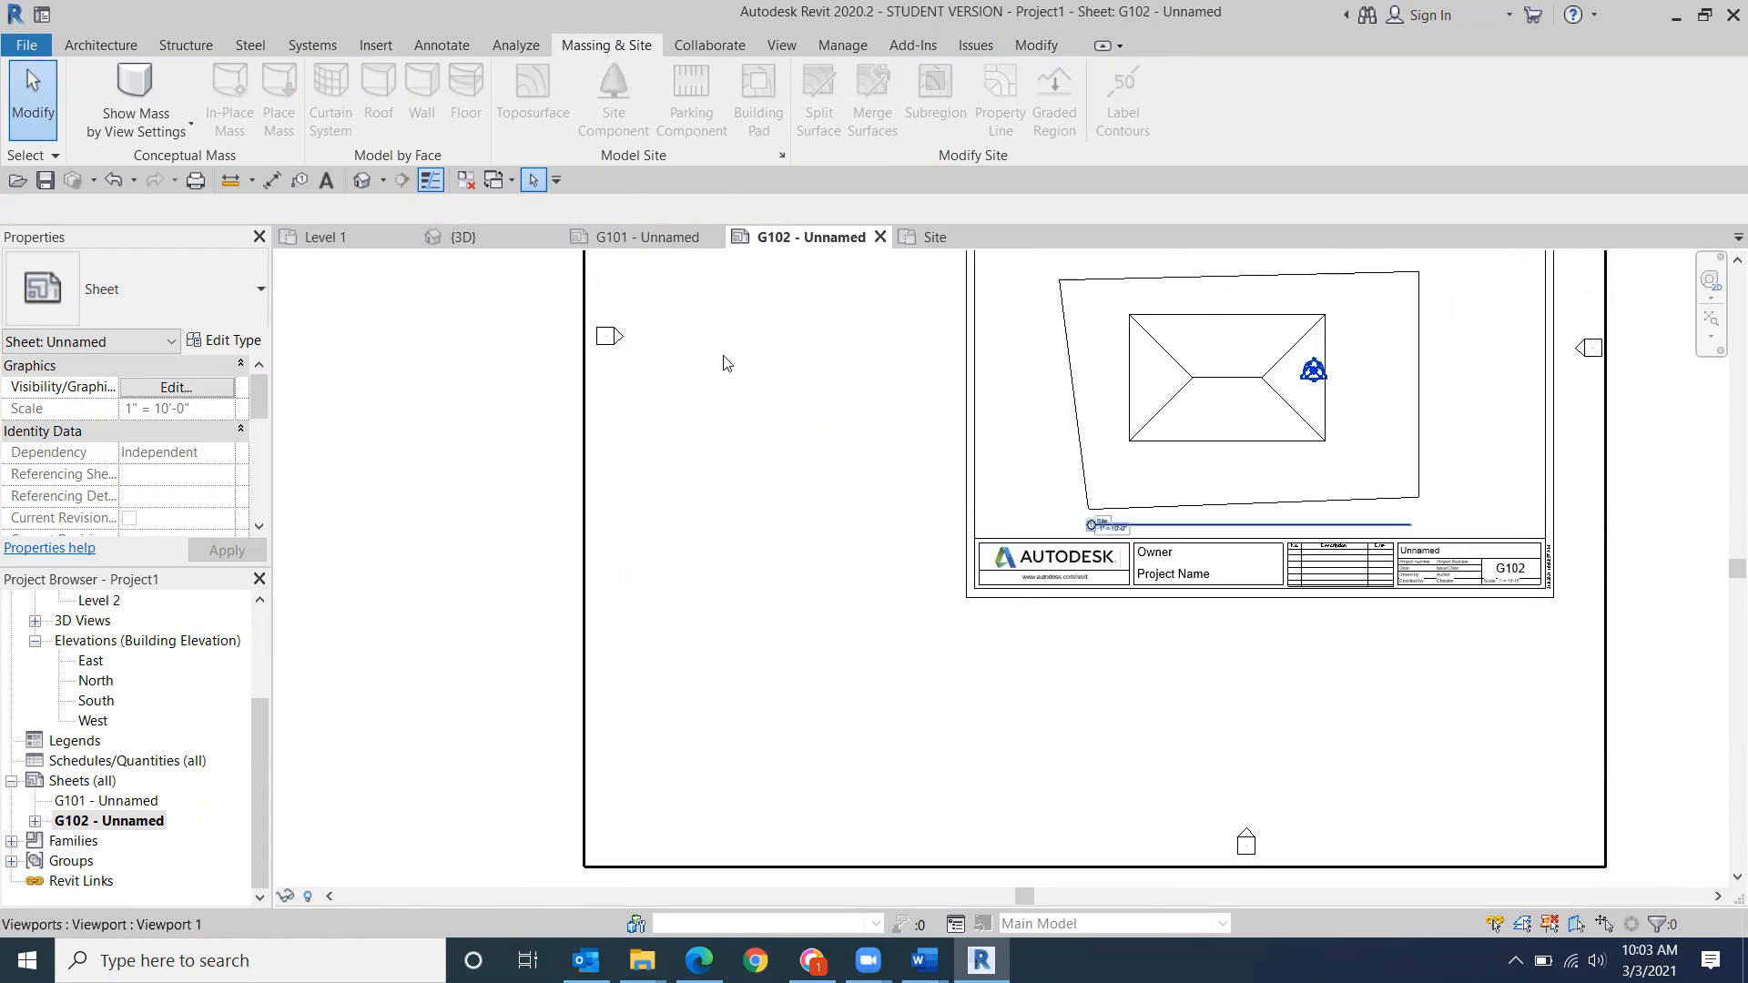
# - Shorten the Site view title's line on sheet G102 to just past the title and scale text
pyautogui.click(1448, 651)
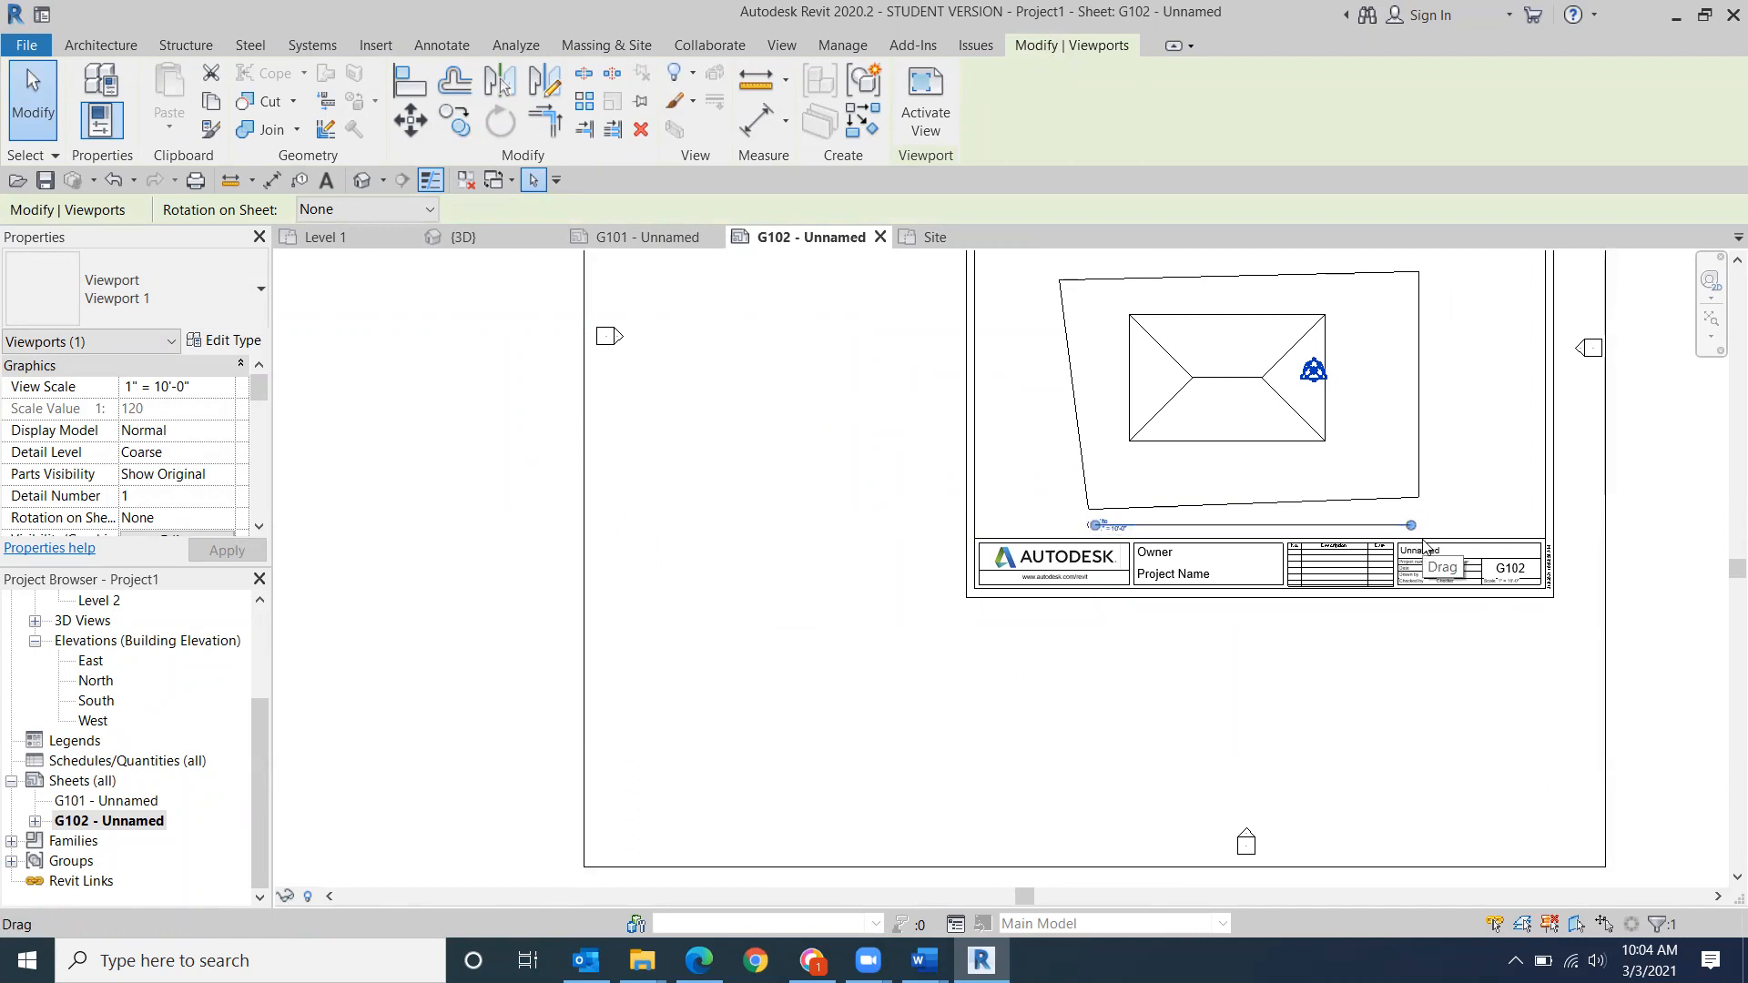
pyautogui.moveTo(1411, 526); pyautogui.dragTo(1153, 541)
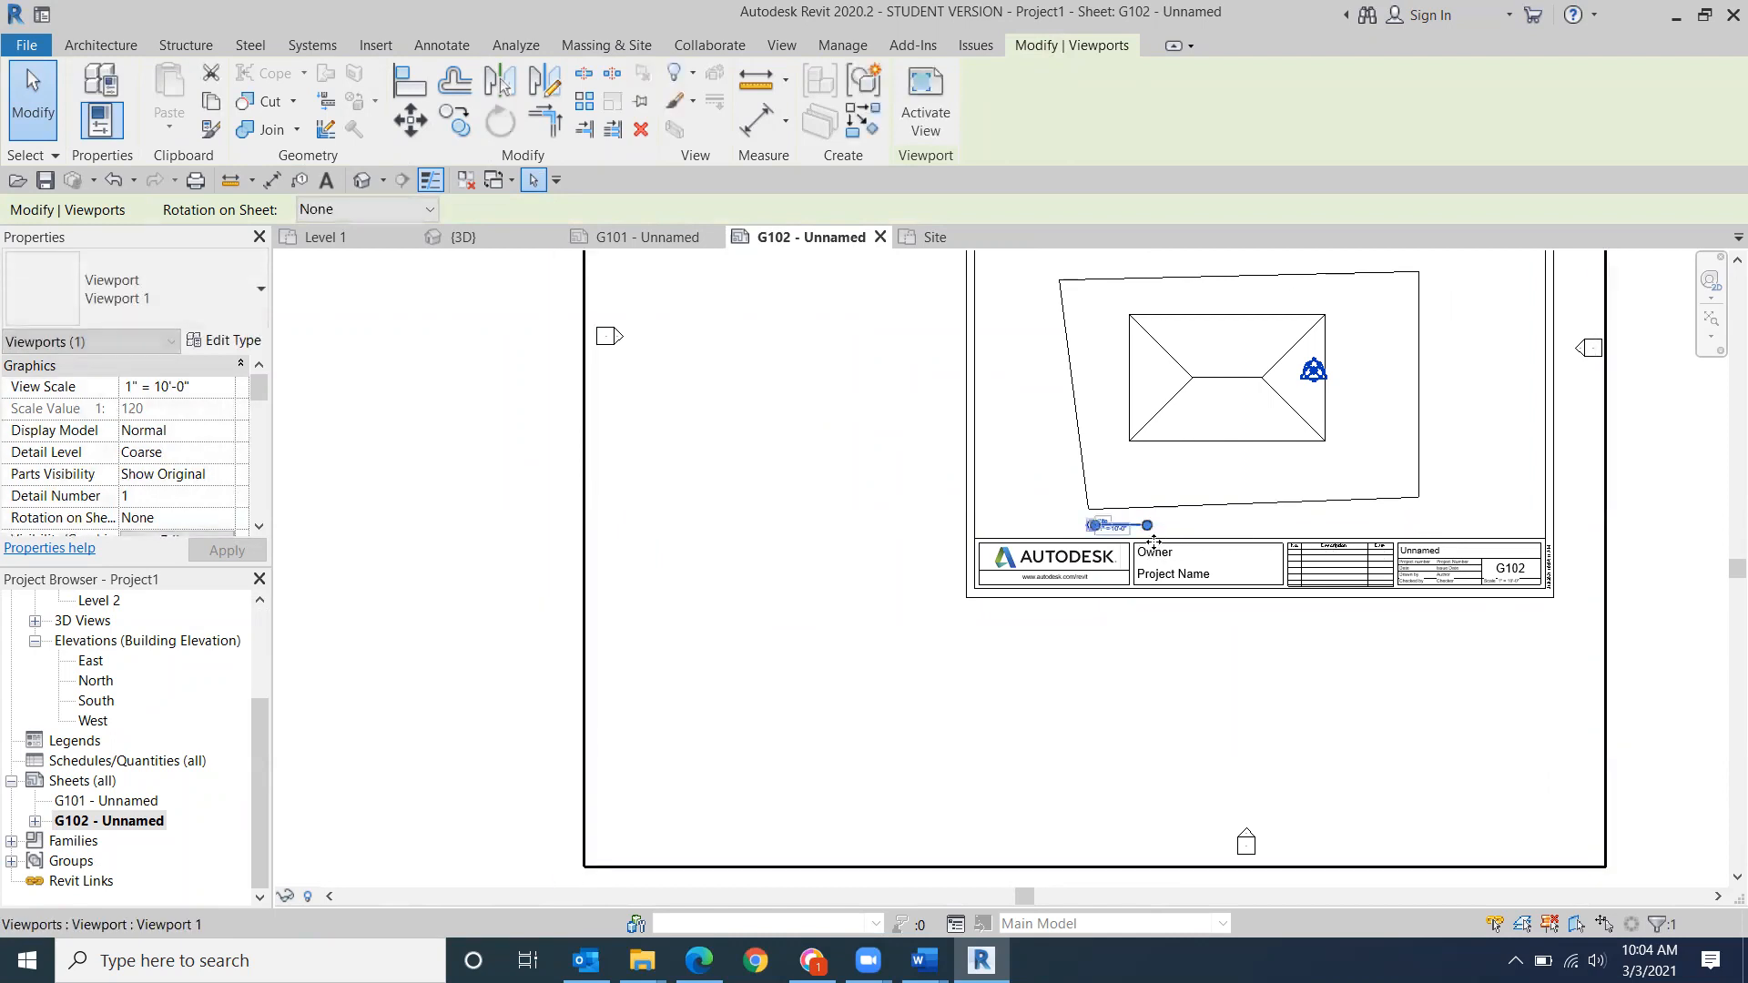
pyautogui.click(453, 440)
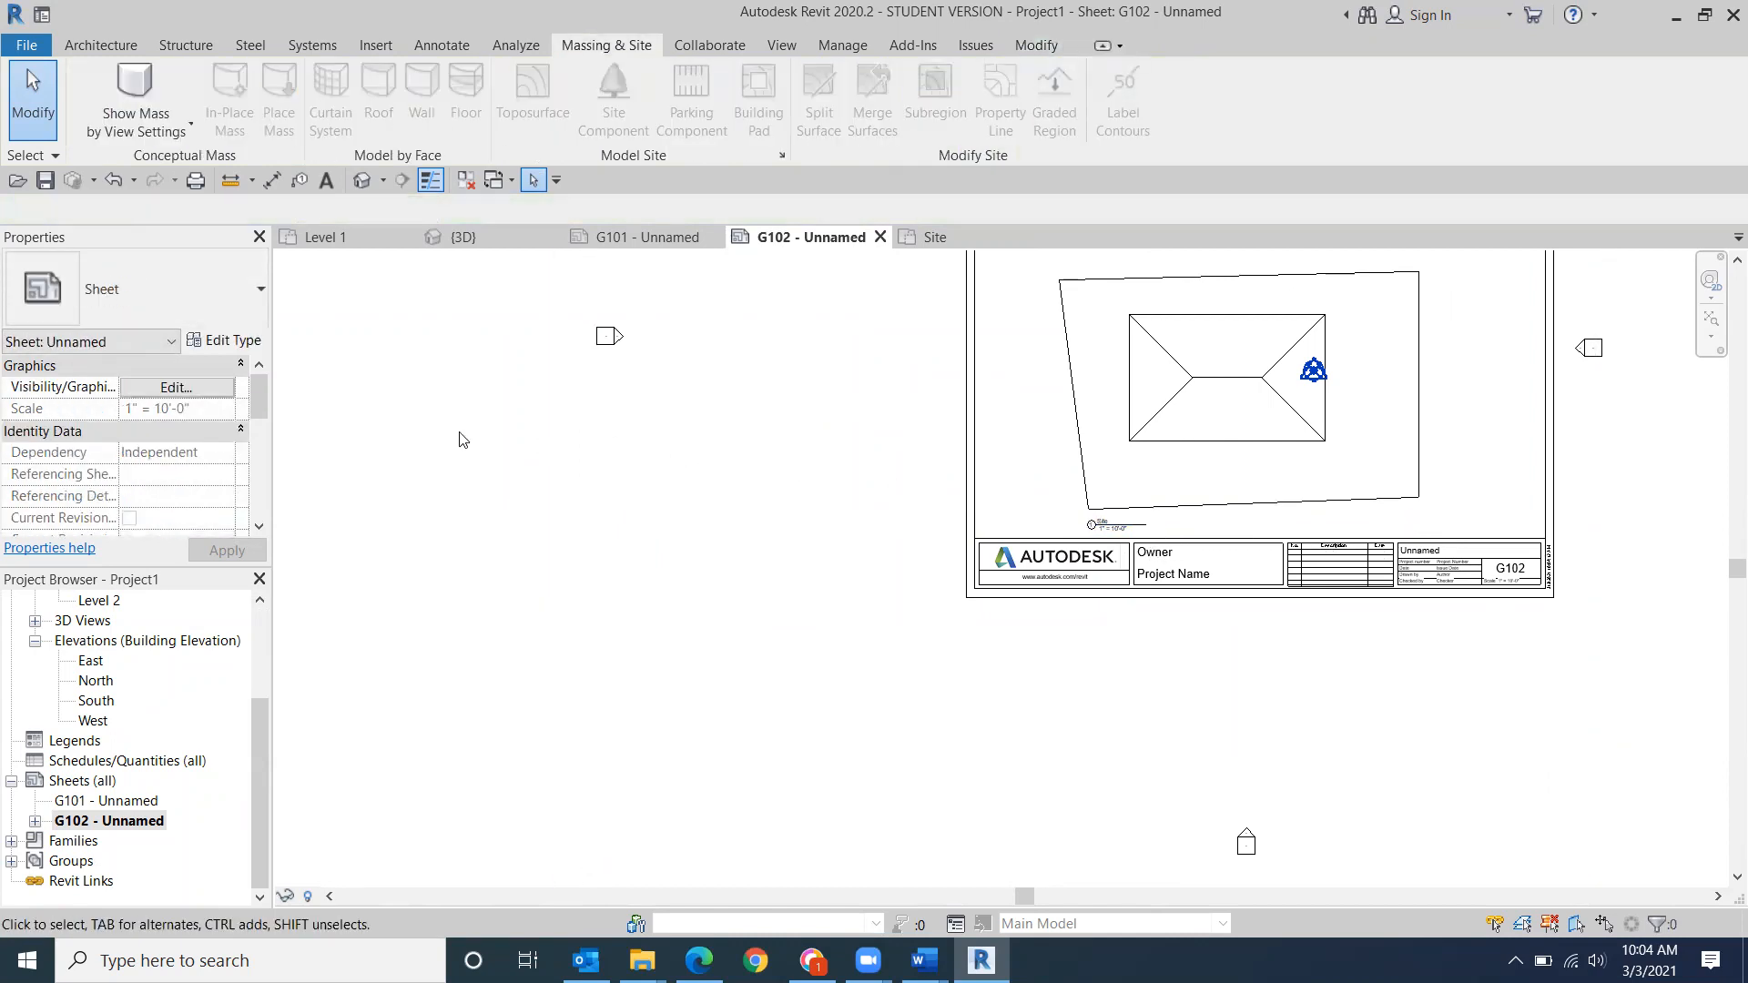
pyautogui.scroll(2, 1090, 566)
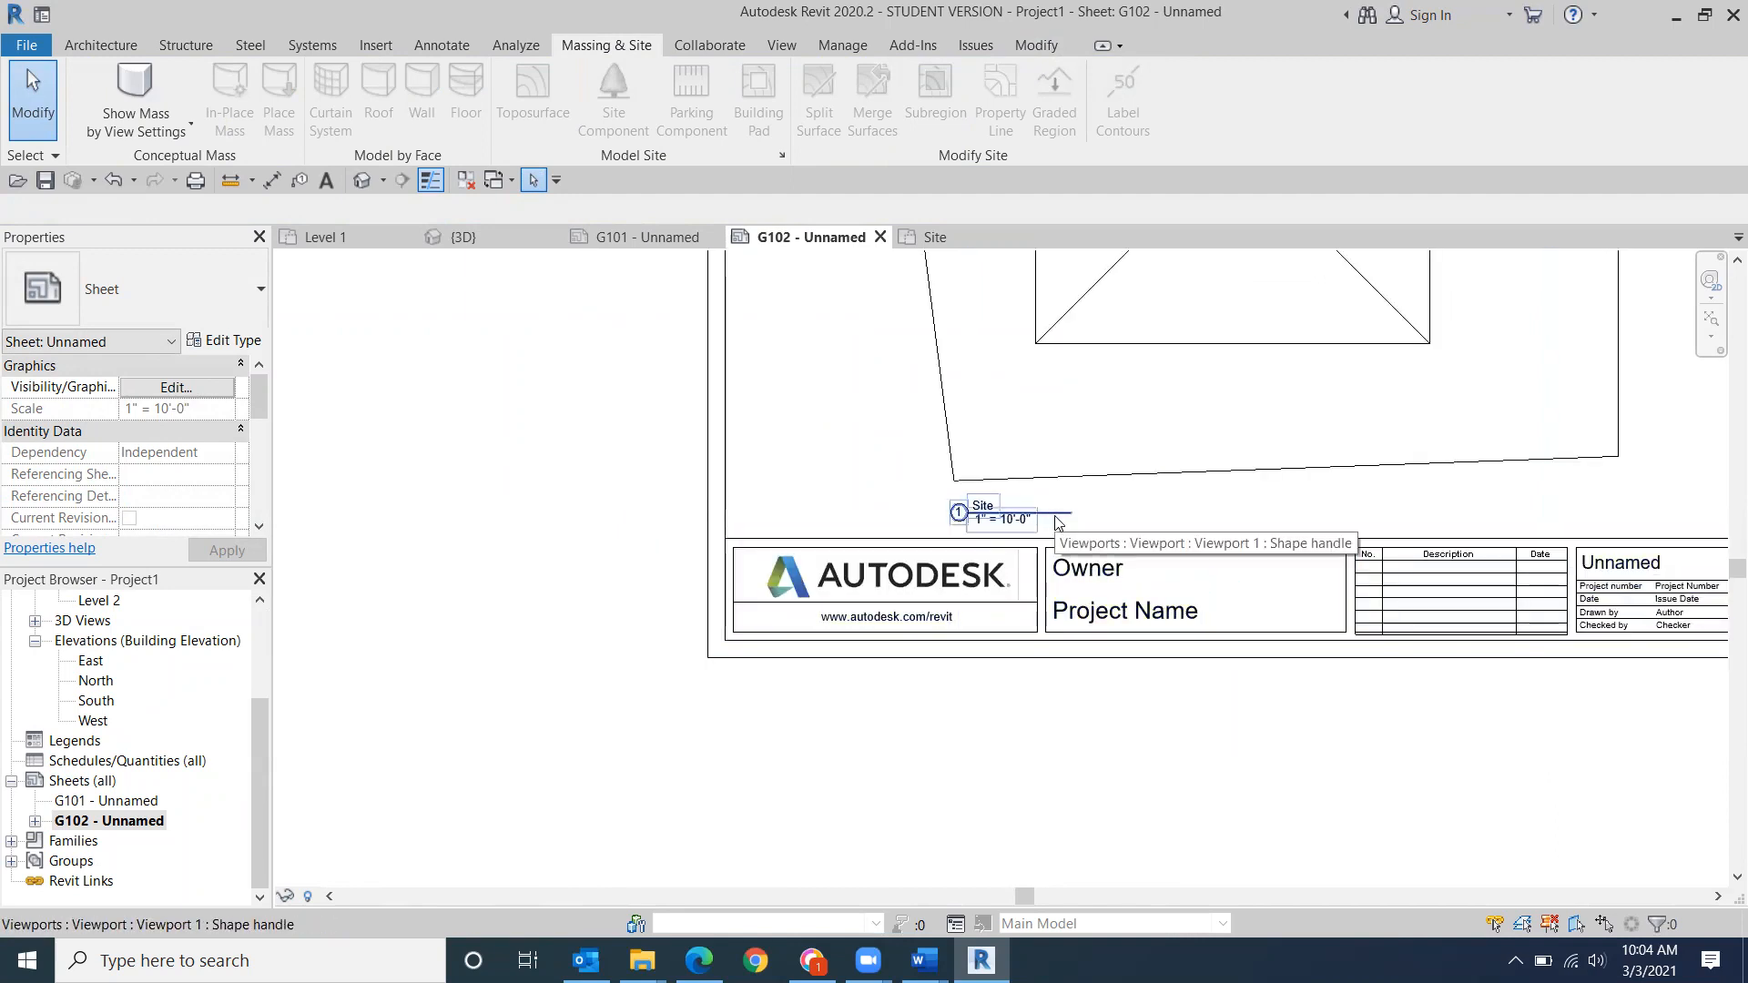
pyautogui.scroll(-2, 1250, 430)
pyautogui.moveTo(1249, 430); pyautogui.dragTo(936, 791, button='middle')
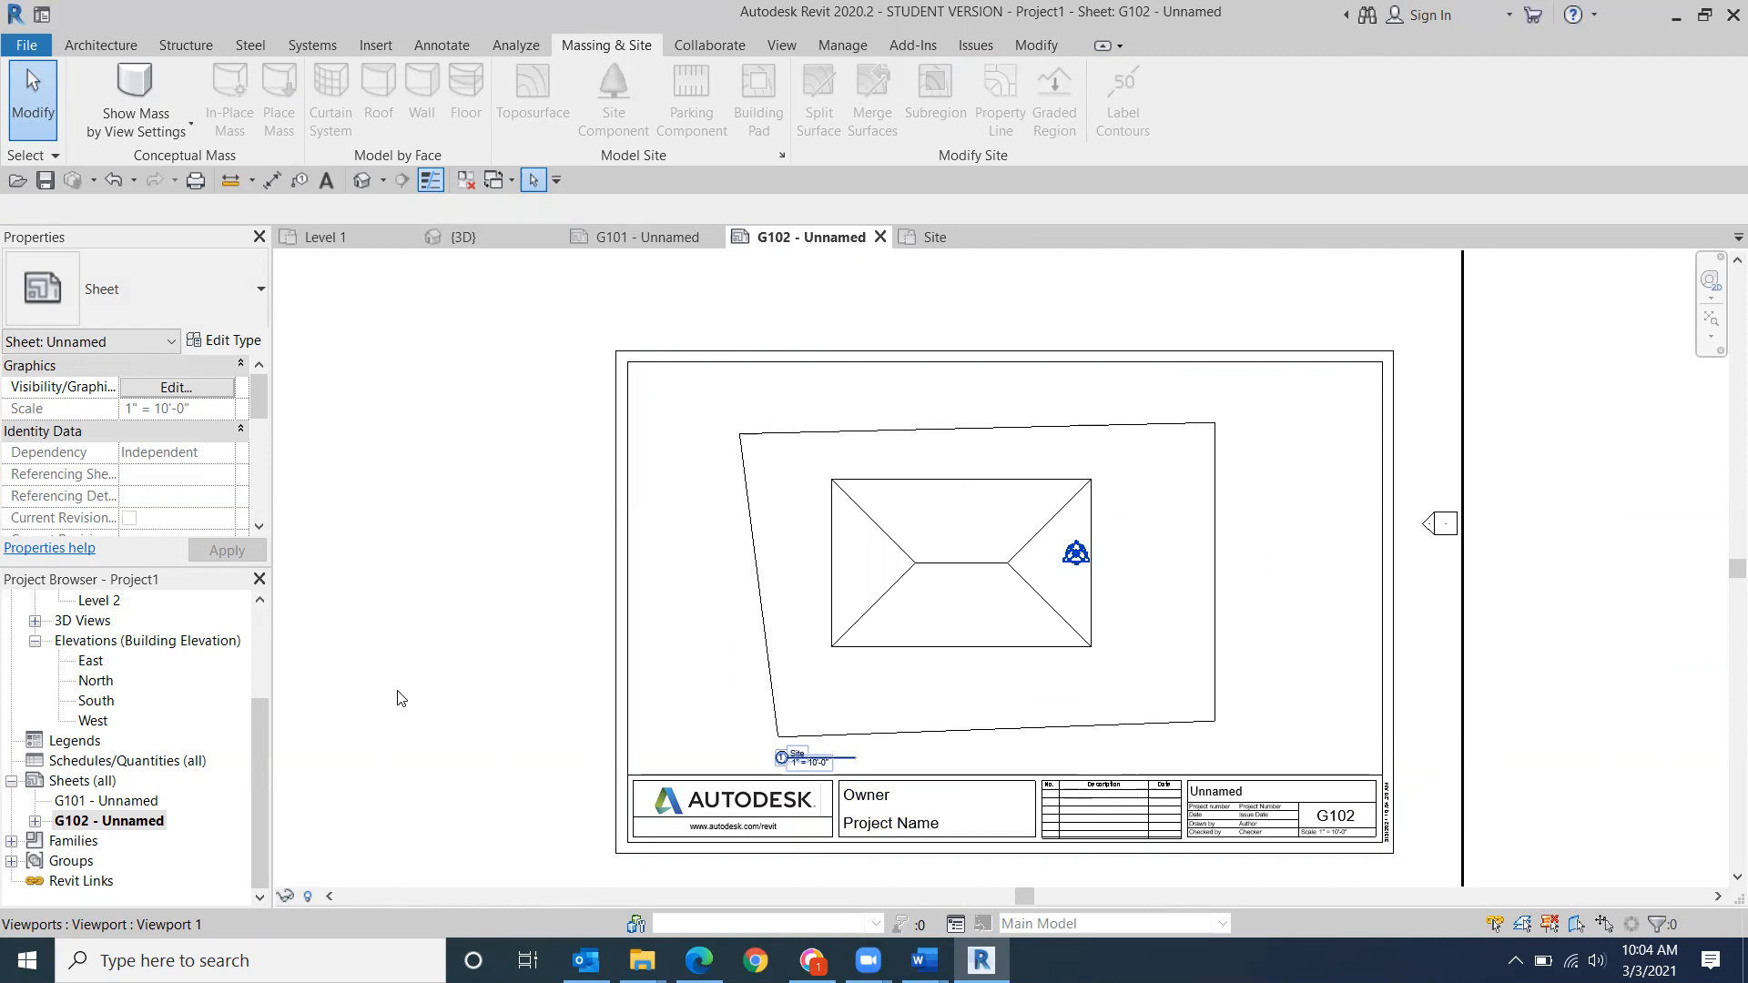
# - In the Site floor plan, try to place an aligned dimension from the roof's right-hand edge to the toposurface boundary
pyautogui.moveTo(258, 737); pyautogui.dragTo(200, 603)
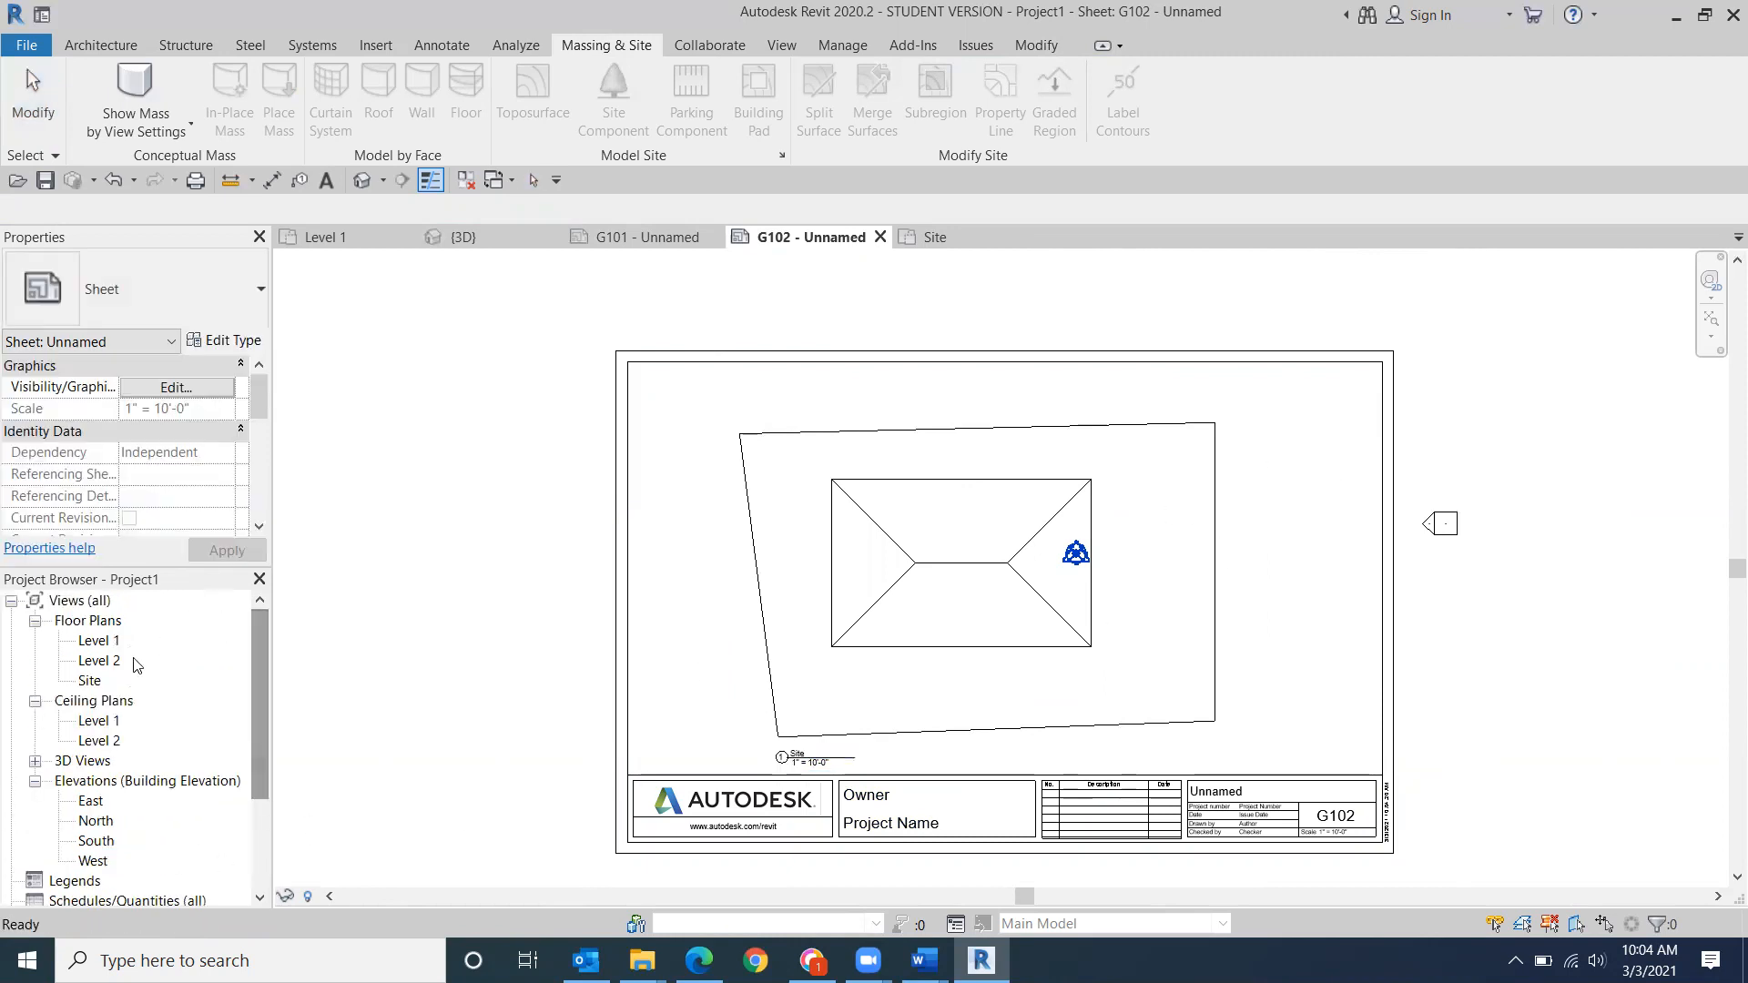
pyautogui.doubleClick(90, 682)
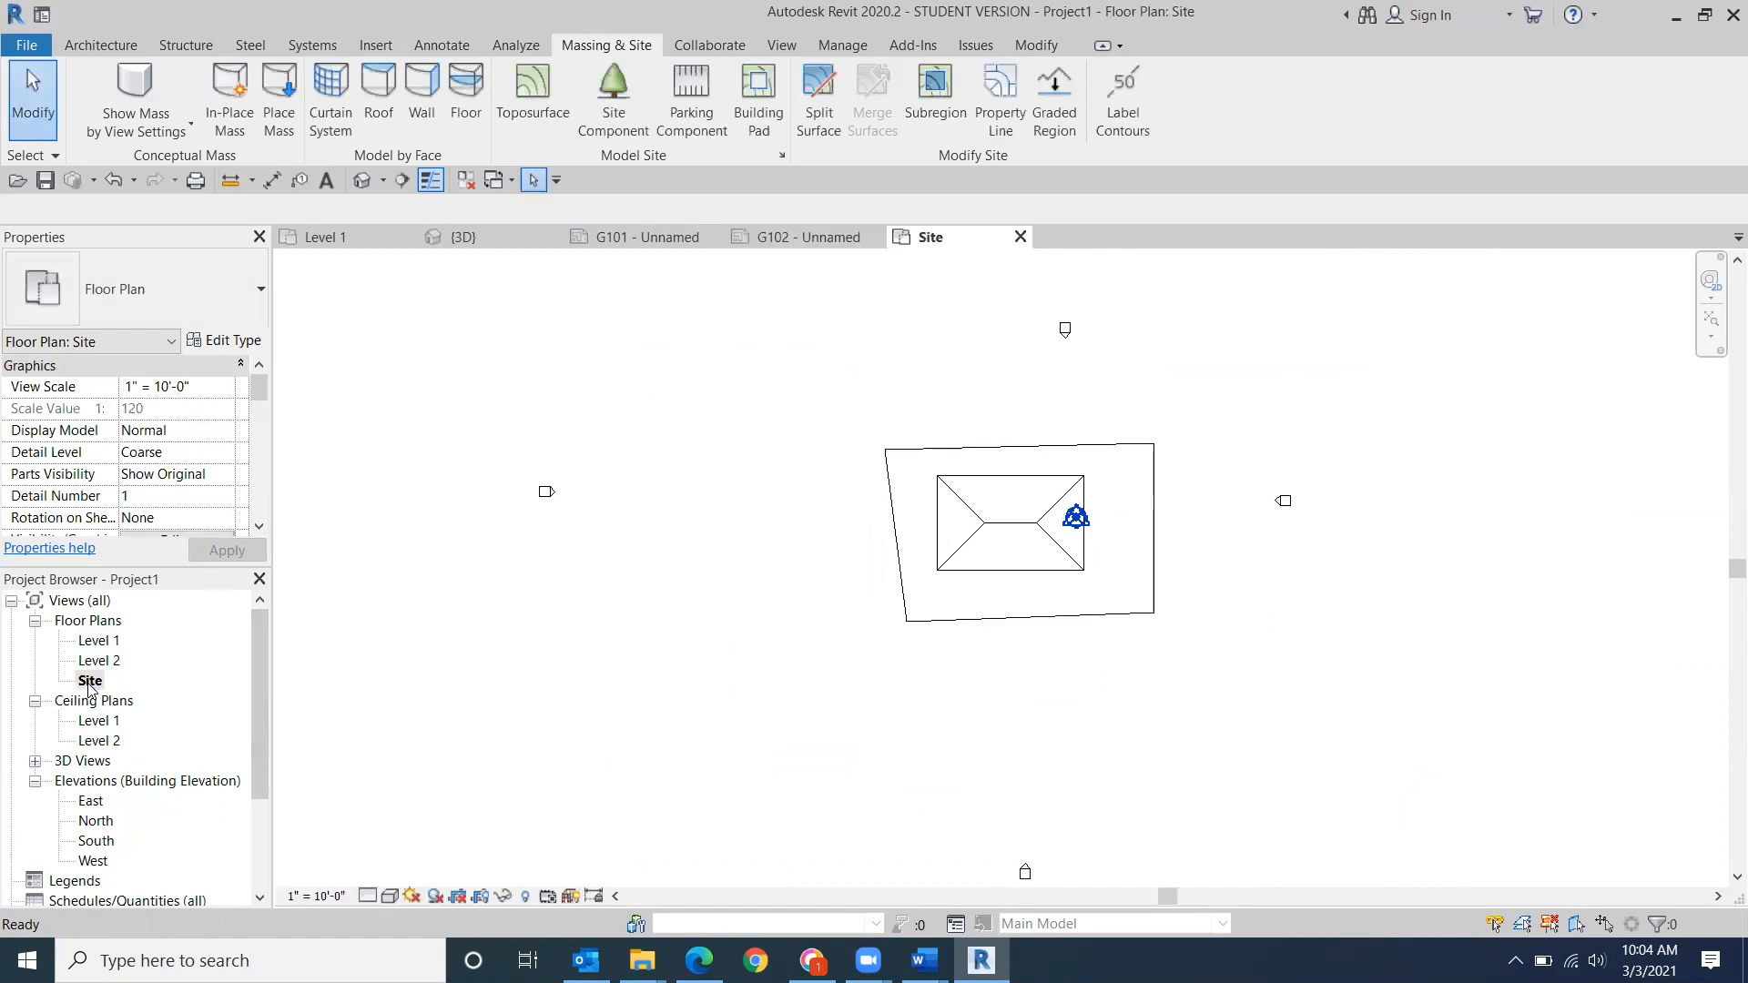
pyautogui.click(442, 50)
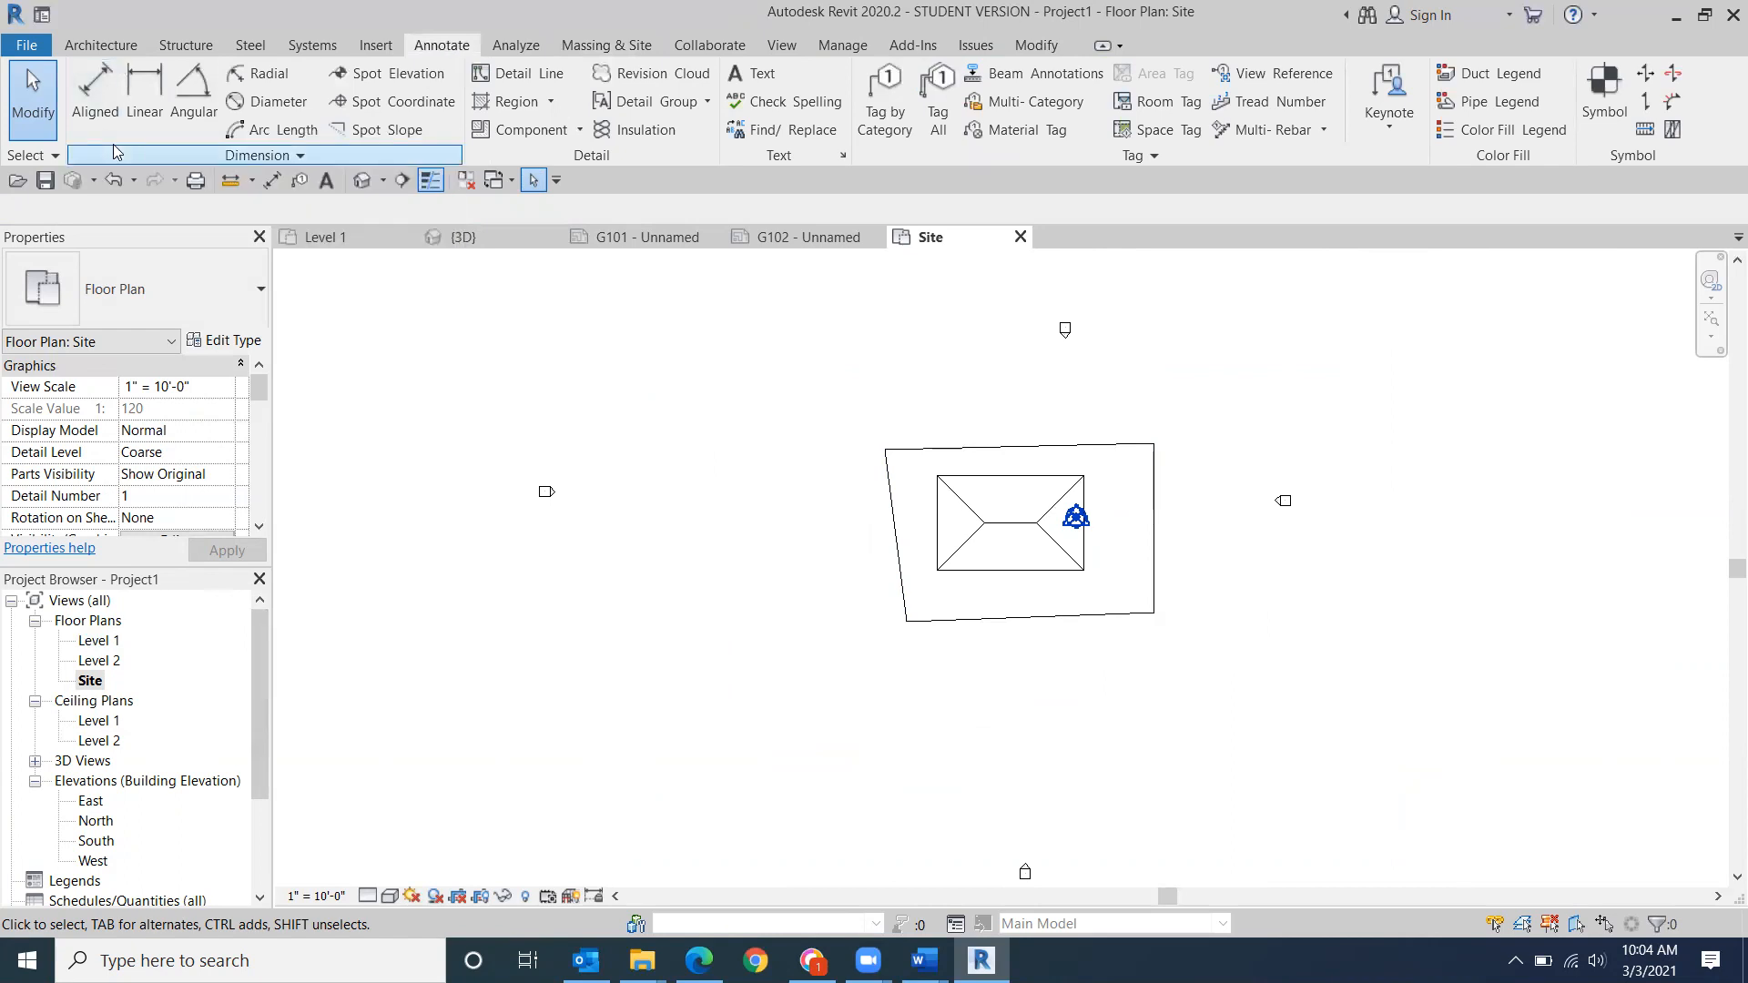
pyautogui.click(95, 89)
pyautogui.scroll(4, 1325, 439)
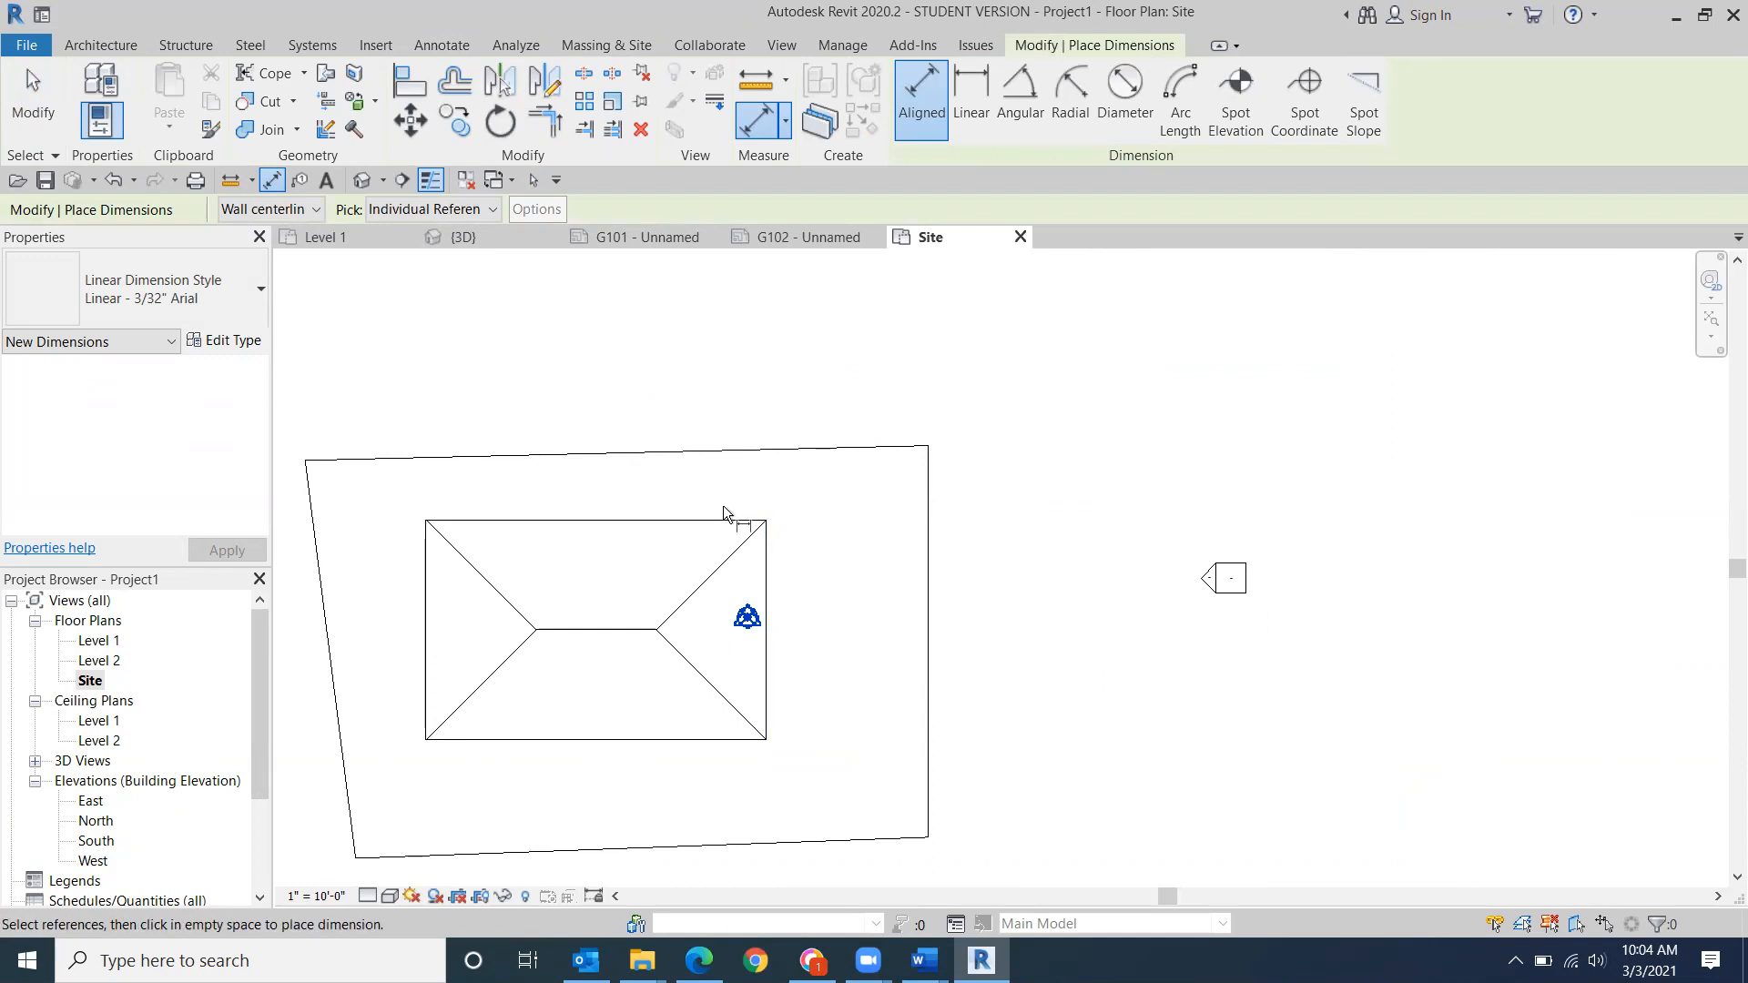
pyautogui.click(770, 571)
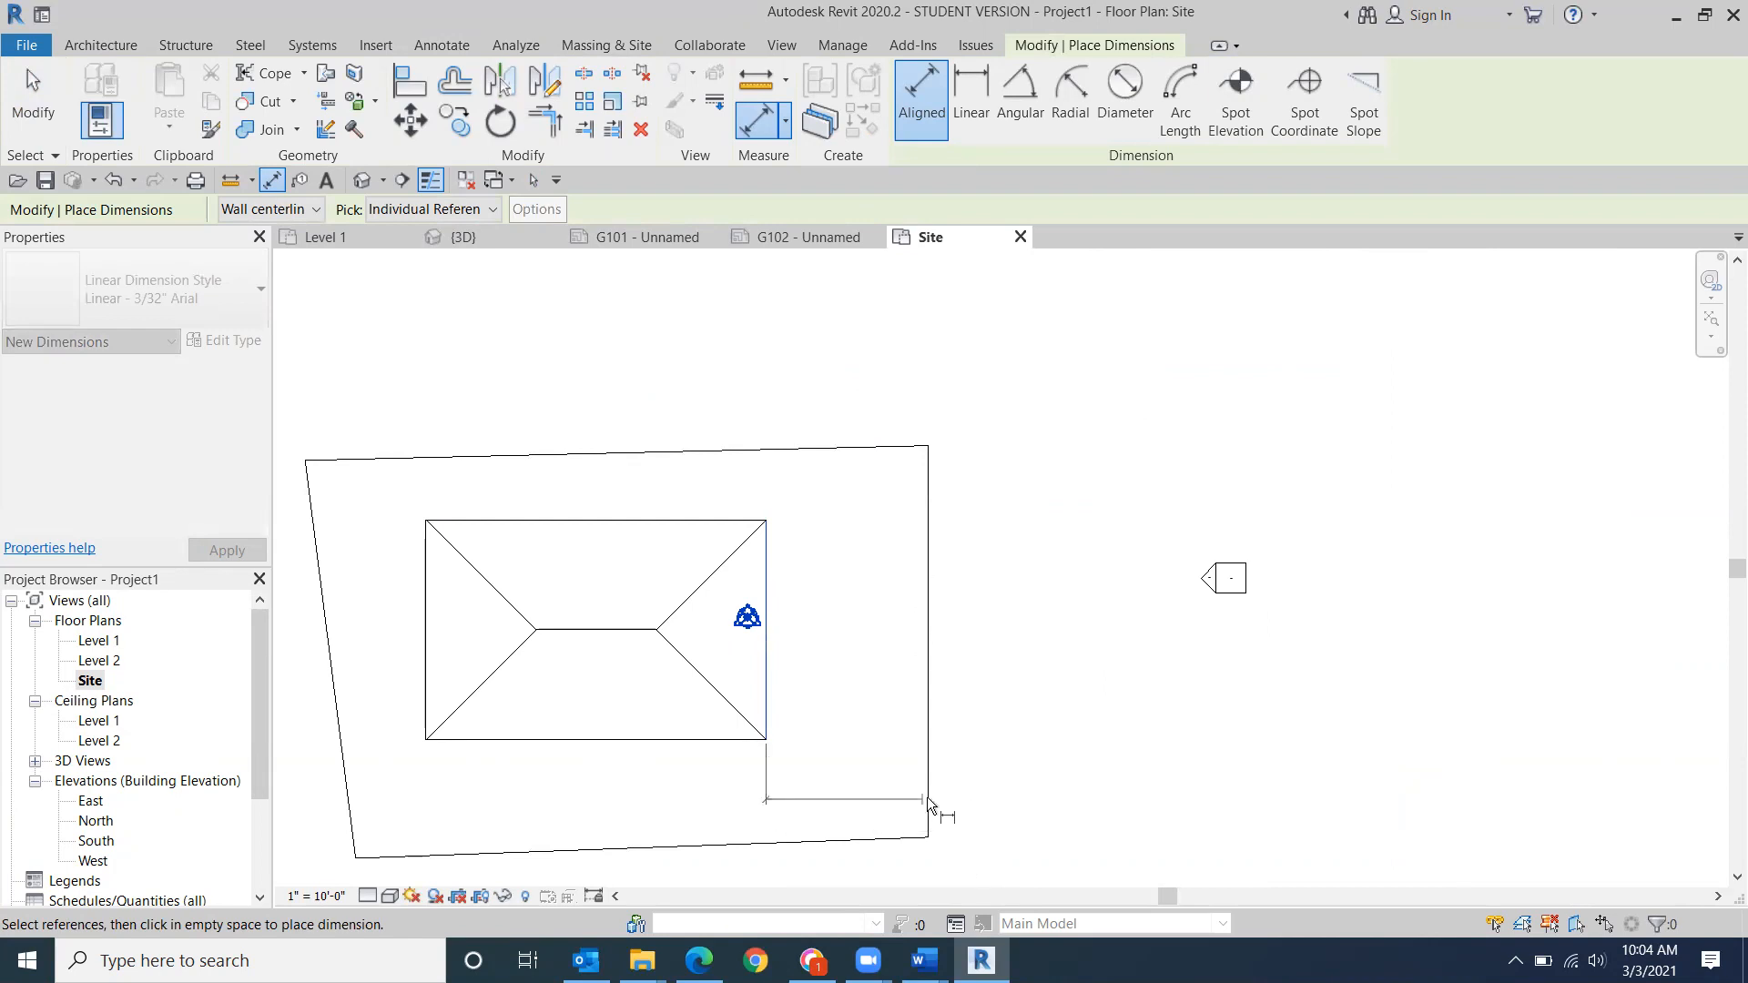
pyautogui.press('Escape')
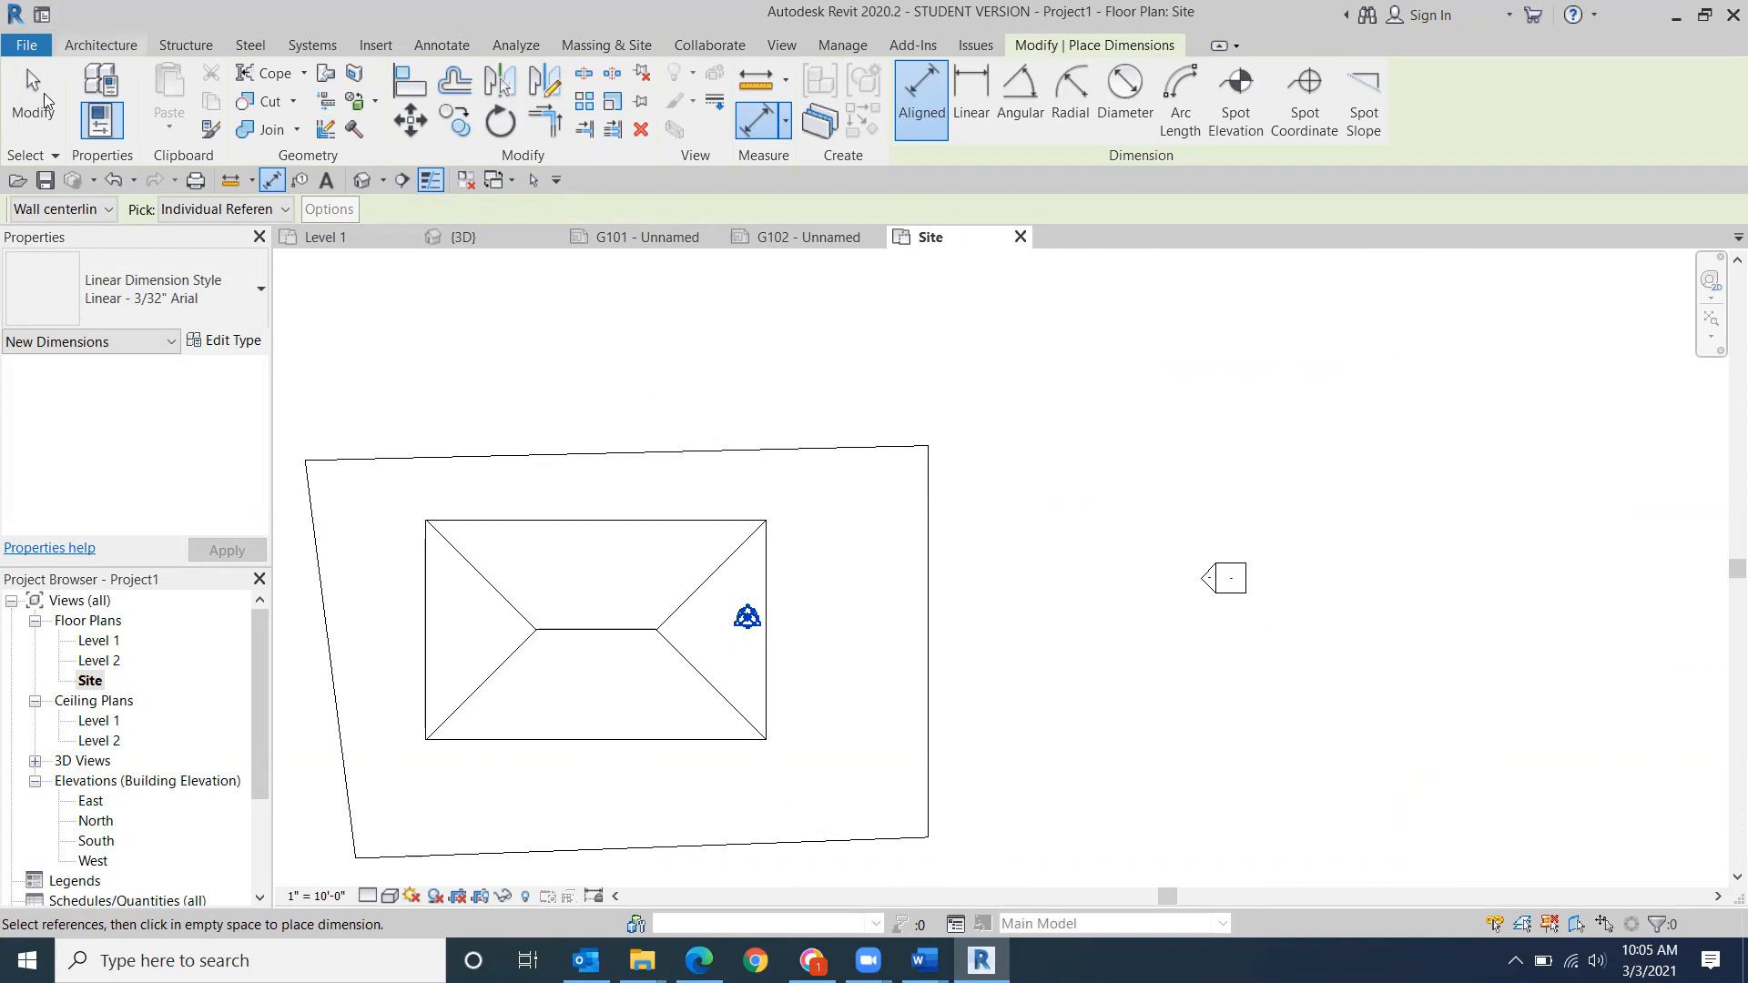
pyautogui.click(12, 102)
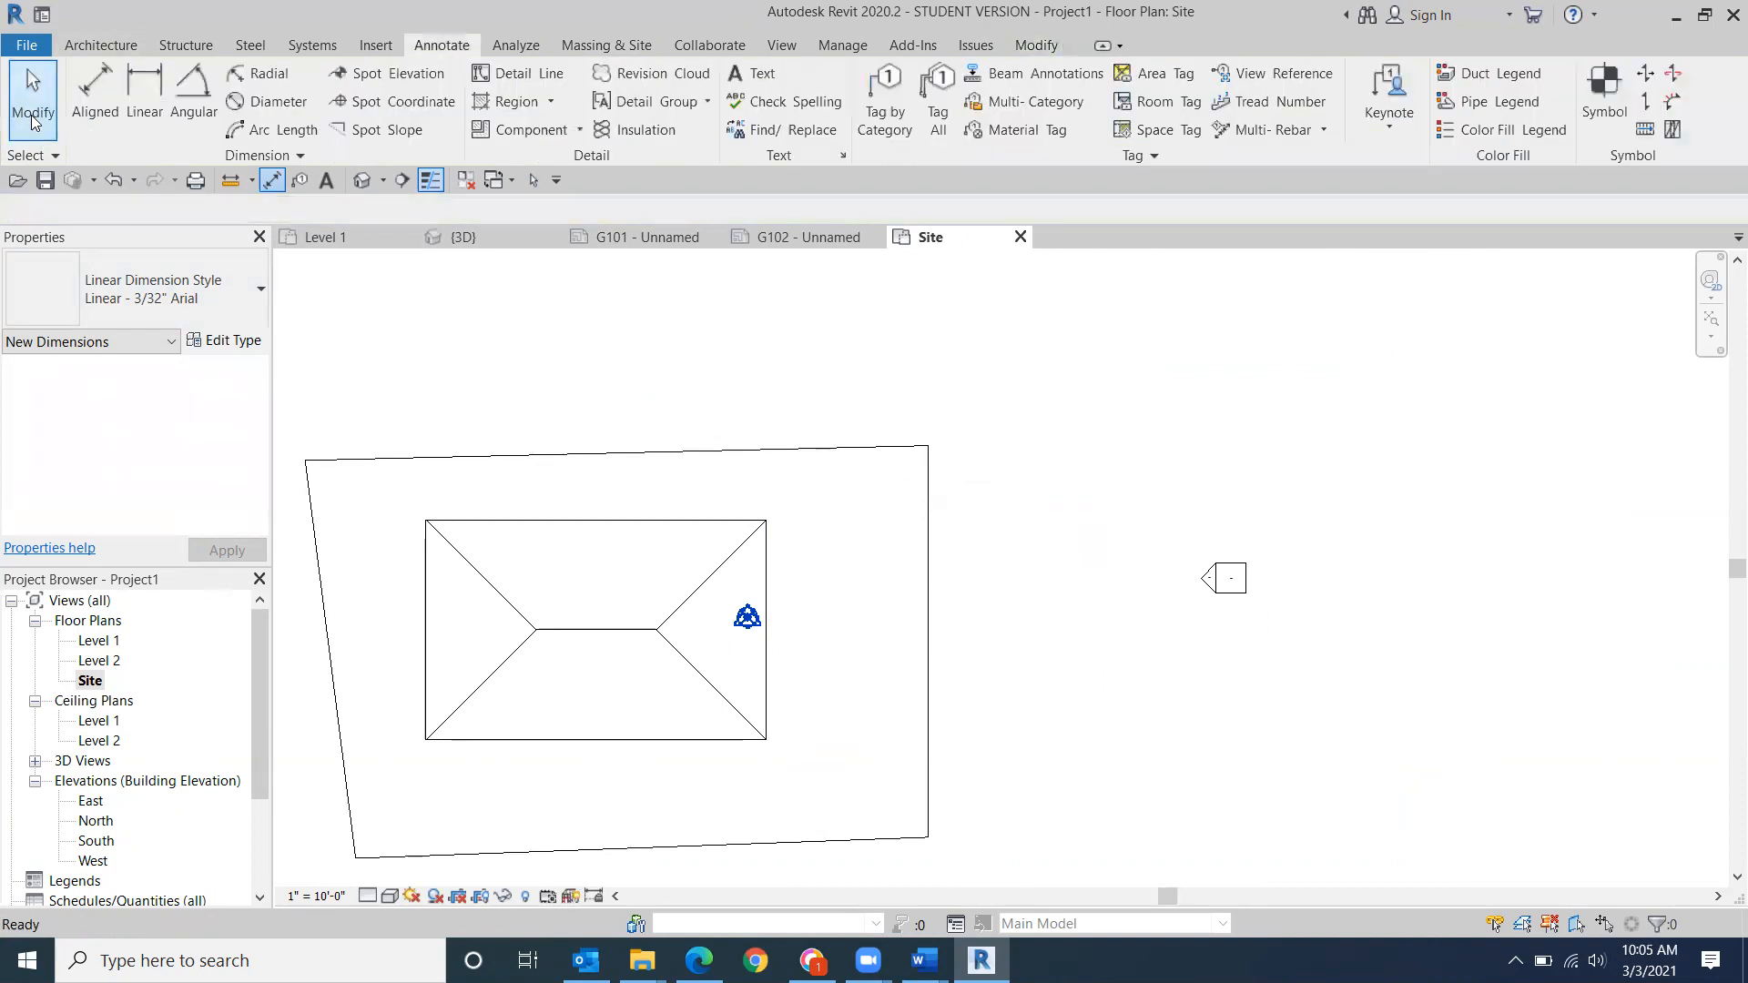
pyautogui.scroll(-3, 1124, 429)
pyautogui.scroll(-1, 1140, 550)
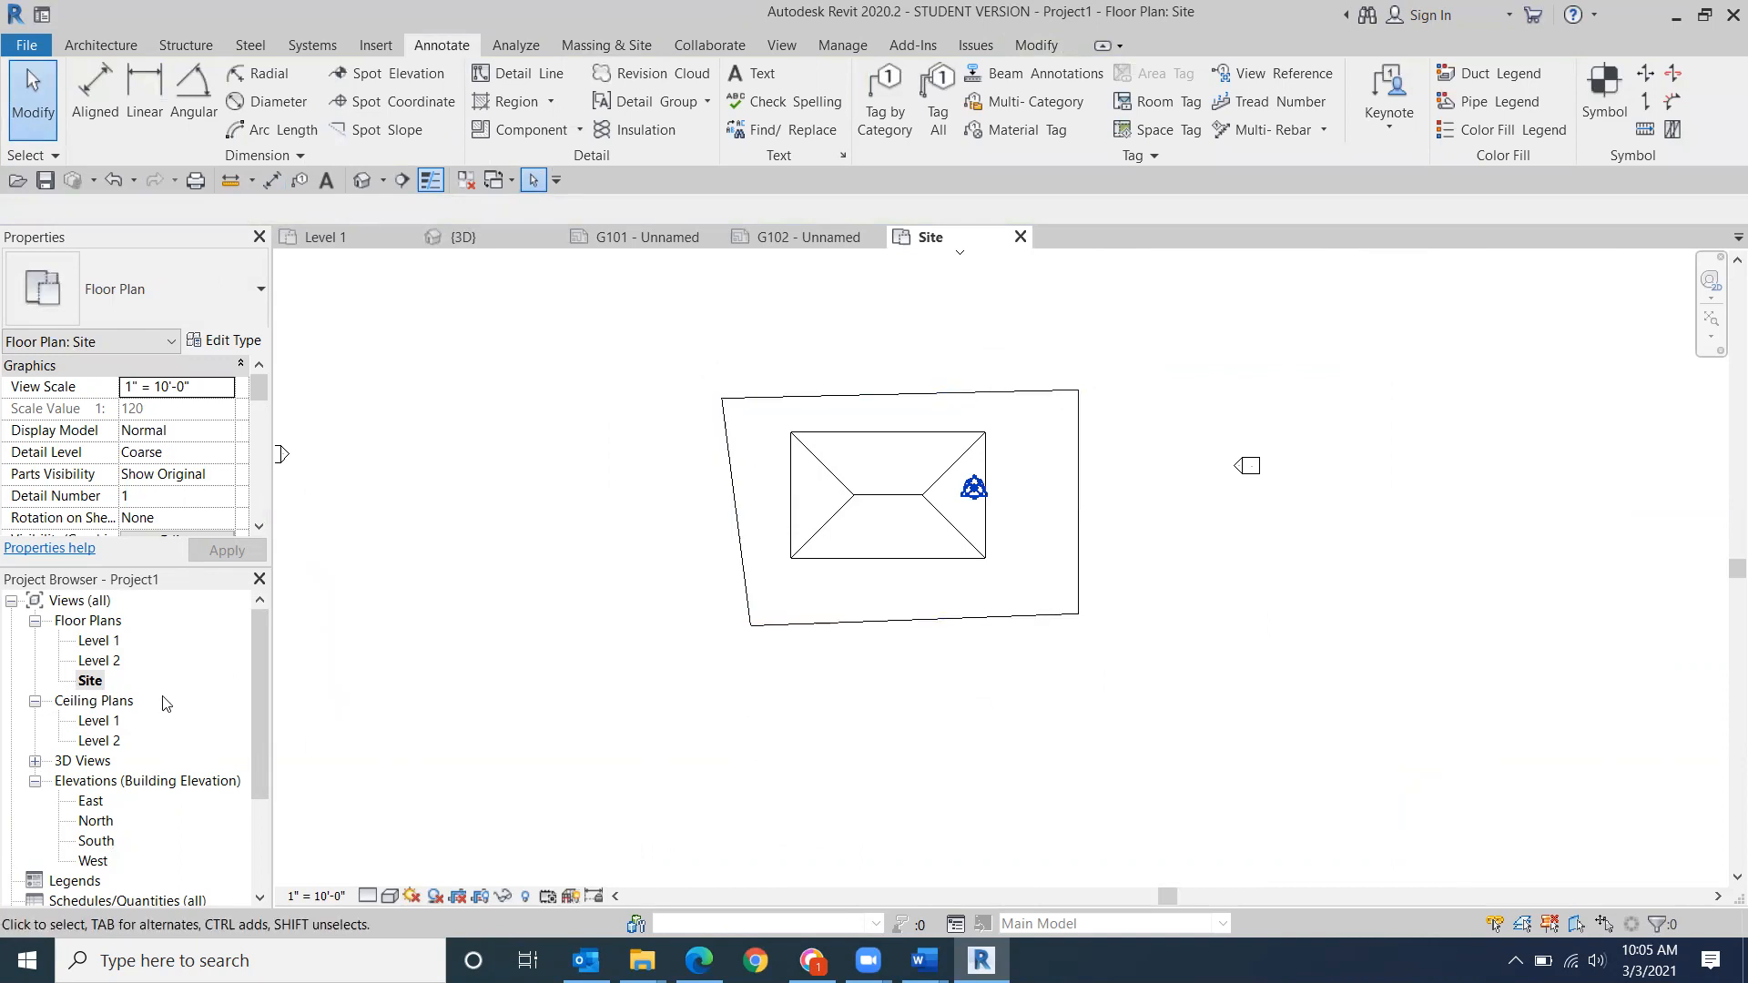
# - Return to sheet G102 and print the current window with the Microsoft Print to PDF printer
pyautogui.click(254, 713)
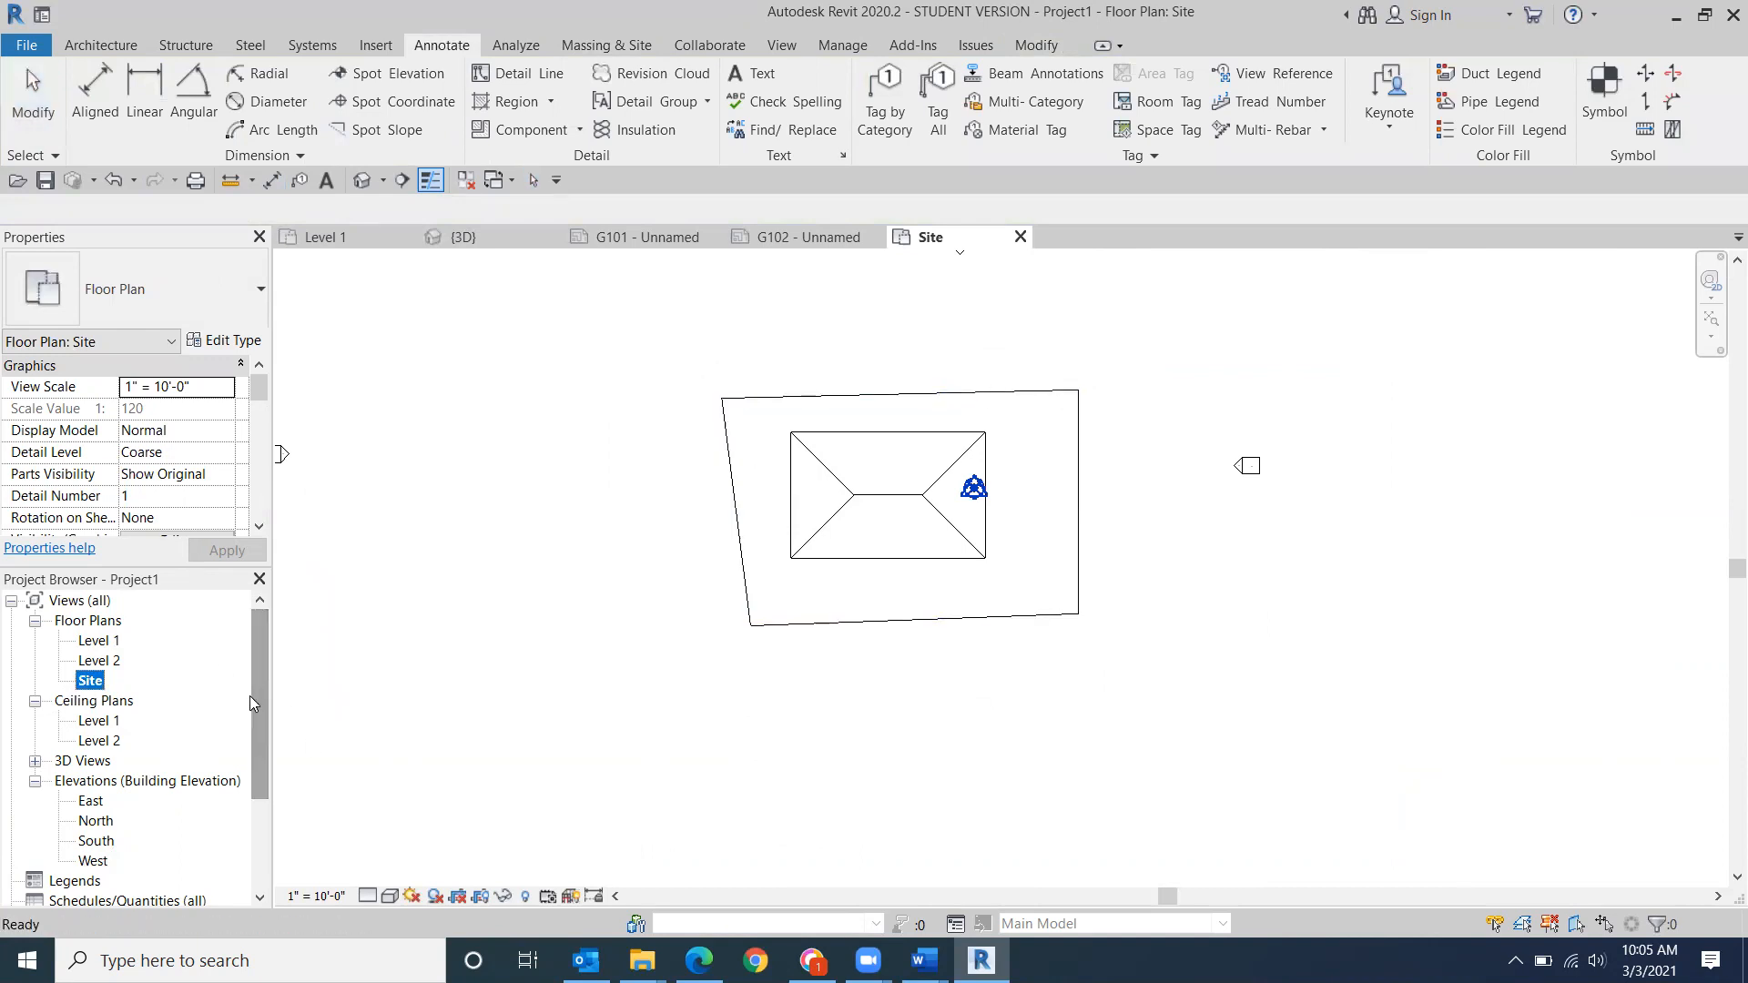
pyautogui.moveTo(261, 709); pyautogui.dragTo(261, 818)
pyautogui.doubleClick(118, 821)
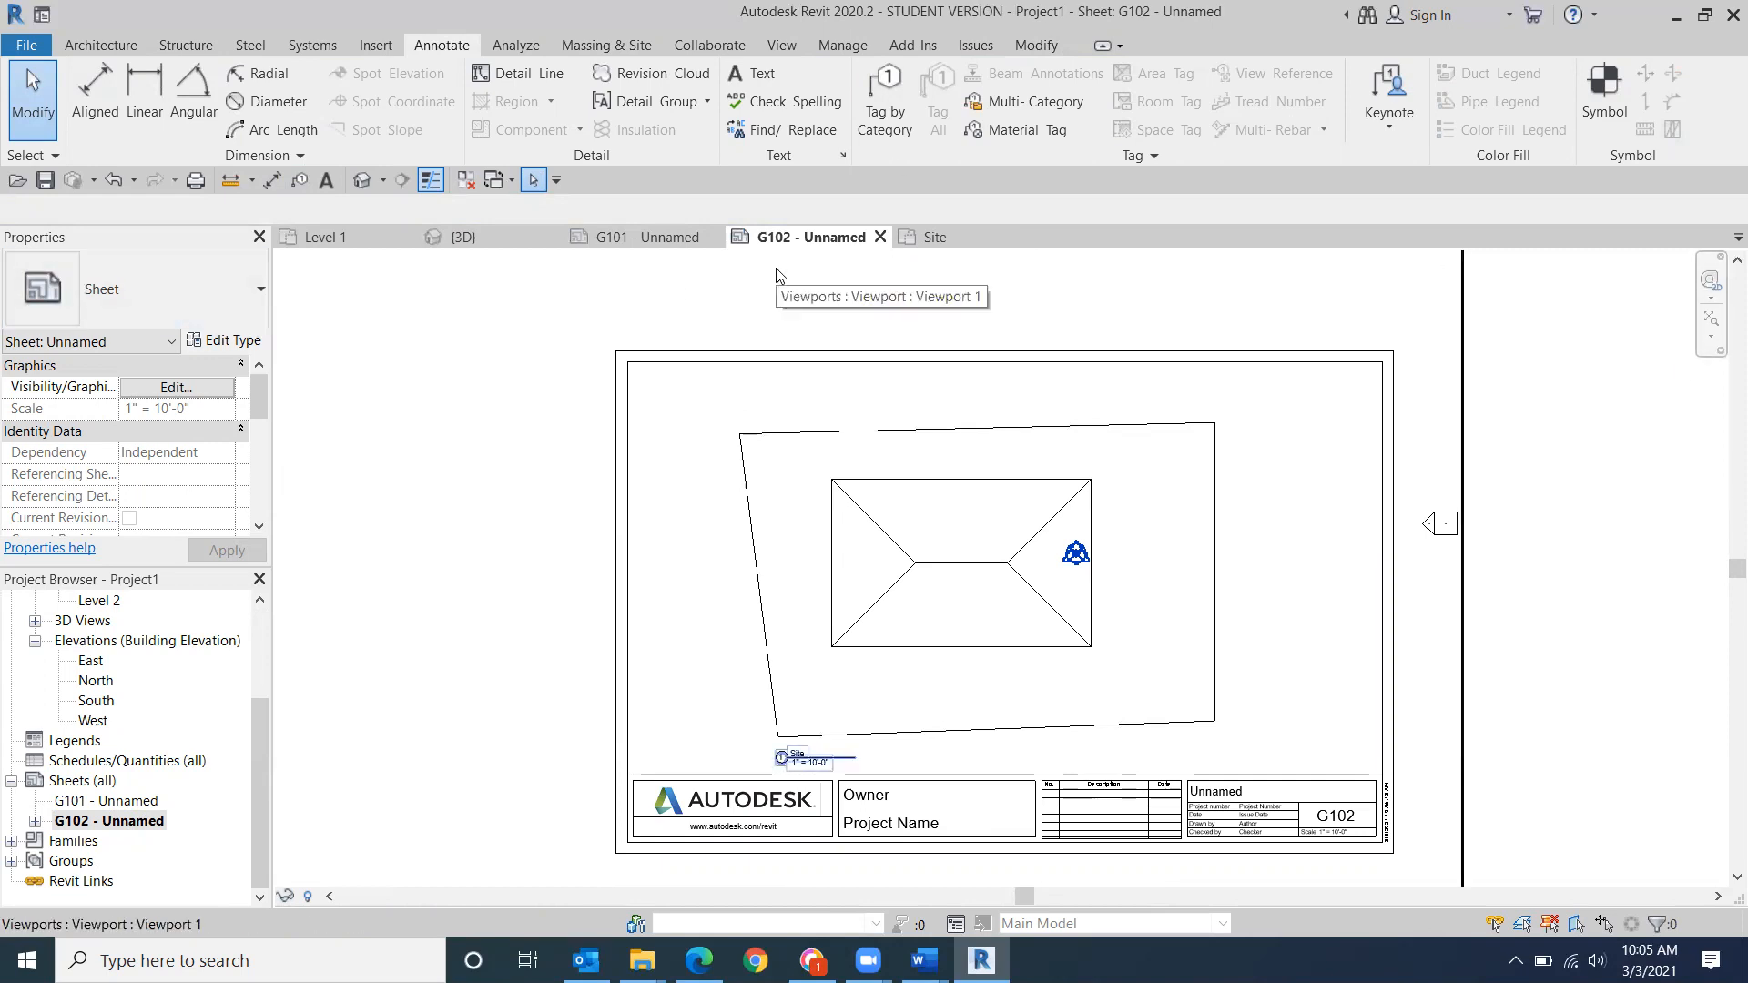
pyautogui.click(27, 46)
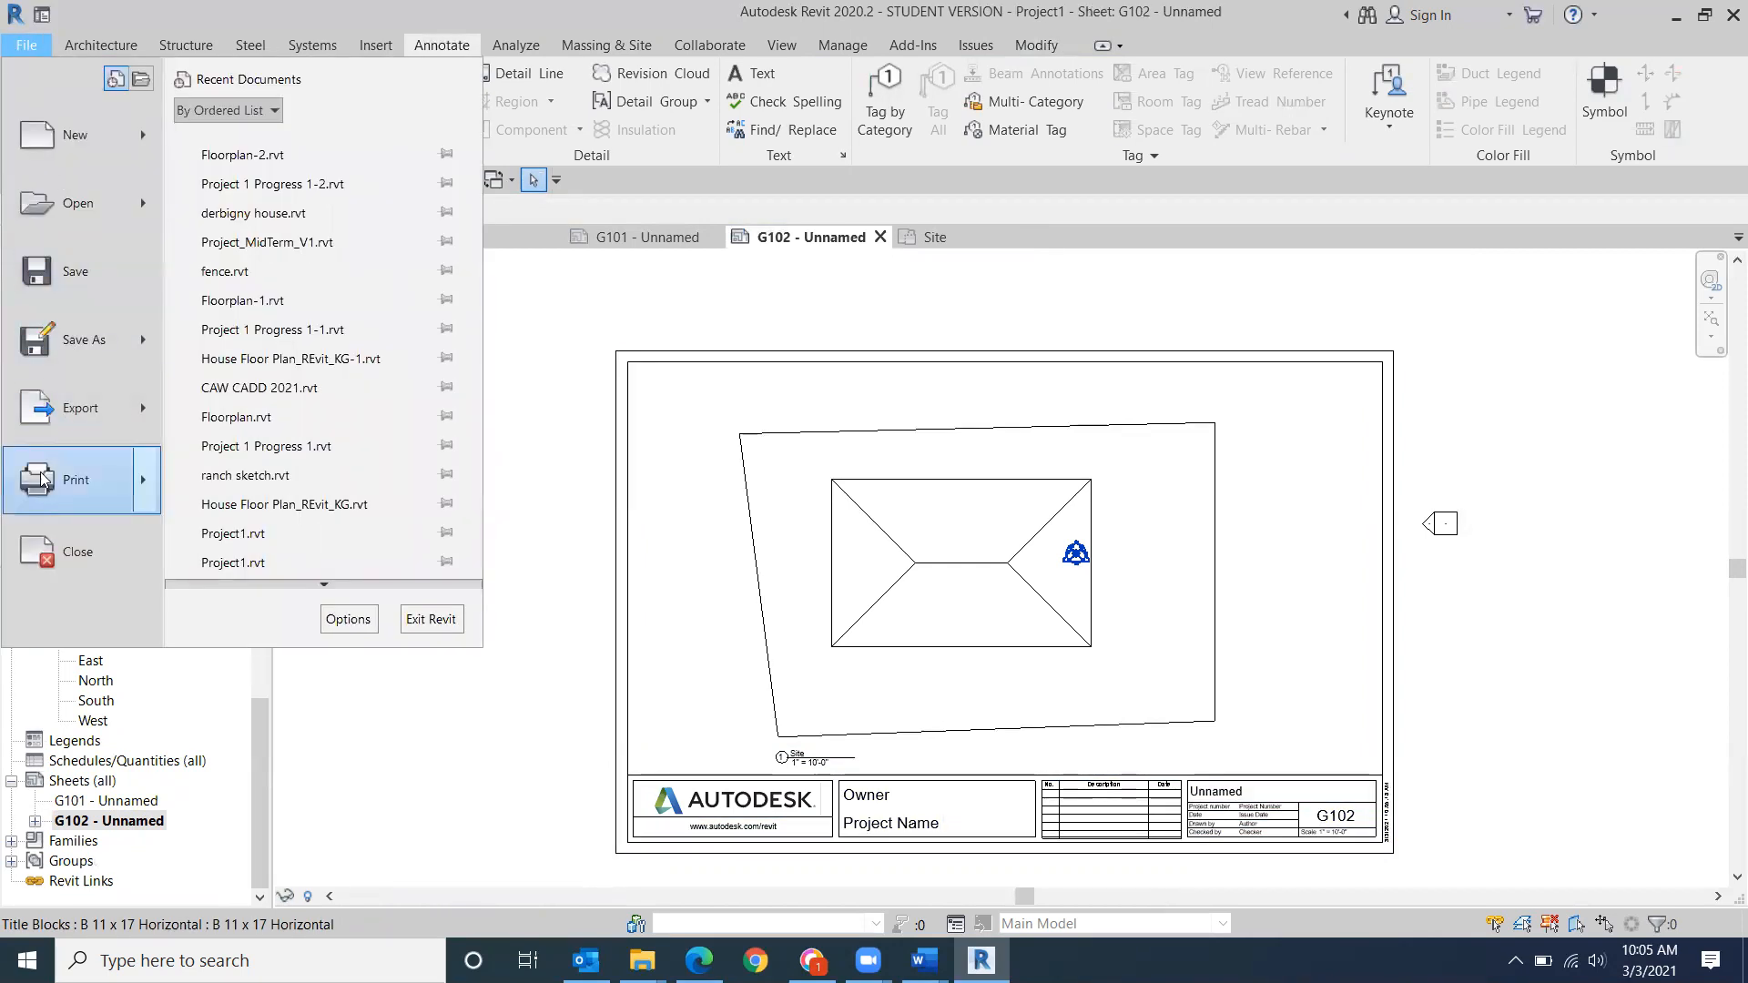
pyautogui.moveTo(46, 491)
pyautogui.click(303, 171)
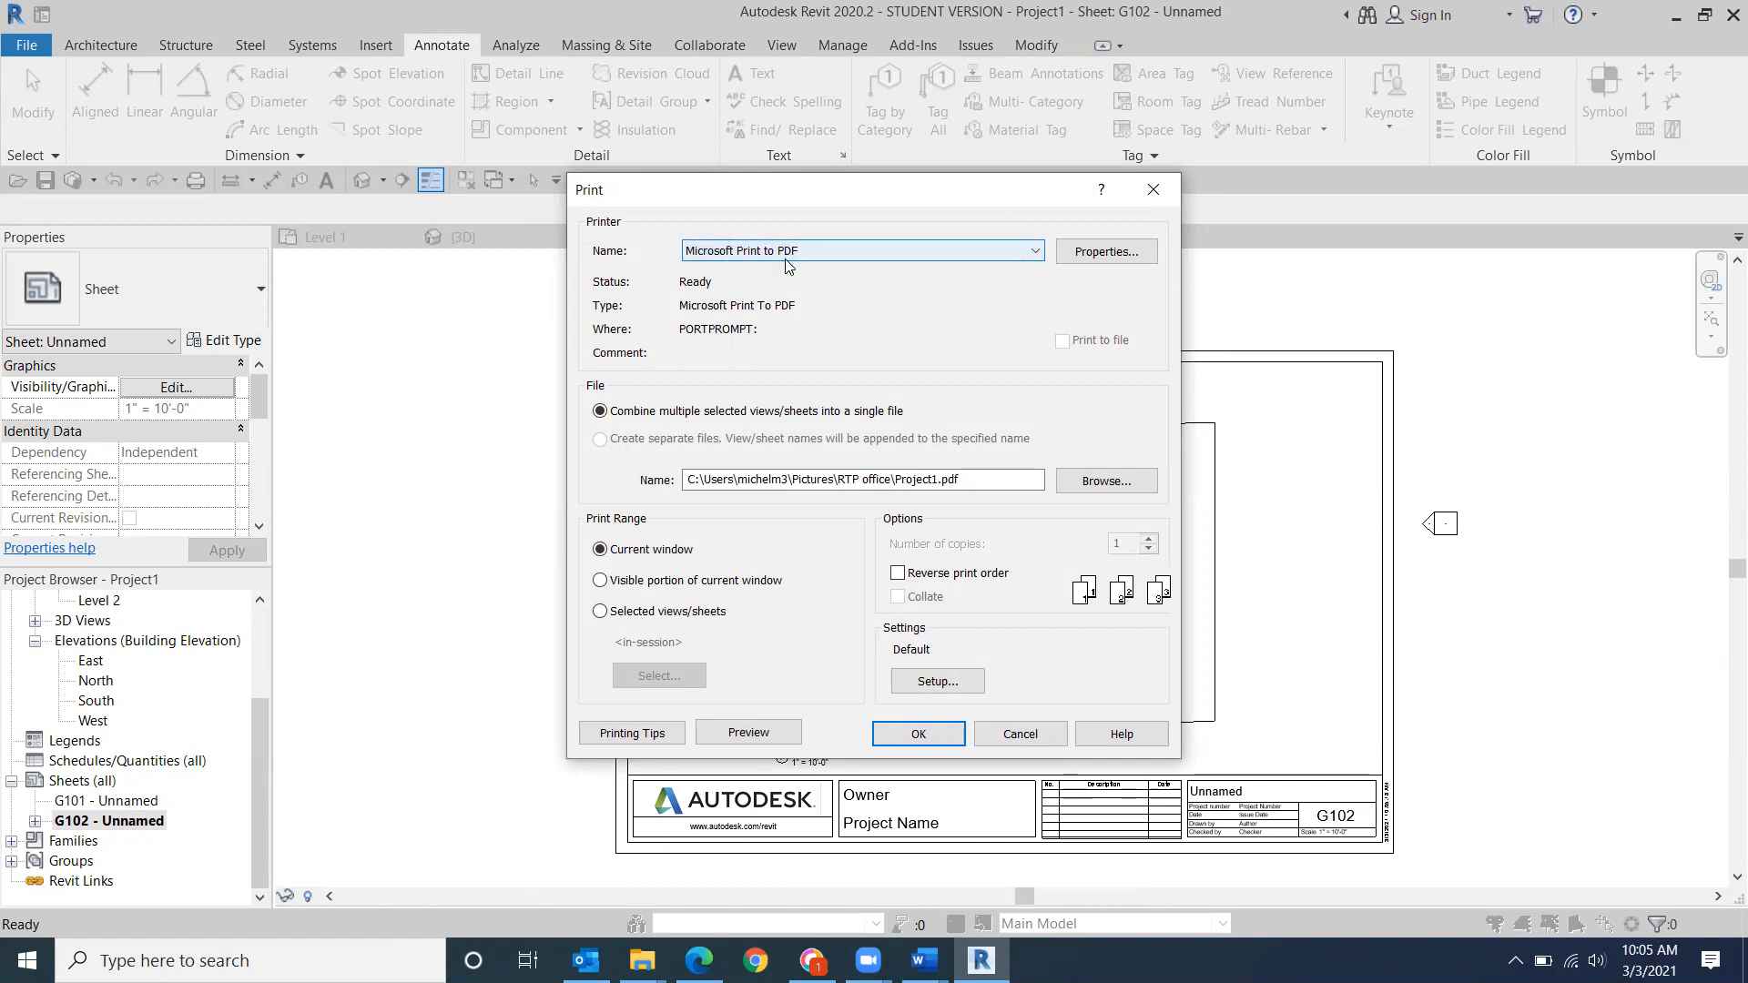
pyautogui.click(1038, 251)
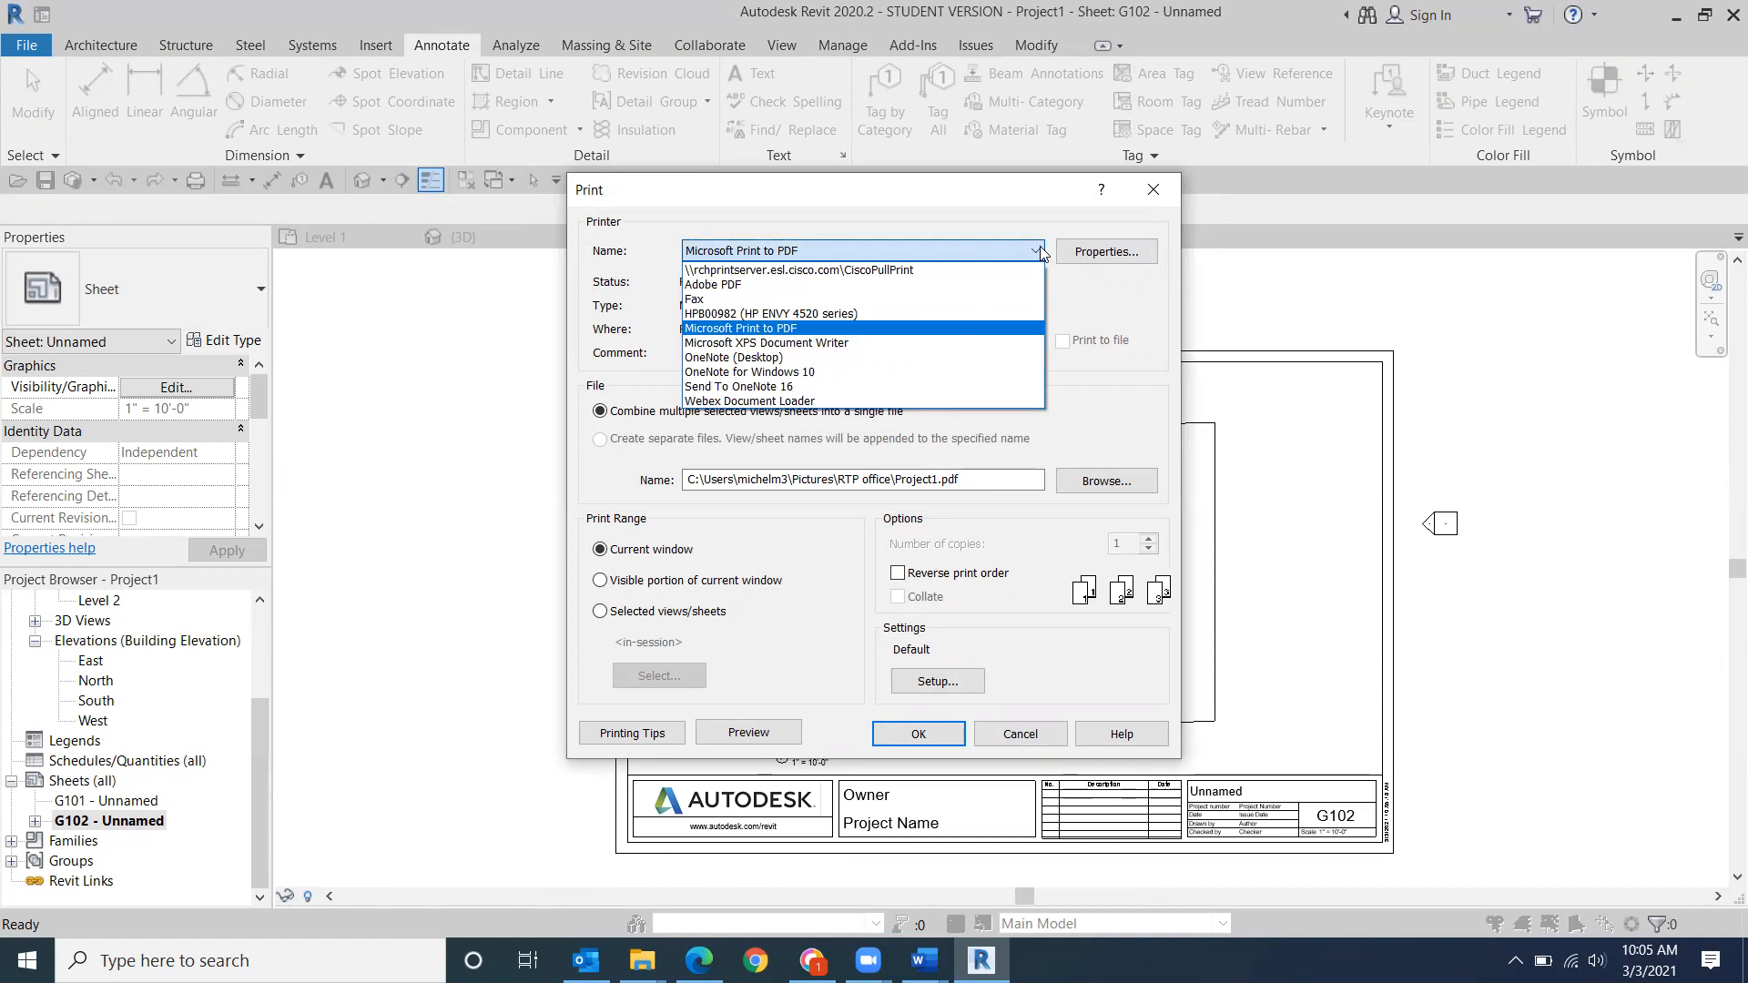
pyautogui.click(1039, 245)
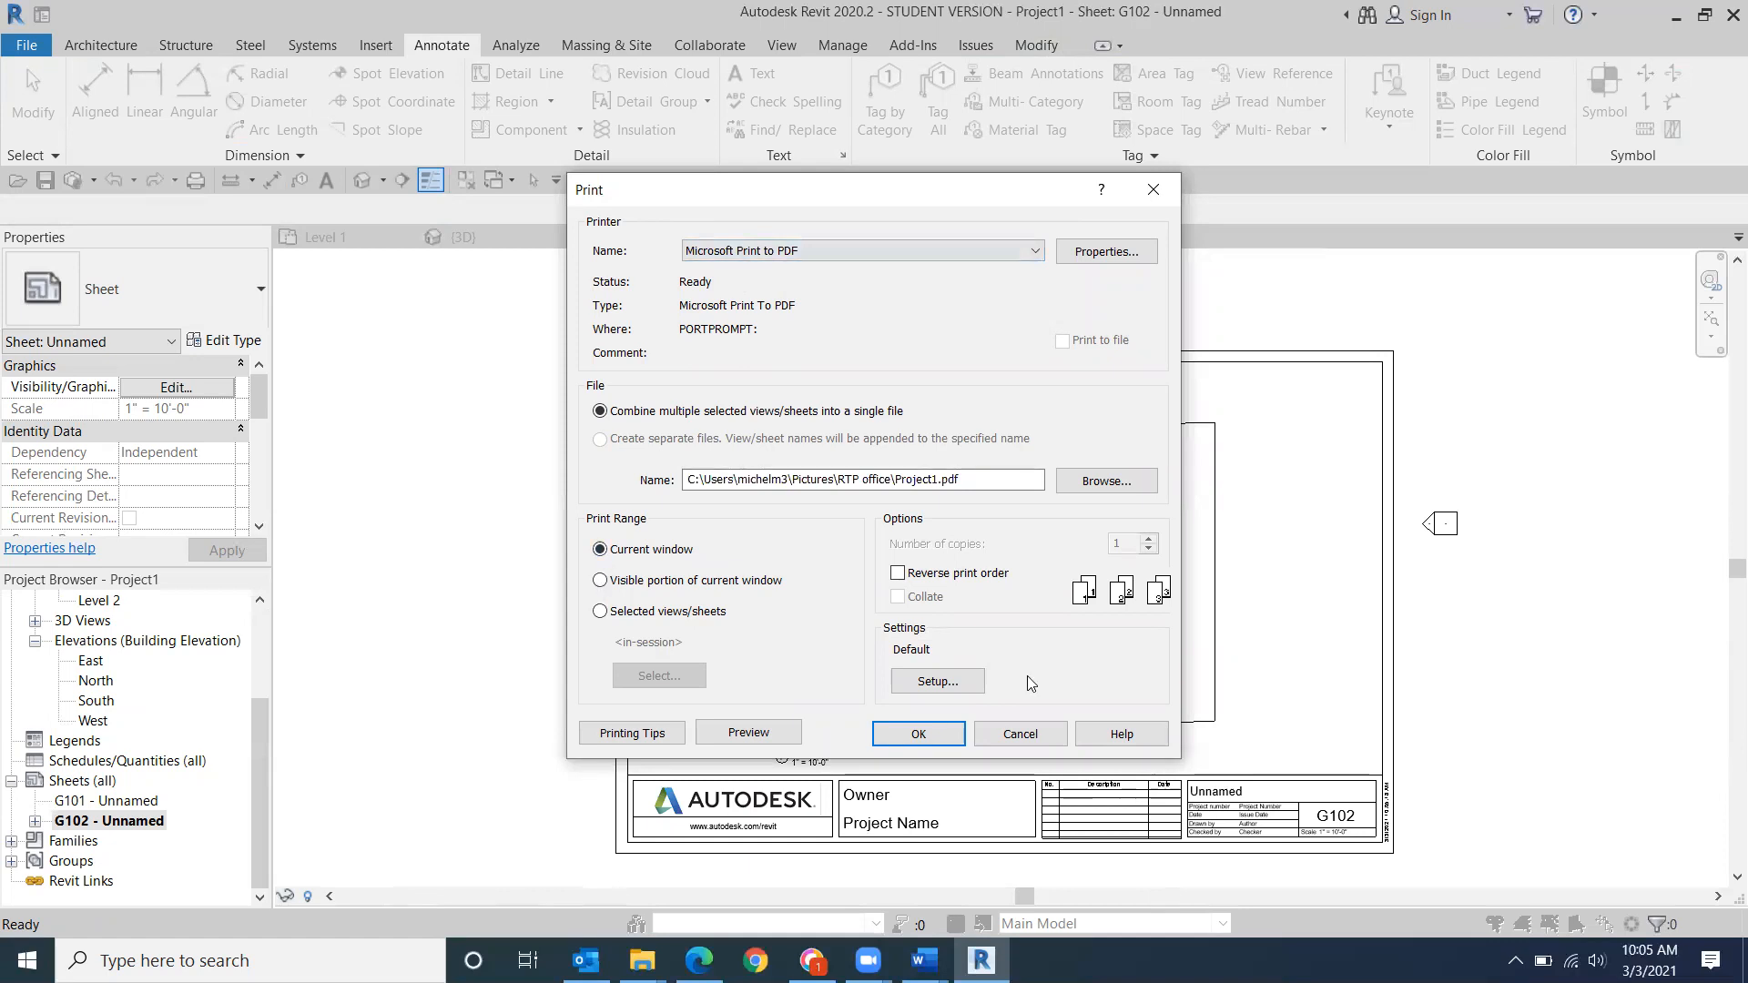
pyautogui.click(920, 734)
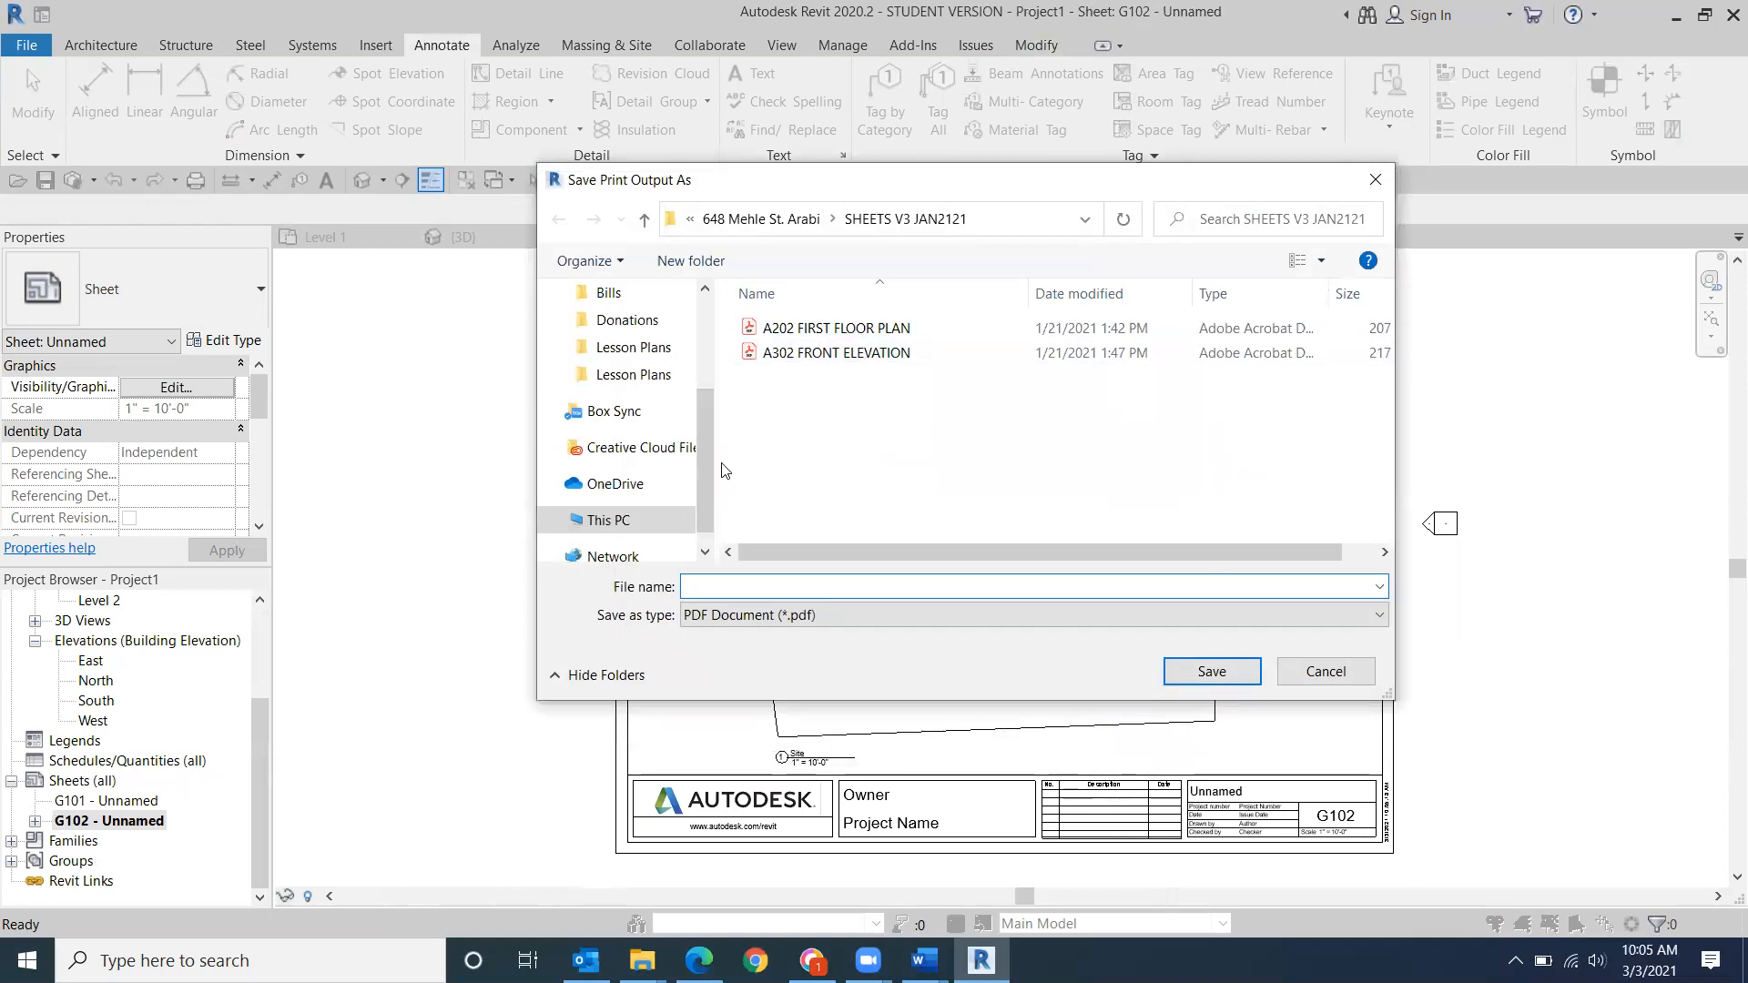
# - Browse to the Documents > MCM > DCC > 1. Spring 2021 folder as the save location for the PDF
pyautogui.moveTo(706, 459); pyautogui.dragTo(707, 346)
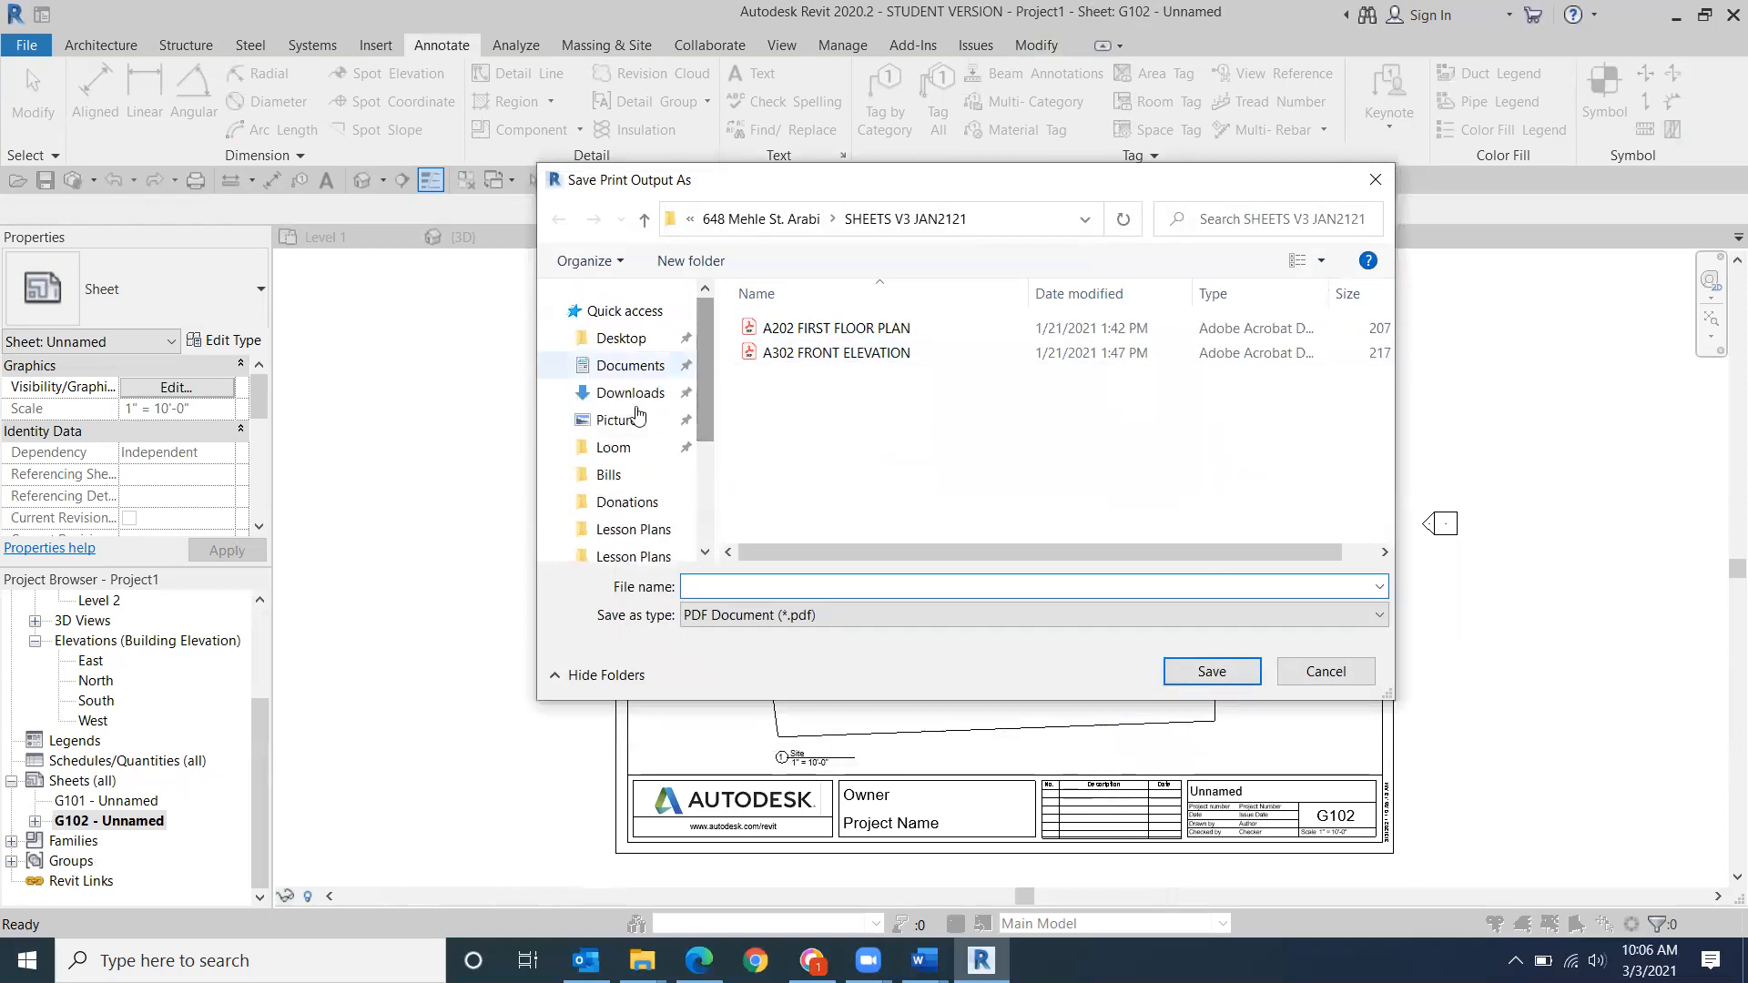
pyautogui.moveTo(707, 410)
pyautogui.mouseDown()
pyautogui.moveTo(714, 455)
pyautogui.moveTo(710, 414)
pyautogui.mouseUp()
pyautogui.click(628, 371)
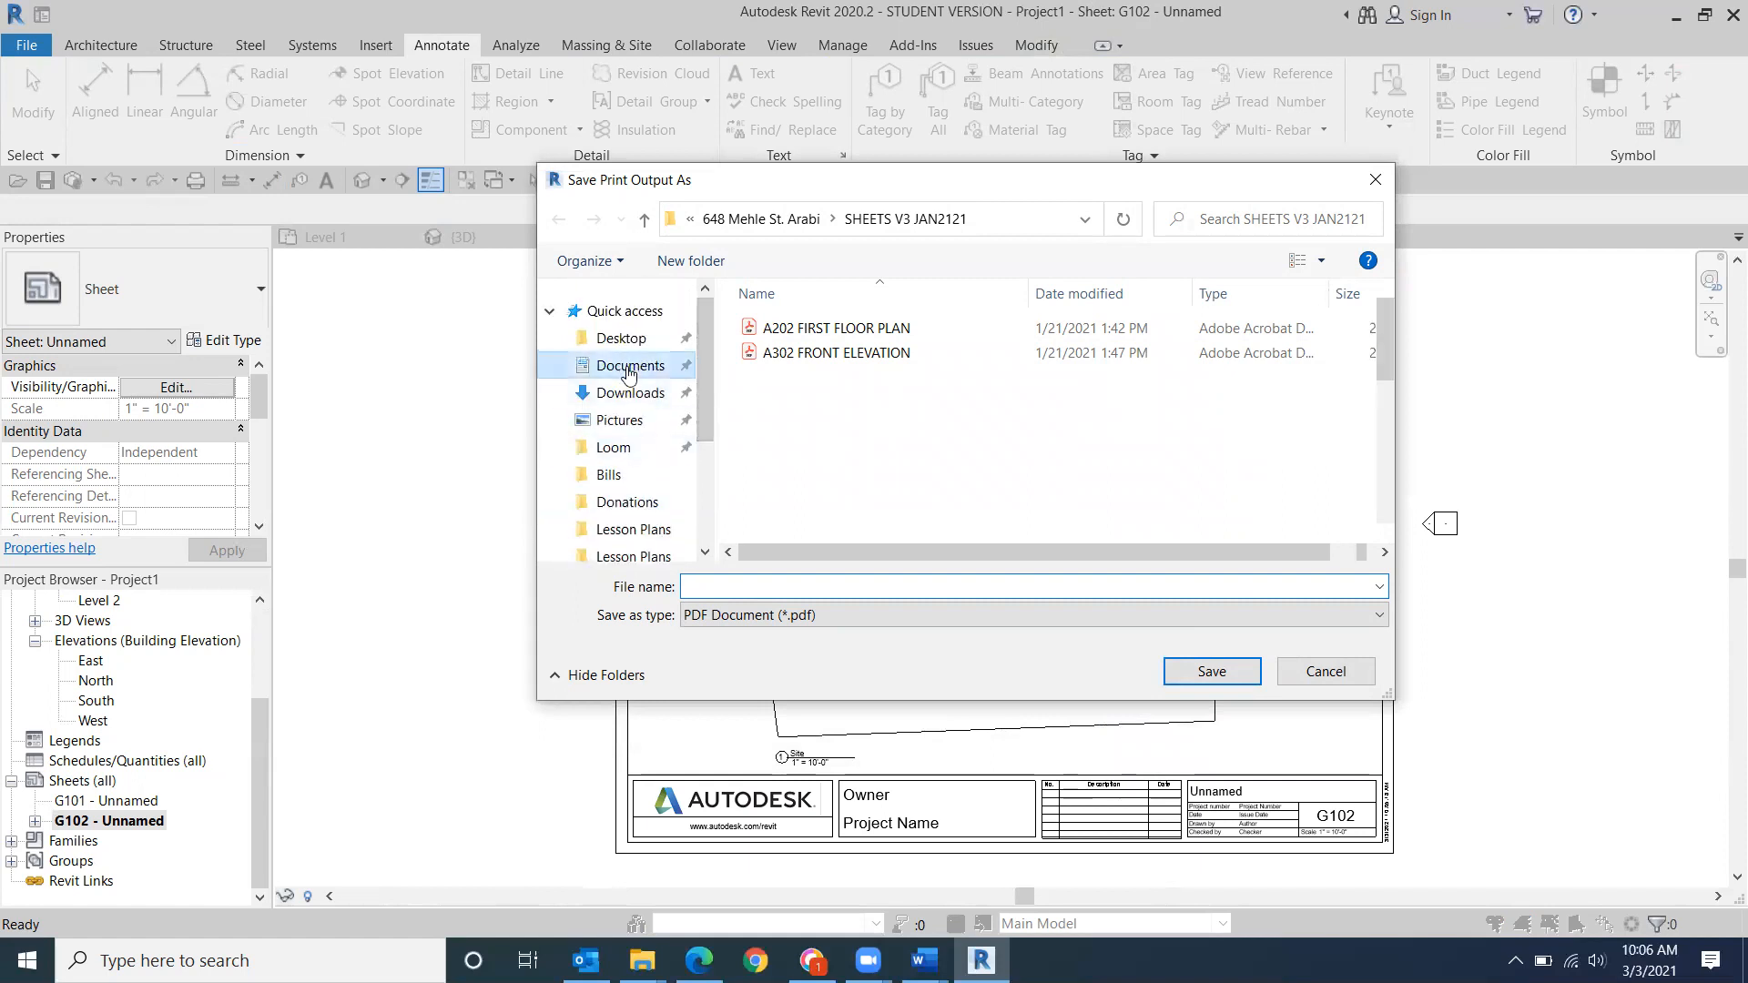
pyautogui.scroll(-3, 889, 382)
pyautogui.doubleClick(872, 453)
pyautogui.doubleClick(874, 452)
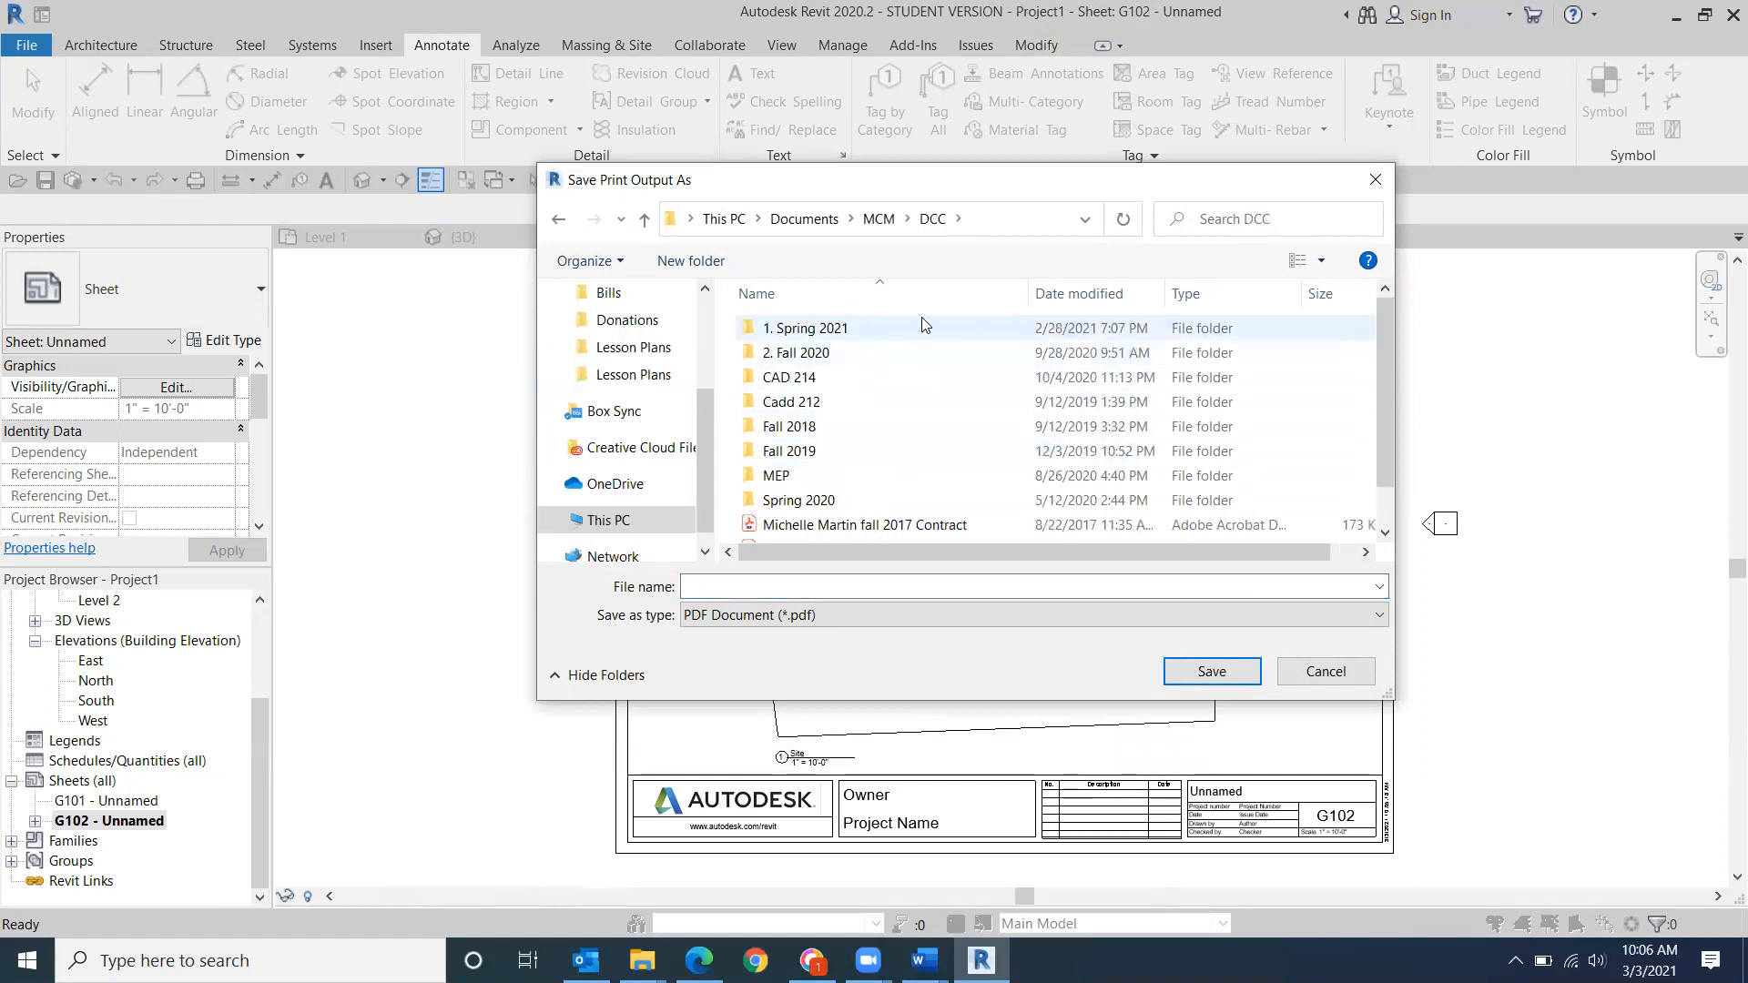
pyautogui.doubleClick(924, 327)
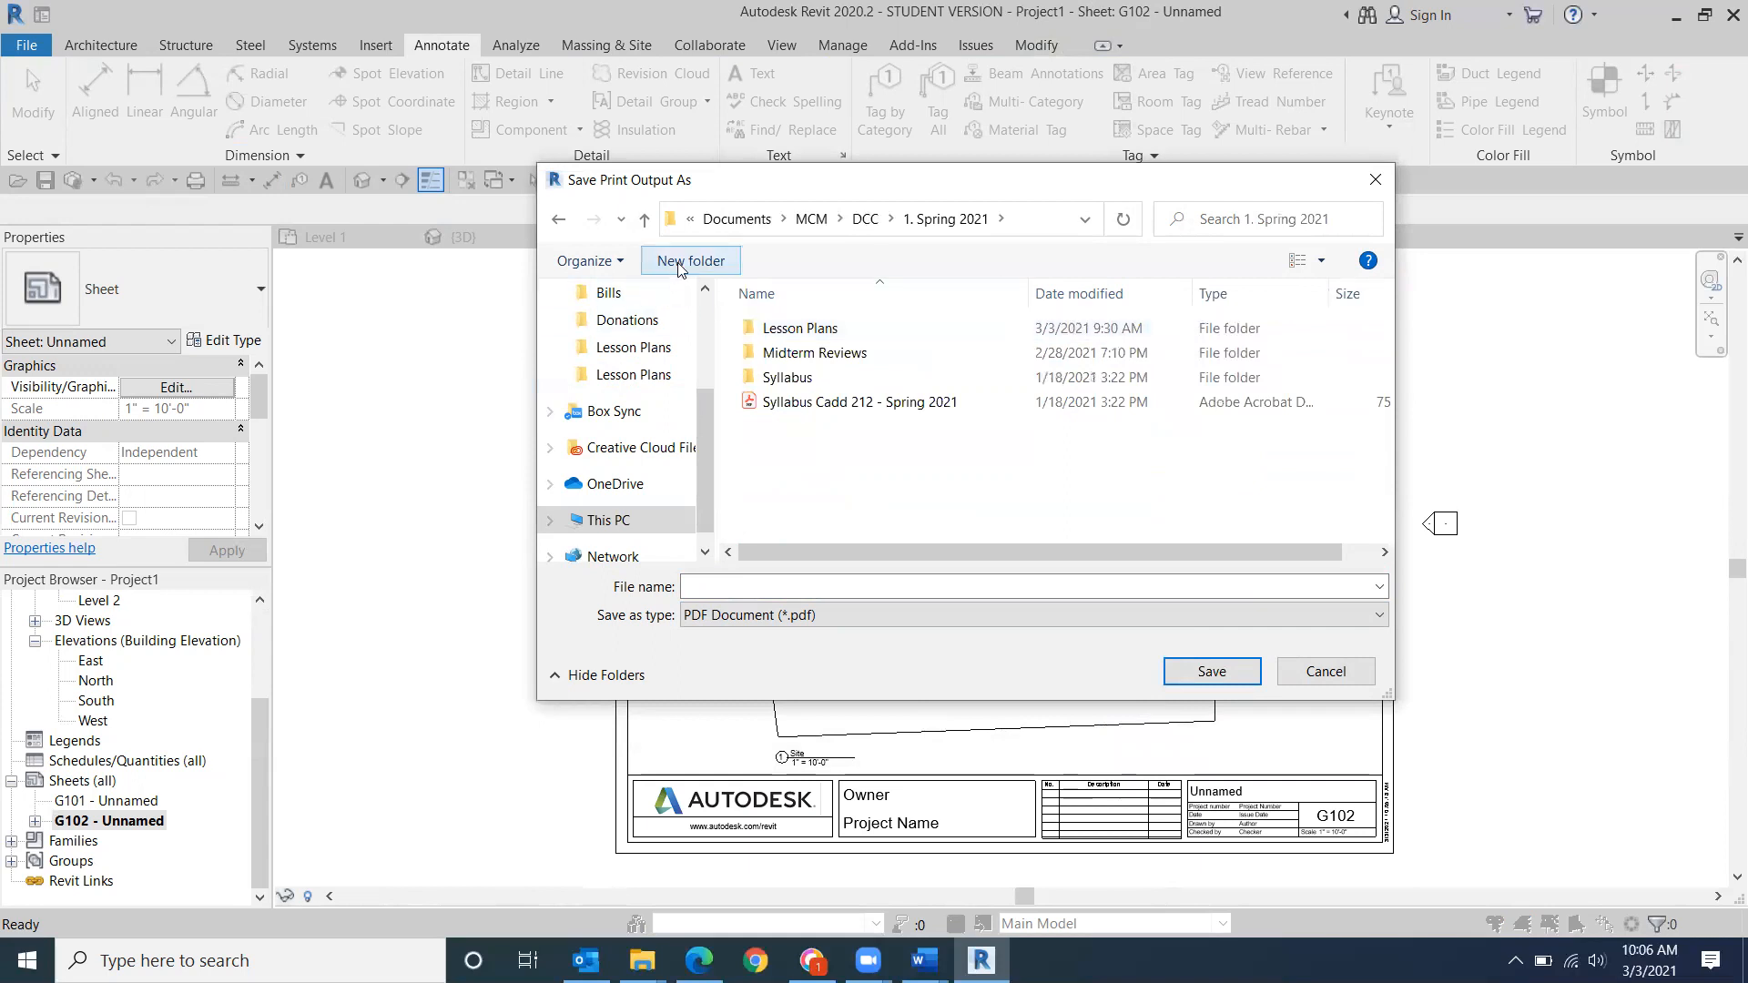
# - Create a Midterm Project folder in 1. Spring 2021 and save the print output in it as A101 Site Plan
pyautogui.write('Midterm P')
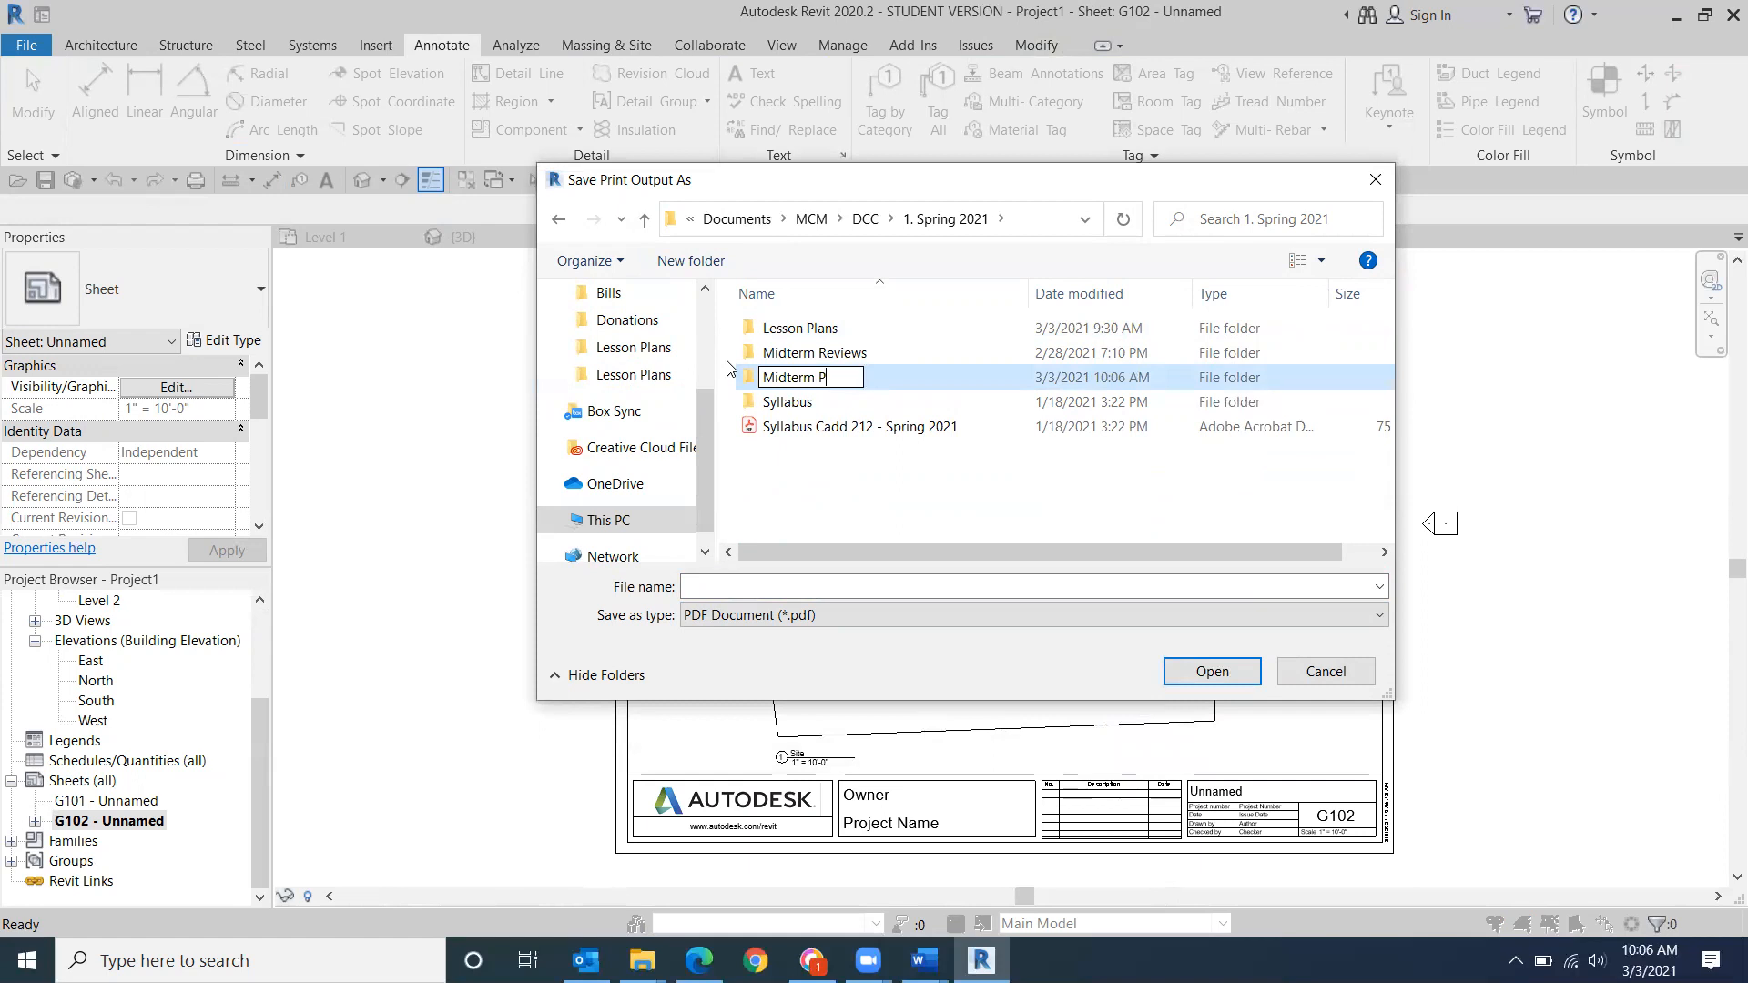
pyautogui.write('roject')
pyautogui.click(959, 384)
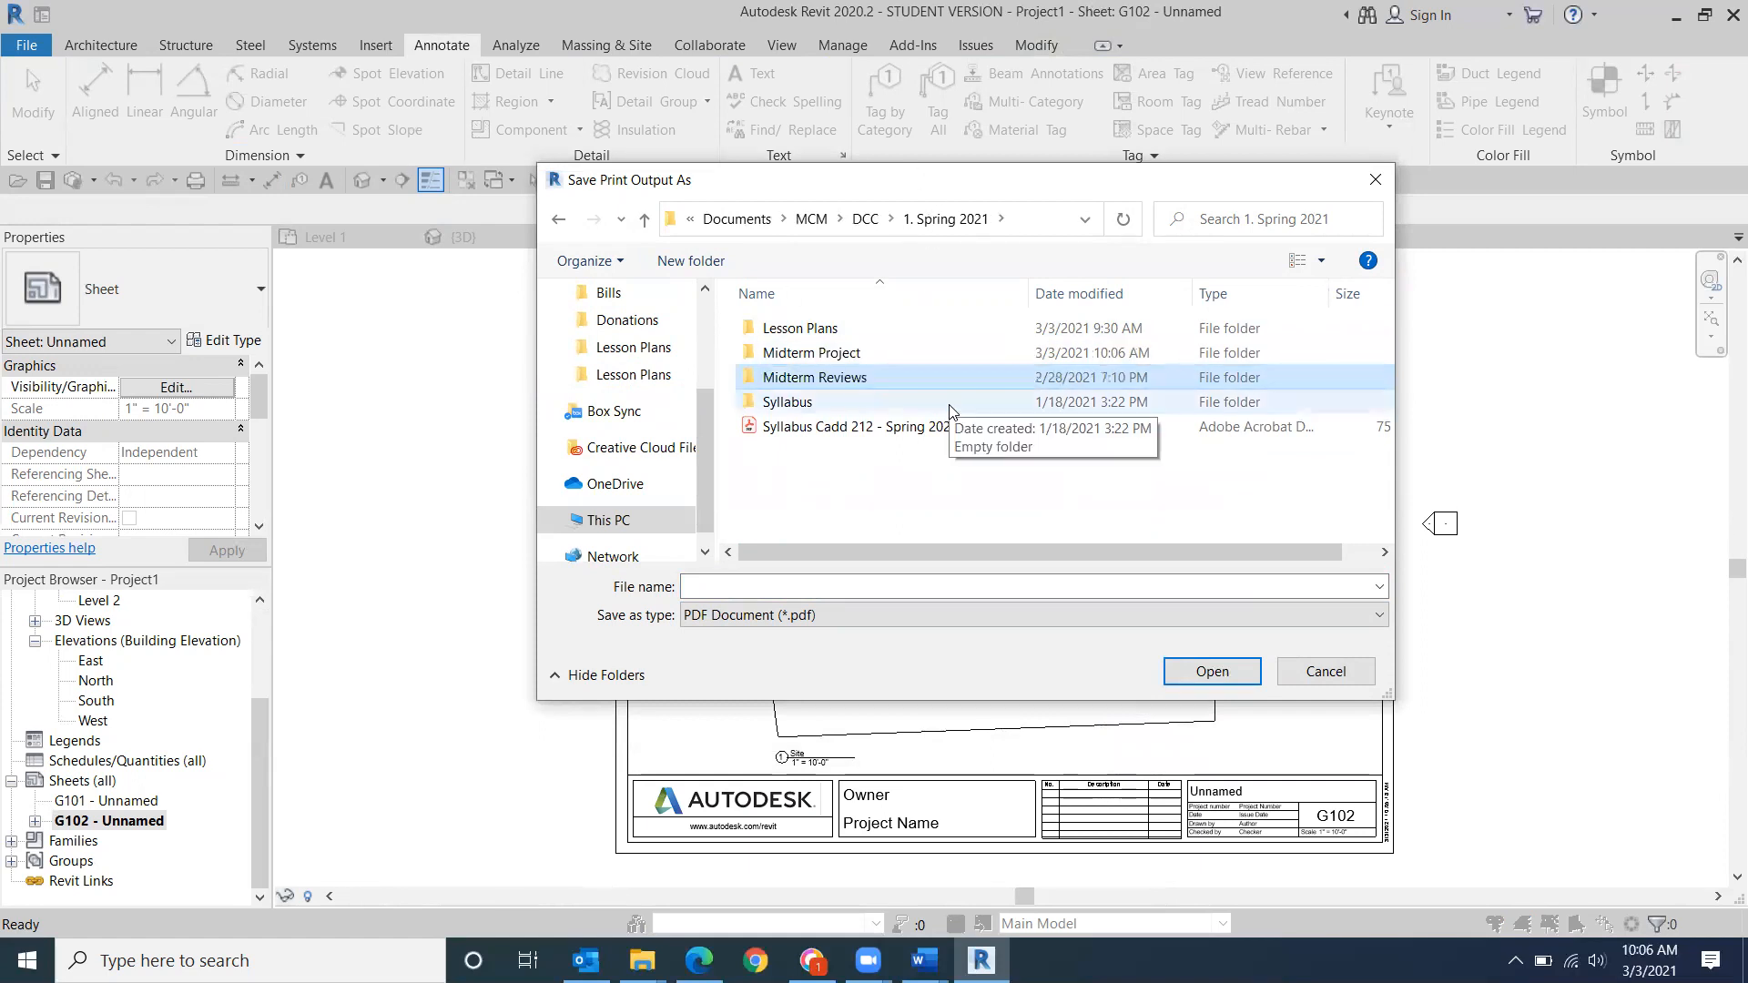
pyautogui.doubleClick(941, 352)
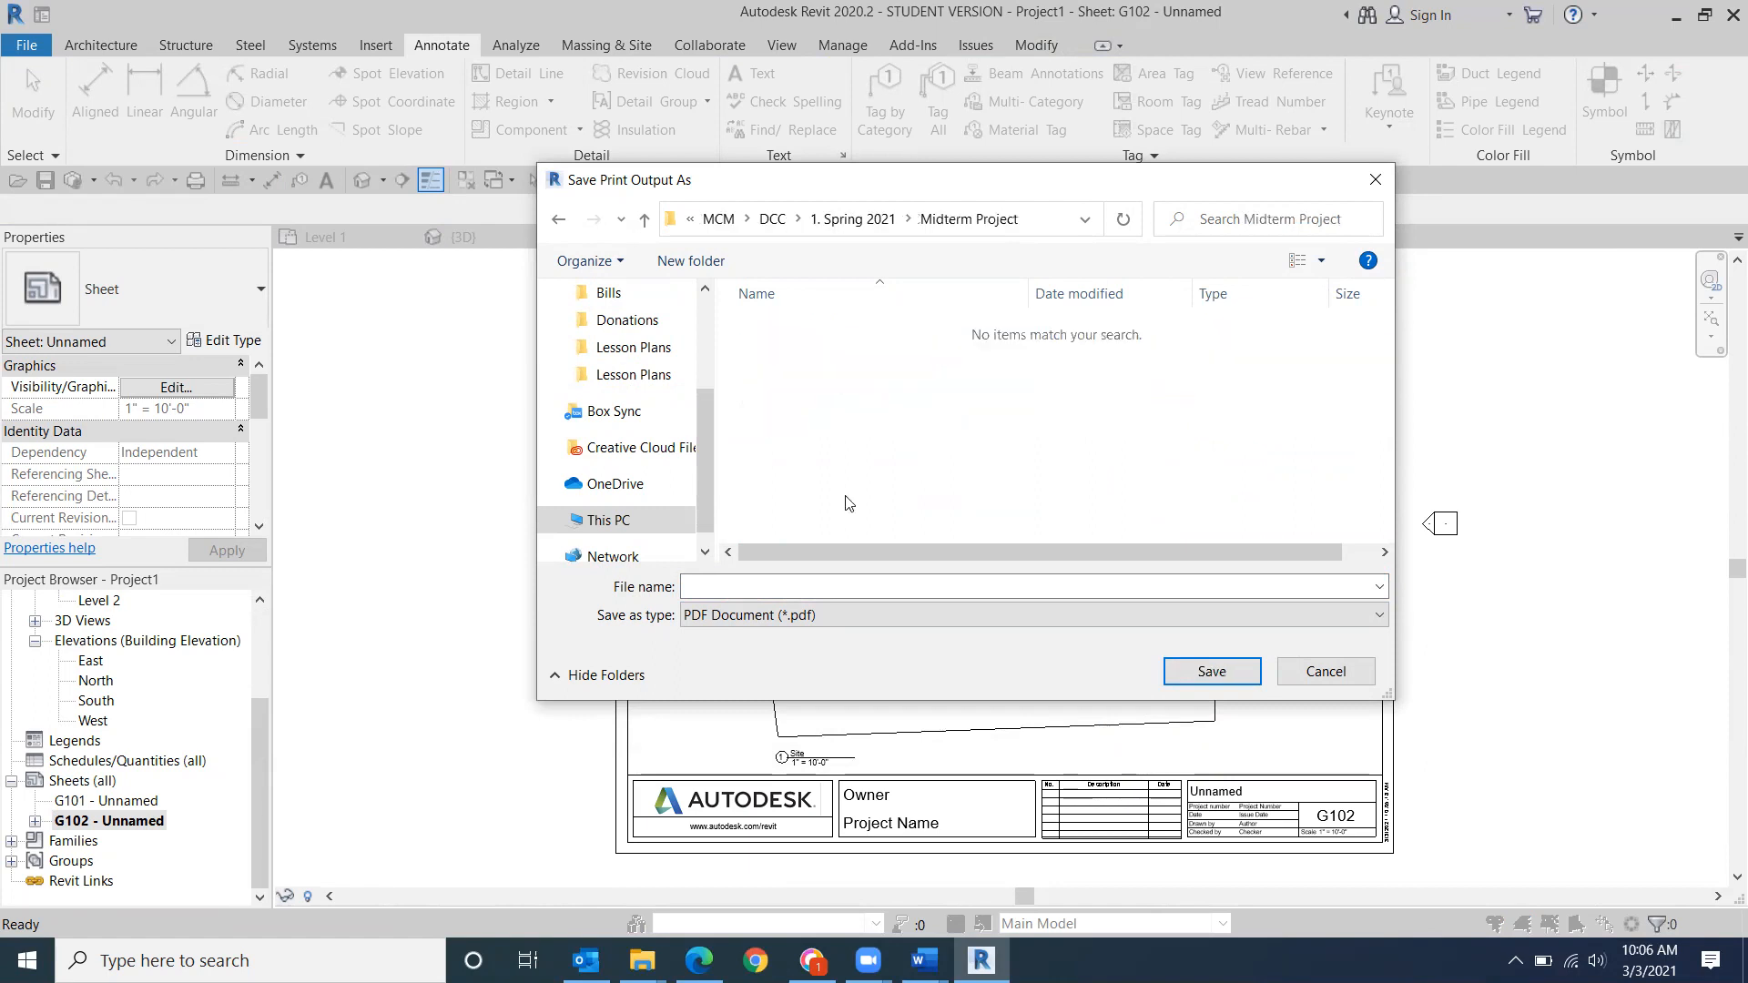
pyautogui.click(791, 586)
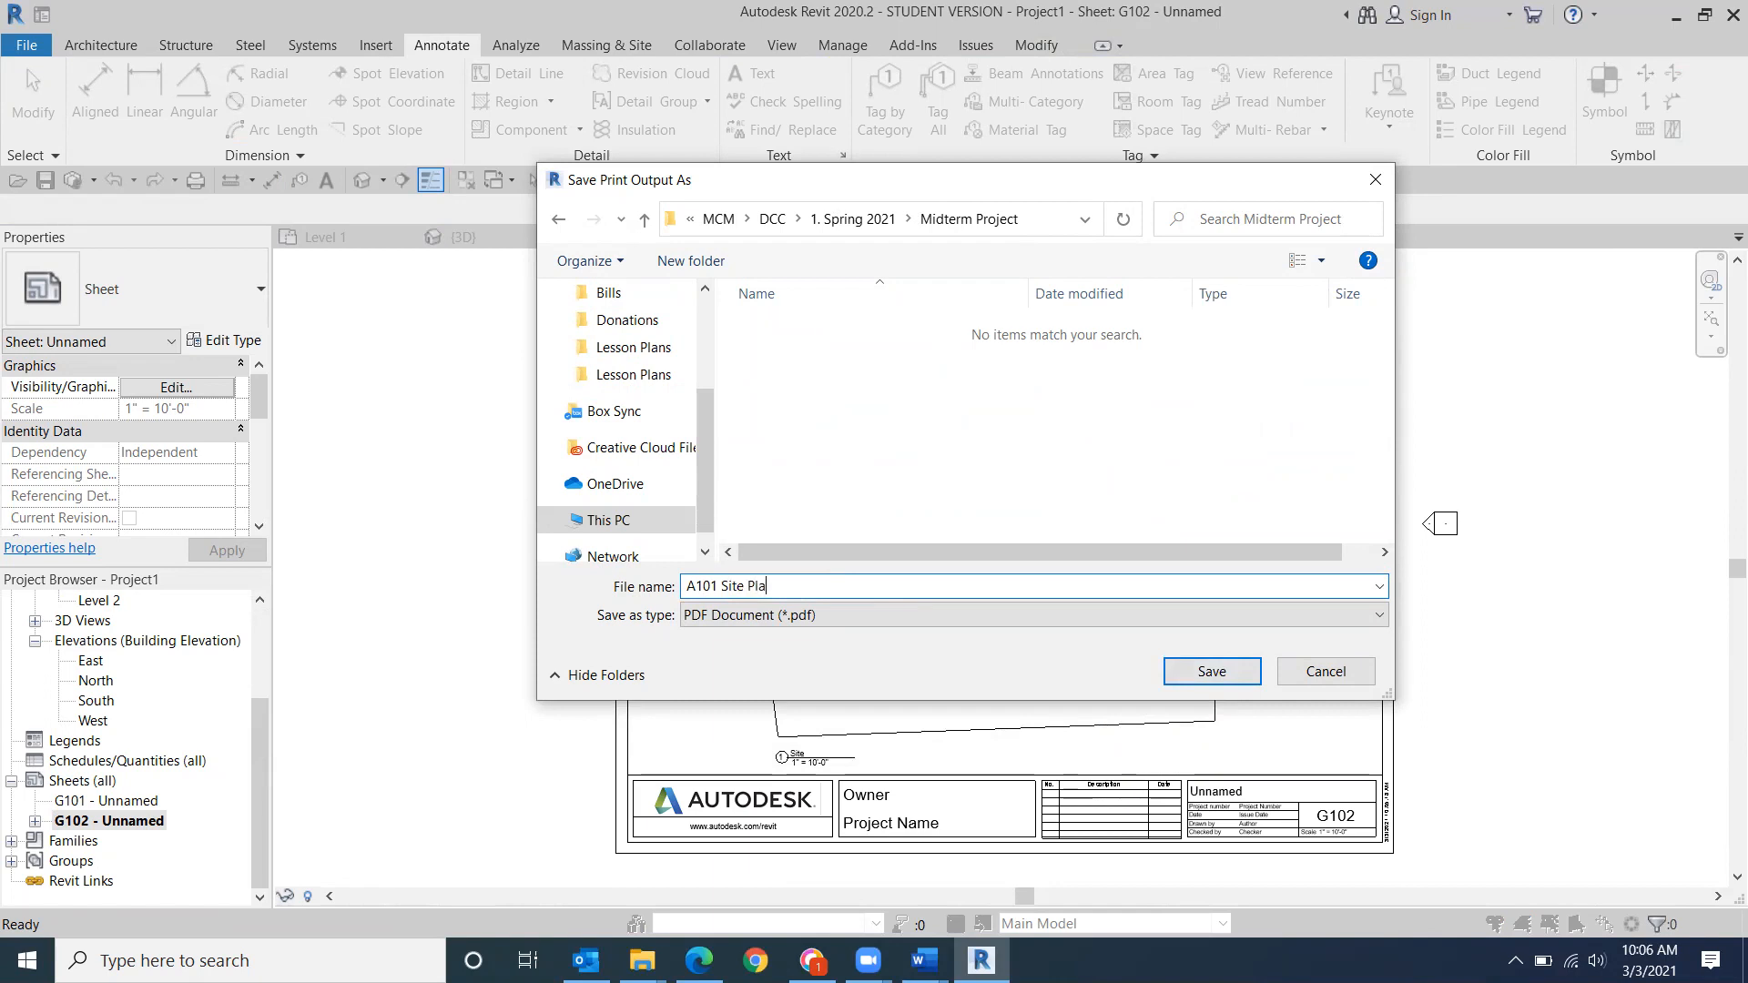
pyautogui.click(1209, 672)
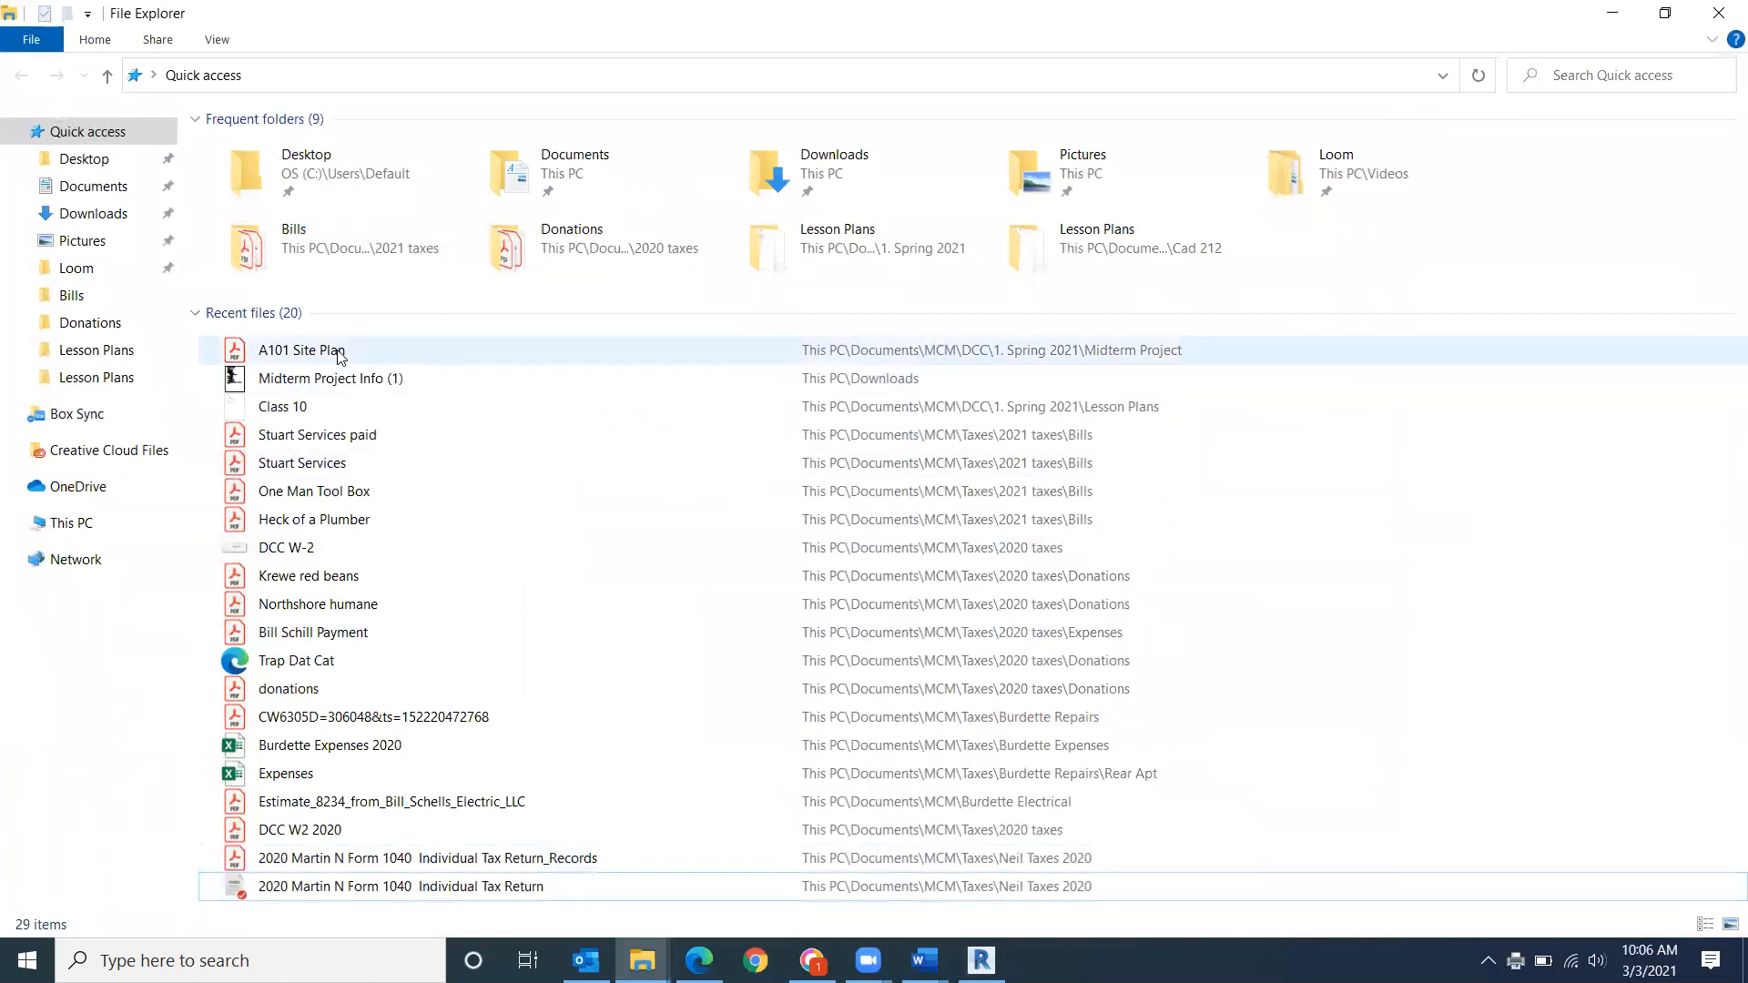
# - Open the A101 Site Plan PDF in a maximized window to review the printed sheet, and return to Revit
pyautogui.doubleClick(339, 352)
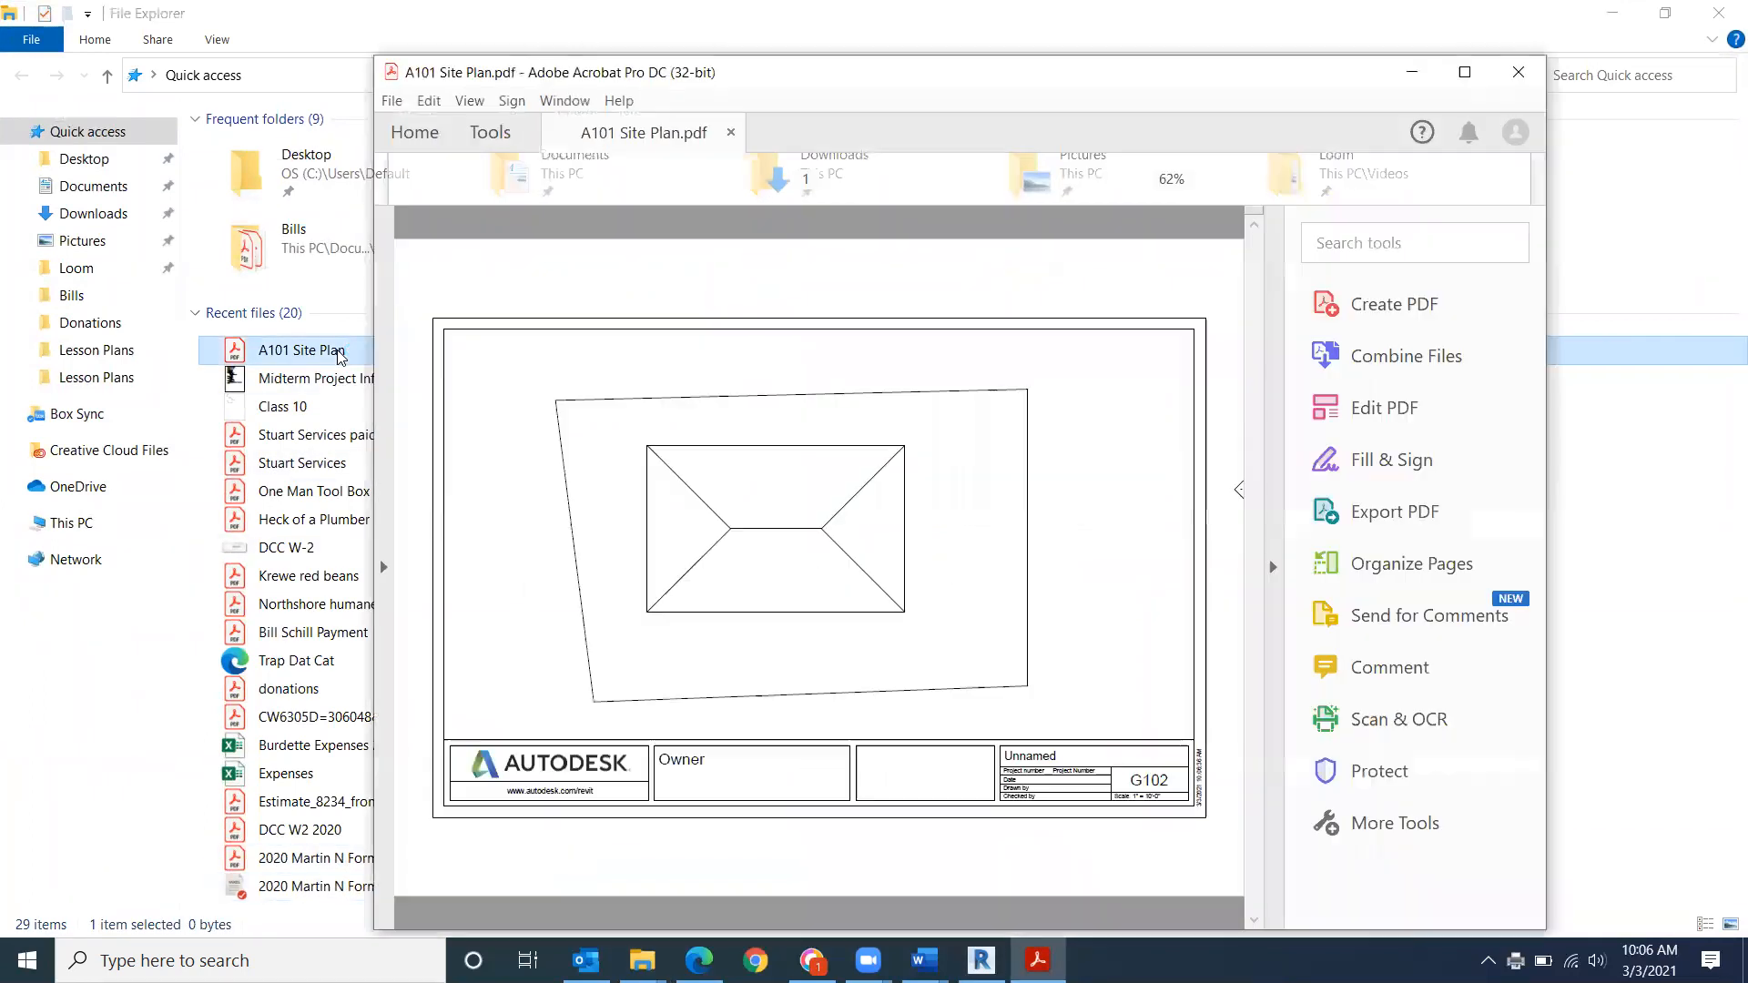
pyautogui.click(1464, 72)
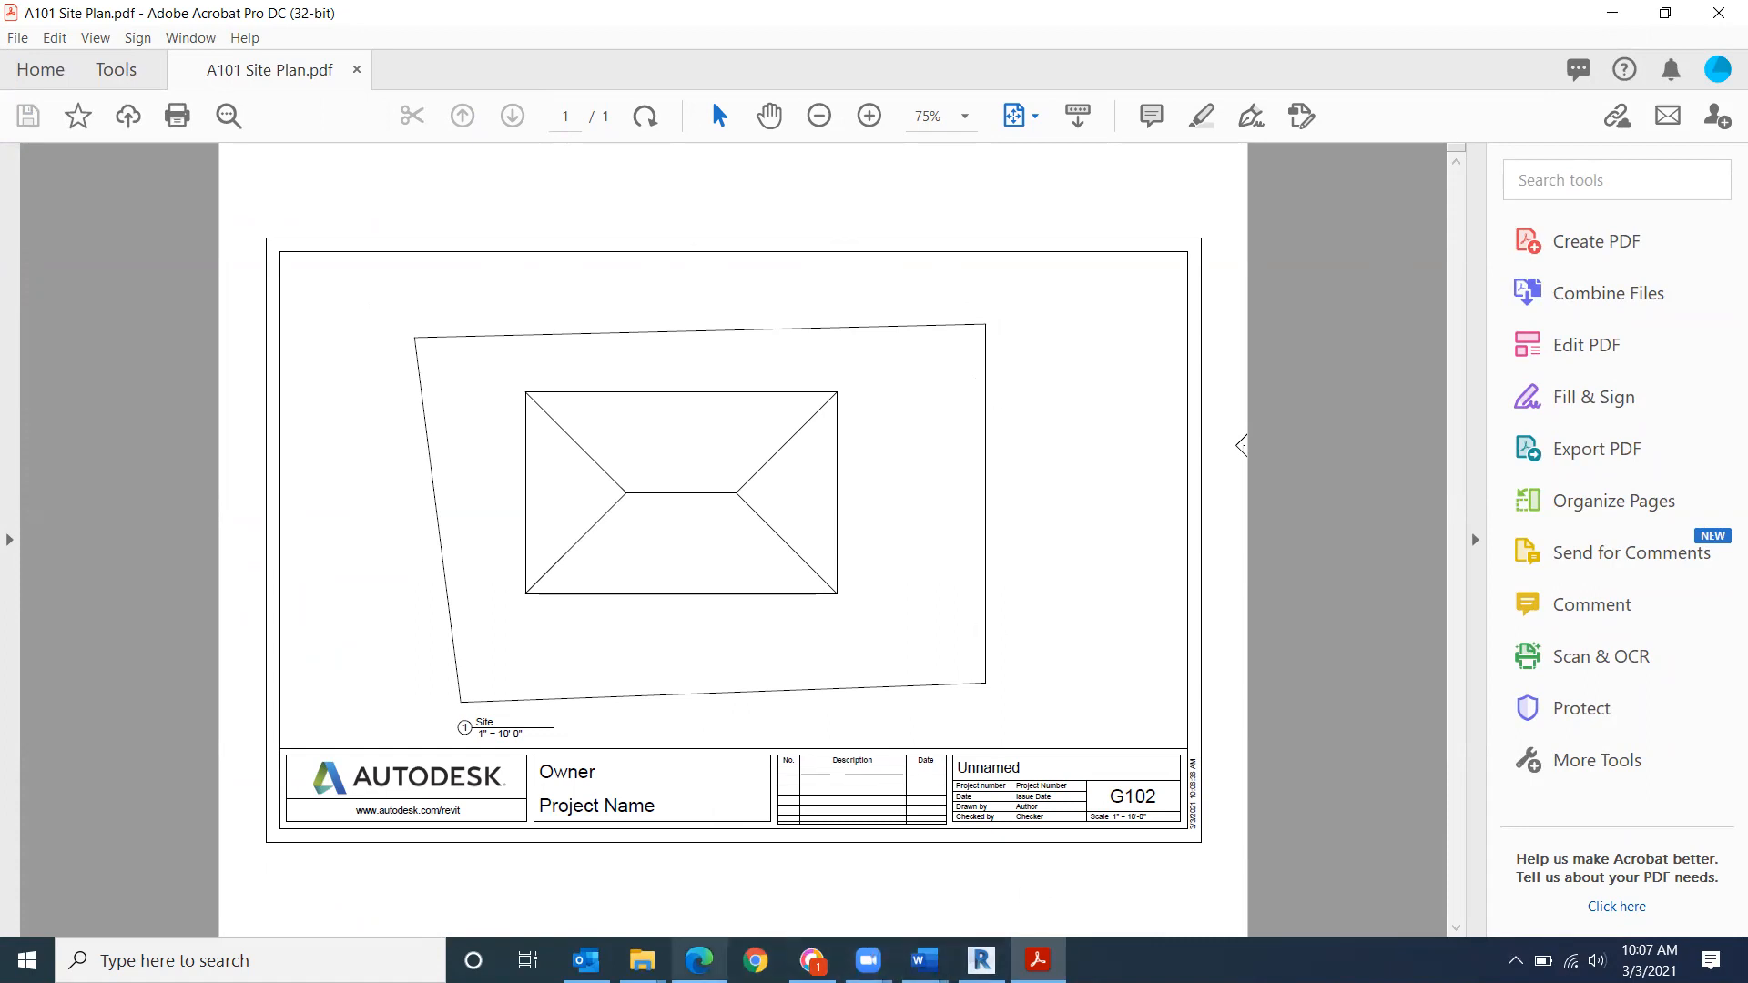
pyautogui.click(981, 961)
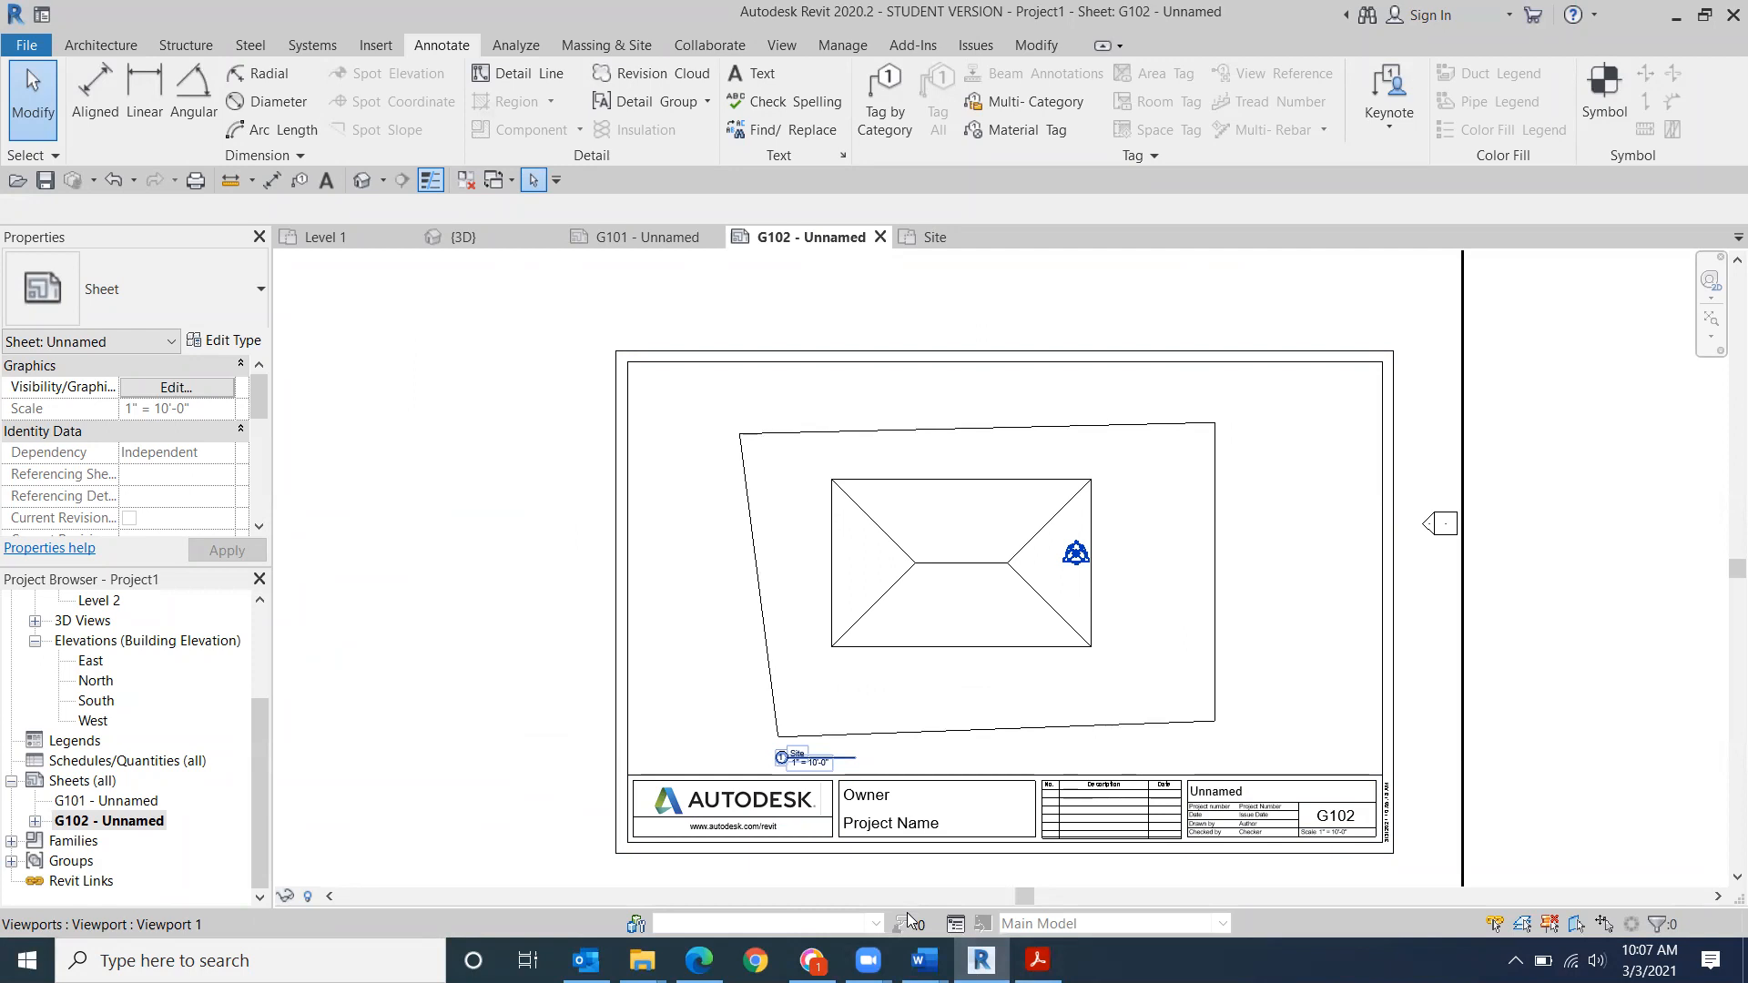
# - Create a new sheet with the B 11 x 17 Horizontal title block
pyautogui.moveTo(256, 716); pyautogui.dragTo(266, 801)
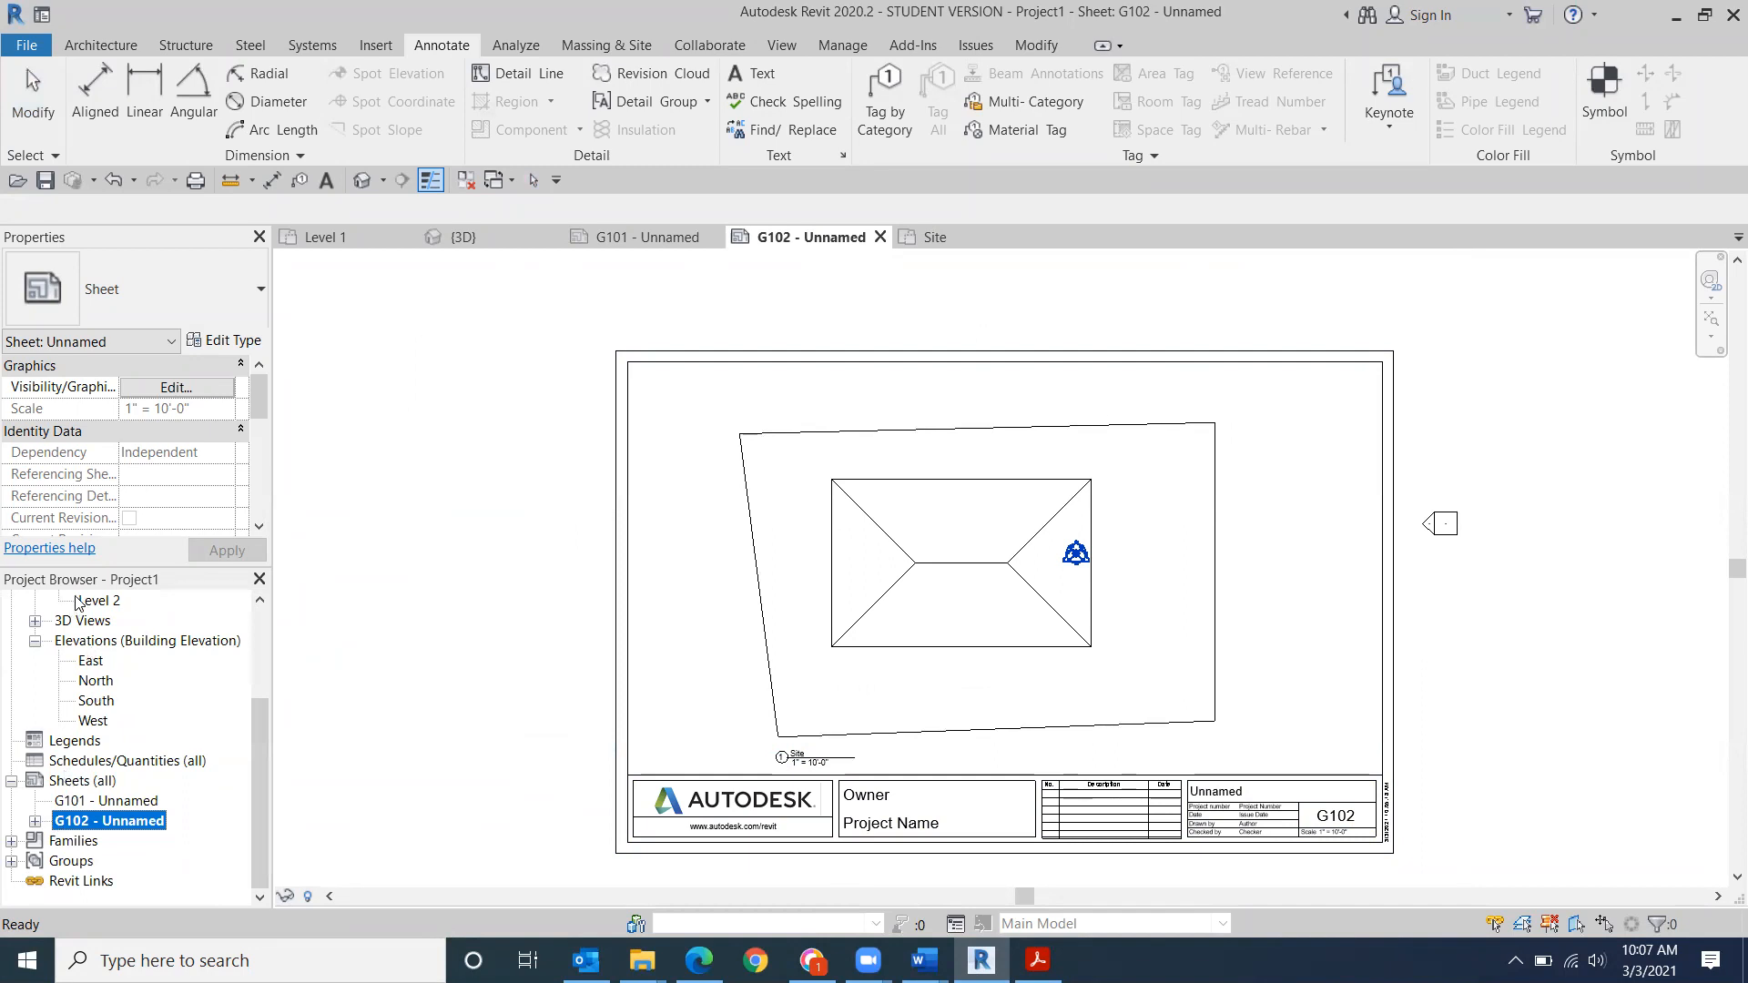
pyautogui.rightClick(61, 784)
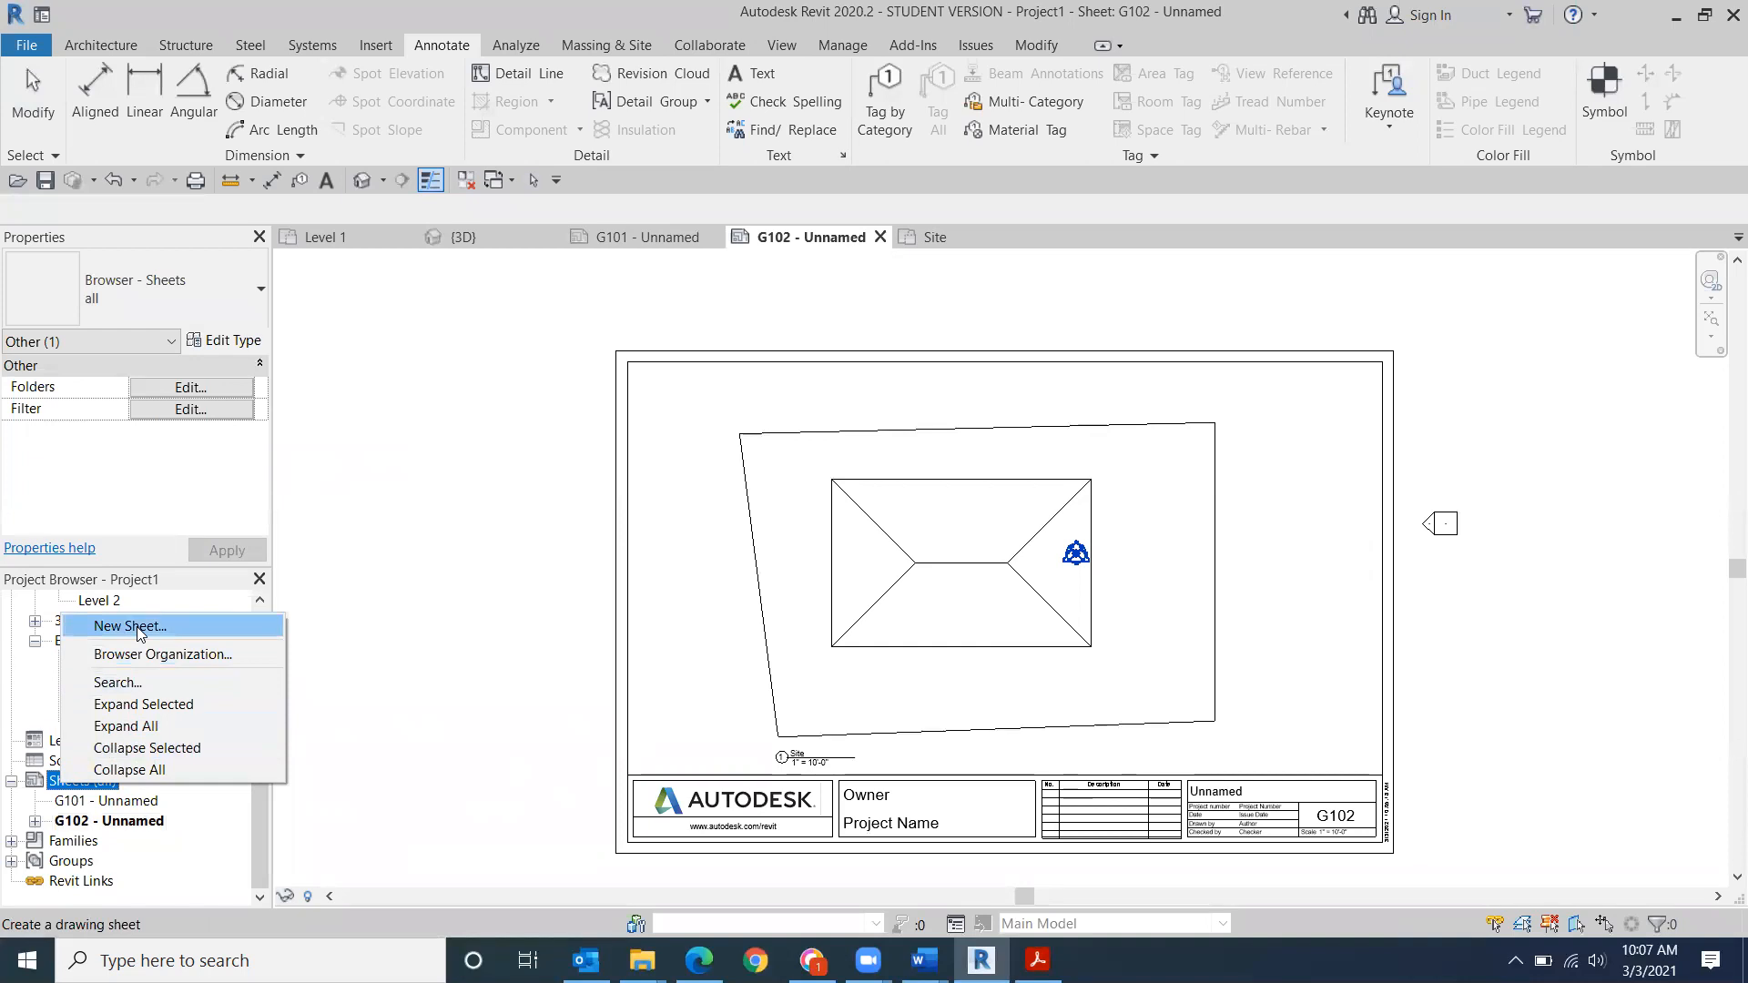
pyautogui.click(139, 629)
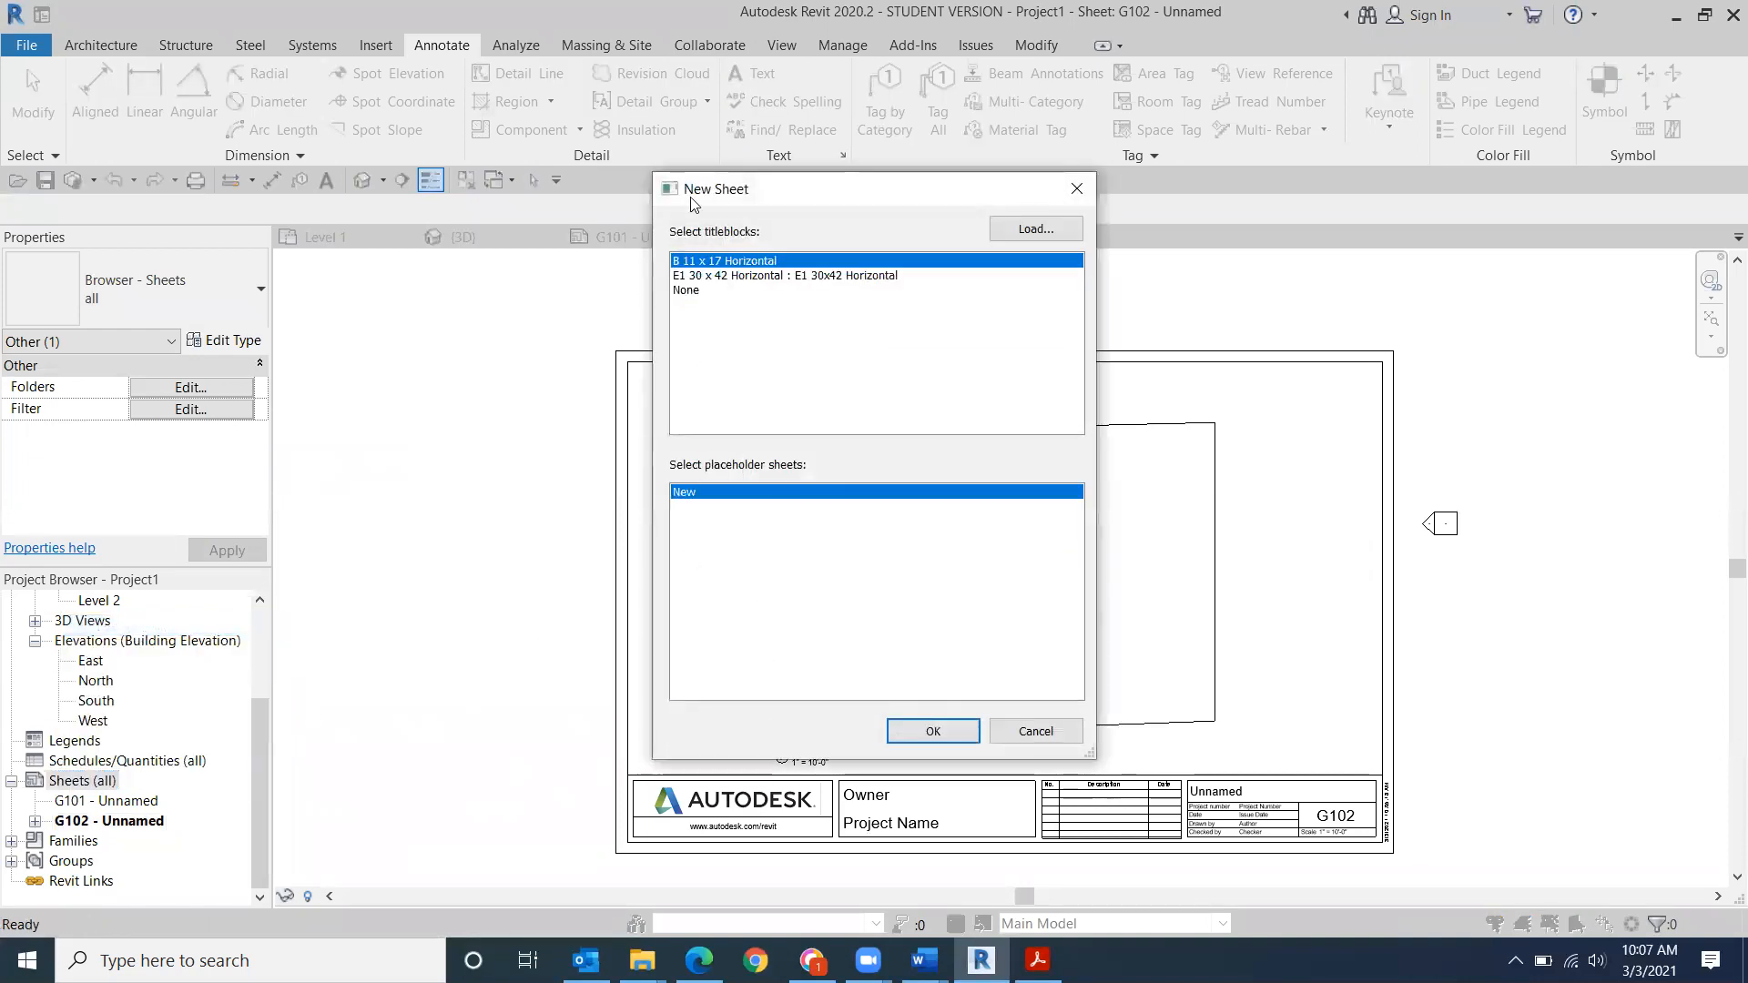
pyautogui.click(933, 733)
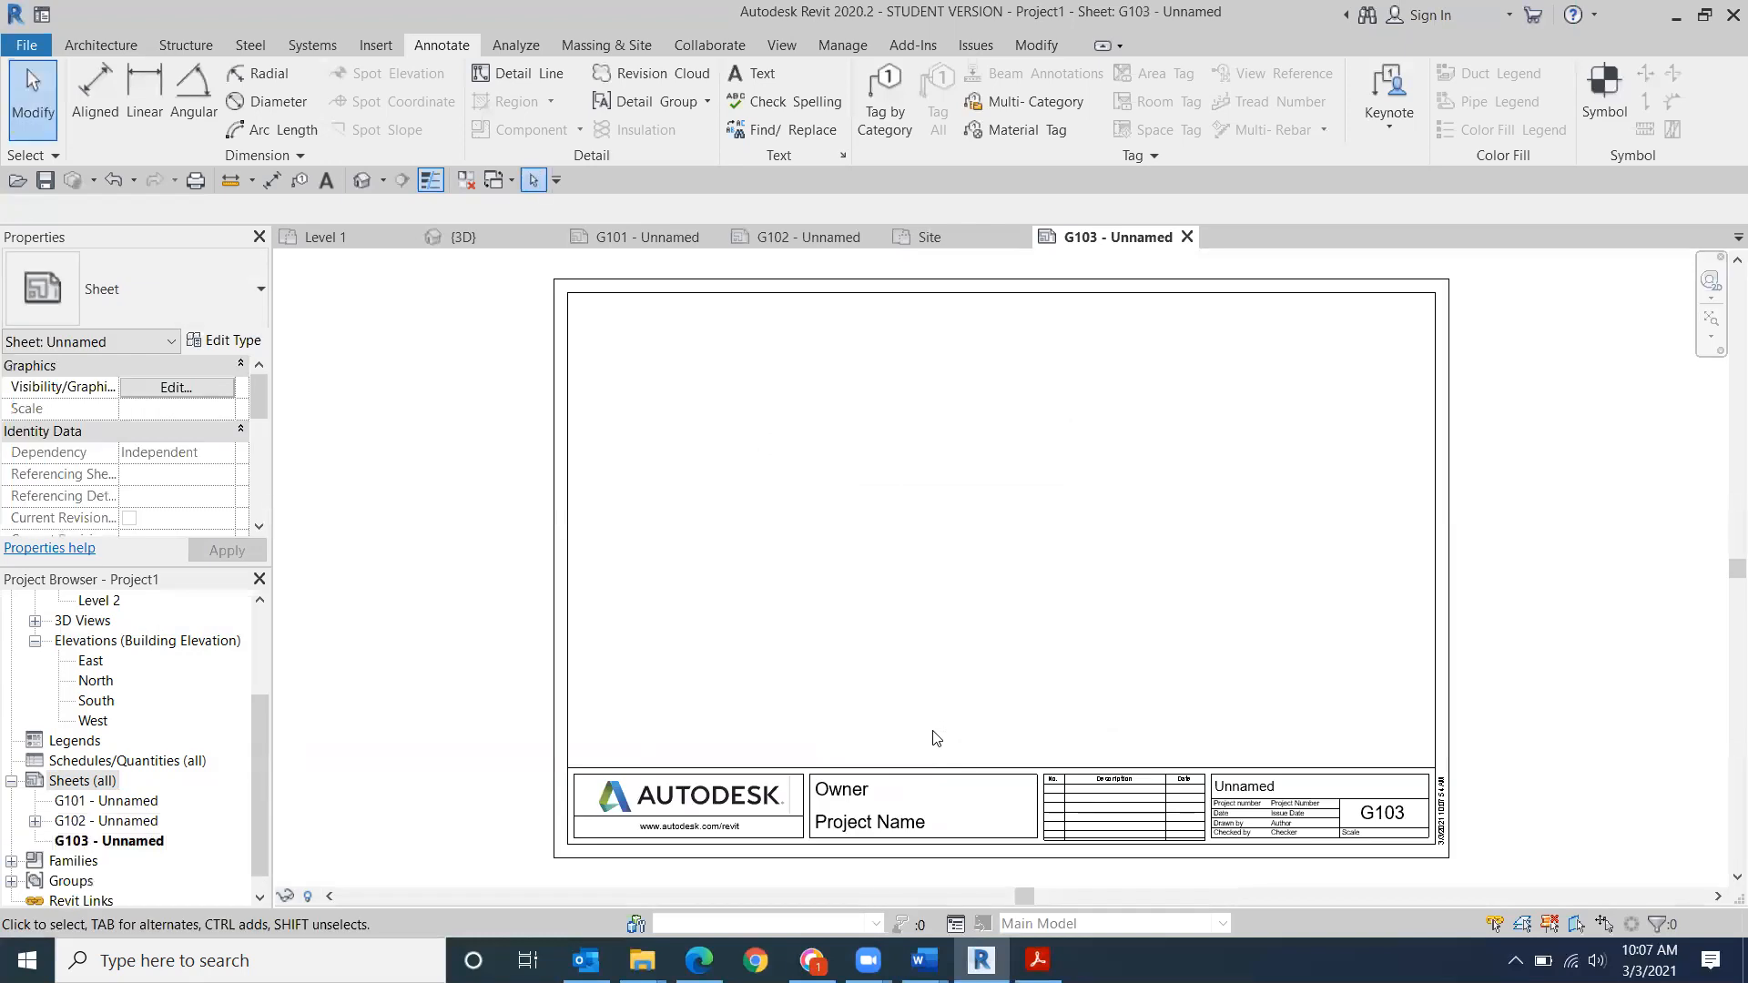
# - Place the Level 1 floor plan view on the new sheet and shift it so the building sits inside the border
pyautogui.moveTo(264, 716); pyautogui.dragTo(259, 589)
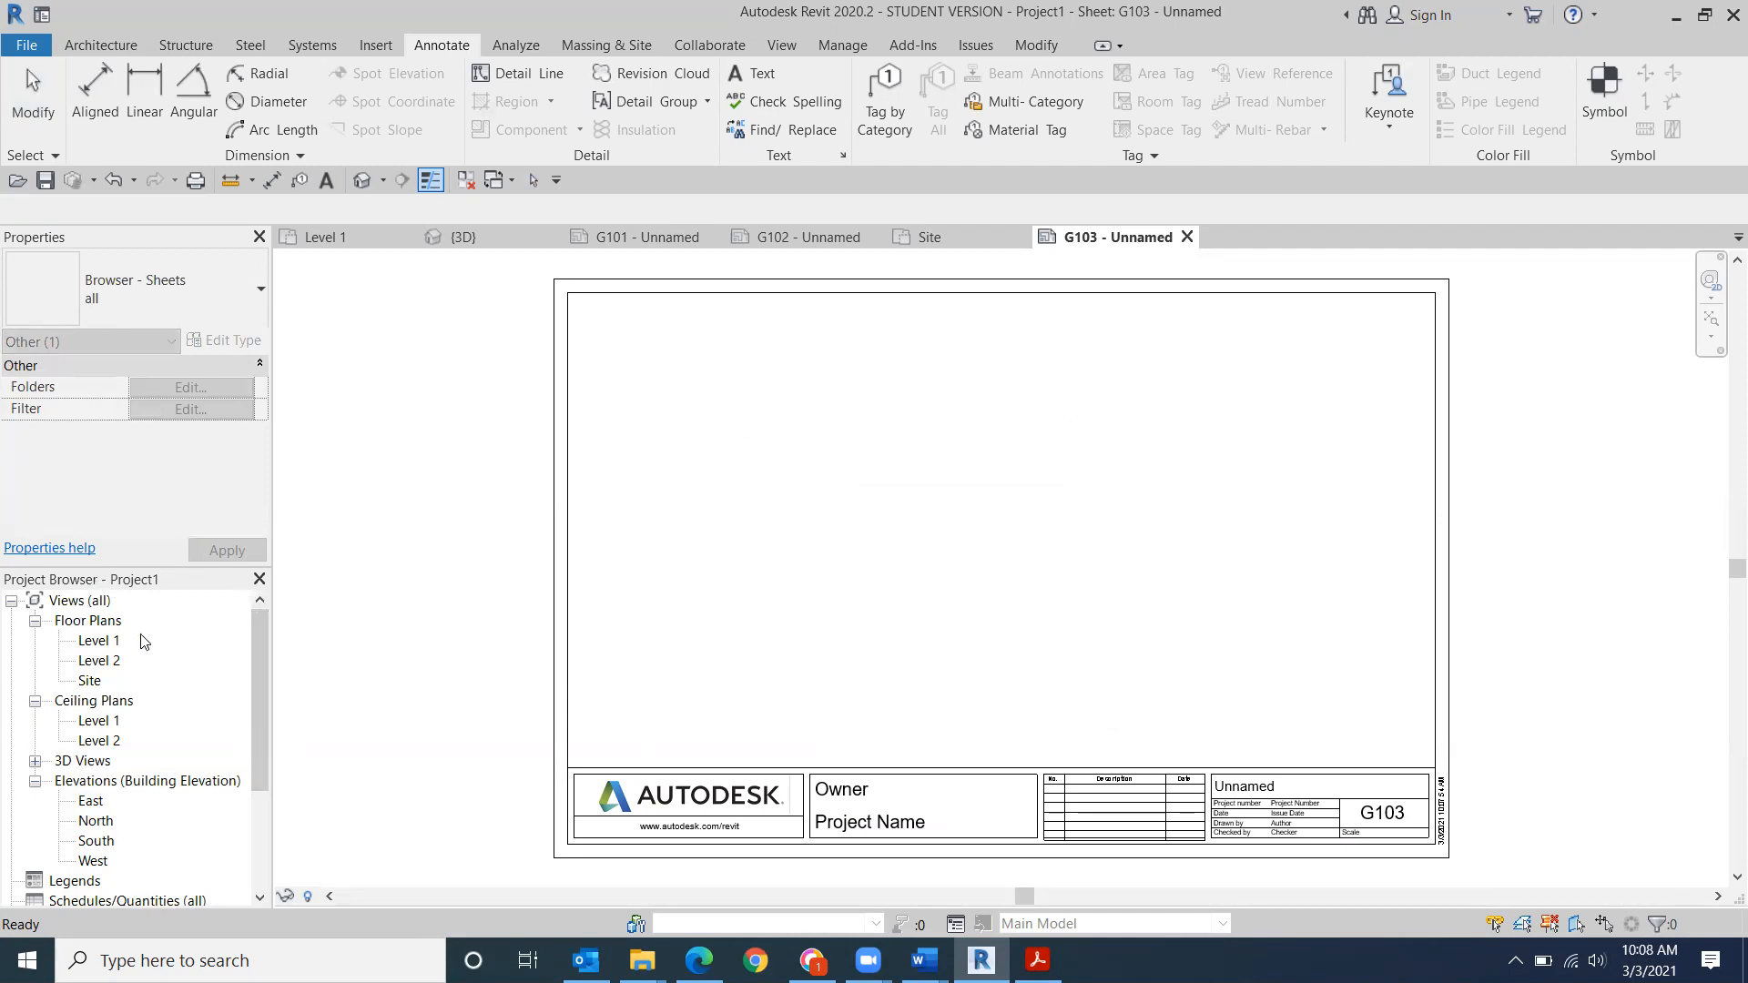
pyautogui.click(94, 642)
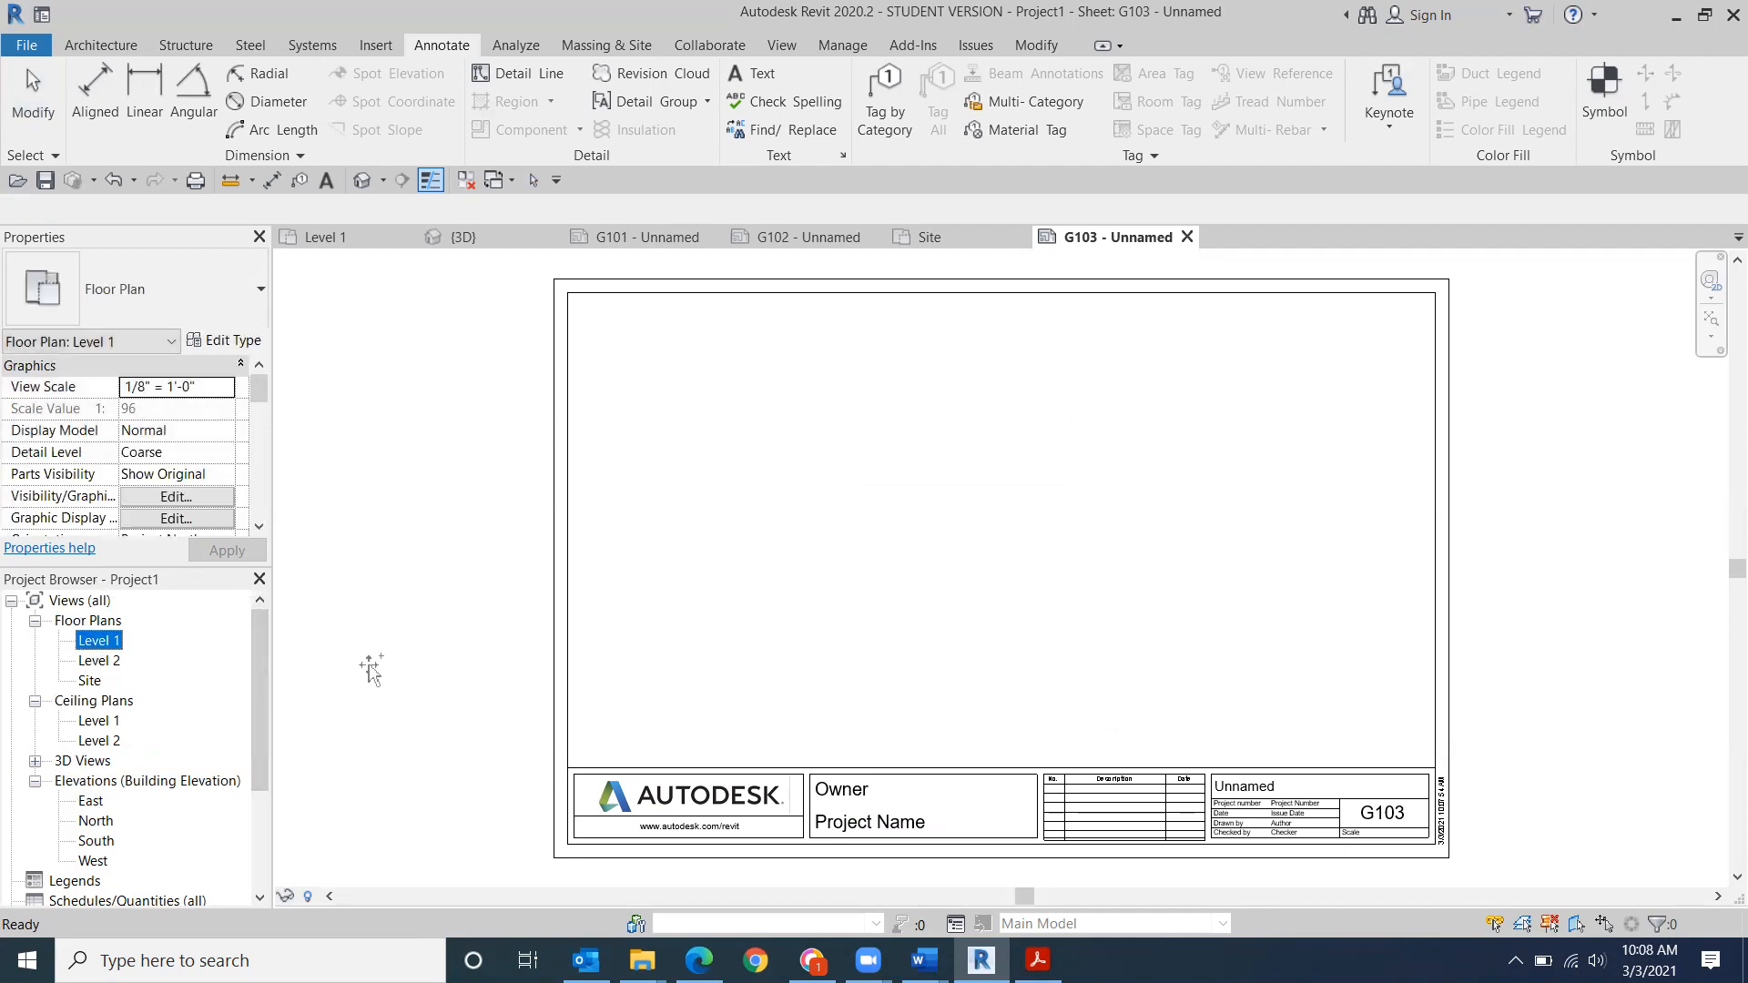
pyautogui.moveTo(411, 655); pyautogui.dragTo(503, 656)
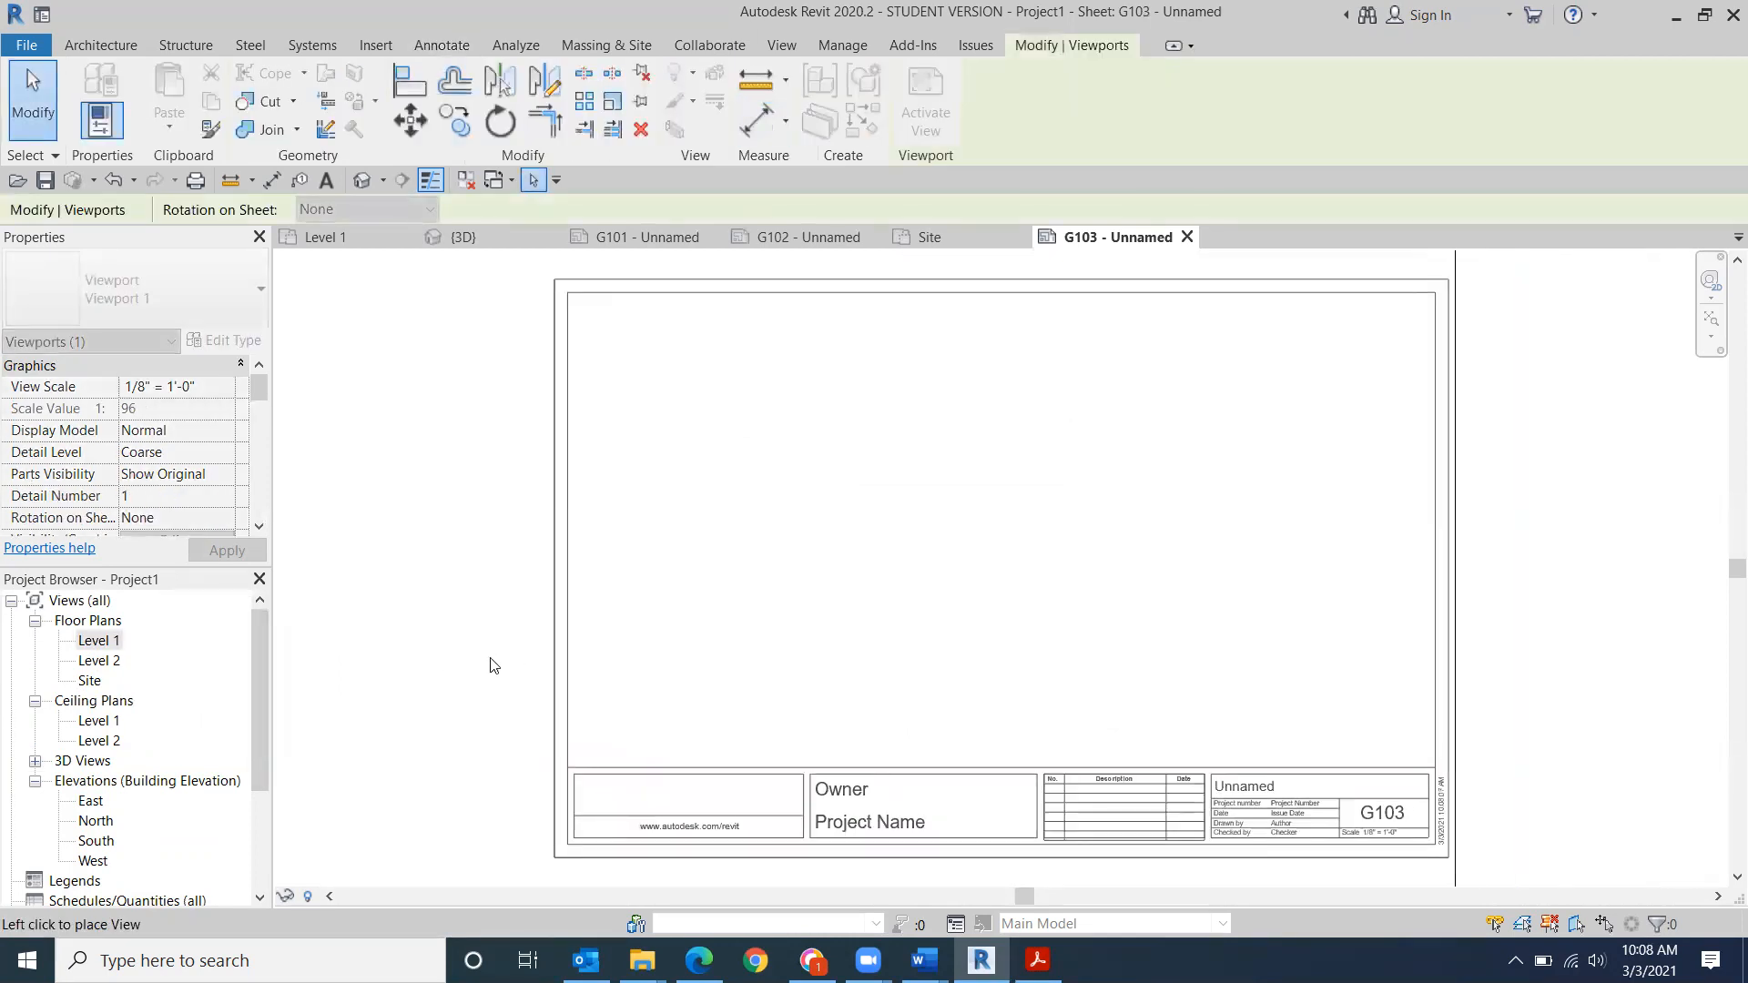
pyautogui.scroll(-4, 831, 612)
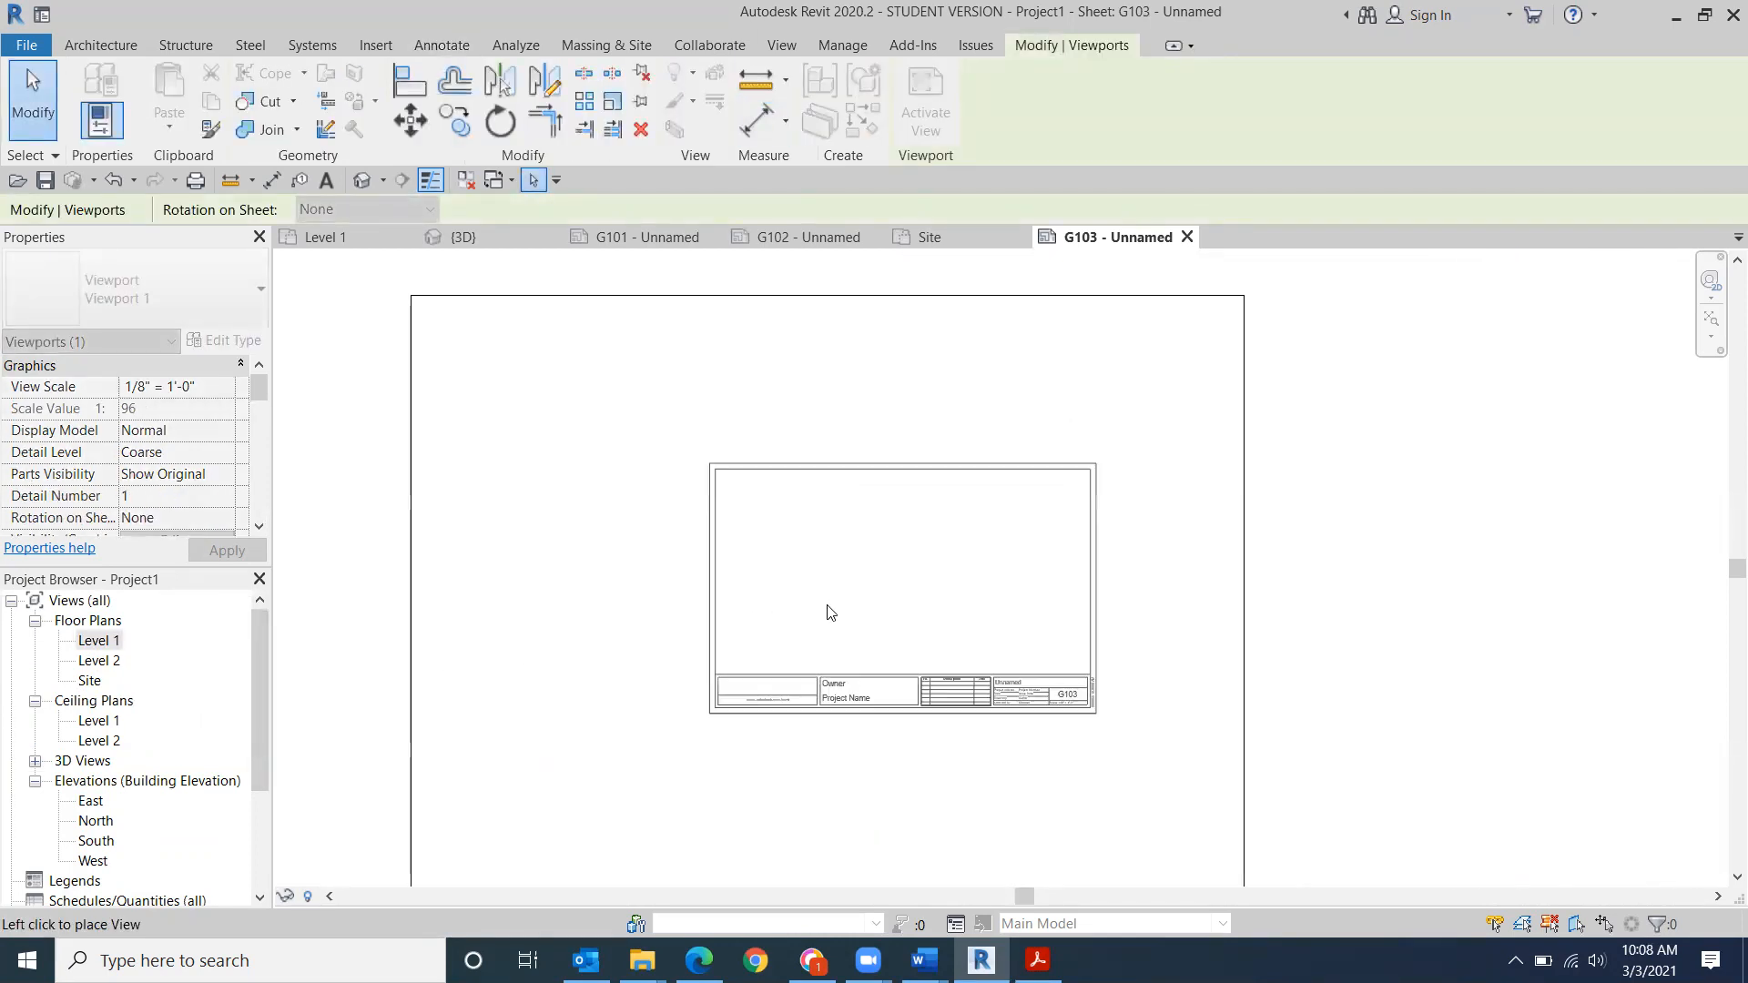
pyautogui.scroll(-2, 1123, 540)
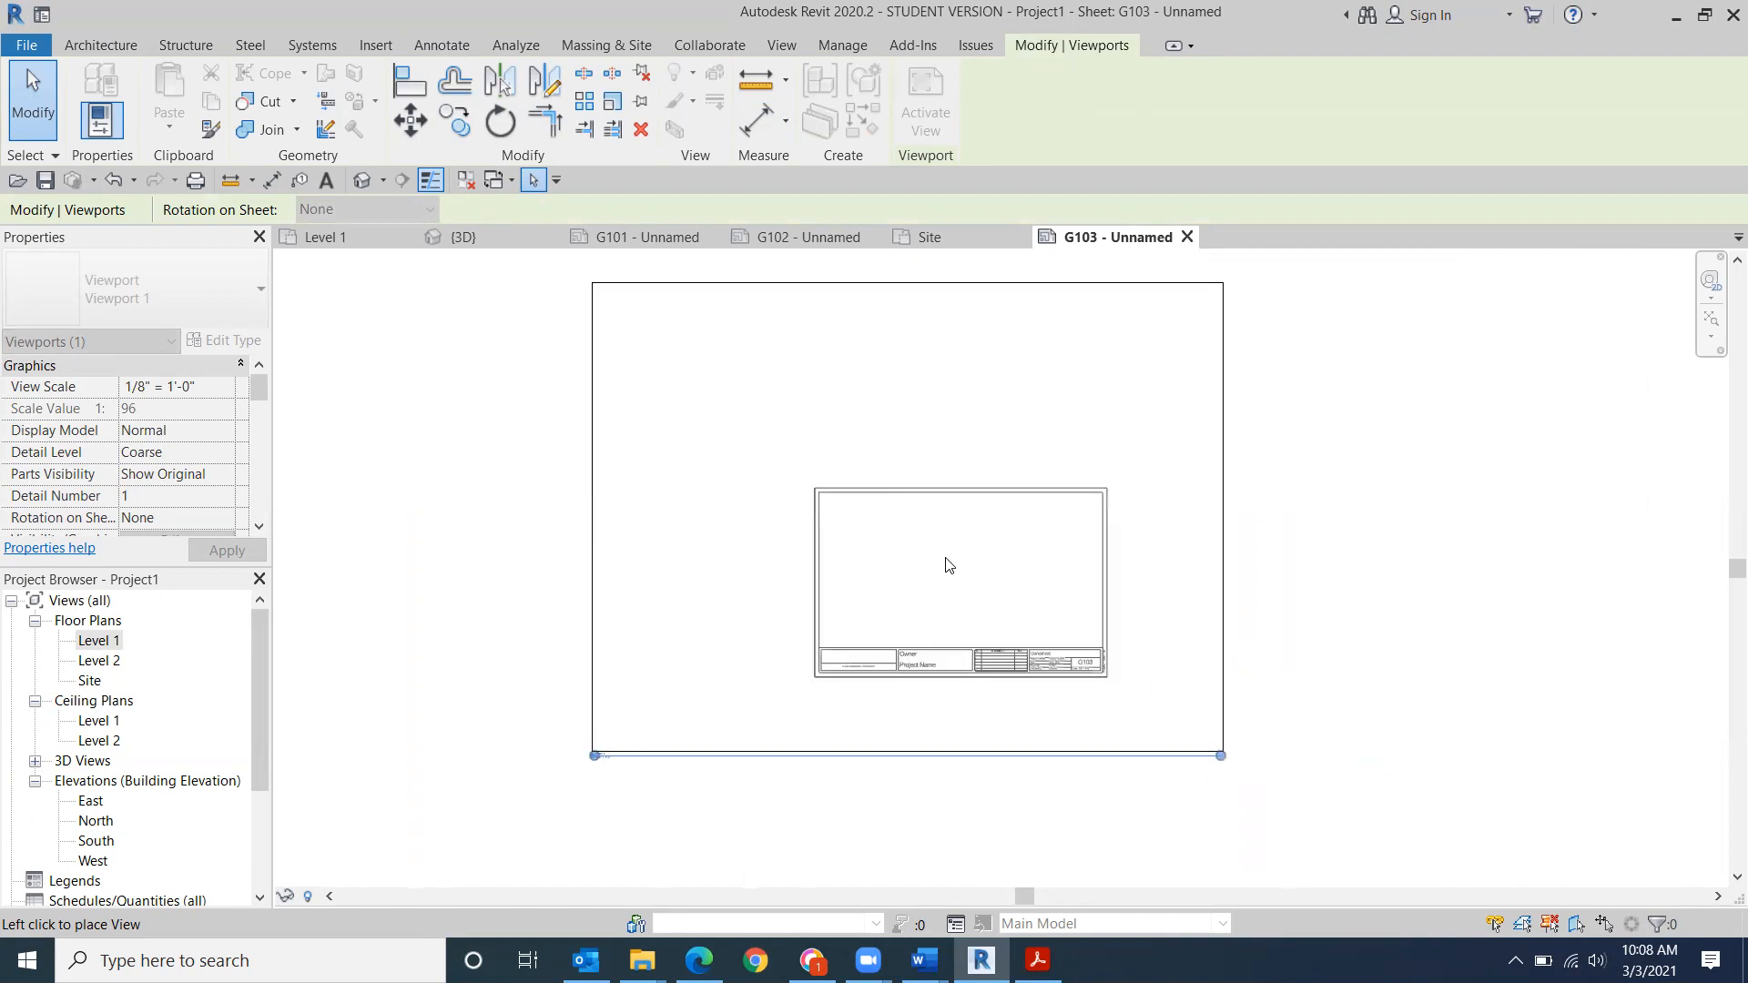
pyautogui.click(980, 594)
pyautogui.moveTo(1035, 600); pyautogui.dragTo(946, 624)
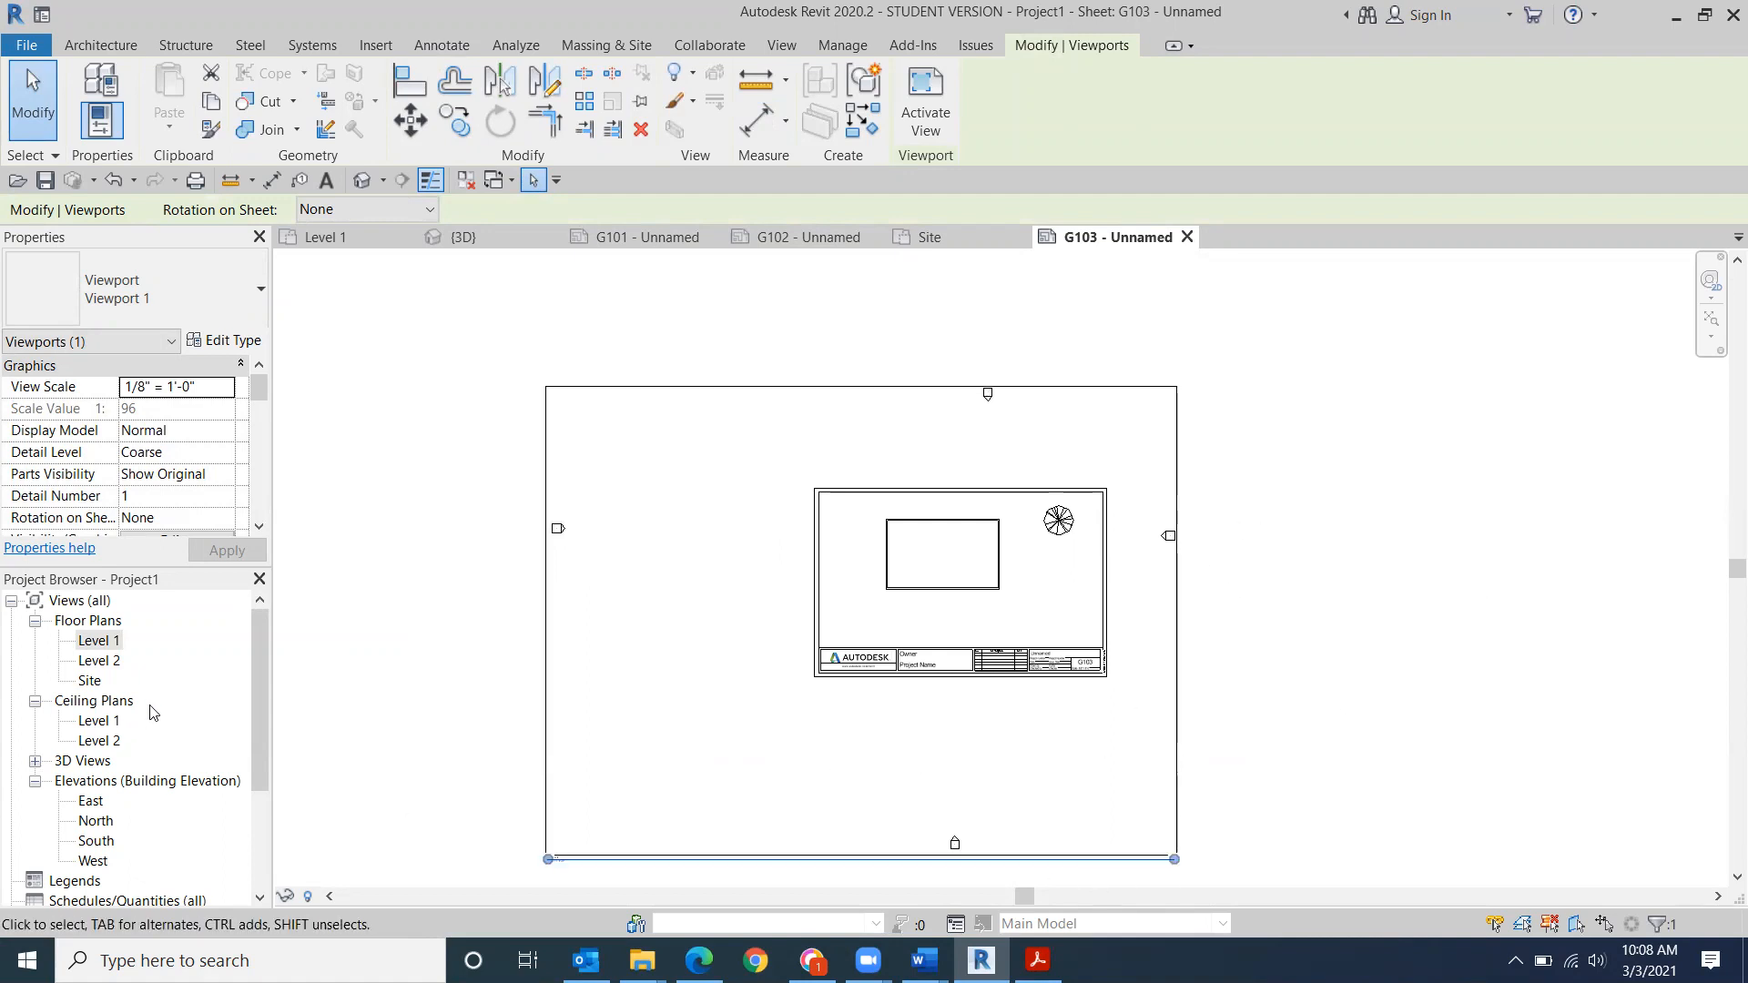
# - In the Level 1 plan, draw a vertical interior wall 12' from the west wall and a horizontal wall from it to the east wall
pyautogui.doubleClick(92, 641)
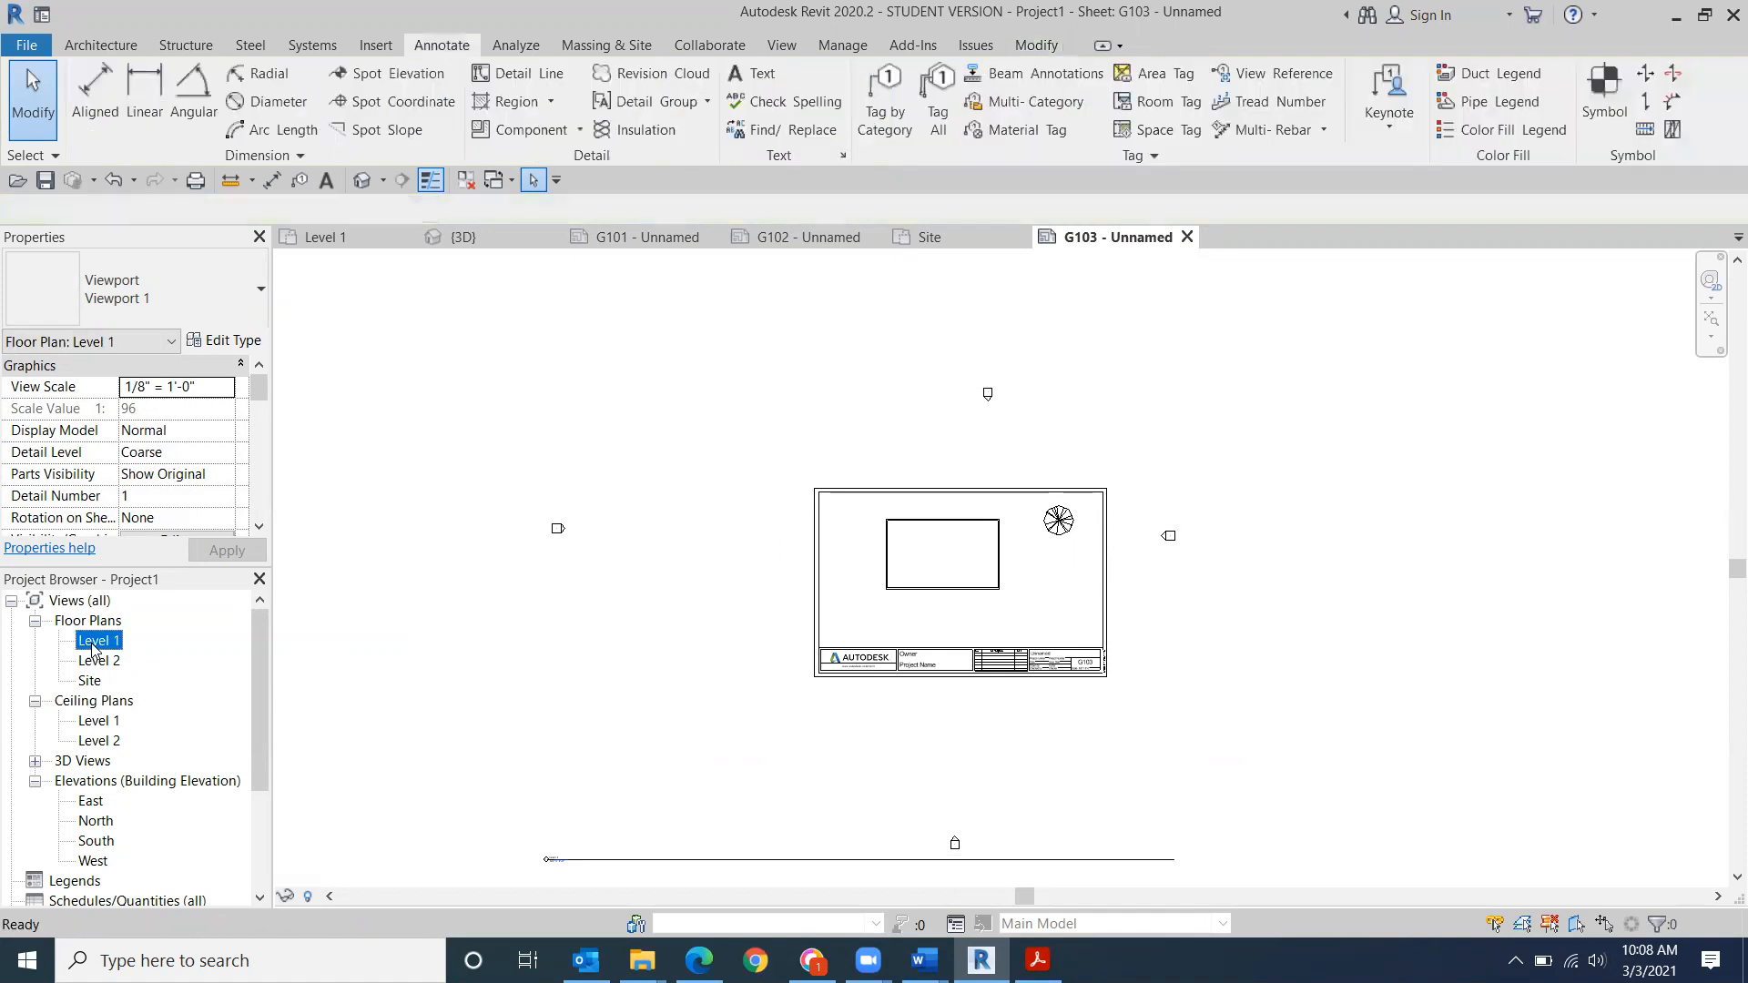
pyautogui.click(101, 45)
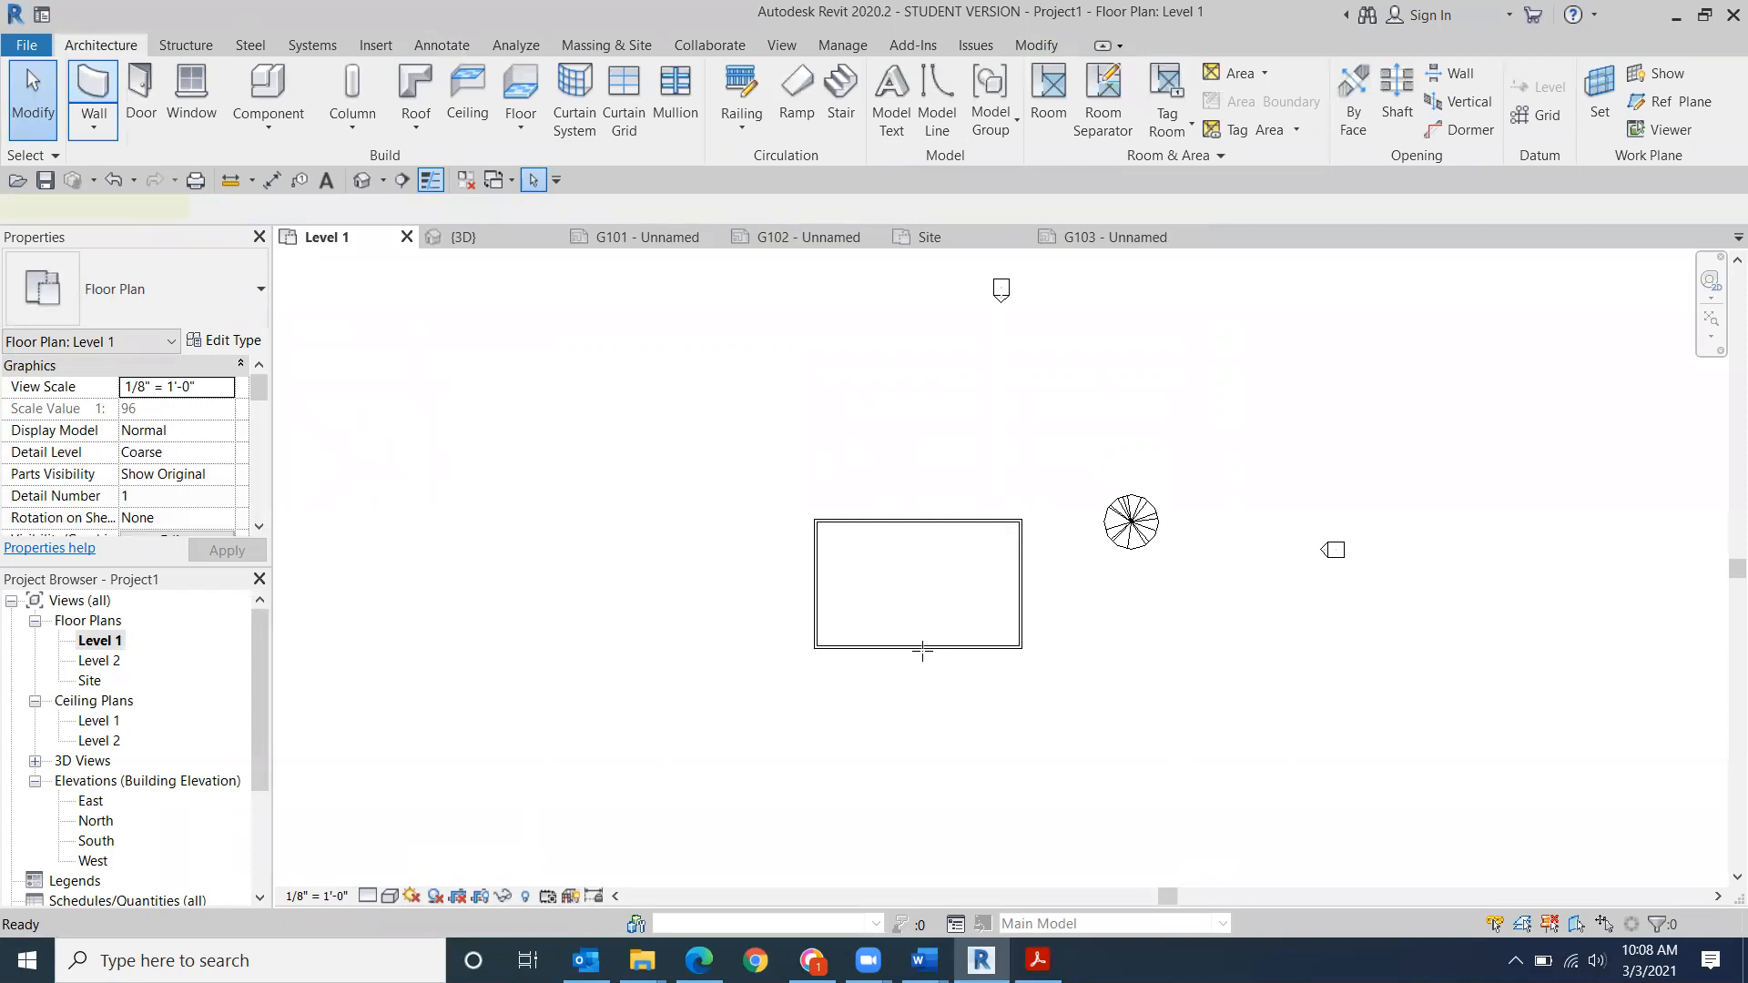
pyautogui.click(863, 521)
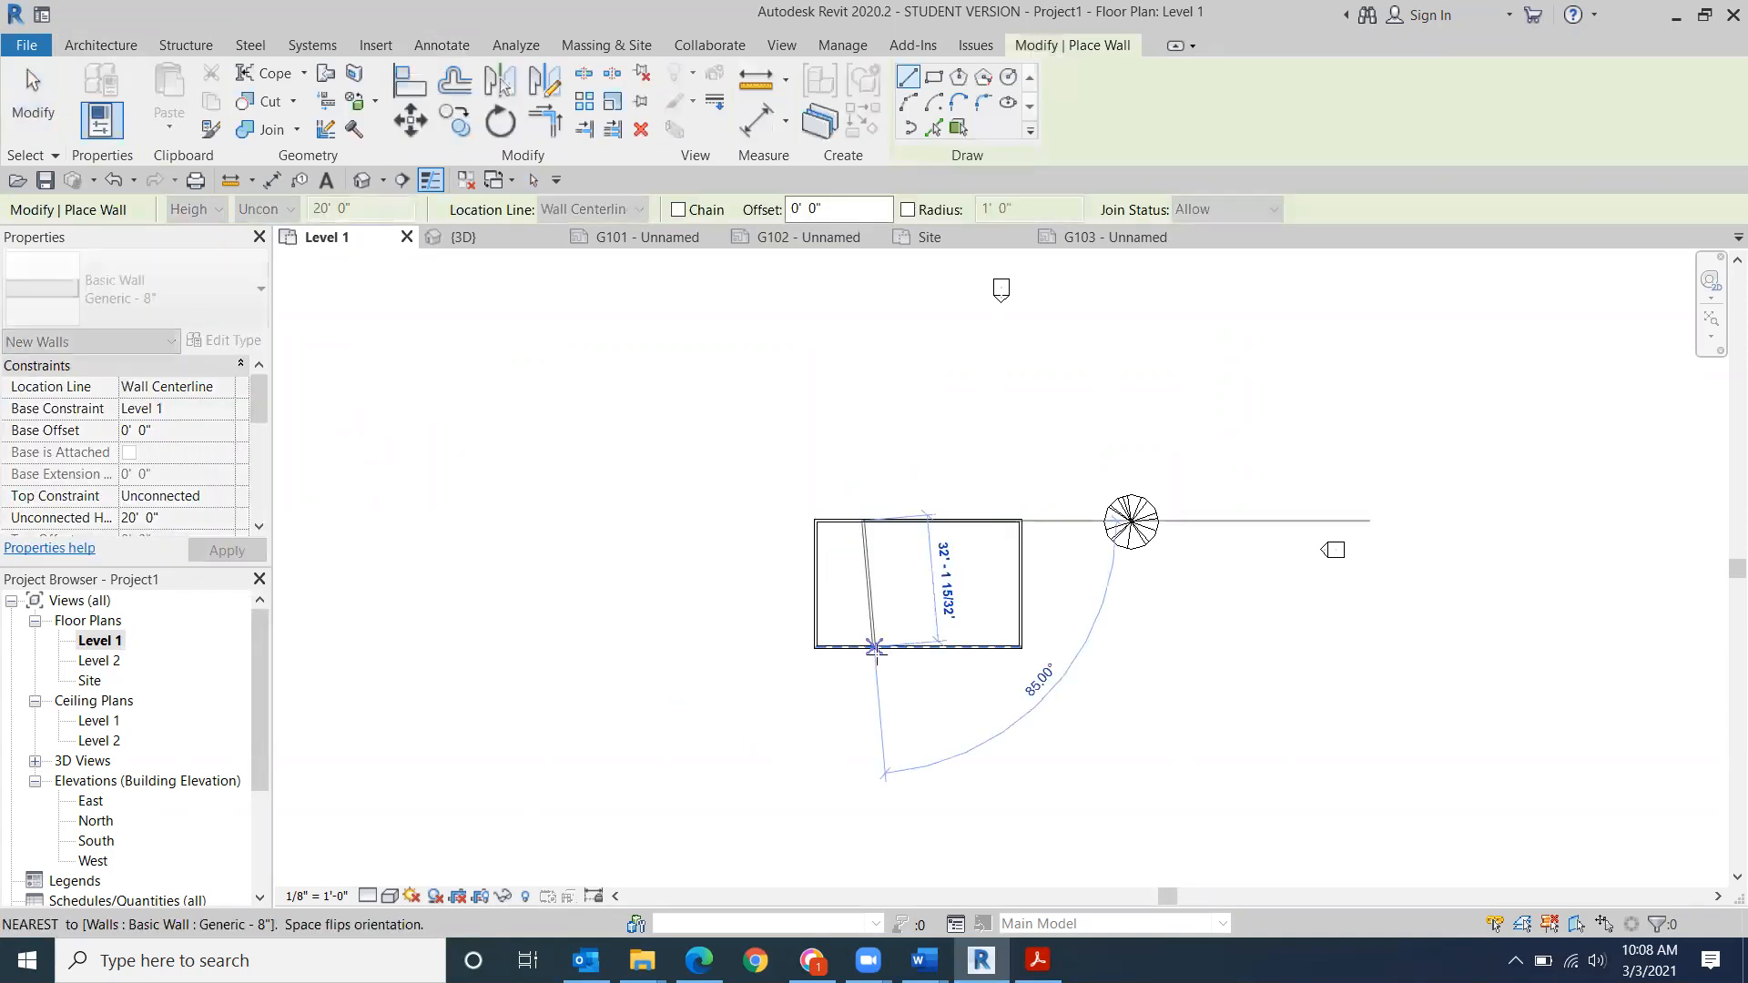
pyautogui.click(863, 648)
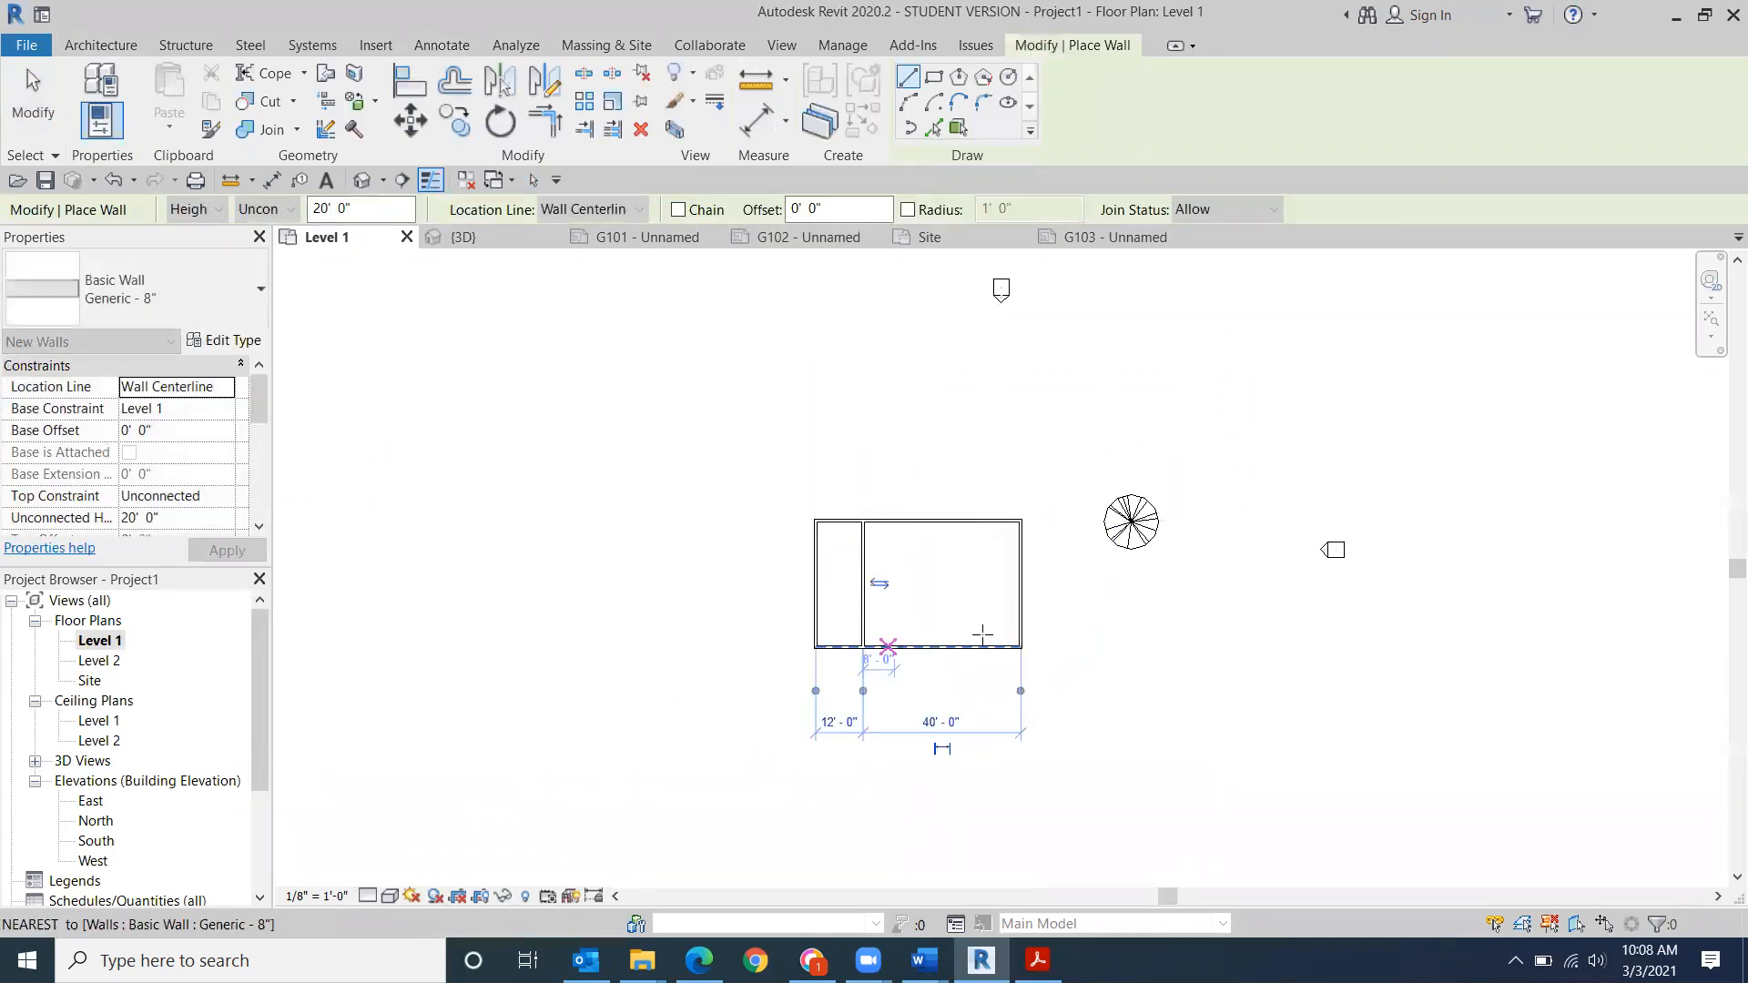
pyautogui.click(1011, 579)
pyautogui.click(856, 583)
pyautogui.press('Escape')
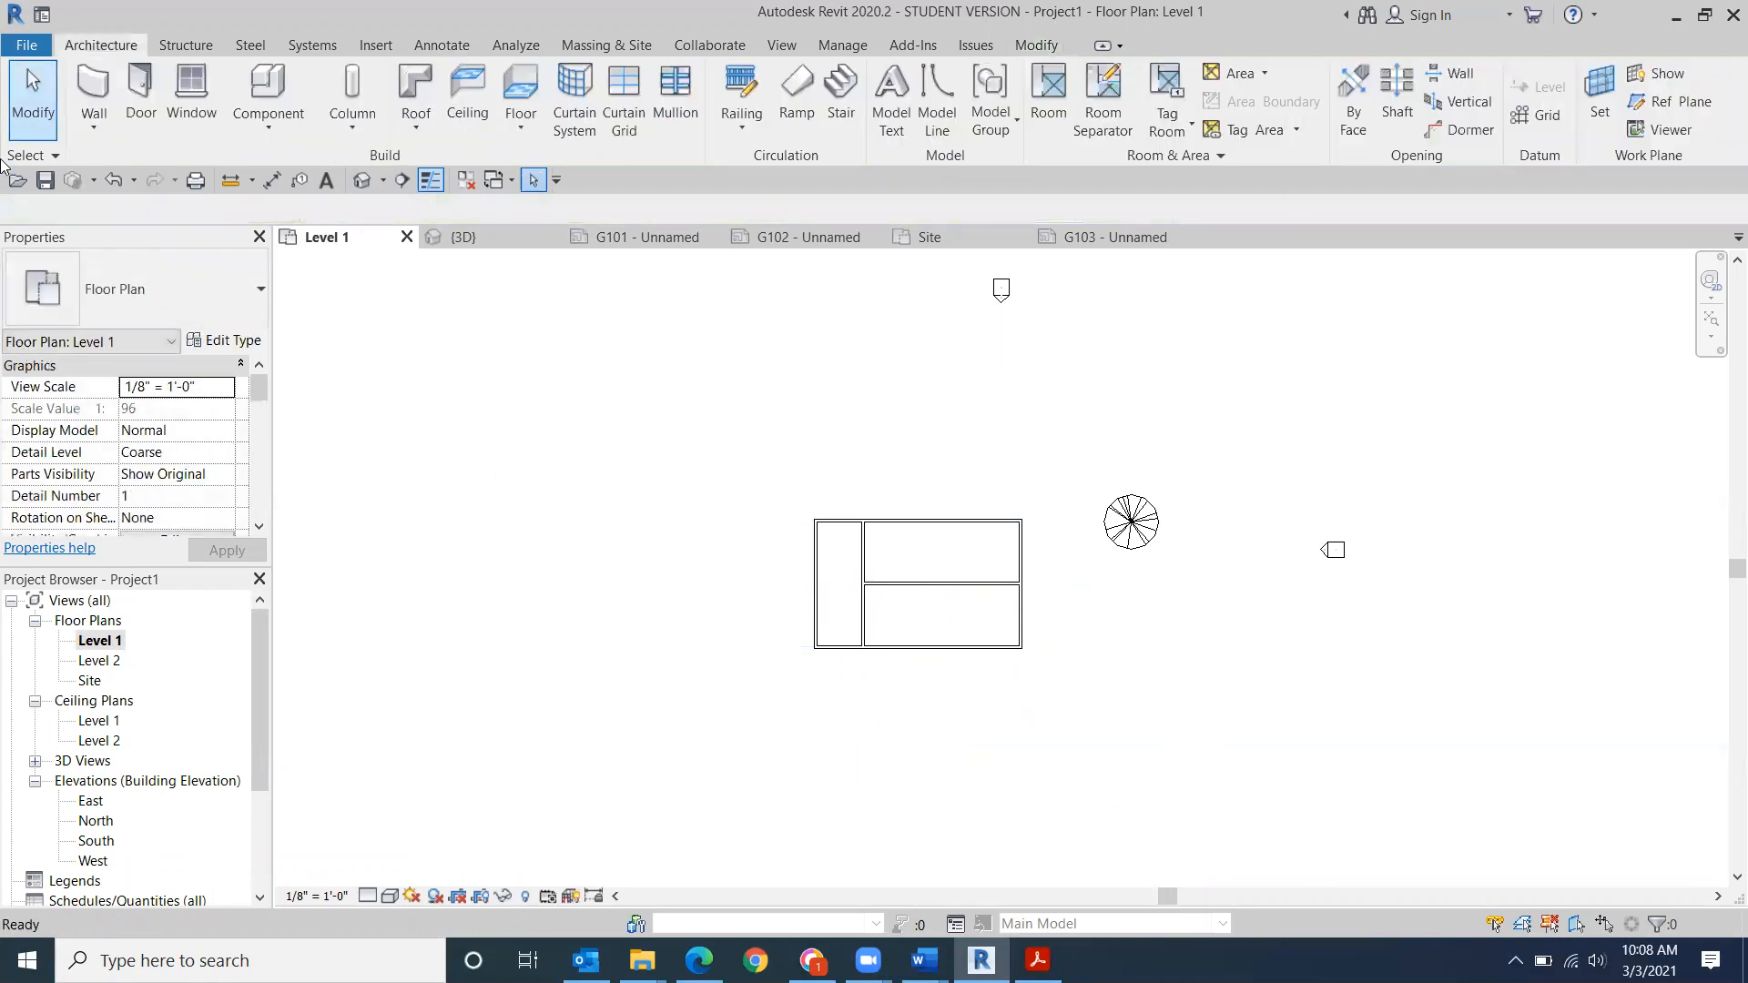
# - Move the east and north elevation markers farther away from the building in the Level 1 plan
pyautogui.scroll(-2, 1056, 571)
pyautogui.moveTo(1025, 588); pyautogui.dragTo(746, 580, button='middle')
pyautogui.moveTo(984, 542); pyautogui.dragTo(929, 592)
pyautogui.moveTo(1072, 556)
pyautogui.mouseDown()
pyautogui.moveTo(1151, 558)
pyautogui.moveTo(1155, 574)
pyautogui.mouseUp()
pyautogui.click(722, 429)
pyautogui.click(743, 414)
pyautogui.moveTo(742, 414)
pyautogui.mouseDown()
pyautogui.moveTo(762, 321)
pyautogui.moveTo(744, 302)
pyautogui.mouseUp()
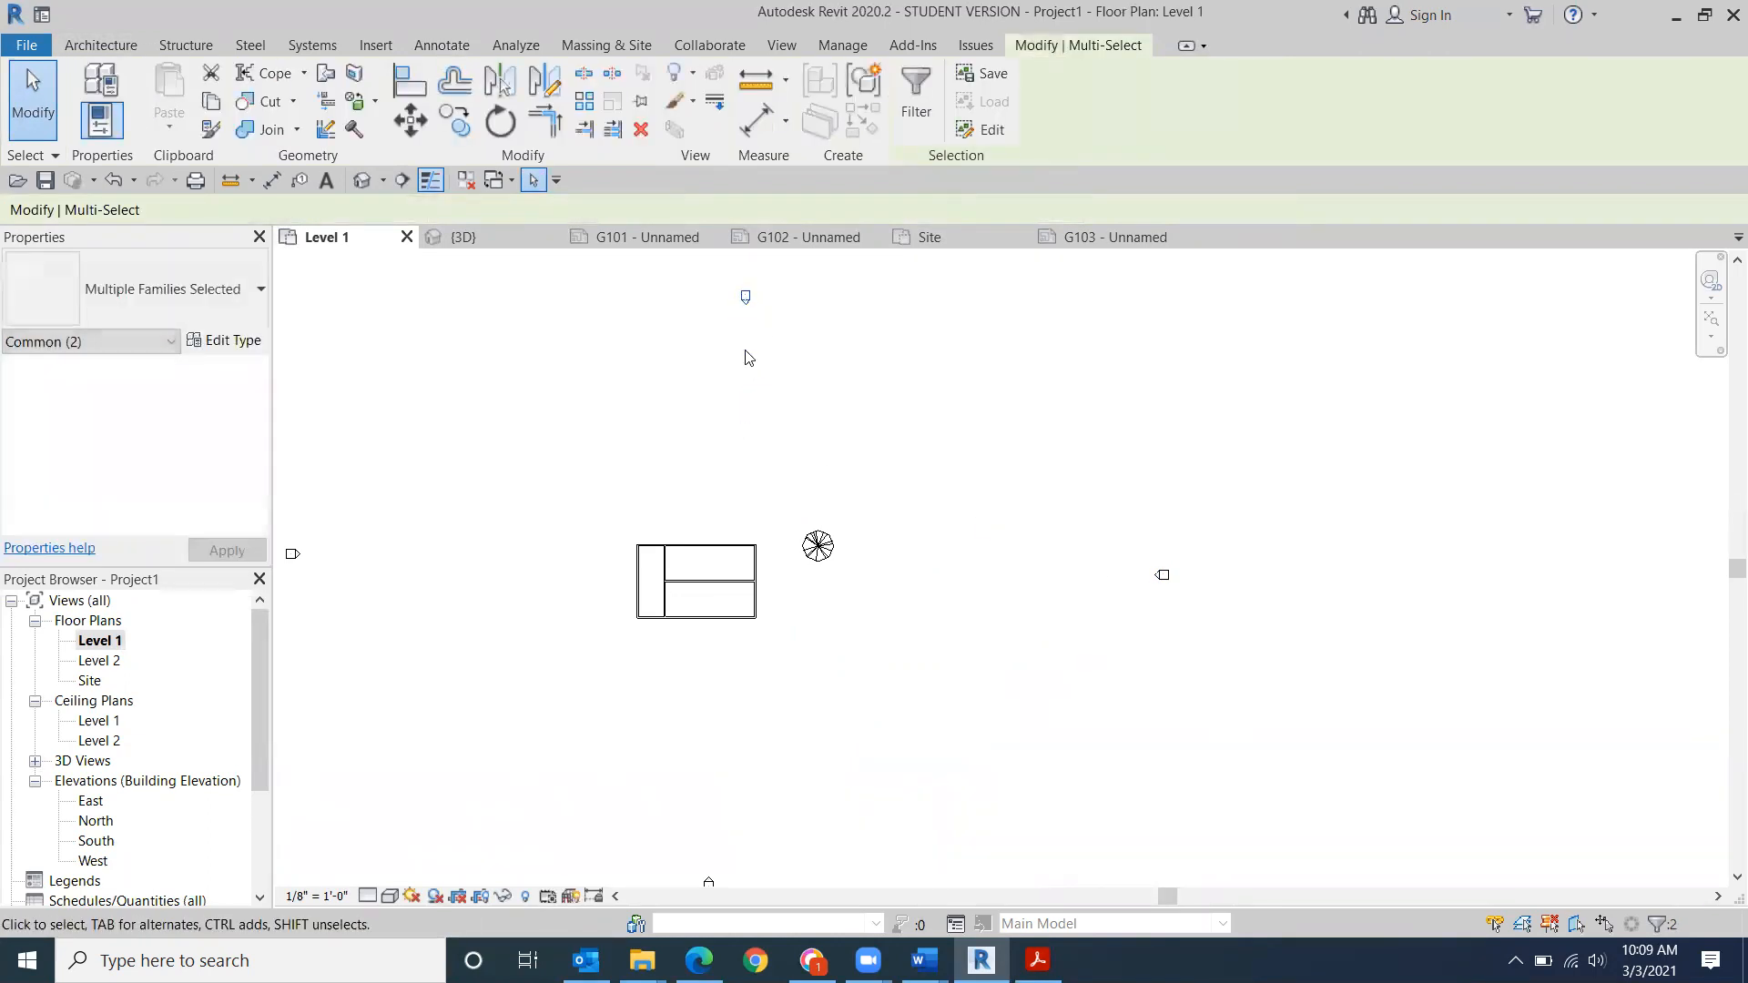
pyautogui.moveTo(976, 570)
pyautogui.mouseDown(button='middle')
pyautogui.moveTo(1123, 537)
pyautogui.moveTo(1206, 572)
pyautogui.mouseUp(button='middle')
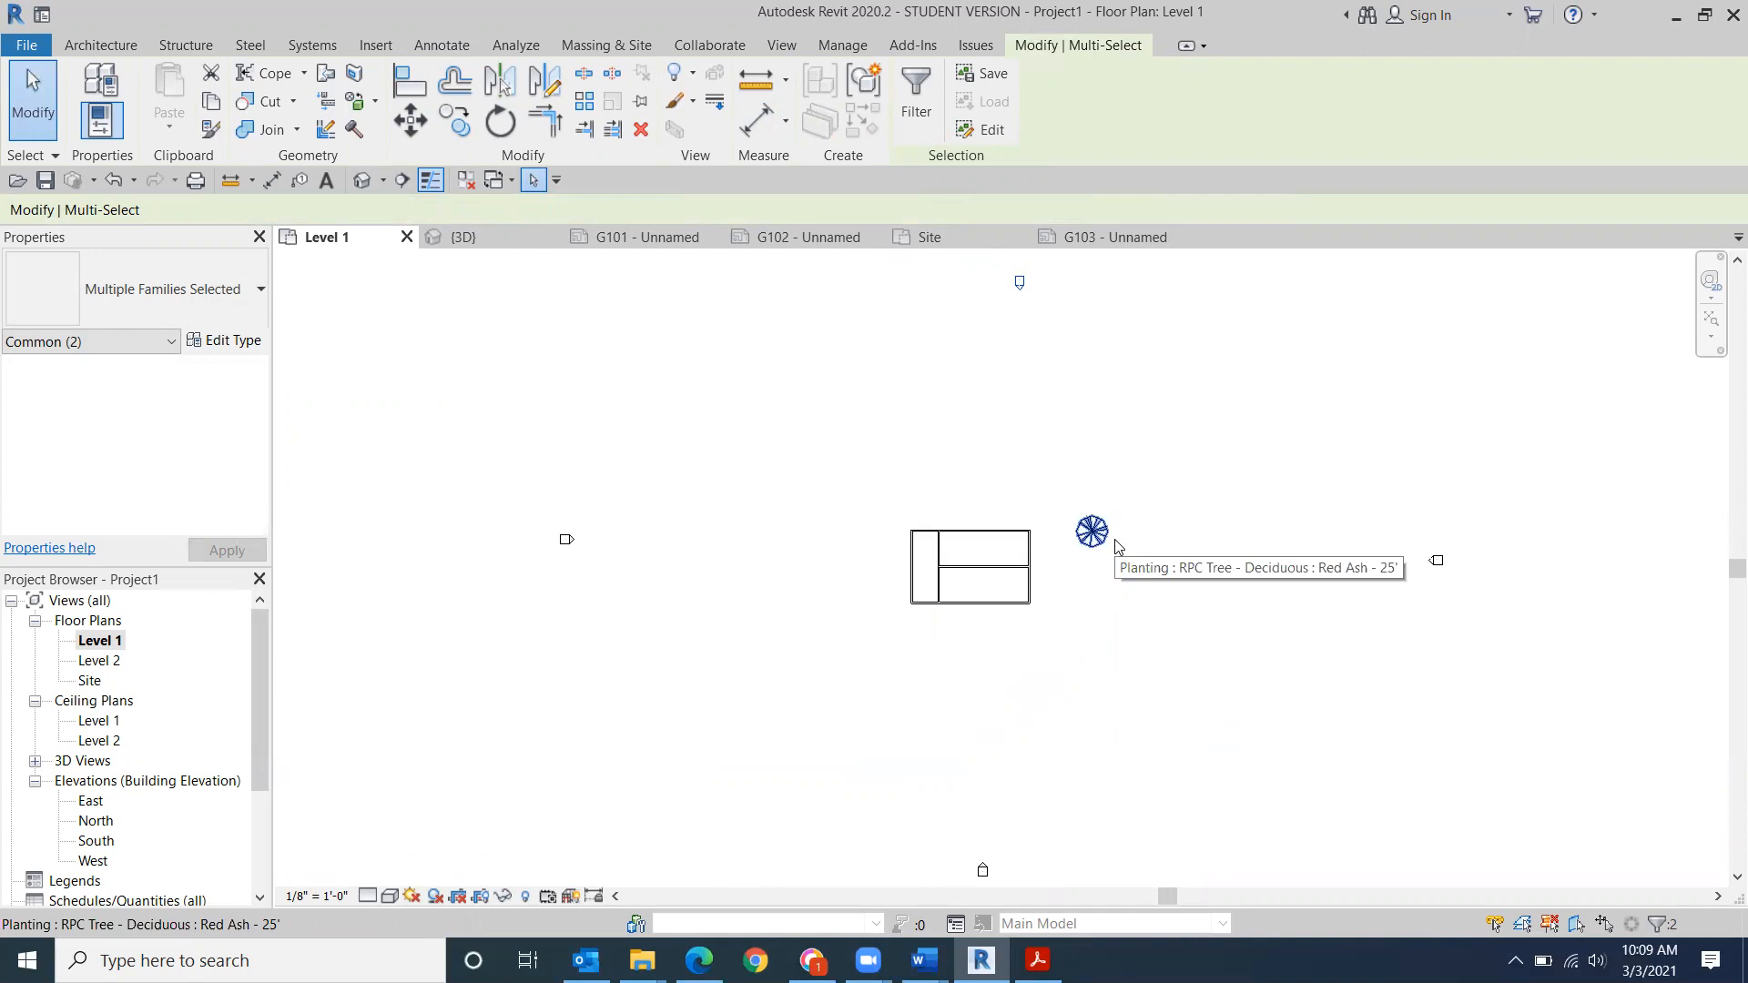
# - Hide the Planting category in the Level 1 floor plan through the Visibility/Graphic Overrides
pyautogui.press('v')
pyautogui.press('v')
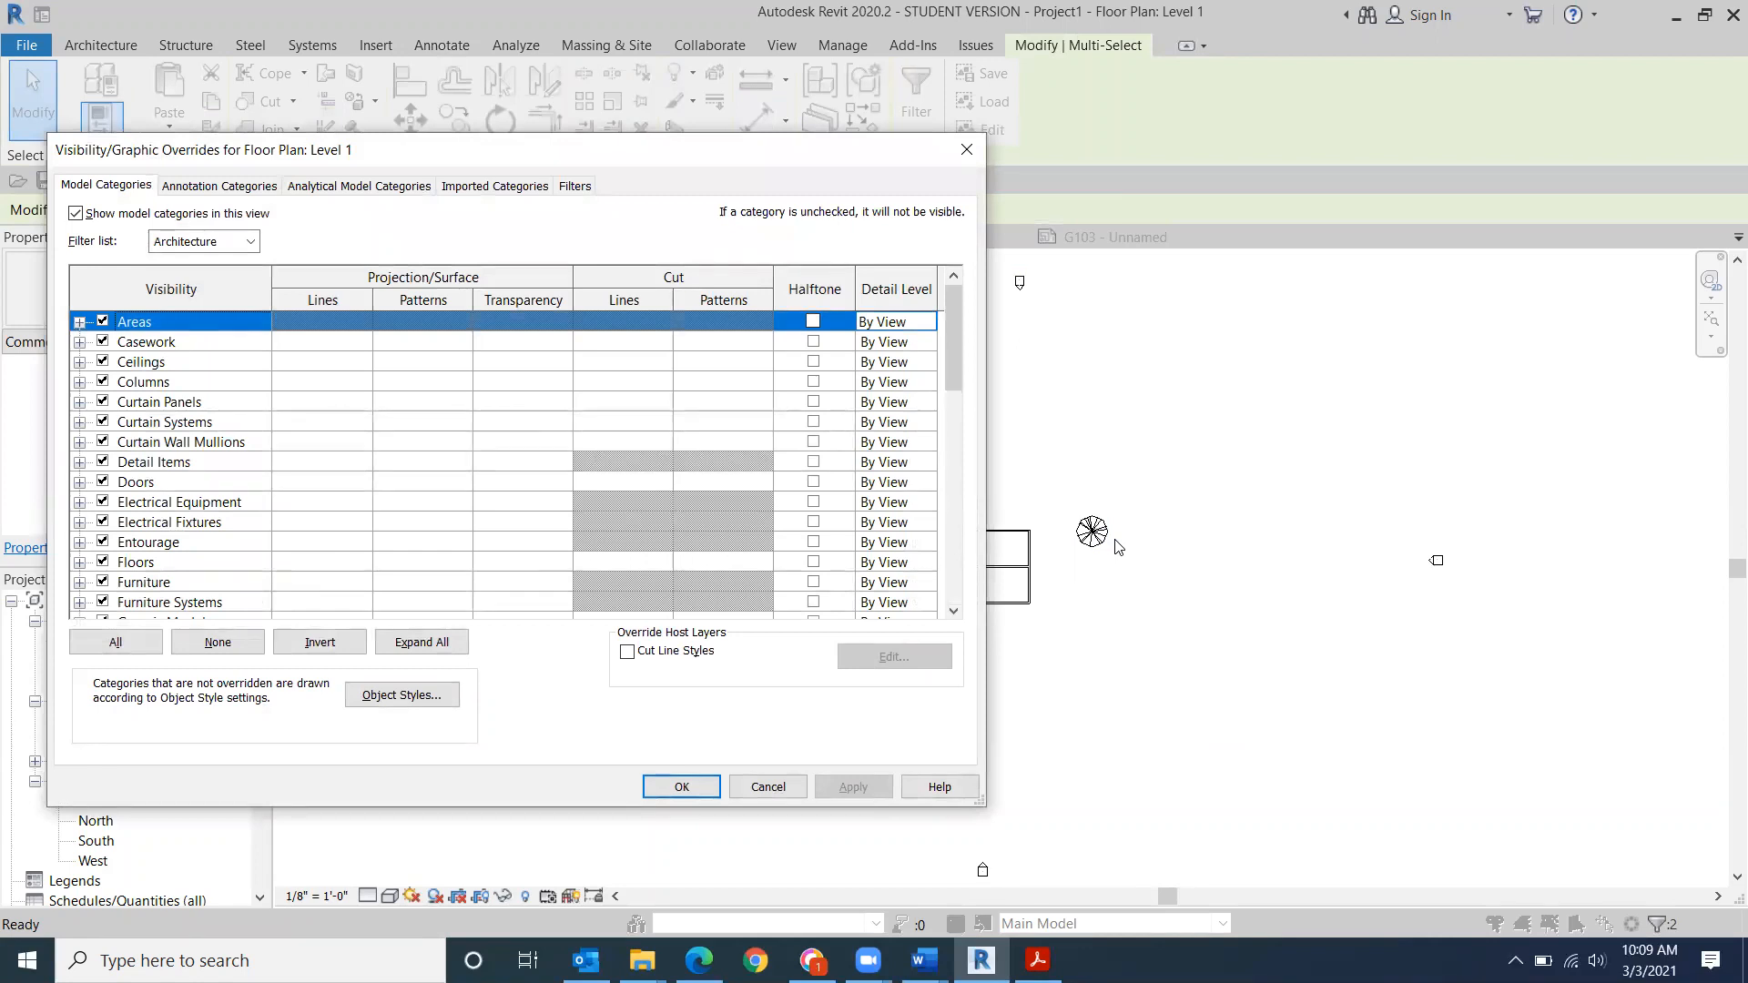
pyautogui.scroll(-2, 118, 524)
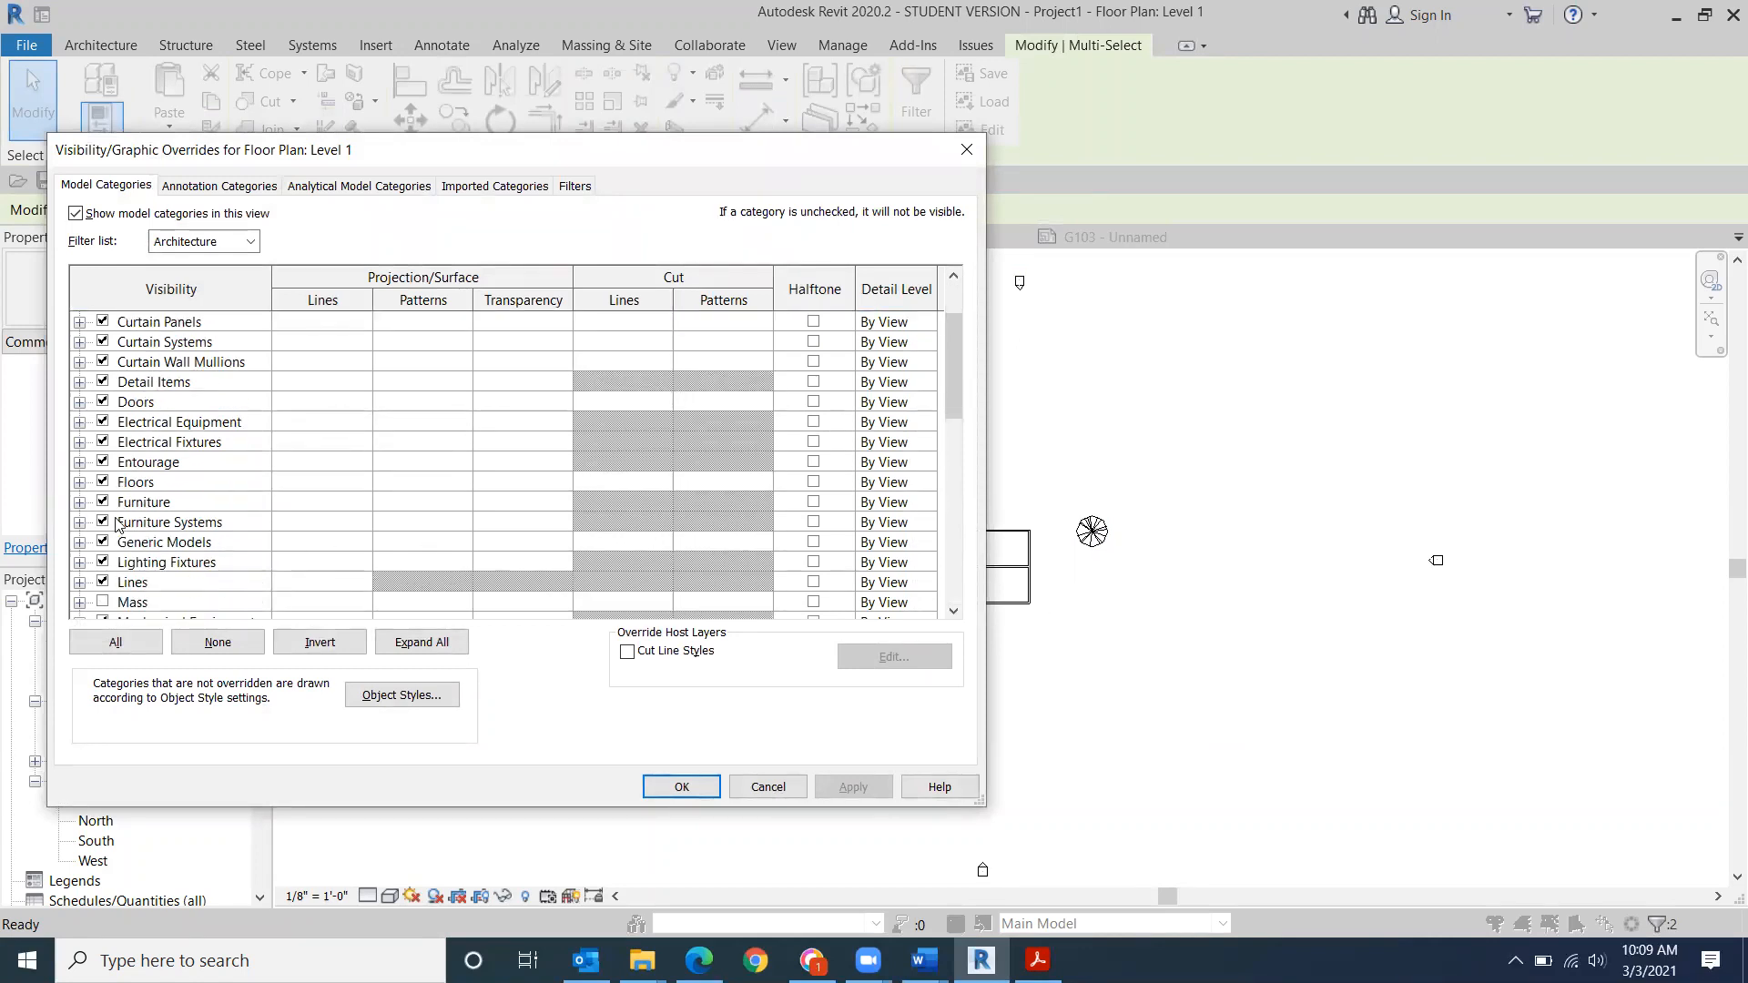
pyautogui.scroll(-2, 117, 535)
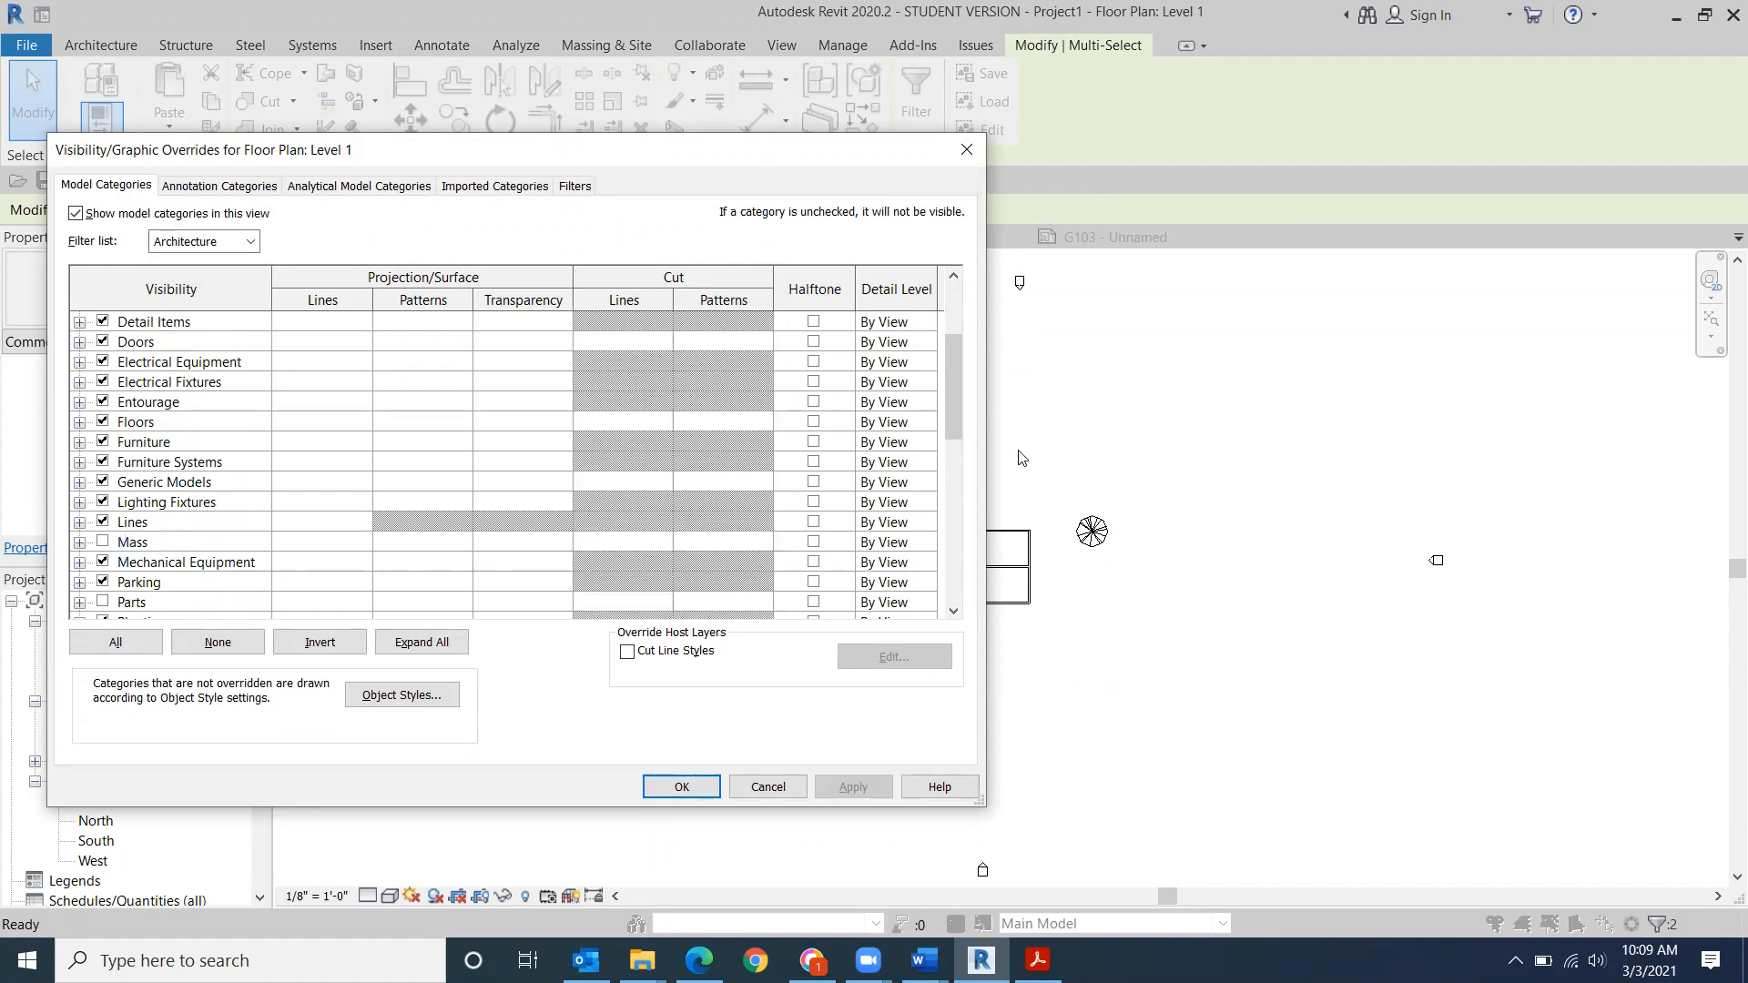
pyautogui.scroll(-1, 107, 601)
pyautogui.click(103, 602)
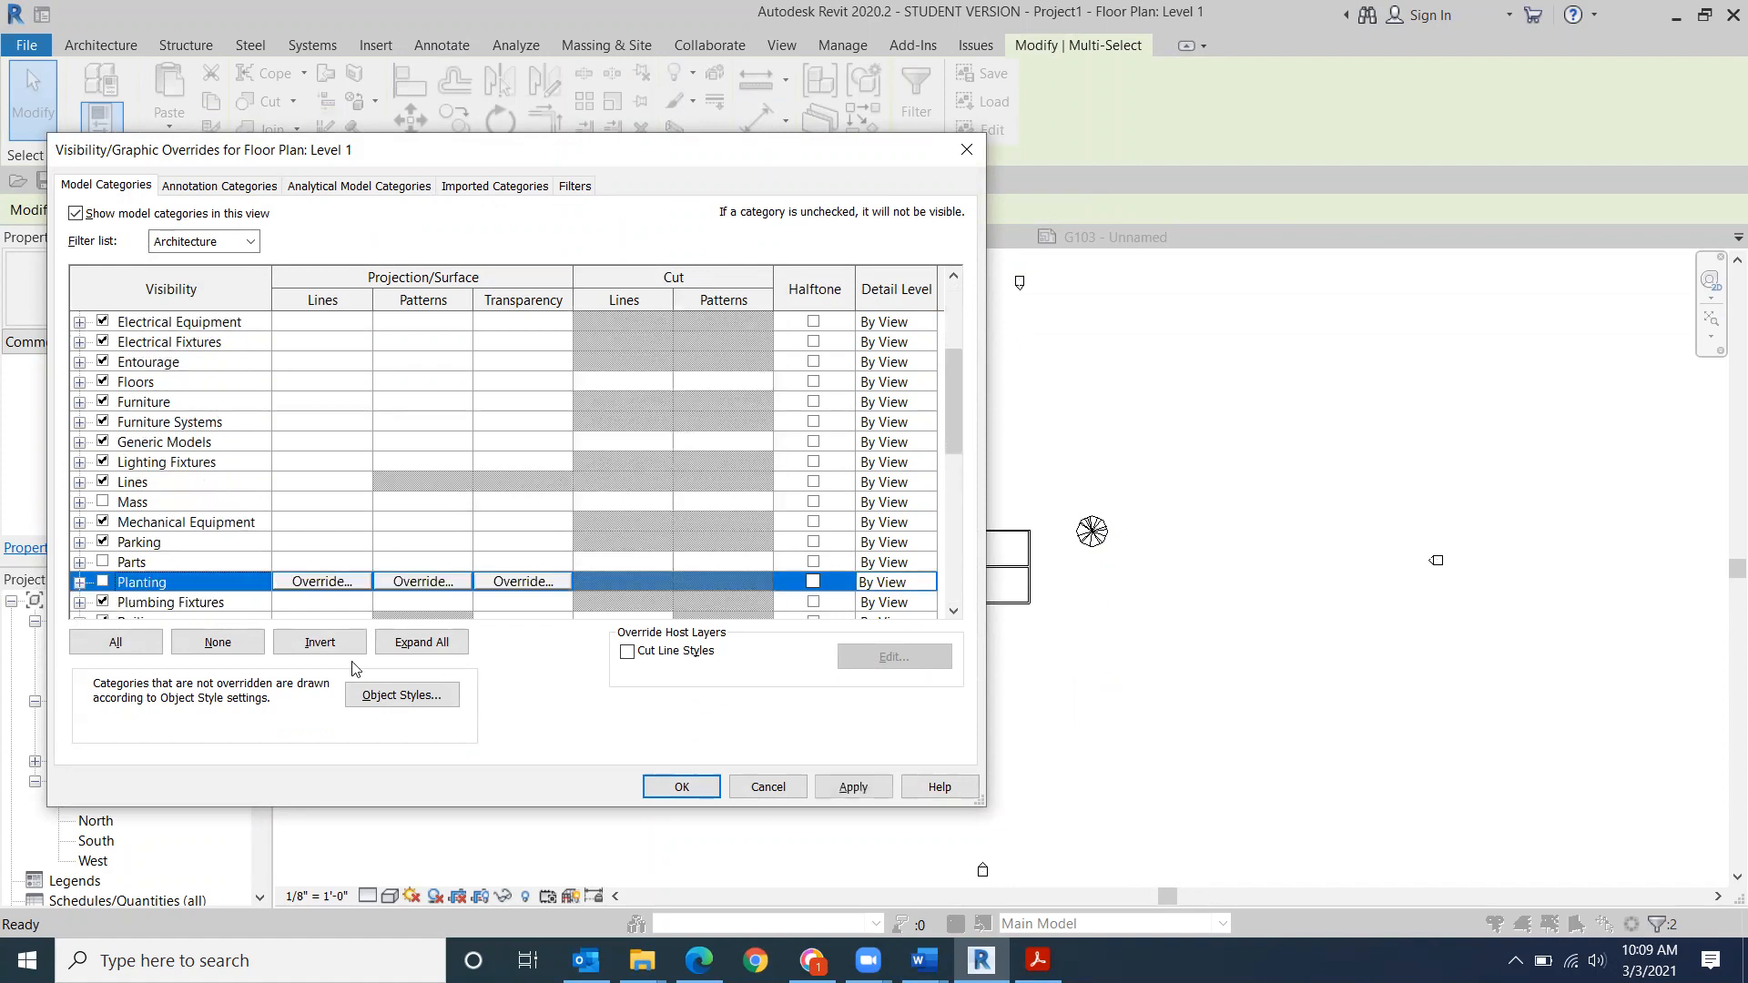
pyautogui.click(850, 788)
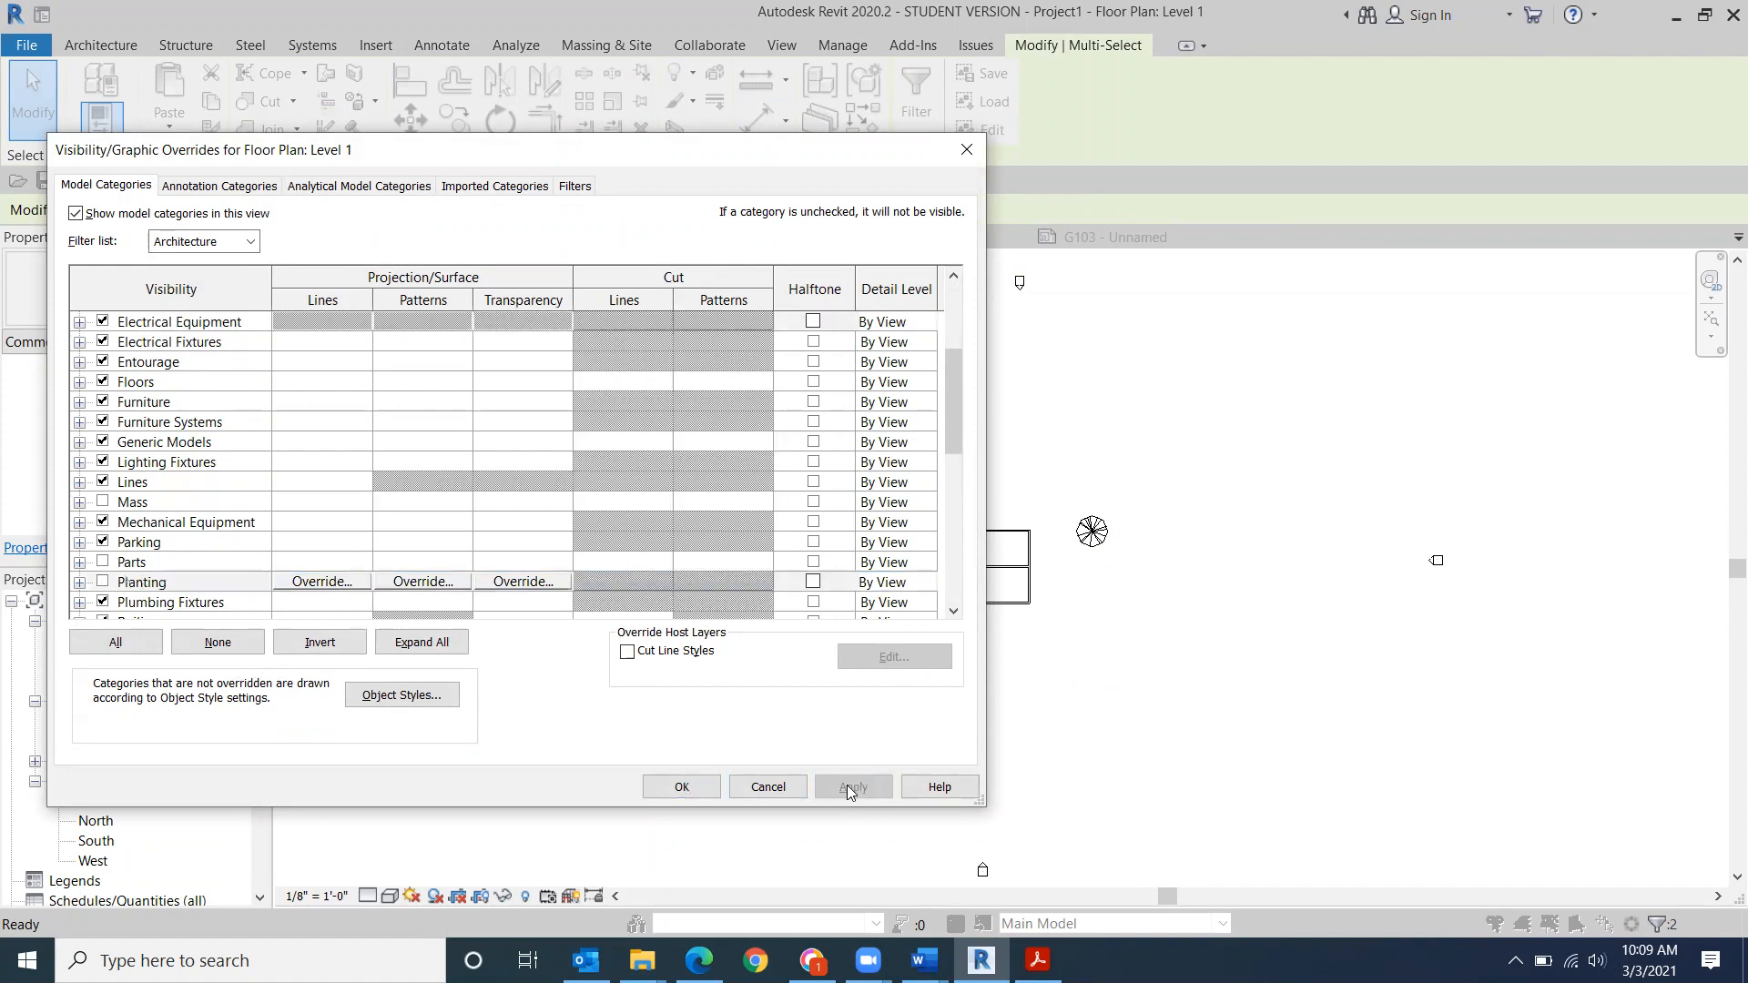
pyautogui.click(674, 792)
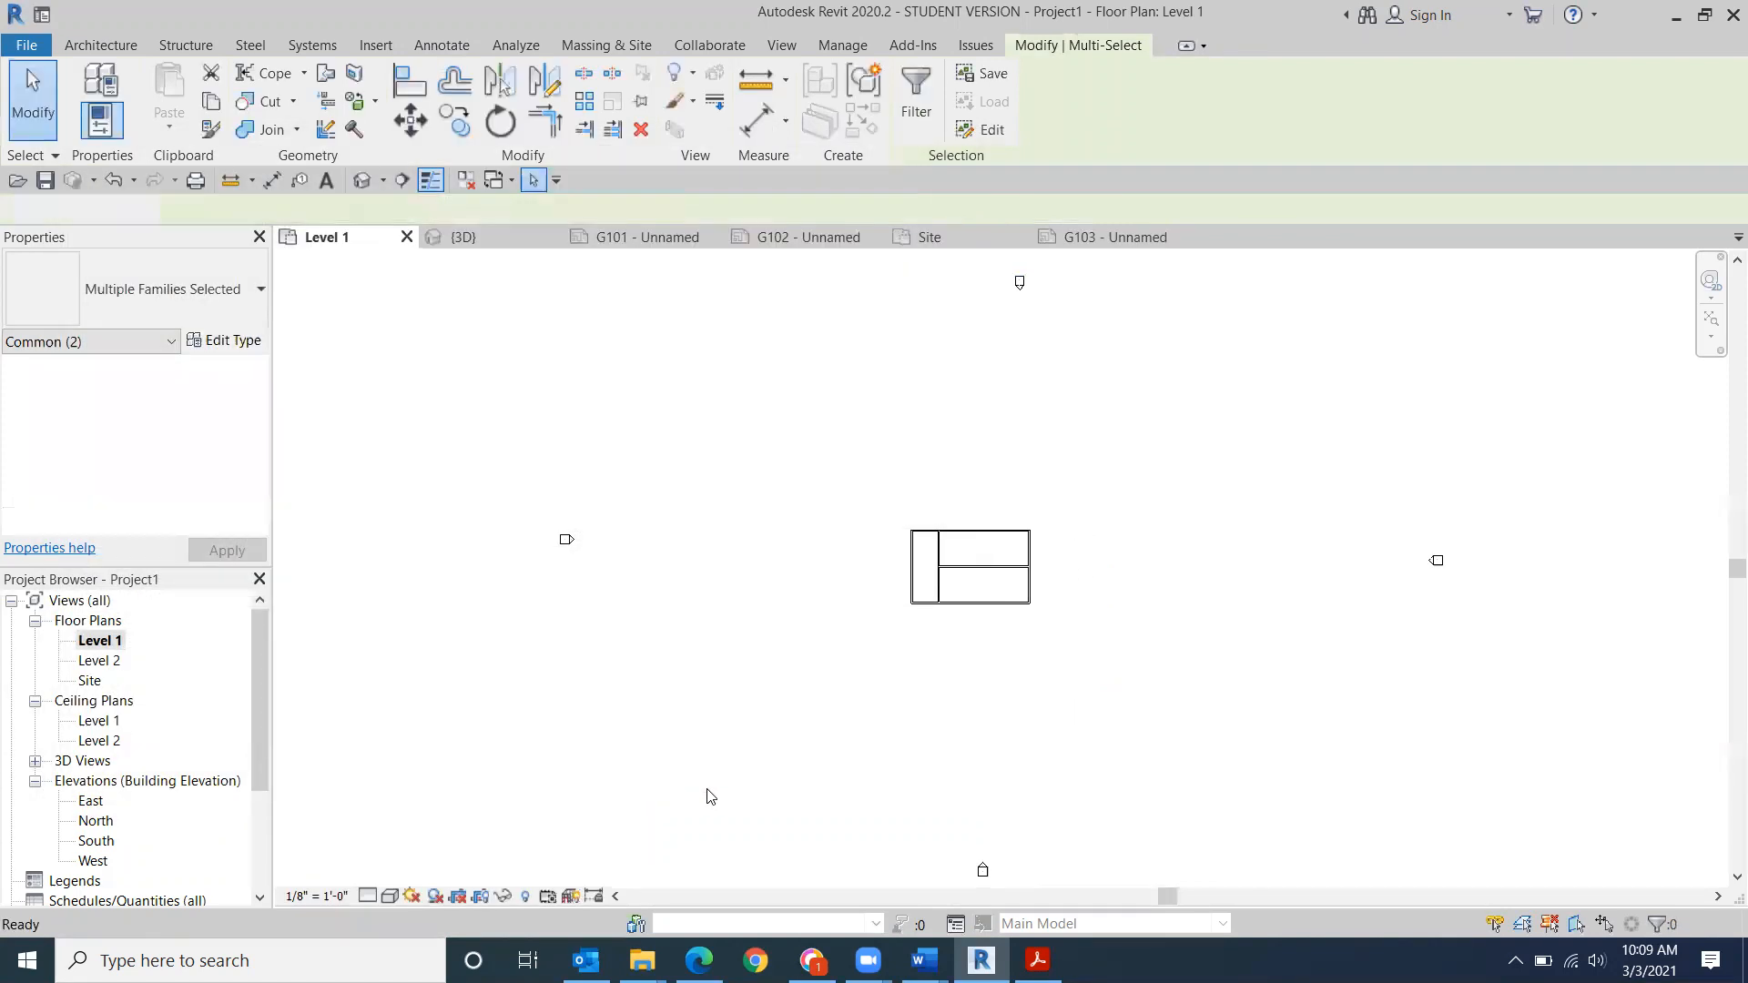
pyautogui.click(706, 796)
# - Open sheet G103 and change its sheet number to A201 in the title block
pyautogui.scroll(-3, 256, 752)
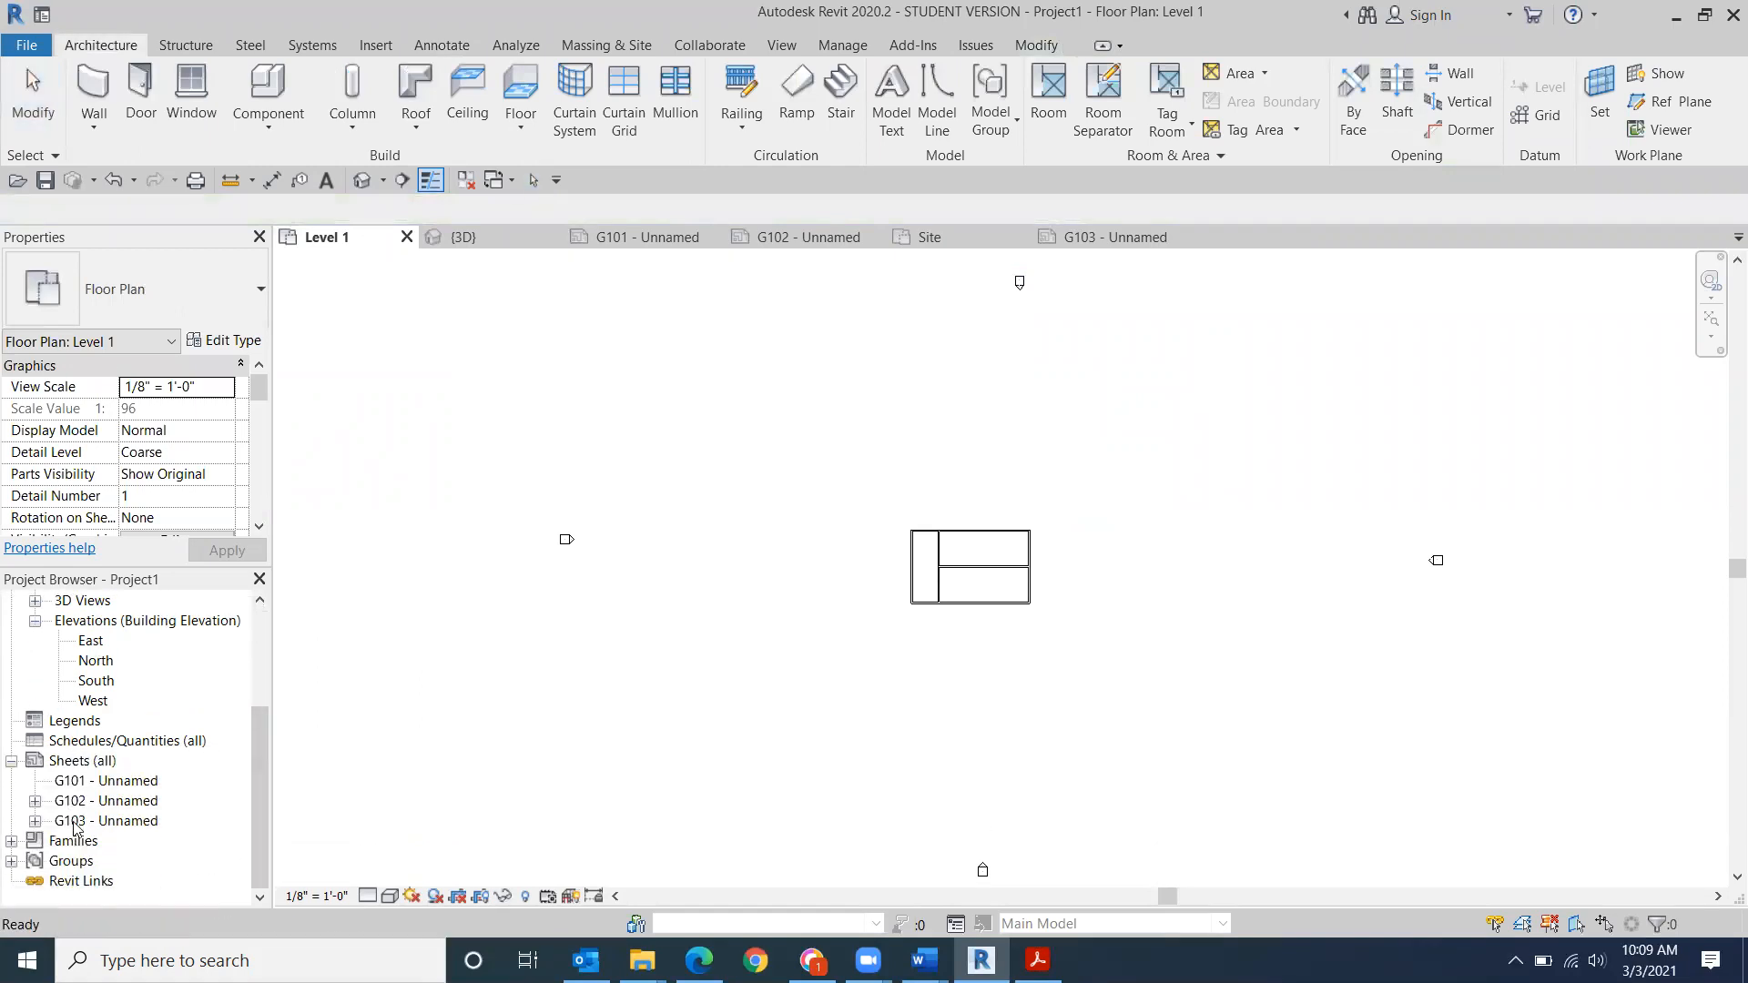
pyautogui.doubleClick(74, 822)
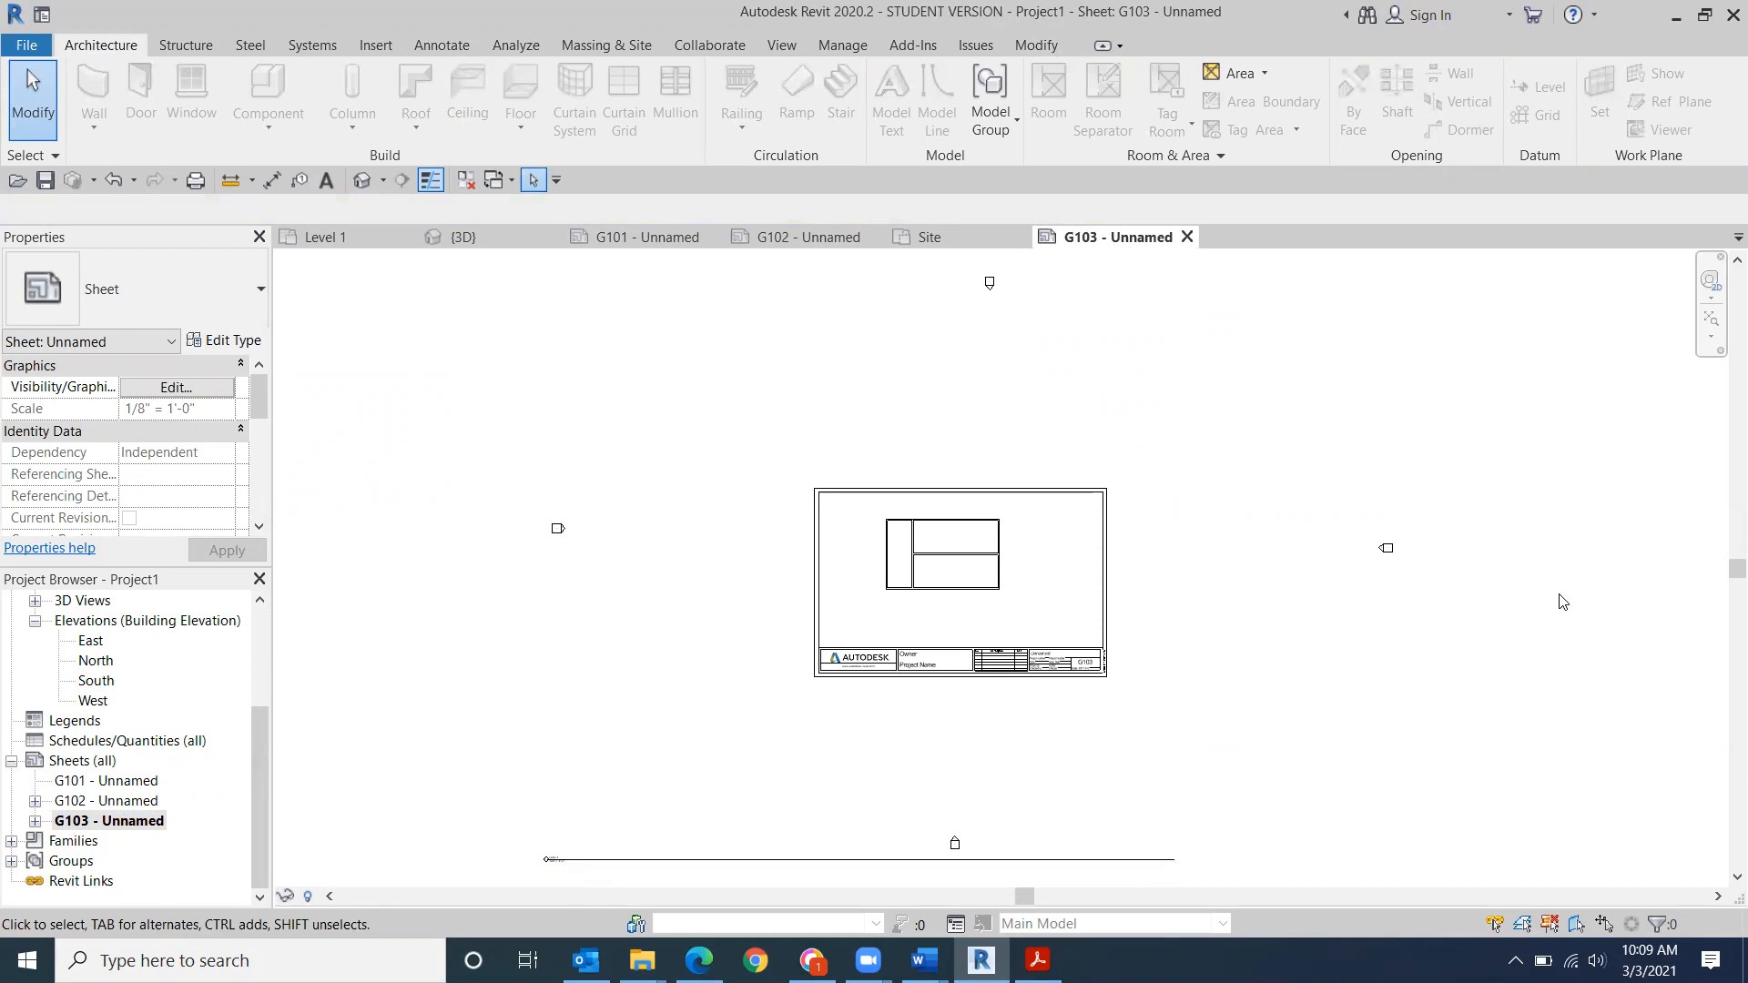
pyautogui.scroll(6, 1072, 706)
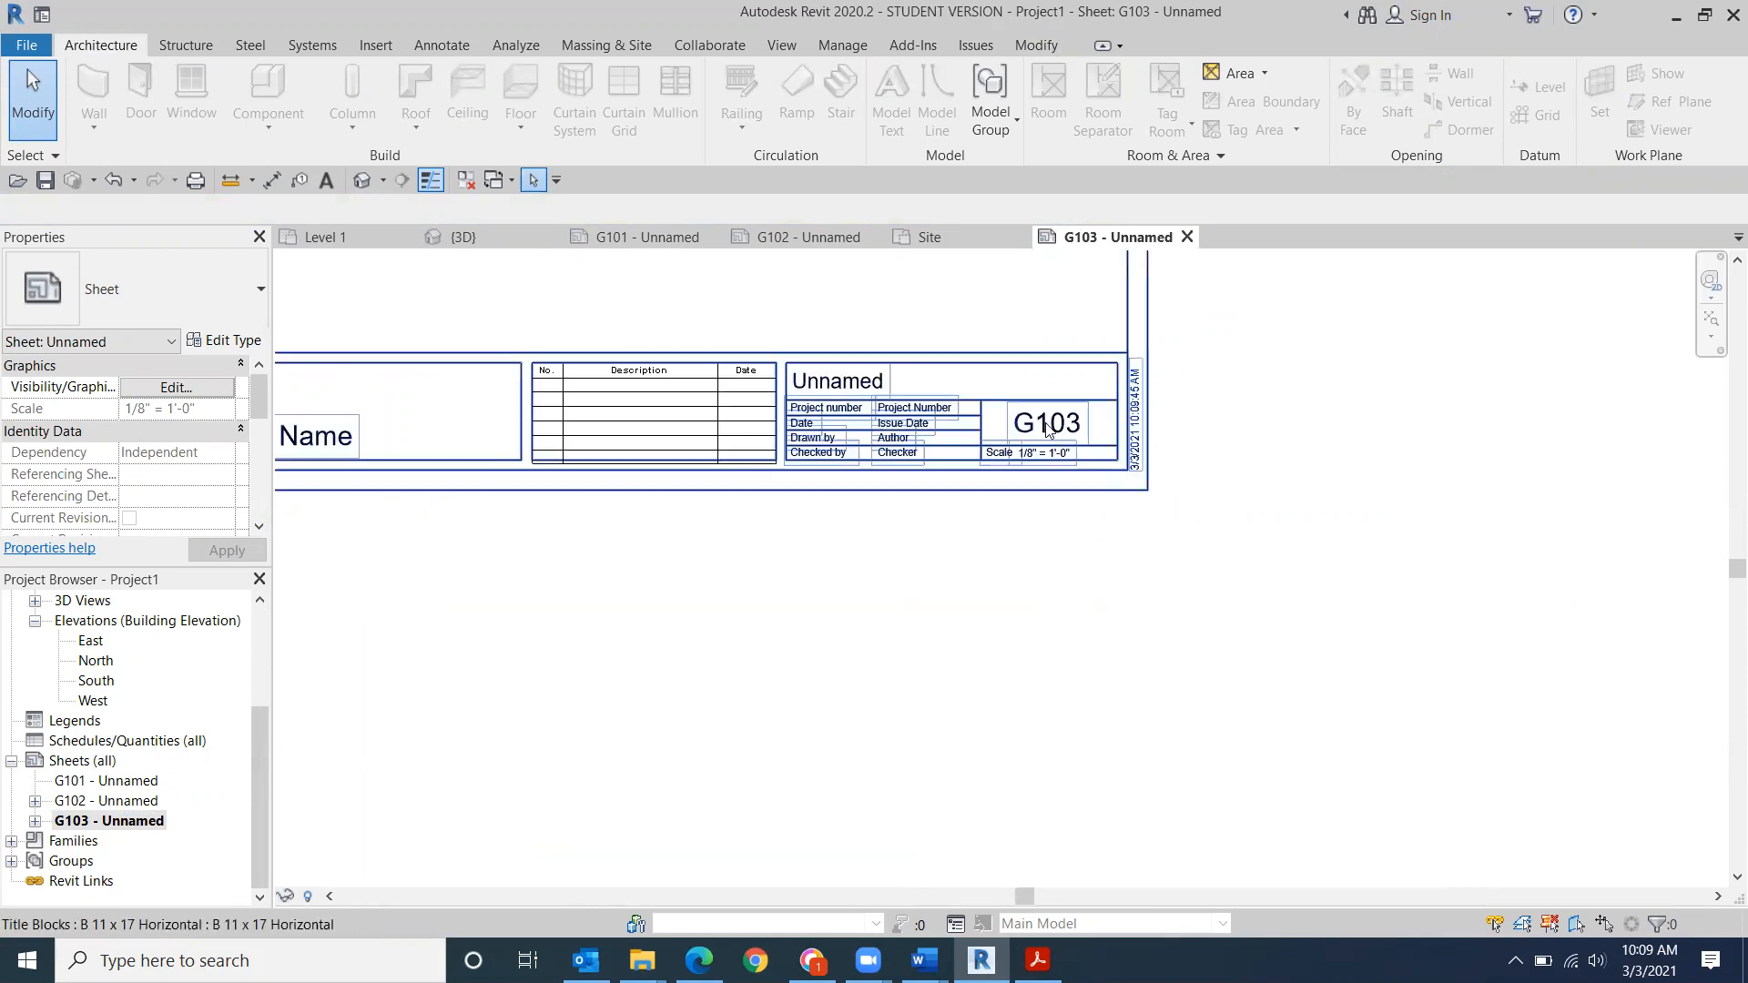
pyautogui.click(1047, 427)
pyautogui.click(1046, 421)
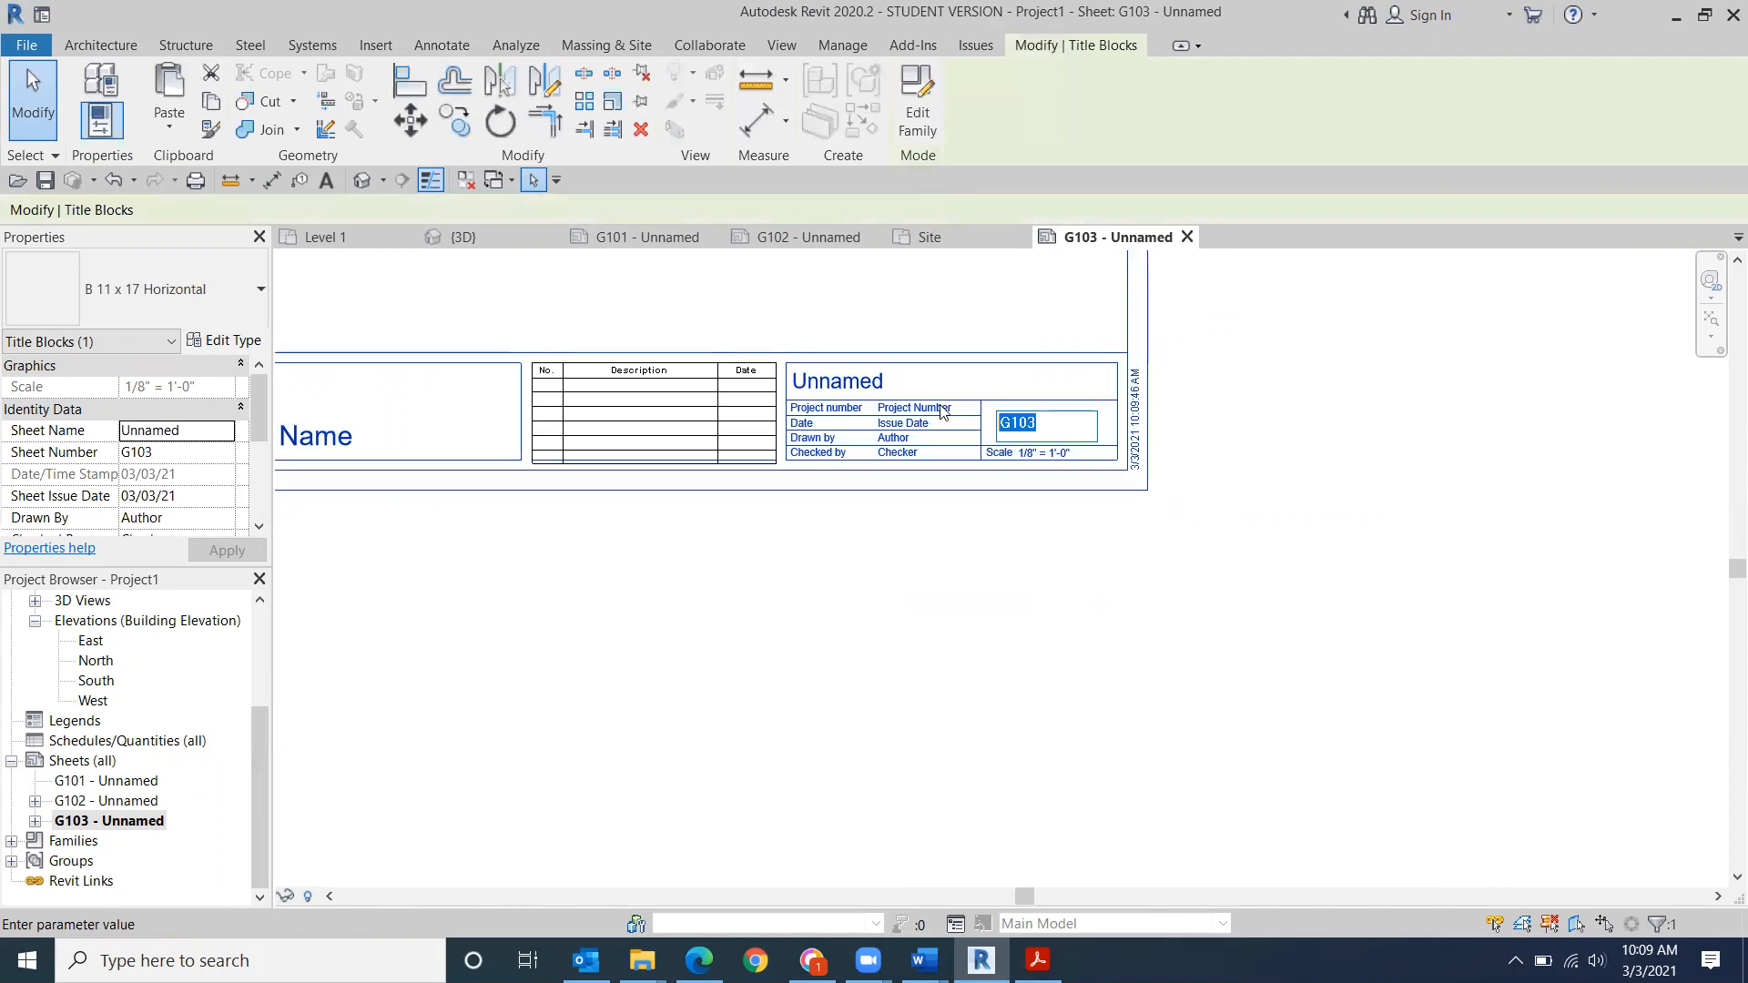
pyautogui.write('A201')
pyautogui.click(854, 659)
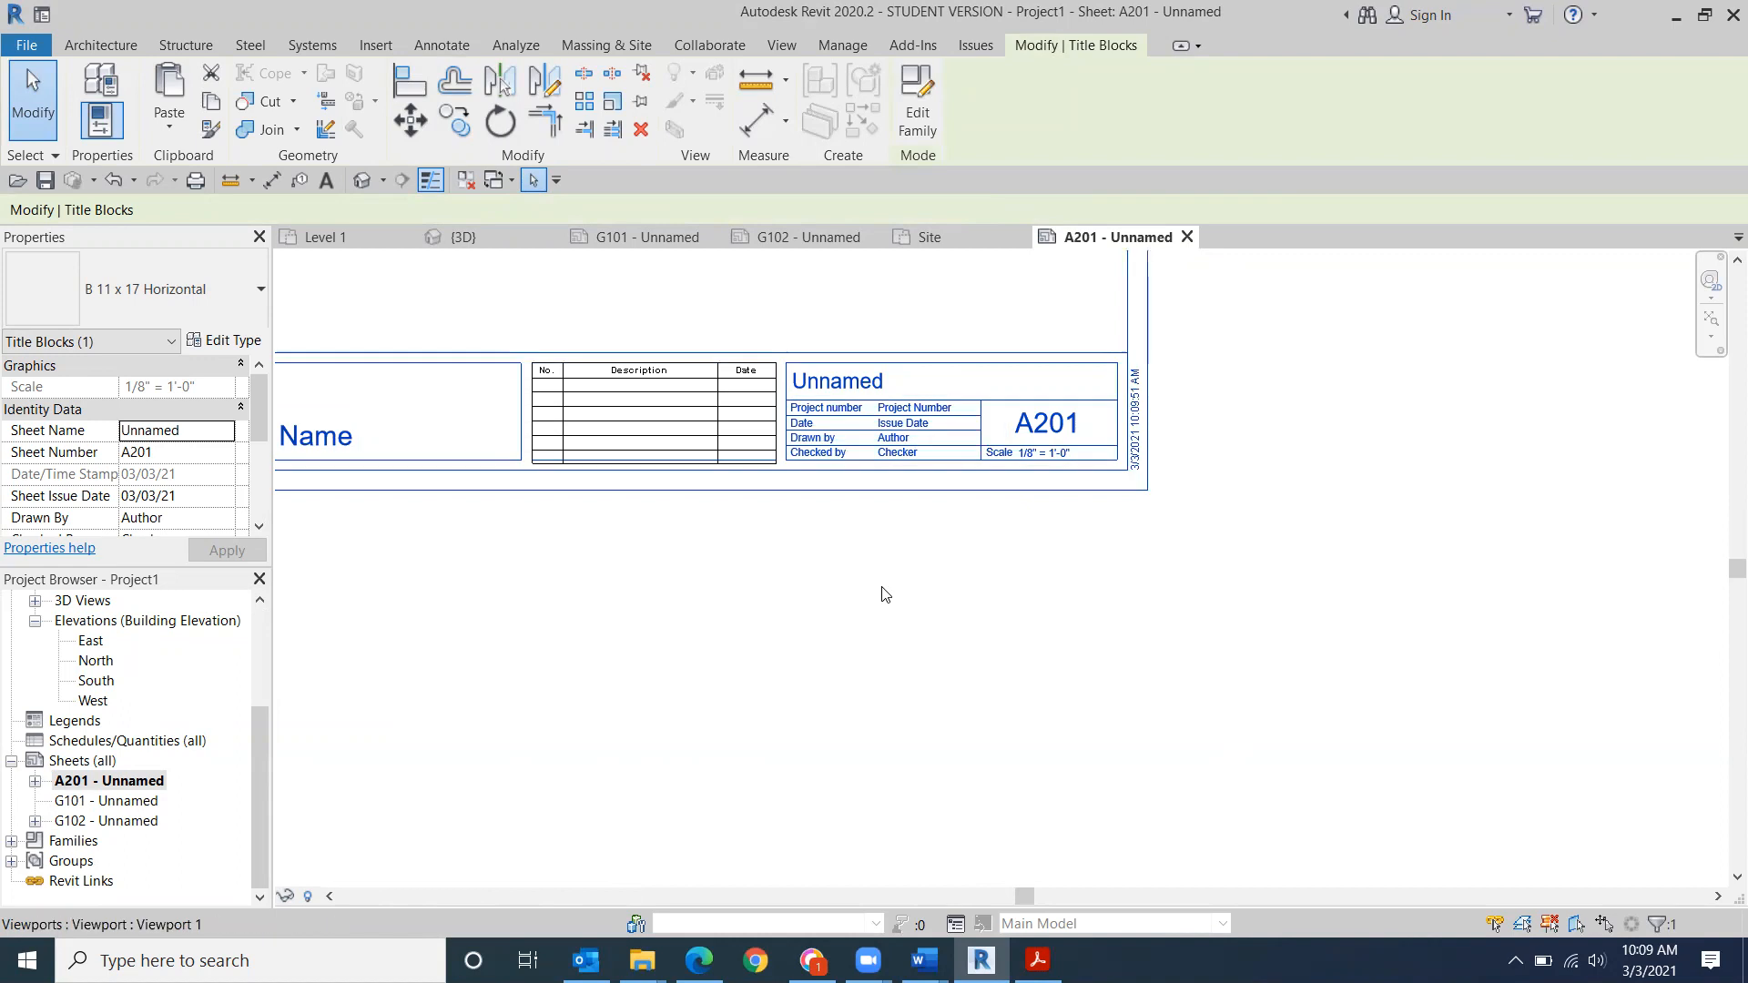
# - Set the Level 1 viewport's scale on sheet A201 to 3/16" = 1'-0" and position the plan inside the border
pyautogui.scroll(-5, 889, 599)
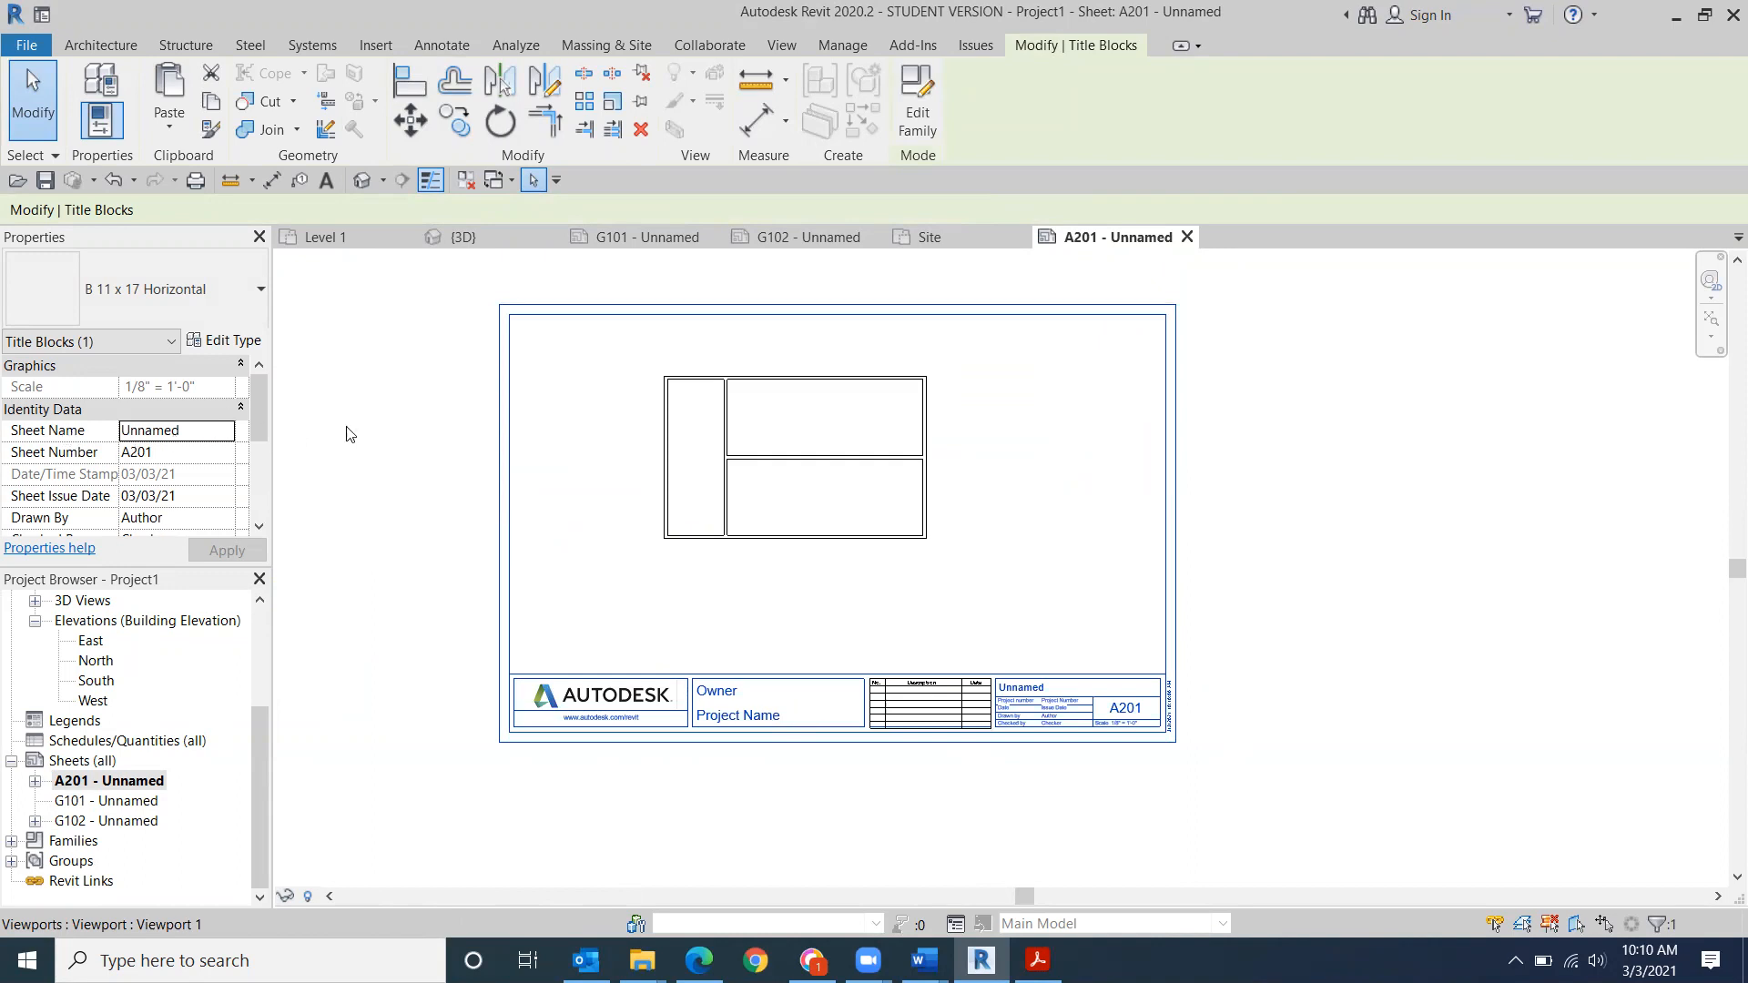
pyautogui.scroll(-3, 564, 510)
pyautogui.click(418, 520)
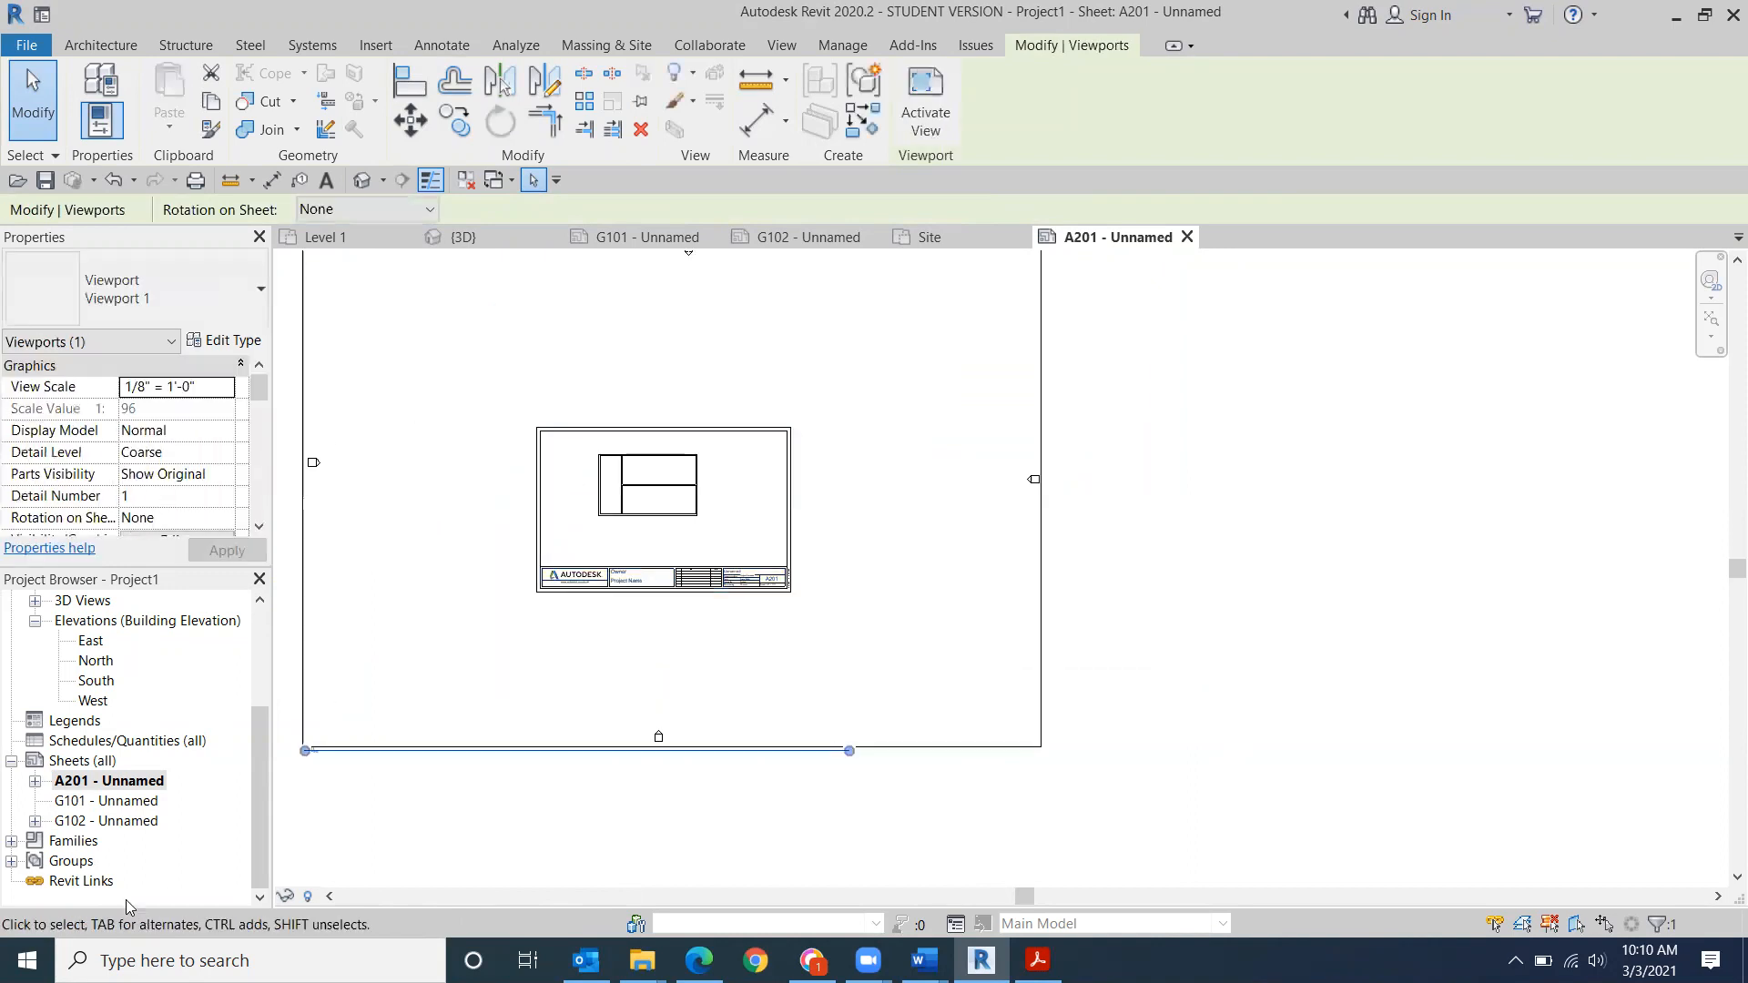
pyautogui.click(233, 392)
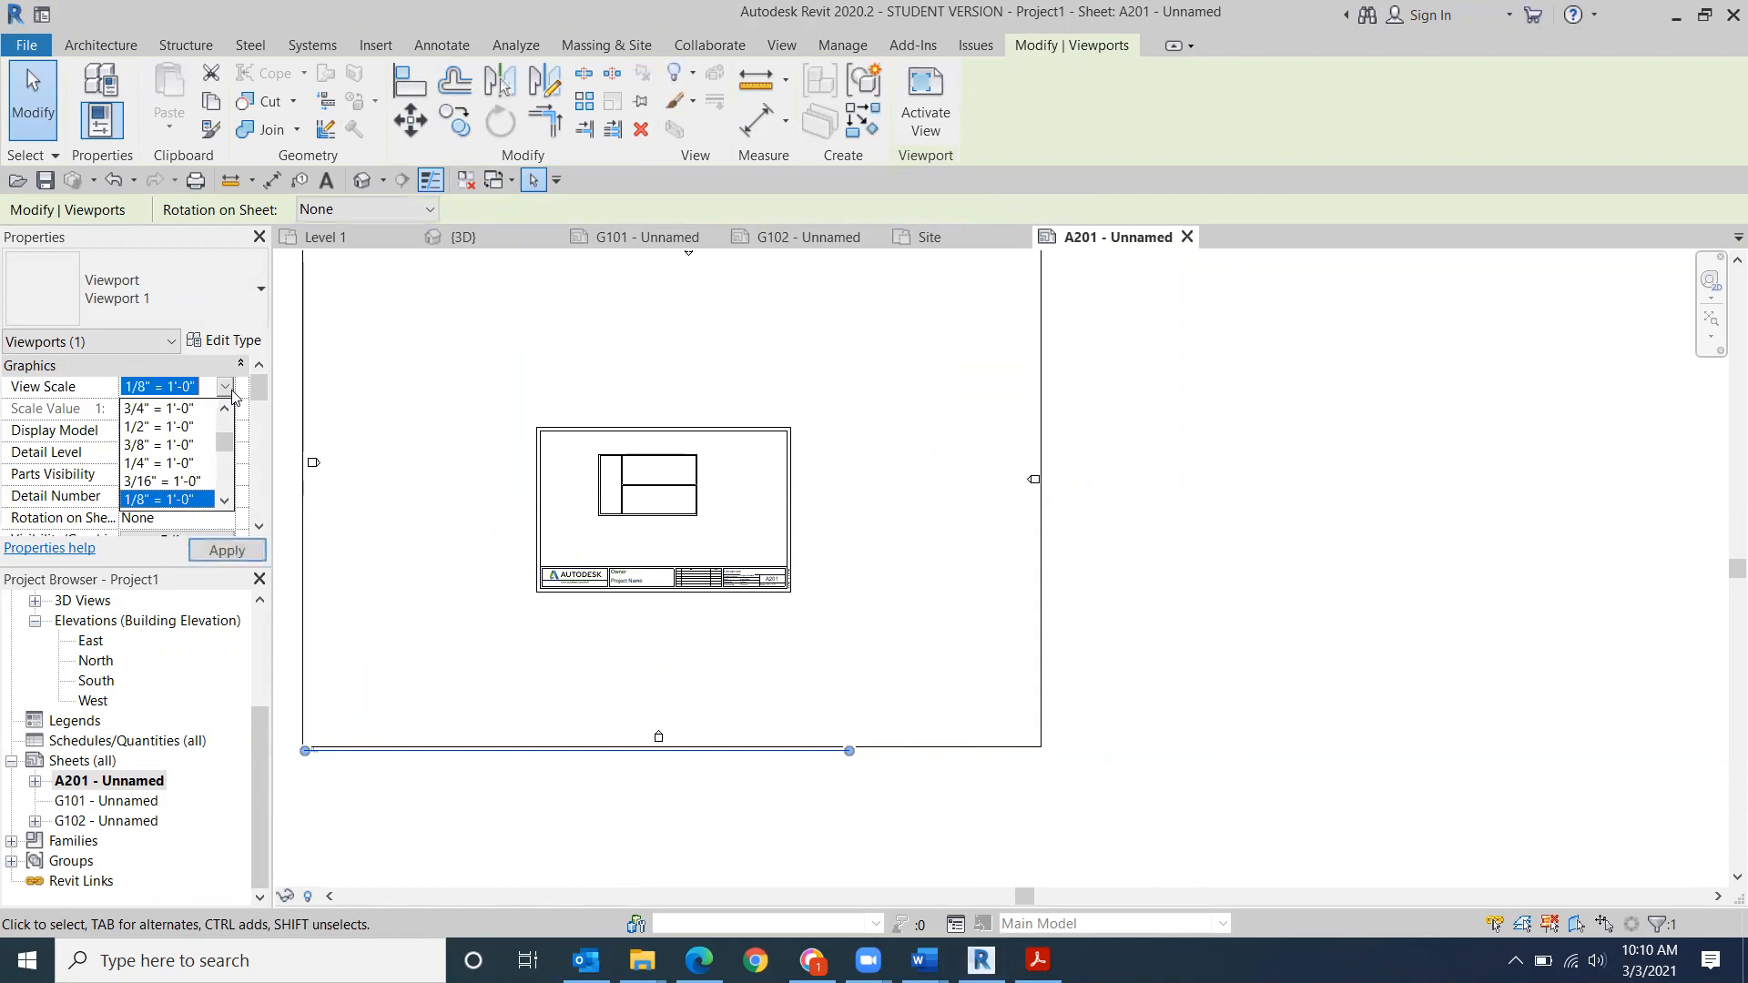
pyautogui.click(196, 484)
pyautogui.click(225, 551)
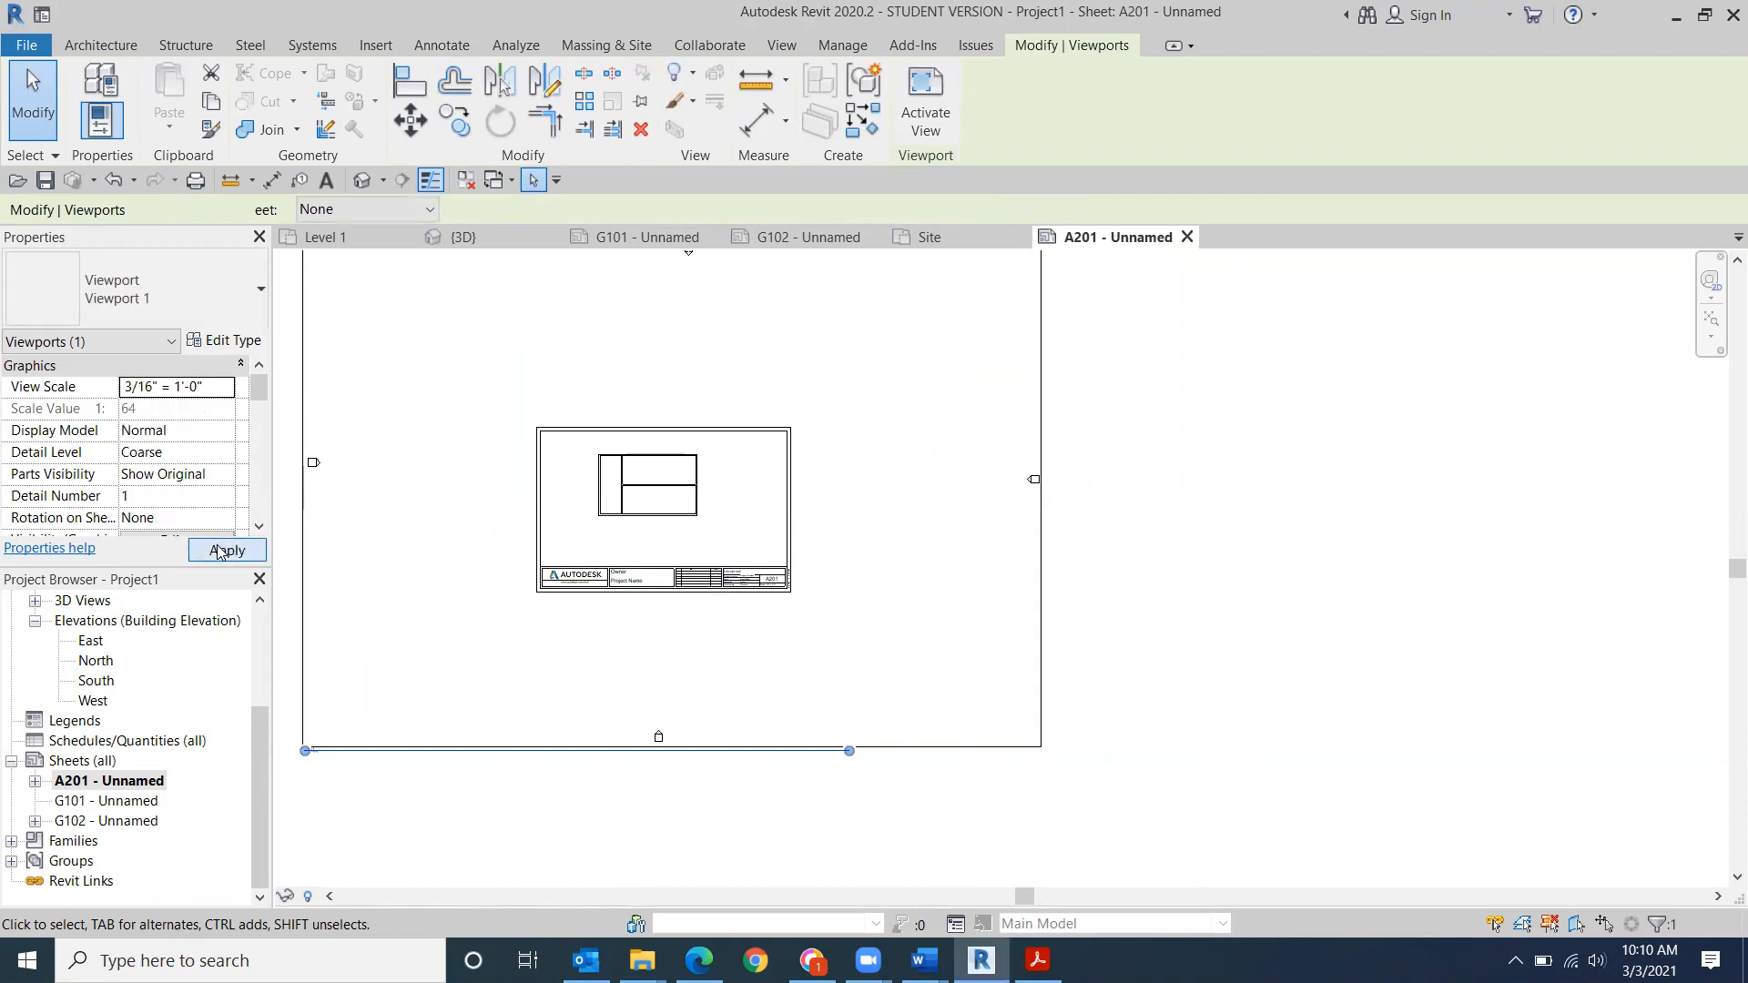
pyautogui.moveTo(1022, 504); pyautogui.dragTo(1054, 454)
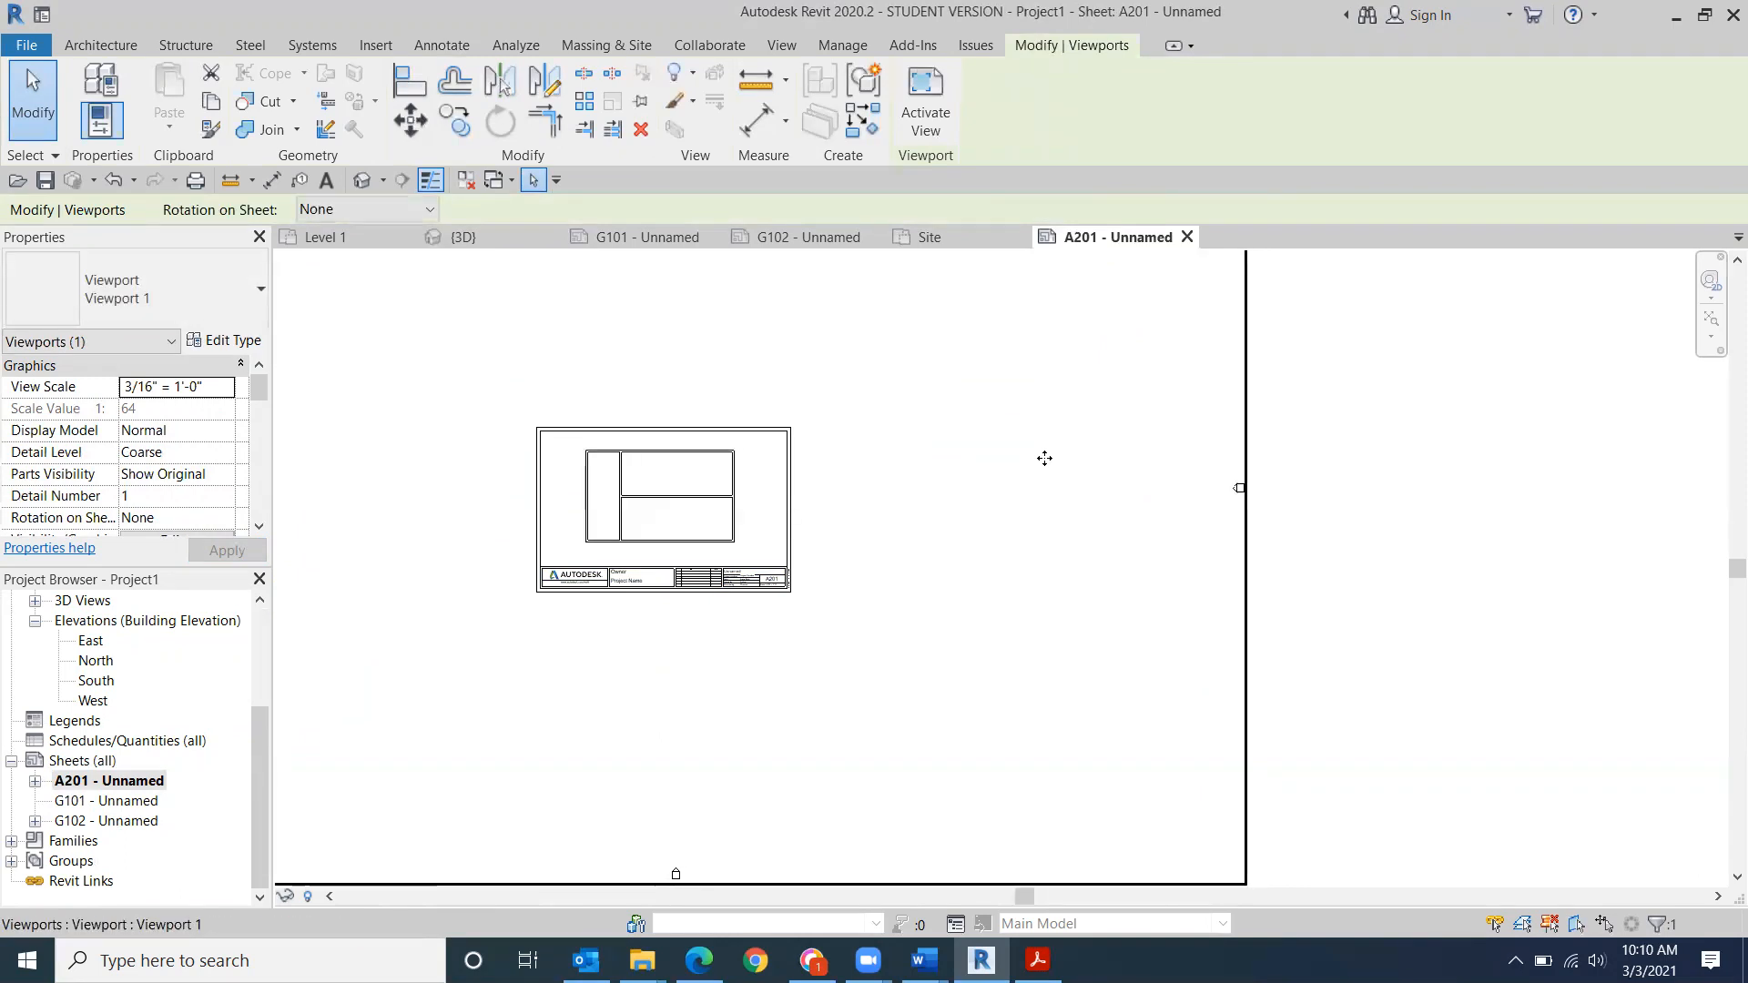
pyautogui.moveTo(1531, 660); pyautogui.dragTo(1513, 543, button='middle')
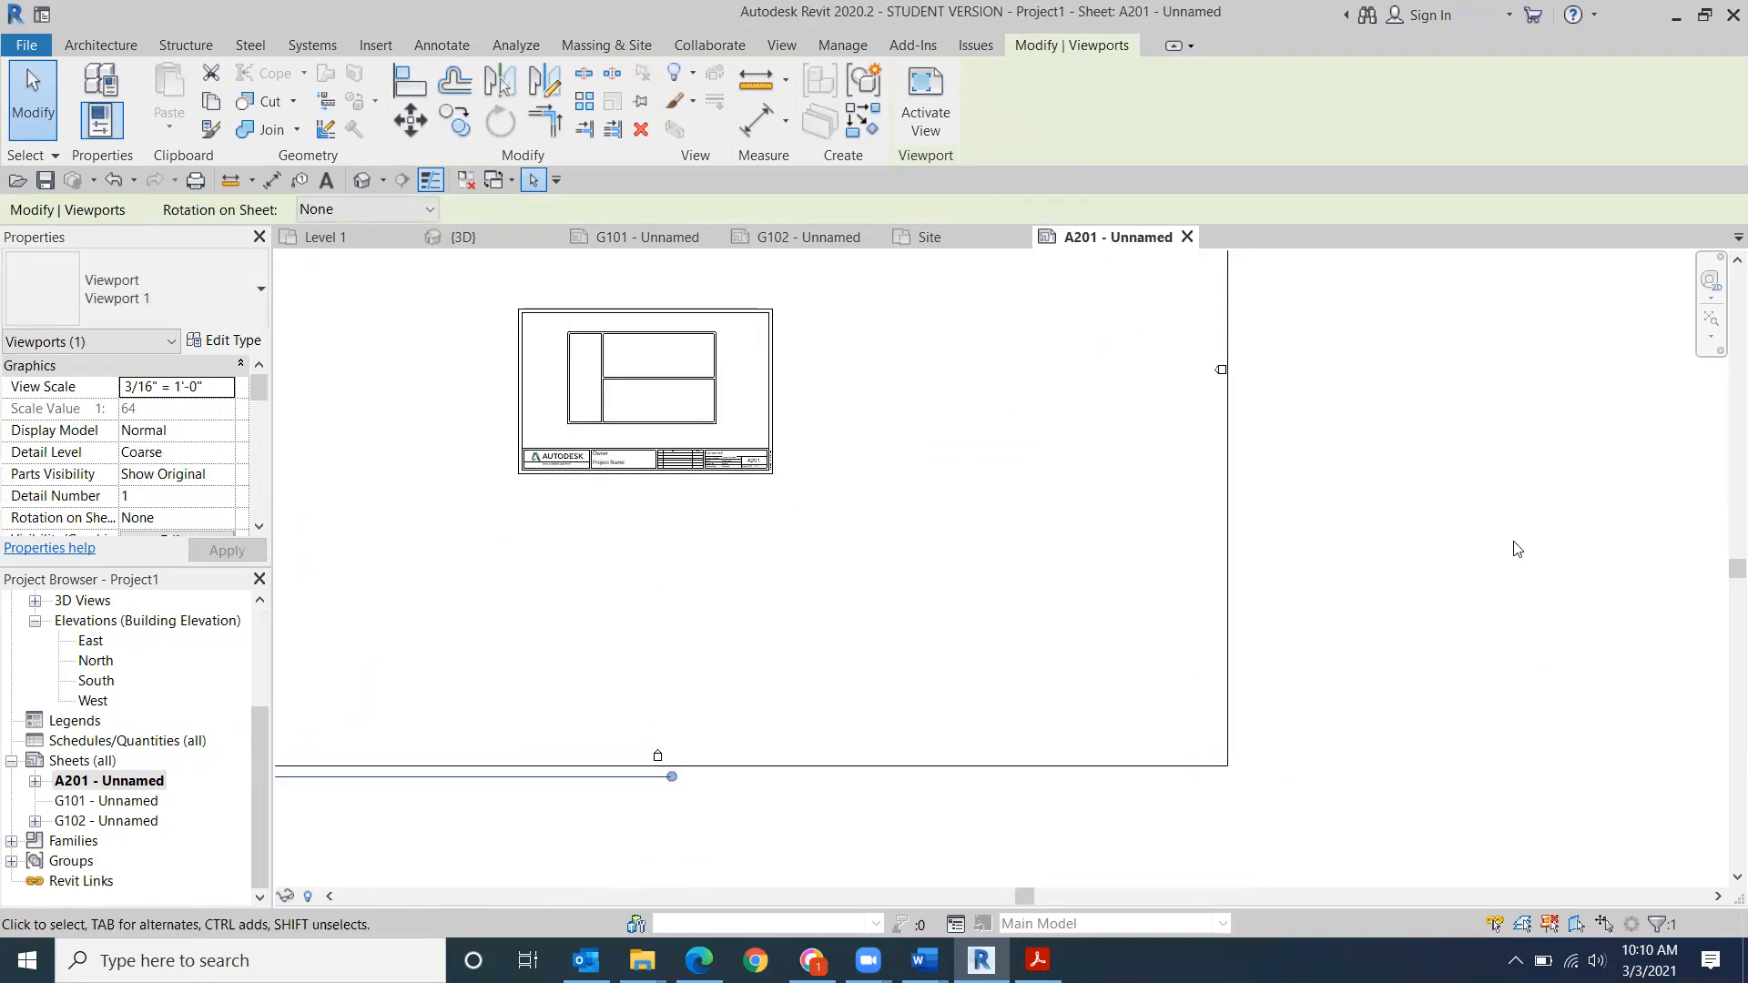
# - Shorten the viewport's title line and move the title just below the plan, above the sheet's title block
pyautogui.scroll(-2, 1512, 542)
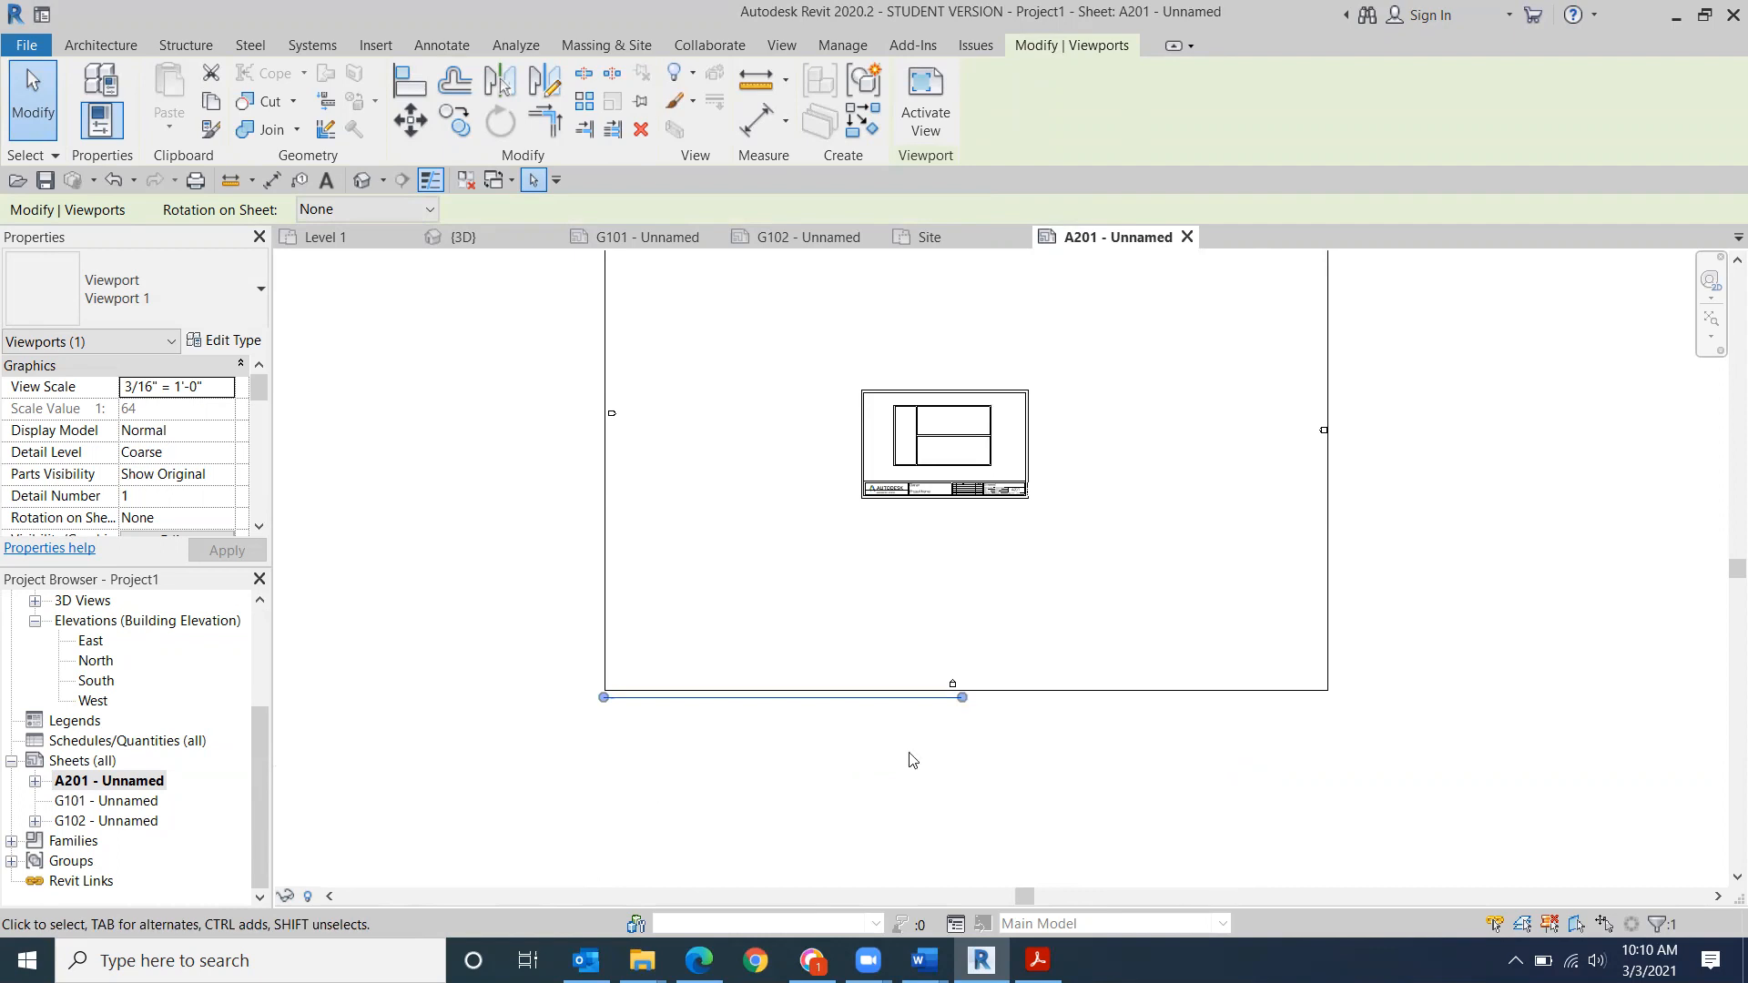
pyautogui.moveTo(961, 698); pyautogui.dragTo(624, 769)
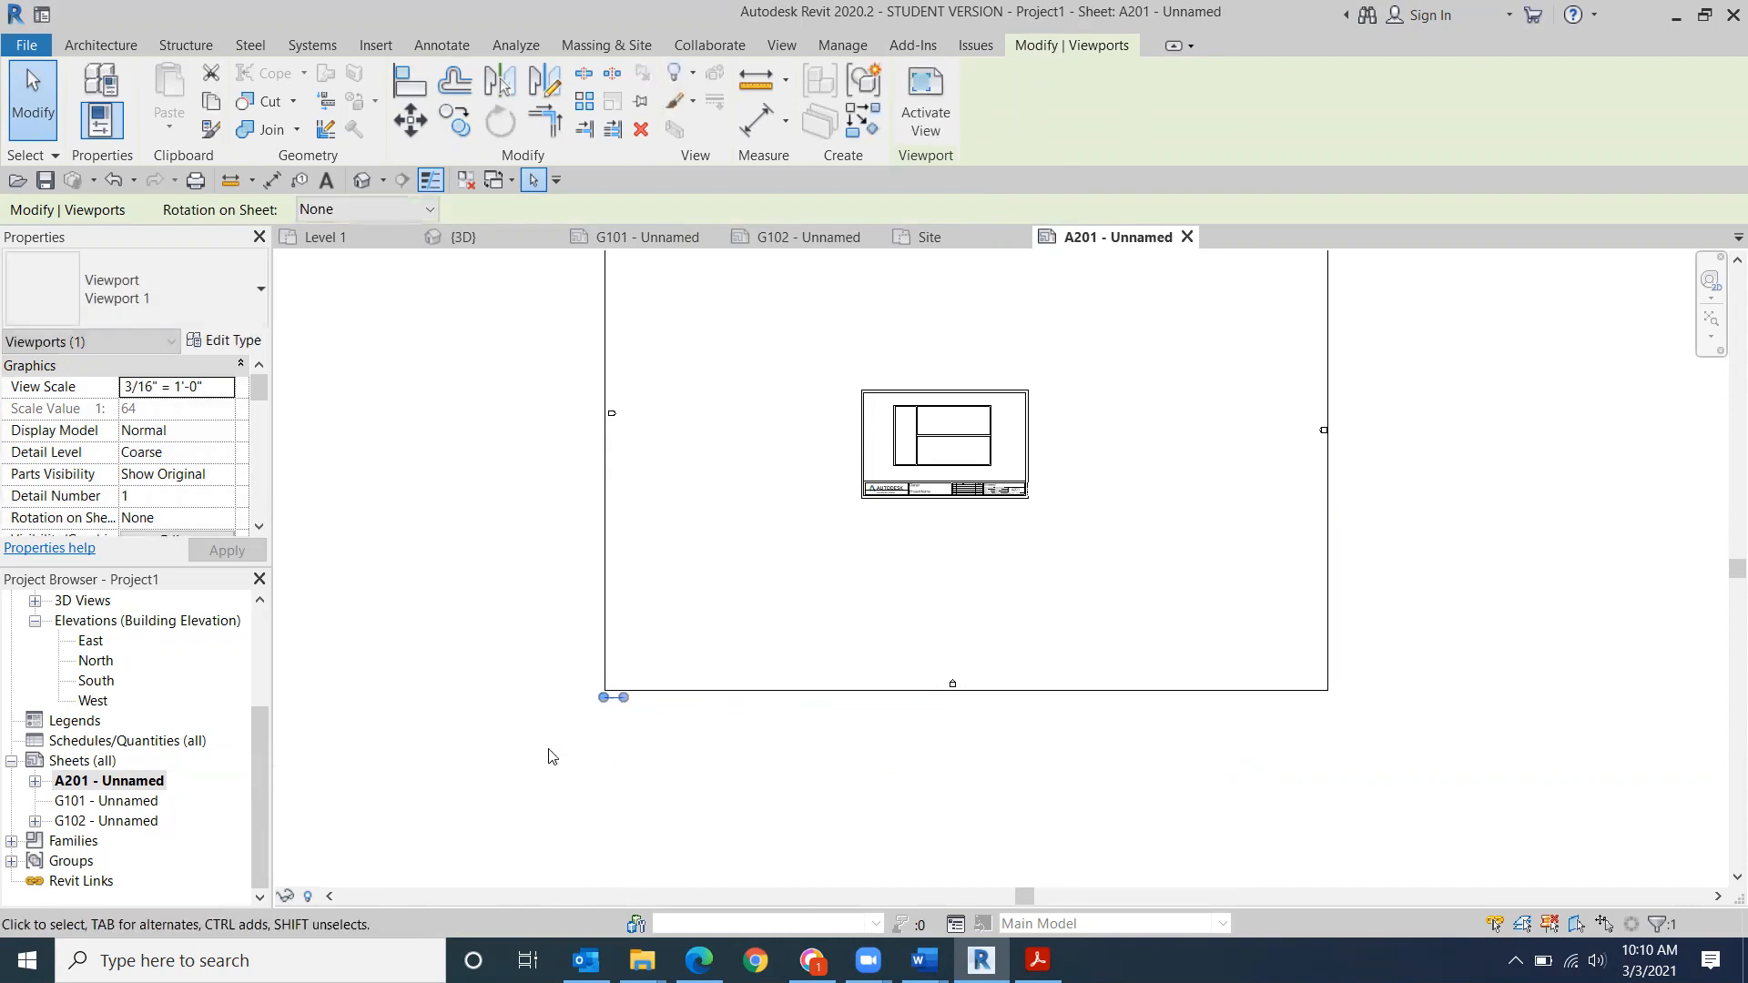
pyautogui.click(619, 717)
pyautogui.scroll(2, 606, 705)
pyautogui.moveTo(593, 690); pyautogui.dragTo(1142, 339)
pyautogui.moveTo(1124, 406); pyautogui.dragTo(724, 715, button='middle')
pyautogui.scroll(2, 724, 715)
pyautogui.moveTo(728, 700); pyautogui.dragTo(794, 511)
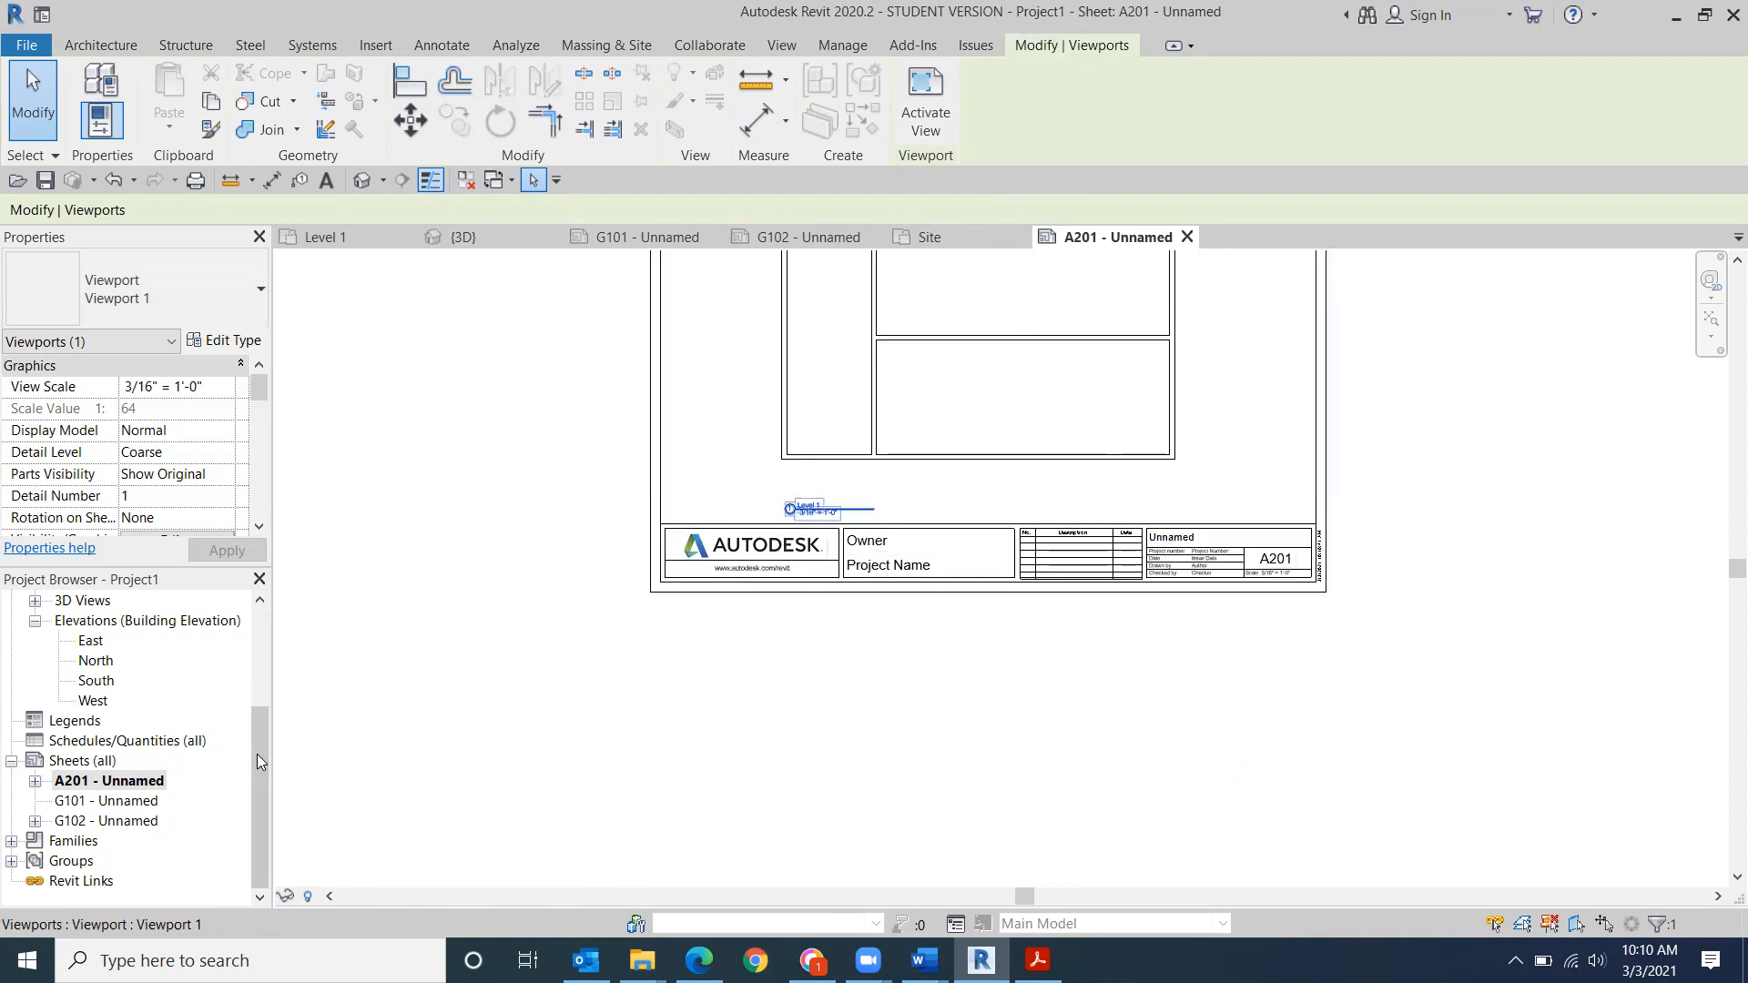
pyautogui.press('Escape')
# - In the Level 1 plan, add an aligned dimension between the west and east walls, placed above the north wall
pyautogui.scroll(3, 257, 750)
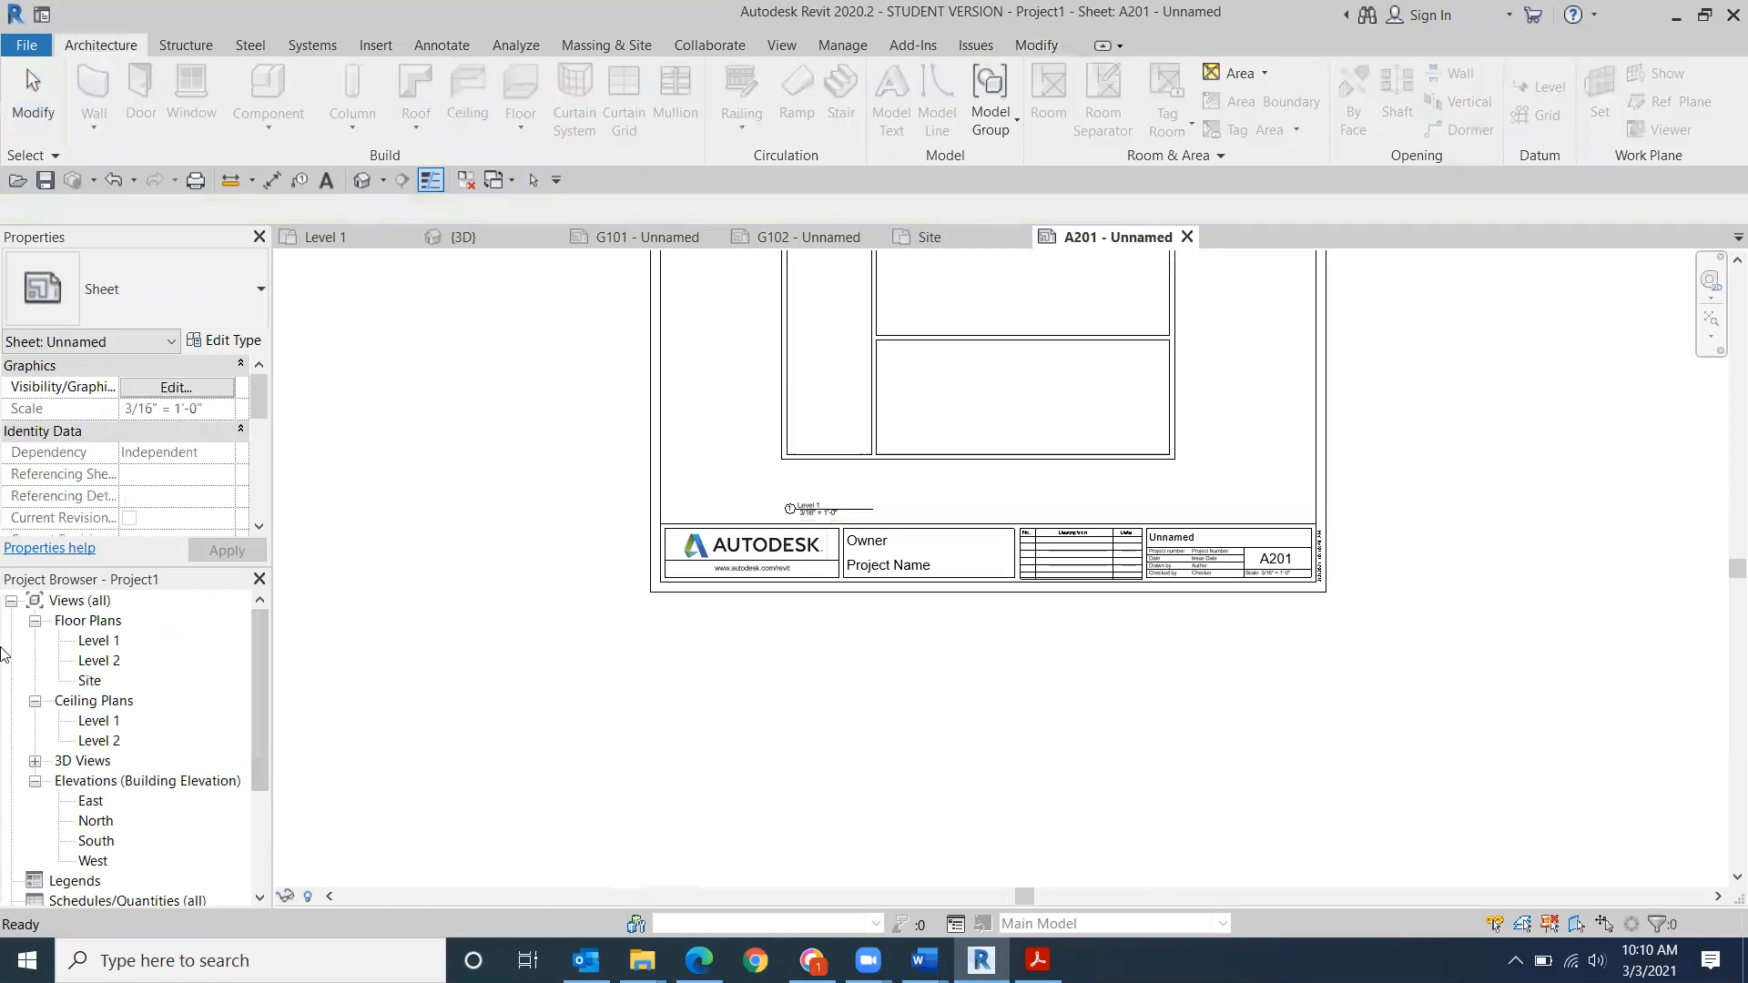
pyautogui.doubleClick(100, 640)
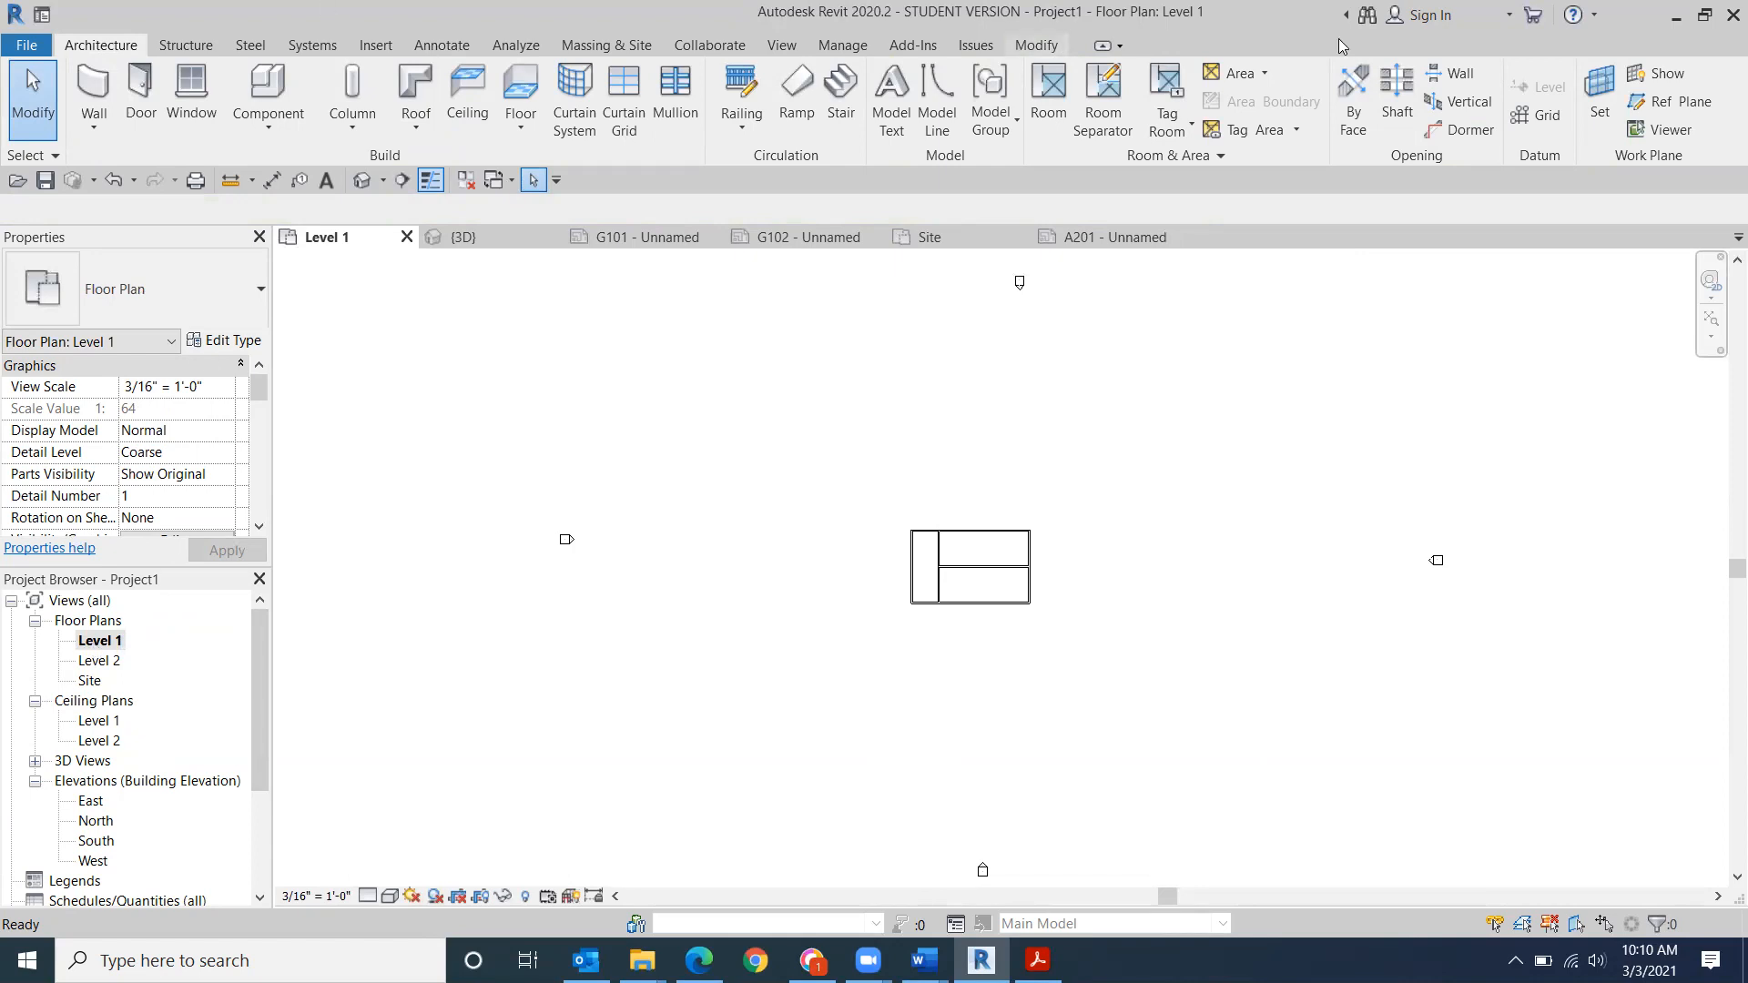
pyautogui.click(445, 44)
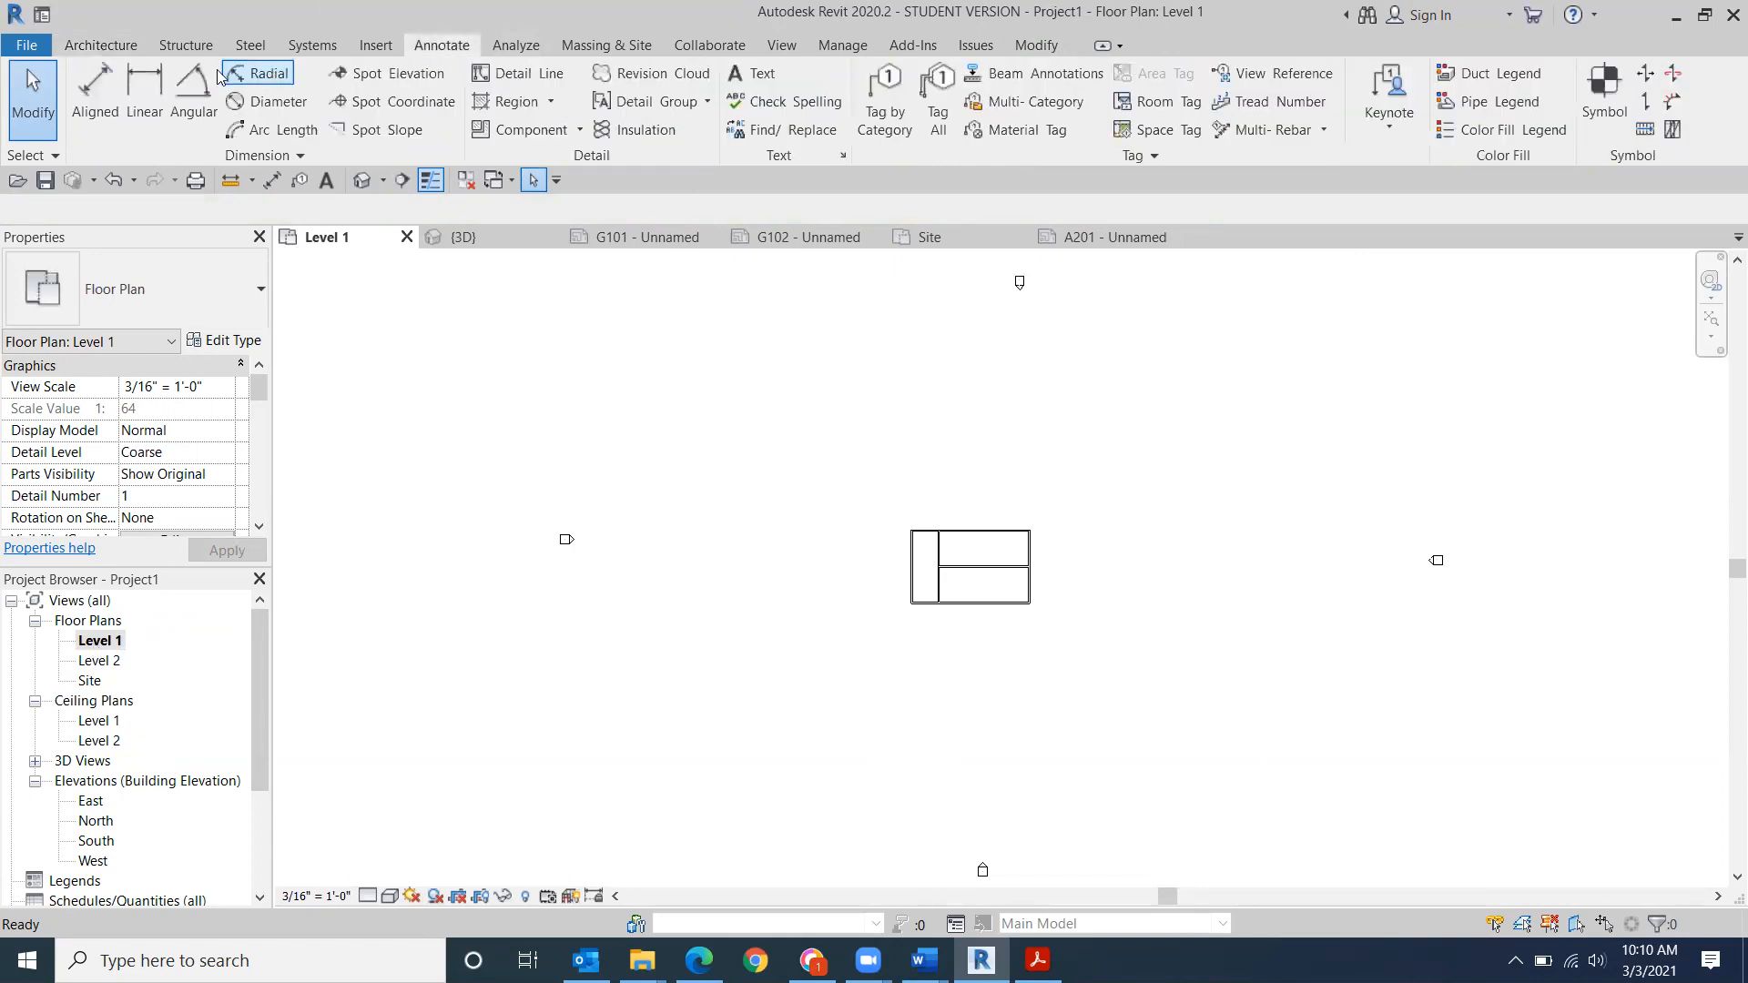
pyautogui.click(95, 84)
pyautogui.scroll(5, 946, 499)
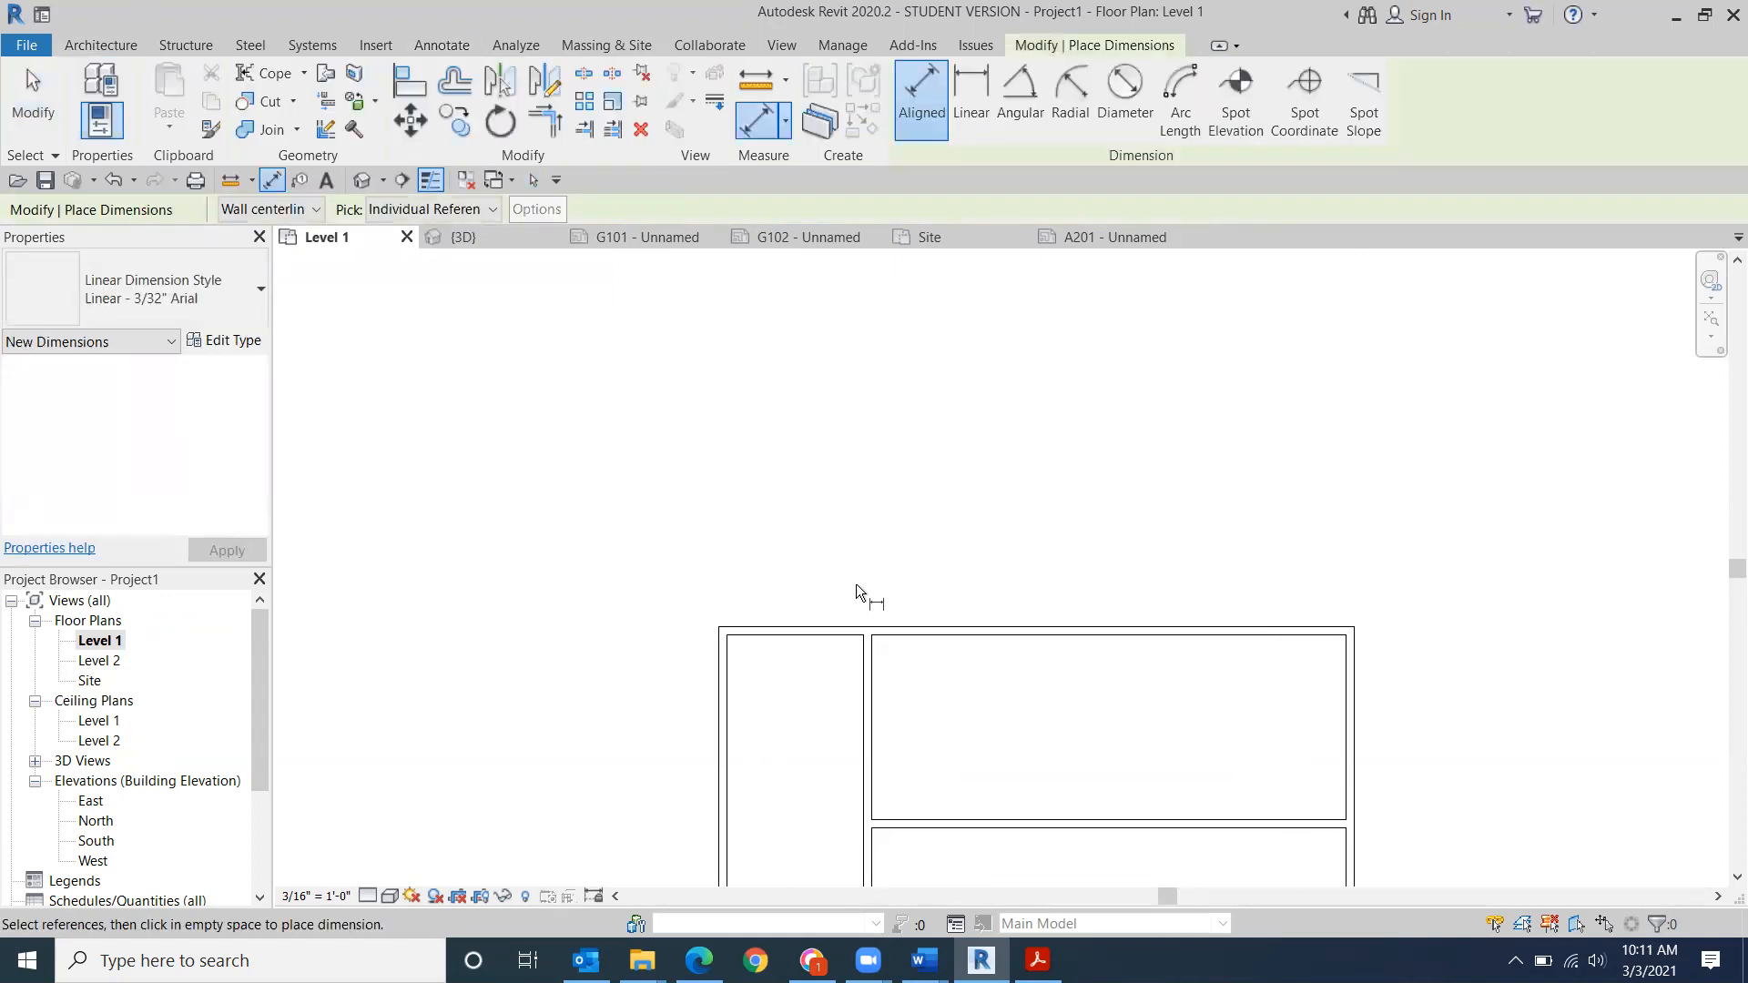
pyautogui.scroll(3, 749, 653)
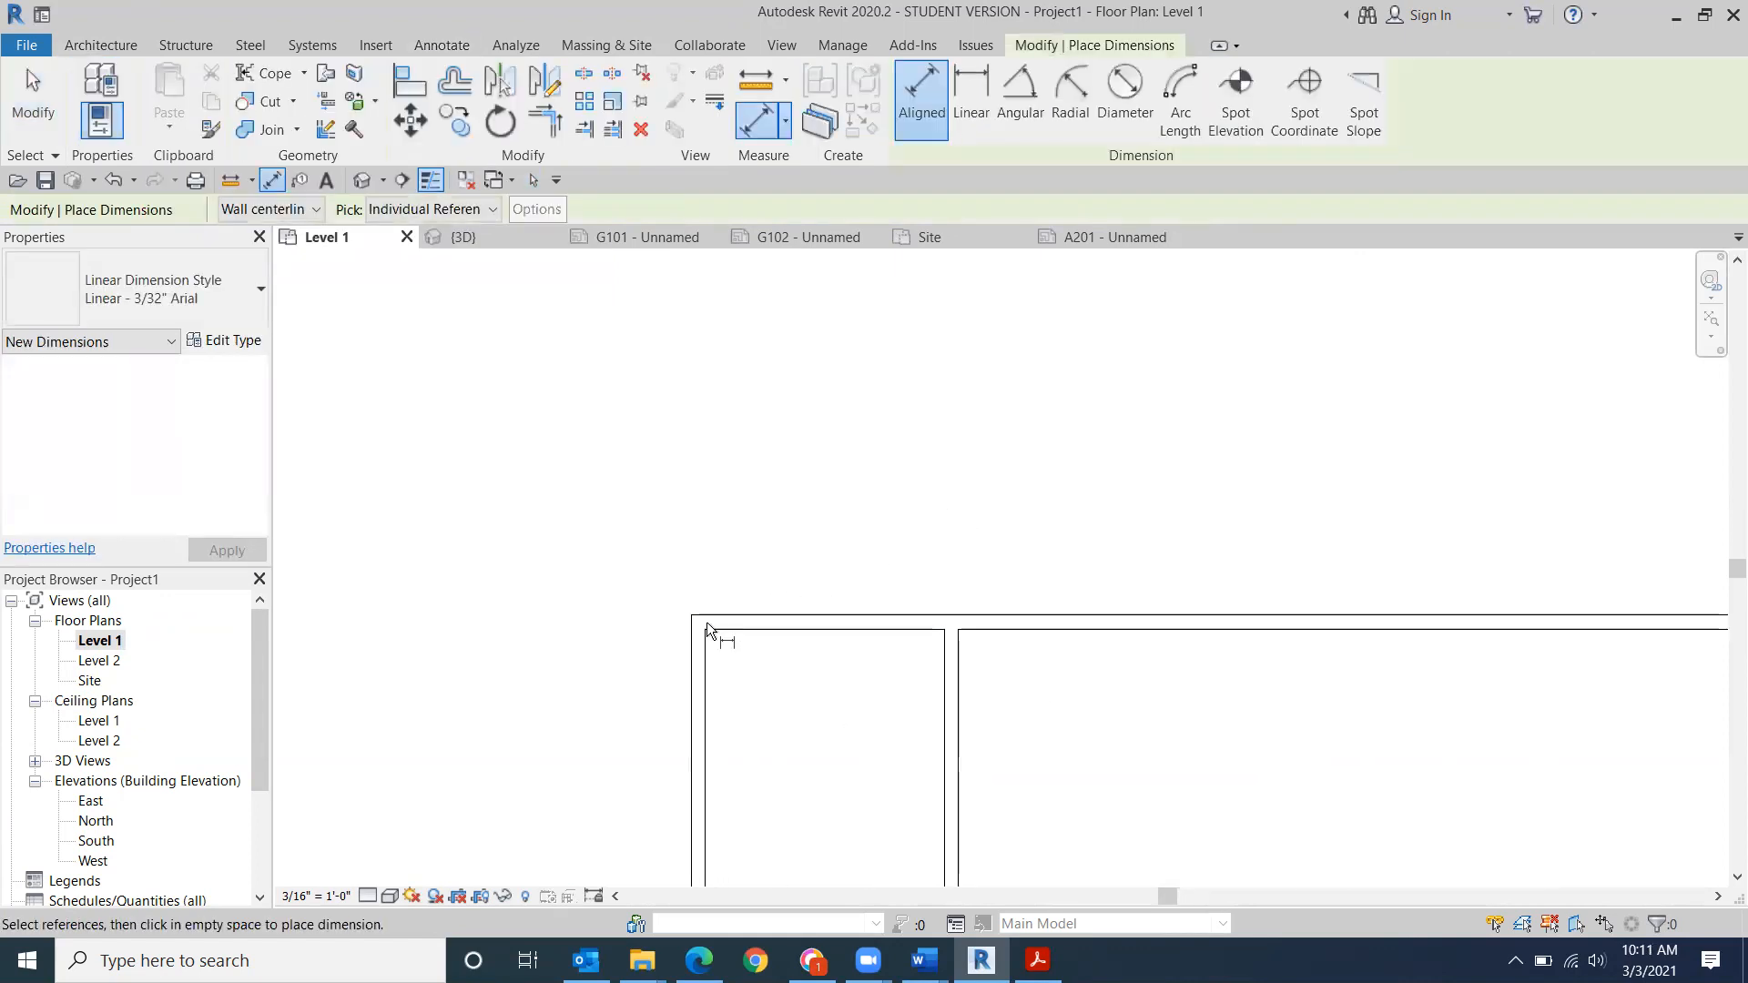
pyautogui.click(694, 670)
pyautogui.moveTo(1288, 762); pyautogui.dragTo(775, 510, button='middle')
pyautogui.scroll(-1, 986, 628)
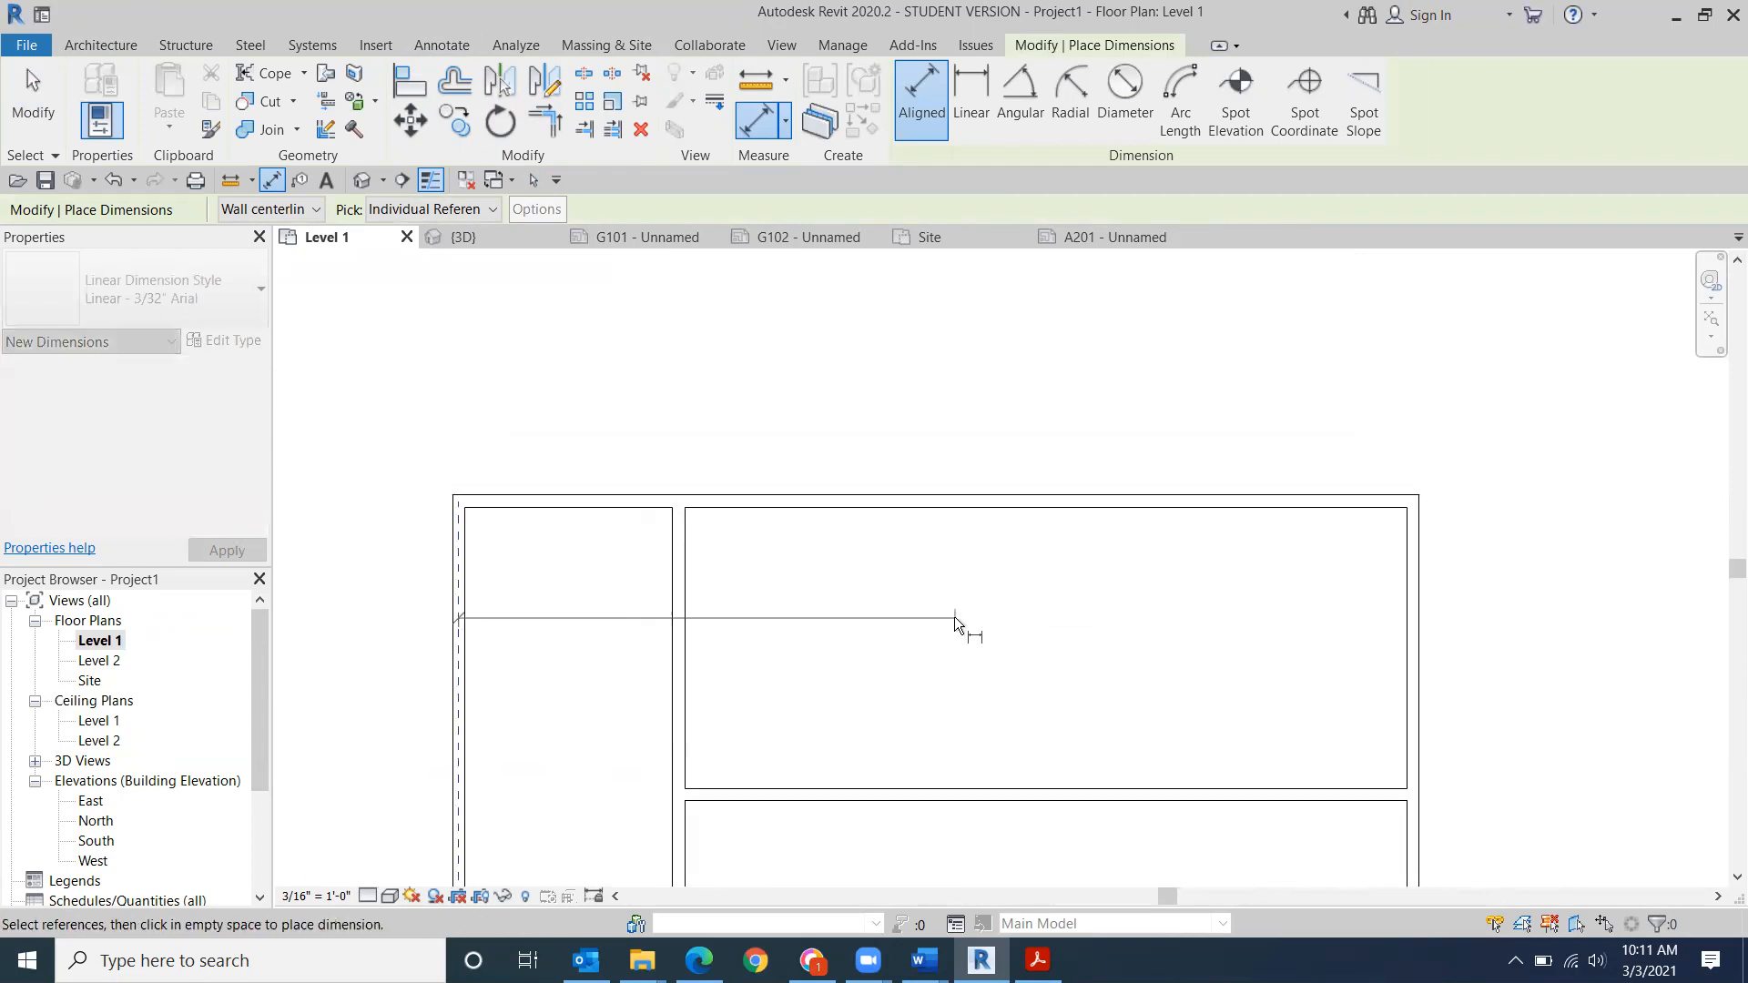
pyautogui.click(1408, 620)
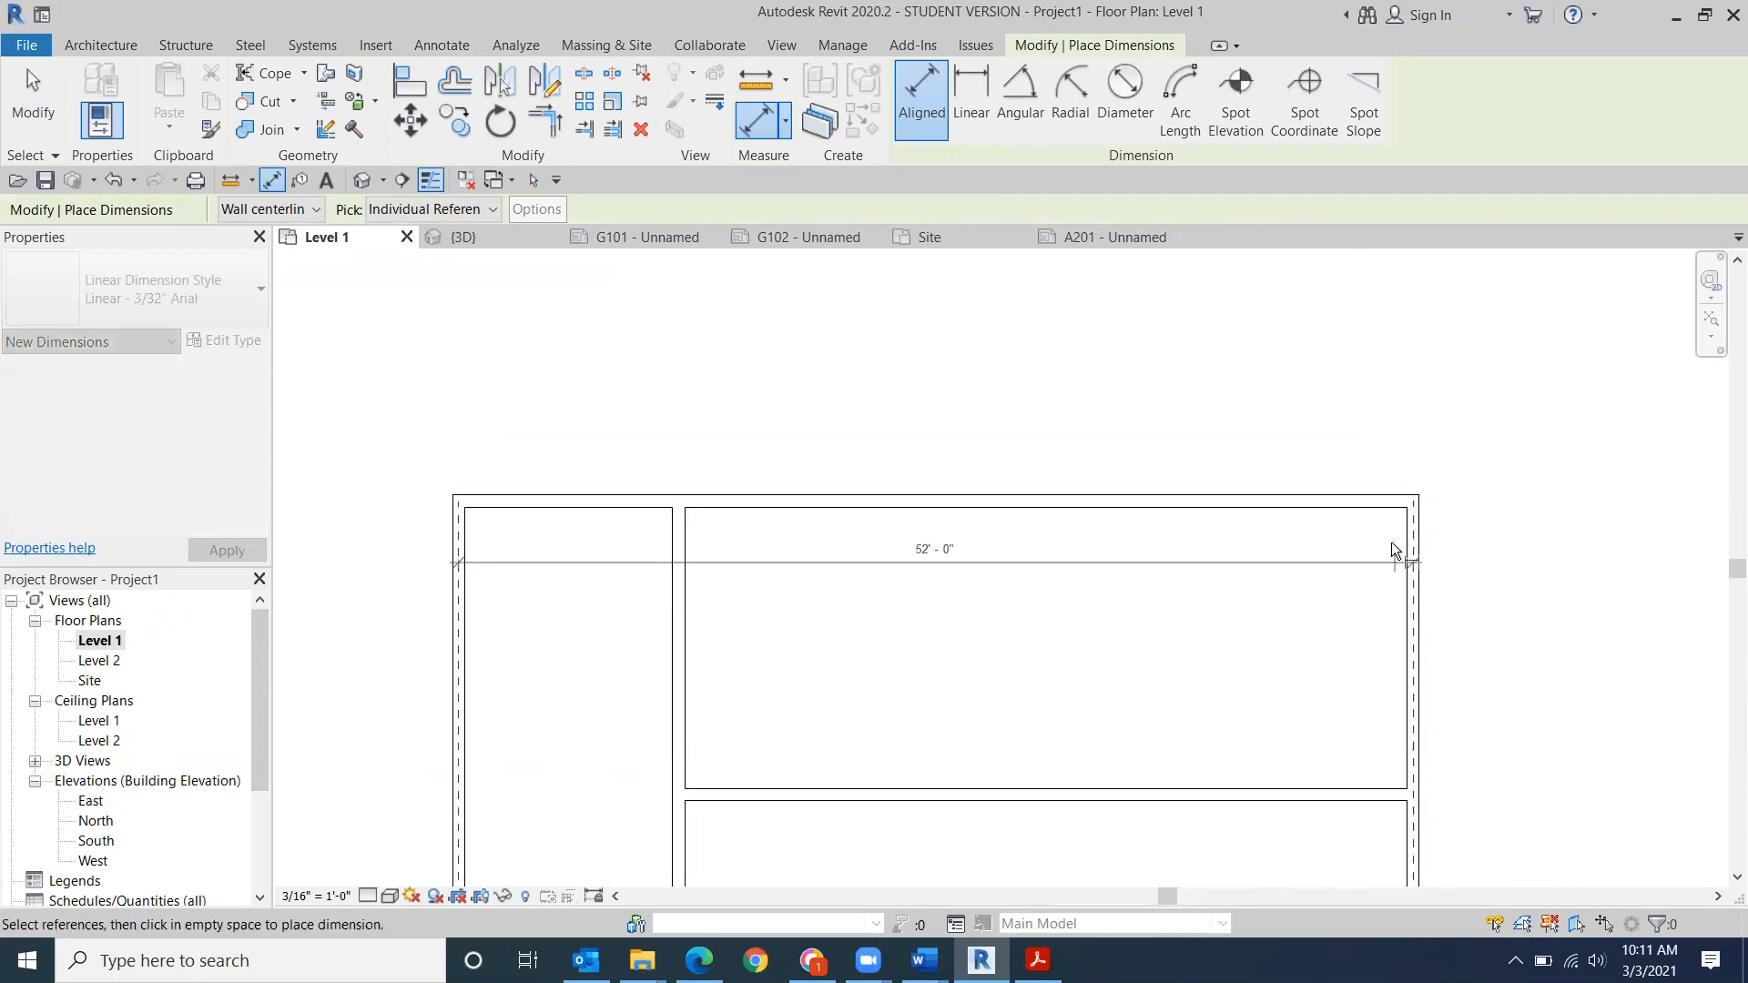
pyautogui.click(1386, 453)
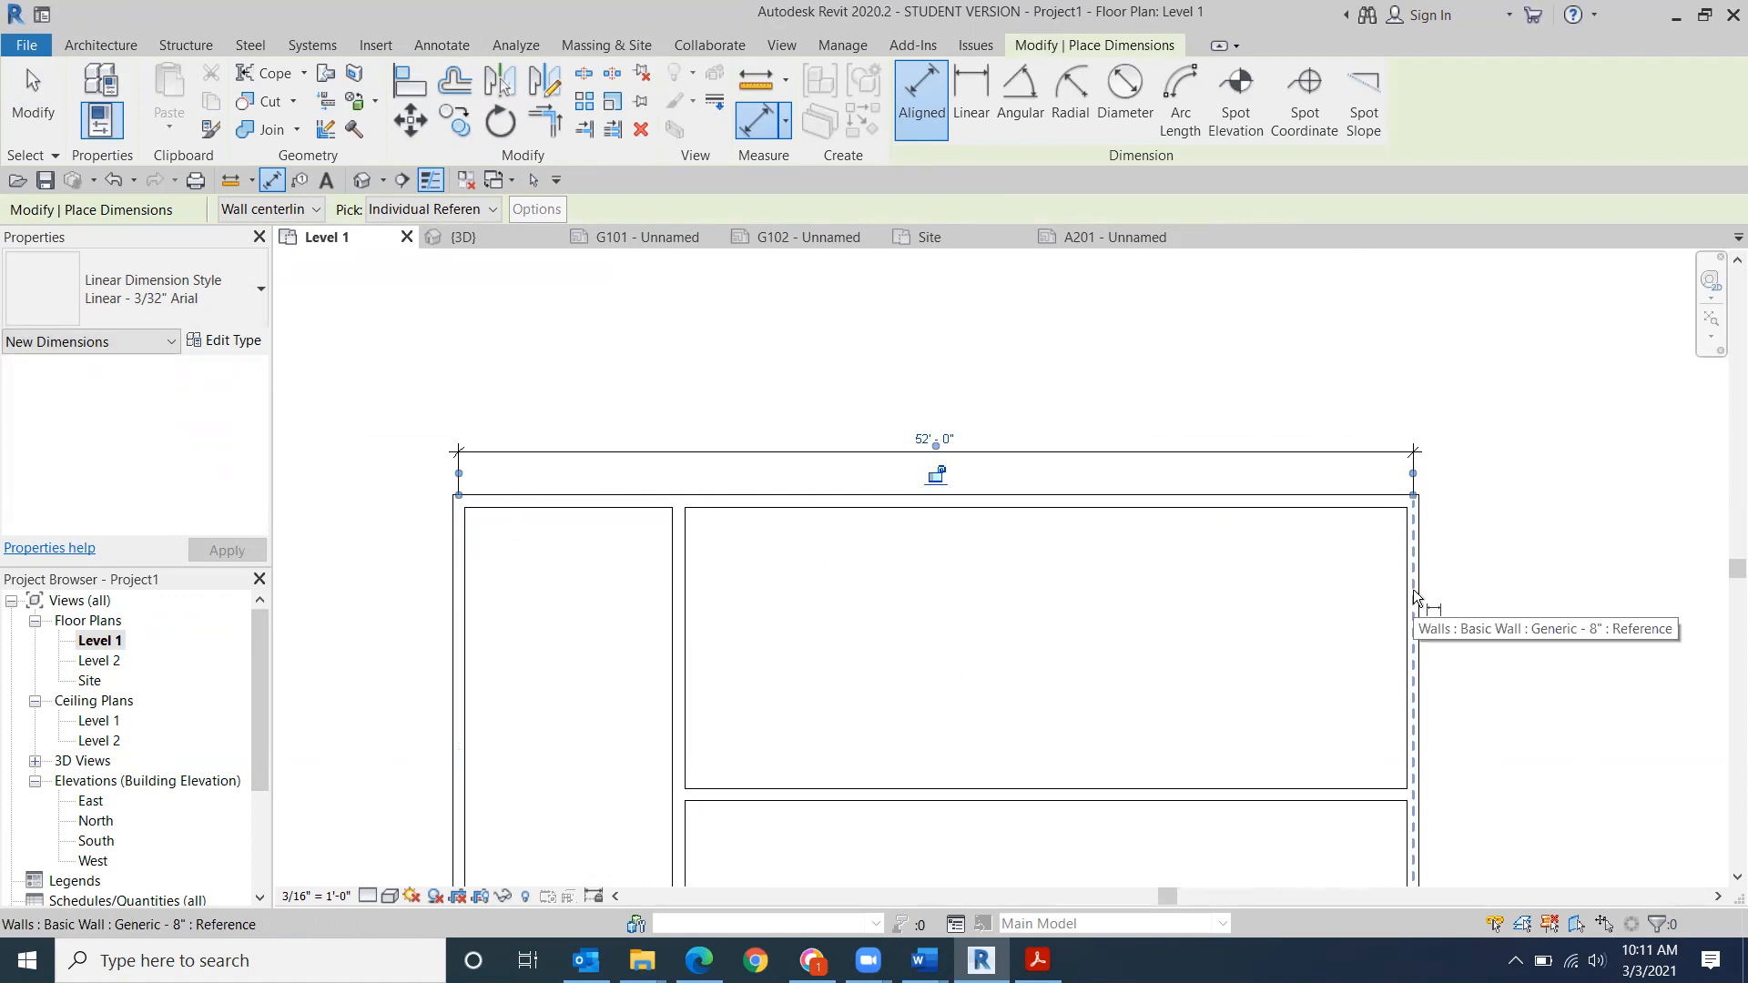
# - Shift both witness lines of the overall width dimension to the outer faces of the west and east walls
pyautogui.click(460, 471)
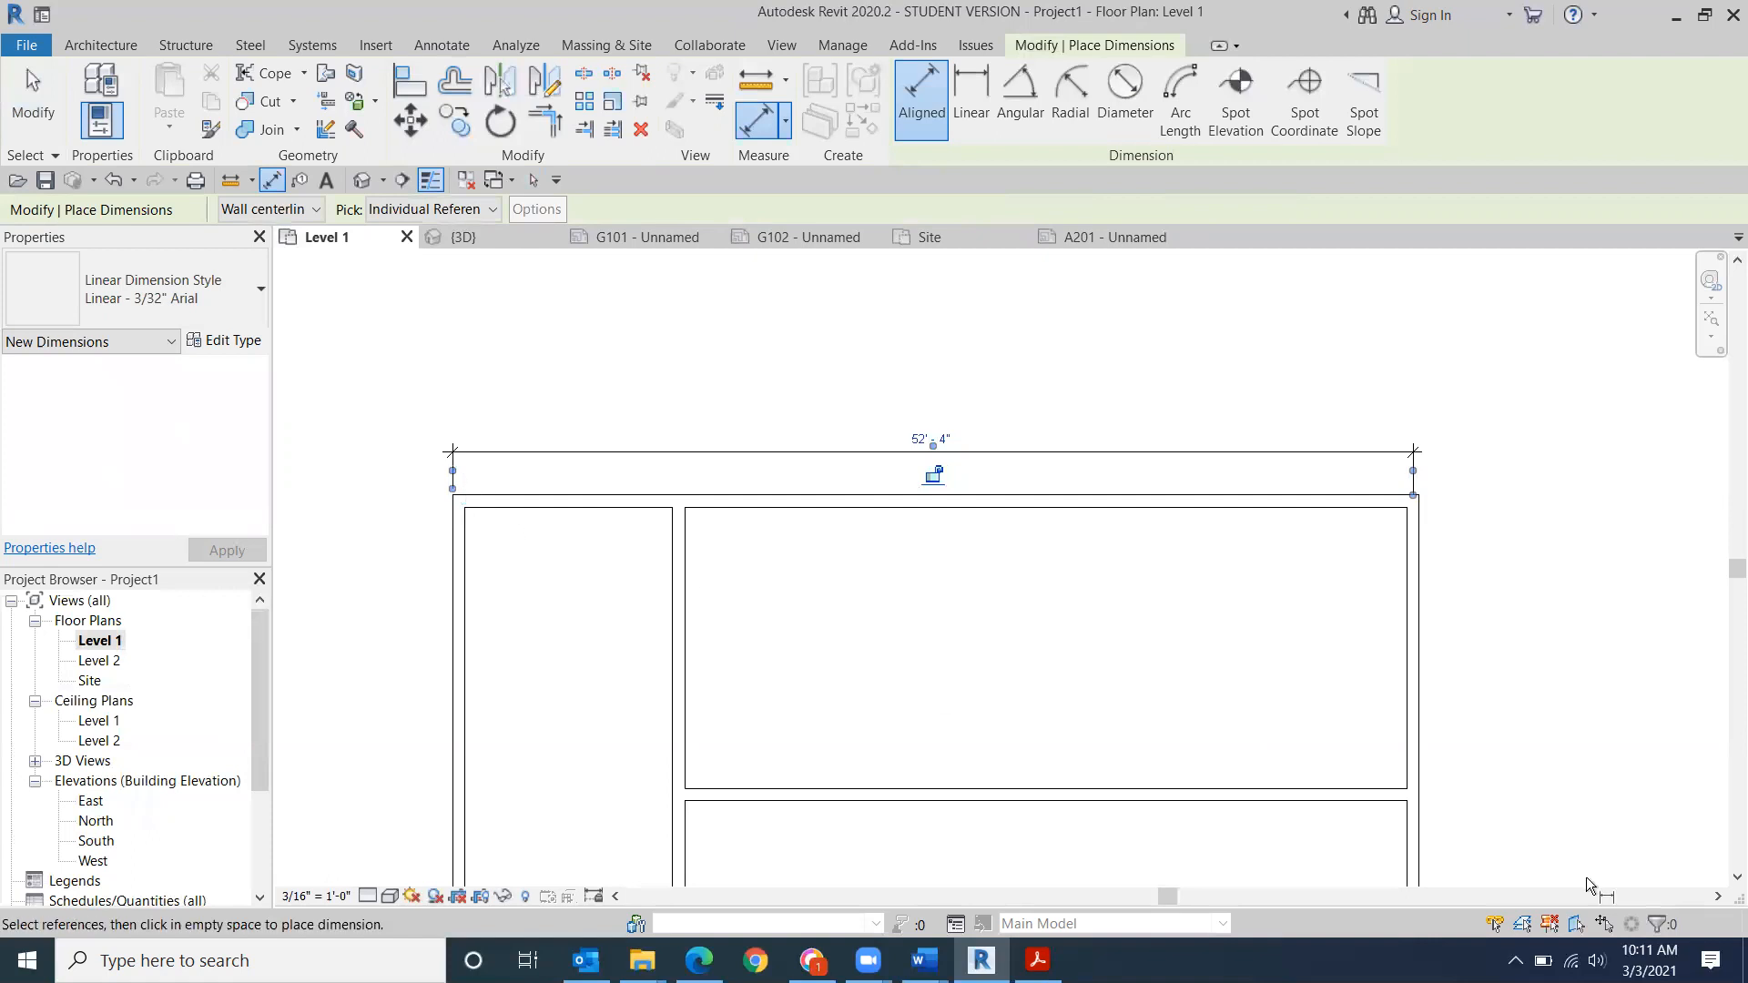
pyautogui.click(1417, 473)
pyautogui.click(1411, 480)
pyautogui.moveTo(1578, 675); pyautogui.dragTo(1415, 787, button='middle')
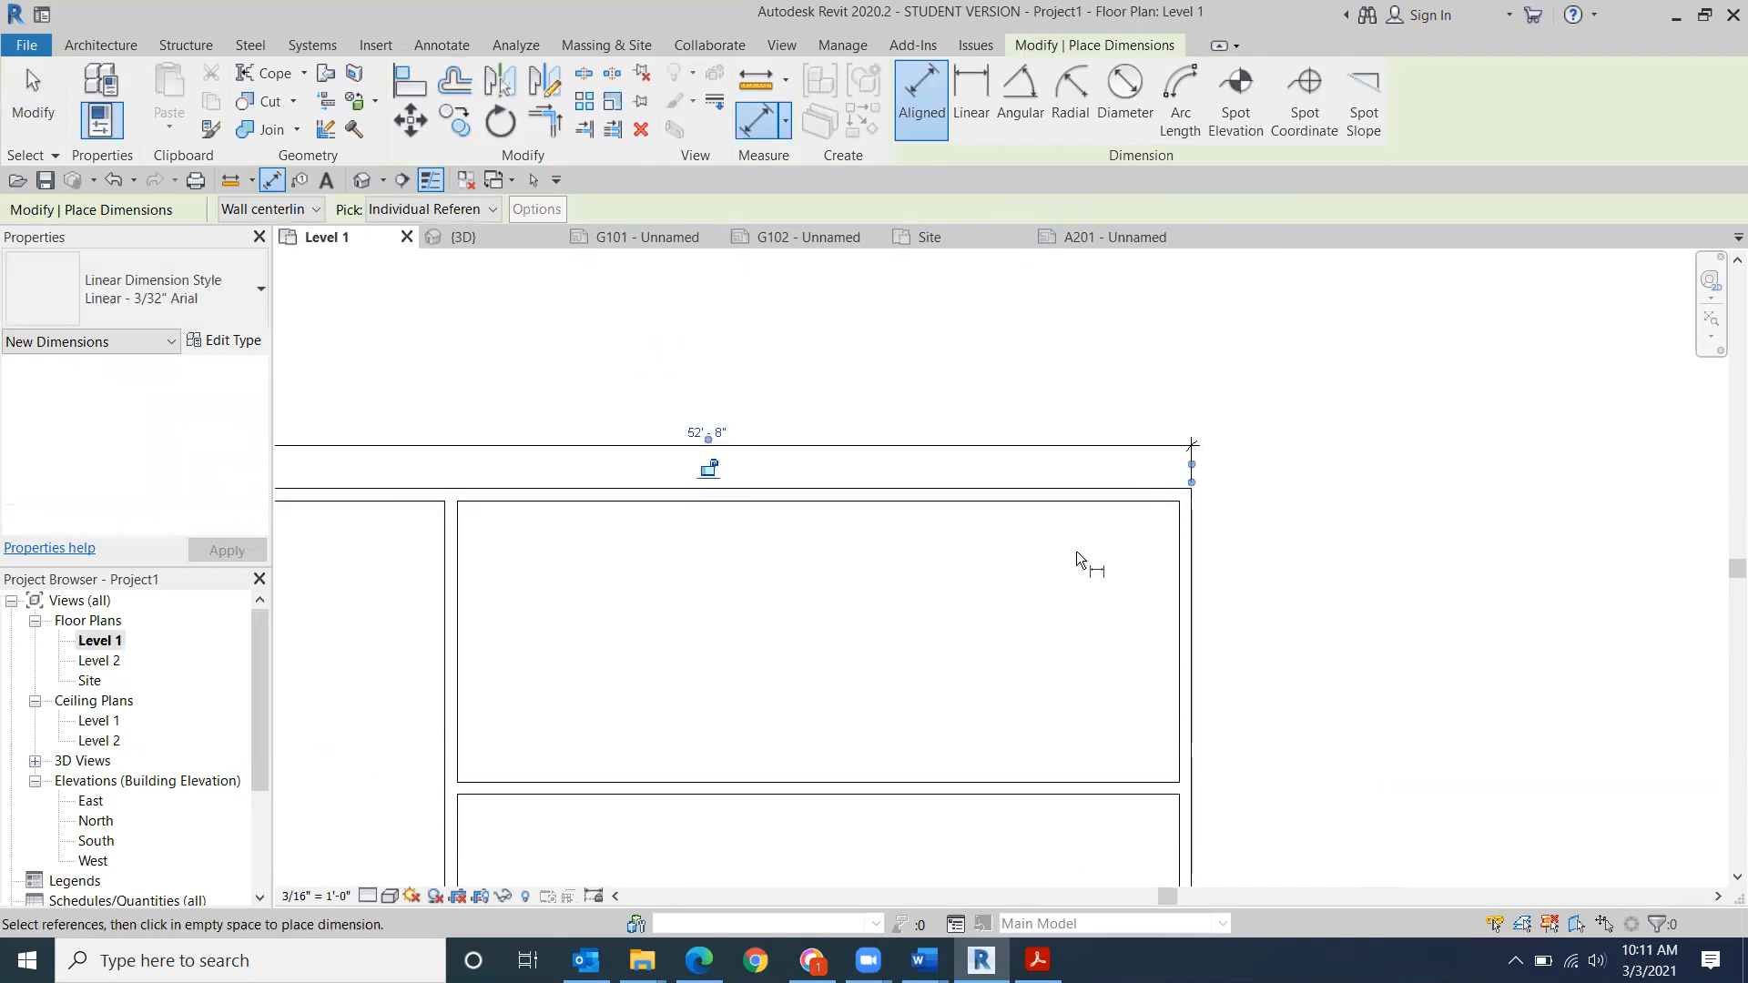
# - Dimension the northeast room from the north wall to the horizontal interior wall, with witness lines on the inner wall faces
pyautogui.click(1097, 495)
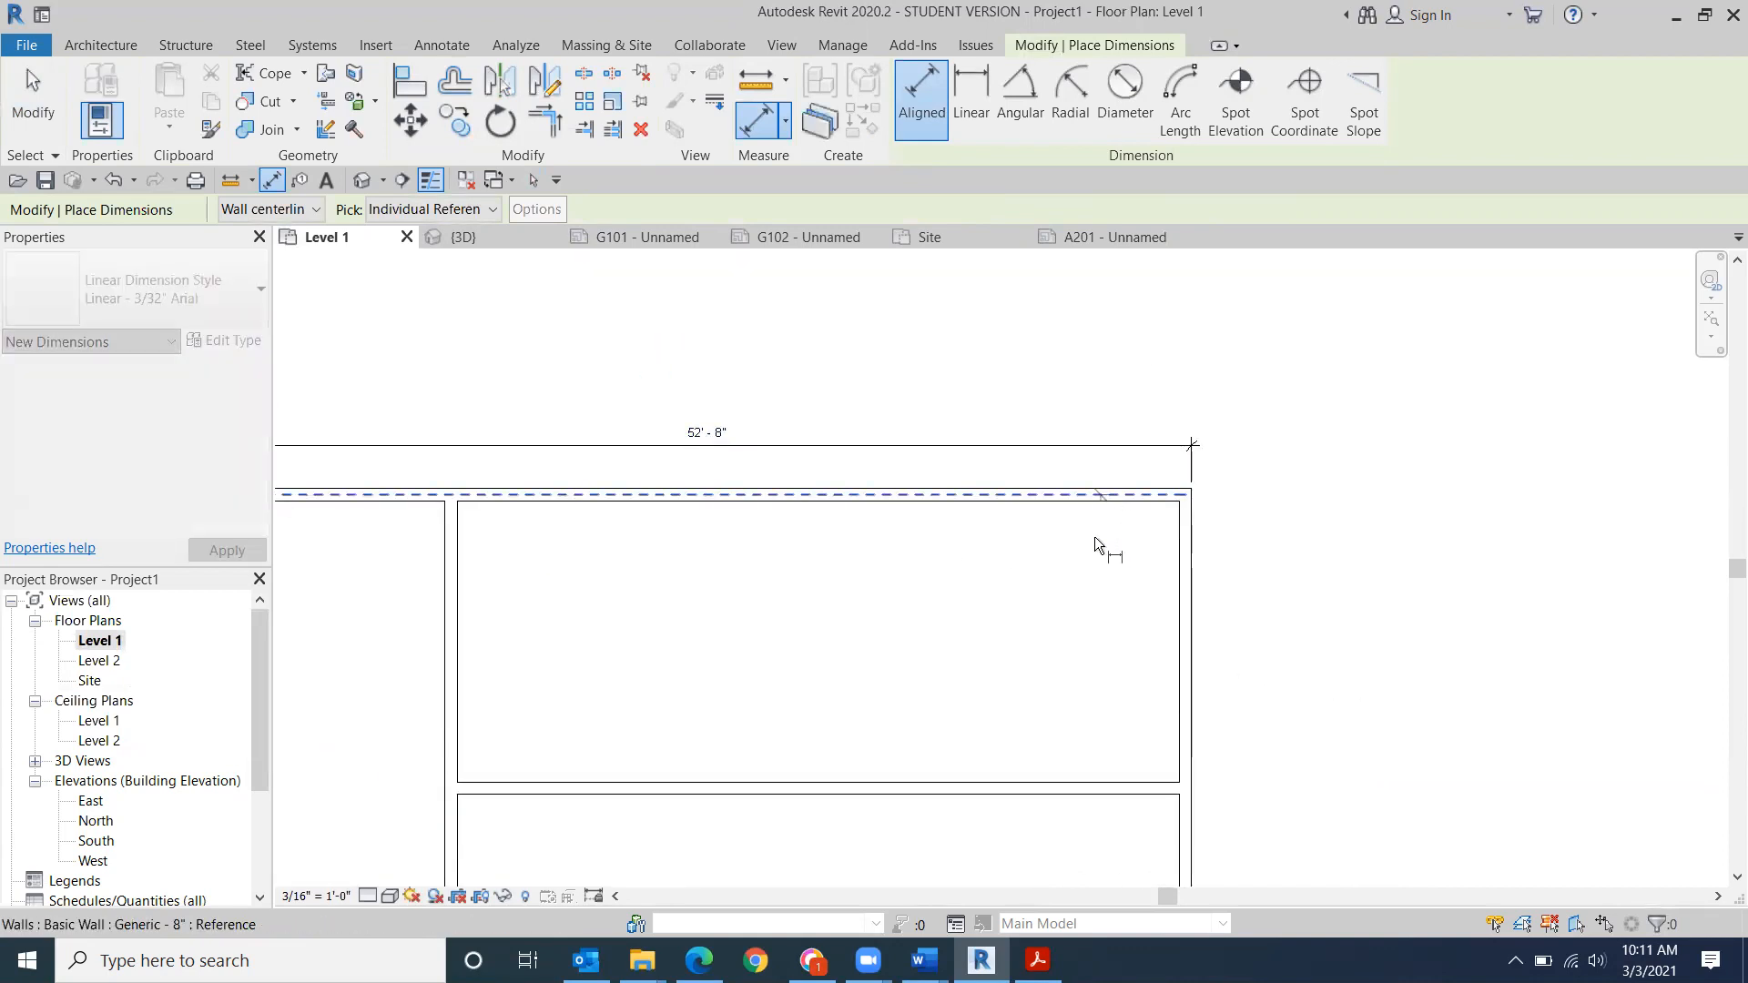
pyautogui.click(1120, 791)
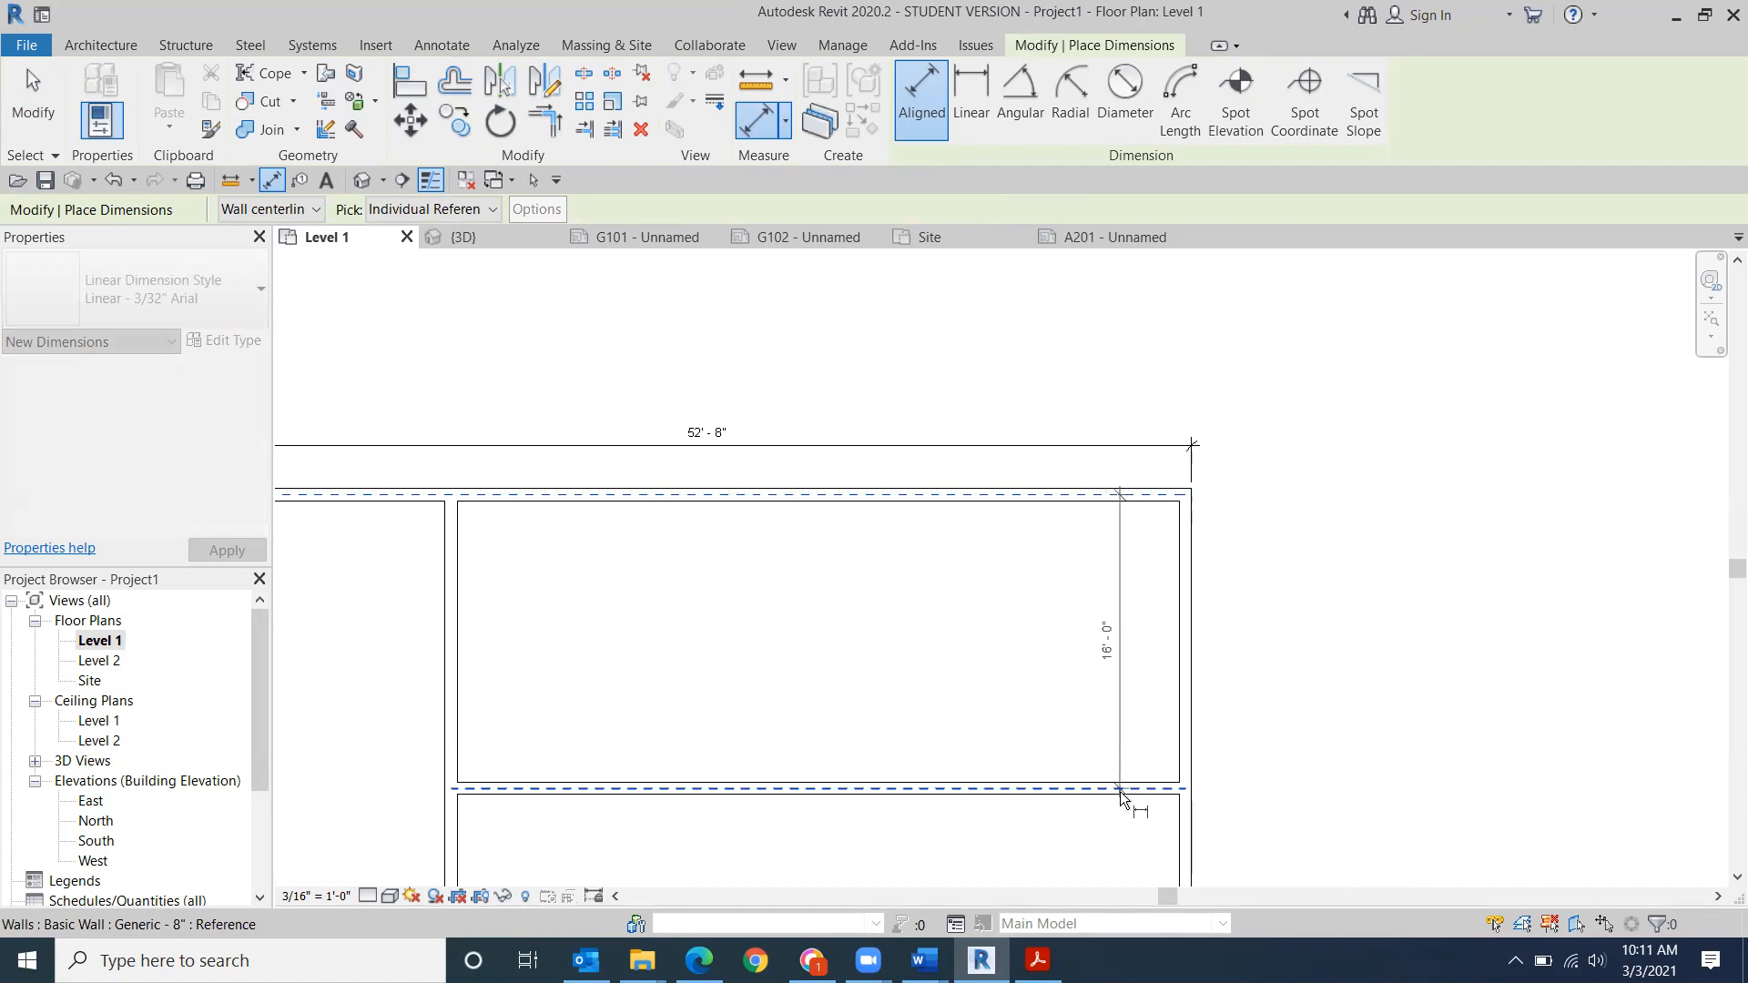
pyautogui.click(1120, 759)
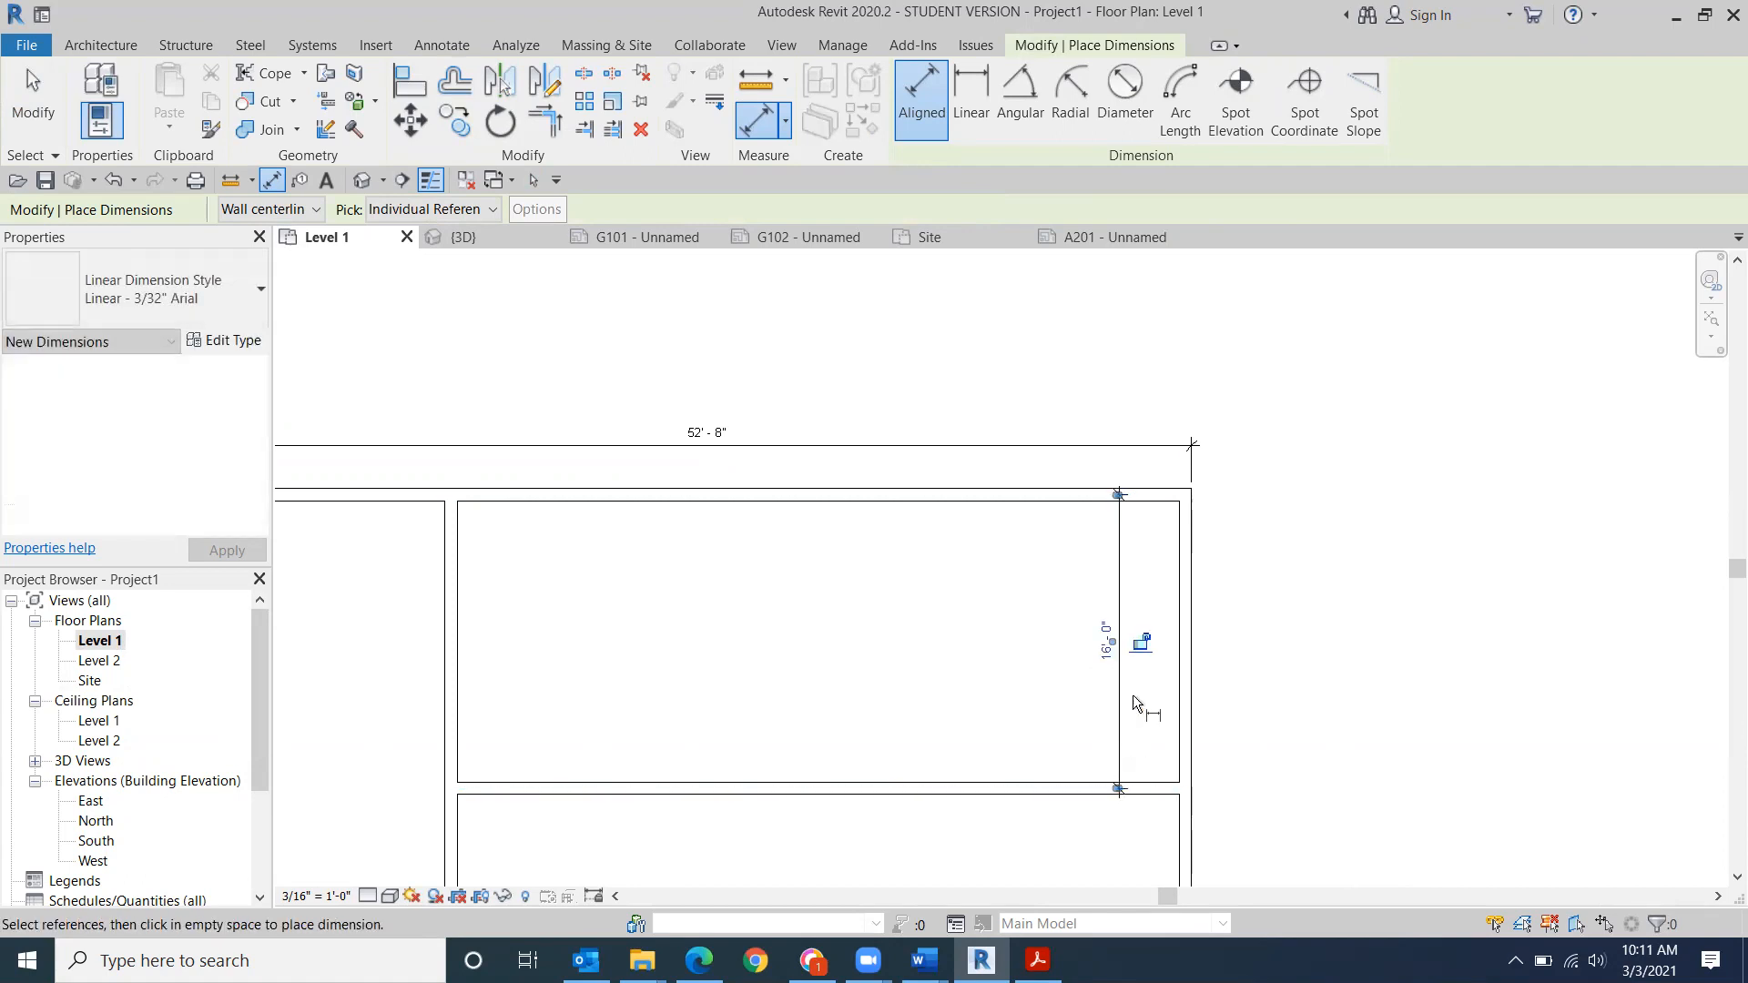
pyautogui.click(1118, 785)
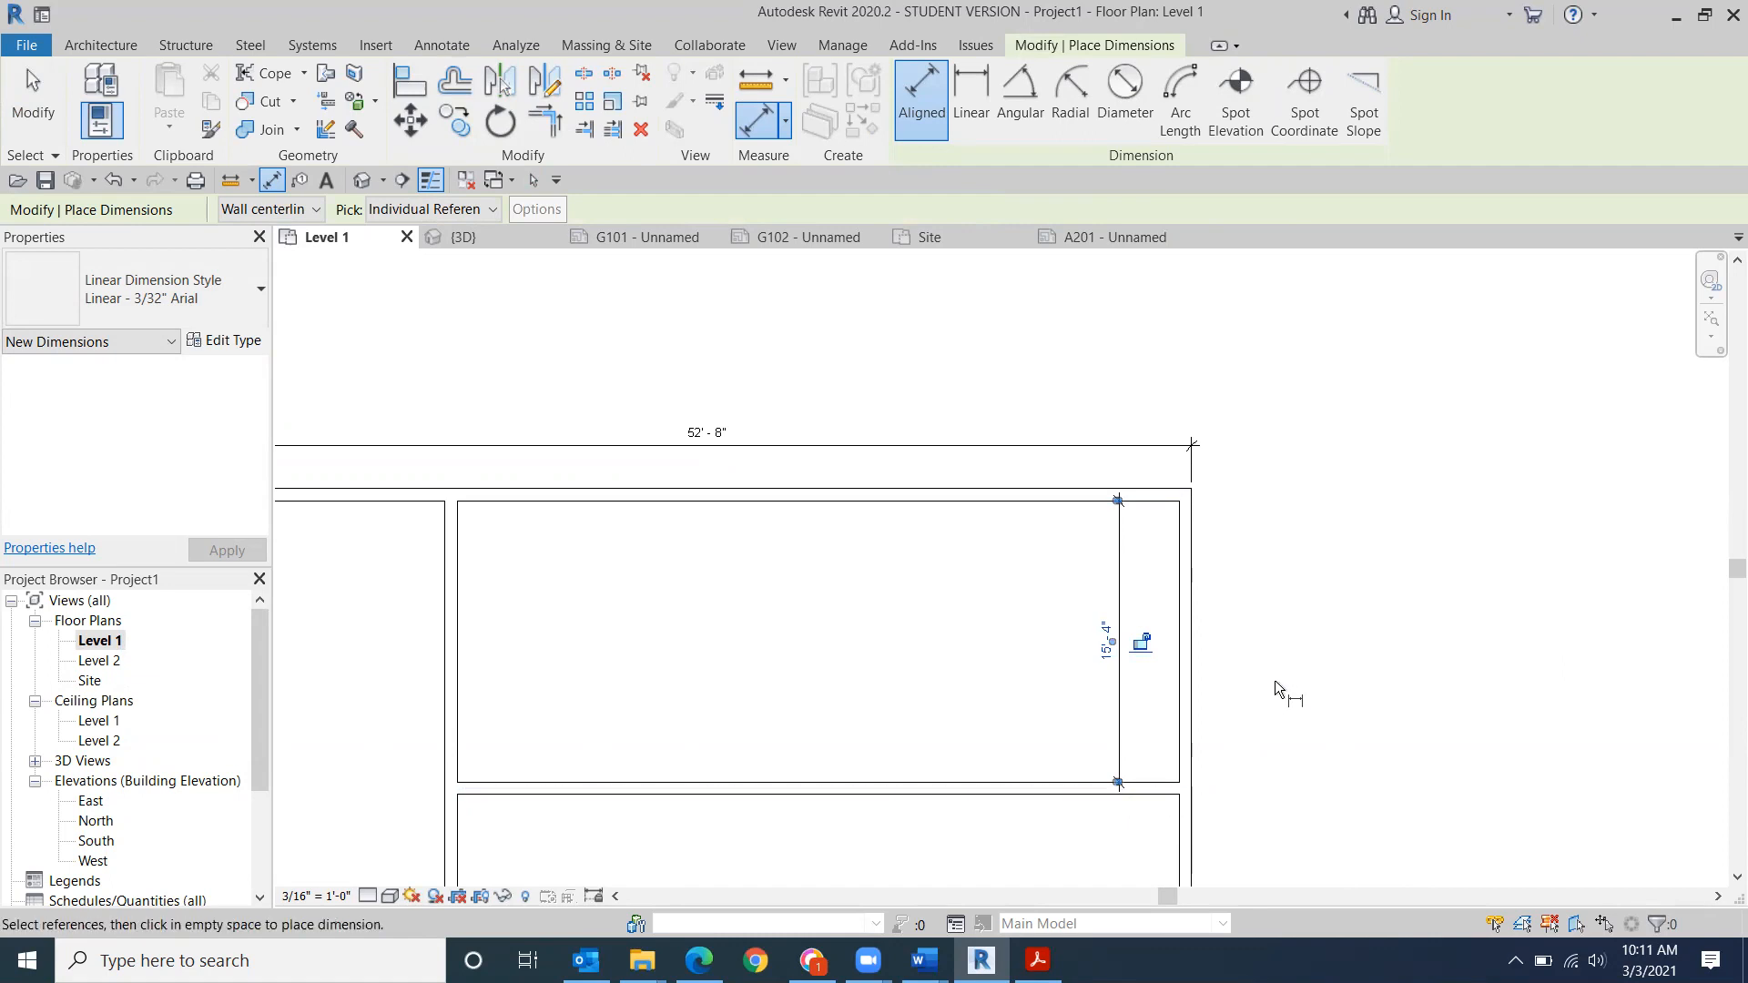
pyautogui.scroll(-5, 1276, 576)
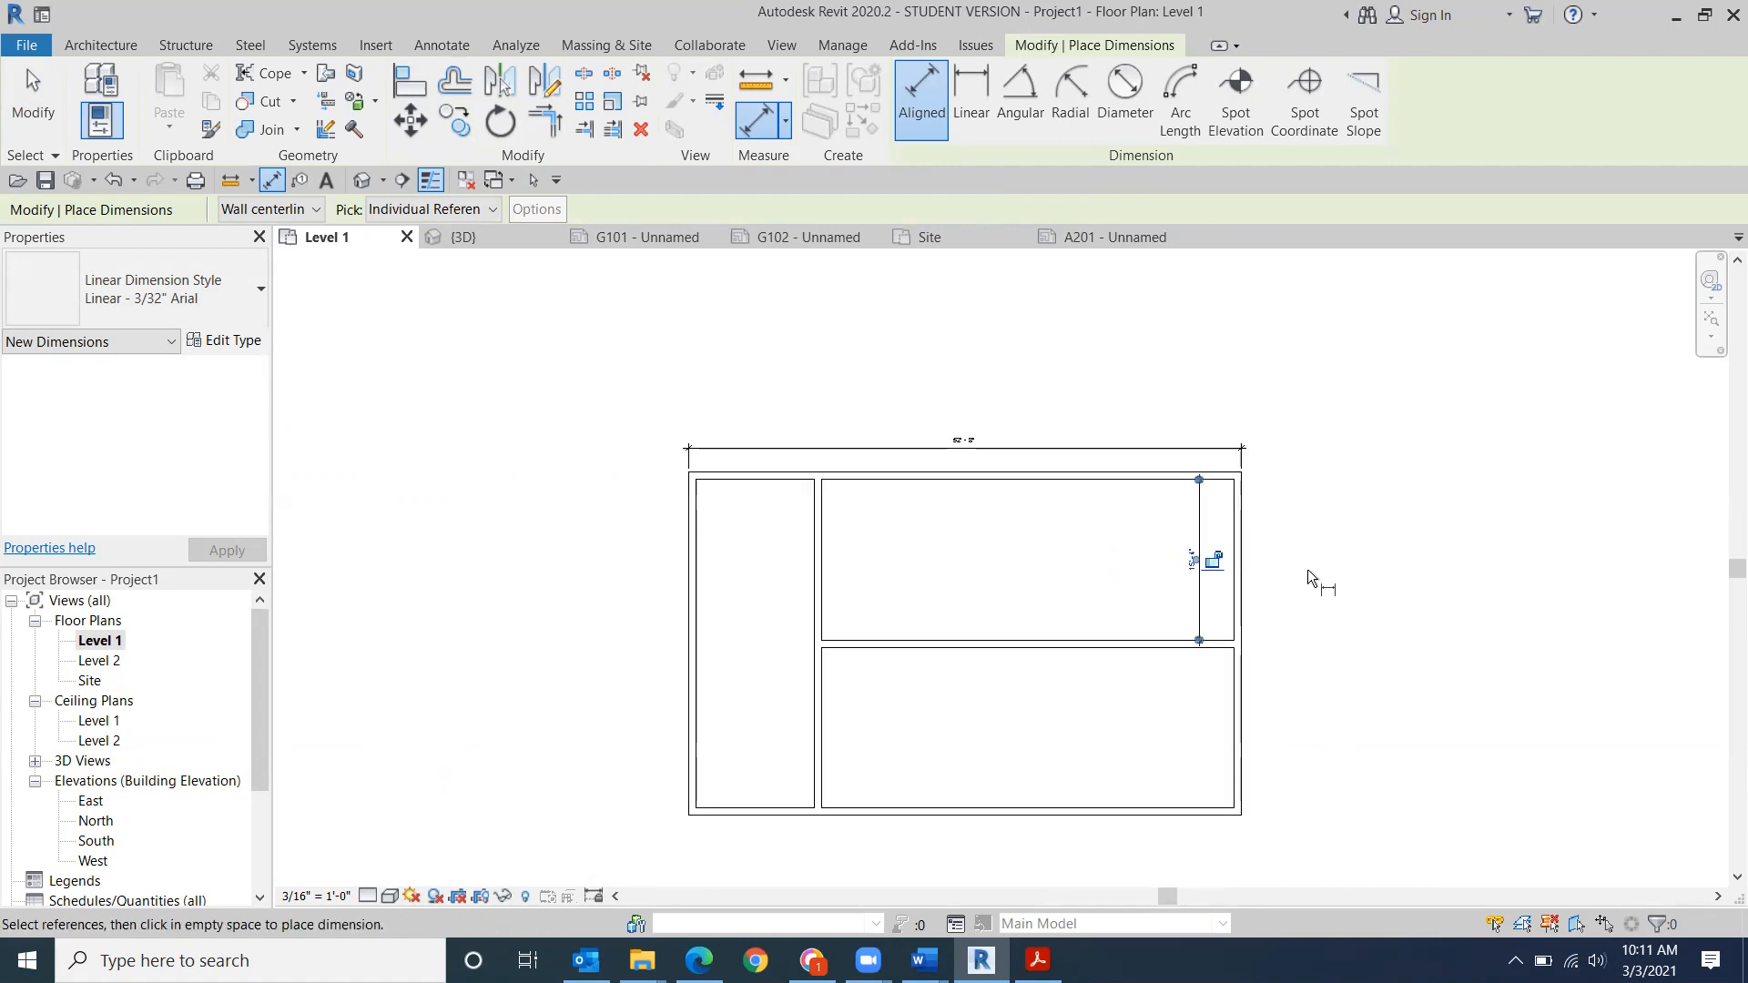
# - Place a Single-Flush 36" x 84" door in the west wall, about 8'-6" from the north wall, swinging outward
pyautogui.click(30, 100)
pyautogui.click(100, 45)
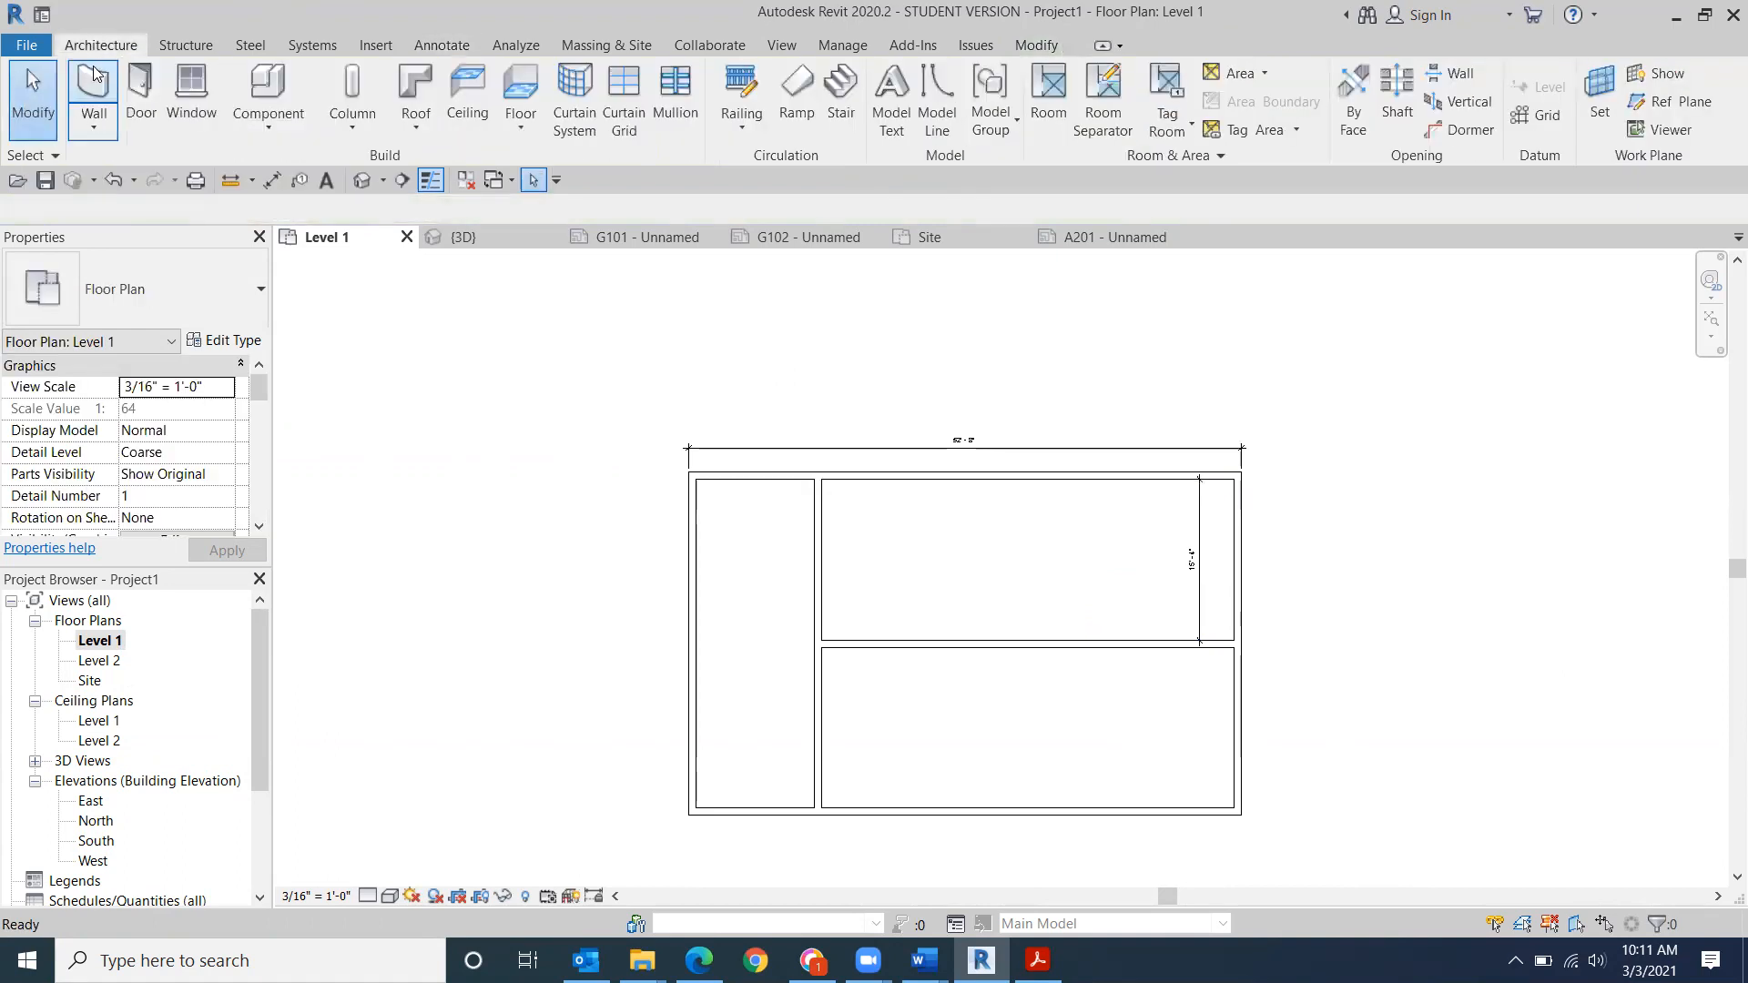
pyautogui.click(140, 91)
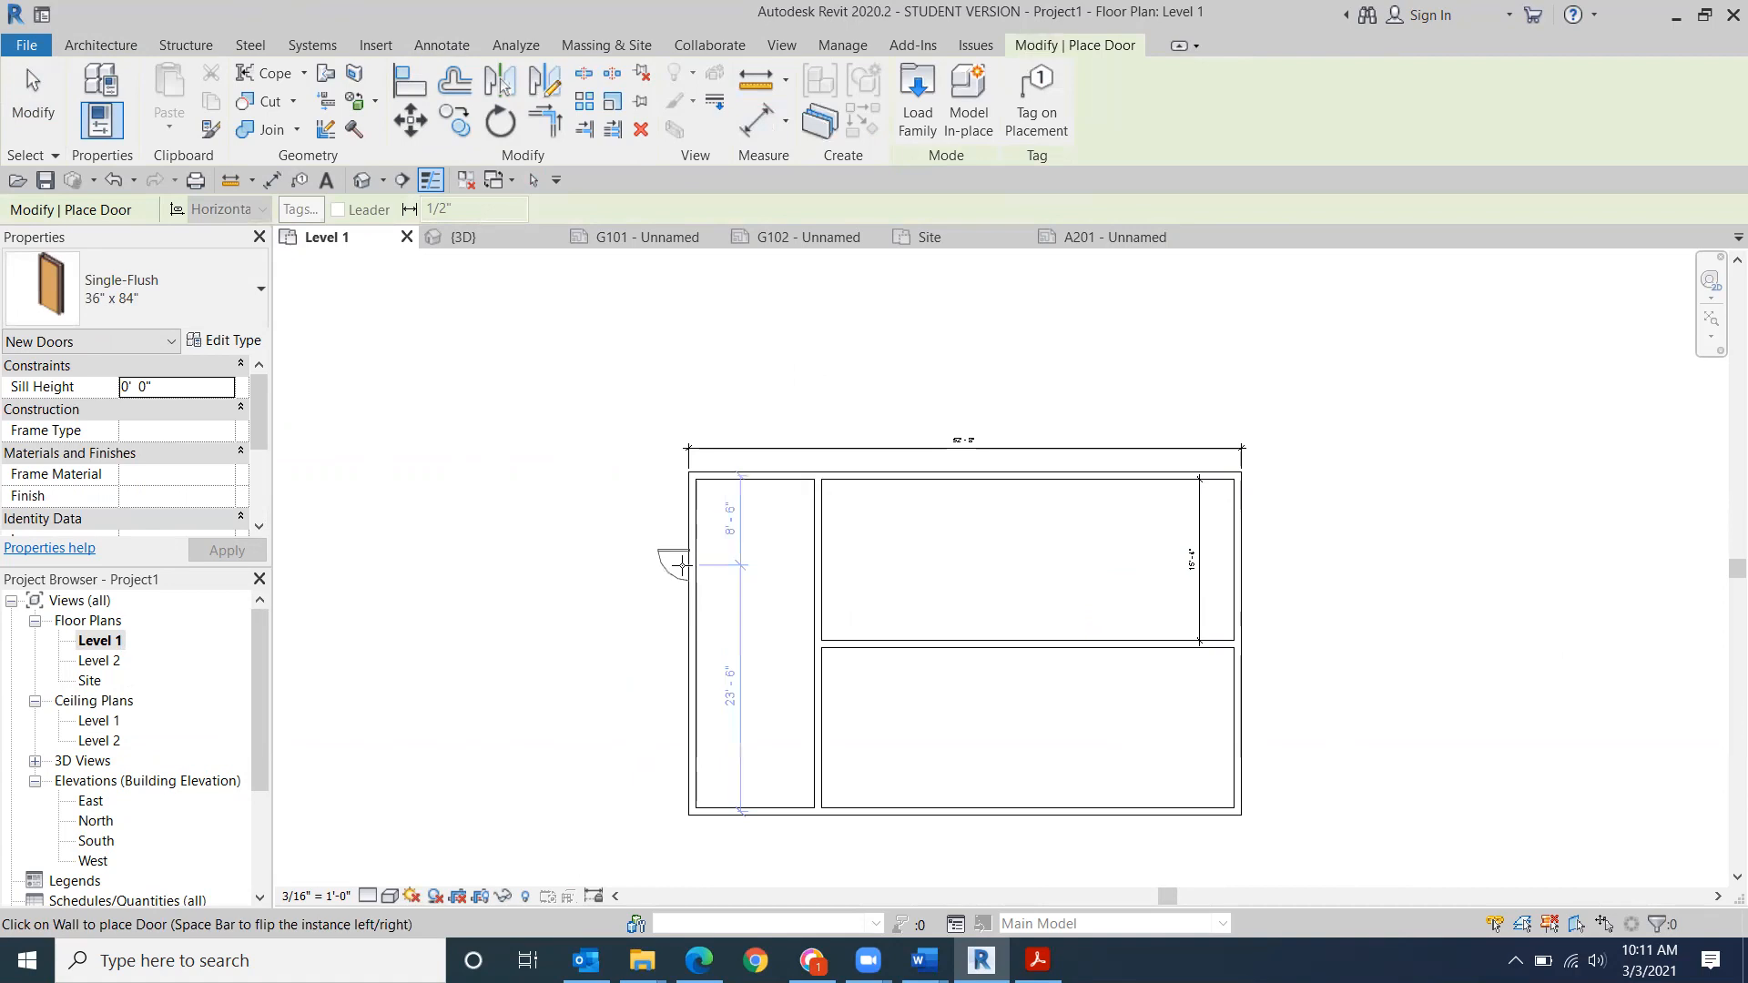
pyautogui.click(682, 565)
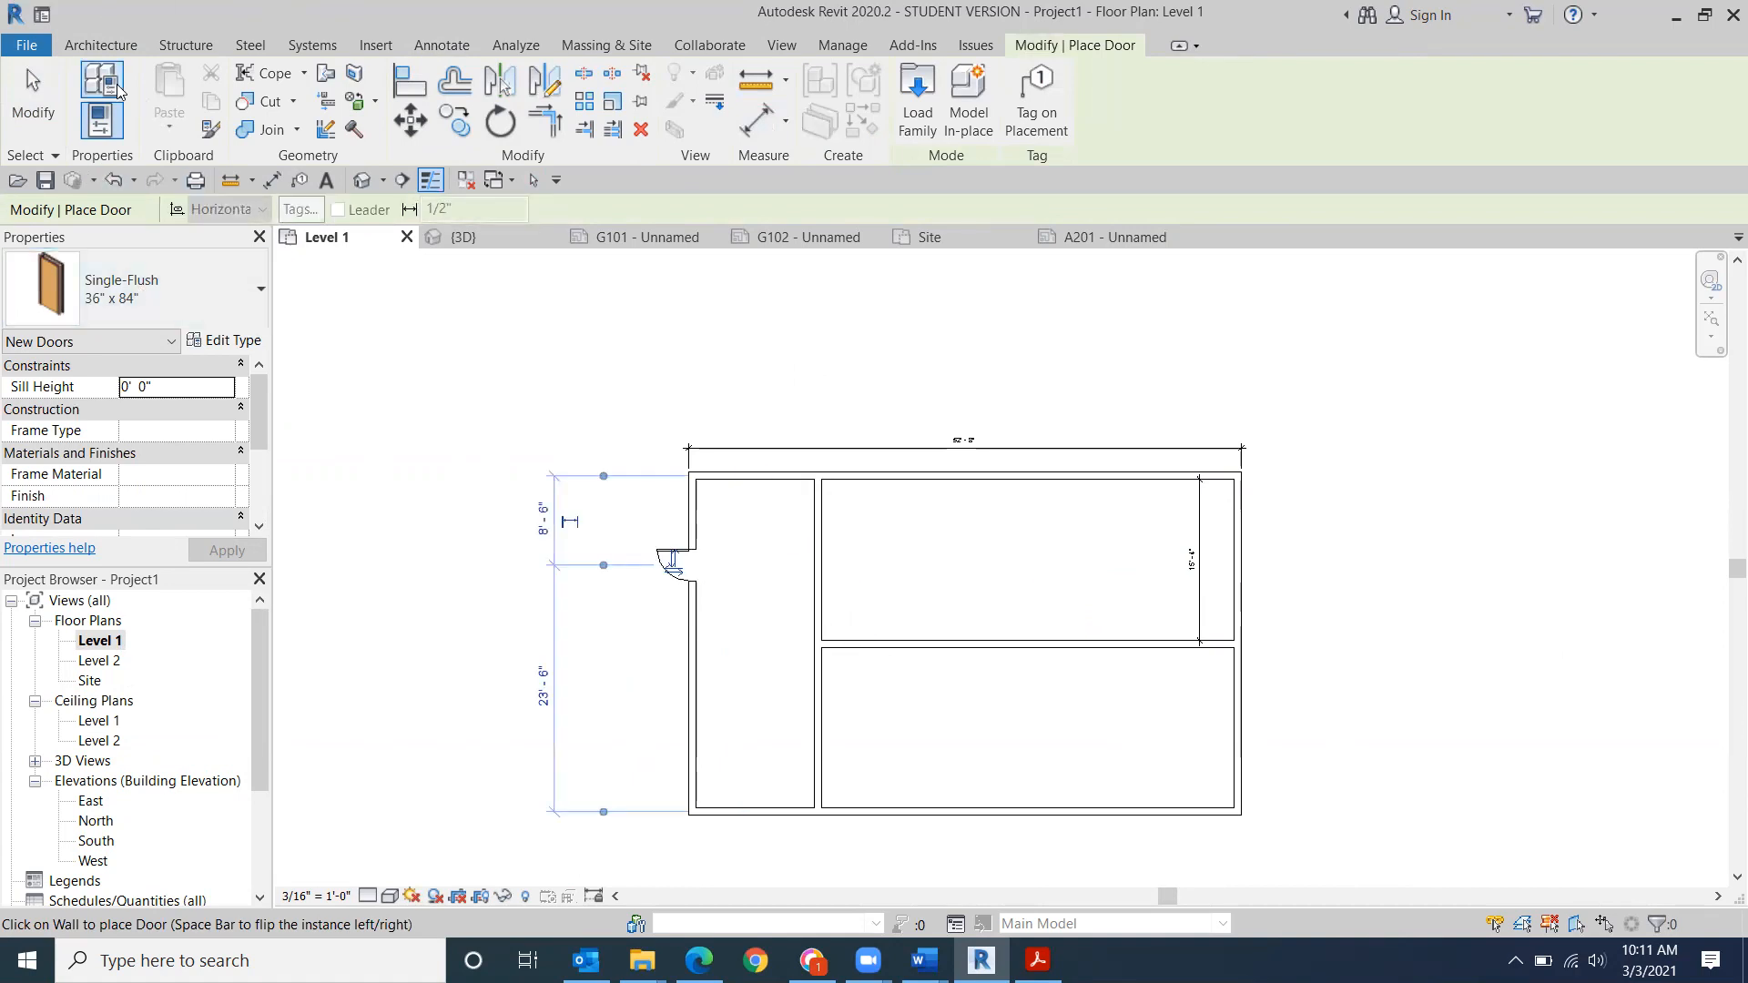
# - Place a Fixed 36" x 48" window in the south wall of the west room, 6'-0" from the west wall
pyautogui.click(100, 44)
pyautogui.click(186, 89)
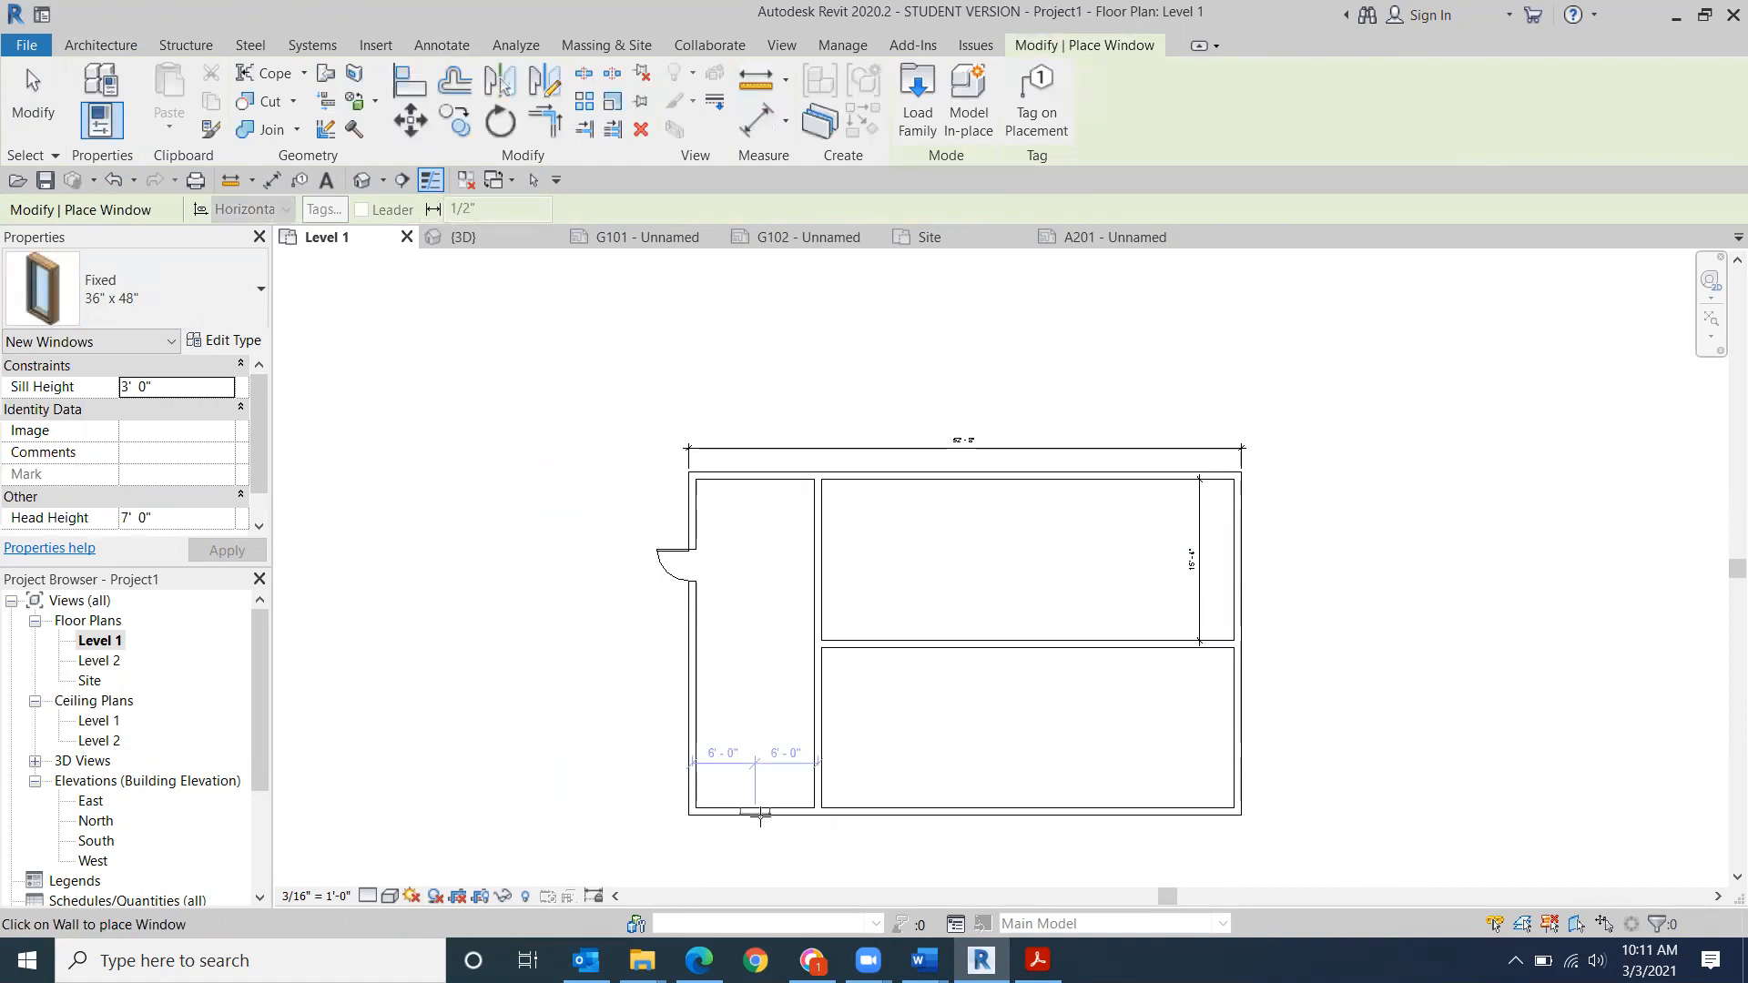
pyautogui.click(756, 813)
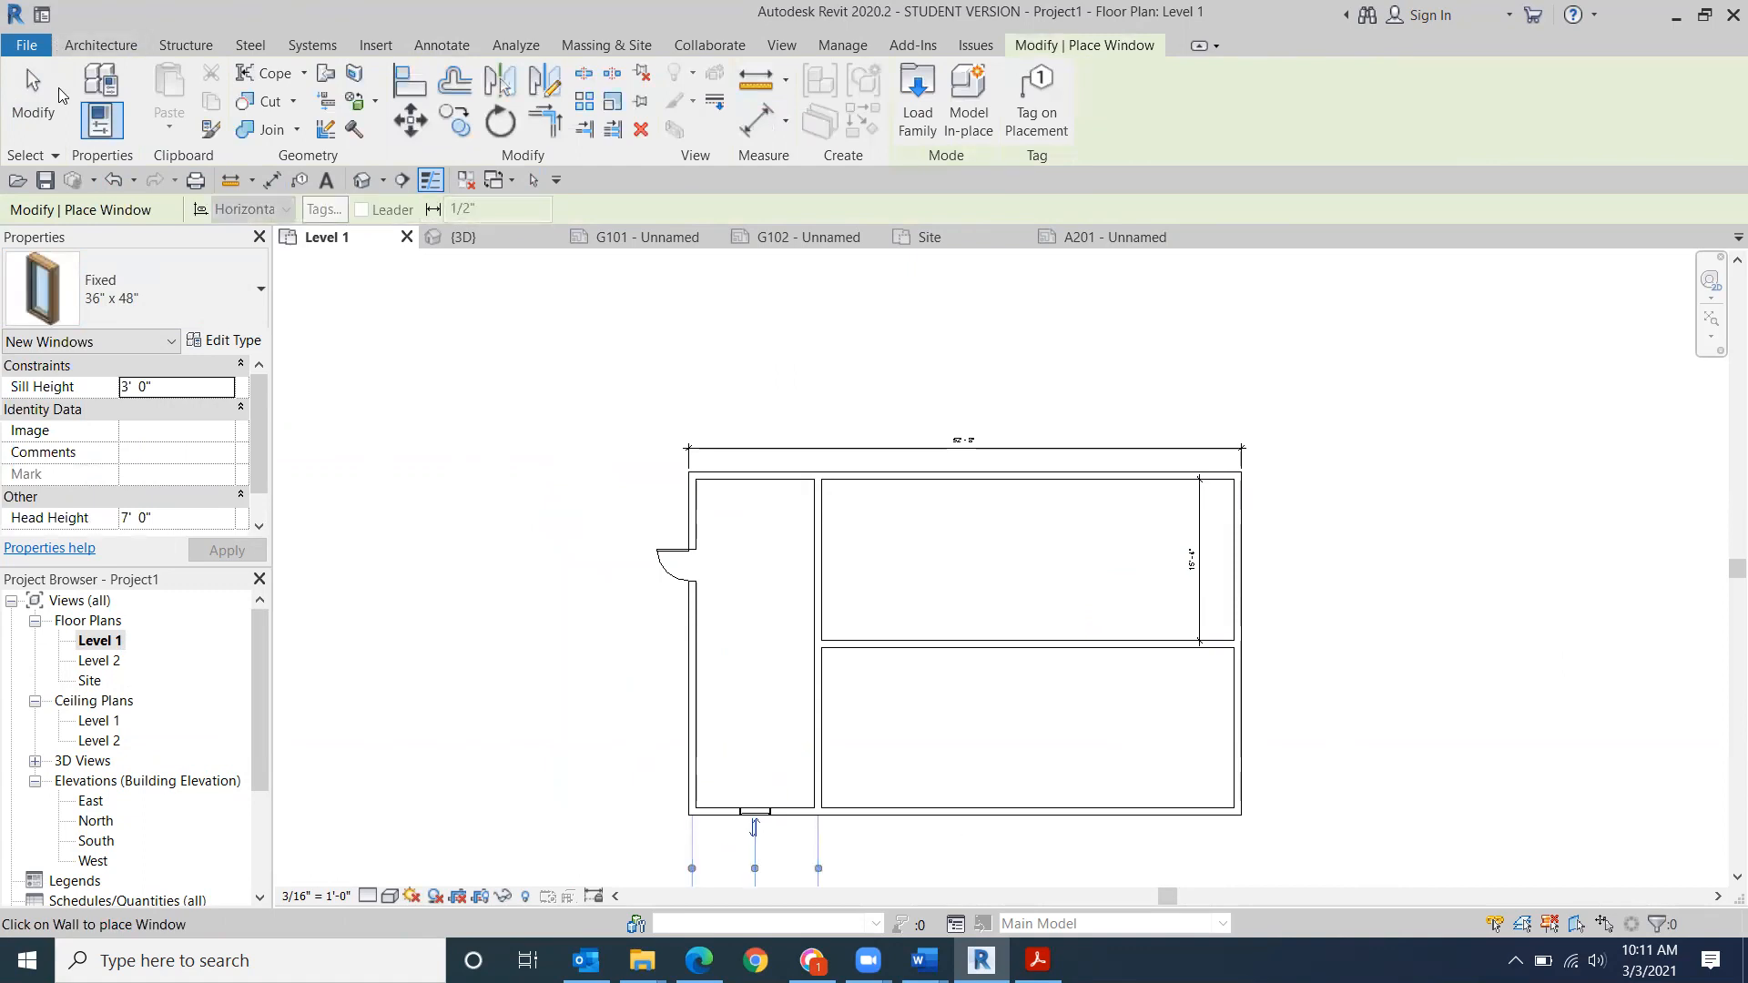
pyautogui.moveTo(663, 683); pyautogui.dragTo(695, 456, button='middle')
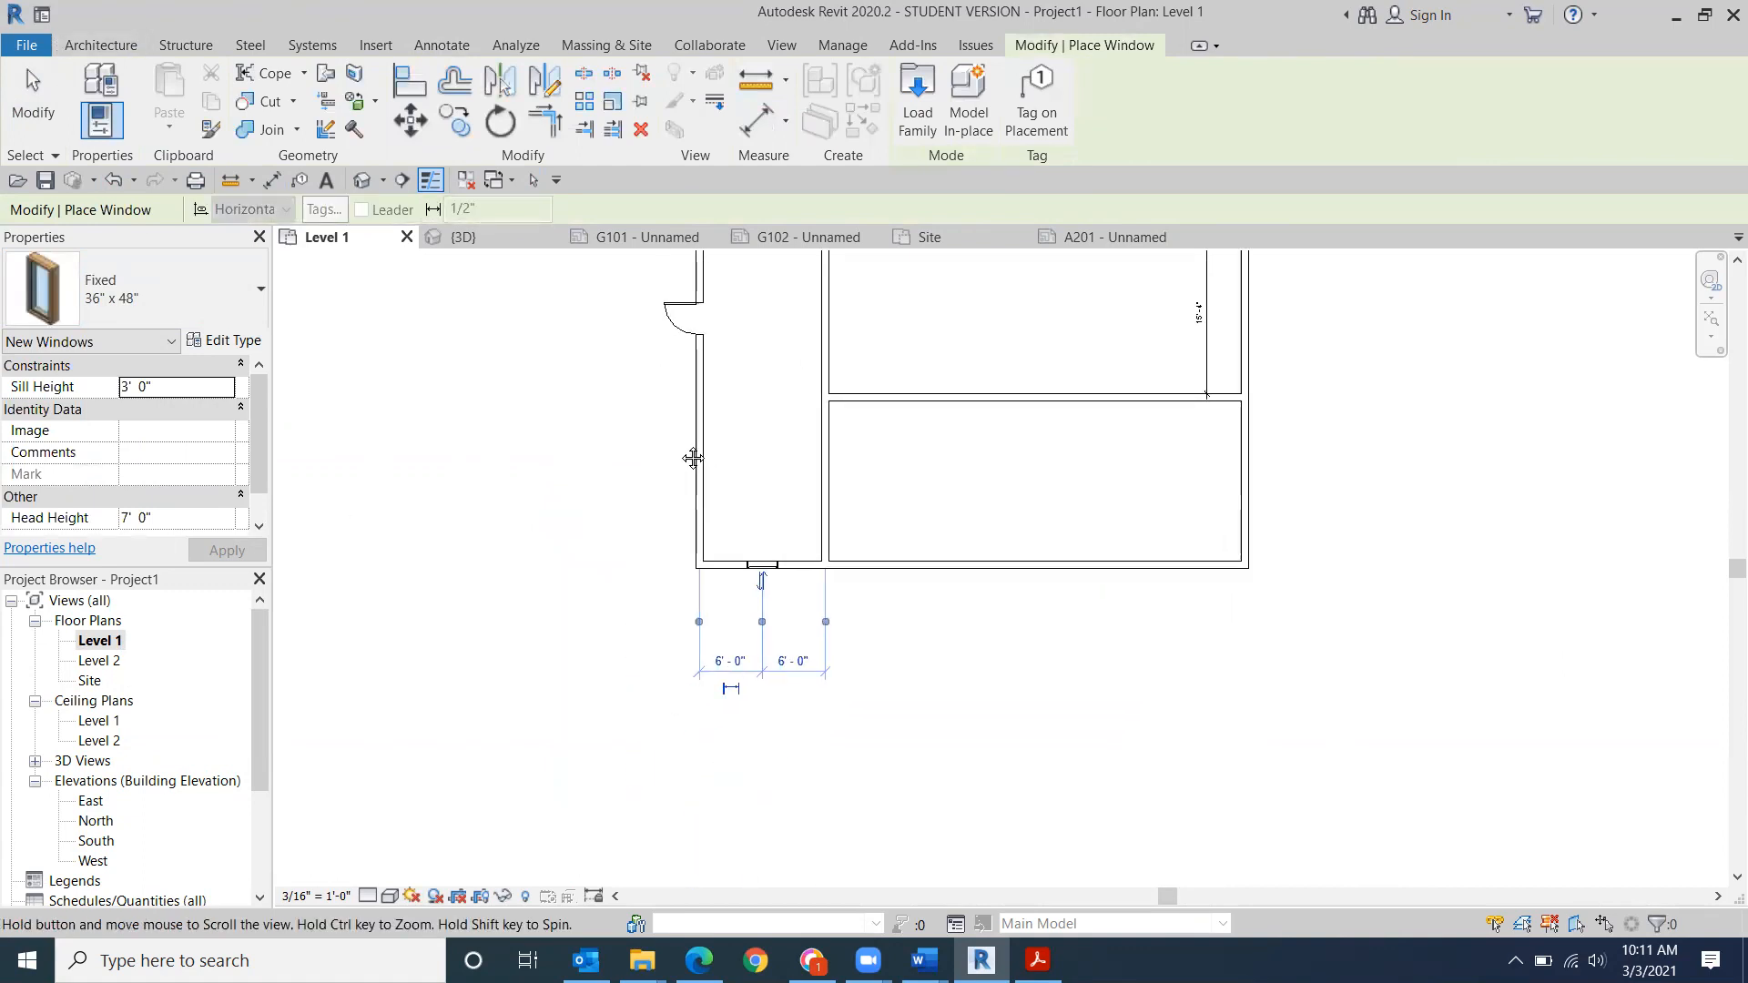
# - Place an aligned dimension string below the south wall, from the west wall through the window centre to the east wall
pyautogui.click(25, 122)
pyautogui.moveTo(669, 692); pyautogui.dragTo(672, 880, button='middle')
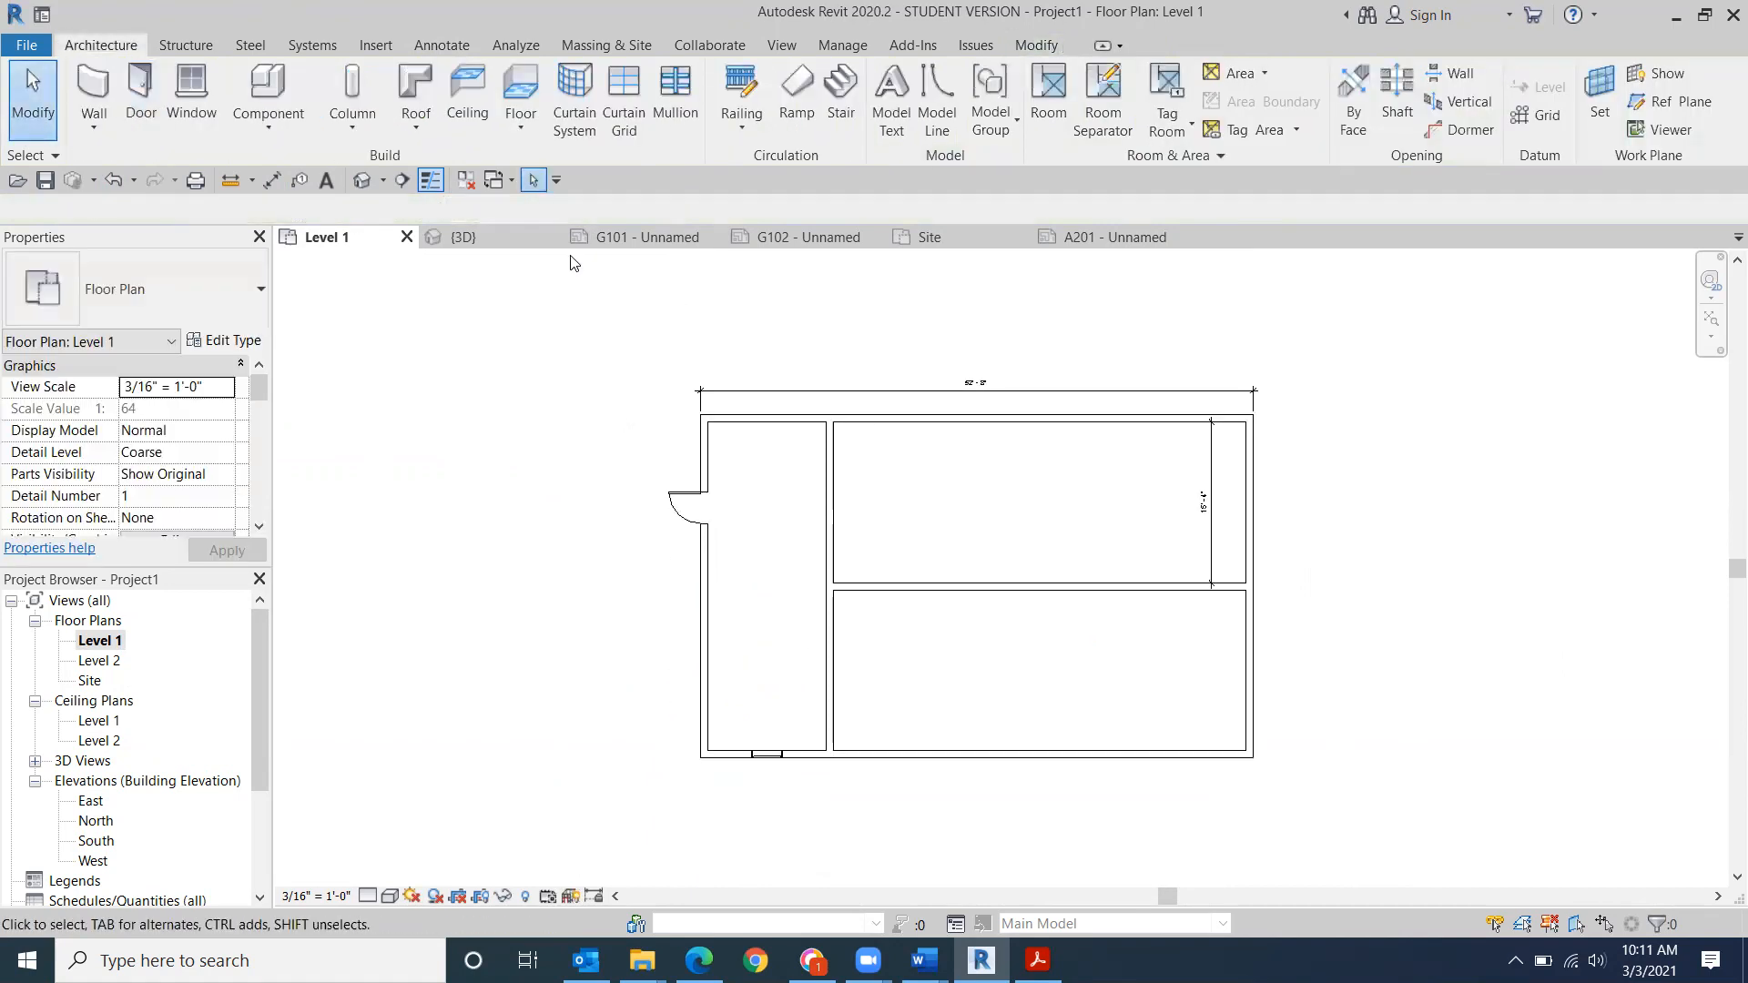
pyautogui.click(474, 45)
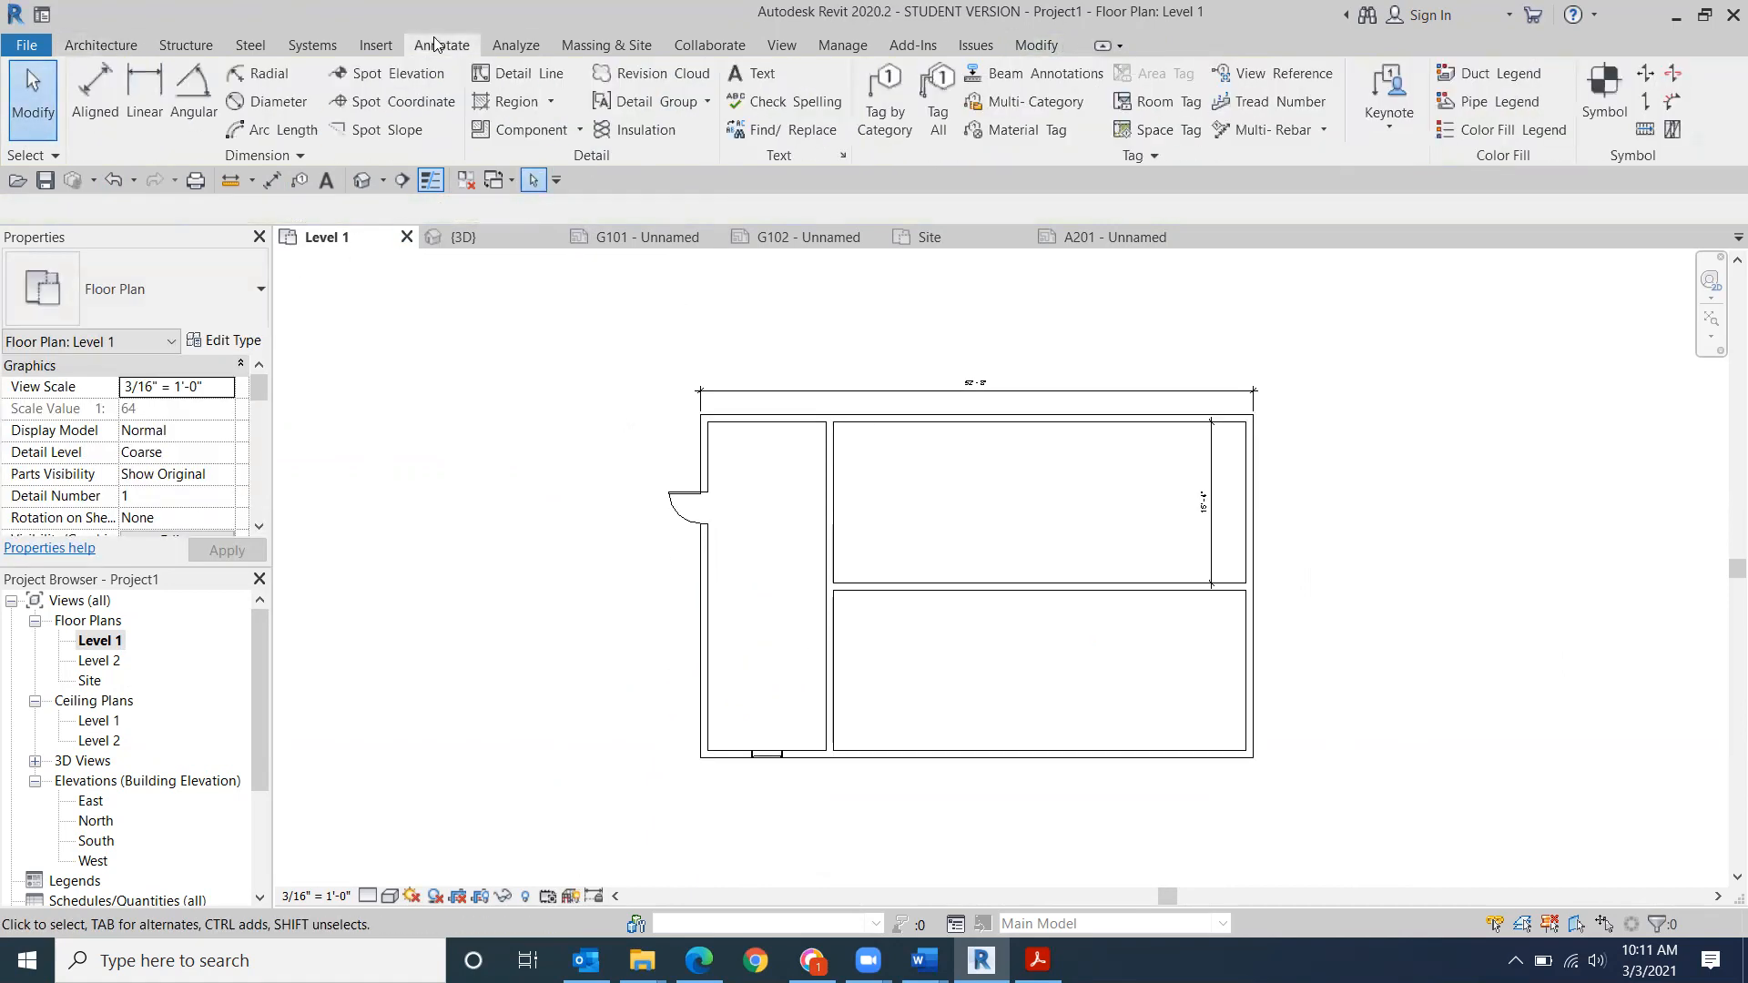
pyautogui.click(95, 91)
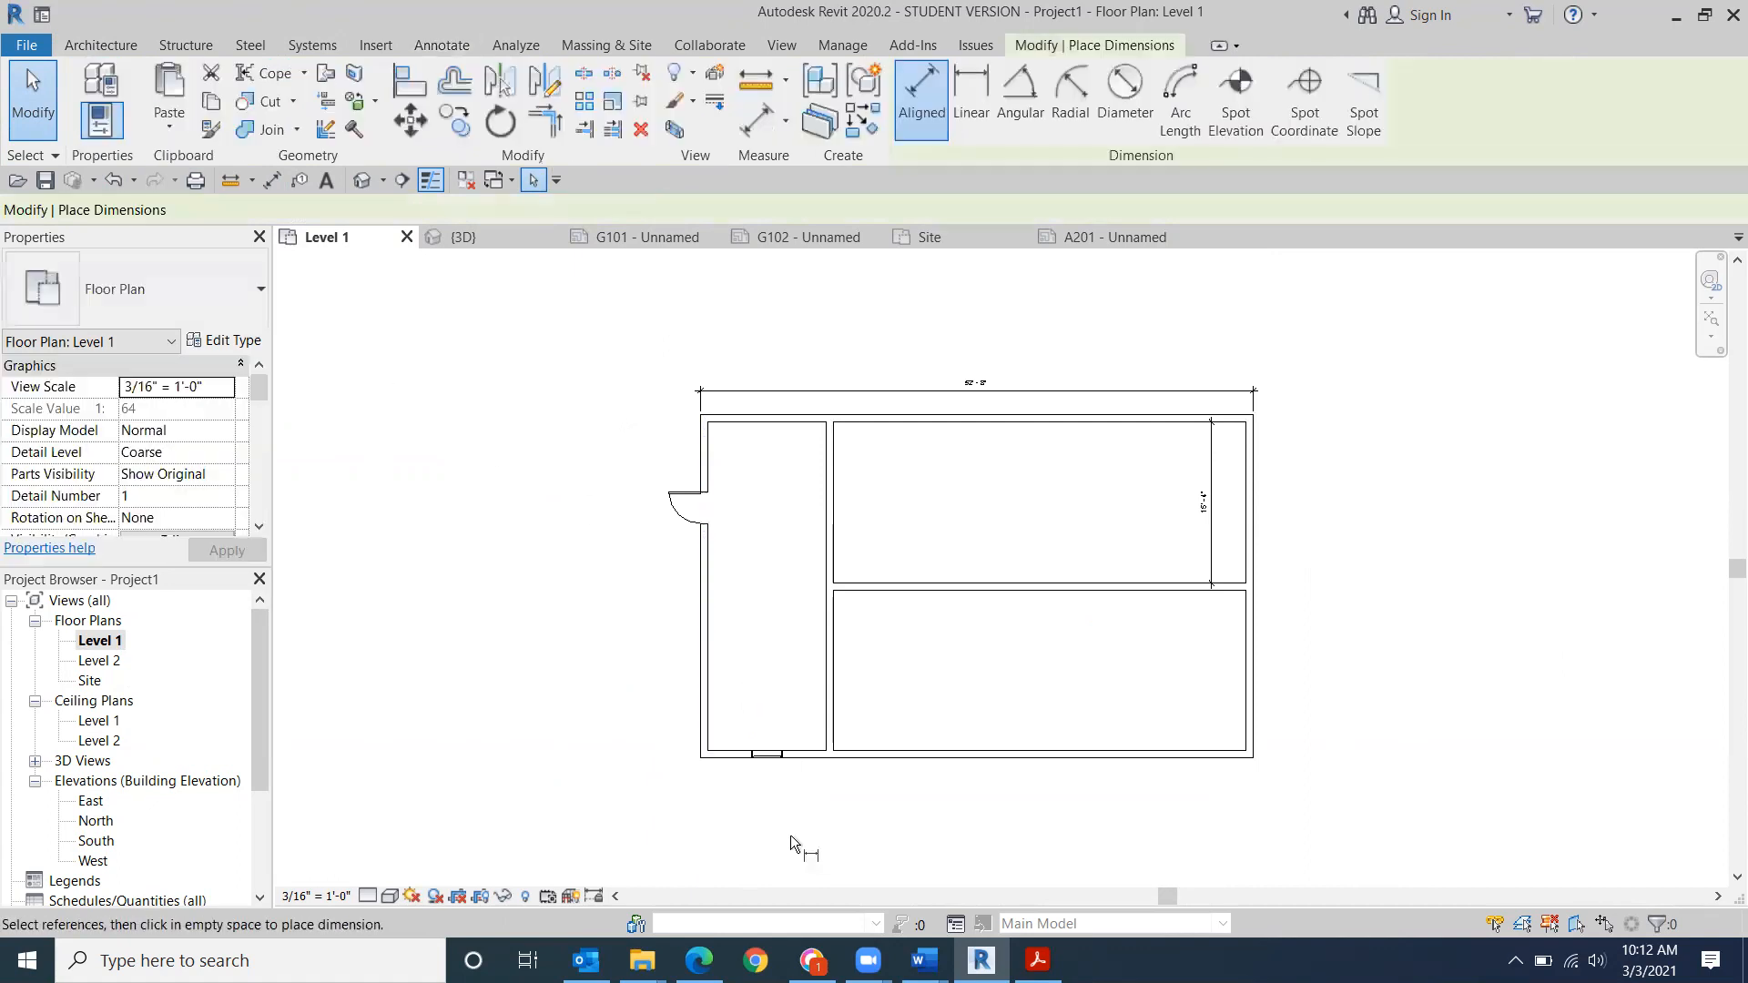
pyautogui.scroll(4, 743, 779)
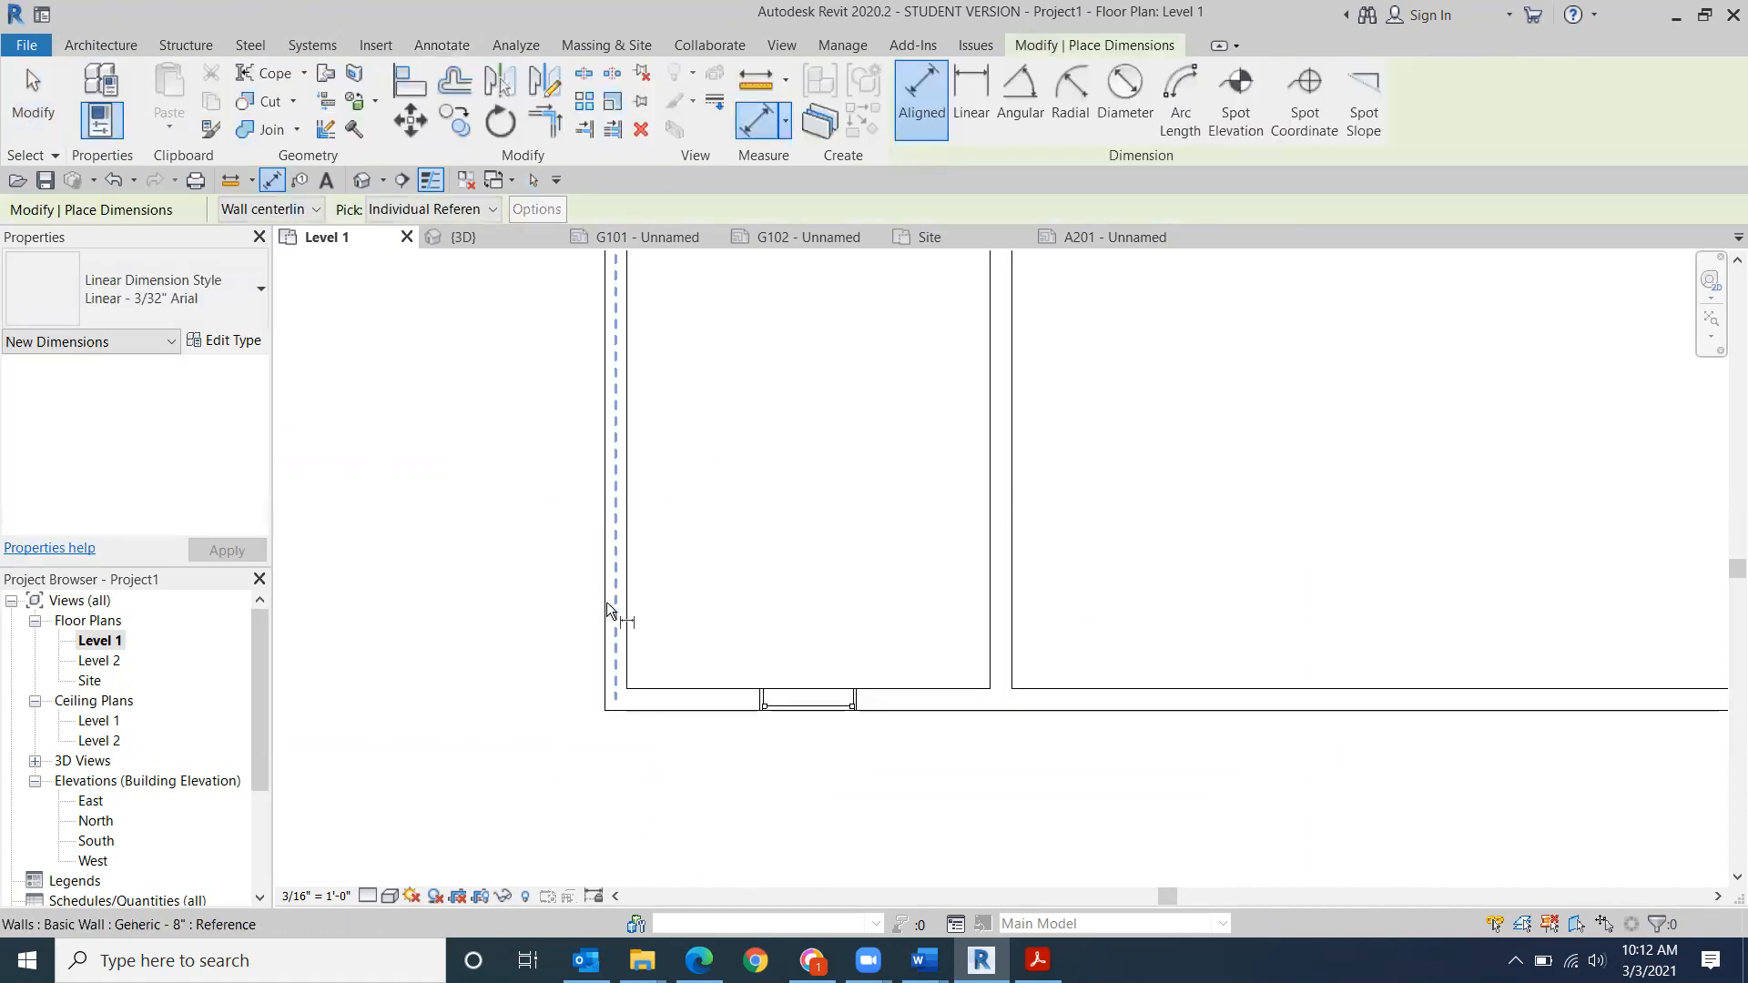
pyautogui.click(615, 659)
pyautogui.click(809, 717)
pyautogui.moveTo(1017, 825); pyautogui.dragTo(751, 488, button='middle')
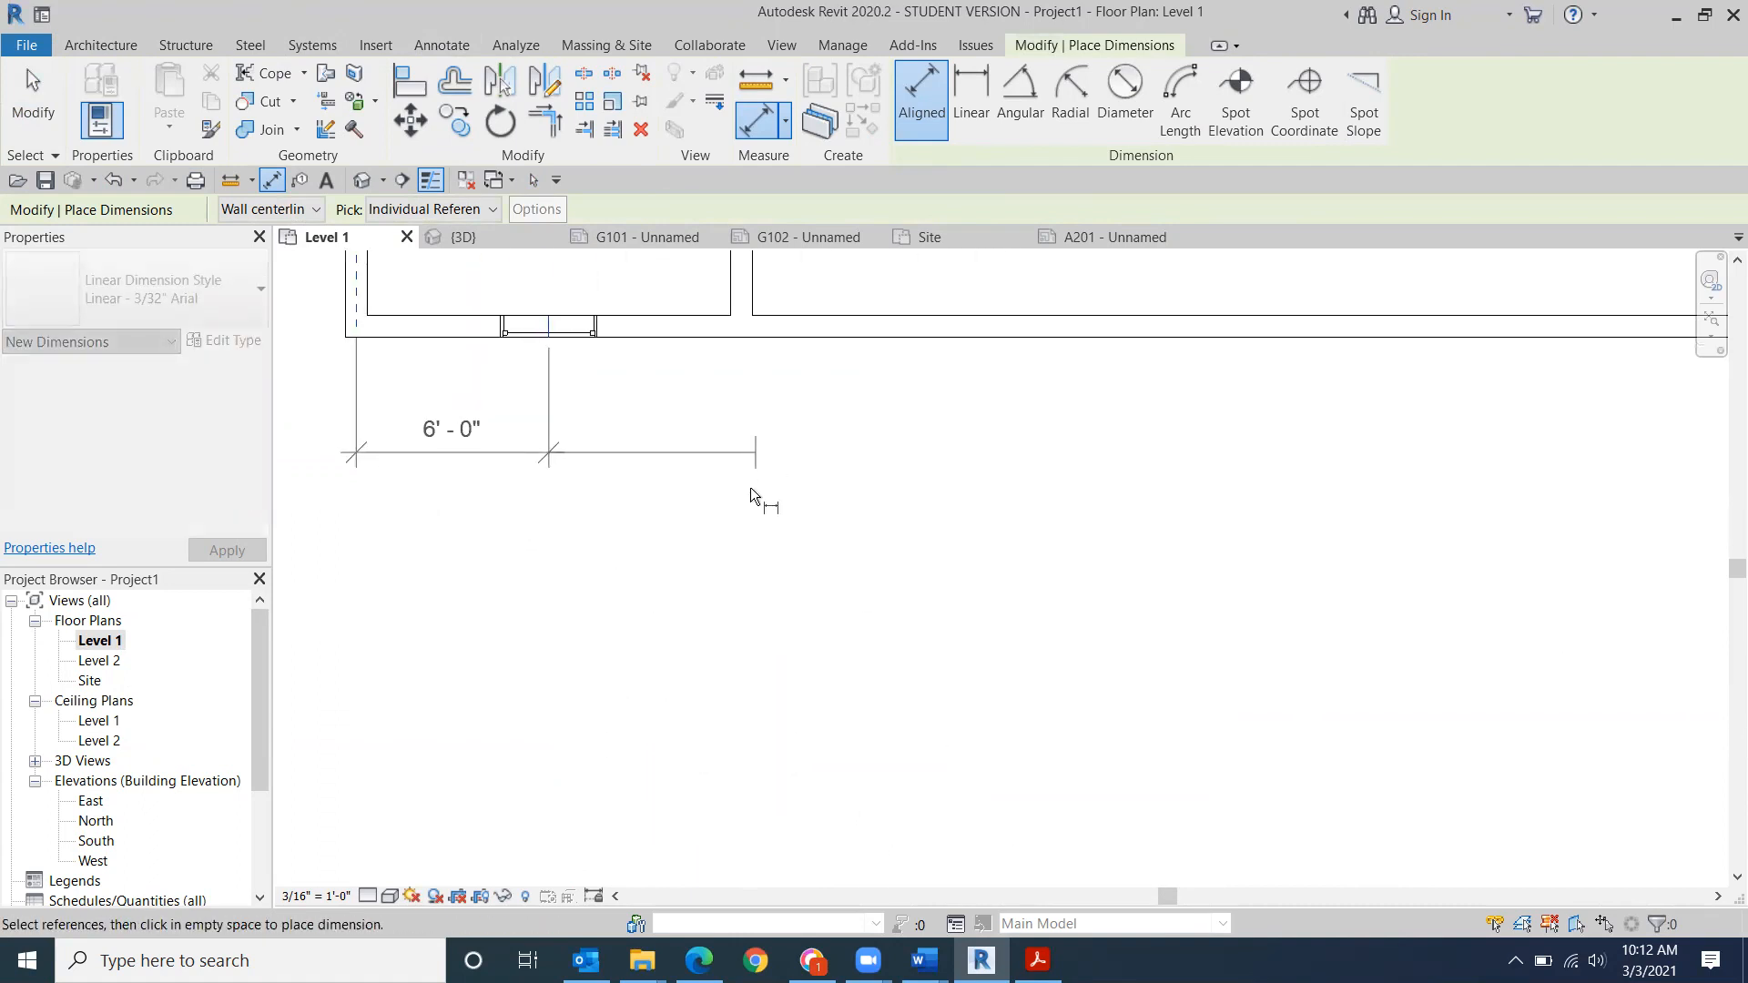
pyautogui.scroll(-3, 750, 493)
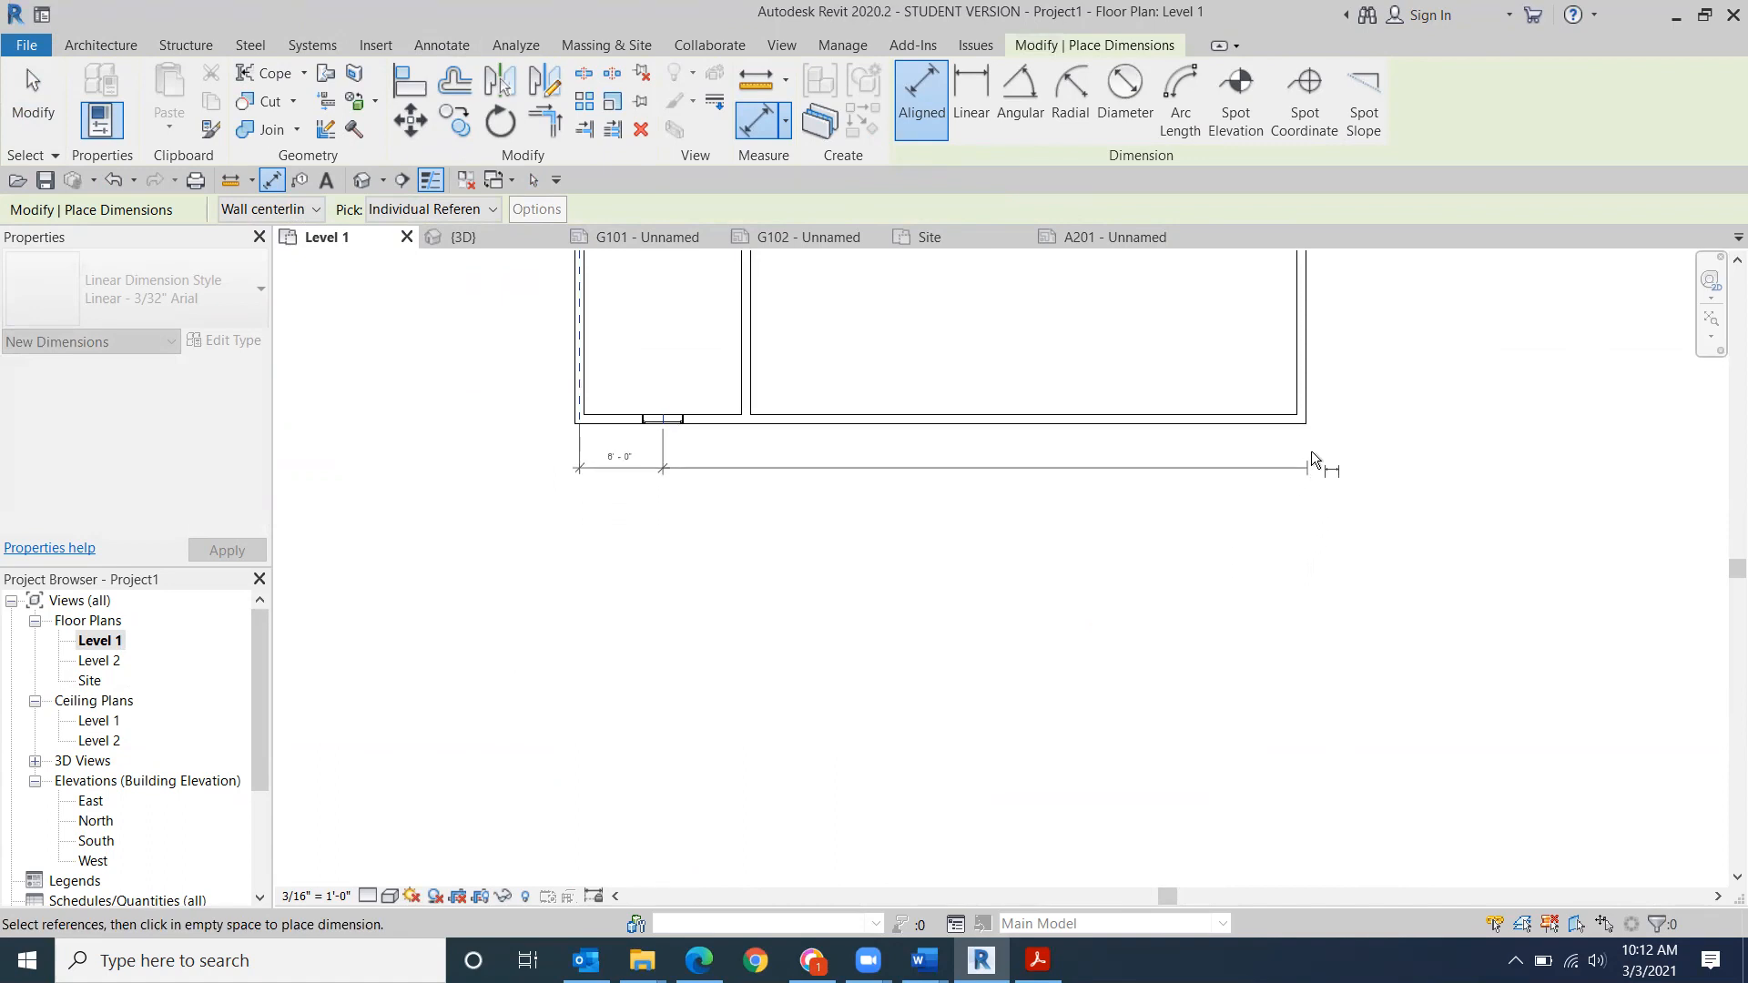
pyautogui.click(1302, 422)
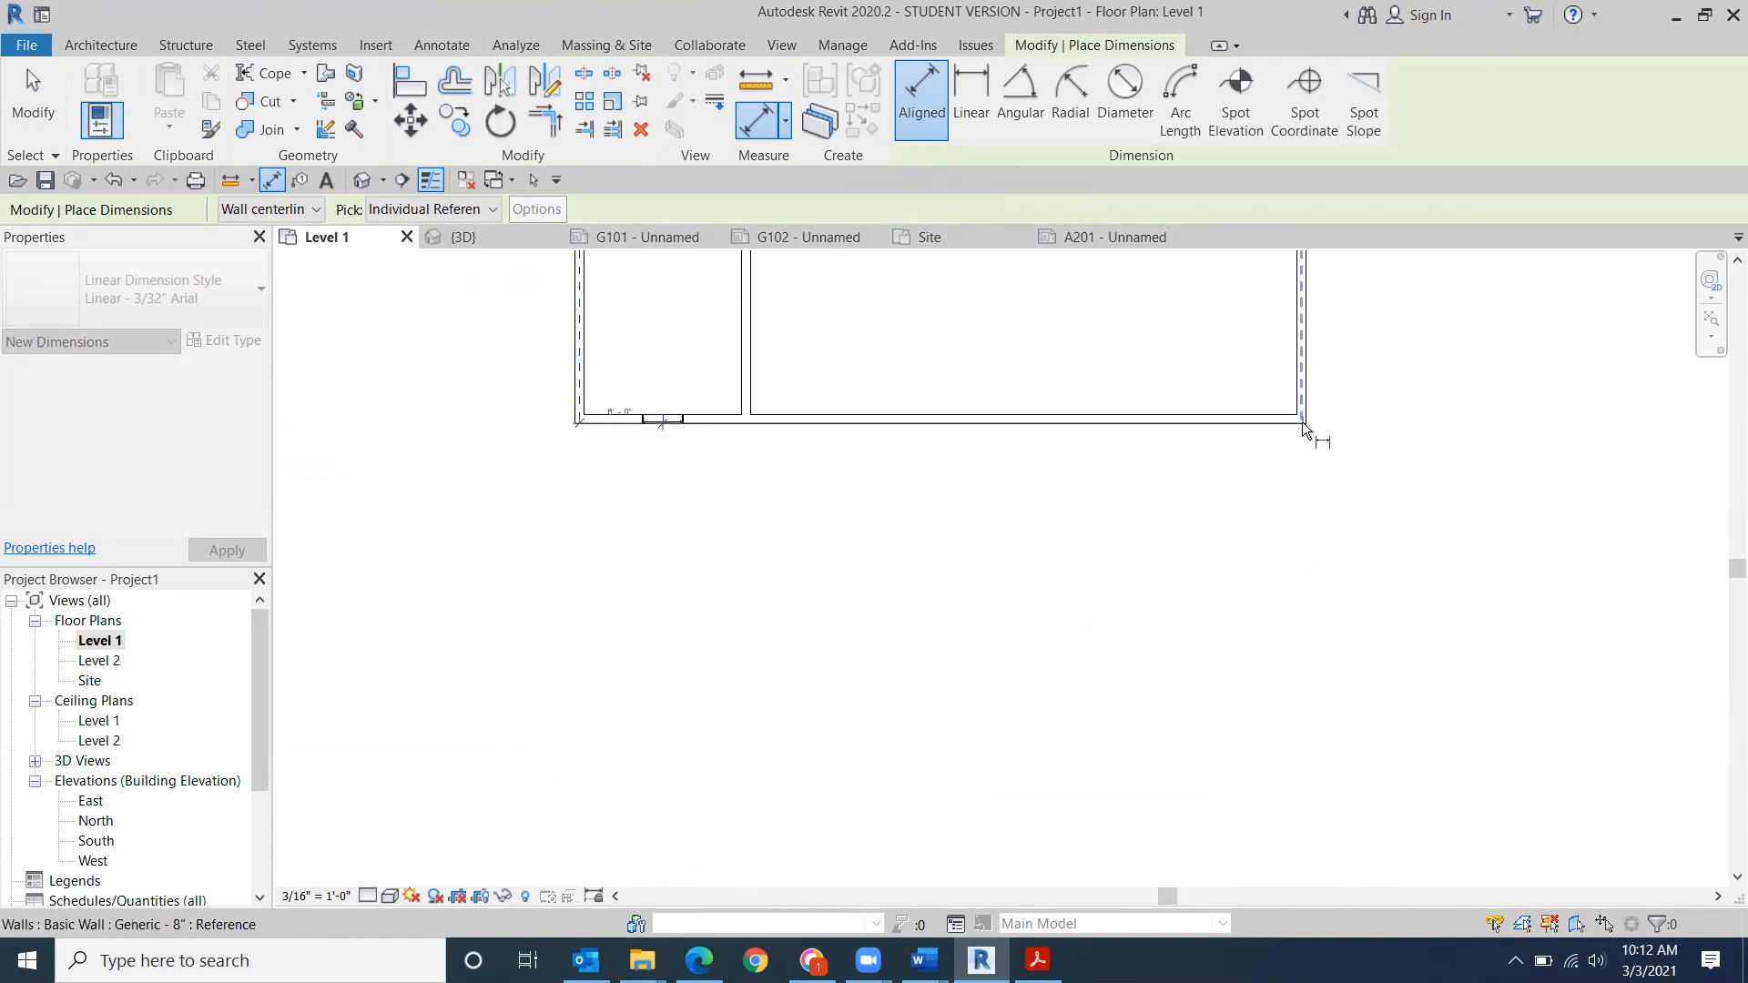
pyautogui.click(1311, 507)
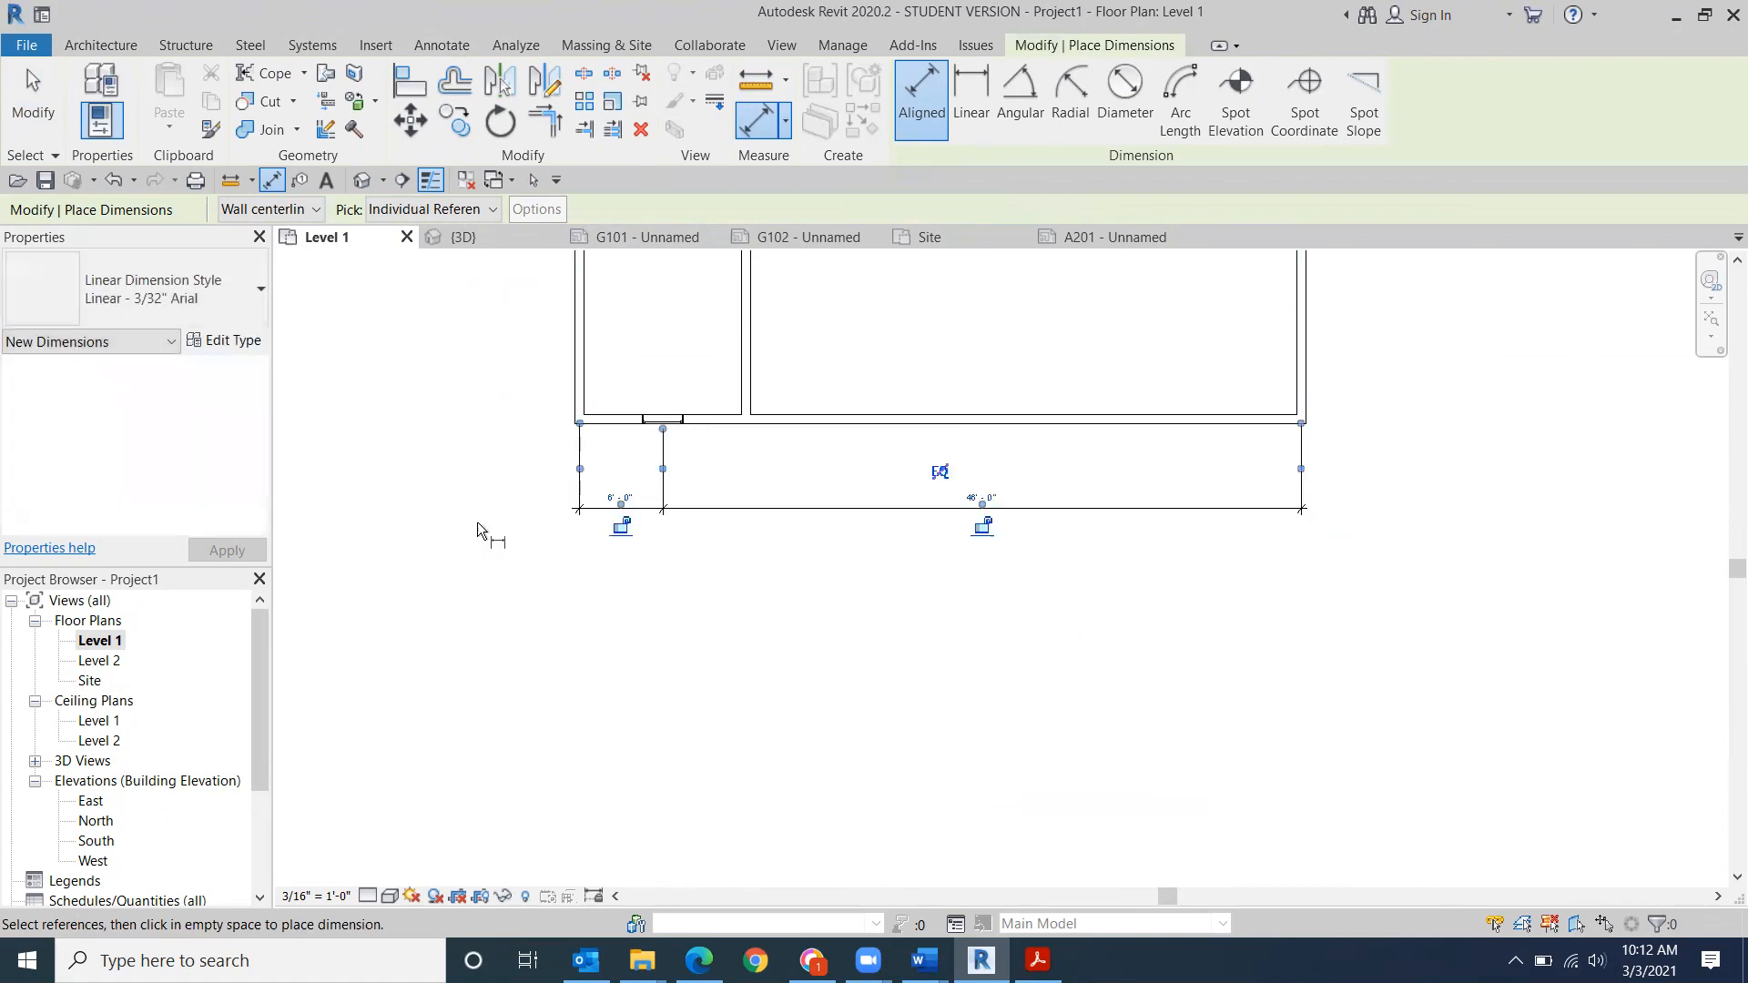
# - Shift the end witness lines of the south dimension string to the outer faces of the west and east walls
pyautogui.scroll(2, 555, 483)
pyautogui.click(562, 436)
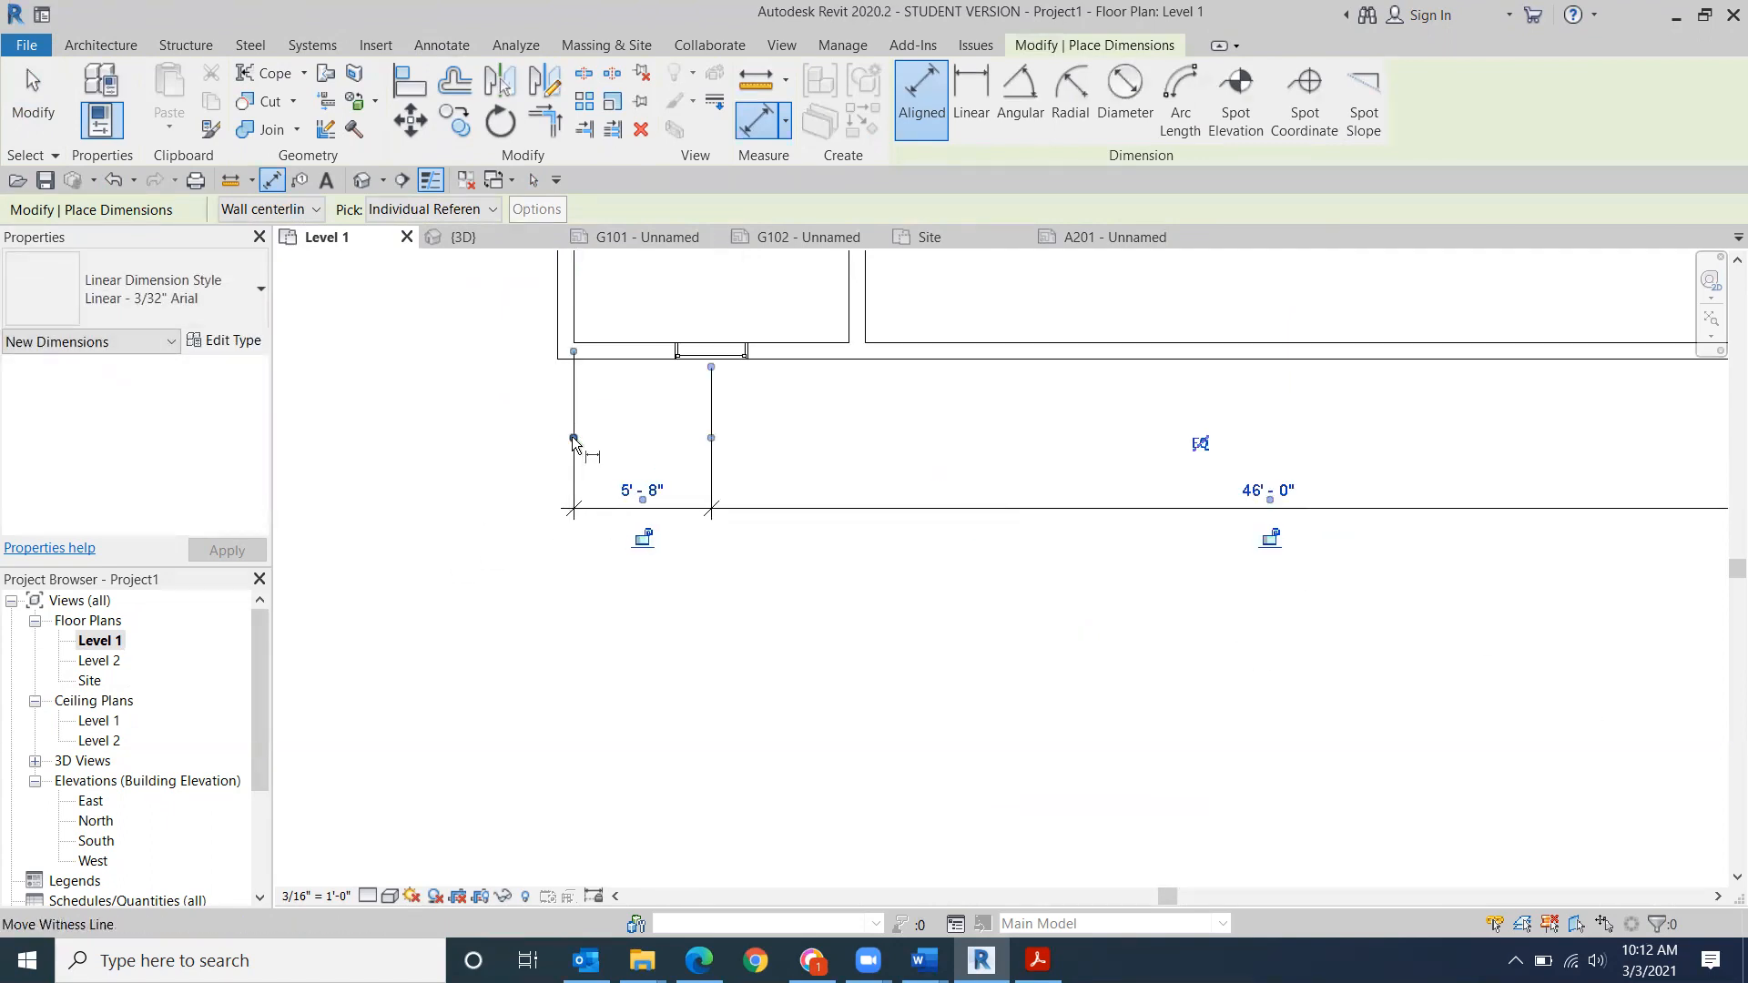
pyautogui.click(574, 439)
pyautogui.scroll(-2, 1584, 509)
pyautogui.moveTo(1584, 509); pyautogui.dragTo(1104, 490, button='middle')
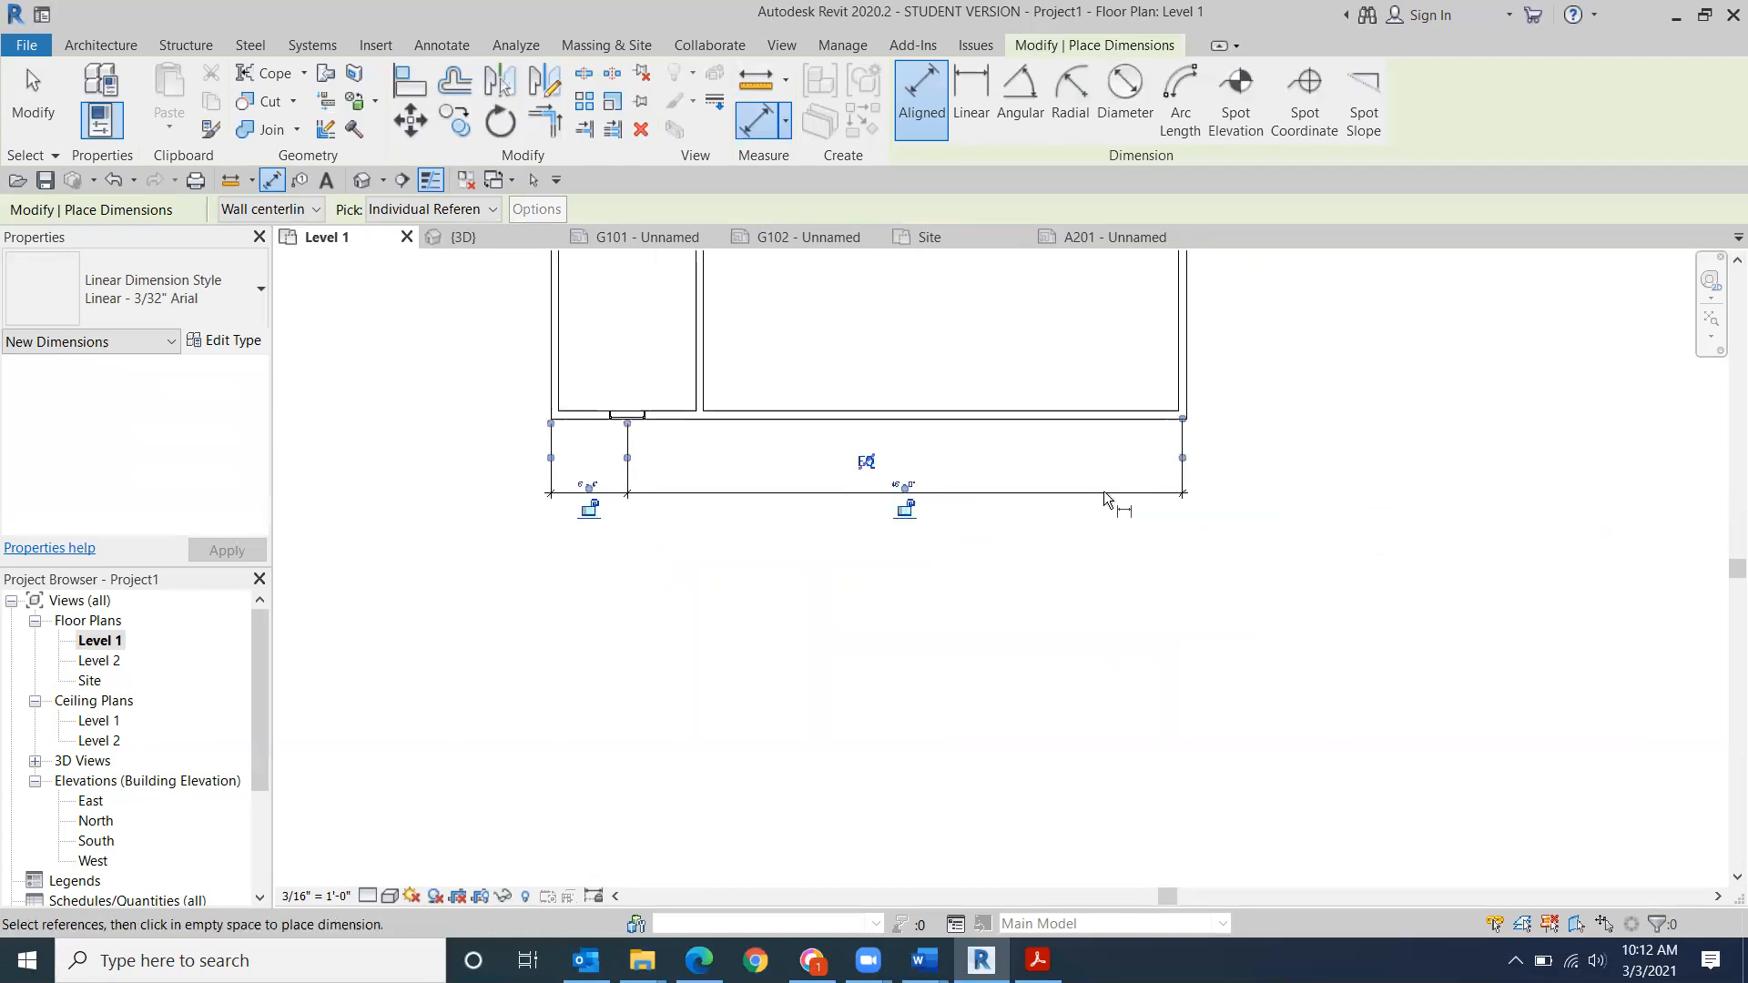
pyautogui.click(1185, 456)
pyautogui.click(1180, 456)
pyautogui.press('Escape')
pyautogui.press('Escape')
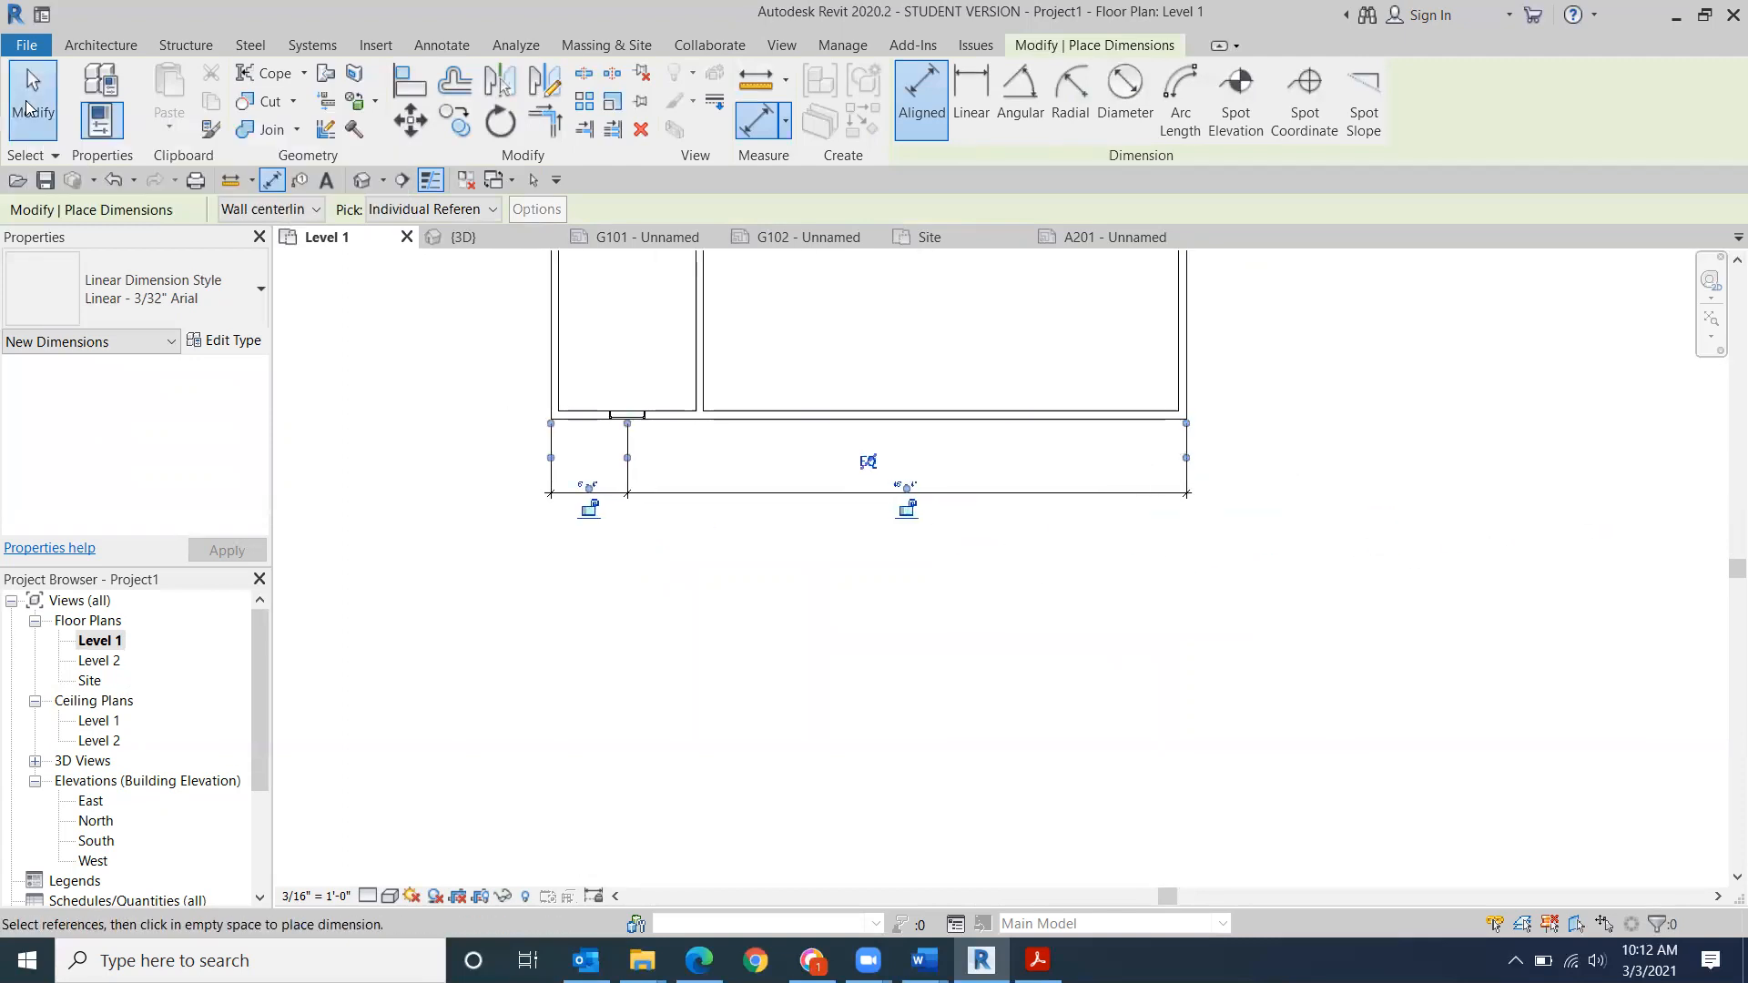
# - Place an aligned dimension string outside the west wall, from the north wall through the door centre to the south wall
pyautogui.scroll(1, 880, 578)
pyautogui.scroll(2, 879, 578)
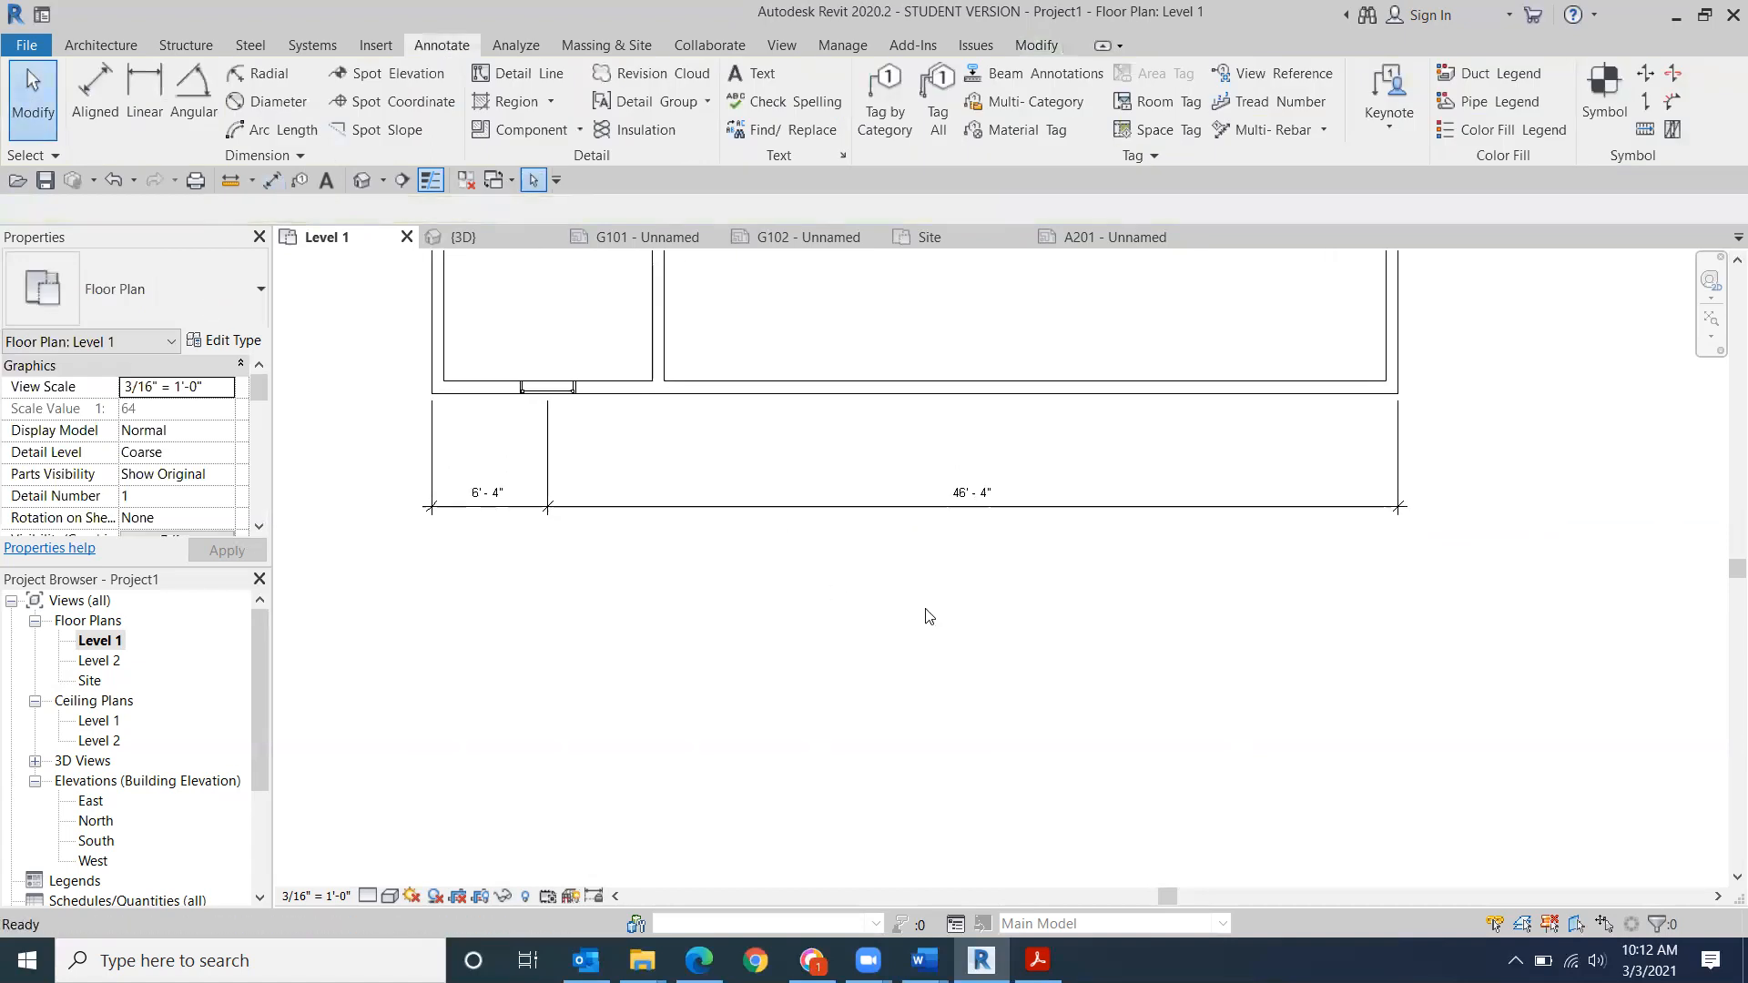
pyautogui.scroll(-5, 888, 700)
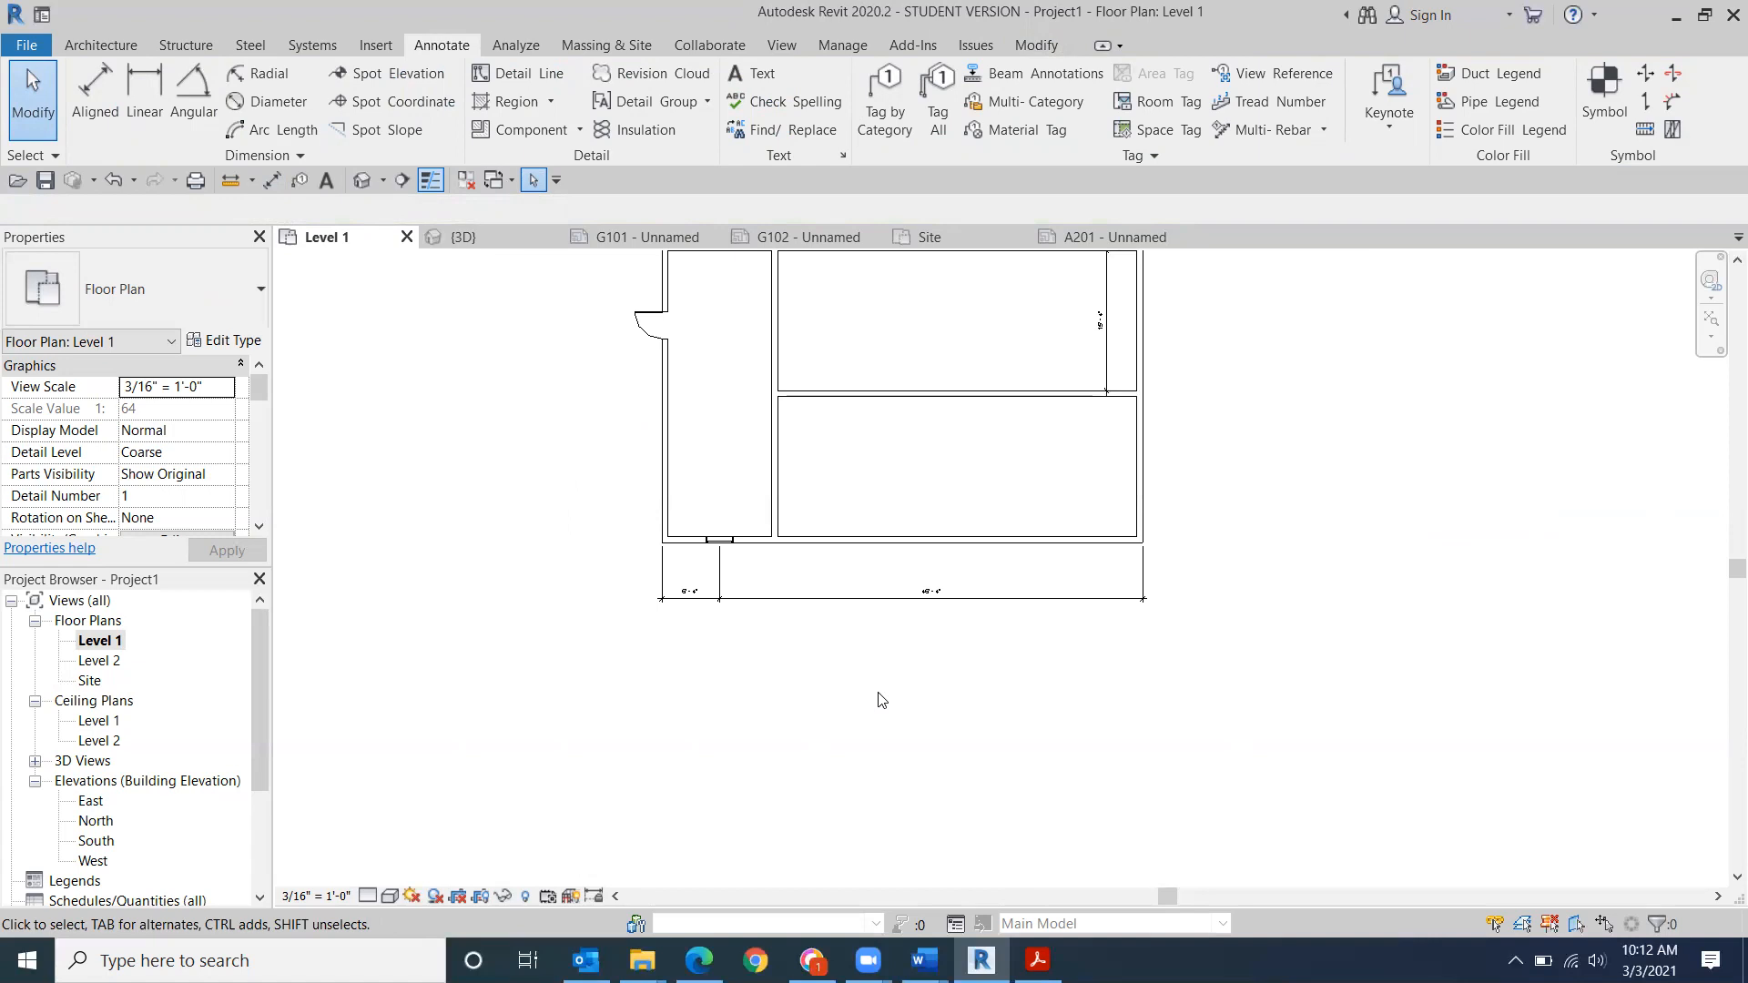
pyautogui.scroll(-2, 879, 699)
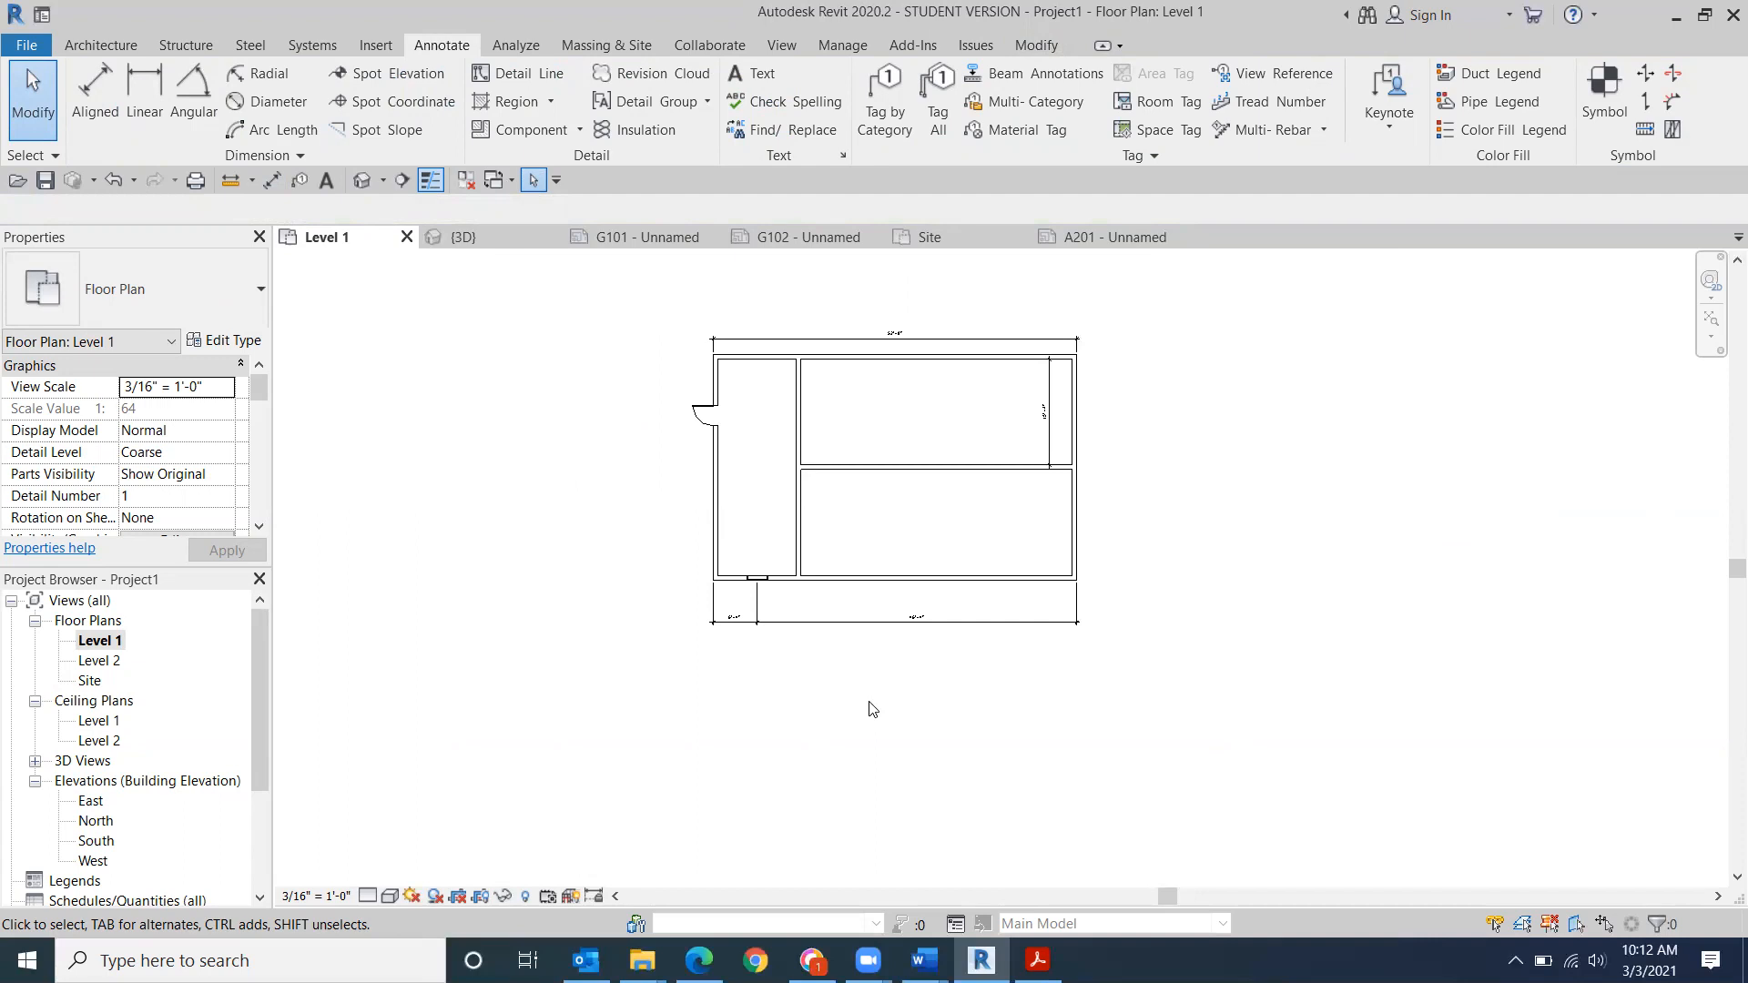
pyautogui.click(94, 98)
pyautogui.scroll(2, 720, 392)
pyautogui.scroll(1, 719, 391)
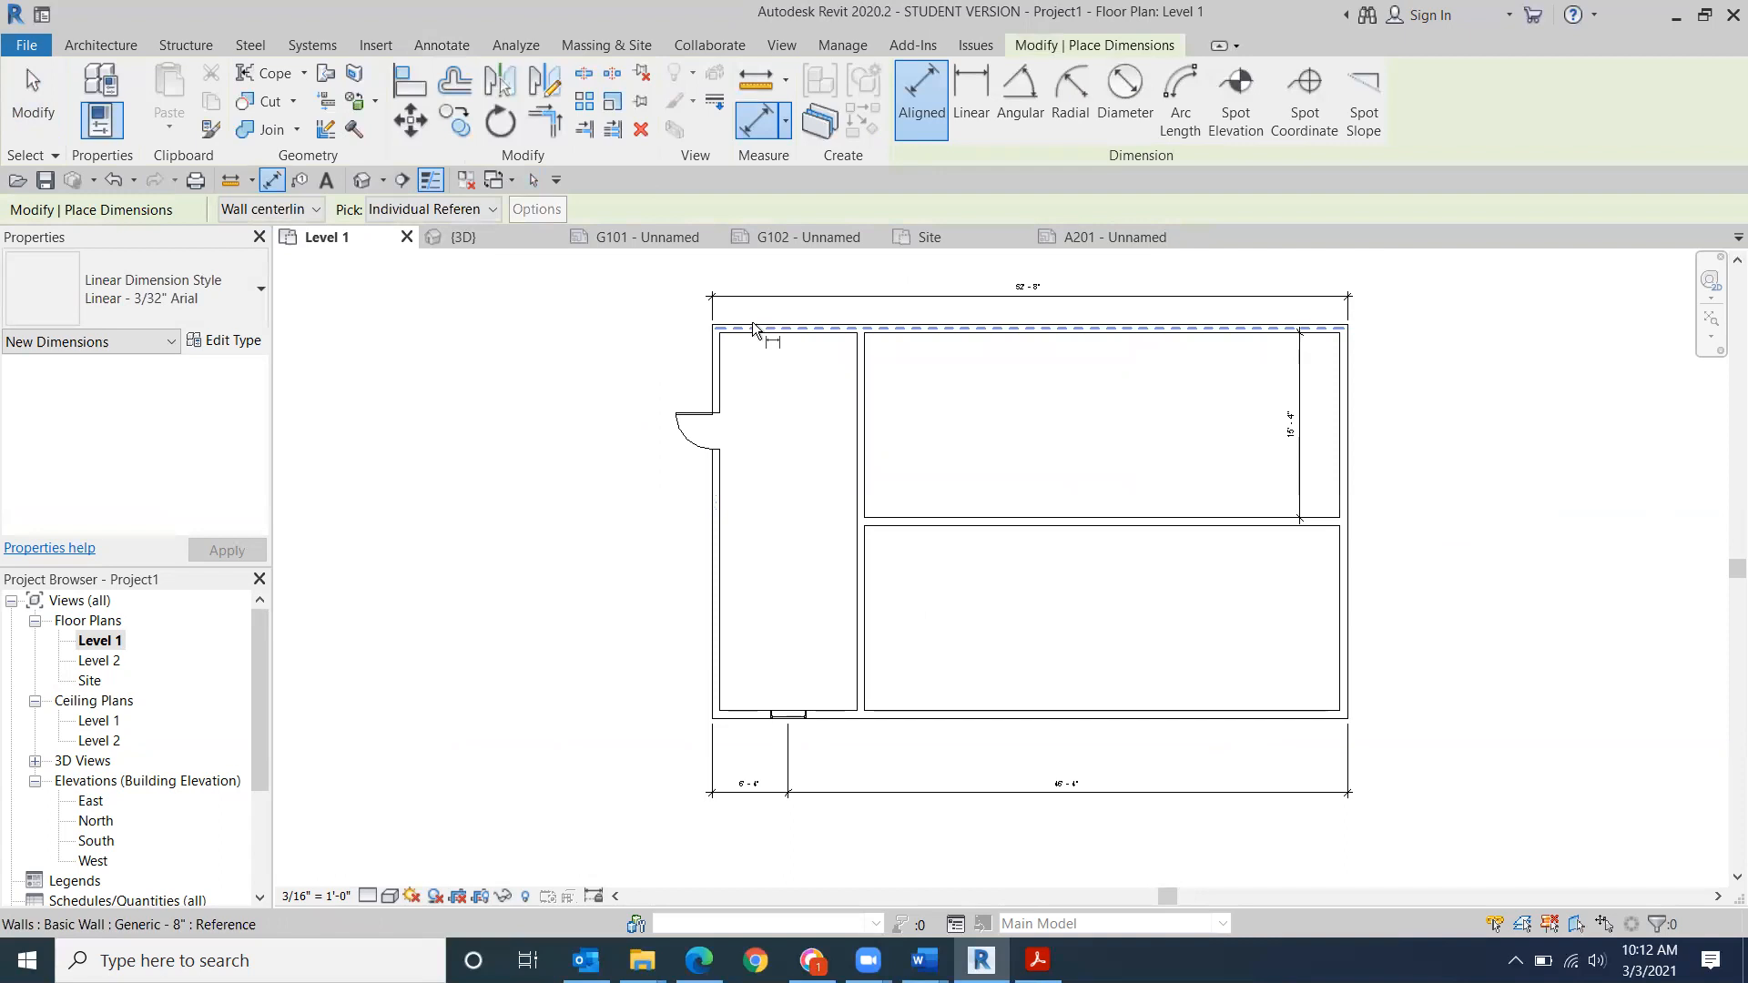
pyautogui.click(752, 324)
pyautogui.click(713, 429)
pyautogui.click(733, 715)
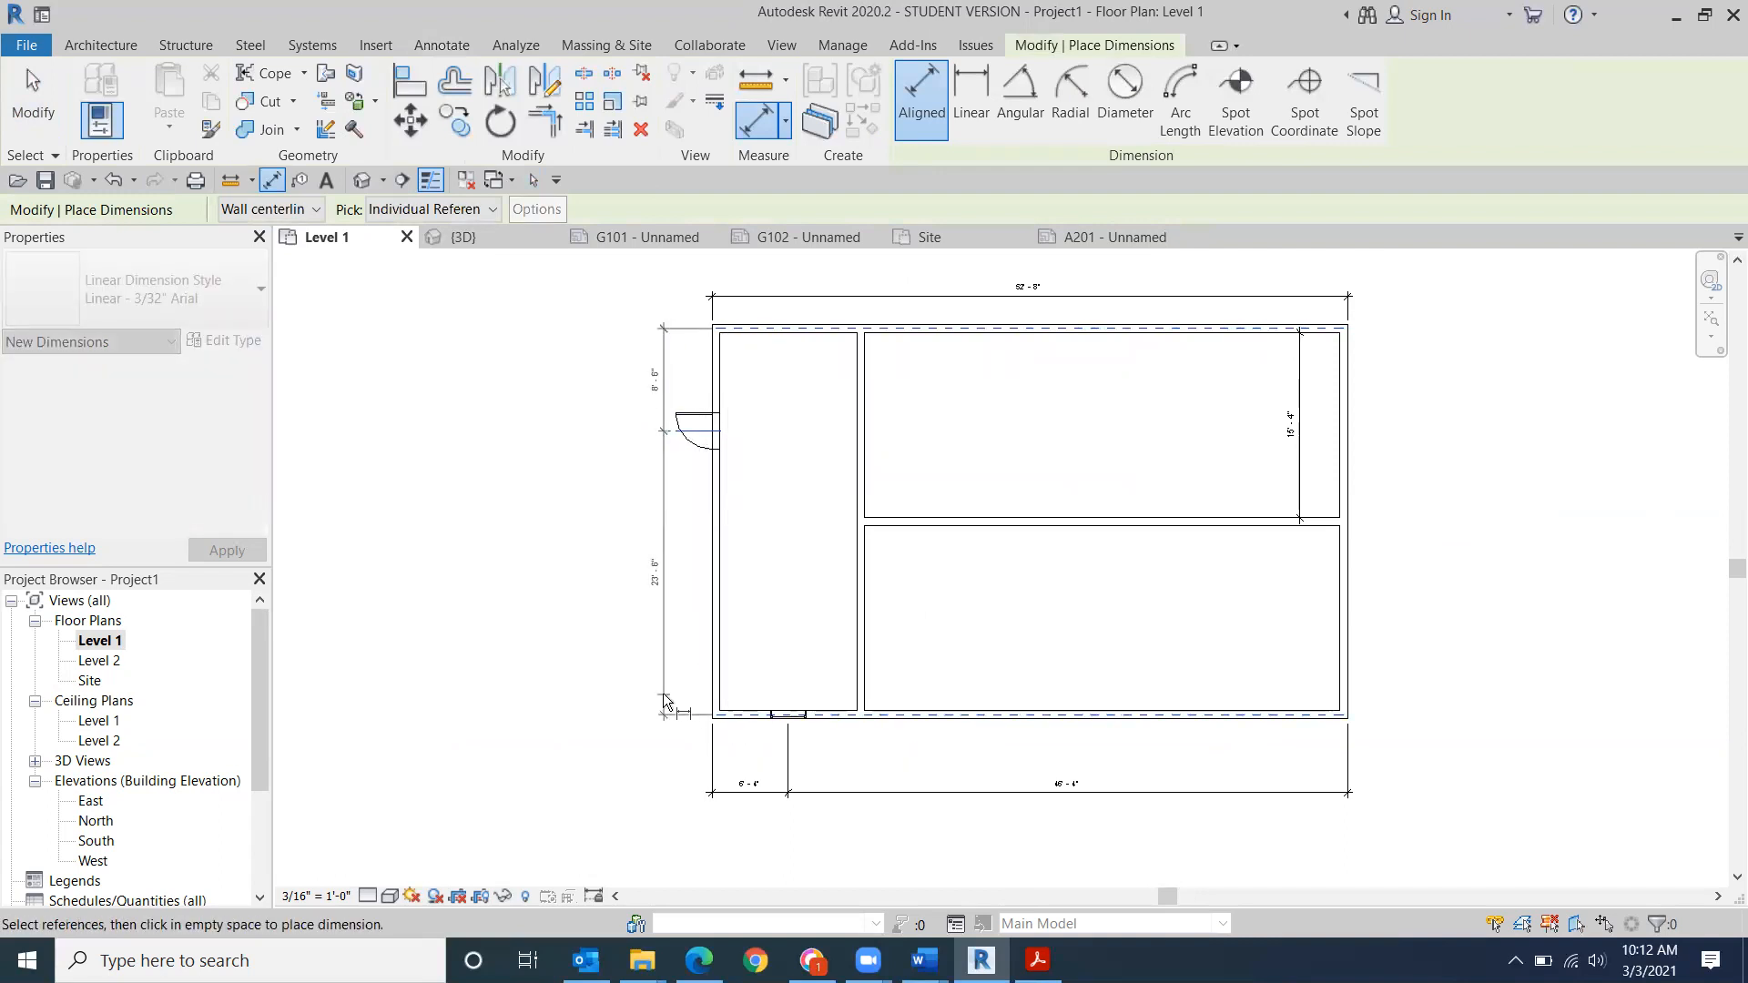
pyautogui.click(655, 701)
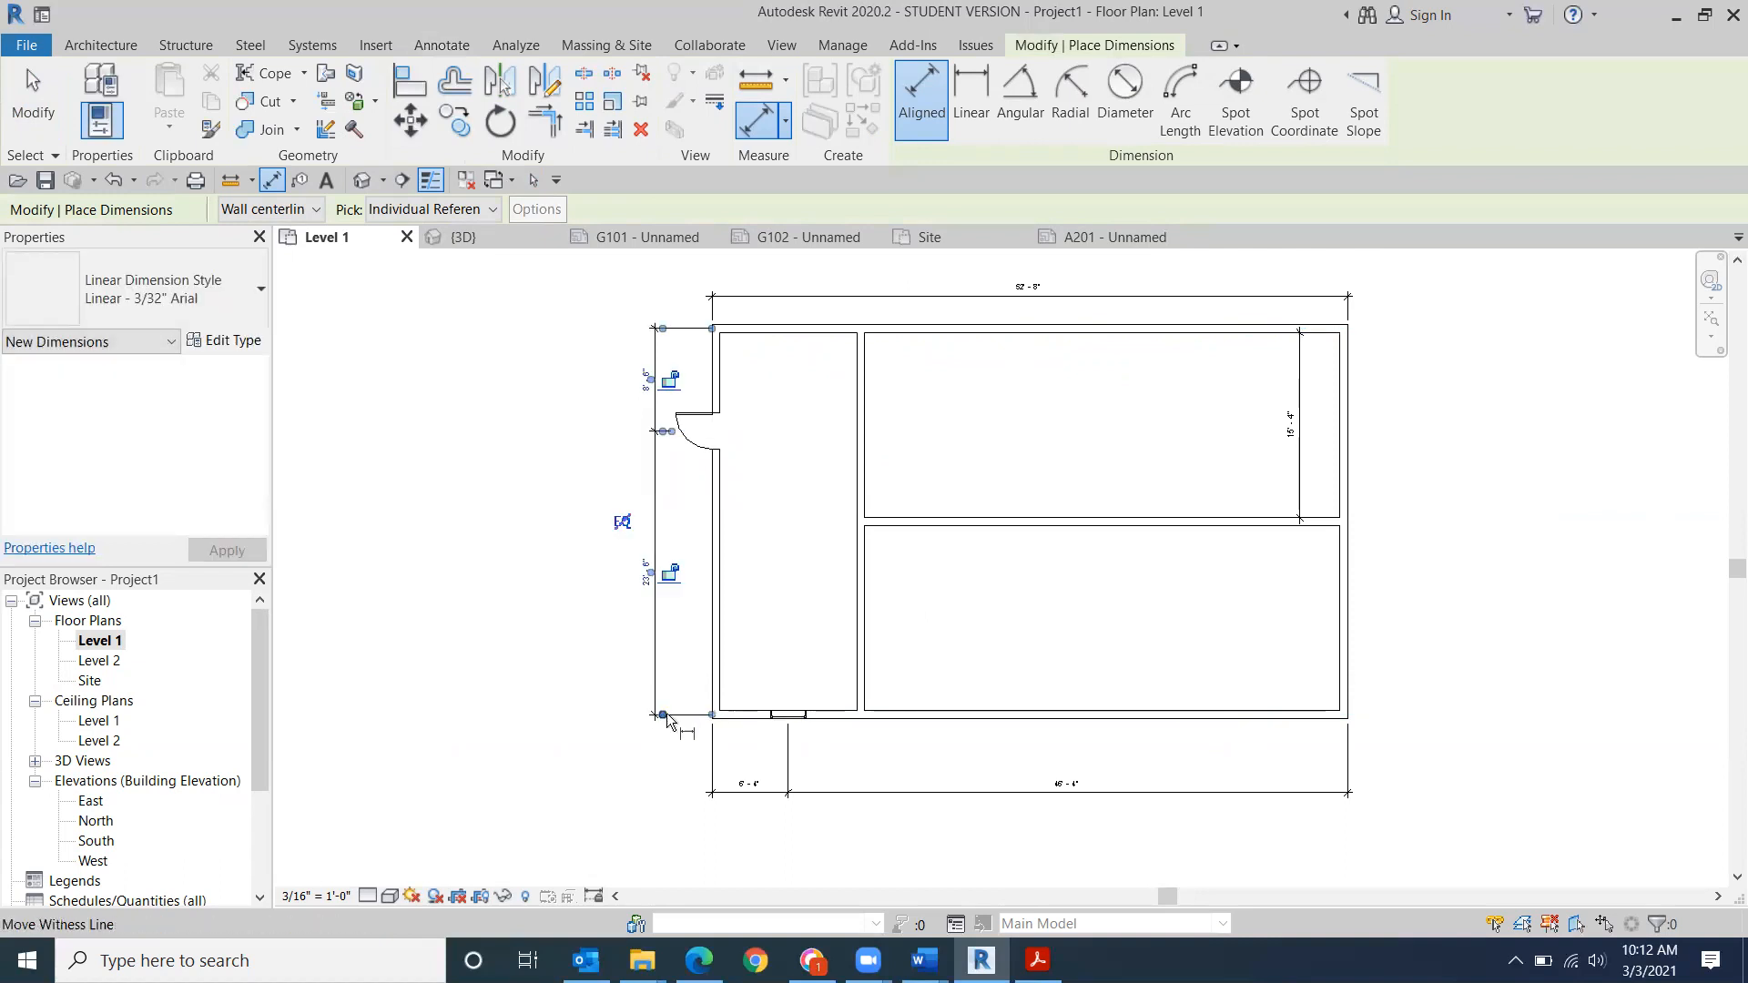
# - Shift the end witness lines of the west dimension string to the outer faces of the south and north walls
pyautogui.click(663, 715)
pyautogui.click(663, 712)
pyautogui.click(663, 333)
pyautogui.click(663, 333)
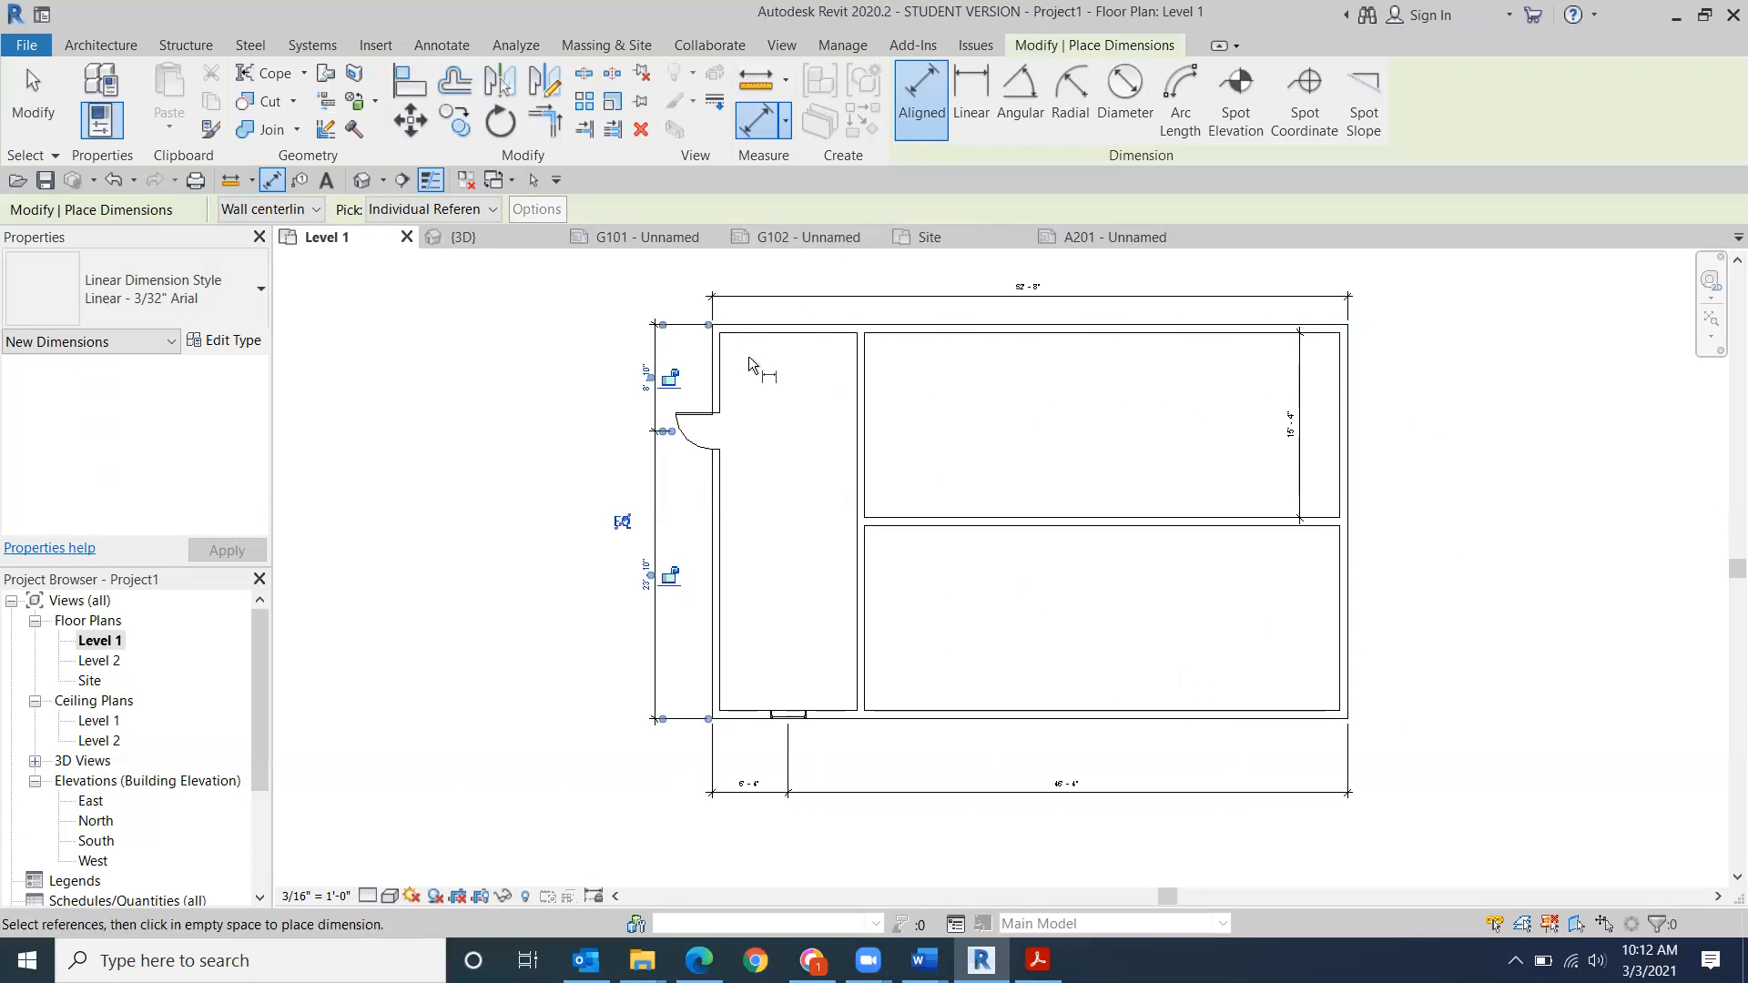
# - Dimension the west room's width above the door, with both witness lines on the inner wall faces
pyautogui.click(715, 373)
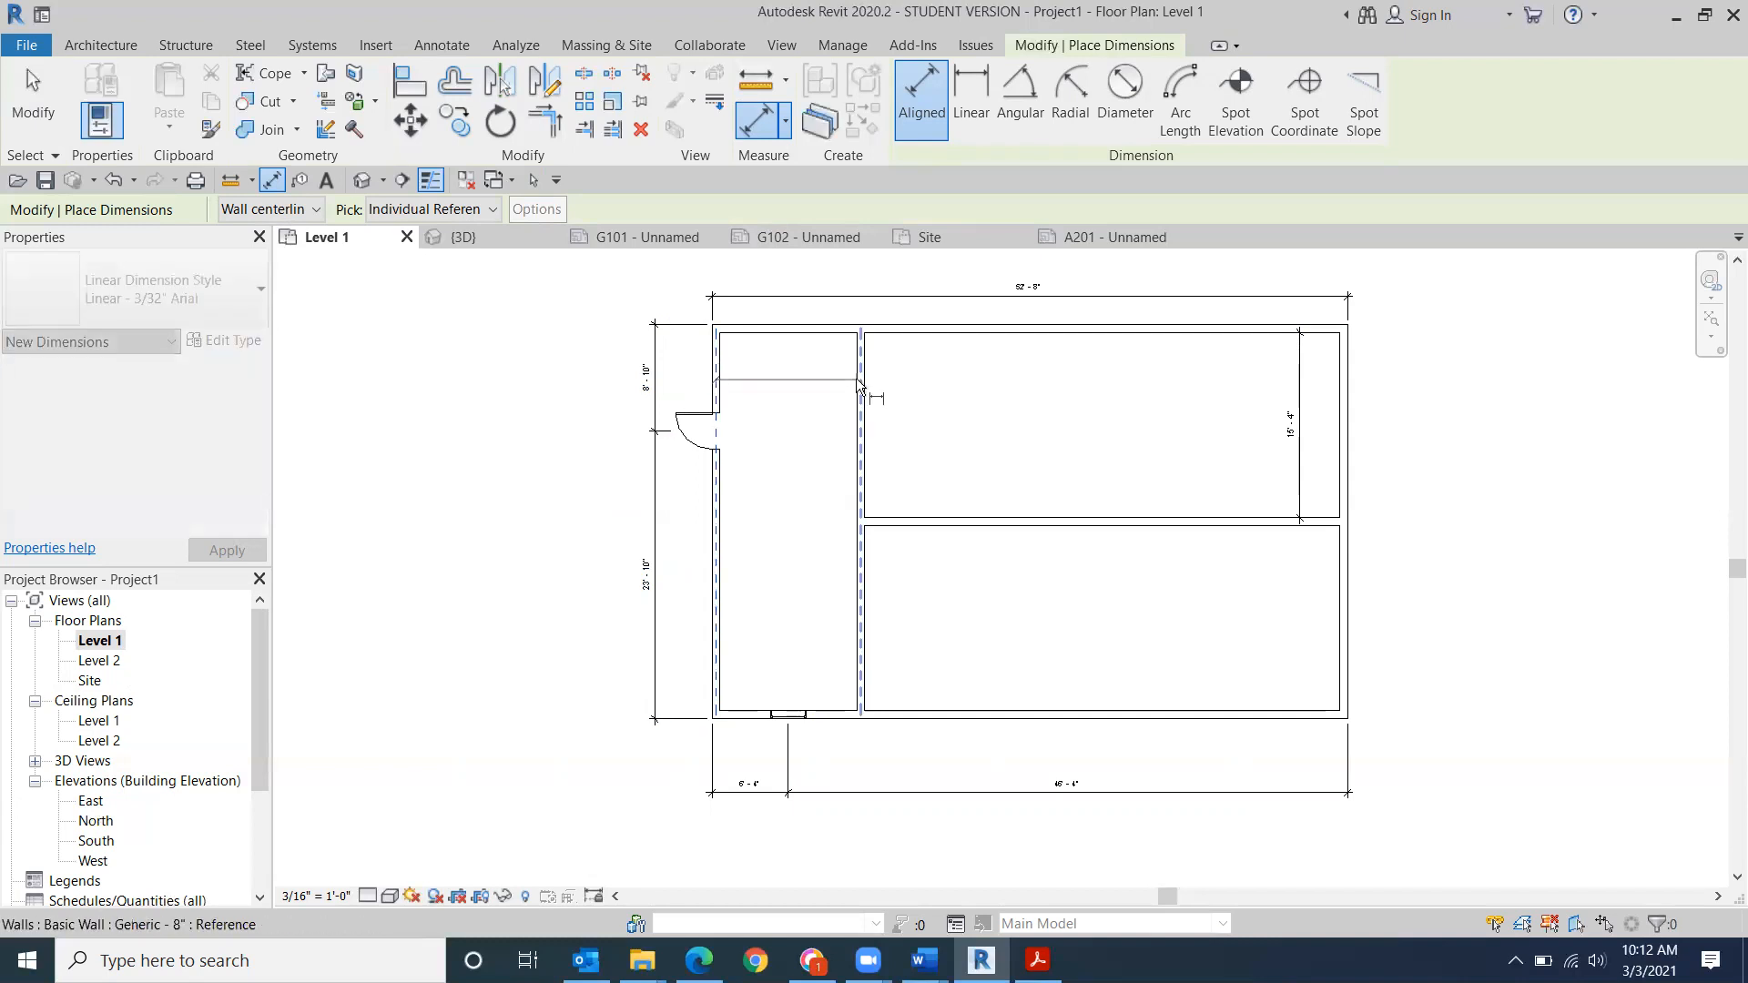
pyautogui.click(860, 381)
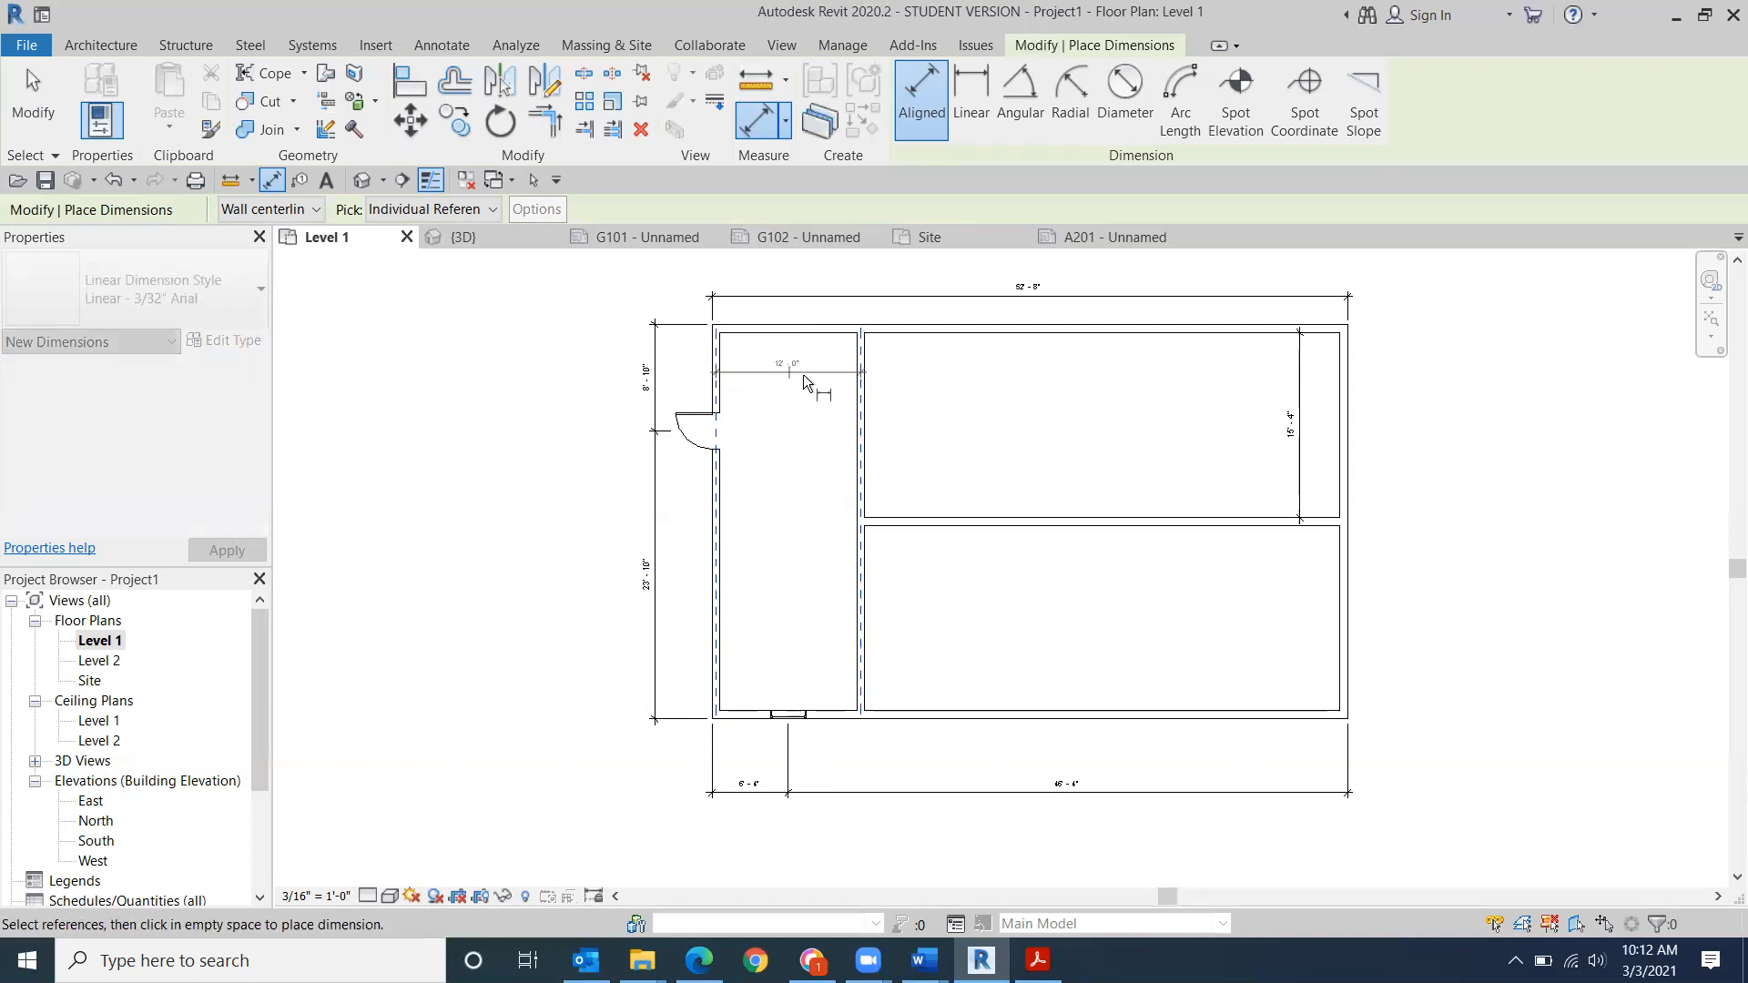
pyautogui.click(861, 379)
pyautogui.scroll(5, 860, 382)
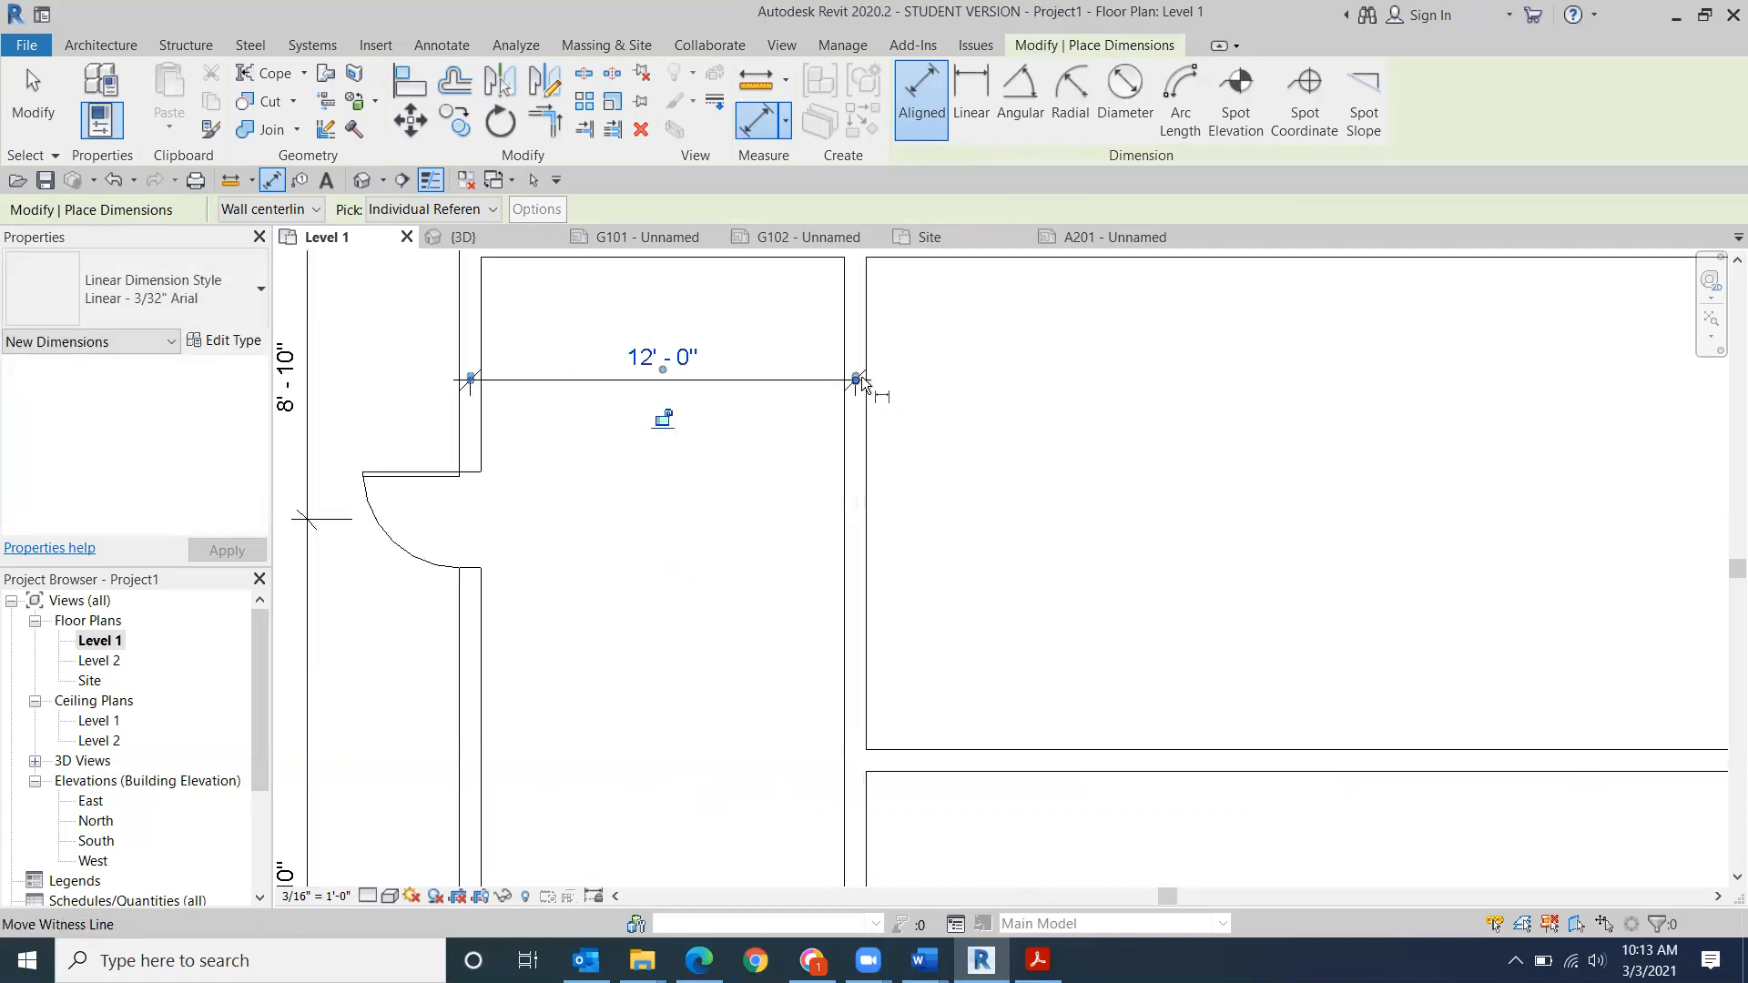
pyautogui.moveTo(861, 381); pyautogui.dragTo(845, 380)
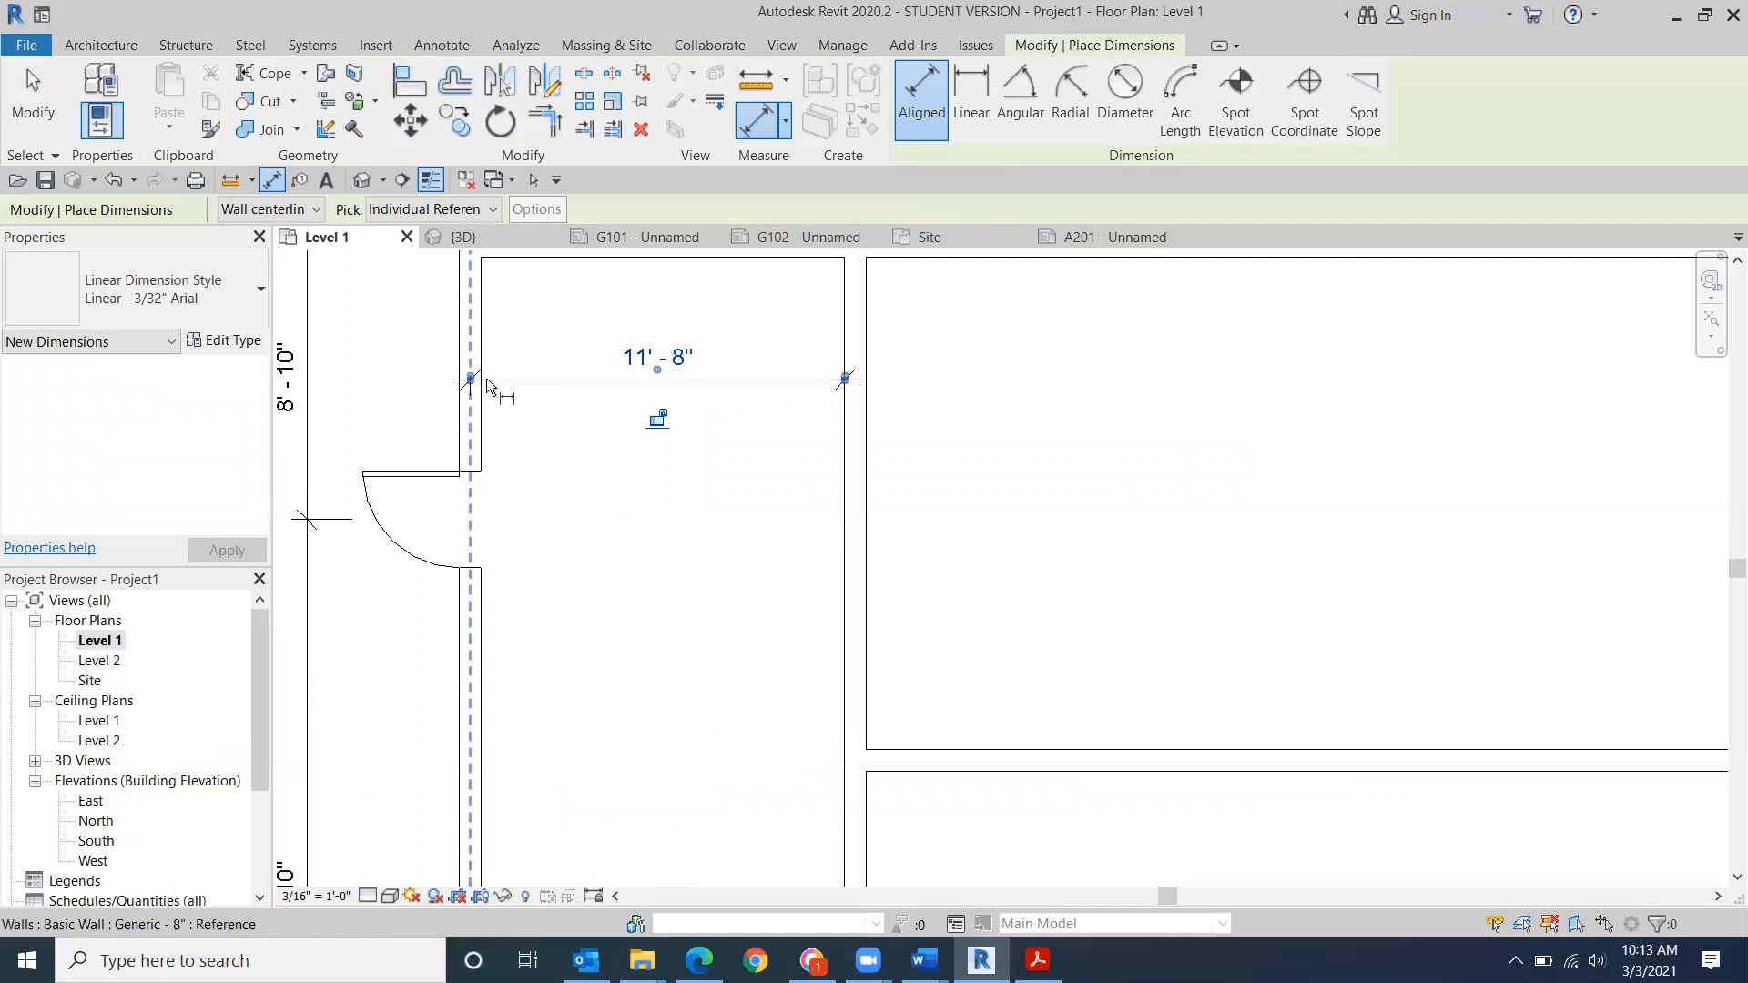
pyautogui.moveTo(470, 379); pyautogui.dragTo(481, 379)
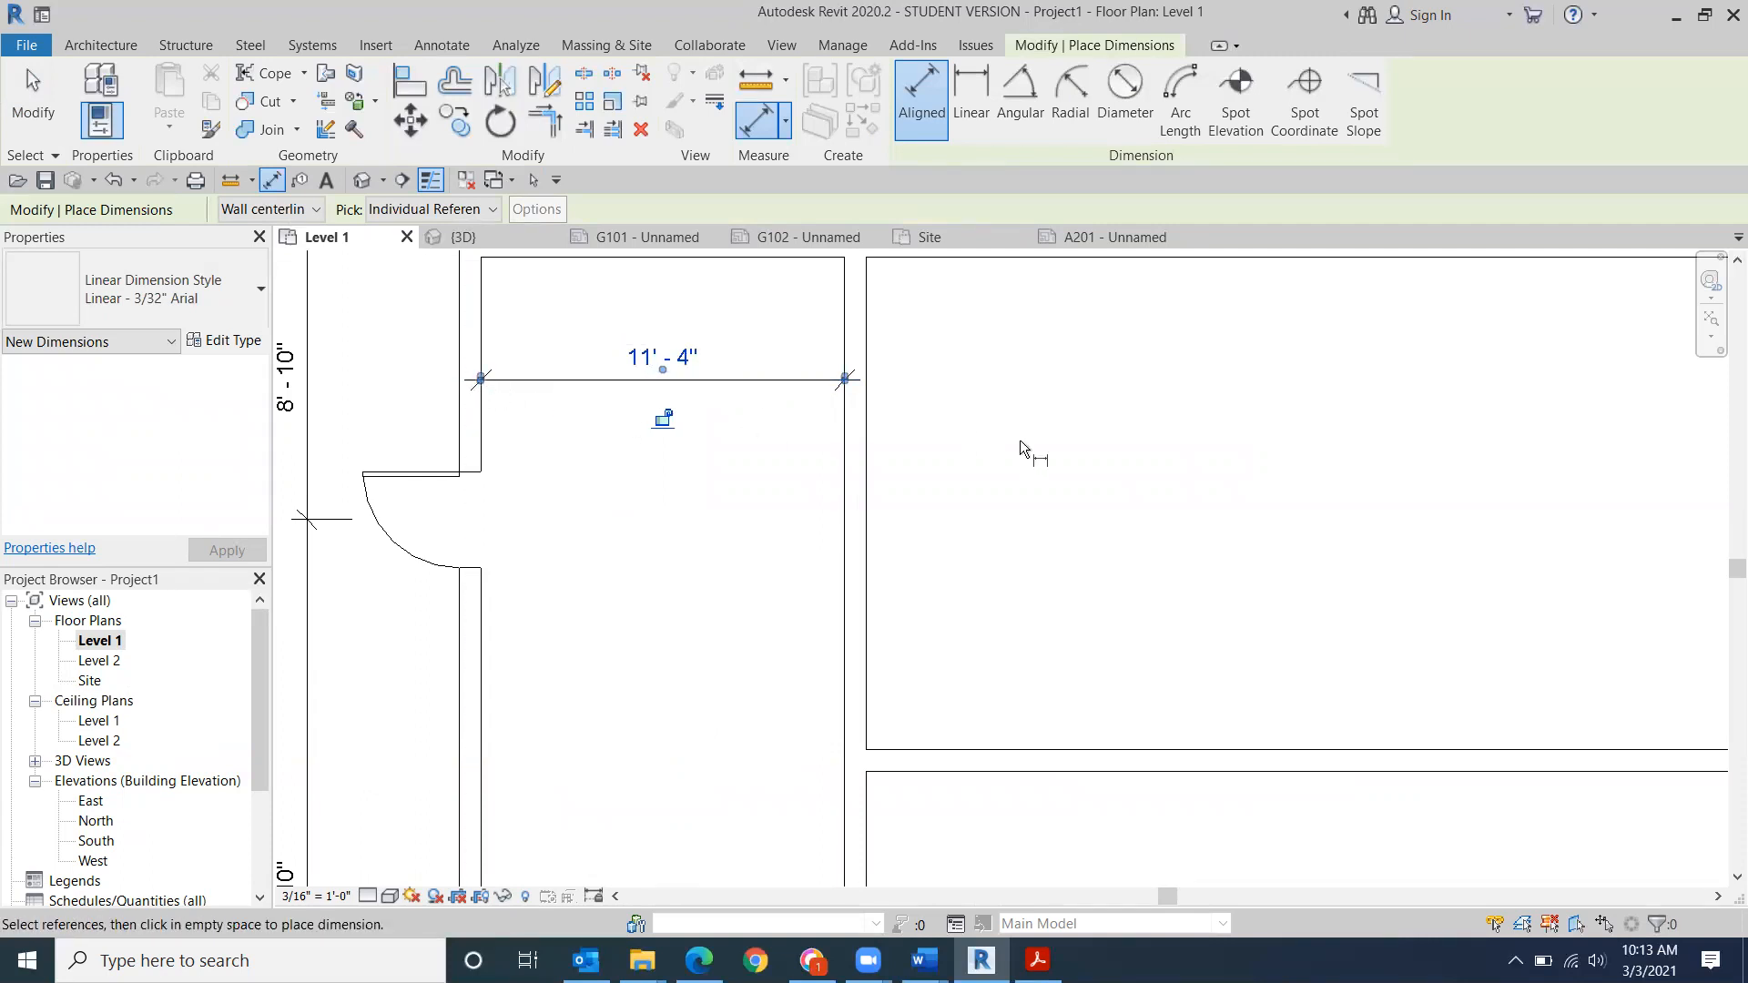
# - Try to dimension the southeast room from the horizontal interior wall to the south wall, close to the existing vertical dimension, and undo it
pyautogui.moveTo(924, 463); pyautogui.dragTo(528, 355, button='middle')
pyautogui.moveTo(1161, 665); pyautogui.dragTo(682, 449, button='middle')
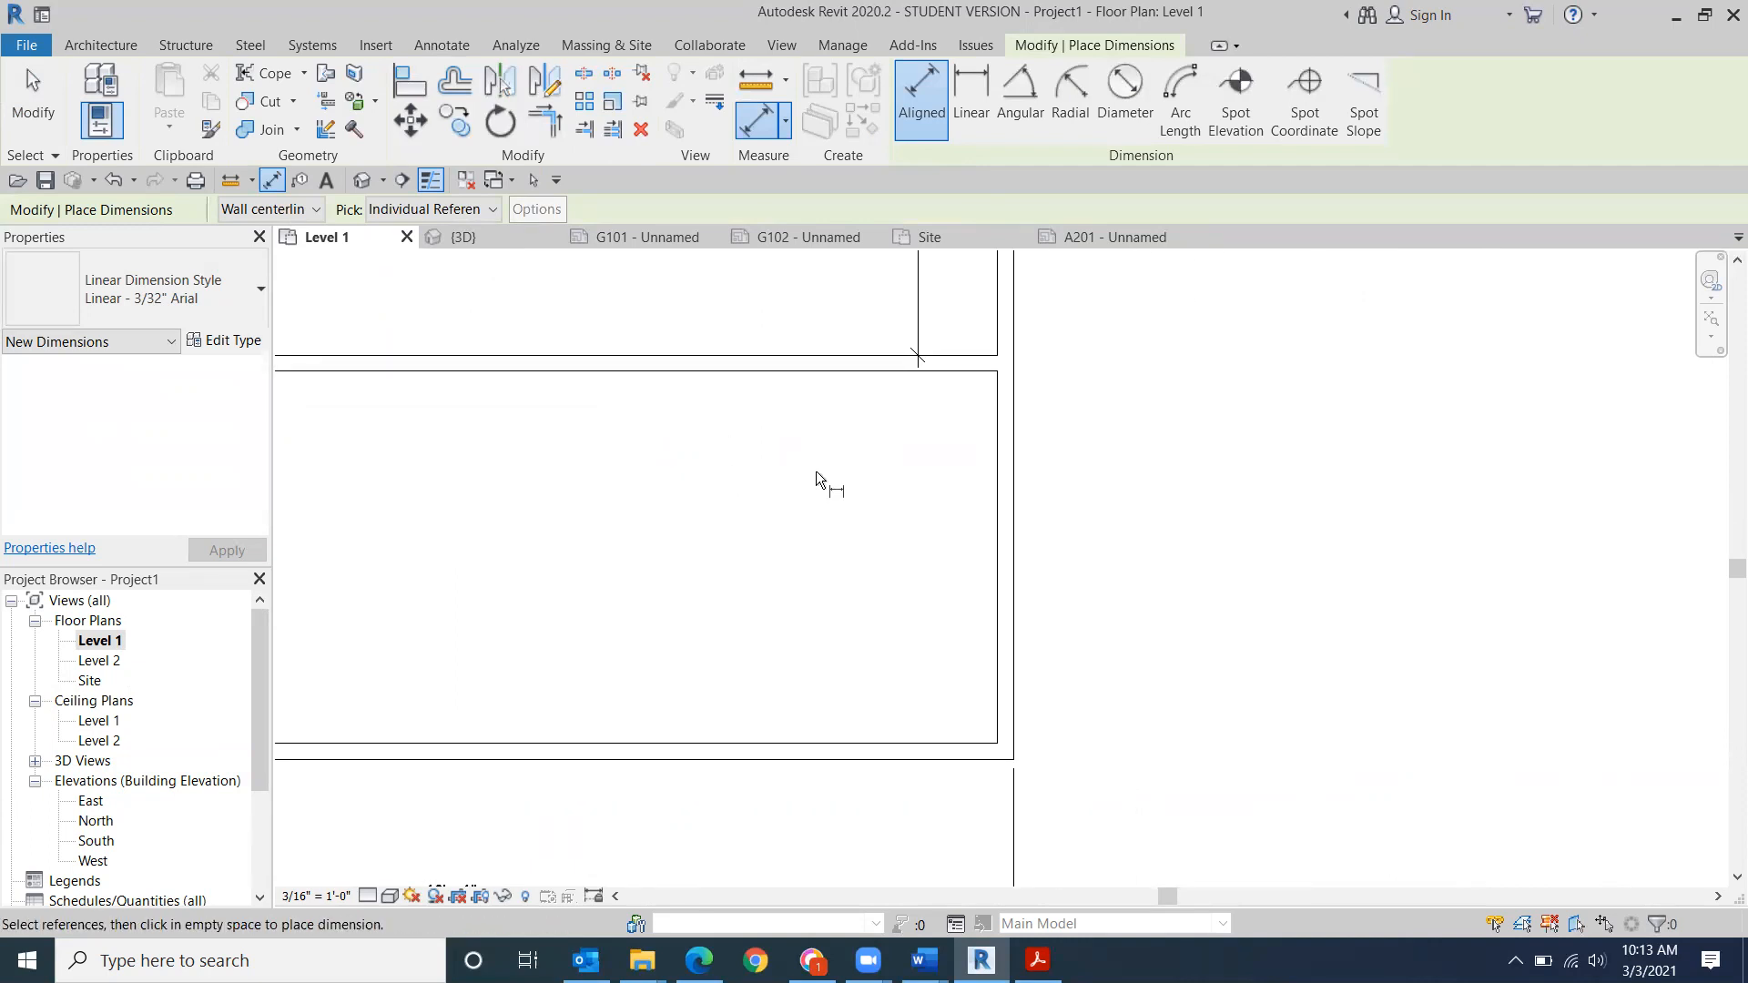
pyautogui.click(907, 369)
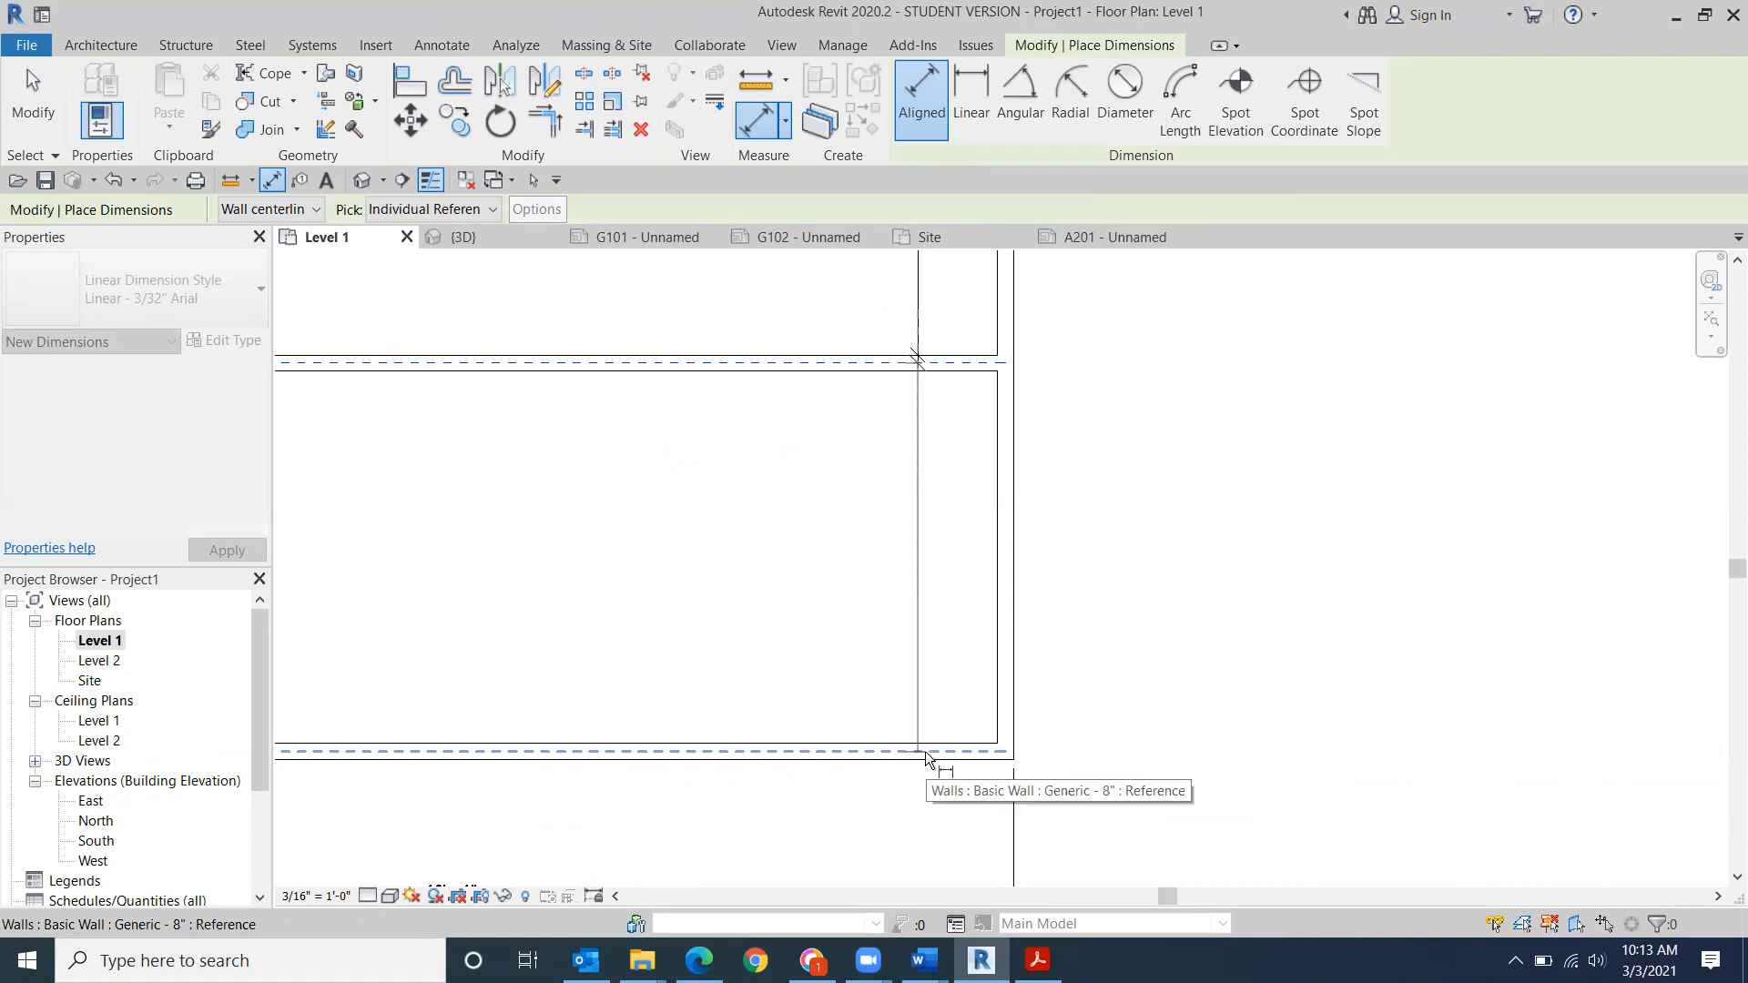
pyautogui.click(925, 751)
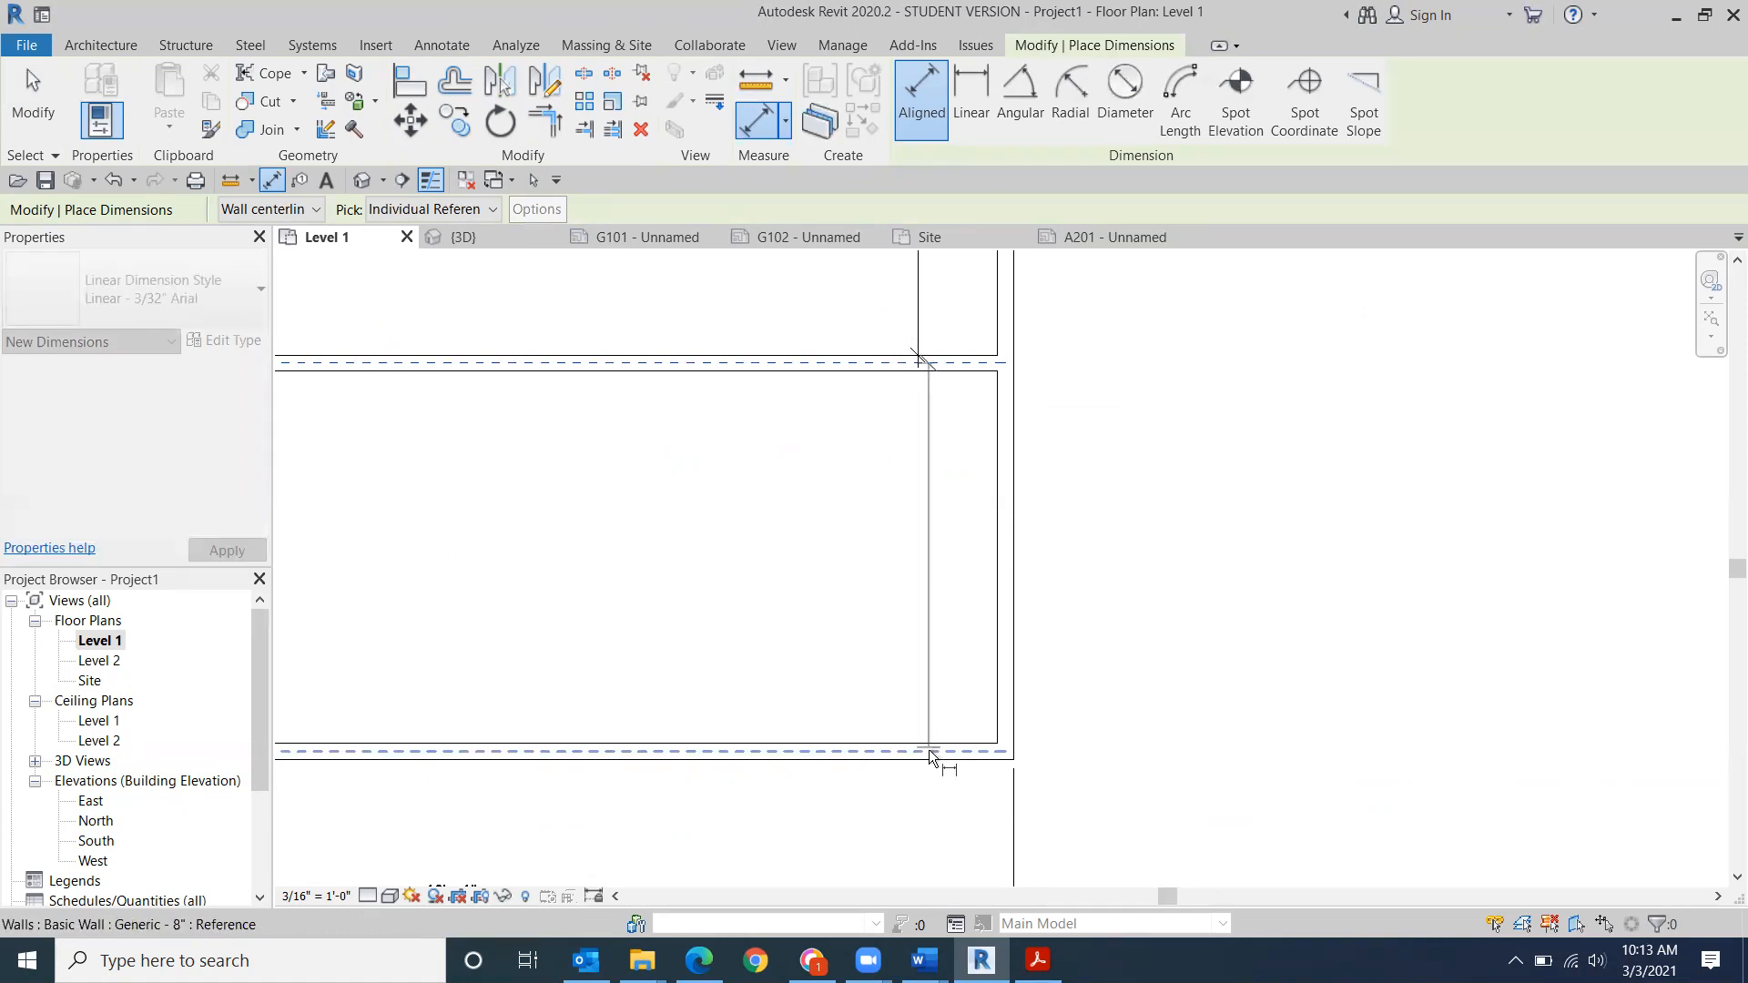
pyautogui.click(930, 755)
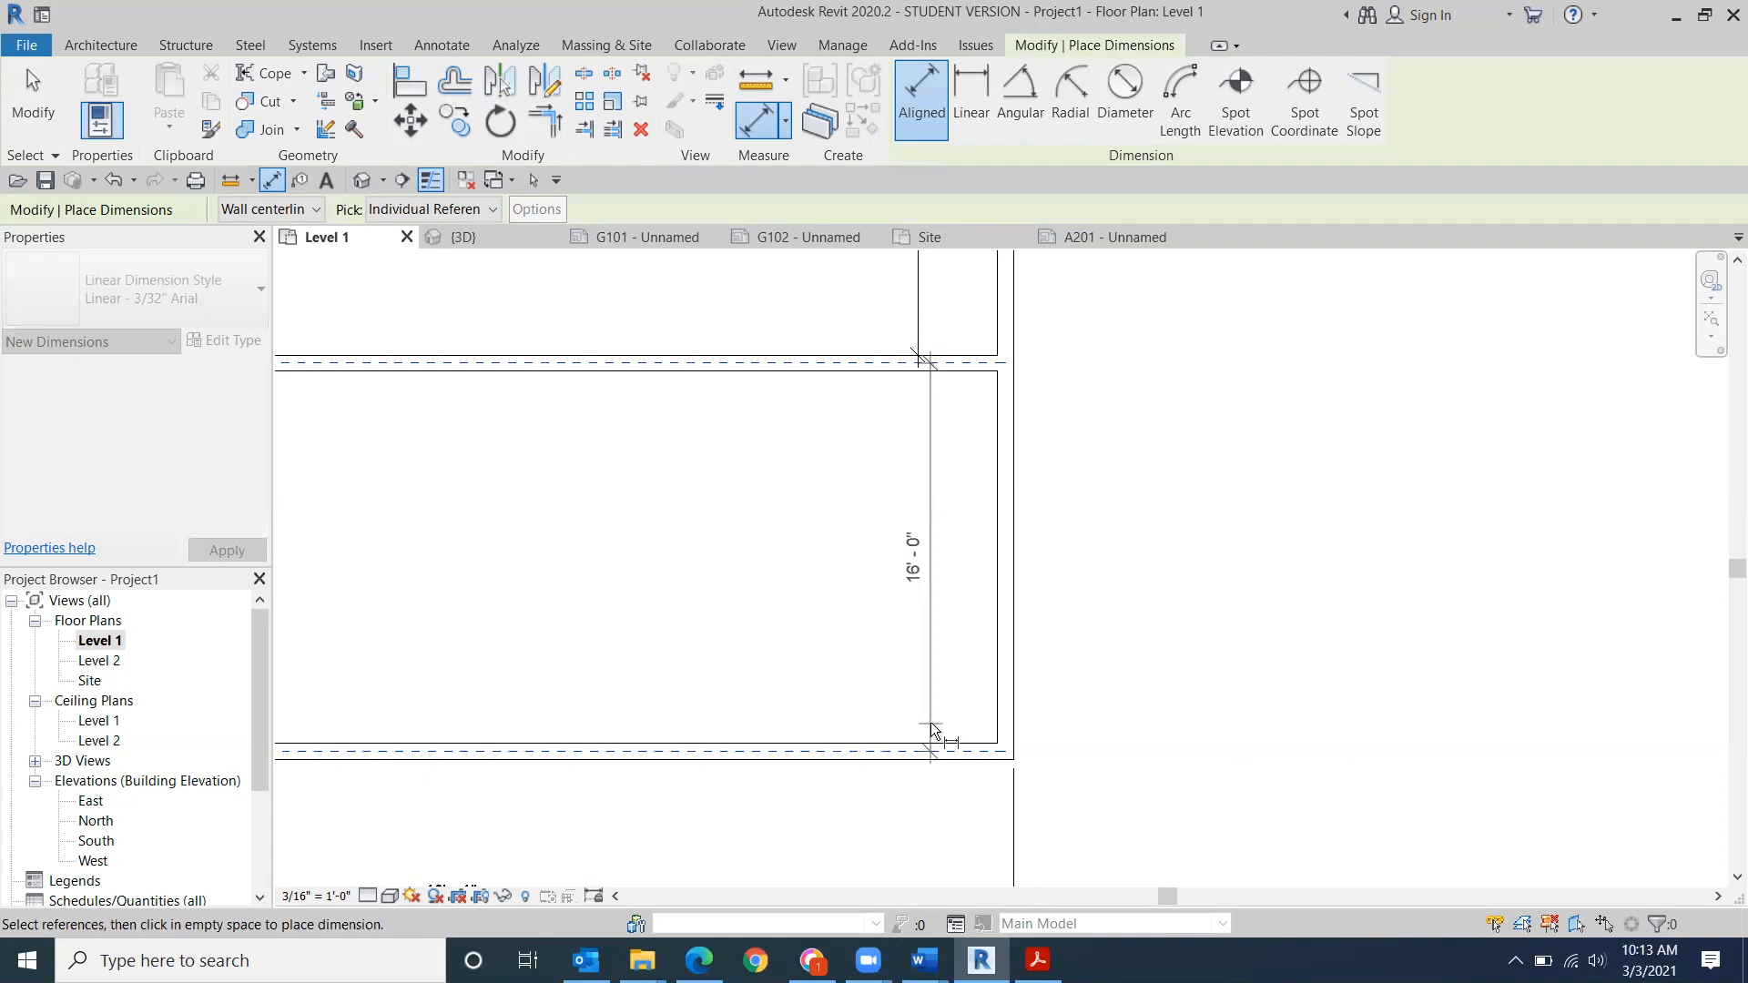
pyautogui.click(930, 725)
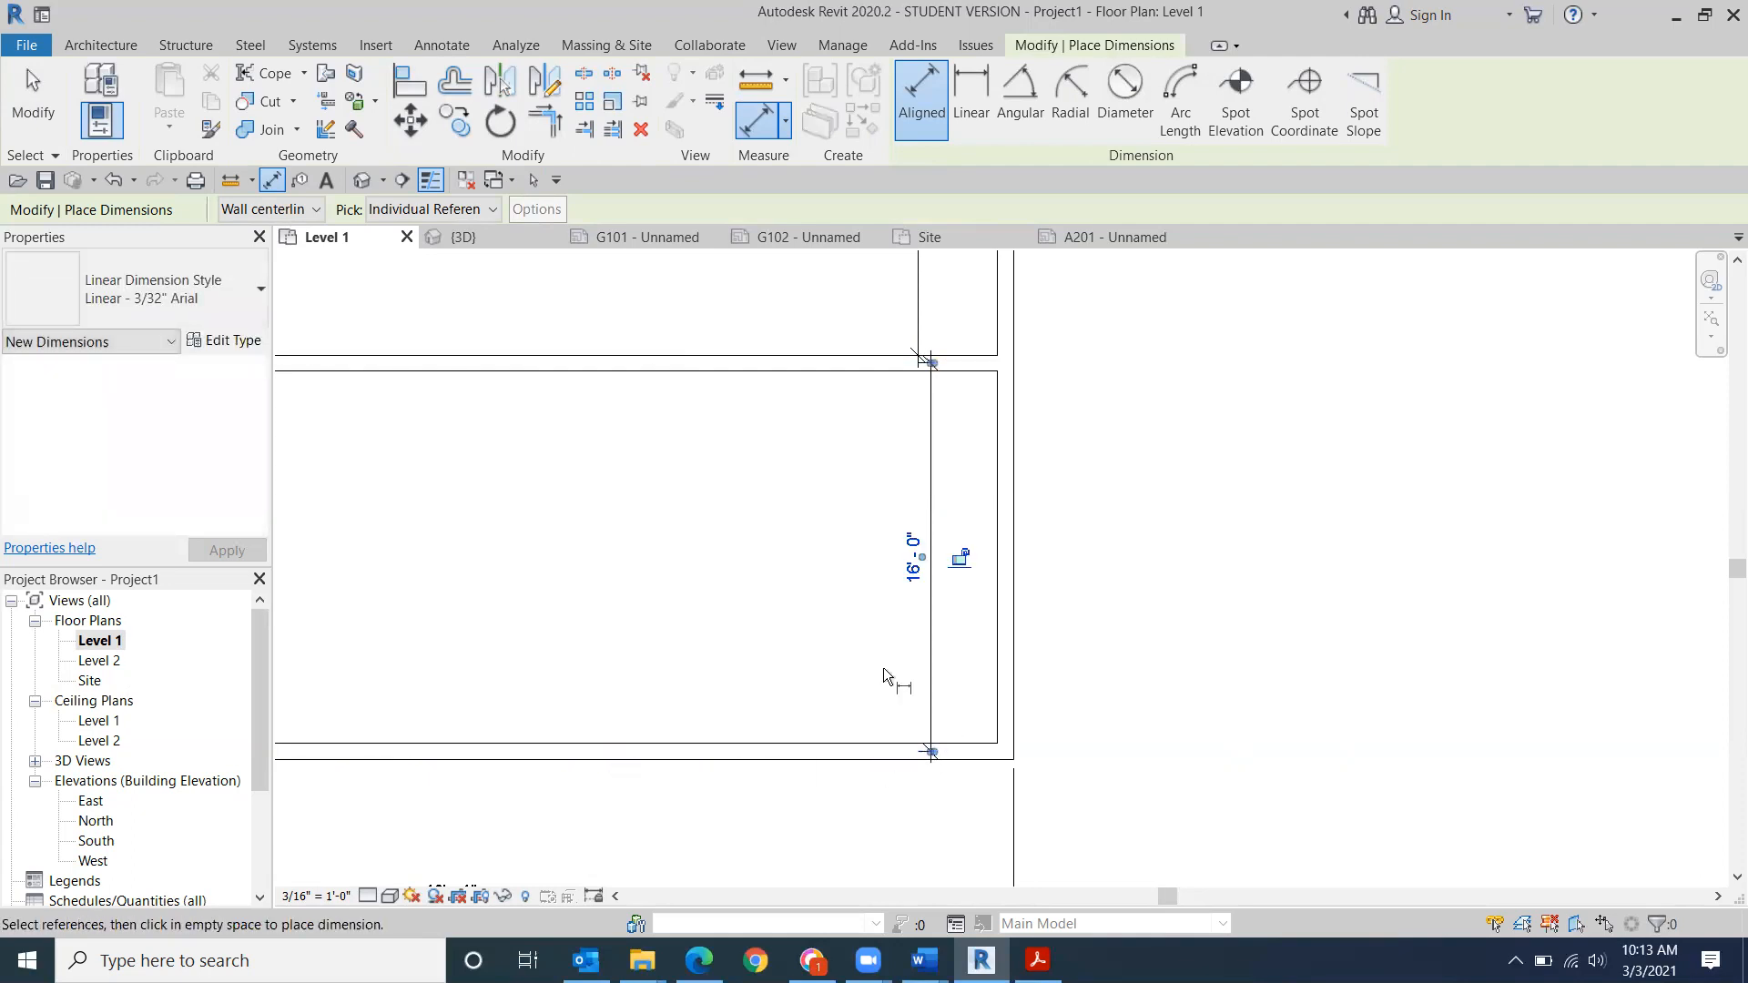
pyautogui.press('Escape')
pyautogui.press('Escape')
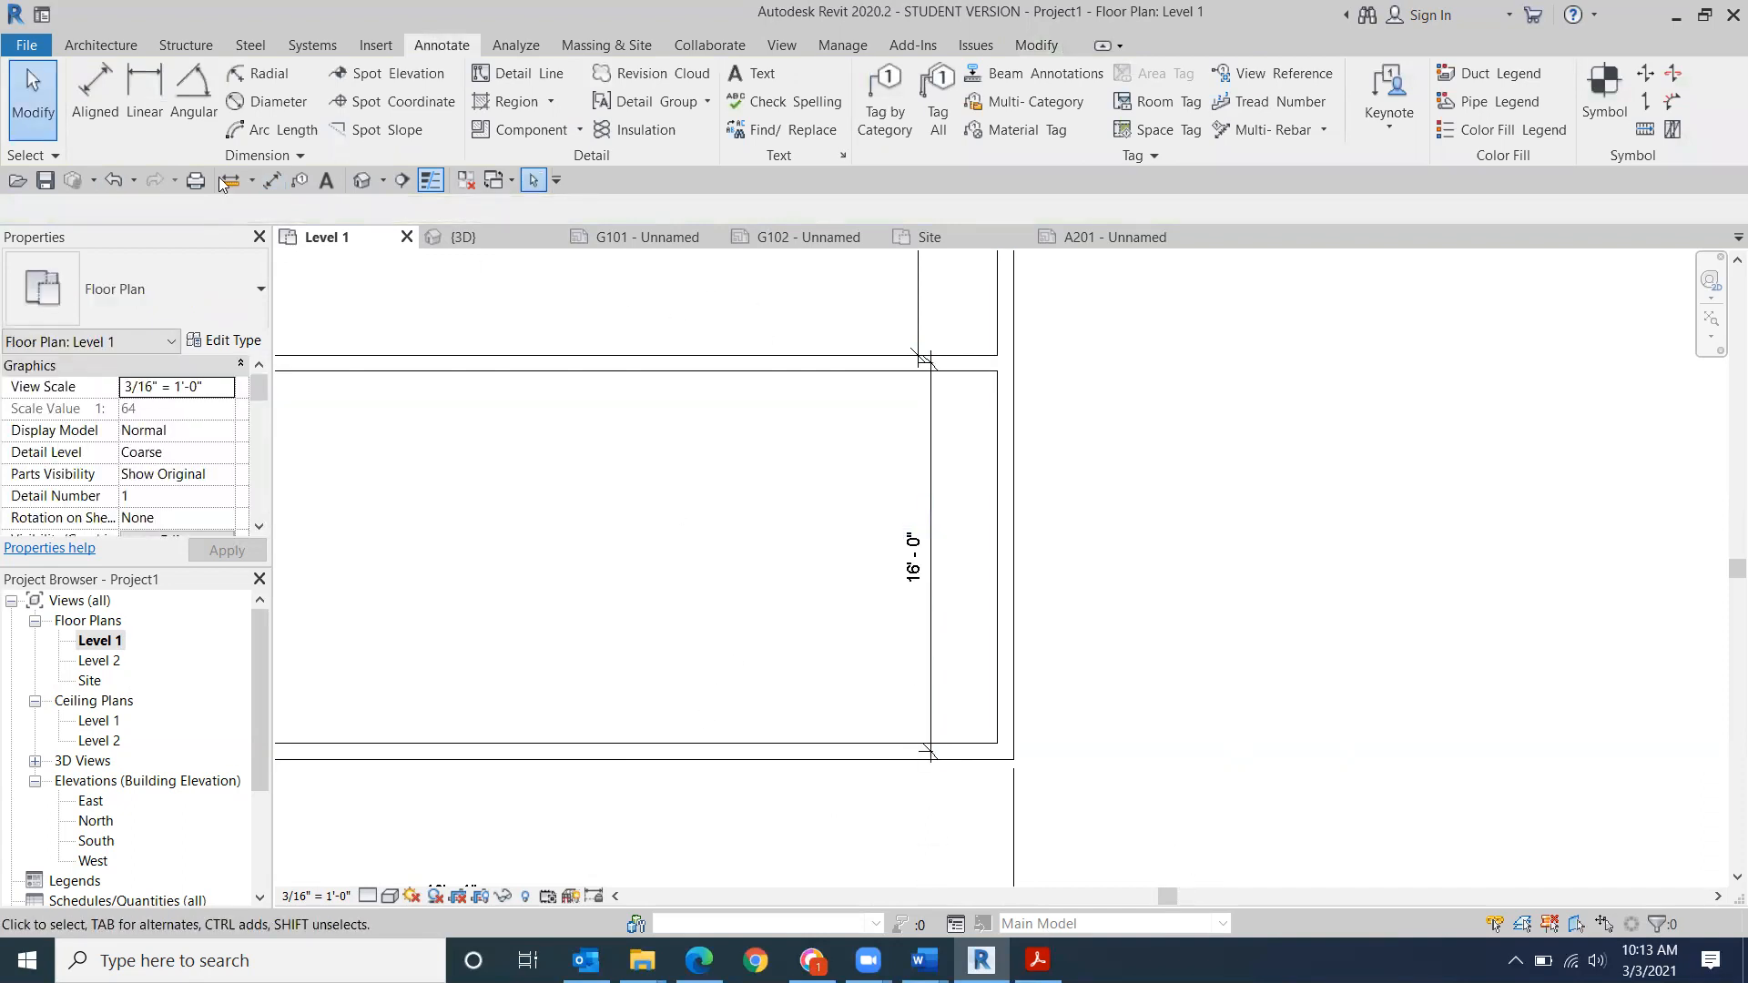
pyautogui.click(114, 180)
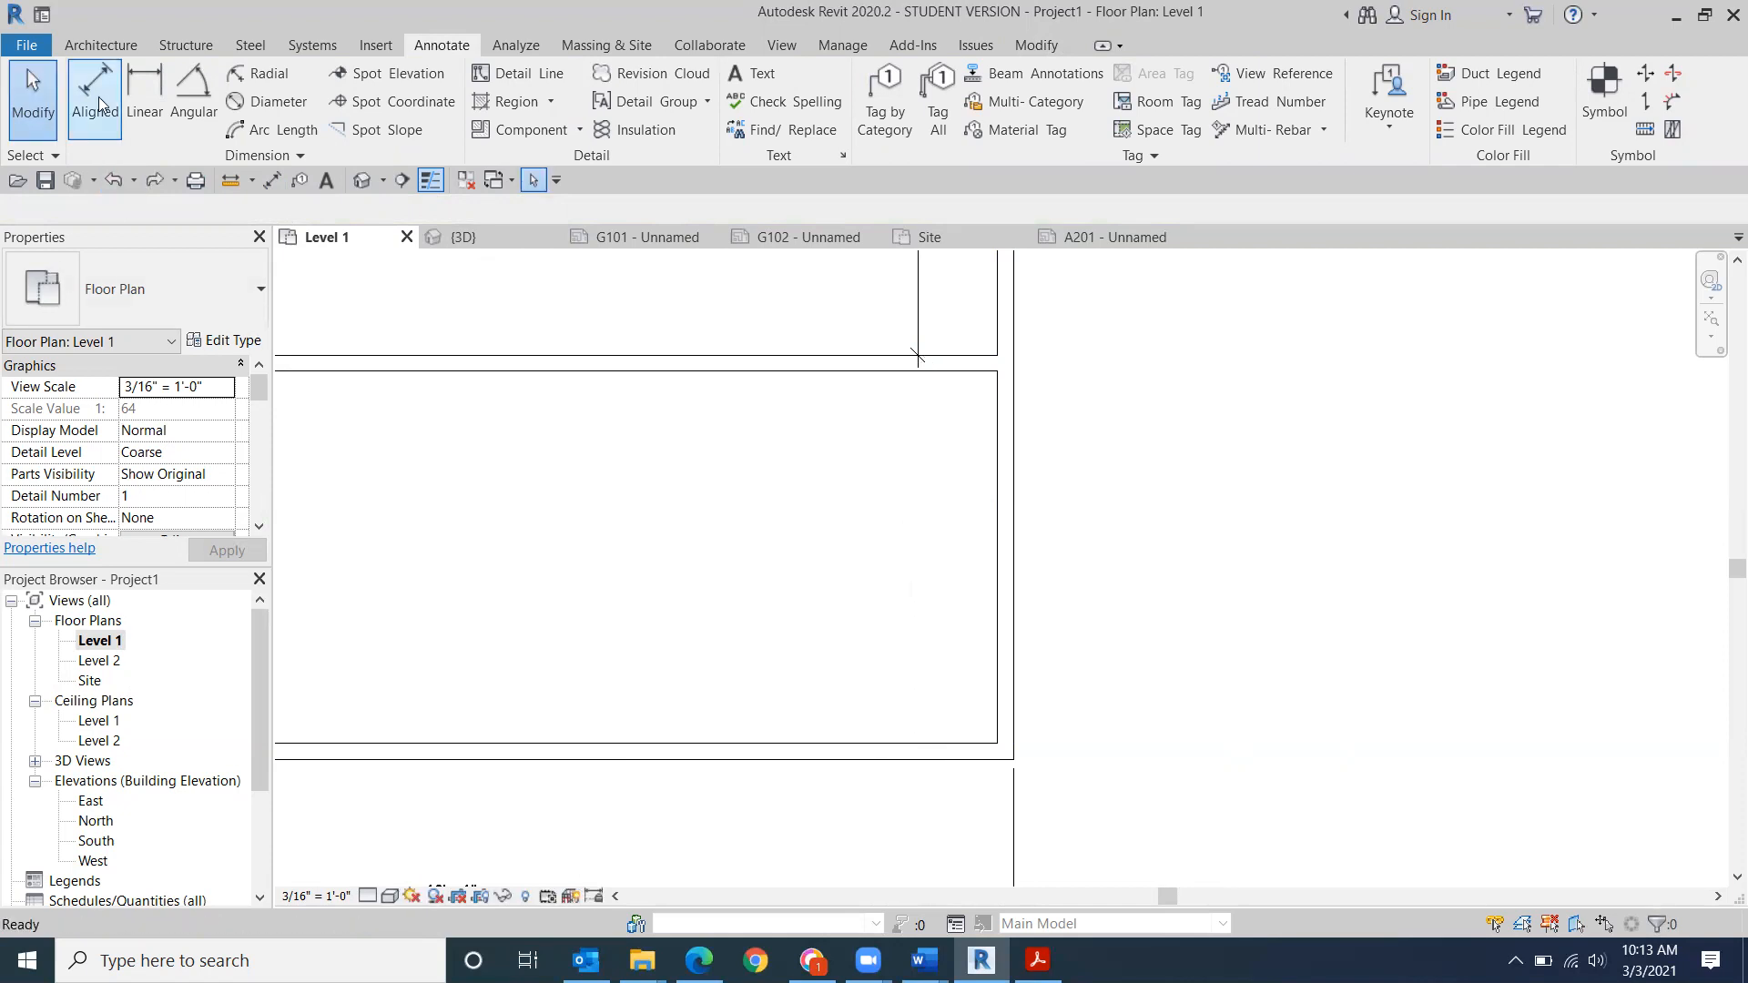
# - Dimension the southeast room from the horizontal interior wall to the south wall, placed clearly west of the northeast room's vertical dimension
pyautogui.click(106, 106)
pyautogui.click(819, 369)
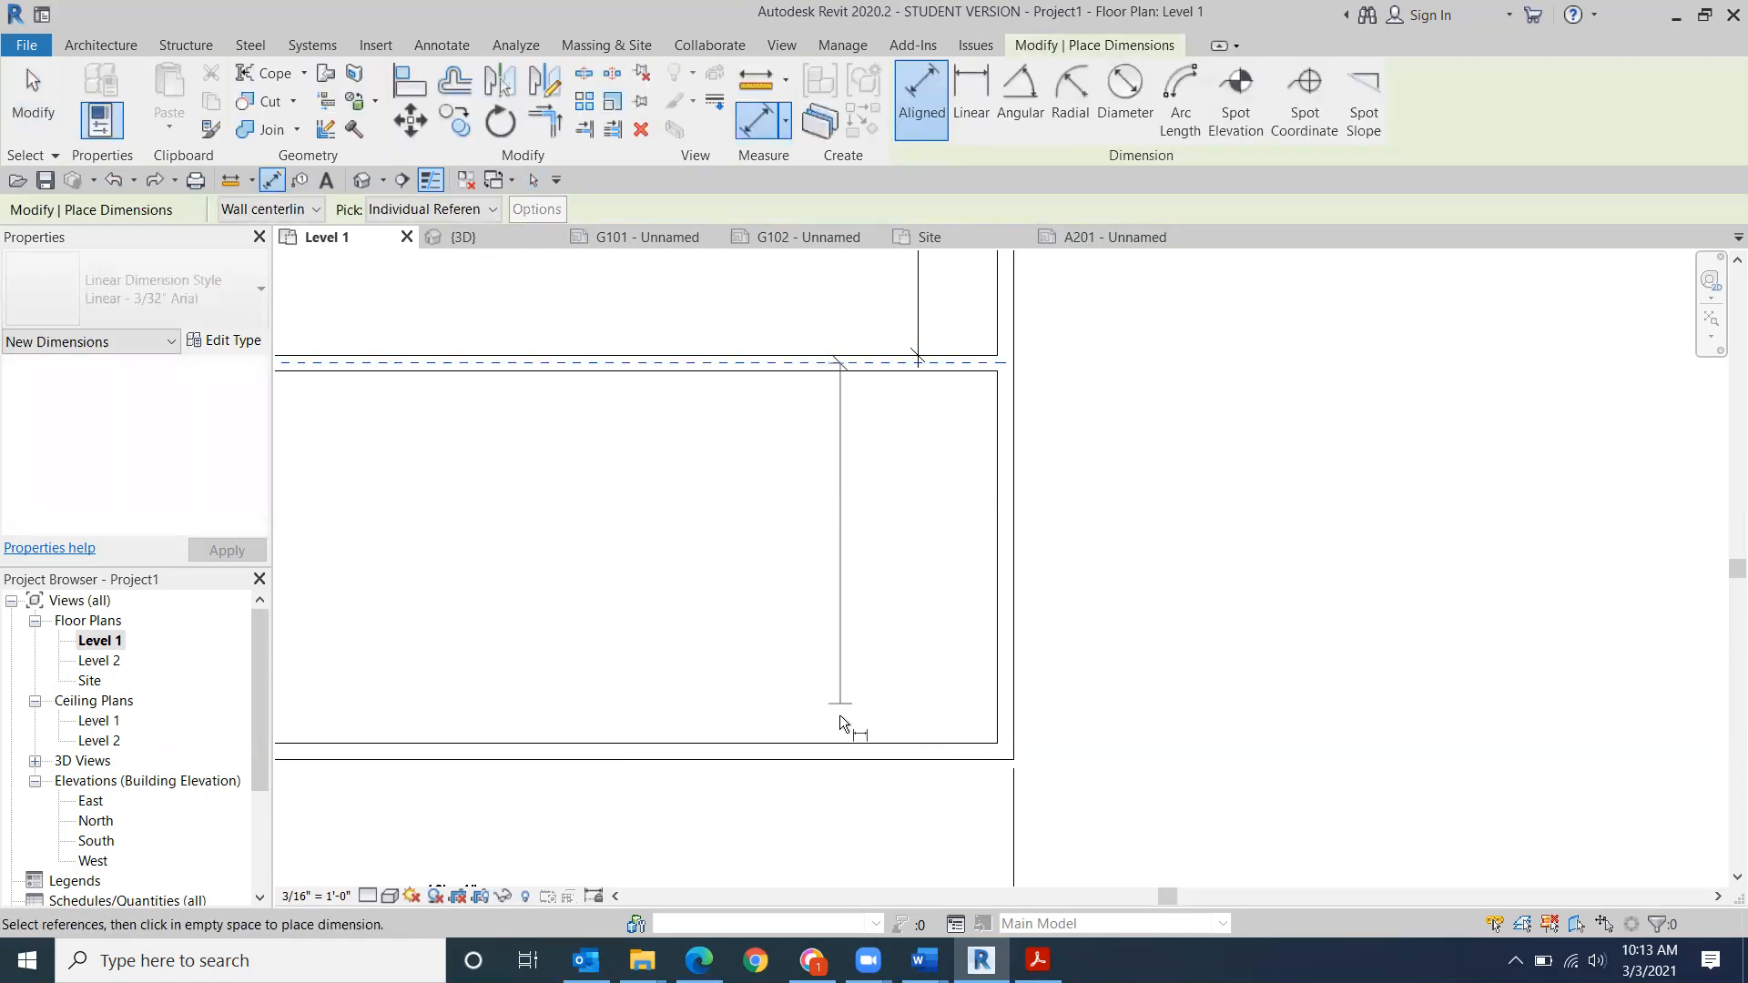
pyautogui.click(842, 758)
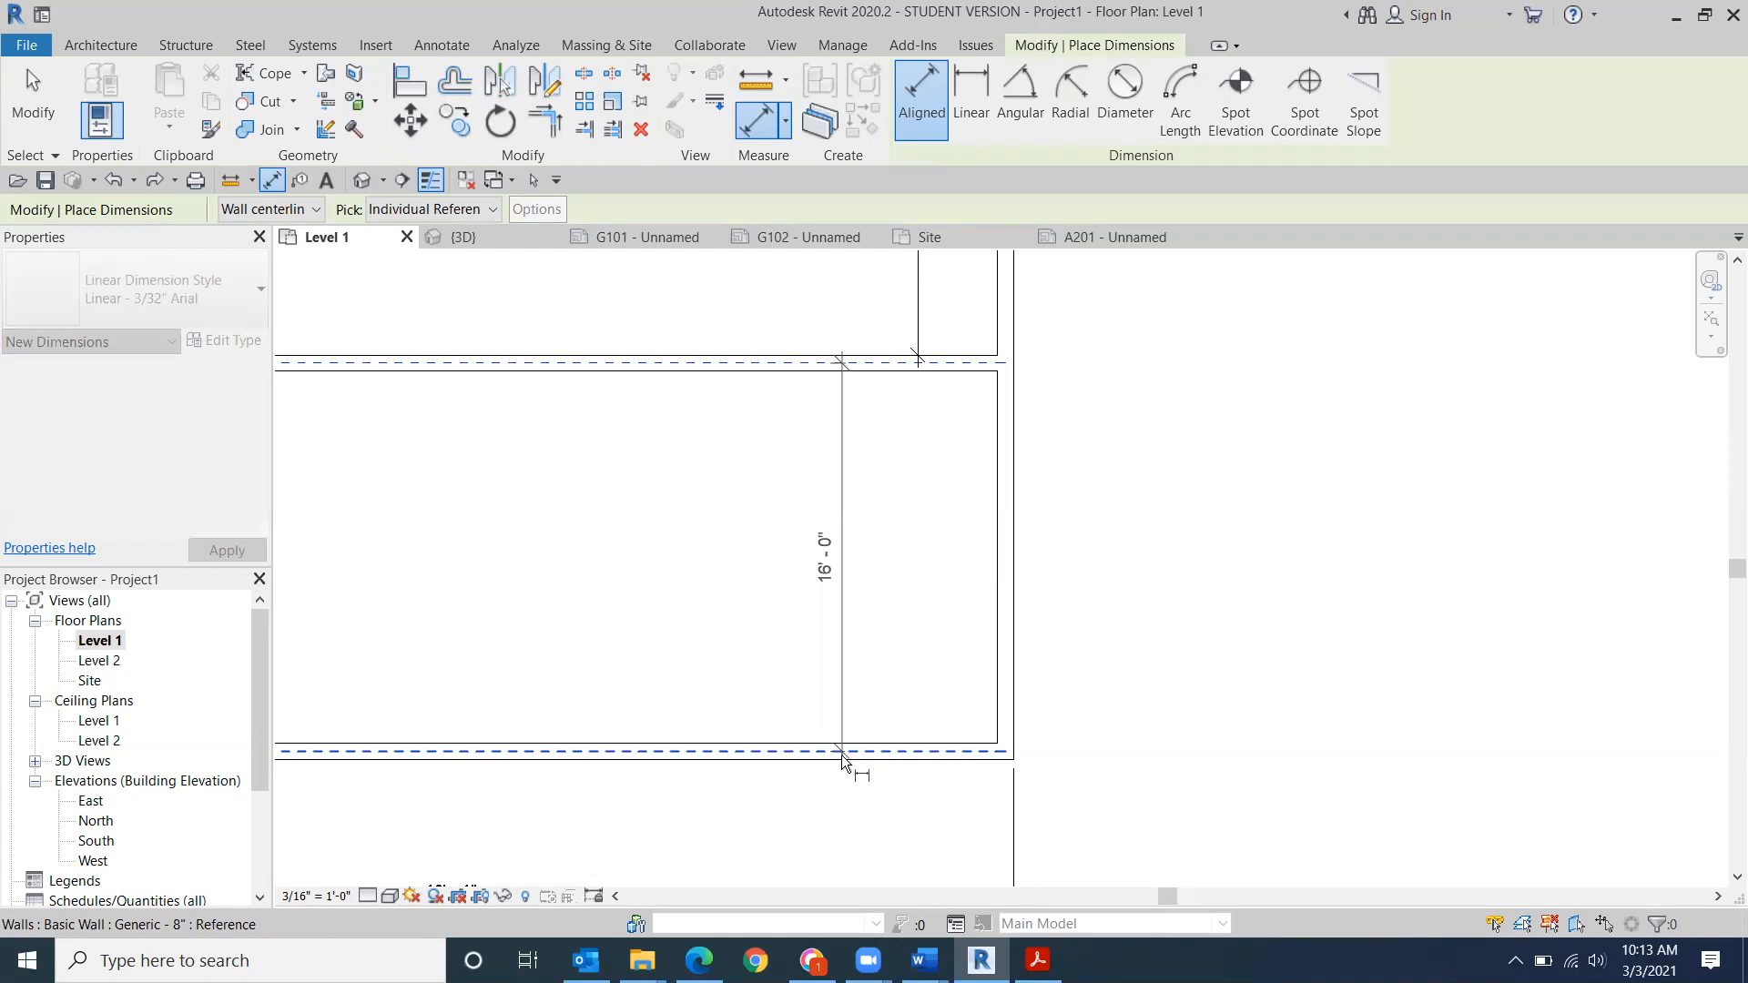
pyautogui.click(830, 681)
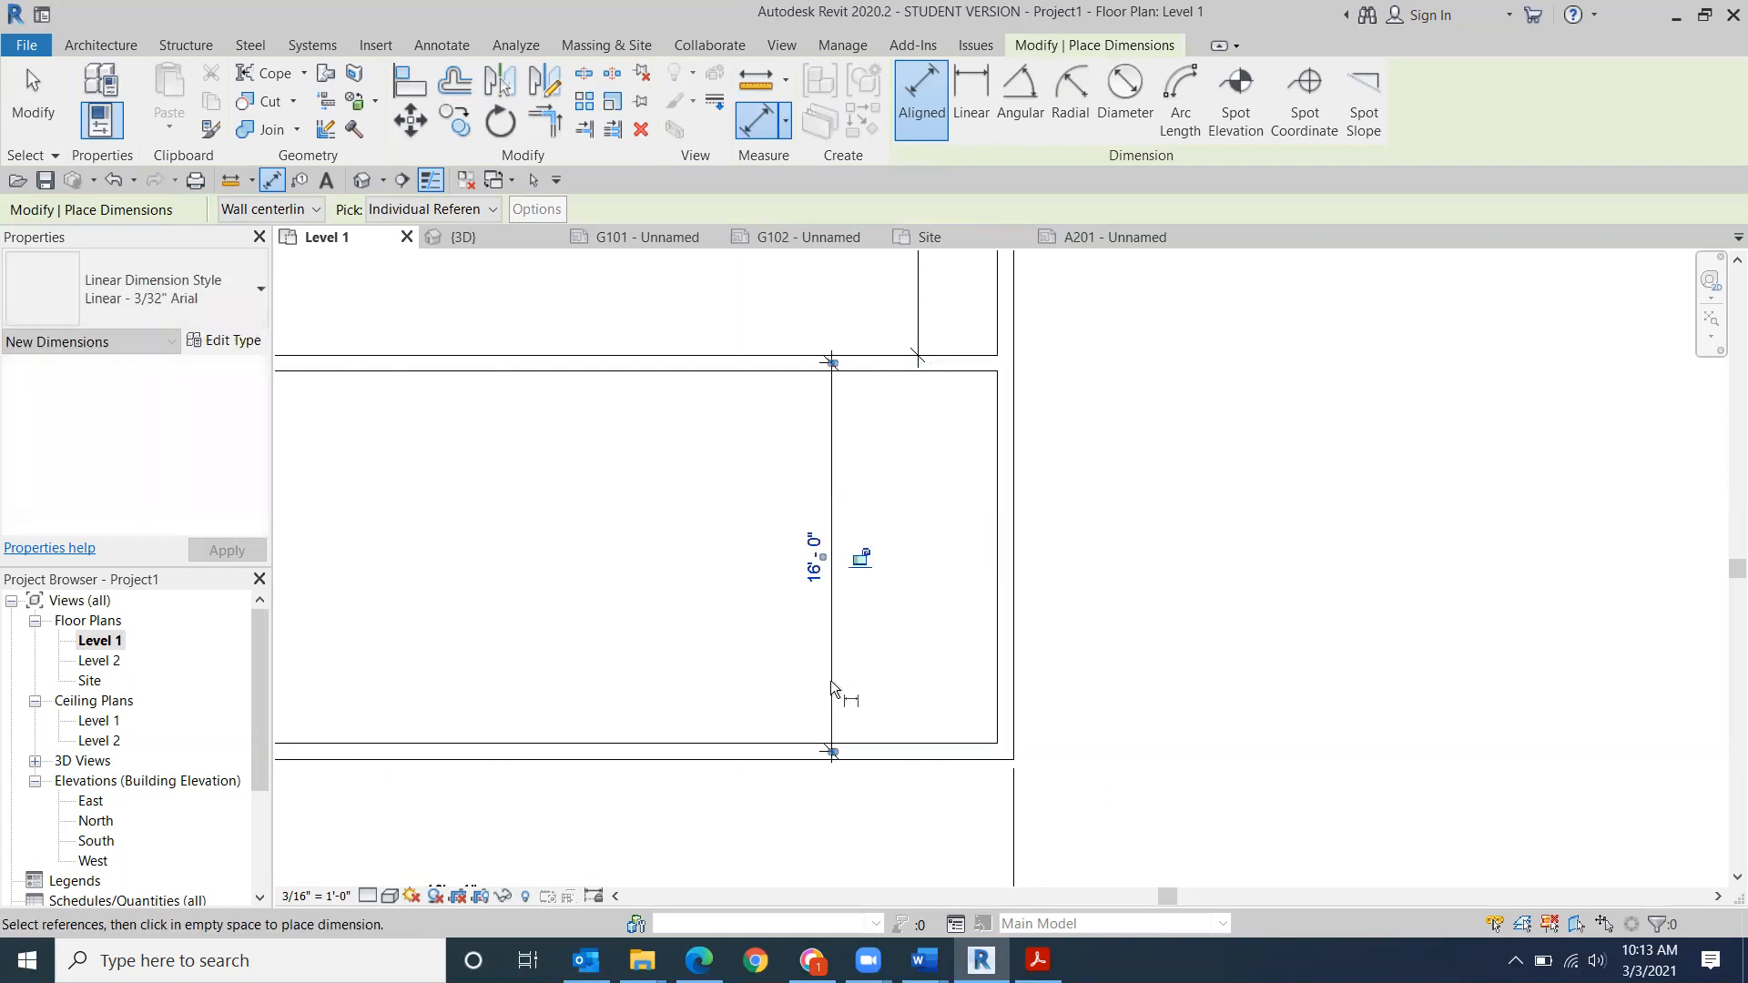
# - Shift both witness lines of the southeast room's vertical dimension to the inner faces of the horizontal interior wall and the south wall
pyautogui.click(833, 751)
pyautogui.click(832, 741)
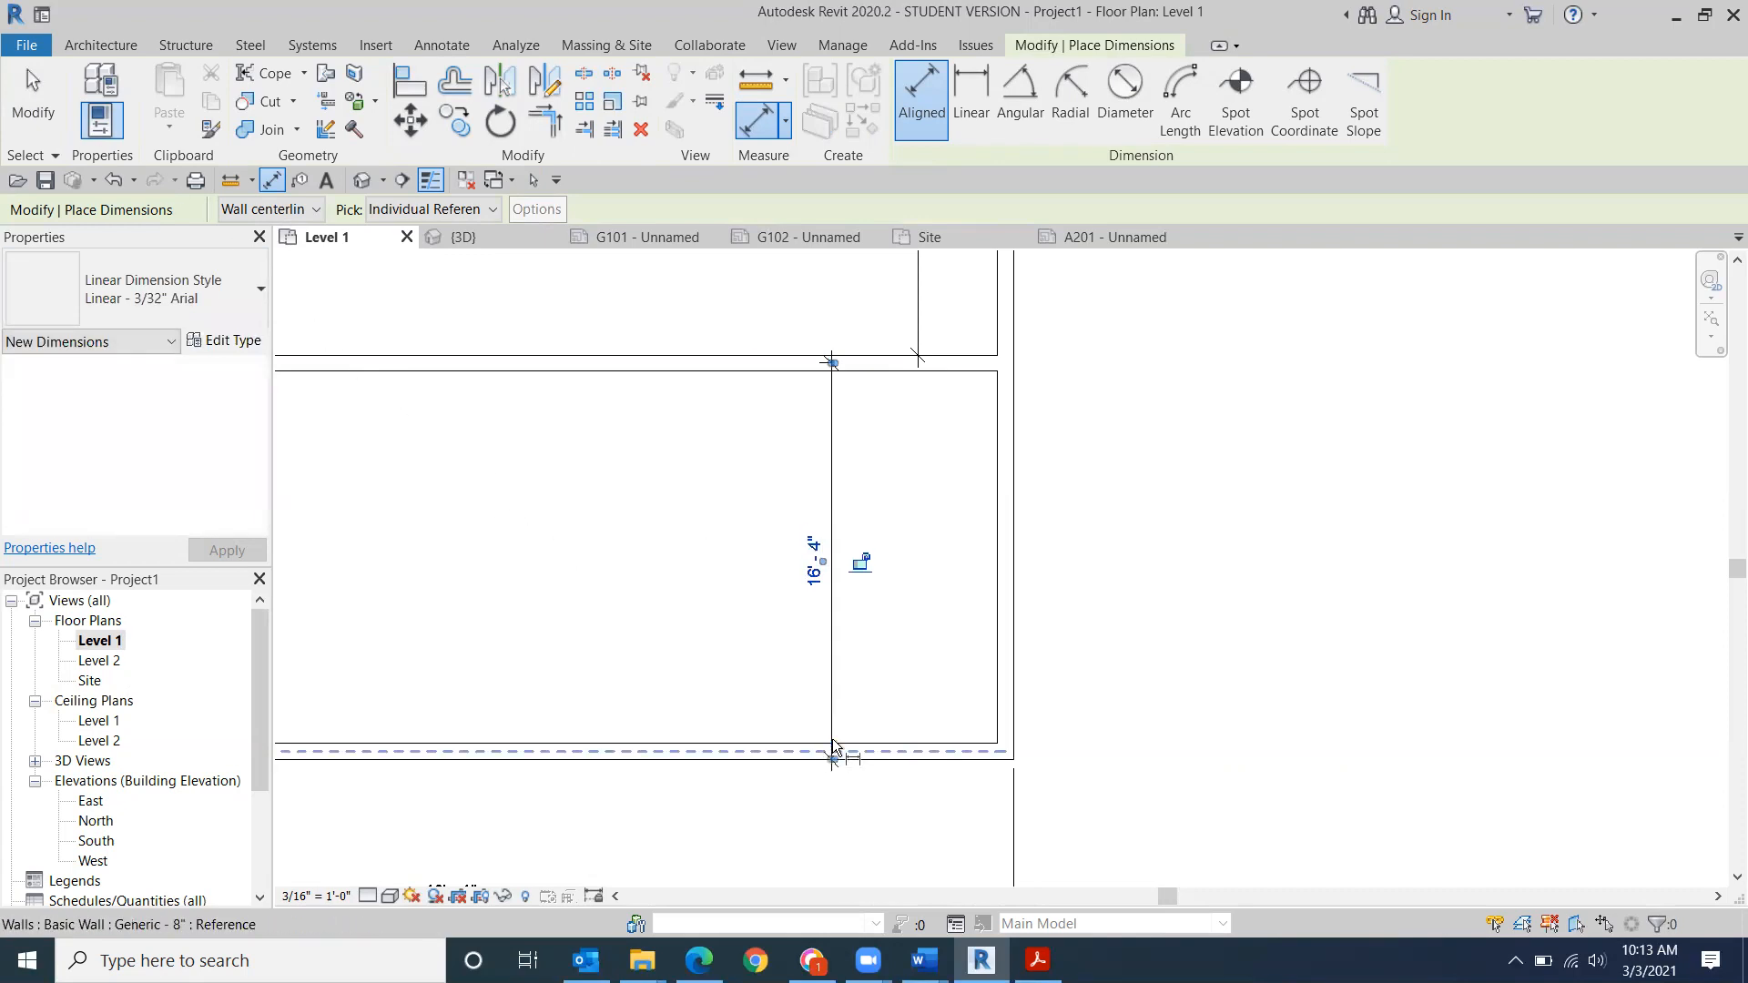
pyautogui.click(831, 760)
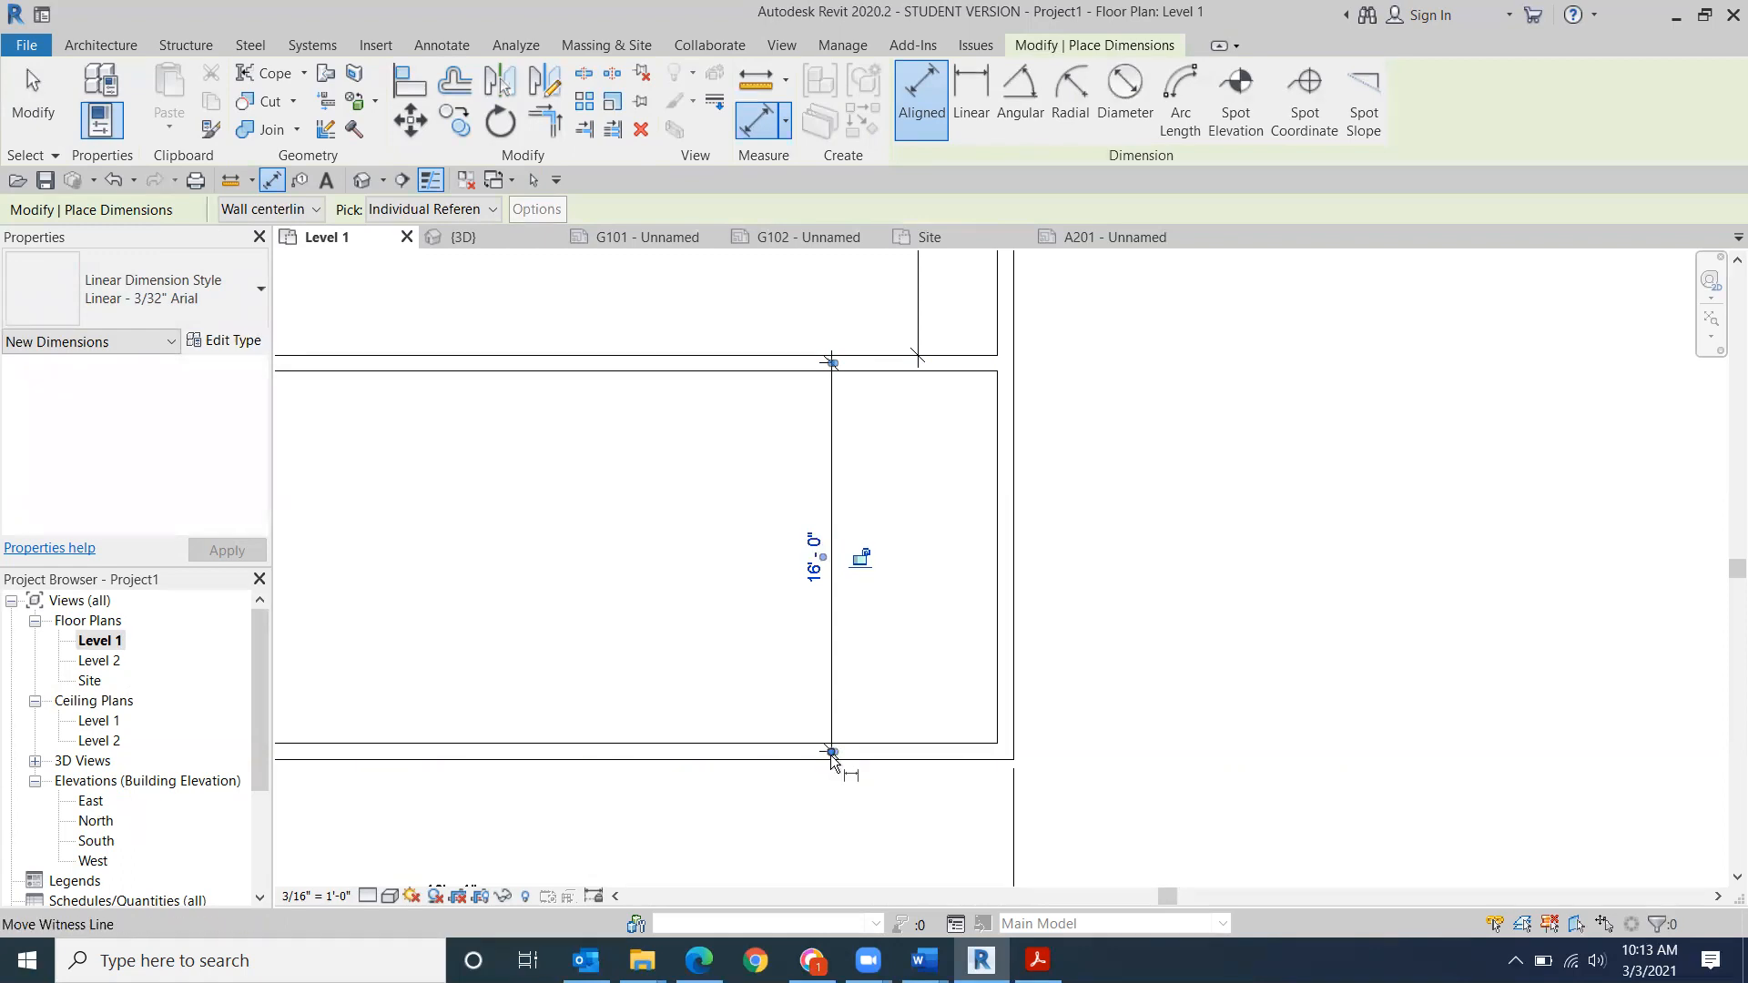
pyautogui.click(830, 751)
pyautogui.click(831, 364)
pyautogui.click(832, 370)
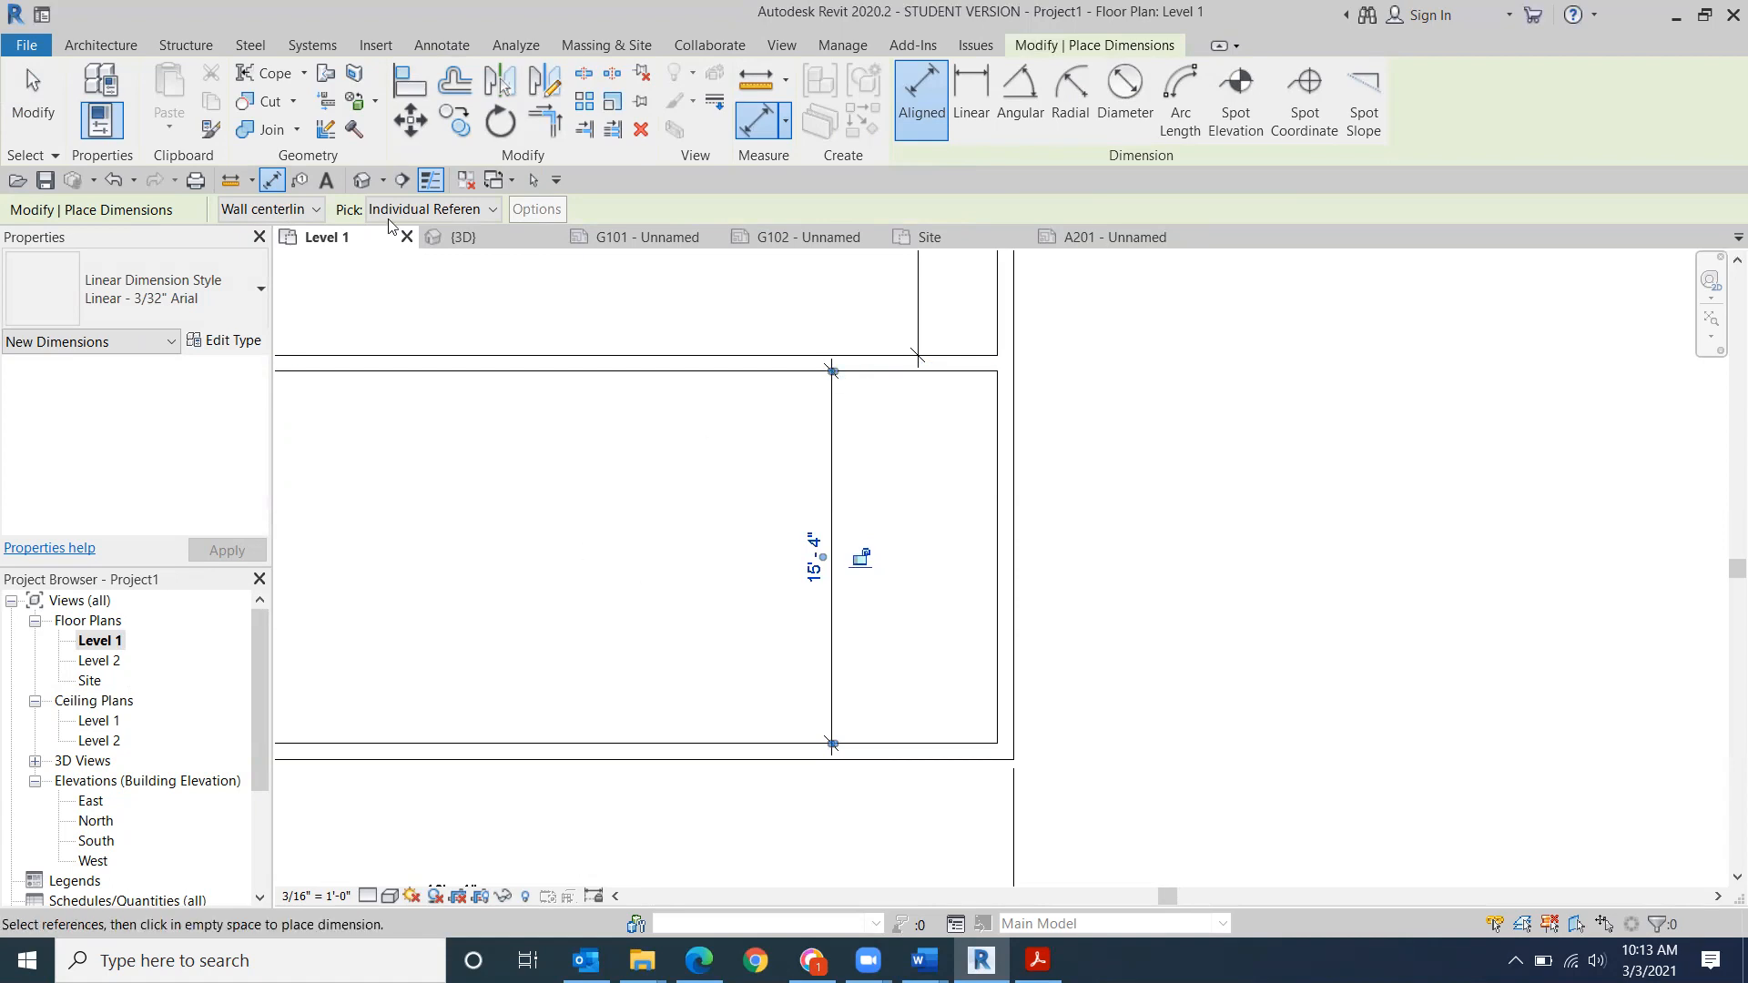
# - Move the southeast room's vertical dimension line east so it lines up with the northeast room's vertical dimension
pyautogui.click(33, 95)
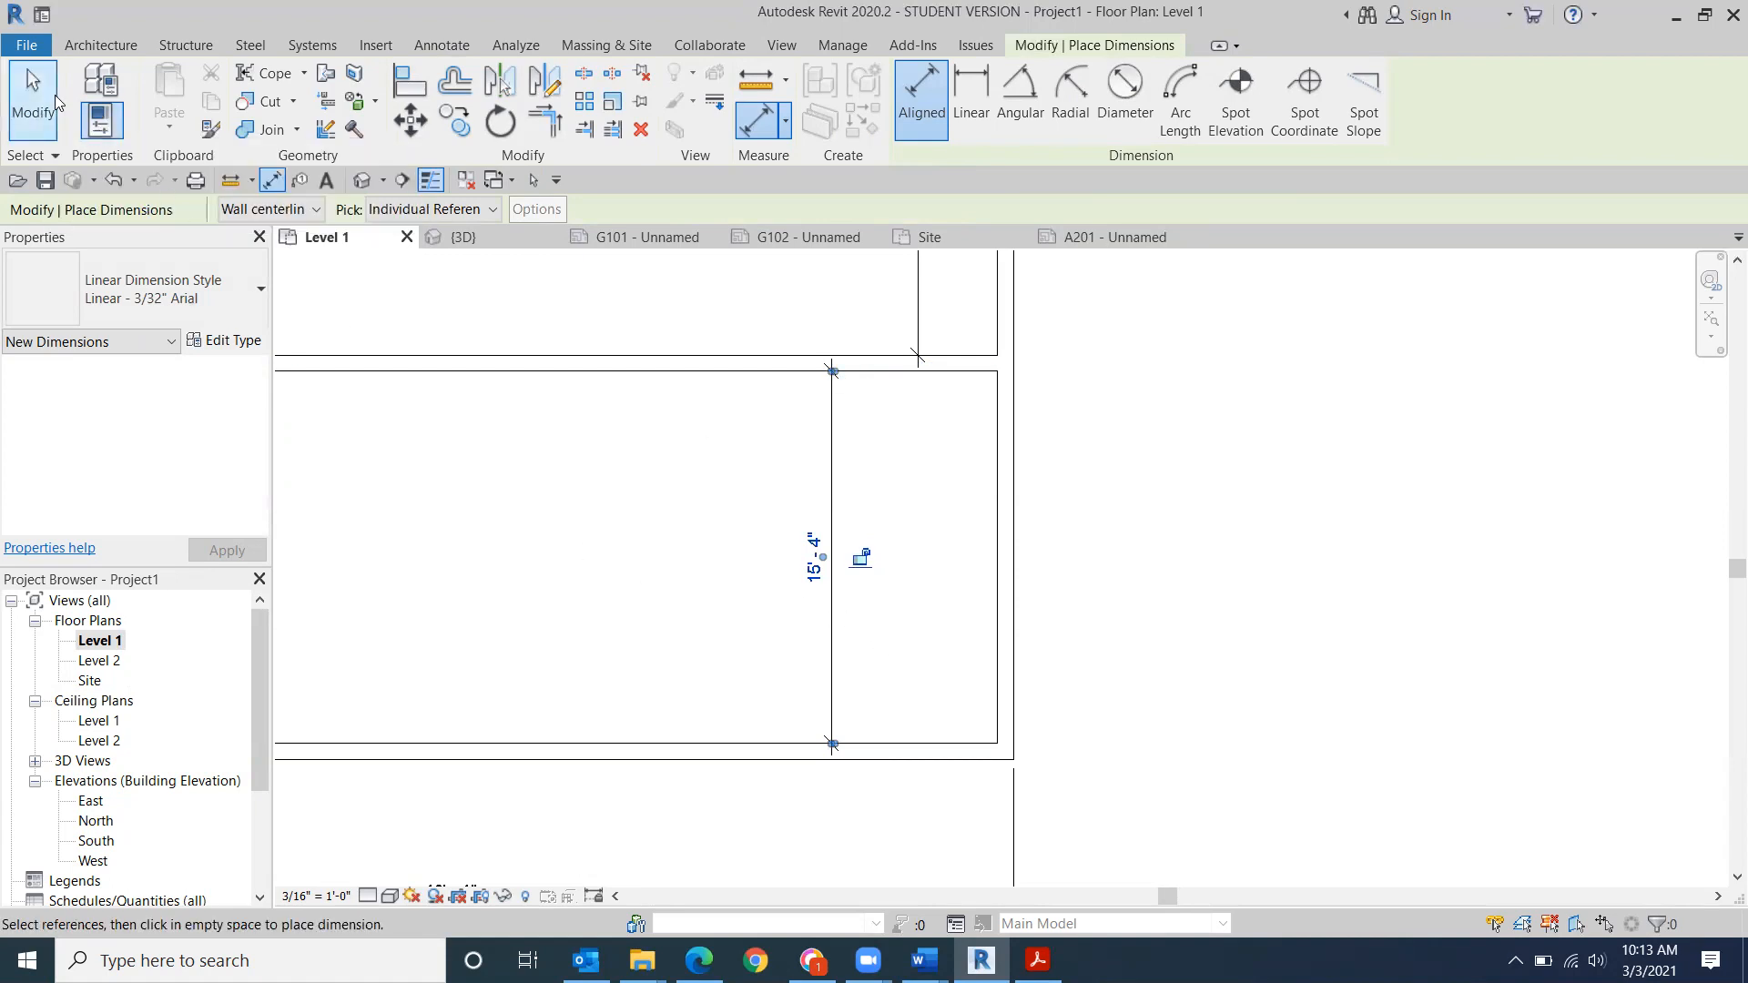
pyautogui.click(833, 719)
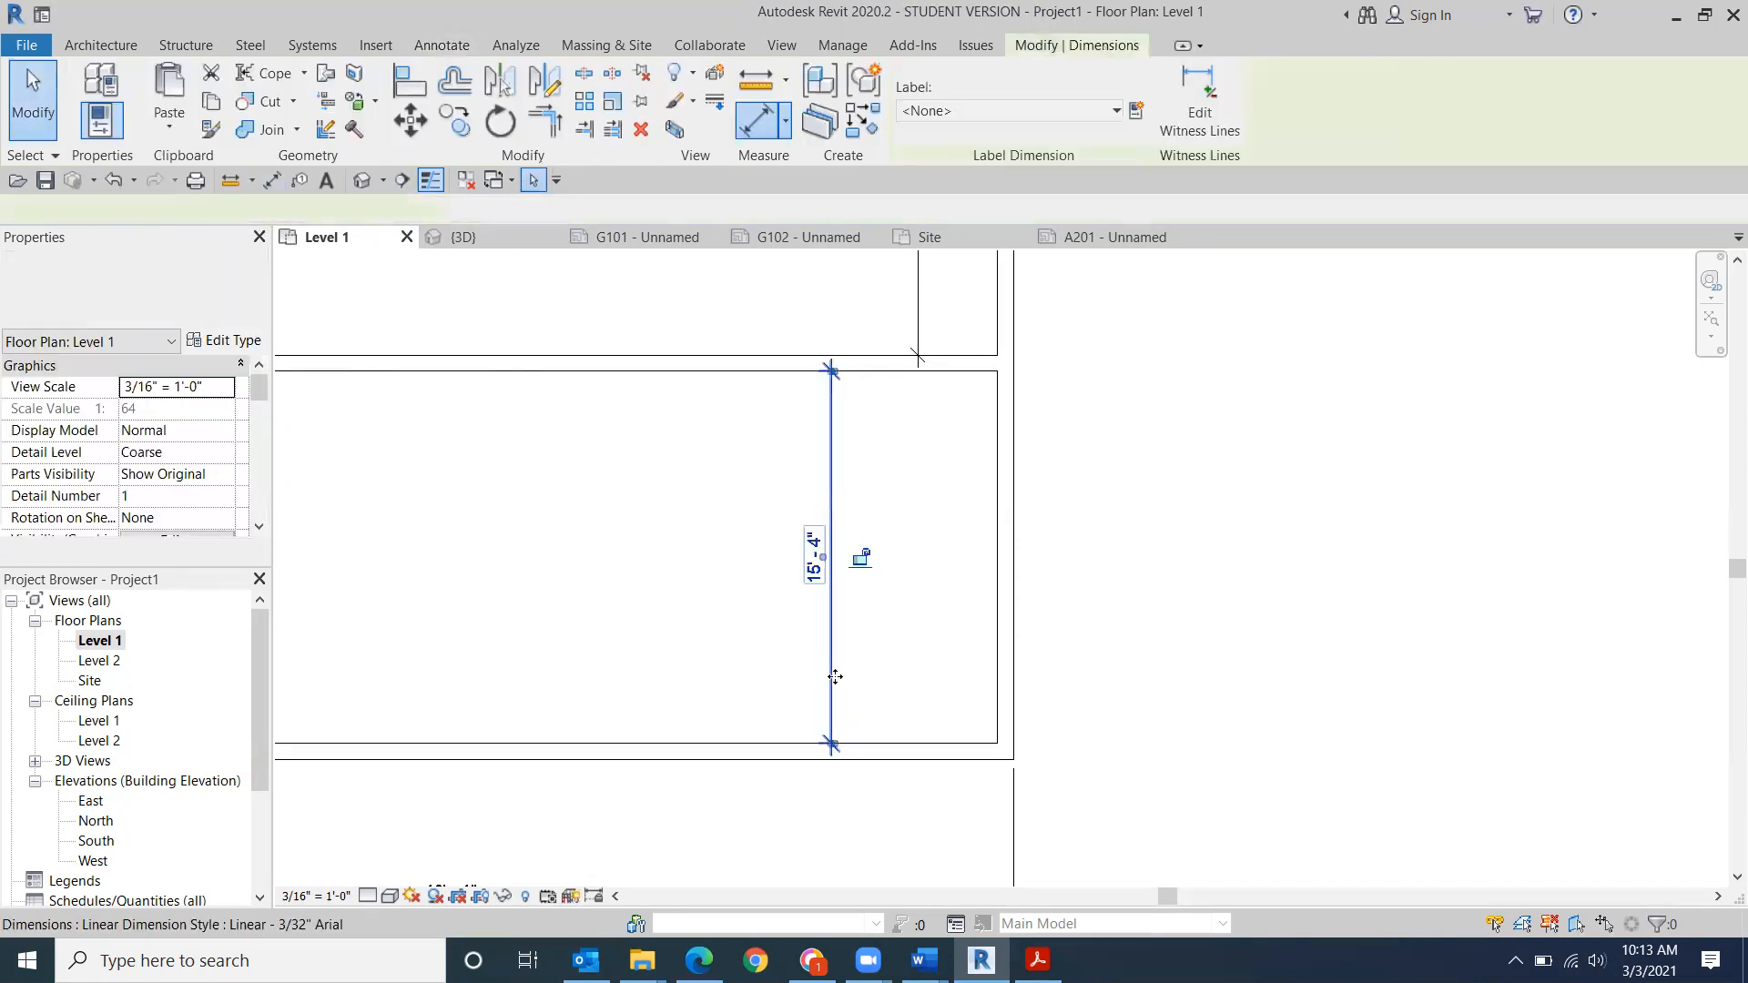
pyautogui.moveTo(833, 677); pyautogui.dragTo(922, 678)
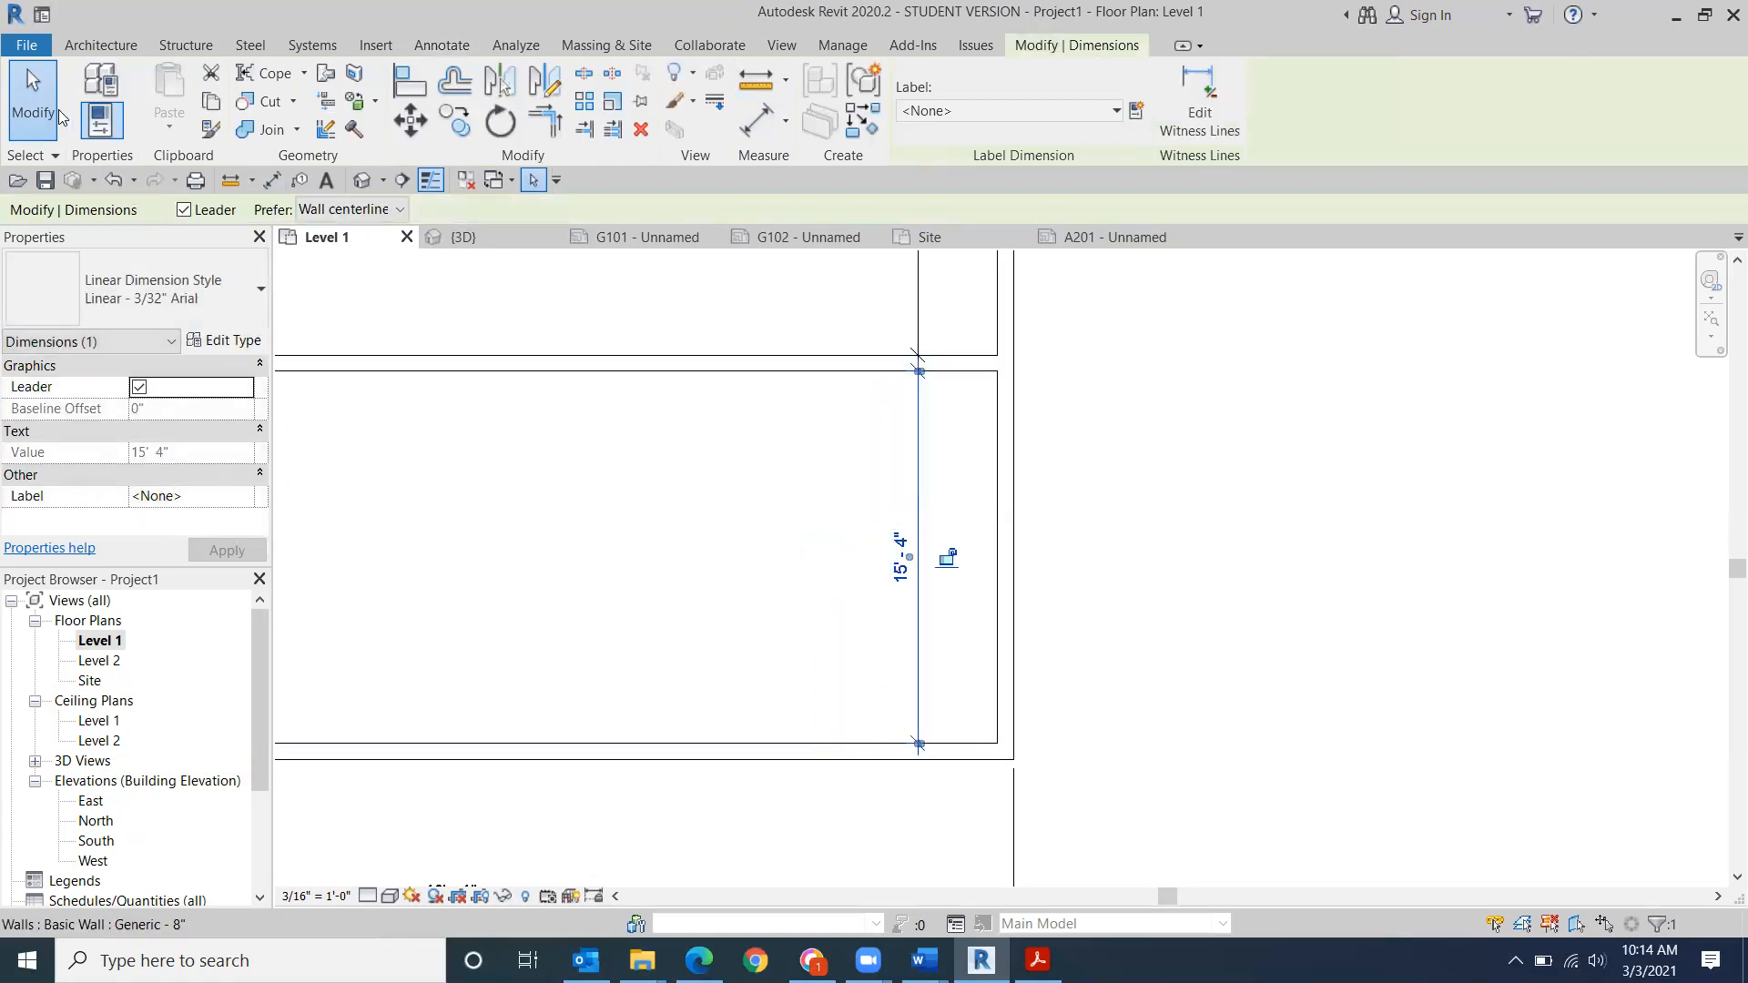
# - Move the south dimension string north, closer to the building's south wall
pyautogui.scroll(-4, 555, 546)
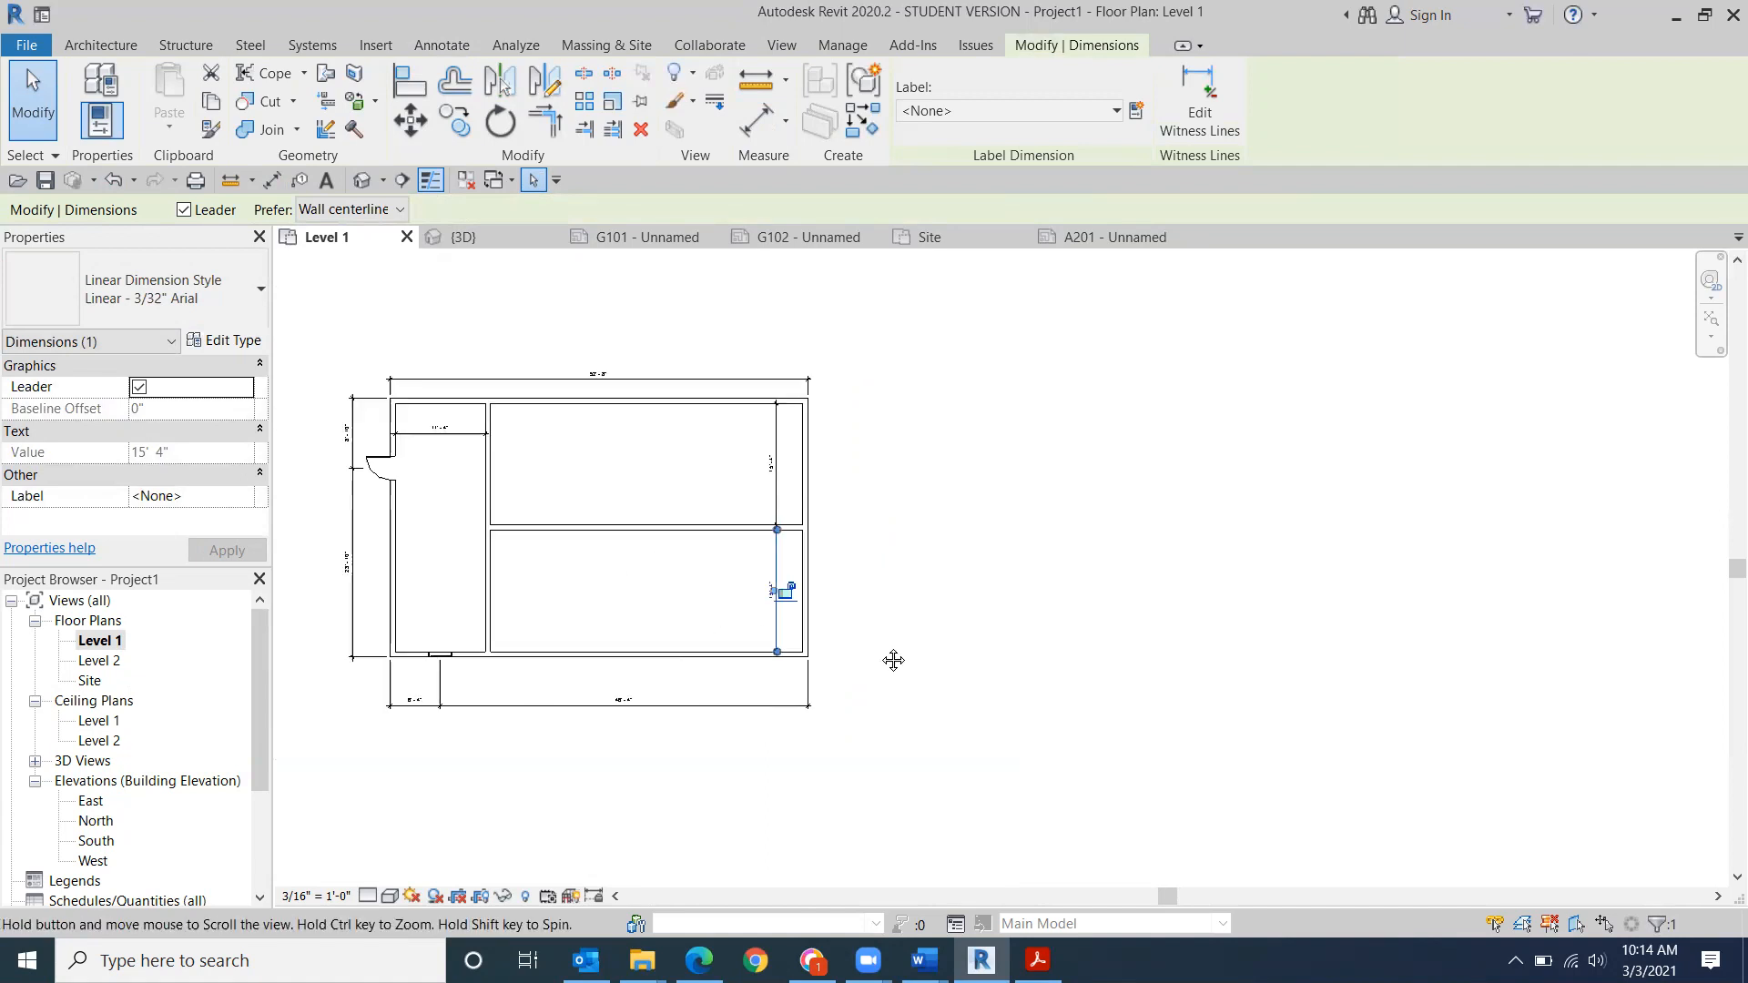
pyautogui.moveTo(893, 659); pyautogui.dragTo(931, 680, button='middle')
pyautogui.scroll(1, 700, 724)
pyautogui.click(707, 752)
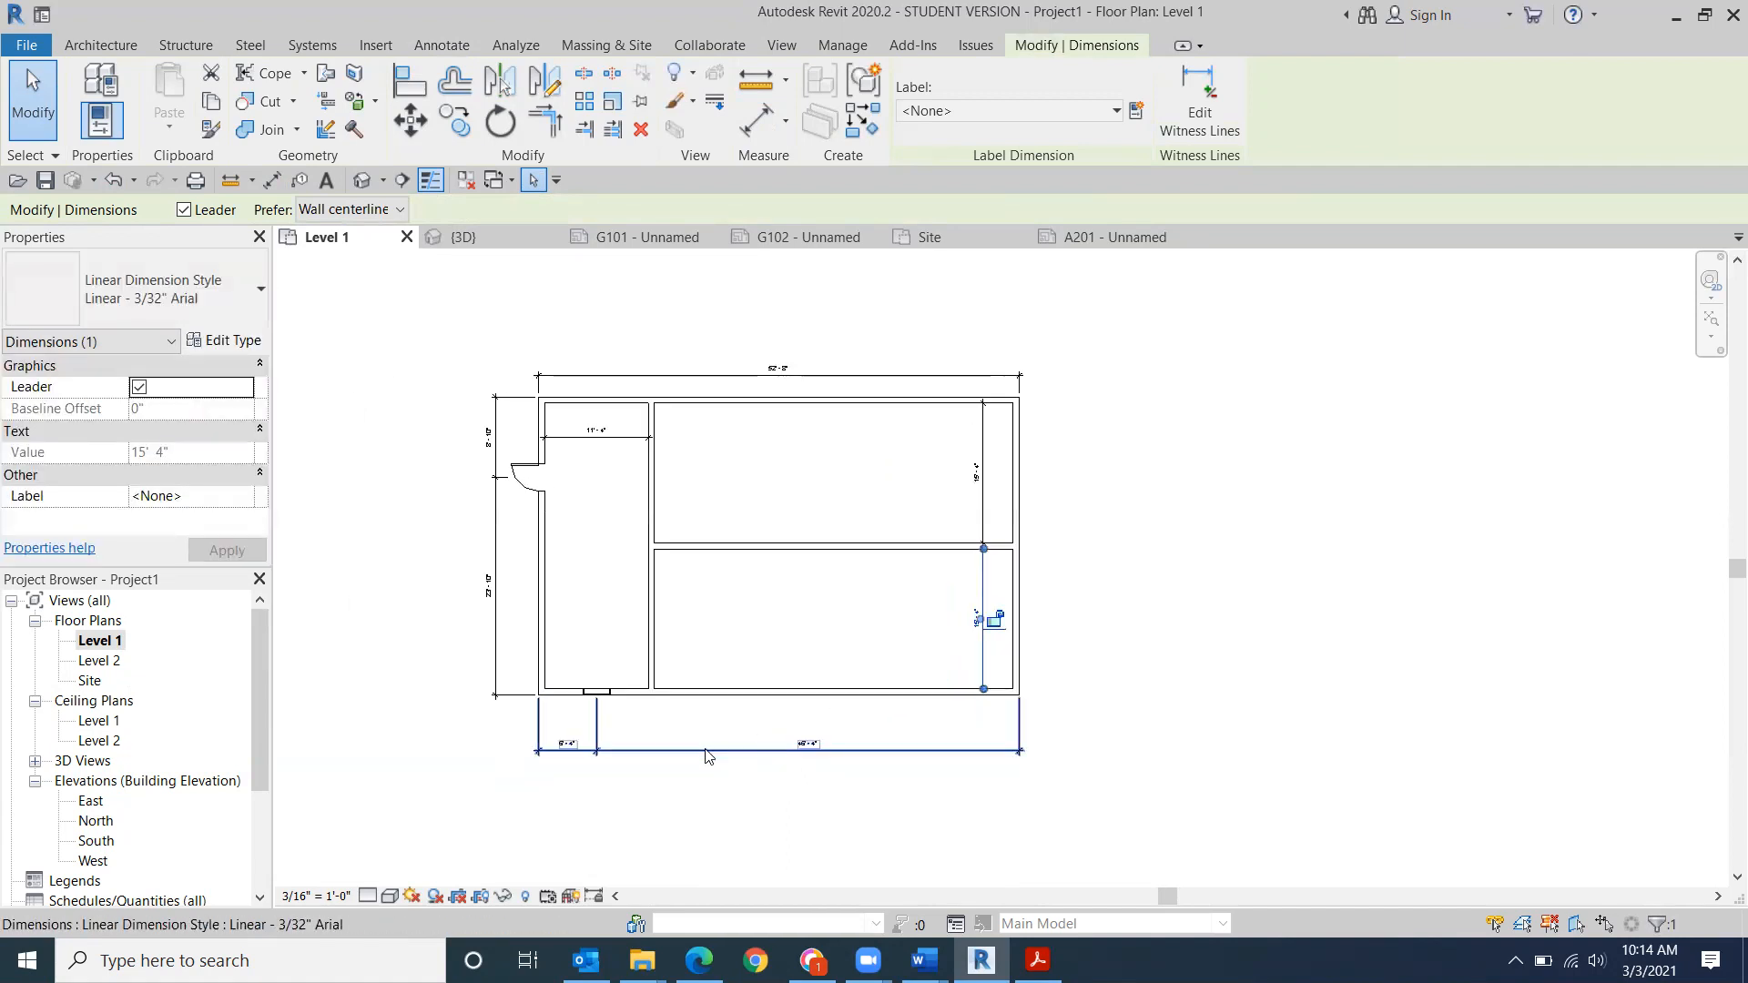
pyautogui.moveTo(707, 754); pyautogui.dragTo(705, 719)
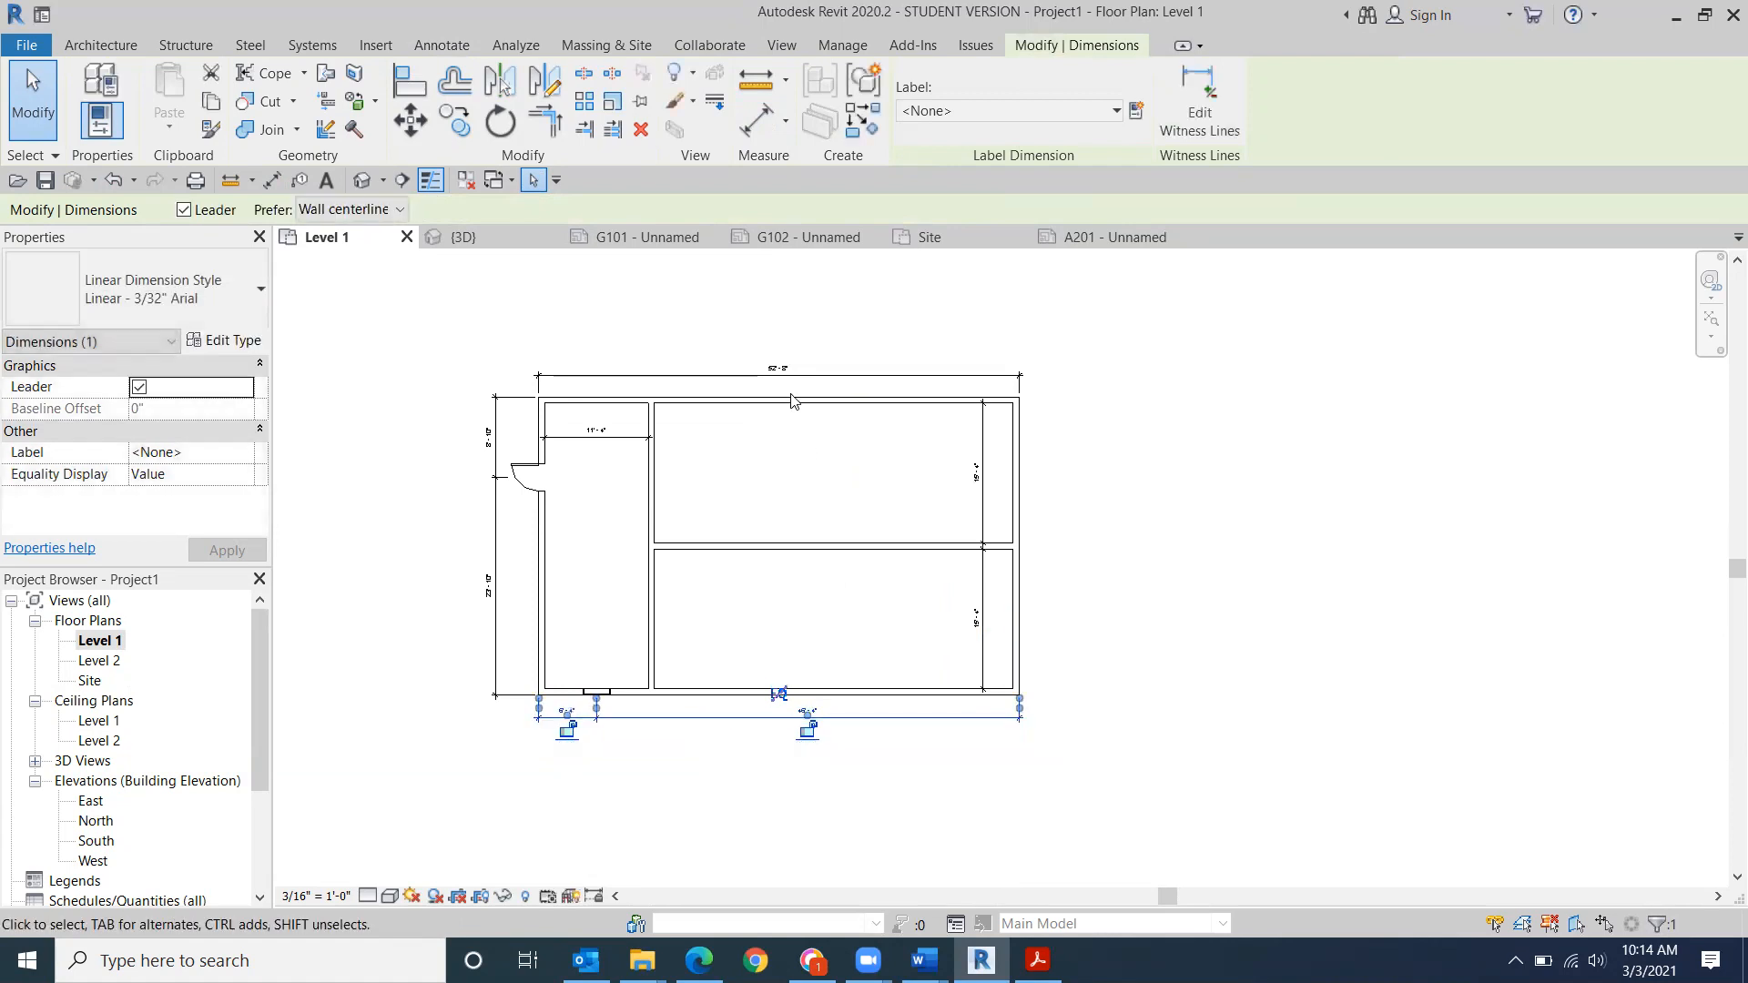
pyautogui.click(1215, 598)
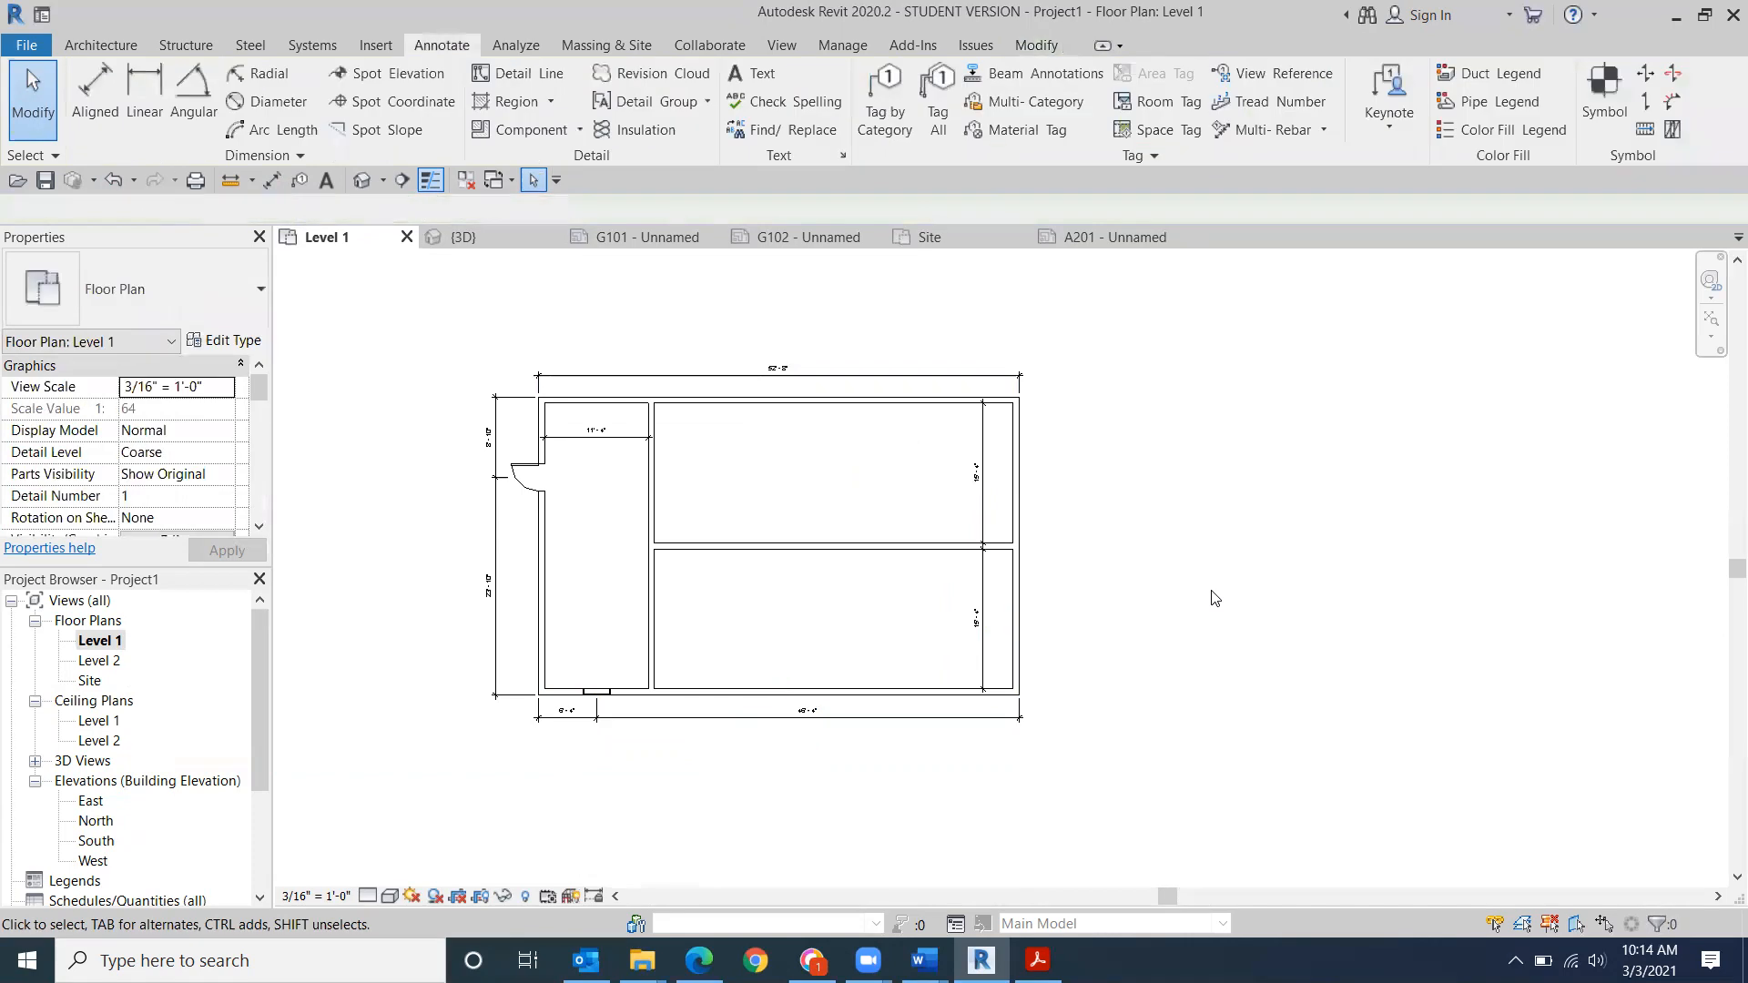
# - Open sheet A201 and check how the dimensioned Level 1 plan fits inside the title block border
pyautogui.moveTo(260, 719); pyautogui.dragTo(260, 814)
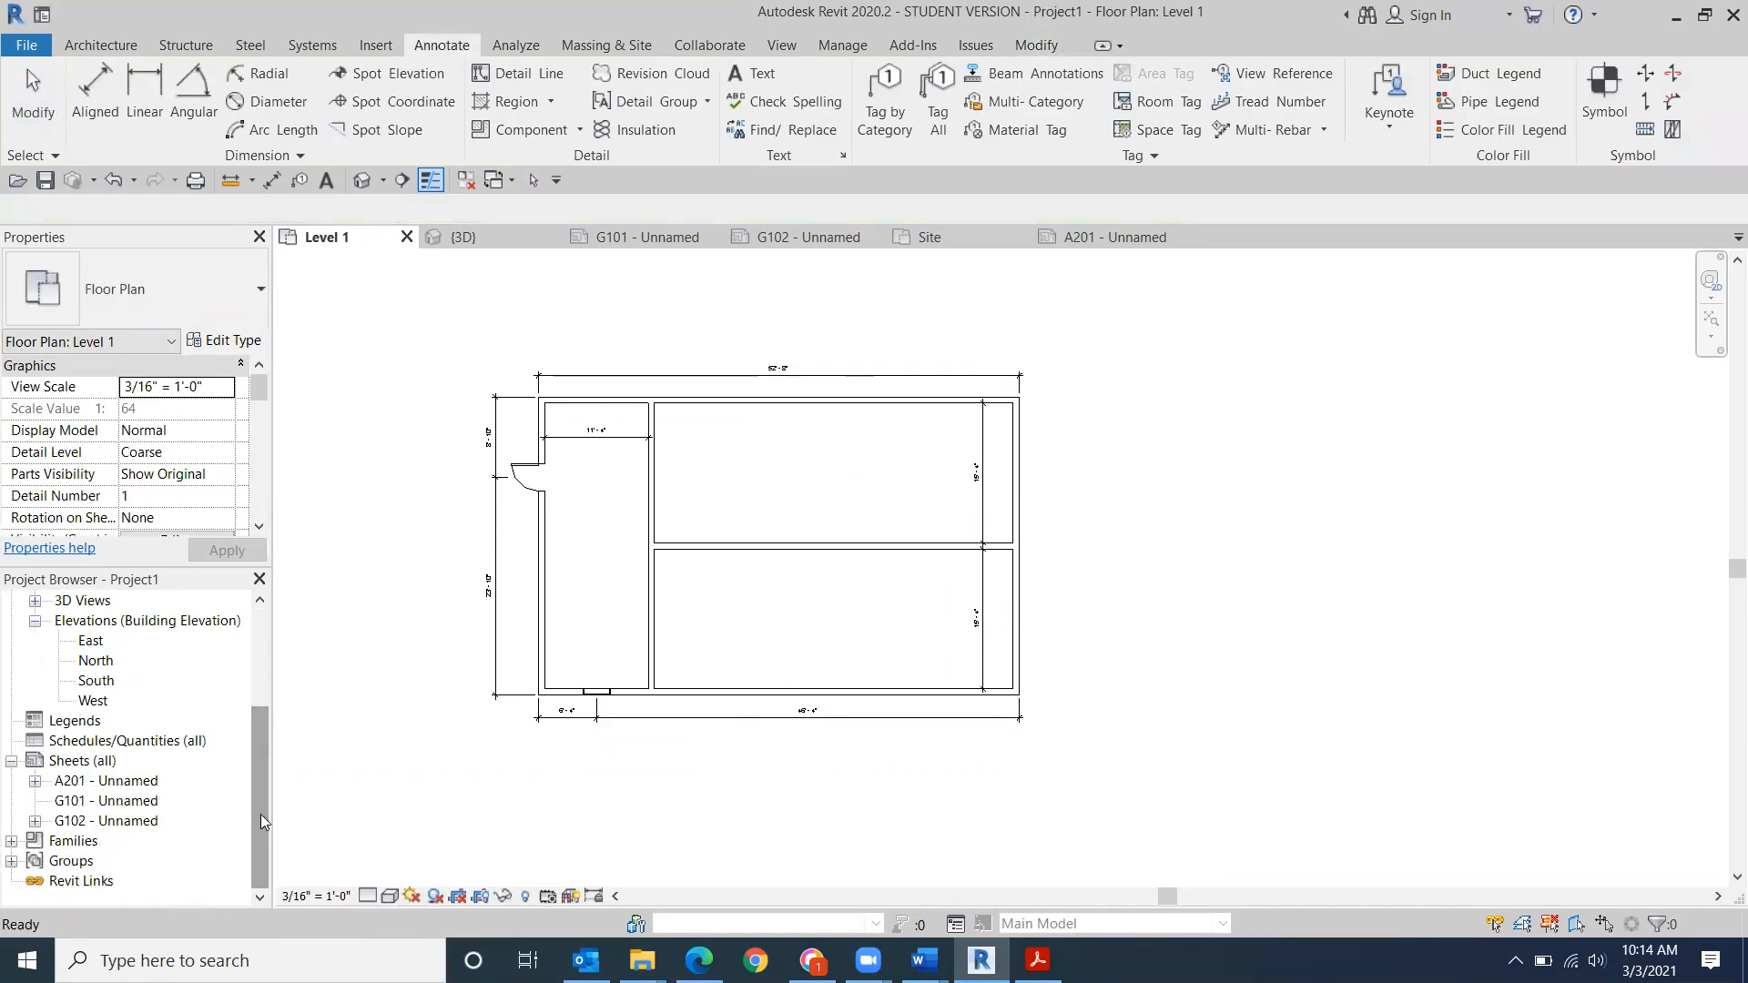
pyautogui.doubleClick(132, 780)
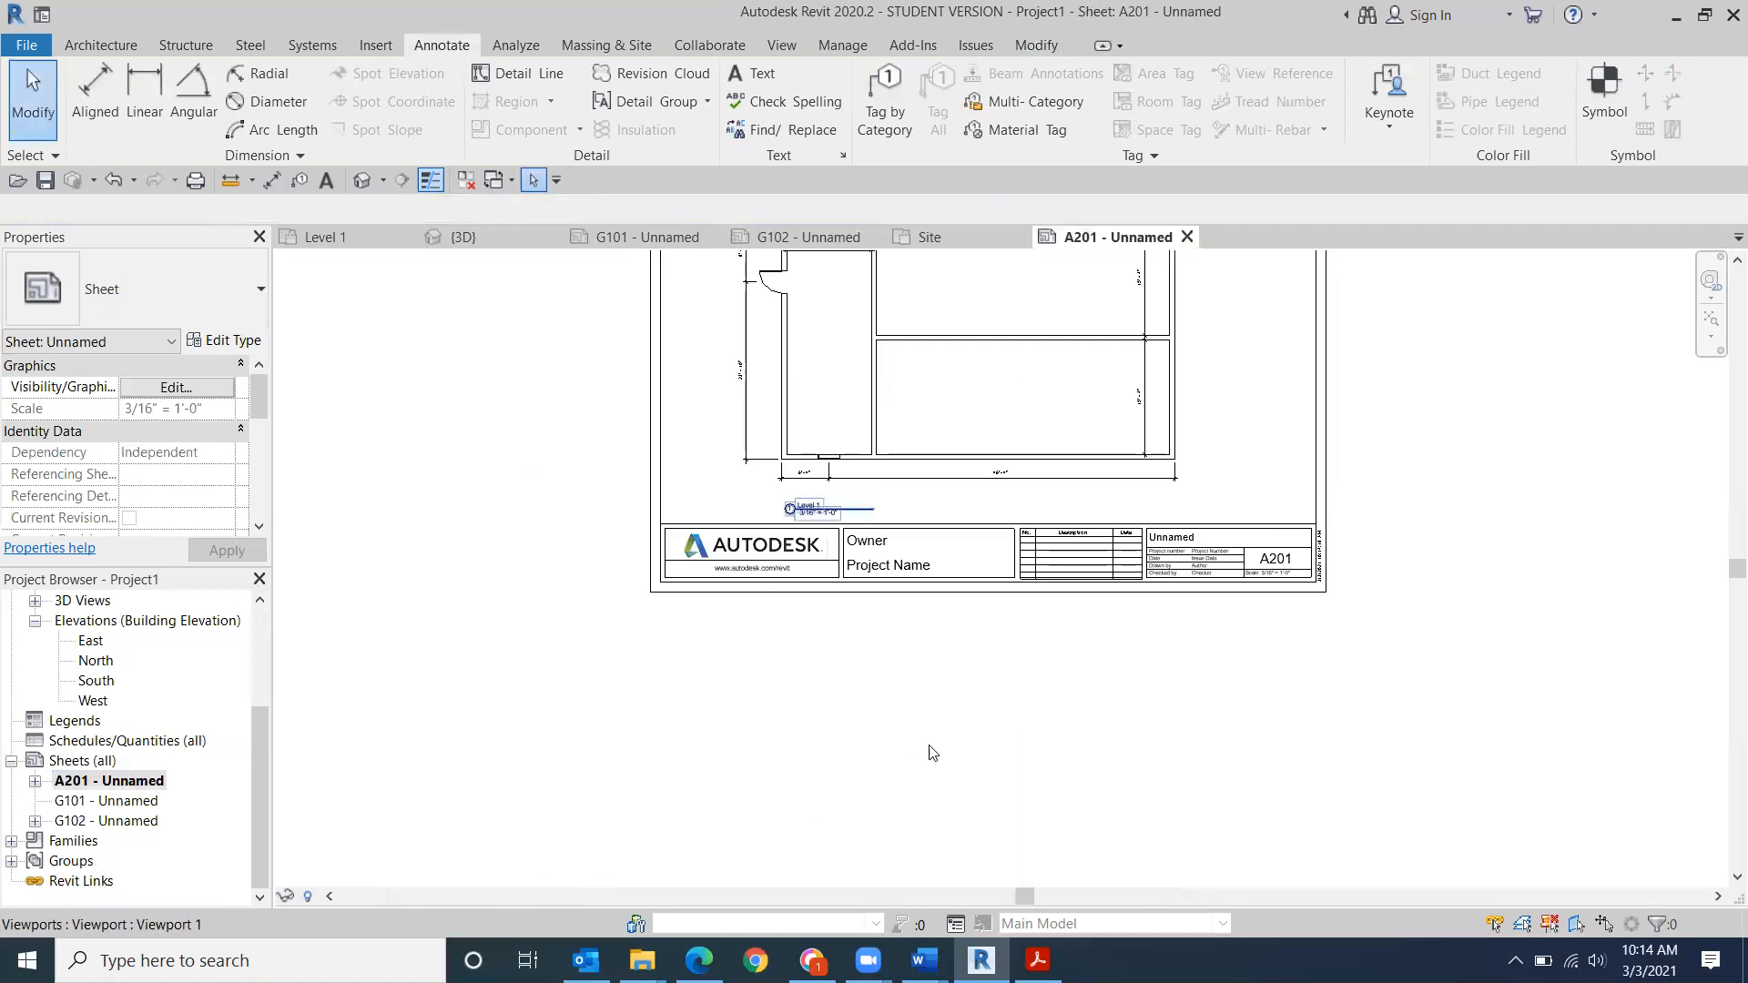
pyautogui.scroll(1, 938, 754)
pyautogui.scroll(-2, 944, 783)
pyautogui.moveTo(944, 783); pyautogui.dragTo(893, 854, button='middle')
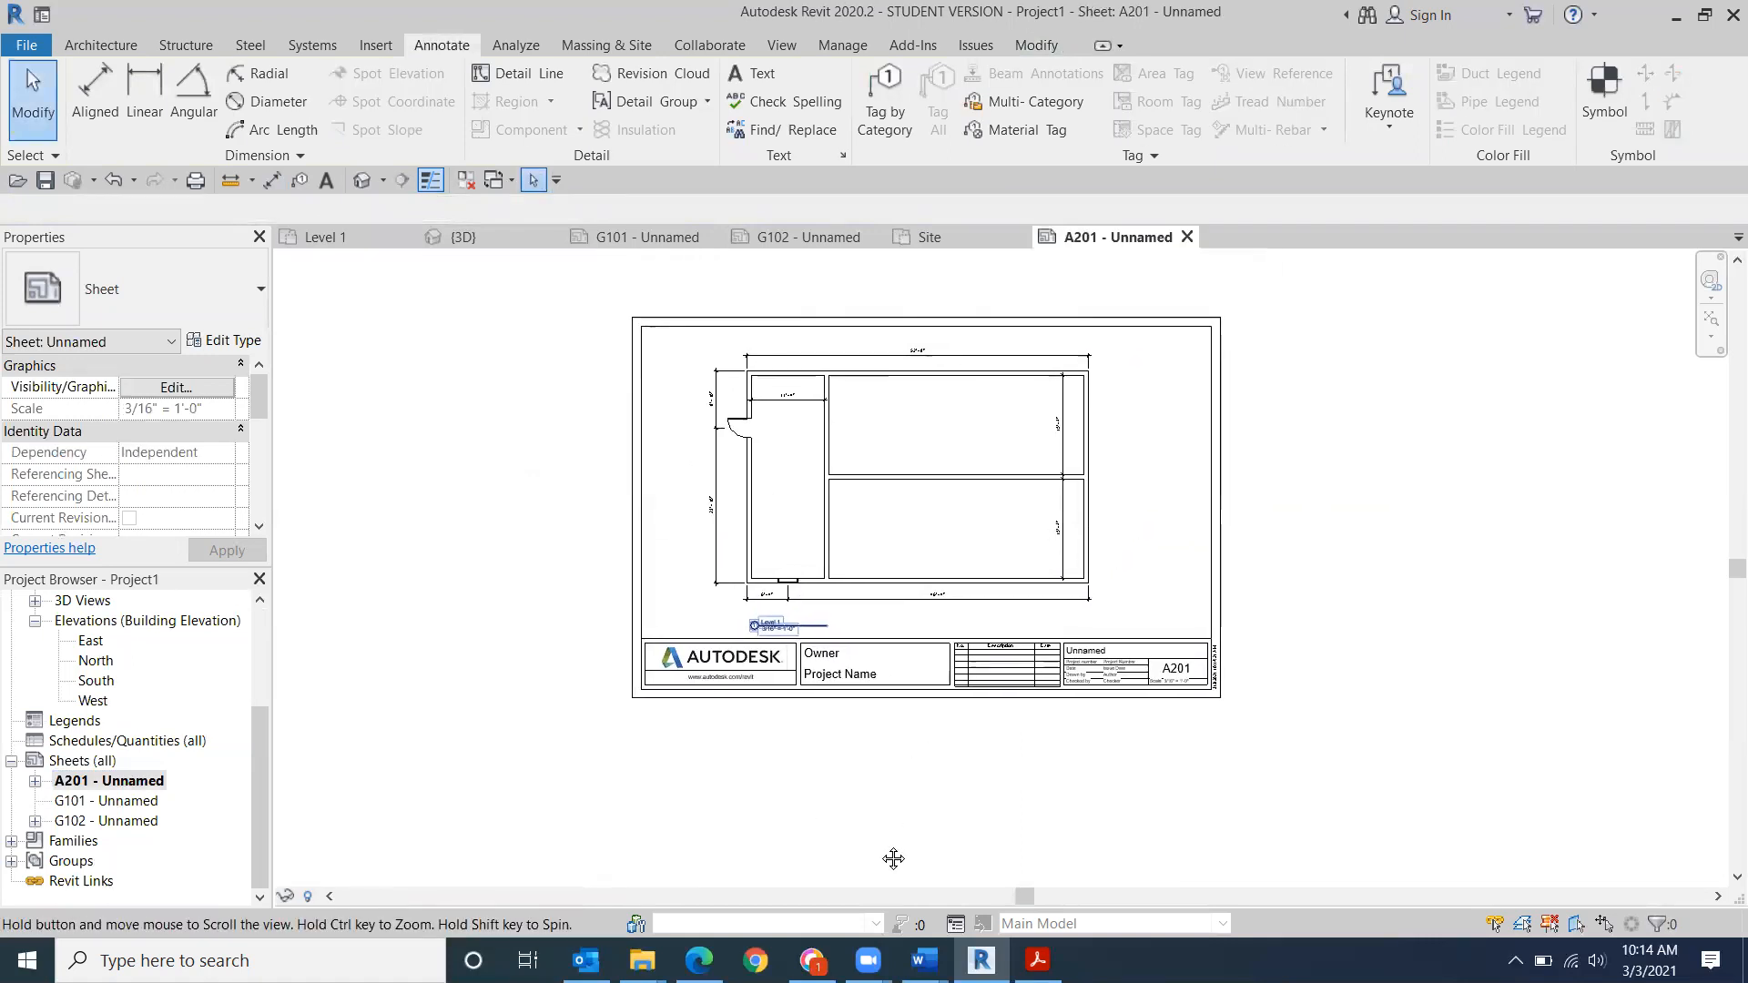
pyautogui.click(1605, 666)
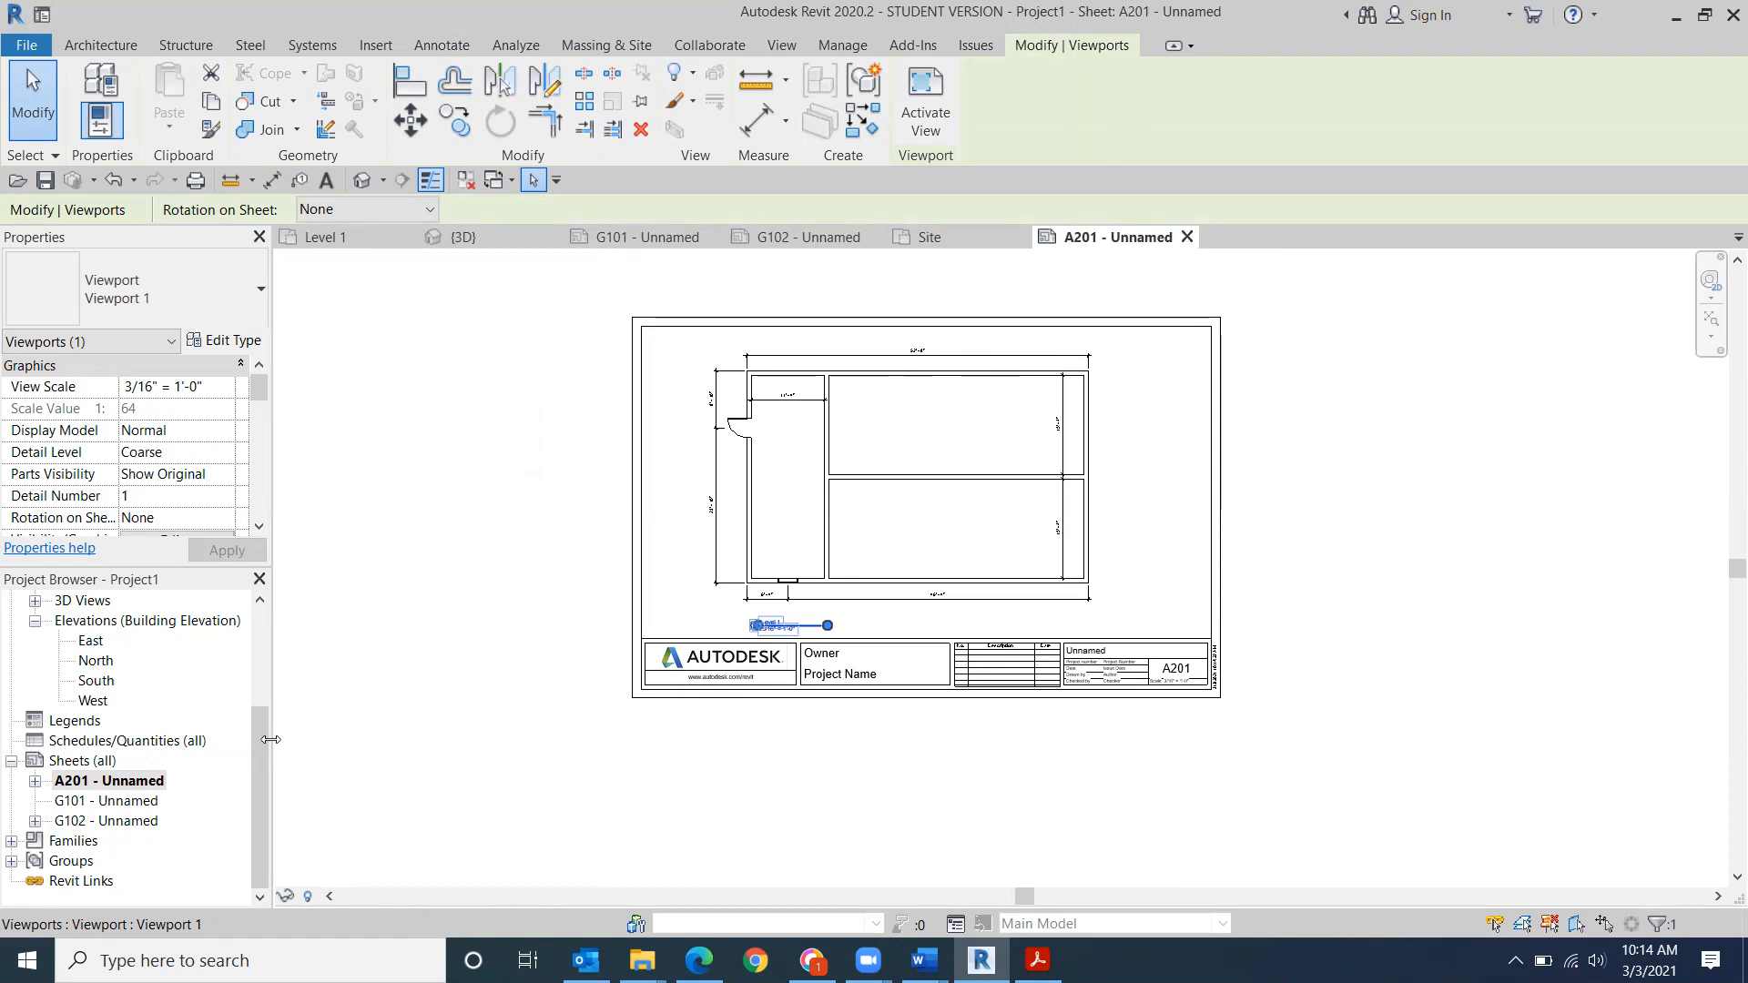
# - In the Level 1 floor plan, select all the walls and override their category graphics with a solid fill cut foreground pattern
pyautogui.moveTo(261, 747); pyautogui.dragTo(264, 624)
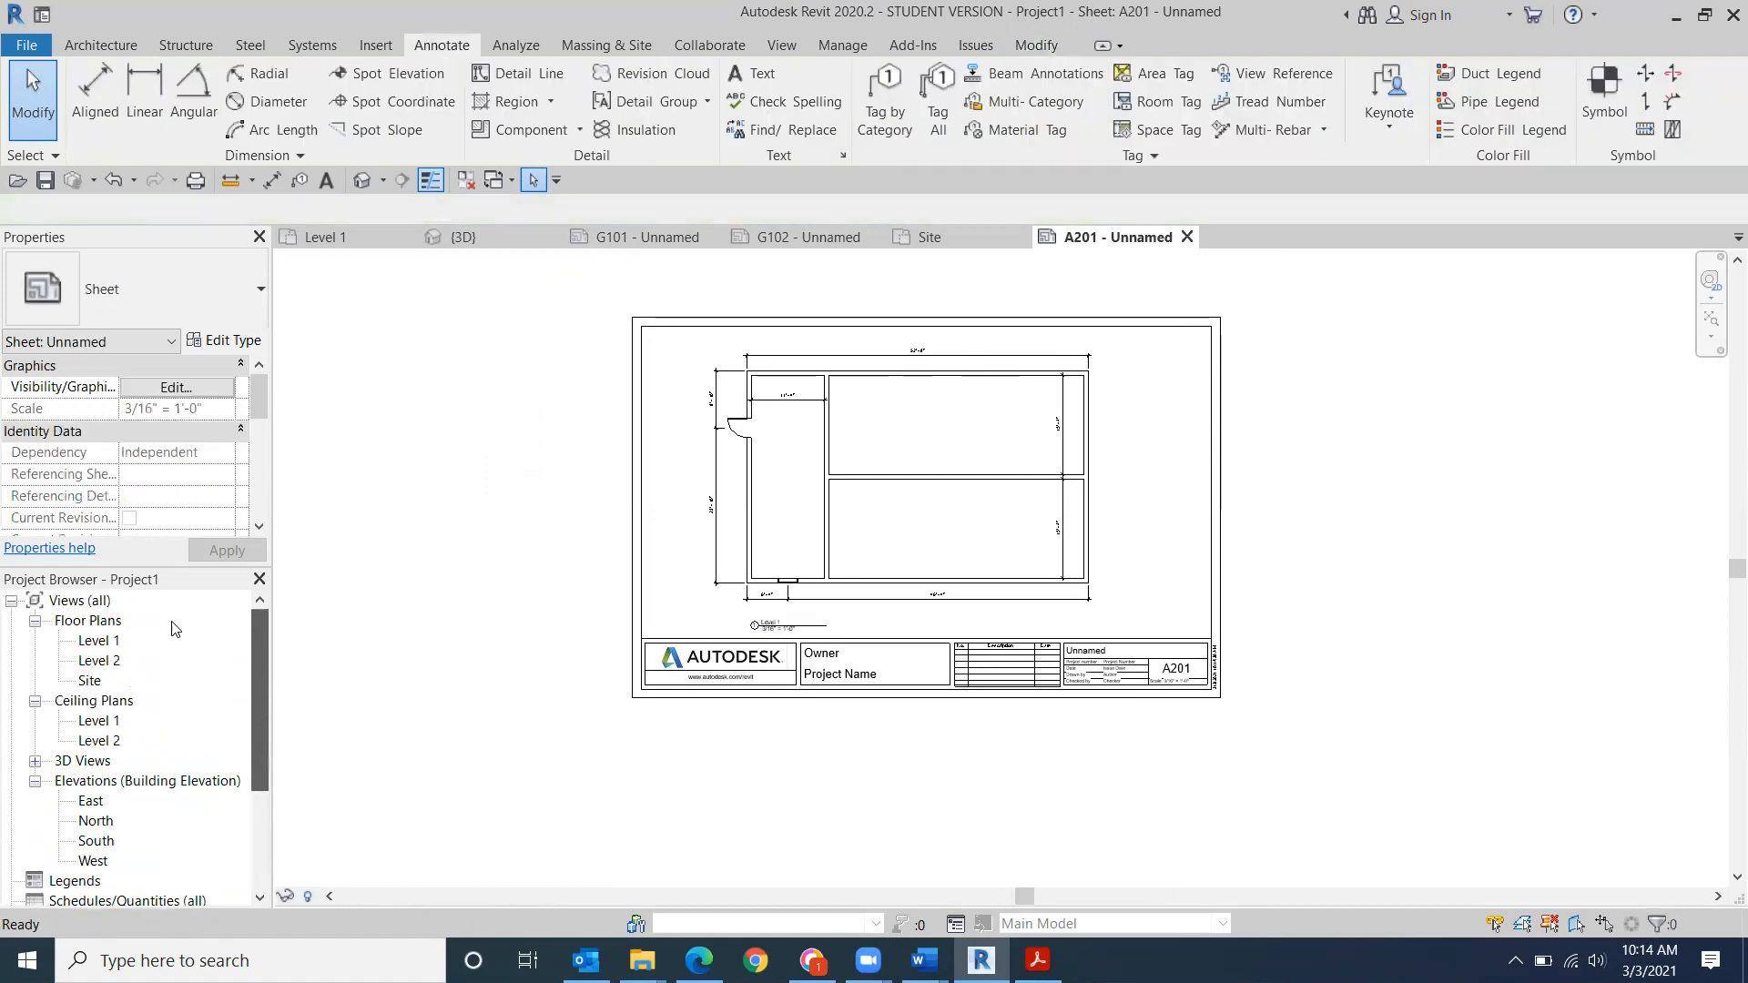
pyautogui.doubleClick(82, 645)
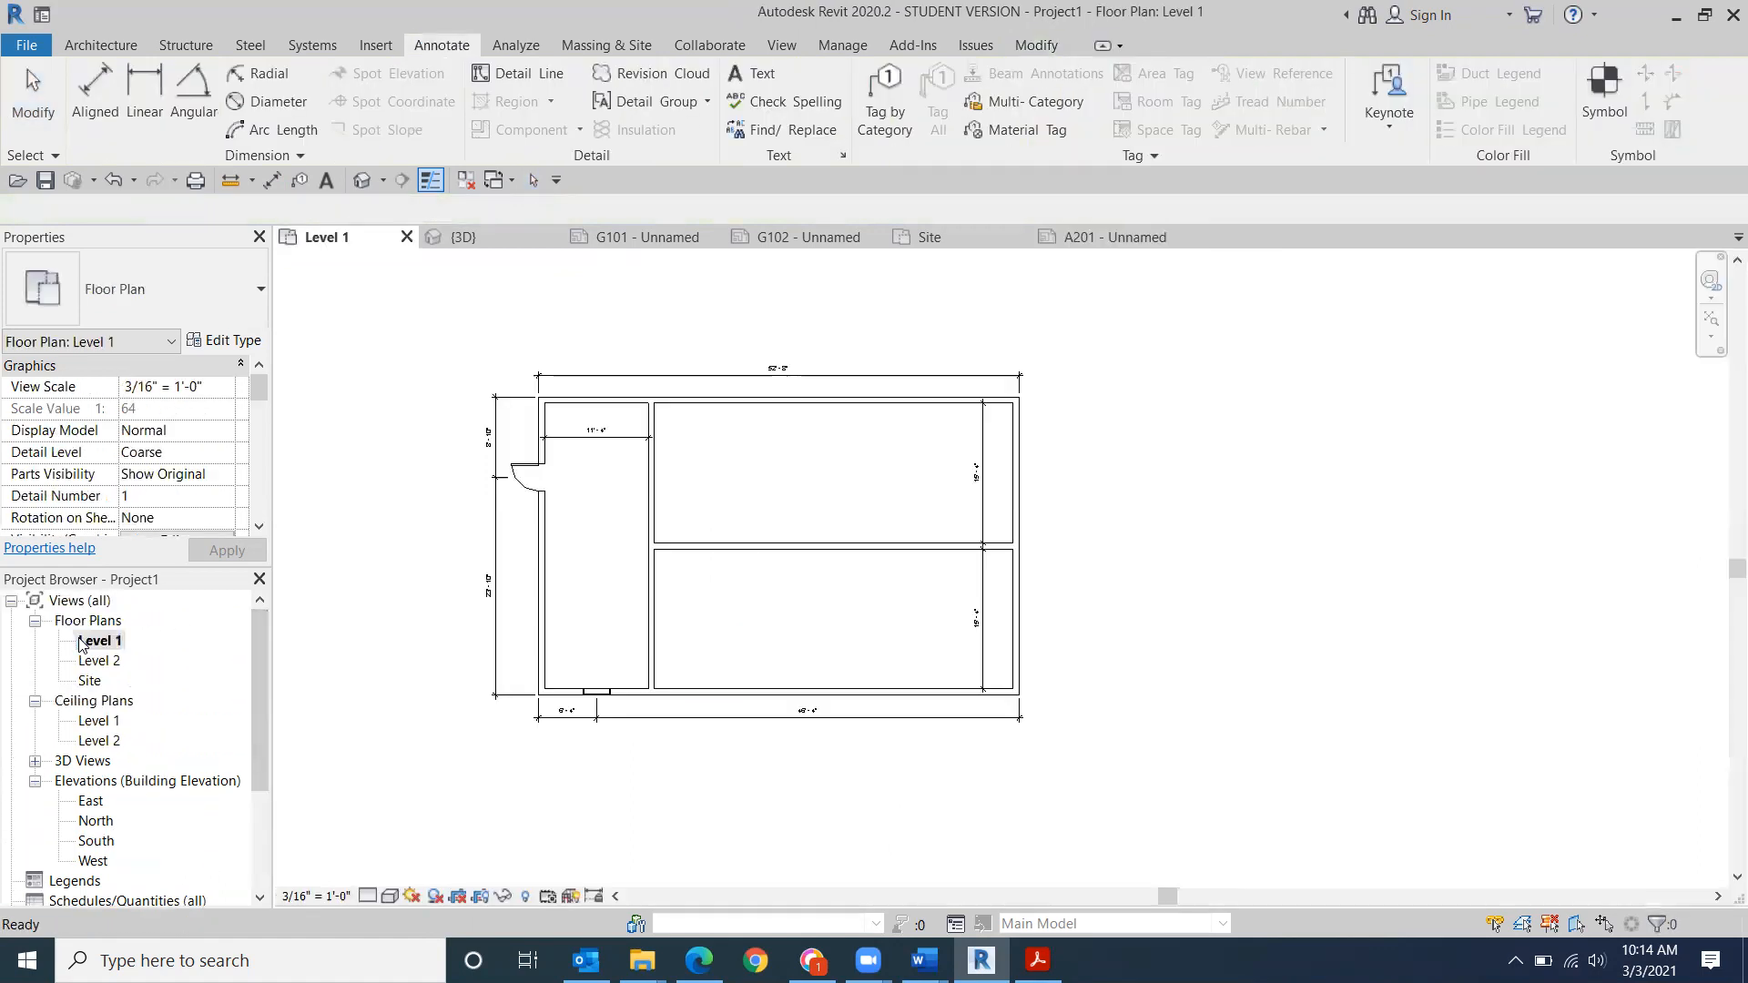
pyautogui.rightClick(685, 546)
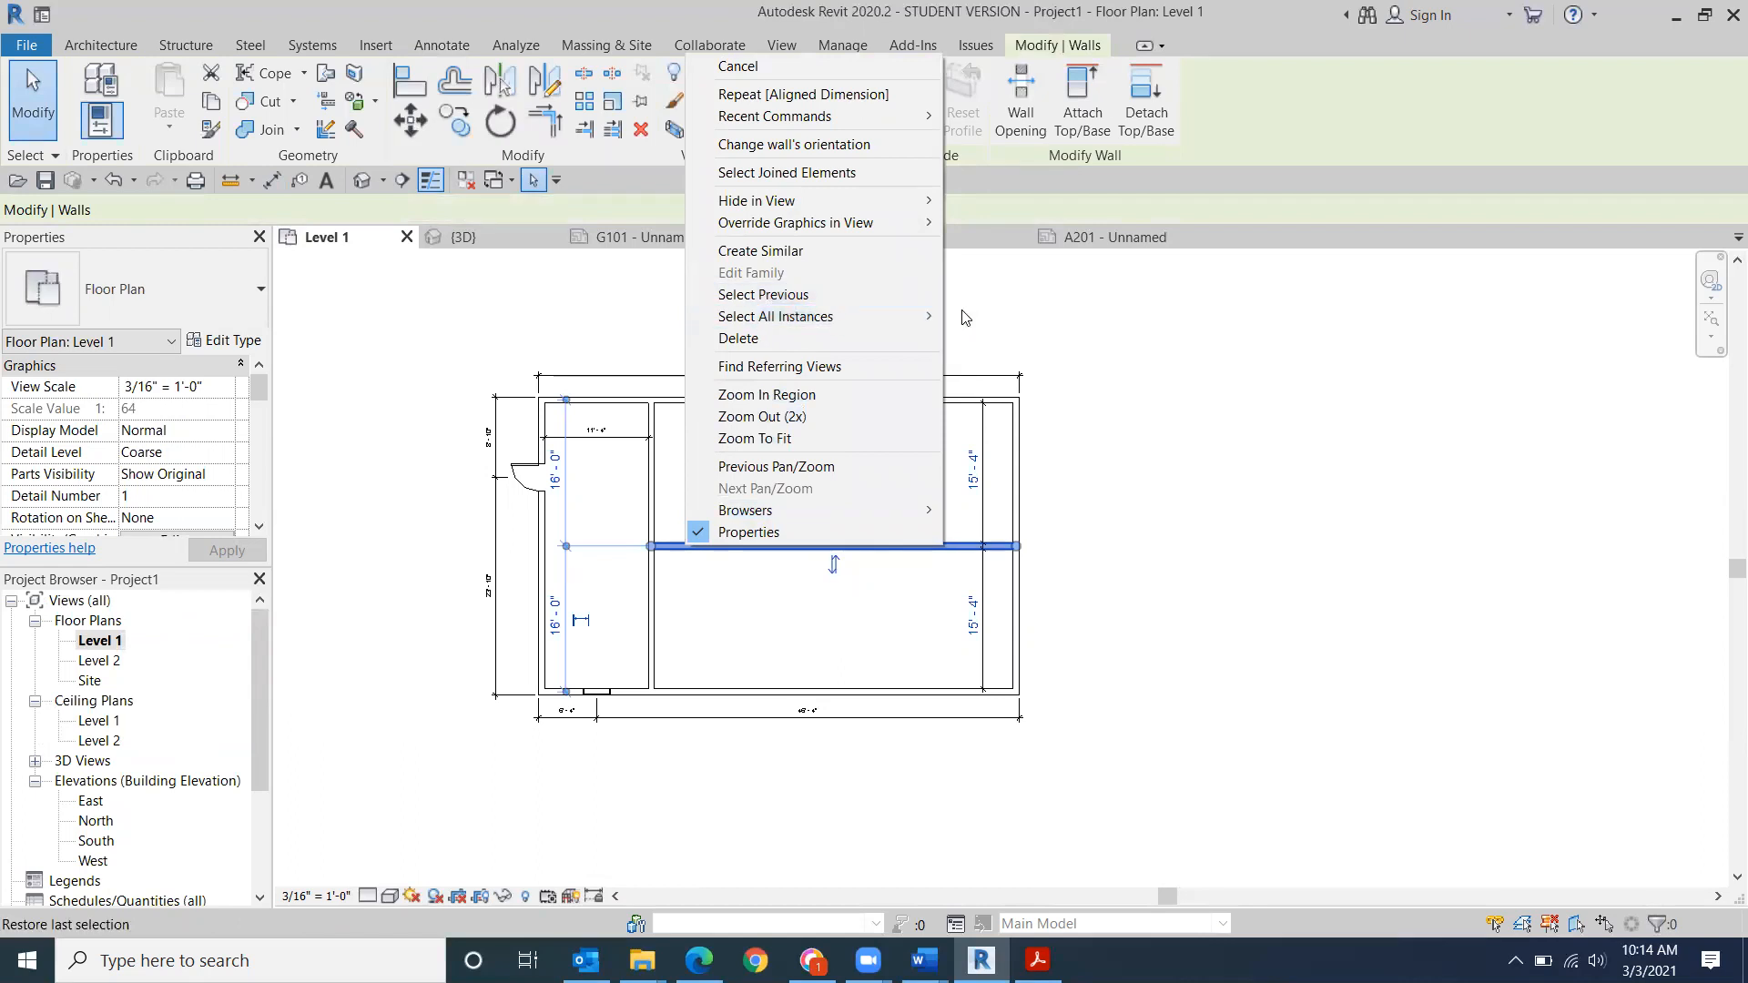
pyautogui.click(987, 321)
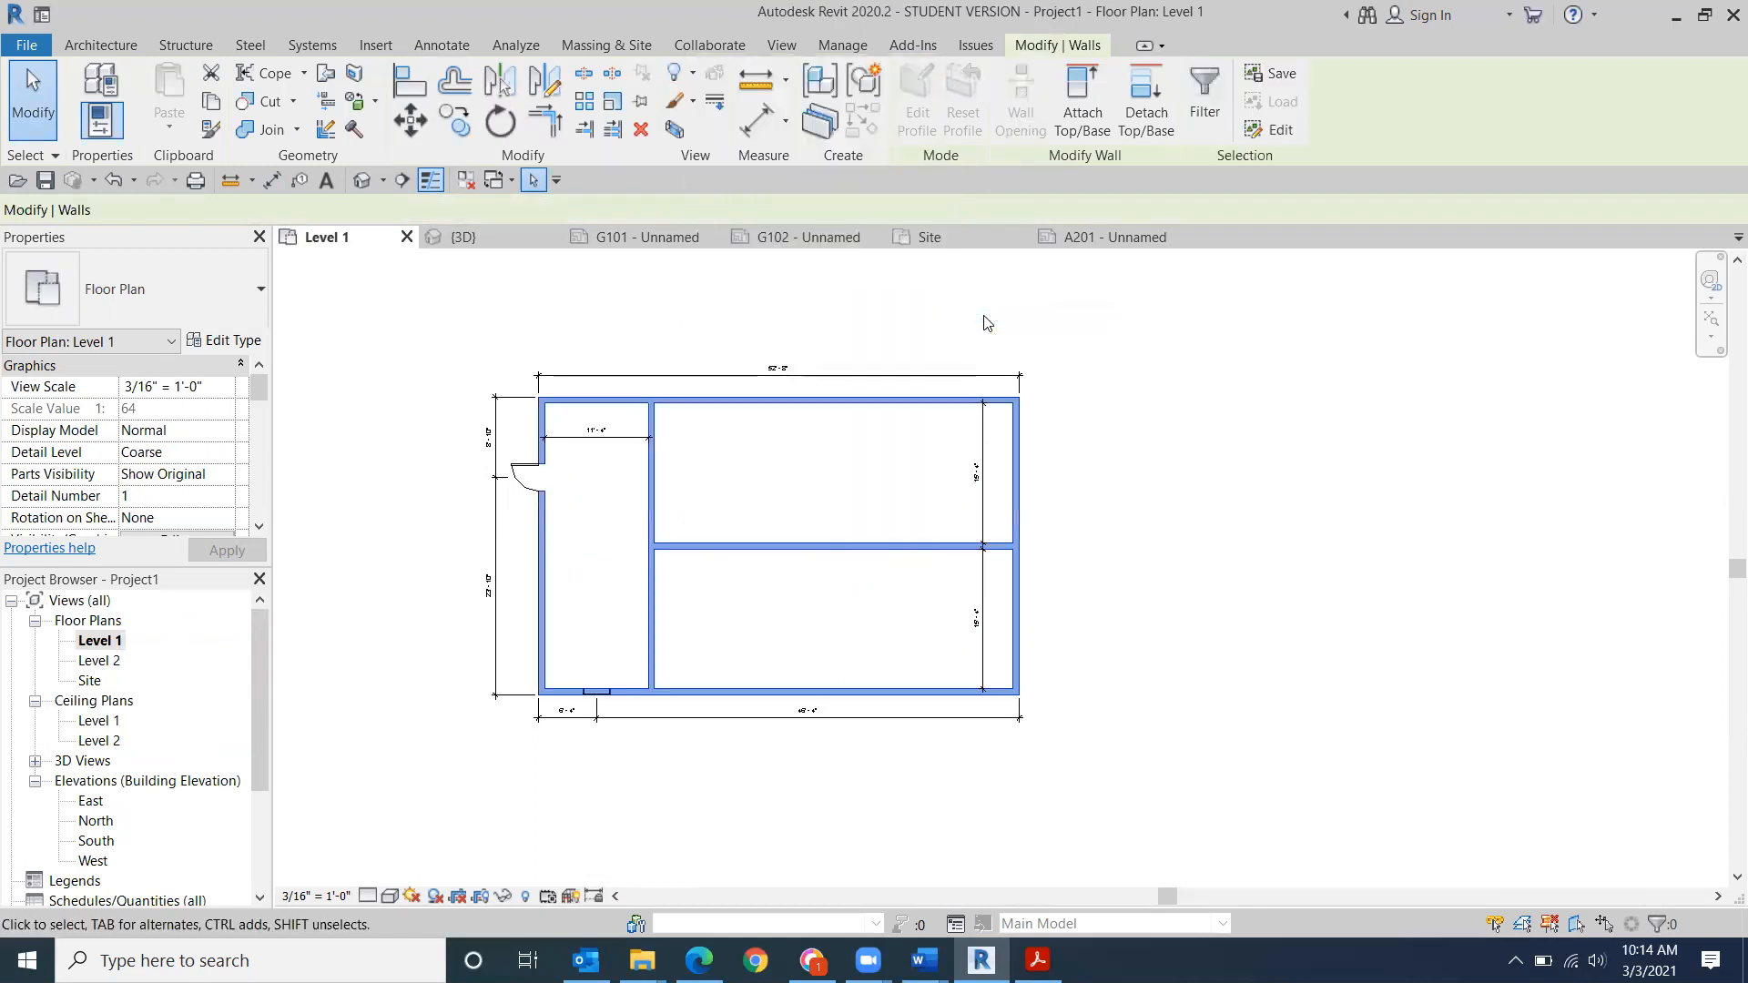
pyautogui.rightClick(1100, 462)
pyautogui.moveTo(1179, 571)
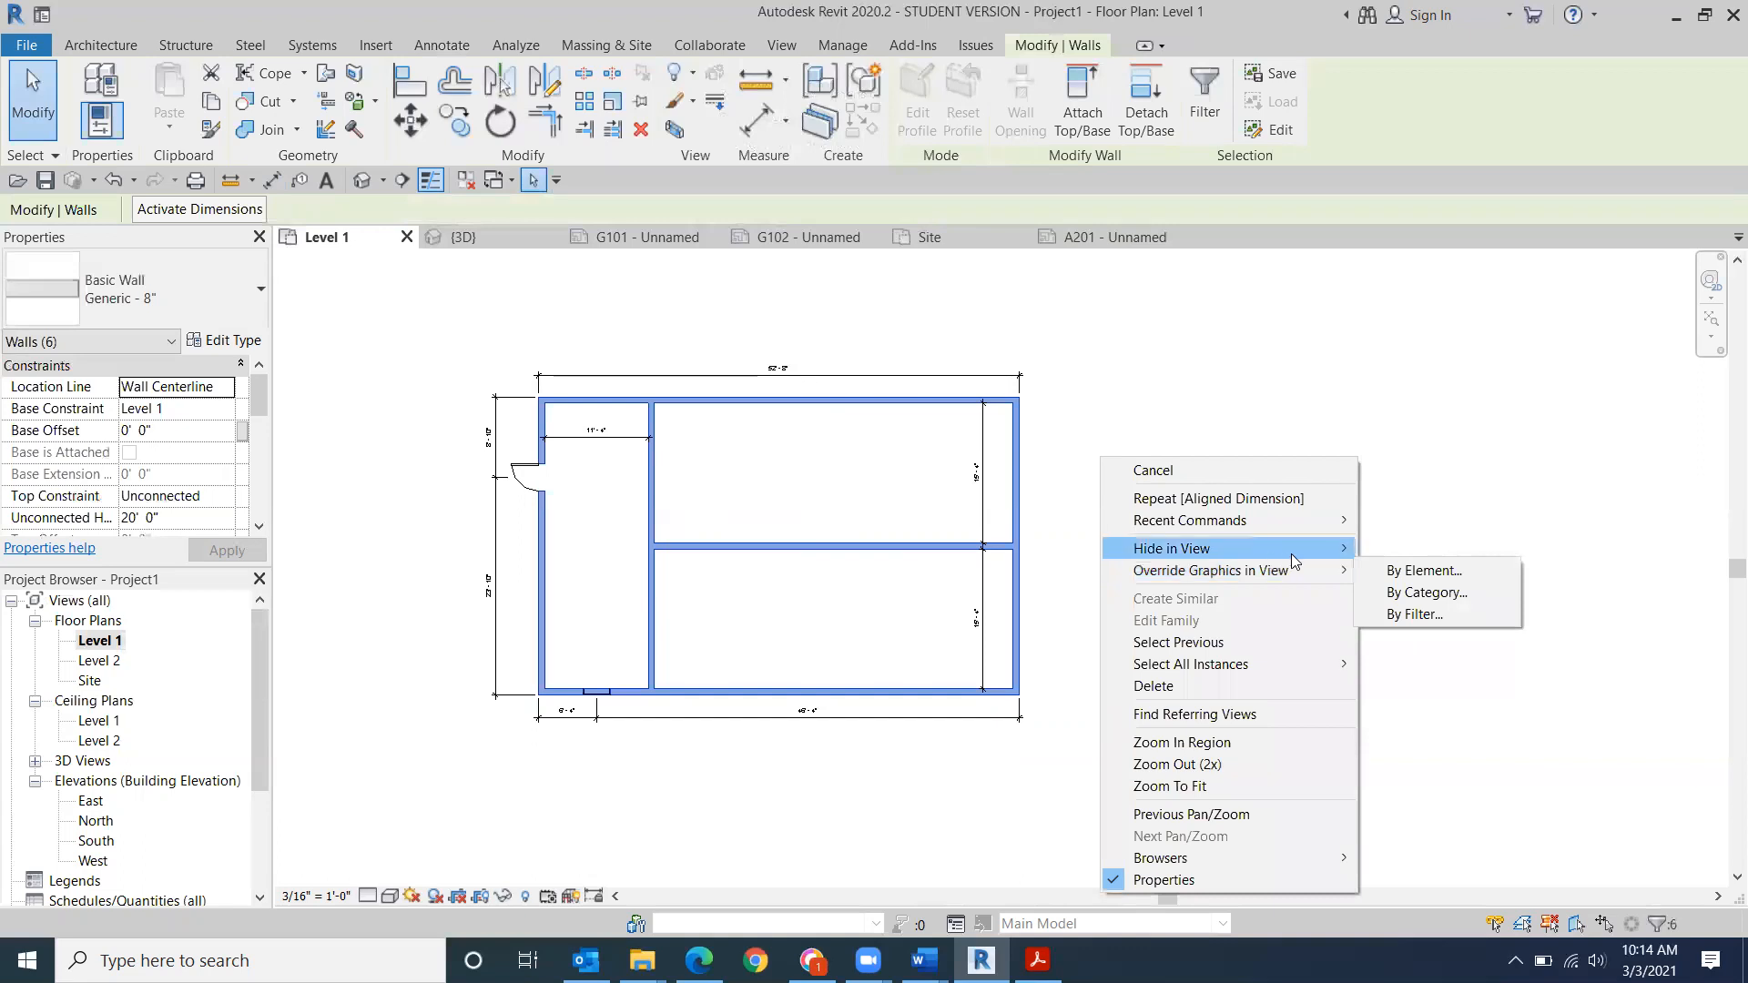
pyautogui.click(1420, 592)
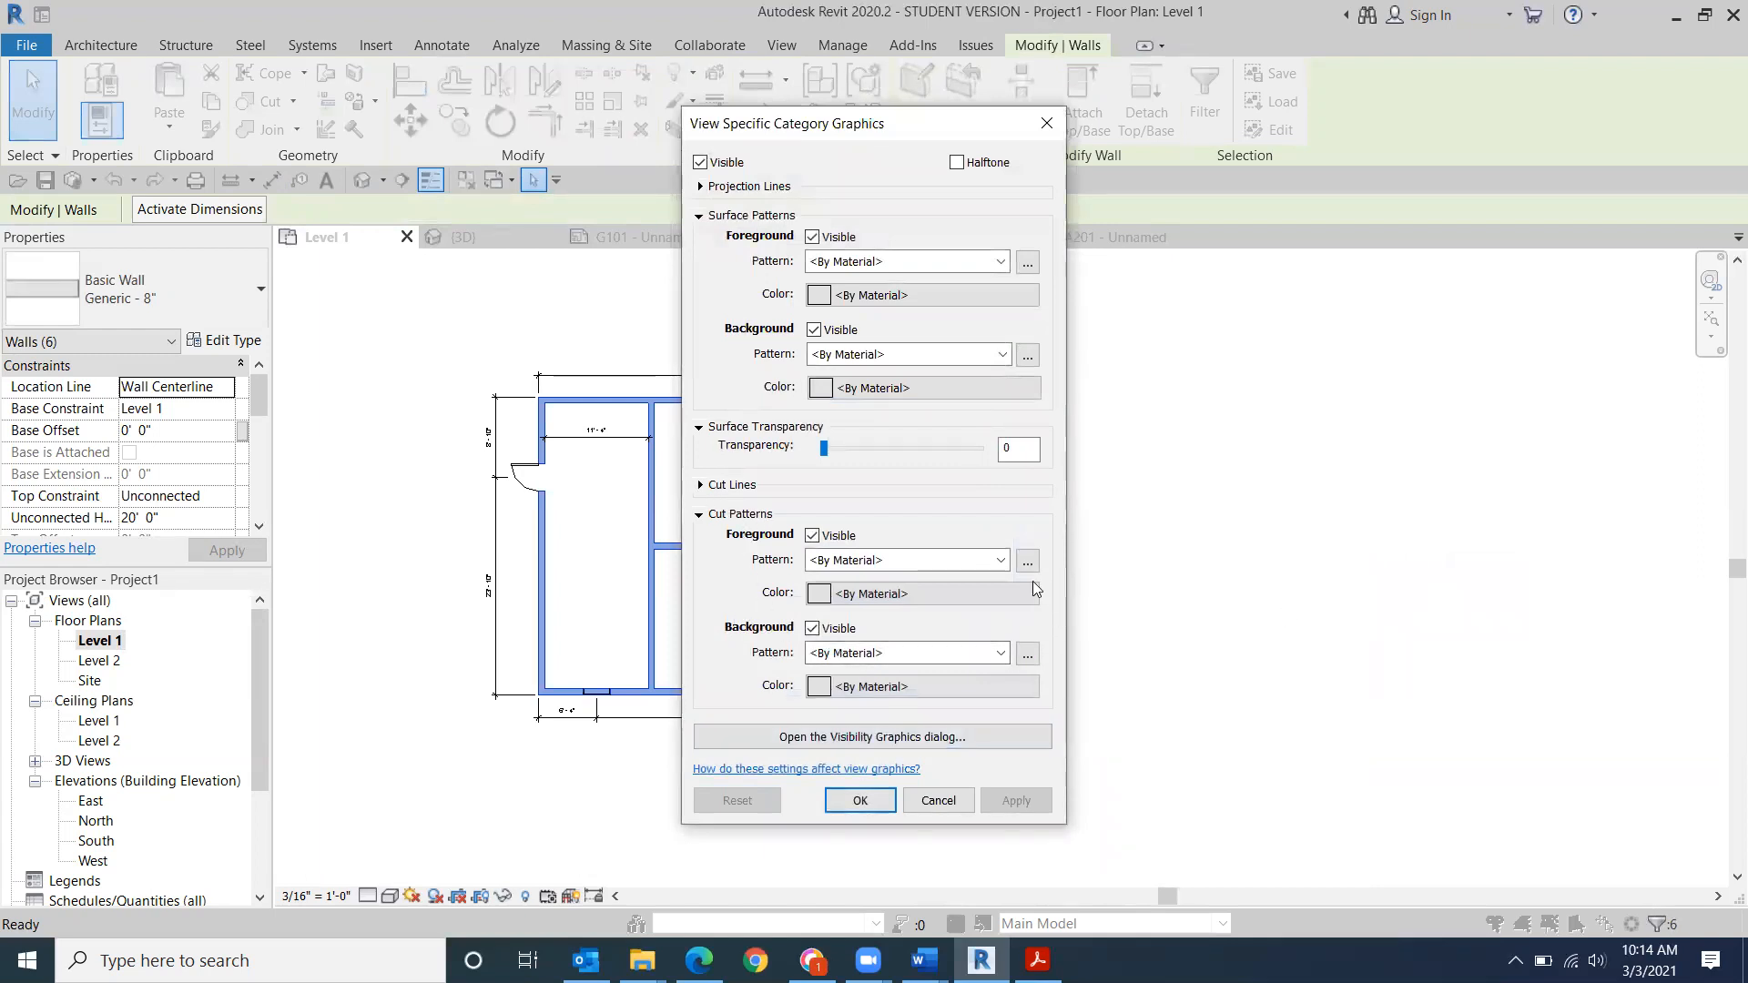
pyautogui.click(997, 568)
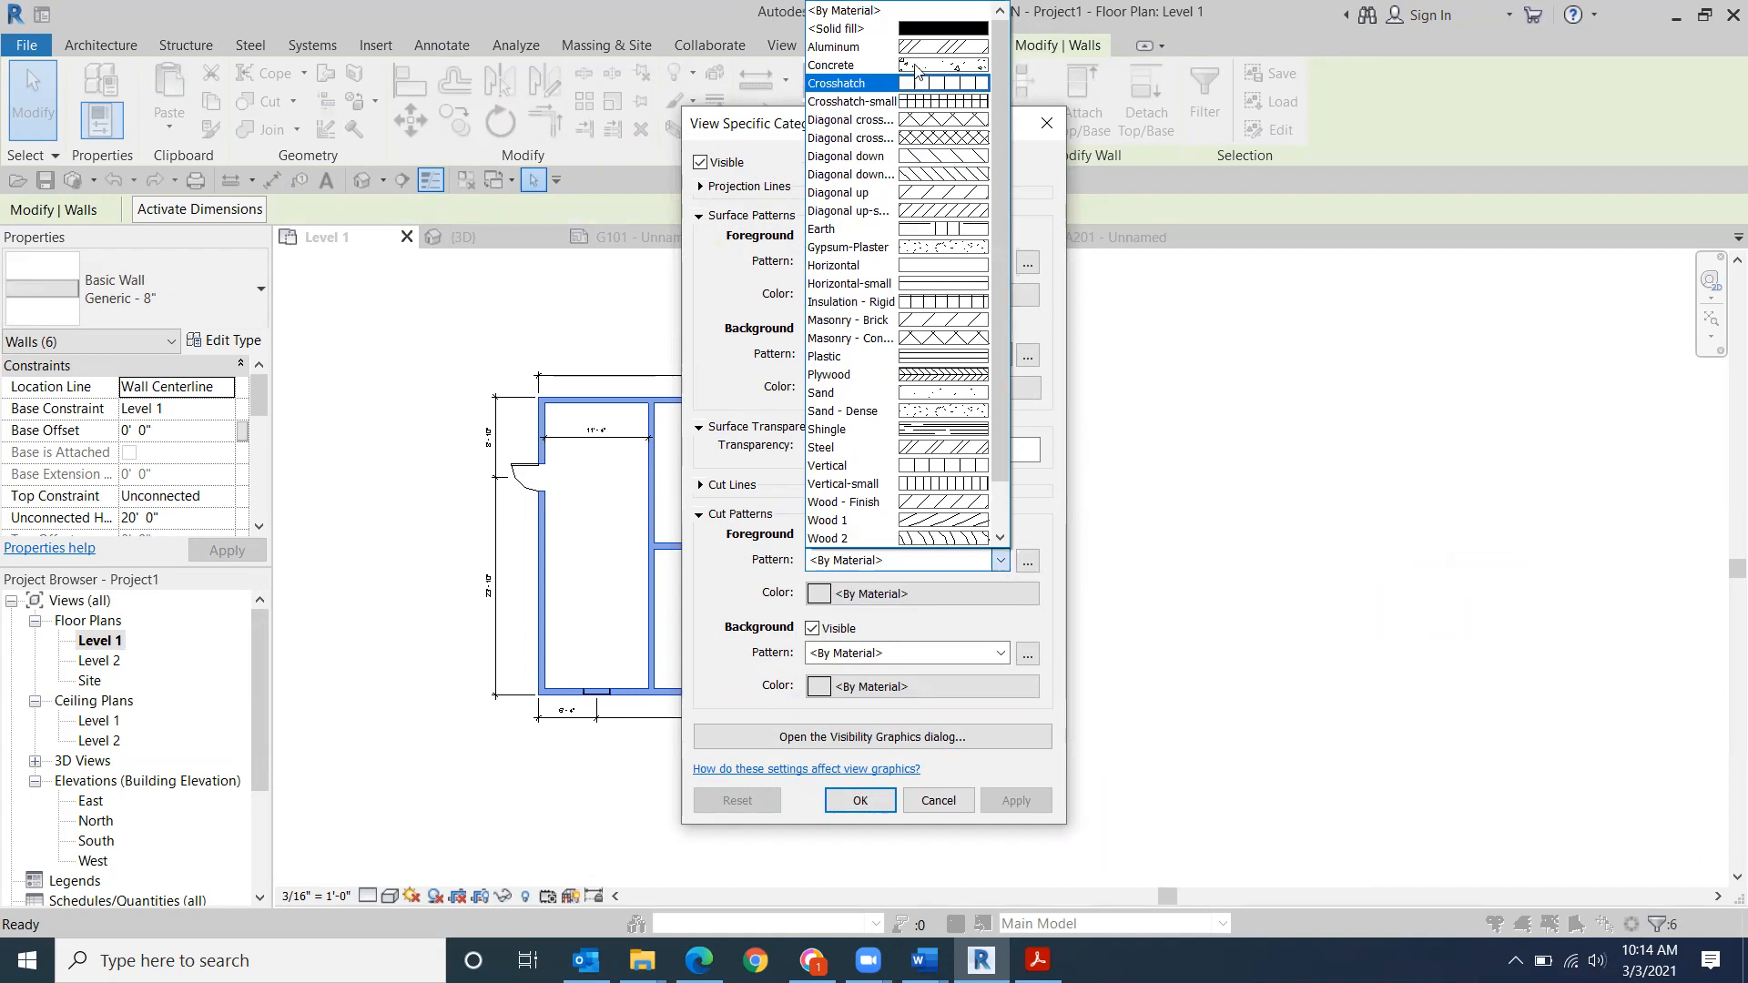
pyautogui.click(925, 33)
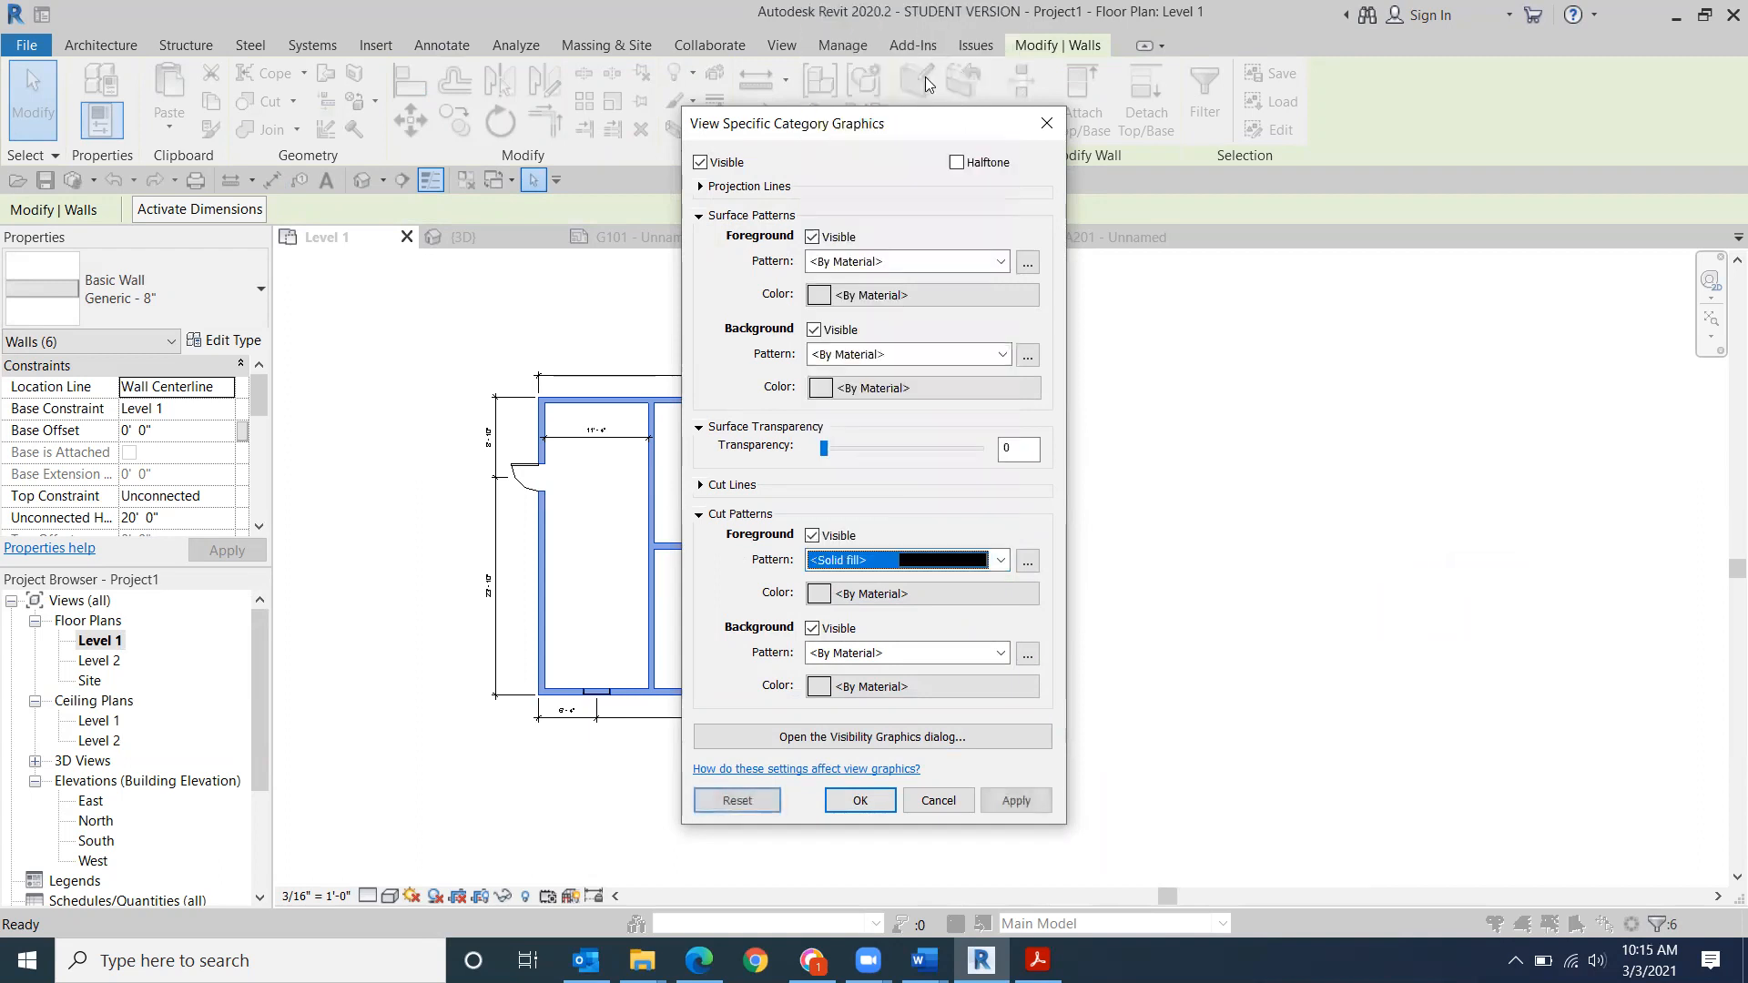
# - Set the walls' cut foreground pattern color to black and apply the category override
pyautogui.click(976, 594)
pyautogui.click(651, 493)
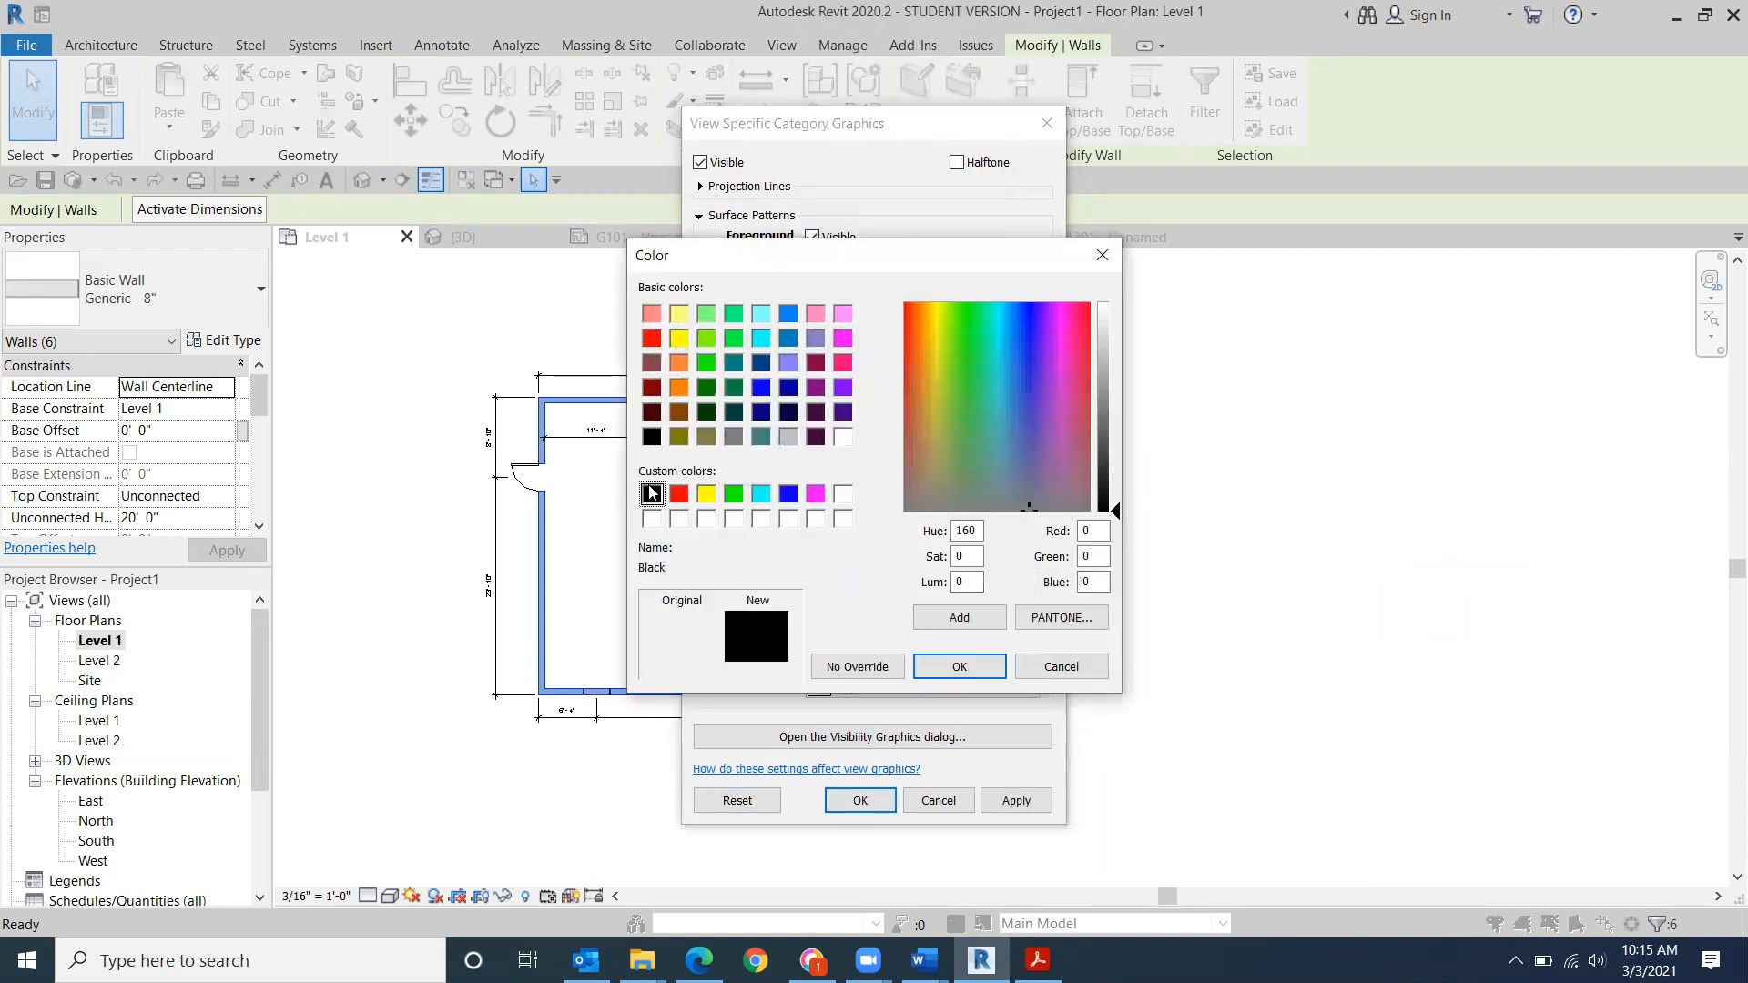
pyautogui.click(969, 678)
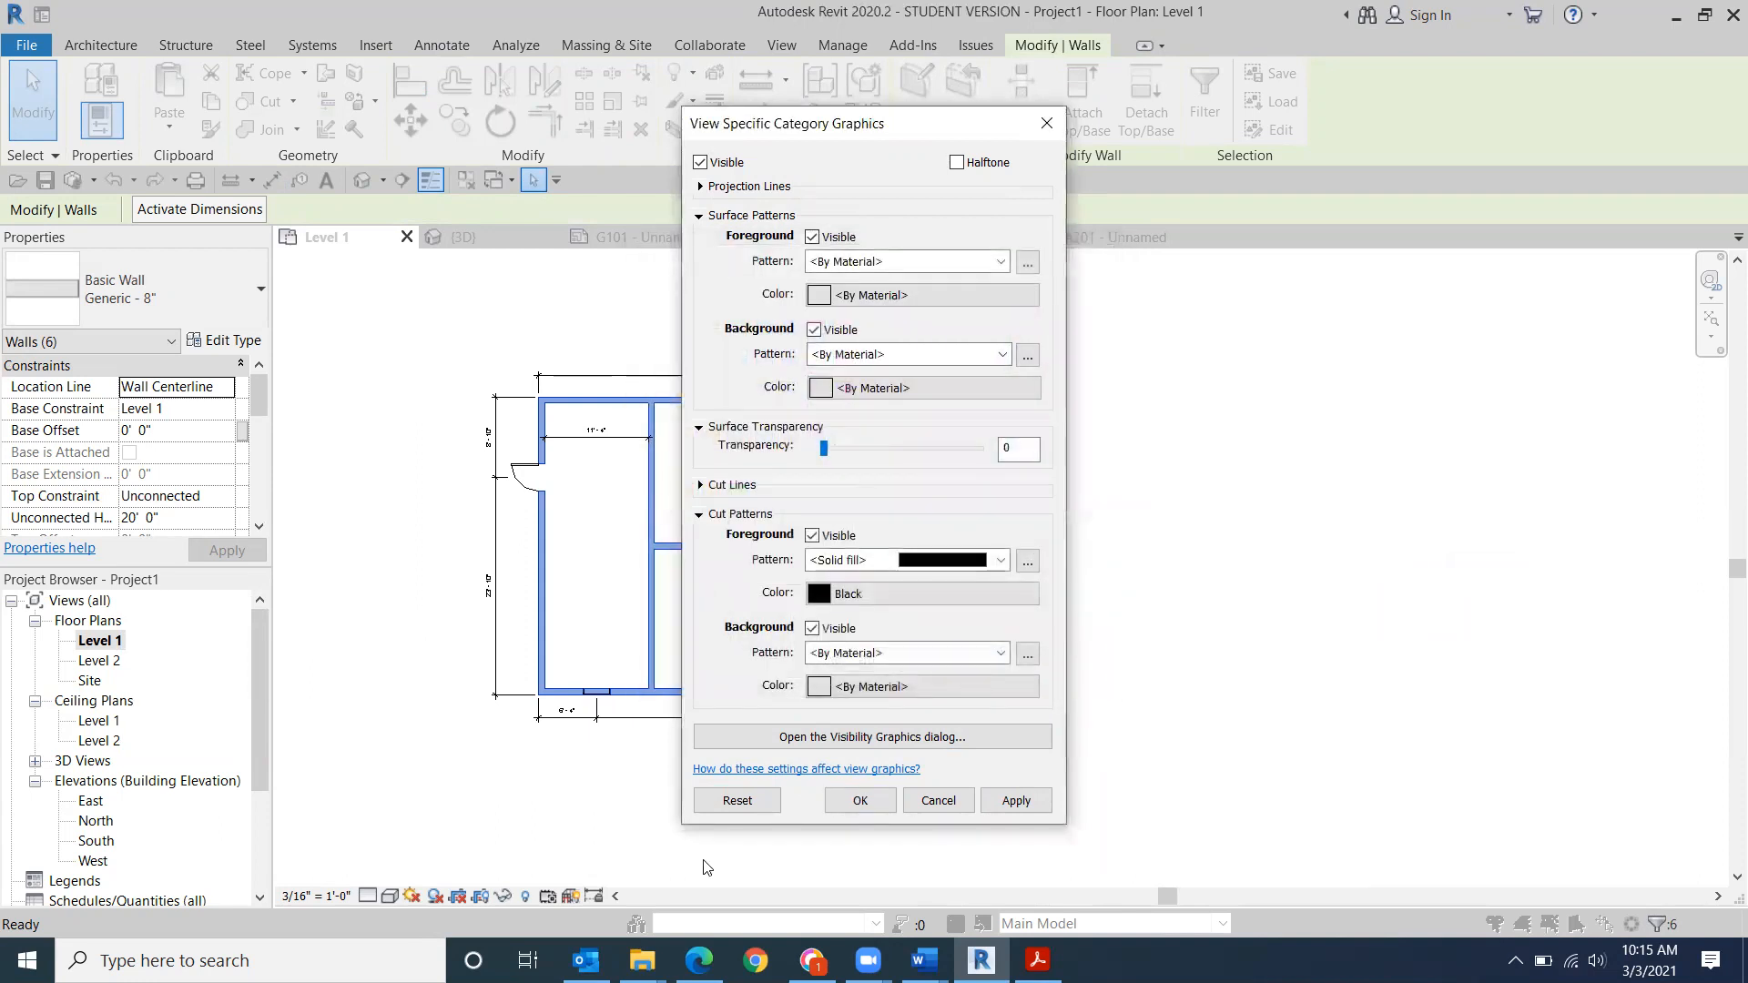
pyautogui.click(862, 803)
pyautogui.click(1225, 728)
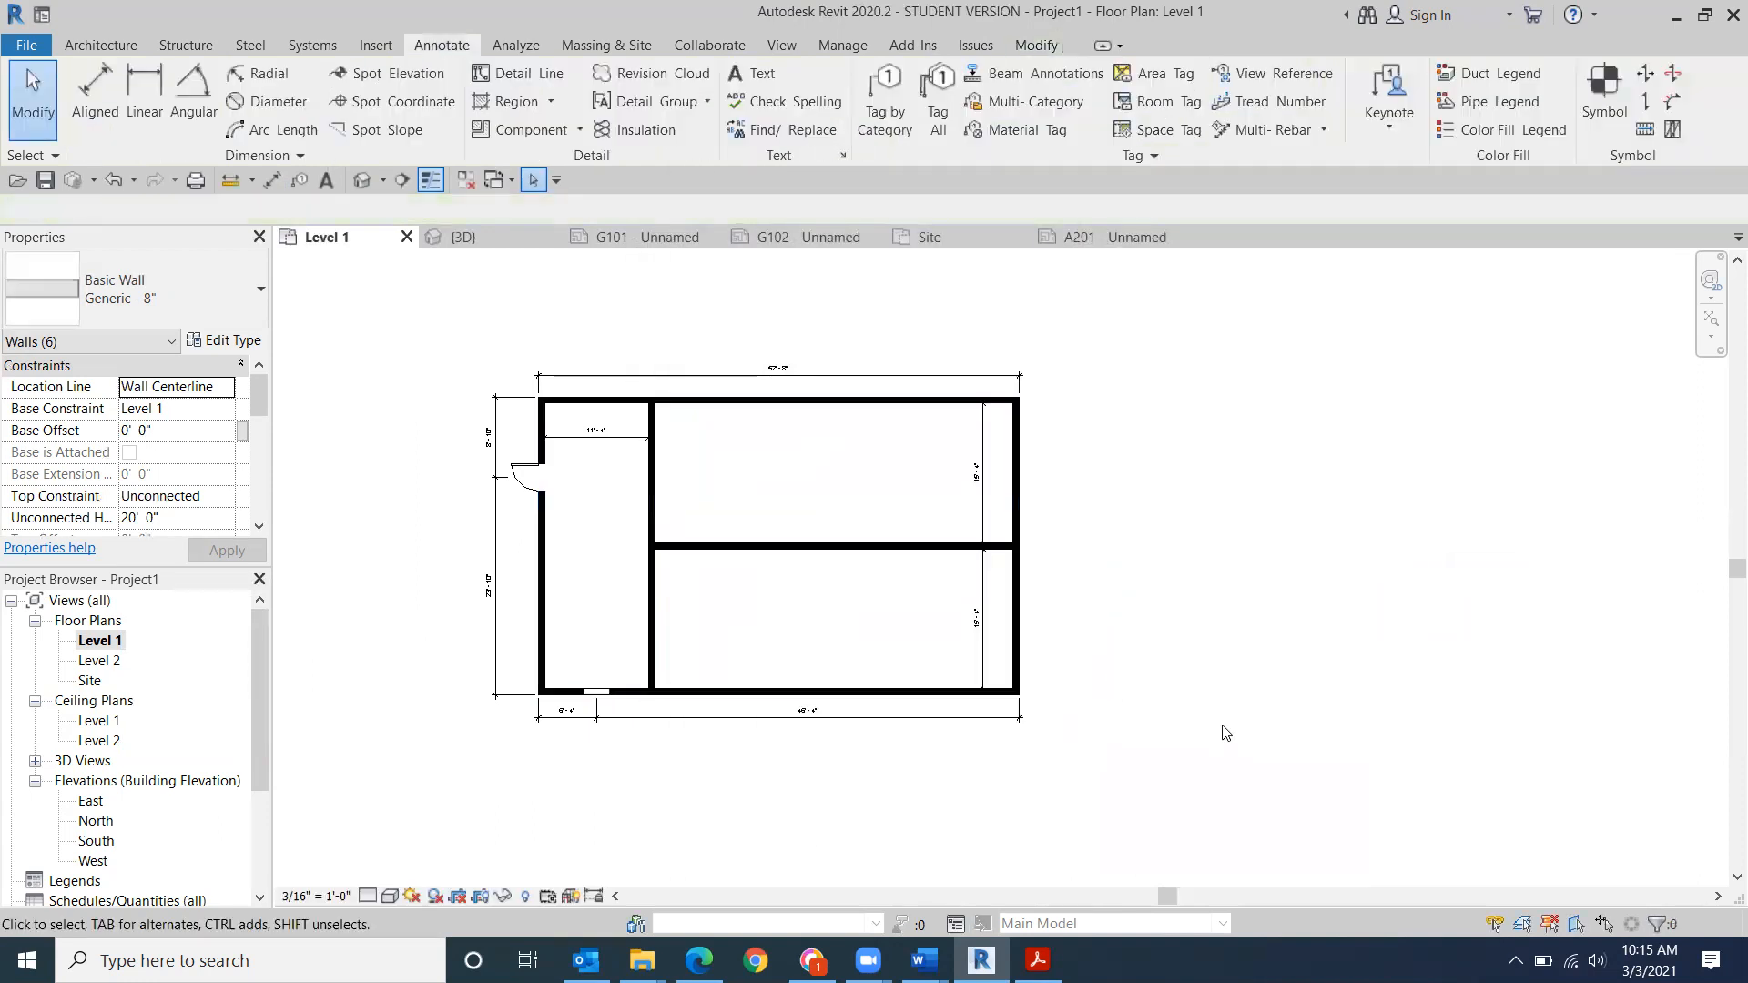
# - On sheet A201, nudge the Level 1 plan viewport slightly to the right within the title block border
pyautogui.scroll(-3, 109, 783)
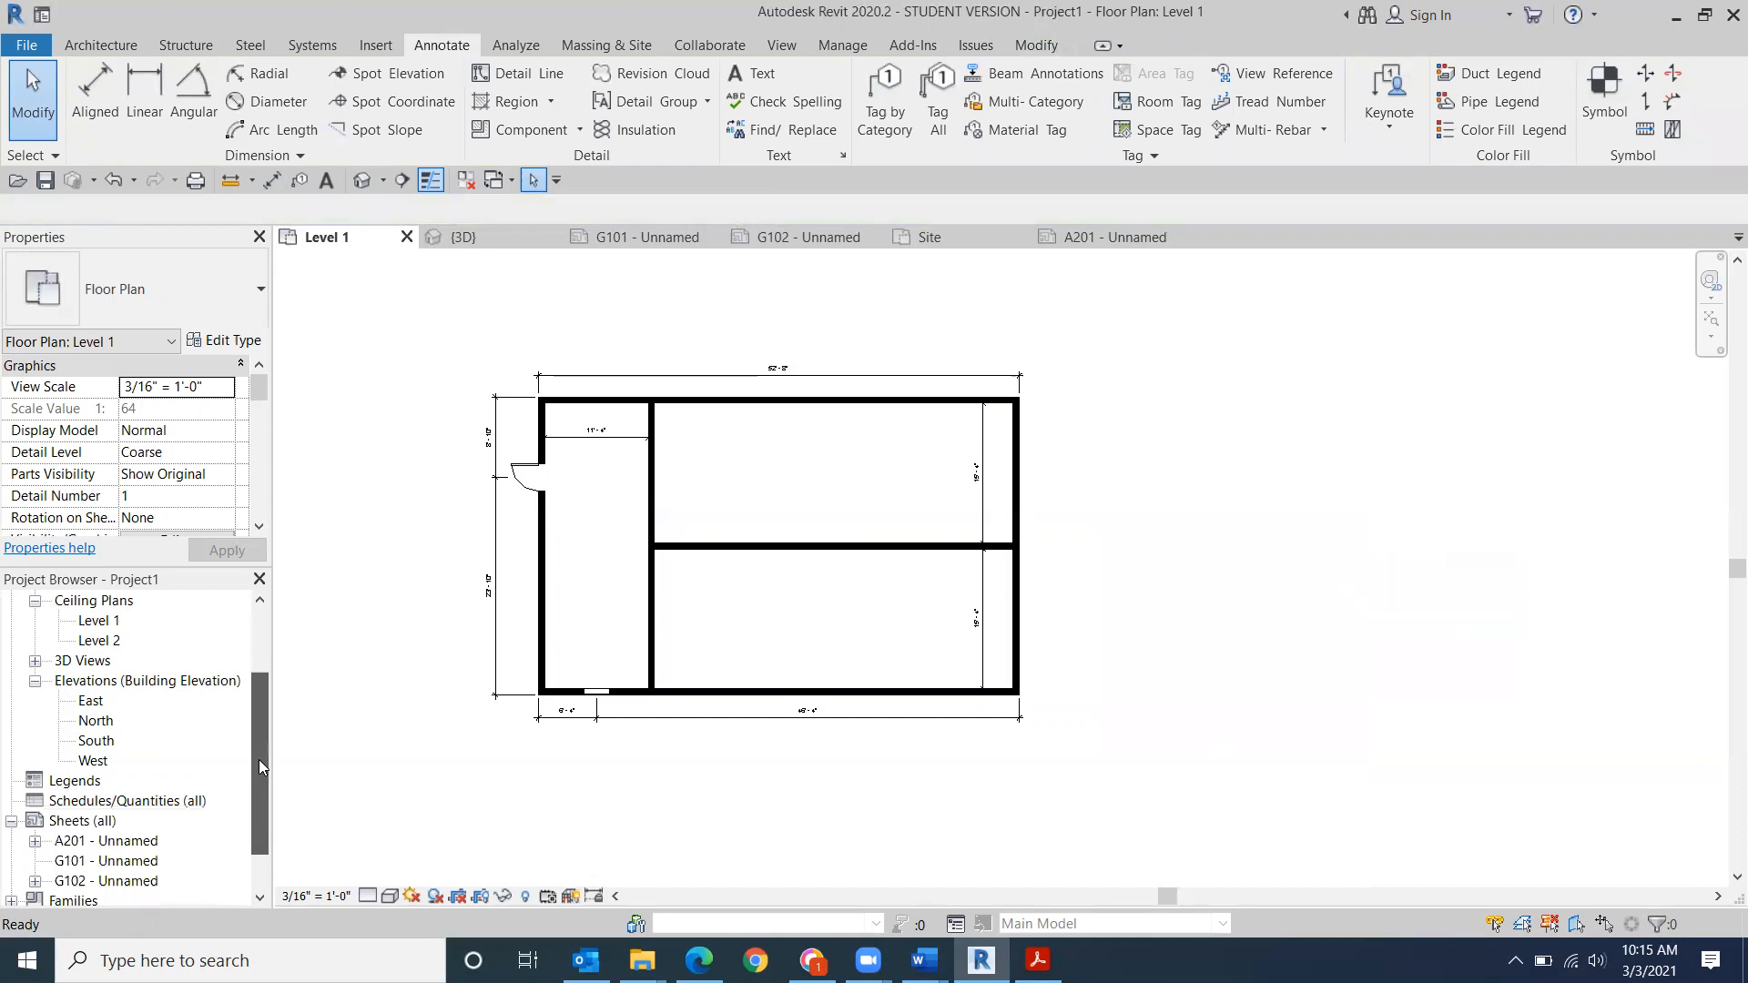
pyautogui.doubleClick(106, 780)
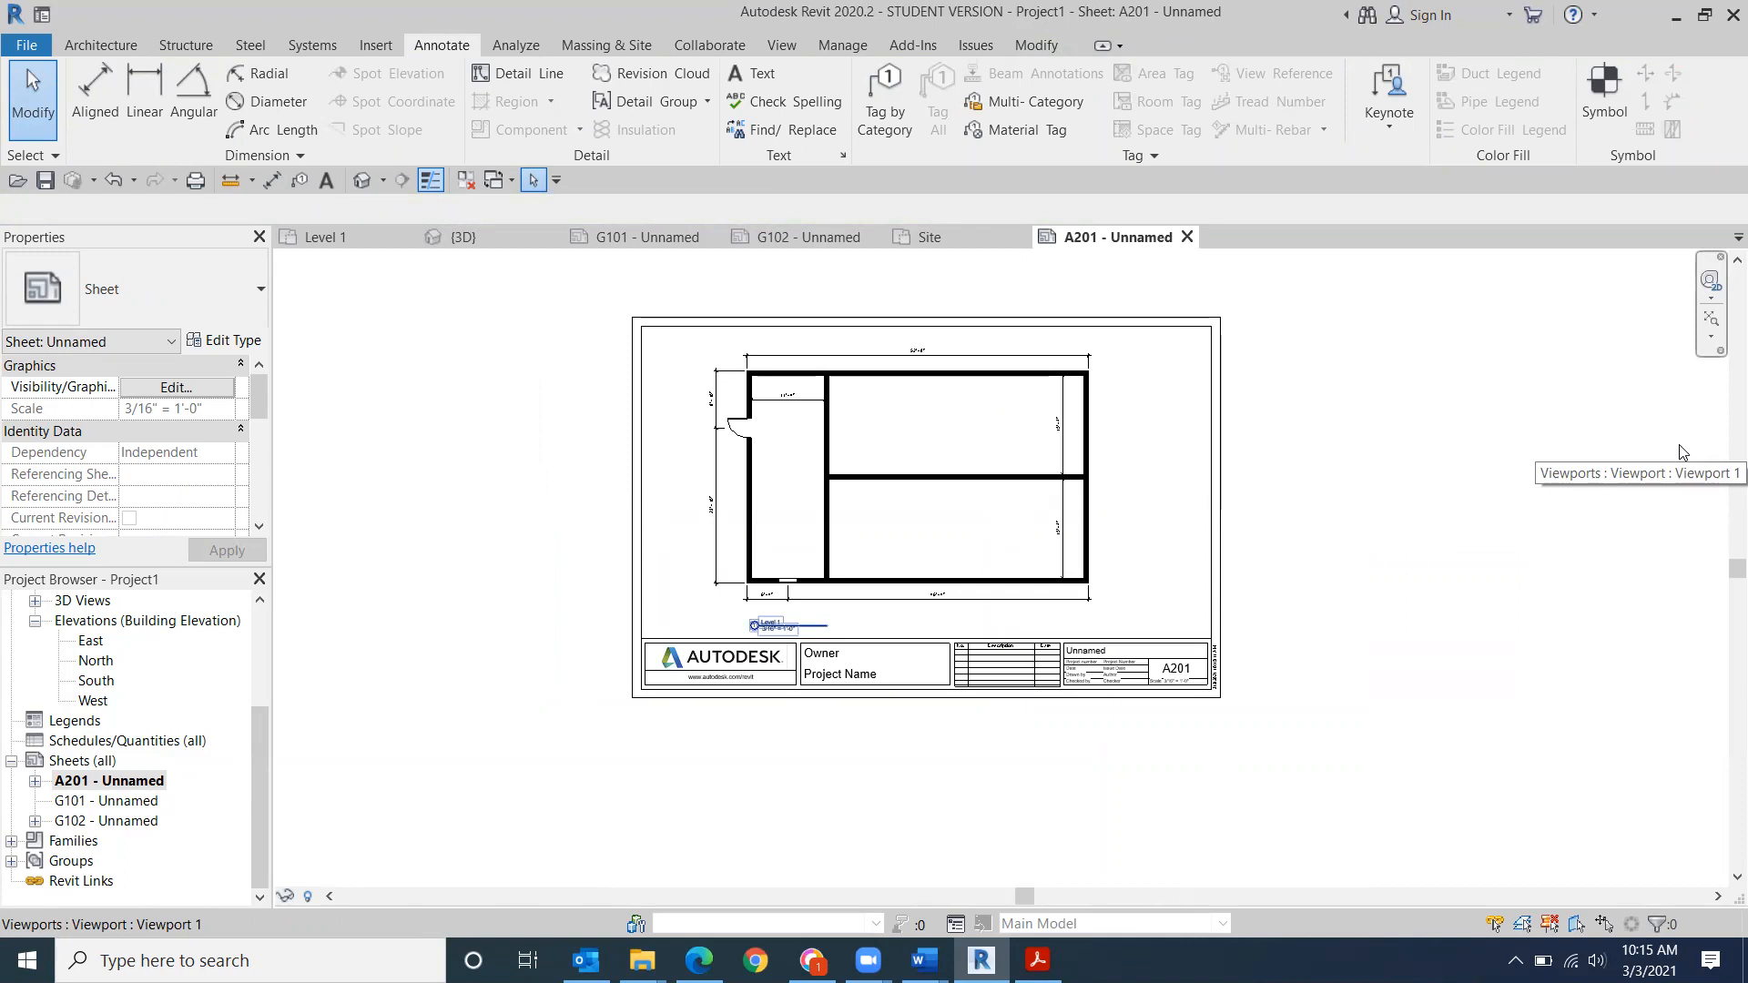
pyautogui.click(1109, 571)
pyautogui.press('Right')
pyautogui.press('Right')
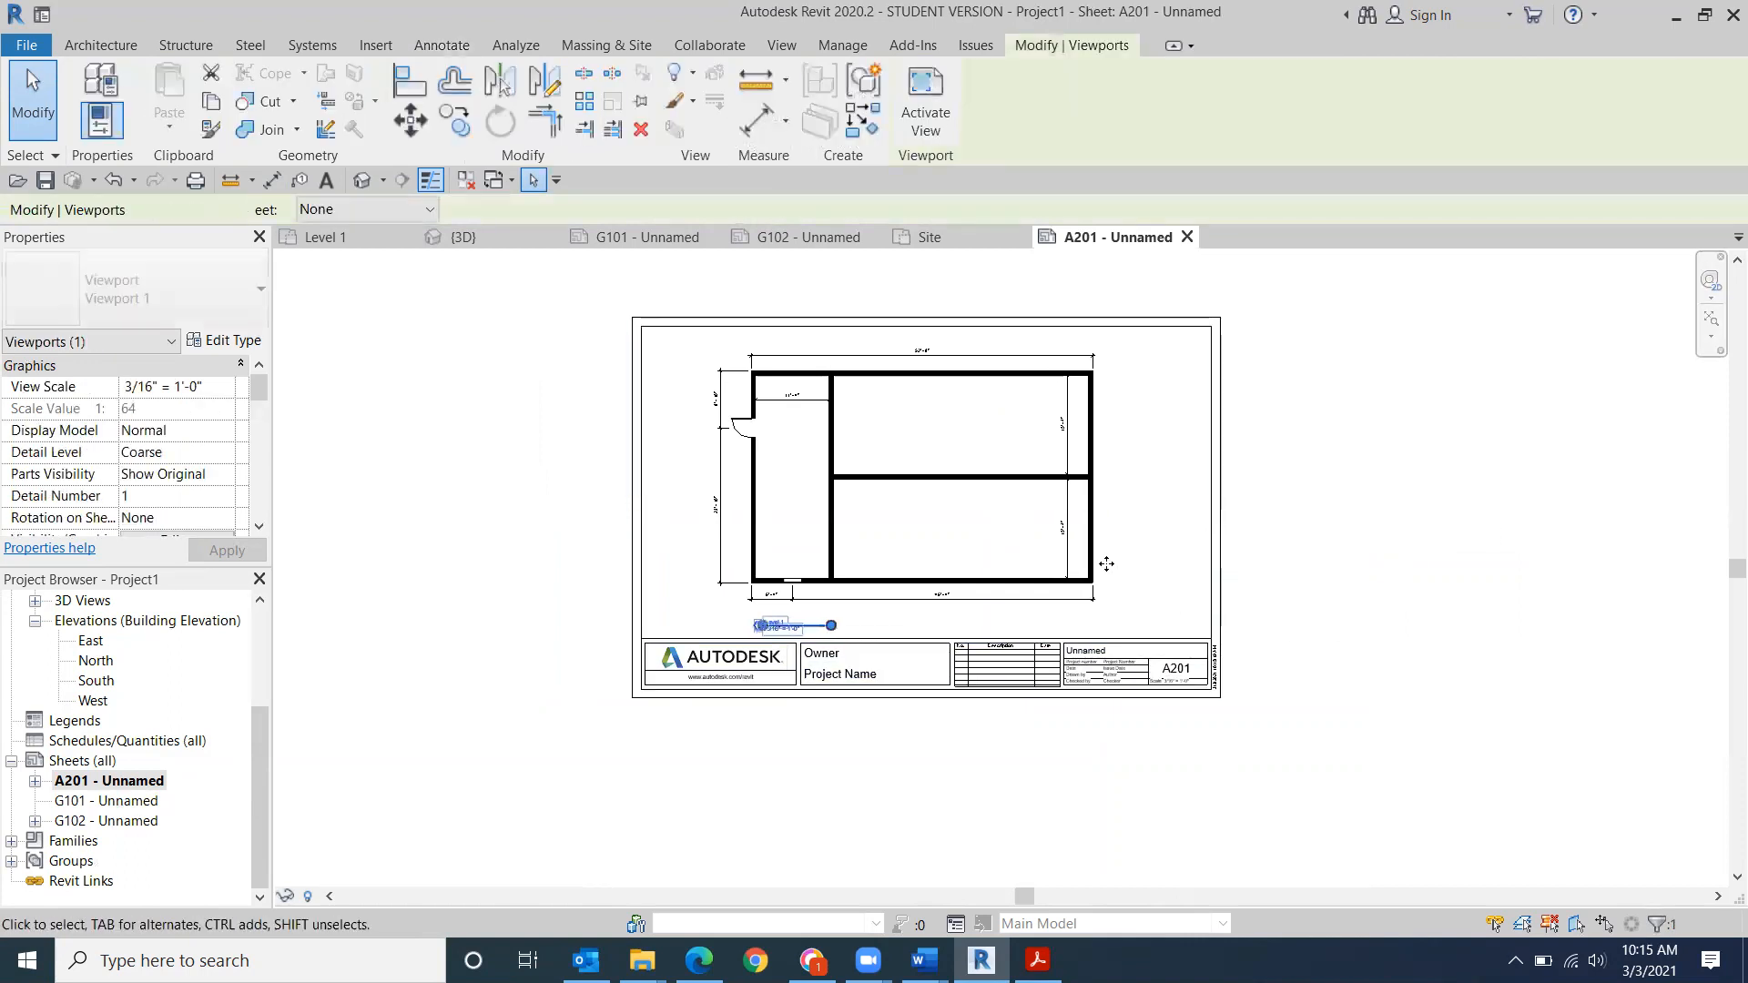
pyautogui.press('Right')
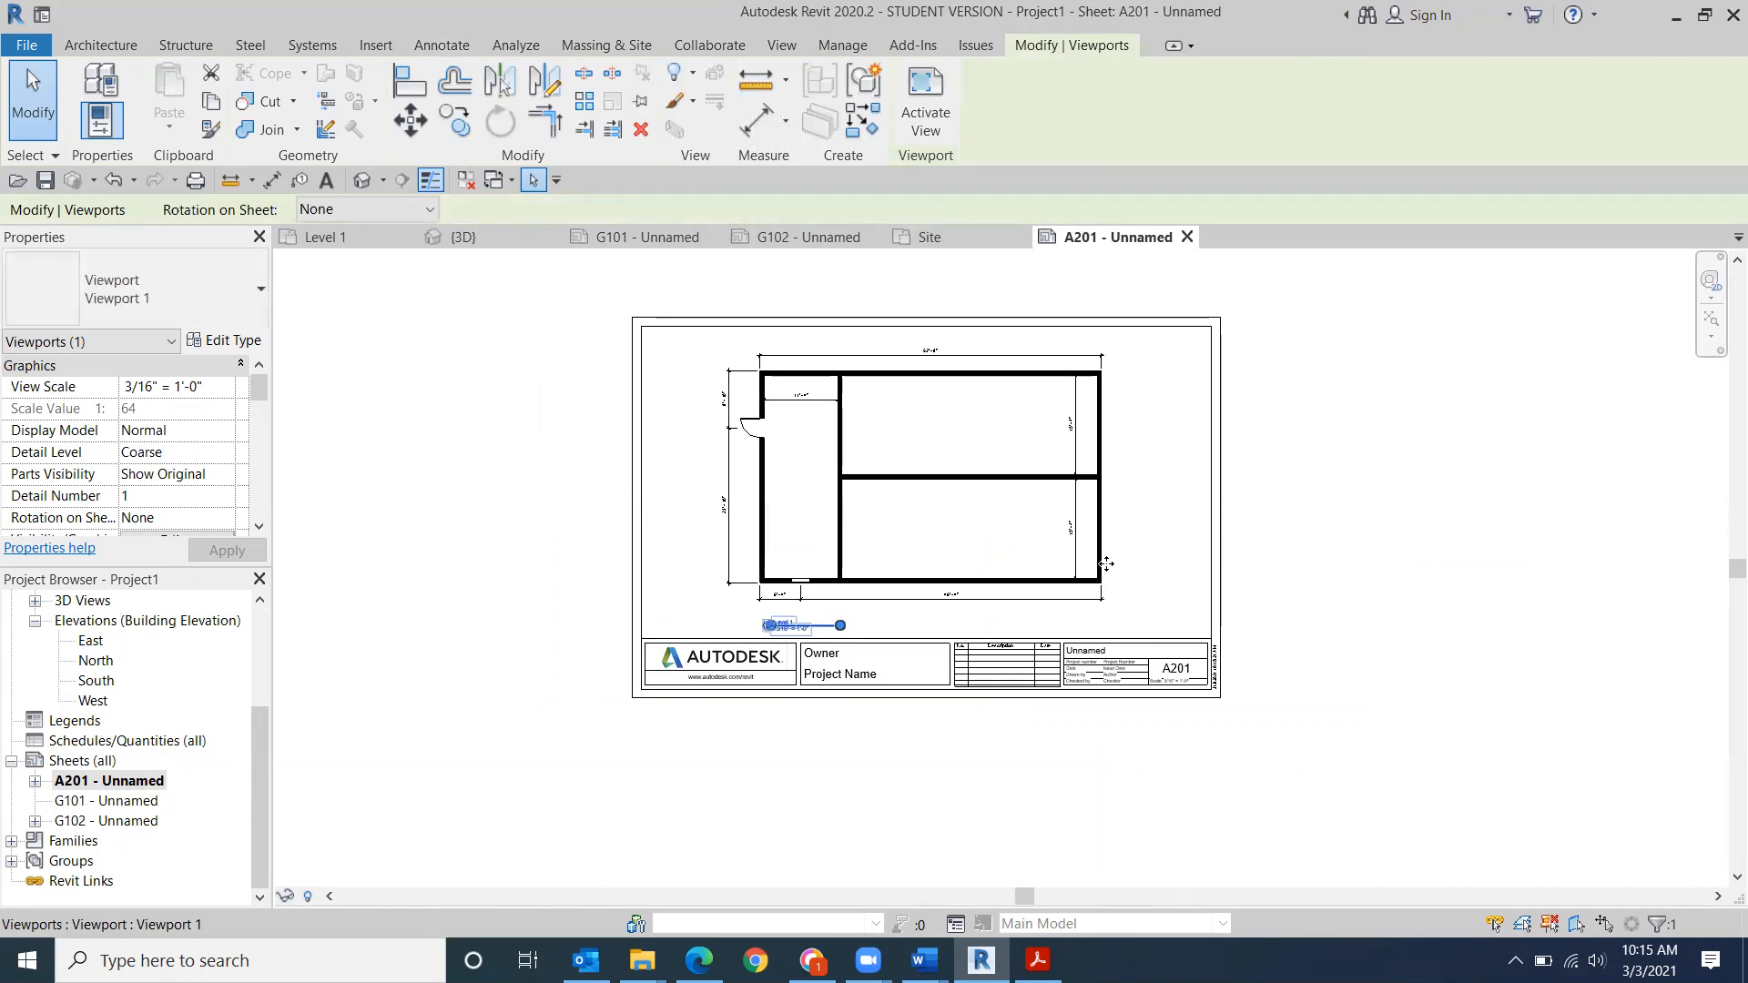
pyautogui.scroll(-3, 1519, 471)
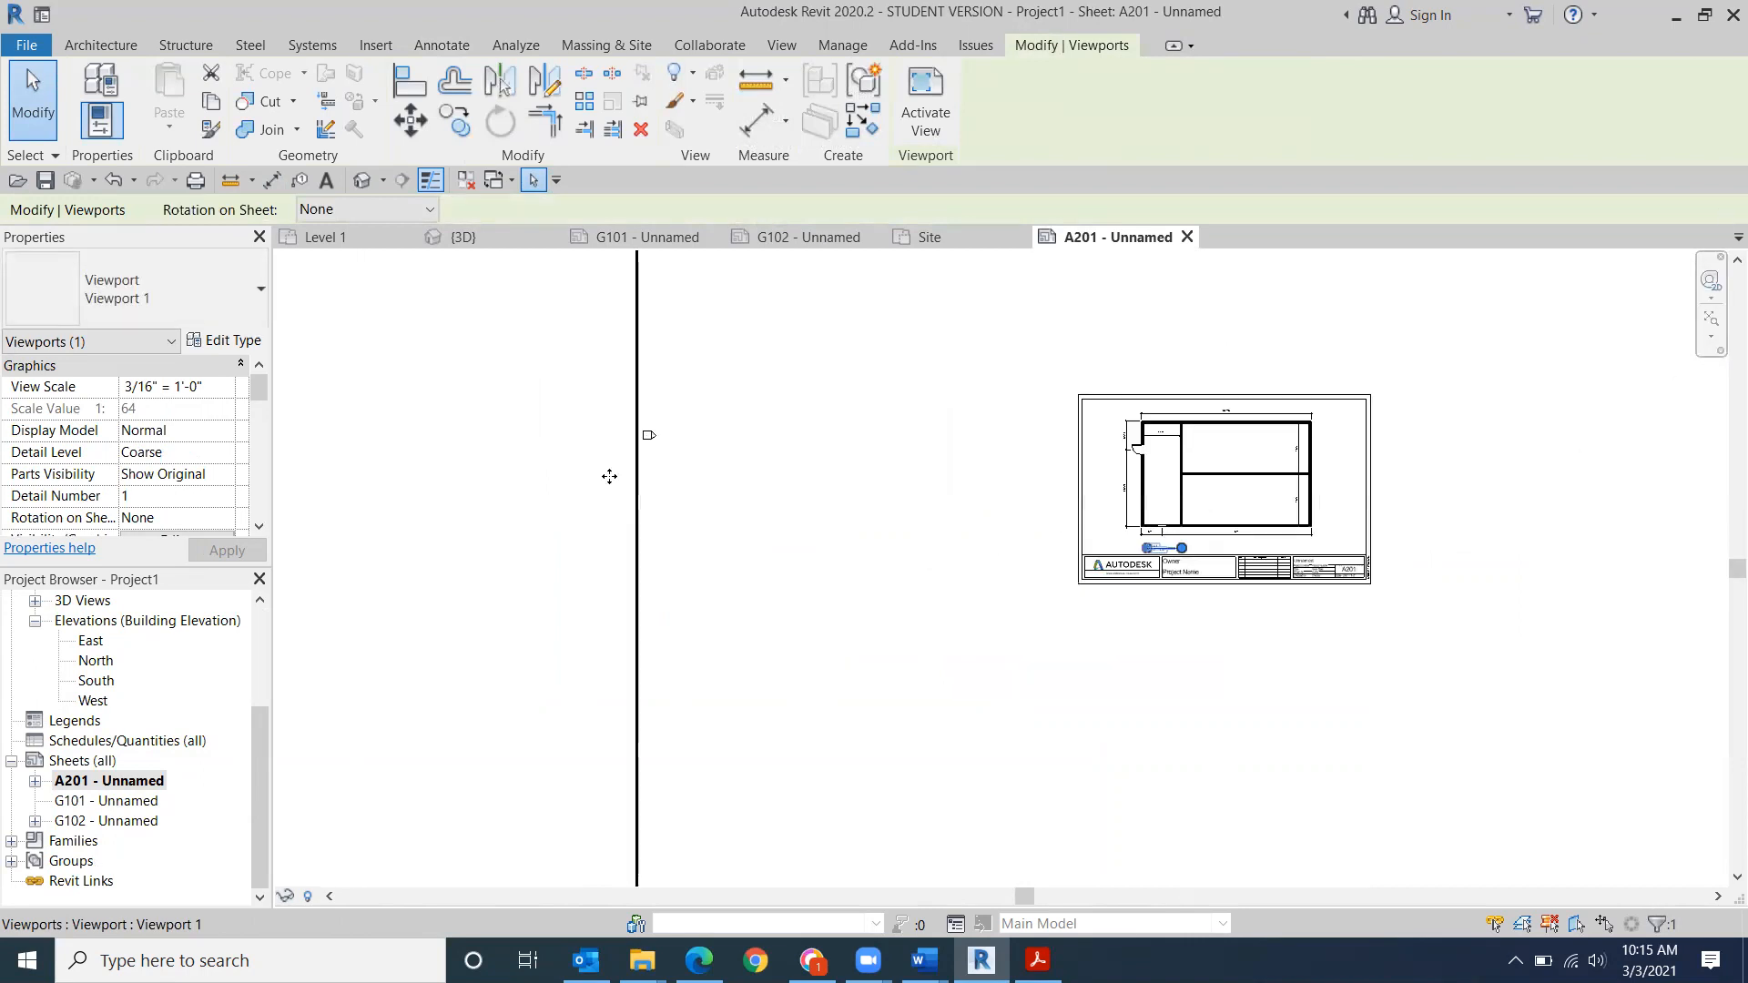
pyautogui.click(461, 496)
# - Print the current window of sheet A201 with Microsoft Print to PDF
pyautogui.moveTo(1177, 553); pyautogui.dragTo(476, 529, button='middle')
pyautogui.scroll(1, 477, 529)
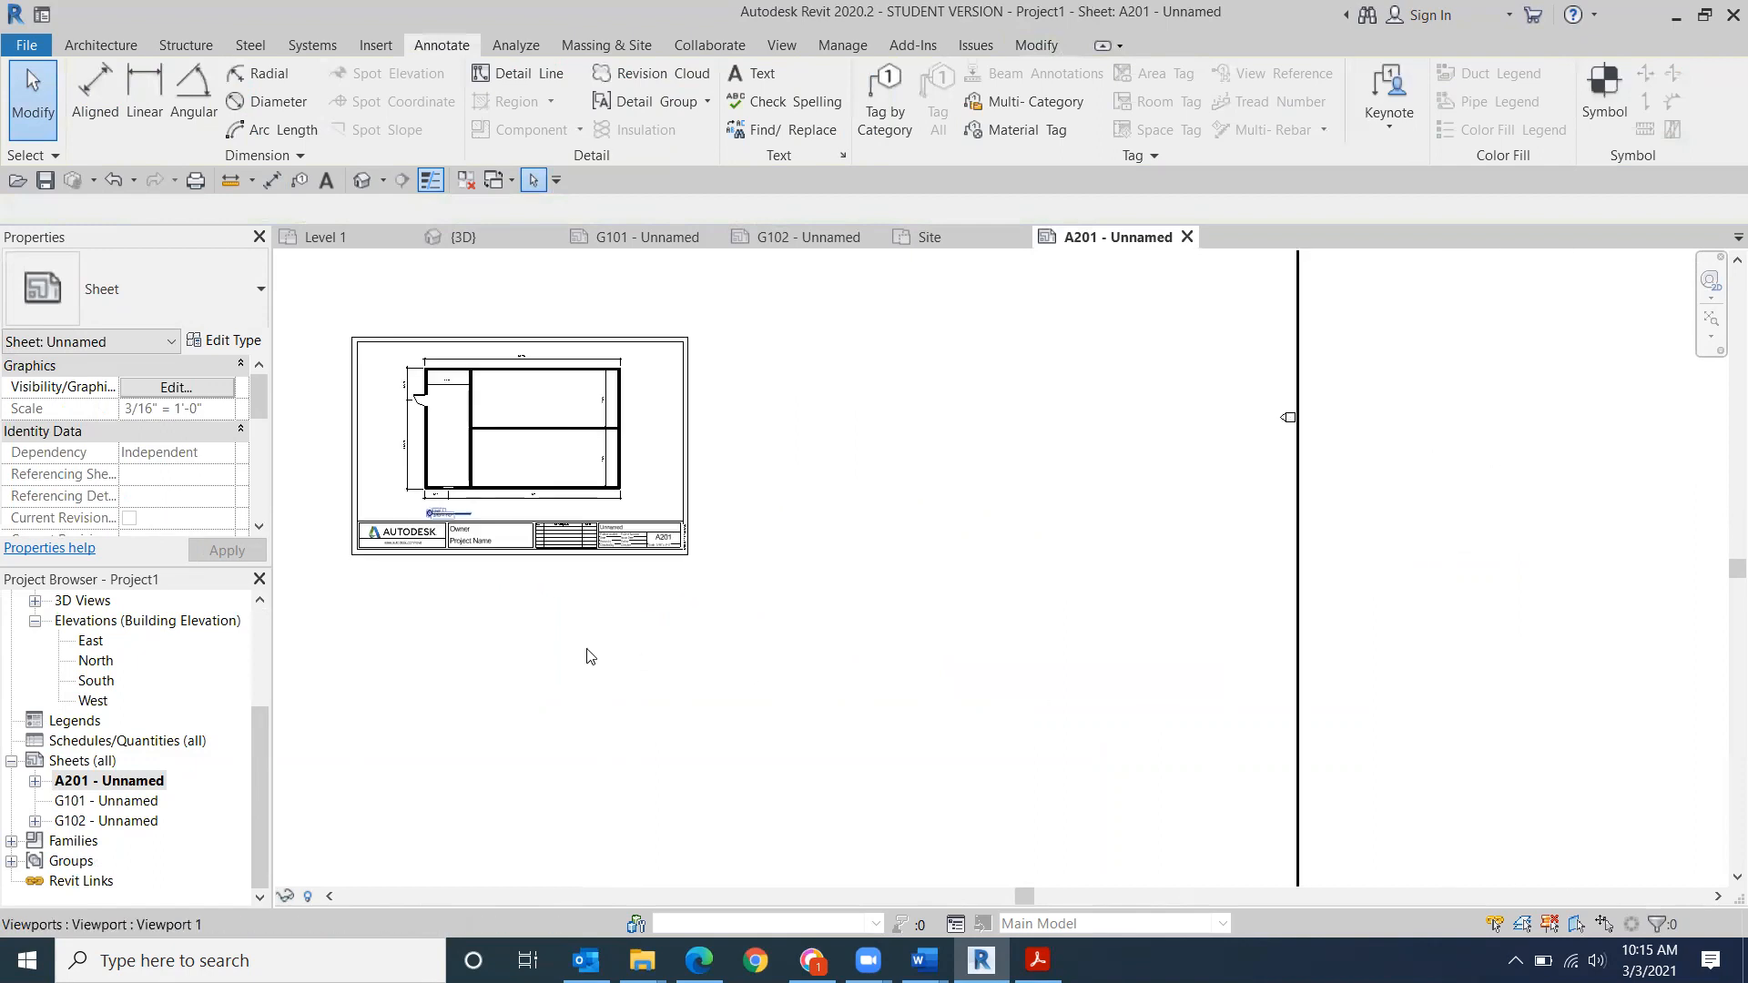
pyautogui.scroll(-2, 636, 662)
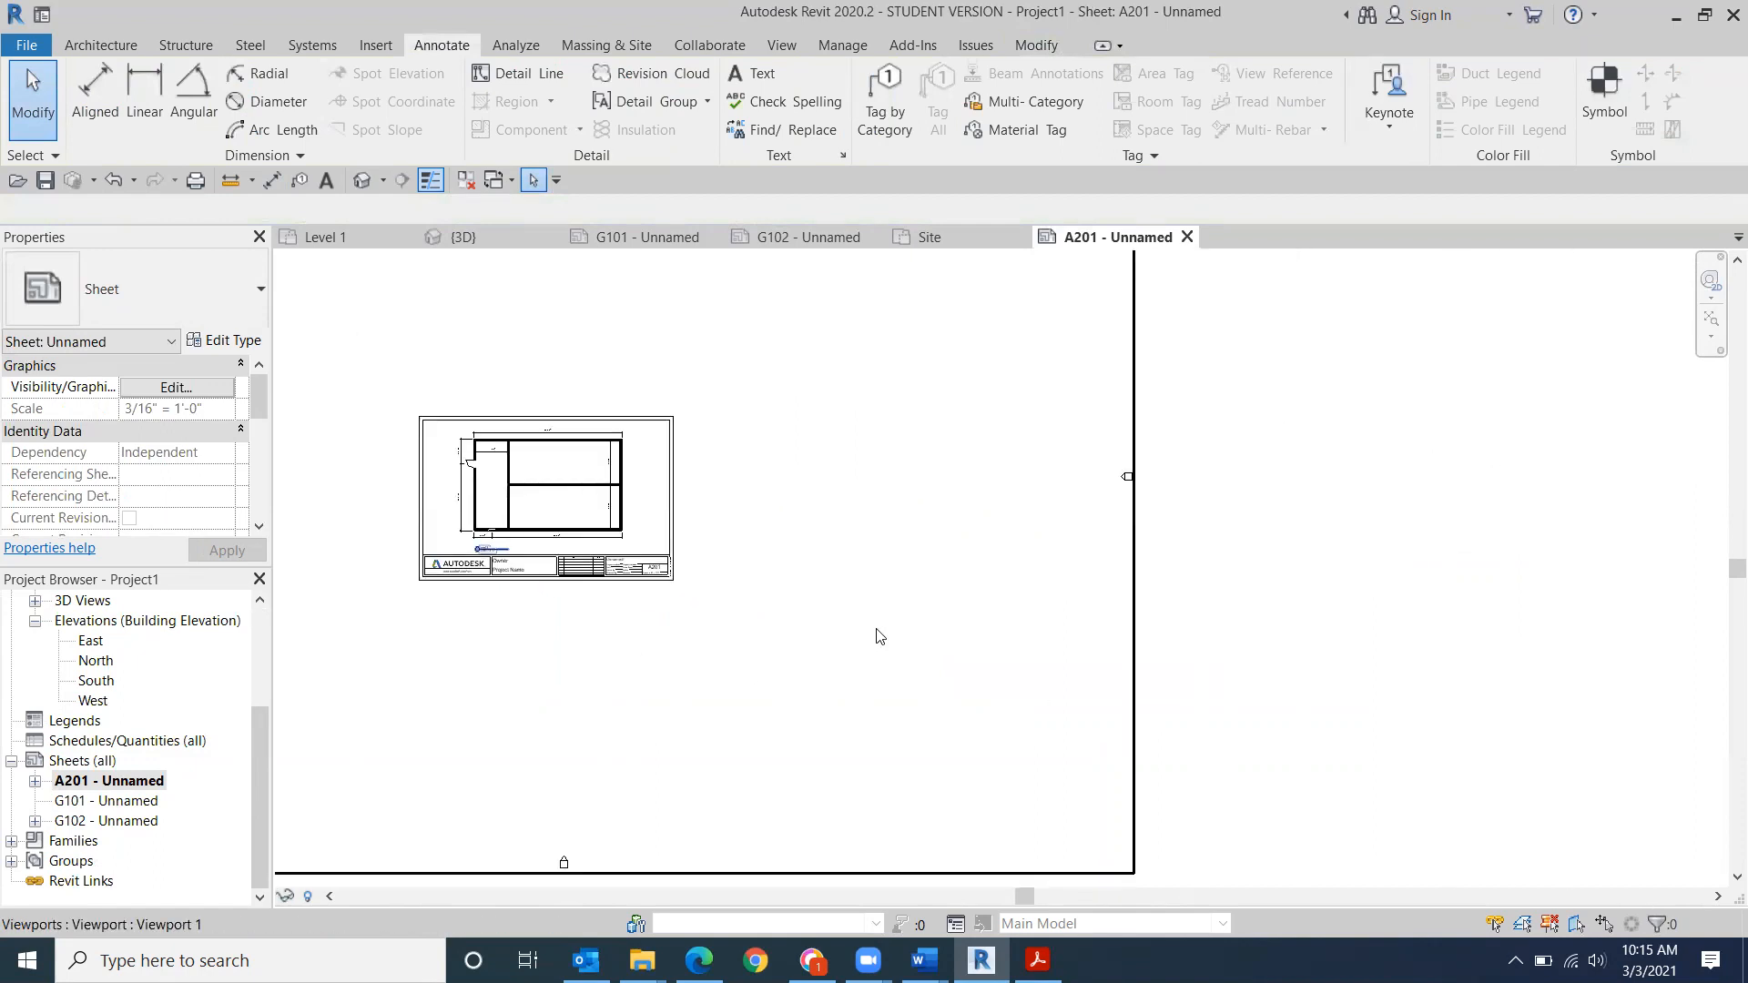
pyautogui.scroll(3, 524, 531)
pyautogui.moveTo(598, 573); pyautogui.dragTo(828, 679, button='middle')
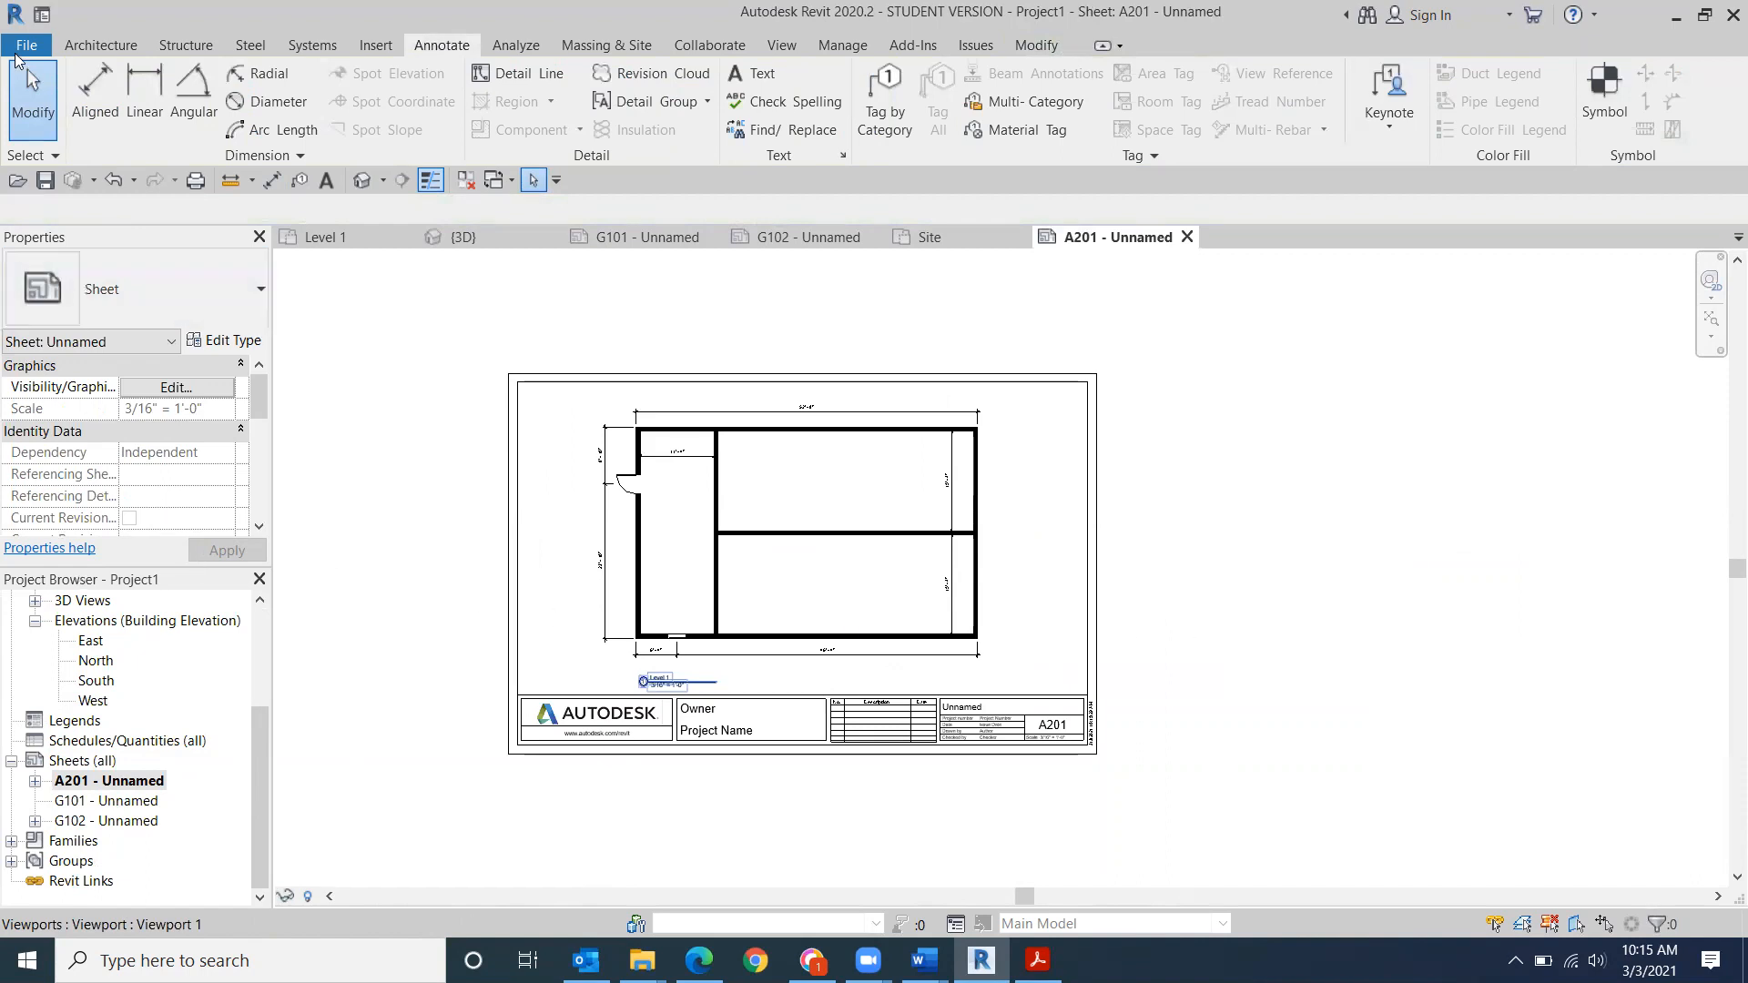
pyautogui.click(25, 45)
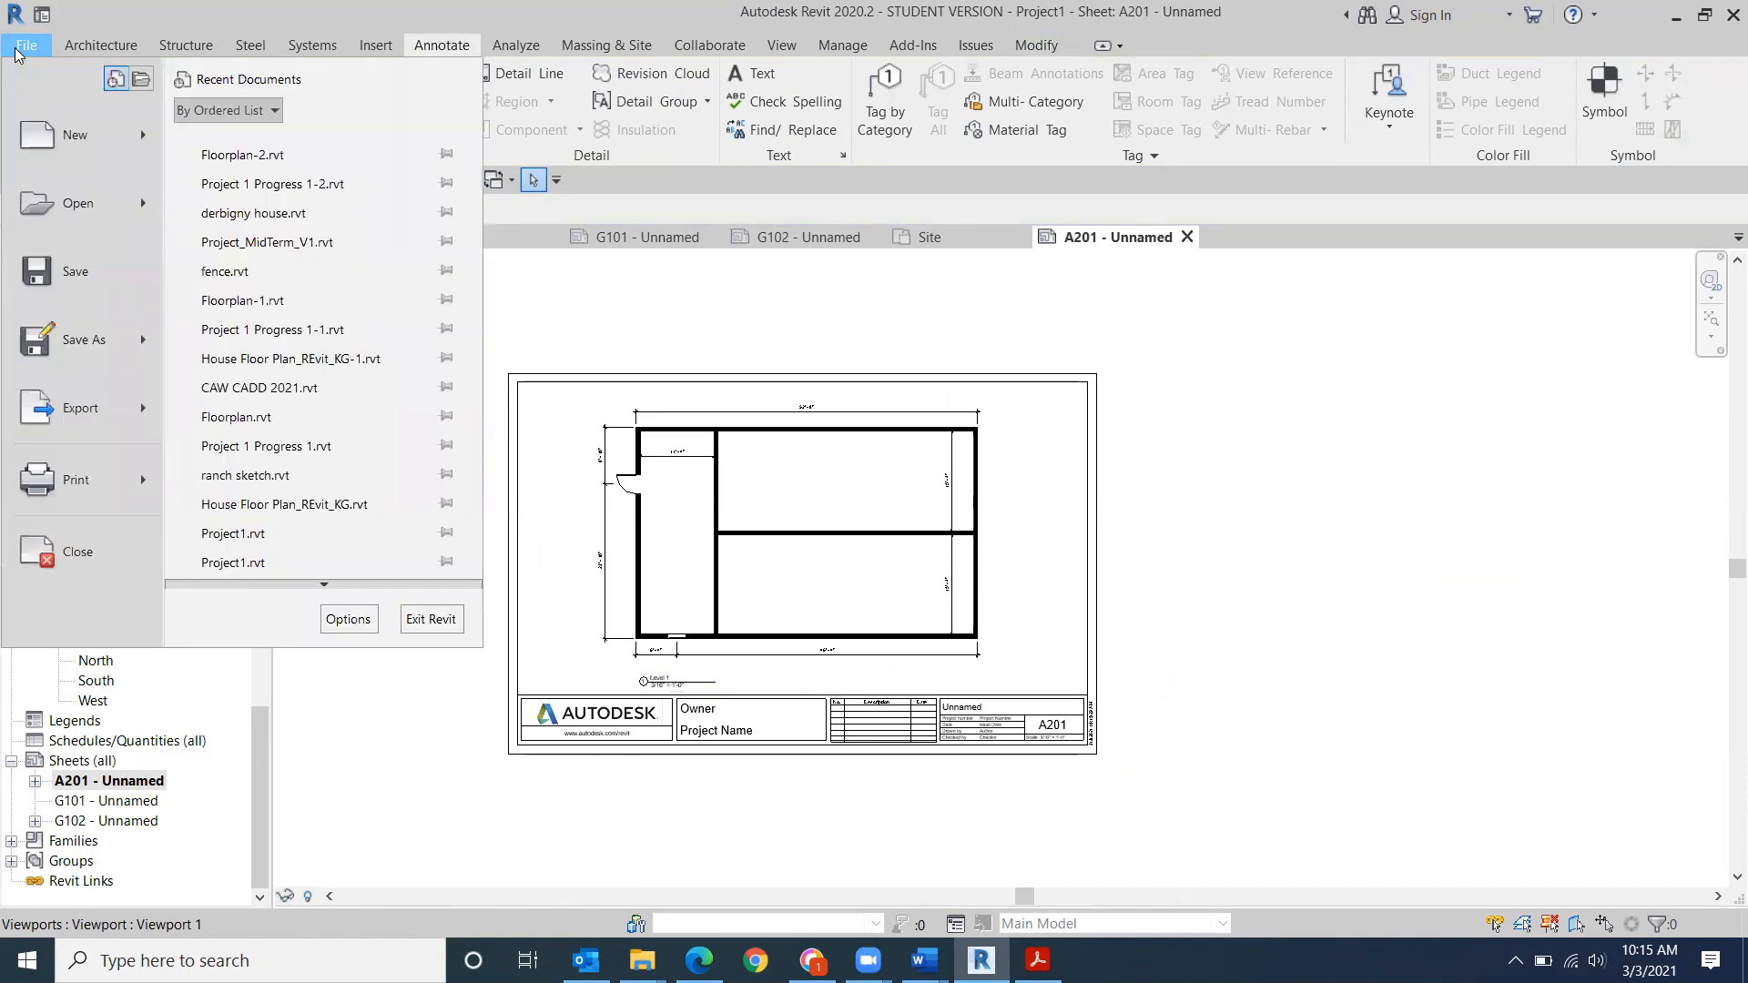
pyautogui.click(58, 464)
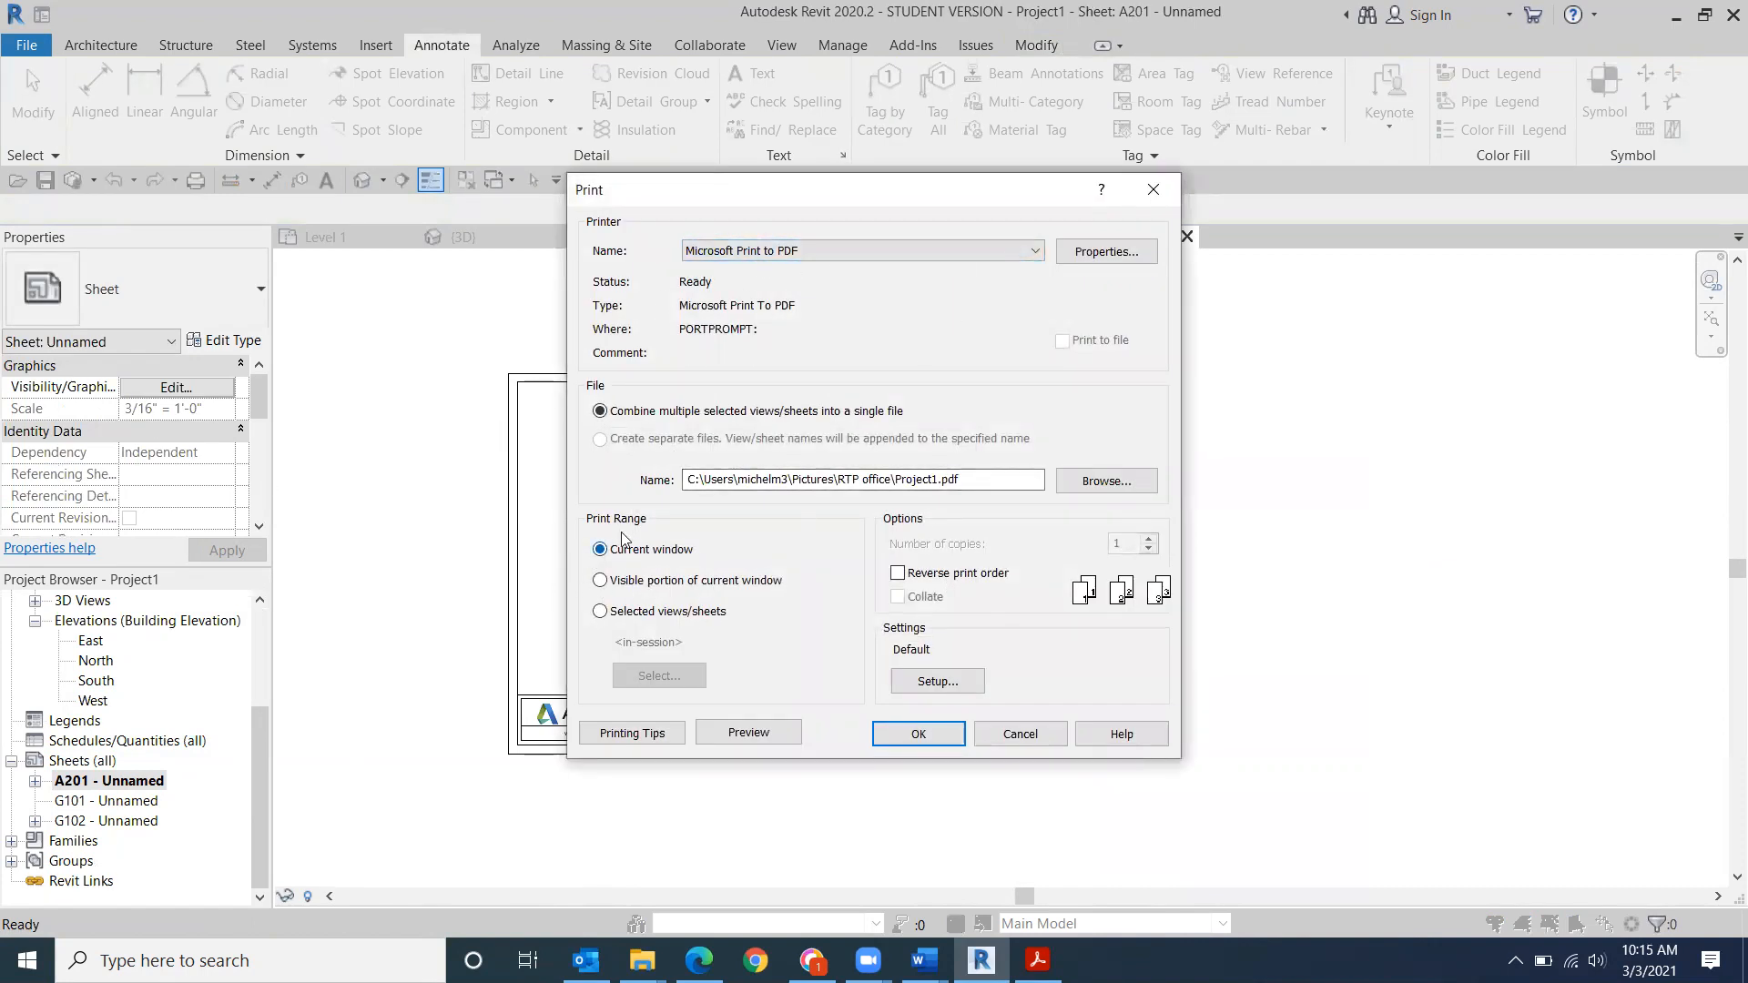
pyautogui.click(927, 731)
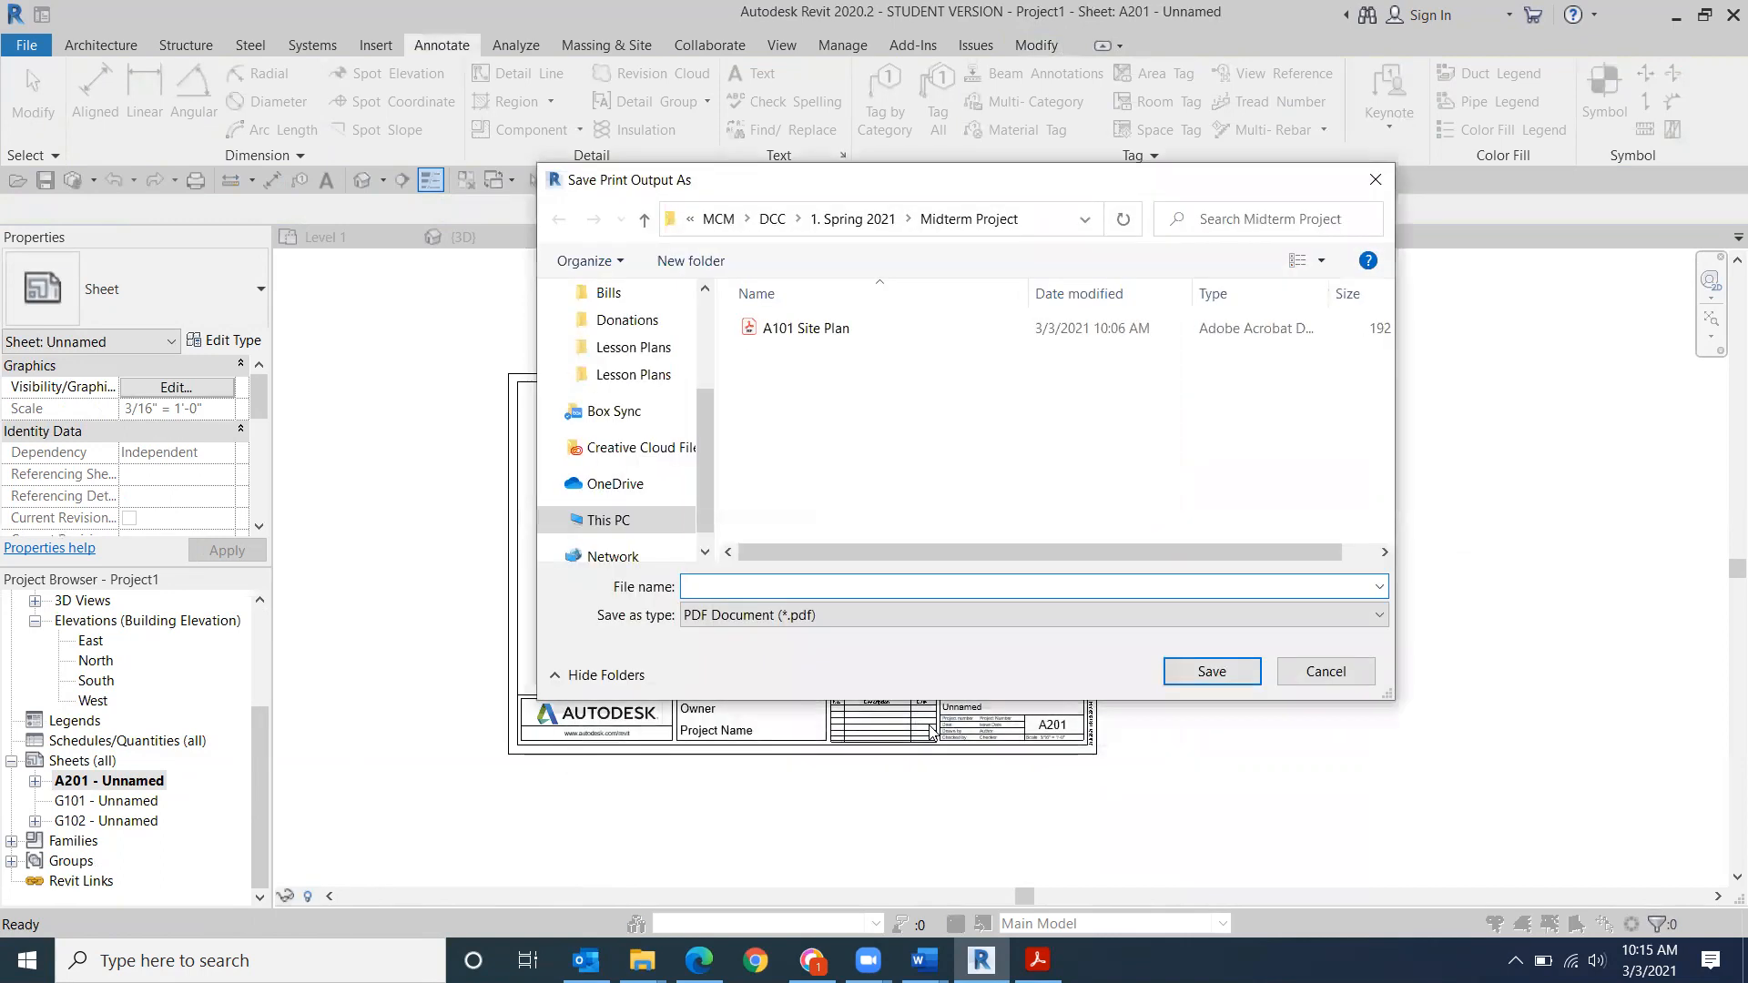
# - Save the print output as "A201 Floor PLan" in the Midterm Project folder
pyautogui.write('A')
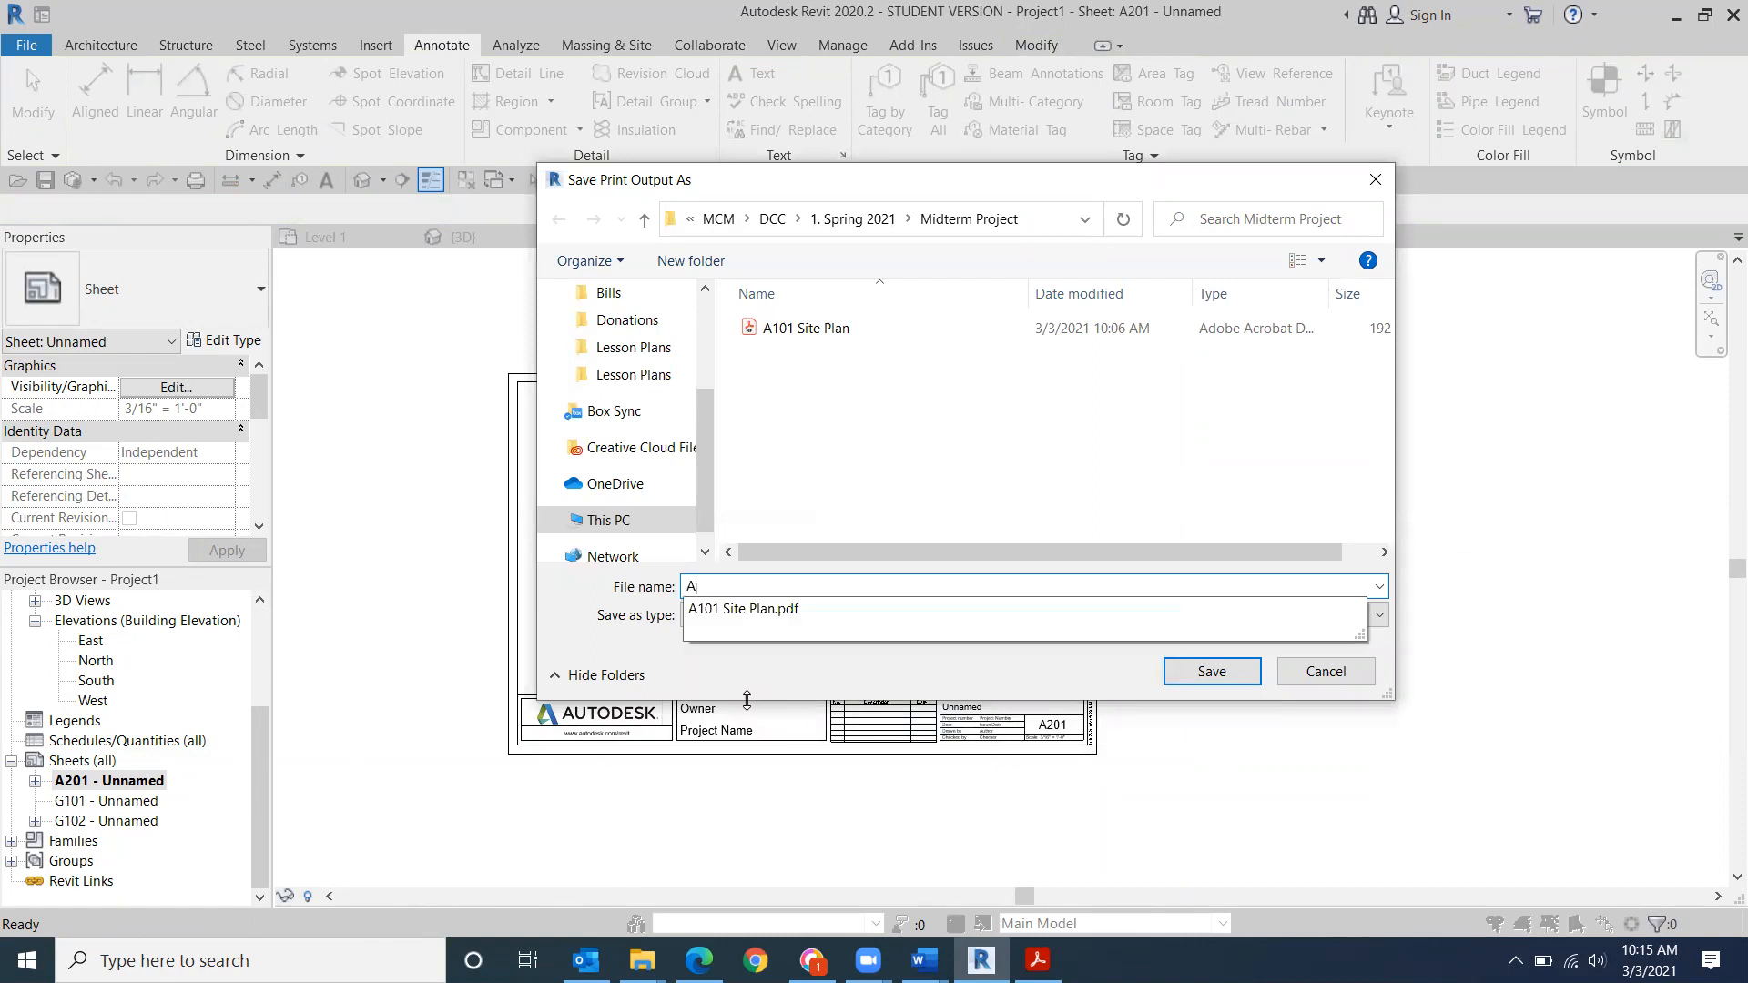
pyautogui.write('201')
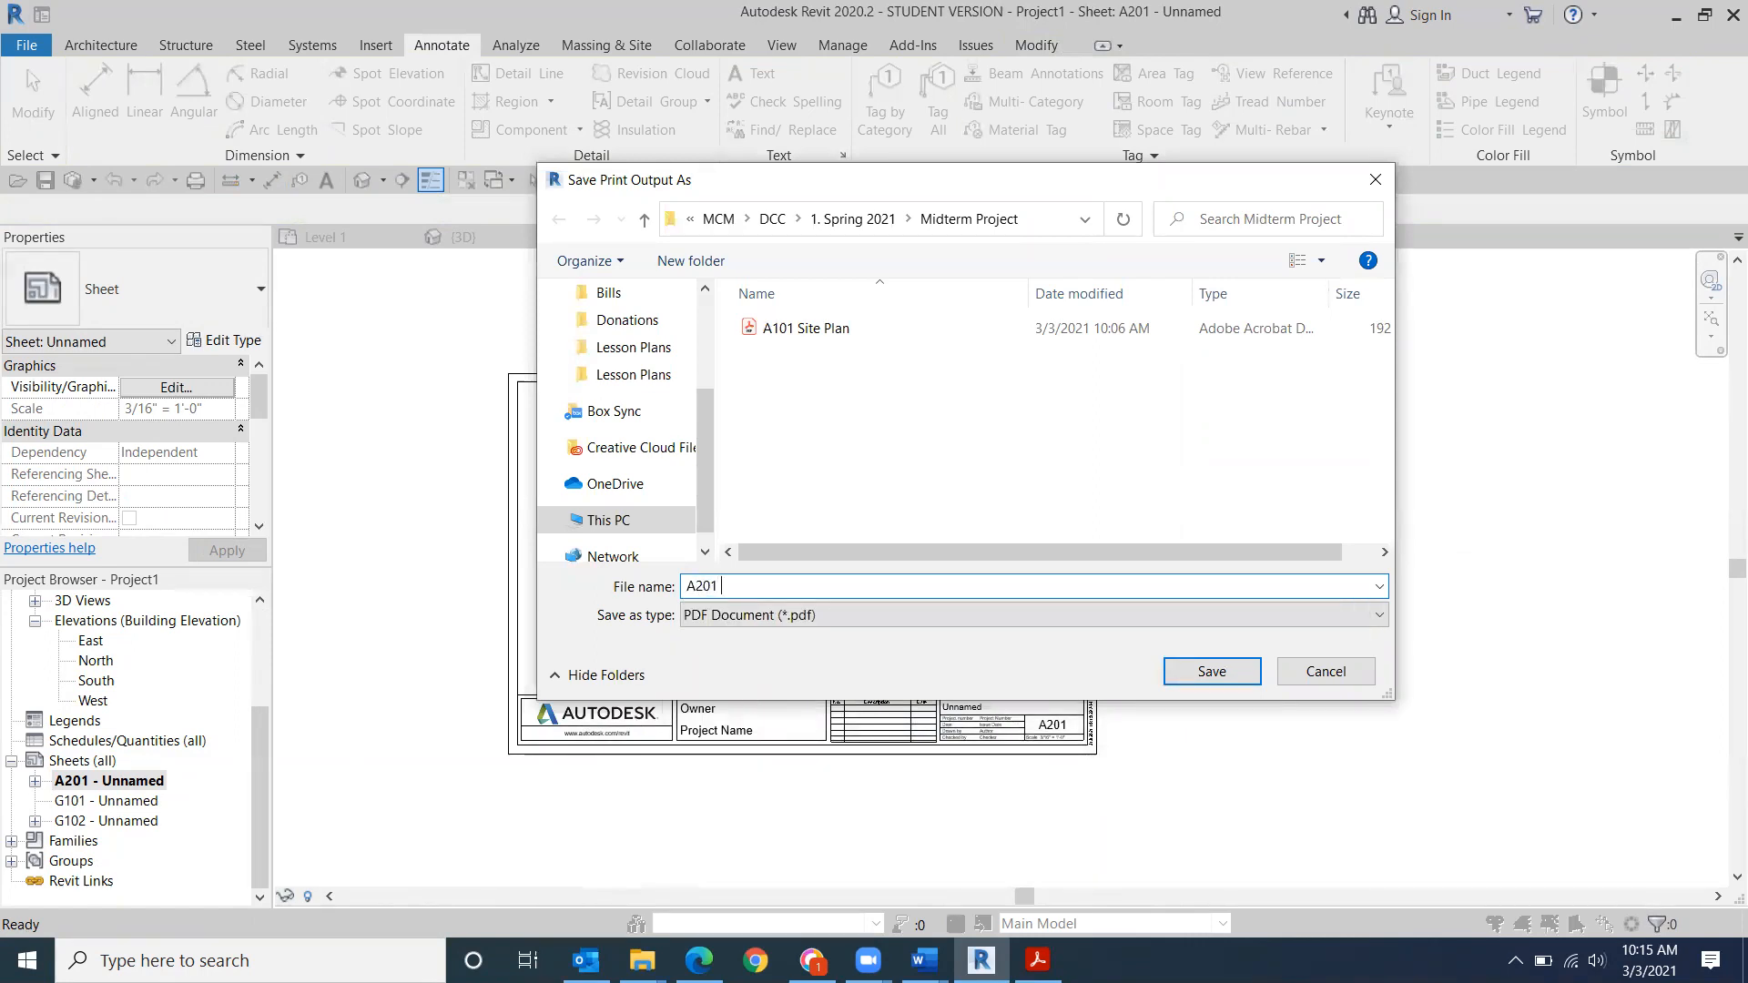
pyautogui.write(' Floor PIN')
pyautogui.press('BackSpace')
pyautogui.press('BackSpace')
pyautogui.write('Lan')
pyautogui.click(1212, 671)
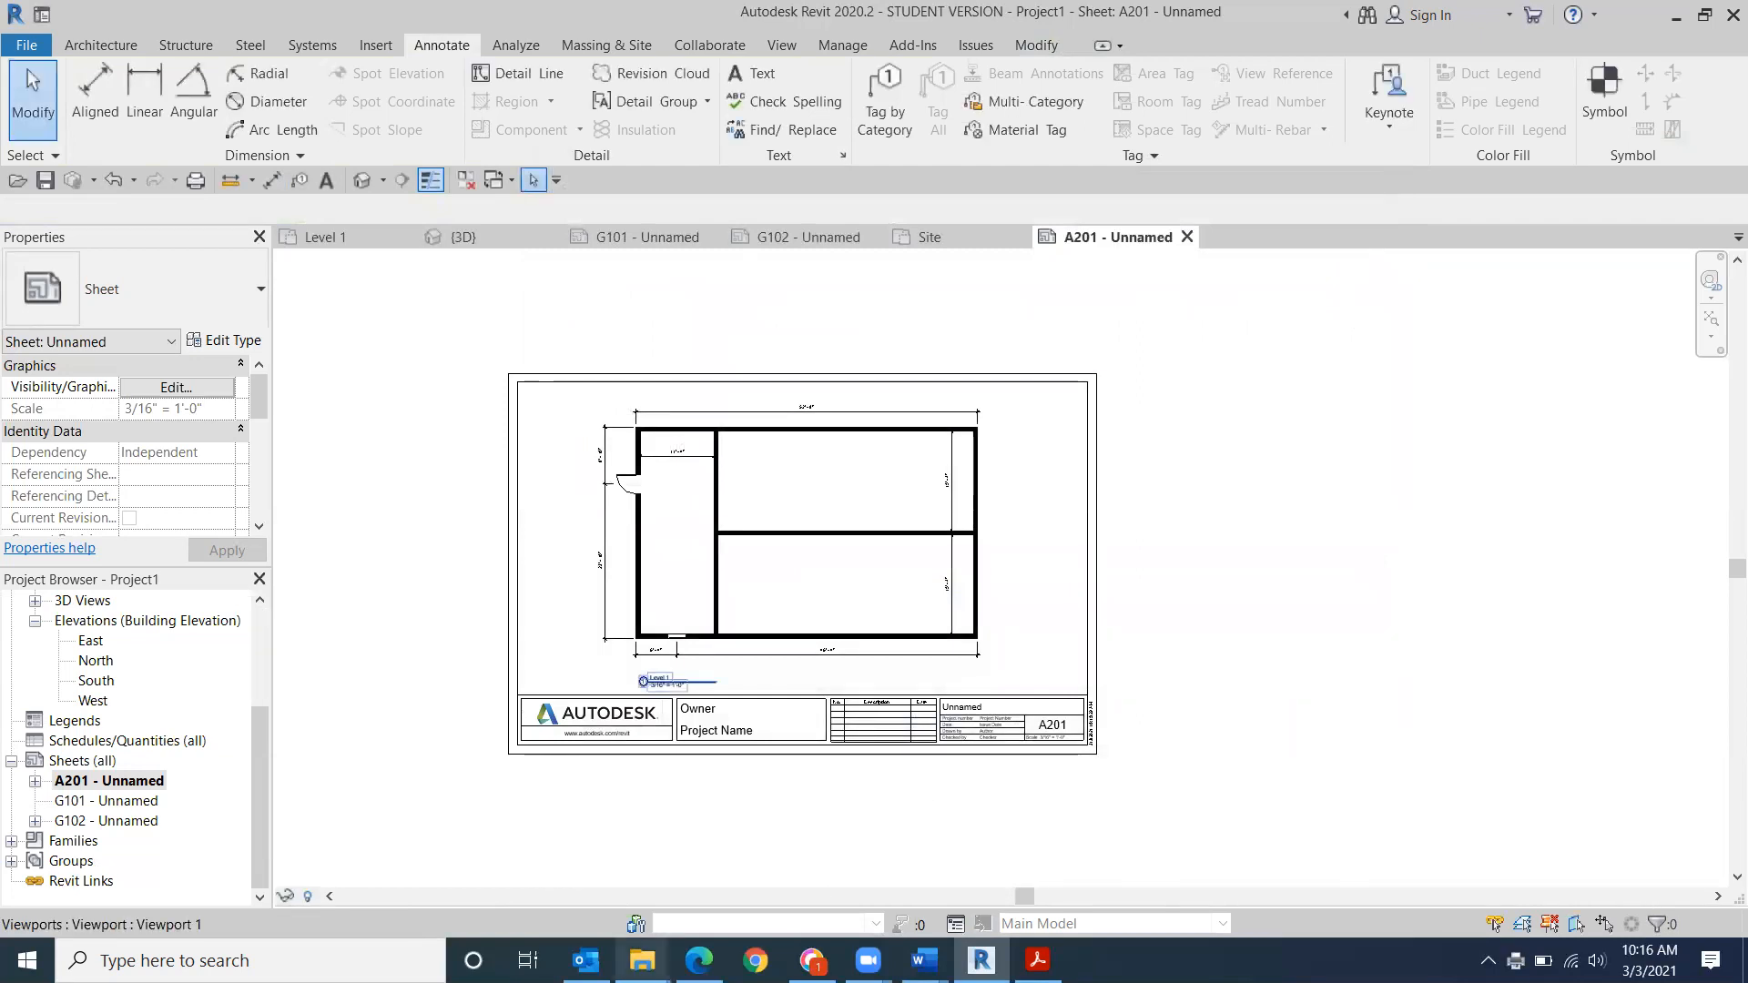
# - Open the A201 Floor PLan PDF from File Explorer's recent files in Acrobat to inspect the printed sheet
pyautogui.moveTo(642, 961)
pyautogui.click(520, 869)
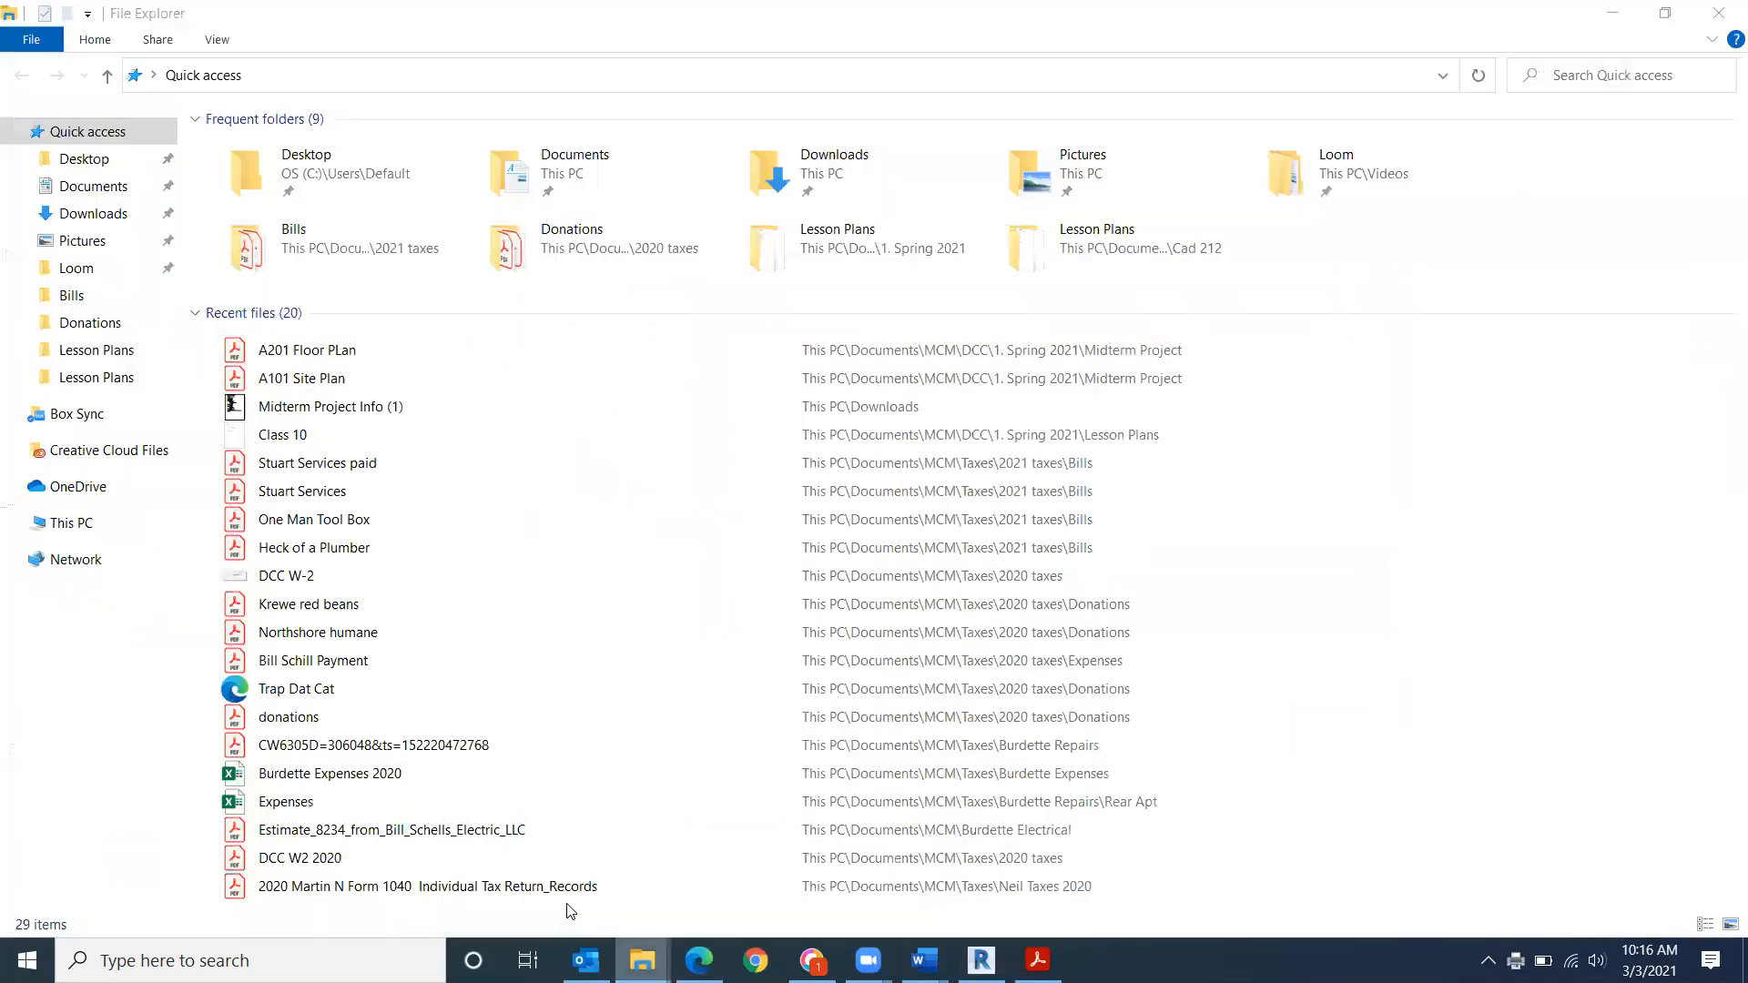
pyautogui.doubleClick(461, 349)
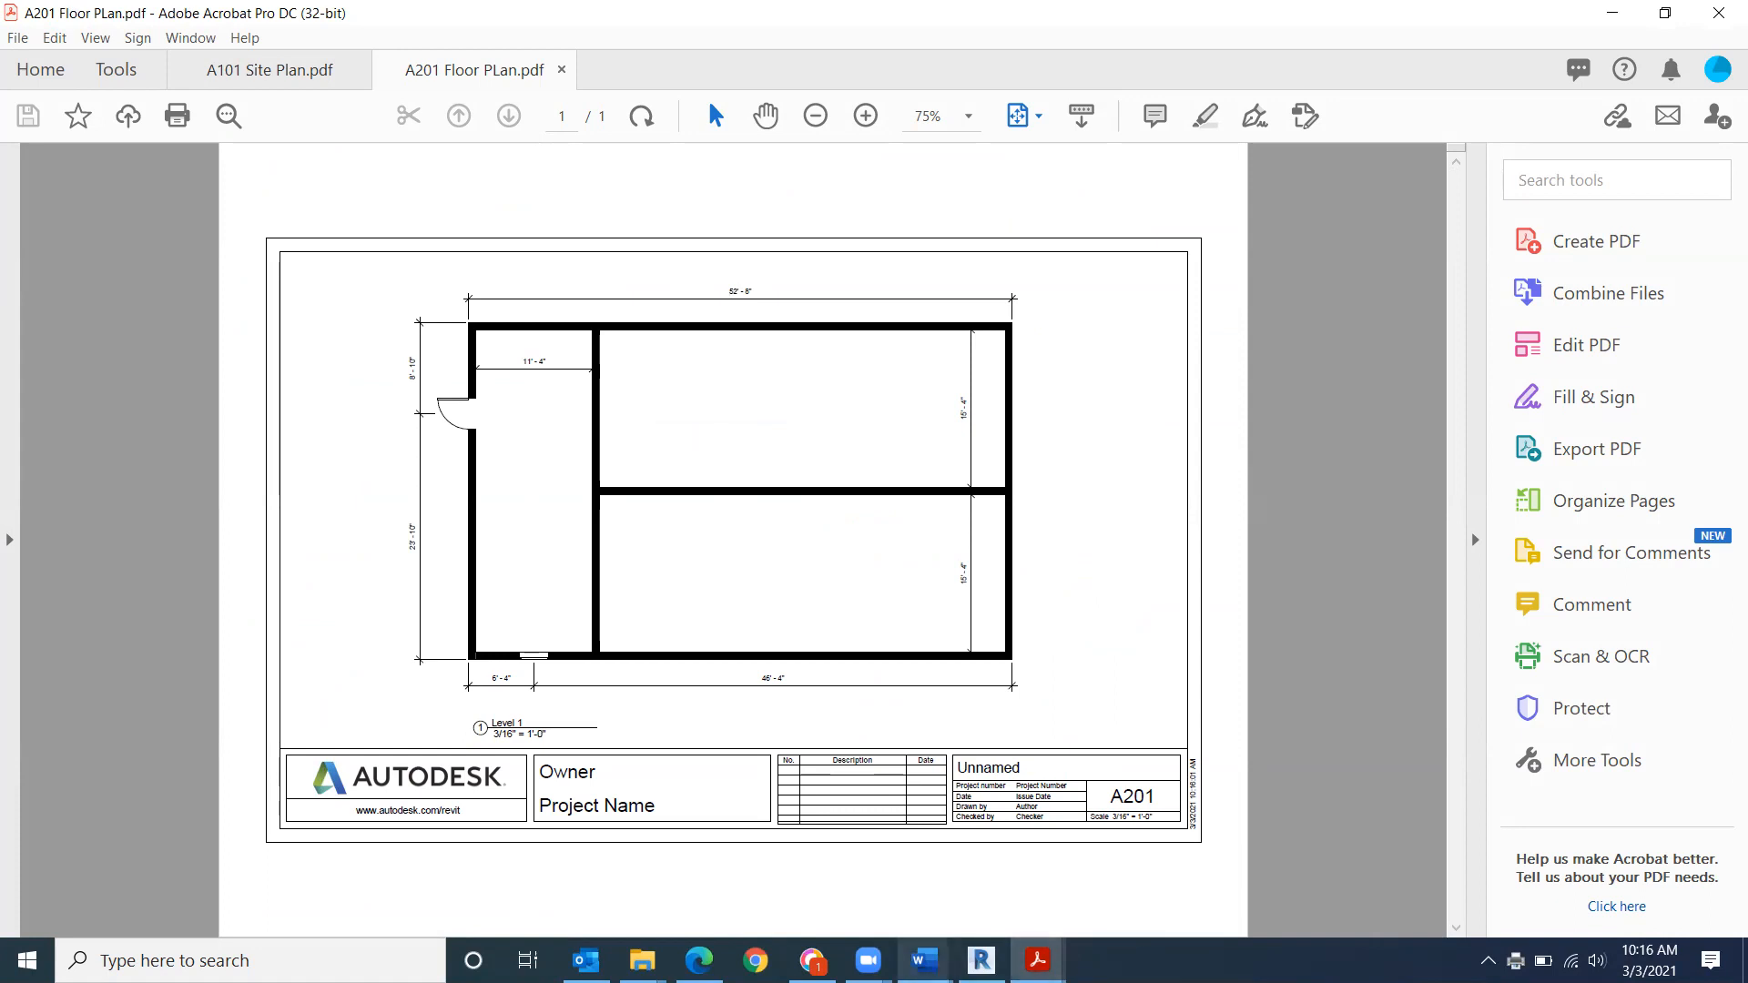
# - Switch to the Midterm Project Info document in Word and review the title block and sheet requirements
pyautogui.moveTo(924, 961)
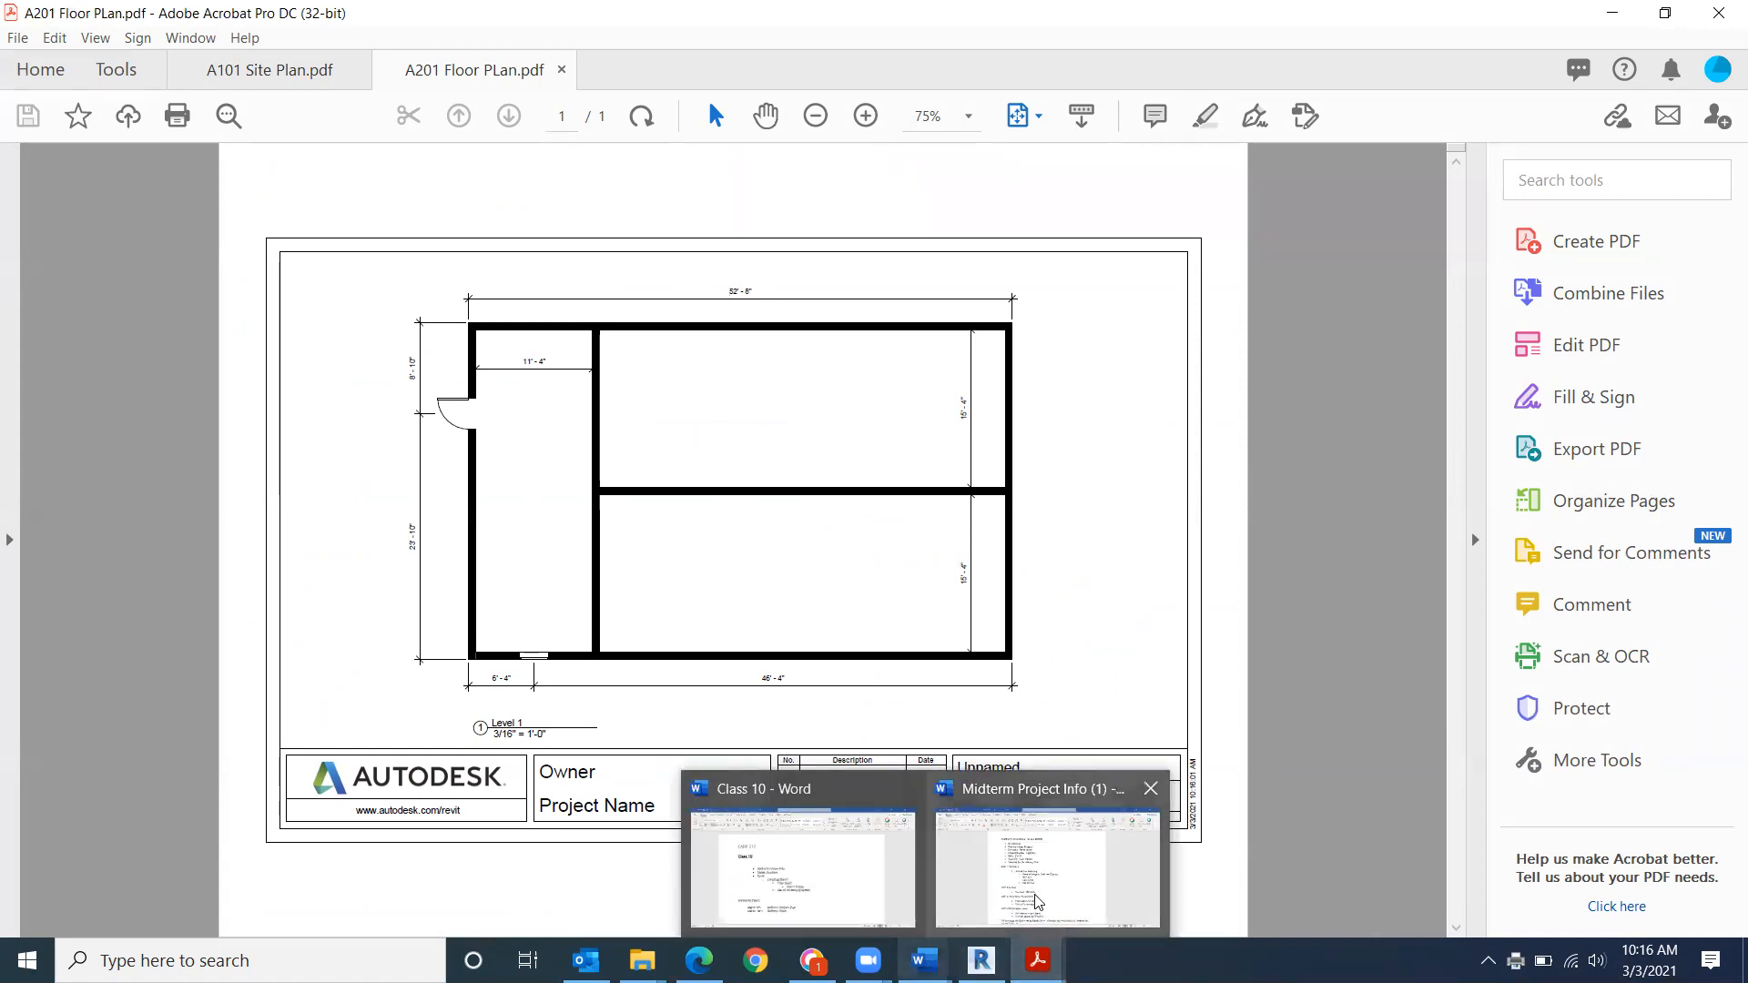
pyautogui.click(1047, 865)
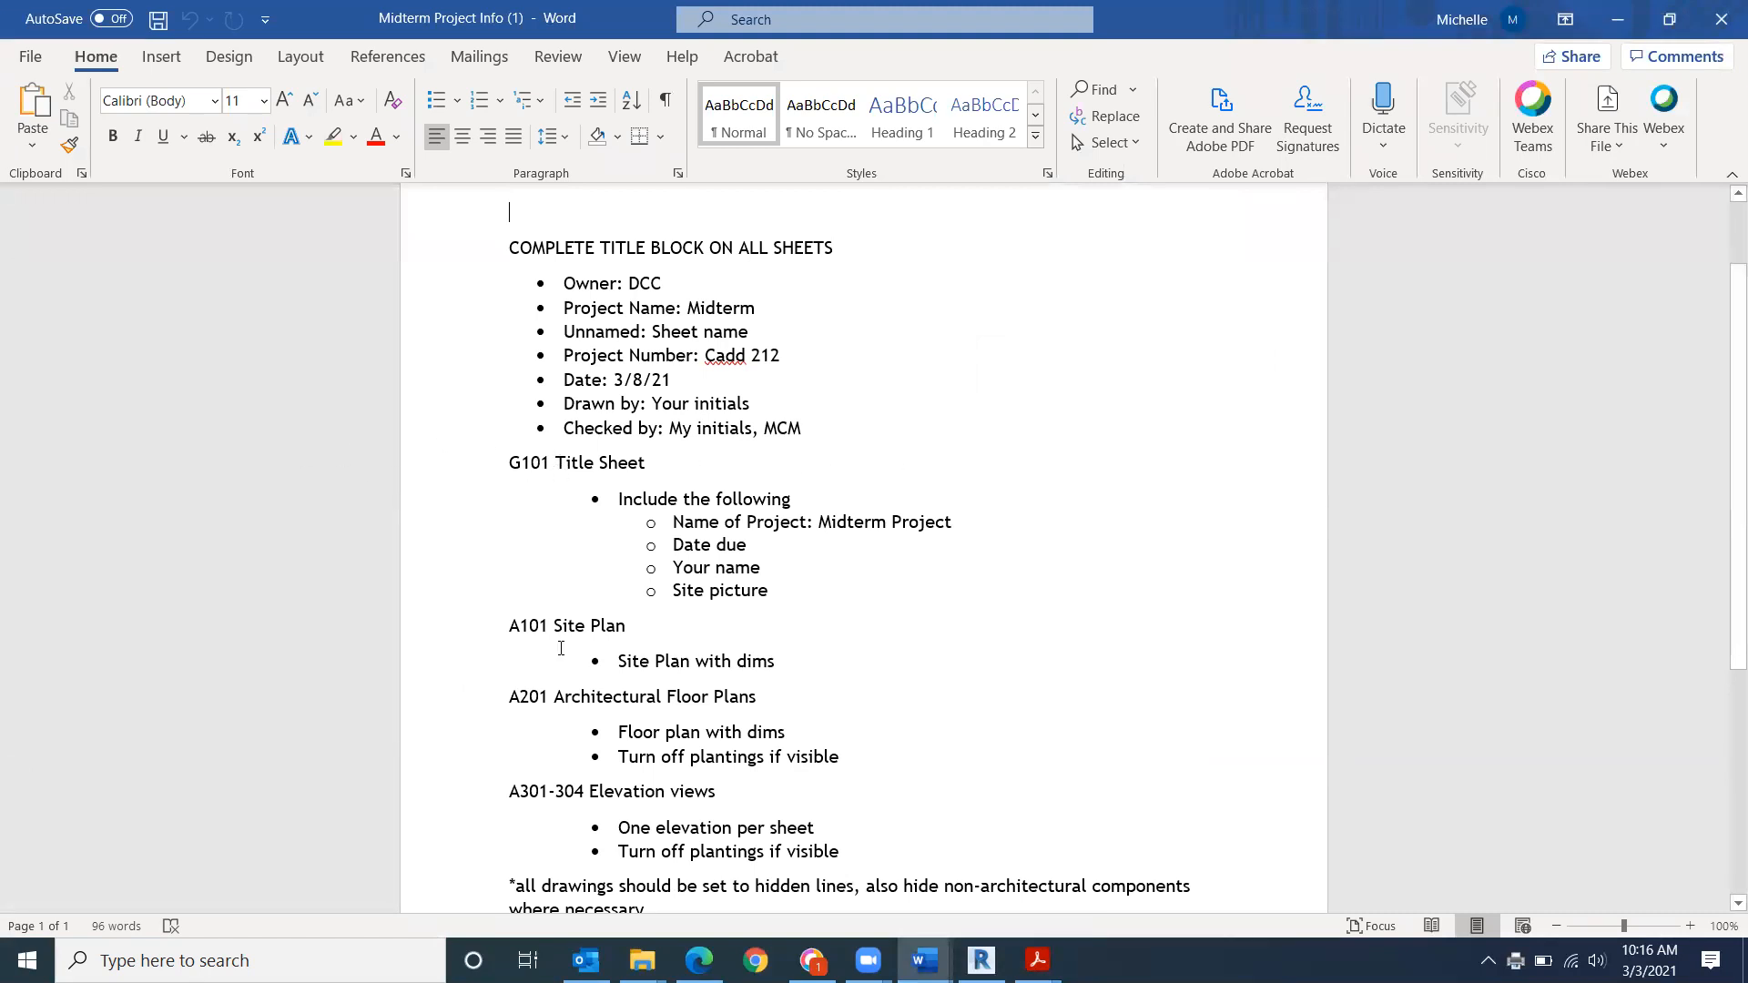
pyautogui.scroll(-3, 561, 649)
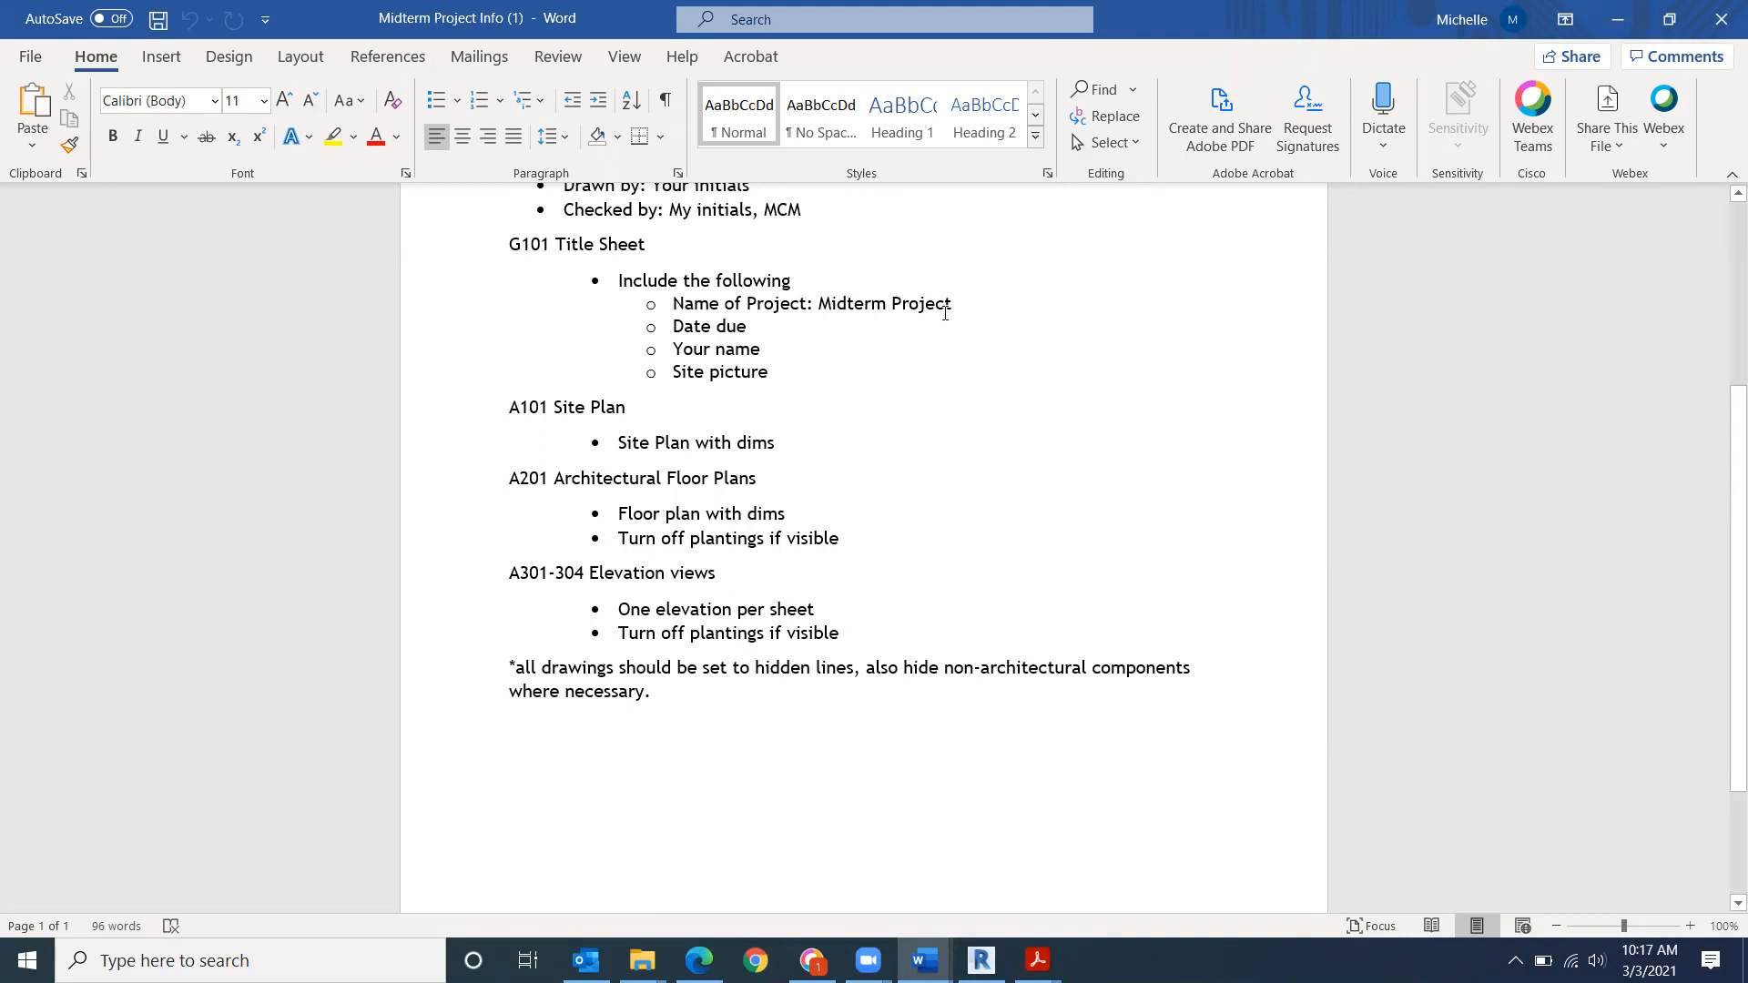
pyautogui.scroll(3, 947, 318)
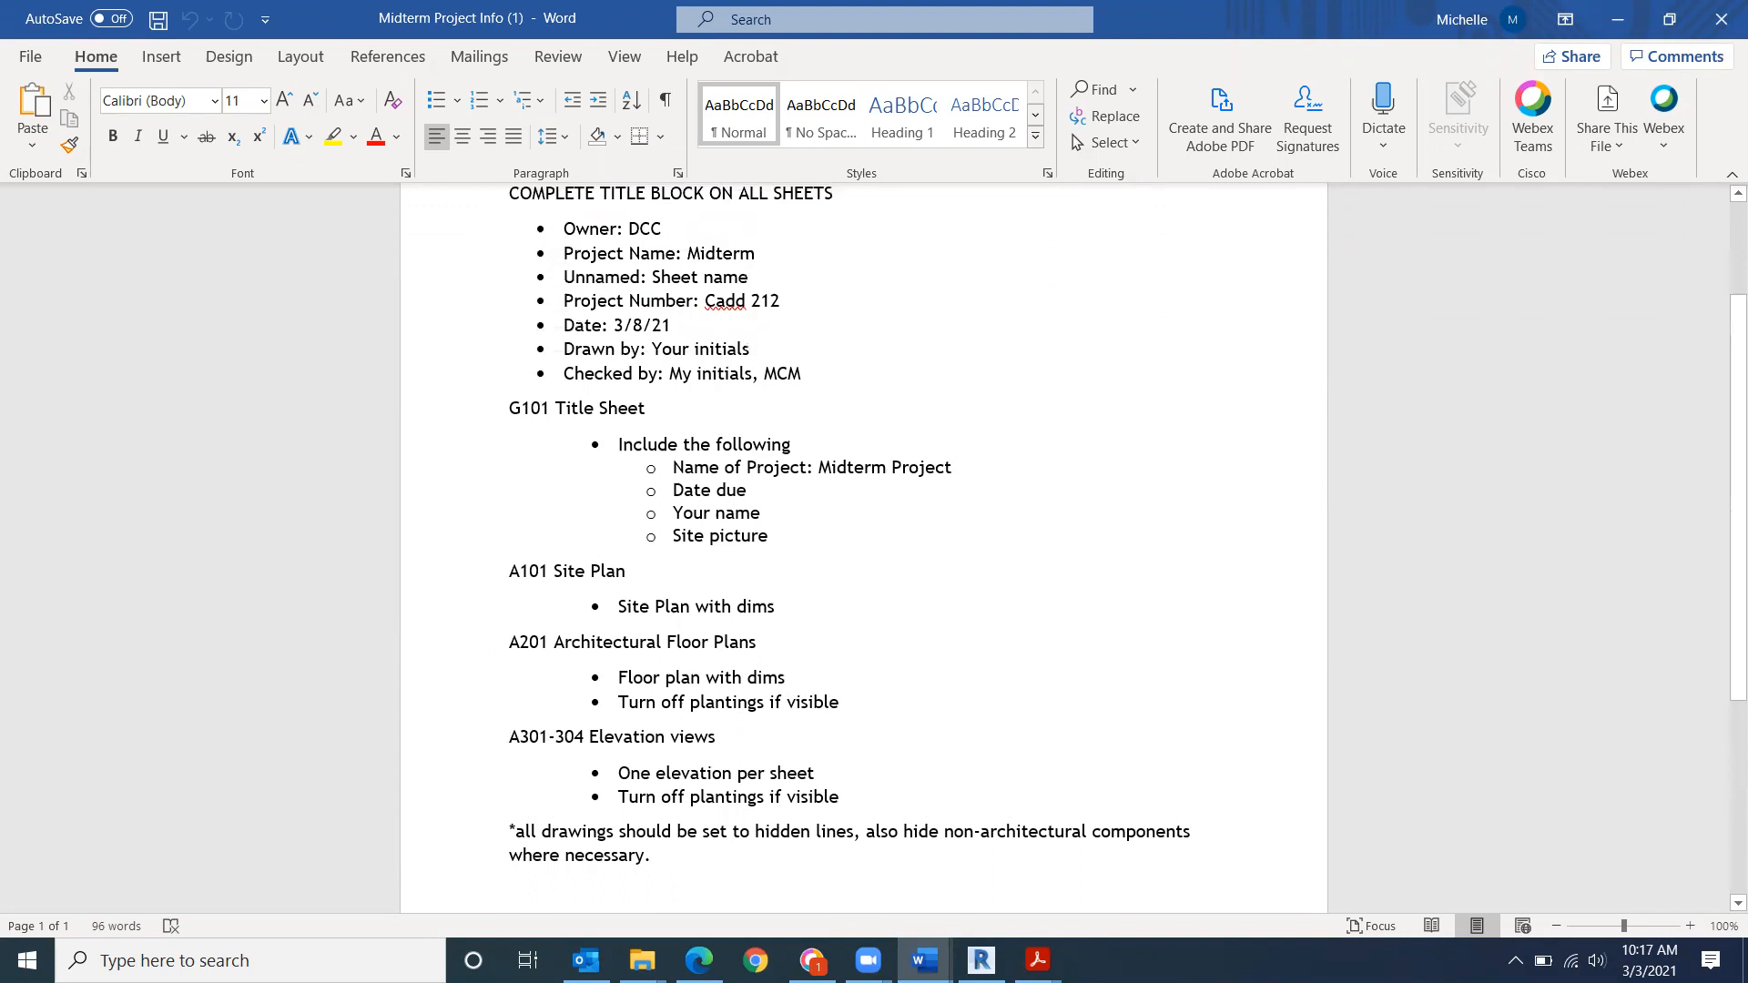
# - Check the topics and important dates in the Class 10 Word document and return to the A201 Floor PLan PDF
pyautogui.moveTo(924, 960)
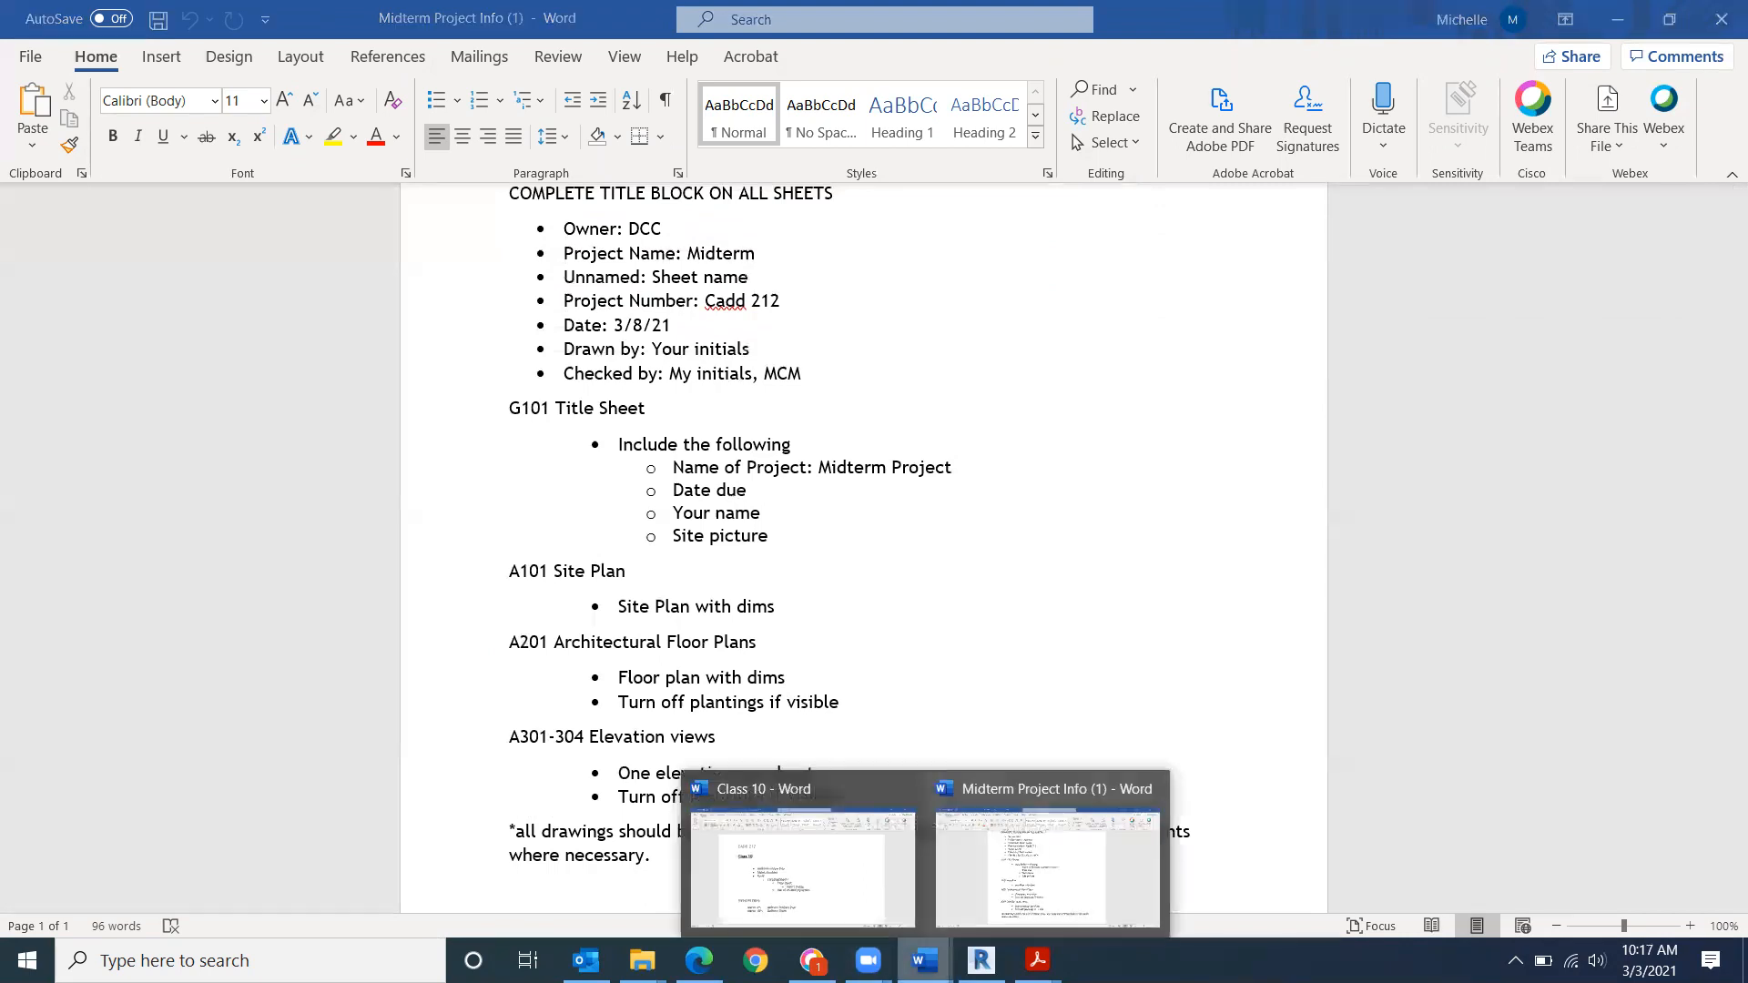
pyautogui.click(869, 904)
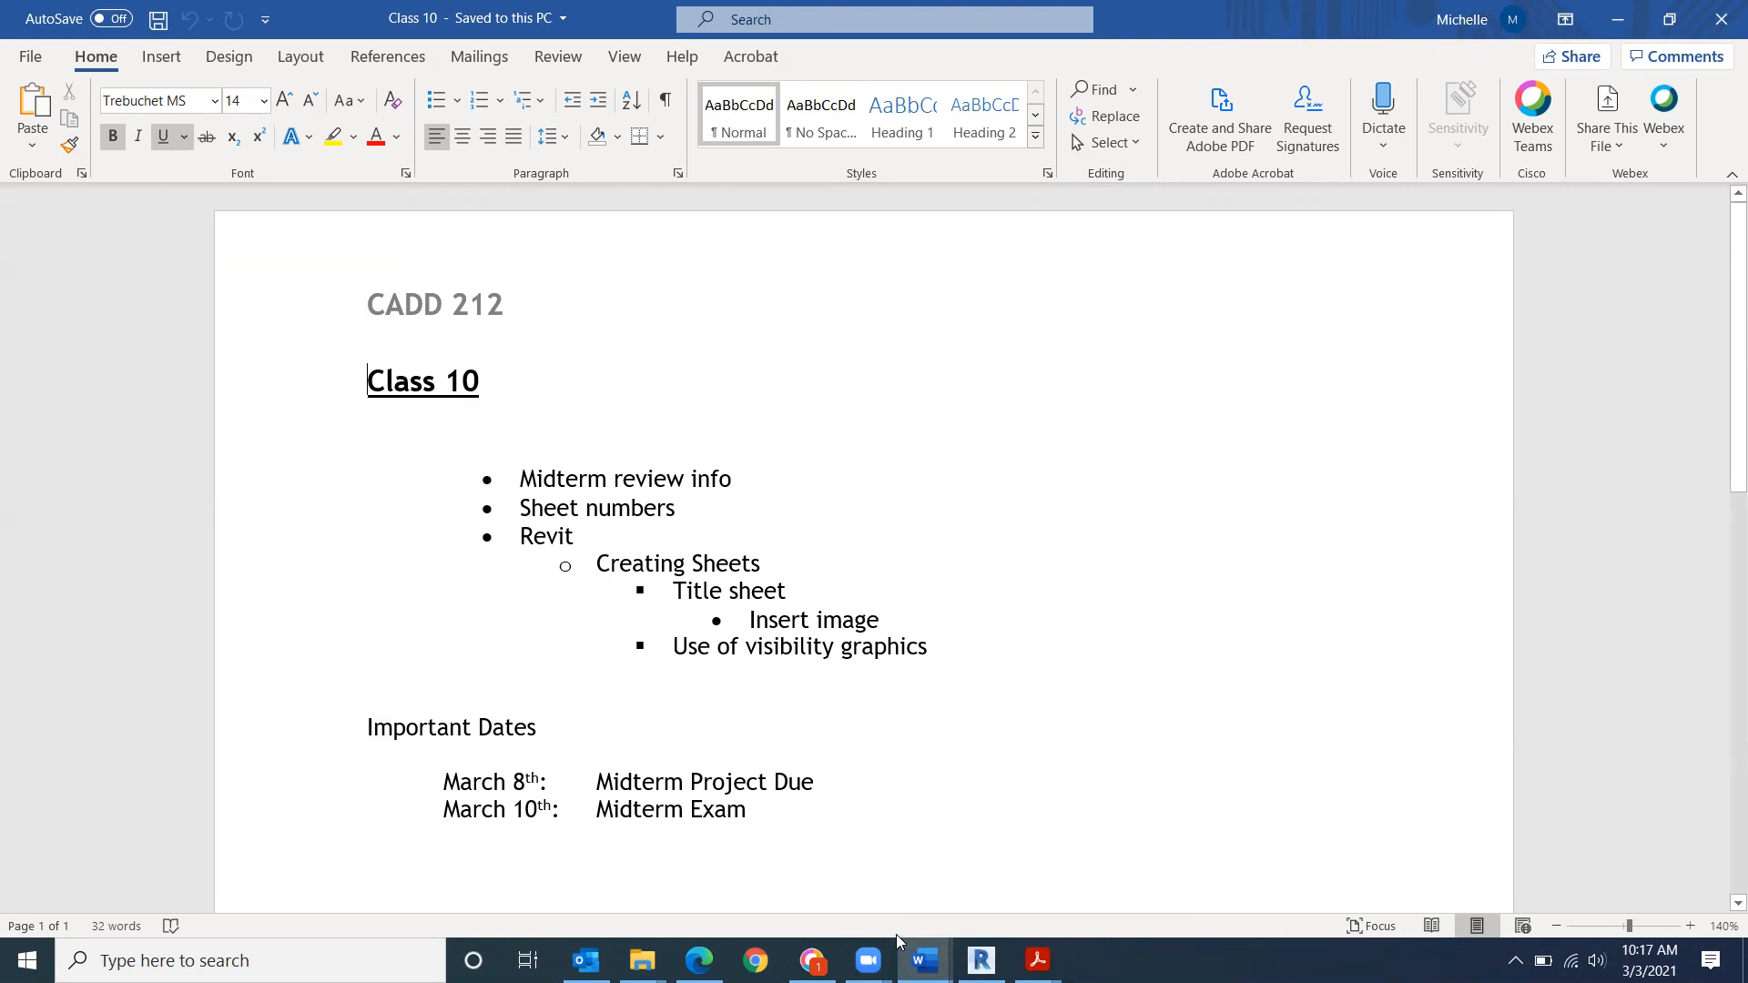
pyautogui.moveTo(1038, 960)
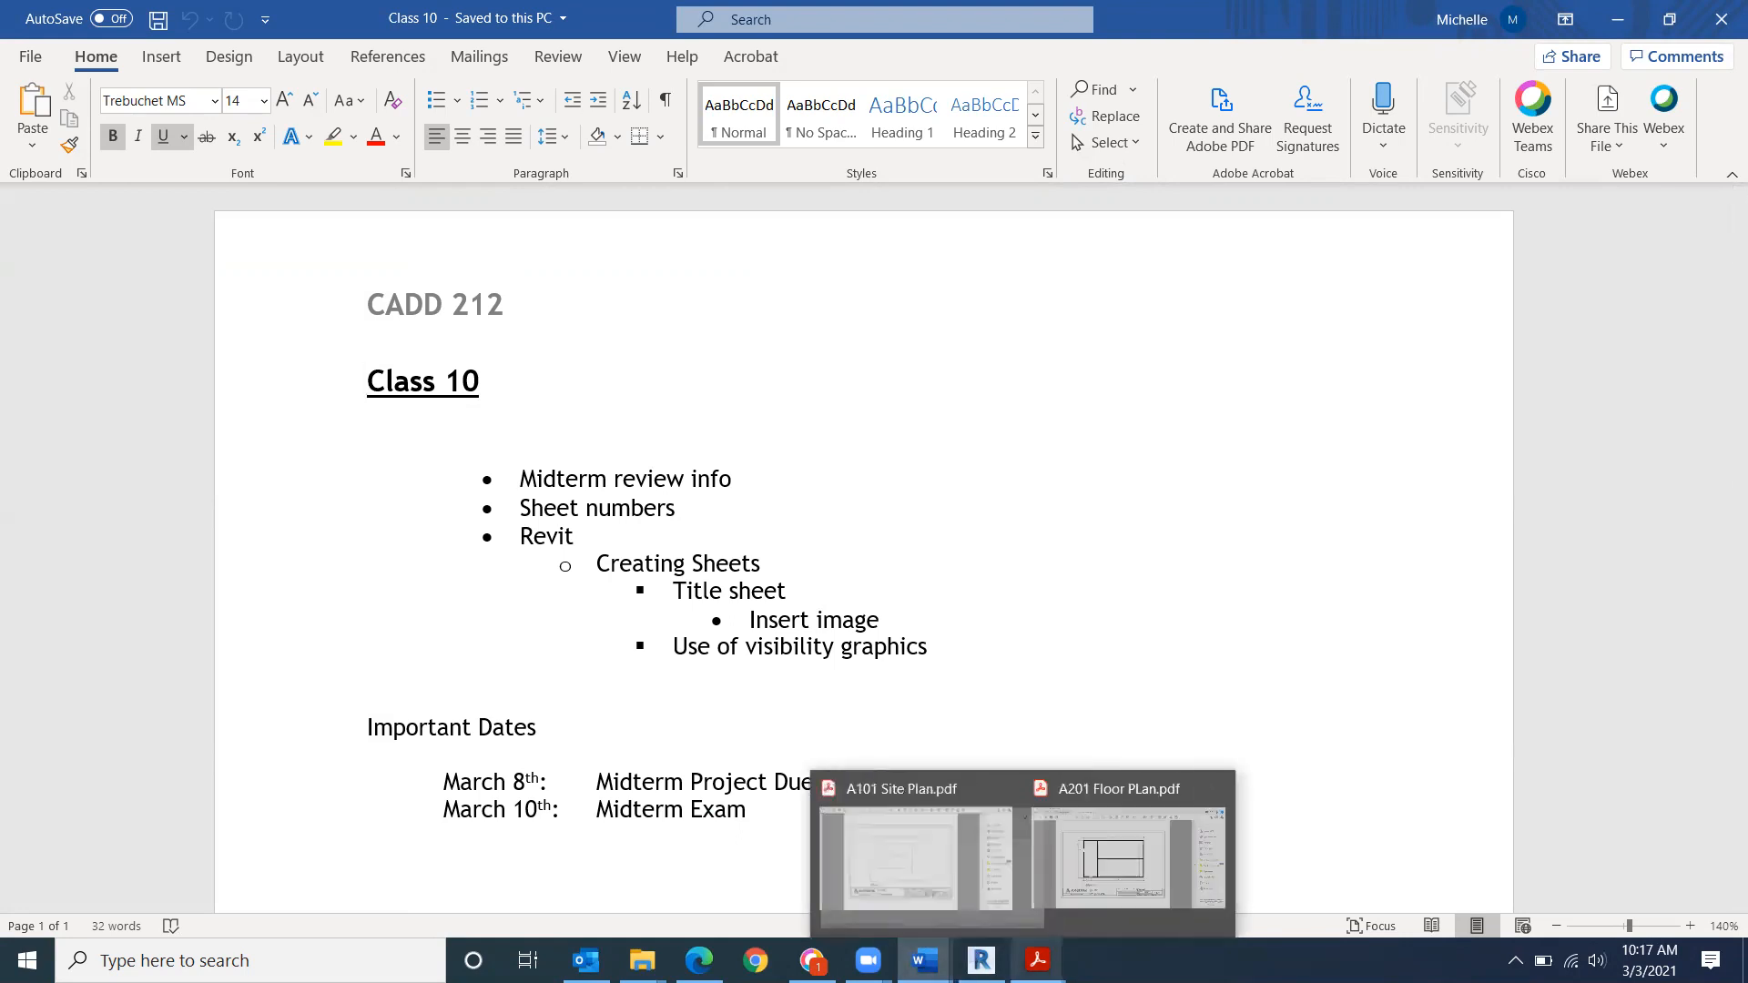
pyautogui.click(1129, 888)
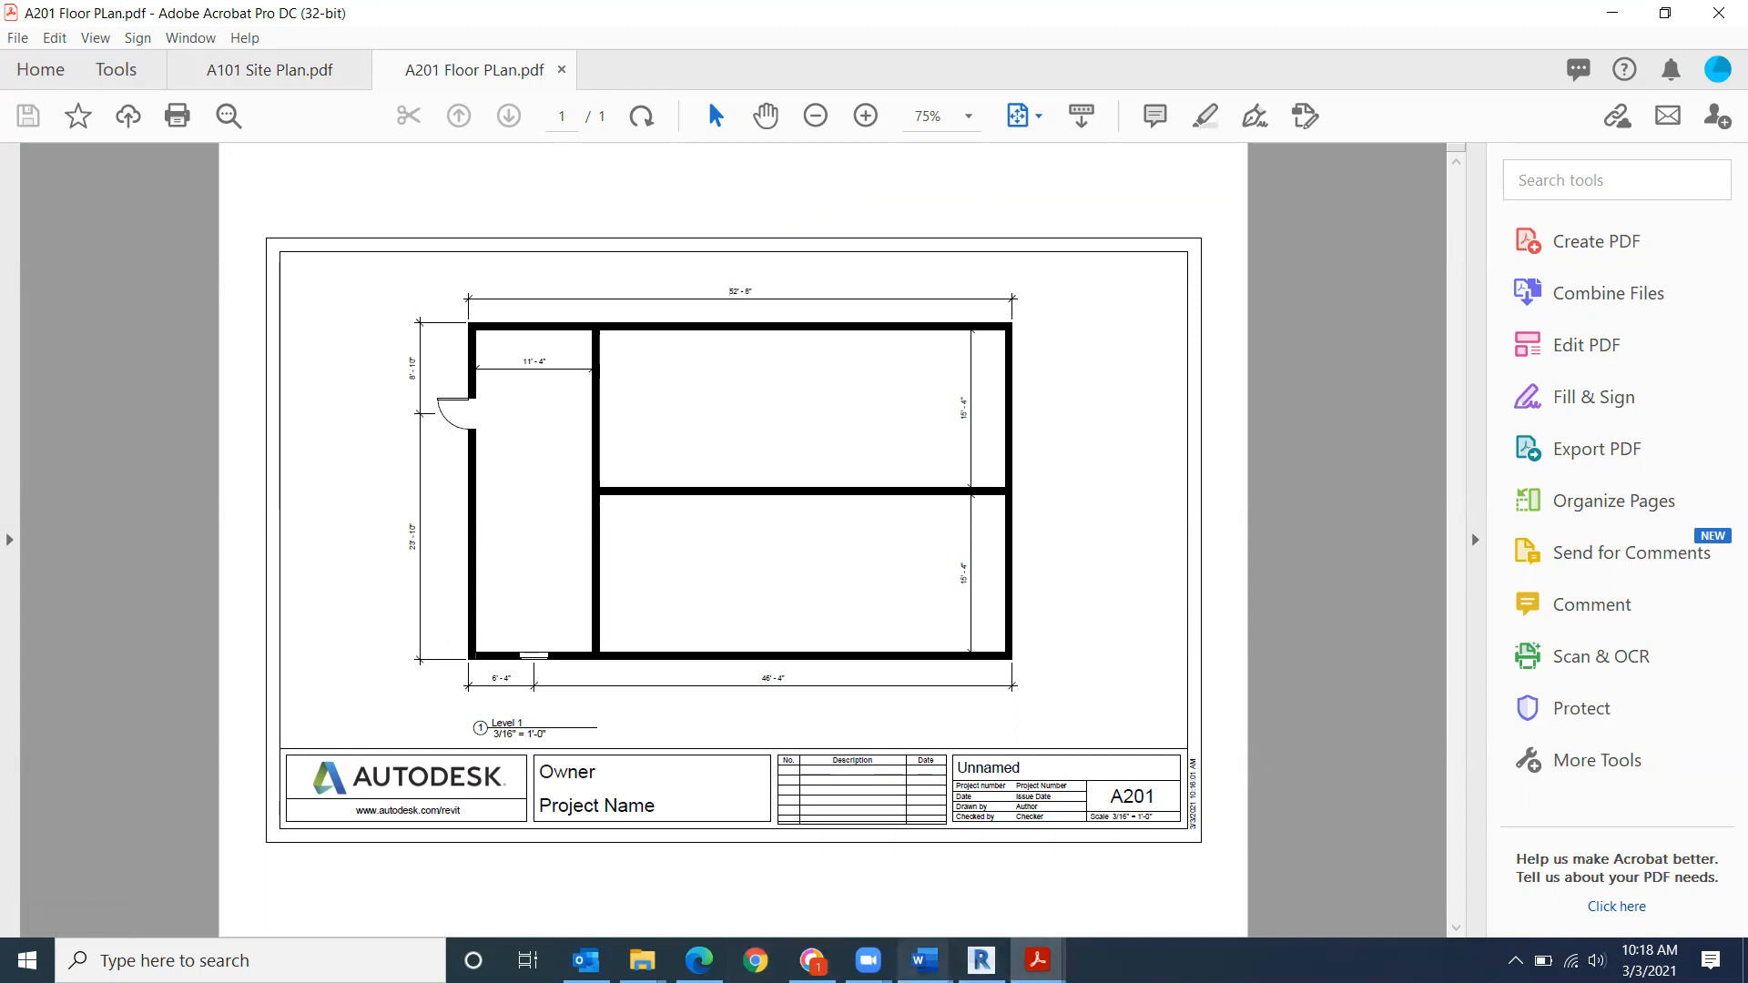
# - Switch to Revit, open the Level 1 floor plan and dismiss the save reminder
pyautogui.moveTo(924, 961)
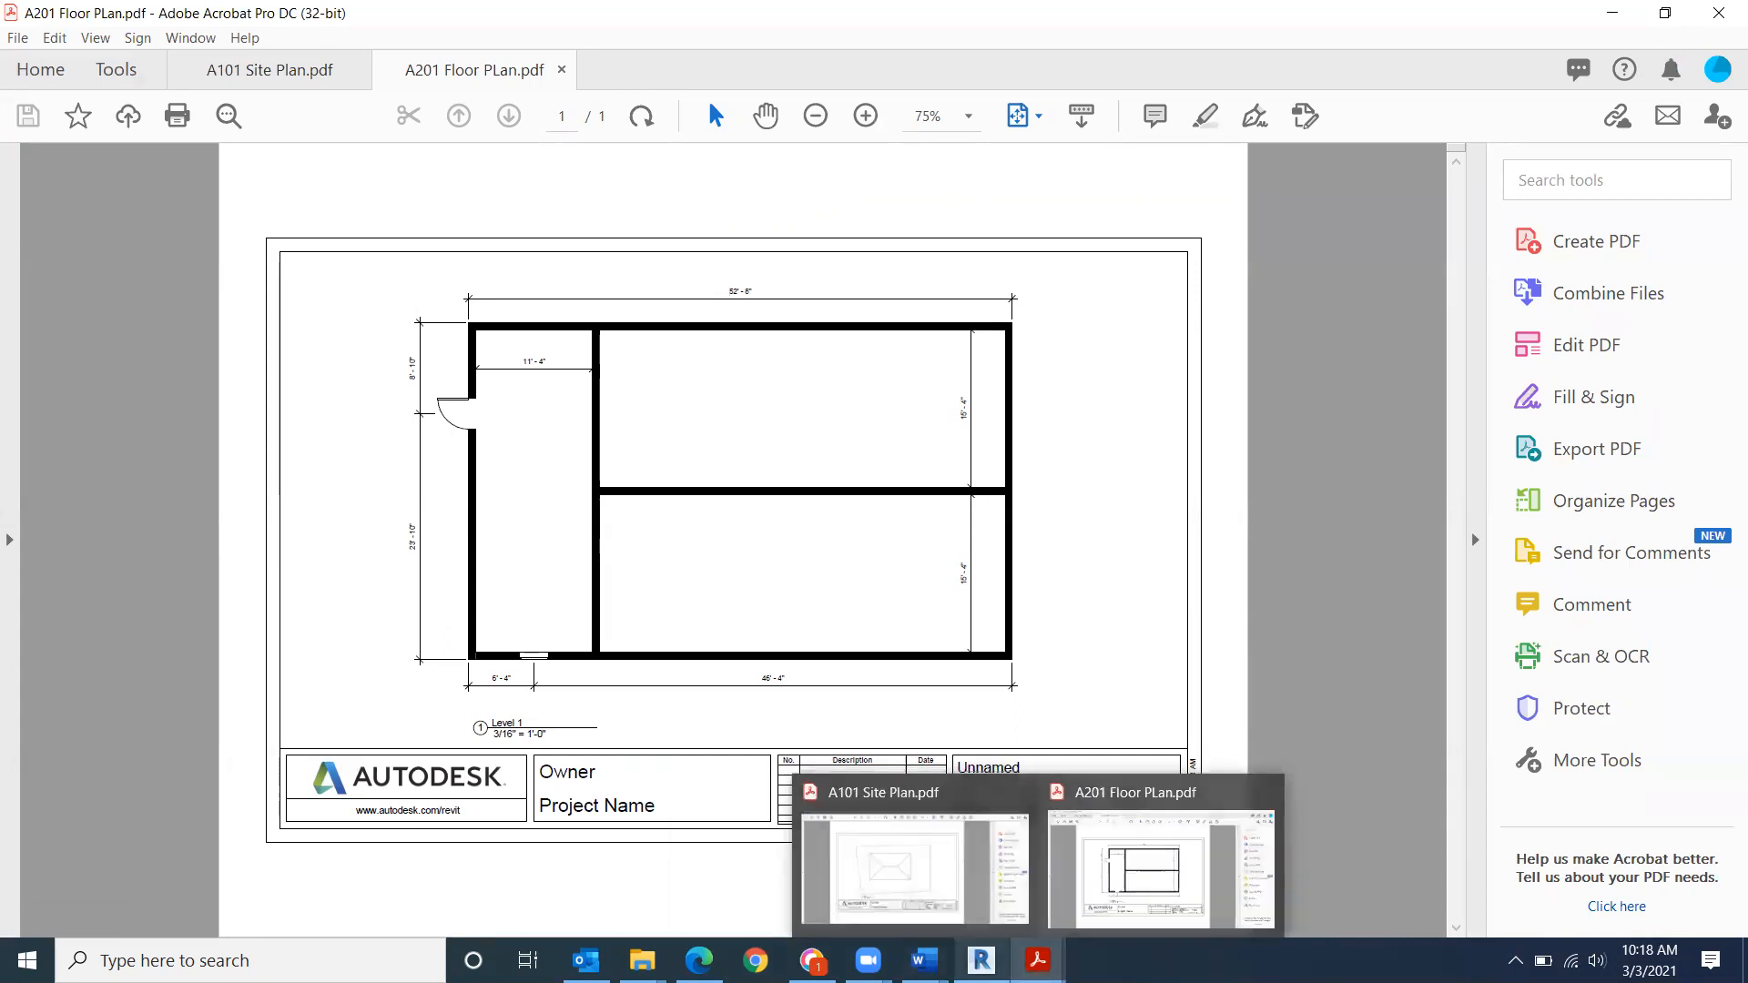
pyautogui.click(982, 960)
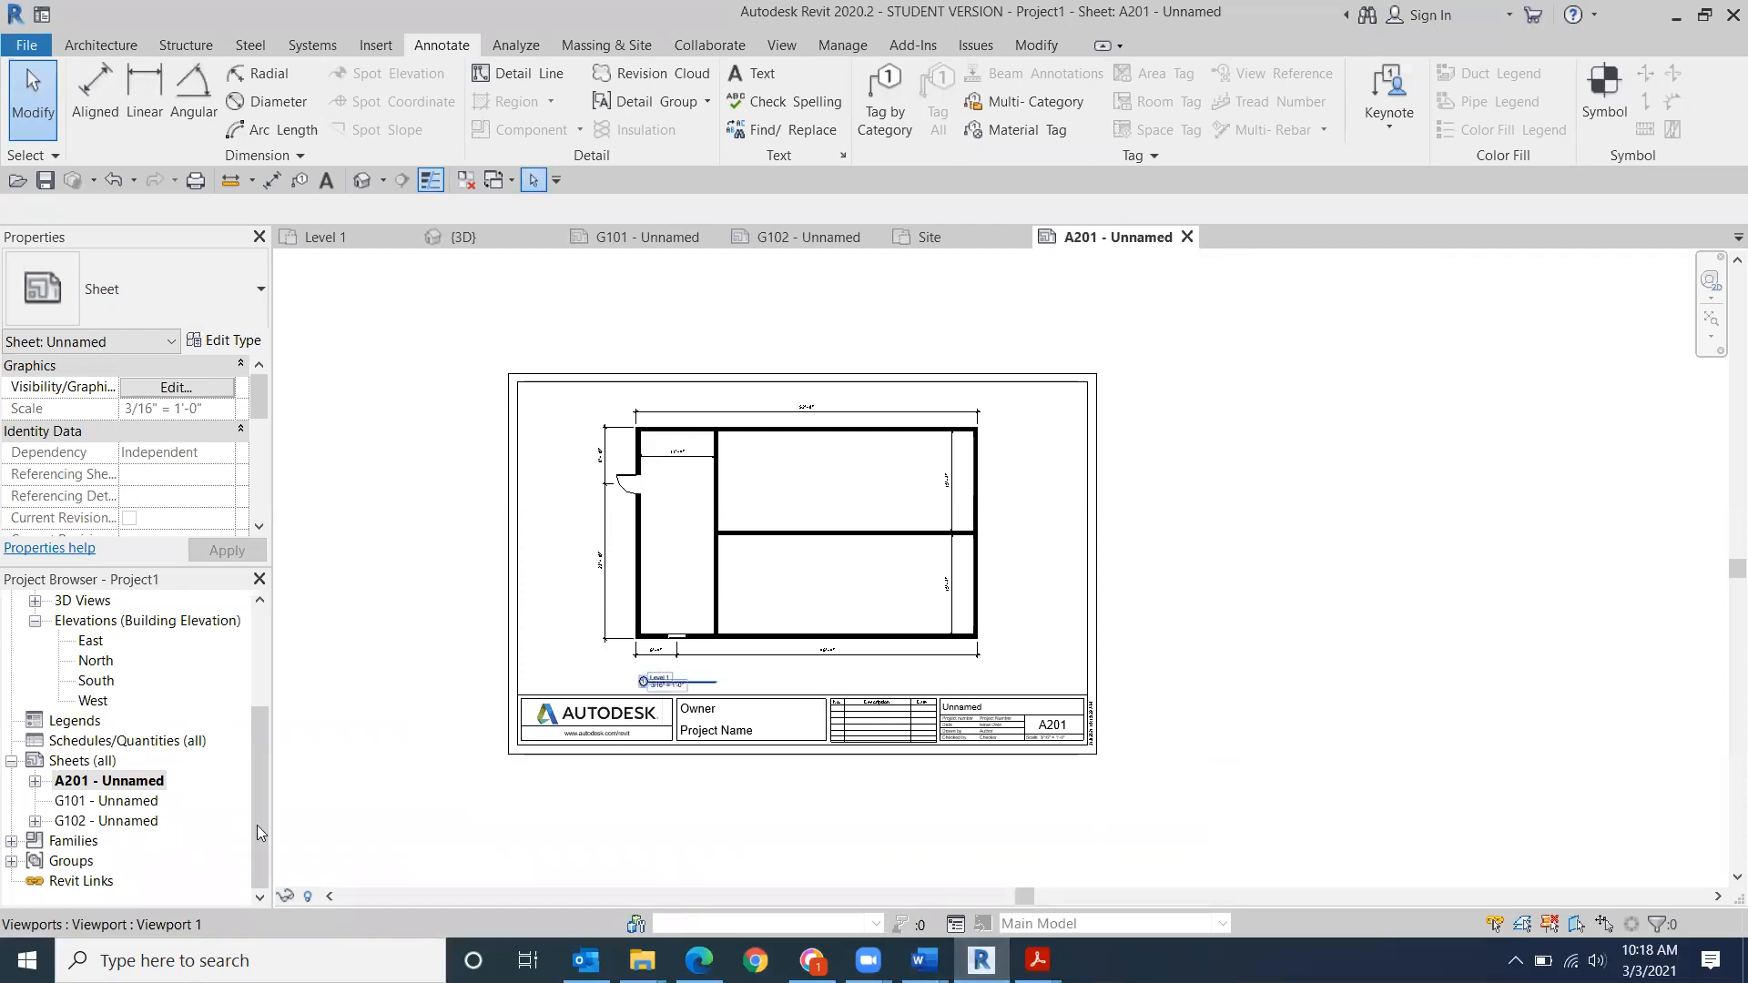
pyautogui.moveTo(262, 834); pyautogui.dragTo(263, 738)
pyautogui.doubleClick(87, 641)
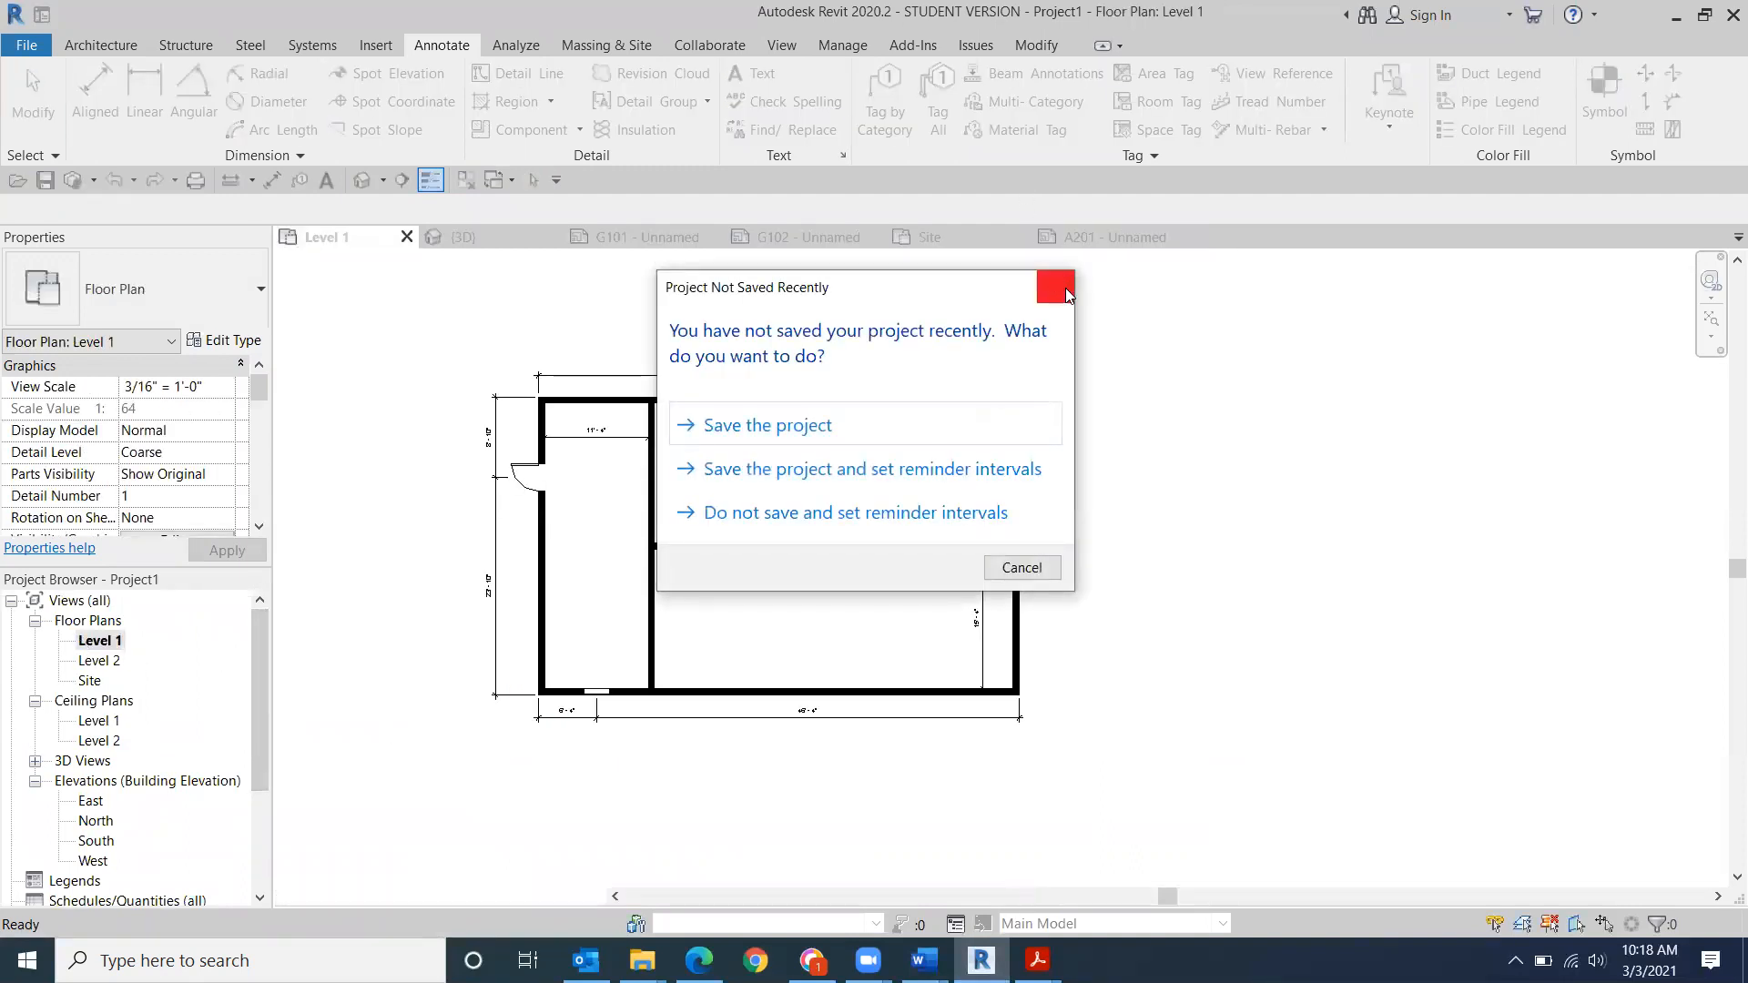
pyautogui.click(1055, 287)
# - Delete the west elevation marker from the Level 1 plan together with its West elevation view
pyautogui.scroll(-4, 1145, 493)
pyautogui.scroll(-1, 1238, 507)
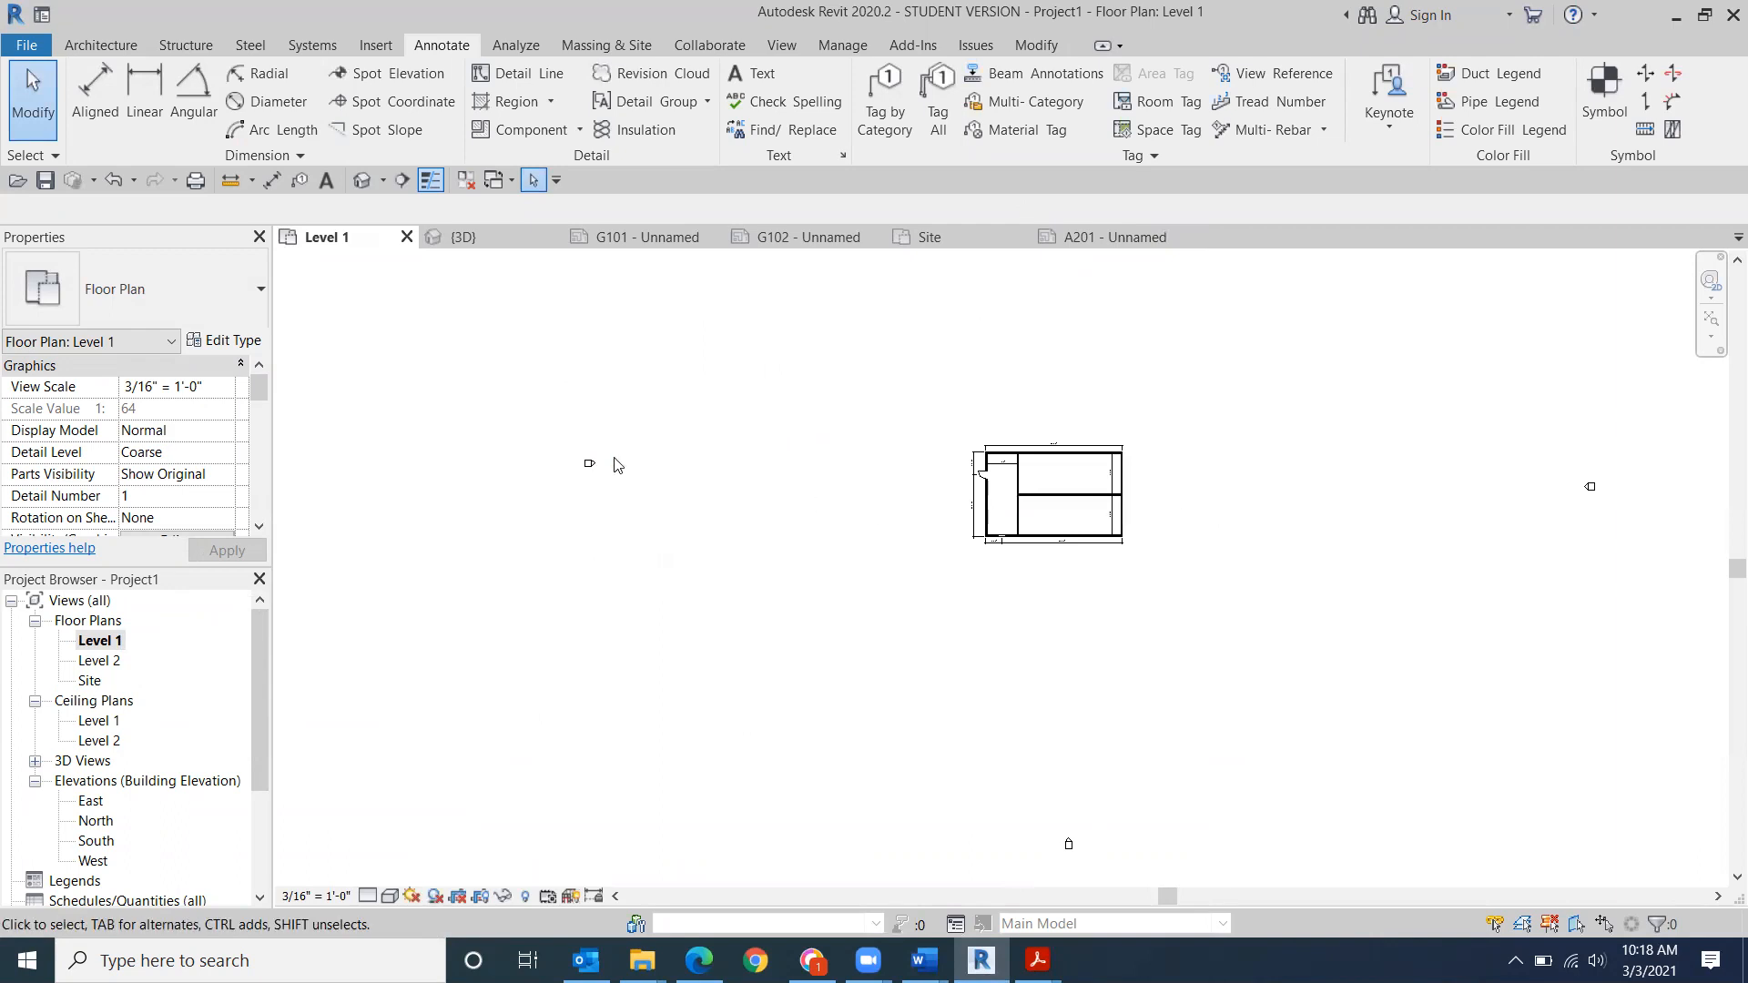
pyautogui.click(567, 473)
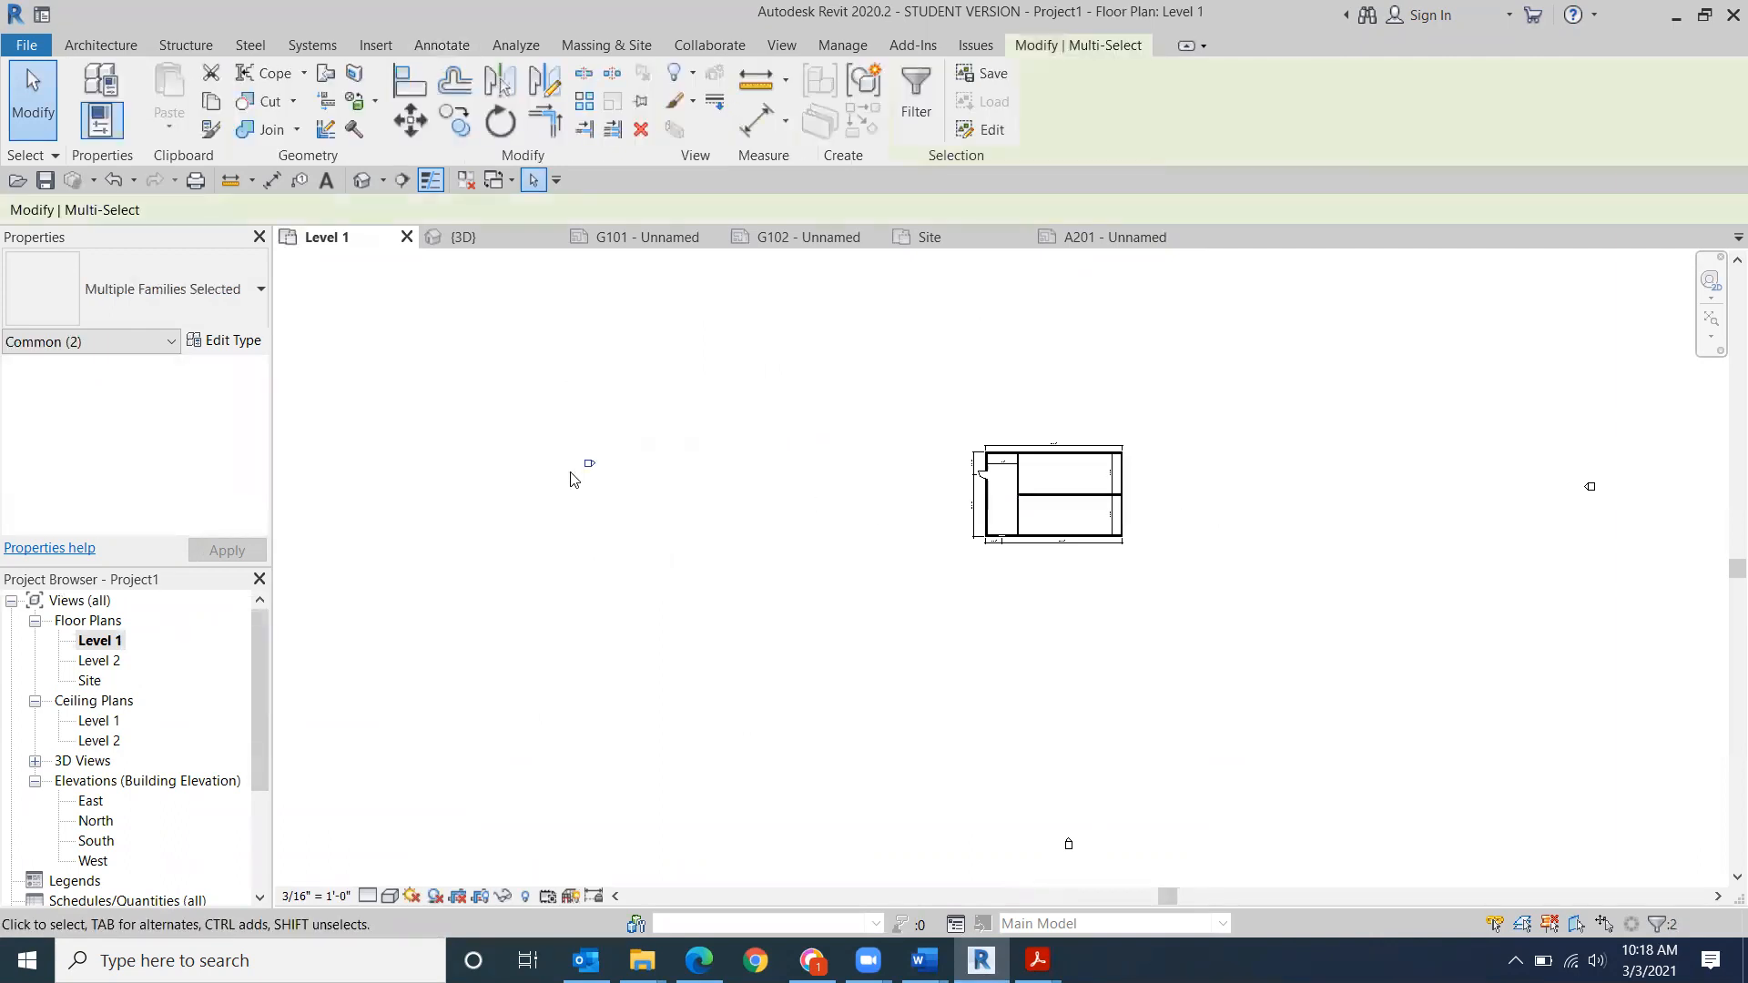
pyautogui.press('Delete')
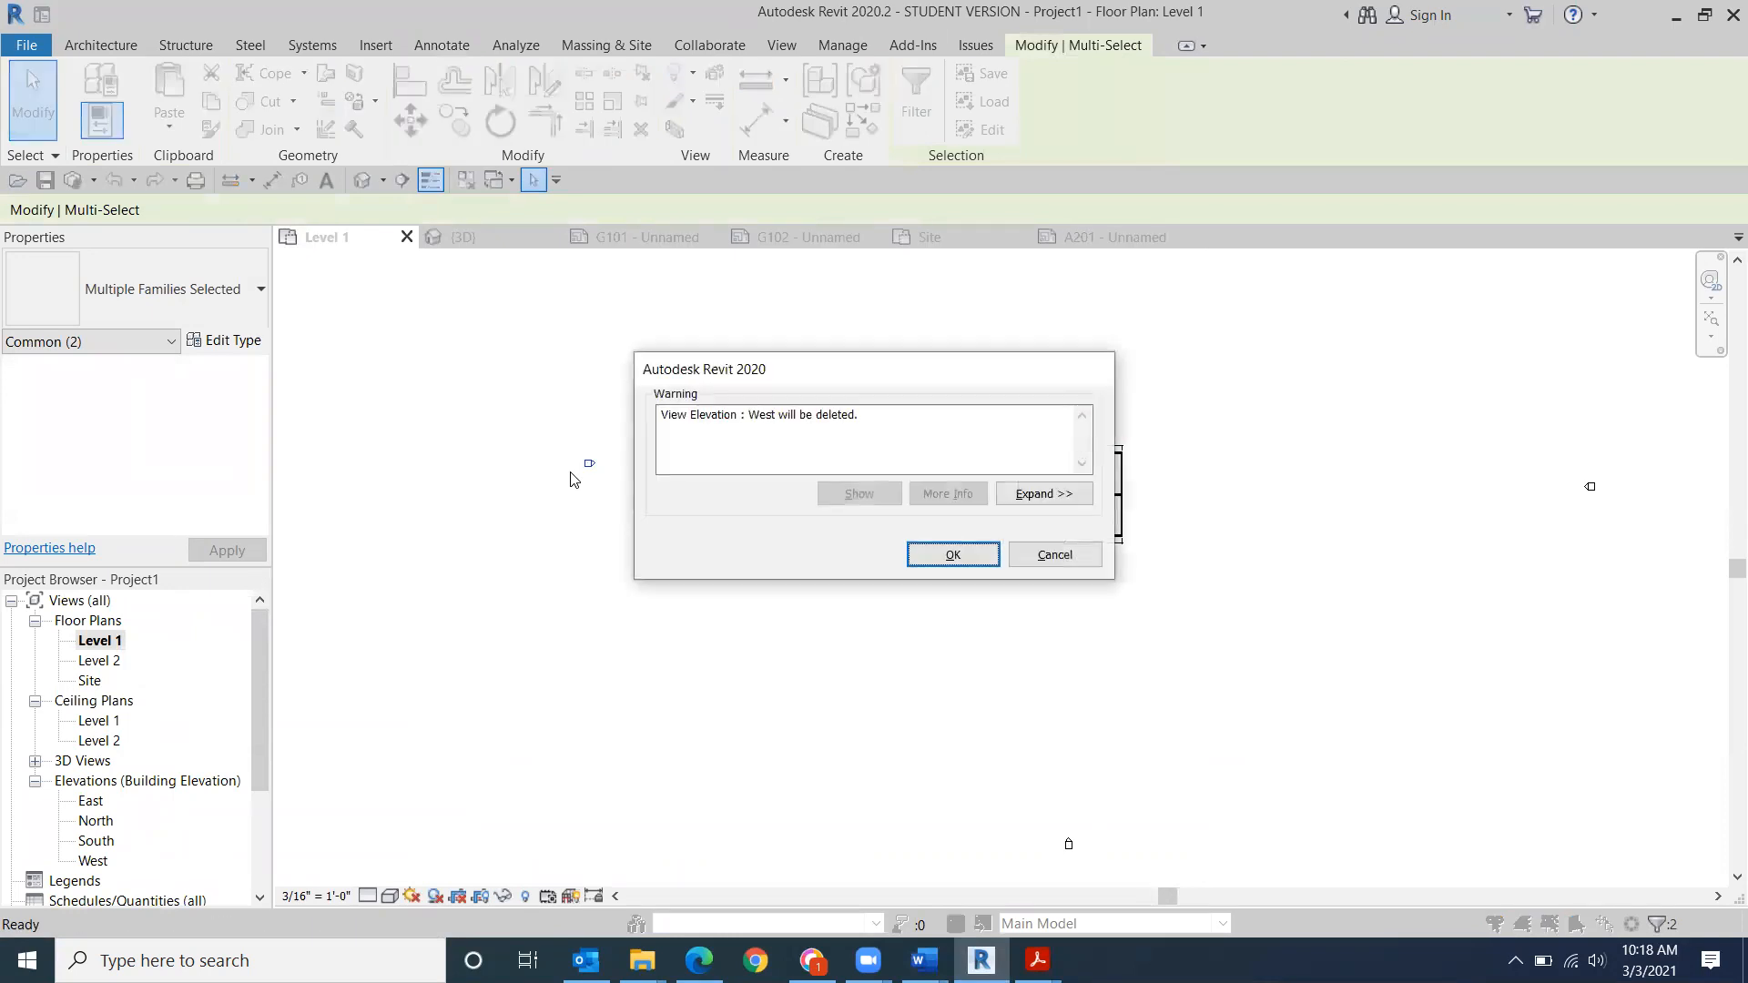
pyautogui.click(953, 556)
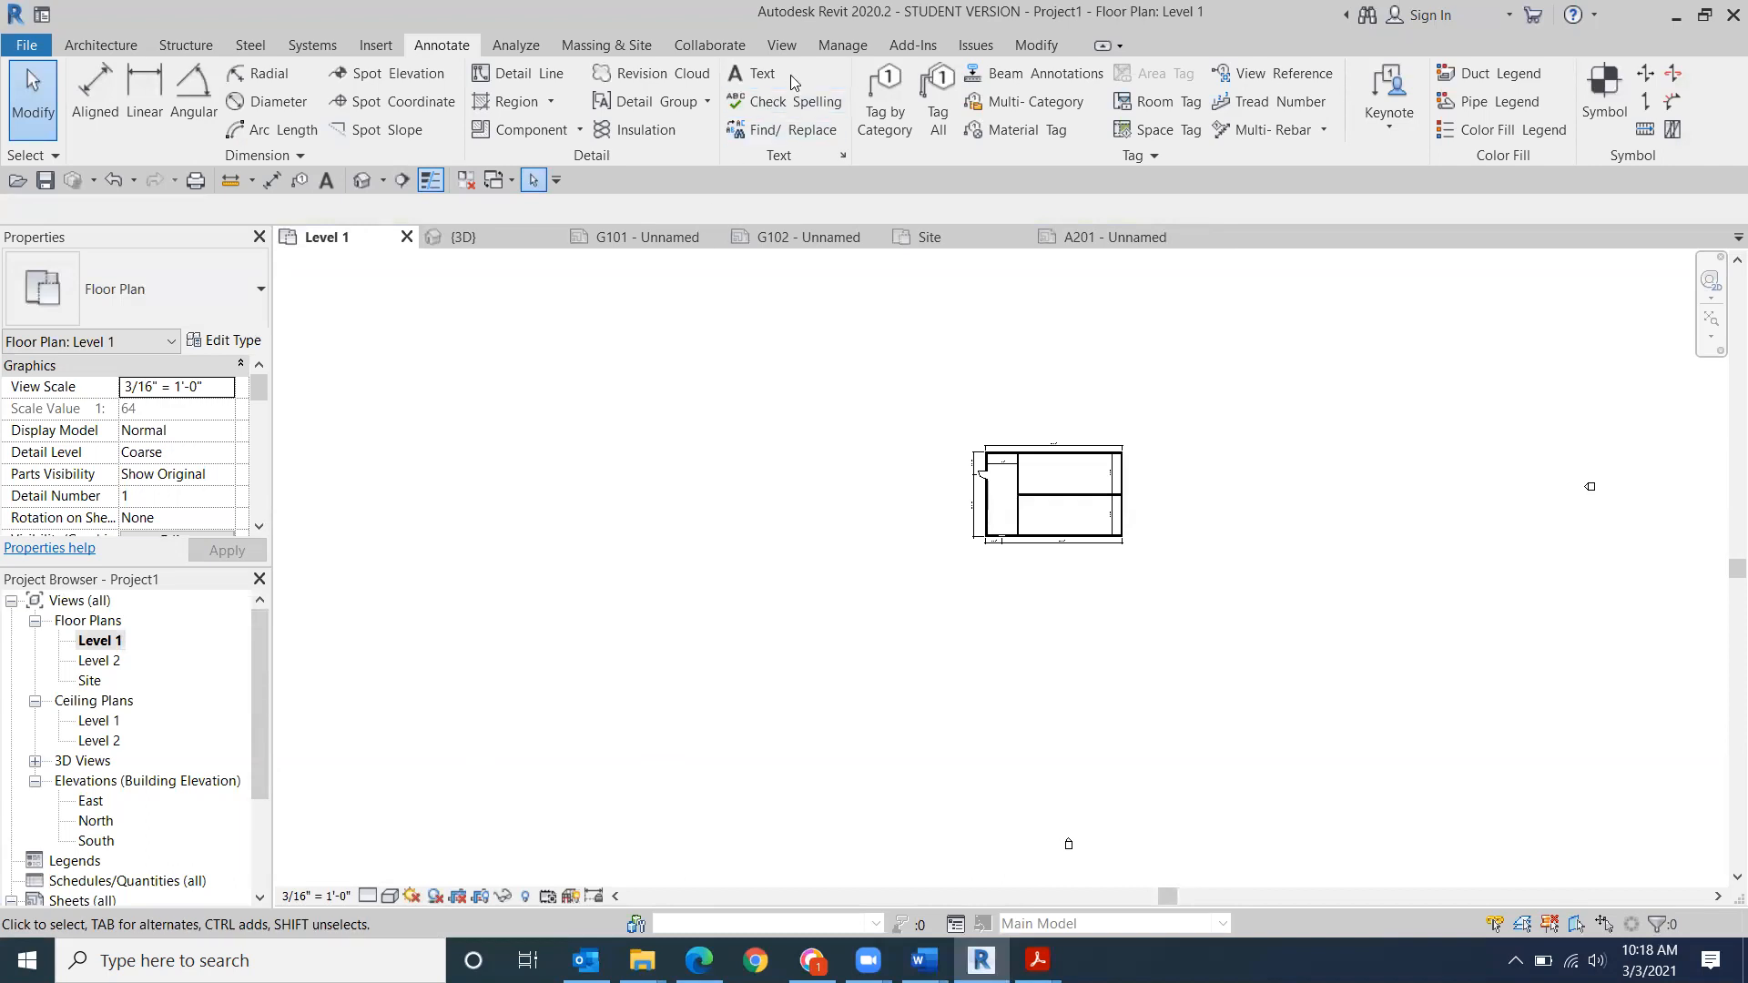
# - Place a new Building Elevation marker just outside the building's west wall, facing the building
pyautogui.click(797, 46)
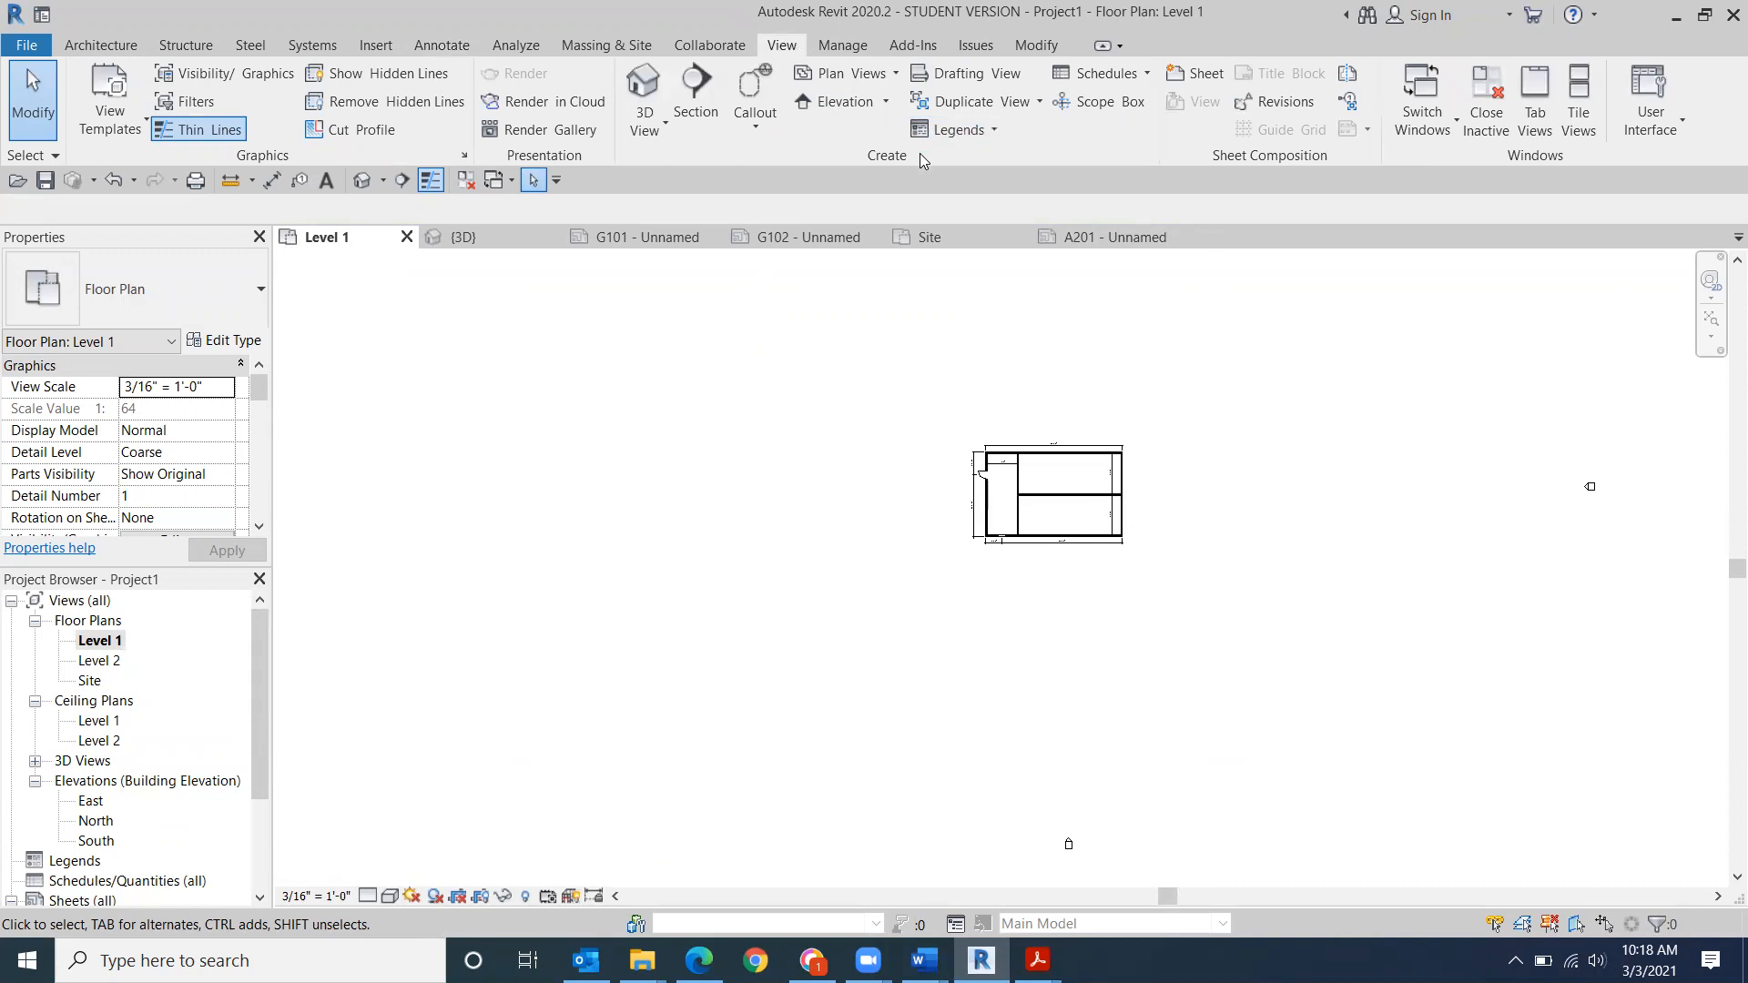
pyautogui.click(886, 104)
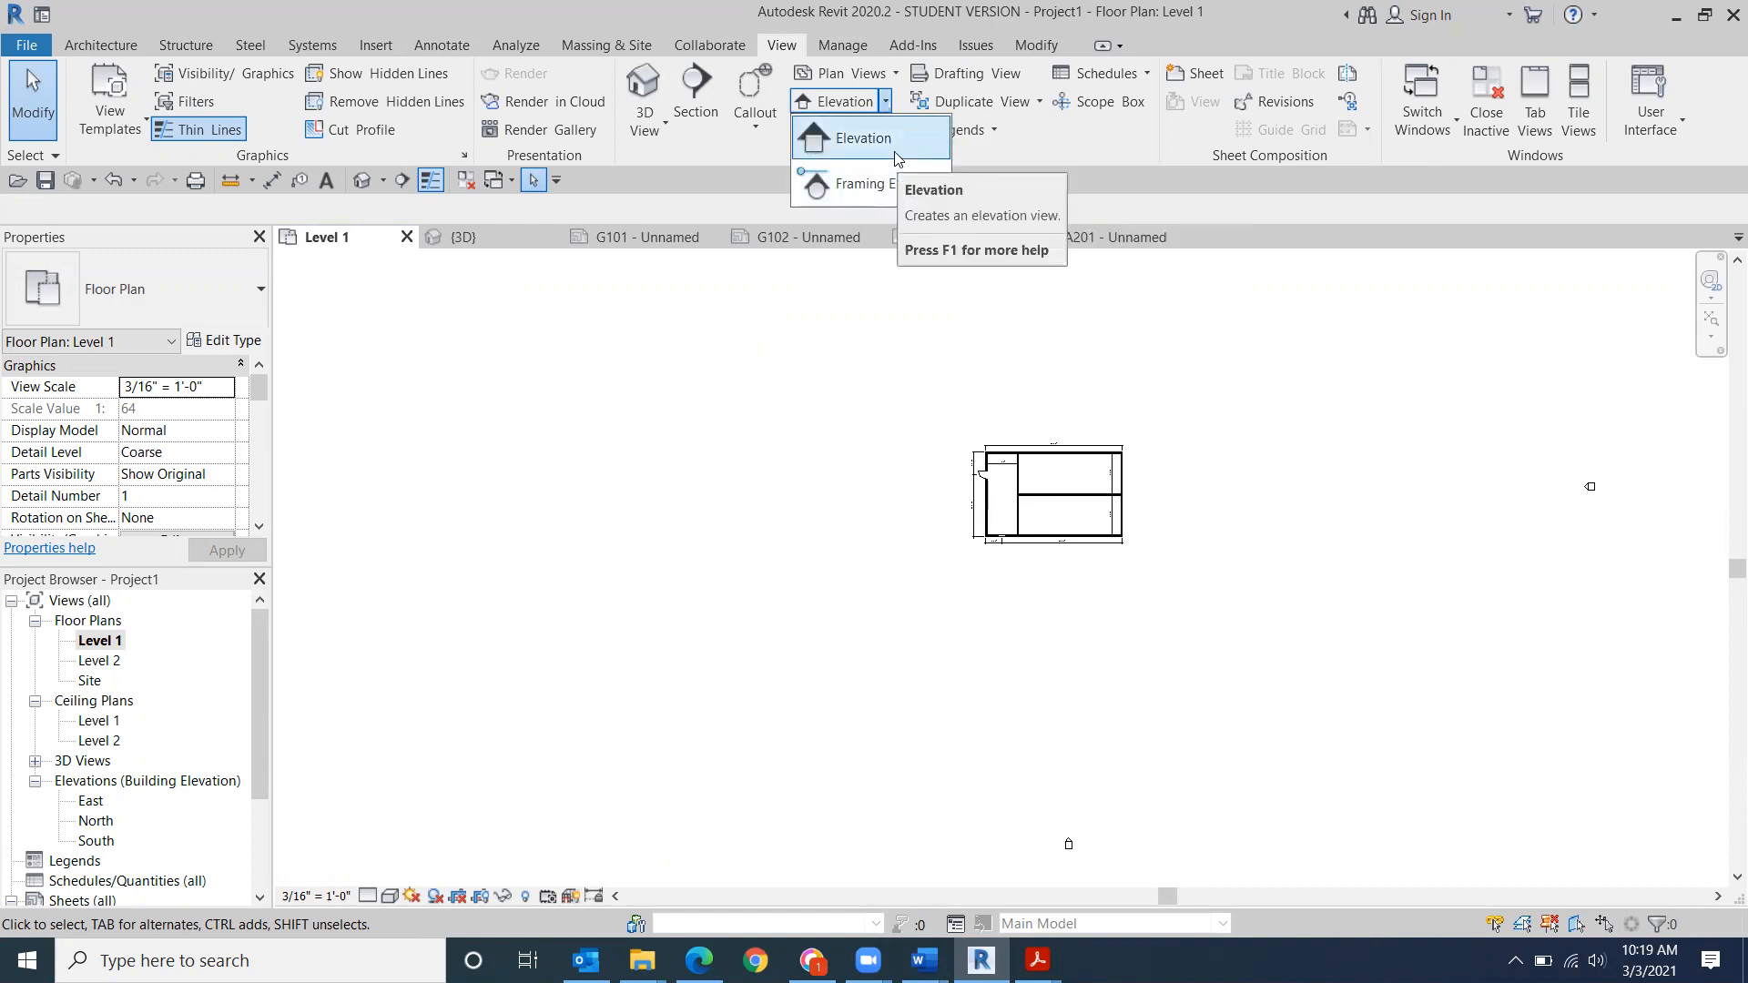
pyautogui.click(848, 147)
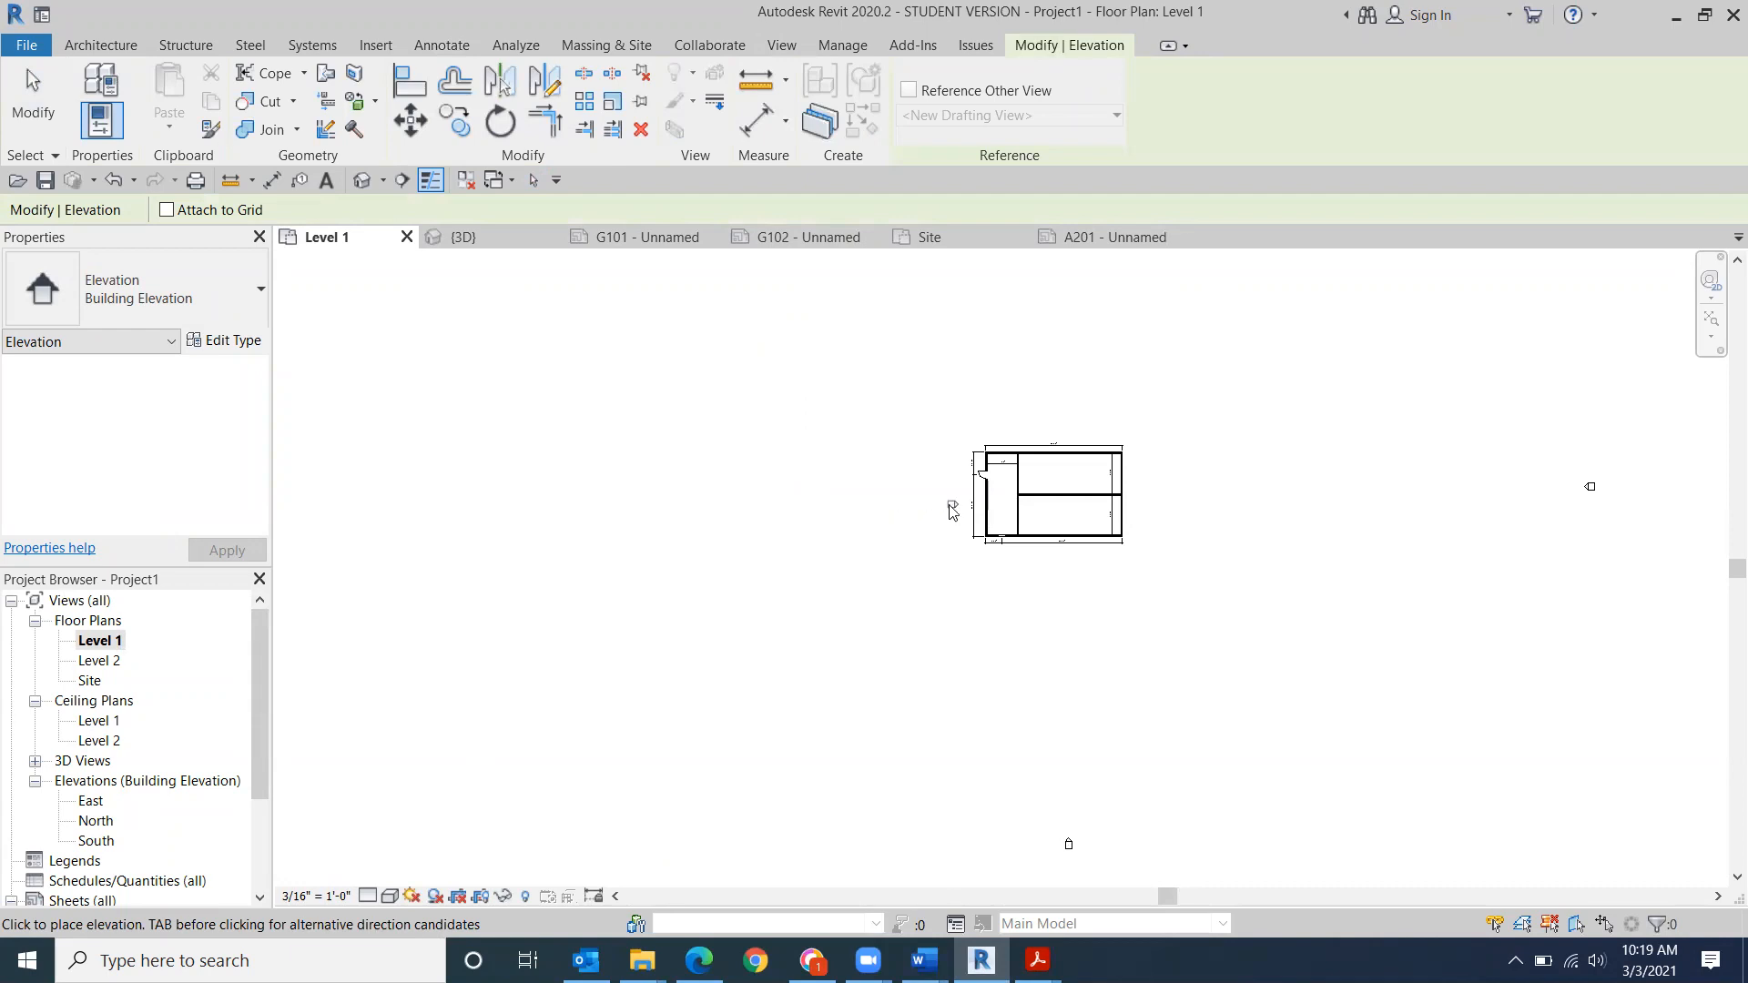
pyautogui.scroll(3, 951, 510)
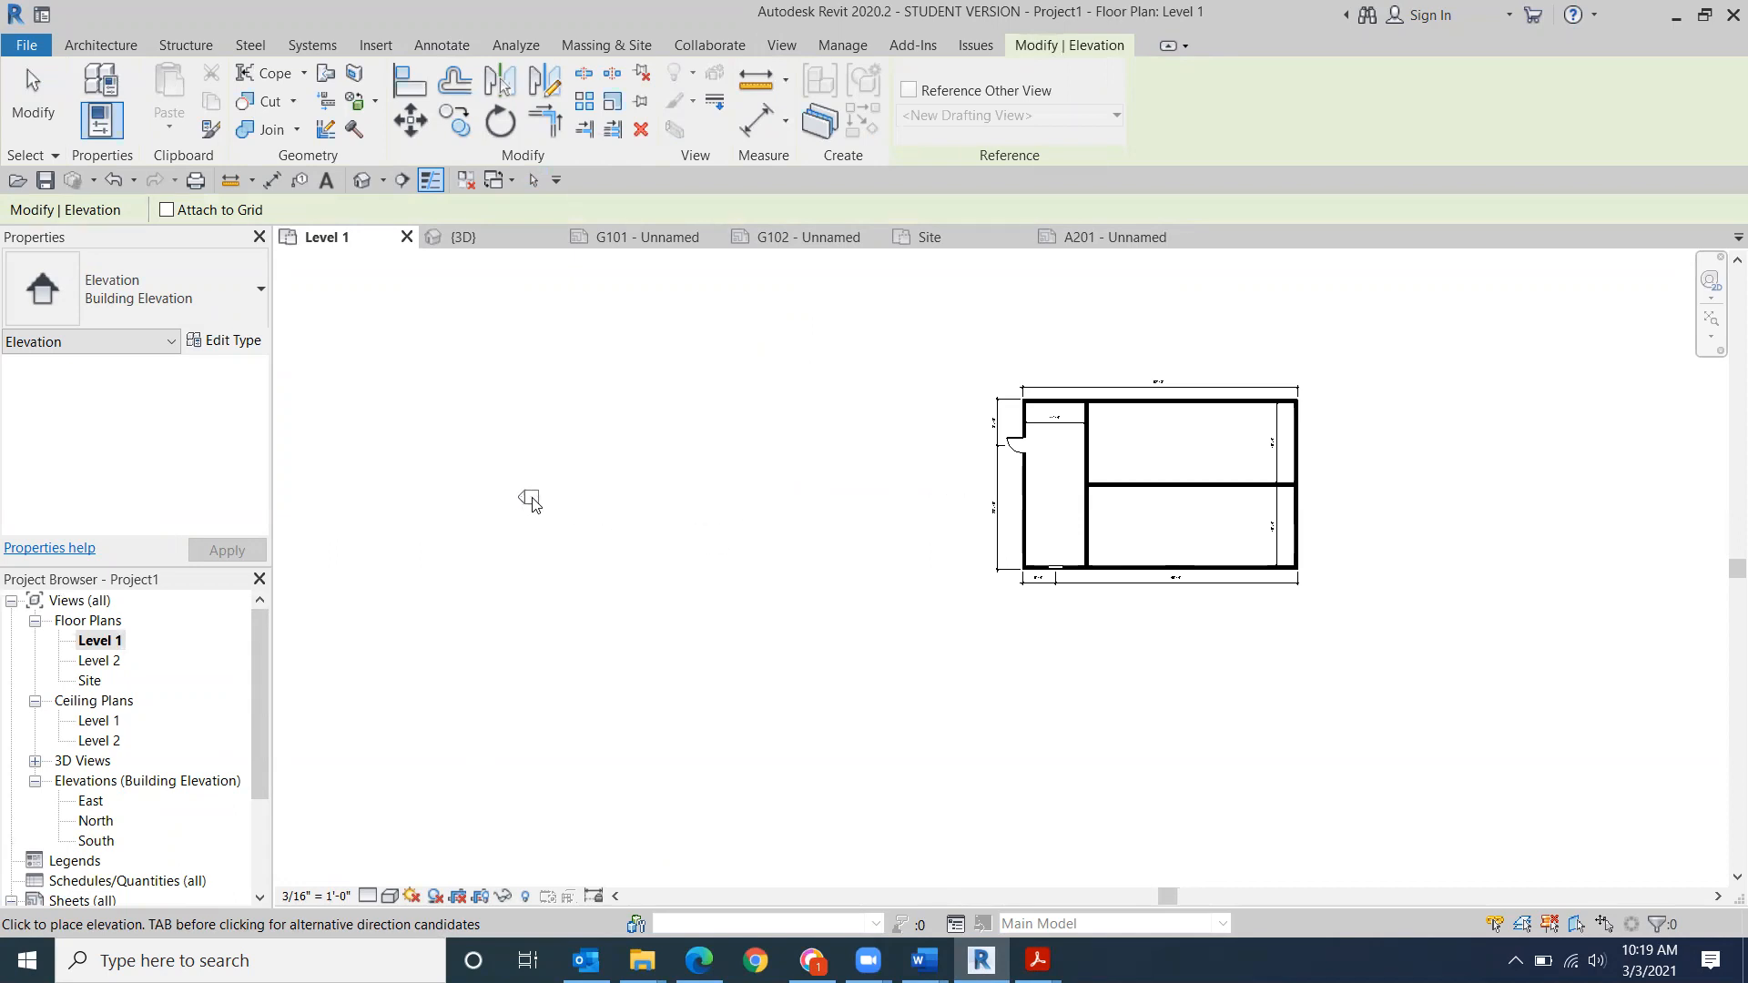
pyautogui.click(936, 500)
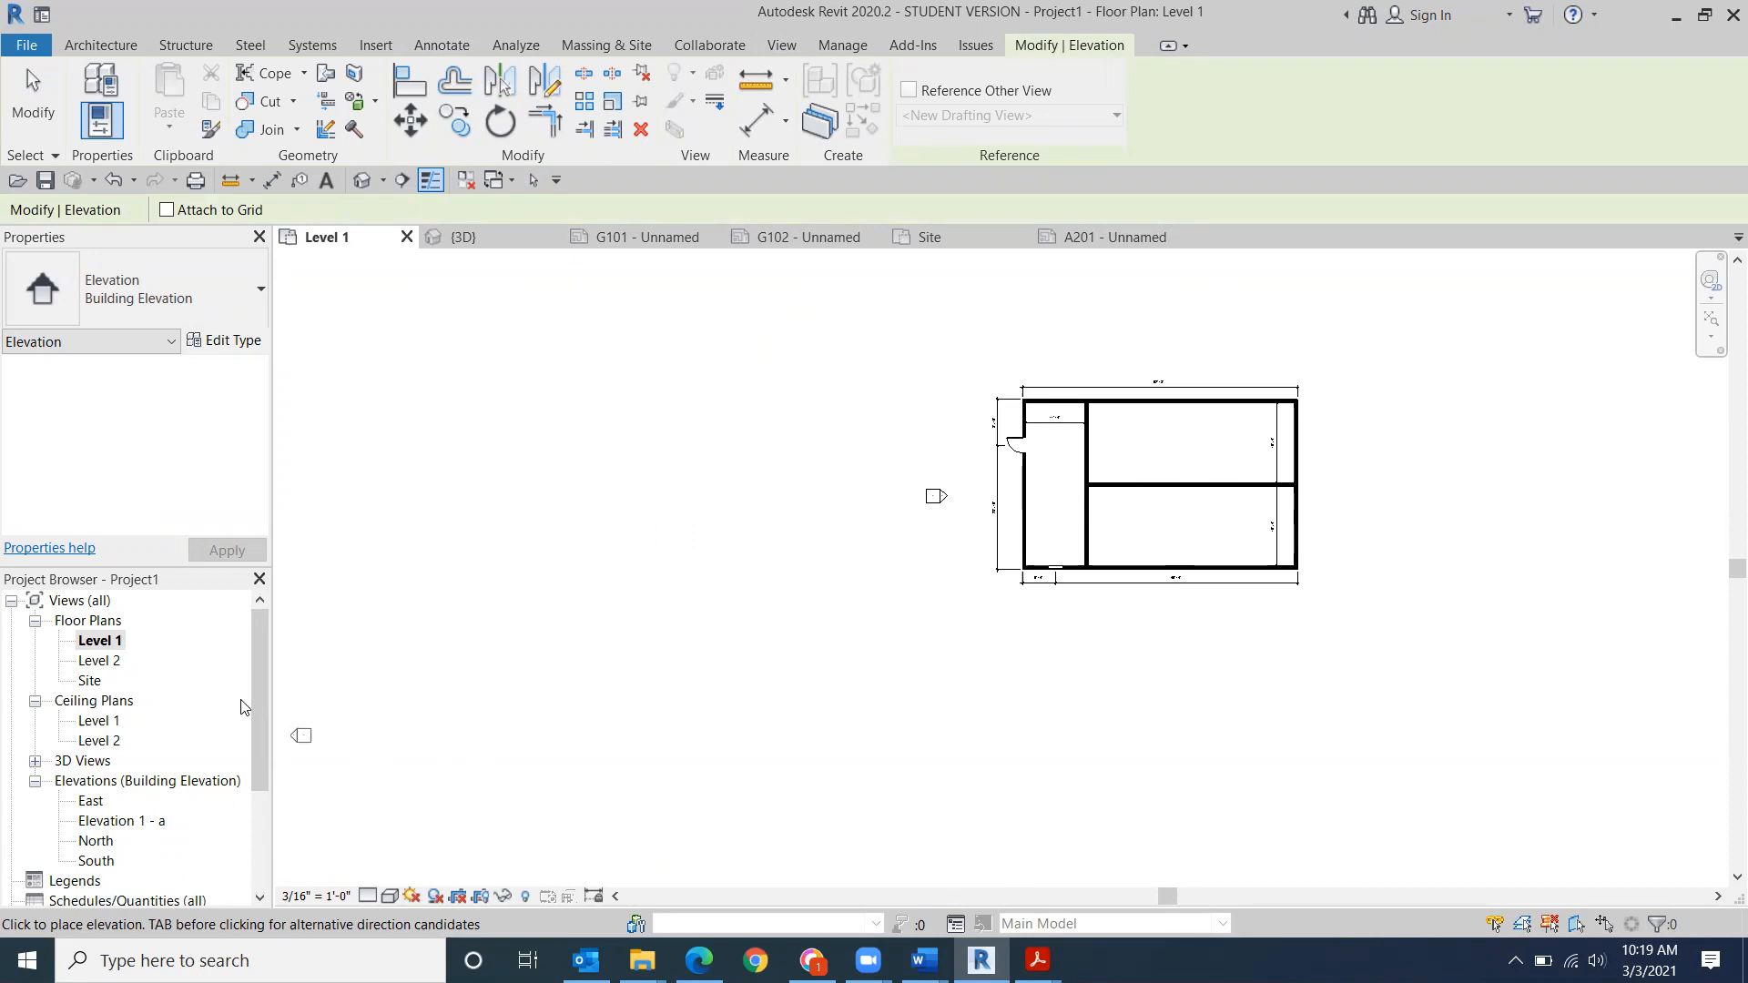
# - Rename the new elevation view Elevation 1 - a as West
pyautogui.moveTo(254, 720); pyautogui.dragTo(253, 799)
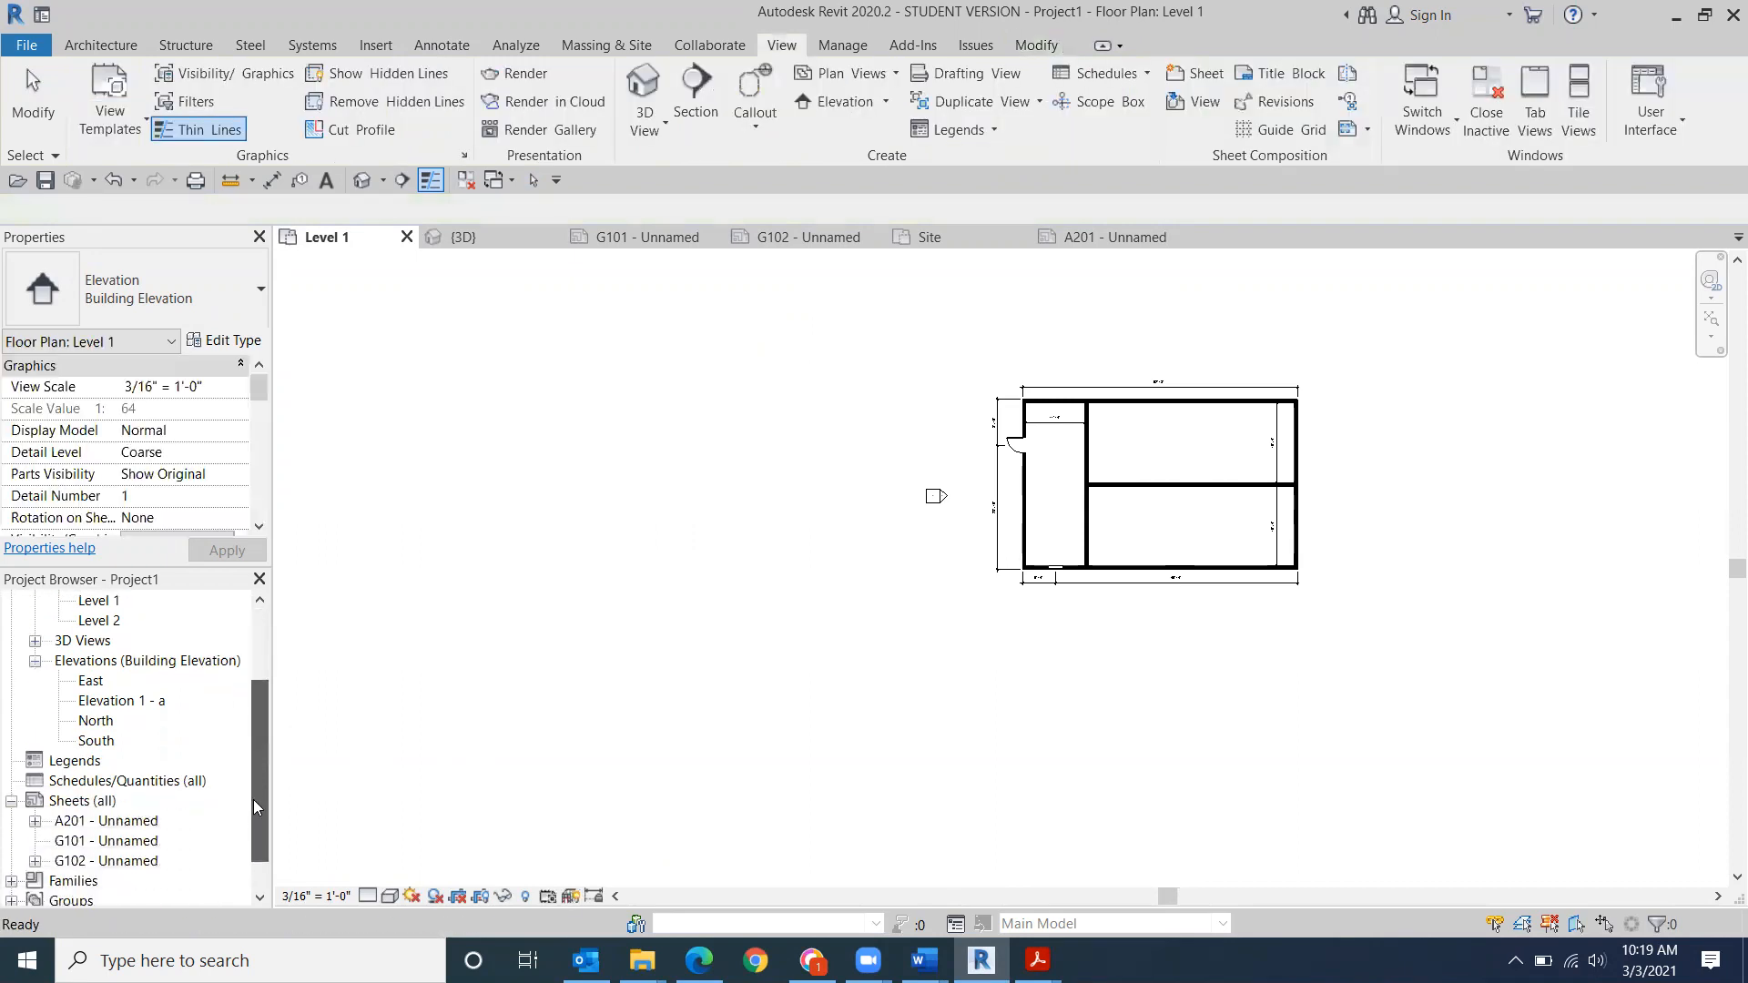
pyautogui.rightClick(106, 704)
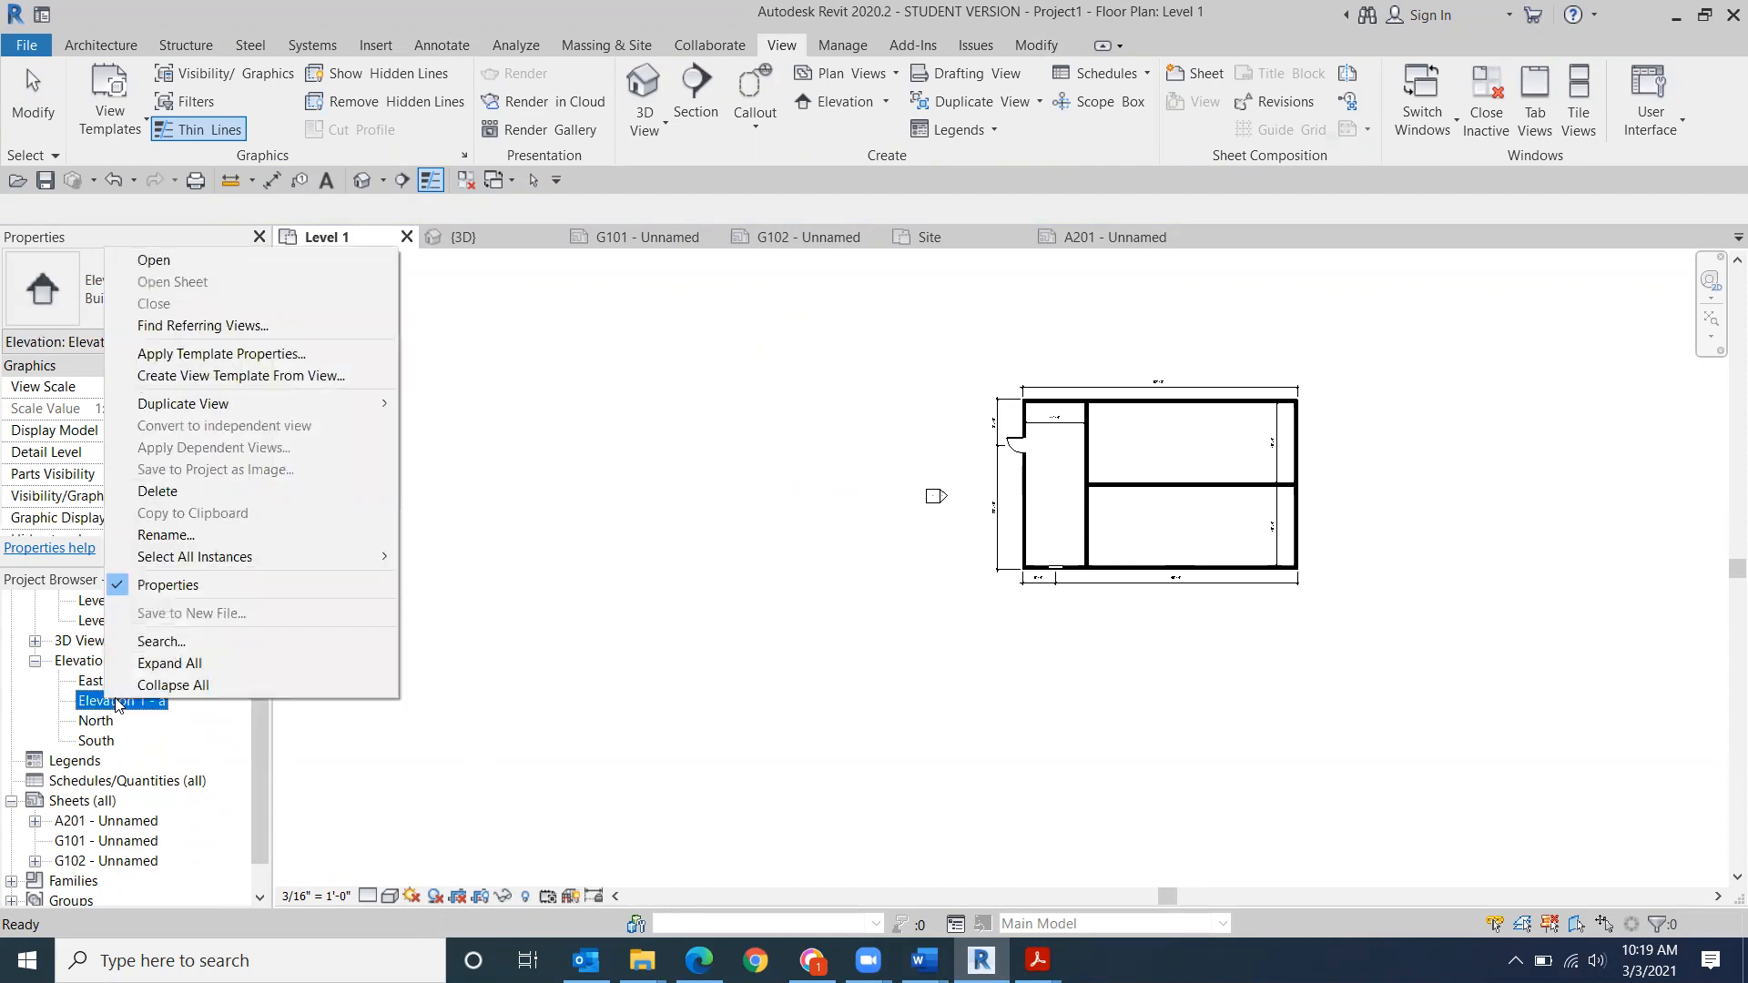
pyautogui.click(166, 535)
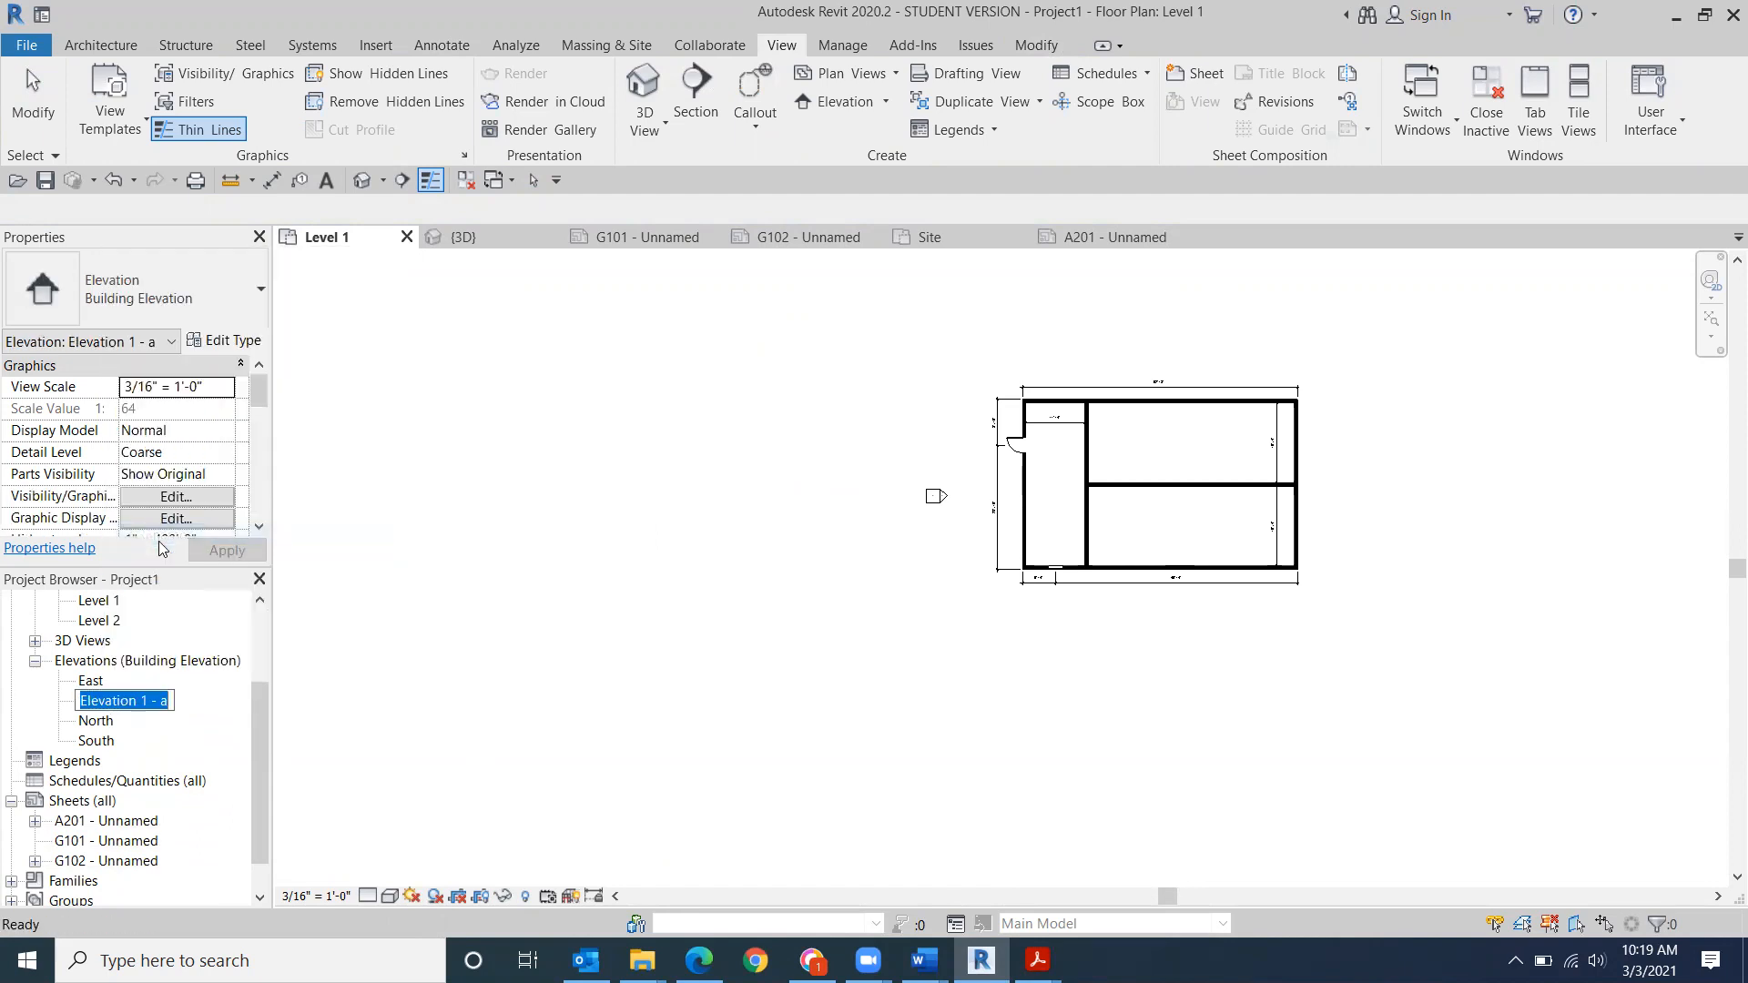
pyautogui.write('West')
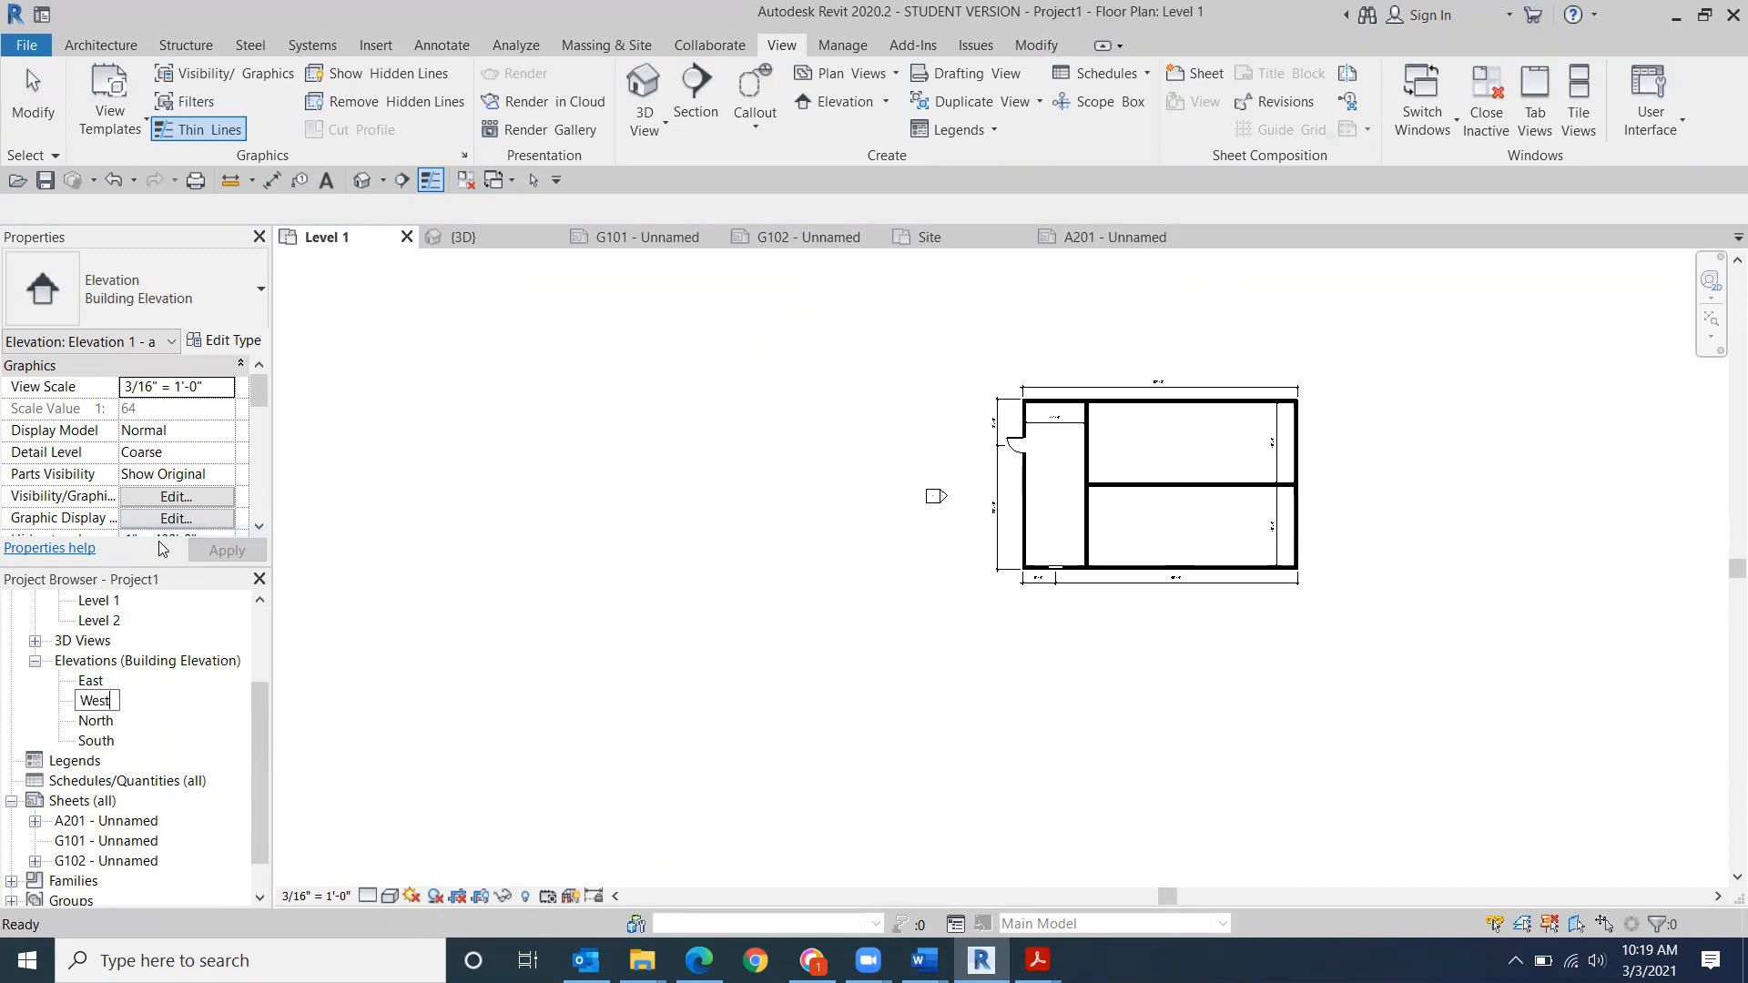
pyautogui.click(583, 805)
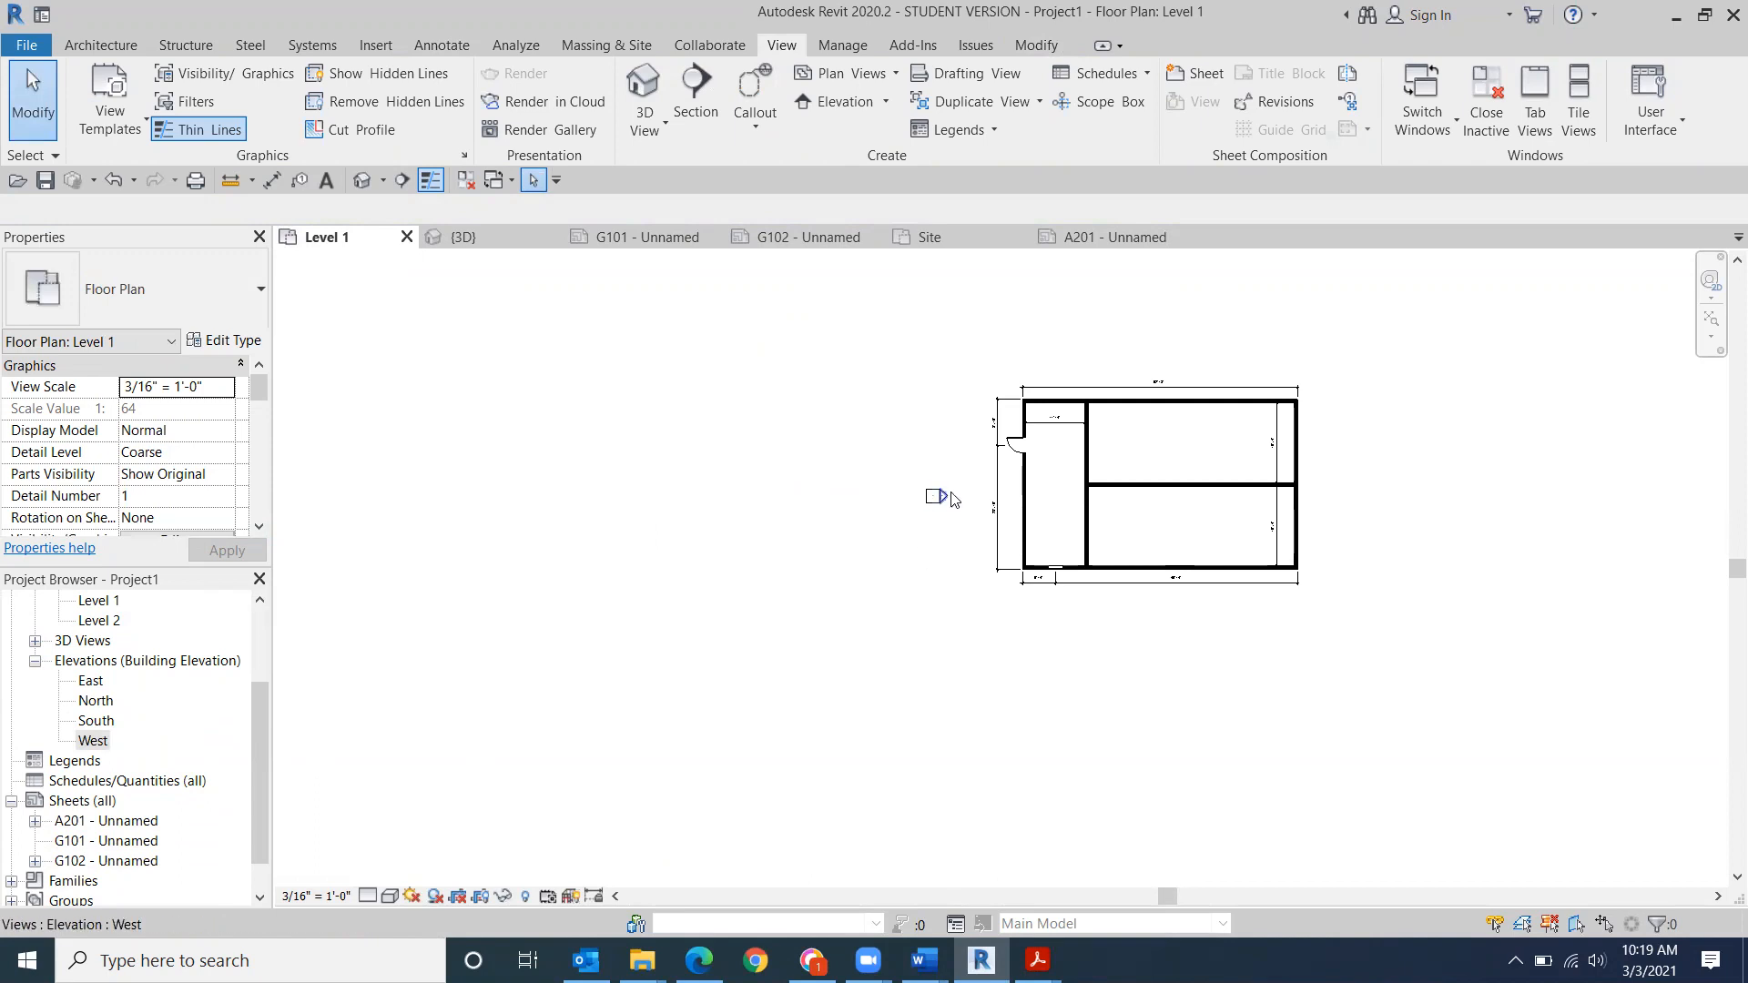
# - Move the West elevation marker farther west of the building and open the West elevation view
pyautogui.moveTo(967, 482)
pyautogui.mouseDown()
pyautogui.moveTo(906, 520)
pyautogui.moveTo(536, 520)
pyautogui.moveTo(480, 500)
pyautogui.mouseUp()
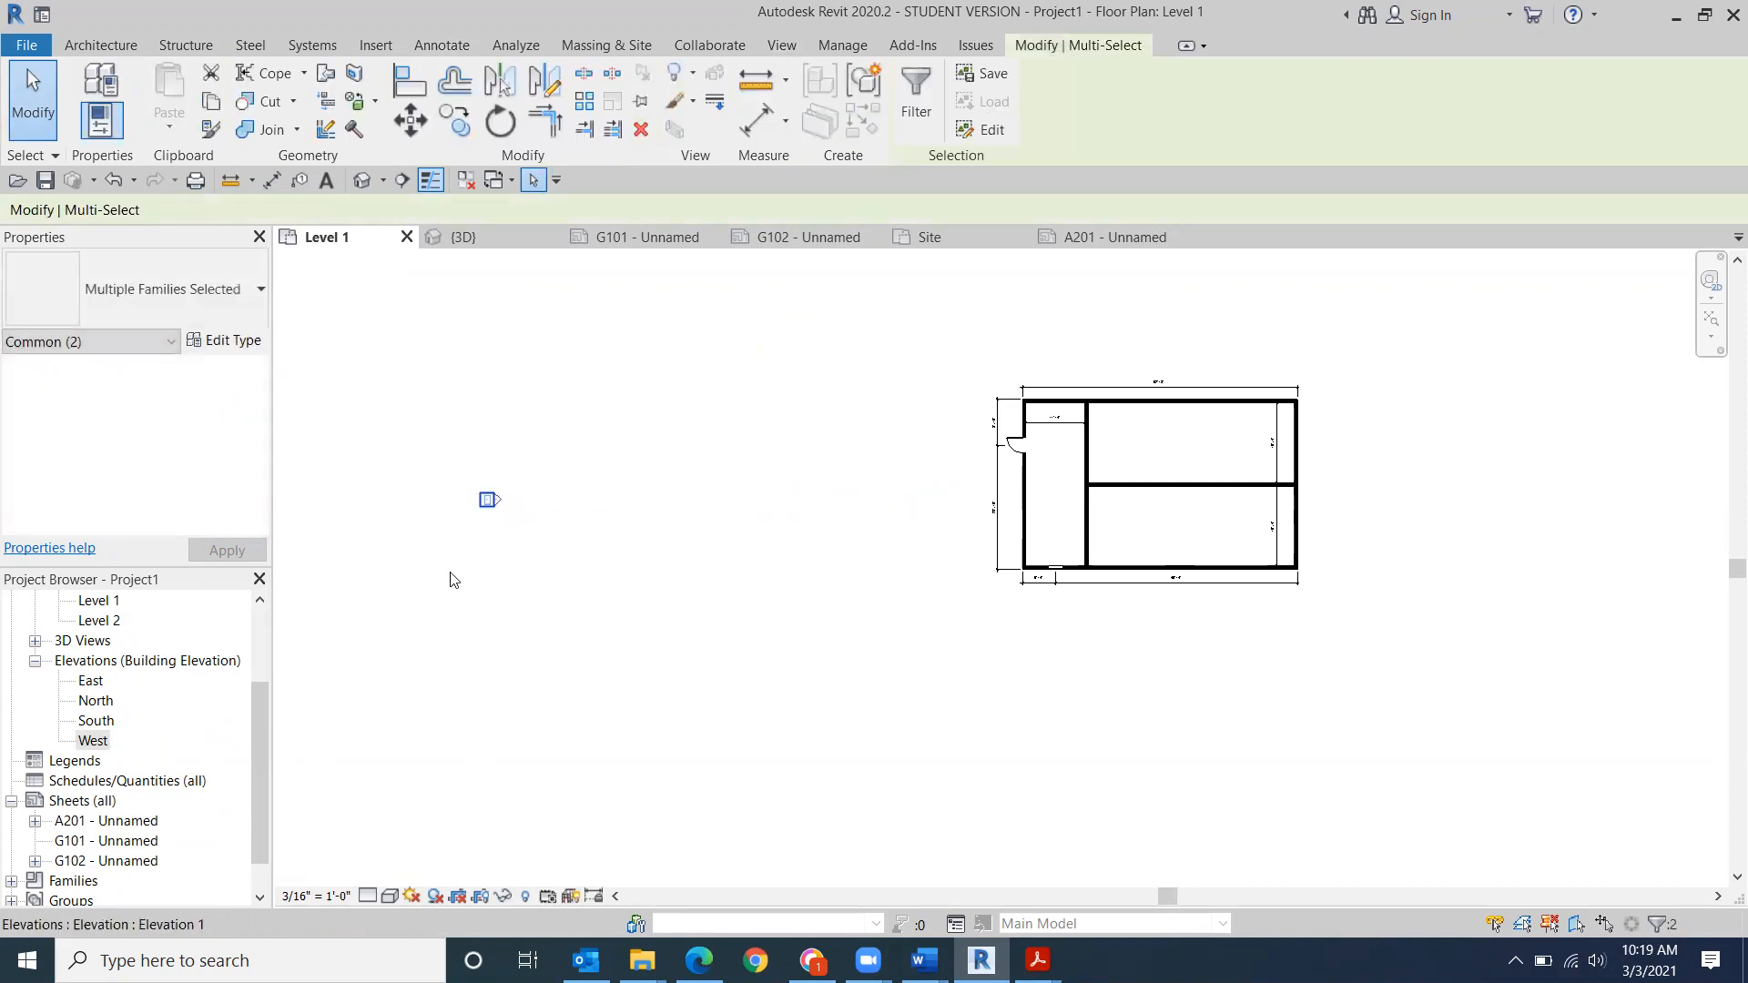
pyautogui.doubleClick(89, 743)
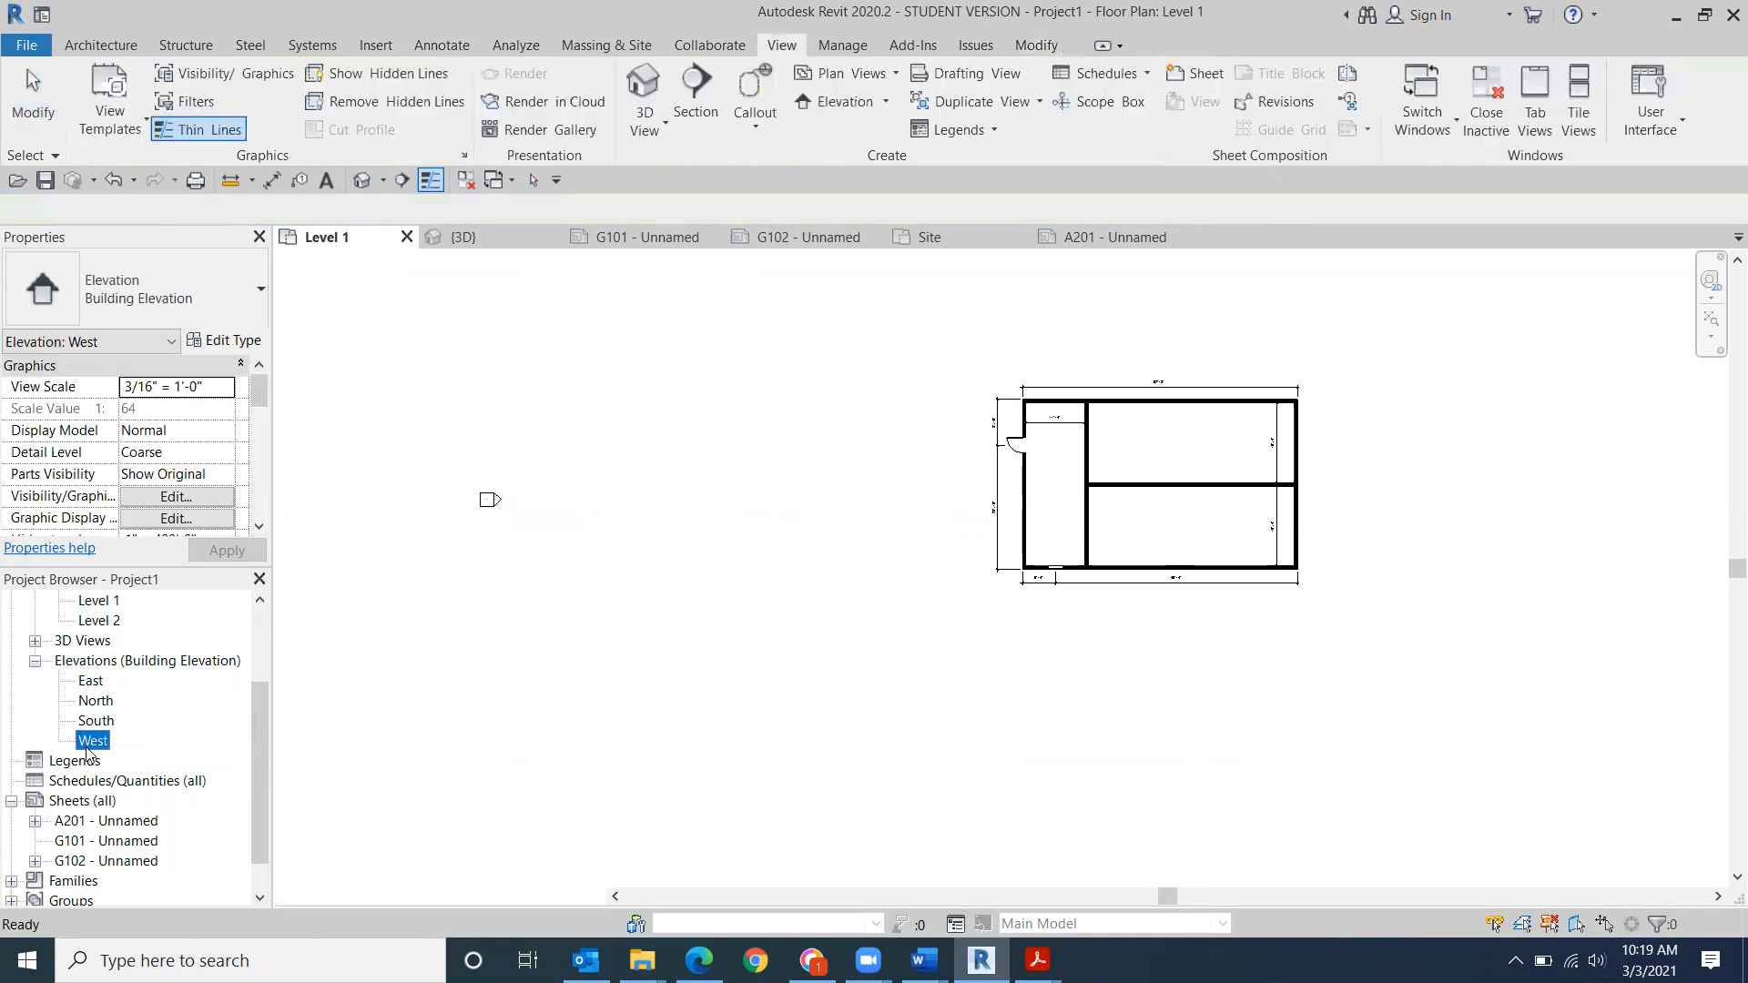
pyautogui.scroll(-2, 780, 695)
pyautogui.scroll(-2, 819, 683)
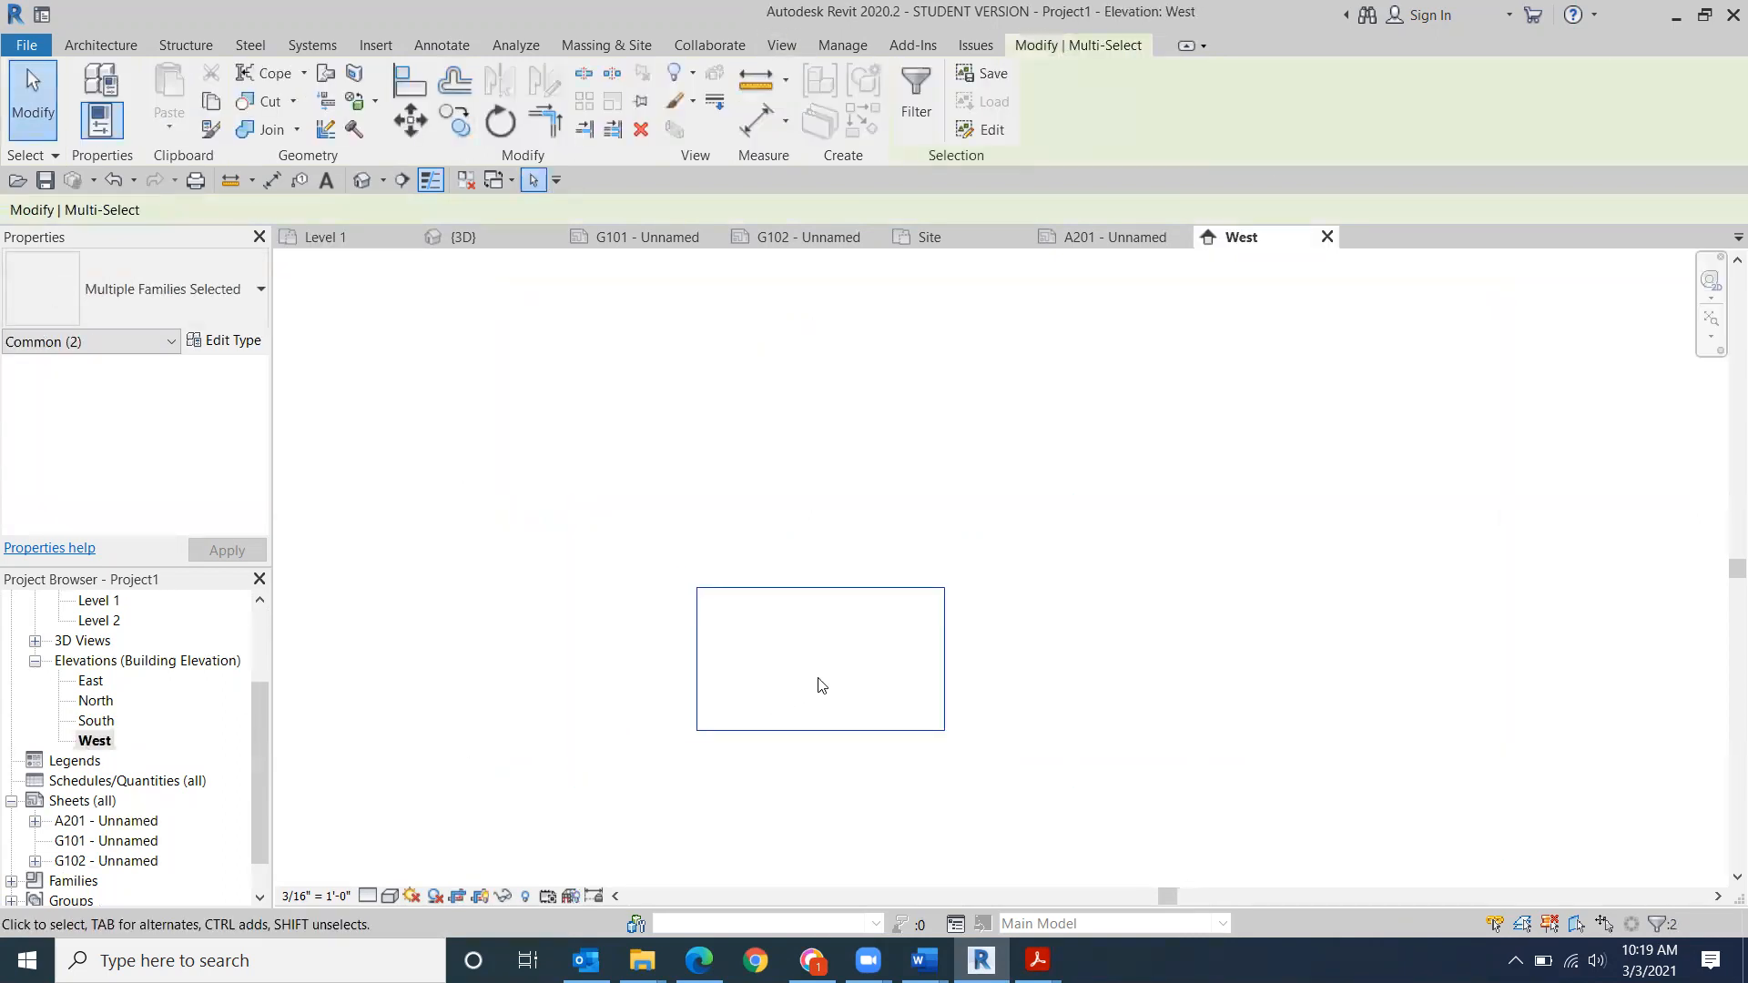
pyautogui.moveTo(832, 613); pyautogui.dragTo(918, 533, button='middle')
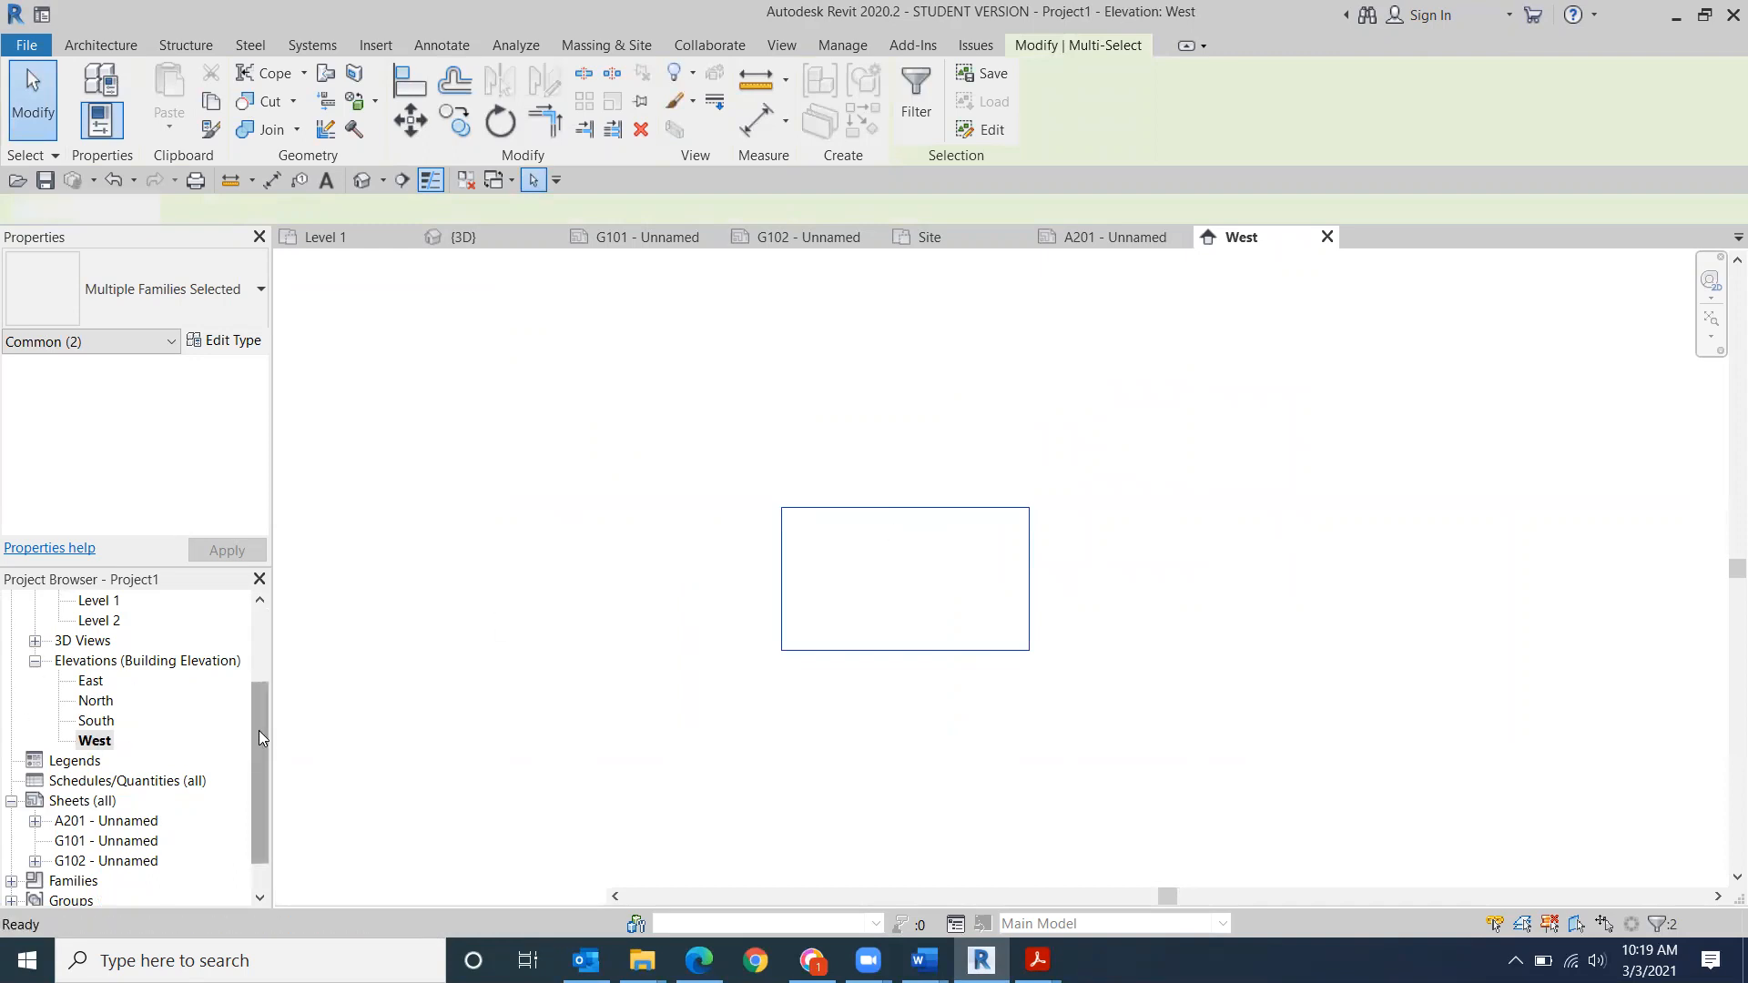
# - In the Level 1 floor plan, extend the West elevation's view depth eastward past the far side of the building
pyautogui.moveTo(259, 731); pyautogui.dragTo(262, 630)
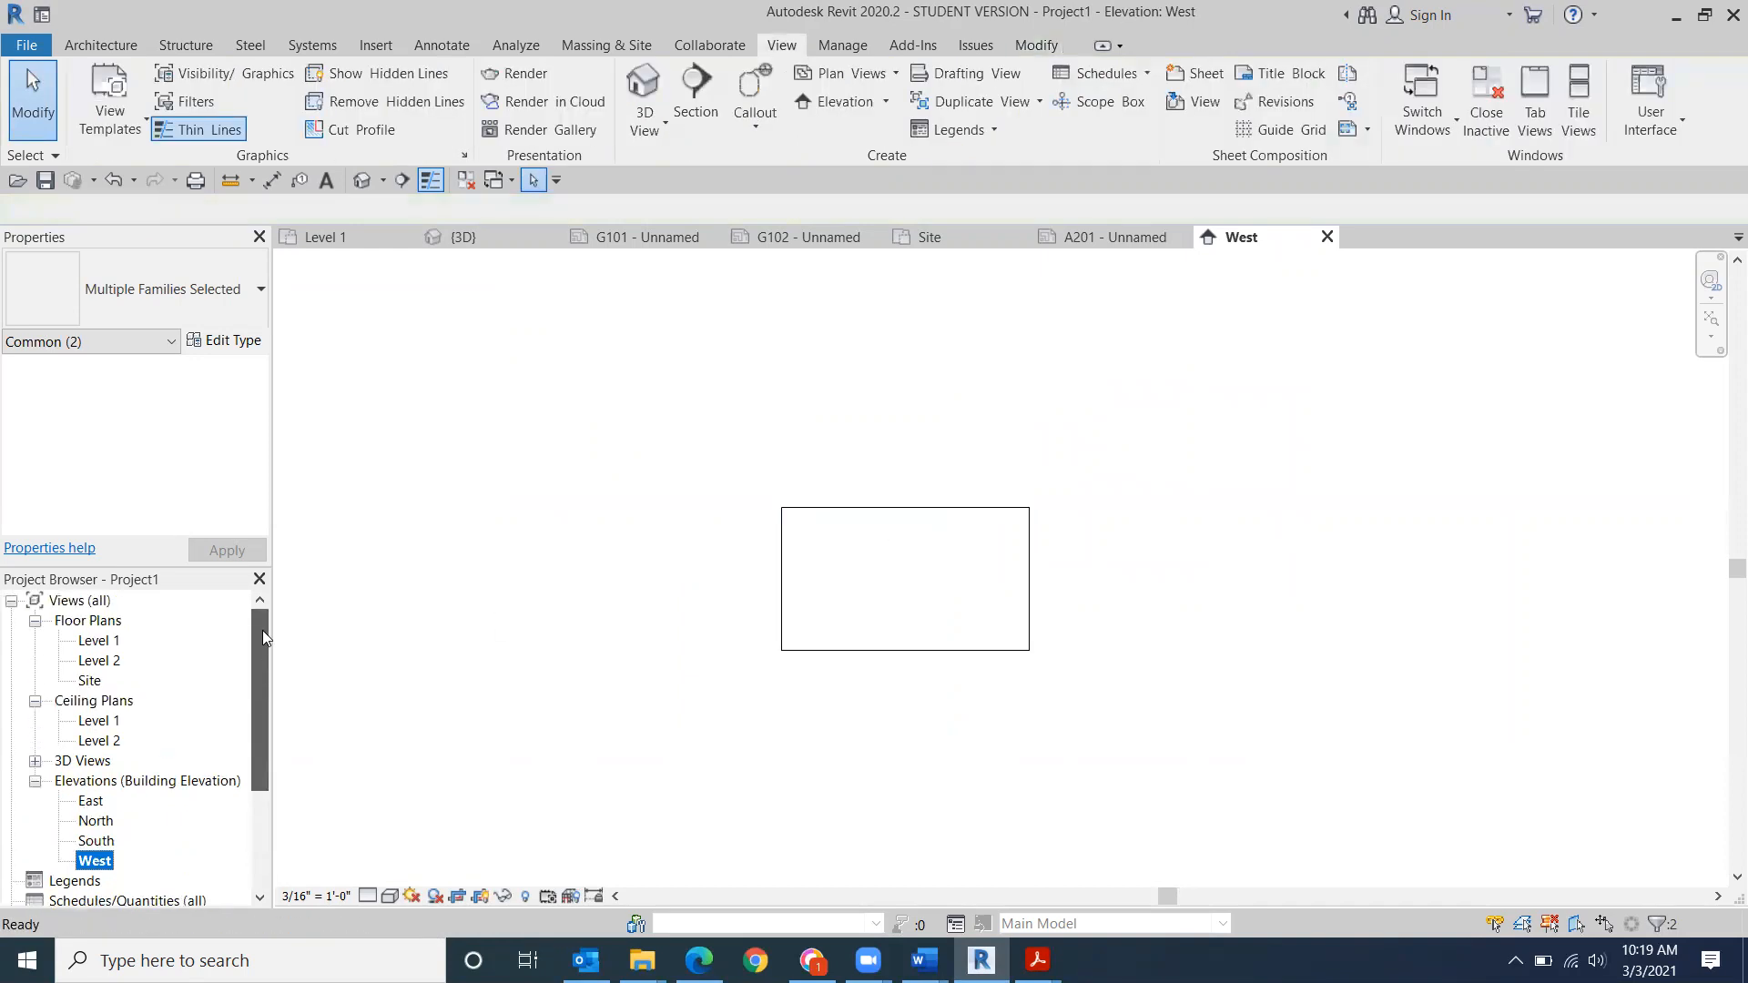
pyautogui.click(91, 643)
pyautogui.doubleClick(91, 643)
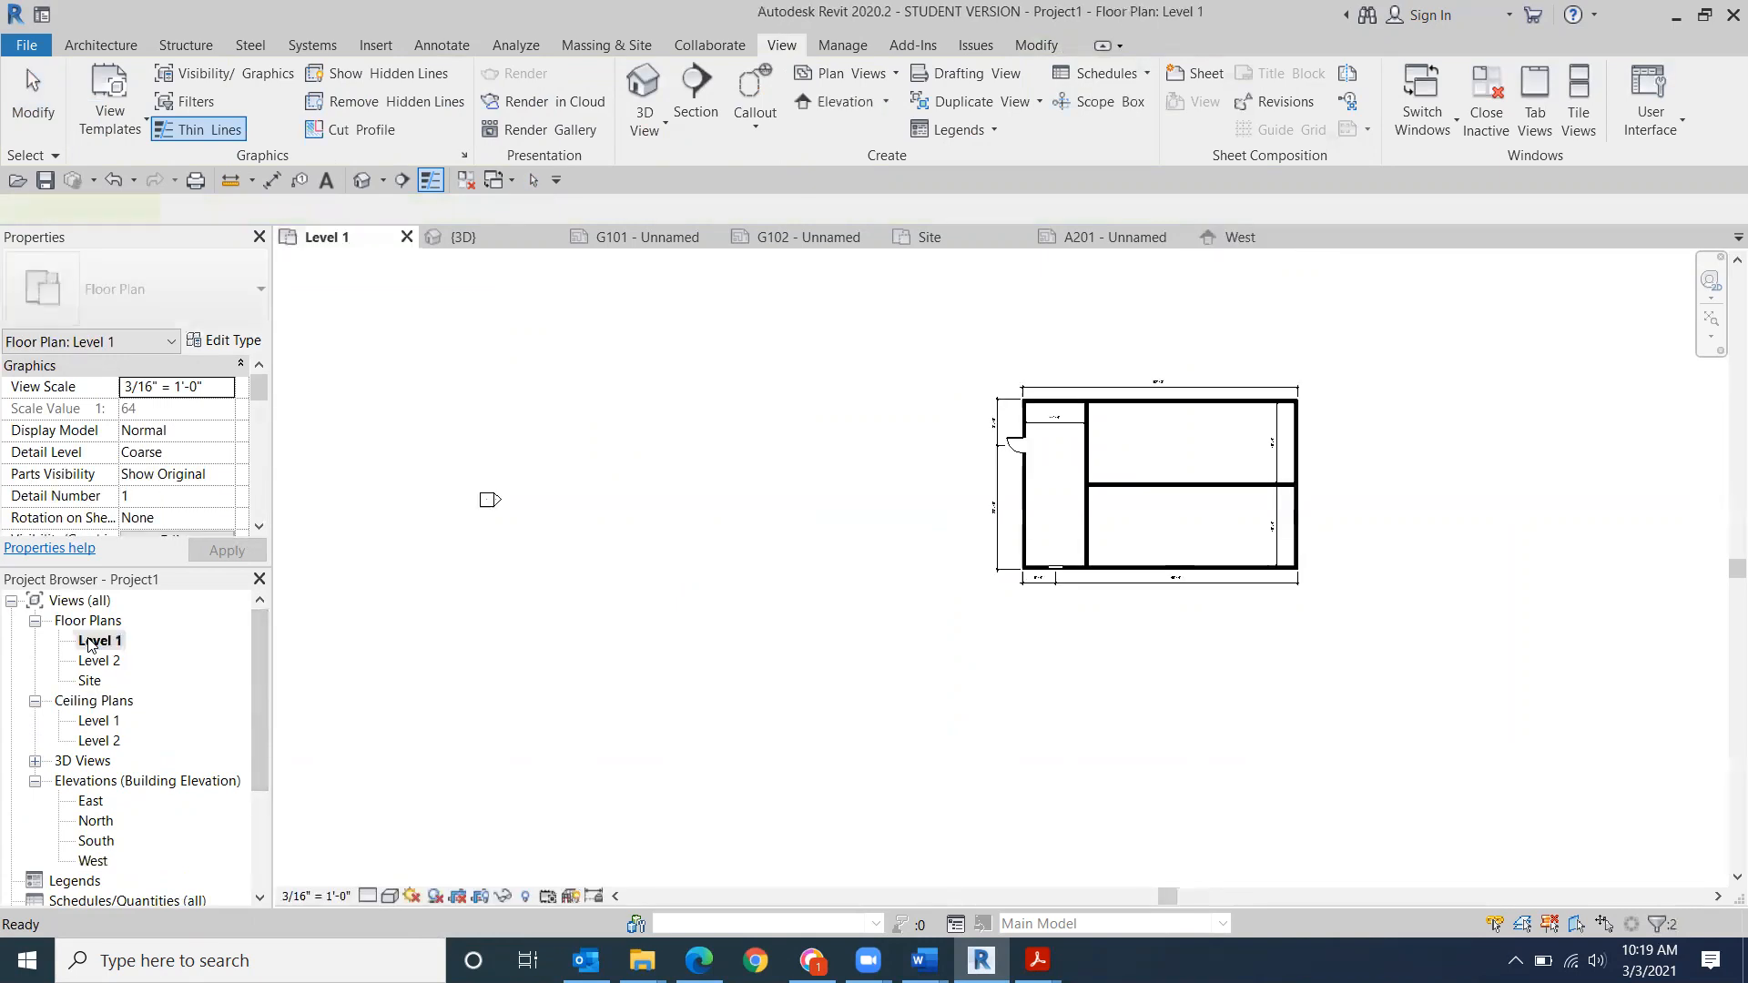
pyautogui.click(414, 511)
pyautogui.scroll(-5, 566, 656)
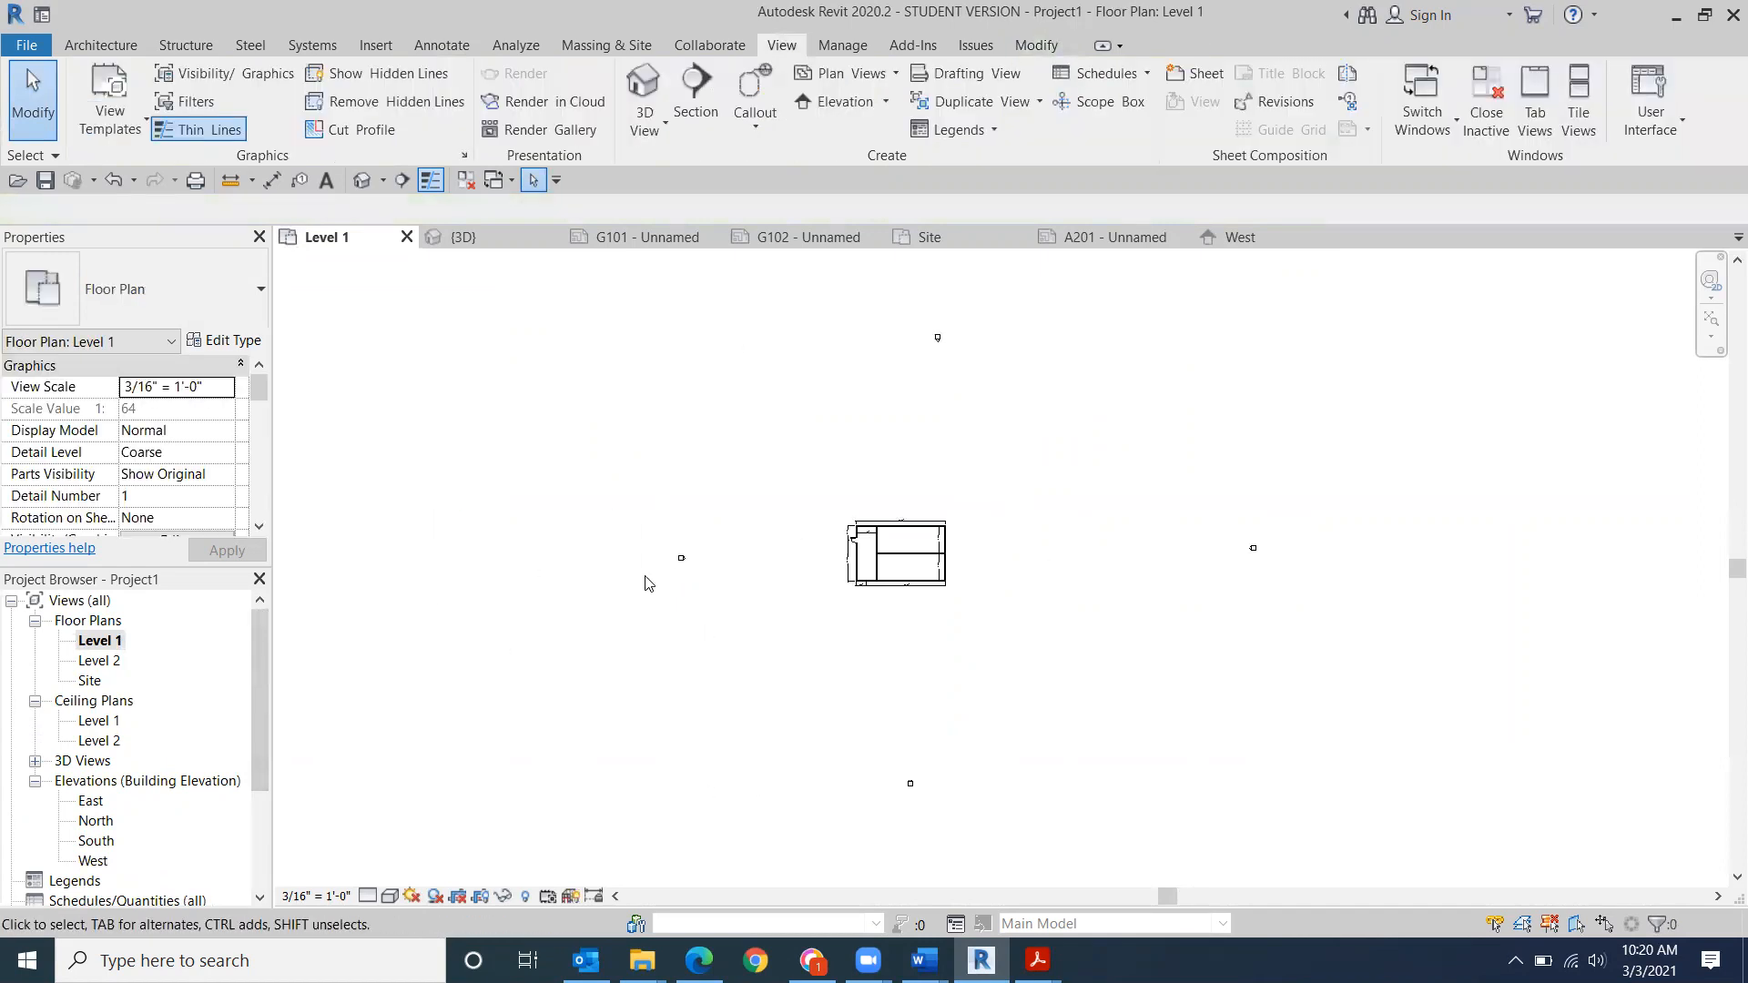
pyautogui.click(681, 557)
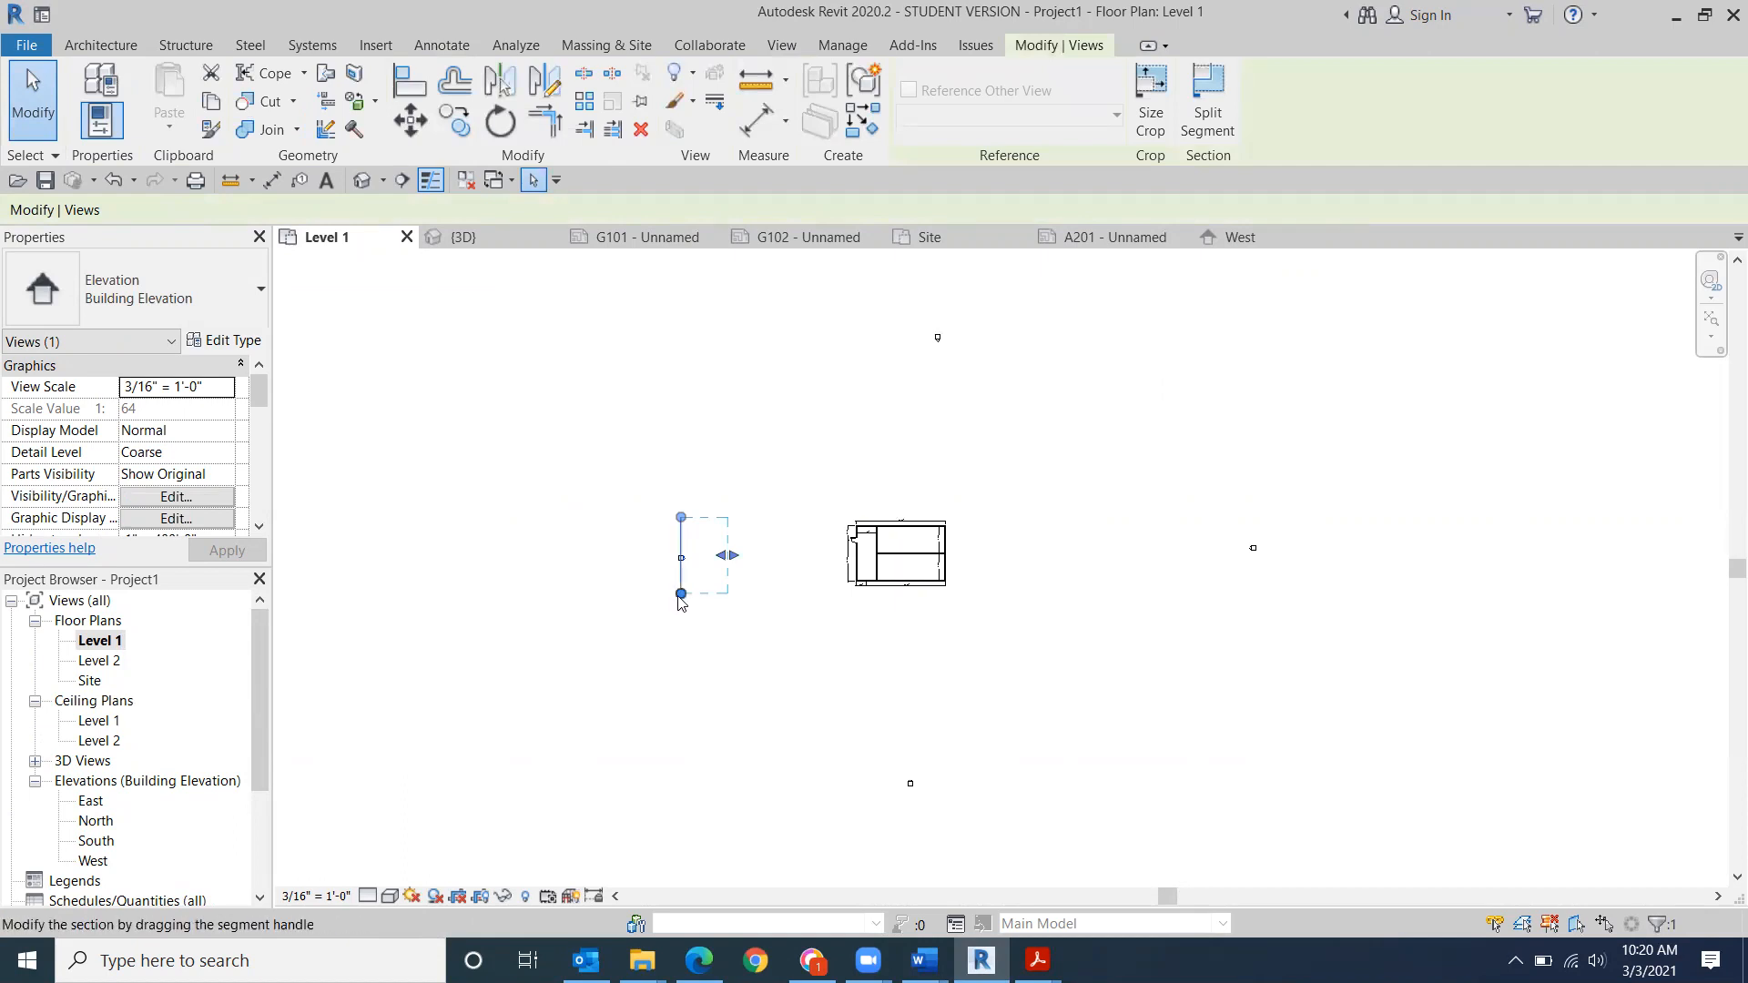
pyautogui.moveTo(681, 593); pyautogui.dragTo(763, 596)
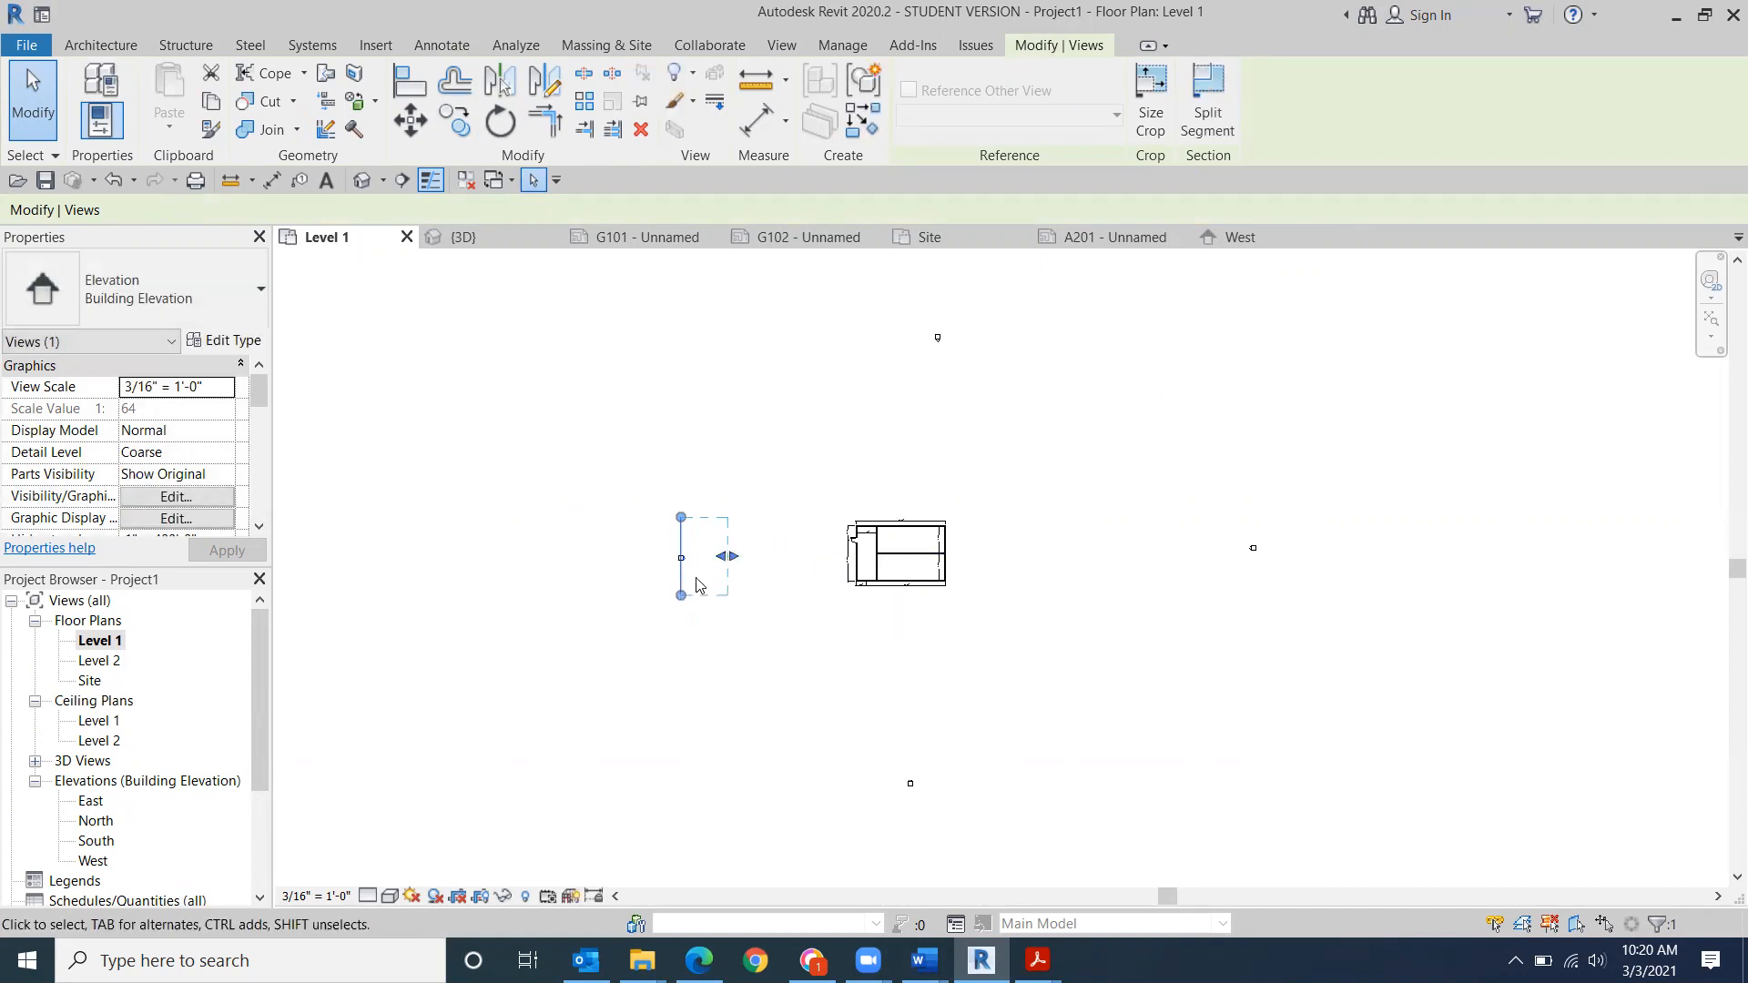
pyautogui.moveTo(729, 556); pyautogui.dragTo(976, 573)
# - Open the West elevation and enlarge its crop region on all four sides around the whole building
pyautogui.doubleClick(93, 860)
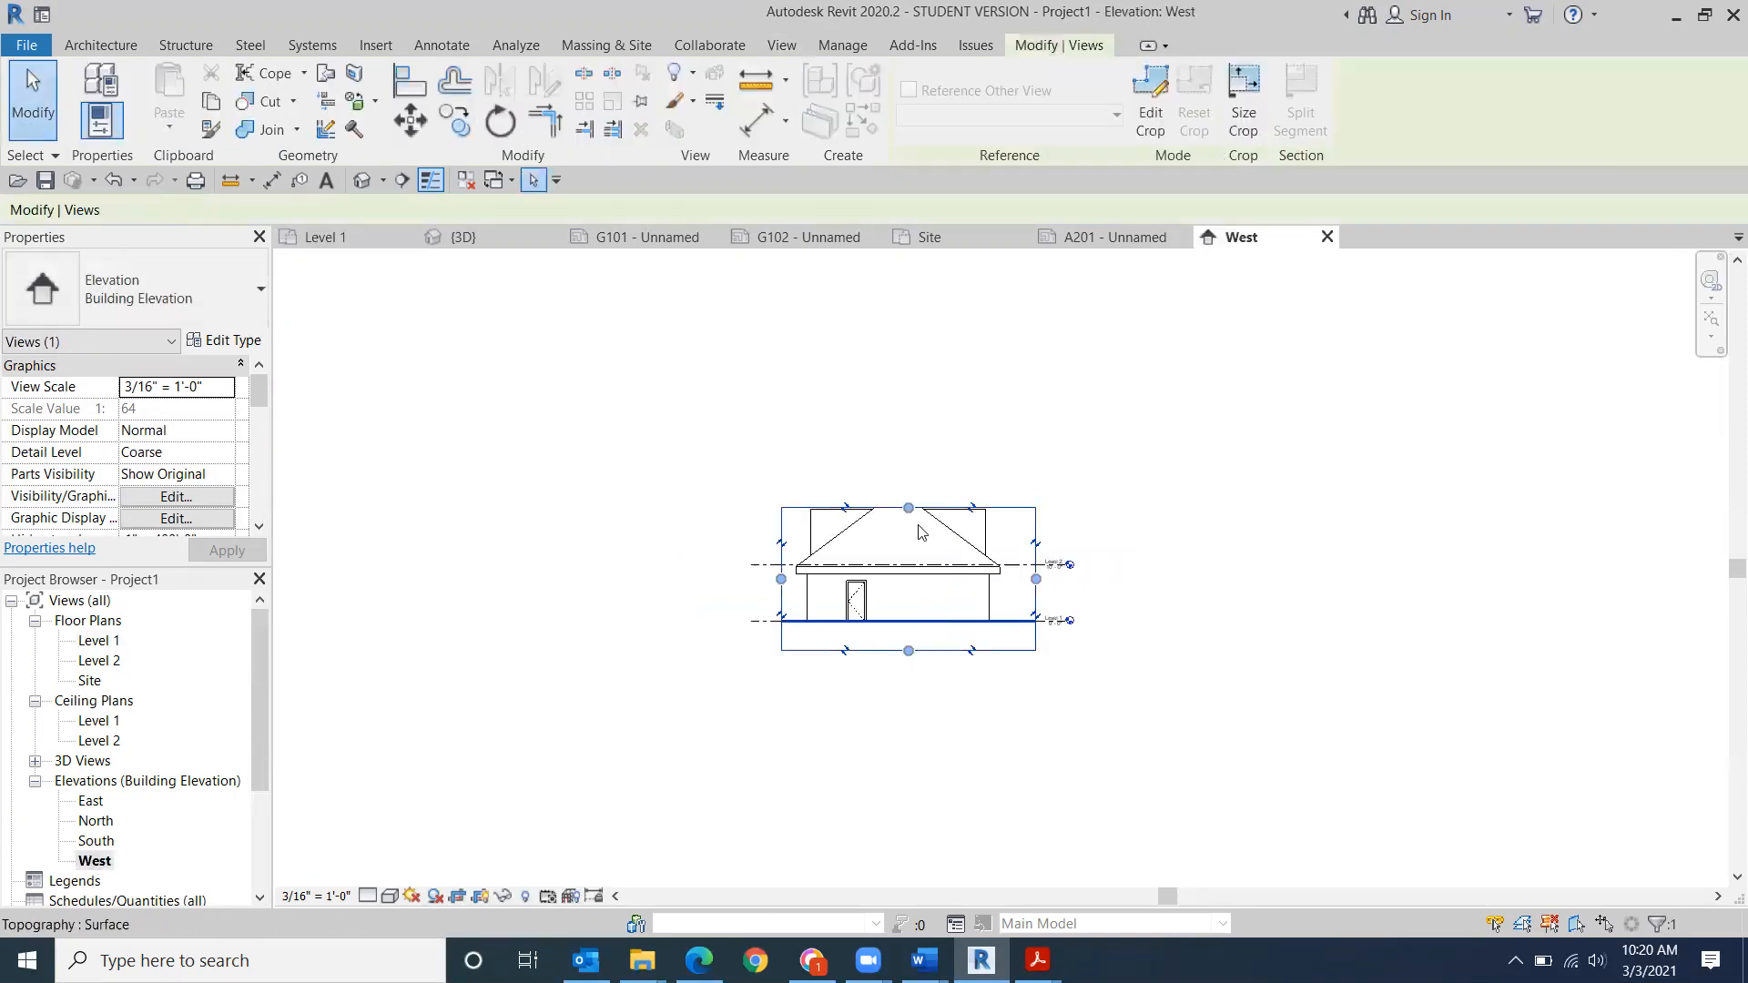
pyautogui.moveTo(909, 508); pyautogui.dragTo(909, 407)
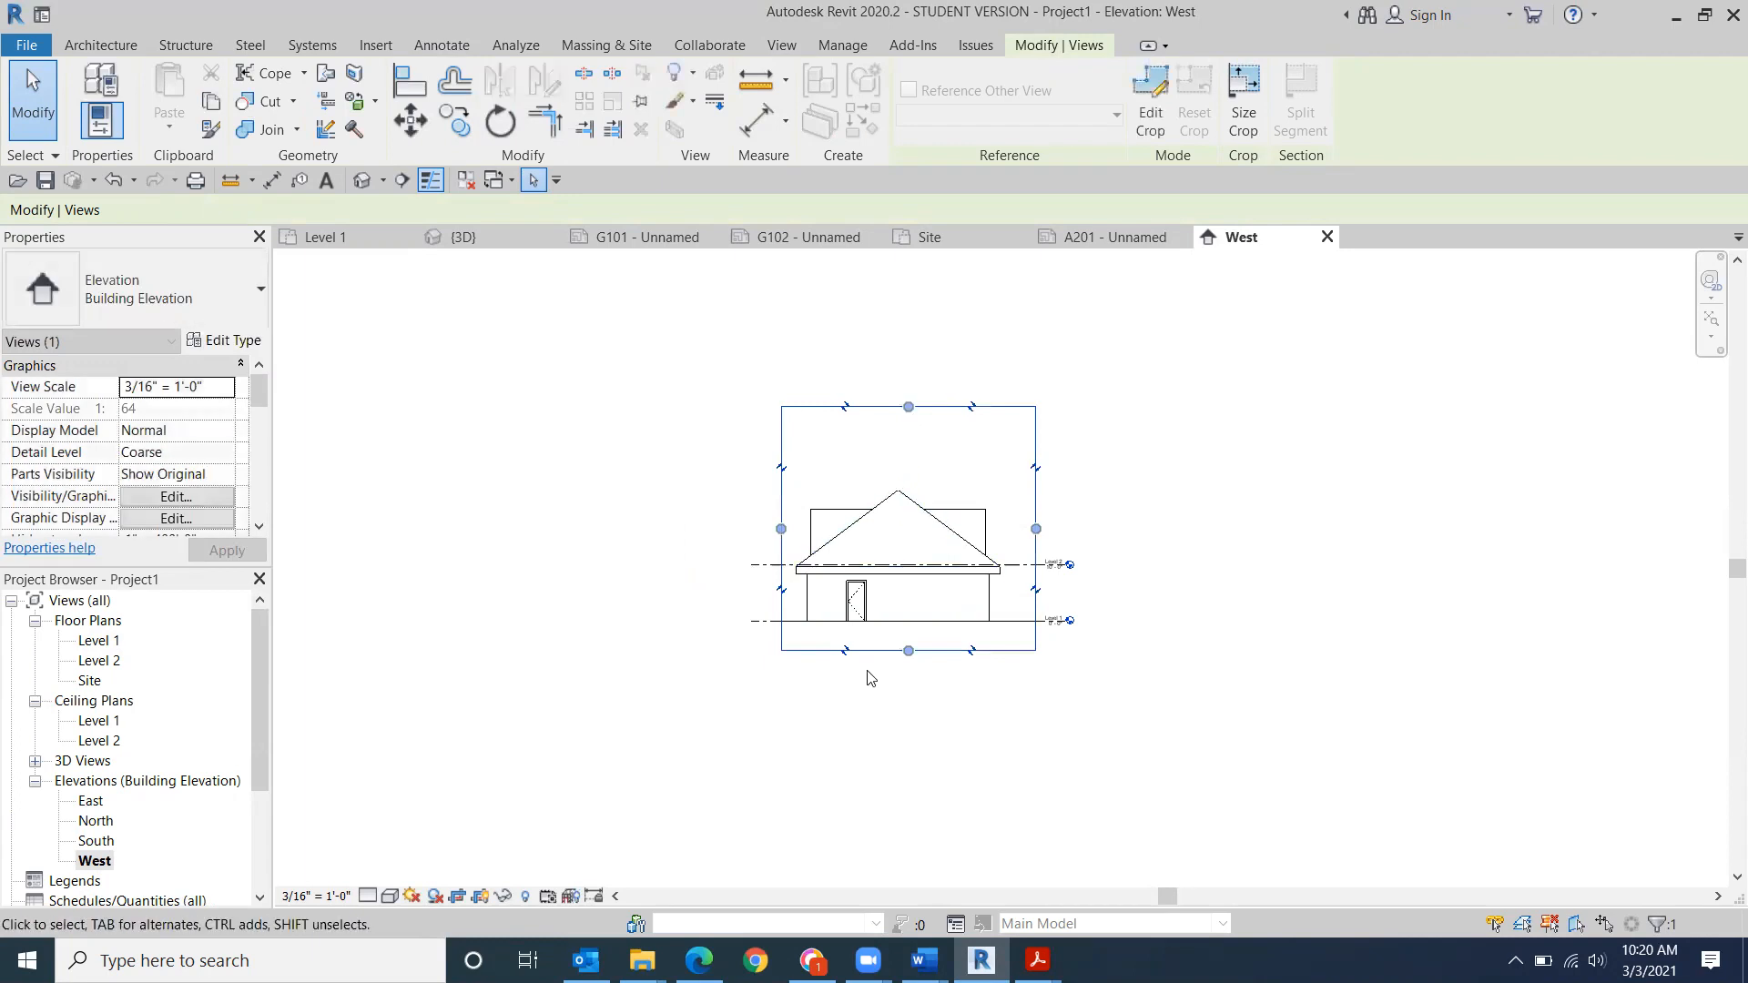
pyautogui.moveTo(909, 650); pyautogui.dragTo(926, 721)
pyautogui.moveTo(1036, 564); pyautogui.dragTo(1158, 564)
pyautogui.moveTo(781, 565); pyautogui.dragTo(659, 565)
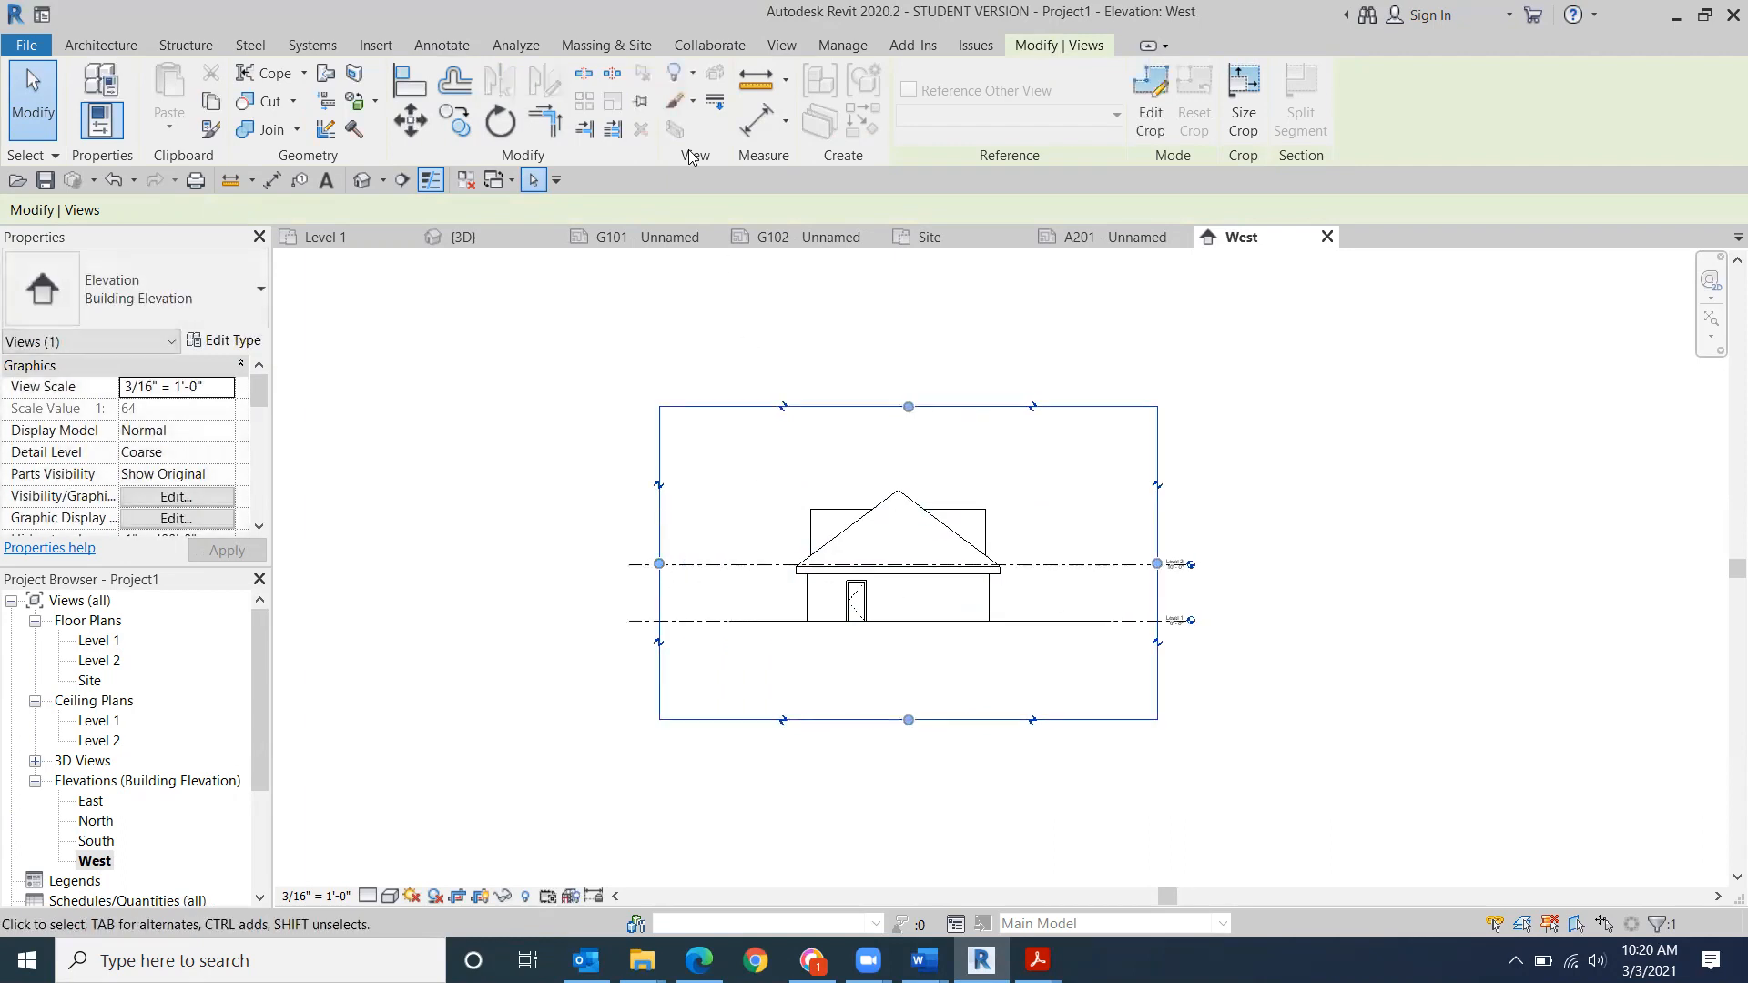
pyautogui.click(784, 46)
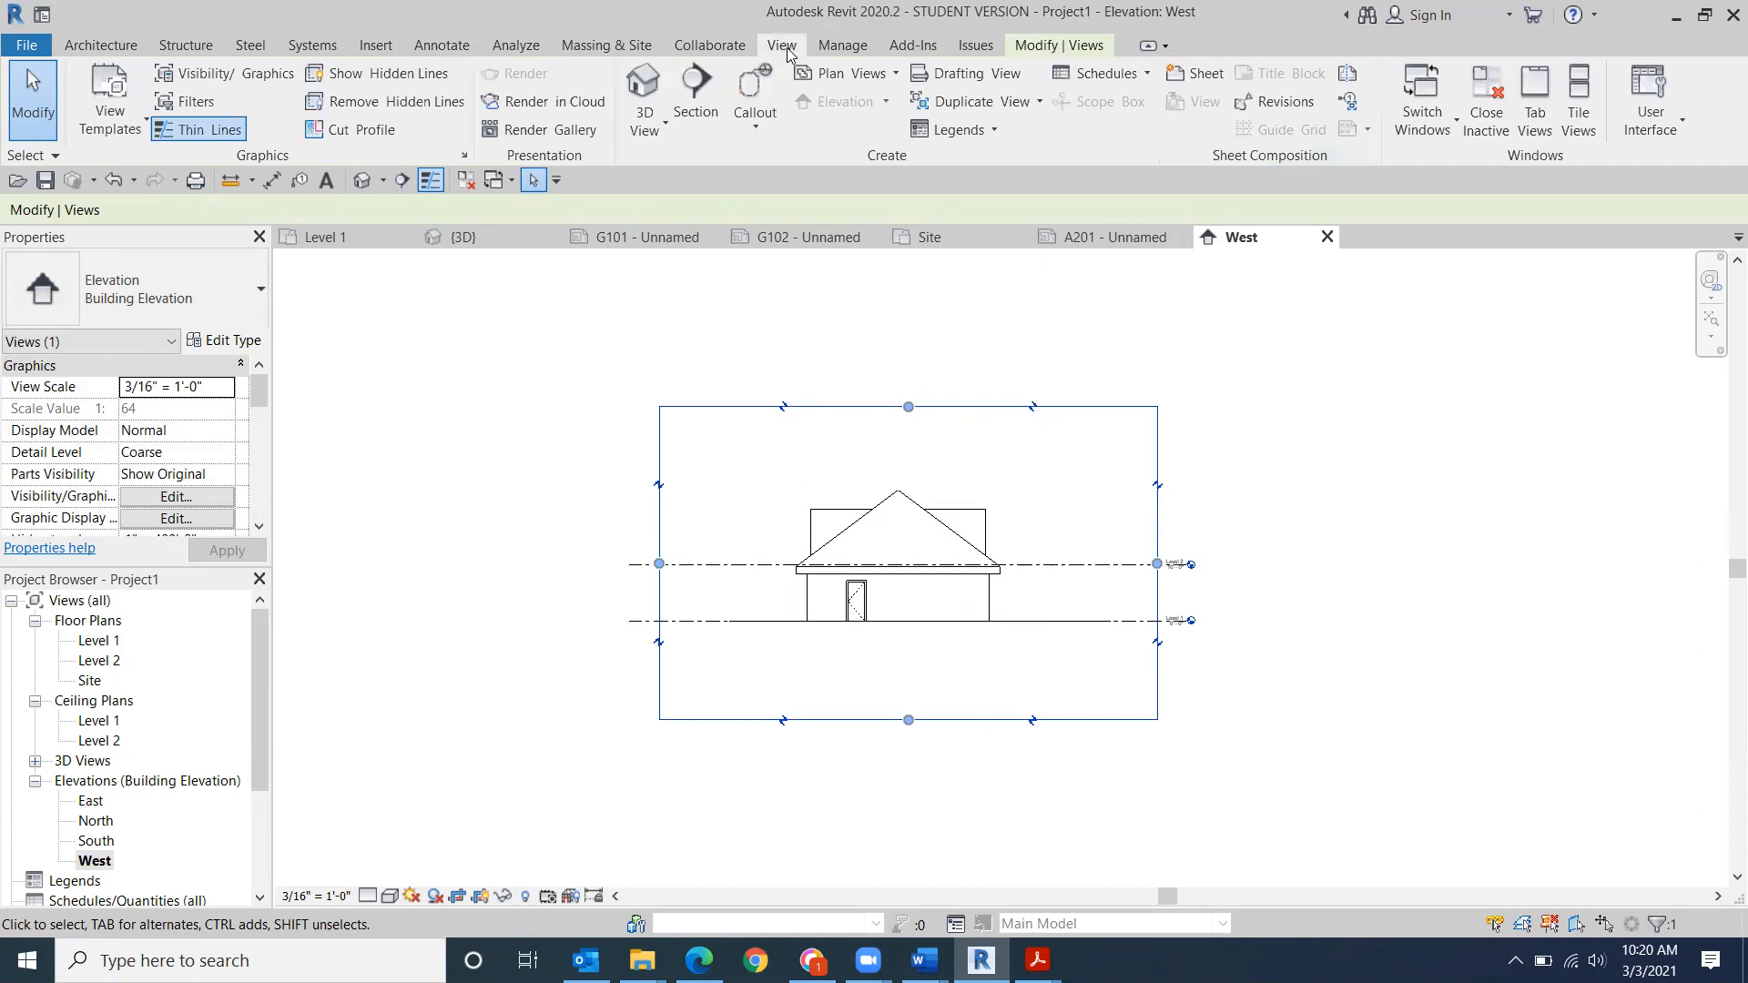
pyautogui.click(27, 103)
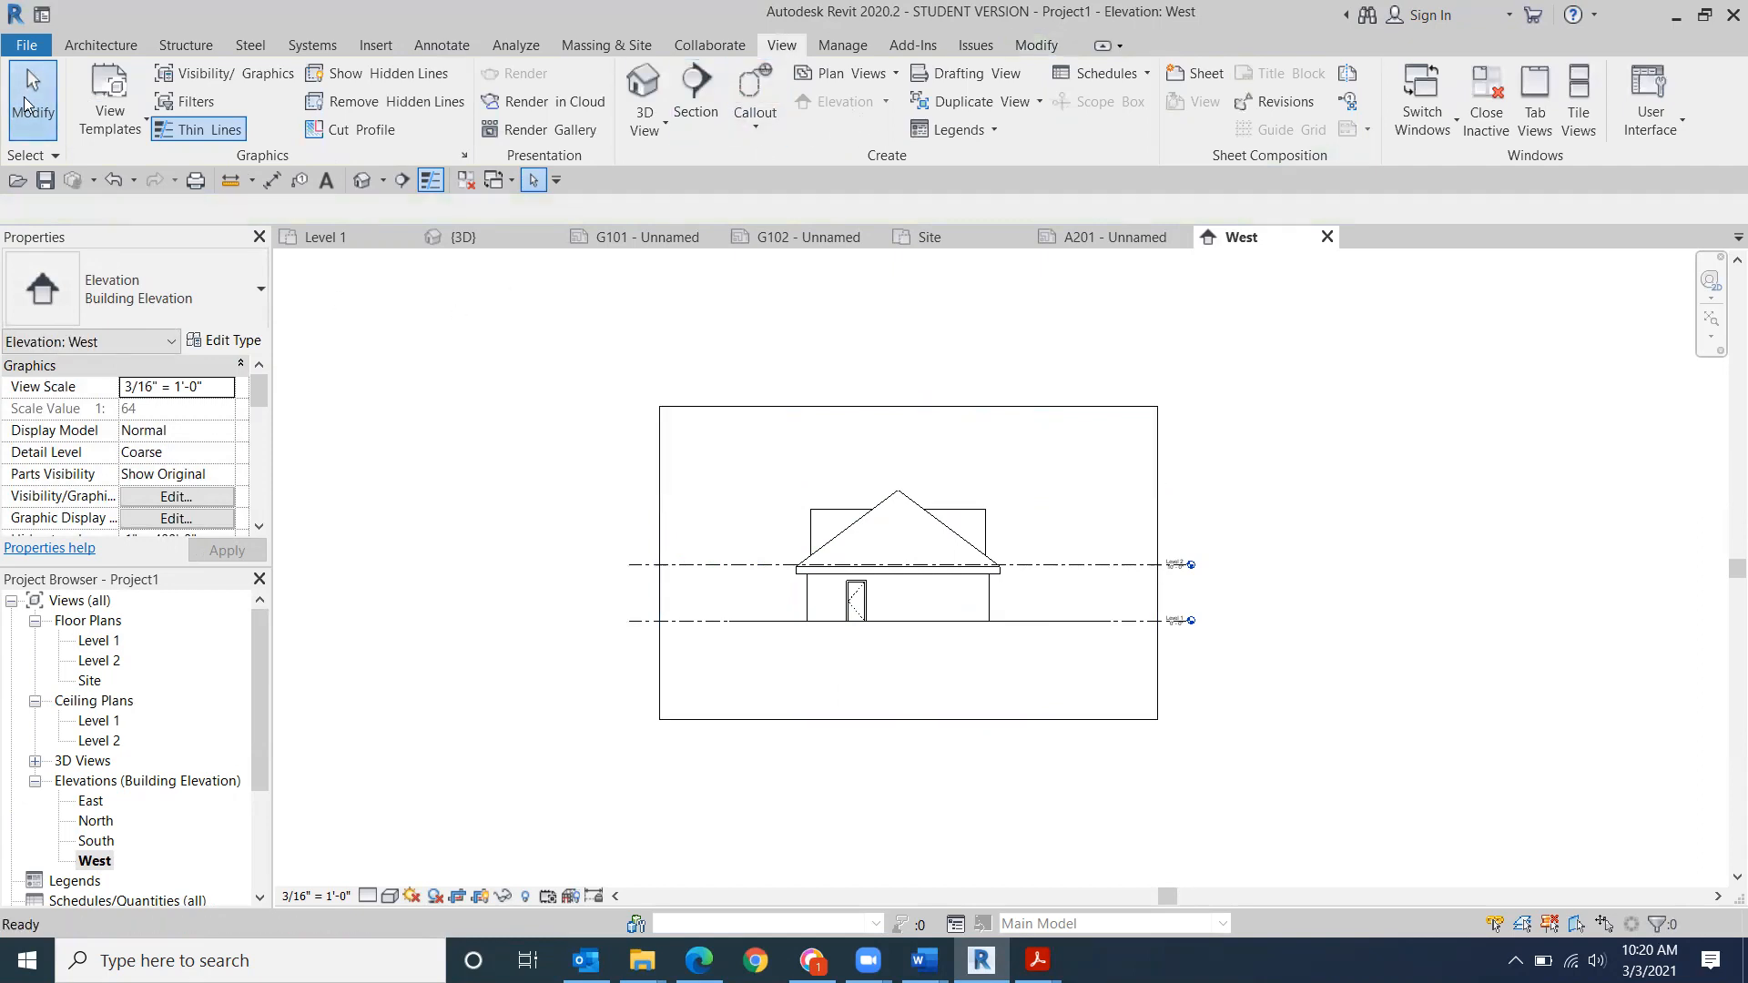
# - Check the Level 1 and Site plans, then orbit the 3D view to the door side and set its visual style to Consistent Colors
pyautogui.doubleClick(96, 642)
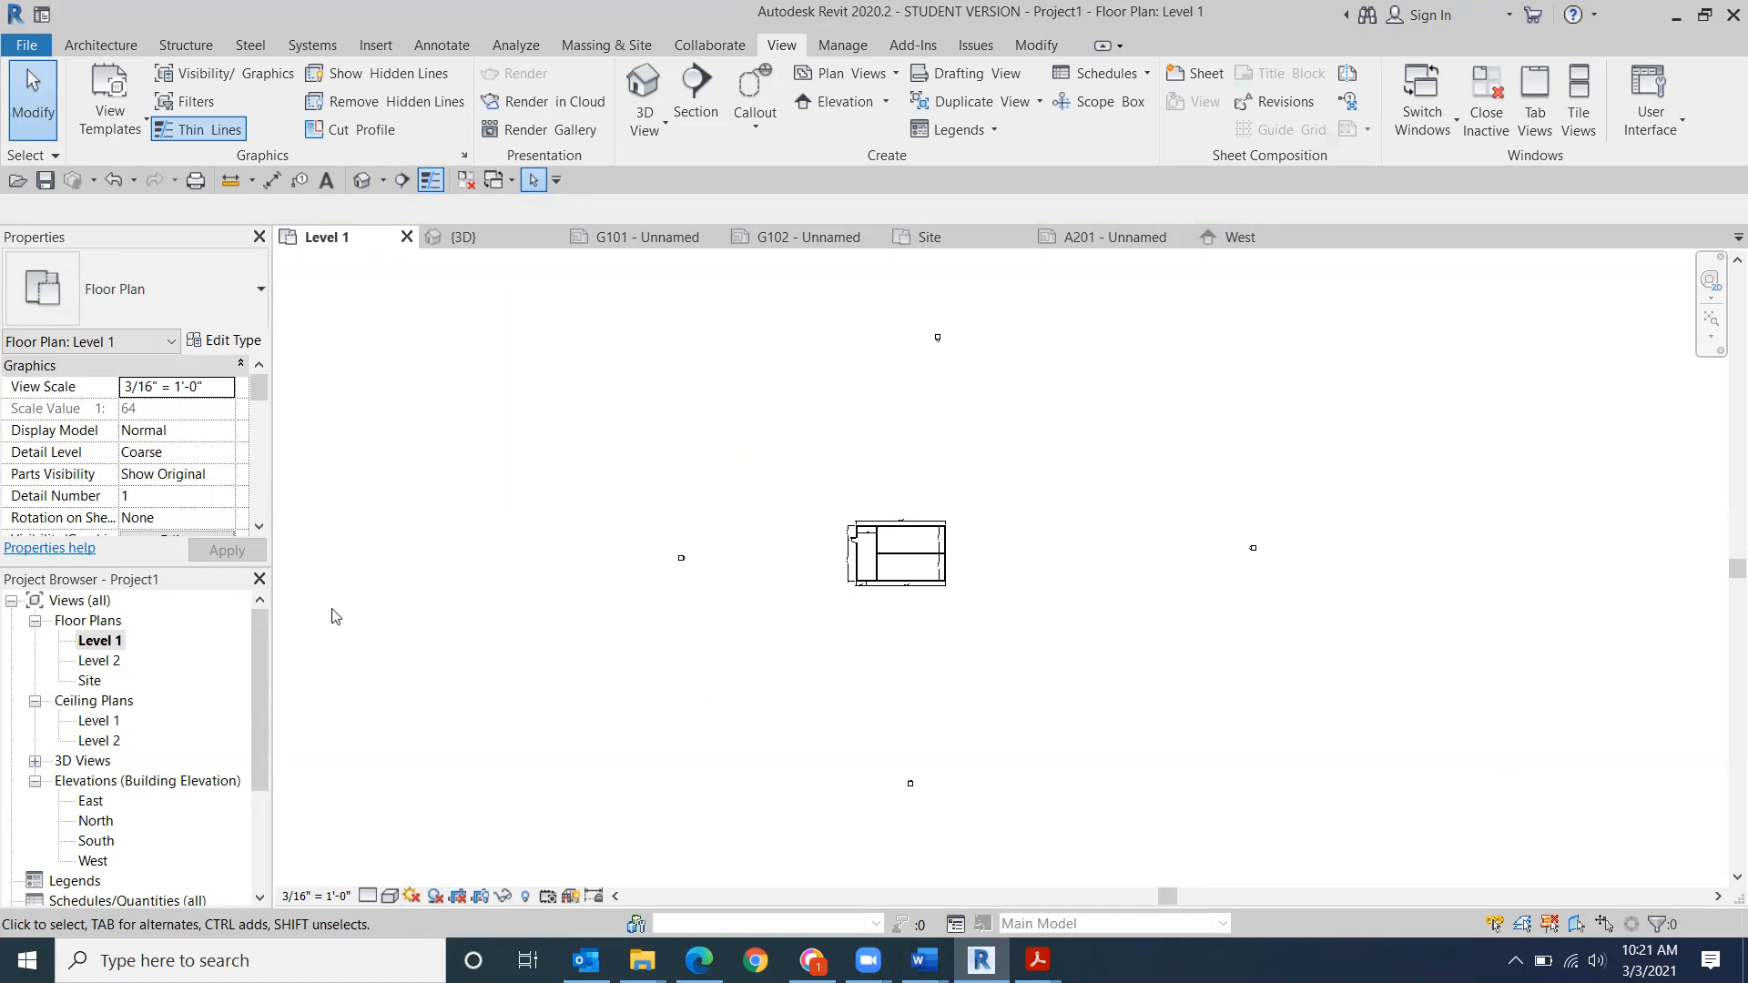
pyautogui.doubleClick(91, 683)
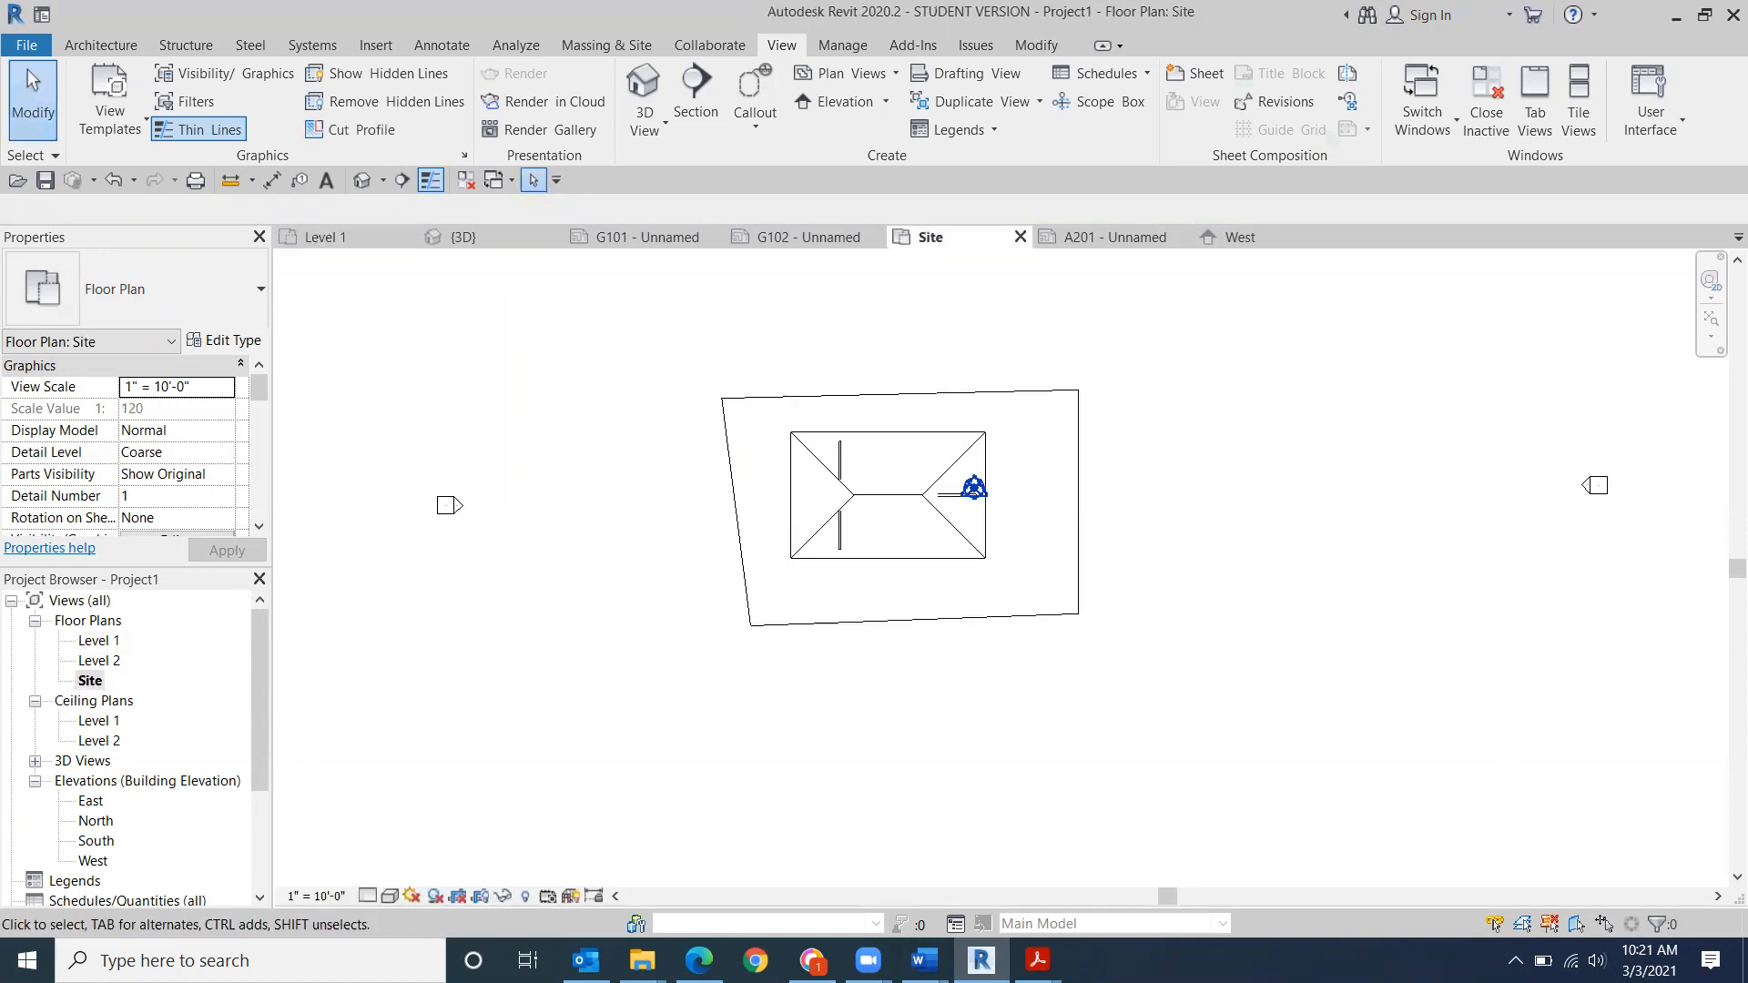
pyautogui.click(361, 180)
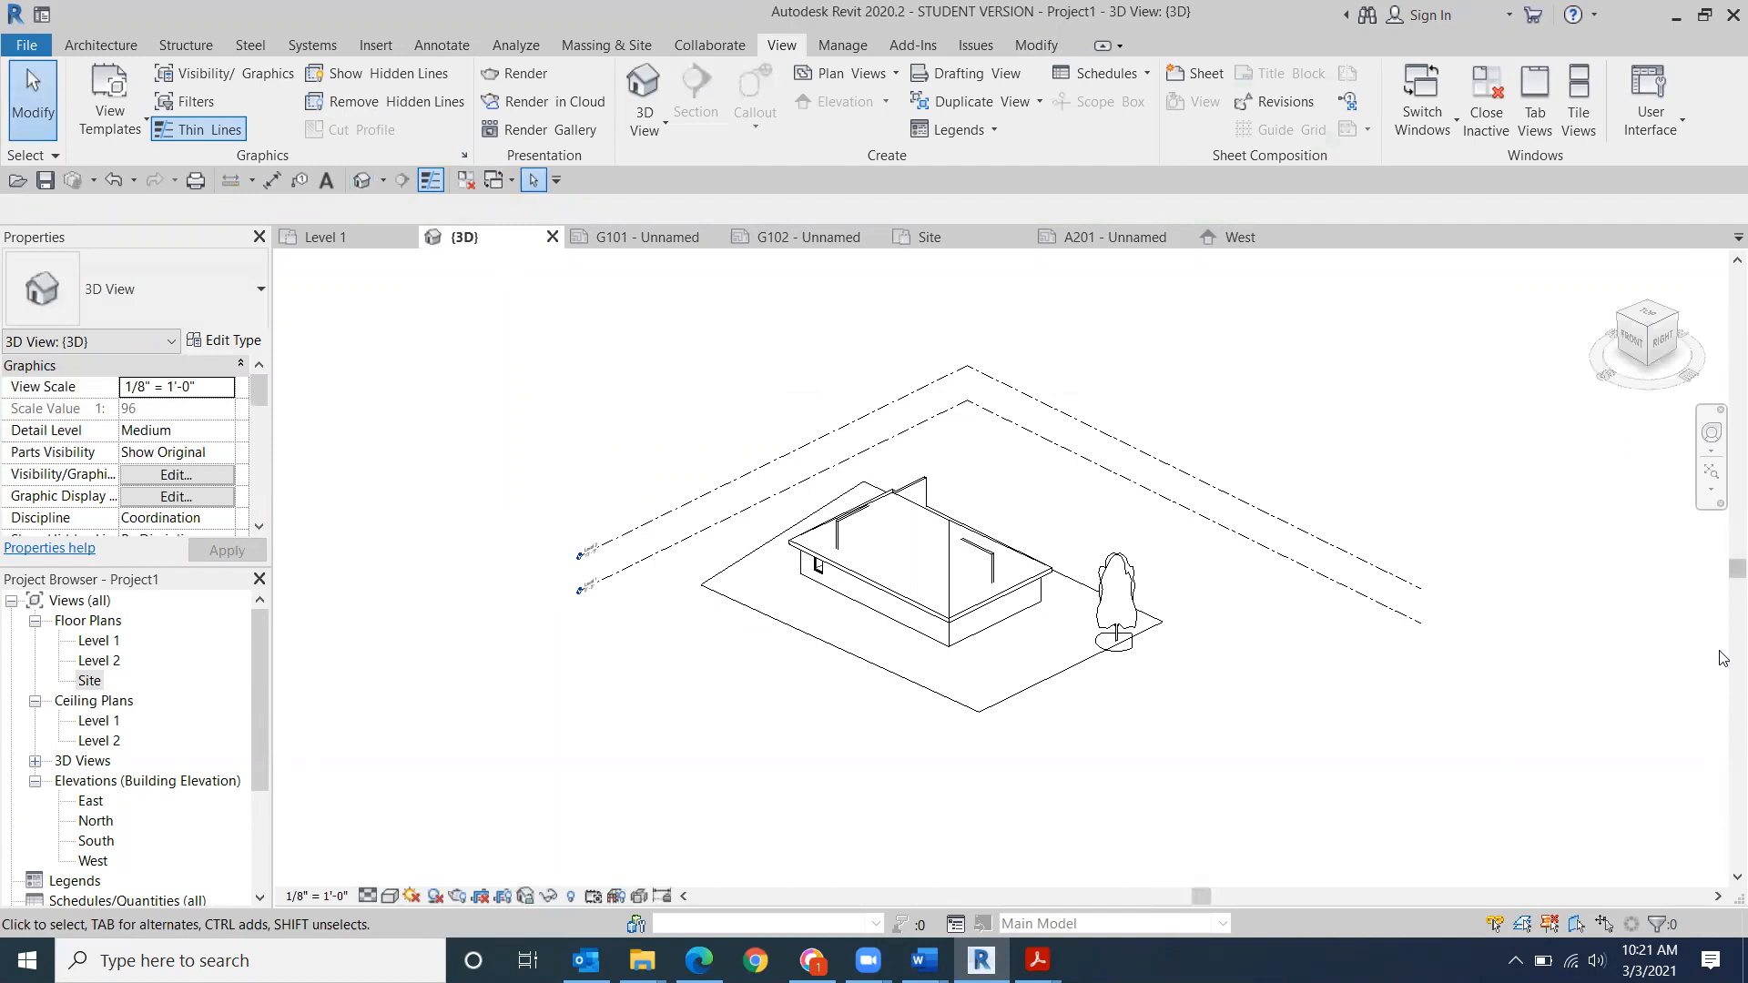
pyautogui.moveTo(1646, 336)
pyautogui.mouseDown()
pyautogui.moveTo(524, 429)
pyautogui.moveTo(625, 445)
pyautogui.moveTo(638, 406)
pyautogui.mouseUp()
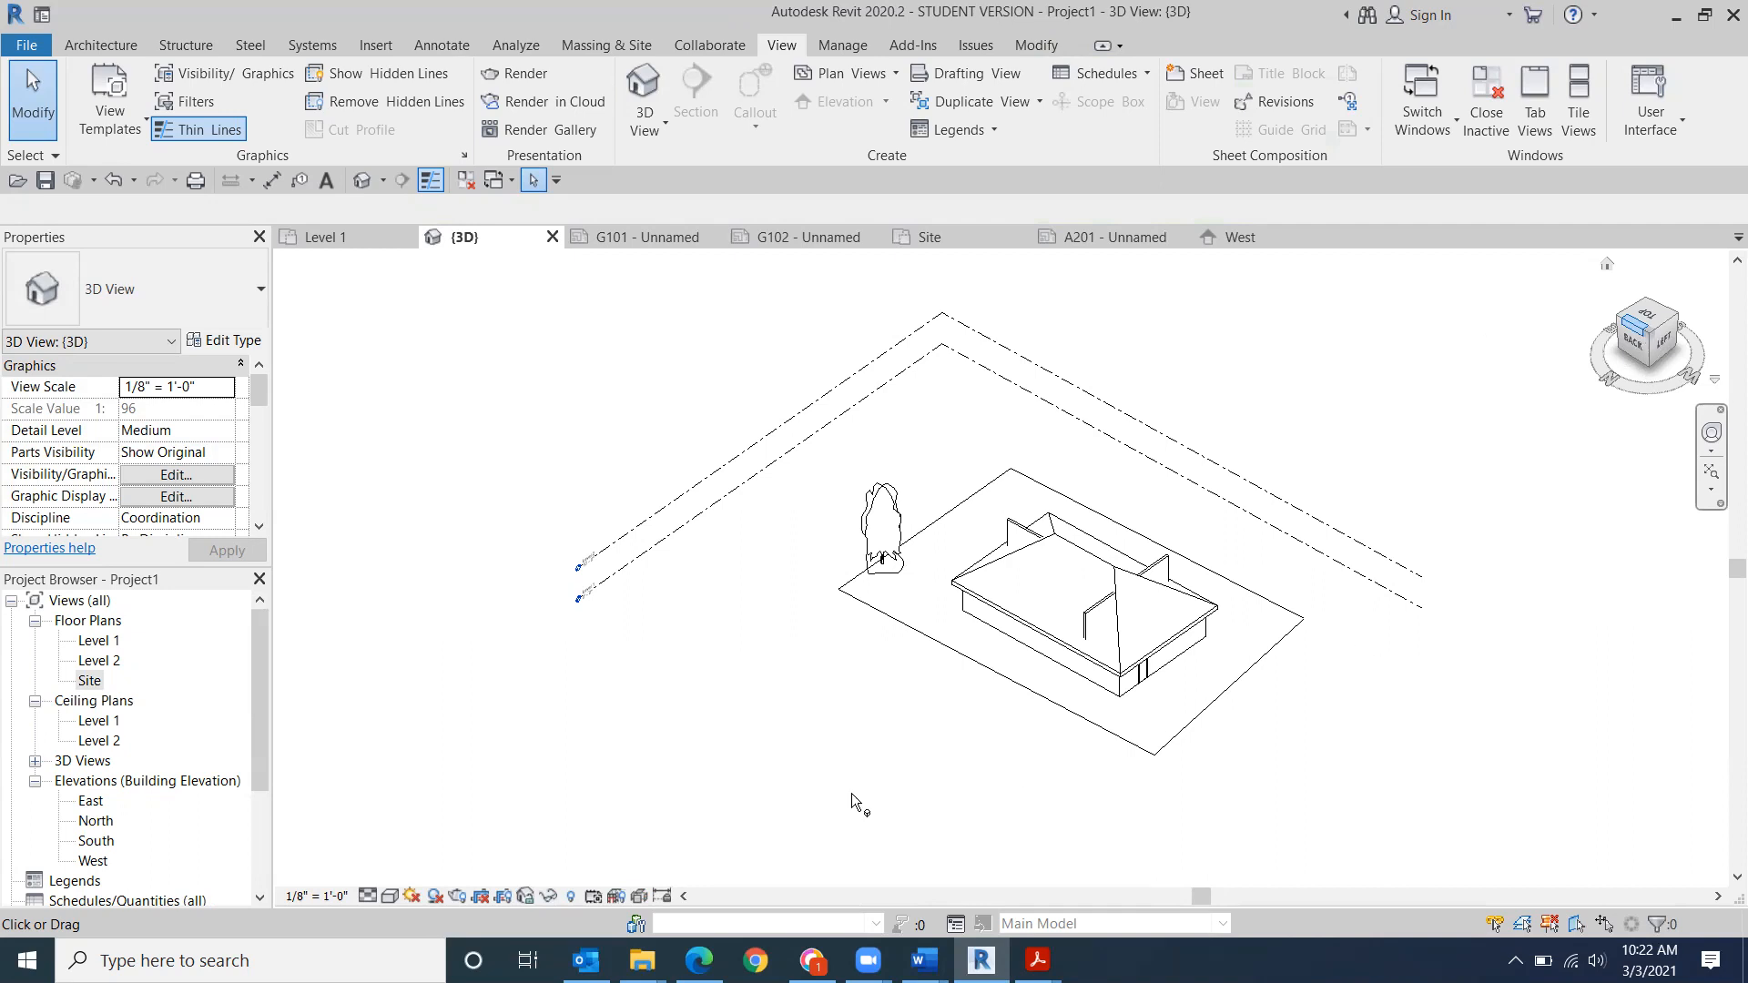
pyautogui.click(392, 896)
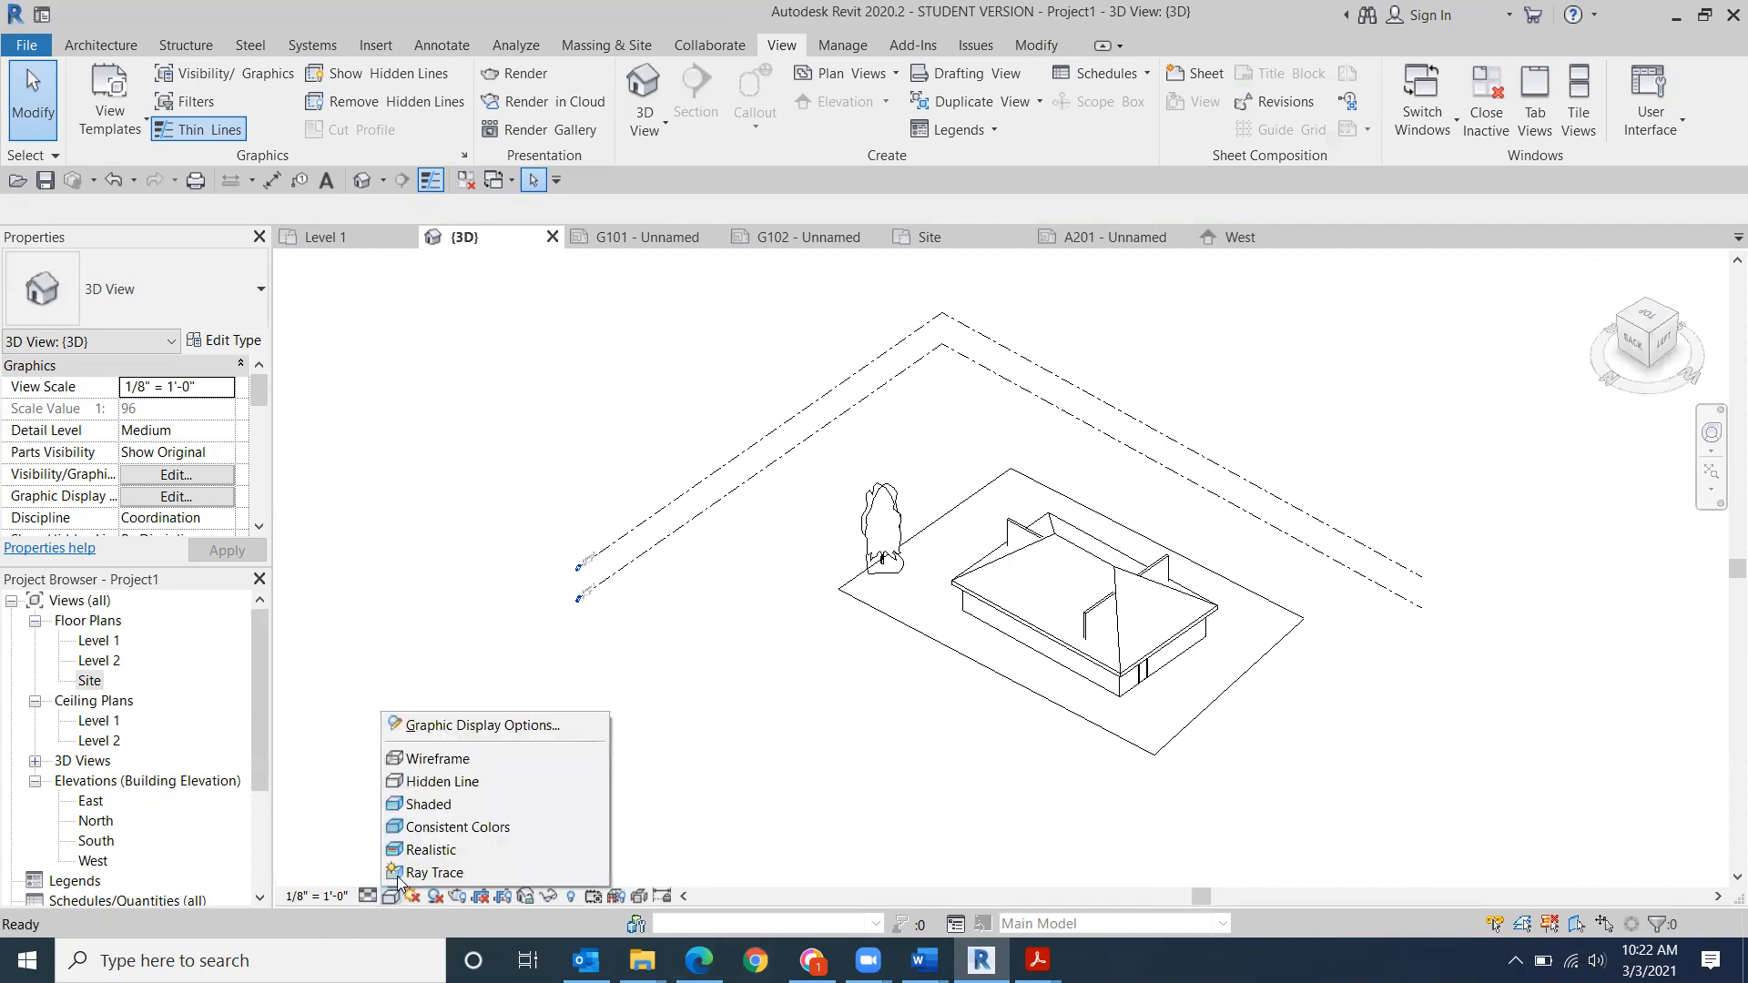
pyautogui.click(435, 826)
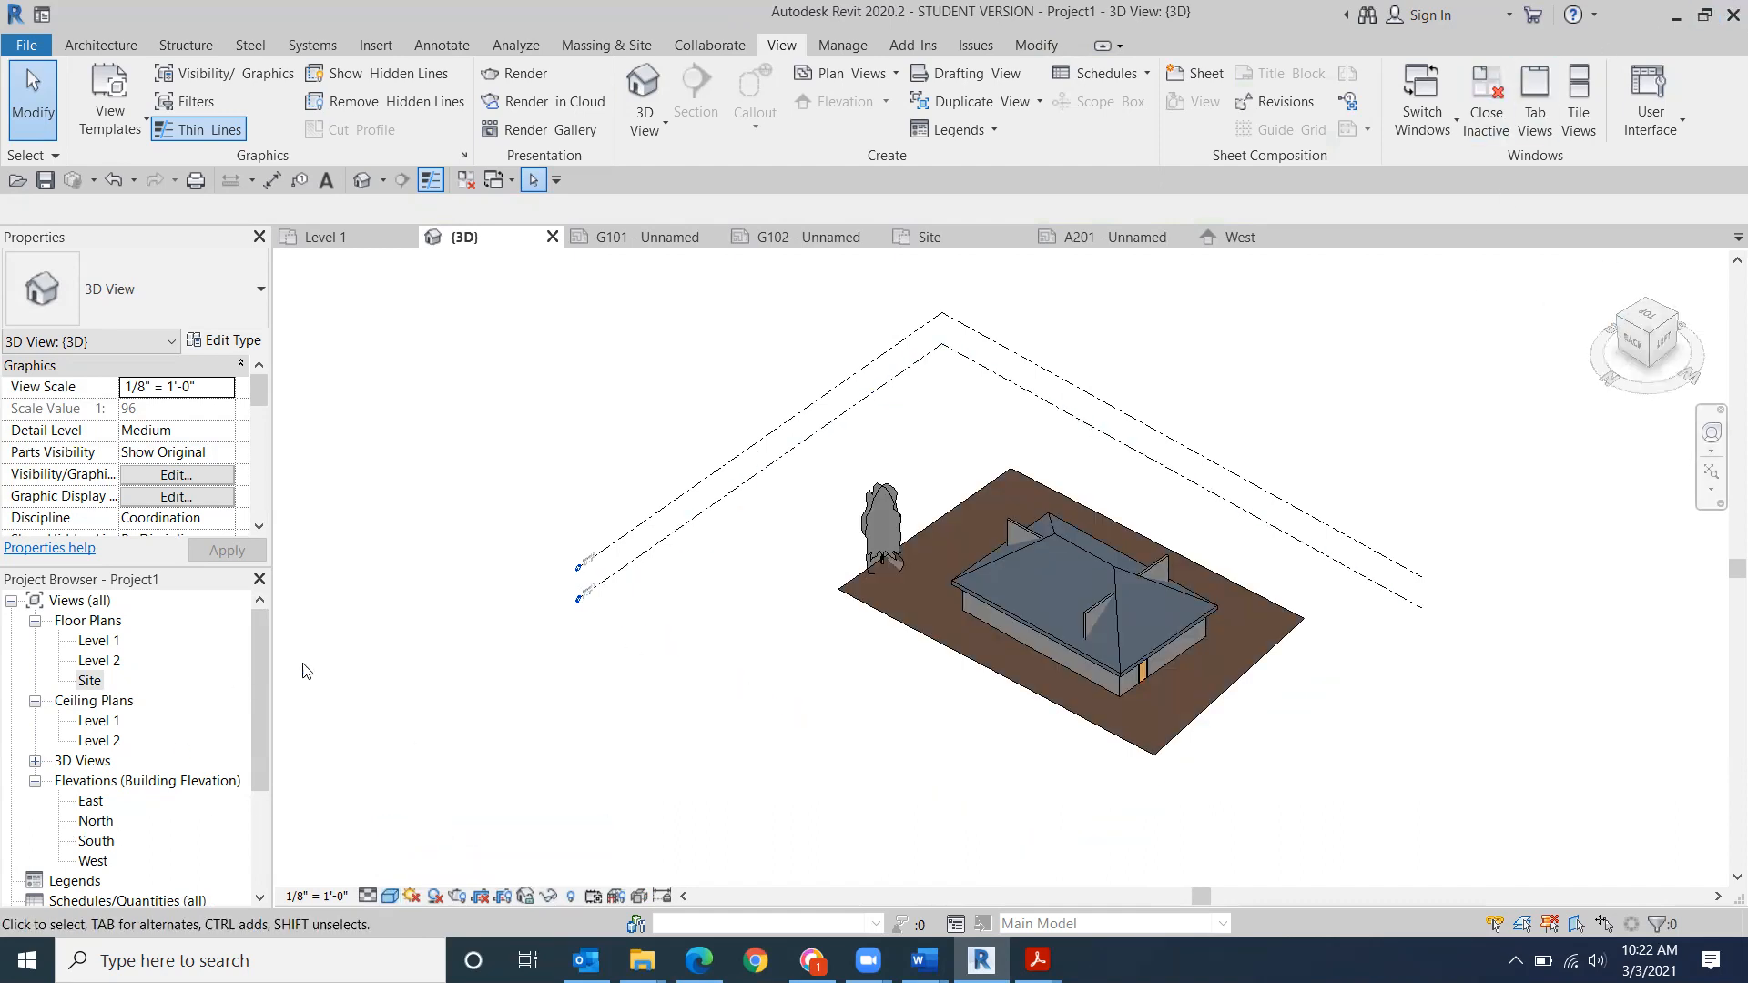
# - Create a Generic - 12" floor on Level 1, picking the four exterior walls as its boundary
pyautogui.doubleClick(95, 642)
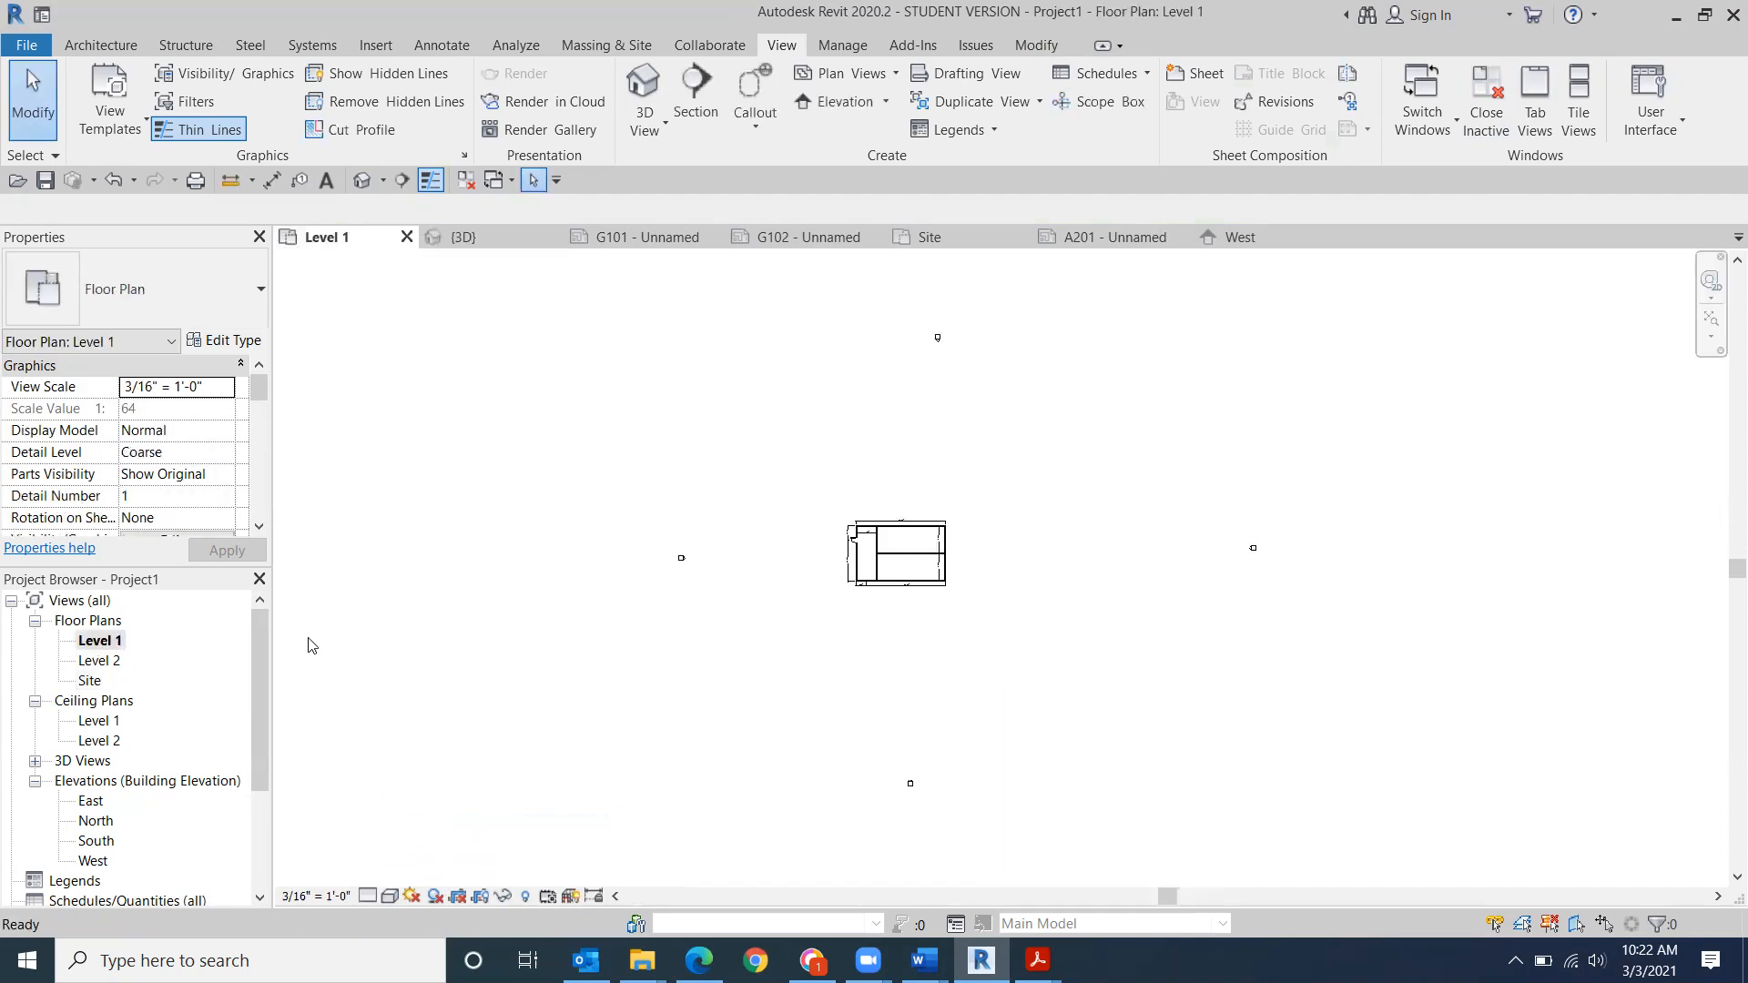
pyautogui.click(98, 47)
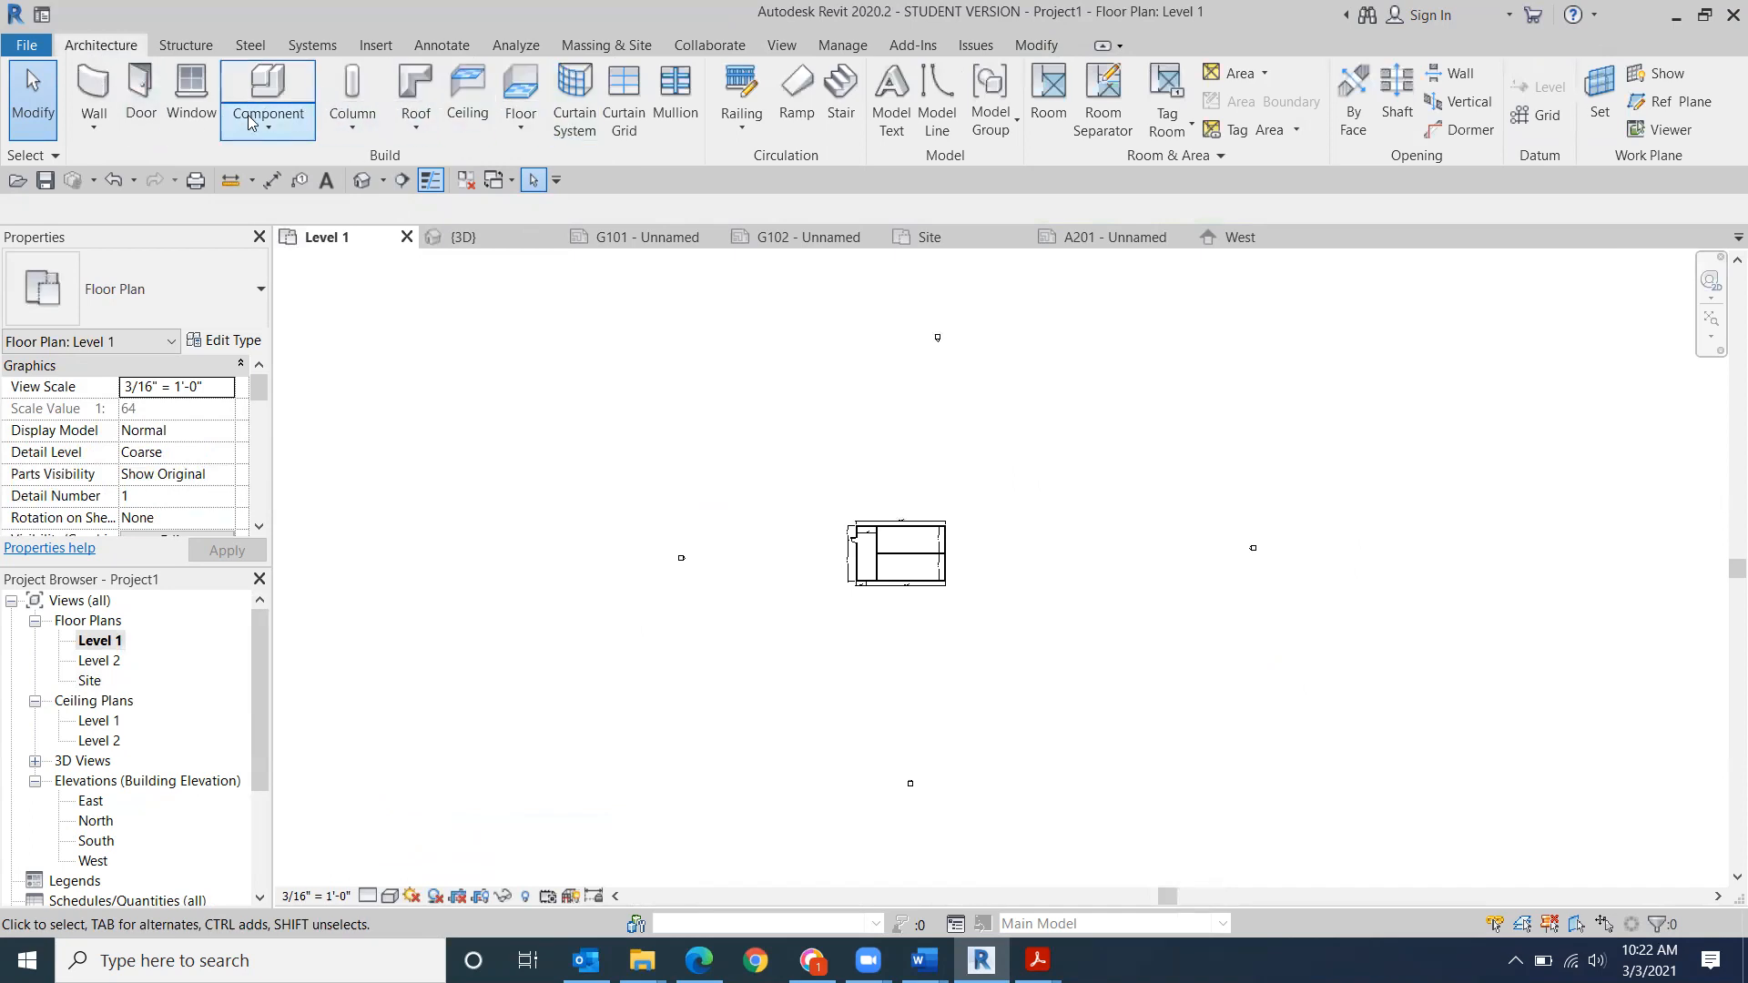
pyautogui.click(512, 110)
pyautogui.scroll(3, 904, 543)
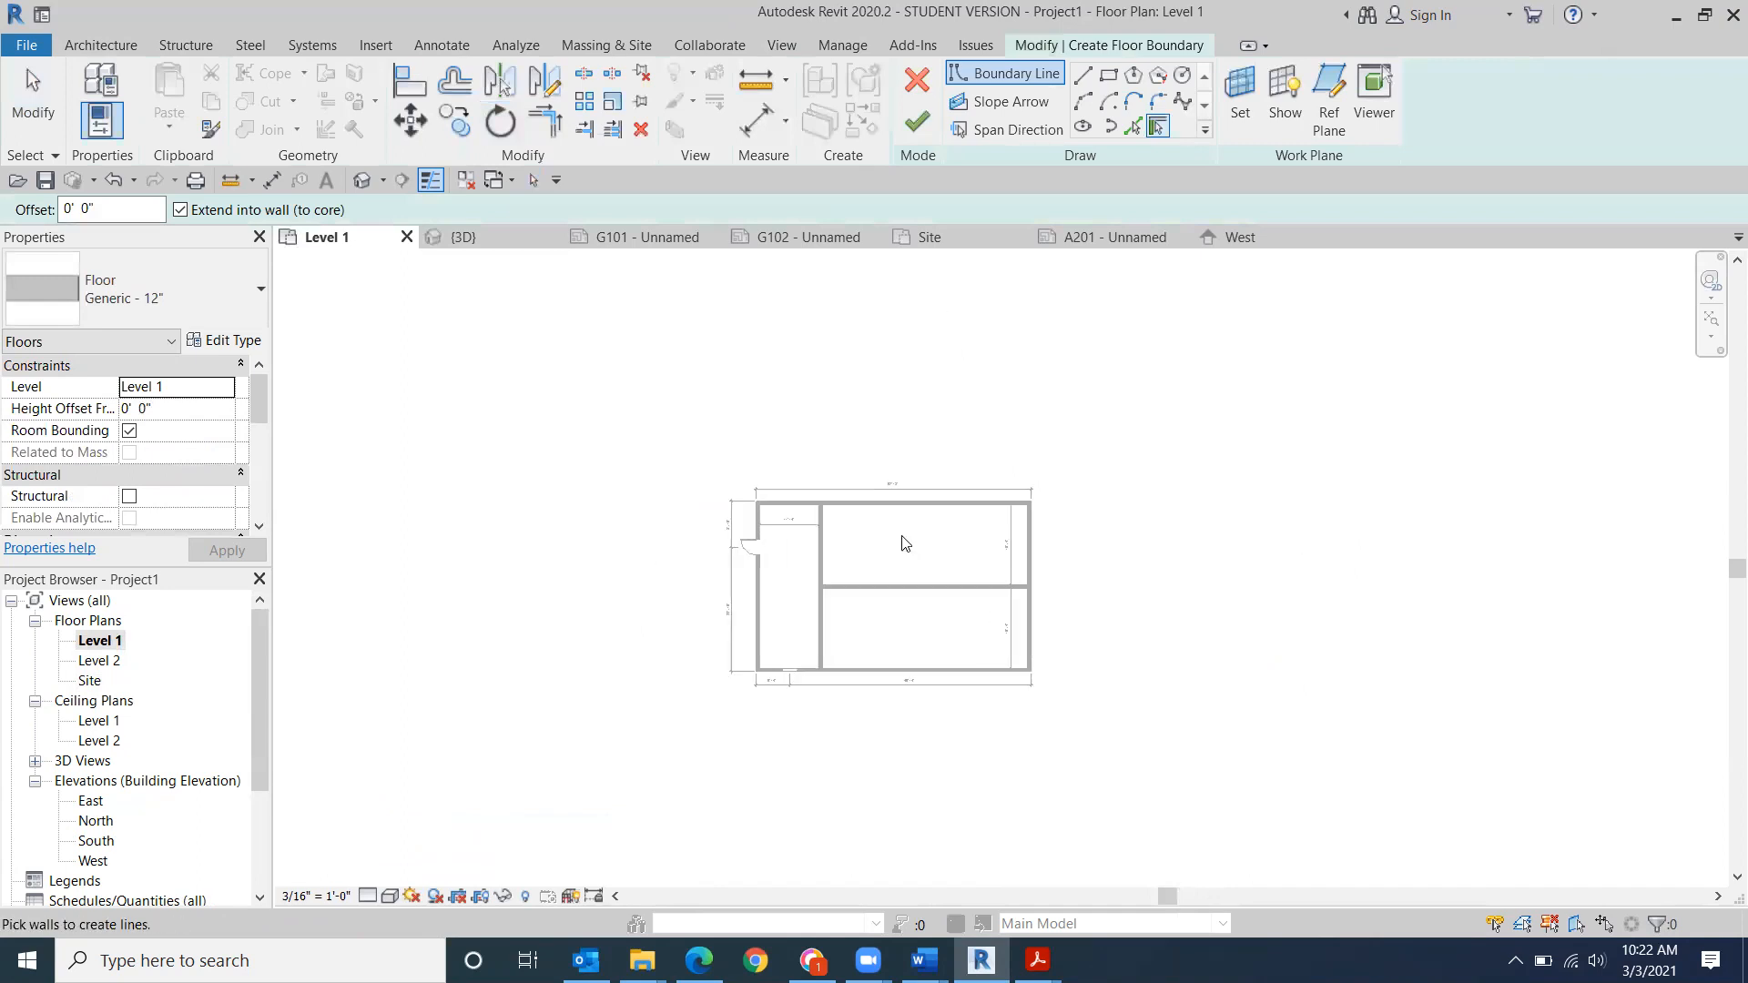
pyautogui.scroll(4, 904, 544)
pyautogui.click(770, 452)
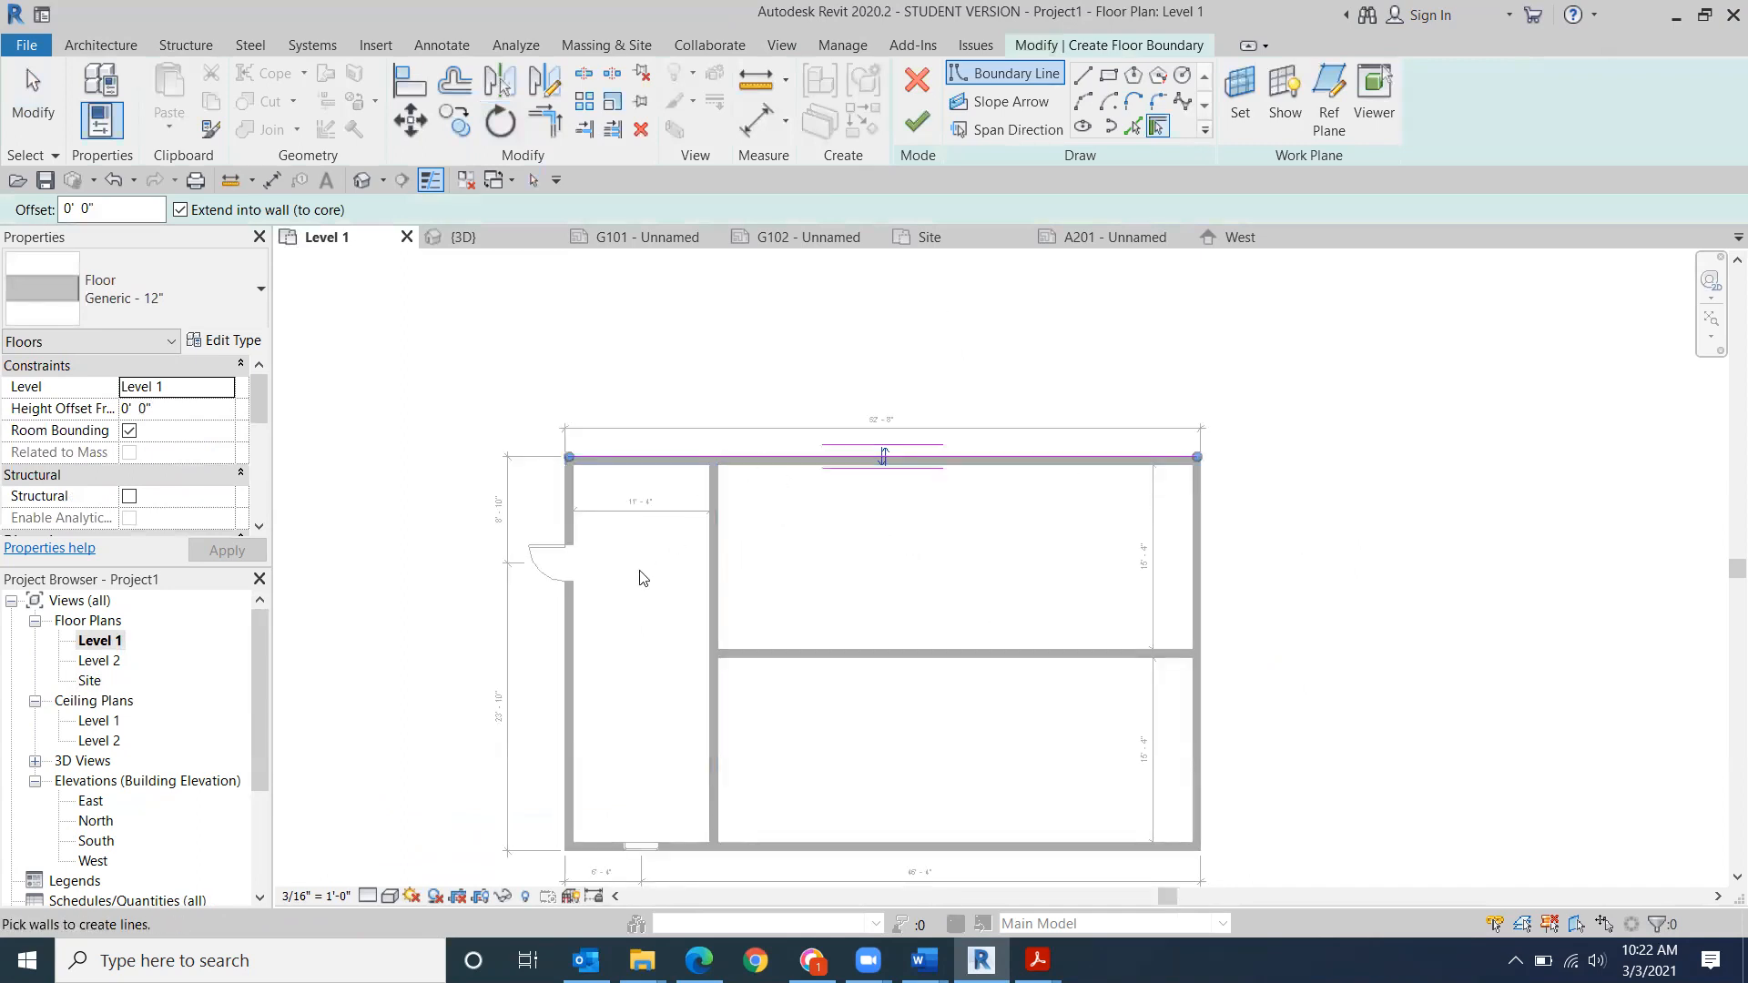
pyautogui.click(564, 648)
pyautogui.click(901, 845)
pyautogui.click(1198, 690)
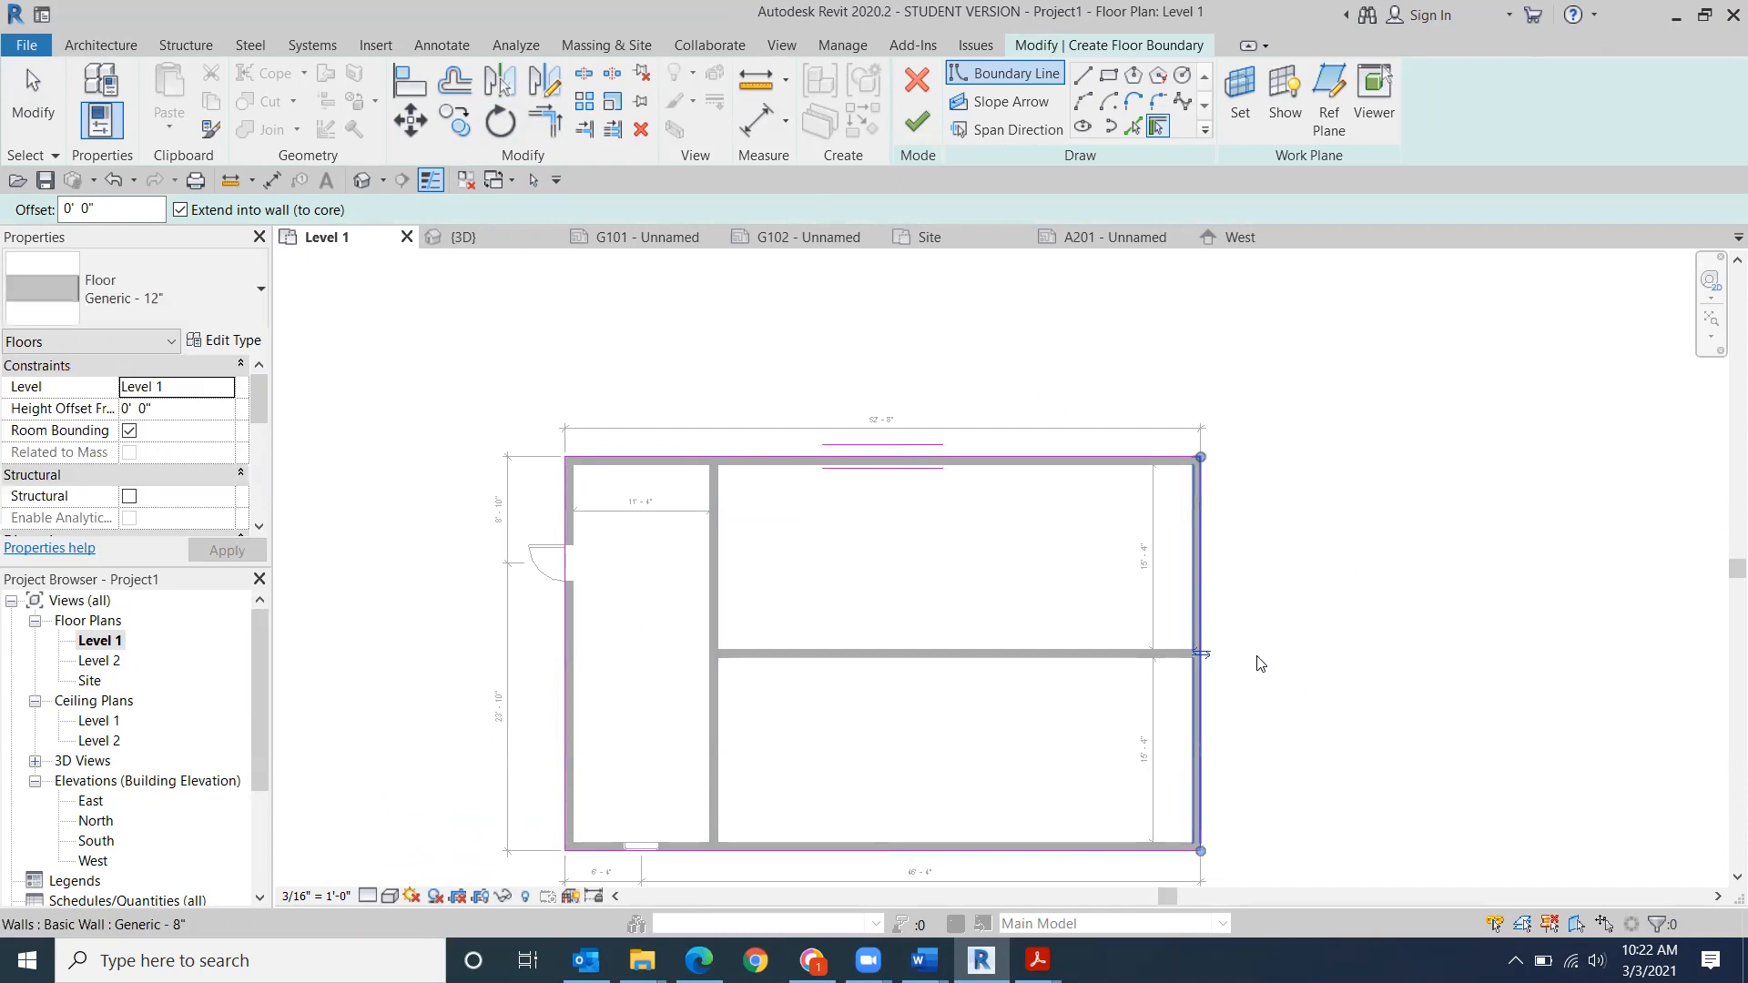
pyautogui.click(904, 128)
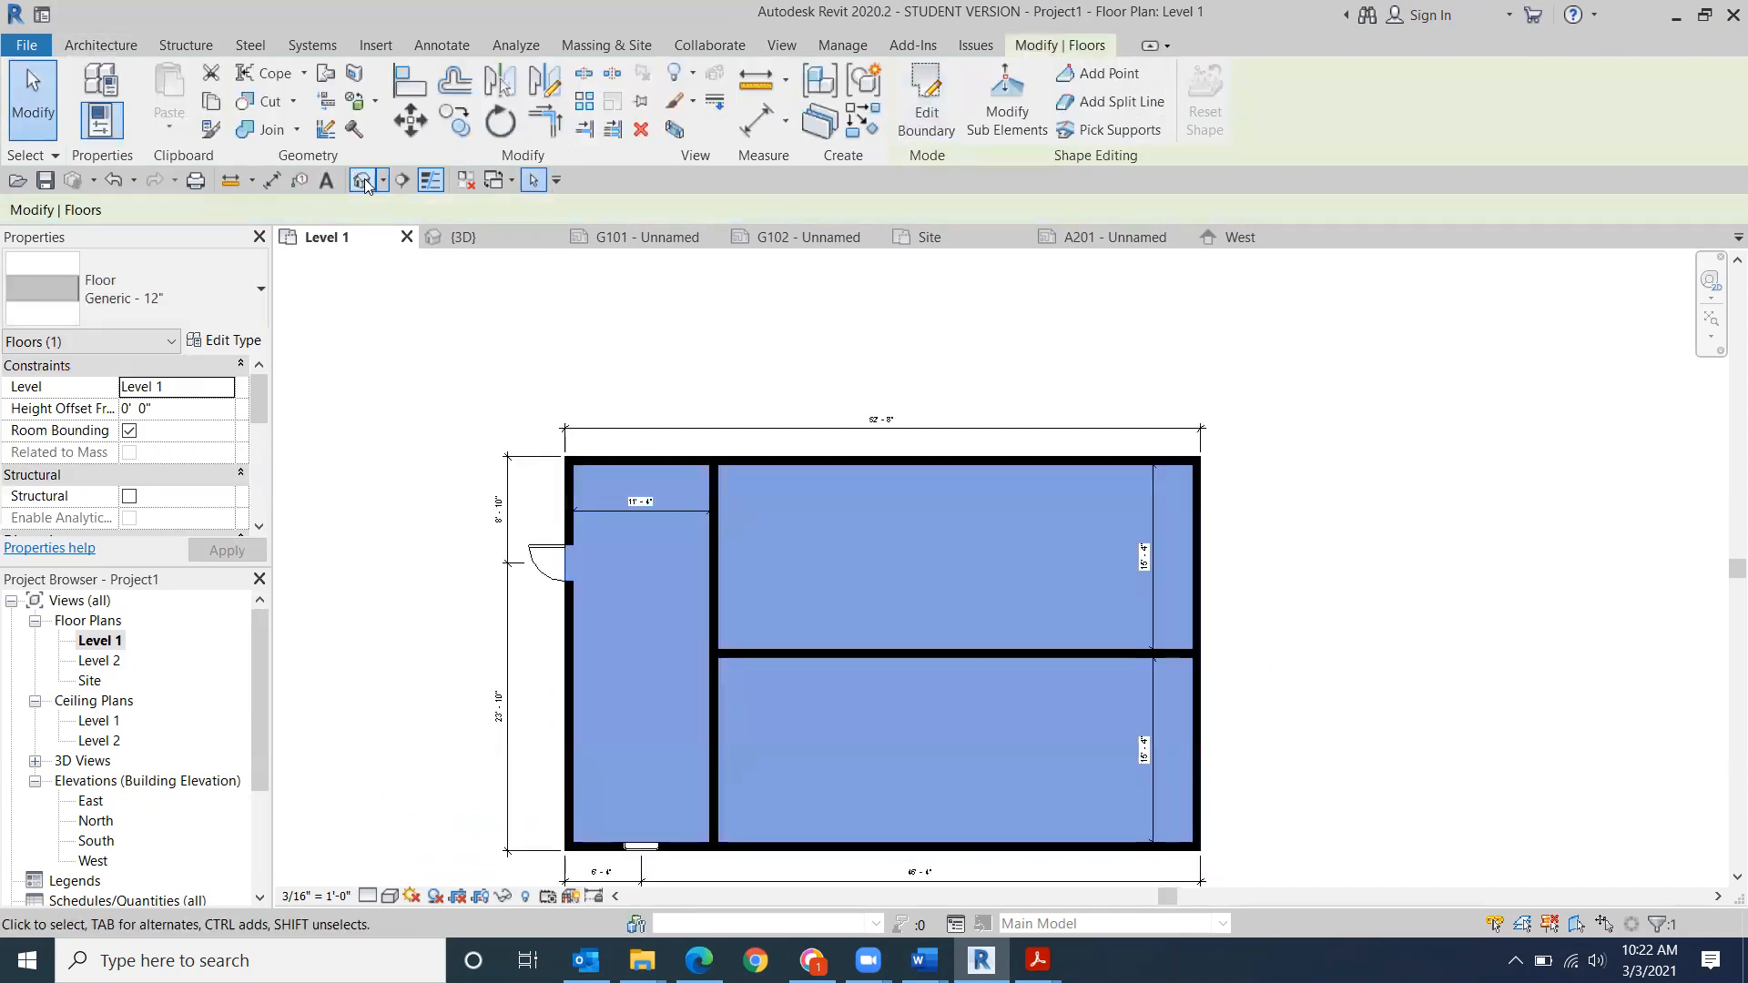
# - Temporarily hide the roof in the 3D view and orbit to look down at the floor inside the building
pyautogui.click(362, 180)
pyautogui.moveTo(1634, 342)
pyautogui.mouseDown()
pyautogui.moveTo(1628, 326)
pyautogui.moveTo(1630, 359)
pyautogui.moveTo(1610, 323)
pyautogui.moveTo(1657, 418)
pyautogui.mouseUp()
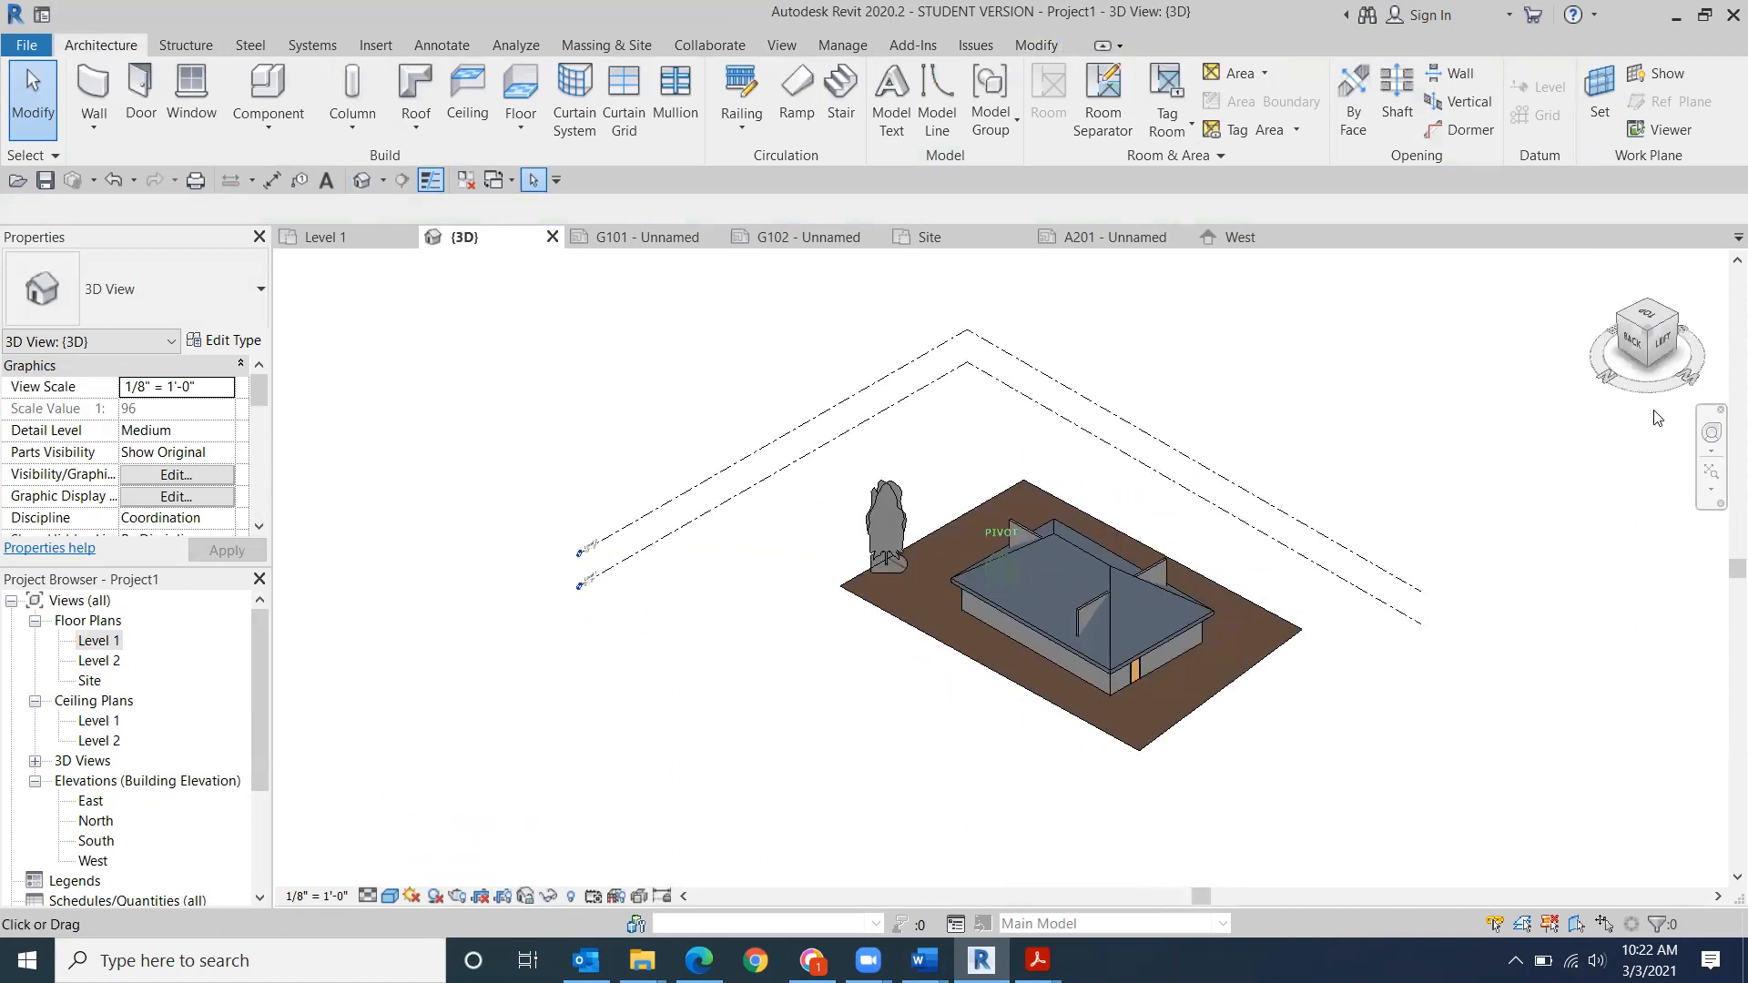
pyautogui.click(1117, 590)
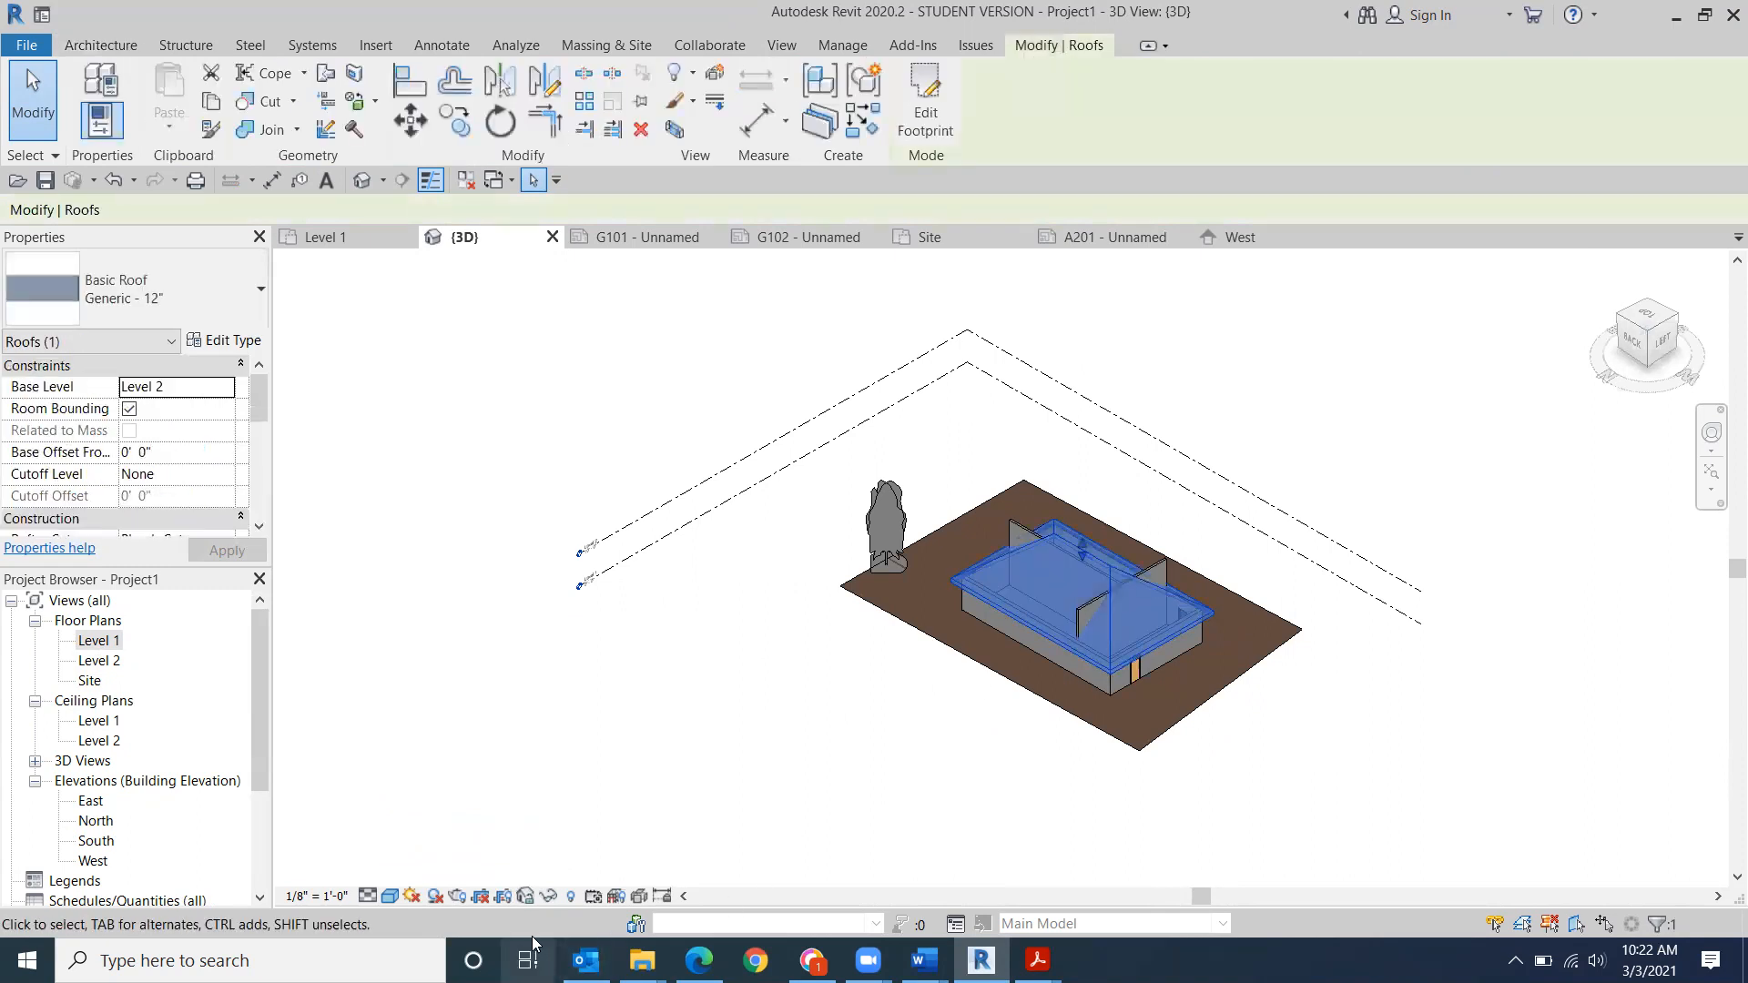
pyautogui.click(547, 896)
pyautogui.click(583, 845)
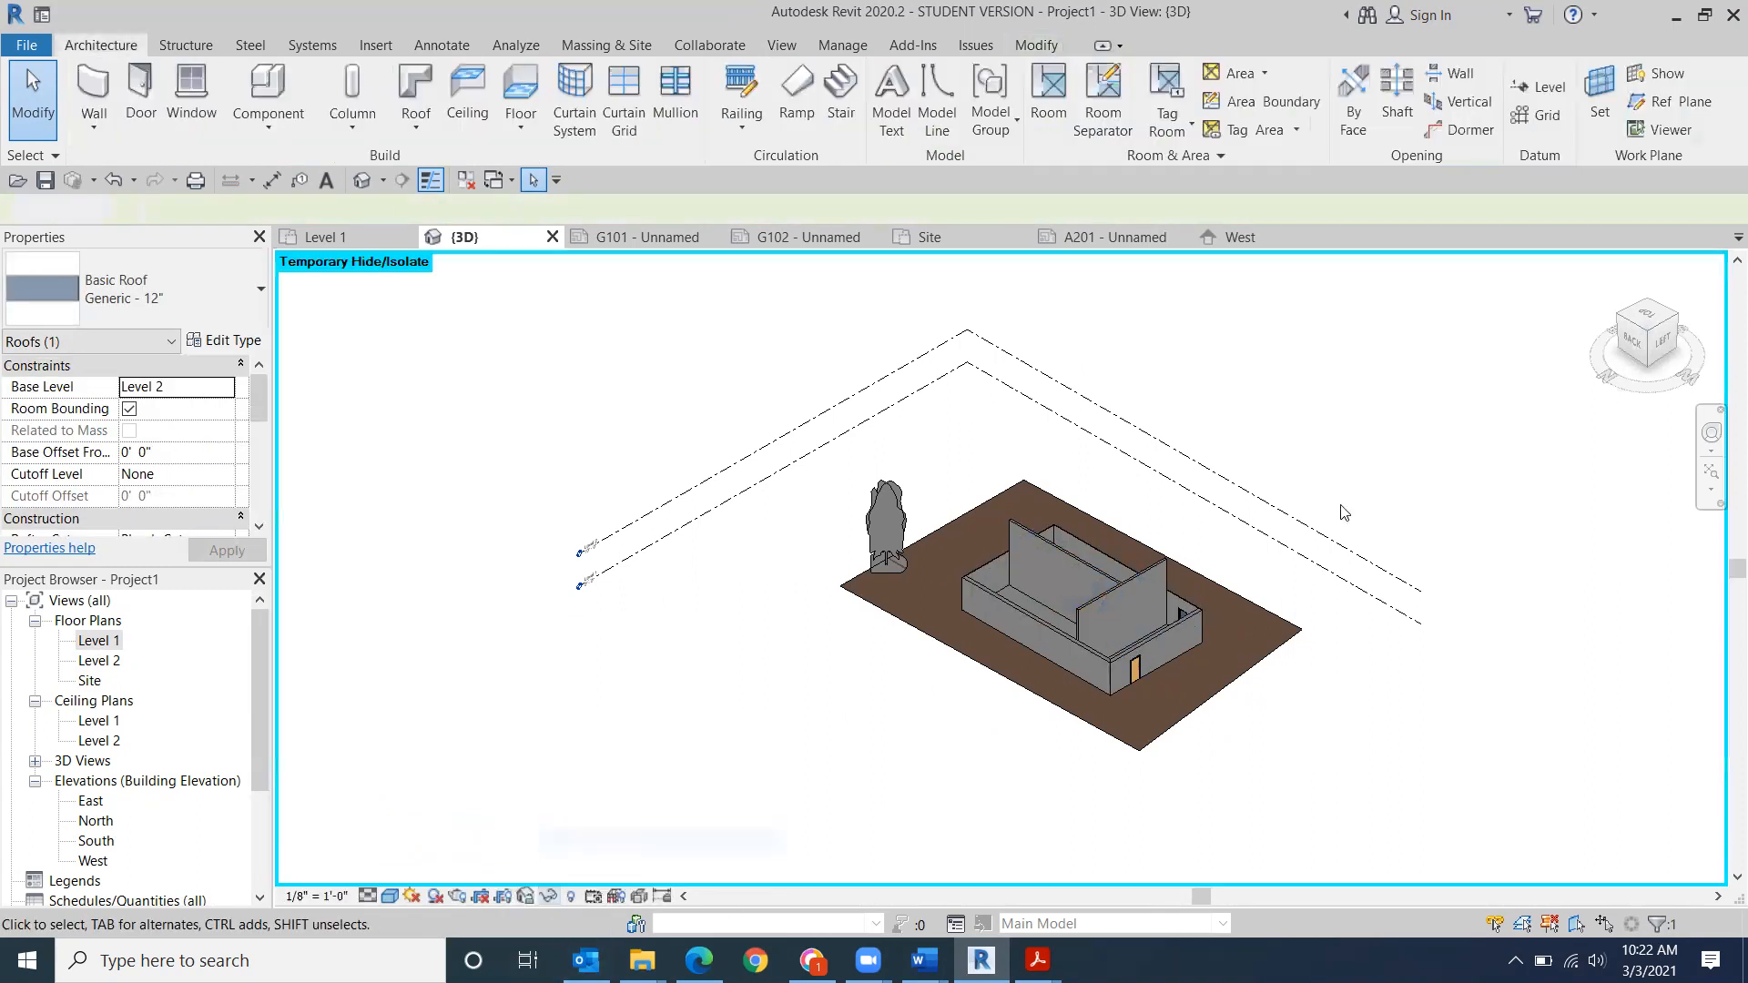
pyautogui.moveTo(1644, 326)
pyautogui.mouseDown()
pyautogui.moveTo(1636, 388)
pyautogui.moveTo(1633, 324)
pyautogui.moveTo(1560, 388)
pyautogui.moveTo(1496, 308)
pyautogui.moveTo(1569, 338)
pyautogui.moveTo(1717, 294)
pyautogui.moveTo(316, 328)
pyautogui.moveTo(1635, 325)
pyautogui.mouseUp()
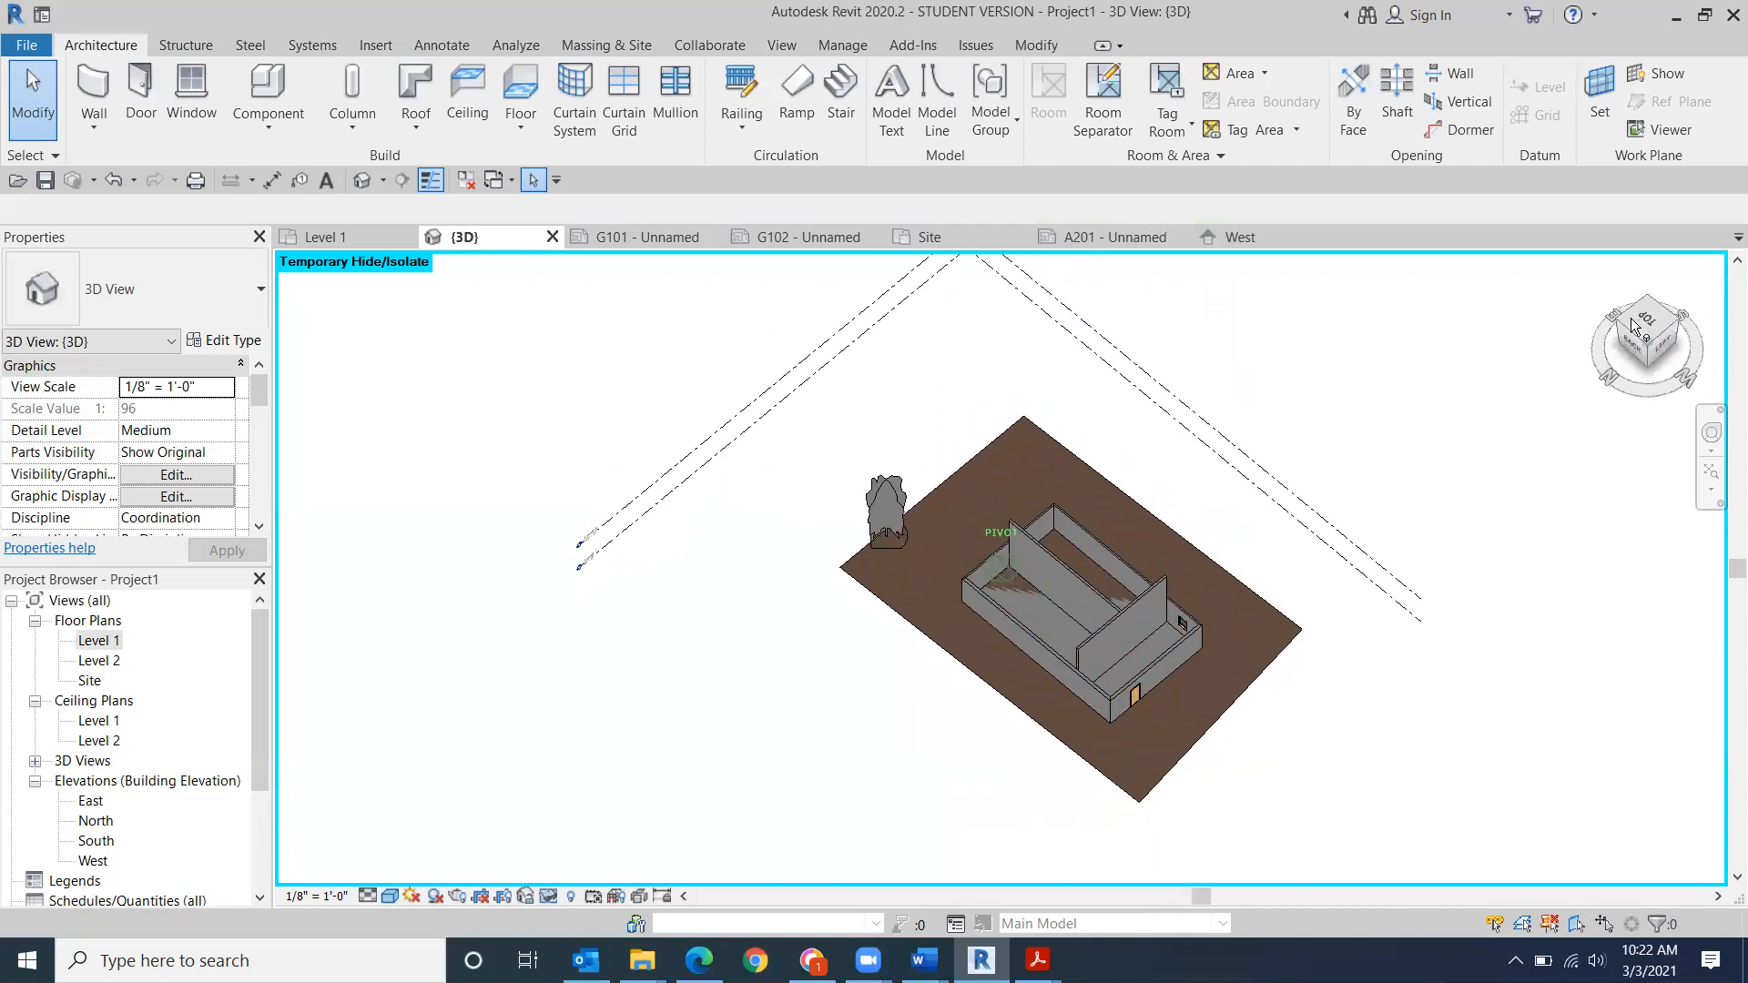
# - Viewing the model from the bottom, split the topography with a rectangle along the outer corners of the building's exterior walls
pyautogui.click(1648, 368)
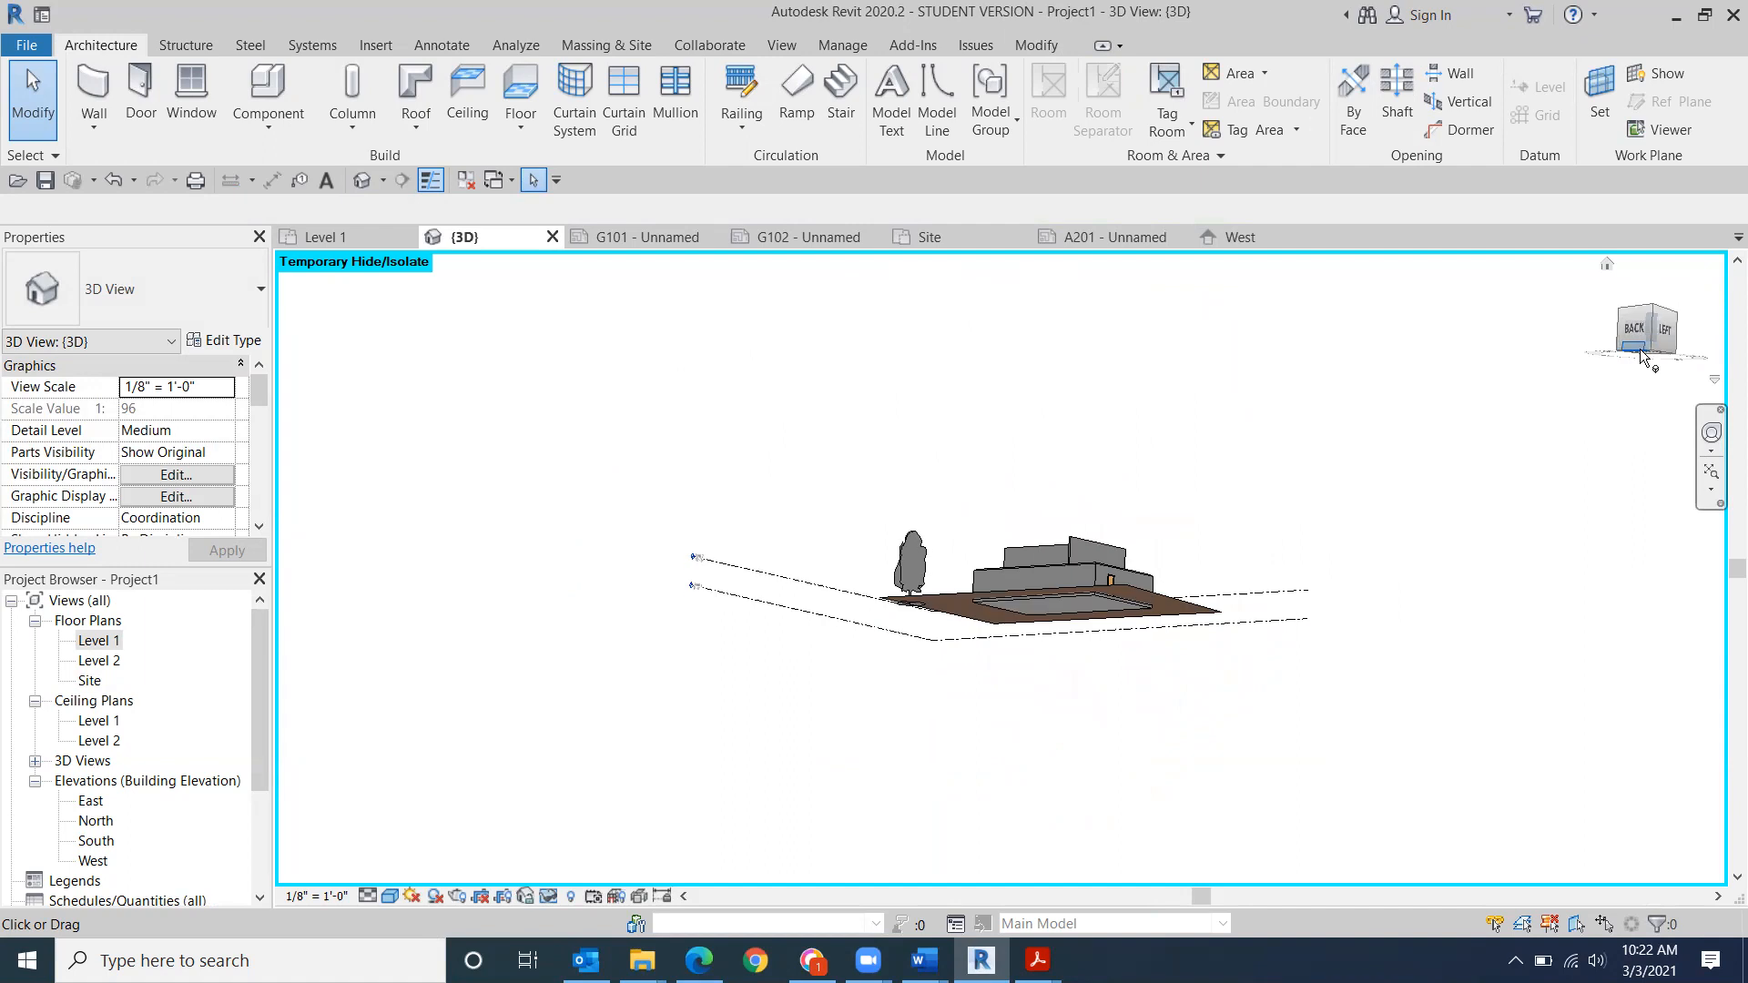
pyautogui.click(1643, 357)
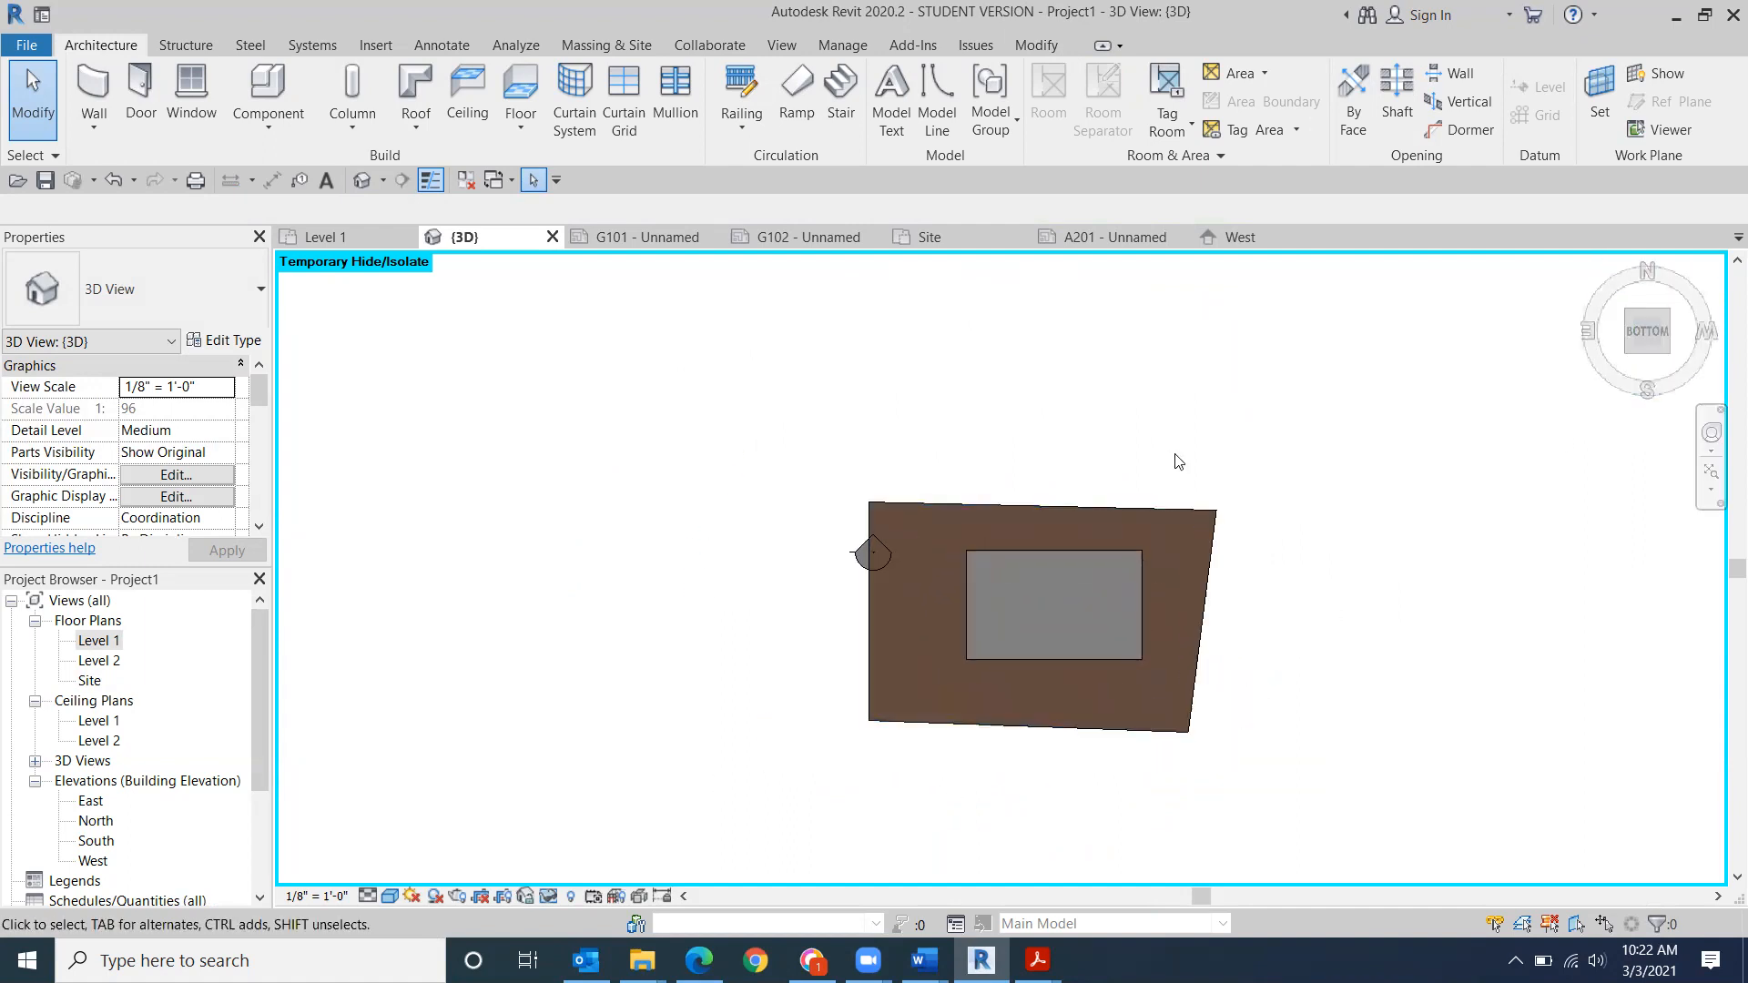
pyautogui.scroll(5, 1202, 711)
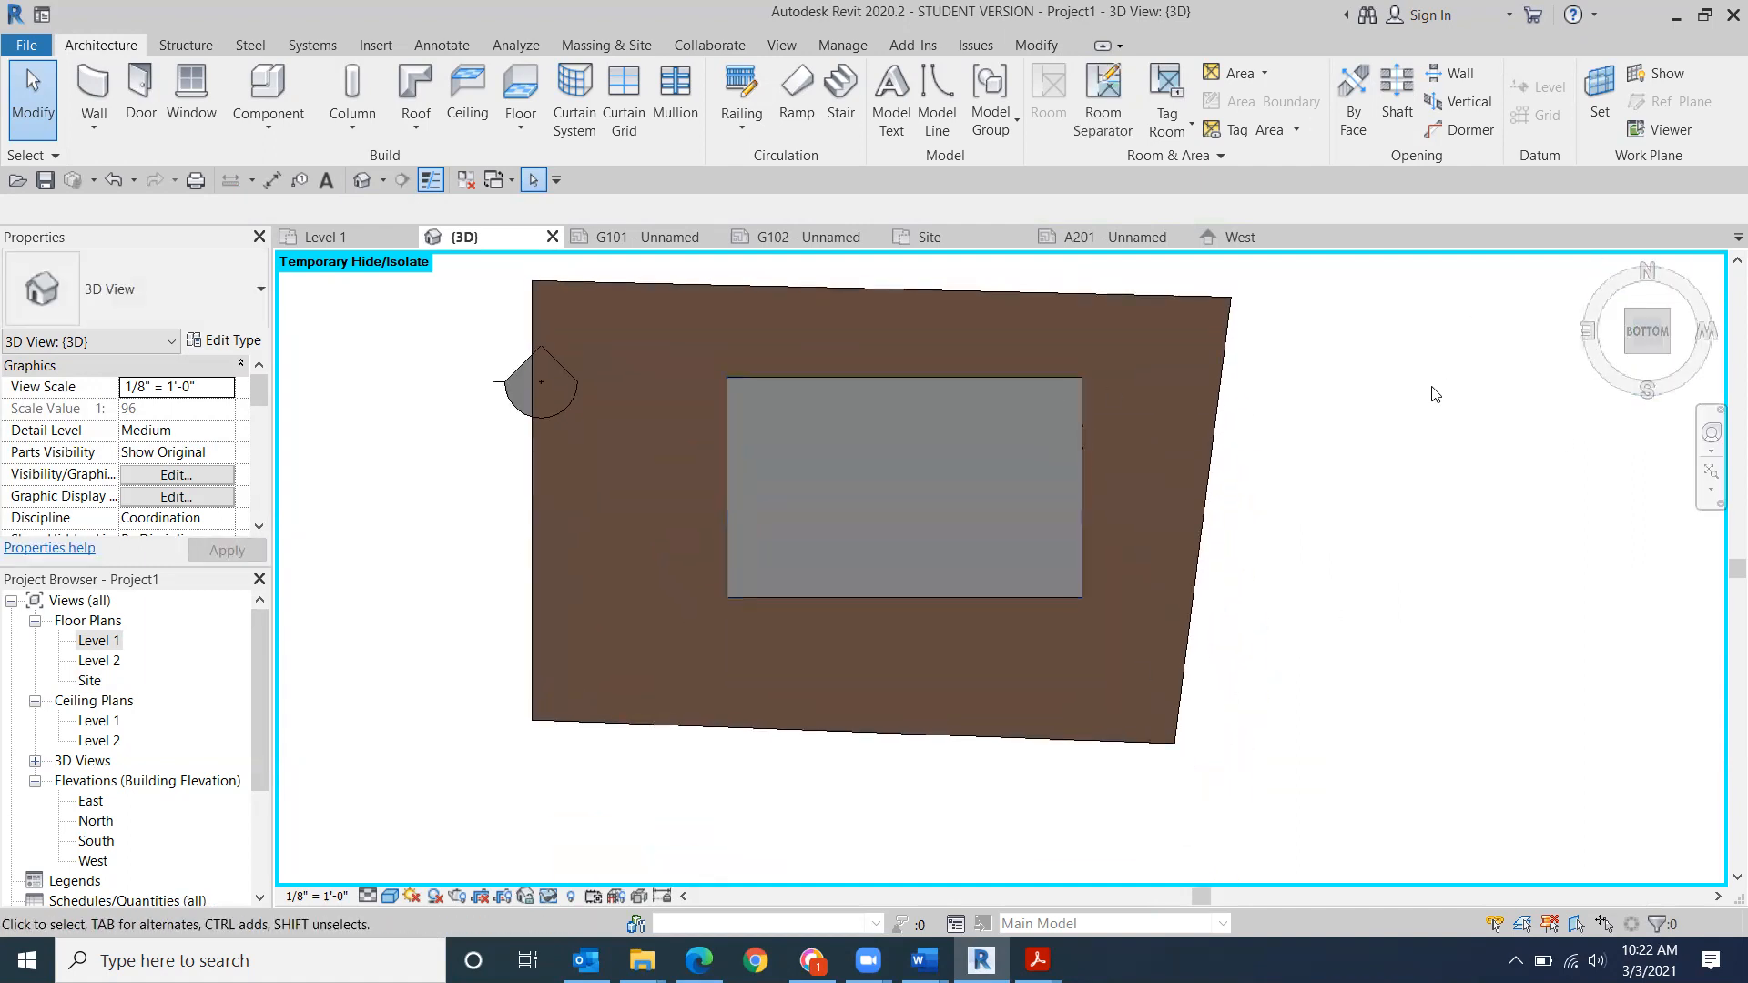
pyautogui.moveTo(1432, 395); pyautogui.dragTo(1424, 466, button='middle')
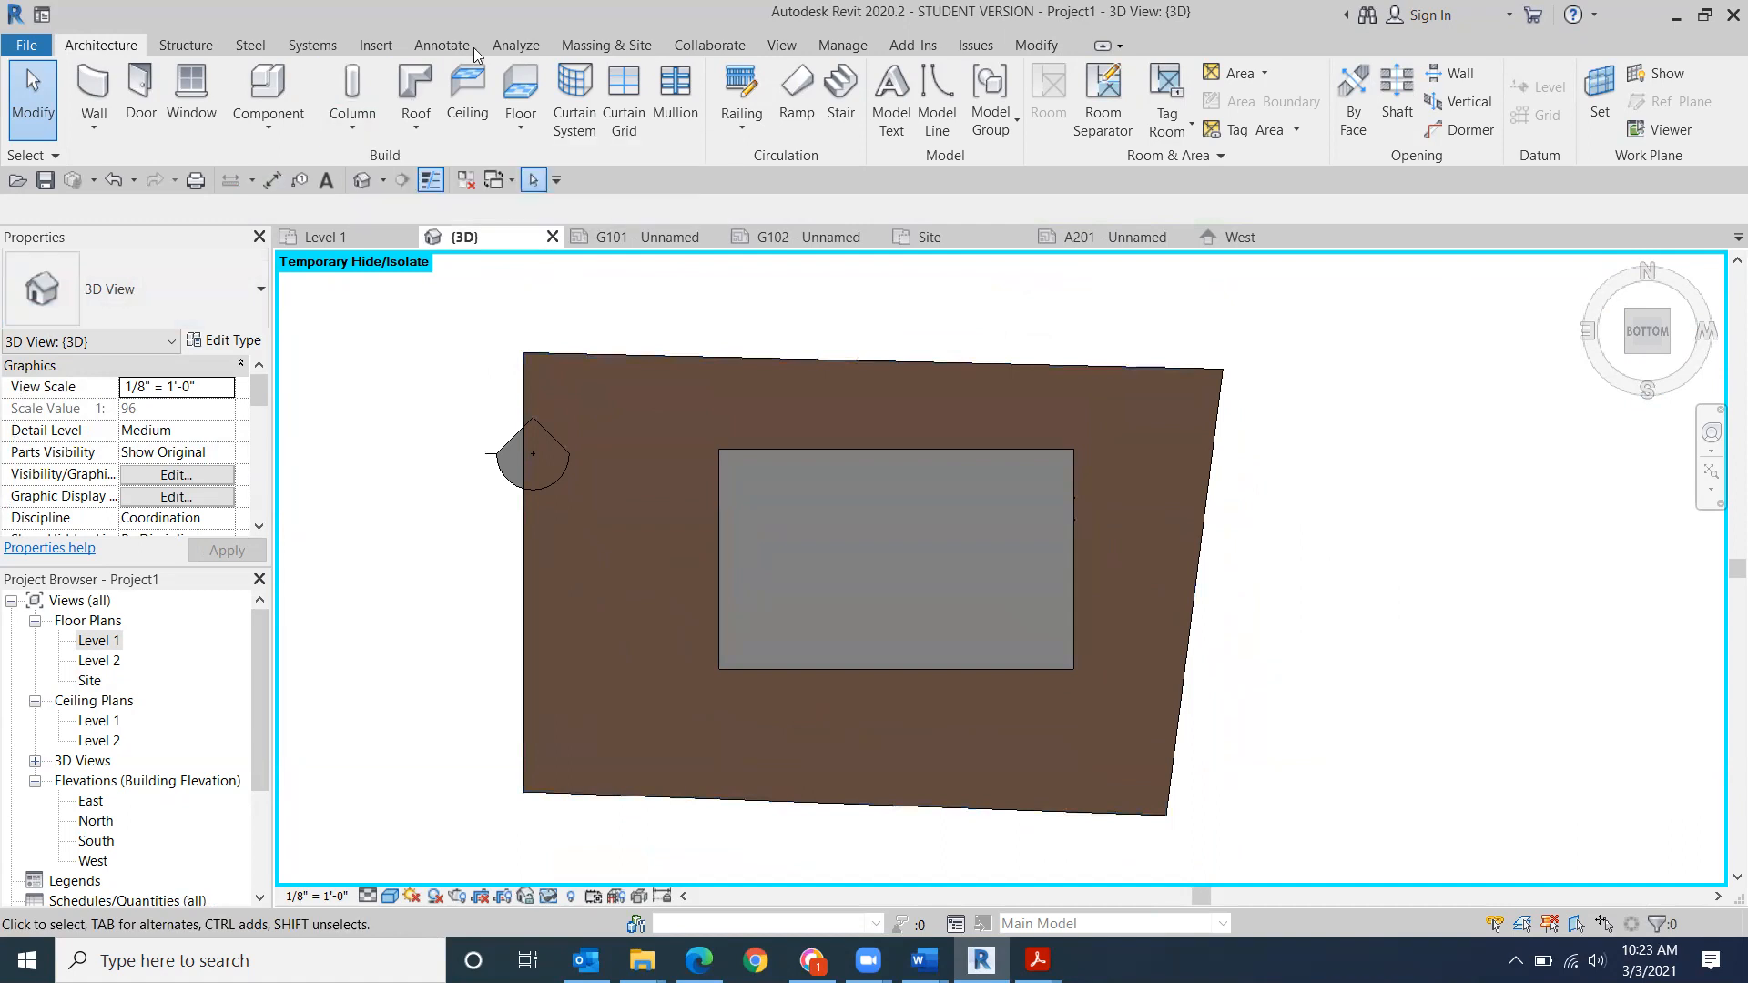
pyautogui.click(623, 45)
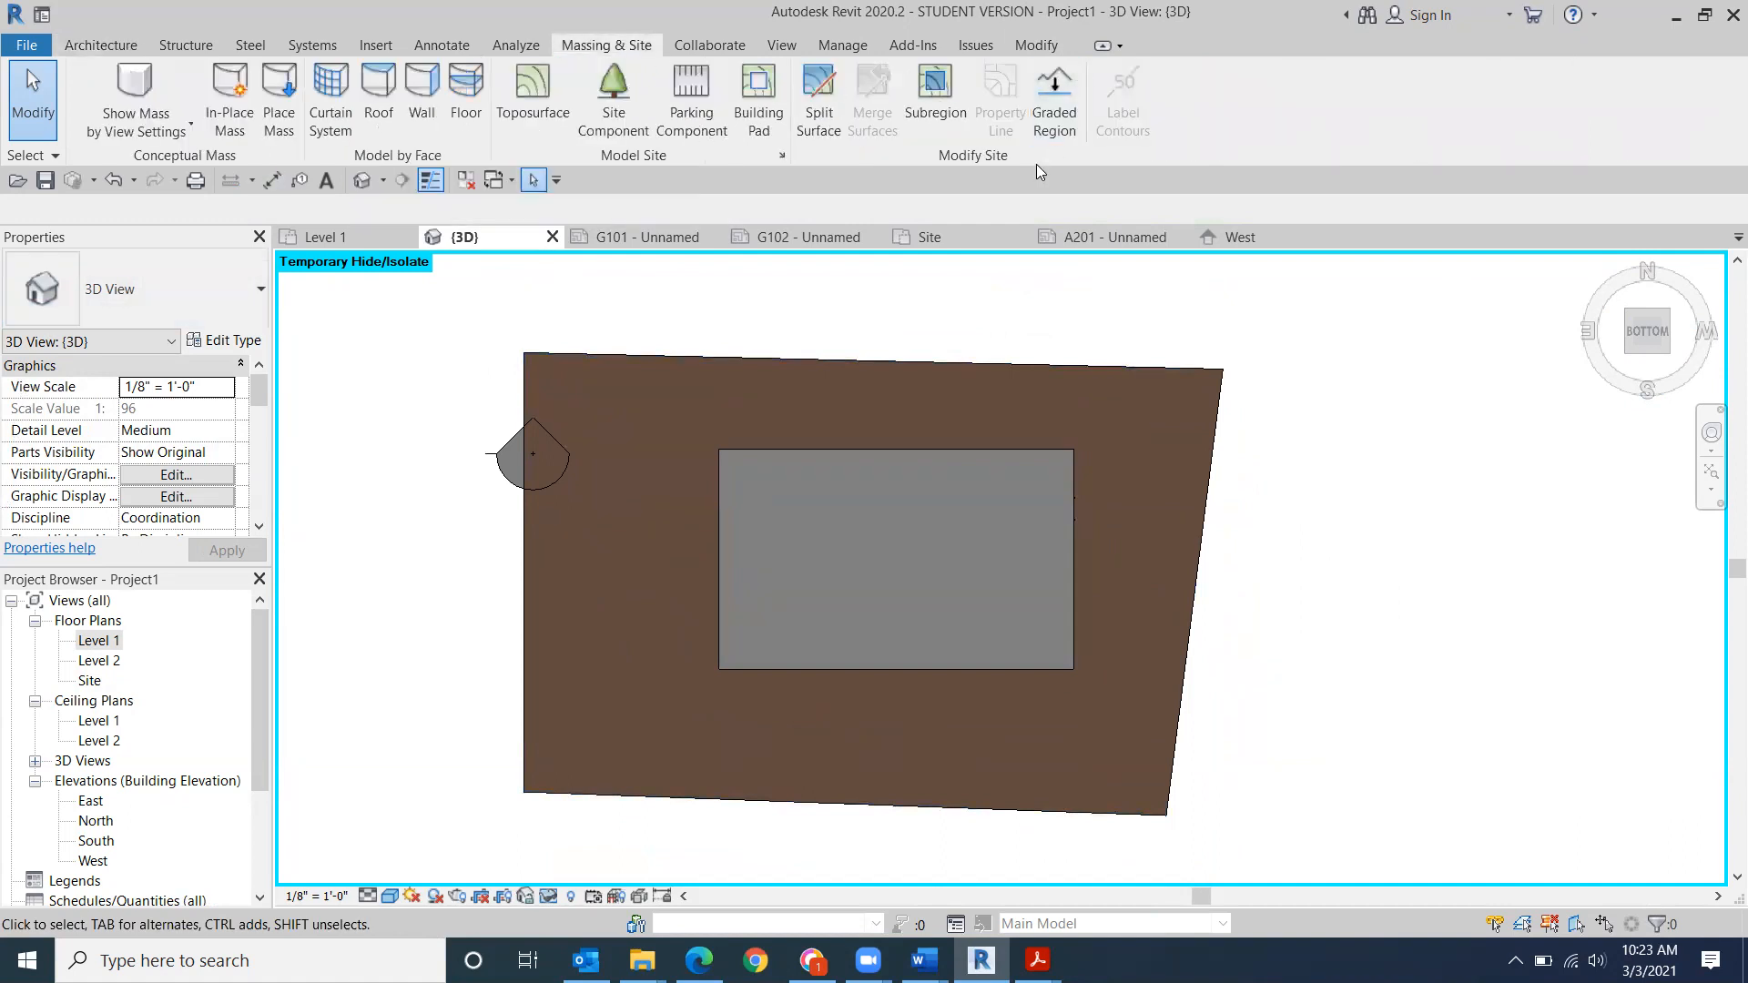
pyautogui.click(822, 130)
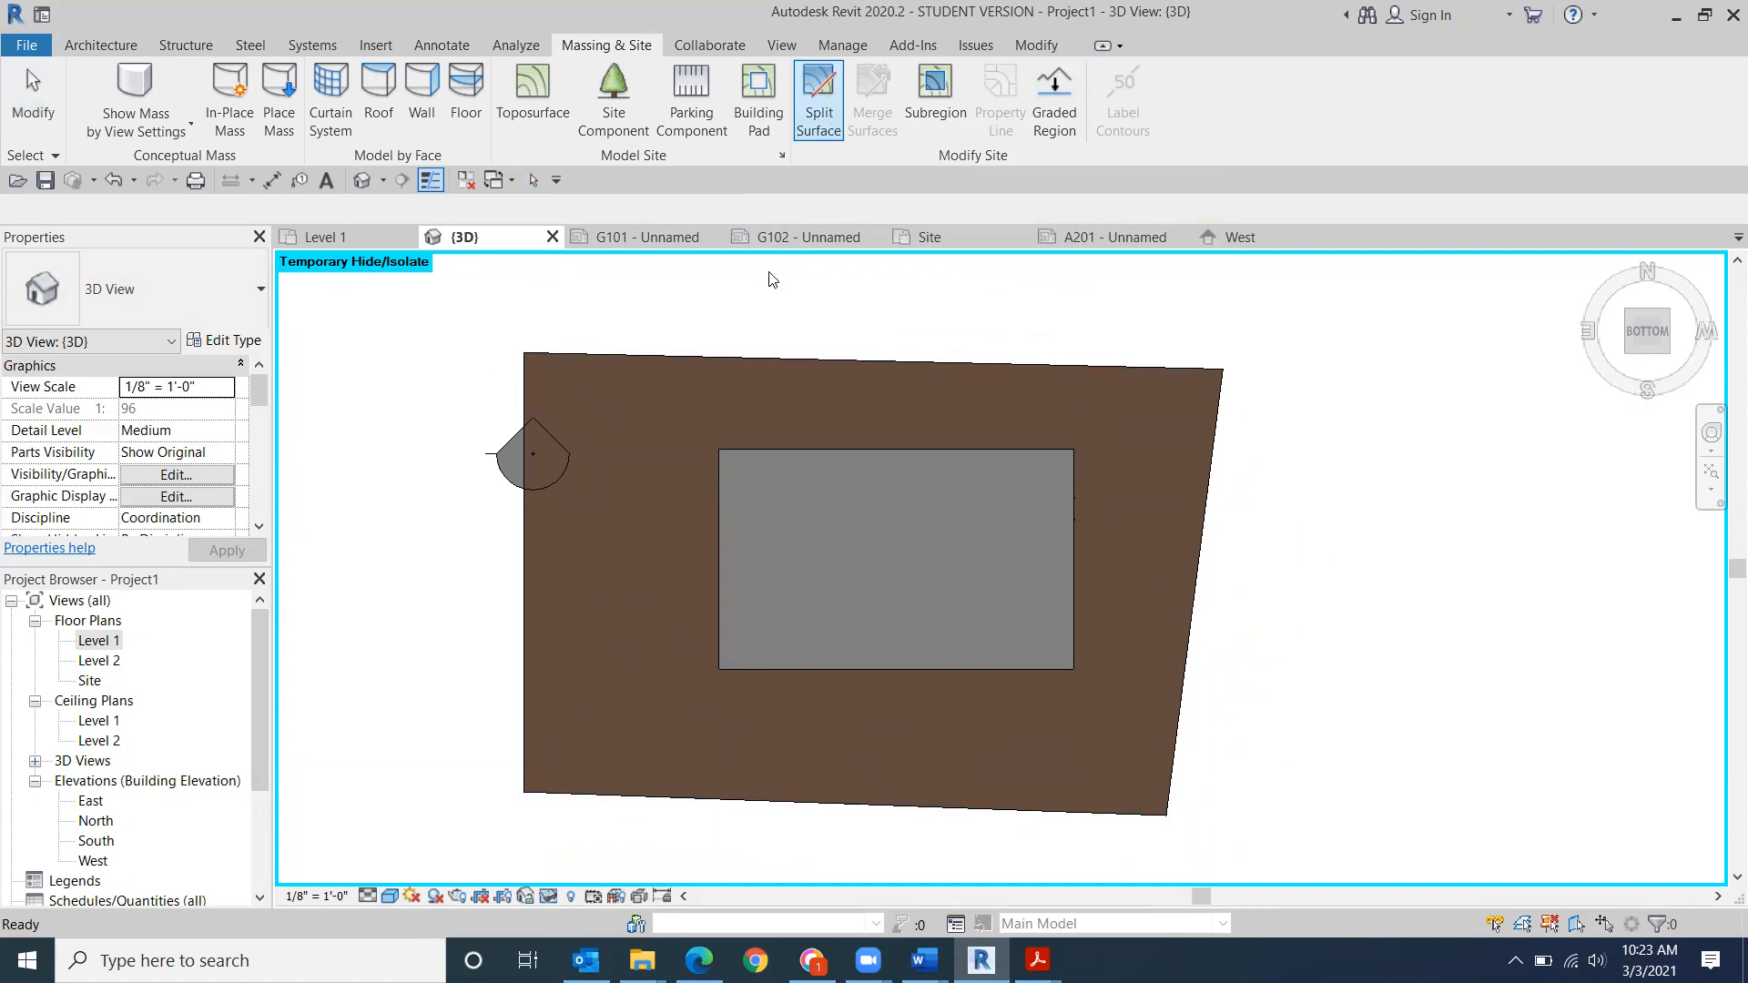
pyautogui.click(701, 359)
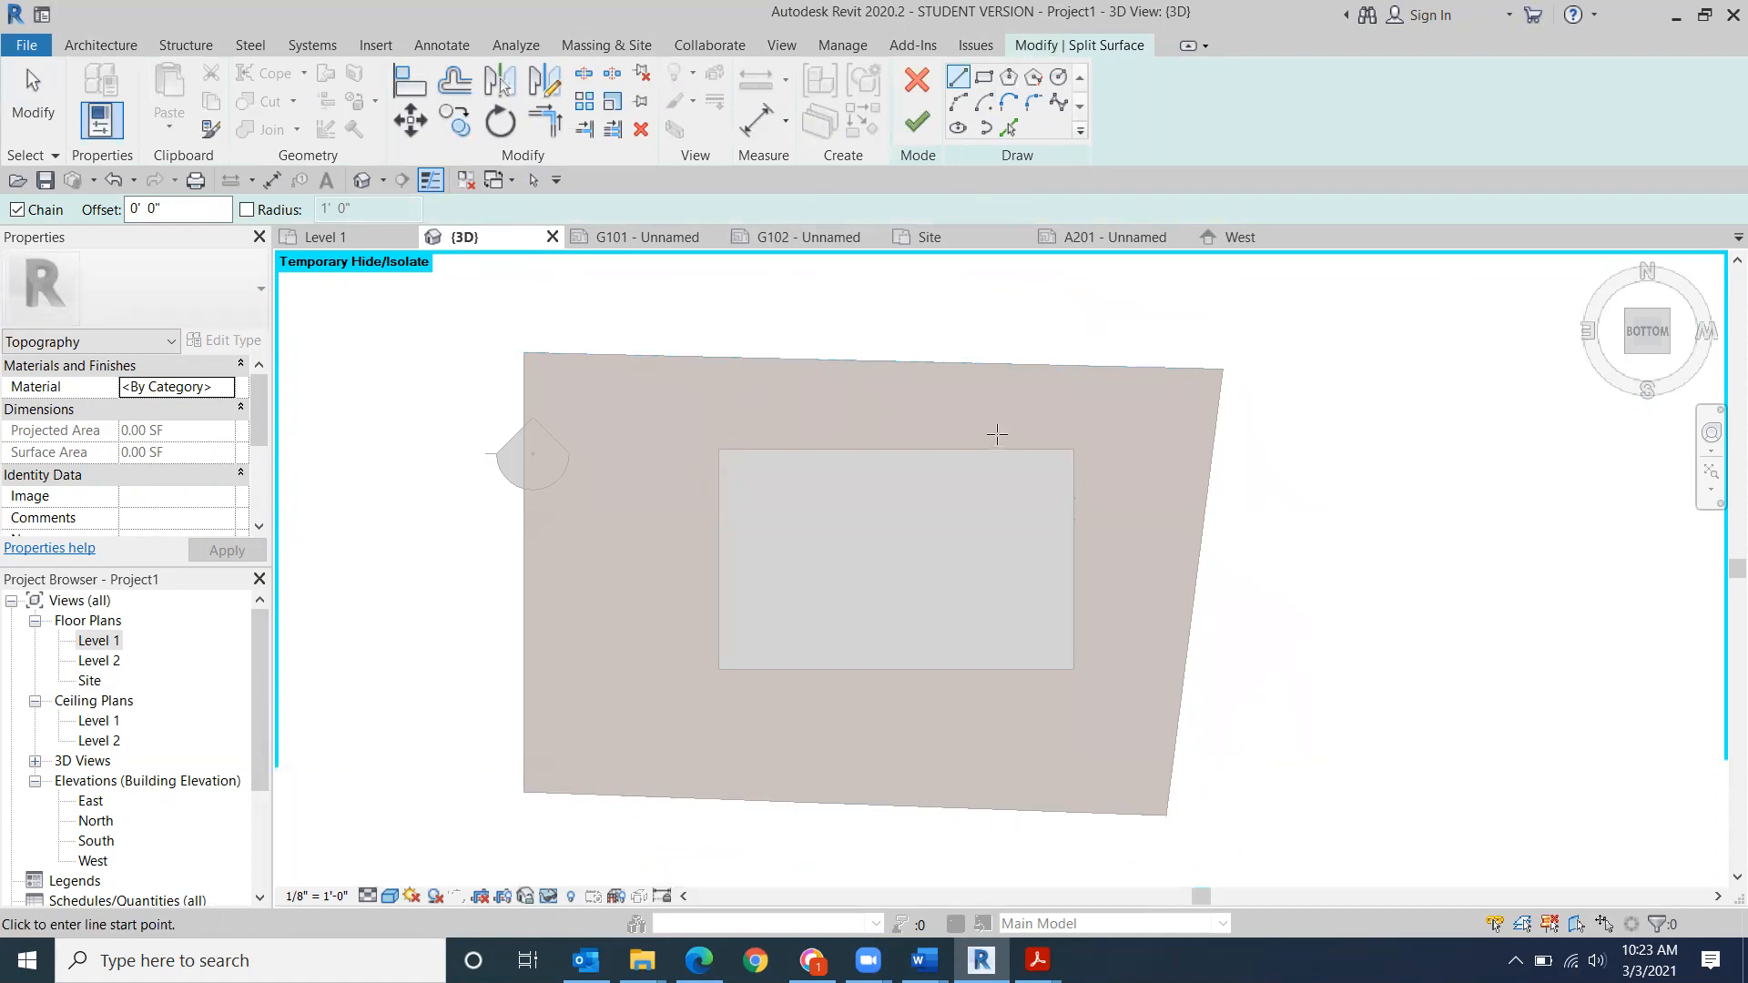
pyautogui.click(983, 77)
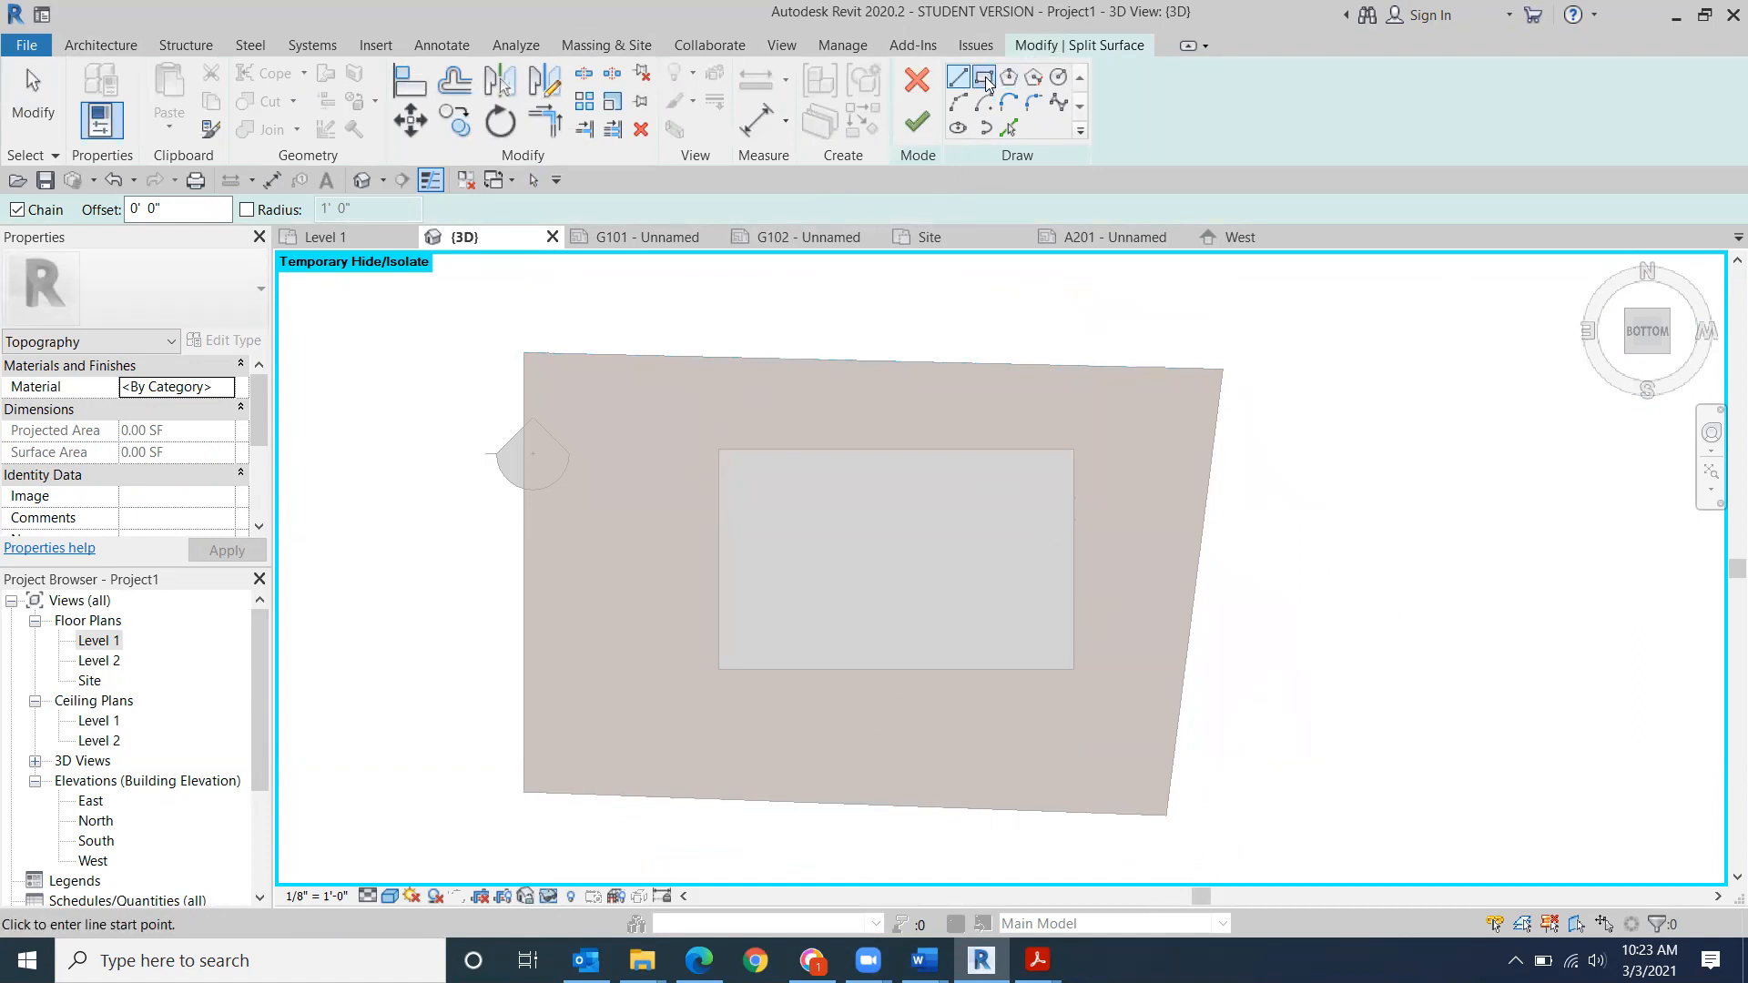
pyautogui.scroll(3, 714, 441)
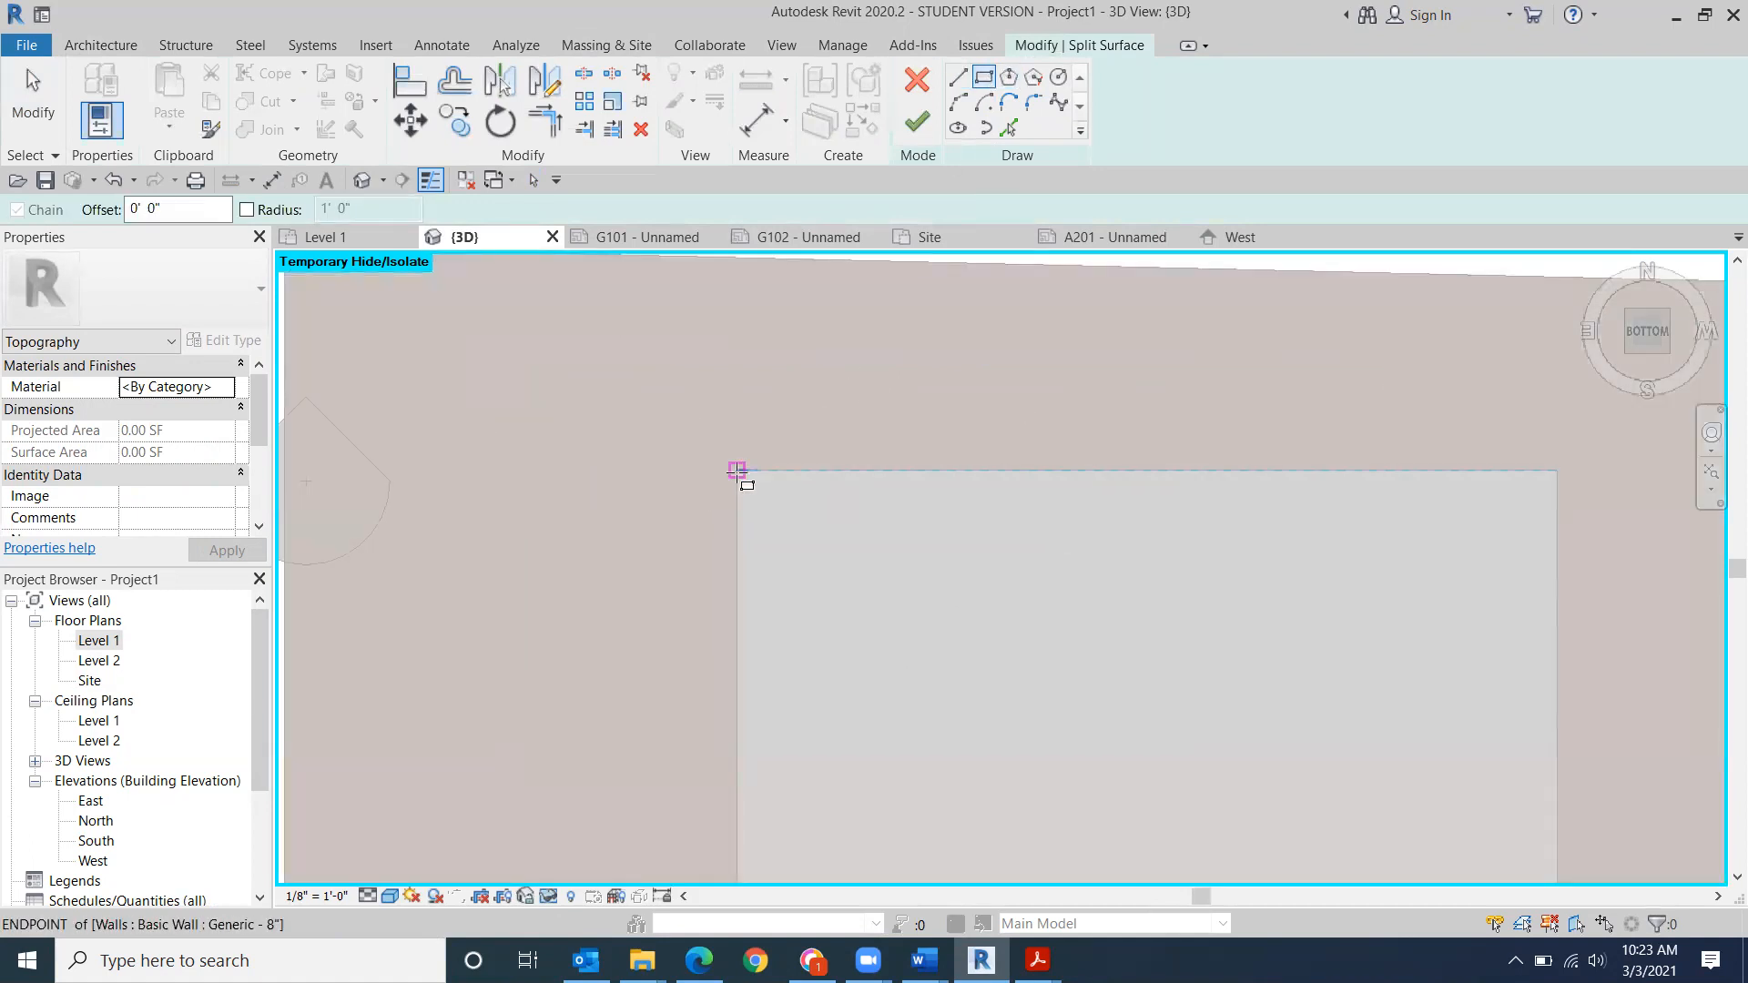
pyautogui.click(738, 470)
pyautogui.moveTo(975, 613); pyautogui.dragTo(731, 313, button='middle')
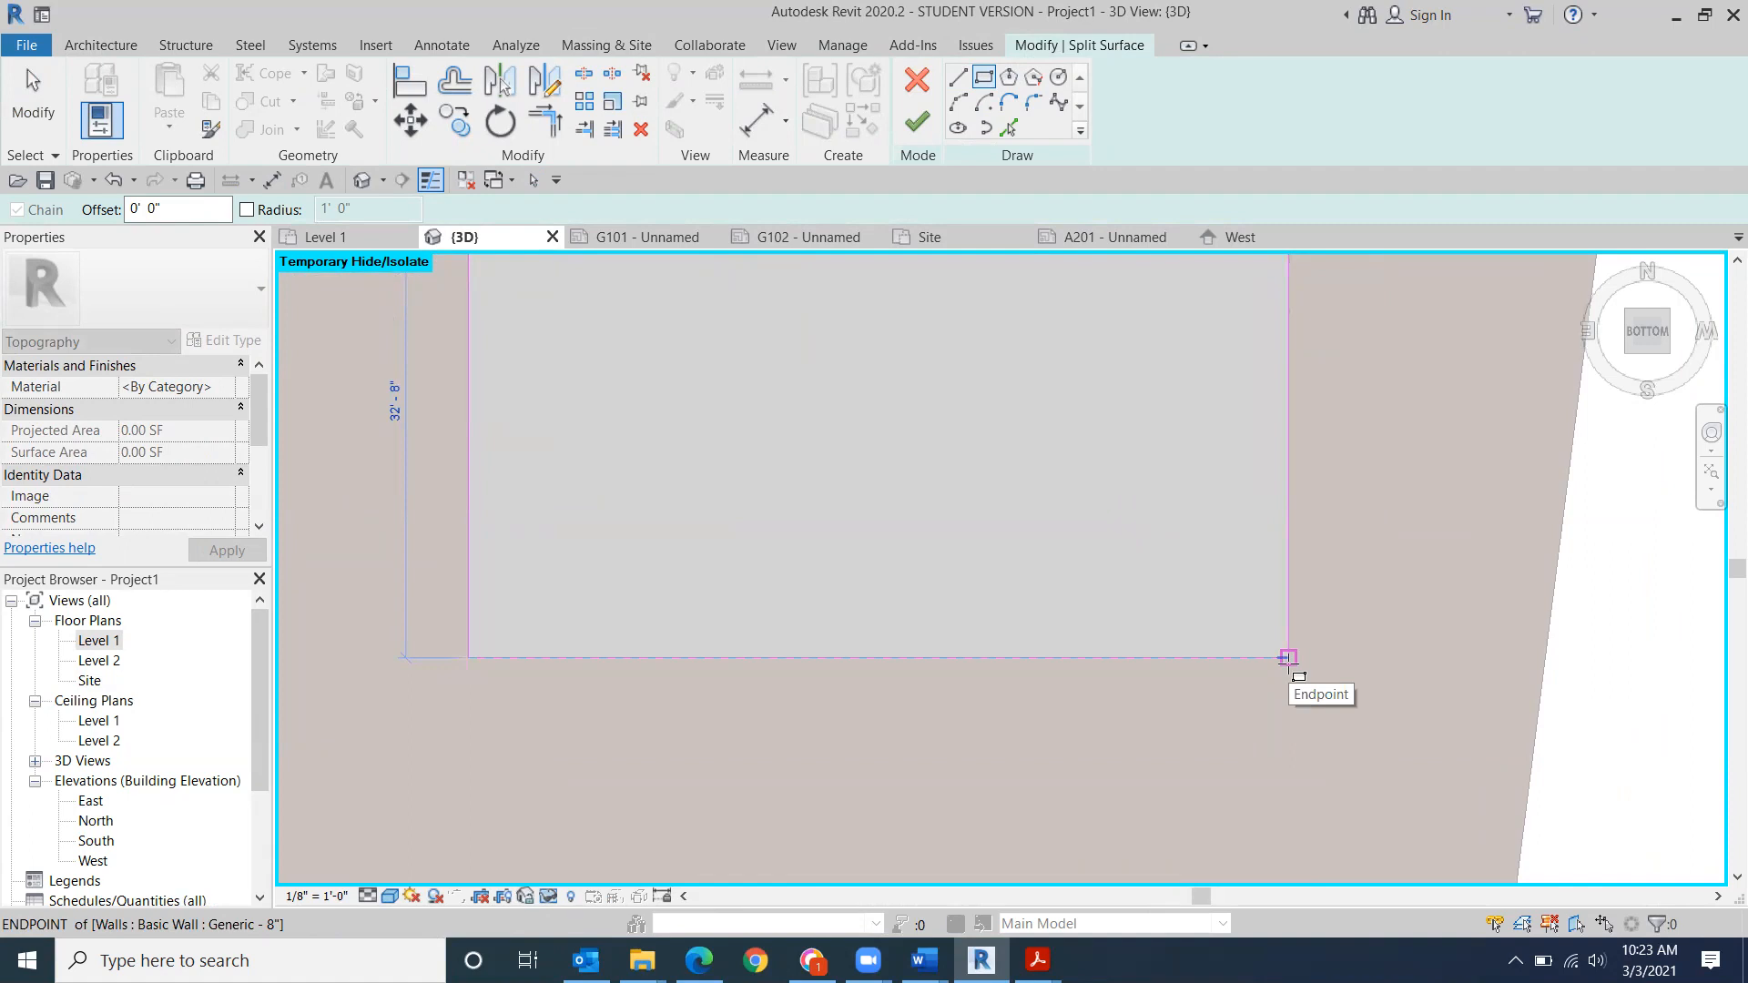
pyautogui.click(1287, 656)
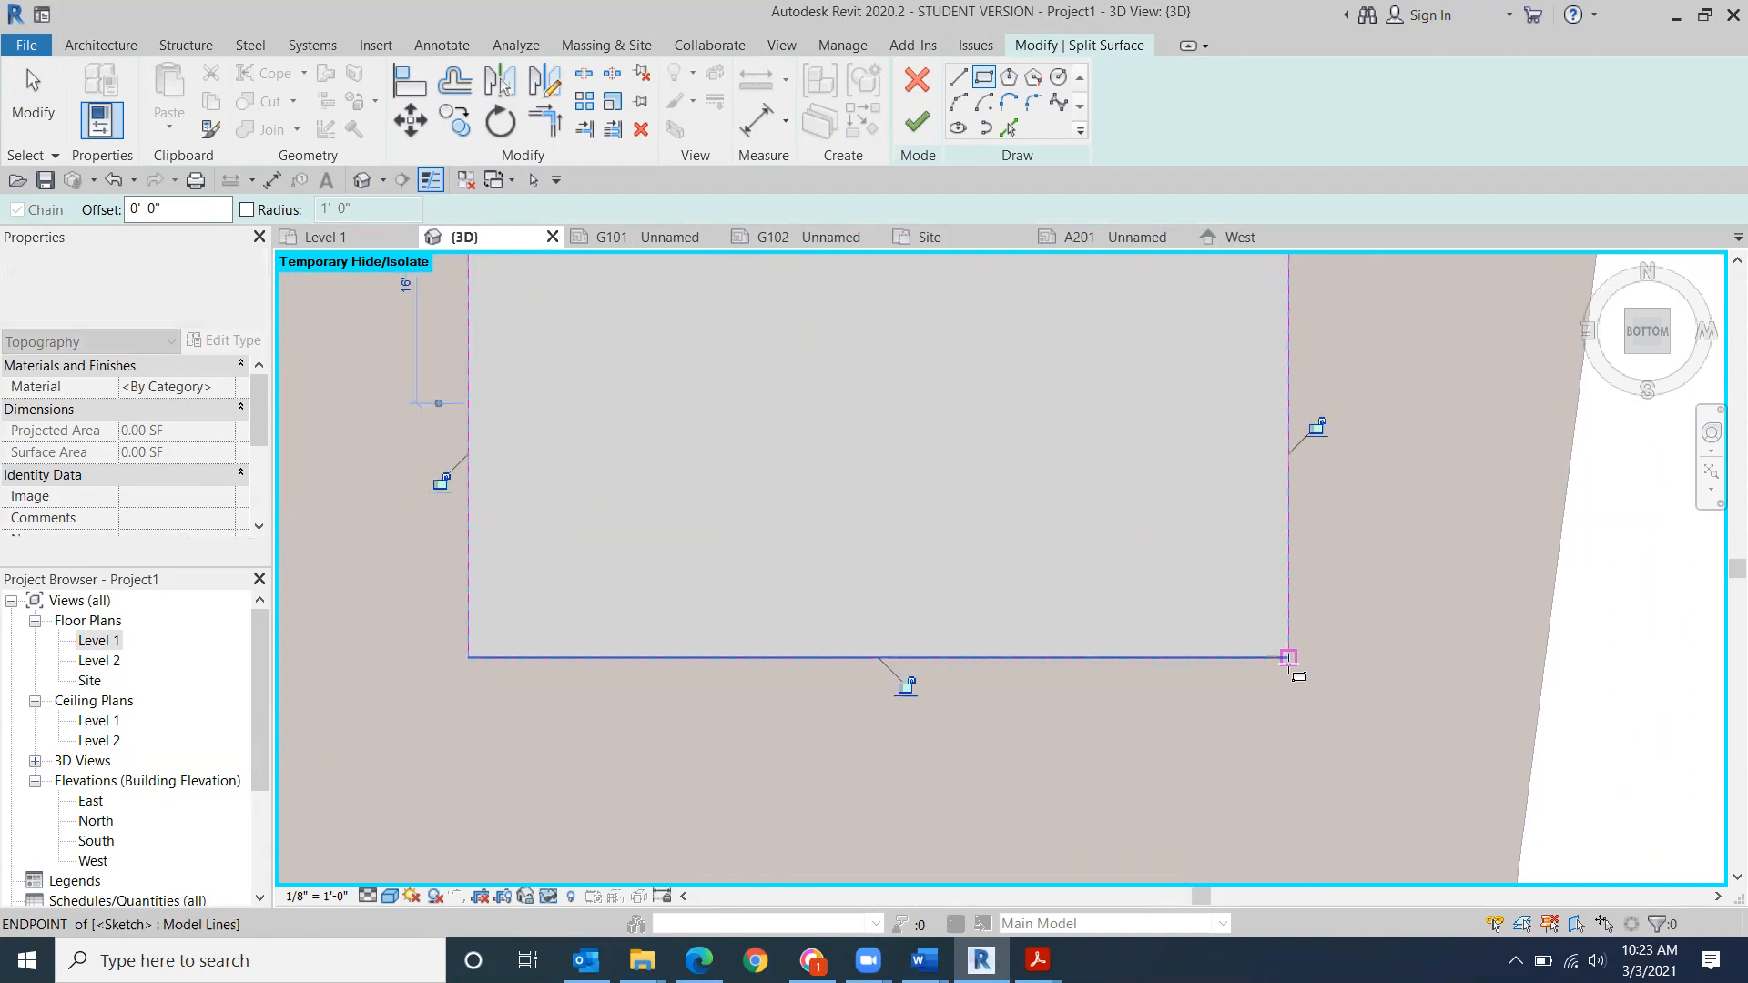
pyautogui.scroll(-4, 1416, 591)
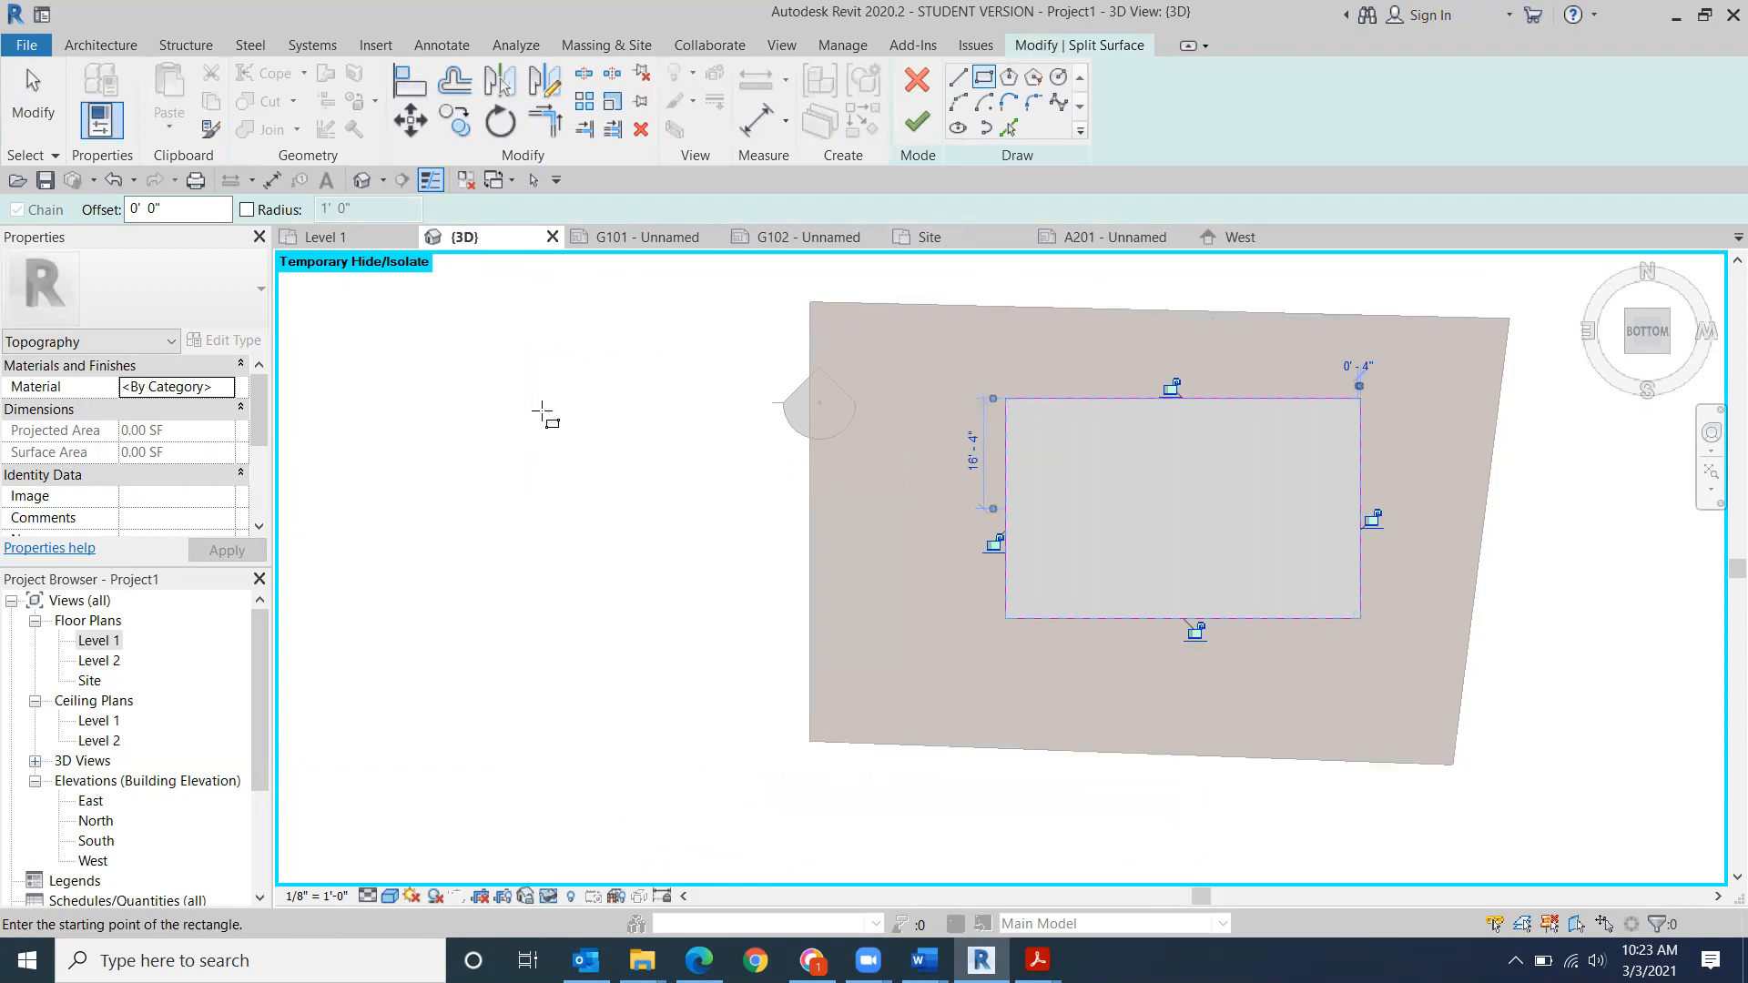
pyautogui.click(912, 125)
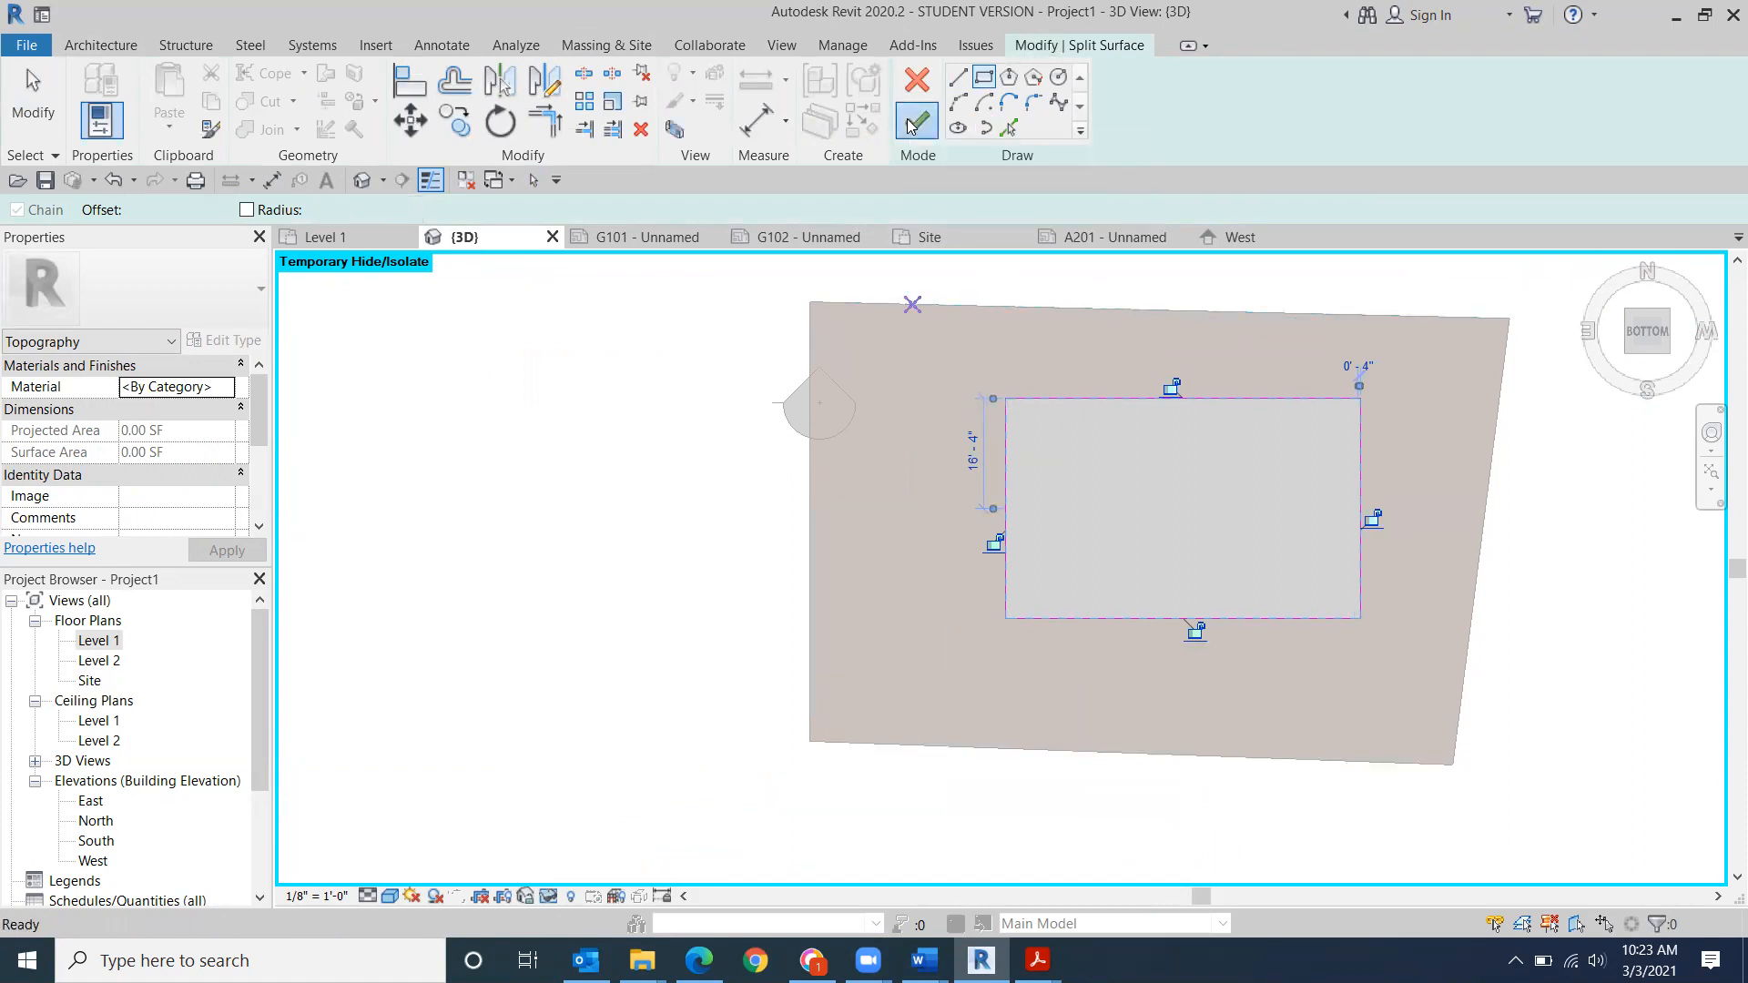
pyautogui.click(514, 462)
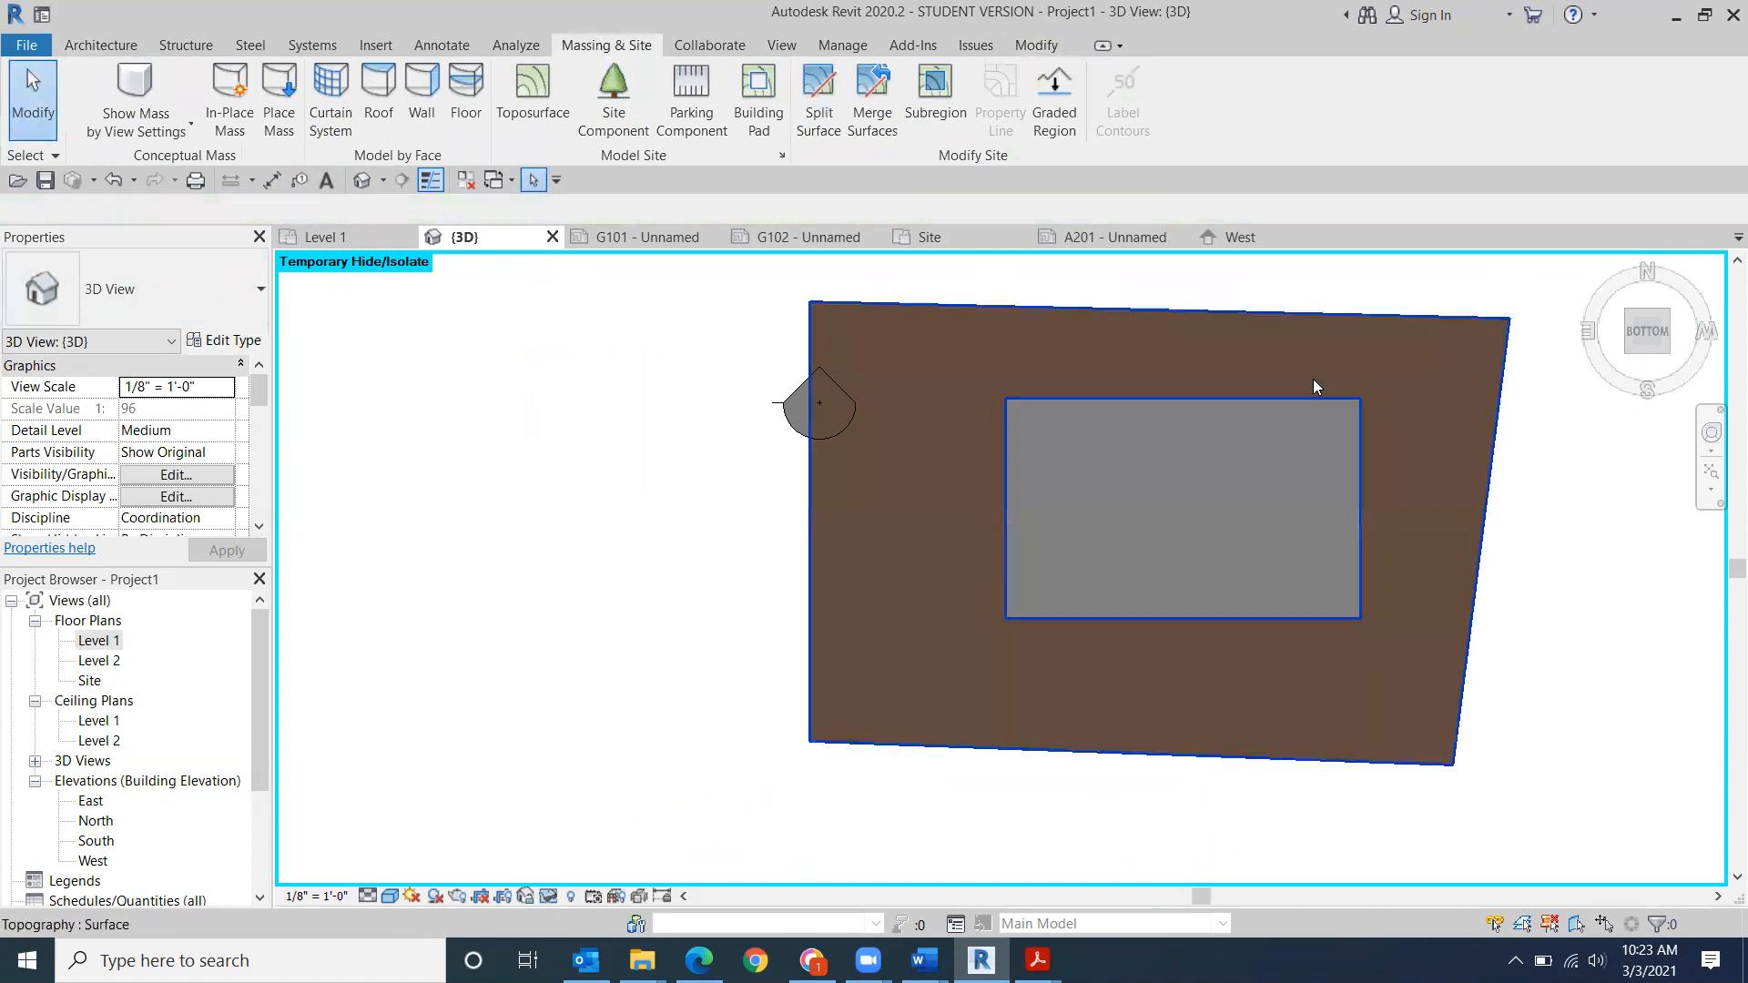
# - Temporarily hide the Generic - 12" floor in the 3D view to expose the topography within the building footprint
pyautogui.click(1668, 314)
pyautogui.keyDown('shift'); pyautogui.moveTo(1525, 557); pyautogui.dragTo(1506, 604, button='middle'); pyautogui.keyUp('shift')
pyautogui.keyDown('shift'); pyautogui.moveTo(1478, 518); pyautogui.dragTo(987, 386, button='middle'); pyautogui.keyUp('shift')
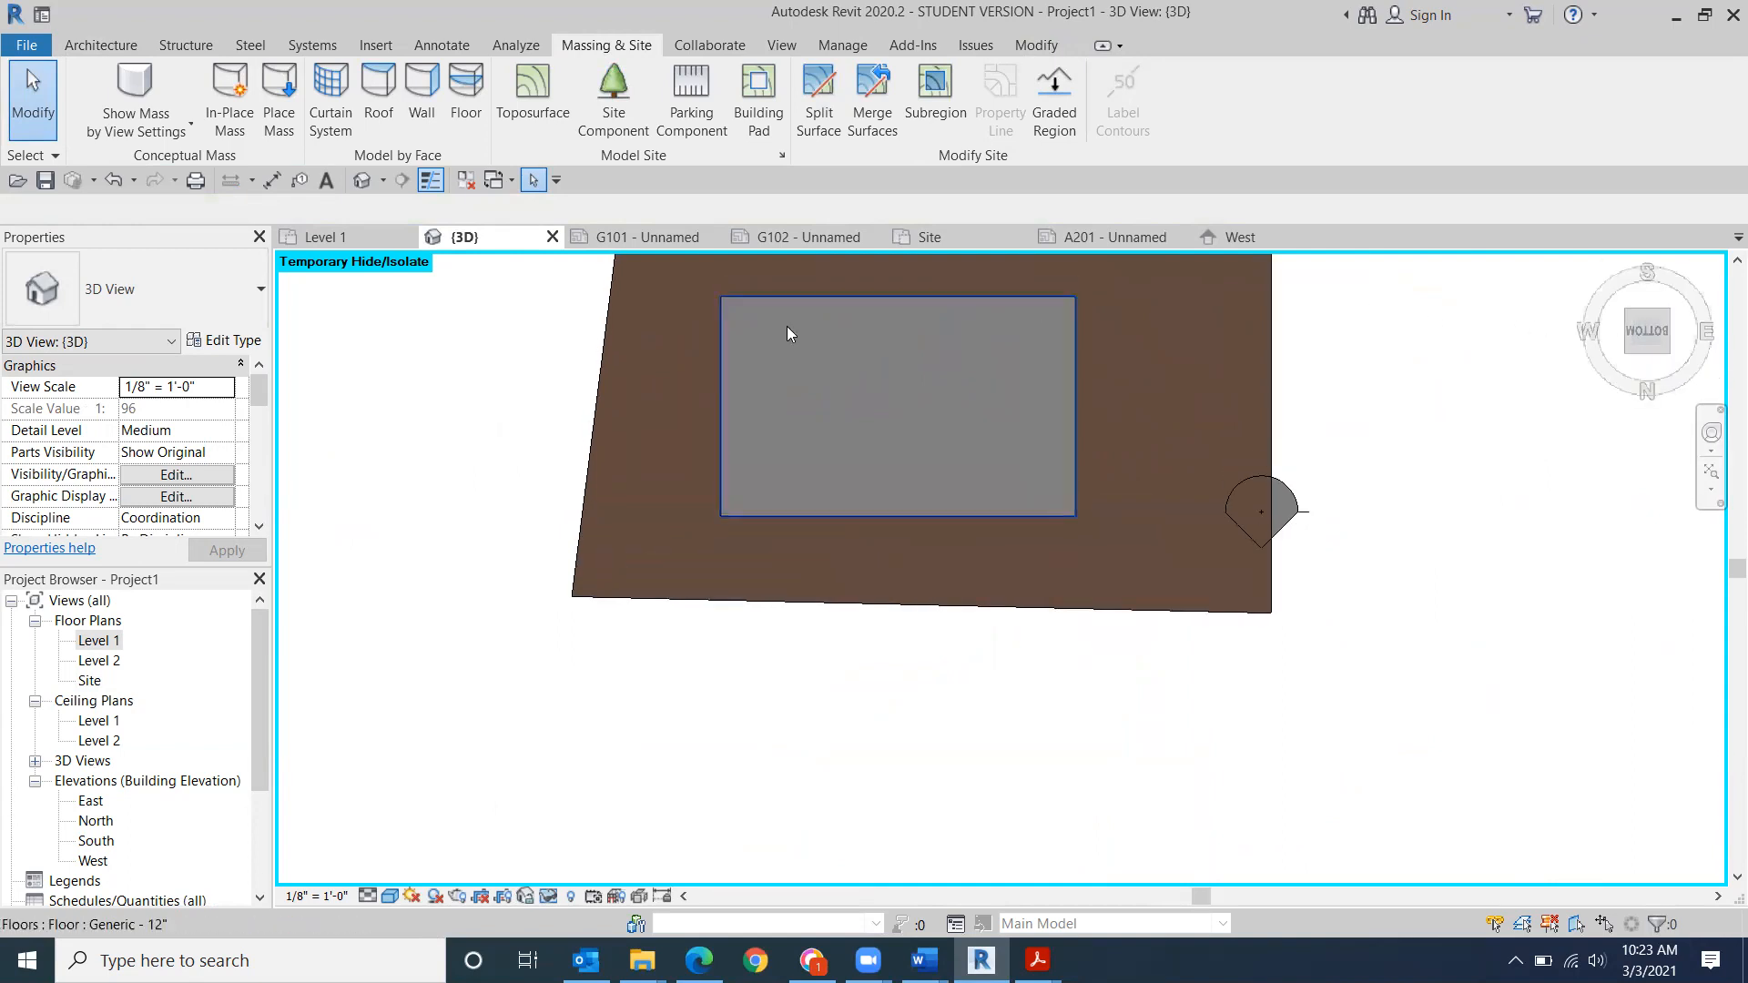
pyautogui.click(783, 437)
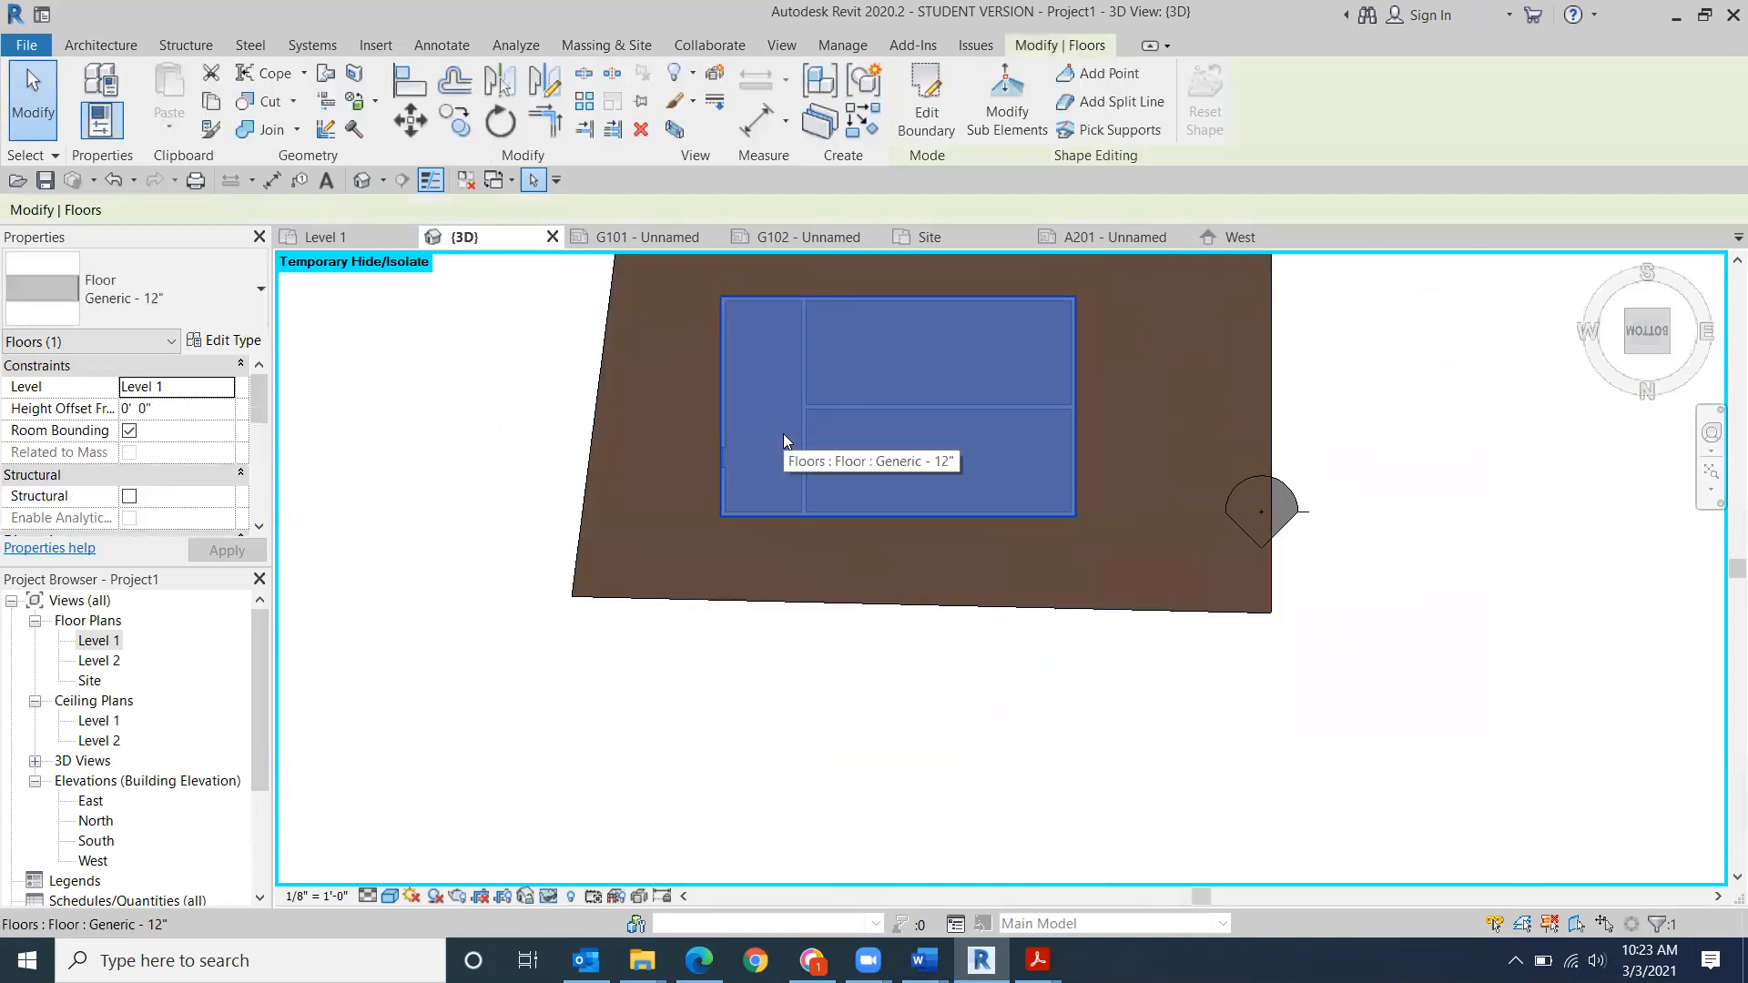
pyautogui.click(548, 896)
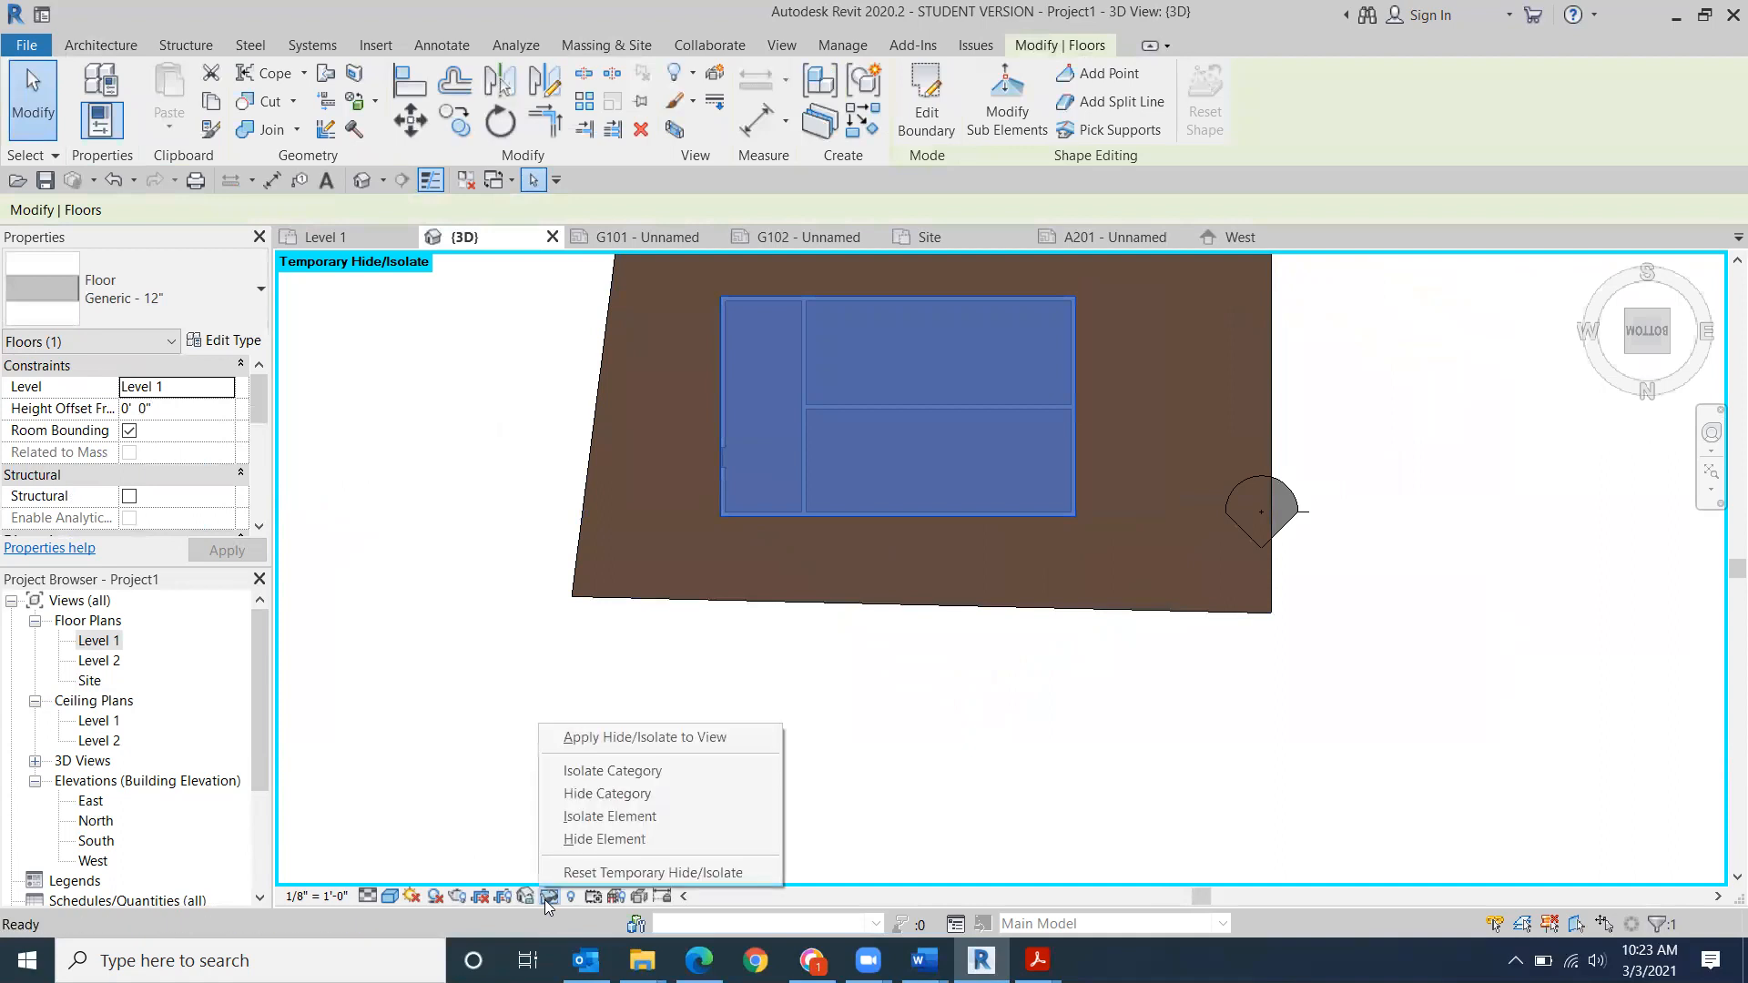
pyautogui.click(583, 838)
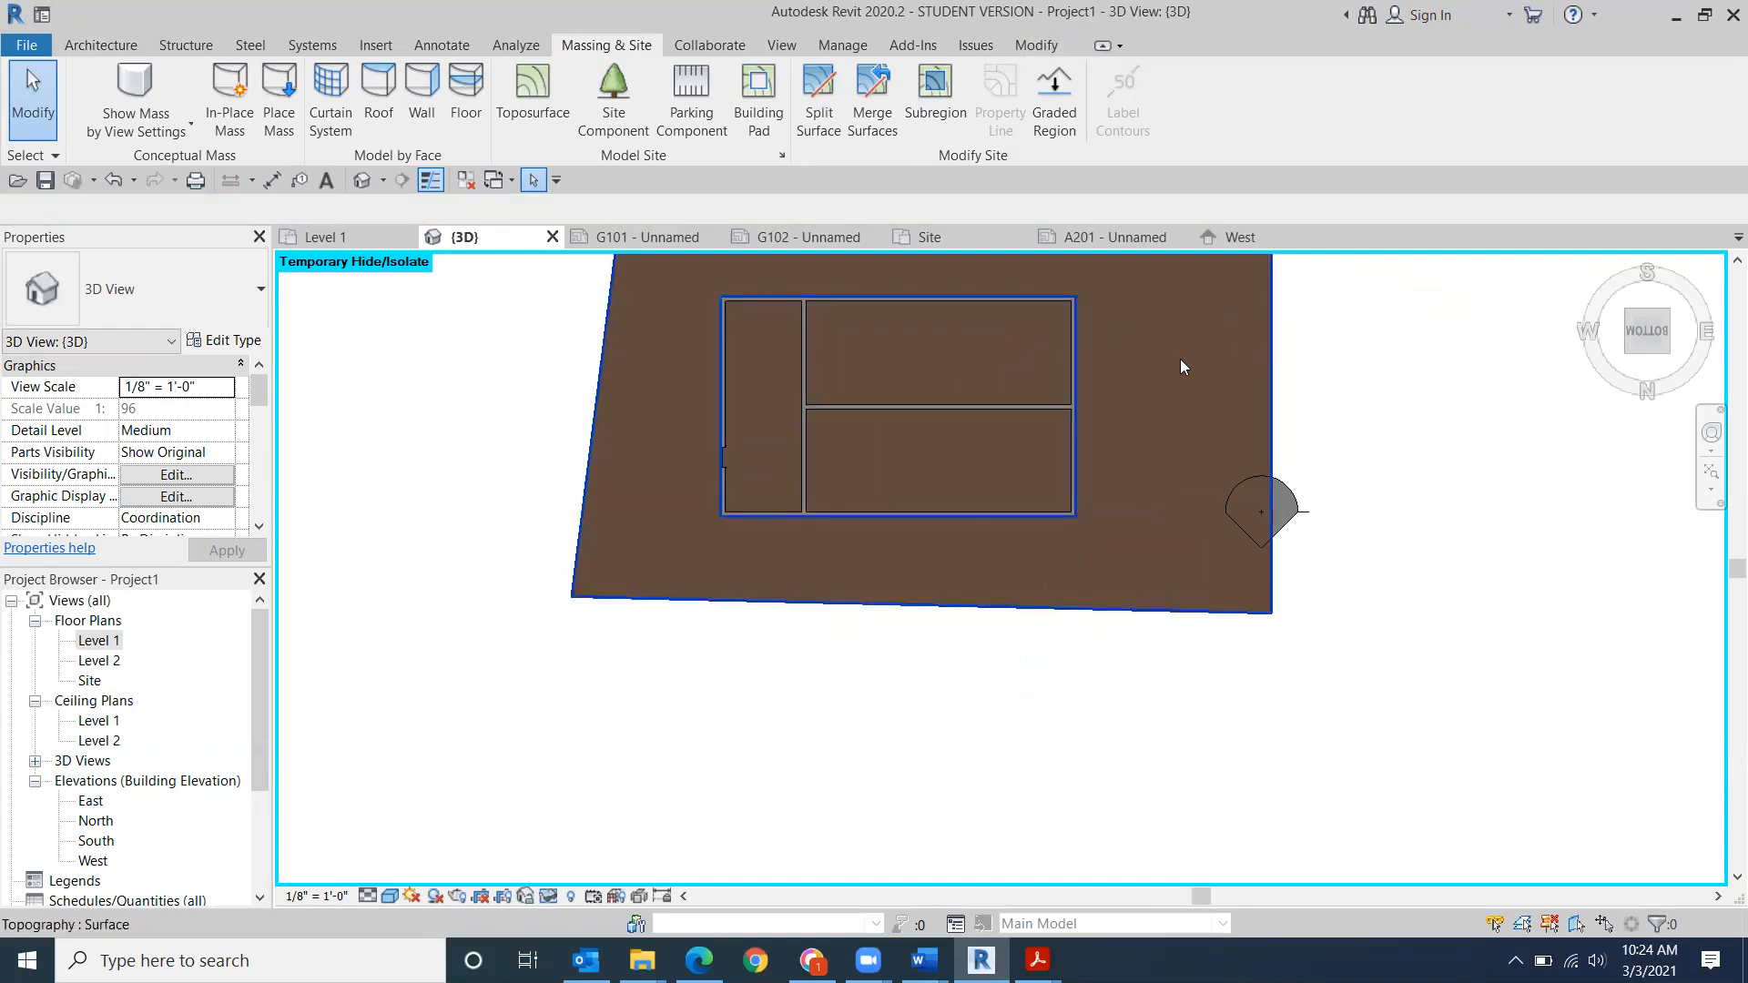
# - Delete the split-off topography surface inside the building footprint, keeping the surrounding site surface
pyautogui.moveTo(1182, 368); pyautogui.dragTo(1160, 490, button='middle')
pyautogui.click(1153, 466)
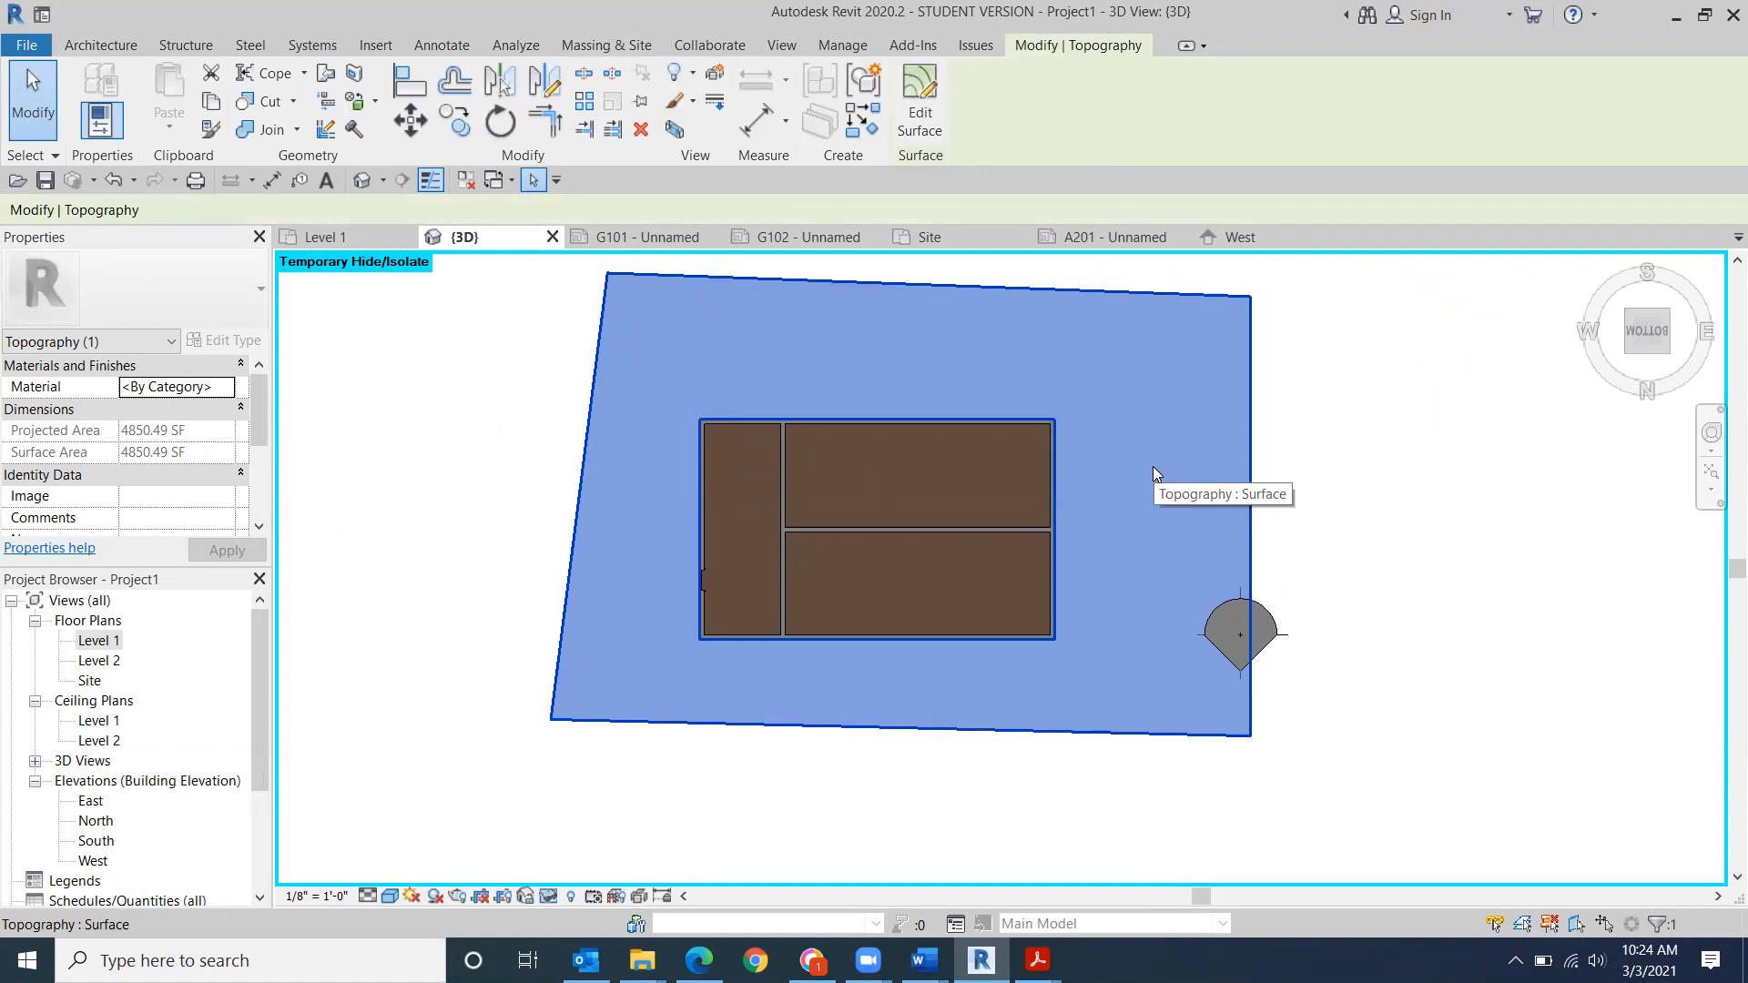
pyautogui.click(992, 457)
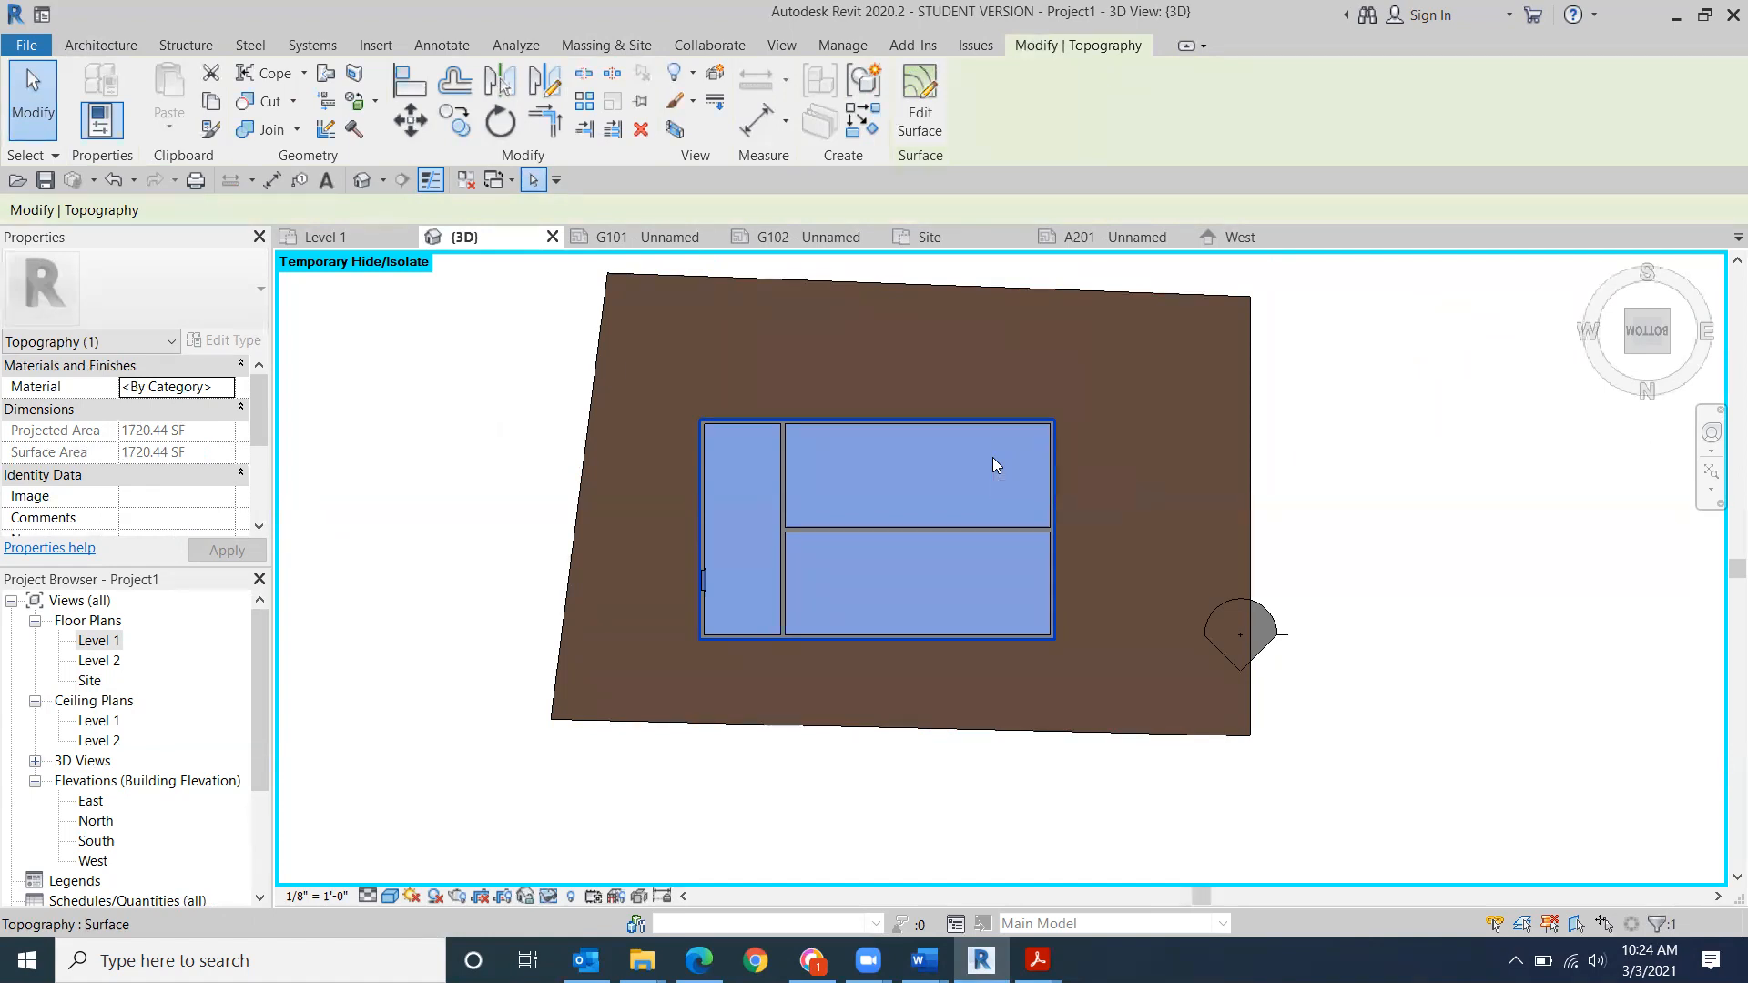
pyautogui.press('Escape')
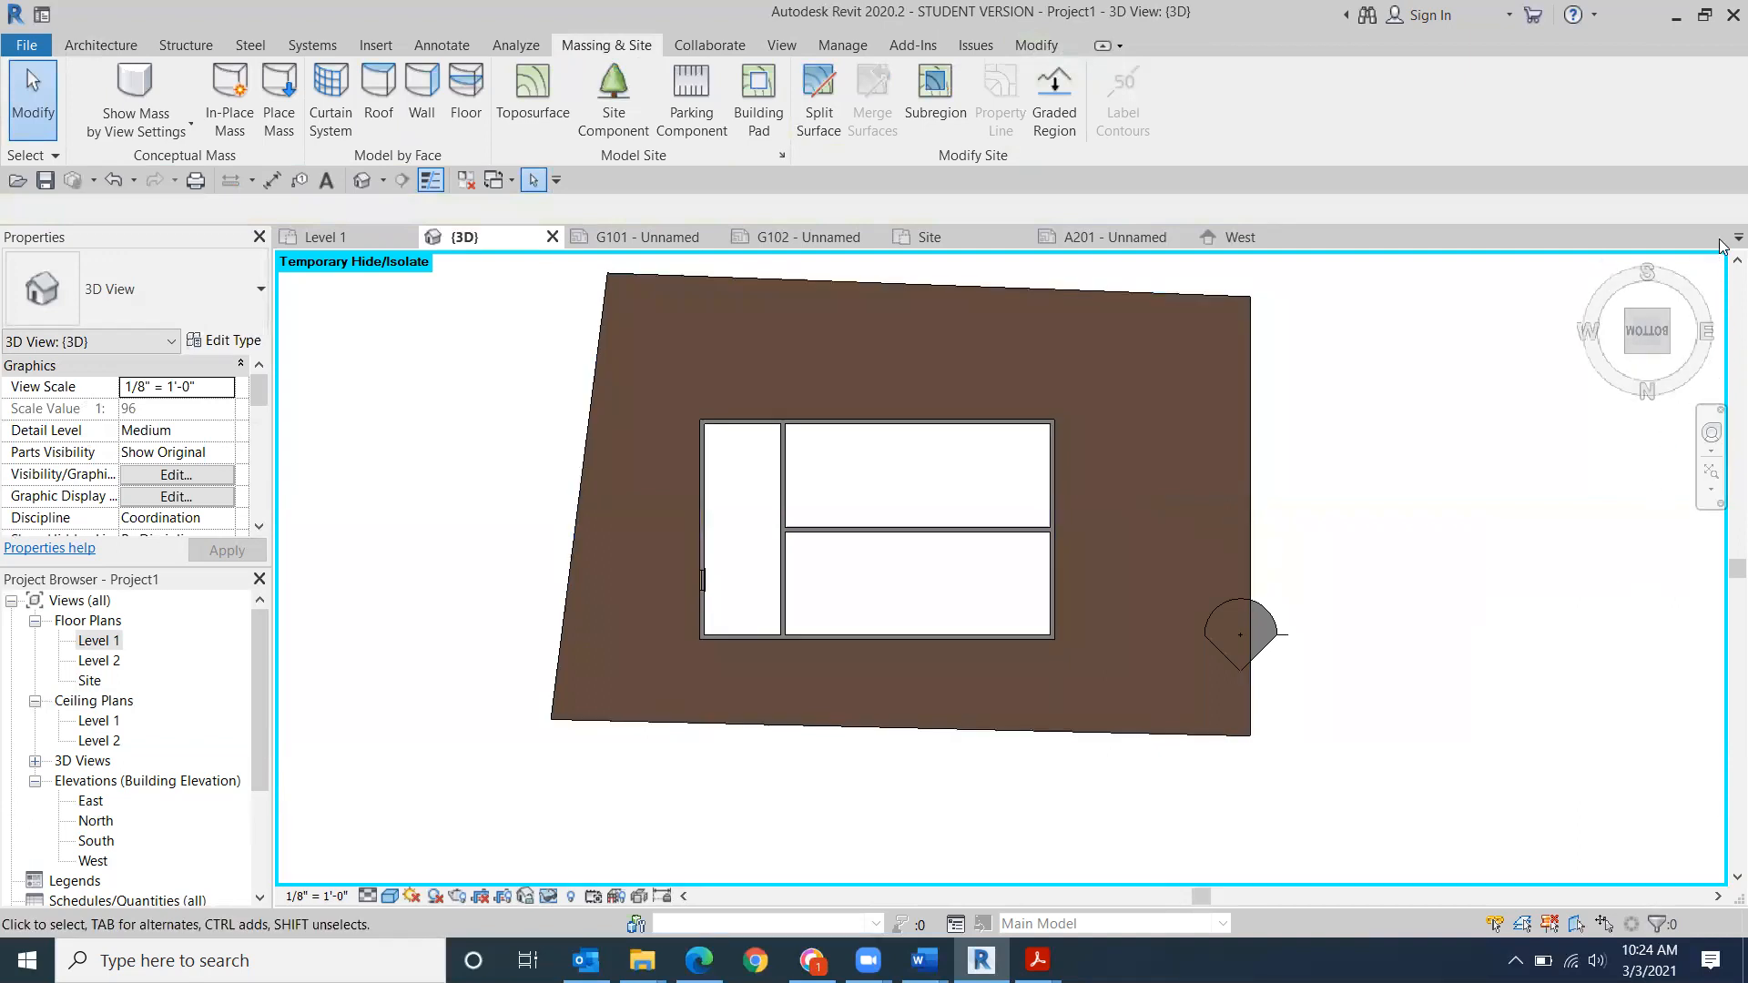
# - Reset the temporary hide/isolate in the 3D view to restore the hidden floor and roof
pyautogui.click(1664, 314)
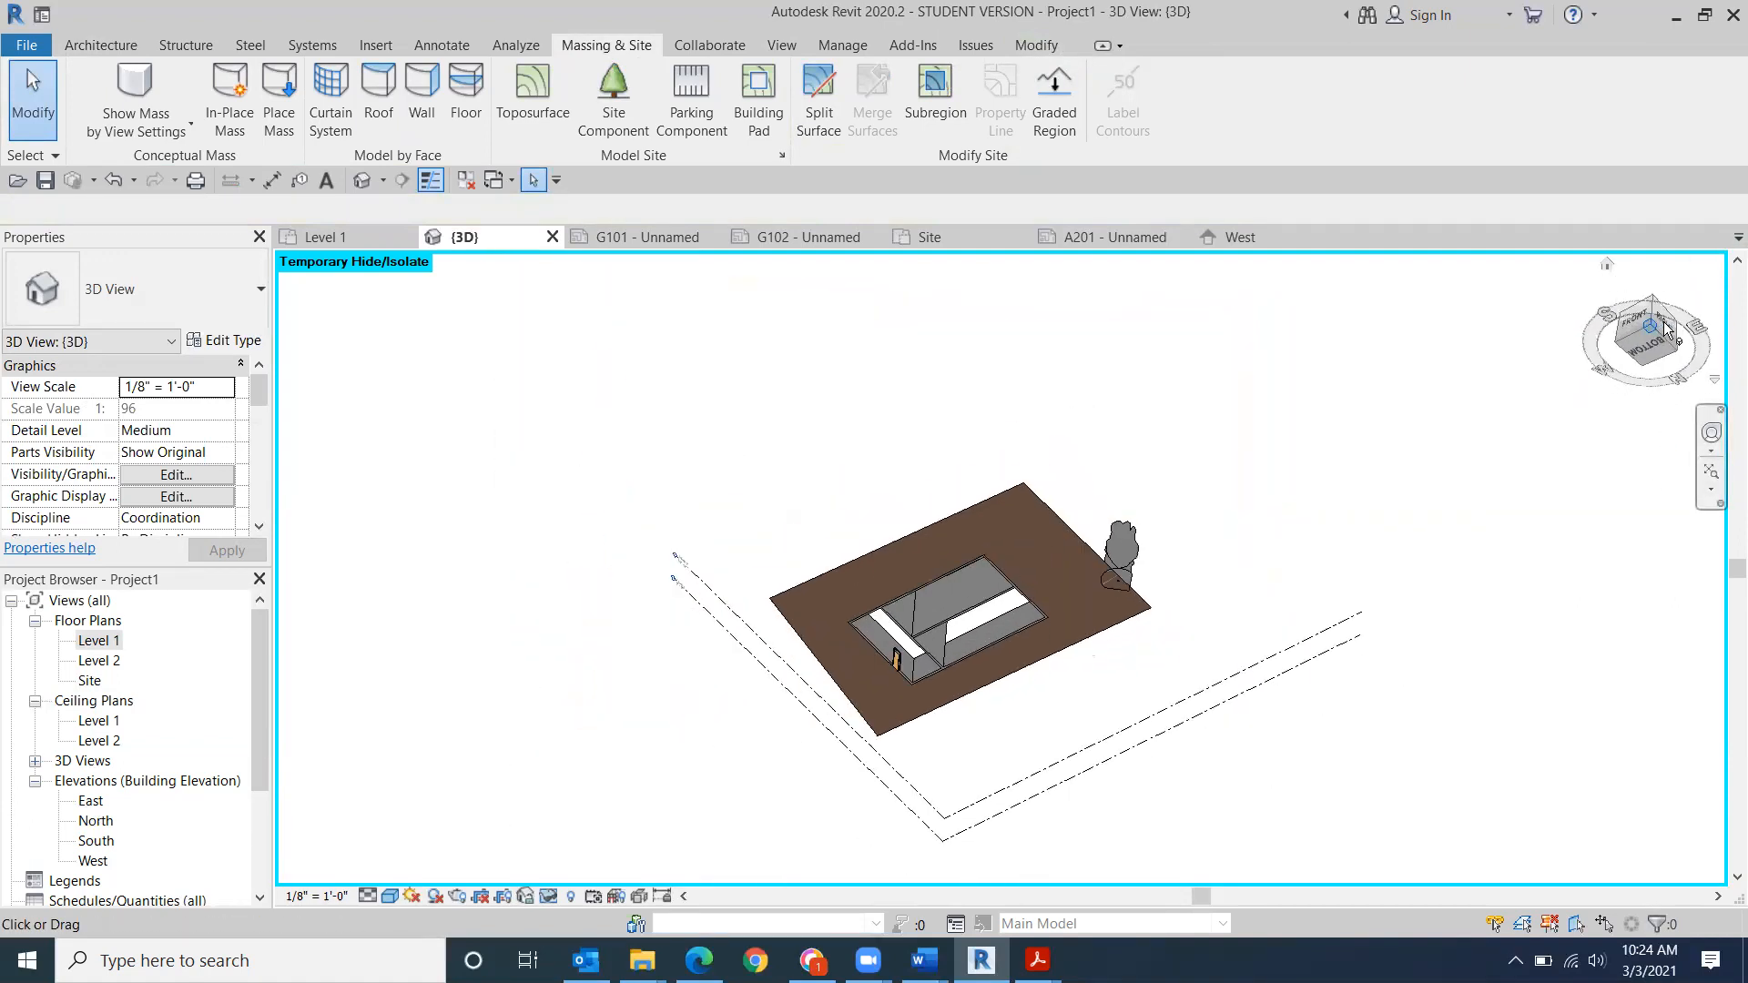
pyautogui.click(550, 898)
pyautogui.click(669, 867)
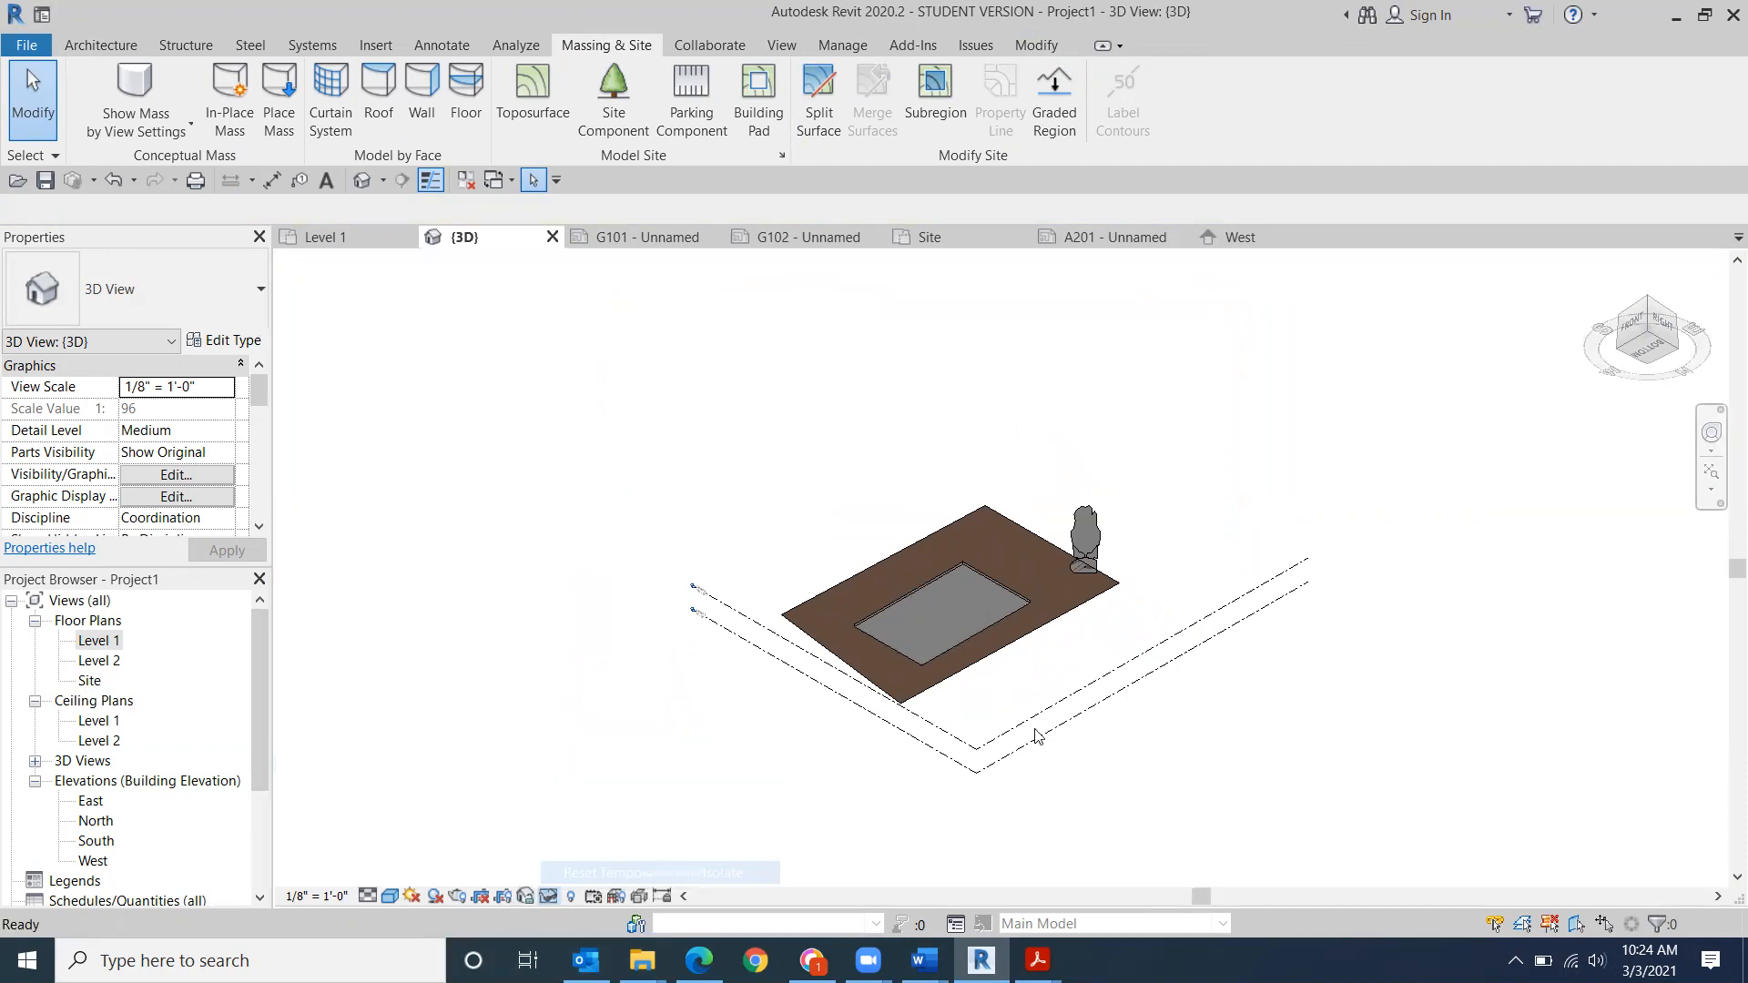
# - Temporarily hide the roof in the 3D view and examine the floor and cut topography from above and below
pyautogui.moveTo(1645, 302); pyautogui.dragTo(1710, 474)
pyautogui.click(947, 567)
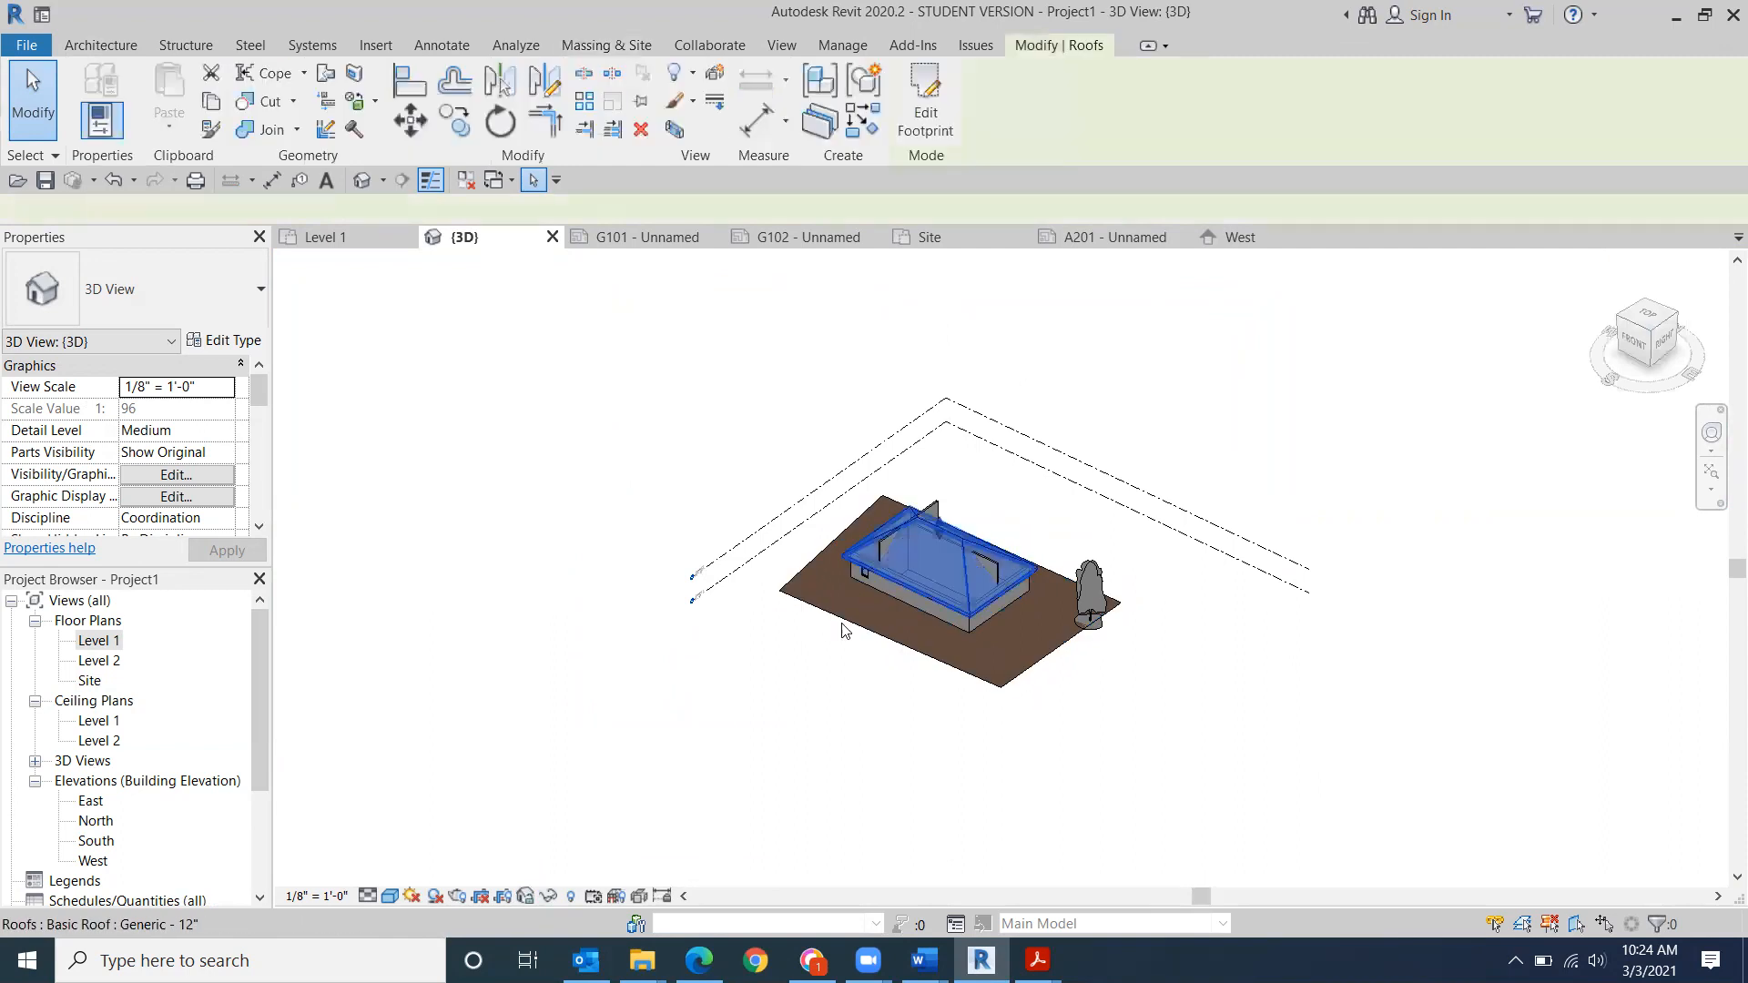
pyautogui.click(547, 897)
pyautogui.click(592, 835)
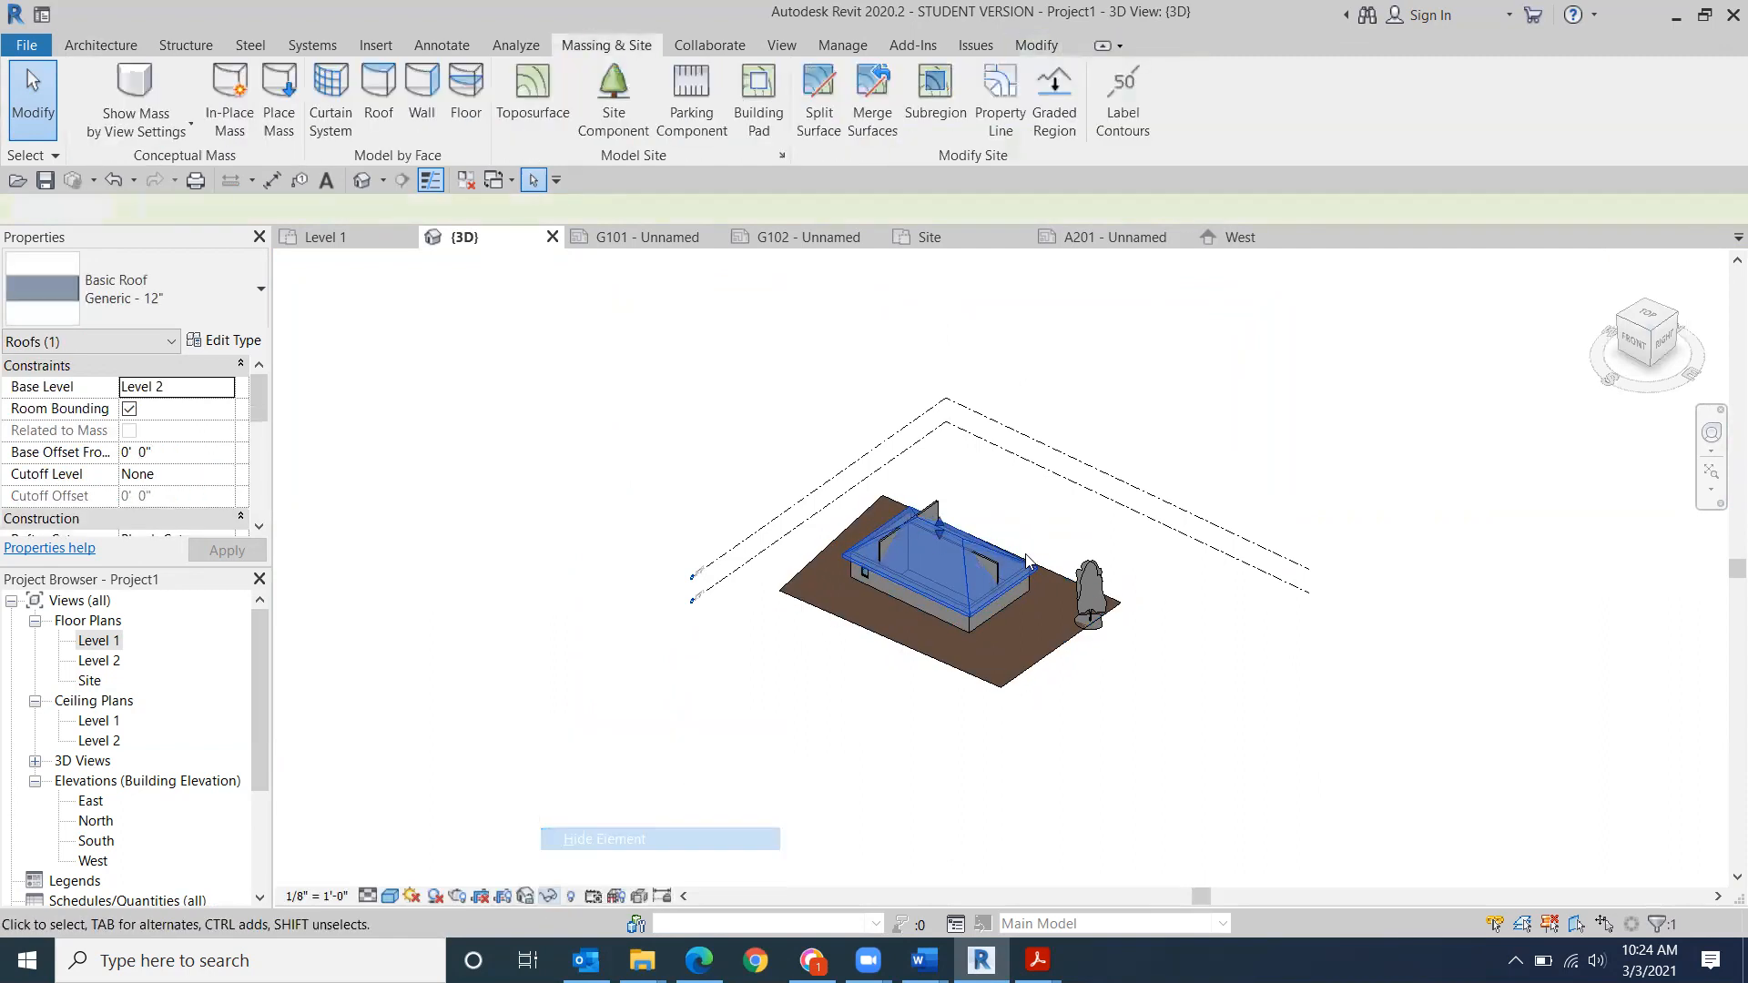
pyautogui.moveTo(1648, 339); pyautogui.dragTo(1659, 357)
pyautogui.click(1659, 357)
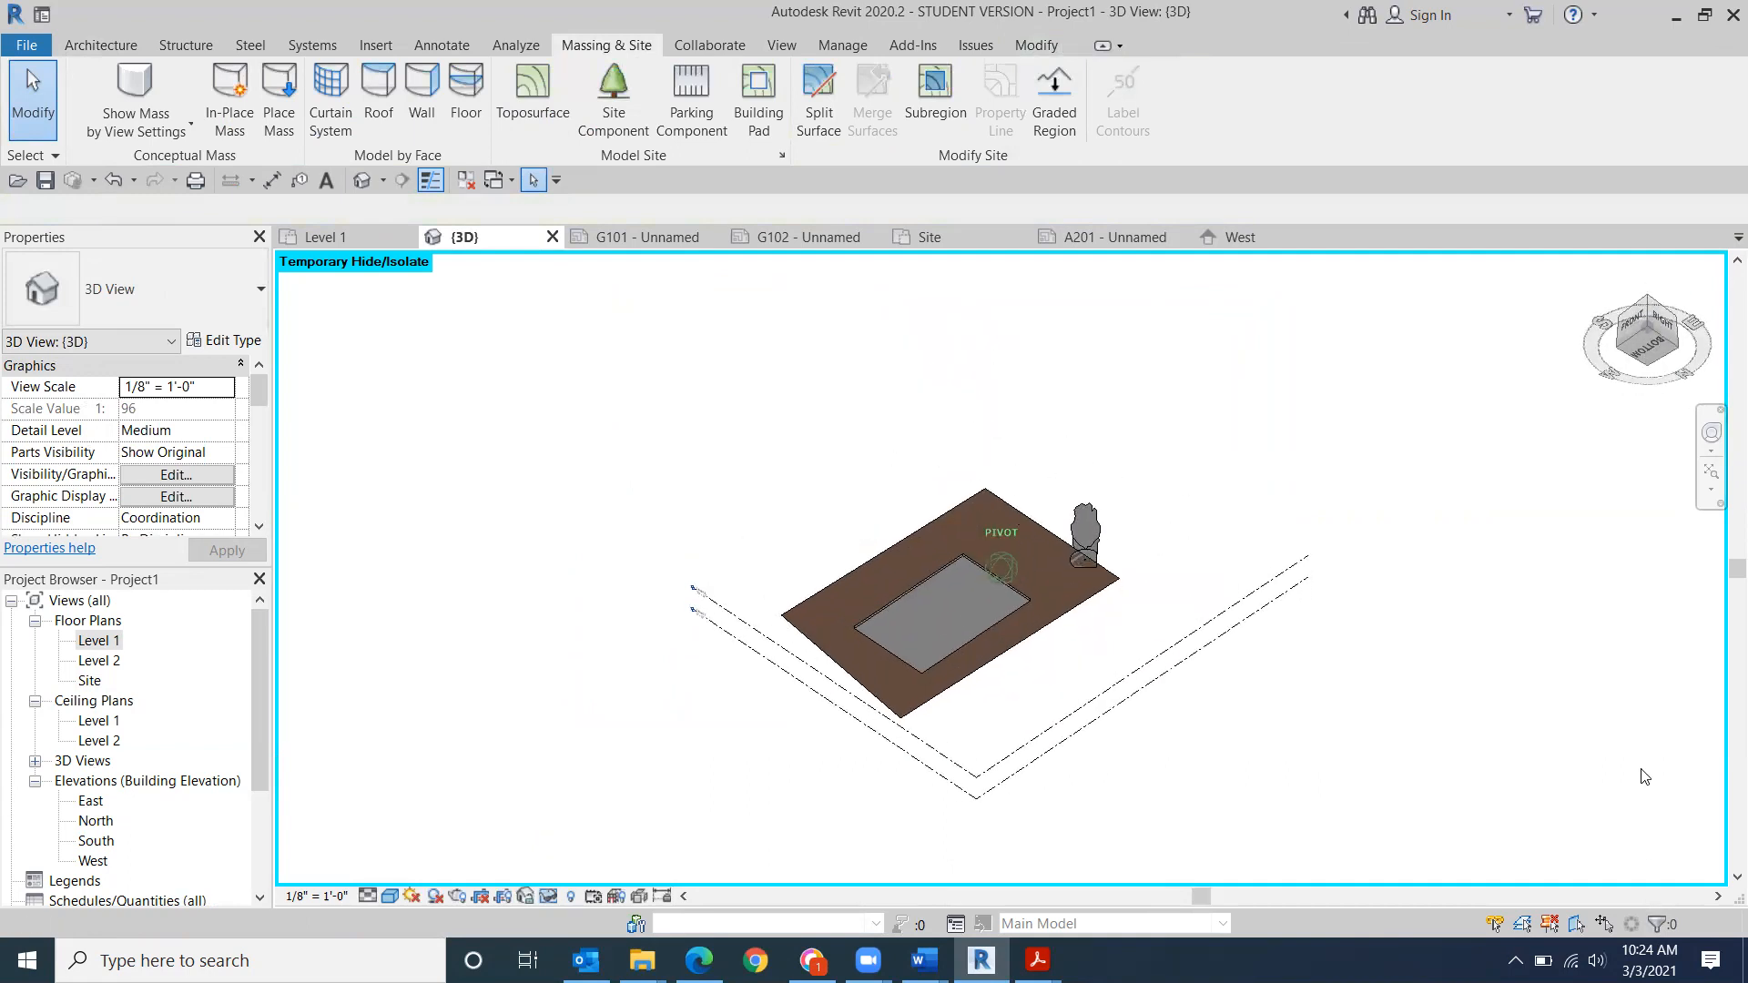
pyautogui.click(1621, 301)
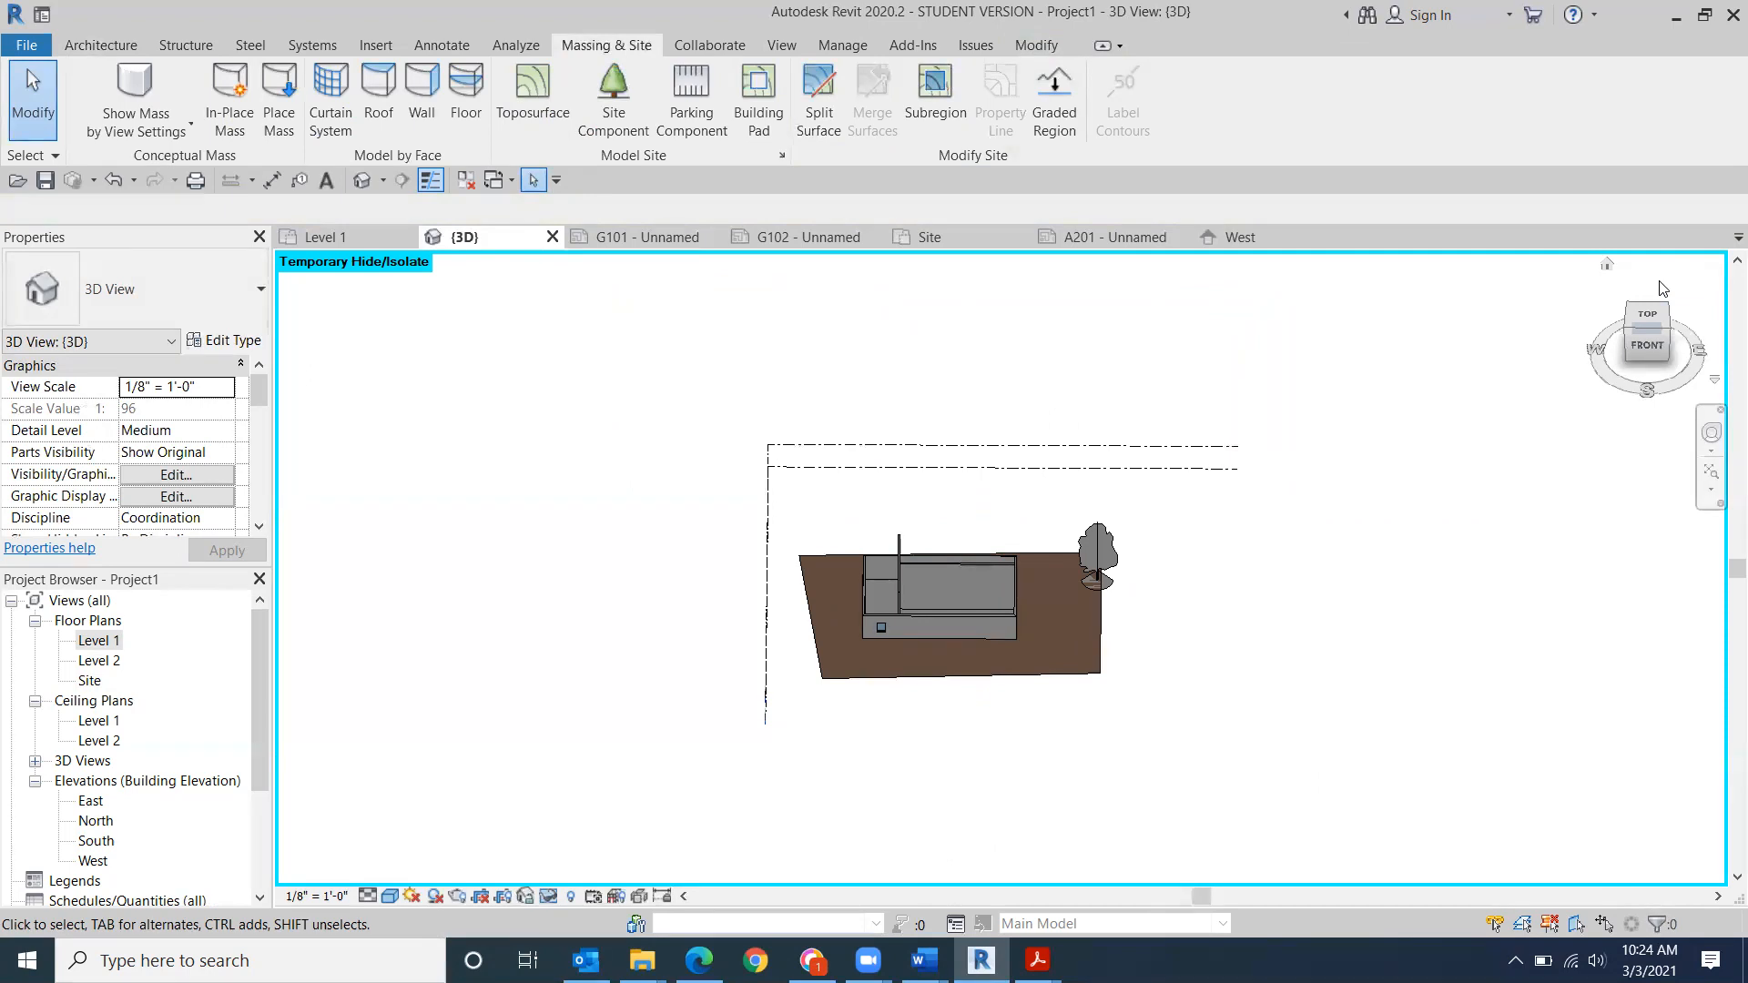
pyautogui.click(1653, 351)
pyautogui.moveTo(1613, 850); pyautogui.dragTo(1550, 809)
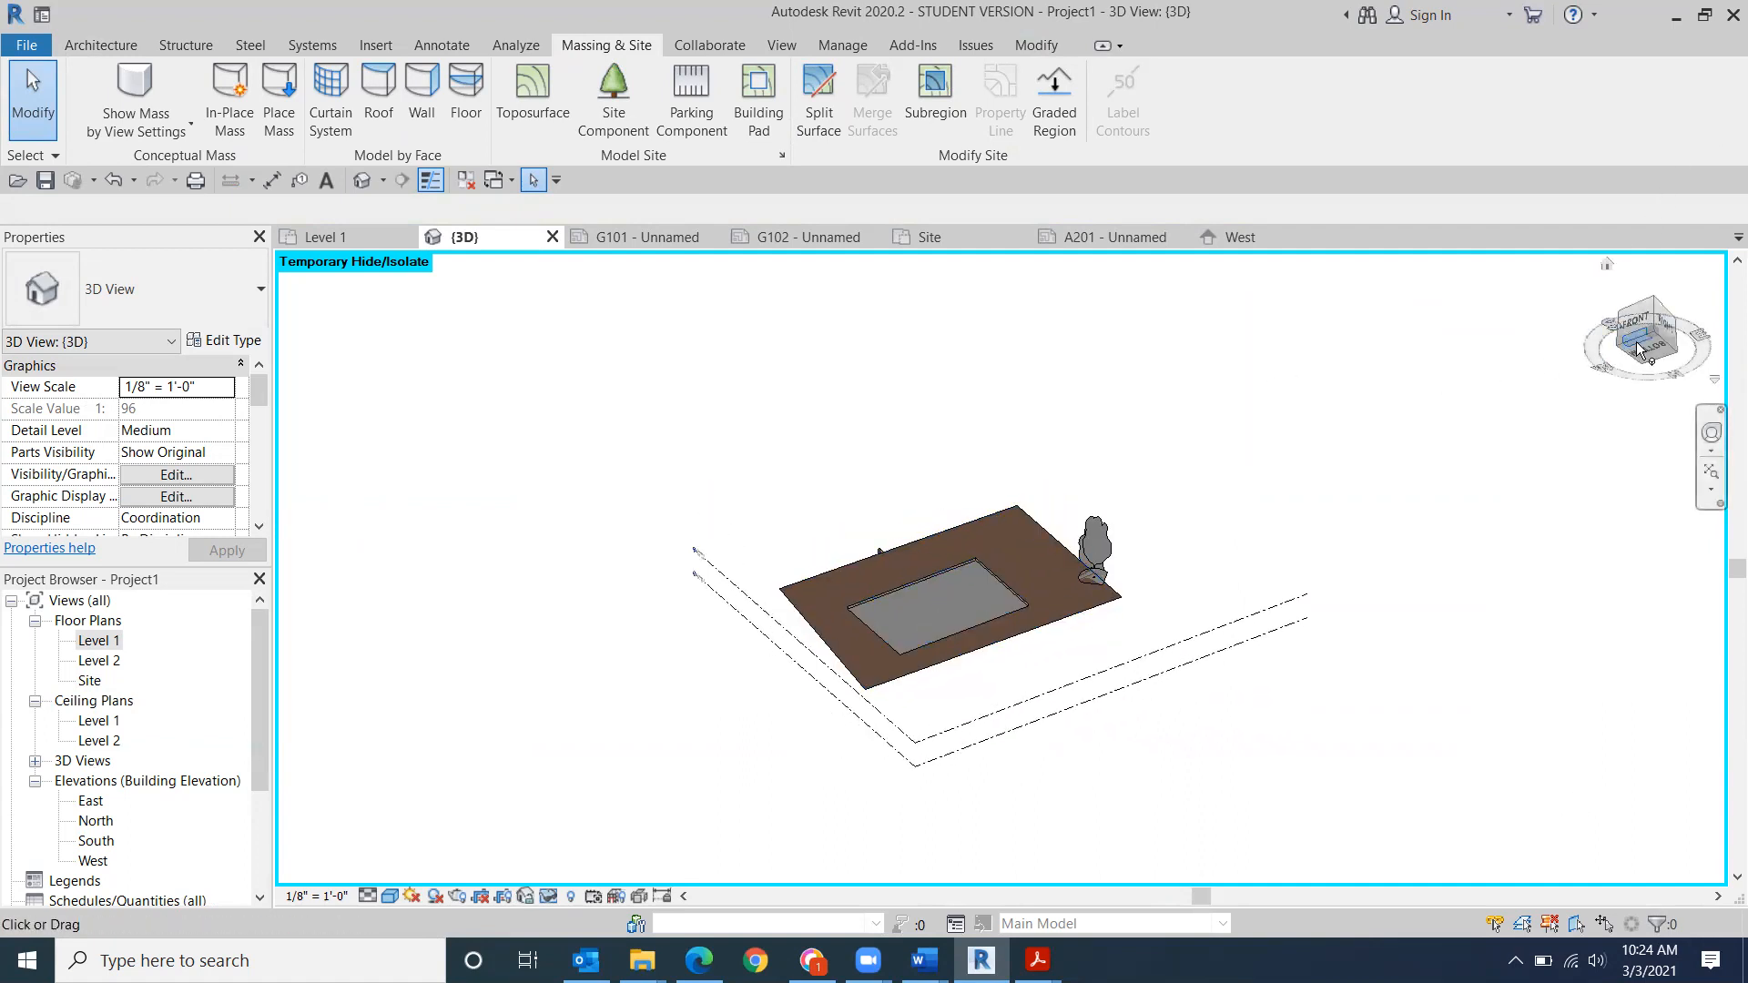
pyautogui.click(1637, 347)
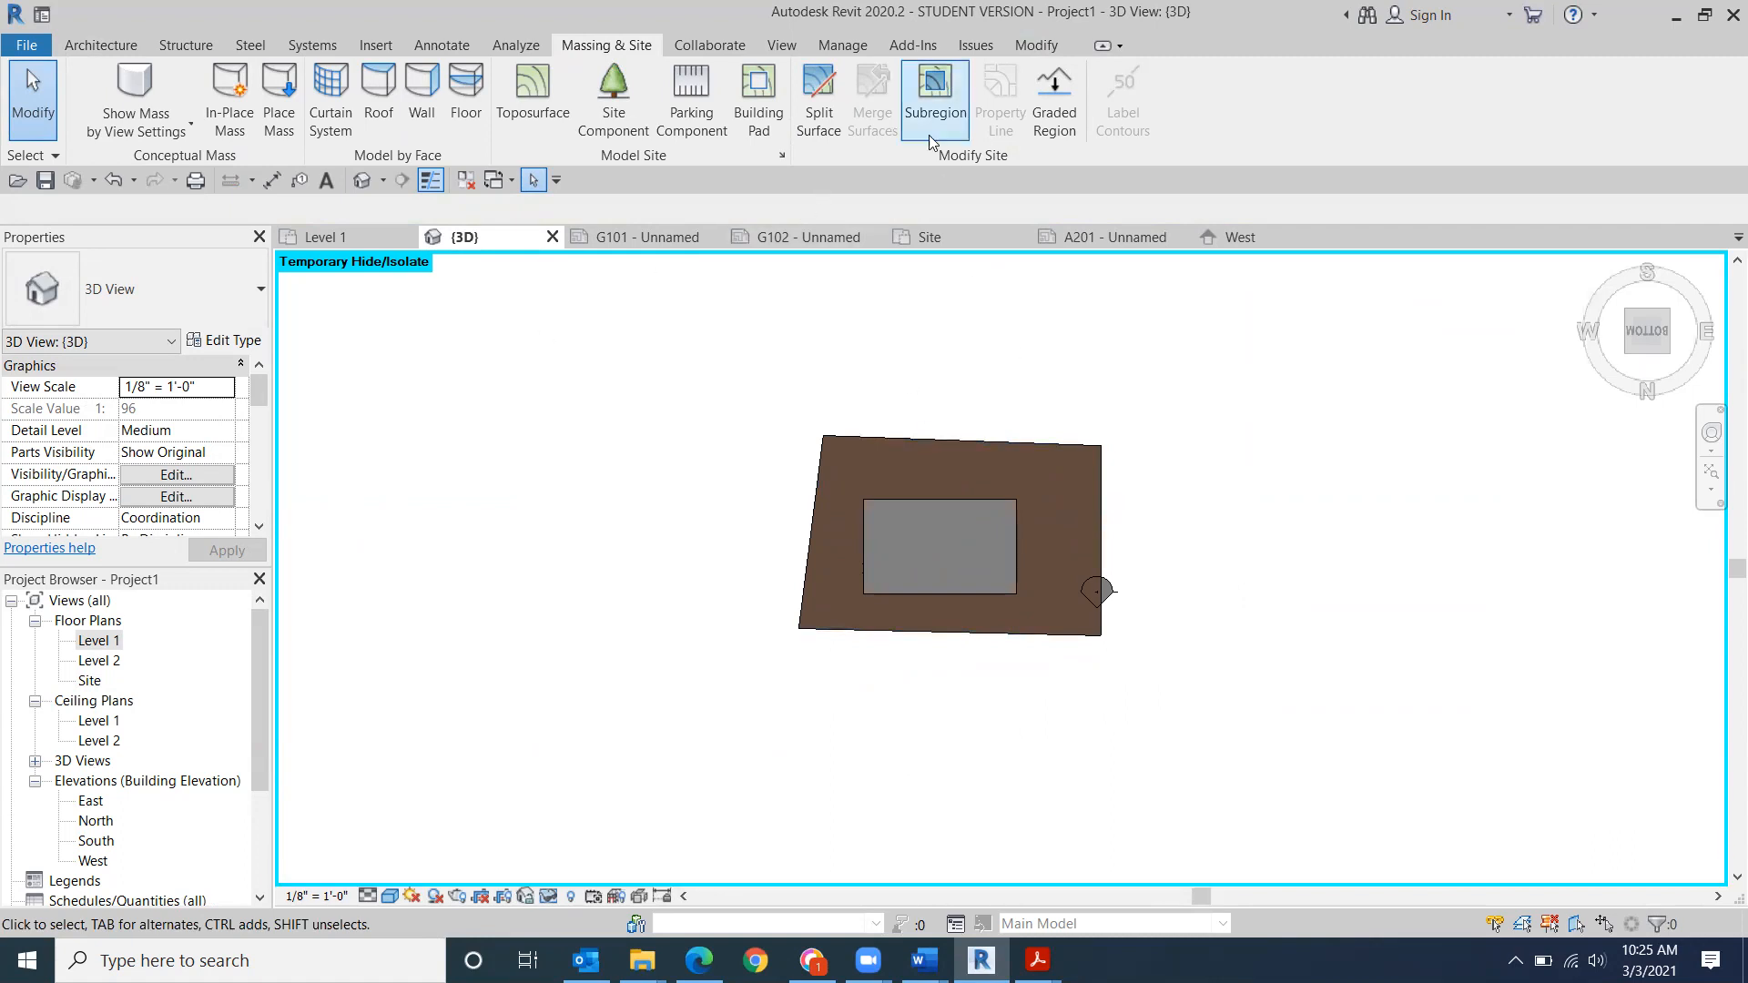
pyautogui.click(820, 102)
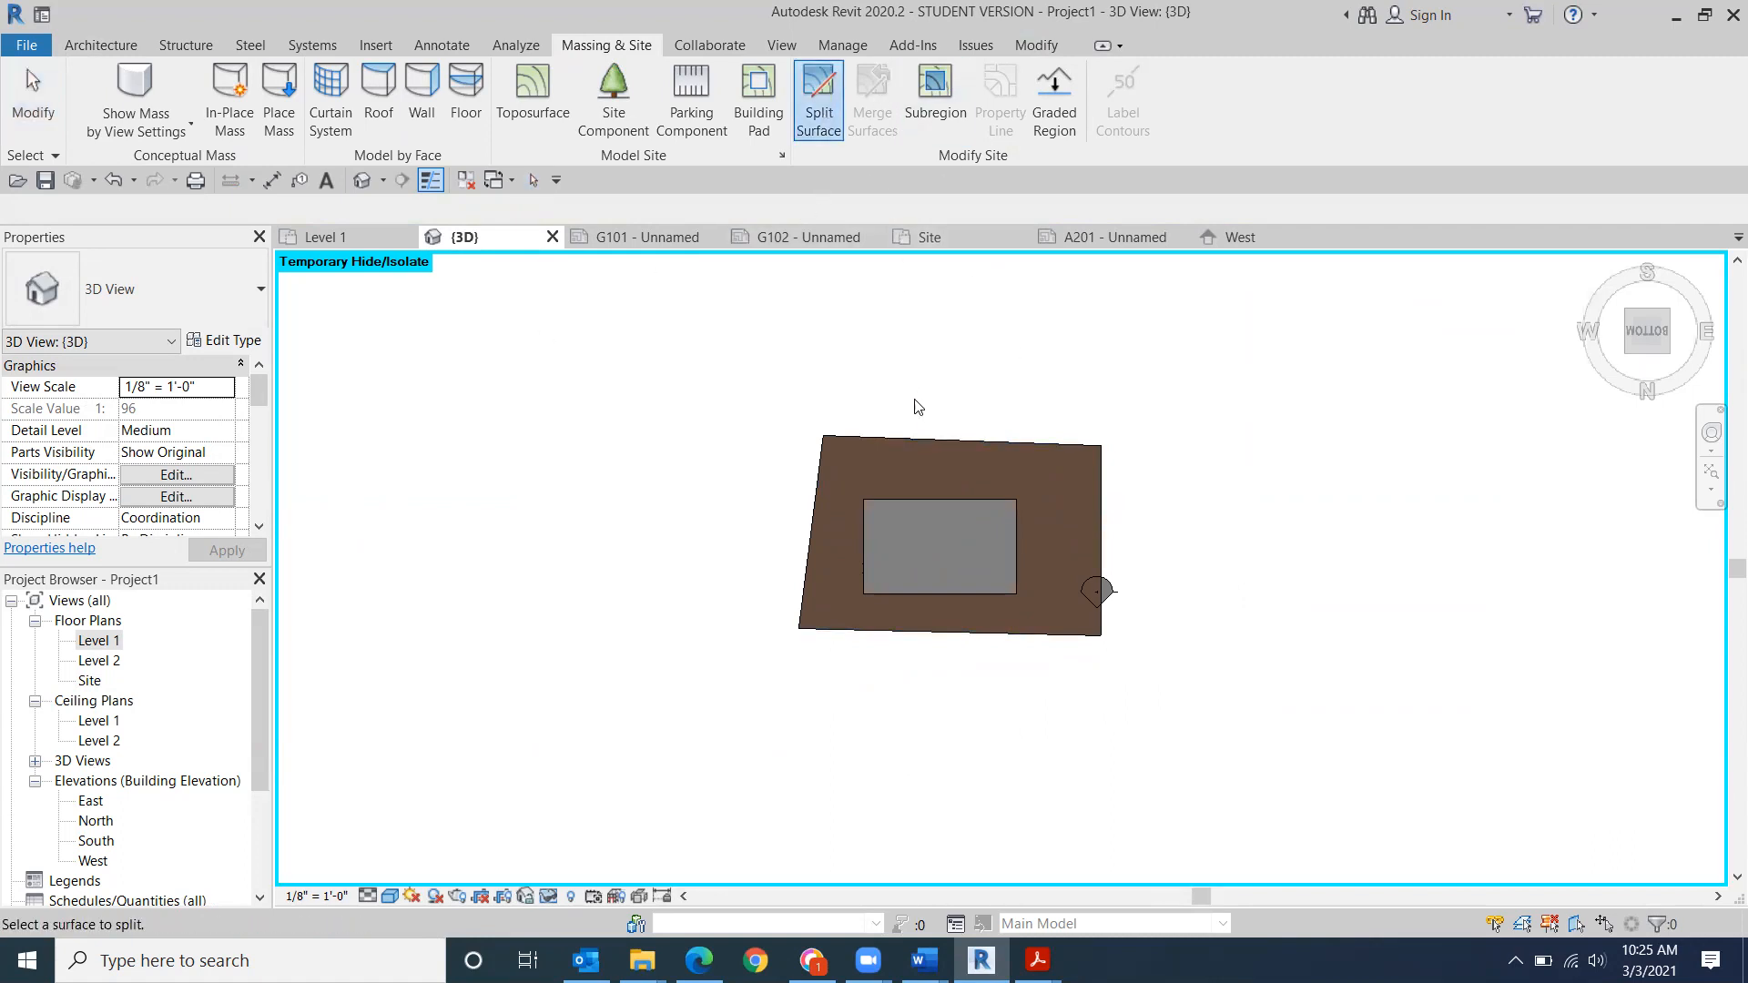
pyautogui.click(912, 440)
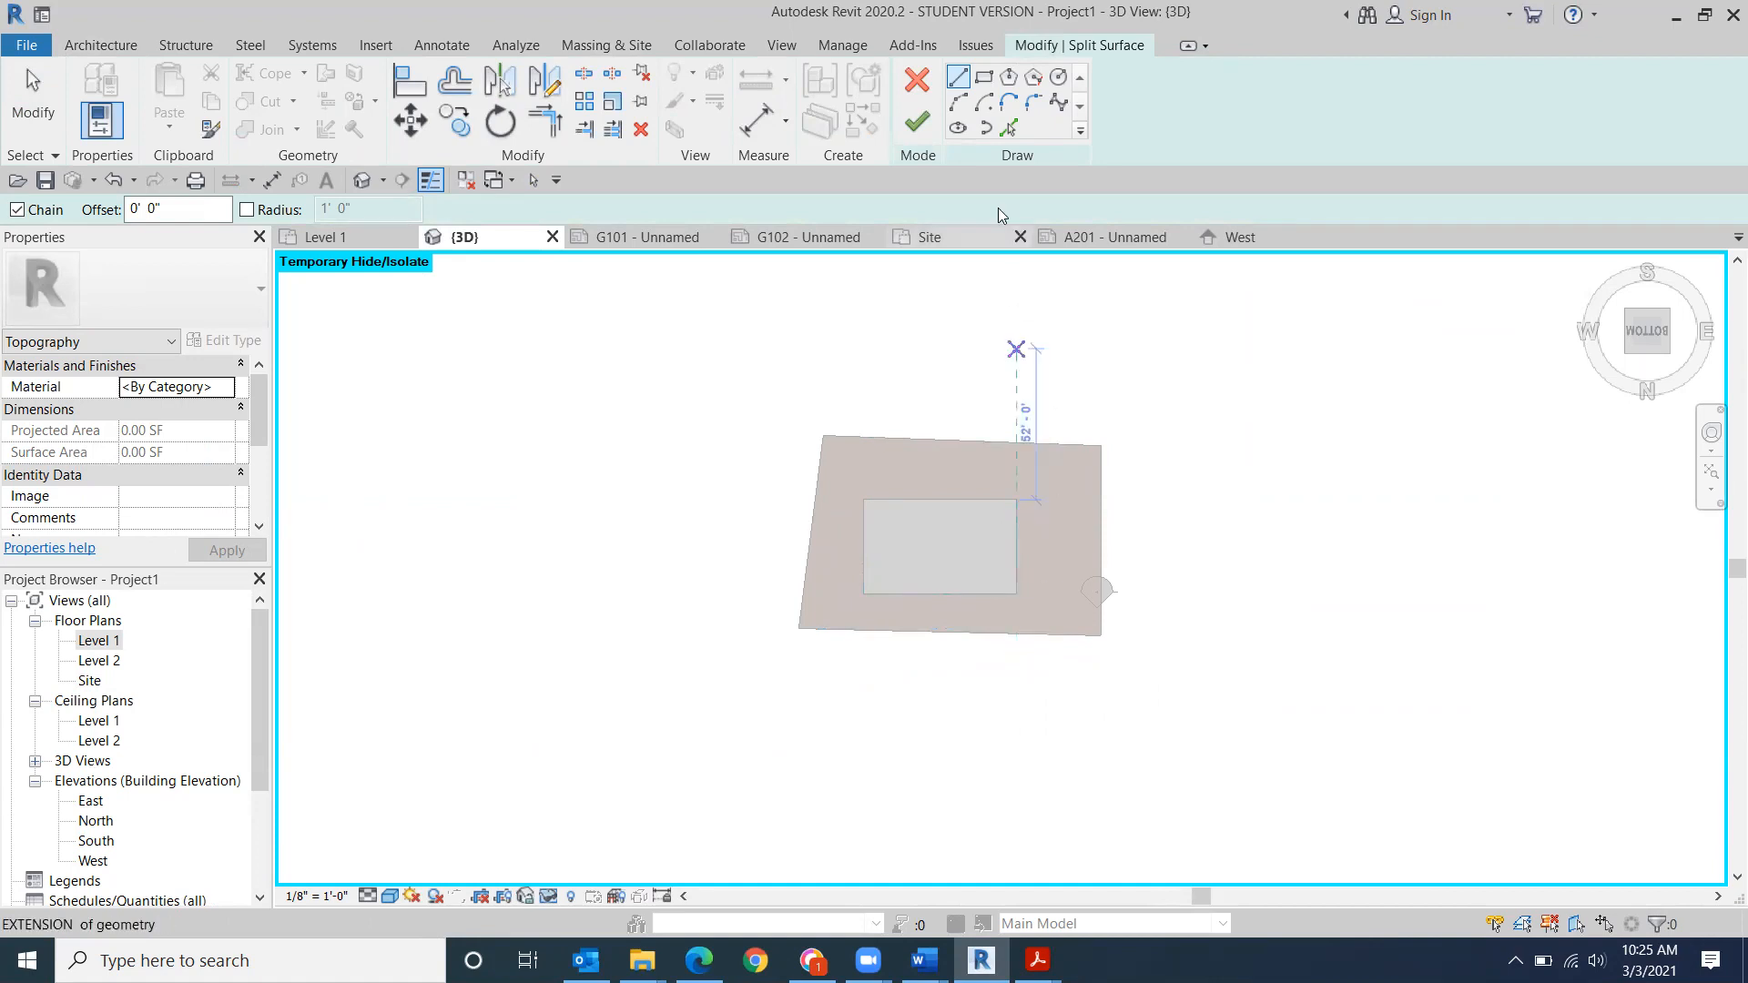
pyautogui.click(919, 124)
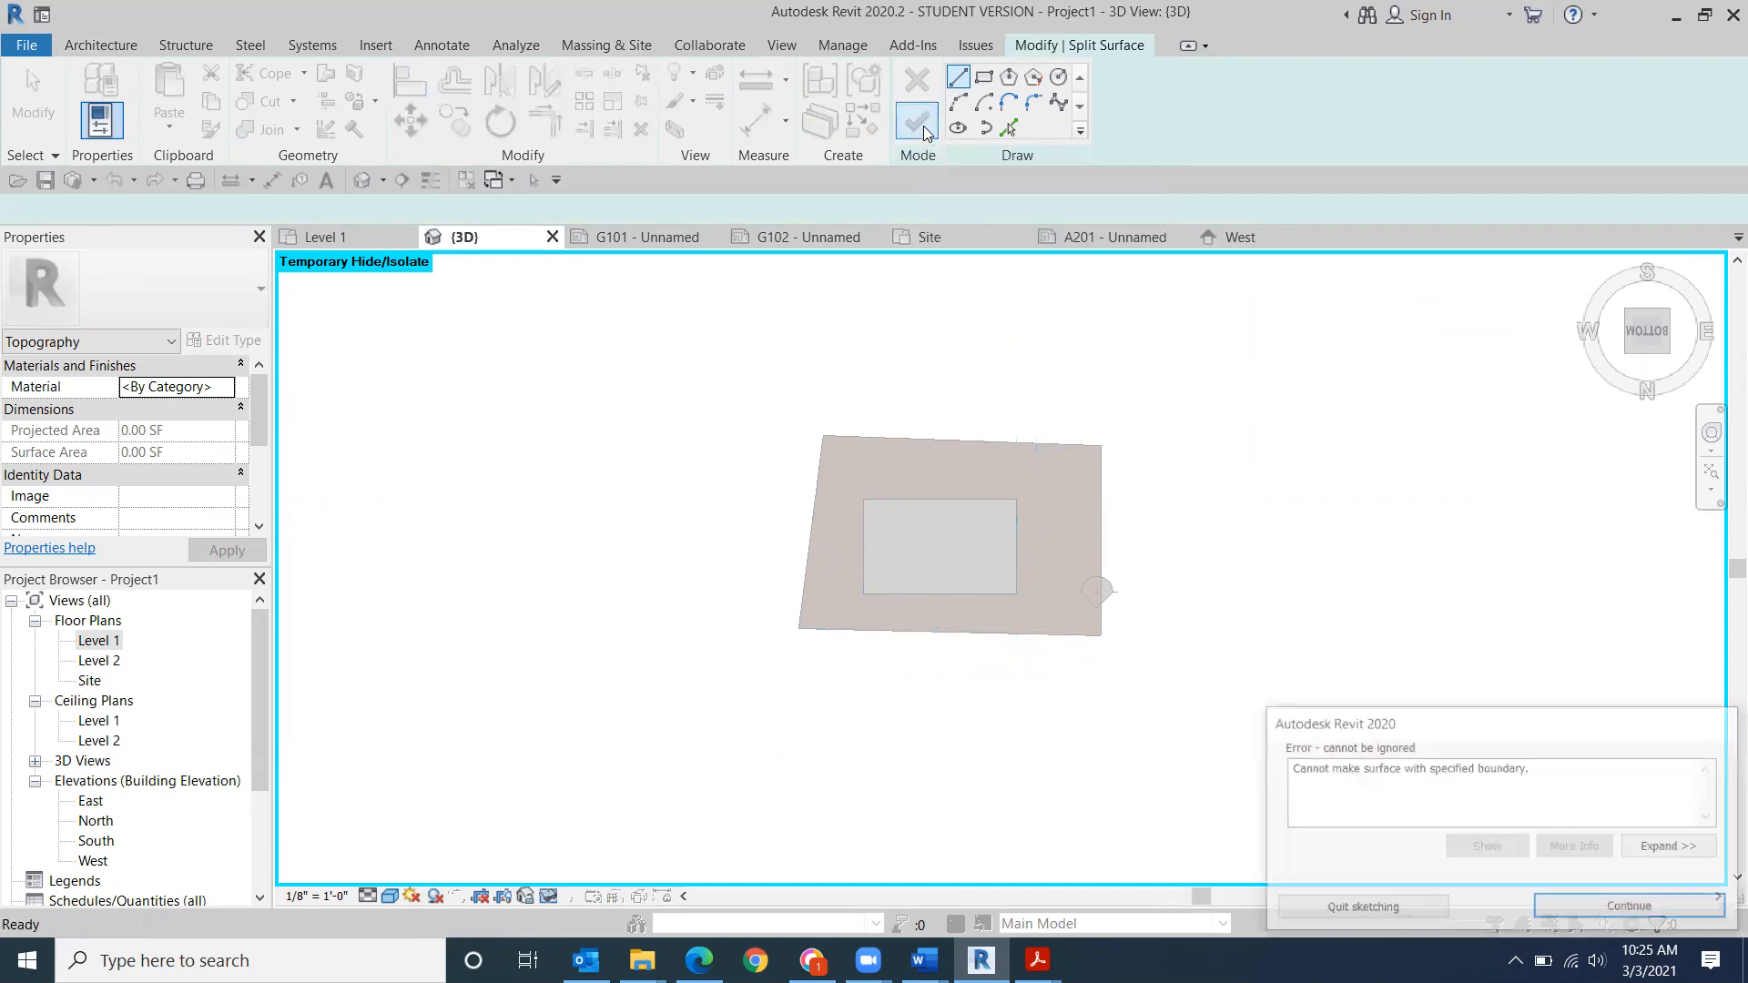
pyautogui.click(1360, 908)
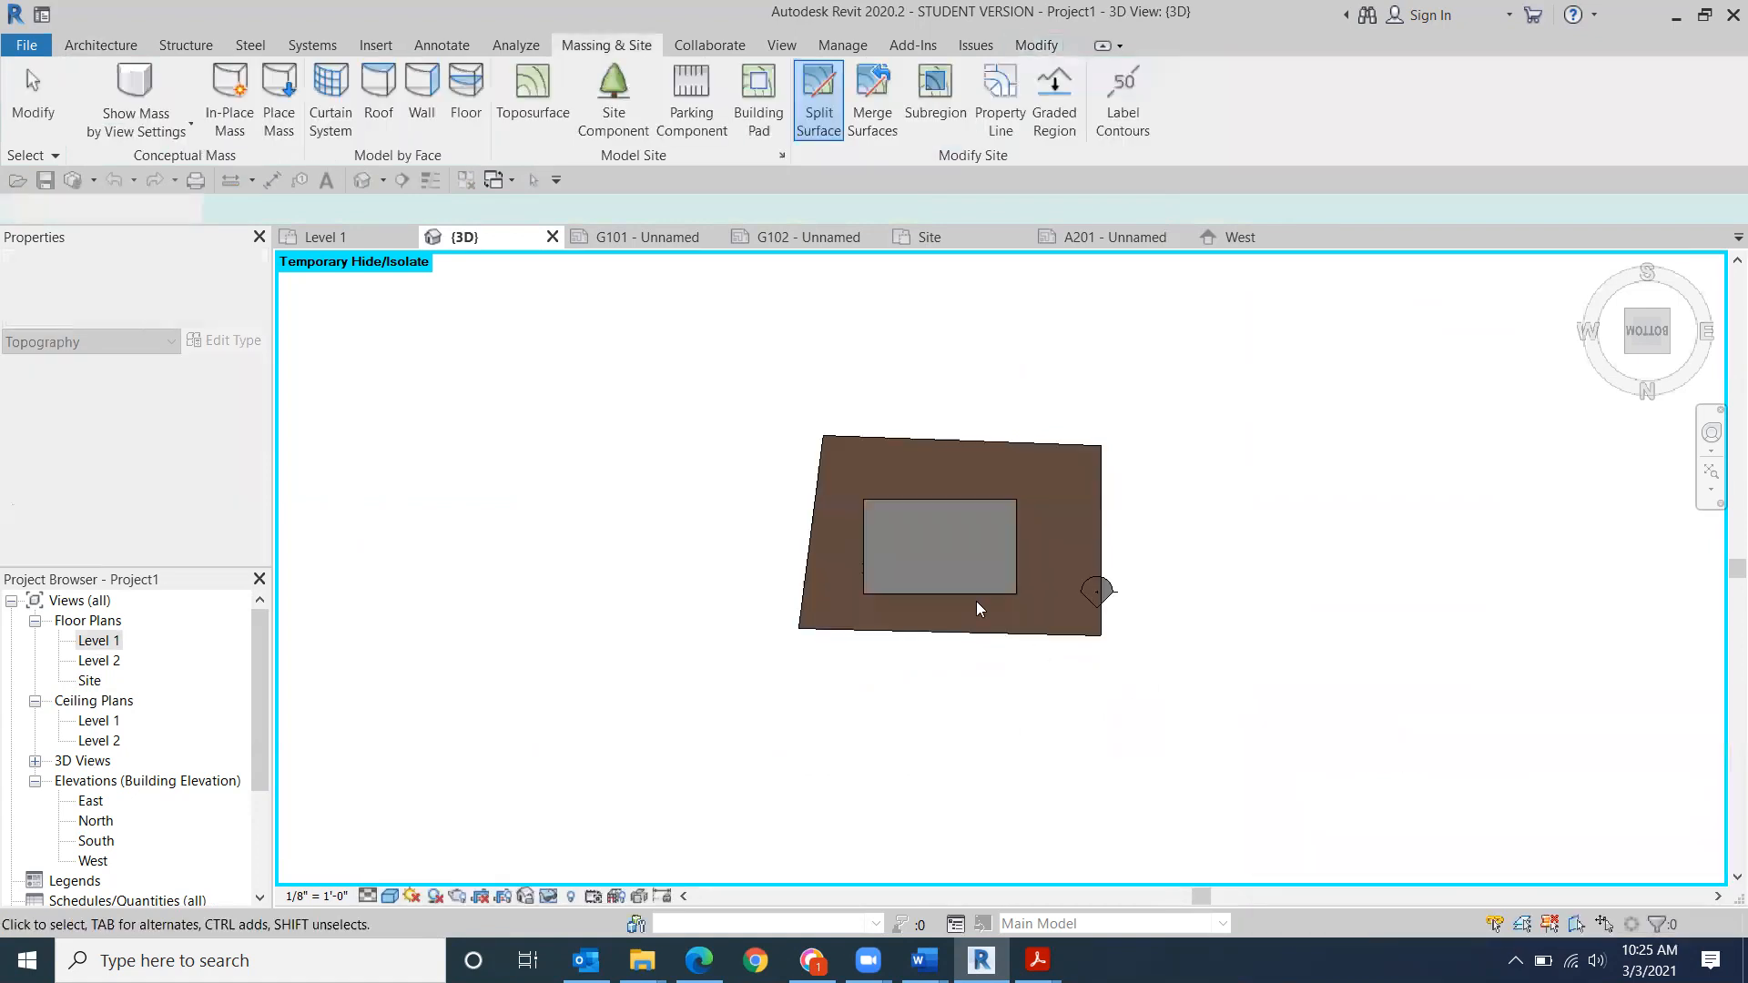